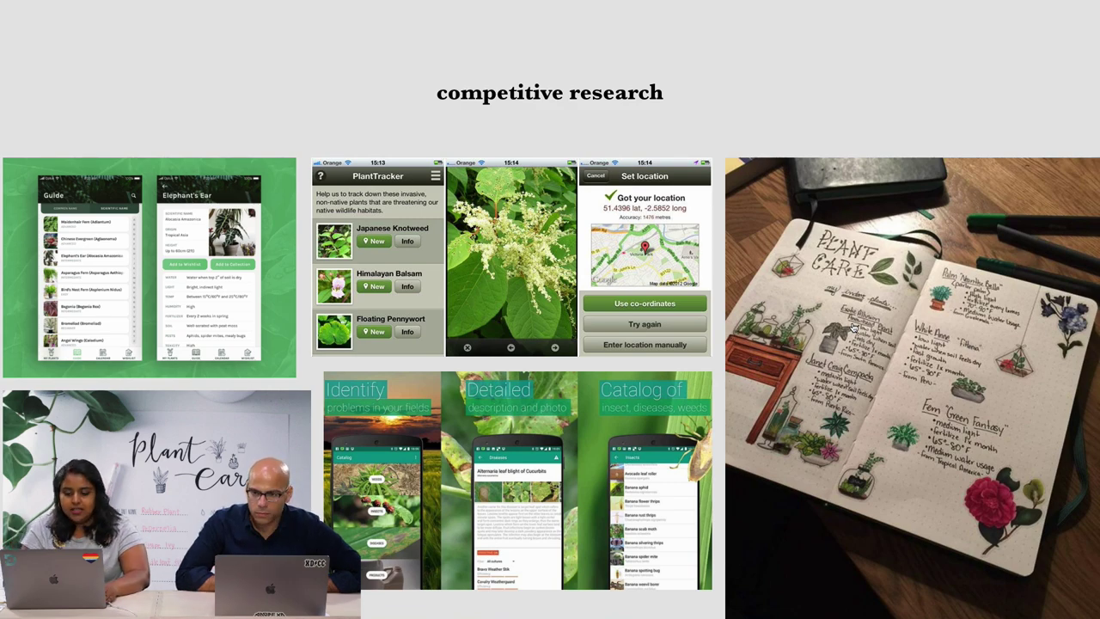
# - Exit the full-screen prototype presentation and close its preview window to return to the design document
pyautogui.press('Escape')
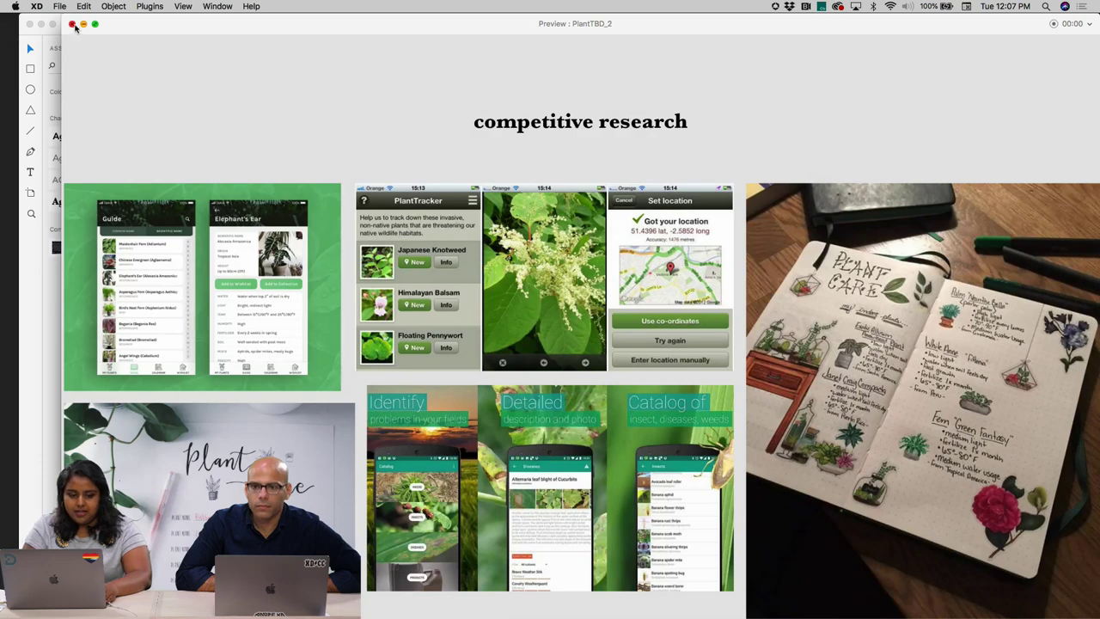
pyautogui.click(72, 24)
pyautogui.scroll(3, 695, 297)
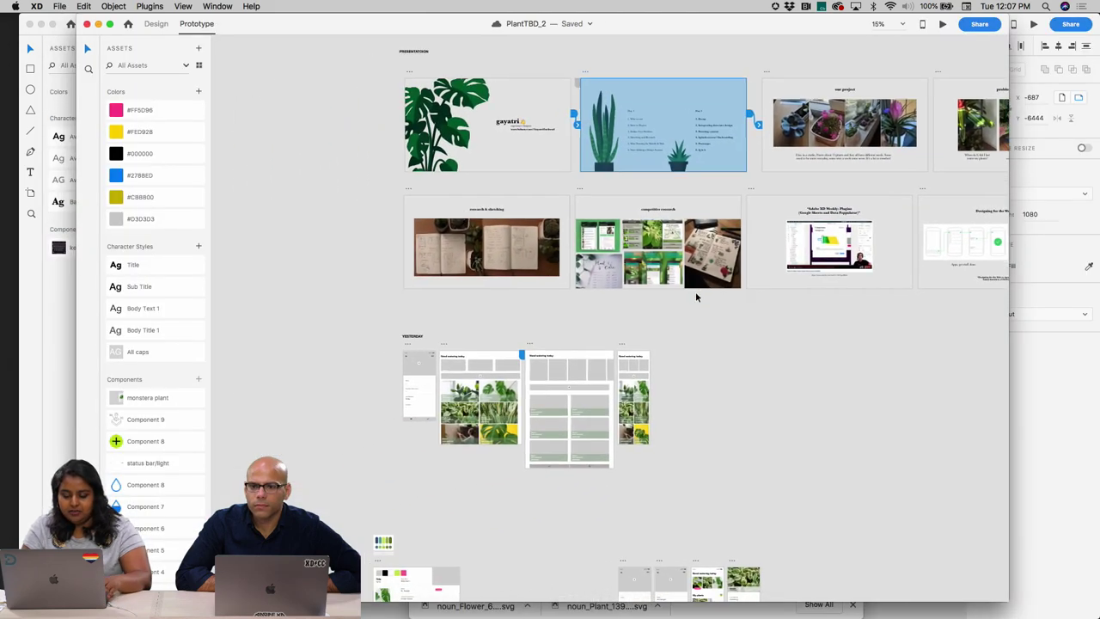
# - Examine the wireframe artboards in the Yesterday section, comparing the Home – 2, iPad Pro 12.9in – 1 and Home layouts
pyautogui.scroll(5, 695, 296)
pyautogui.scroll(-3, 507, 355)
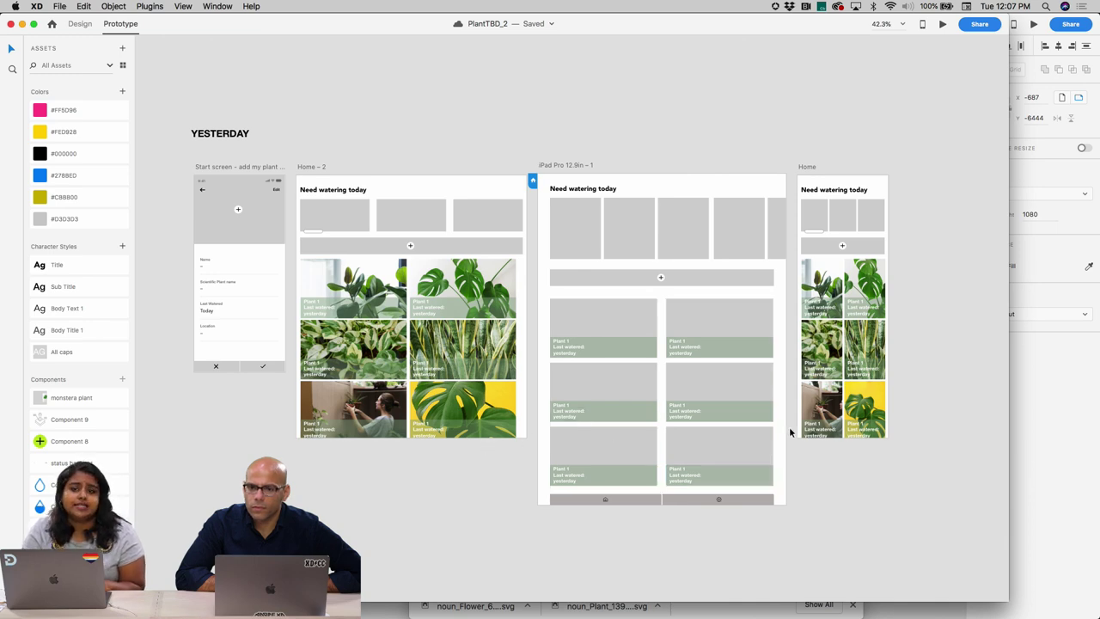
pyautogui.scroll(5, 725, 413)
pyautogui.scroll(3, 725, 415)
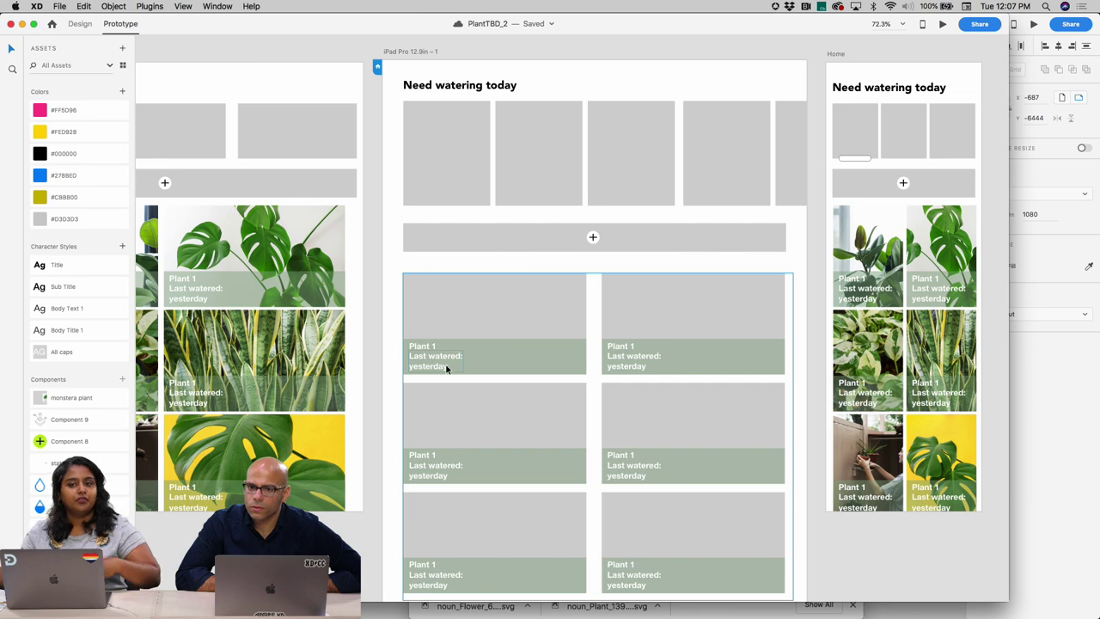
pyautogui.scroll(-5, 445, 367)
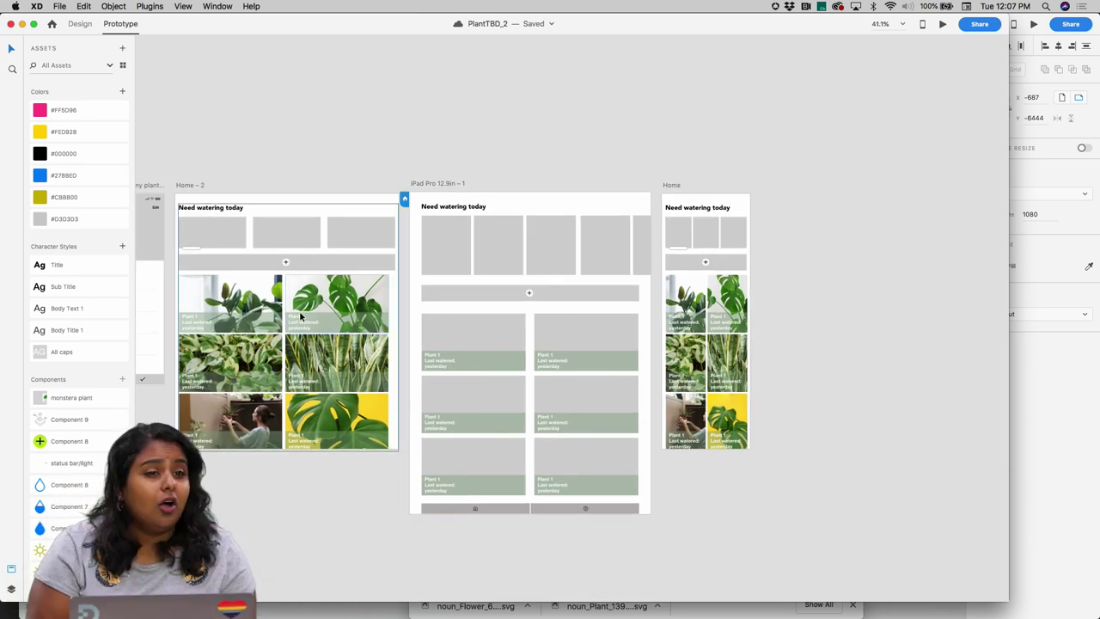
pyautogui.scroll(3, 267, 303)
pyautogui.hscroll(-5, 267, 304)
pyautogui.scroll(-2, 267, 303)
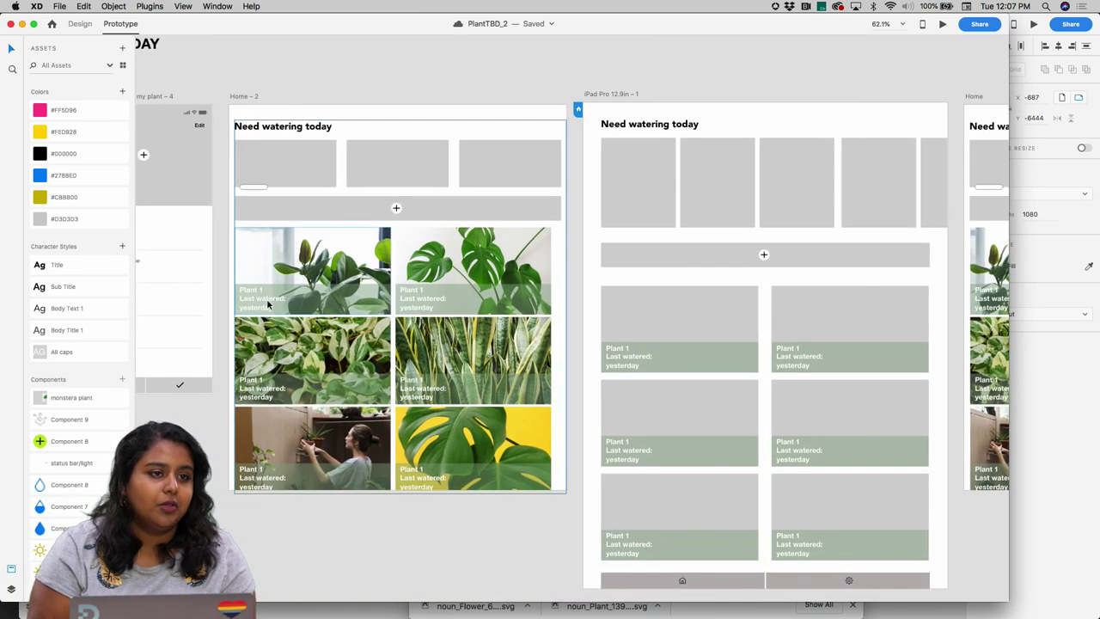
# - Open the Creative Cloud Libraries, look through the plant graphics in A Random Library and close the library window
pyautogui.click(138, 6)
pyautogui.moveTo(57, 6)
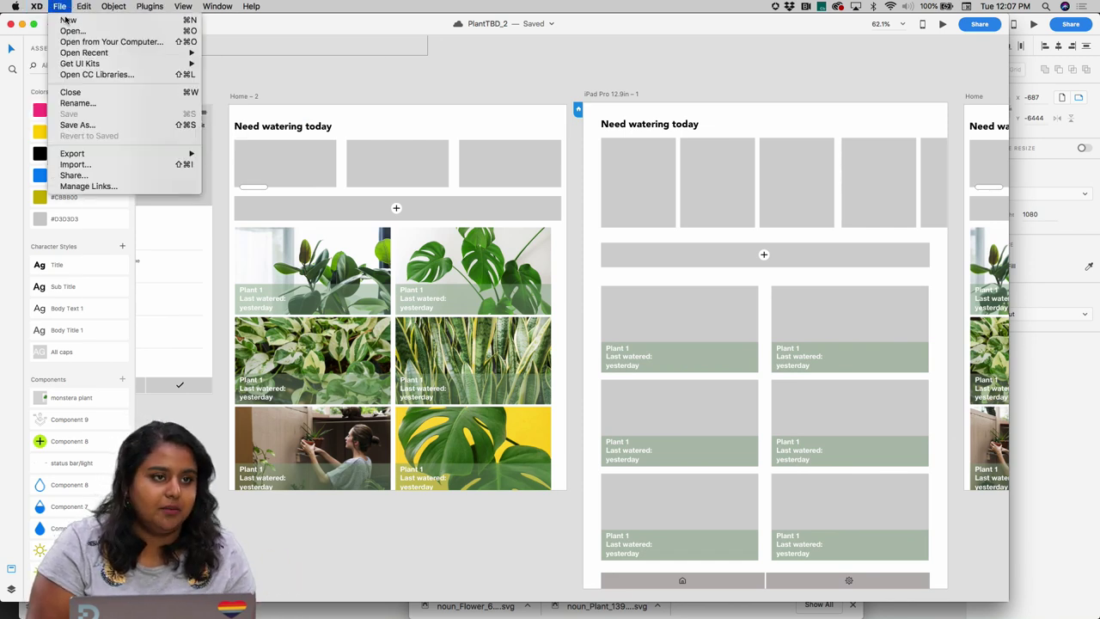
pyautogui.click(89, 75)
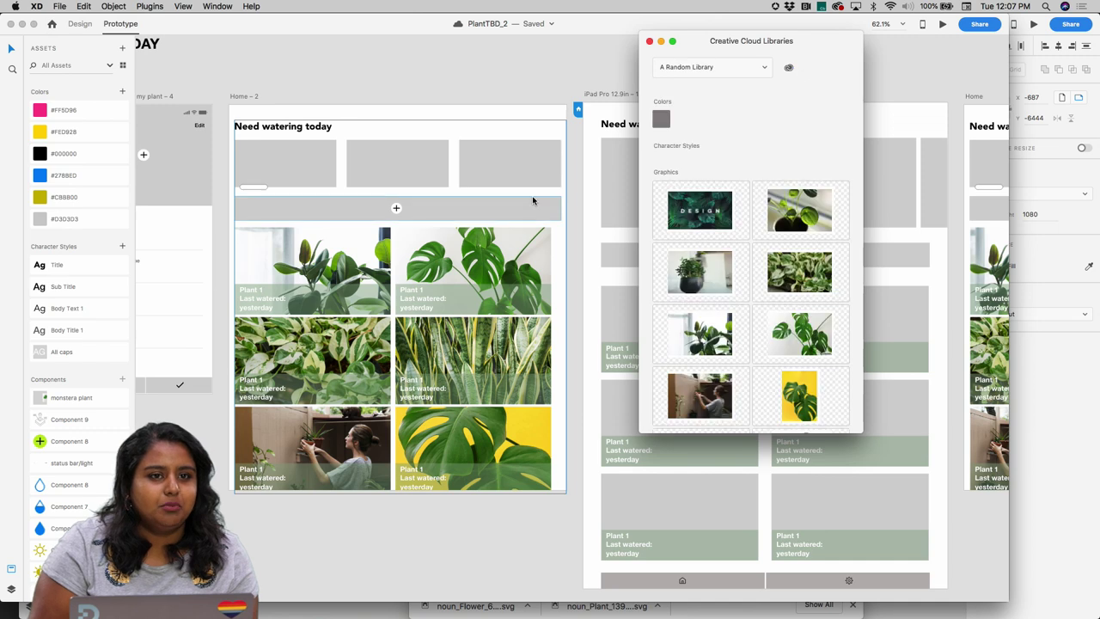
pyautogui.scroll(-3, 700, 291)
pyautogui.scroll(3, 701, 290)
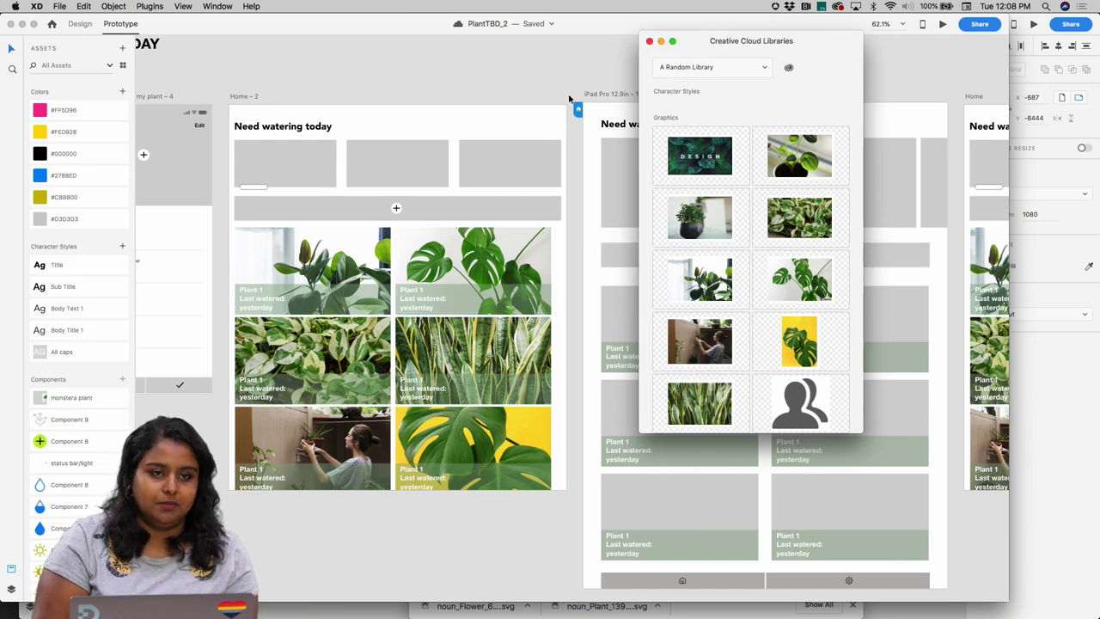
pyautogui.click(650, 40)
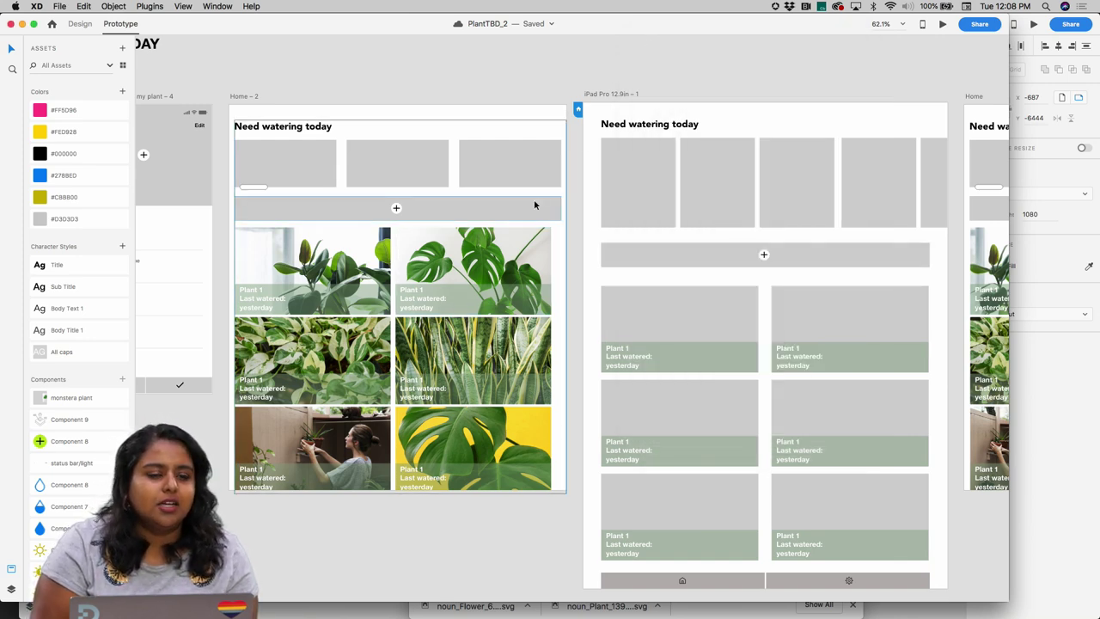
# - Examine the Design System artboard's colours, text styles and components, and the refined add-my-plant and Home – 3 phone screens
pyautogui.scroll(-3, 533, 199)
pyautogui.scroll(-5, 533, 200)
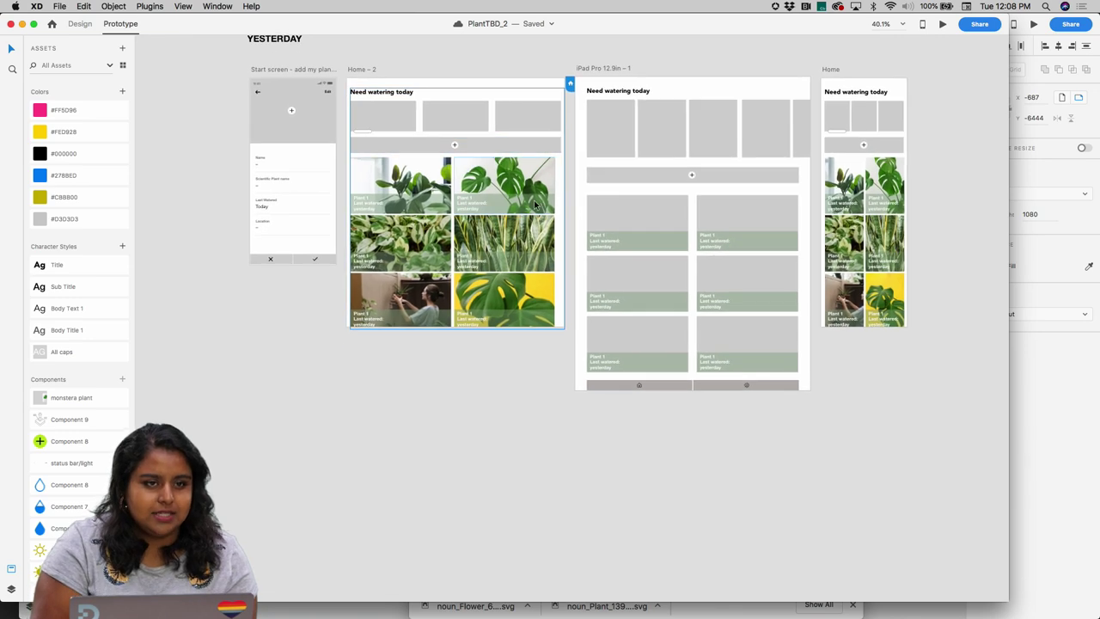
pyautogui.scroll(3, 446, 380)
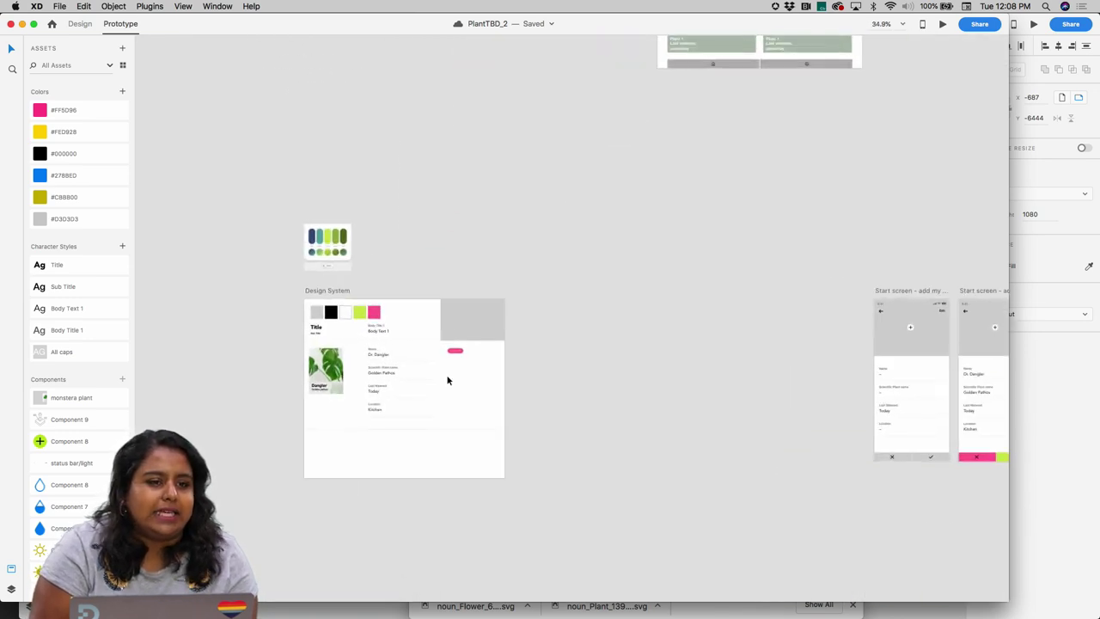
pyautogui.scroll(4, 446, 379)
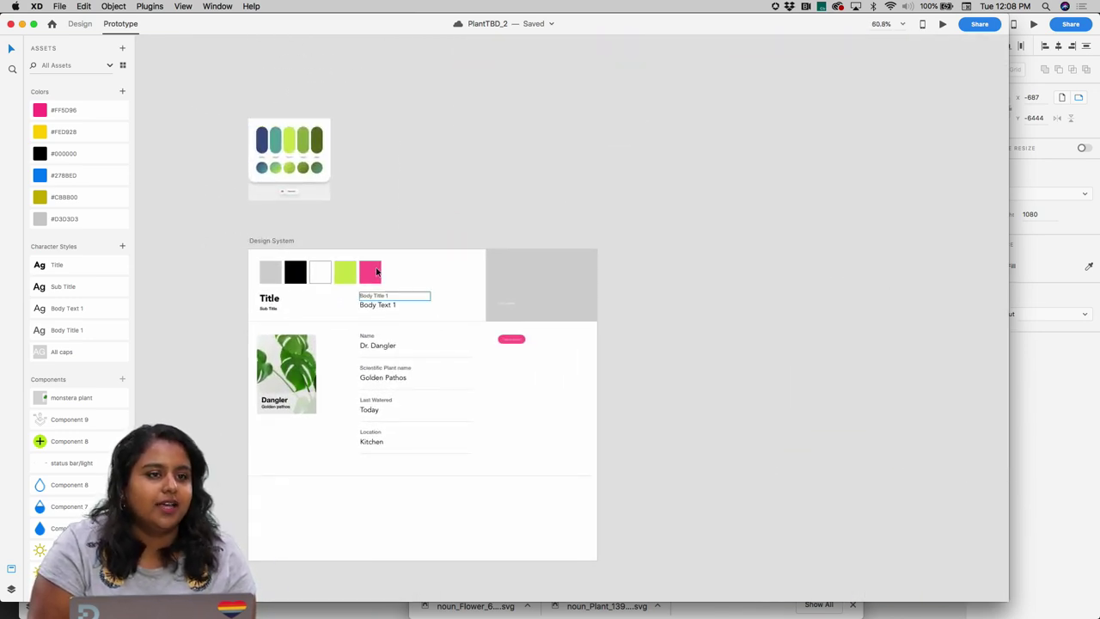
pyautogui.scroll(4, 427, 325)
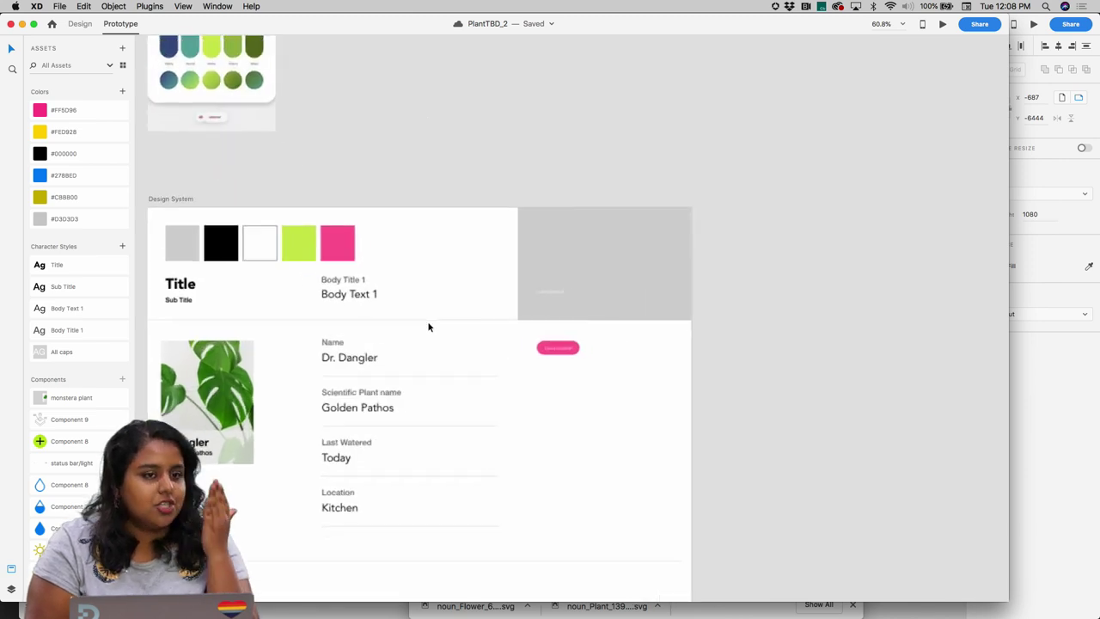
pyautogui.hscroll(-2, 427, 325)
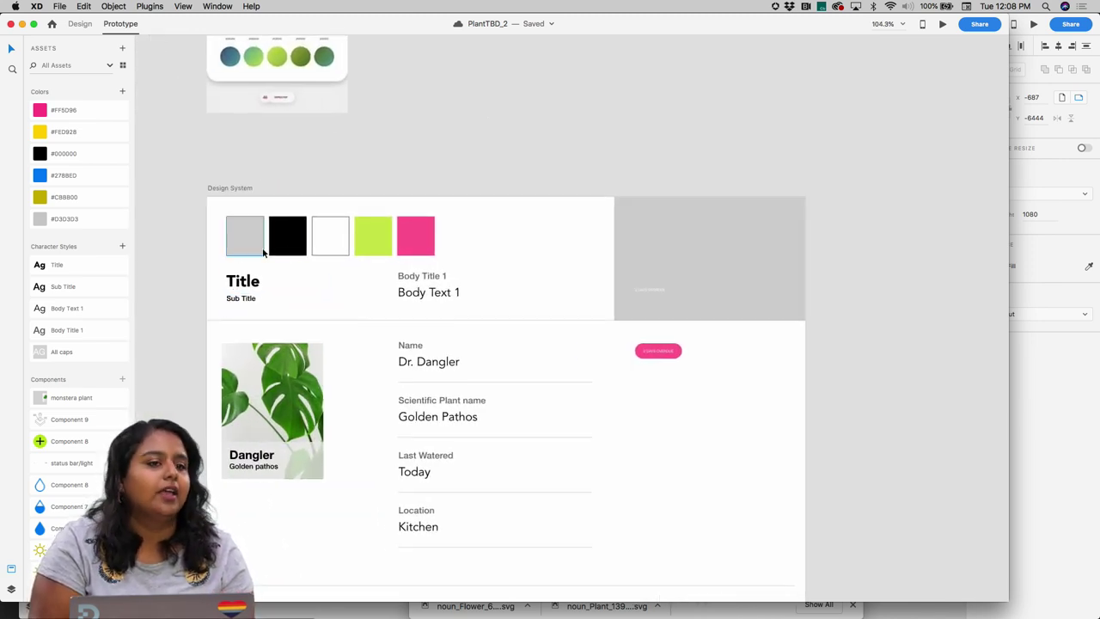
pyautogui.scroll(-4, 346, 250)
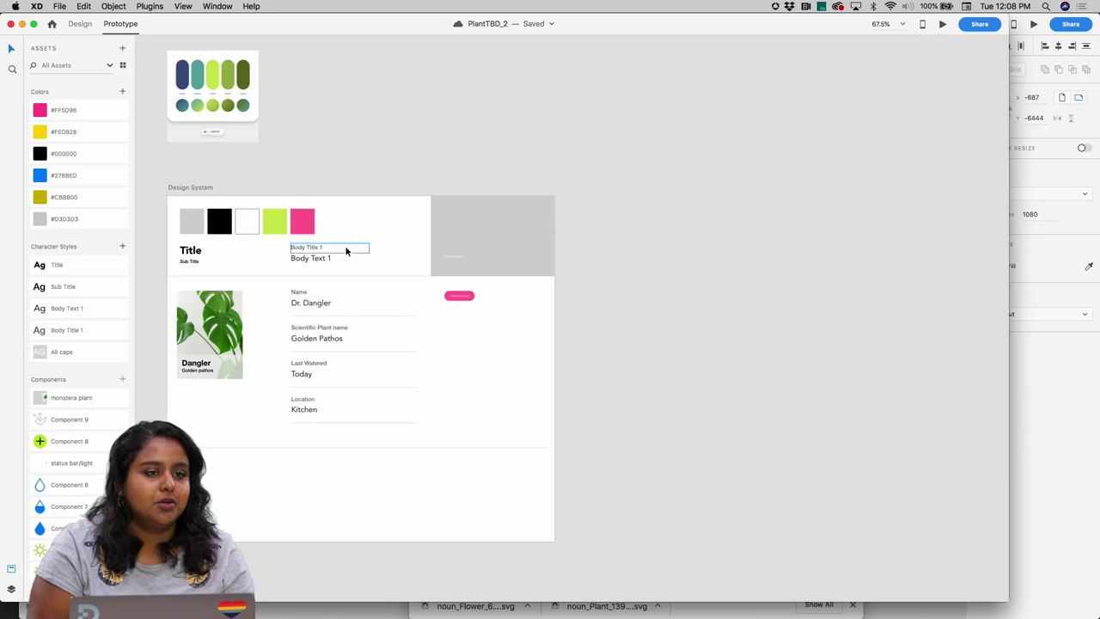
pyautogui.scroll(-3, 276, 245)
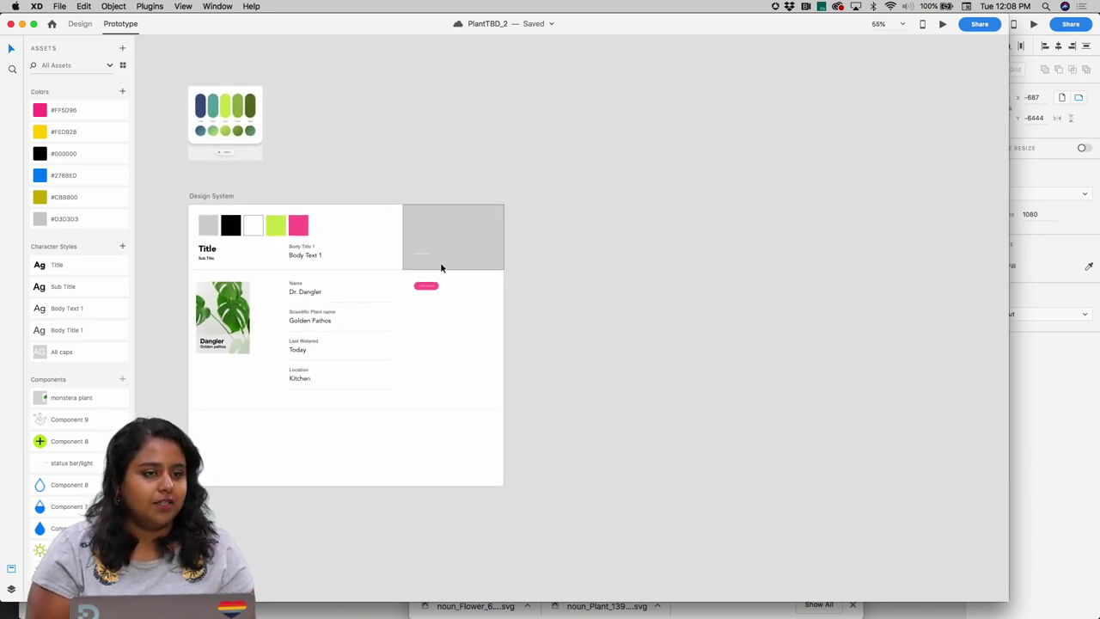
pyautogui.hscroll(10, 441, 267)
pyautogui.hscroll(8, 441, 267)
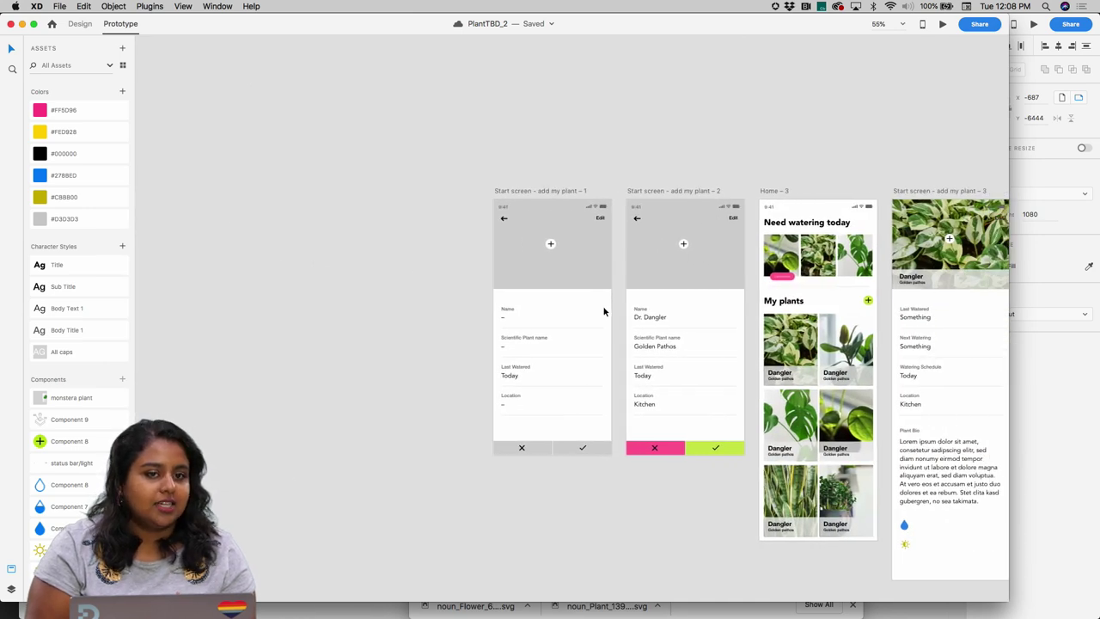
pyautogui.hscroll(5, 442, 267)
pyautogui.scroll(-5, 615, 310)
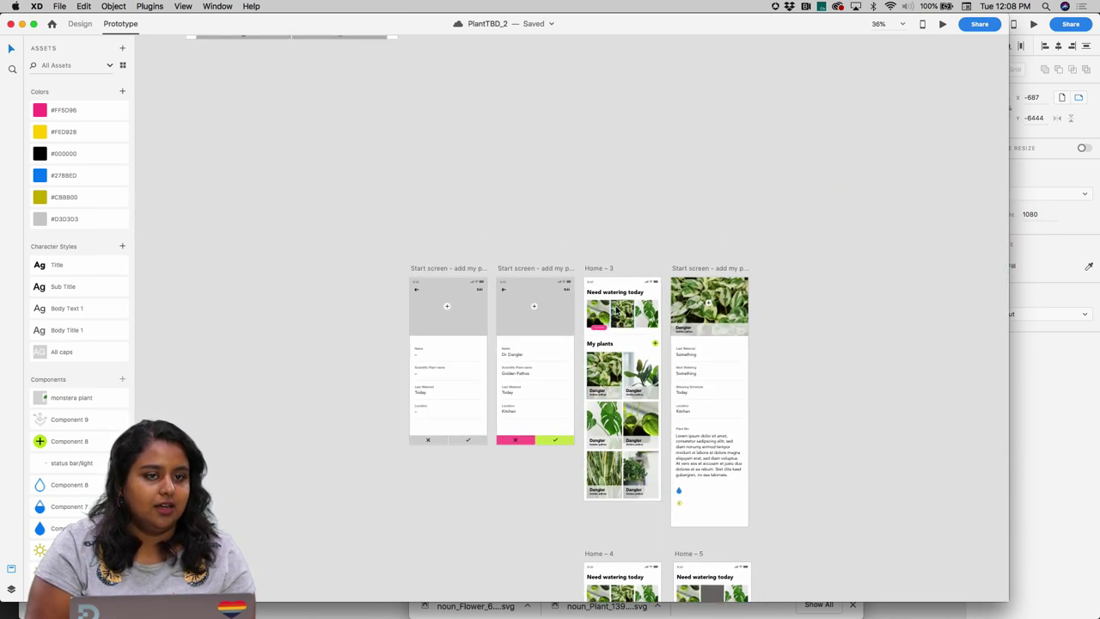
# - Switch to Design mode and place the Home – 3 artboard directly beside the Home wireframe, level with its top edge
pyautogui.scroll(3, 615, 310)
pyautogui.moveTo(596, 352); pyautogui.dragTo(552, 86)
pyautogui.scroll(5, 553, 85)
pyautogui.hscroll(-2, 552, 86)
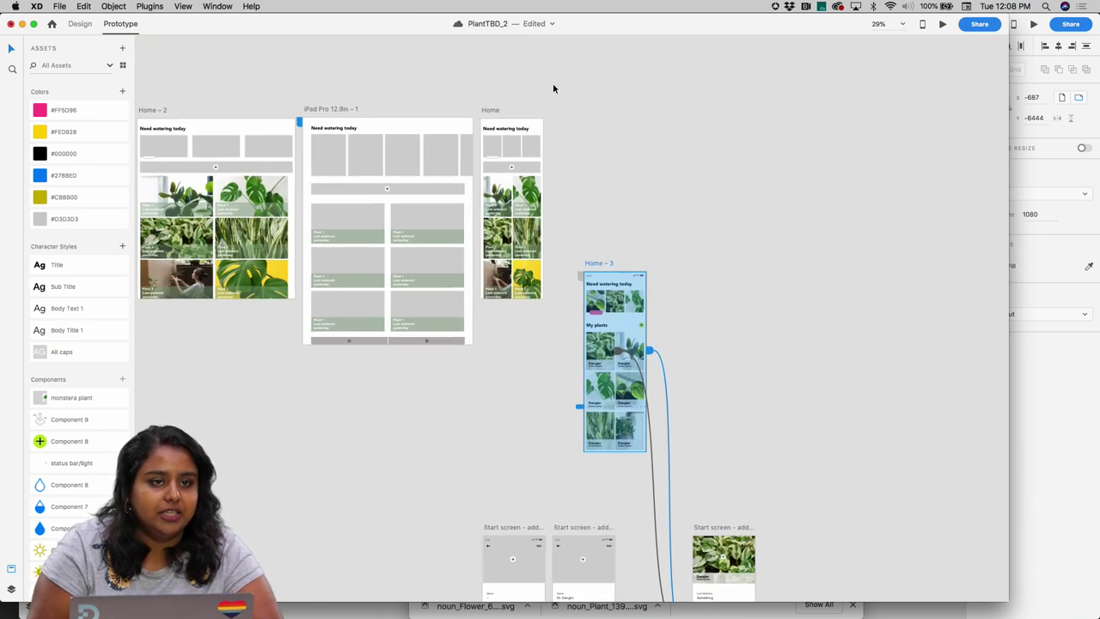
pyautogui.click(80, 24)
pyautogui.scroll(5, 530, 243)
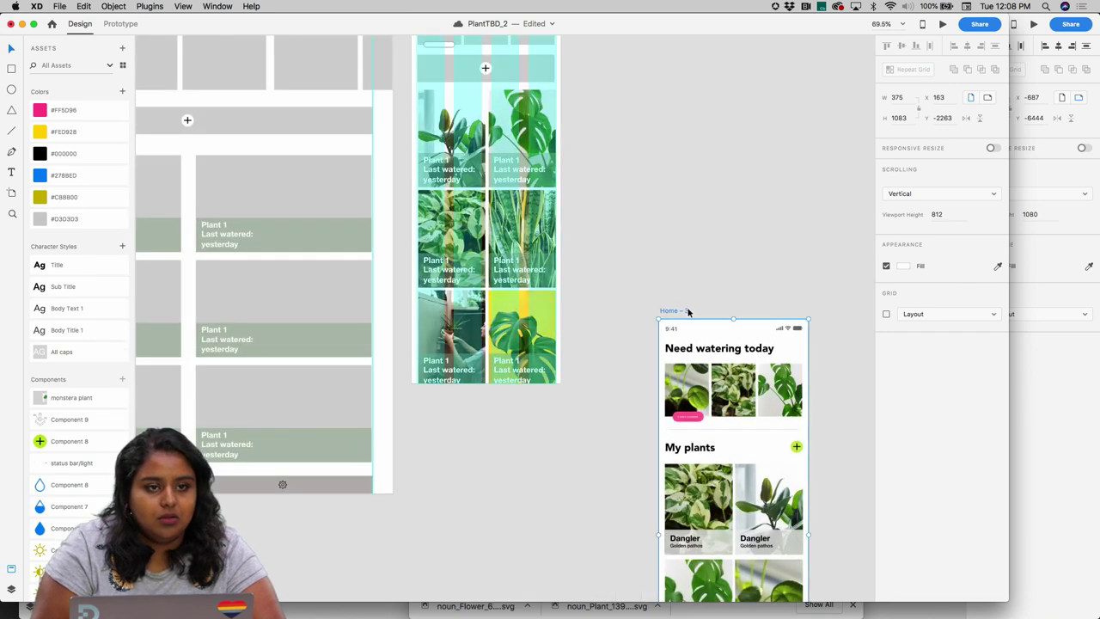
pyautogui.moveTo(683, 315); pyautogui.dragTo(613, 167)
pyautogui.scroll(2, 614, 166)
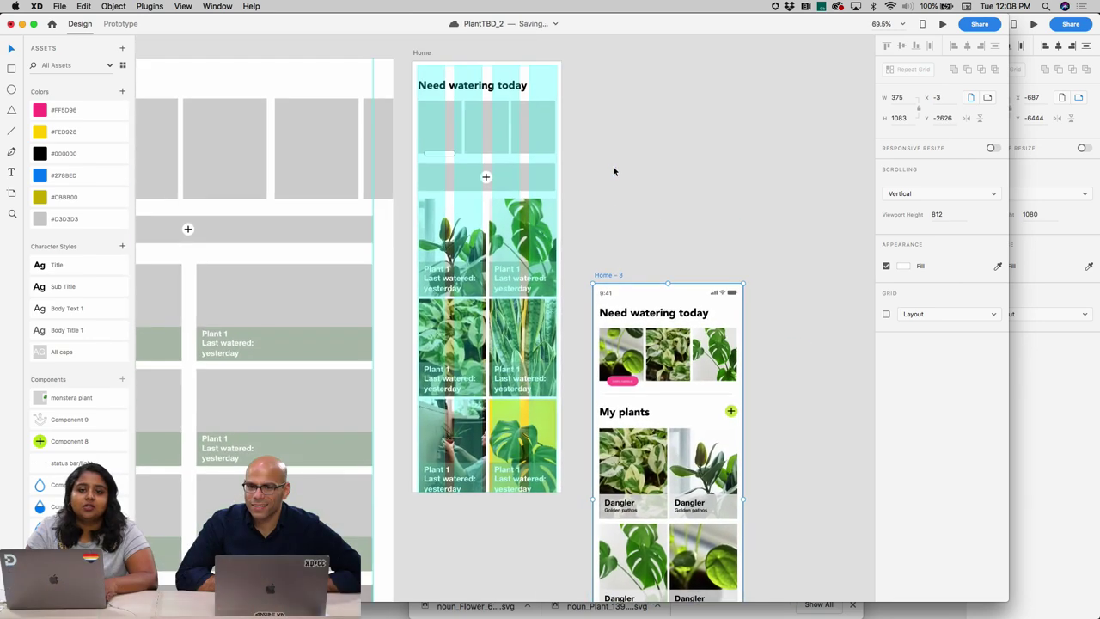
pyautogui.moveTo(609, 276); pyautogui.dragTo(592, 54)
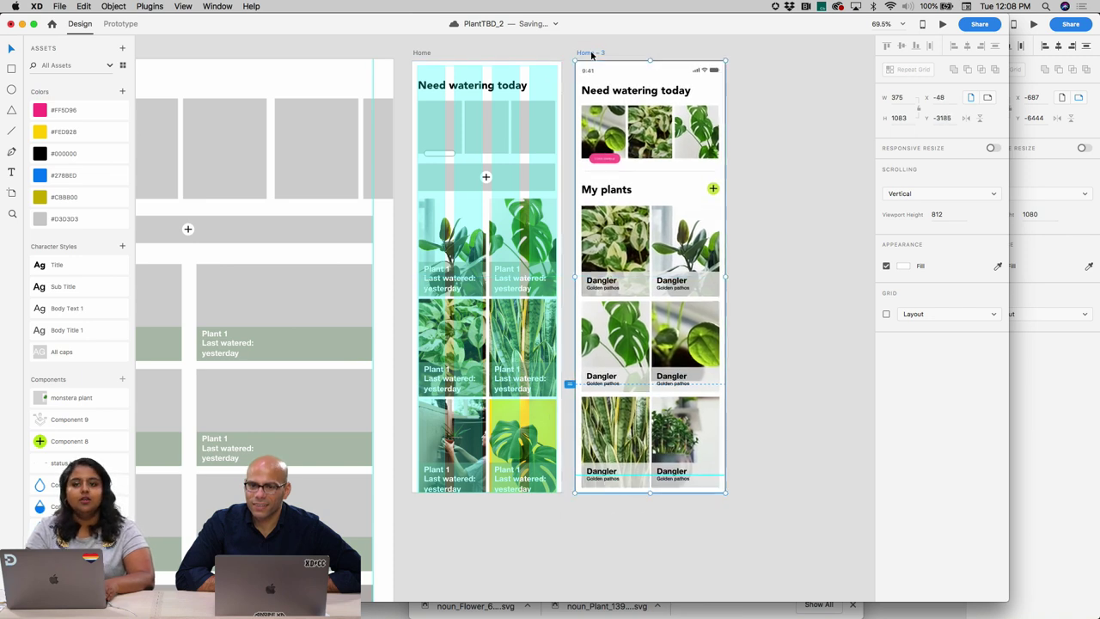
pyautogui.click(745, 126)
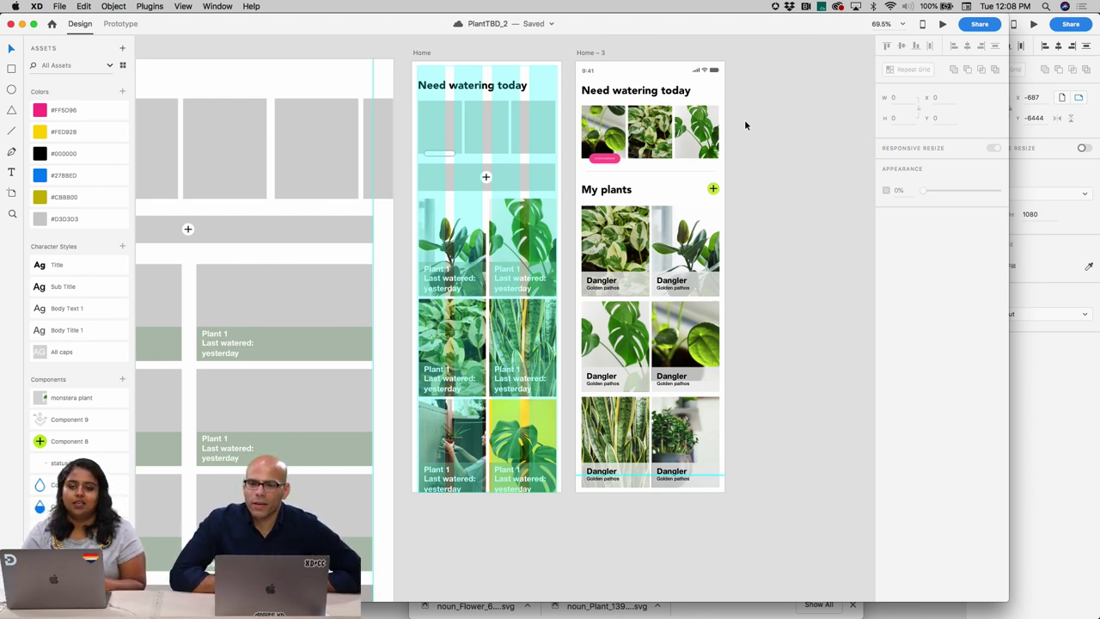
# - Widen the document window to fill the screen and toggle the Home artboard's layout grid off and back on
pyautogui.click(426, 52)
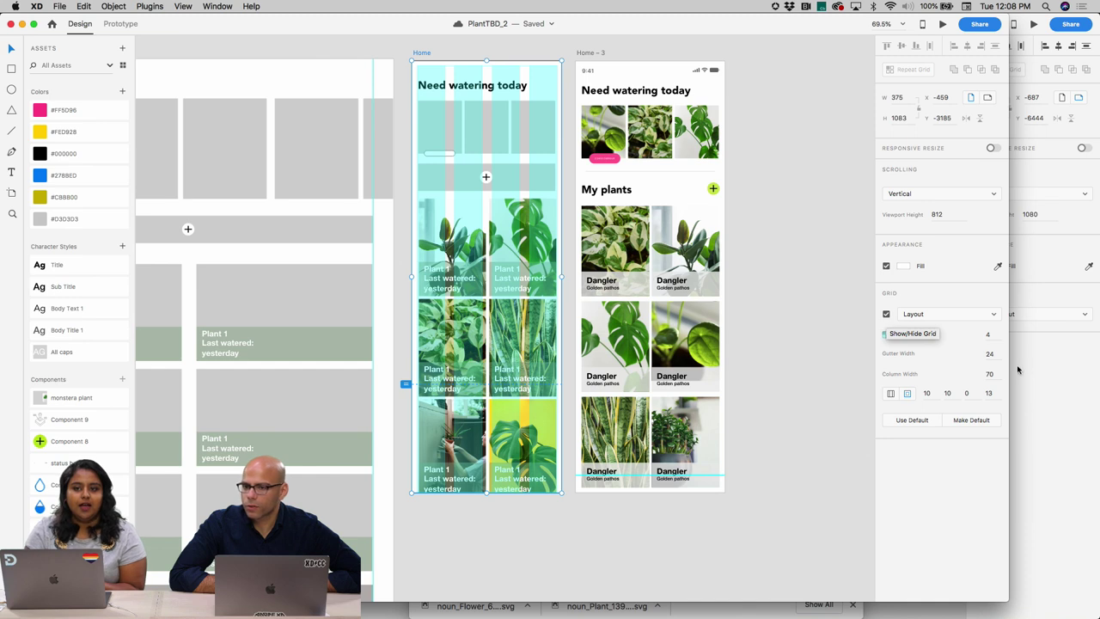
pyautogui.moveTo(1008, 364); pyautogui.dragTo(1097, 376)
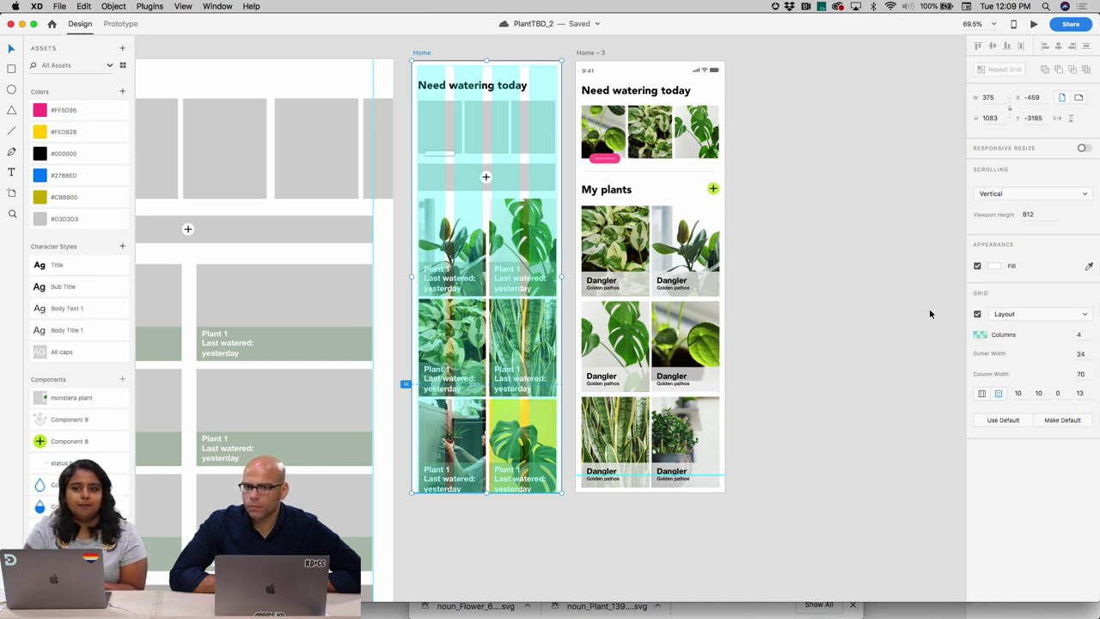
pyautogui.click(977, 314)
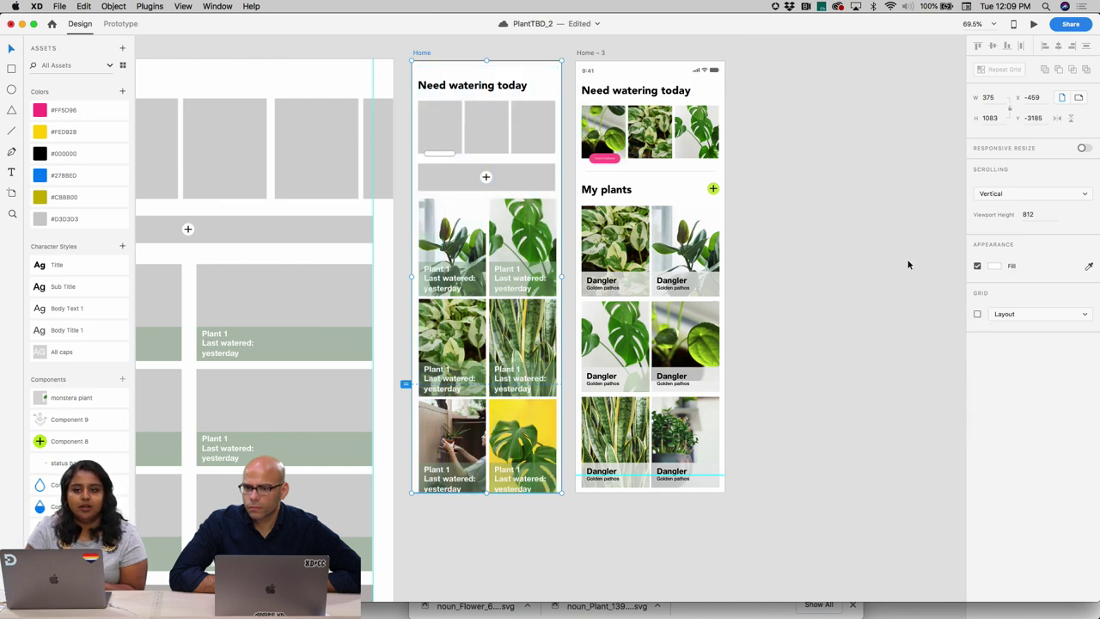
pyautogui.click(976, 314)
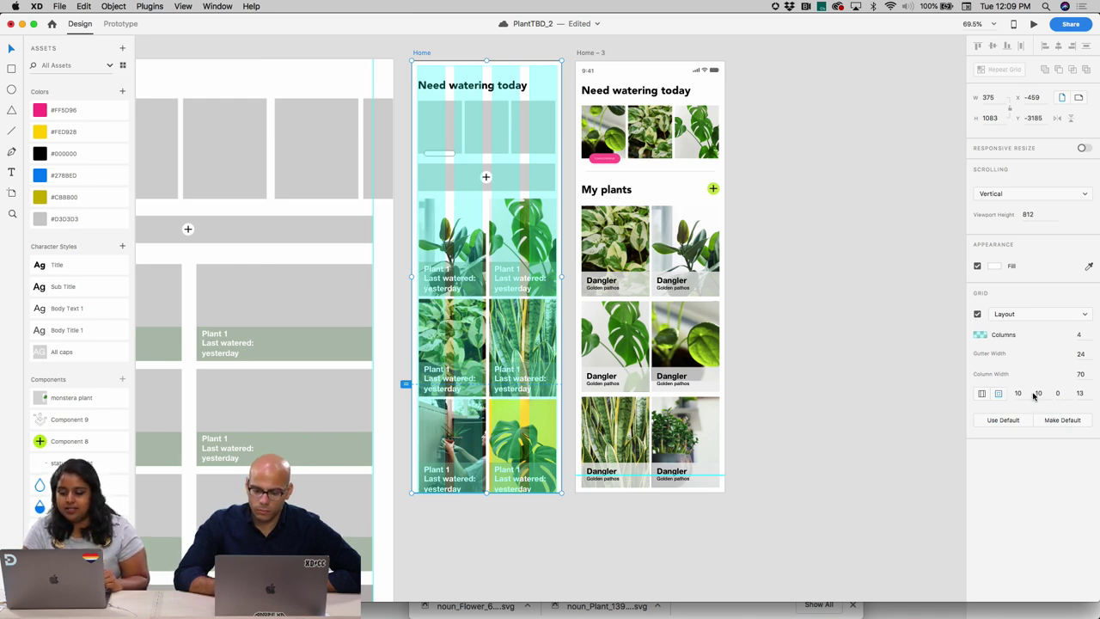
# - Switch the Home artboard's layout grid to linked side margins and back to separate margins, and go through the margin value fields
pyautogui.click(981, 394)
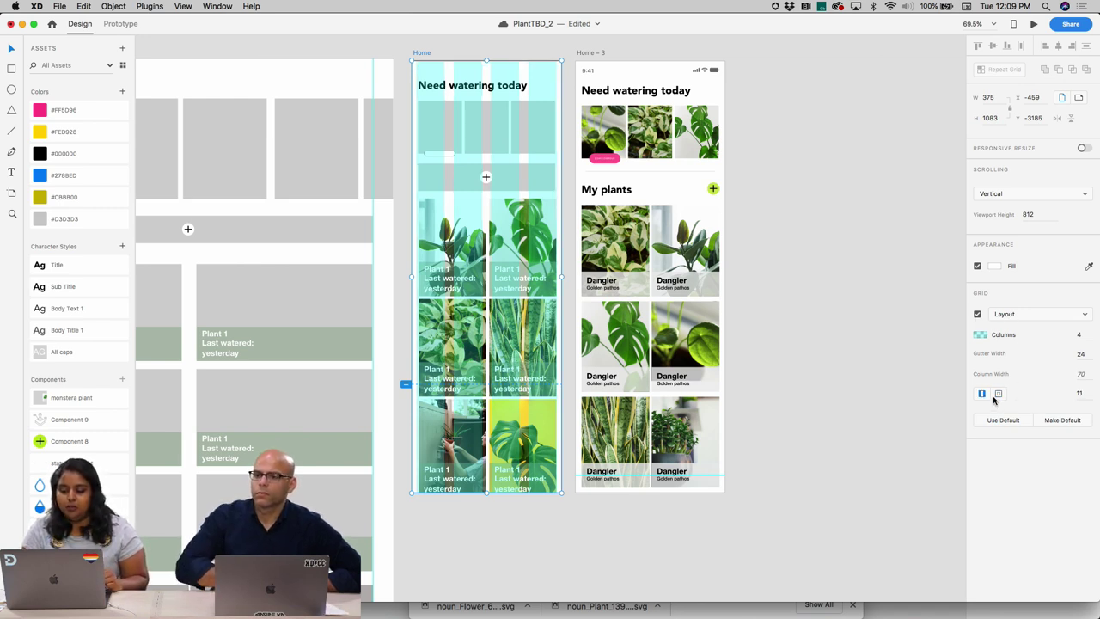
pyautogui.click(998, 393)
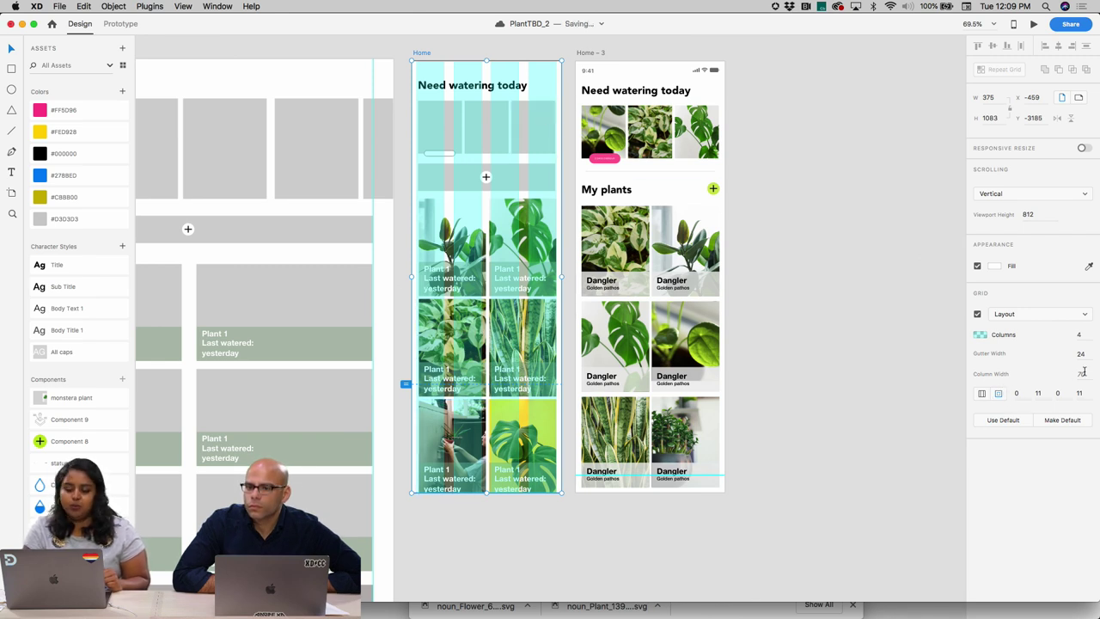
pyautogui.click(1038, 393)
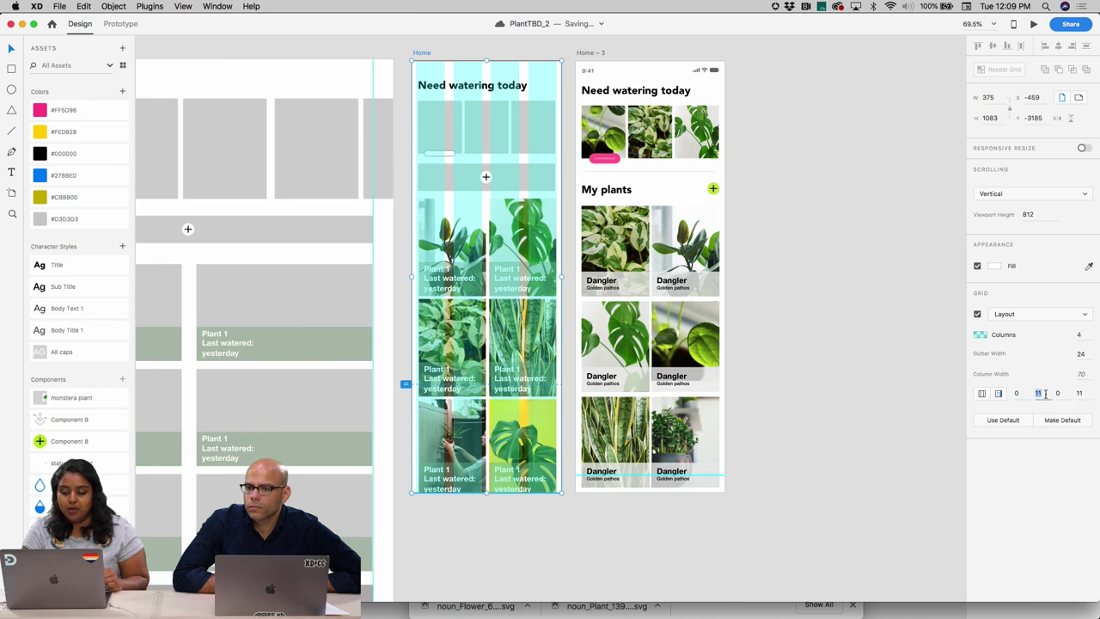
pyautogui.click(1079, 393)
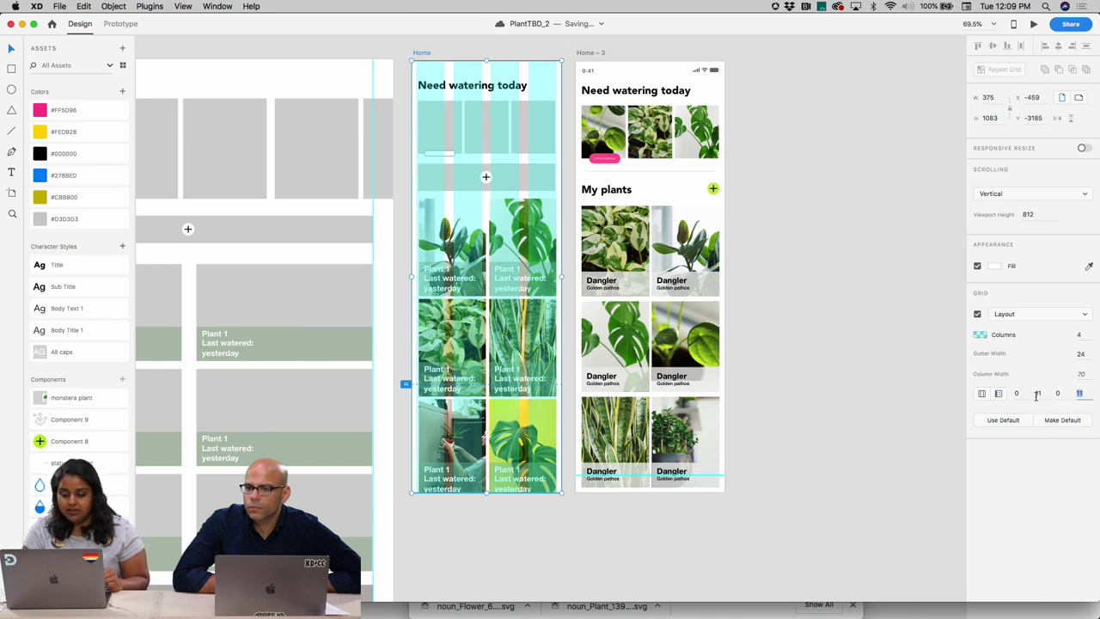
pyautogui.click(889, 332)
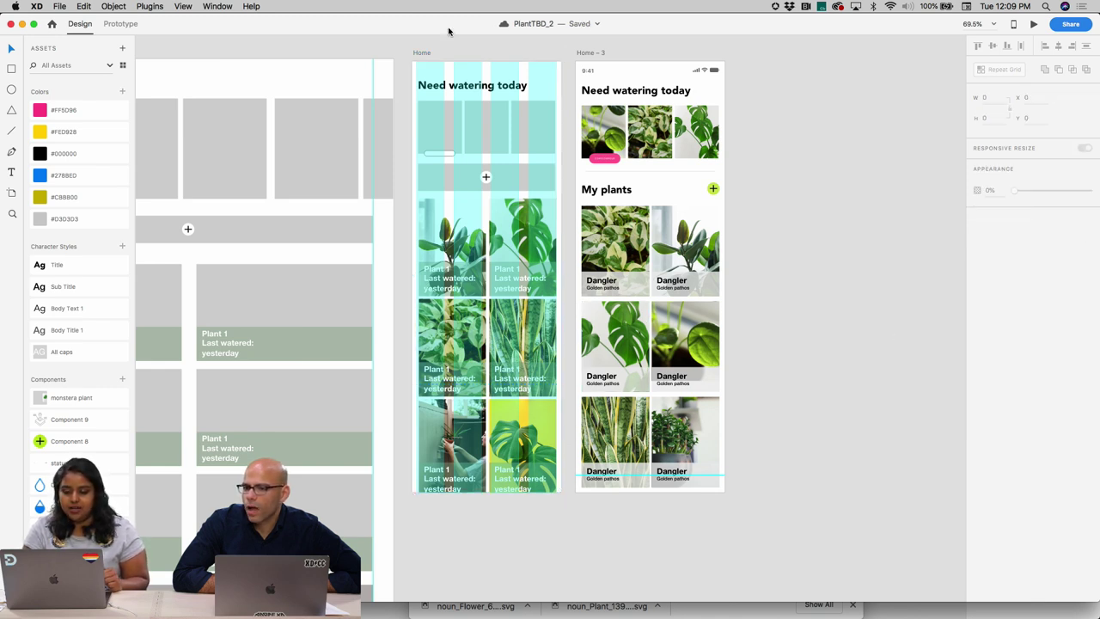
# - Select the Home artboard again and inspect its column grid up close beside the Home – 3 design
pyautogui.click(422, 51)
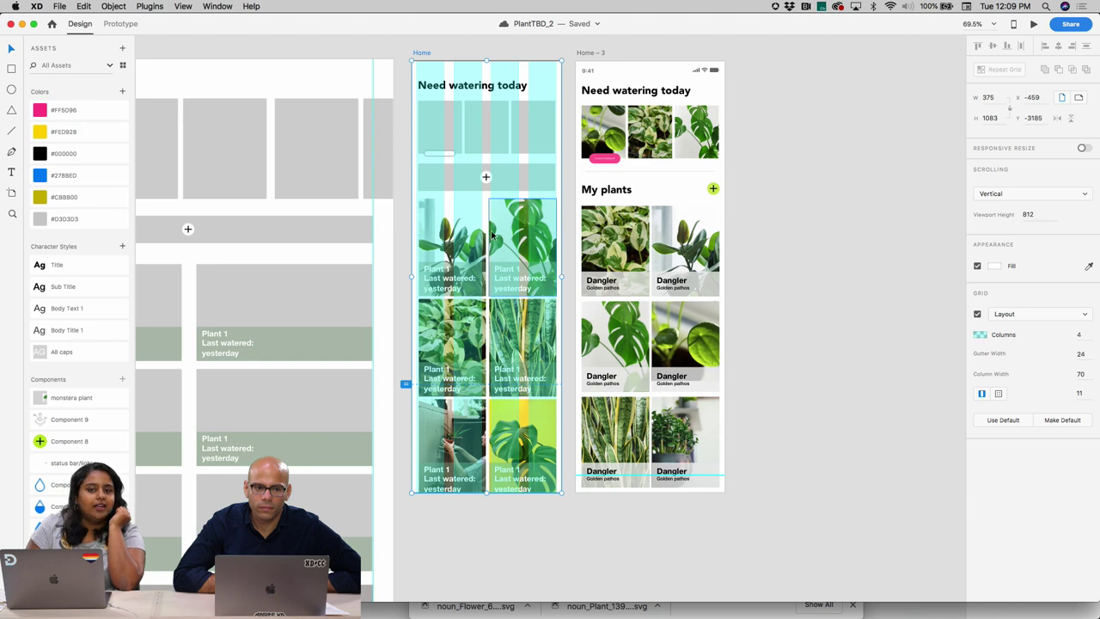
pyautogui.scroll(5, 460, 211)
pyautogui.scroll(2, 461, 210)
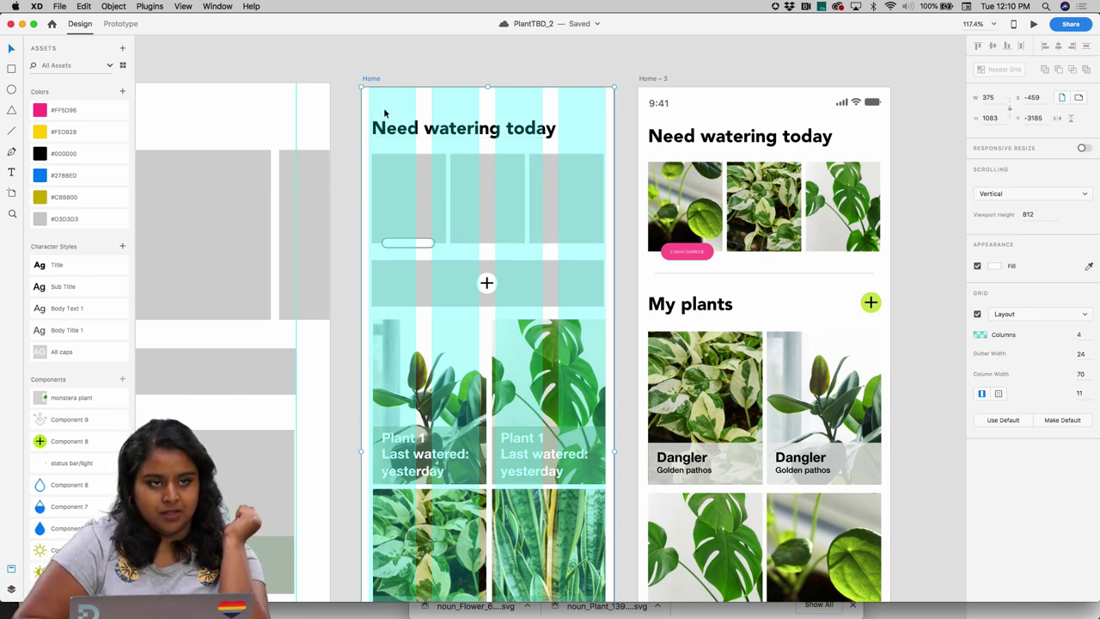
# - Select the Home – 3 artboard and turn on its layout grid to compare it with the Home wireframe's columns
pyautogui.scroll(-2, 369, 80)
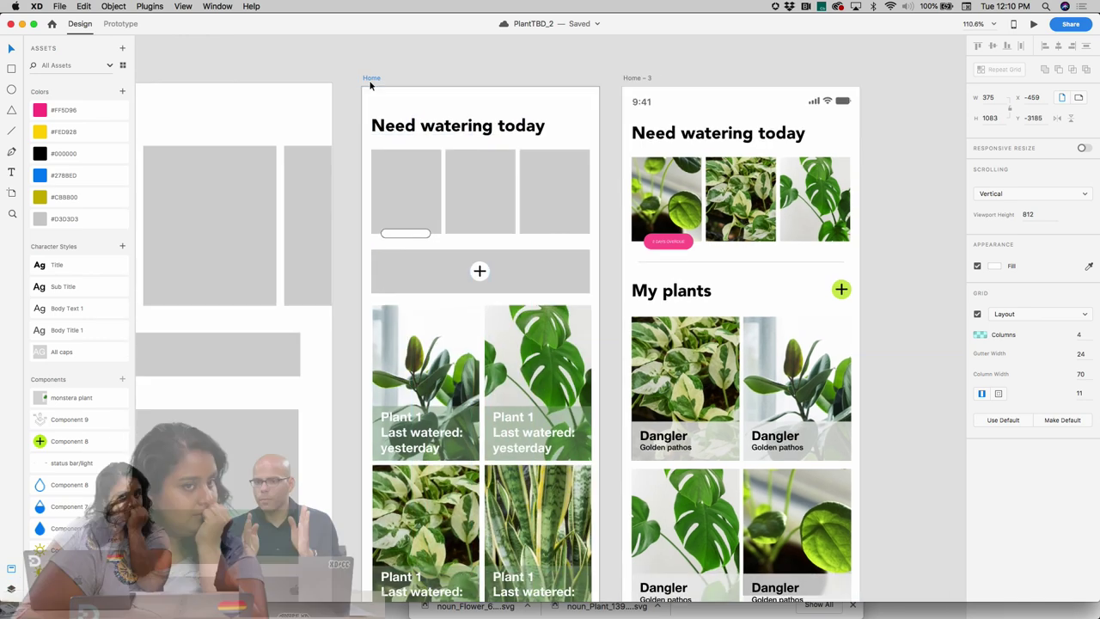
pyautogui.scroll(-3, 369, 79)
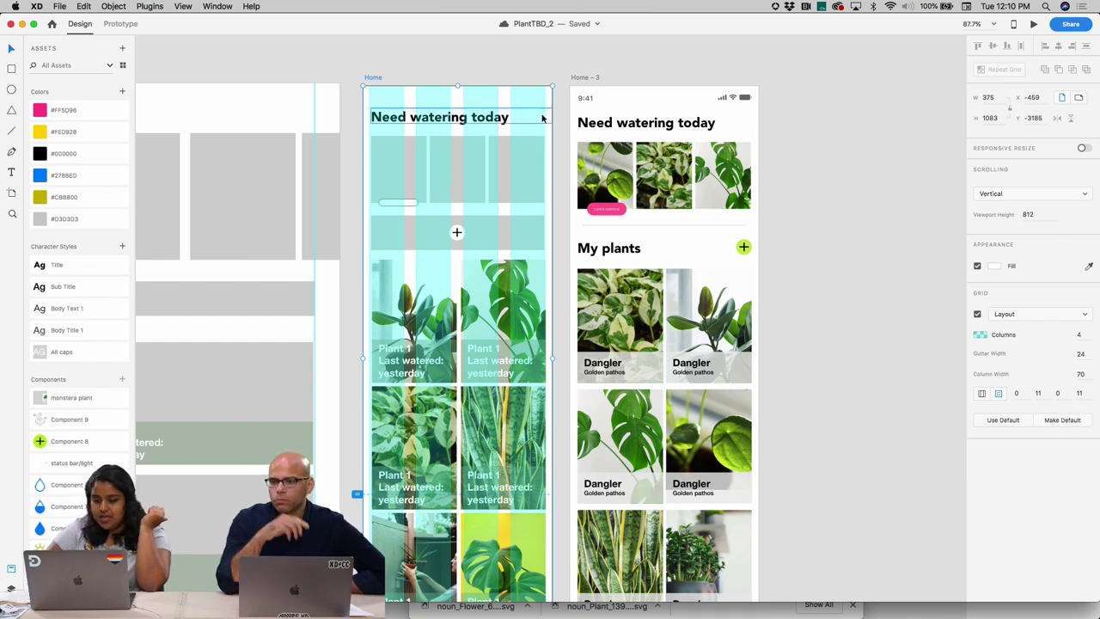
pyautogui.click(583, 77)
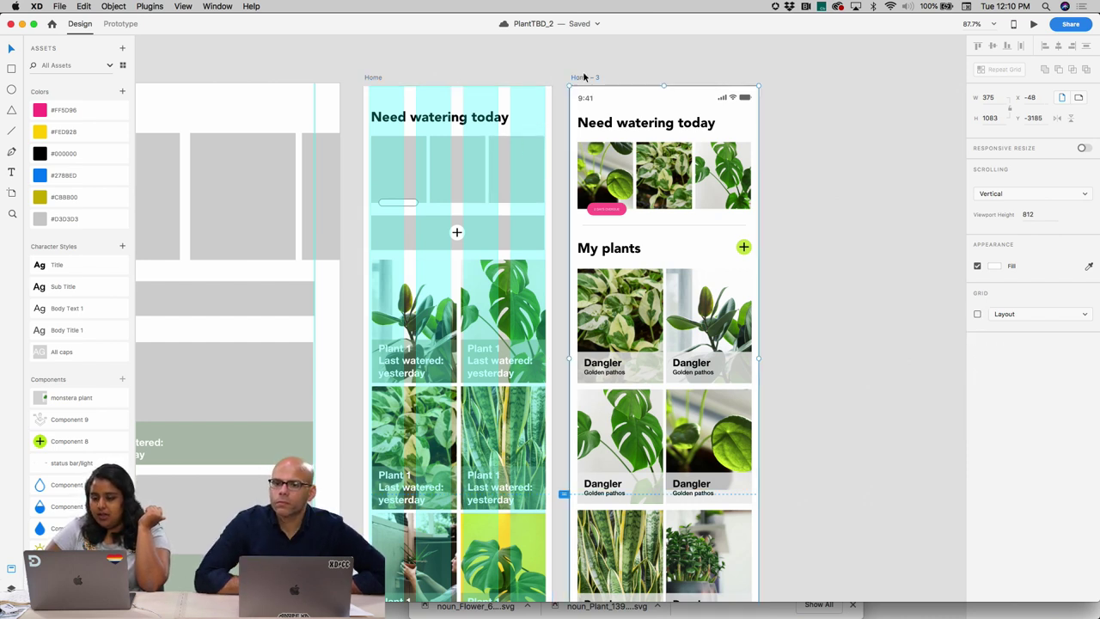
pyautogui.click(976, 317)
pyautogui.click(885, 357)
pyautogui.scroll(-3, 885, 357)
pyautogui.scroll(-2, 884, 360)
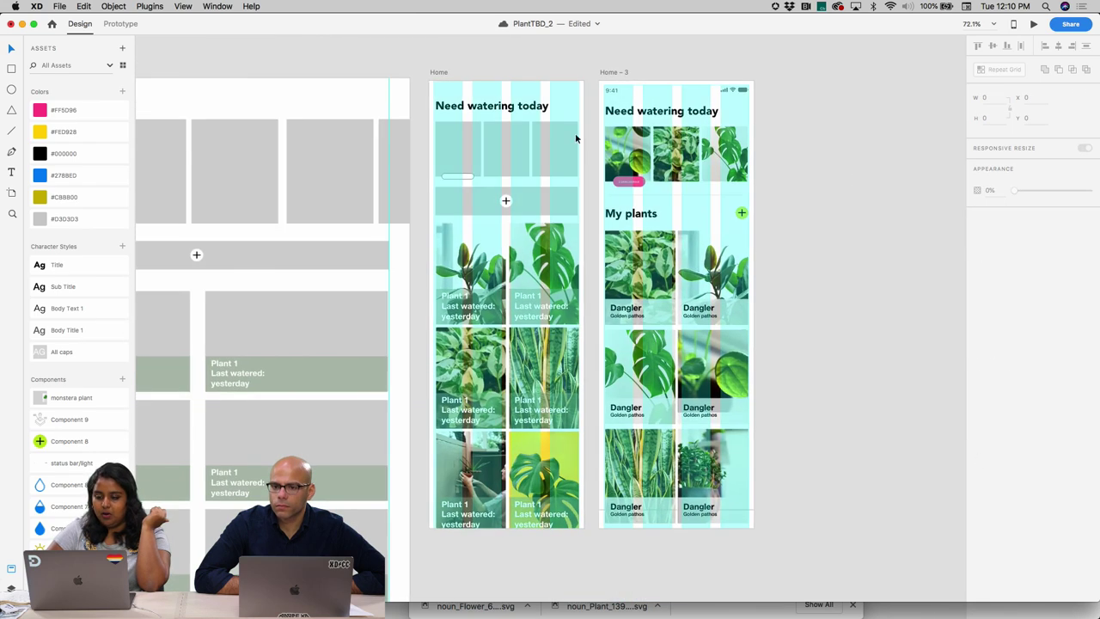
# - Apply the default grid settings to the Home – 3 artboard and move it slightly closer to Home, to X -54
pyautogui.click(606, 73)
pyautogui.click(1014, 421)
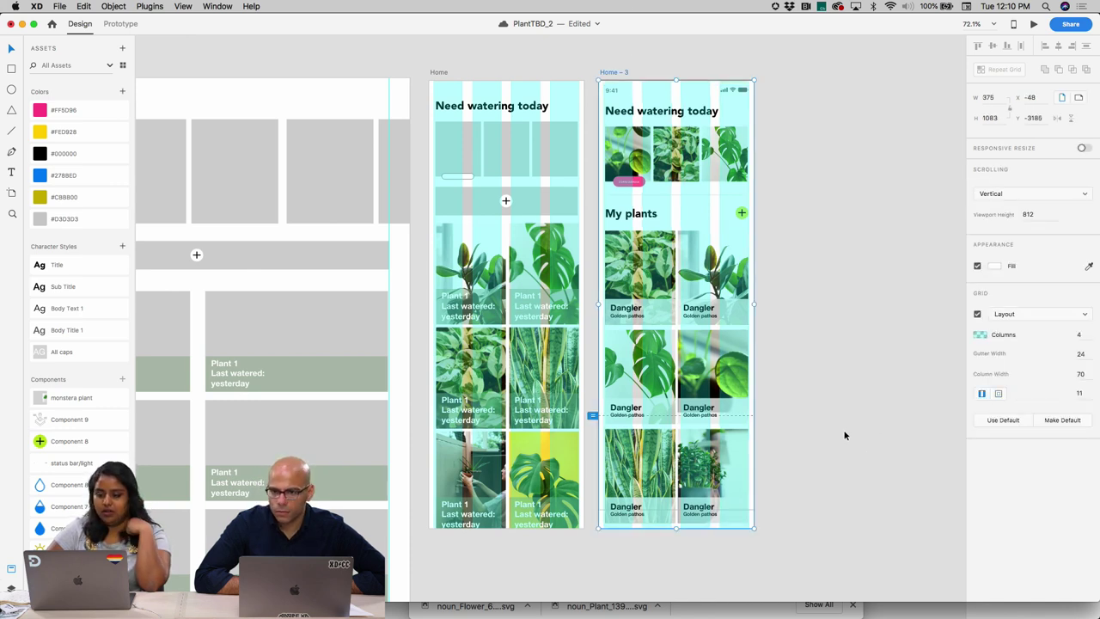
pyautogui.click(795, 352)
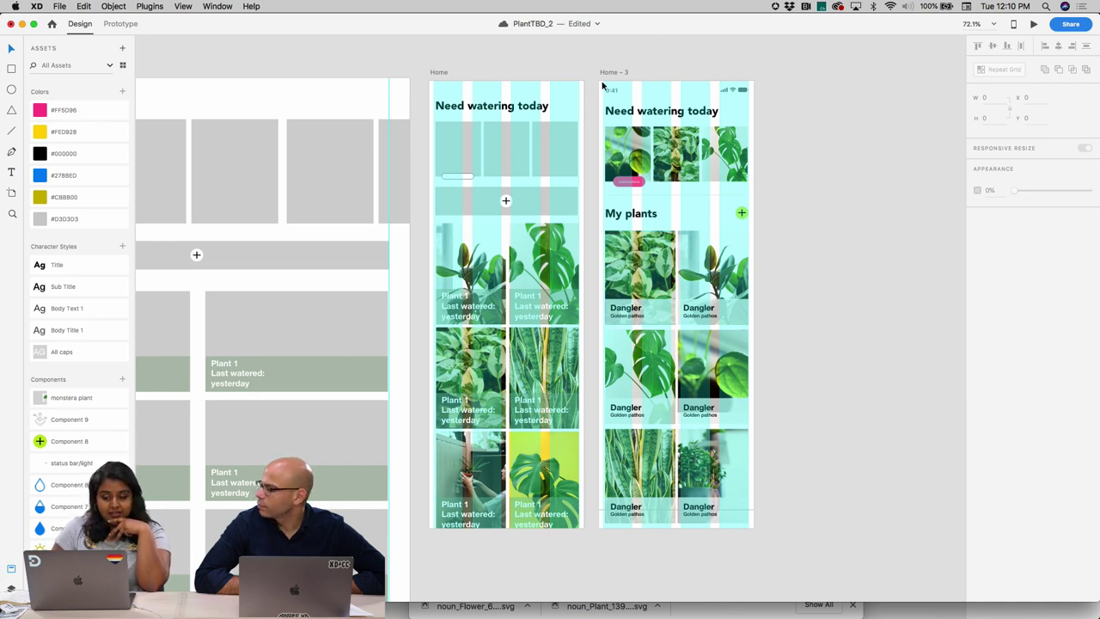
pyautogui.moveTo(617, 69); pyautogui.dragTo(608, 68)
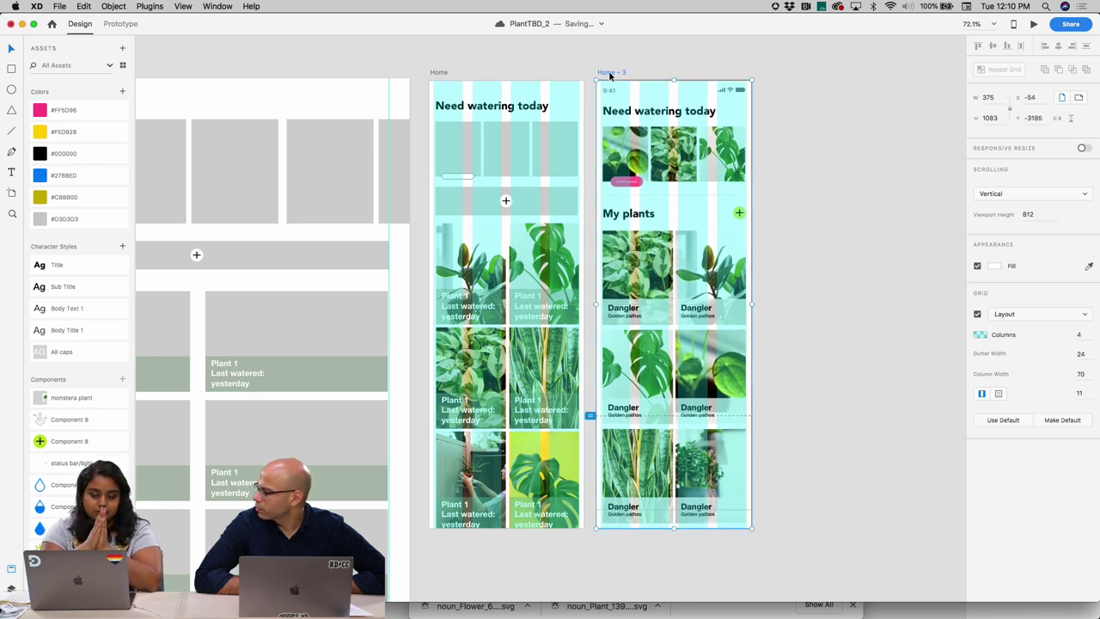
# - Look over the phone, tablet and start-screen artboards, then examine the Home and Home – 3 screens up close
pyautogui.scroll(-5, 612, 331)
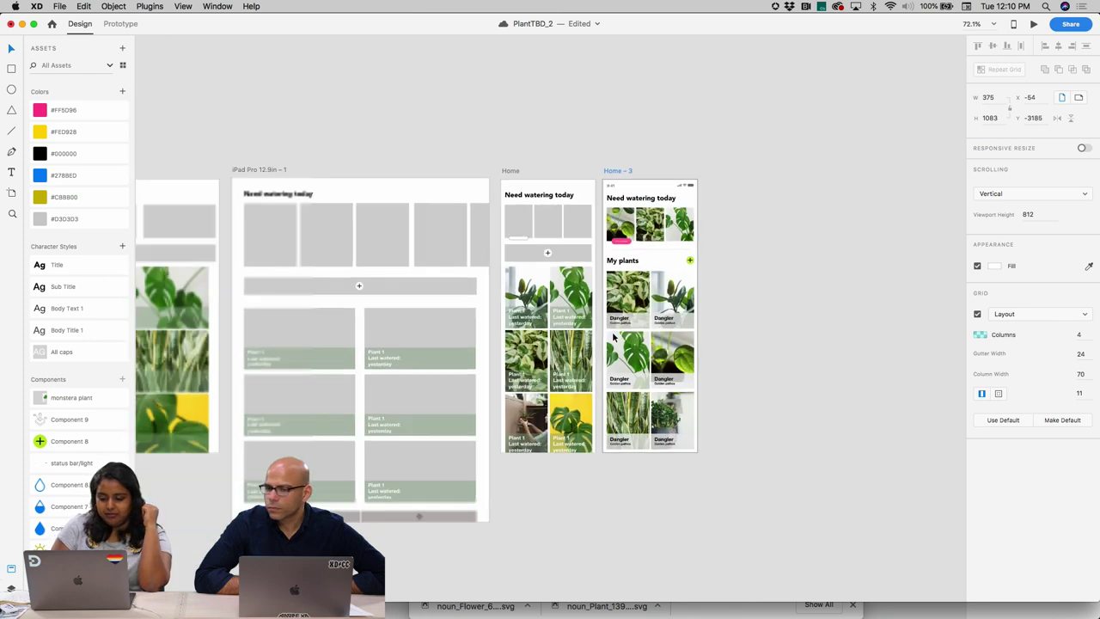
pyautogui.scroll(-4, 612, 330)
pyautogui.scroll(5, 611, 330)
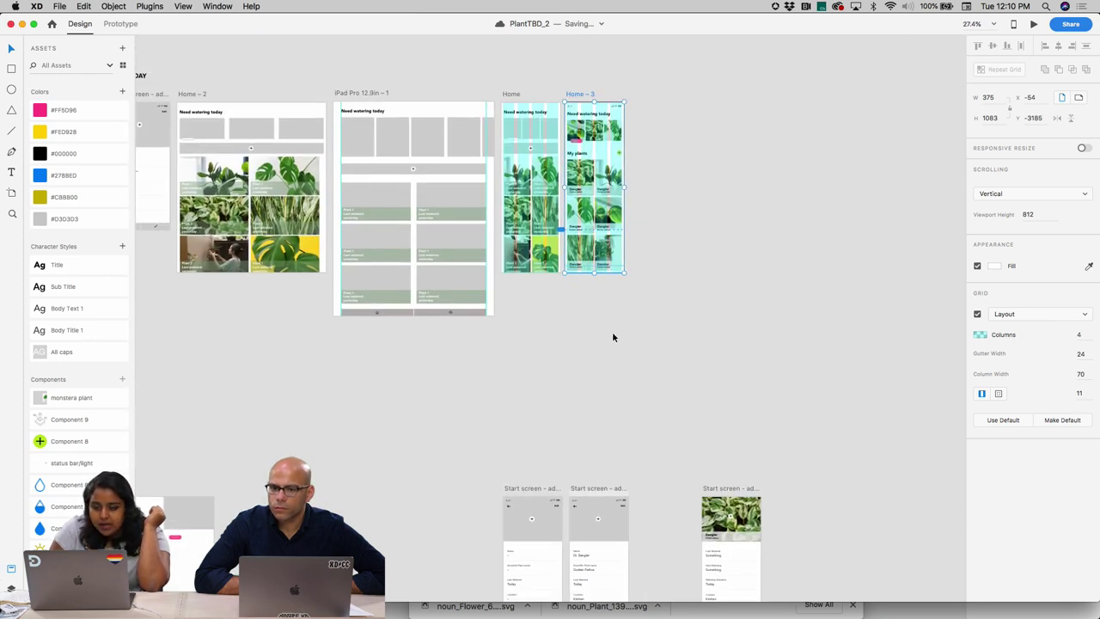
pyautogui.scroll(5, 522, 134)
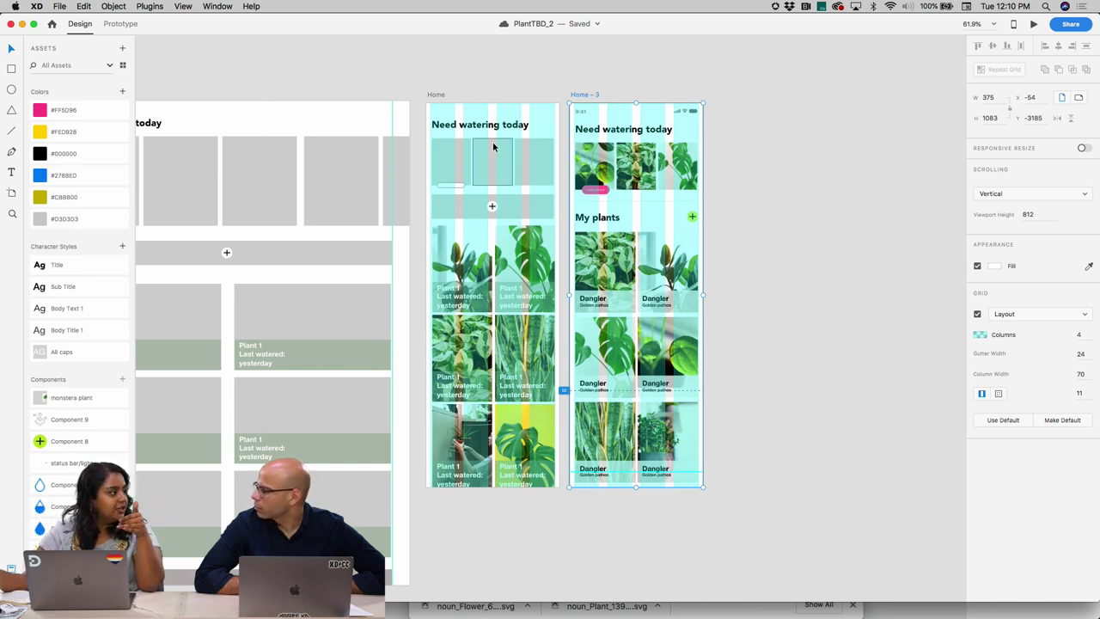
pyautogui.scroll(-5, 702, 297)
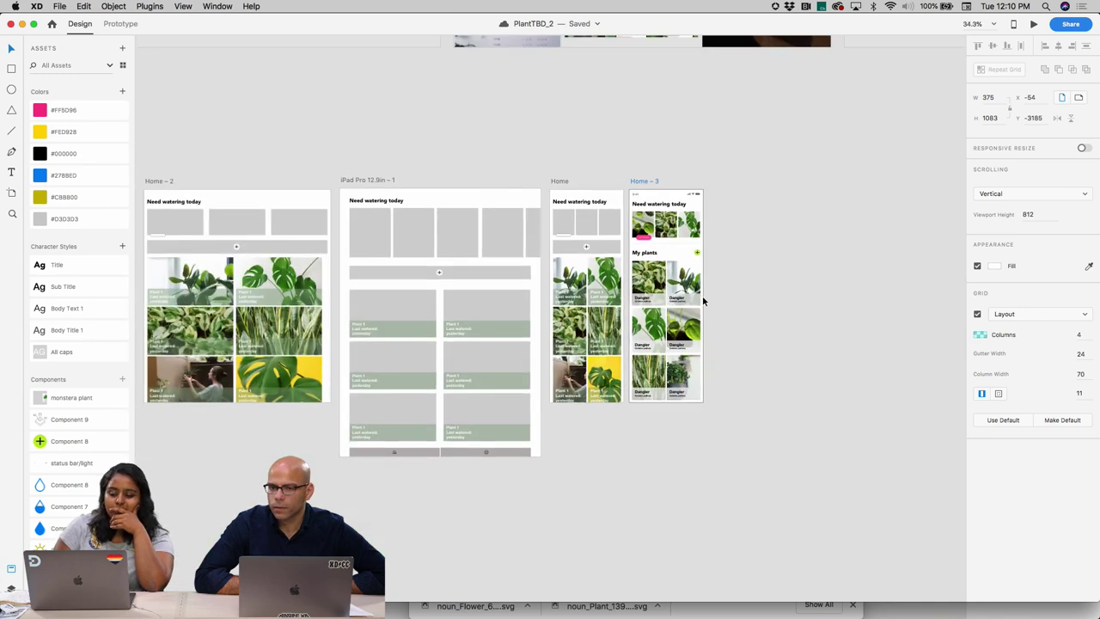
pyautogui.scroll(-4, 703, 297)
pyautogui.hscroll(2, 702, 297)
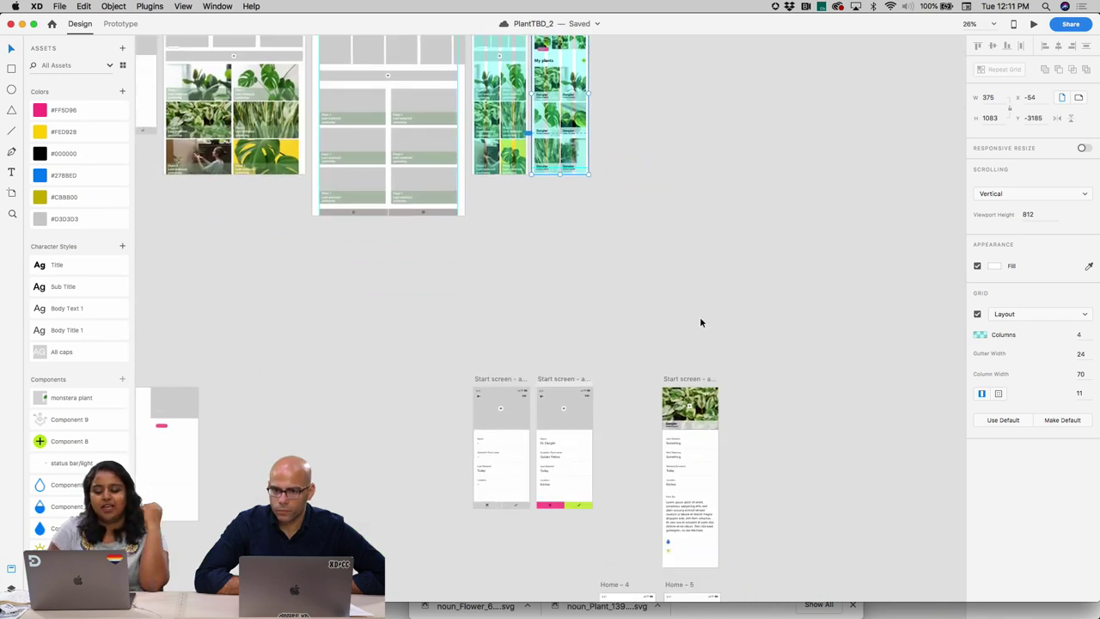
pyautogui.scroll(-5, 698, 361)
pyautogui.hscroll(1, 698, 361)
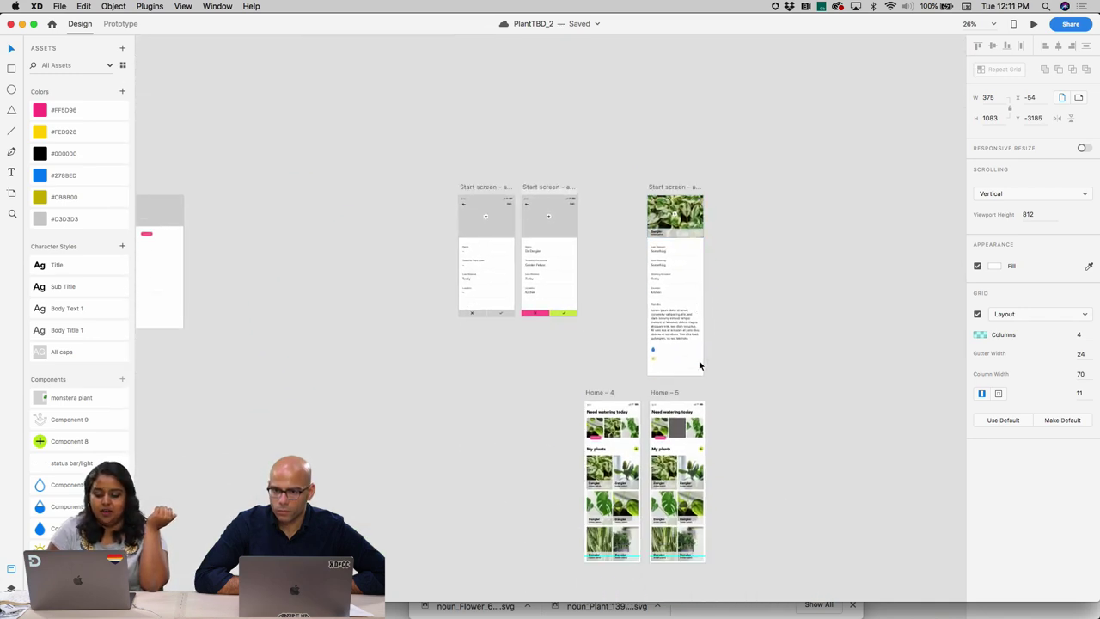
pyautogui.scroll(2, 594, 361)
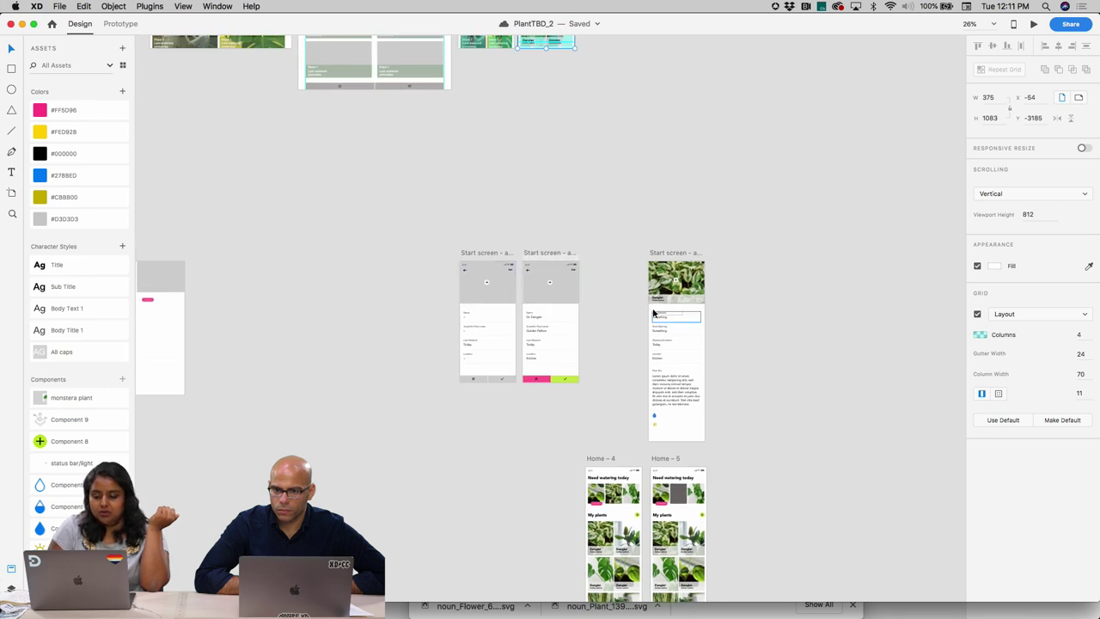
pyautogui.scroll(6, 653, 312)
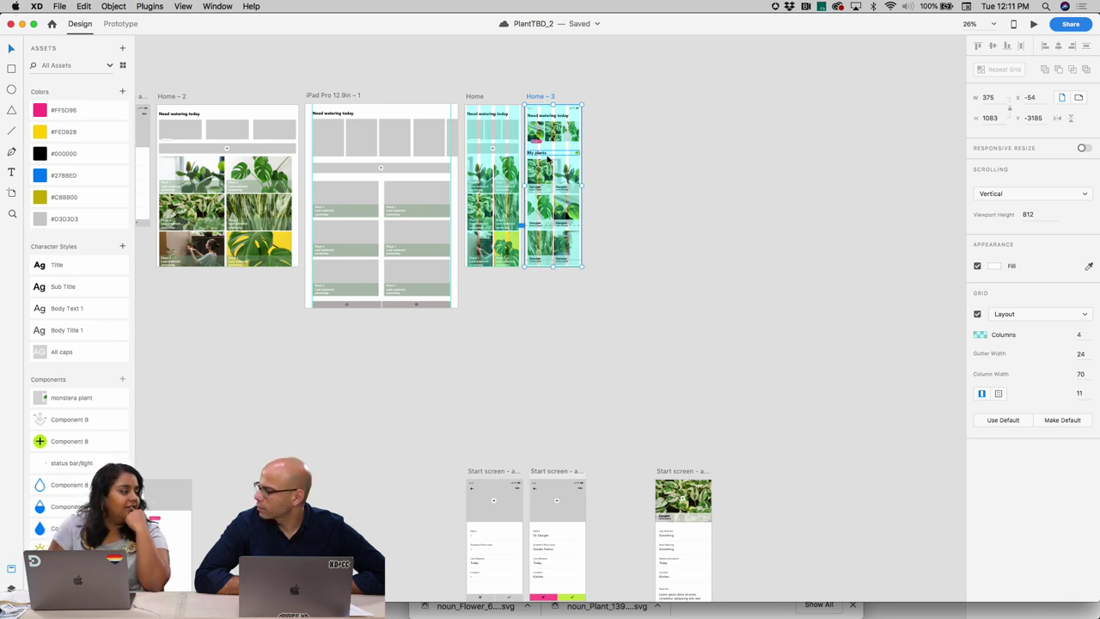
pyautogui.scroll(5, 555, 197)
pyautogui.scroll(3, 555, 197)
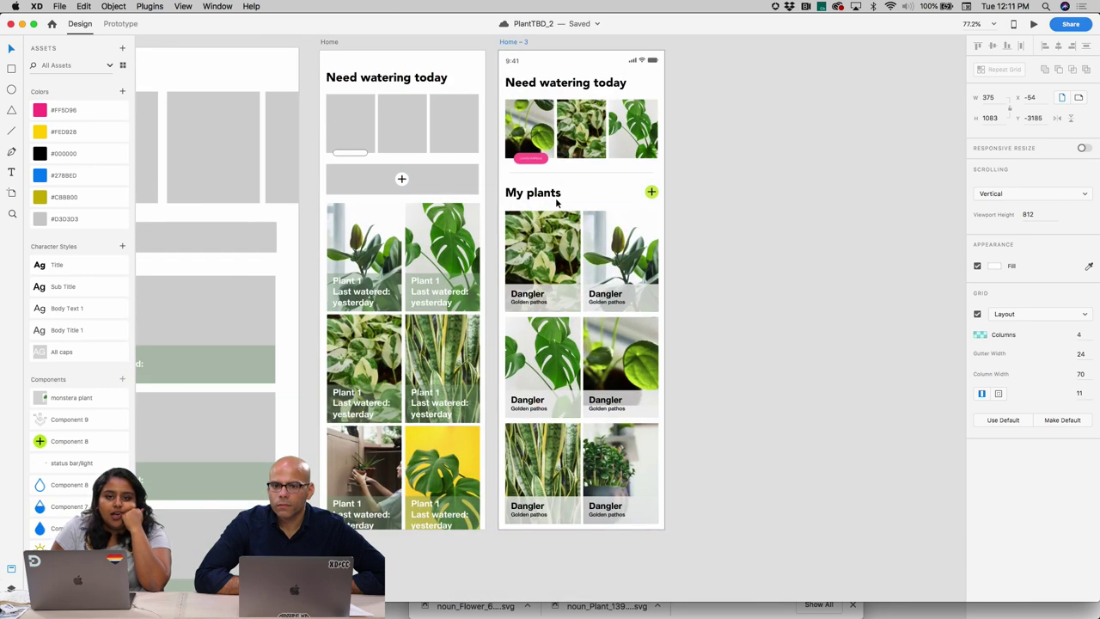
# - Select the Home – 3 artboard and pull a horizontal guide from its top edge to just below the status bar time
pyautogui.click(636, 234)
pyautogui.click(722, 234)
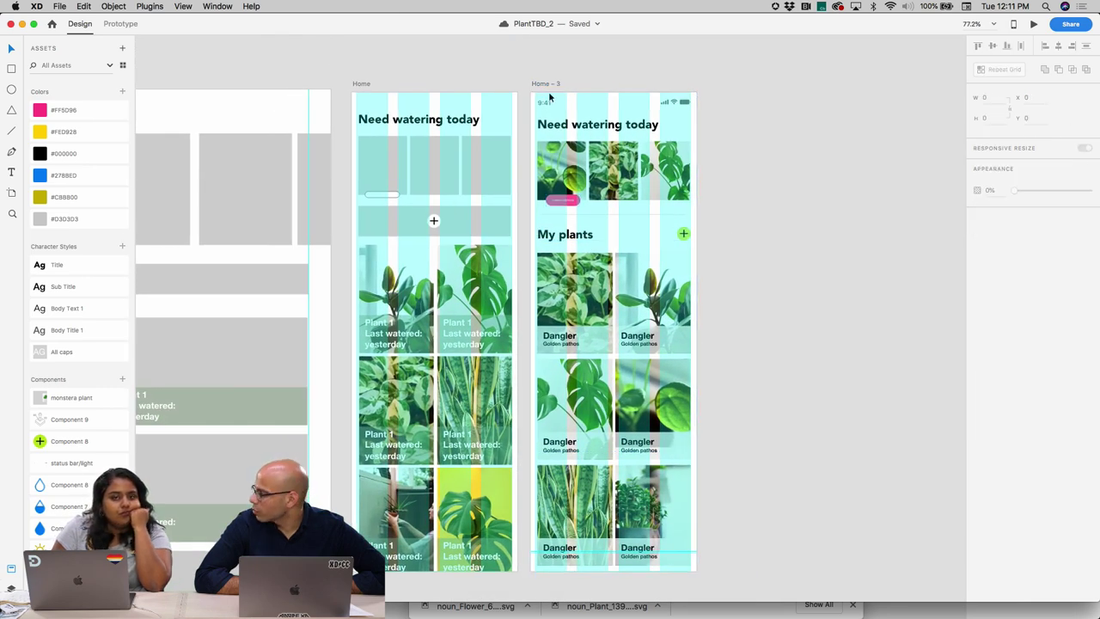
pyautogui.click(543, 87)
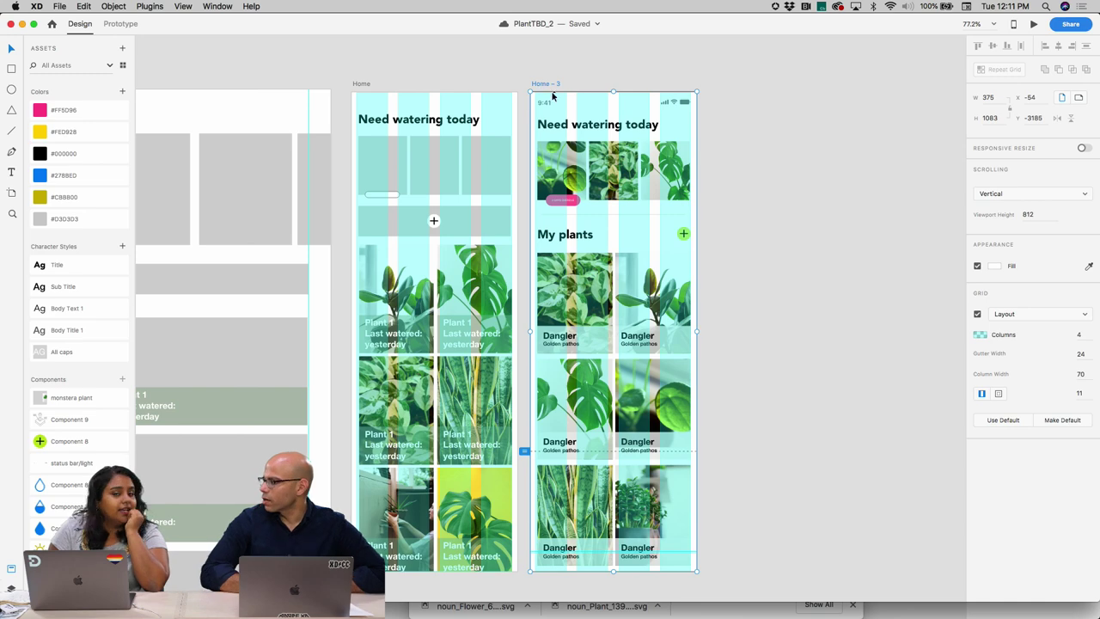
pyautogui.scroll(5, 559, 99)
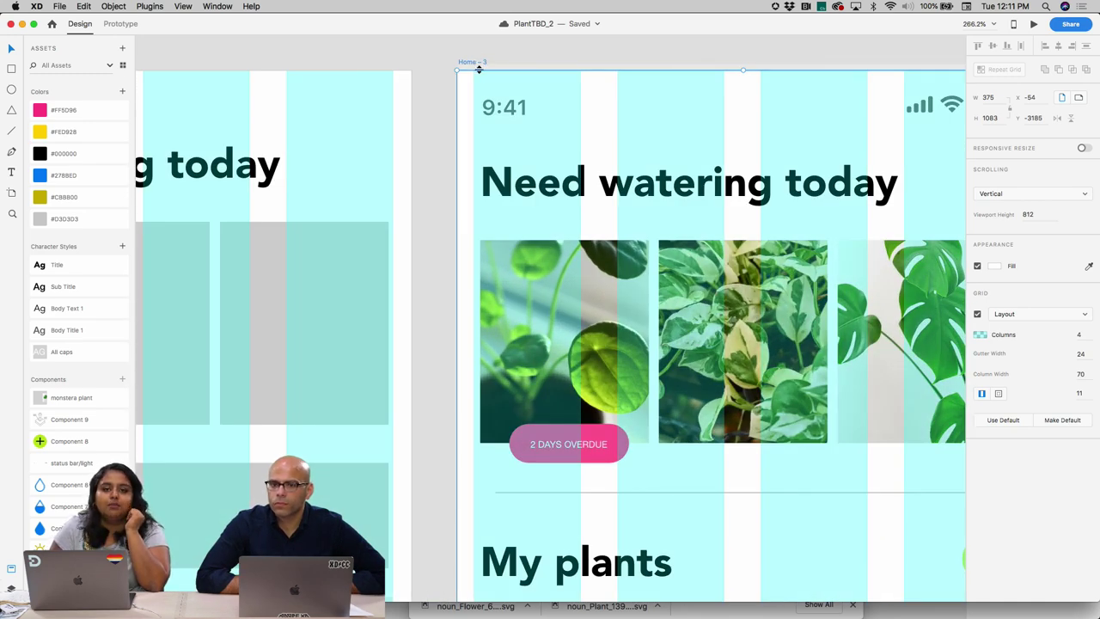
pyautogui.scroll(3, 478, 68)
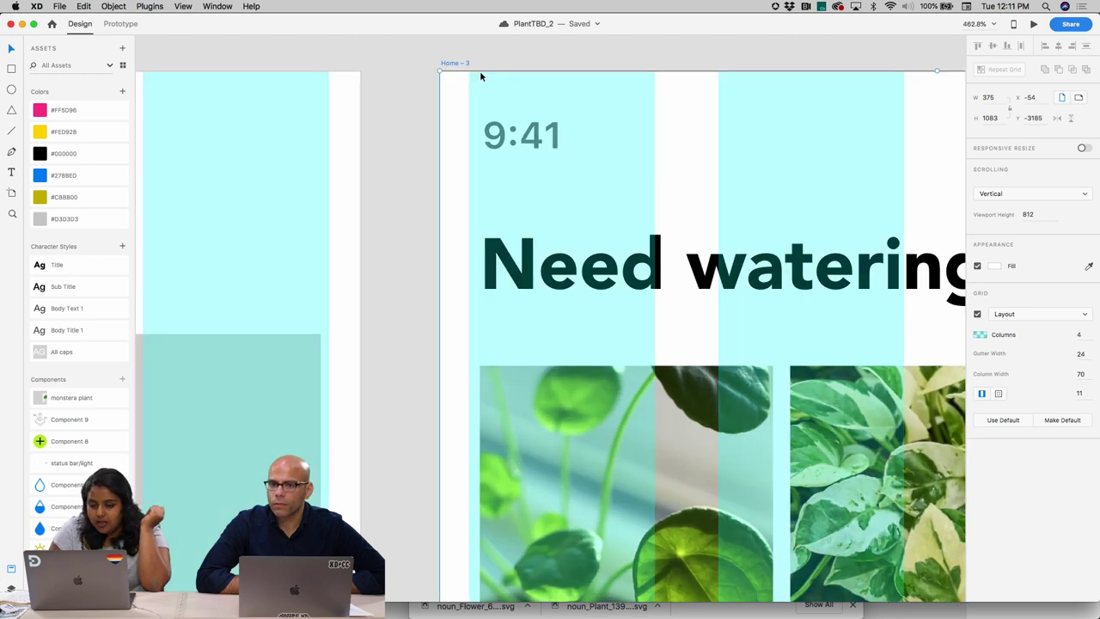
pyautogui.moveTo(453, 71); pyautogui.dragTo(452, 151)
pyautogui.scroll(-5, 452, 151)
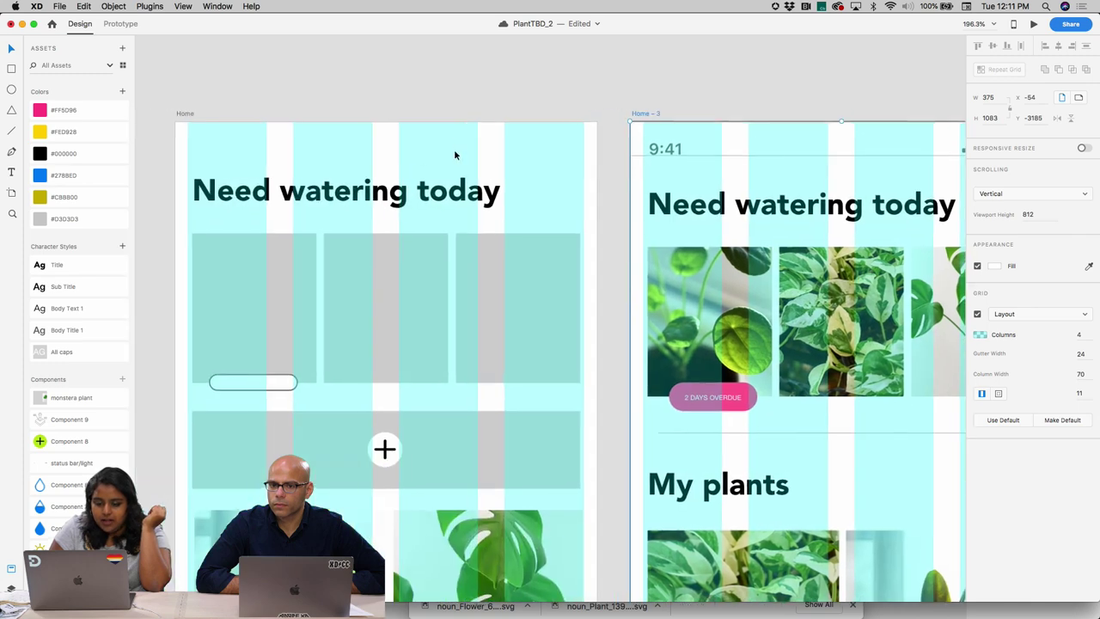
# - Move the Home – 3 artboard closer to Home, to X -71, and turn off its layout grid
pyautogui.moveTo(637, 117)
pyautogui.mouseDown()
pyautogui.moveTo(635, 229)
pyautogui.moveTo(622, 117)
pyautogui.mouseUp()
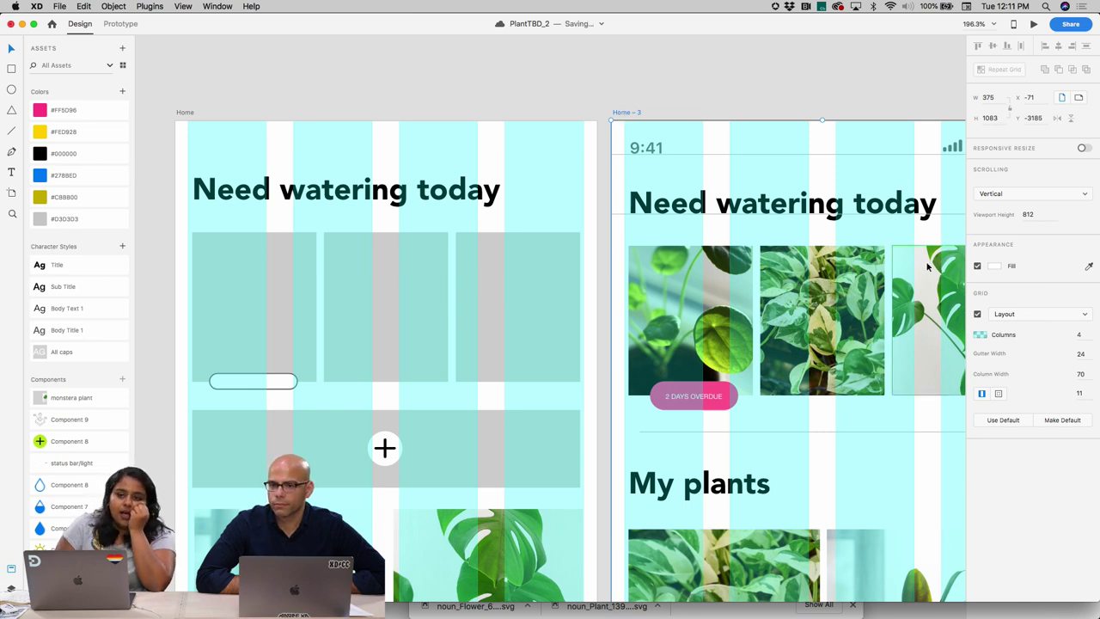
pyautogui.click(976, 314)
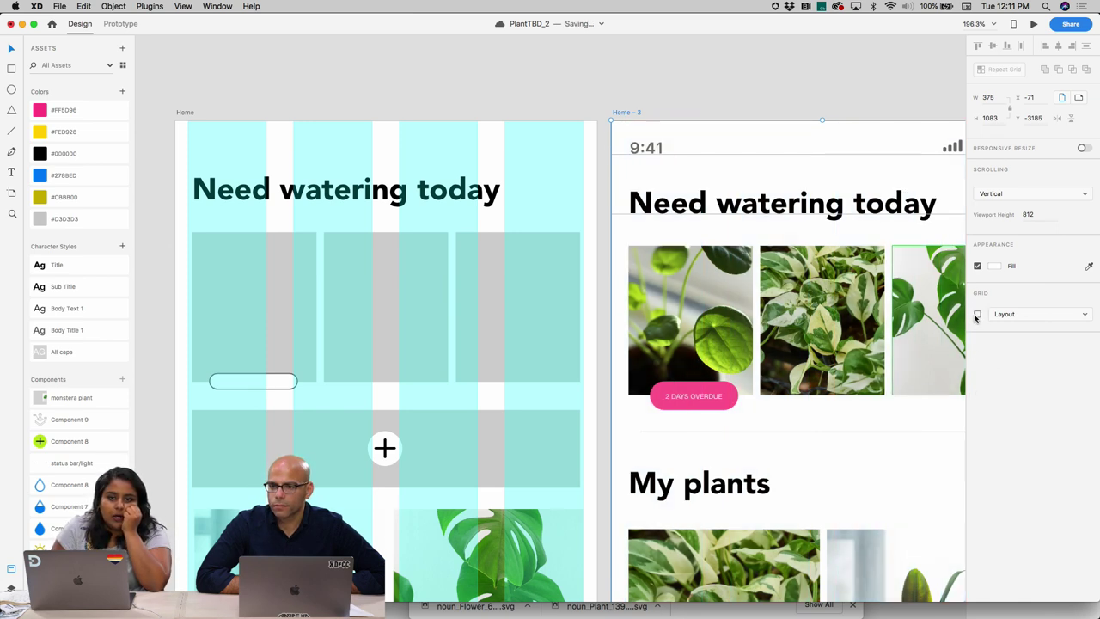
pyautogui.click(651, 78)
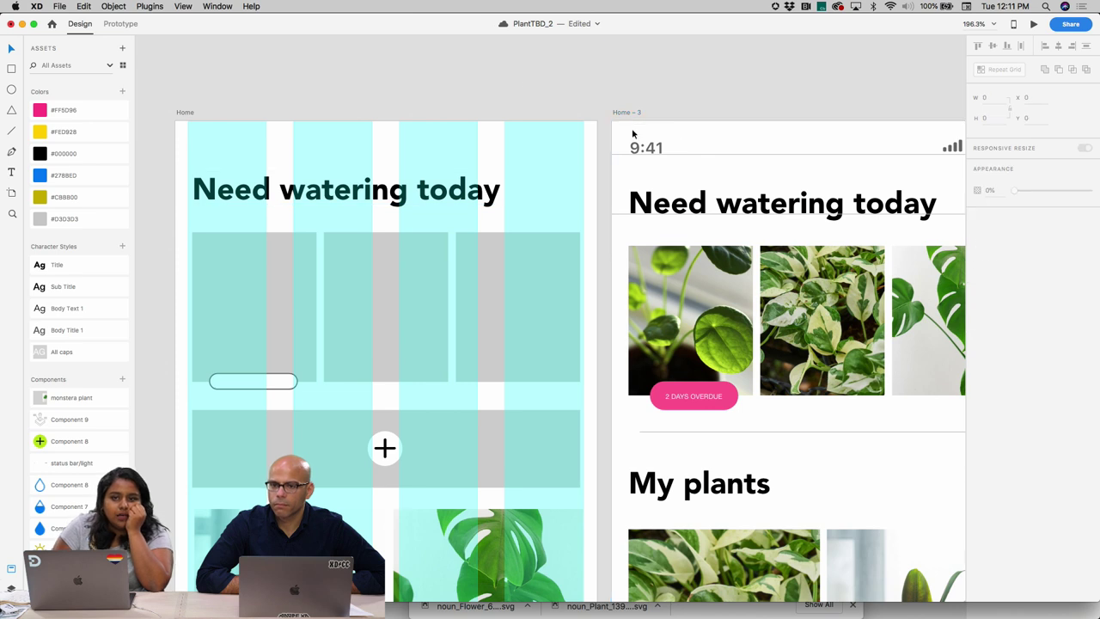
# - Hide all guides, then show them and hide them again
pyautogui.click(183, 7)
pyautogui.moveTo(228, 155)
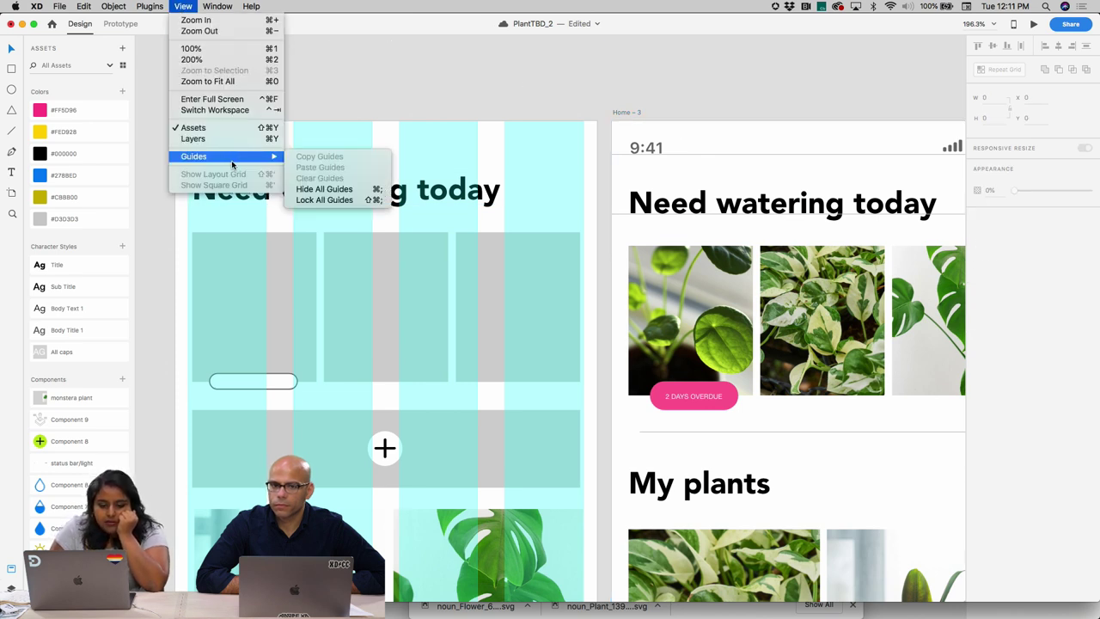
pyautogui.click(318, 186)
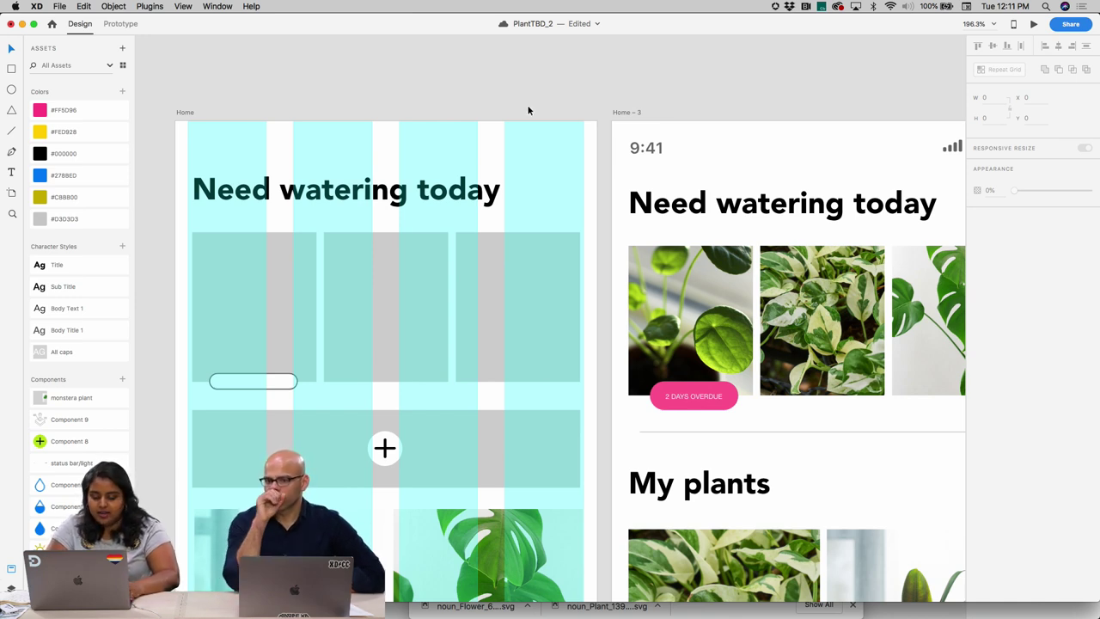
pyautogui.press('super+semicolon')
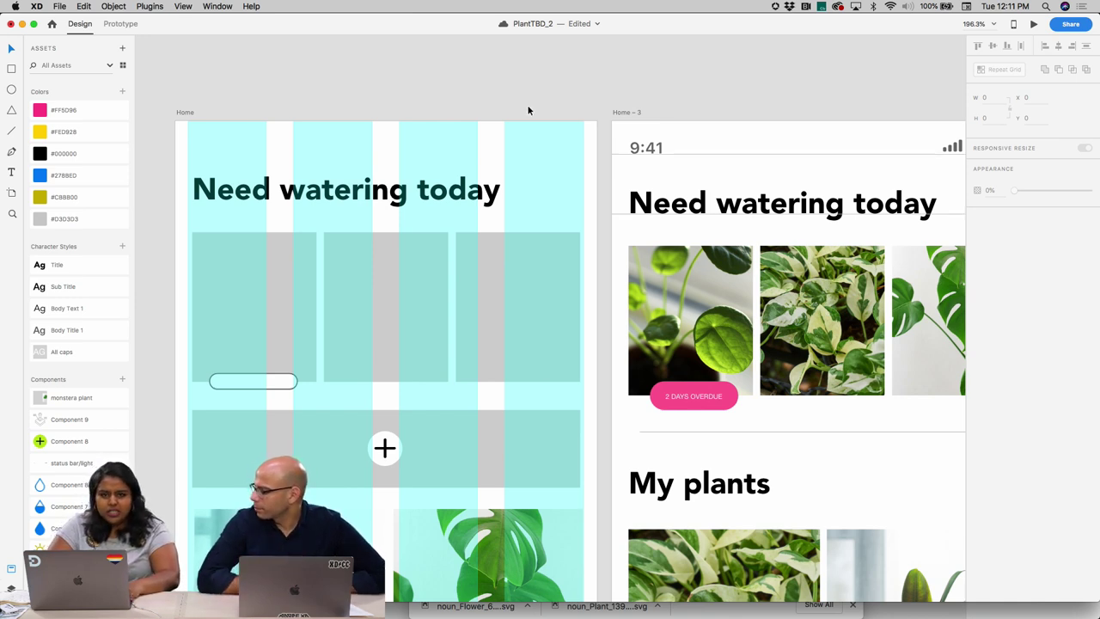
pyautogui.press('super+semicolon')
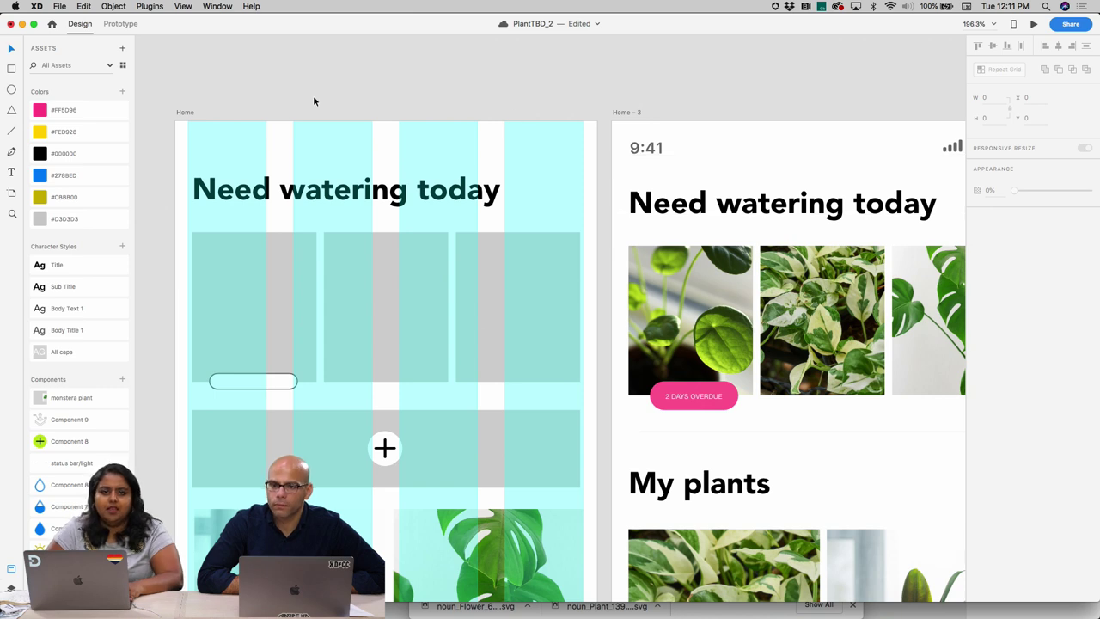
# - Turn off the Home artboard's layout grid and deselect the artboard
pyautogui.click(195, 115)
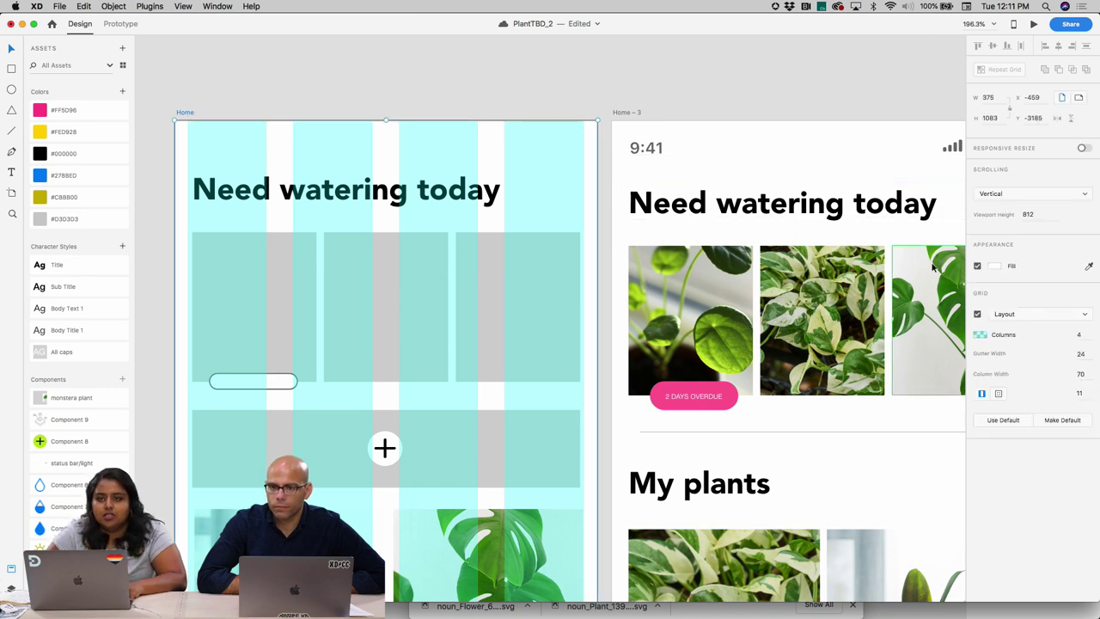
pyautogui.click(978, 315)
pyautogui.click(718, 108)
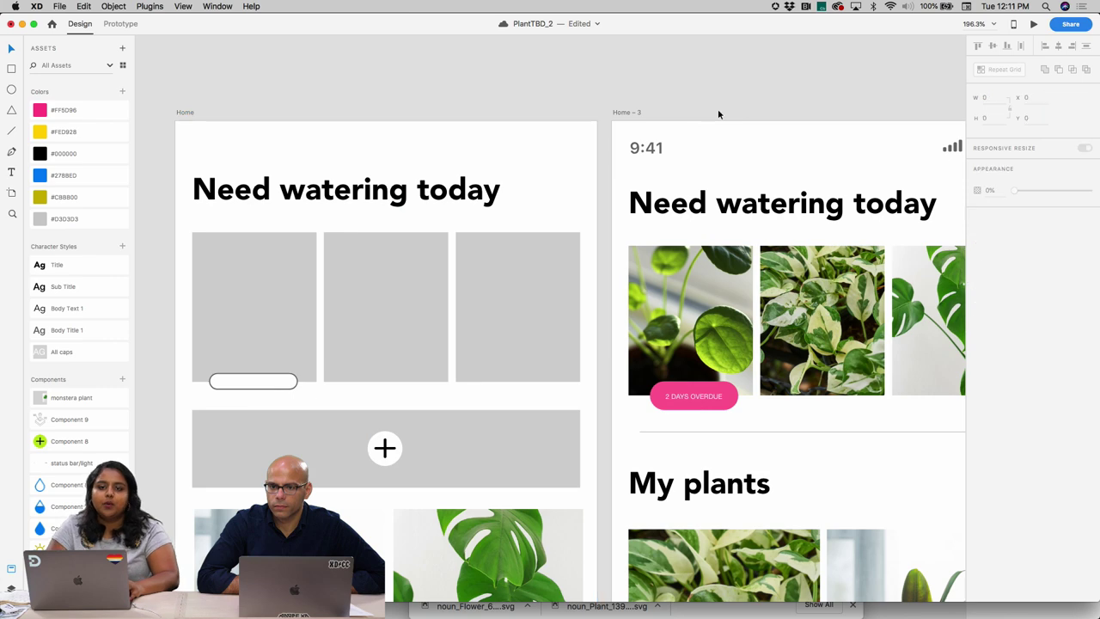
# - Compare the Home wireframe with the Home – 3 design from the header down to the plant cards without grids or guides
pyautogui.scroll(-5, 718, 106)
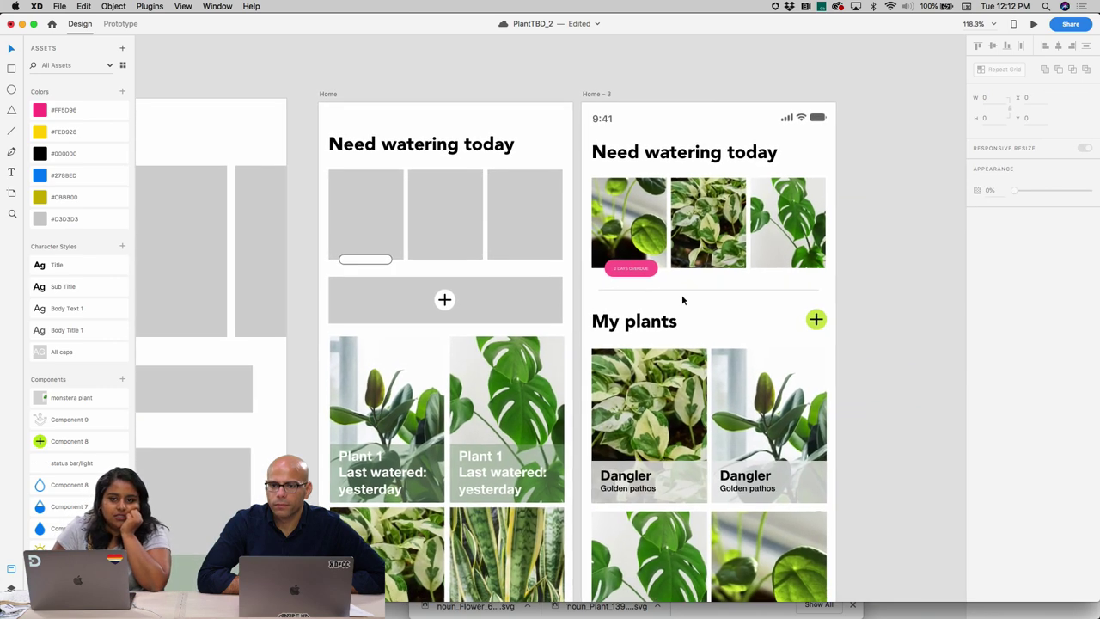
pyautogui.scroll(3, 681, 296)
pyautogui.scroll(-3, 681, 294)
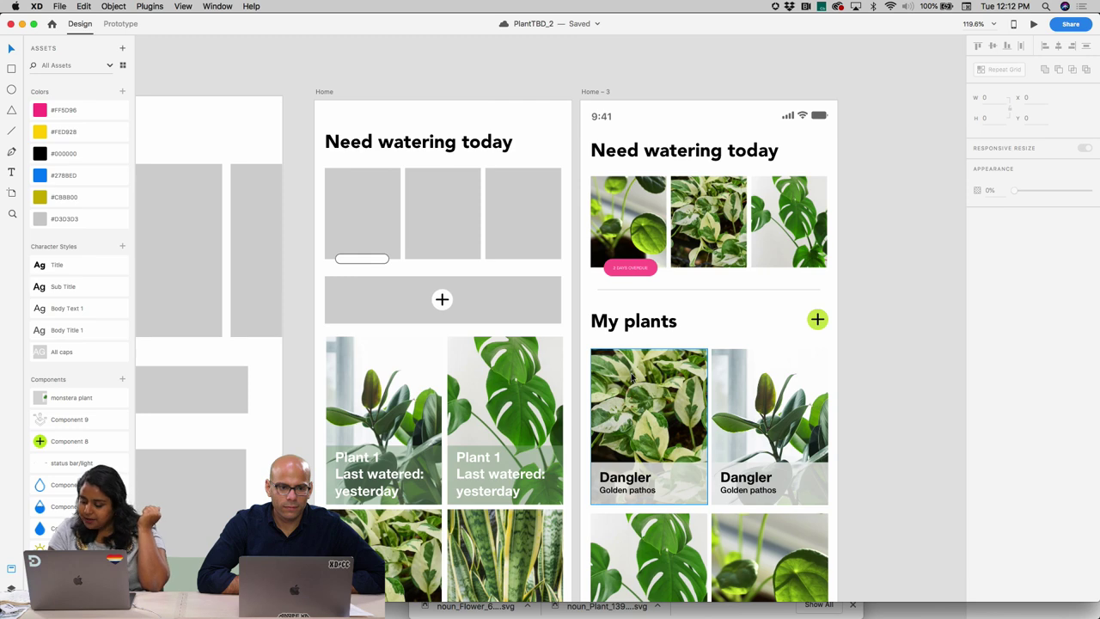
pyautogui.scroll(-3, 633, 378)
pyautogui.hscroll(2, 633, 378)
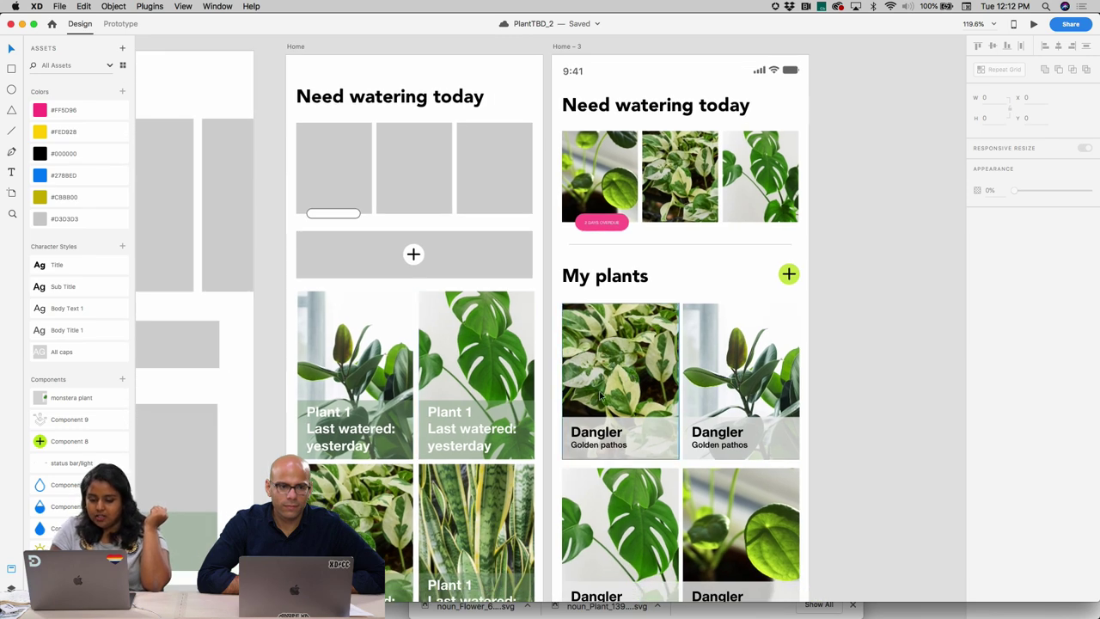
pyautogui.scroll(-5, 598, 395)
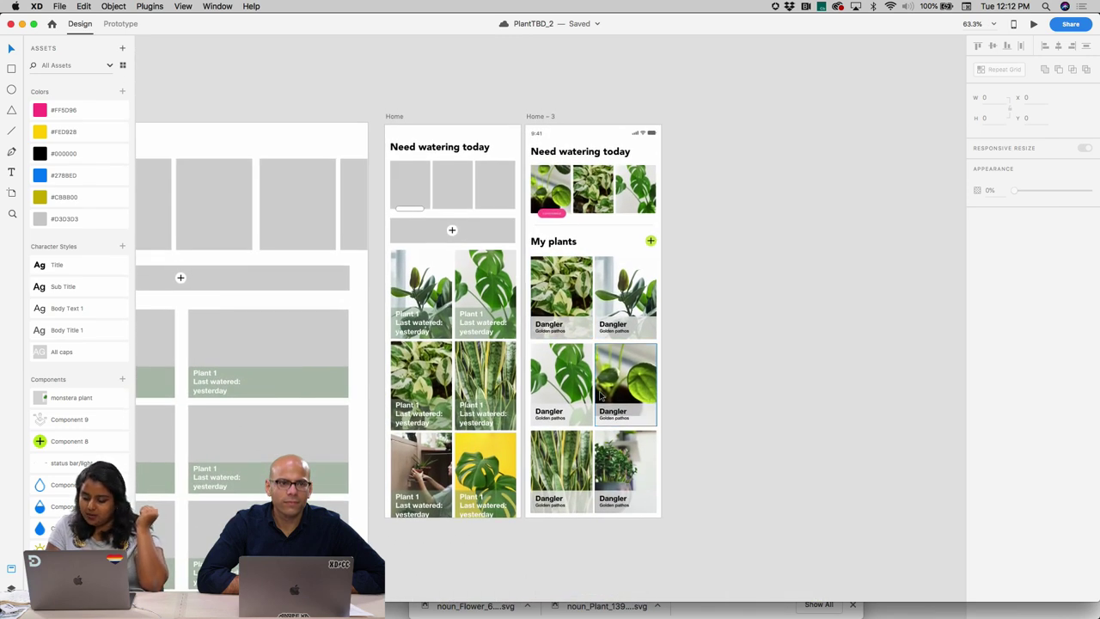
pyautogui.scroll(-3, 655, 336)
pyautogui.hscroll(4, 655, 336)
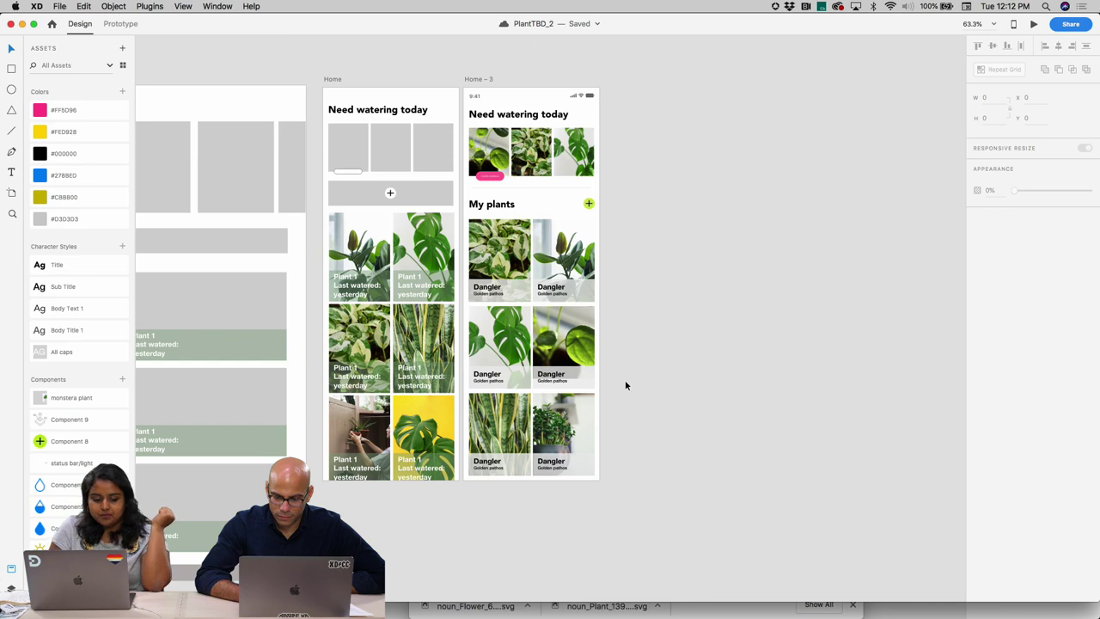
# - Move the Home – 3 artboard next to the Design System artboard, to X -2239 and Y -673
pyautogui.scroll(3, 590, 206)
pyautogui.scroll(-6, 585, 205)
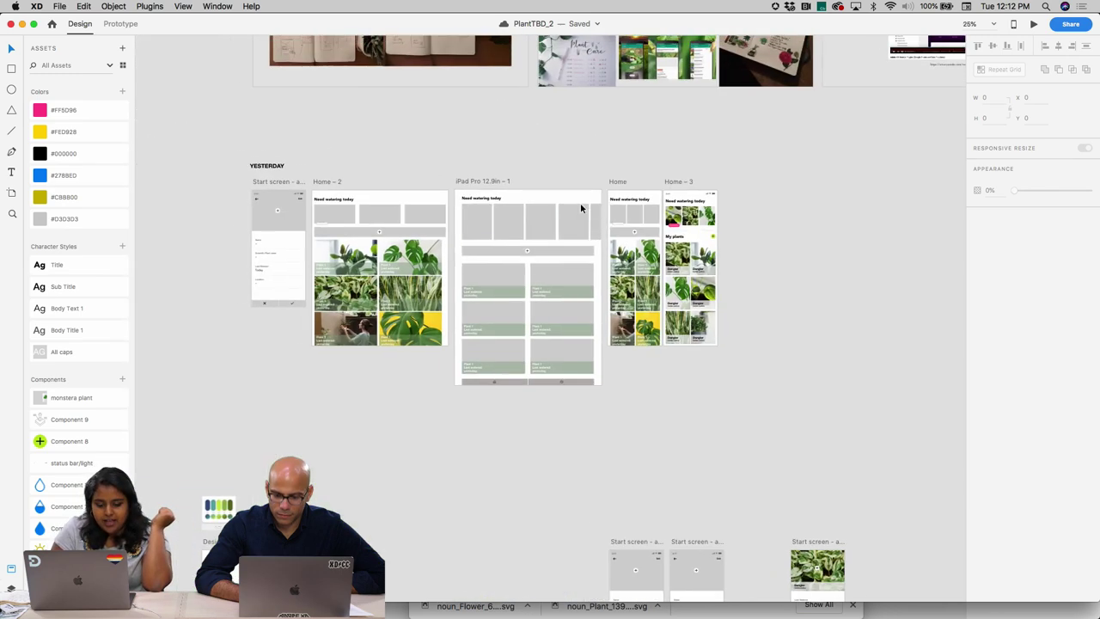
pyautogui.scroll(-5, 581, 208)
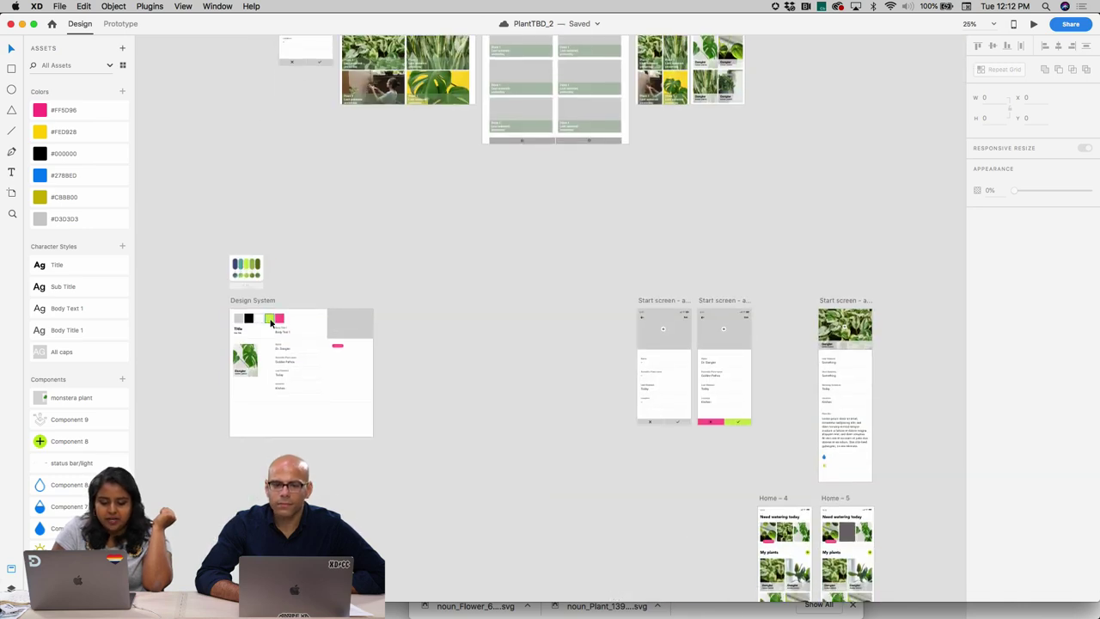
pyautogui.scroll(5, 616, 275)
pyautogui.moveTo(596, 223); pyautogui.dragTo(642, 369)
pyautogui.scroll(-3, 642, 370)
pyautogui.hscroll(-1, 642, 370)
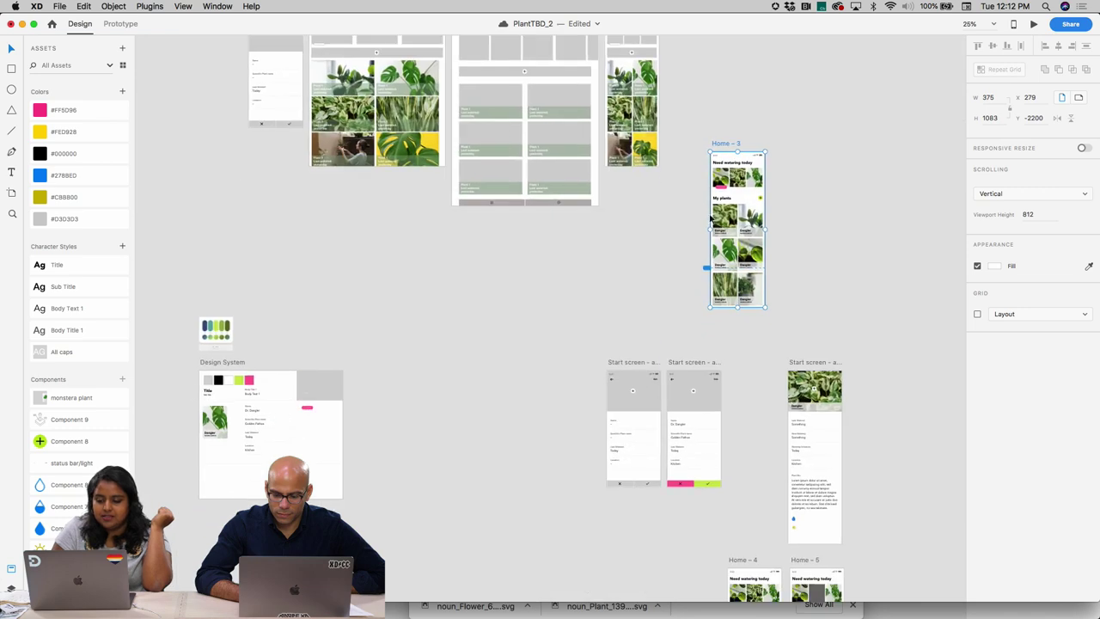
pyautogui.moveTo(715, 146); pyautogui.dragTo(352, 365)
pyautogui.scroll(10, 353, 365)
pyautogui.scroll(-3, 352, 366)
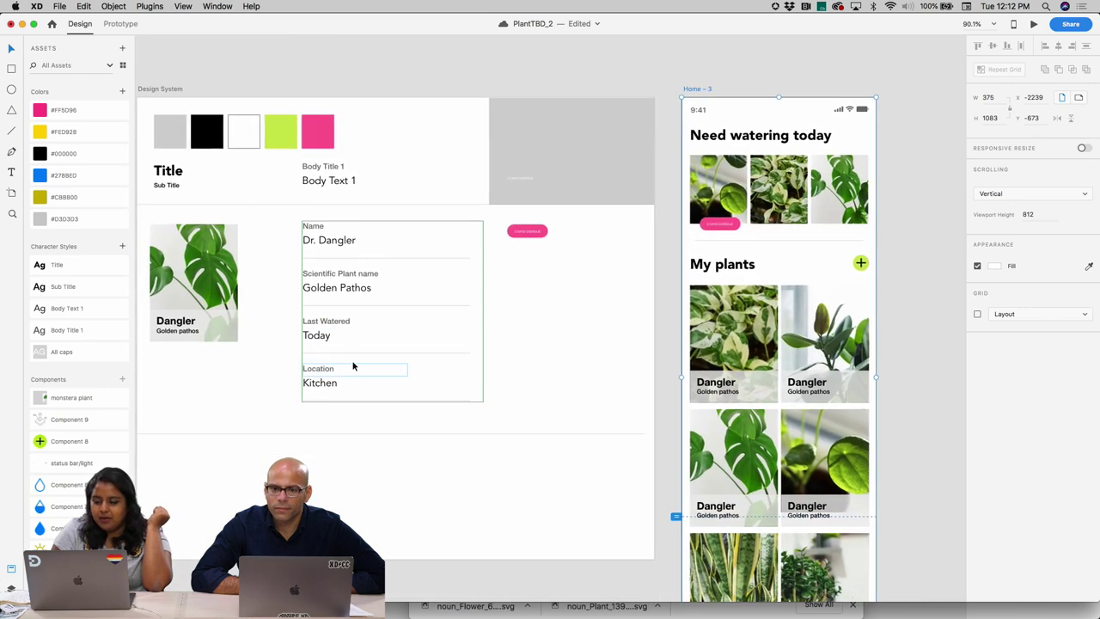
pyautogui.scroll(-2, 352, 365)
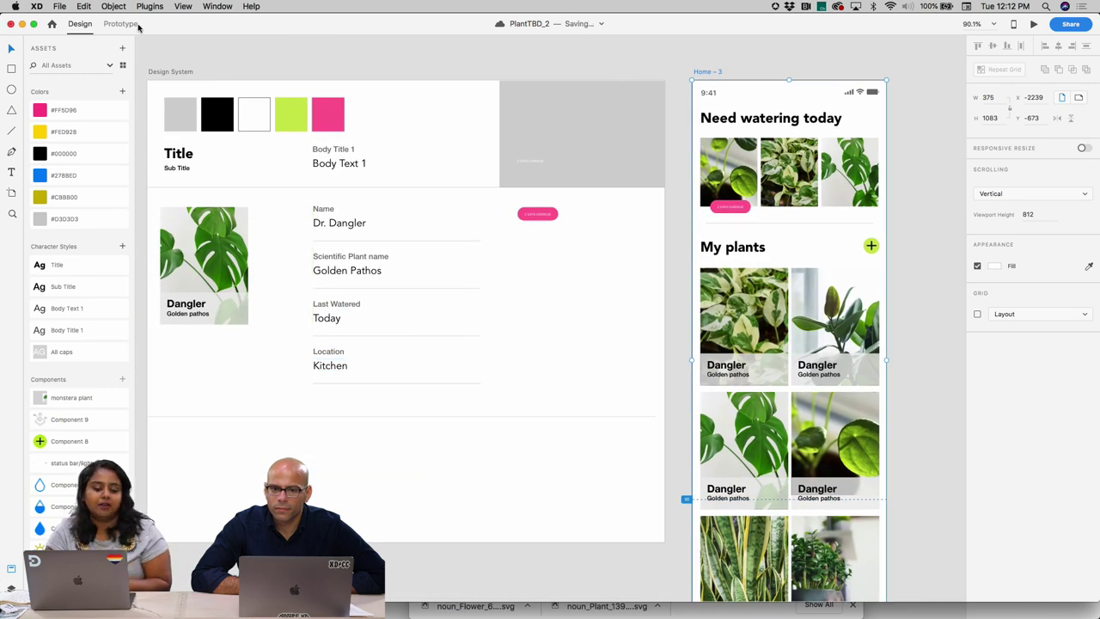
# - Compare the Design System's colors, text styles and elements with the adjacent Home – 3 design
pyautogui.click(293, 118)
pyautogui.click(330, 125)
pyautogui.press('Escape')
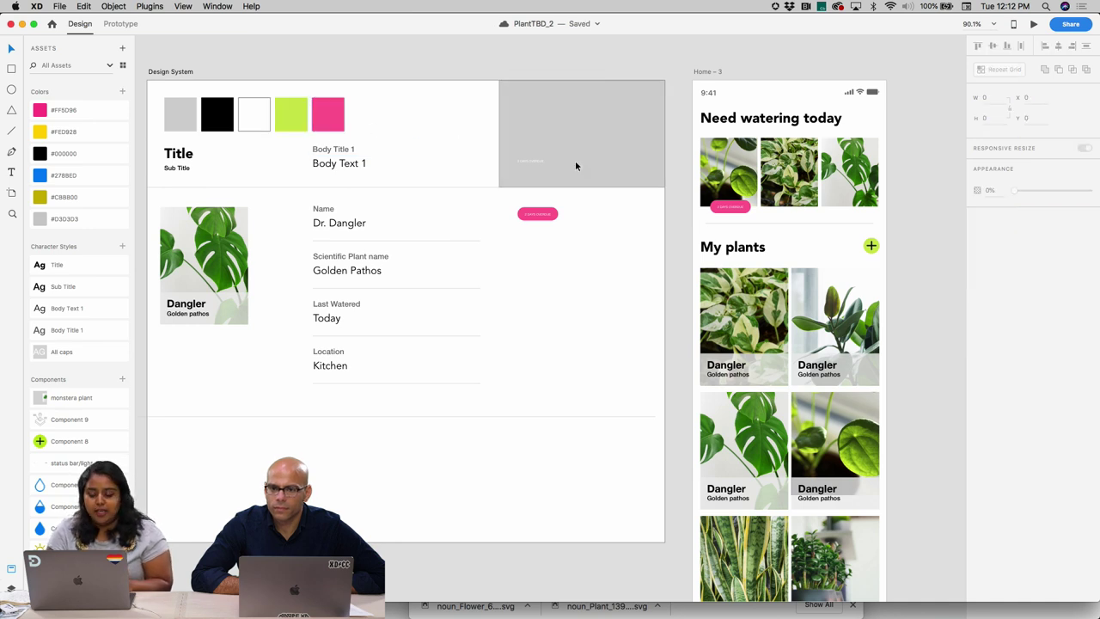
pyautogui.scroll(-2, 809, 468)
pyautogui.scroll(-3, 809, 468)
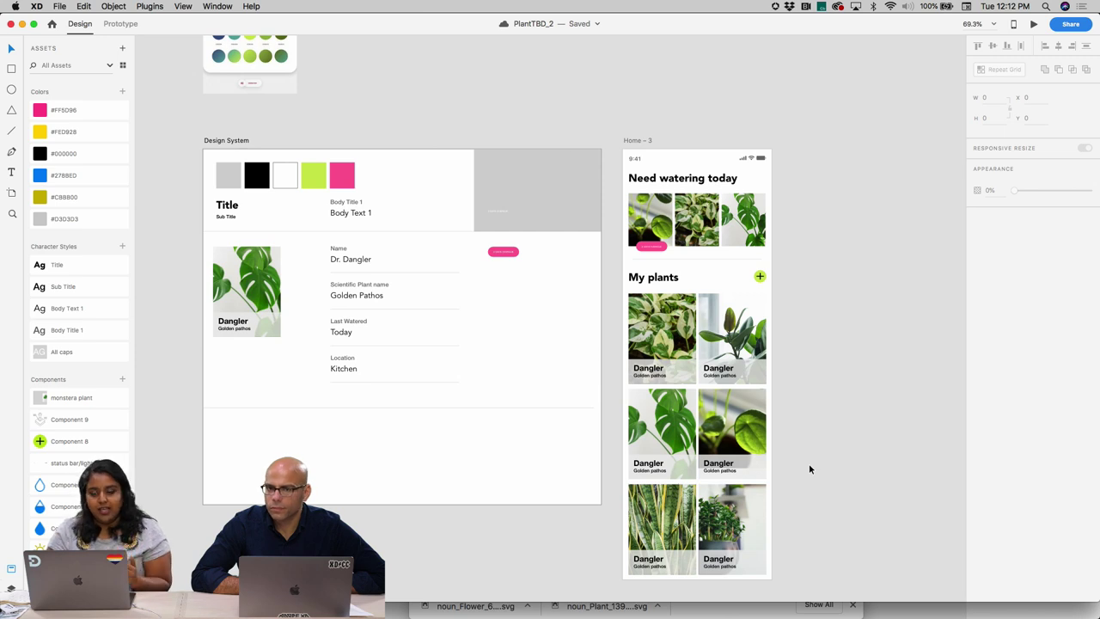
pyautogui.scroll(-3, 907, 404)
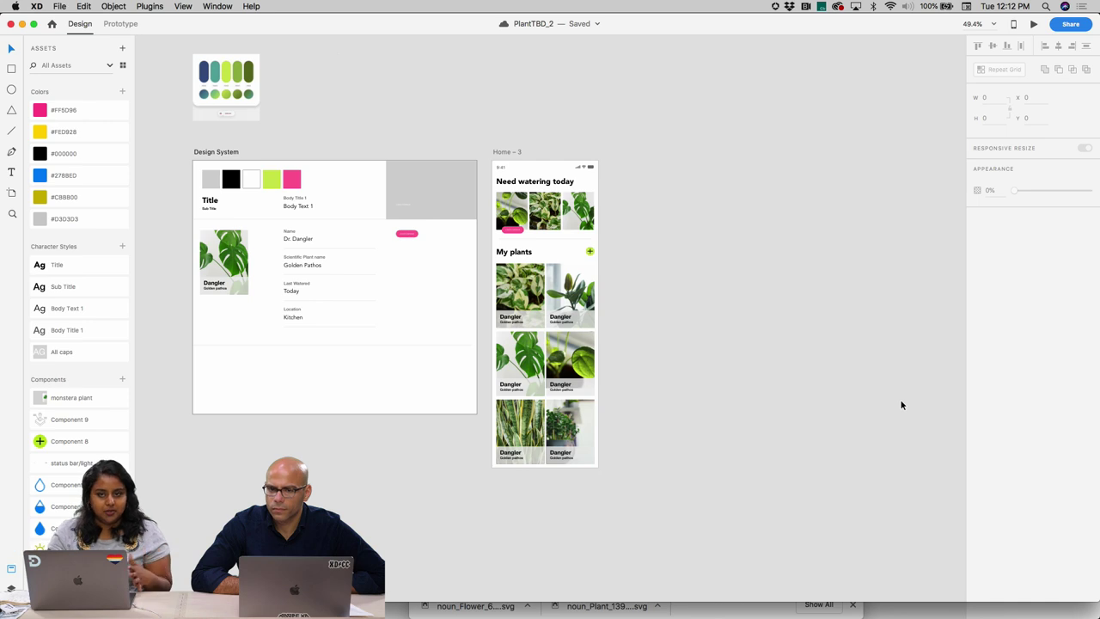
pyautogui.scroll(-2, 902, 405)
pyautogui.hscroll(5, 901, 405)
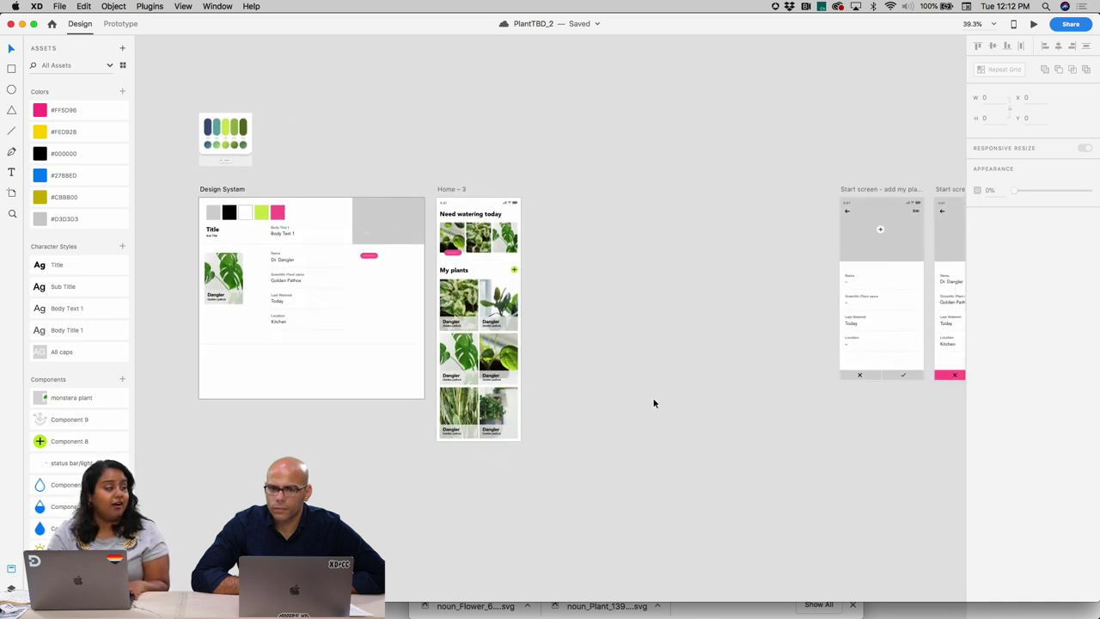
pyautogui.scroll(5, 633, 383)
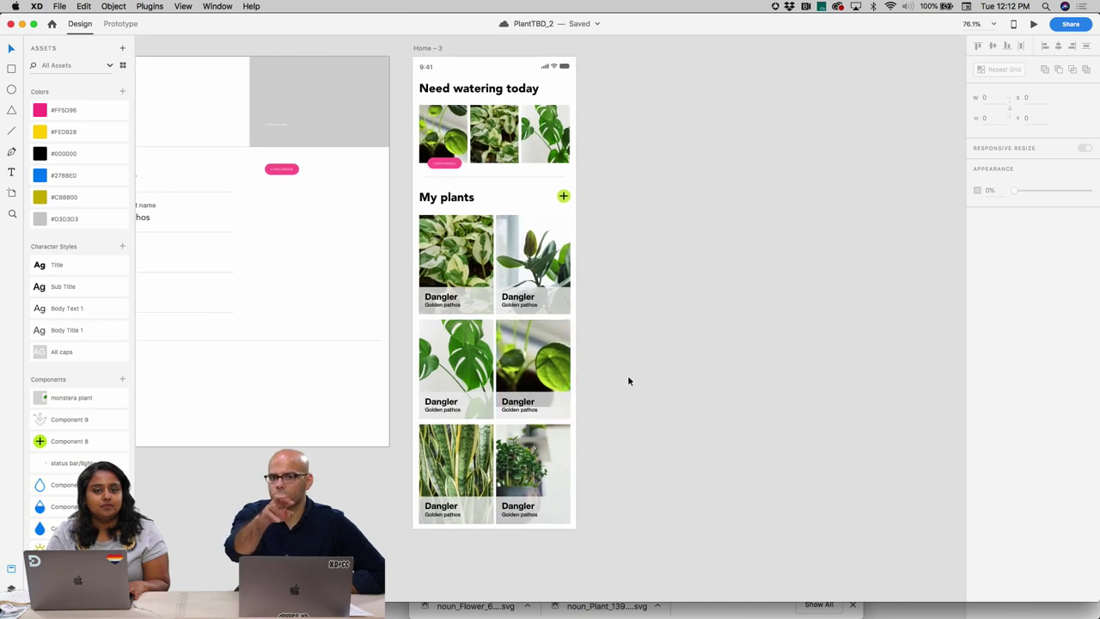
pyautogui.hscroll(-3, 627, 374)
pyautogui.scroll(-3, 629, 382)
pyautogui.hscroll(-2, 614, 383)
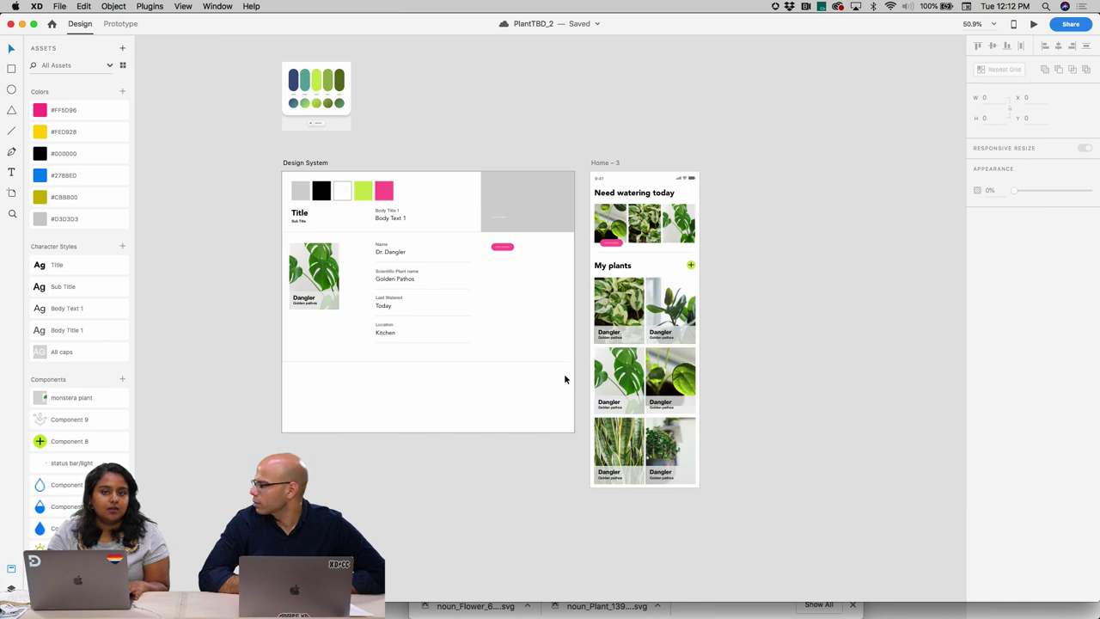
# - Turn the pink "2 DAYS OVERDUE" badge on Home – 3 into a component
pyautogui.scroll(6, 538, 386)
pyautogui.scroll(3, 537, 388)
pyautogui.hscroll(2, 537, 387)
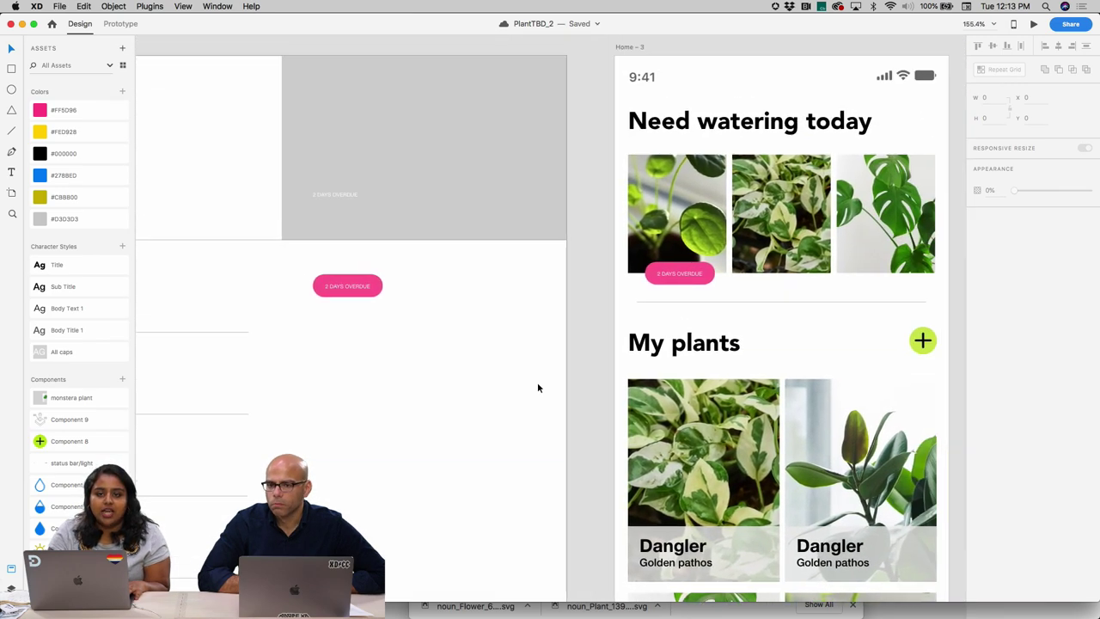
pyautogui.scroll(2, 658, 297)
pyautogui.click(679, 273)
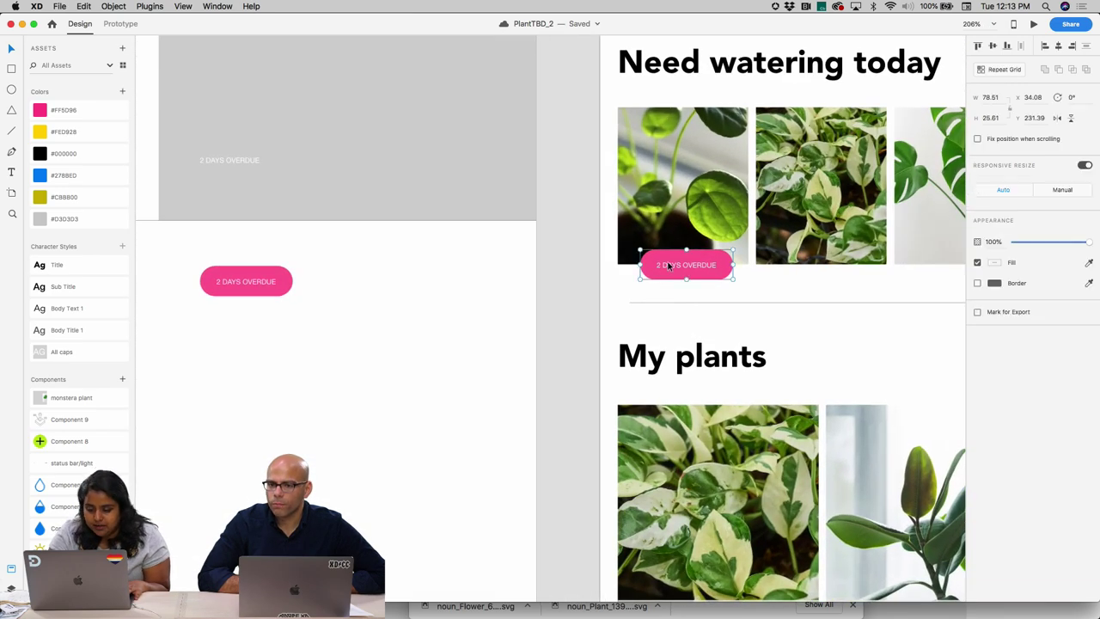
pyautogui.press('super+shift+c')
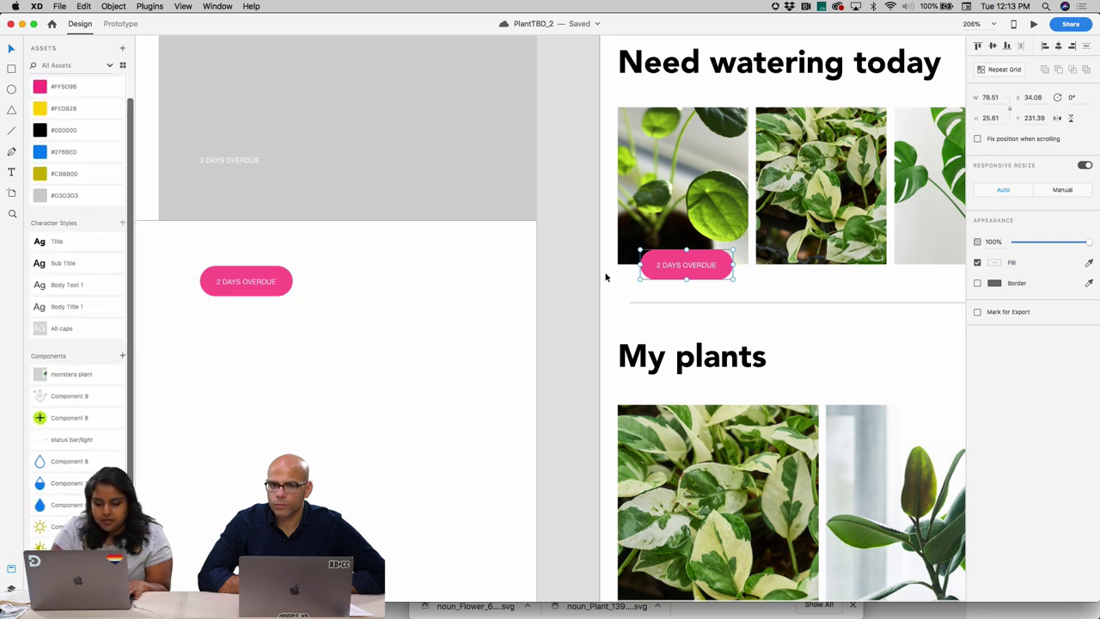
pyautogui.doubleClick(671, 265)
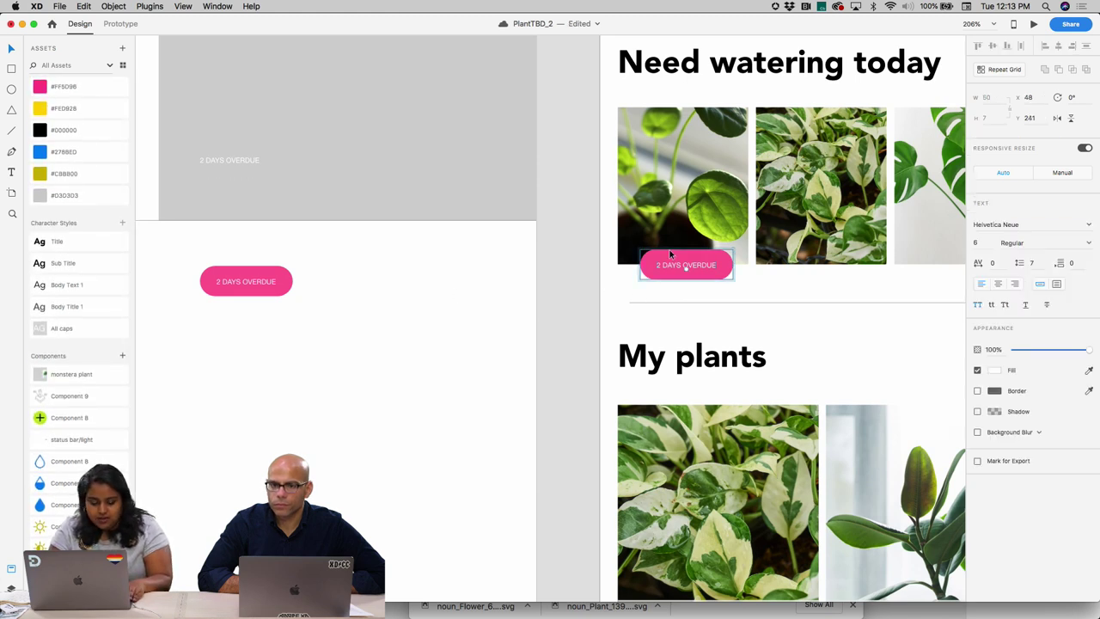
pyautogui.click(122, 359)
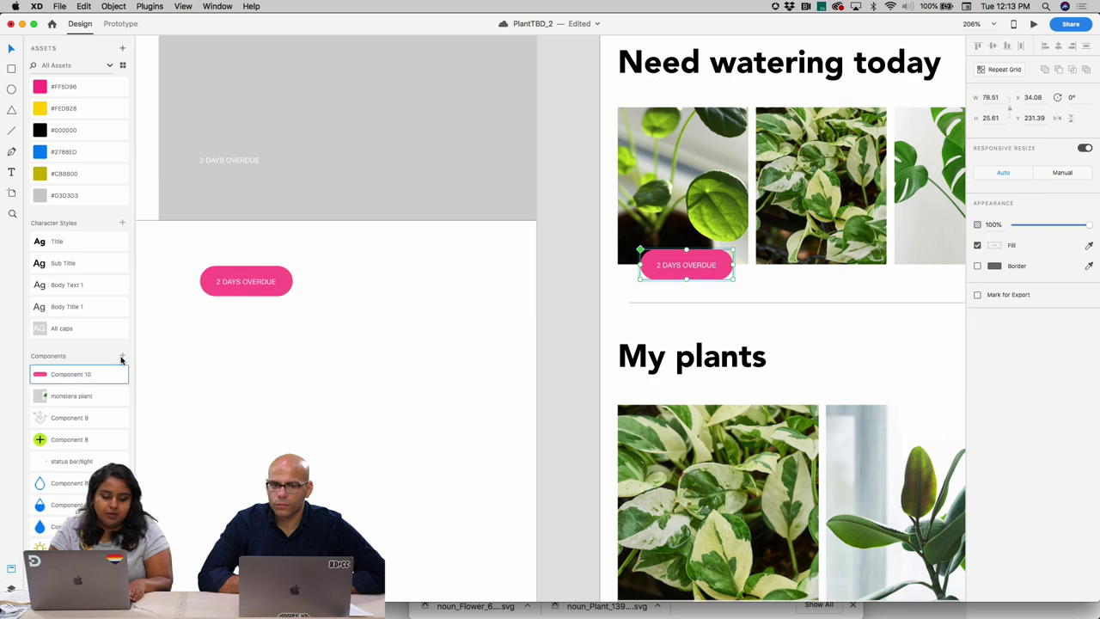
# - Rename the green plus button's component beside My plants as Add
pyautogui.scroll(-5, 385, 363)
pyautogui.scroll(3, 710, 388)
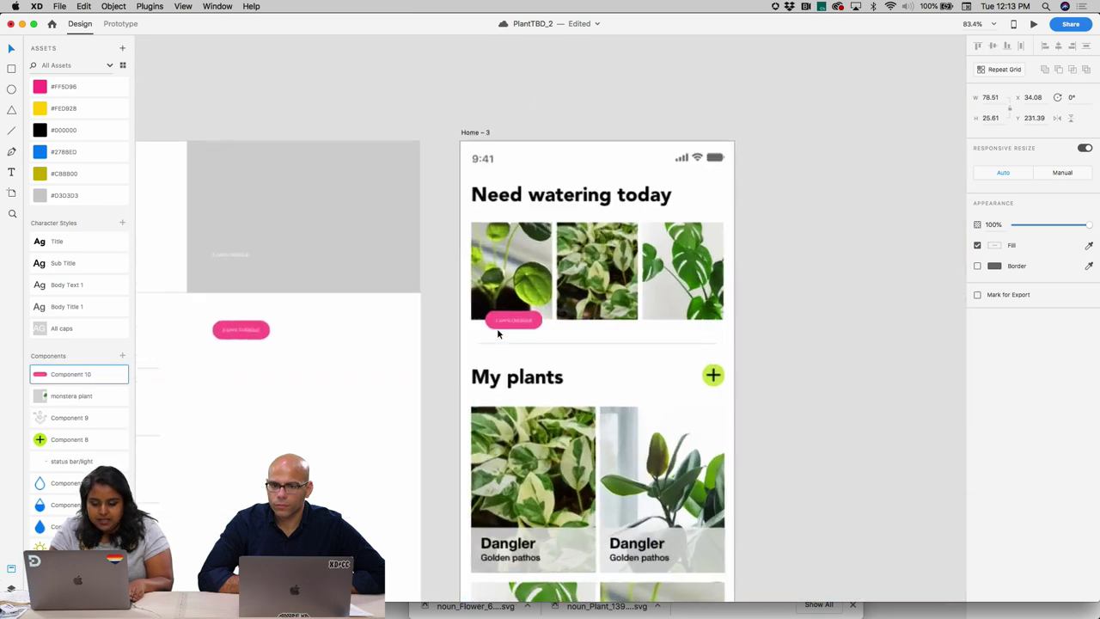
pyautogui.doubleClick(717, 376)
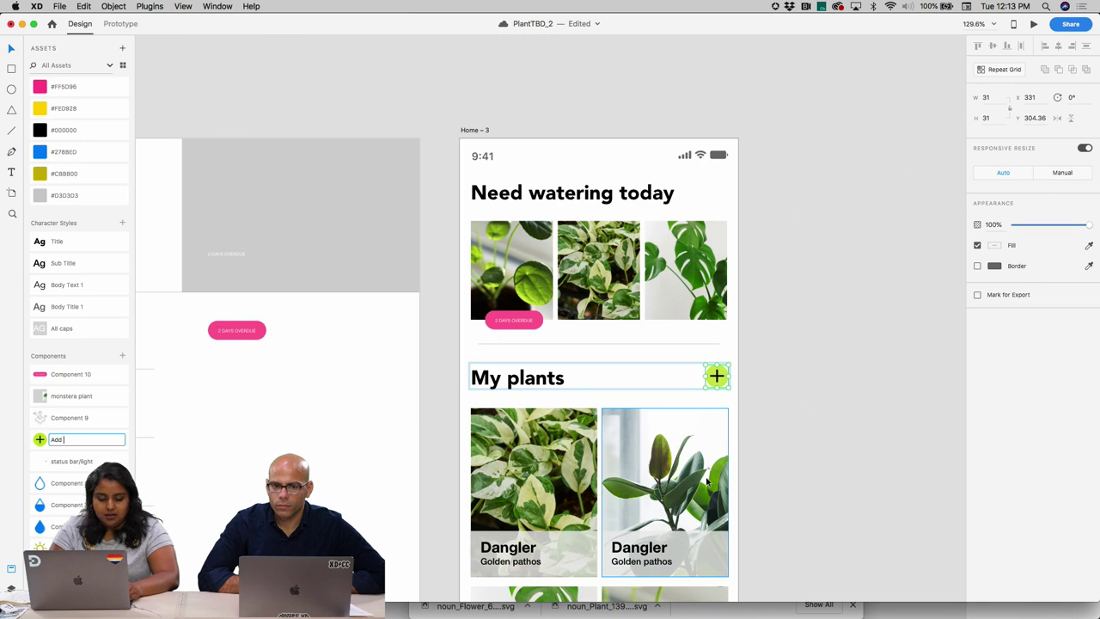
pyautogui.click(405, 455)
# - Examine the plant cards in the My plants section of Home – 3
pyautogui.scroll(-1, 444, 430)
pyautogui.scroll(-5, 444, 430)
pyautogui.scroll(-3, 432, 437)
pyautogui.scroll(-2, 433, 443)
pyautogui.hscroll(2, 422, 449)
pyautogui.scroll(5, 448, 277)
pyautogui.scroll(2, 447, 272)
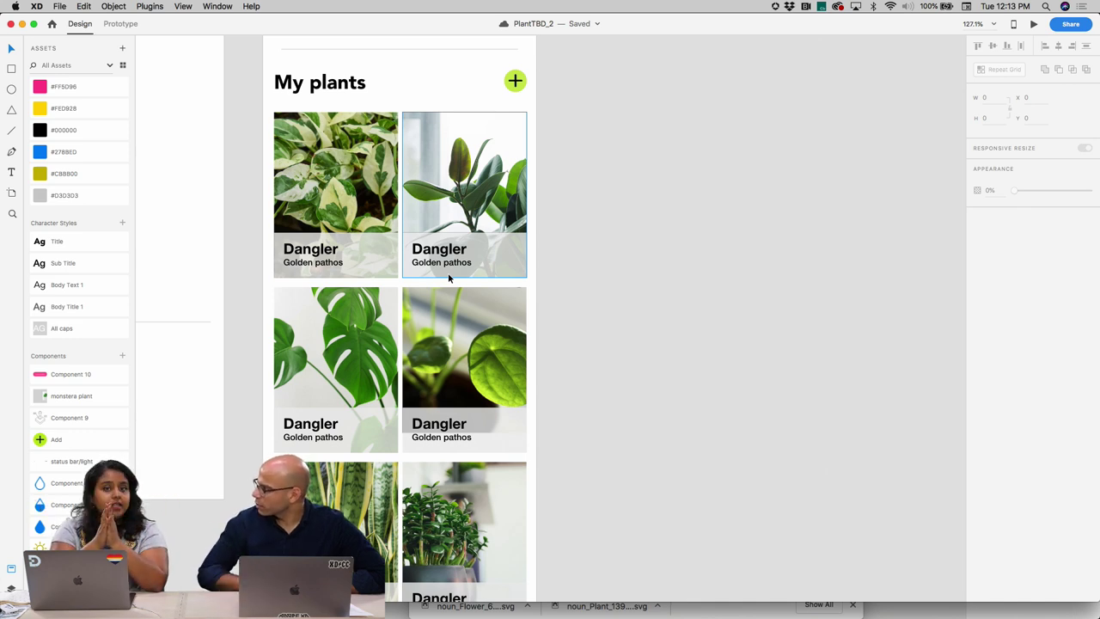
pyautogui.click(444, 277)
pyautogui.click(362, 253)
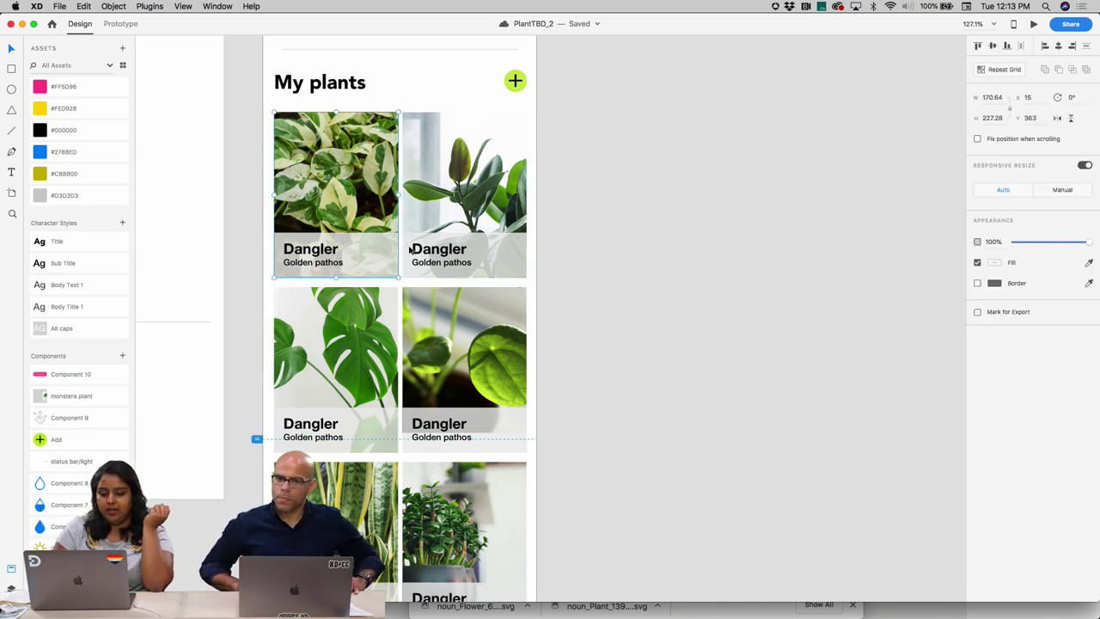
pyautogui.click(616, 284)
pyautogui.scroll(-3, 615, 284)
pyautogui.scroll(2, 616, 284)
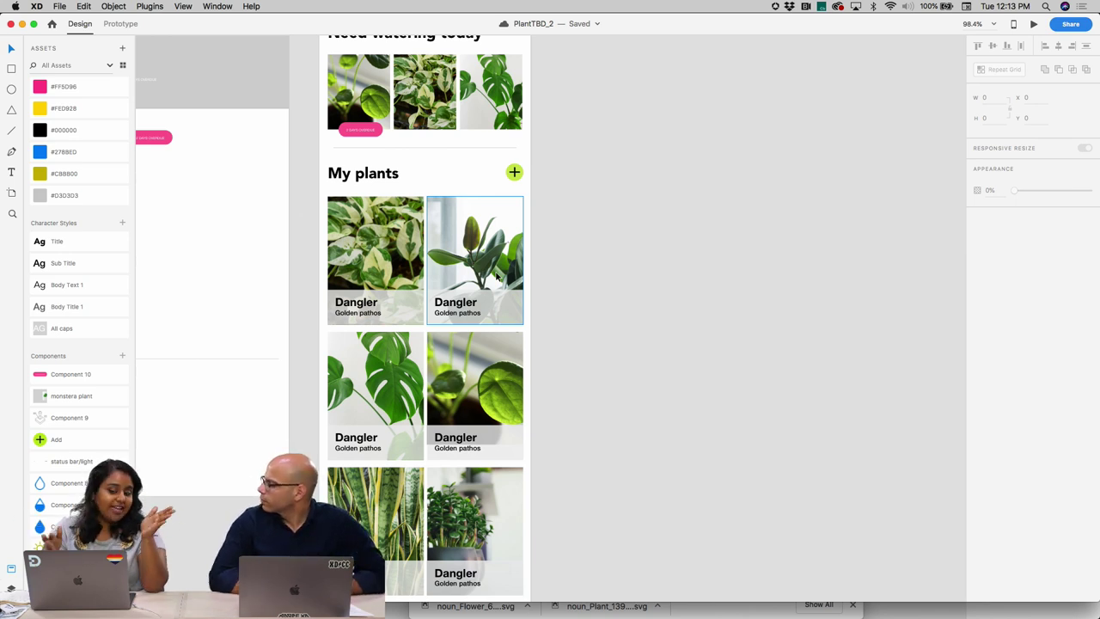
# - Select the first My plants card and look at the commands of the Google Sheets plugin
pyautogui.click(421, 274)
pyautogui.scroll(5, 423, 272)
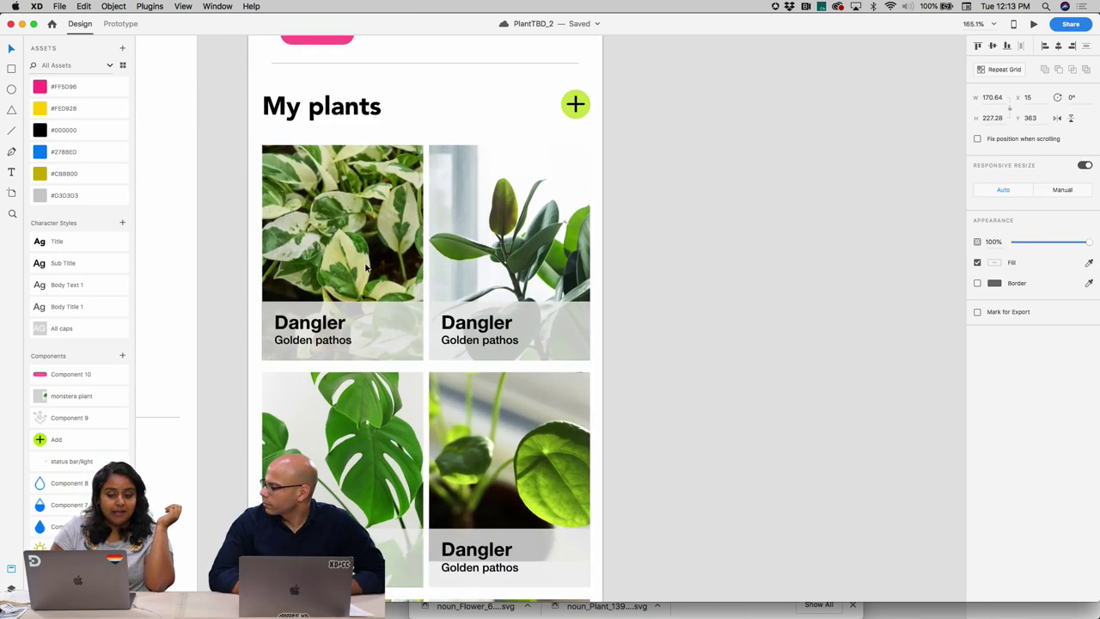
pyautogui.click(117, 7)
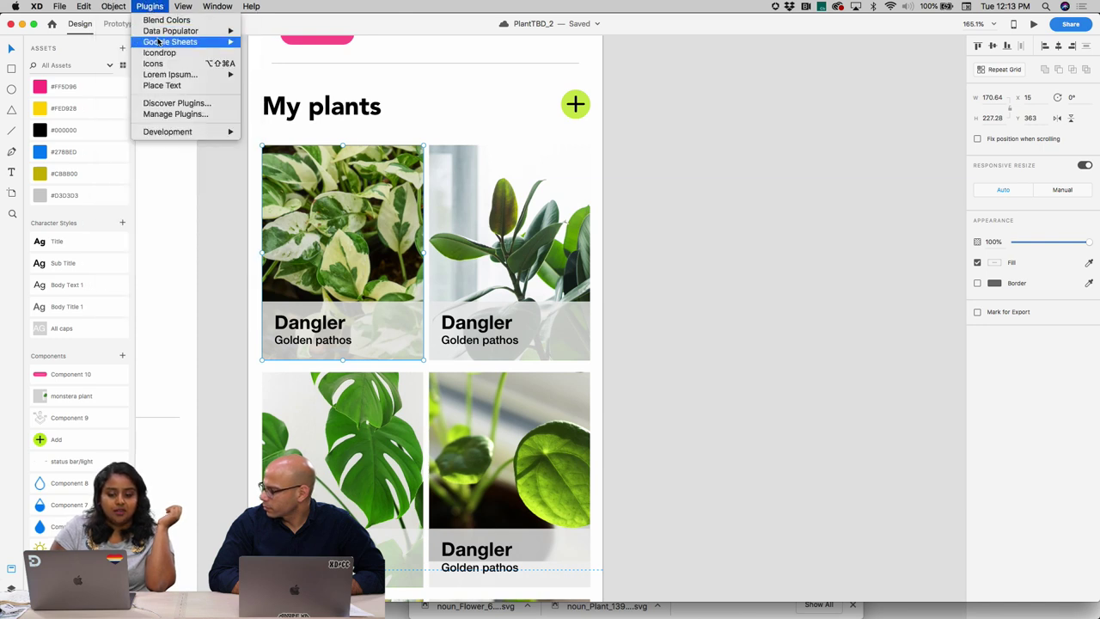
pyautogui.moveTo(158, 43)
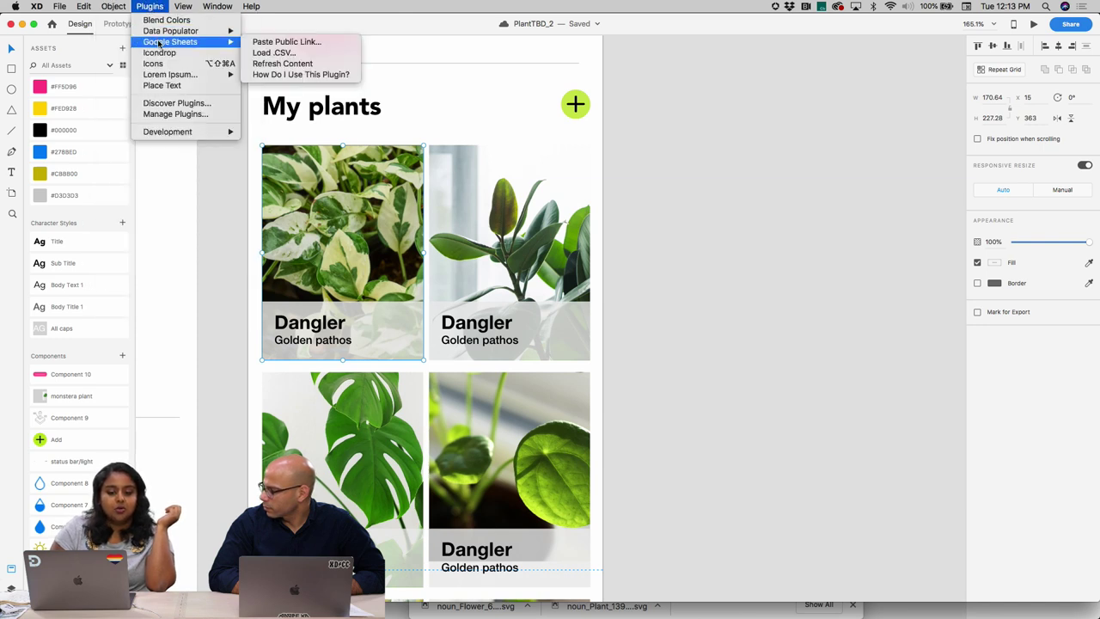
pyautogui.click(372, 264)
pyautogui.click(249, 294)
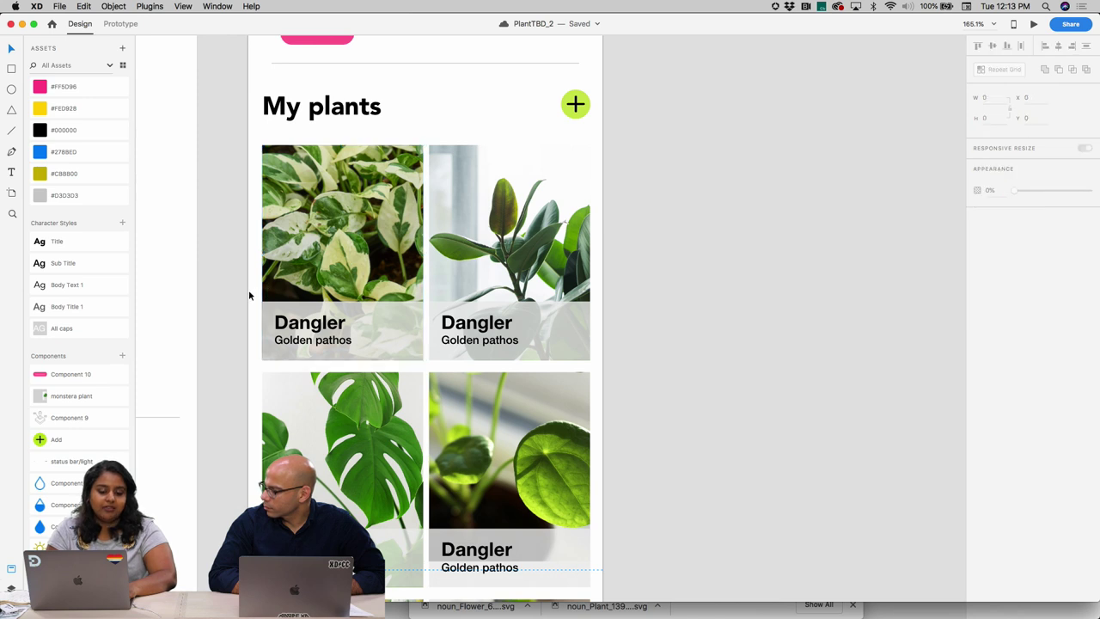
# - Try to turn the first My plants card into a component
pyautogui.scroll(-3, 248, 295)
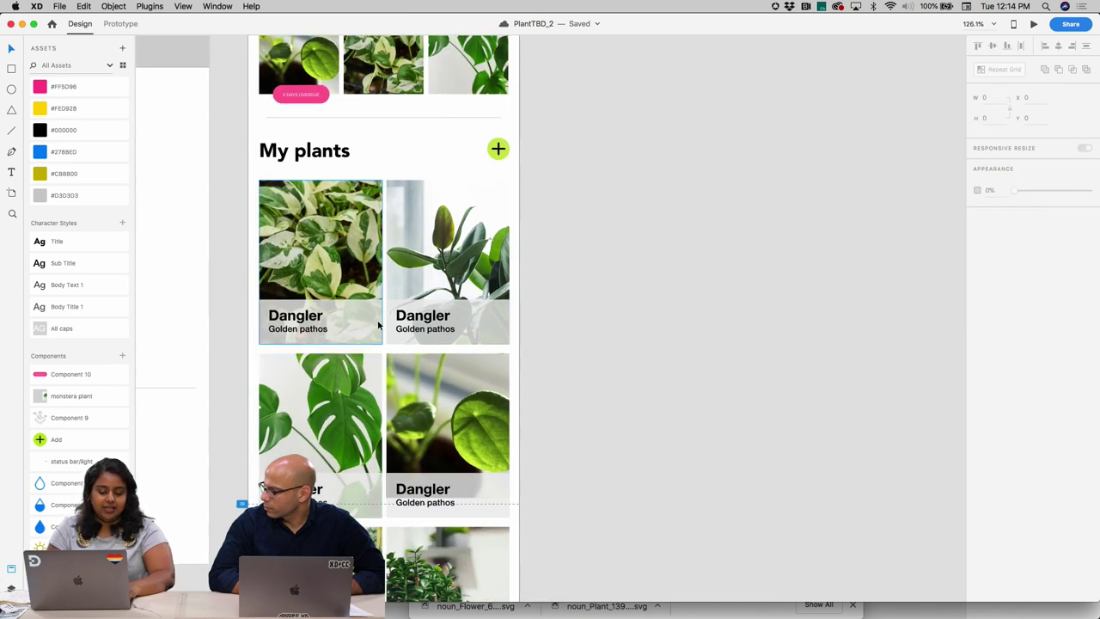
pyautogui.click(322, 321)
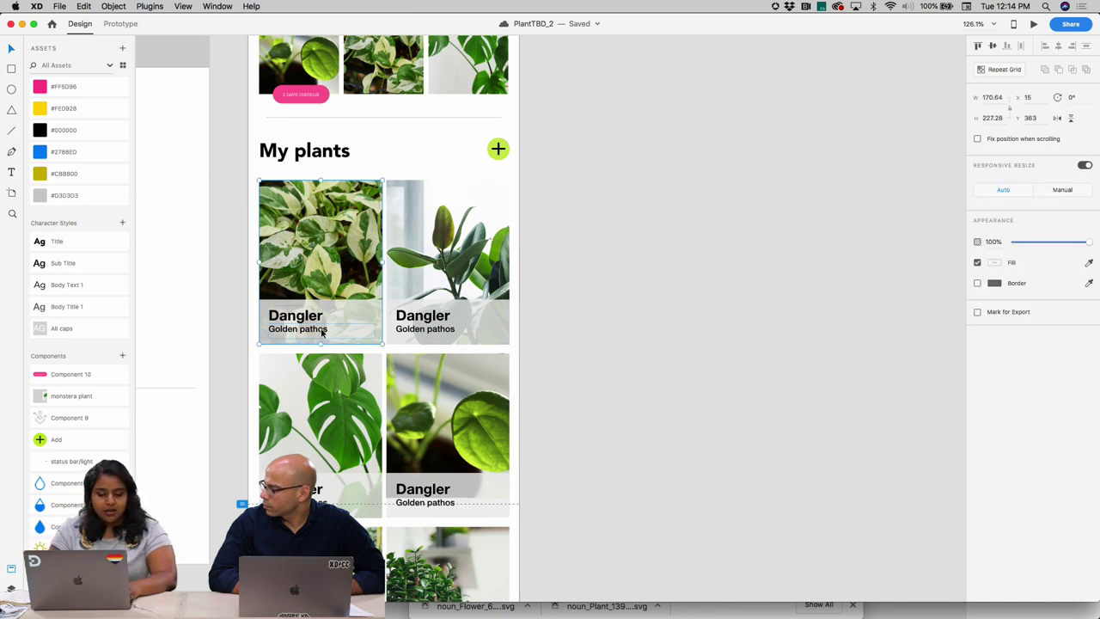
pyautogui.doubleClick(323, 331)
pyautogui.click(299, 306)
pyautogui.keyDown('shift'); pyautogui.click(303, 296); pyautogui.keyUp('shift')
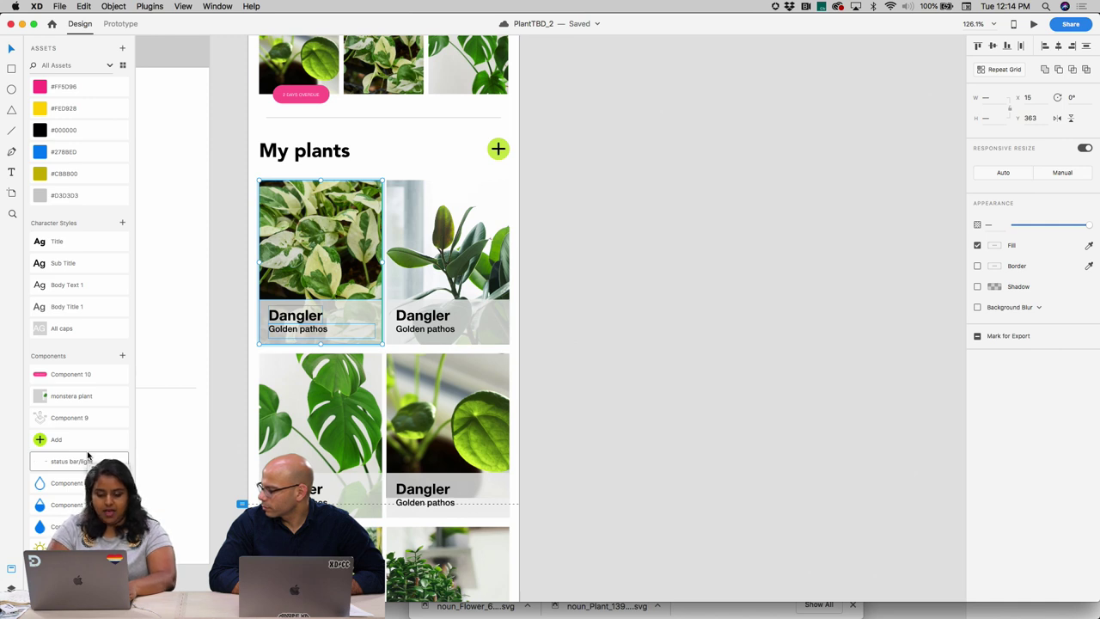
pyautogui.press('super+k')
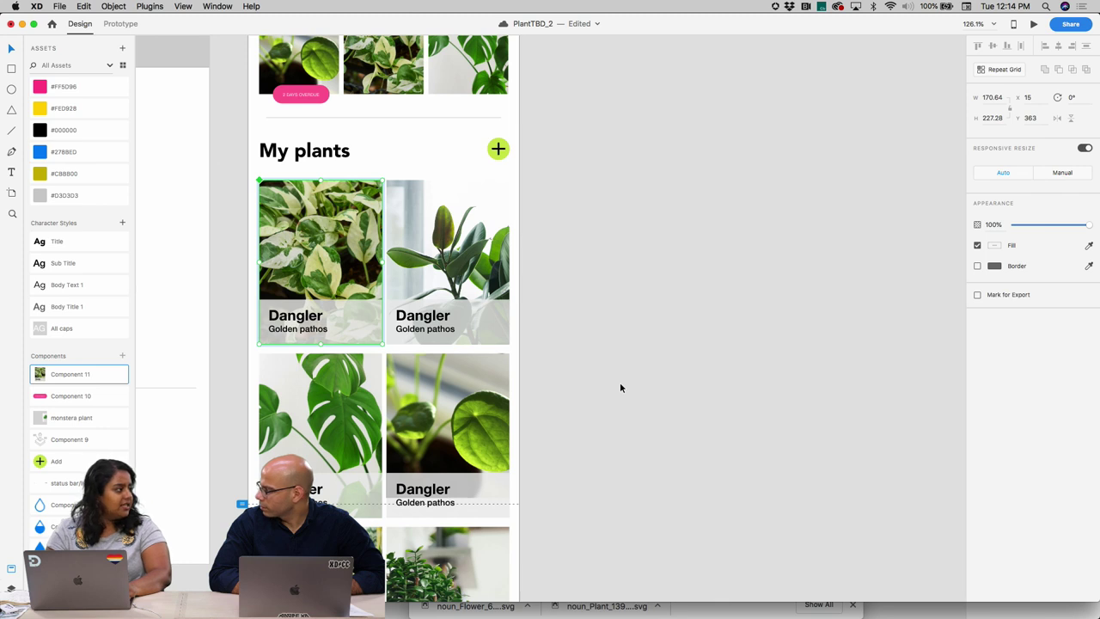
pyautogui.press('super+z')
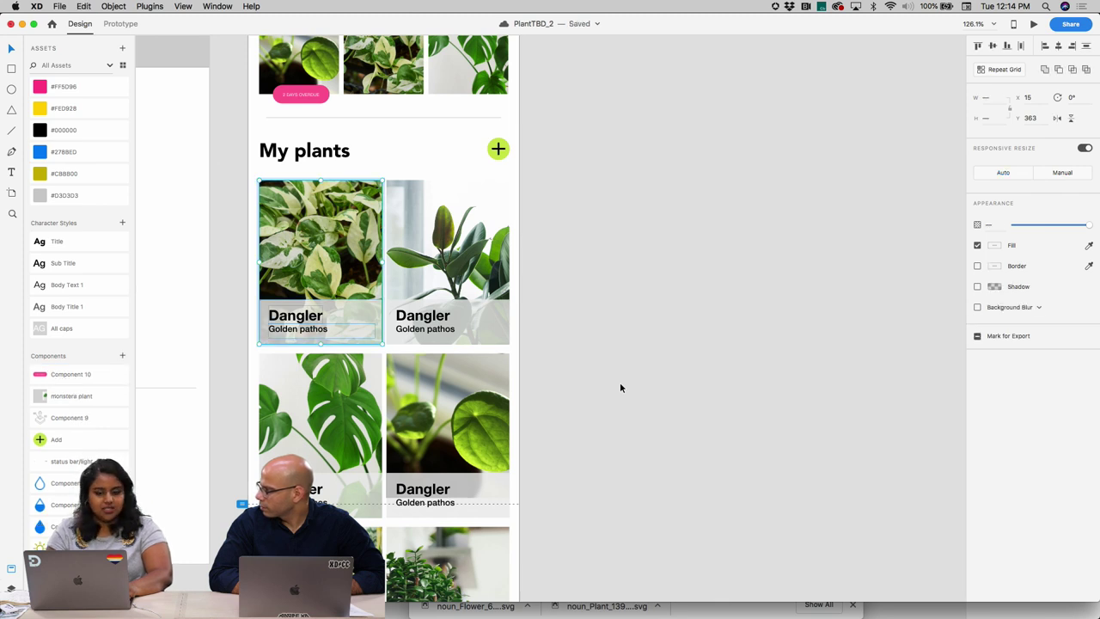
# - Create a two-column repeat grid from the first My plants card and move it outside the Home – 3 artboard
pyautogui.click(1003, 72)
pyautogui.moveTo(384, 258); pyautogui.dragTo(508, 253)
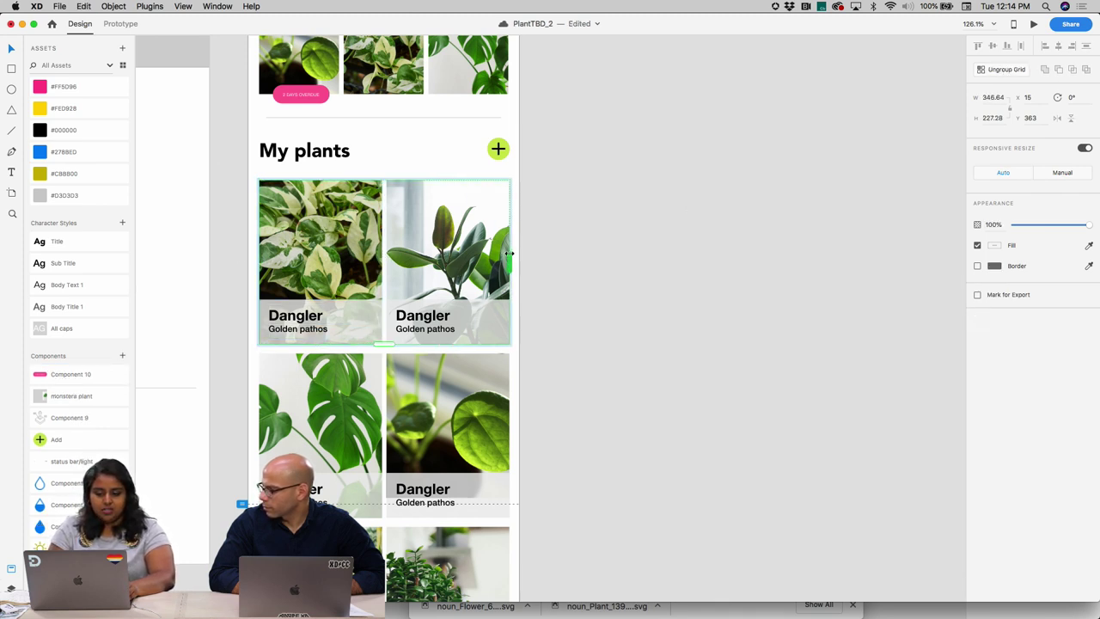
pyautogui.moveTo(351, 223); pyautogui.dragTo(446, 219)
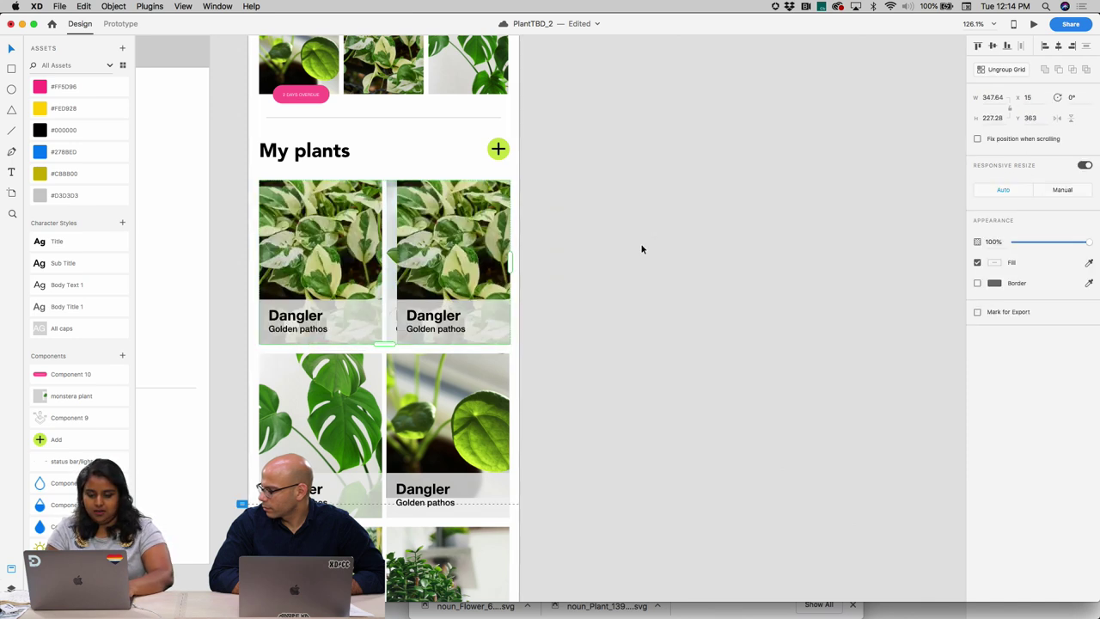
pyautogui.moveTo(460, 257); pyautogui.dragTo(773, 264)
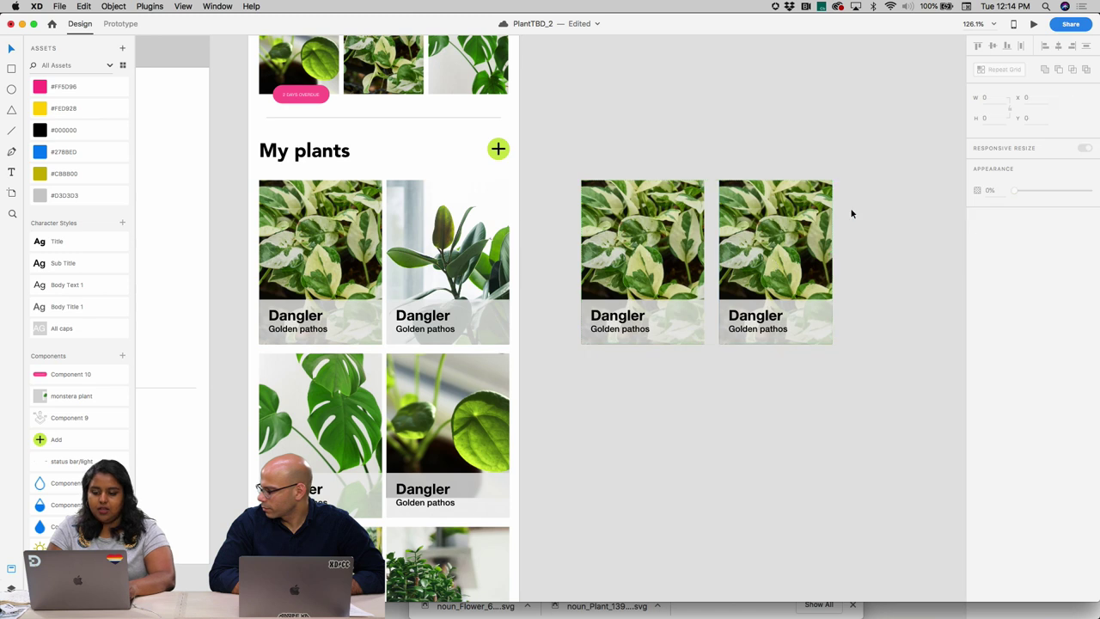
# - Extend the repeat grid beside Home – 3 to three rows of two full plant cards and deselect it
pyautogui.scroll(-3, 851, 211)
pyautogui.moveTo(630, 223); pyautogui.dragTo(632, 593)
pyautogui.click(848, 212)
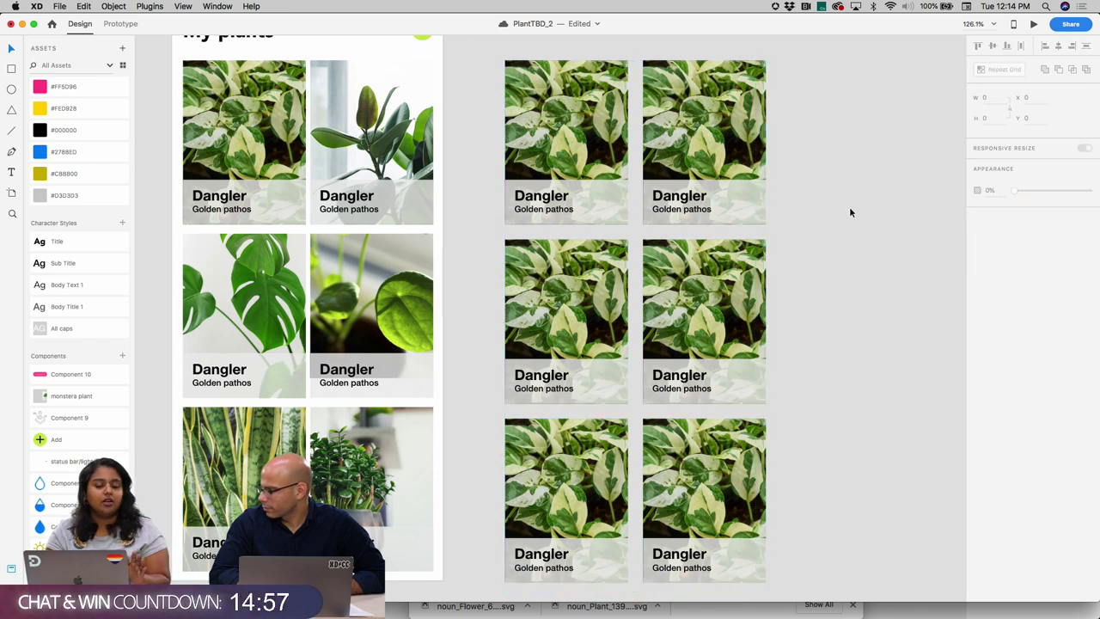
pyautogui.scroll(-3, 848, 212)
pyautogui.scroll(3, 848, 212)
pyautogui.scroll(-1, 848, 212)
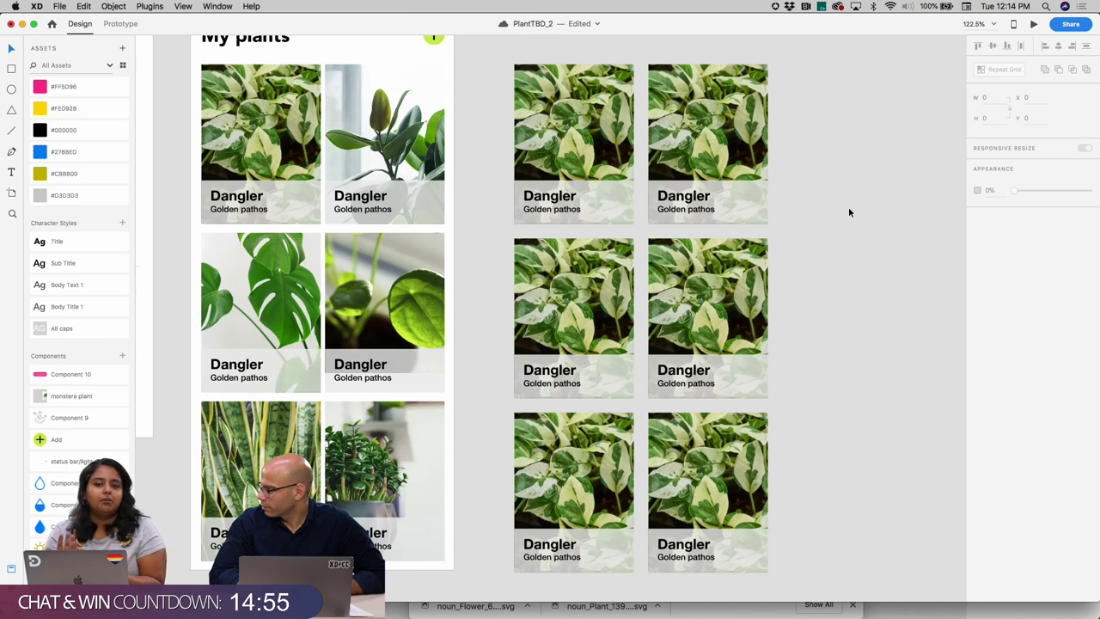
# - Save the document and show the layer of the plant name text in the first My plants card
pyautogui.press('super+s')
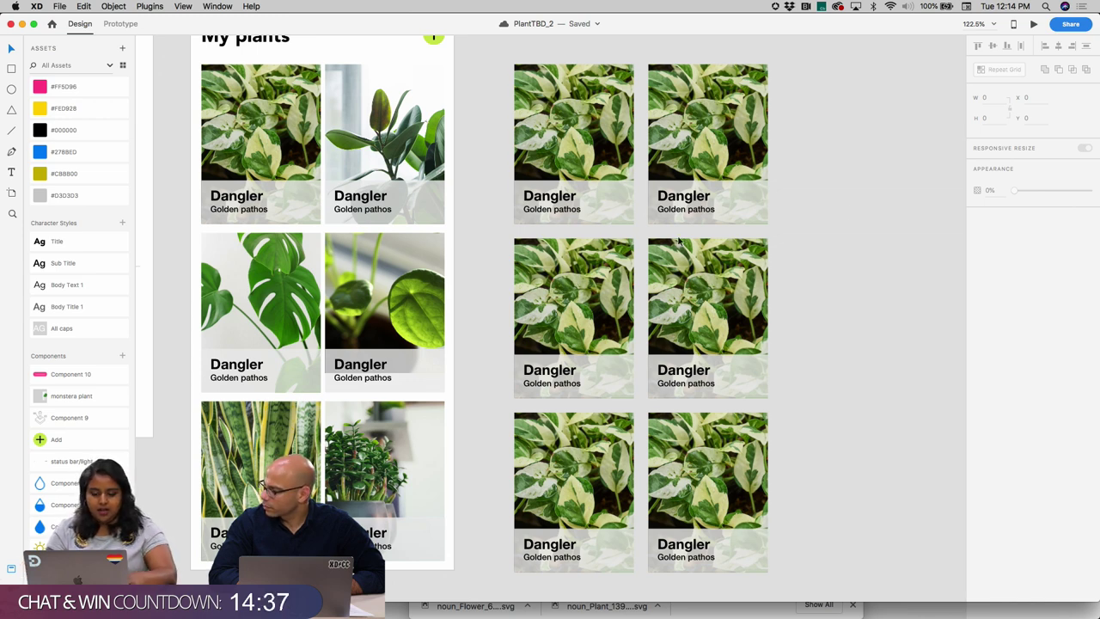
pyautogui.click(550, 198)
pyautogui.doubleClick(550, 198)
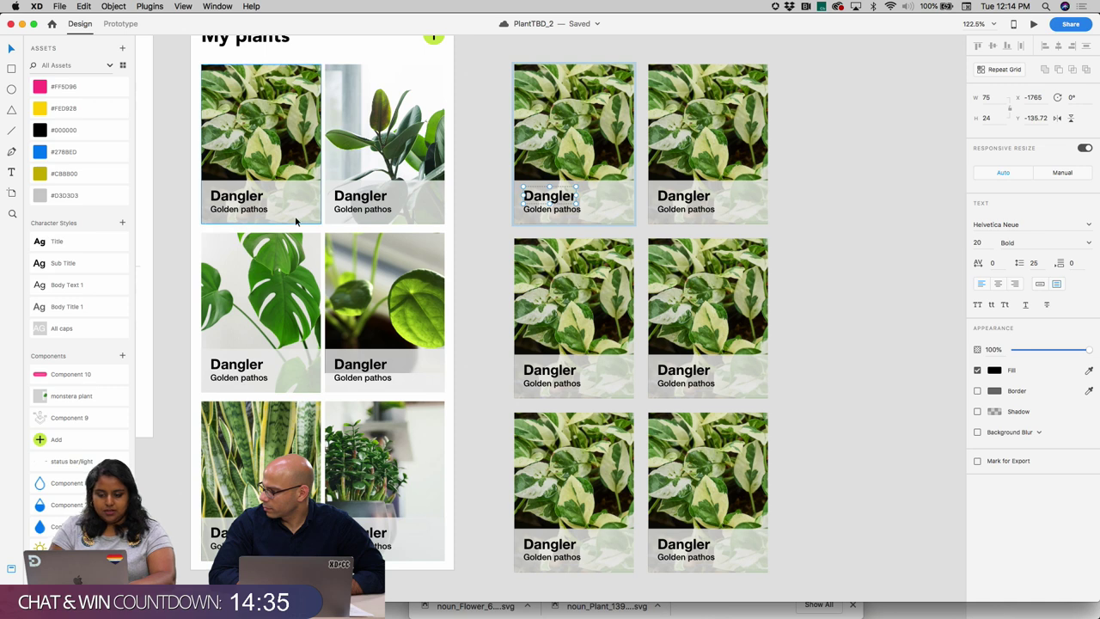
pyautogui.click(246, 196)
pyautogui.press('super+r')
pyautogui.doubleClick(244, 200)
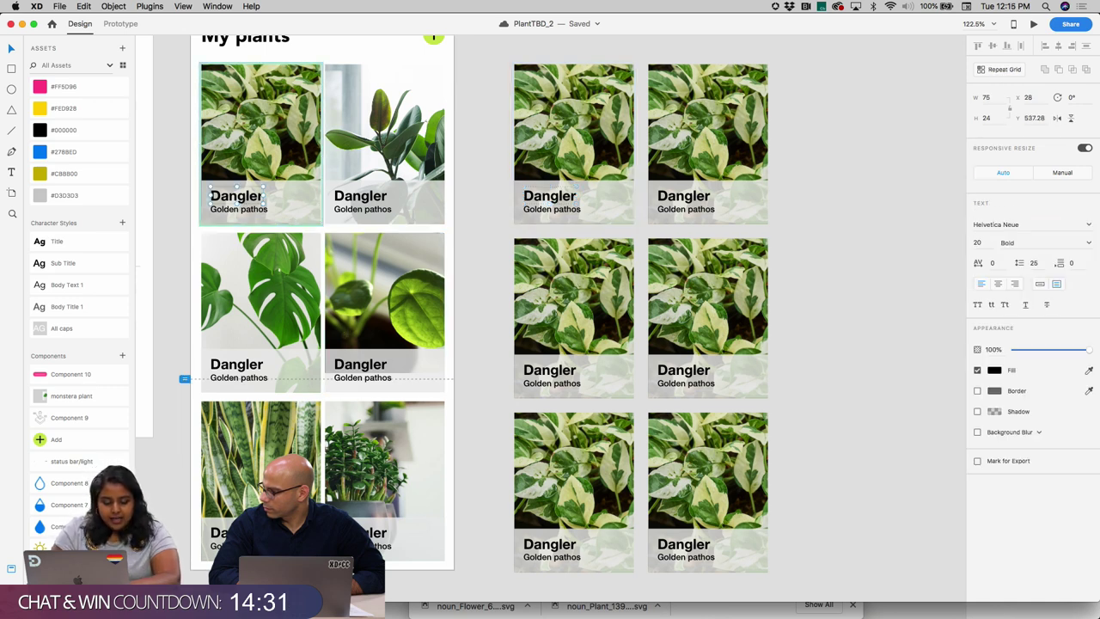
pyautogui.press('super+y')
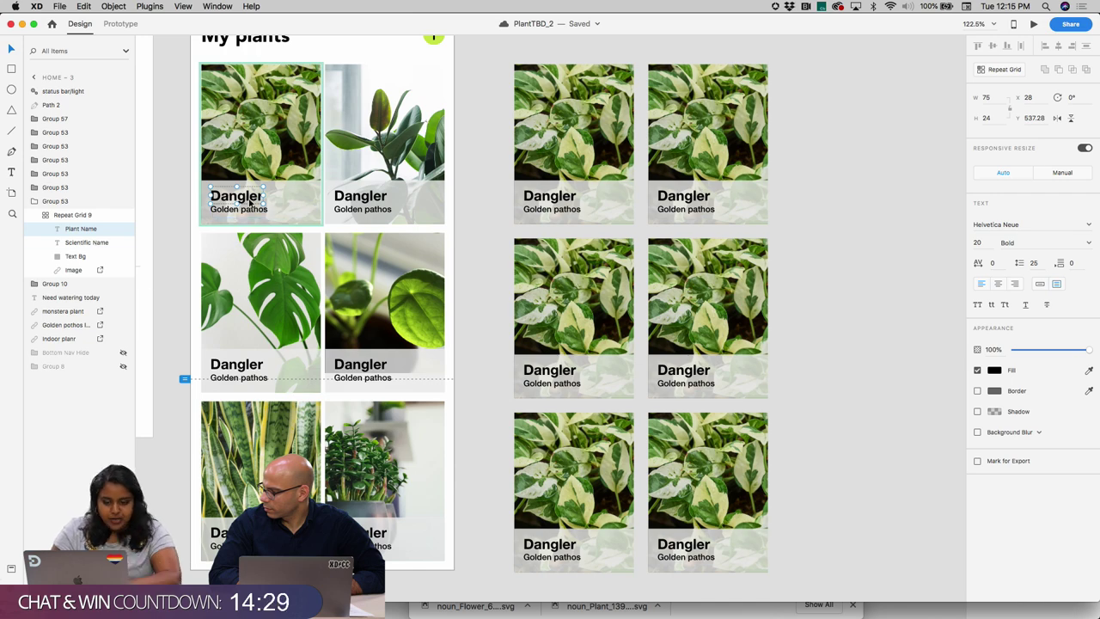
# - Inspect the Plant Name and Scientific Name text layers inside the first My plants card's repeat grid
pyautogui.click(361, 199)
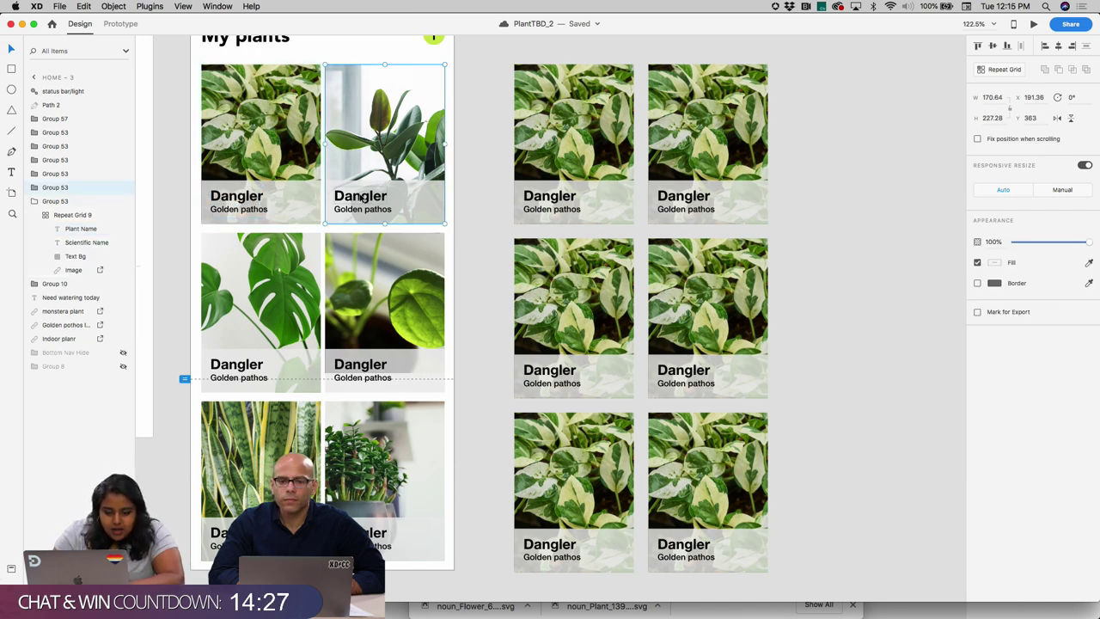
pyautogui.press('Escape')
pyautogui.scroll(5, 234, 198)
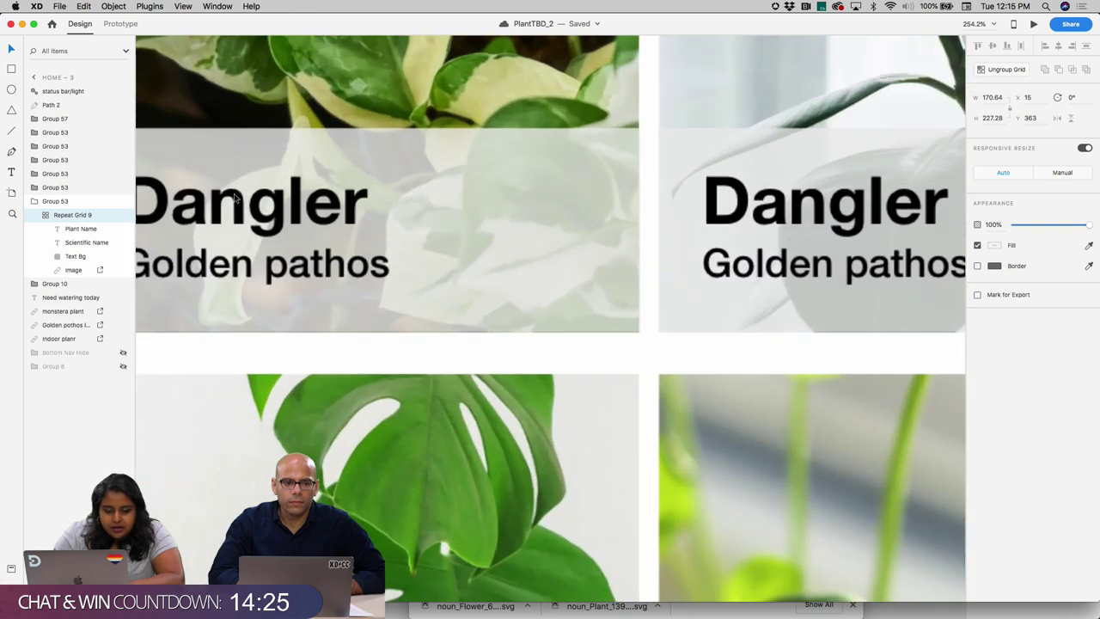
pyautogui.click(81, 229)
pyautogui.hscroll(-5, 152, 229)
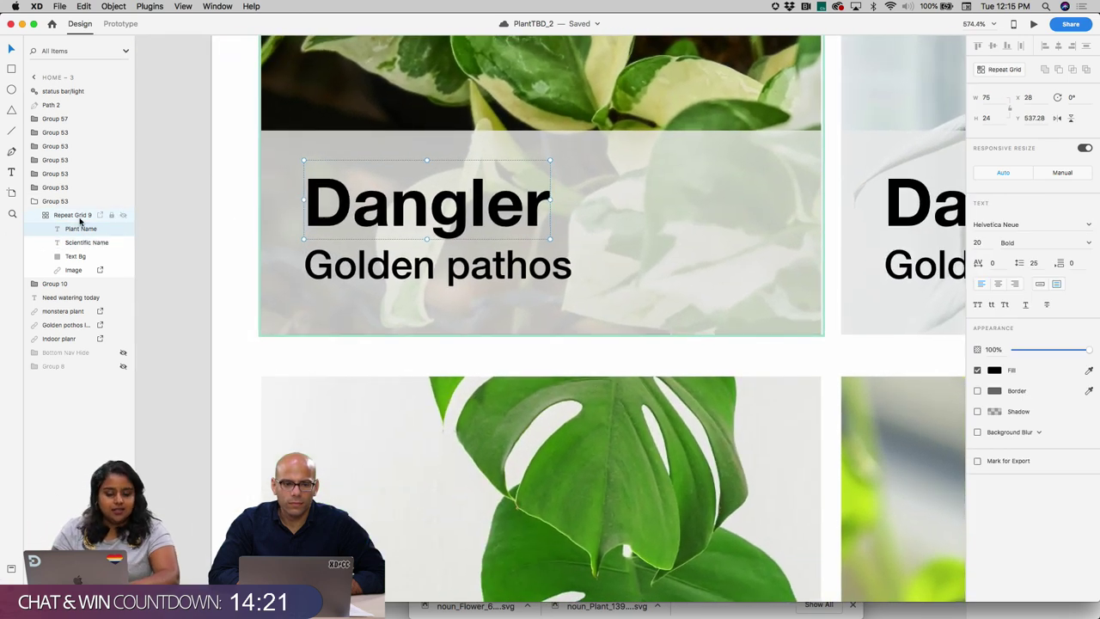
pyautogui.doubleClick(386, 276)
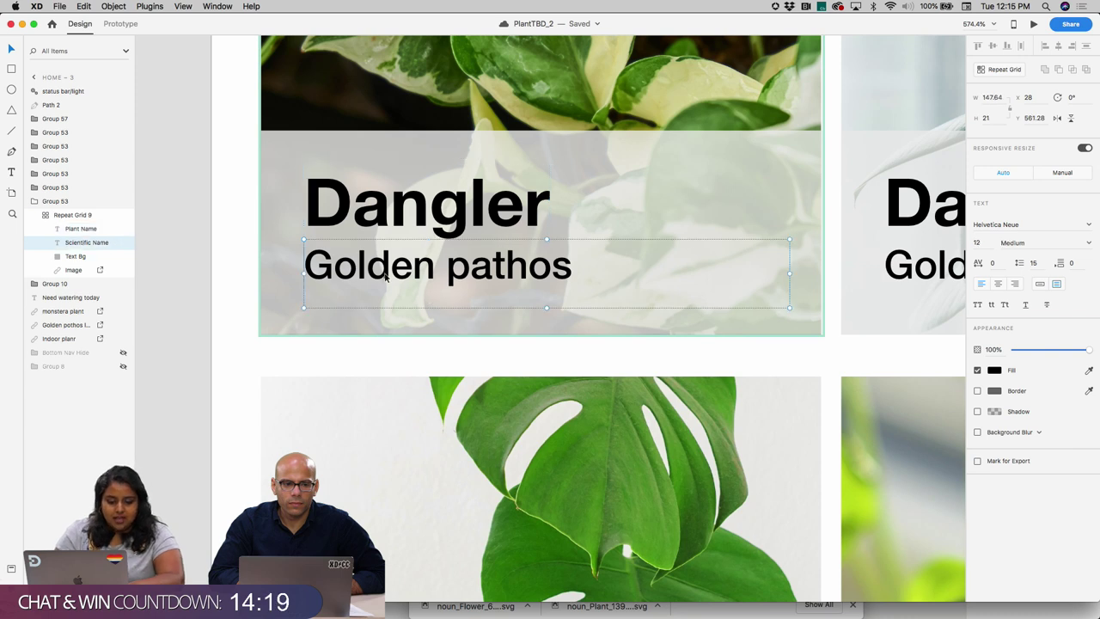
pyautogui.press('Escape')
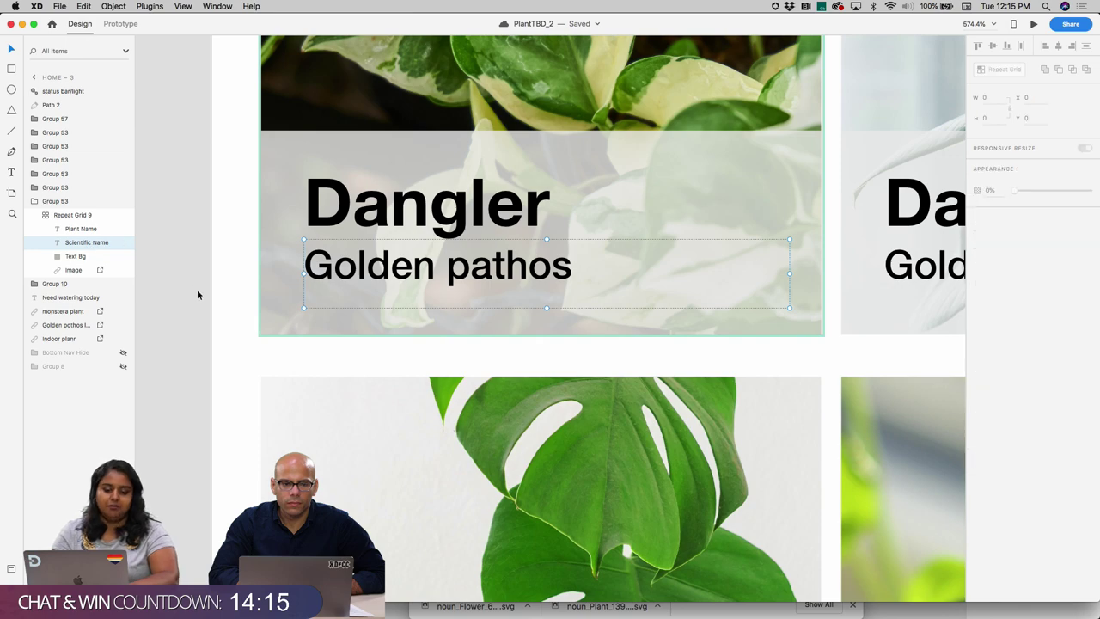
# - Examine the name, scientific name, watering and location fields on the Start screen – add my plant – 1 and 2 artboards
pyautogui.scroll(-10, 197, 295)
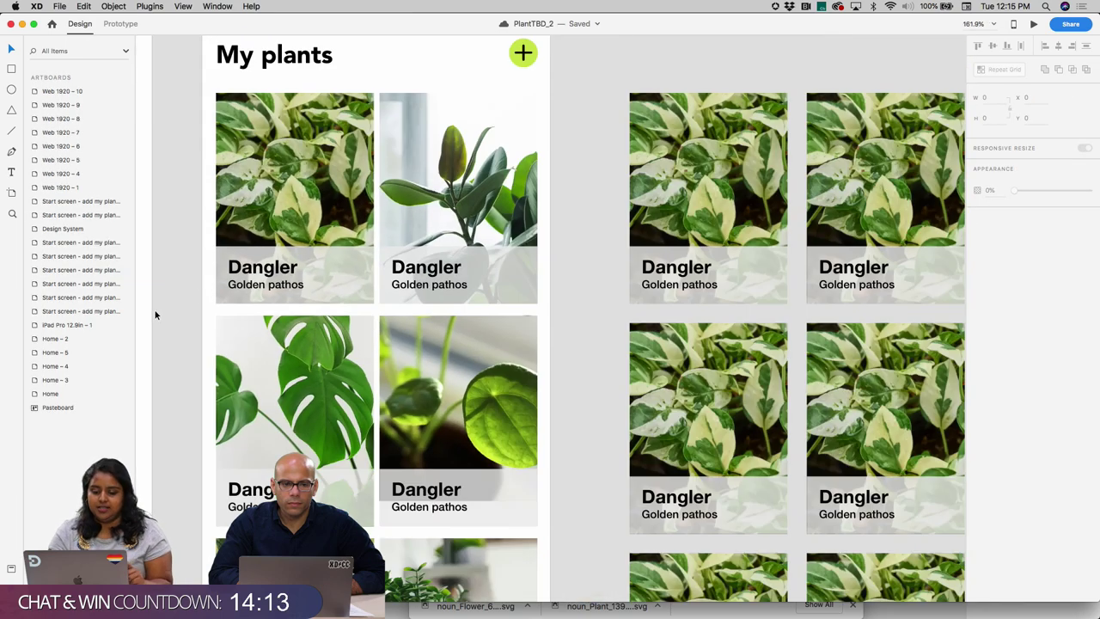
pyautogui.scroll(2, 211, 307)
pyautogui.scroll(-8, 258, 292)
pyautogui.hscroll(3, 564, 301)
pyautogui.hscroll(5, 618, 275)
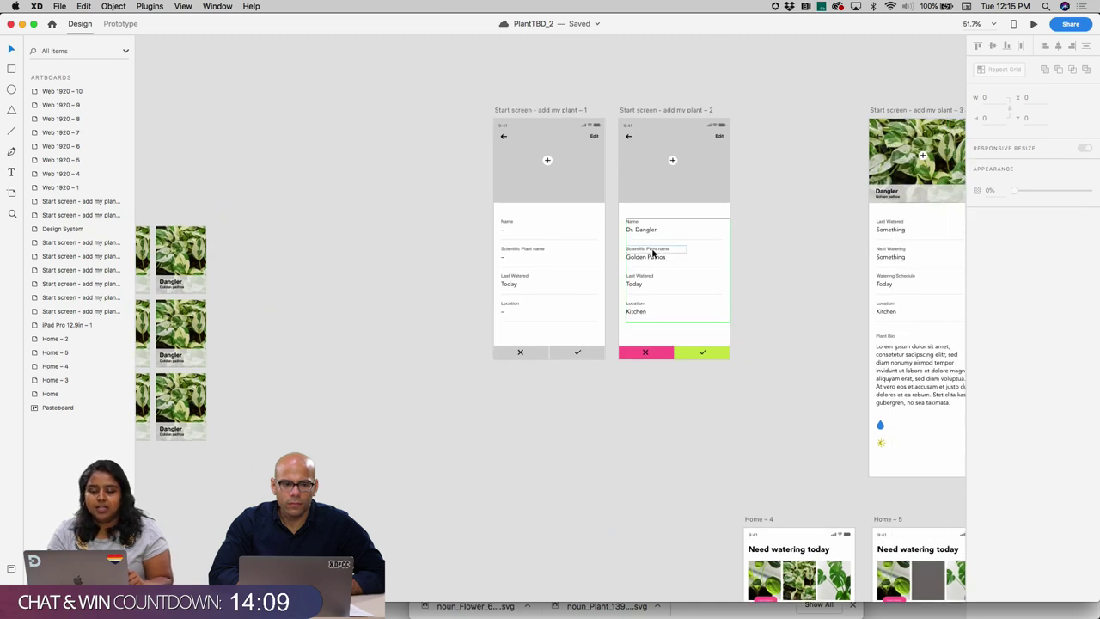
pyautogui.scroll(5, 653, 253)
pyautogui.scroll(2, 652, 251)
pyautogui.scroll(-3, 652, 253)
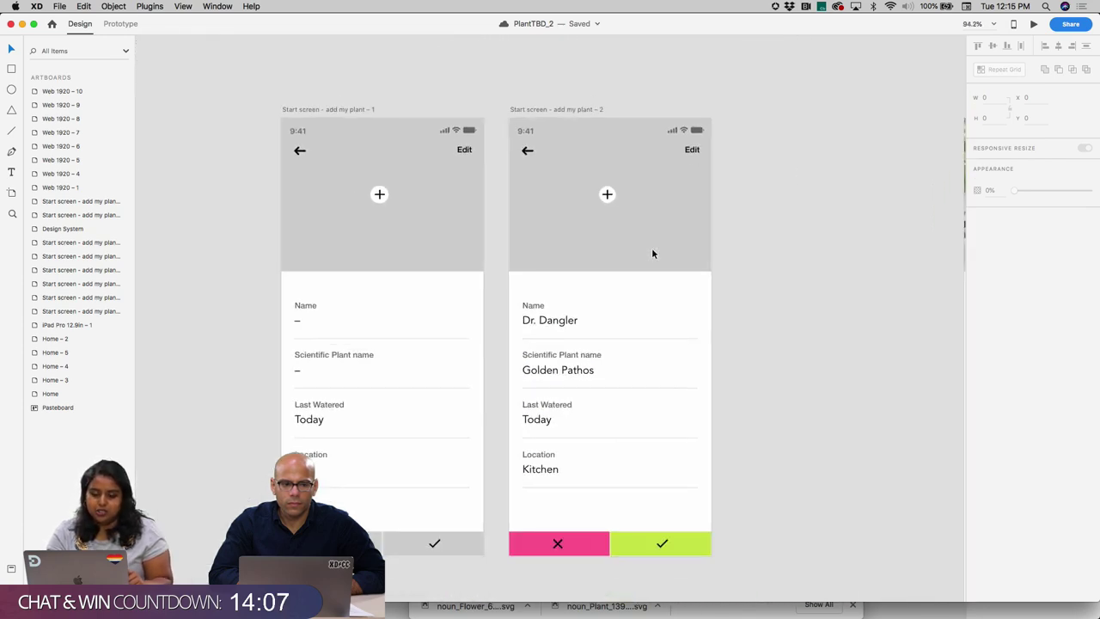
pyautogui.scroll(-1, 652, 253)
pyautogui.hscroll(1, 652, 253)
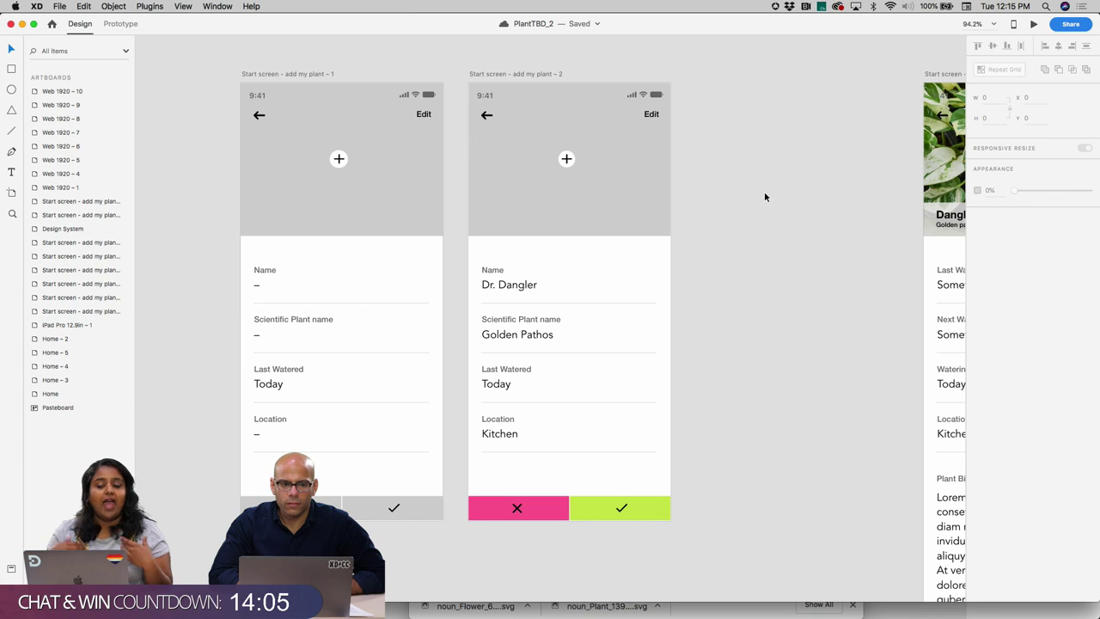
pyautogui.scroll(2, 557, 225)
pyautogui.scroll(2, 558, 225)
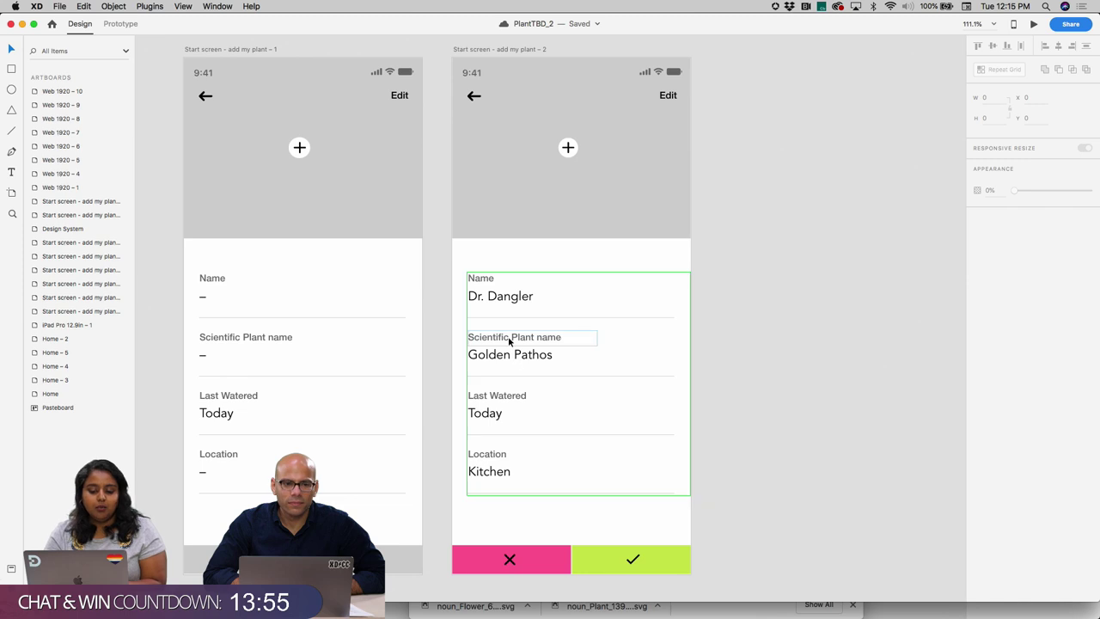
pyautogui.scroll(3, 508, 335)
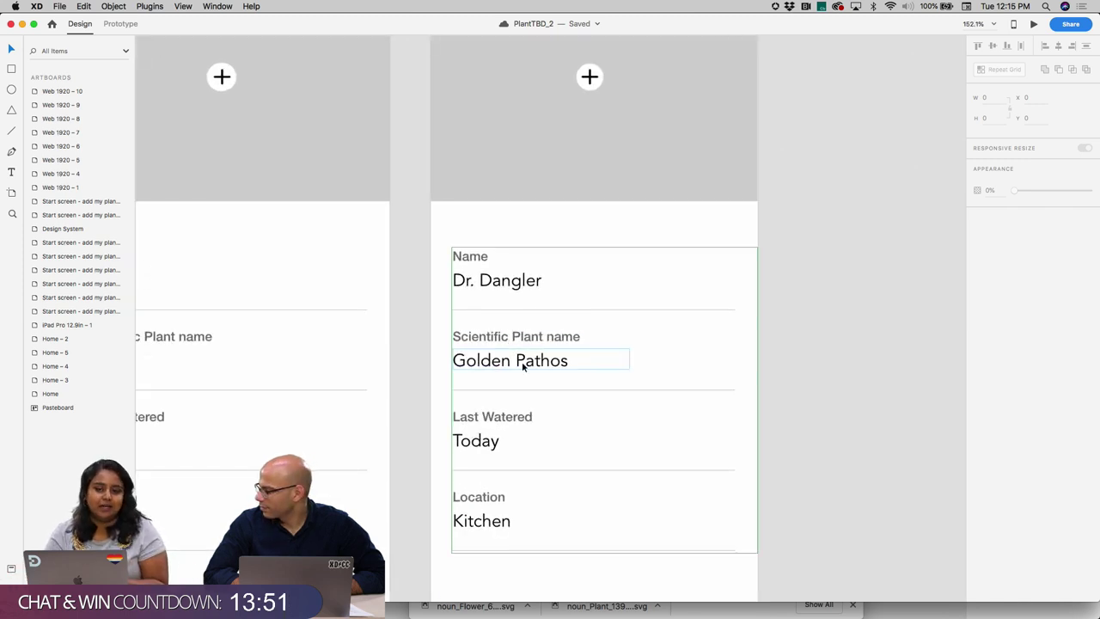
# - Return to the Home – 3 artboard and select the first My plants card
pyautogui.scroll(-5, 522, 361)
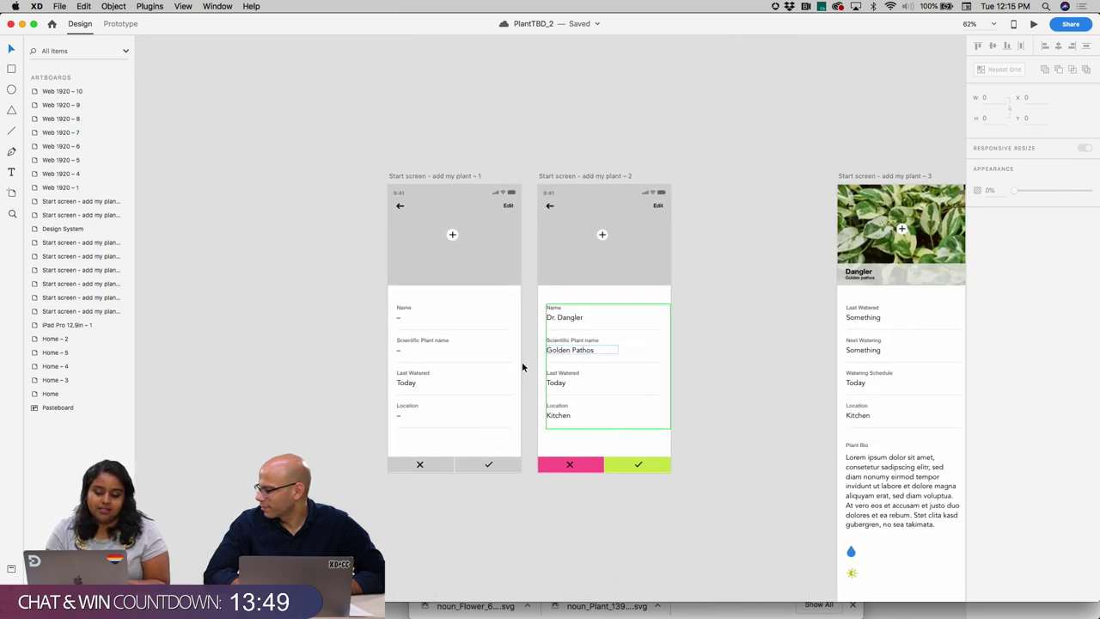
pyautogui.hscroll(-5, 561, 356)
pyautogui.hscroll(-4, 560, 359)
pyautogui.scroll(5, 396, 371)
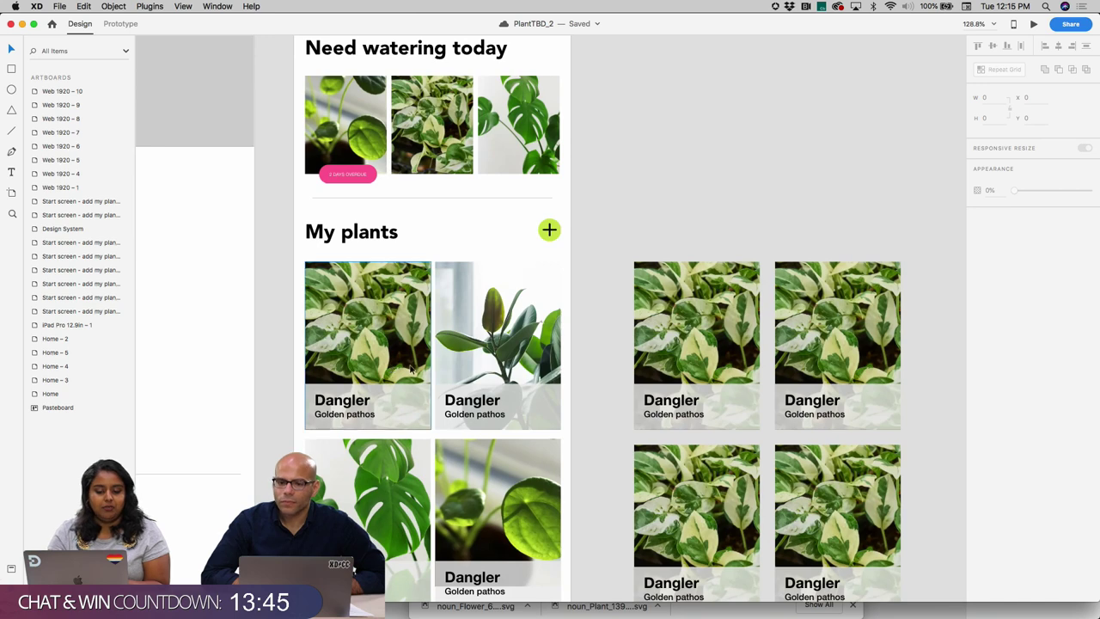
pyautogui.scroll(-4, 410, 368)
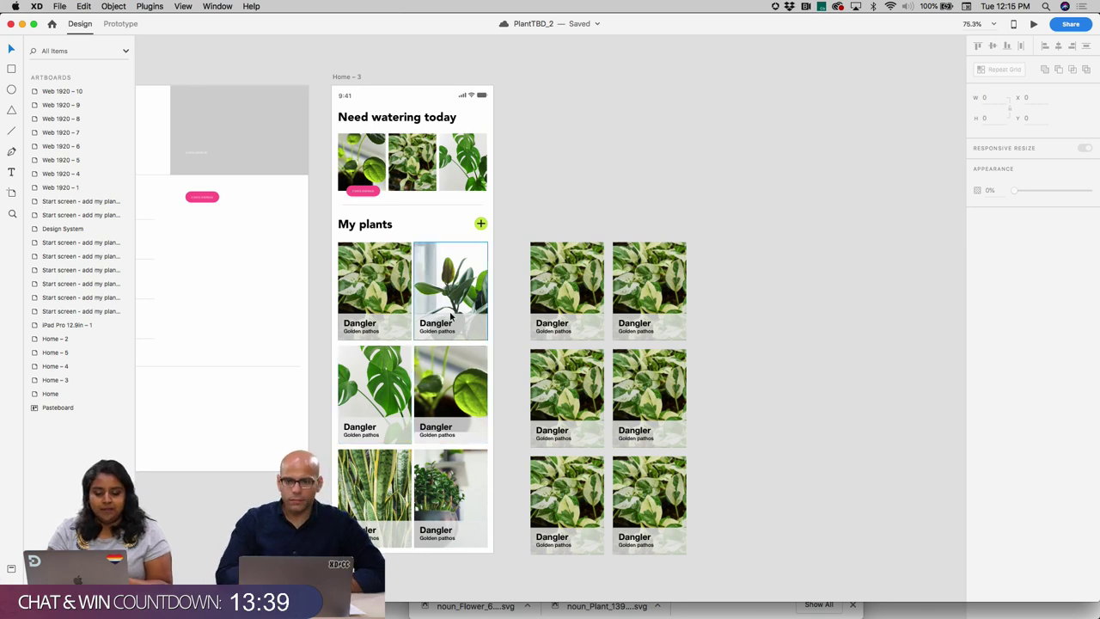
pyautogui.click(384, 269)
pyautogui.scroll(5, 384, 268)
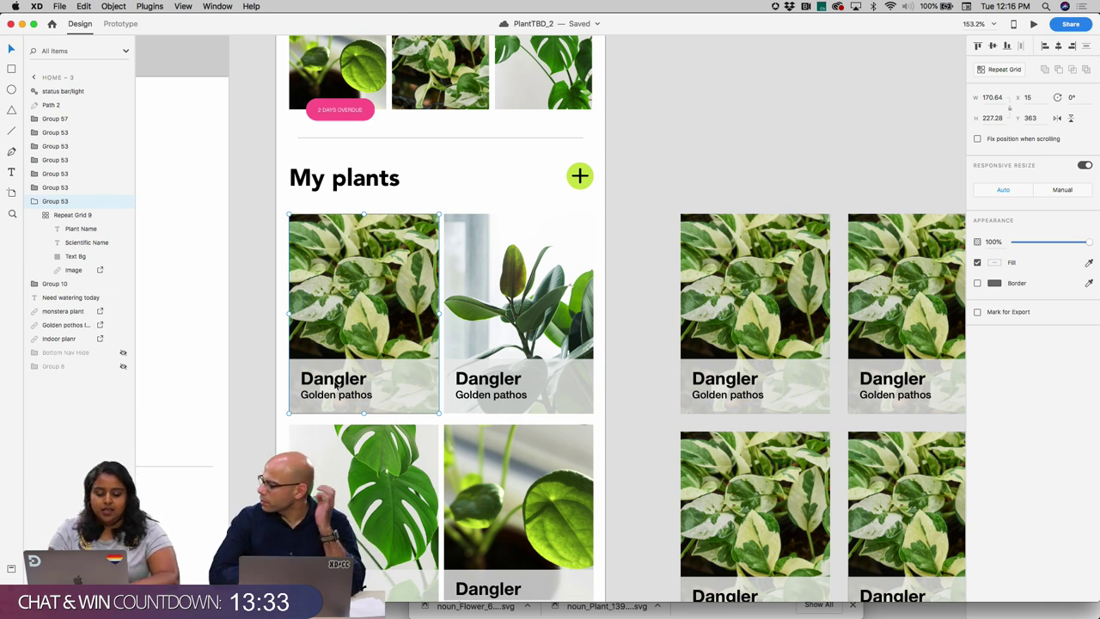
# - Narrow the XD window, place the Plant Excel browser window beside it, and select the Dangler cell in the sheet
pyautogui.moveTo(369, 611)
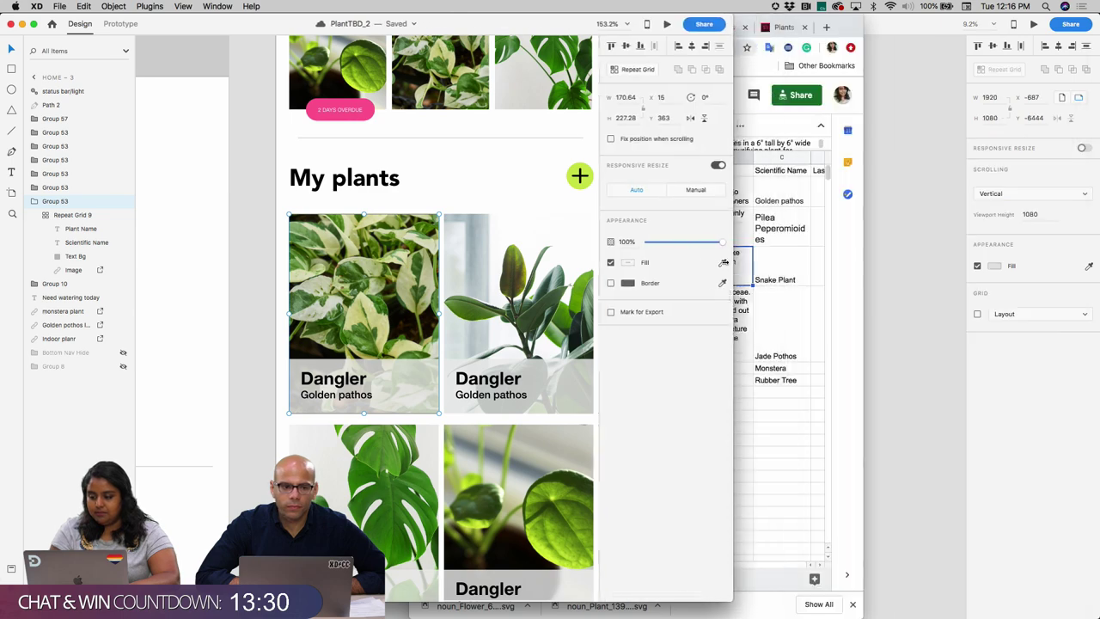
pyautogui.moveTo(724, 262); pyautogui.dragTo(675, 262)
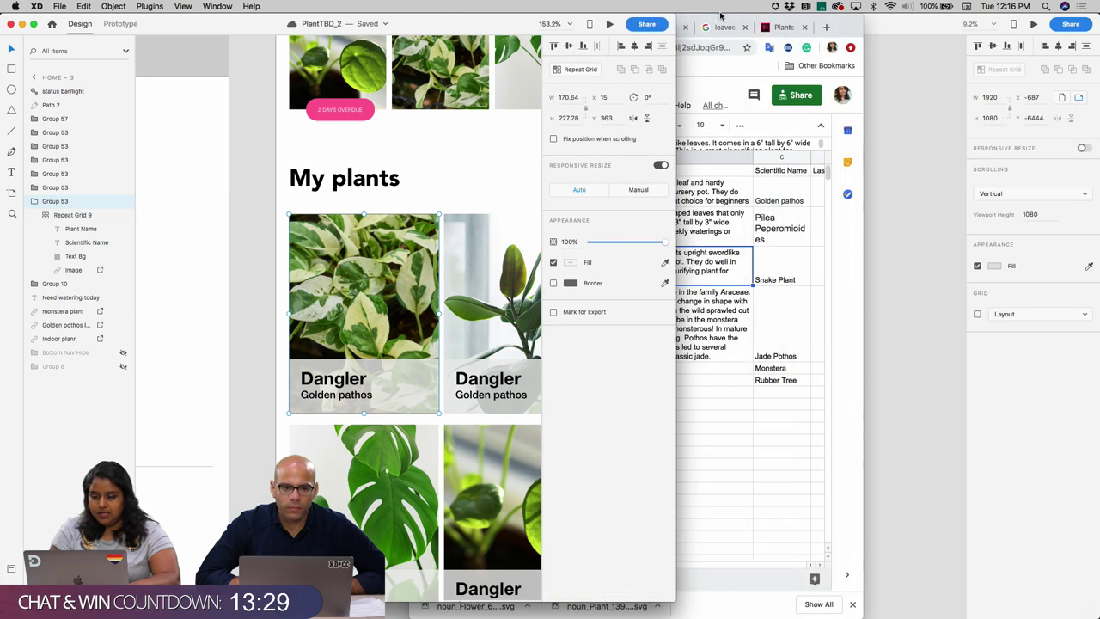
pyautogui.click(974, 19)
pyautogui.moveTo(973, 19); pyautogui.dragTo(896, 19)
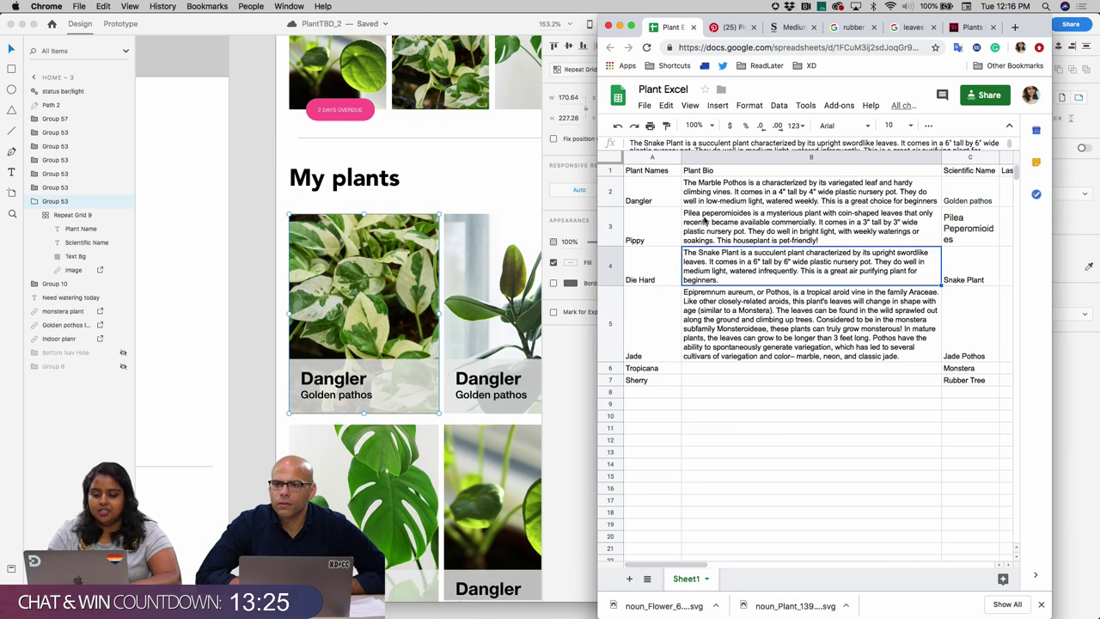
pyautogui.click(649, 184)
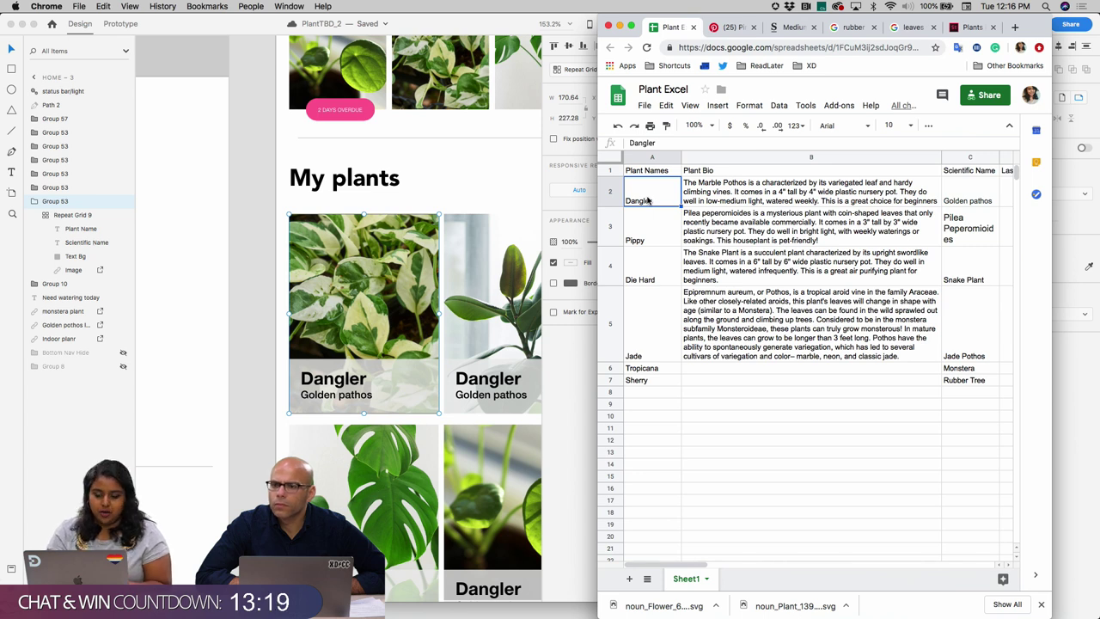
# - Switch to XD, search the plugin directory for "google sheet", and close the directory
pyautogui.click(367, 215)
pyautogui.click(150, 6)
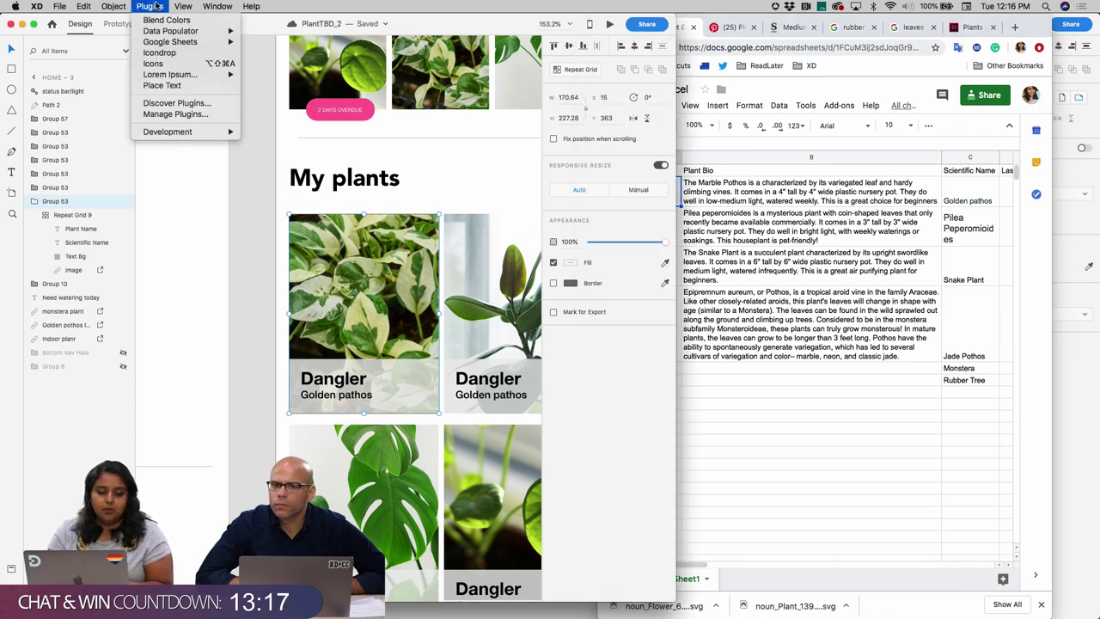
pyautogui.moveTo(183, 6)
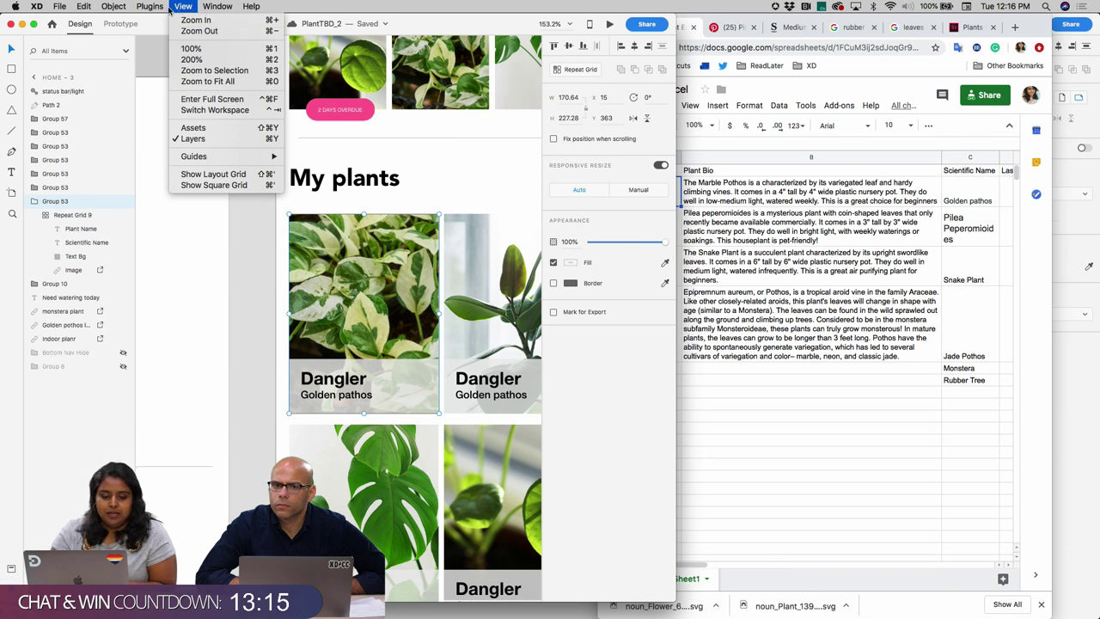
pyautogui.moveTo(150, 6)
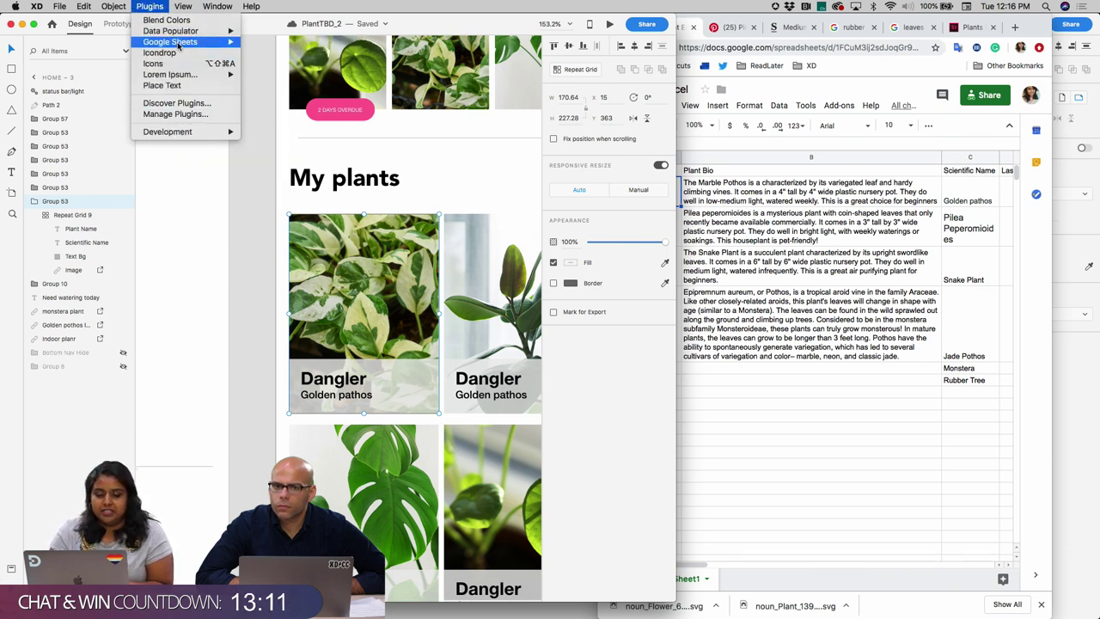
pyautogui.click(181, 103)
pyautogui.click(704, 176)
pyautogui.write('google sheet')
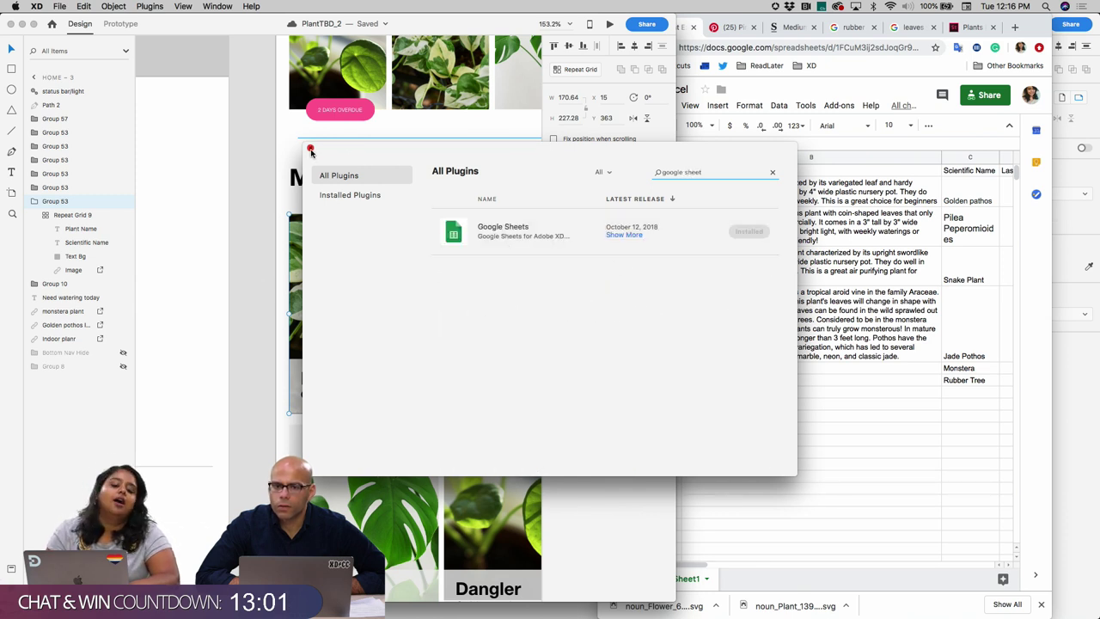
pyautogui.click(310, 149)
pyautogui.click(114, 6)
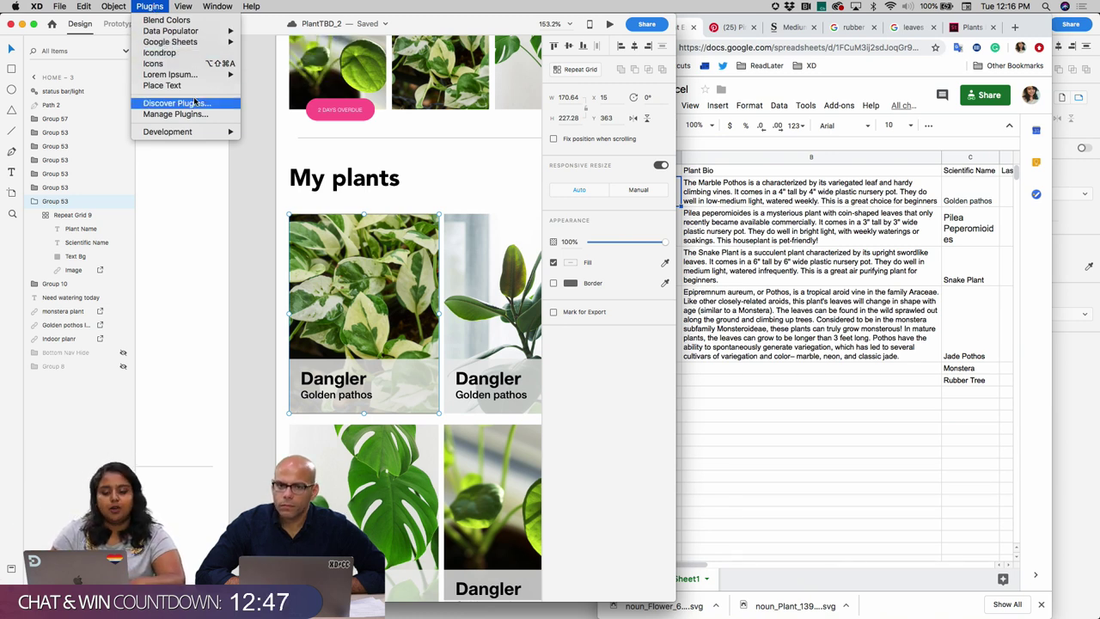
pyautogui.click(256, 221)
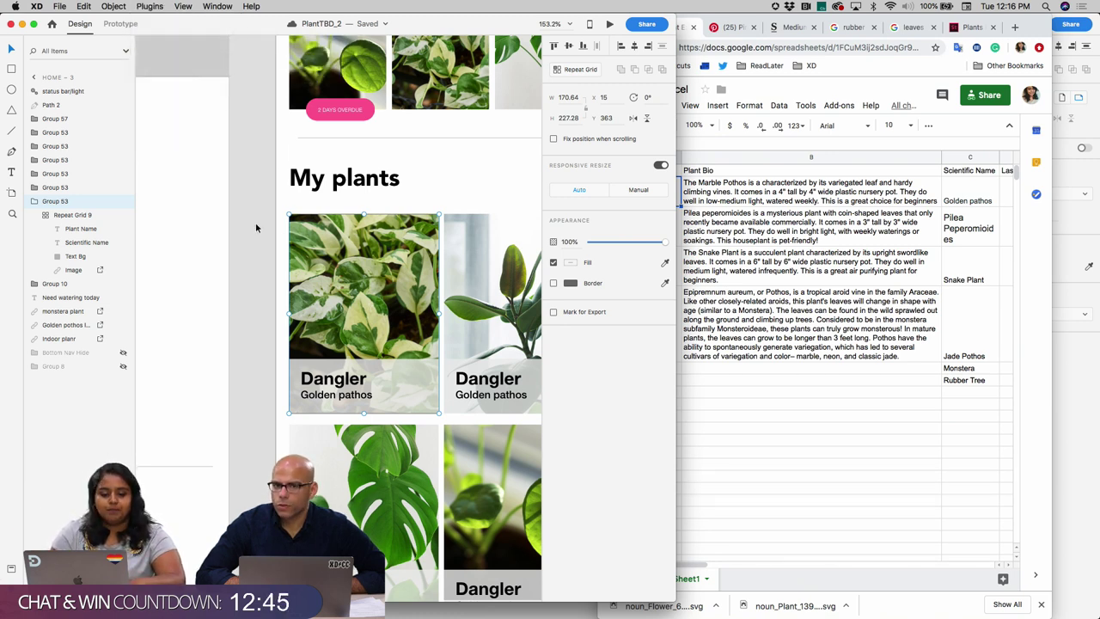
pyautogui.click(140, 7)
pyautogui.click(250, 272)
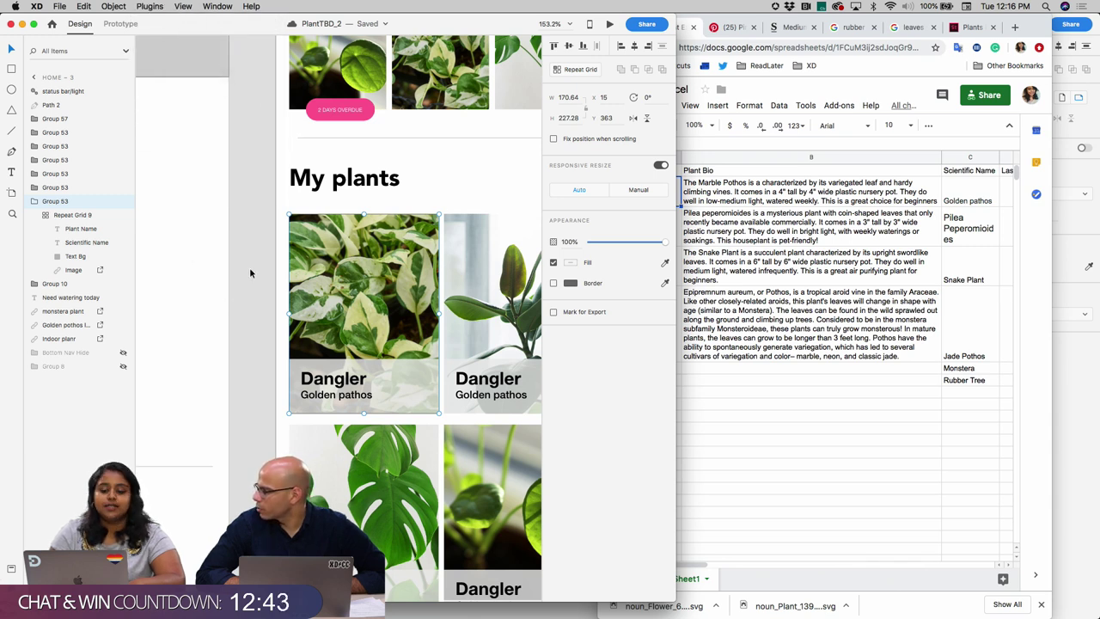
pyautogui.click(792, 200)
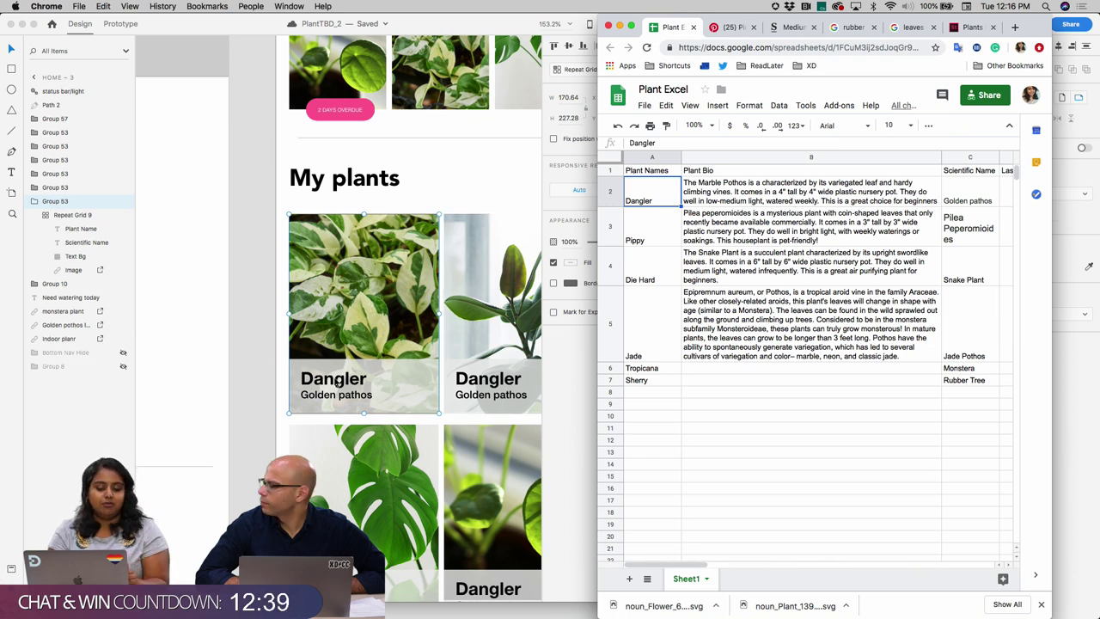
pyautogui.click(35, 248)
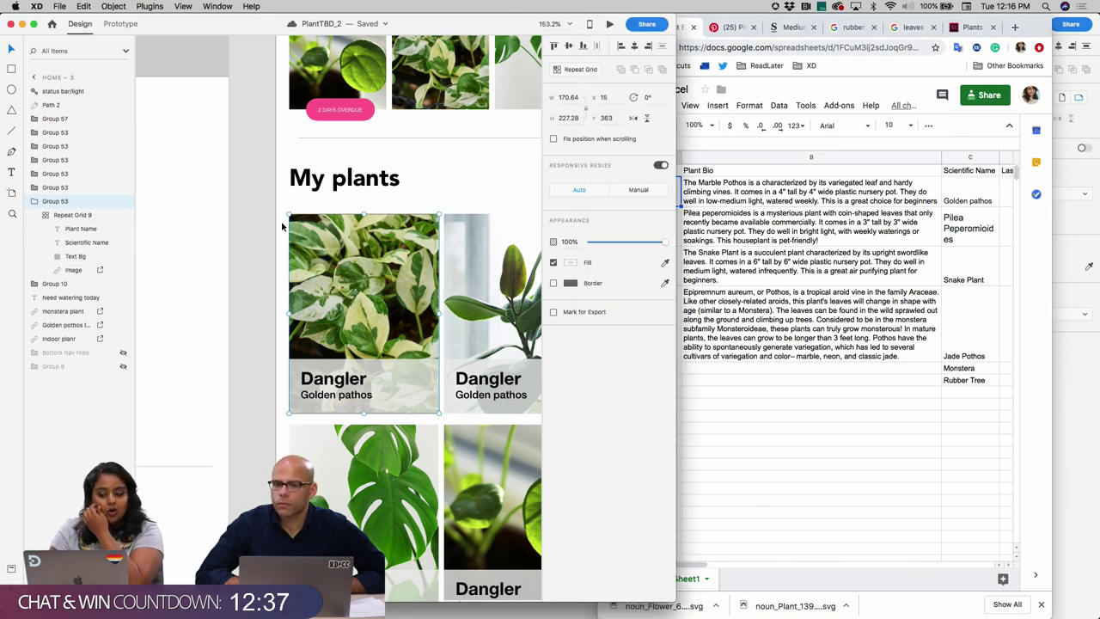
# - Switch to Chrome, review the Plant Names, Plant Bio and Scientific Name headers, and widen the window to include the Last Watered column
pyautogui.press('super+Tab')
pyautogui.doubleClick(651, 171)
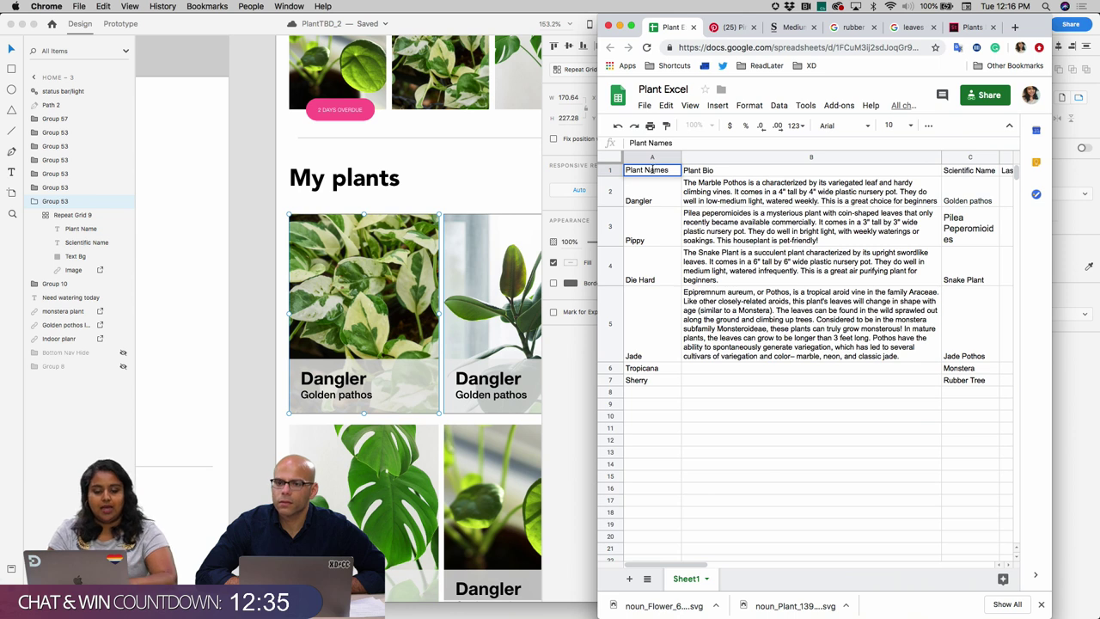
pyautogui.click(714, 172)
pyautogui.click(972, 174)
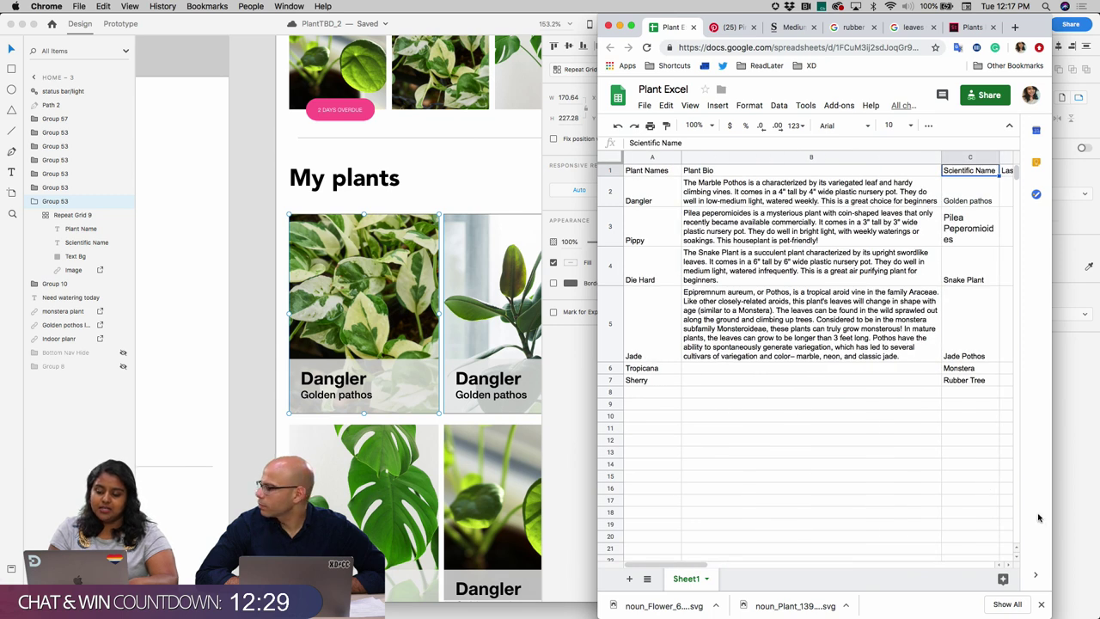
pyautogui.moveTo(1051, 517); pyautogui.dragTo(1098, 518)
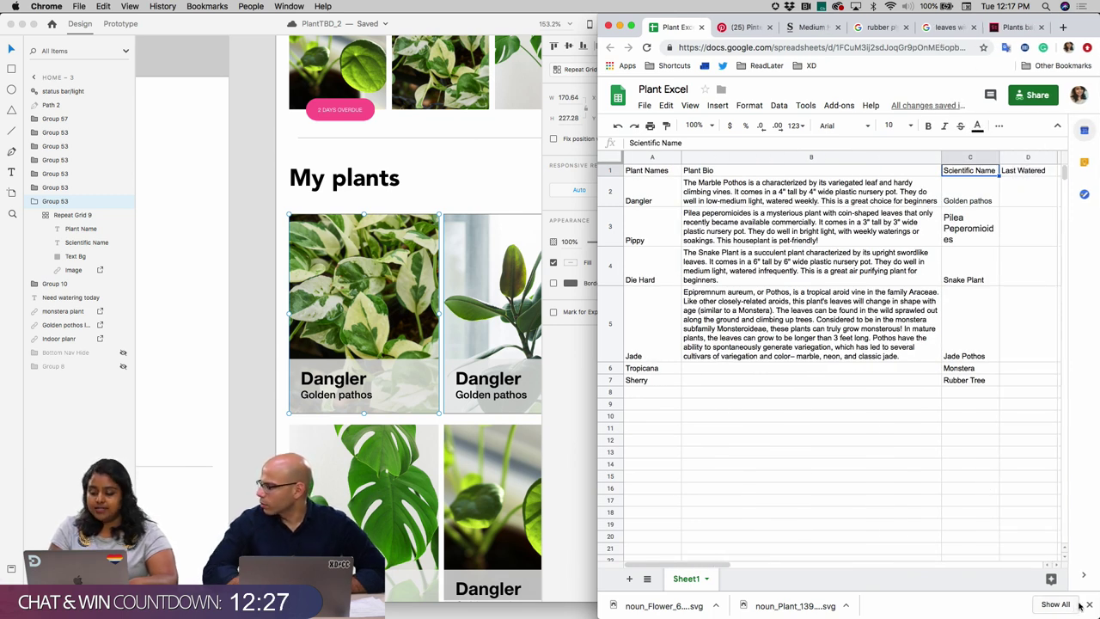
# - Dismiss Chrome's downloads bar, switch to XD, and select all six My plants cards on the Home – 3 artboard
pyautogui.click(1088, 604)
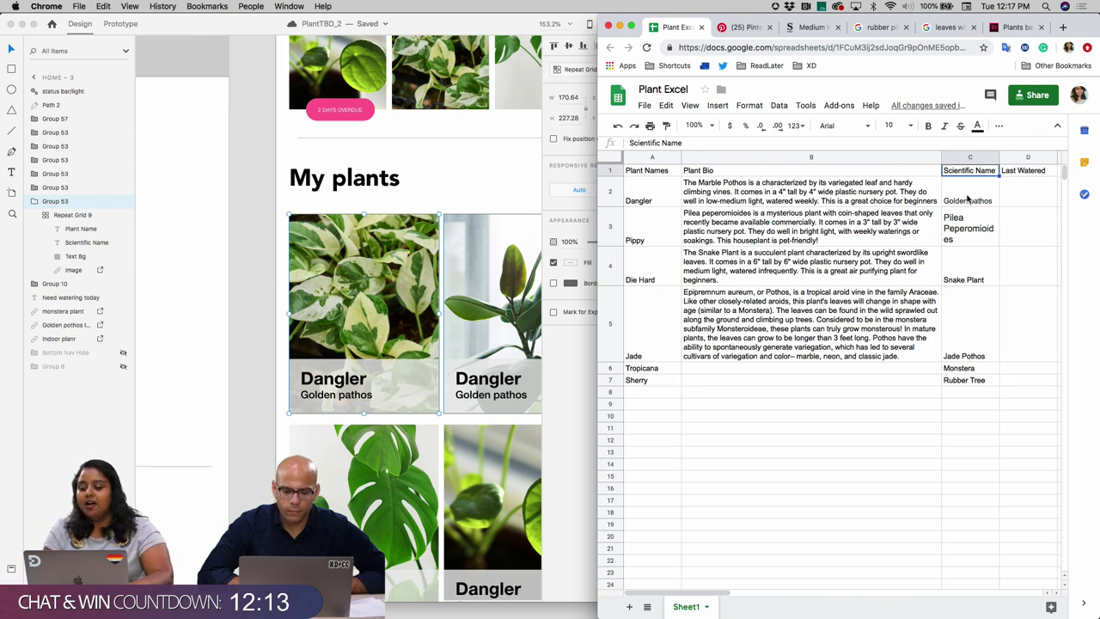
pyautogui.press('super+Tab')
pyautogui.scroll(-5, 405, 497)
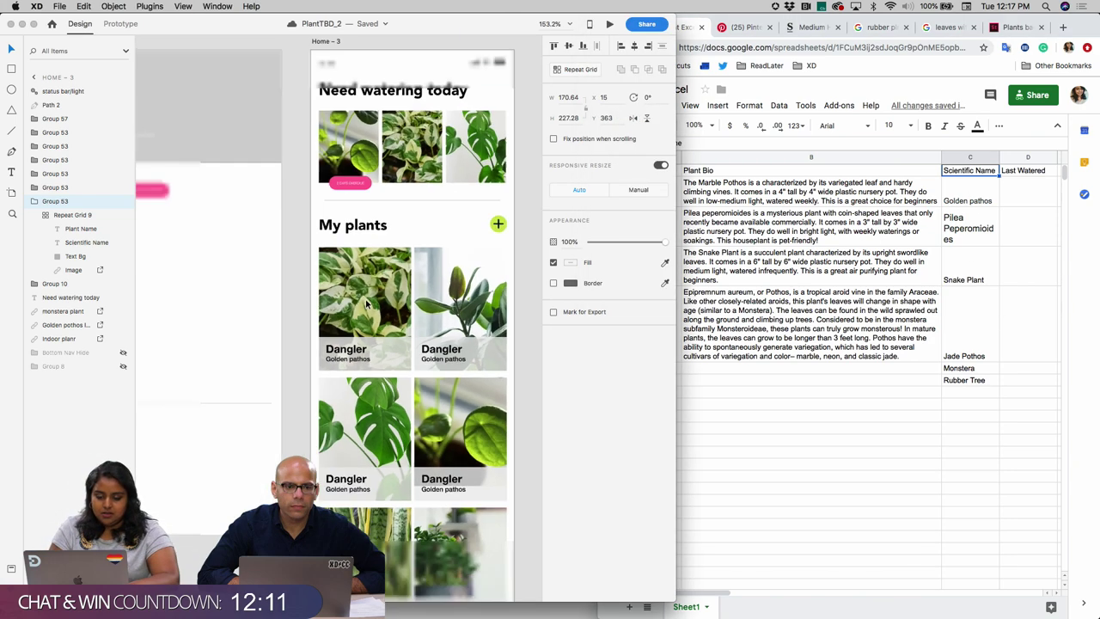
pyautogui.press('super+a')
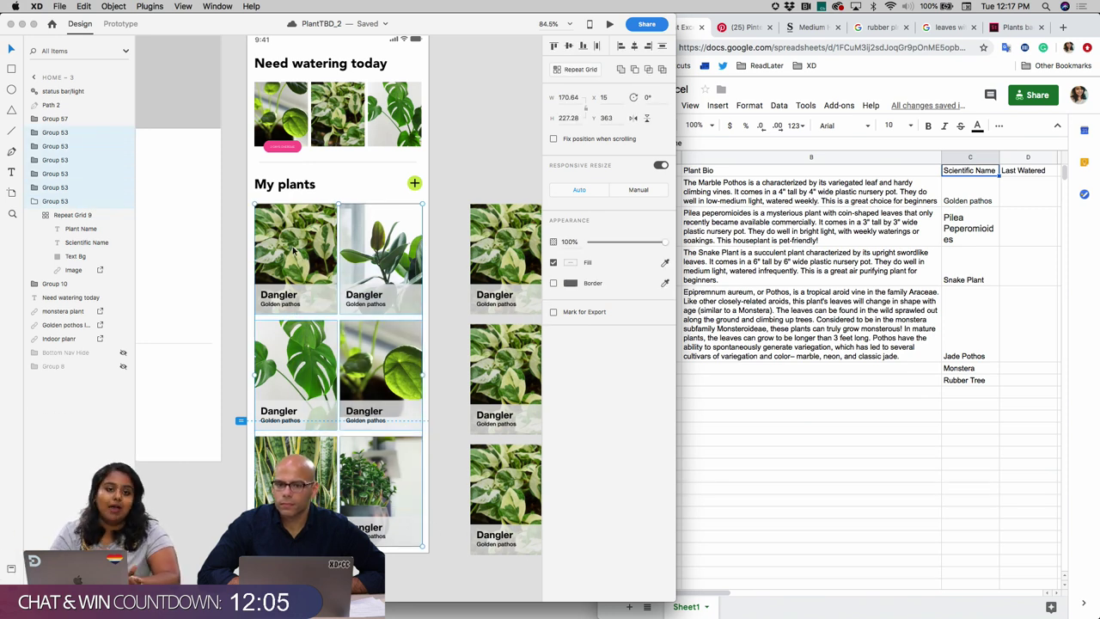
# - Start the Google Sheets plugin's Paste Public Link command for the selected cards and copy the Plant Excel sheet's shareable link in Chrome
pyautogui.click(146, 7)
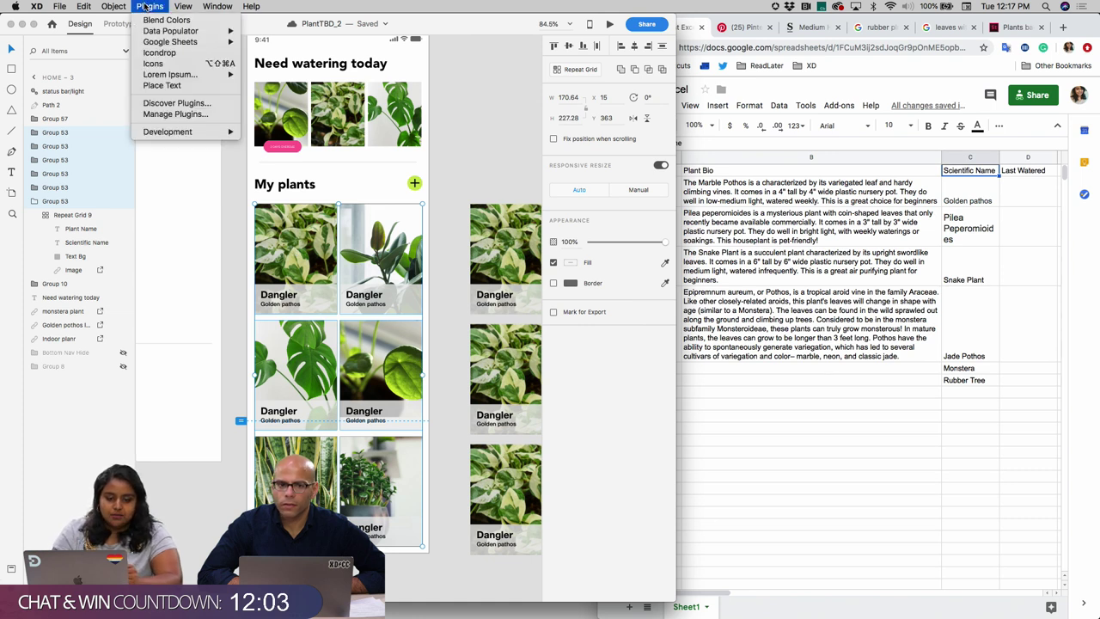
pyautogui.moveTo(170, 43)
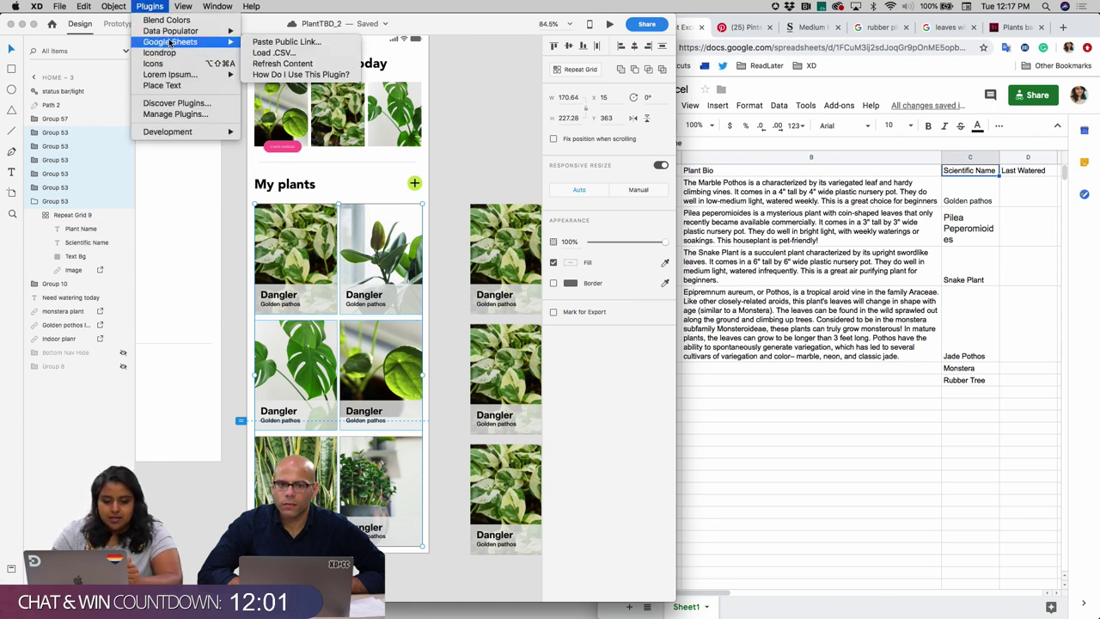
pyautogui.click(293, 42)
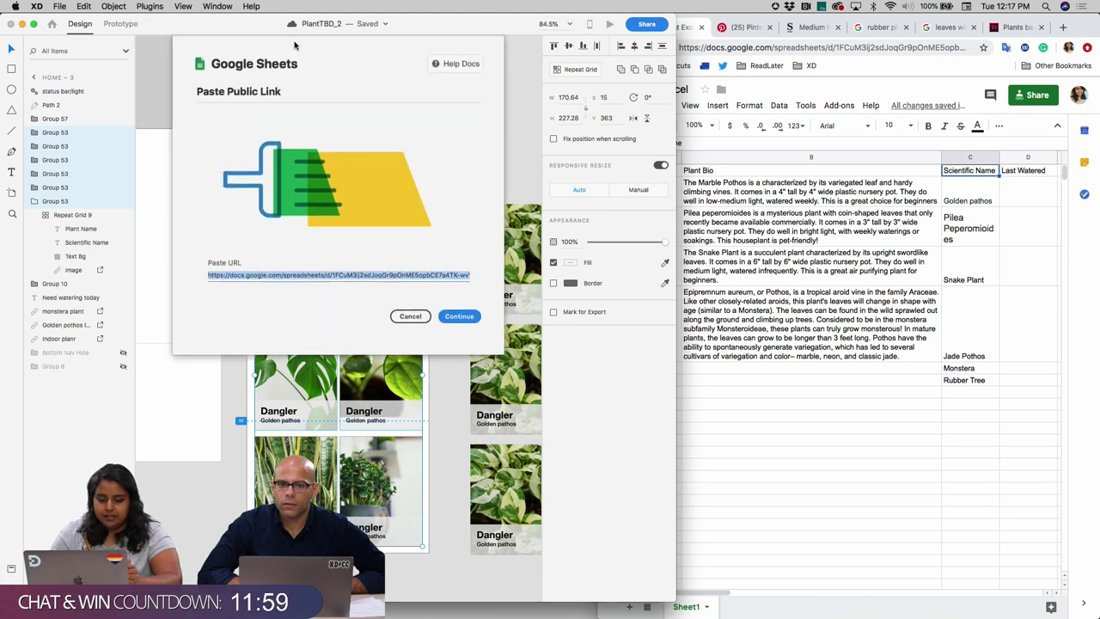
pyautogui.click(953, 98)
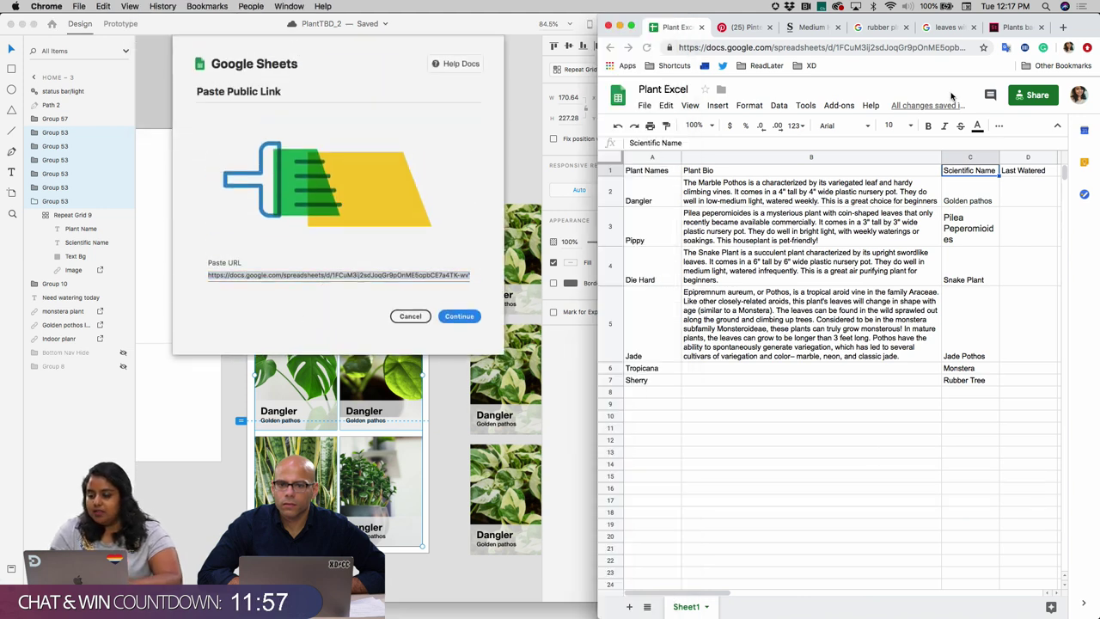
pyautogui.click(1035, 97)
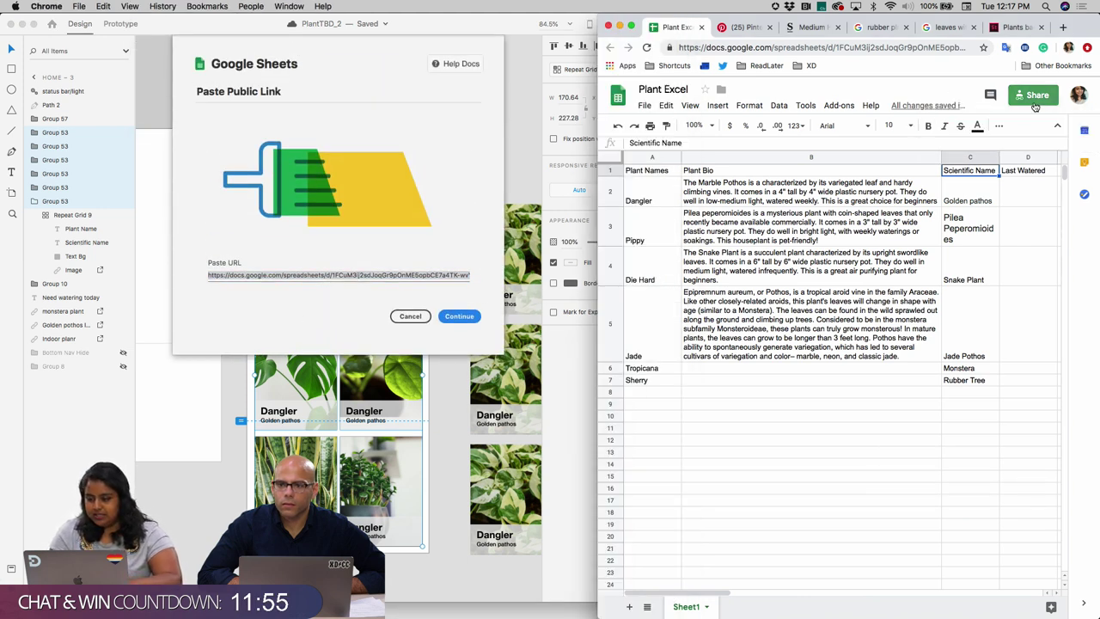
pyautogui.click(978, 254)
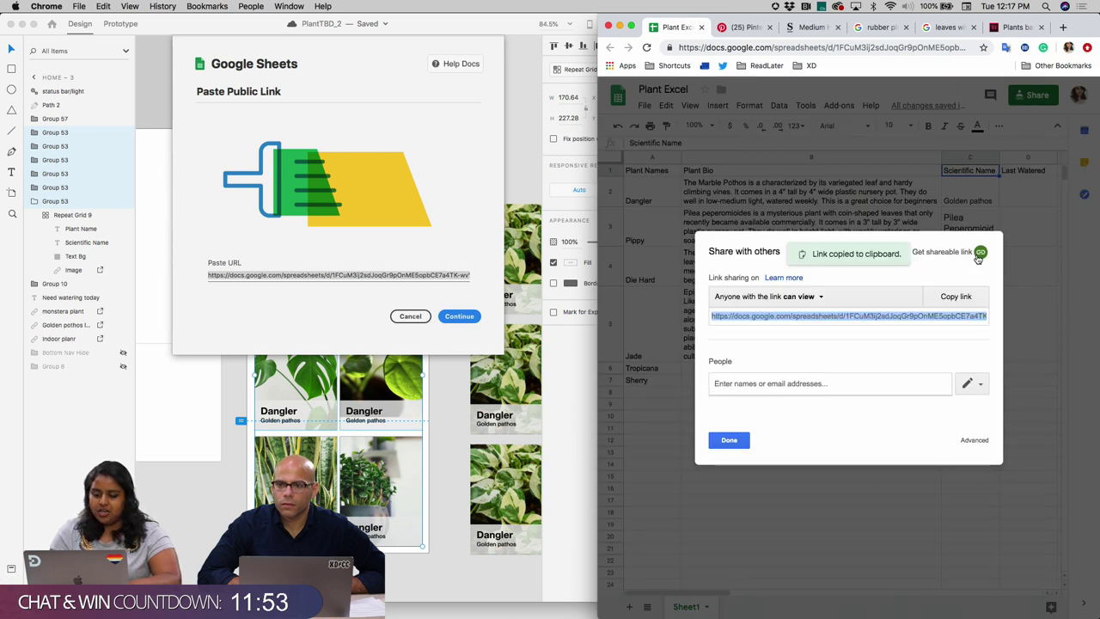
# - Replace the plugin's URL with the copied sheet link, continue to the element mapping, and close the sheet's sharing dialog in Chrome
pyautogui.click(365, 275)
pyautogui.tripleClick(362, 273)
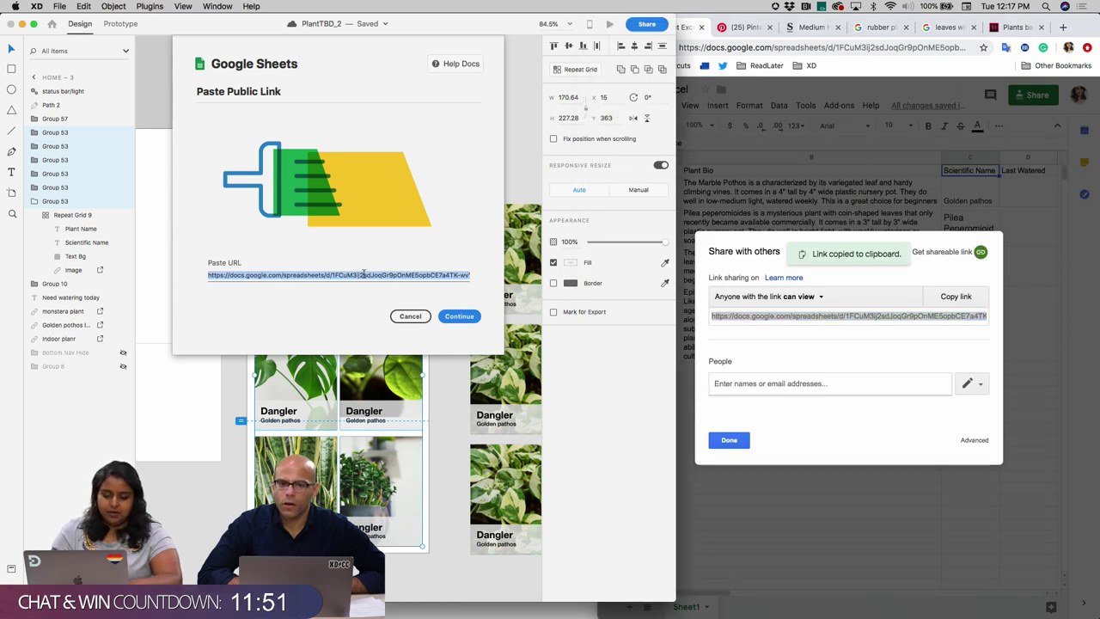
pyautogui.press('BackSpace')
pyautogui.press('super+v')
pyautogui.click(460, 316)
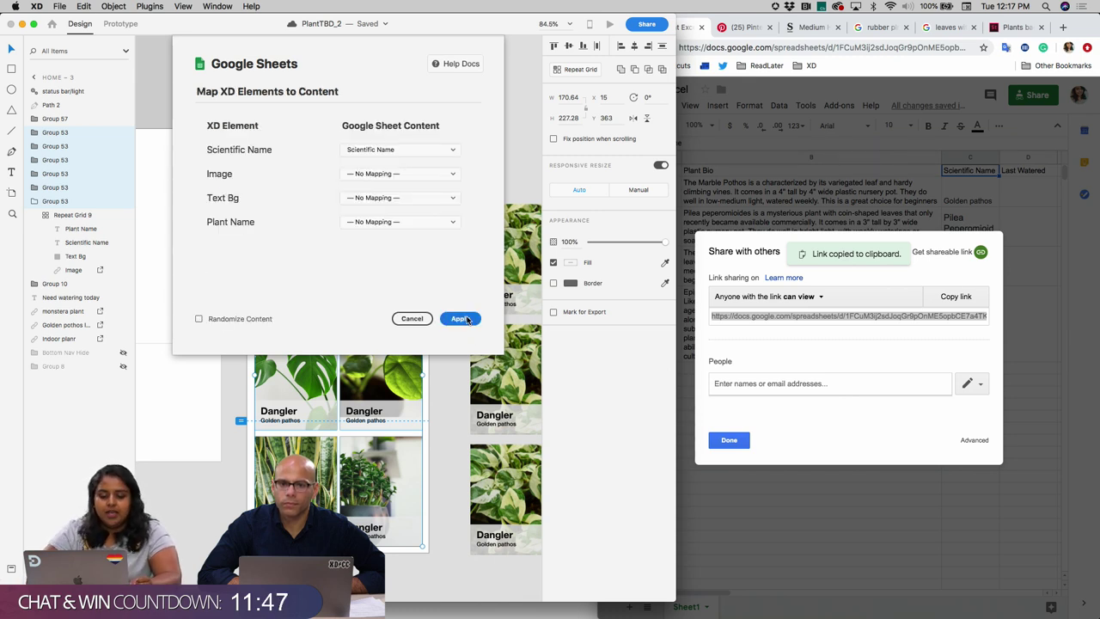
pyautogui.click(735, 431)
pyautogui.click(729, 440)
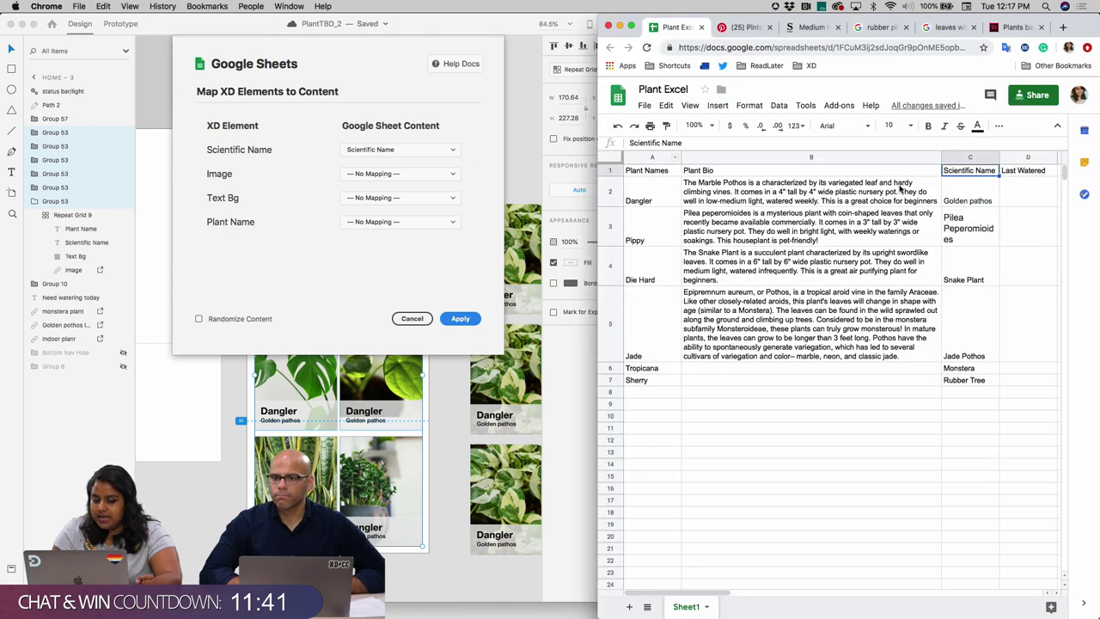
# - Map the Plant Name element to the sheet's Plant Names column in the Google Sheets plugin
pyautogui.click(369, 173)
pyautogui.click(372, 150)
pyautogui.click(366, 155)
pyautogui.click(362, 223)
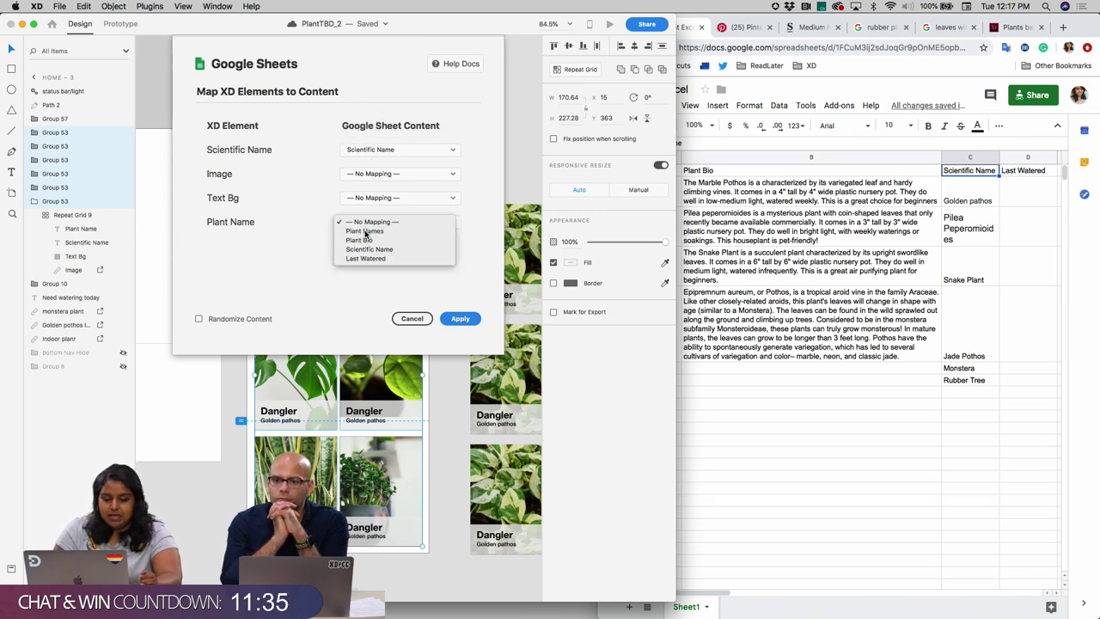
pyautogui.click(366, 232)
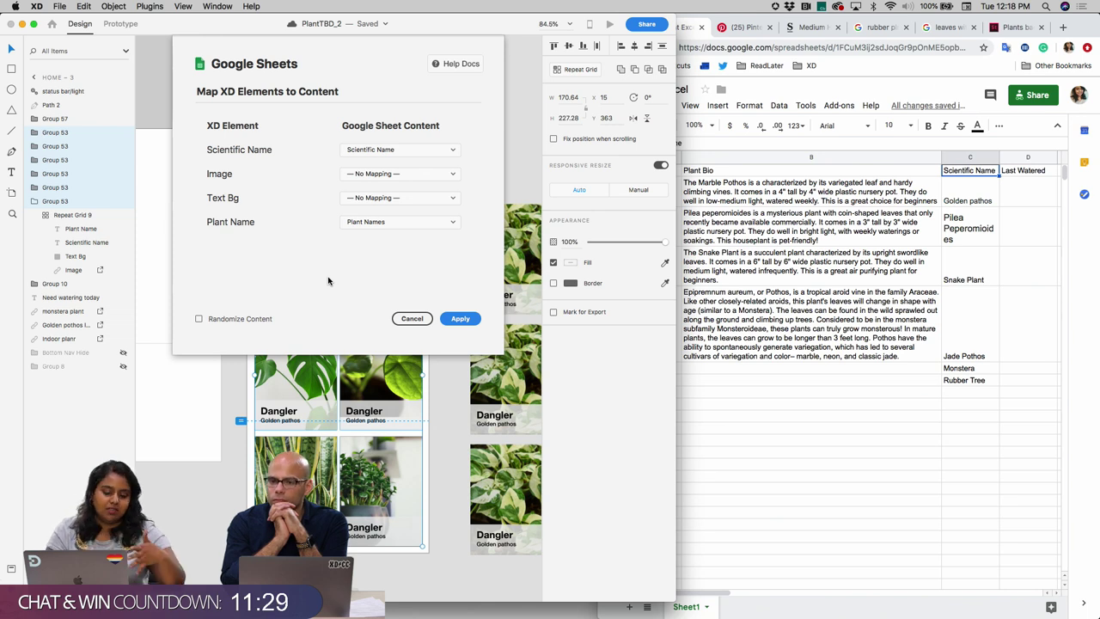
# - Review the content options for Text Bg, Image and Scientific Name, leaving Scientific Name mapped to the Scientific Name column
pyautogui.click(370, 203)
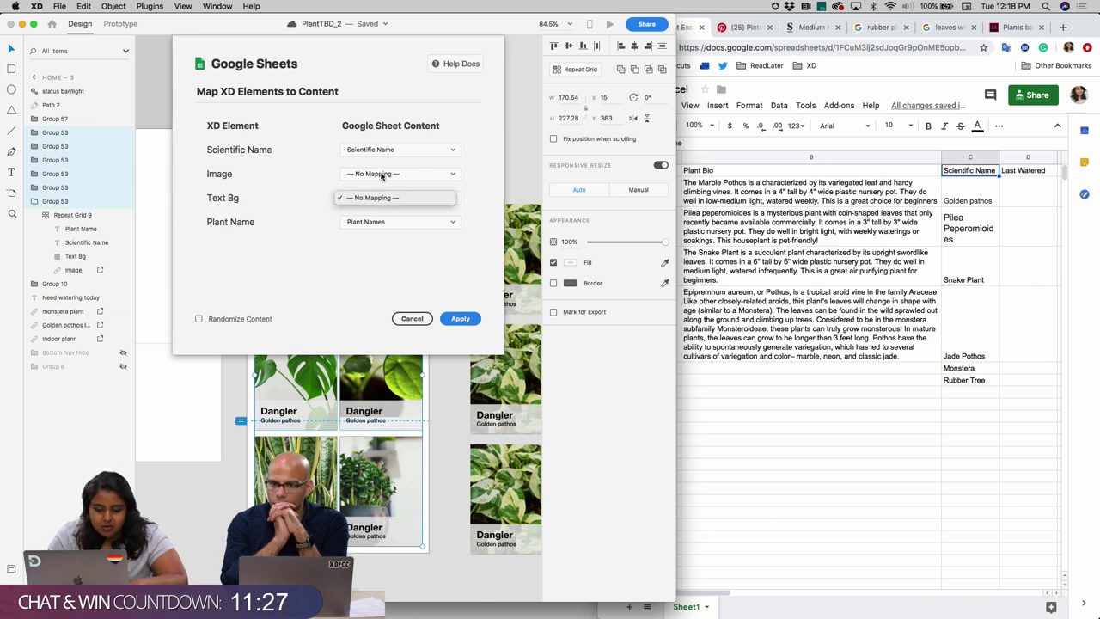
pyautogui.click(381, 175)
pyautogui.click(383, 151)
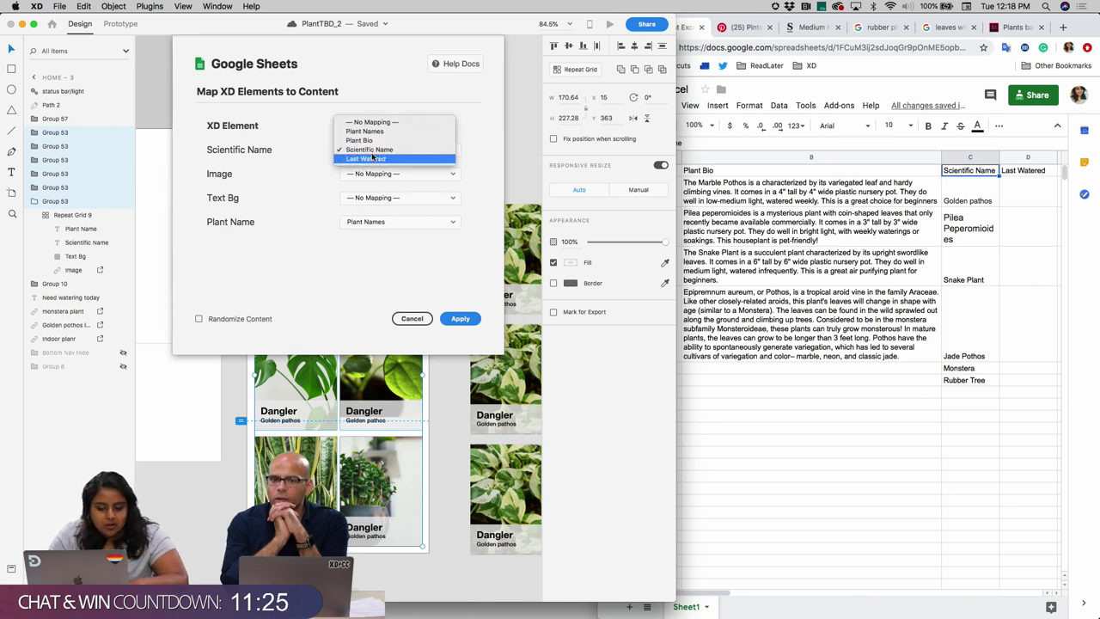
pyautogui.click(373, 150)
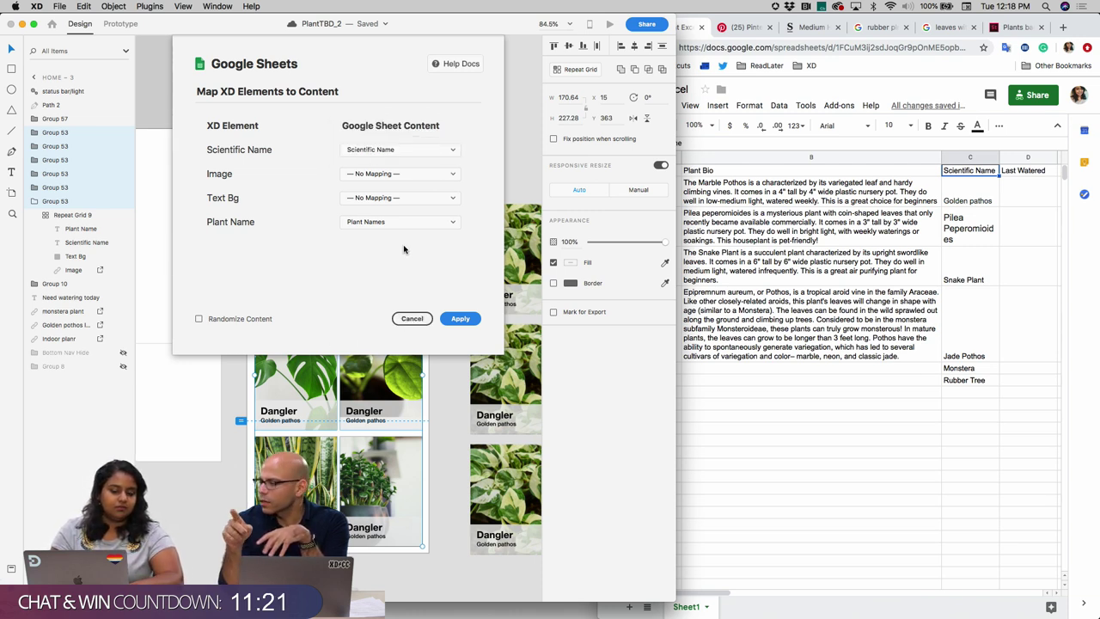
pyautogui.click(362, 172)
pyautogui.click(317, 179)
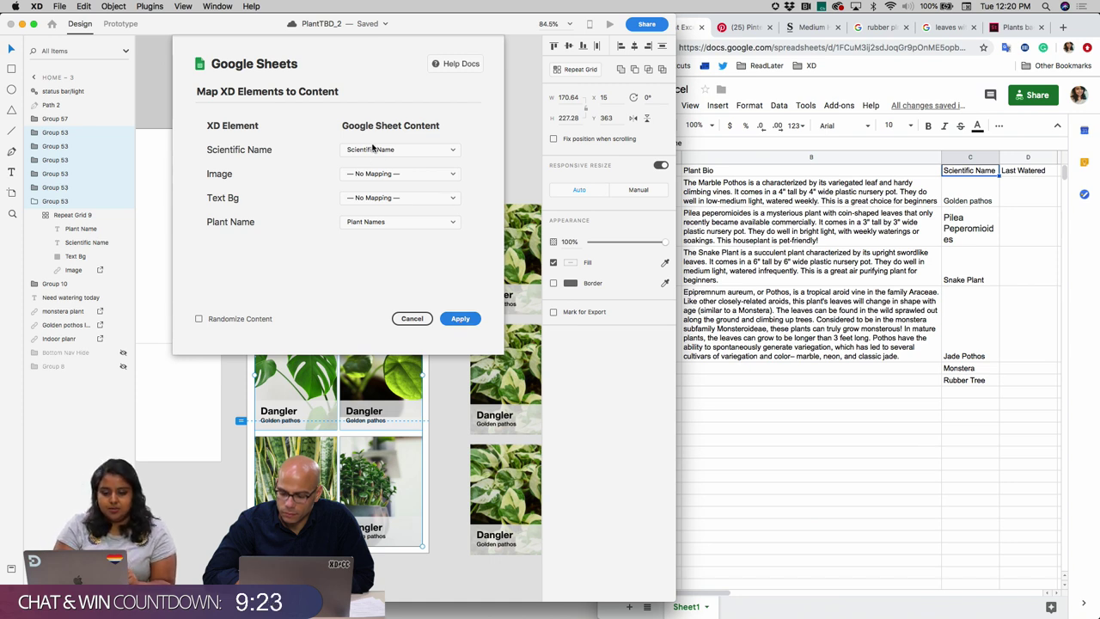
# - Apply the sheet mapping to the My plants cards and inspect their plant names and scientific names
pyautogui.click(460, 318)
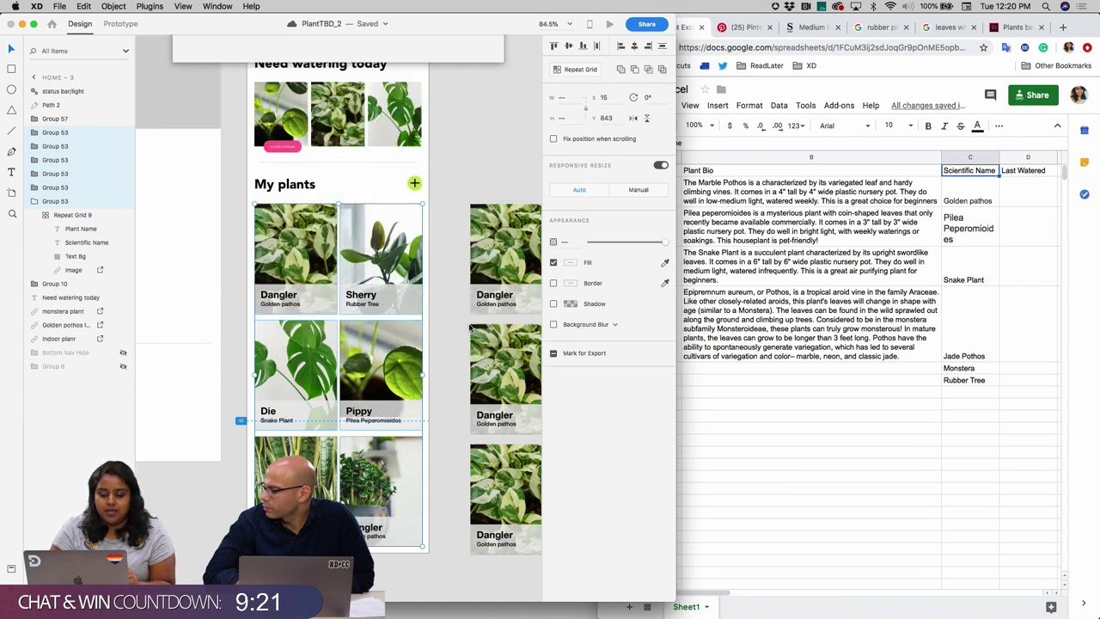
pyautogui.scroll(-1, 316, 397)
pyautogui.scroll(-1, 315, 398)
pyautogui.scroll(5, 309, 360)
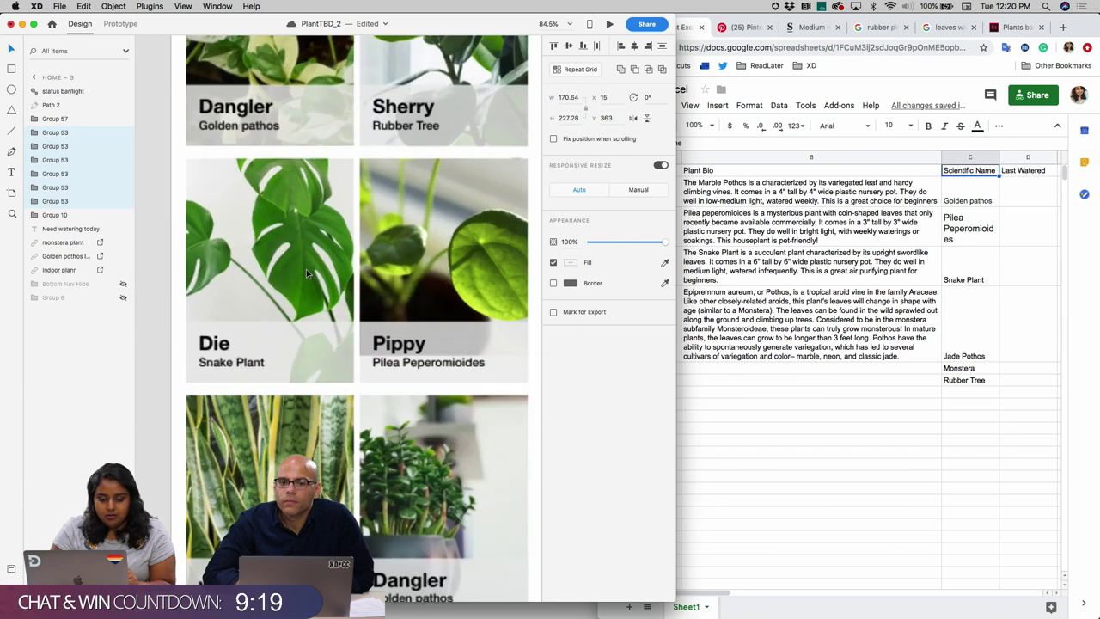
# - Switch to the Plant Excel sheet in Chrome and change the Dangler entry under Plant Names to "Dr. Dangler"
pyautogui.click(756, 144)
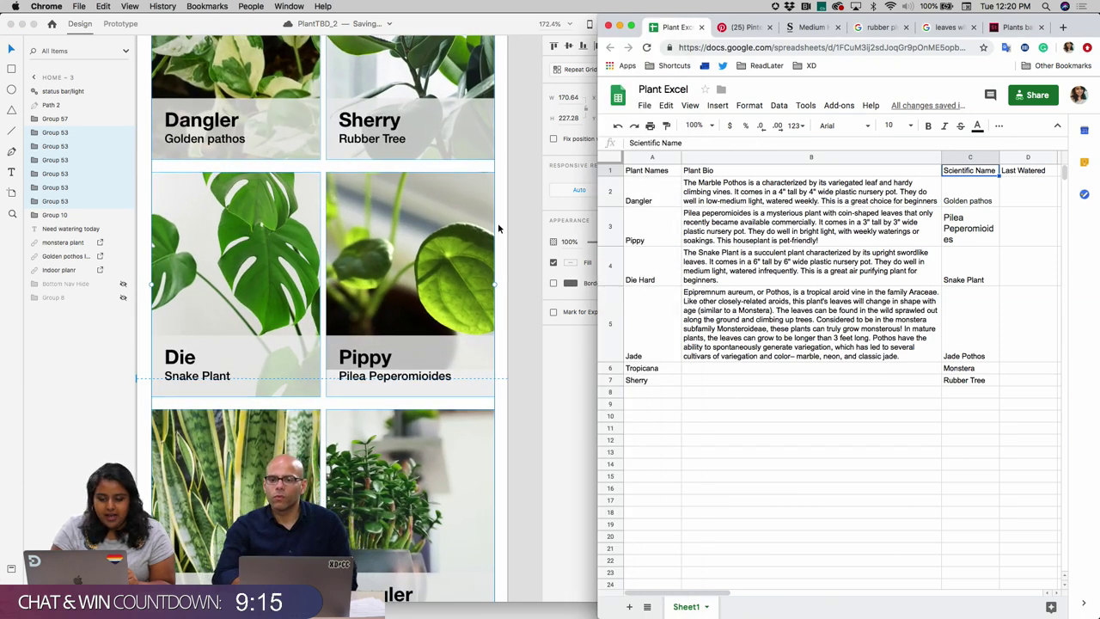
pyautogui.click(656, 354)
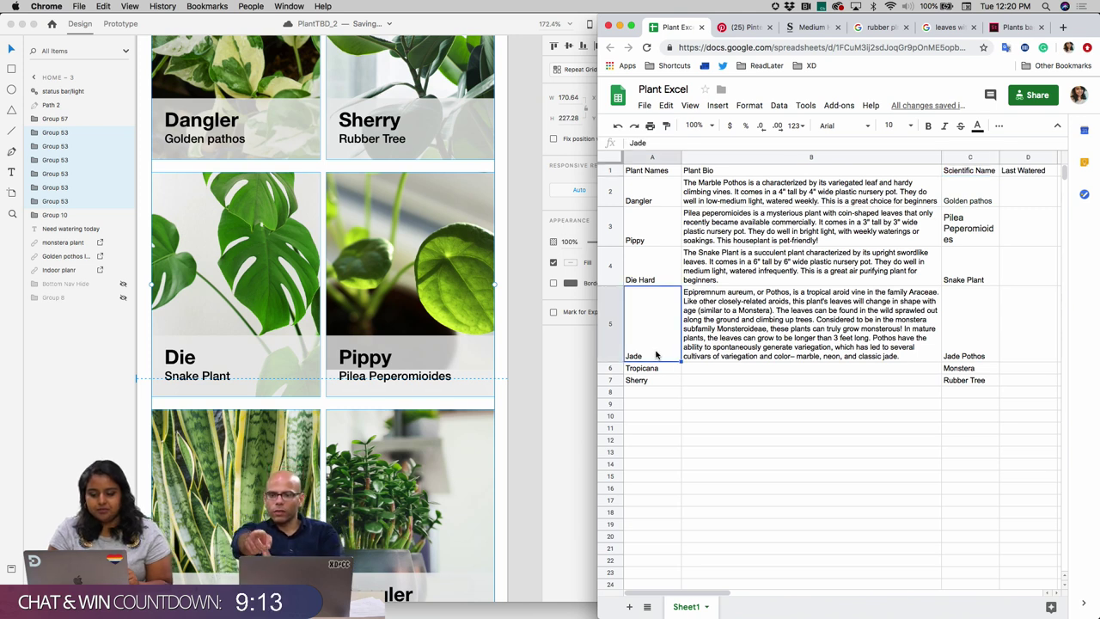
pyautogui.click(653, 192)
pyautogui.doubleClick(654, 190)
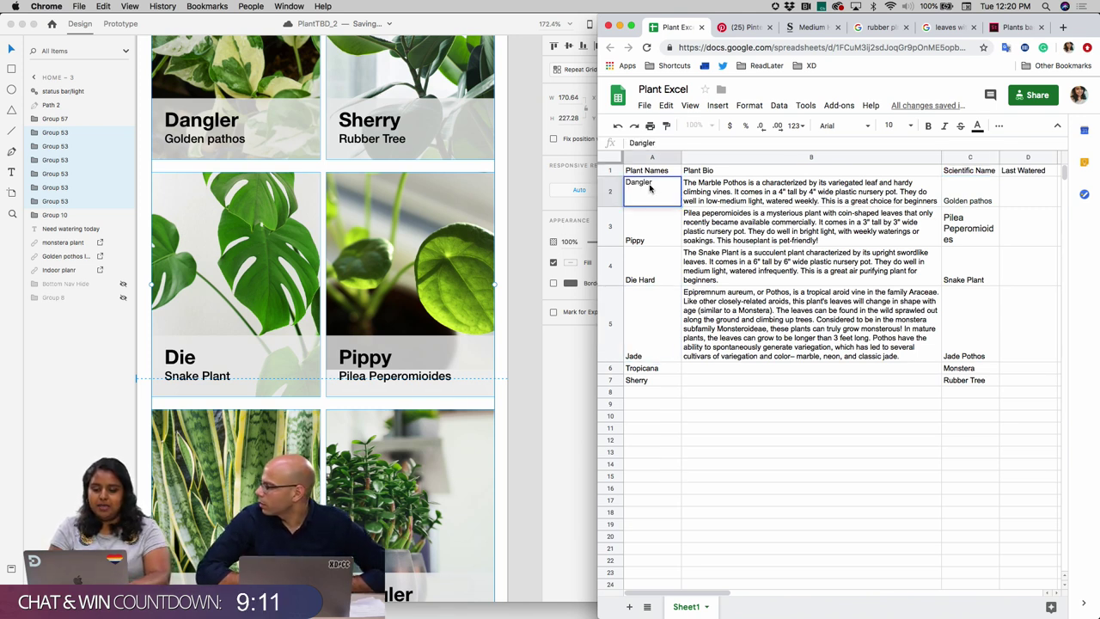
pyautogui.doubleClick(653, 191)
pyautogui.press('Left')
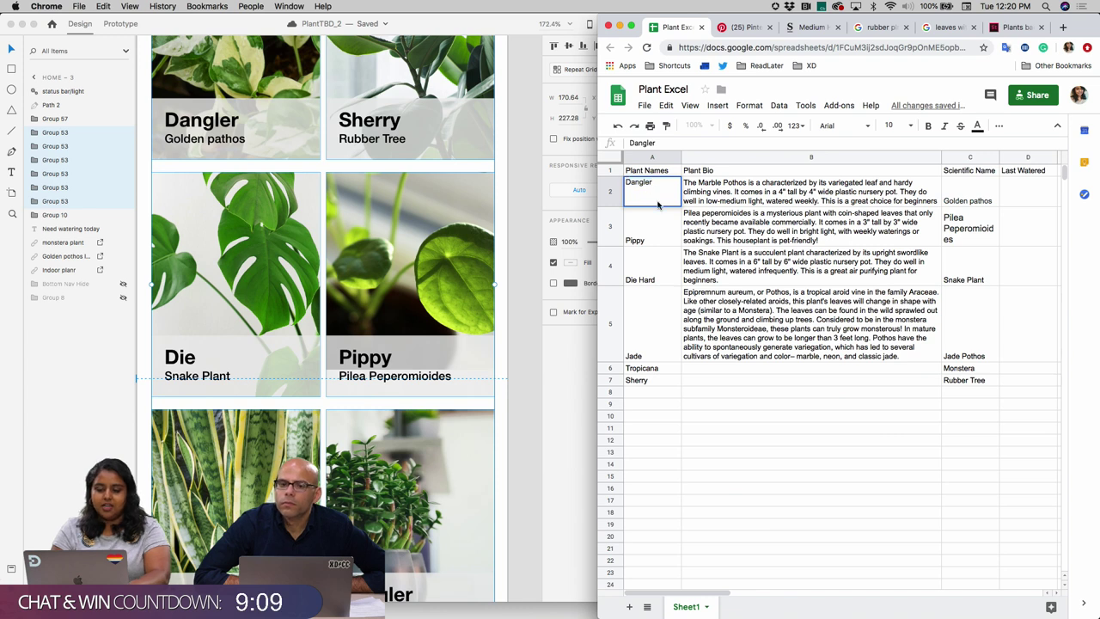
pyautogui.write('Dr. Da')
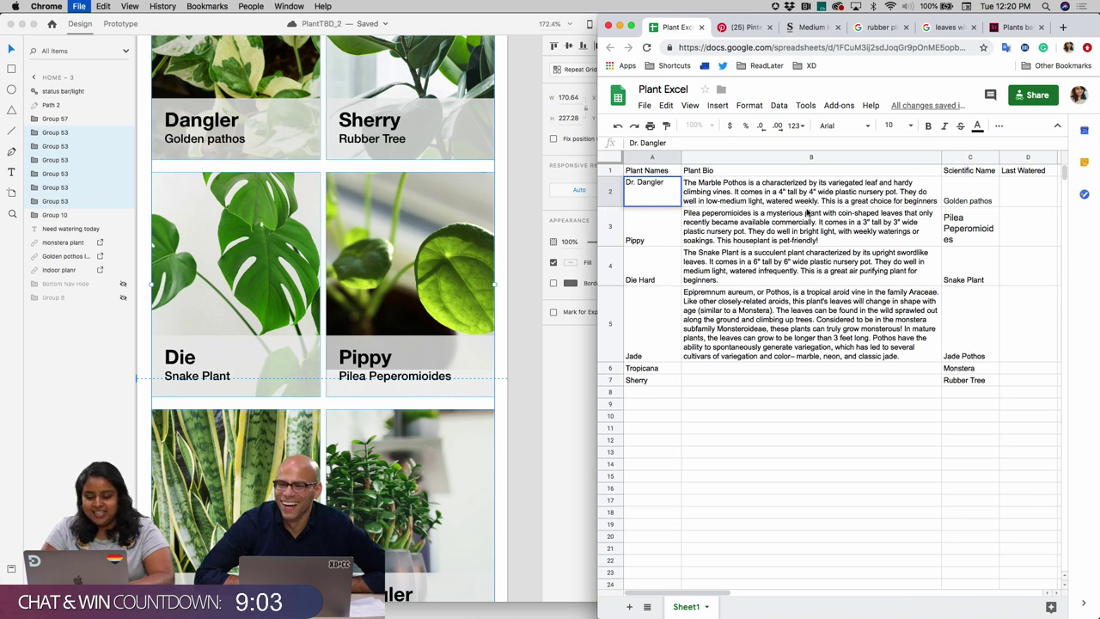
pyautogui.press('super+s')
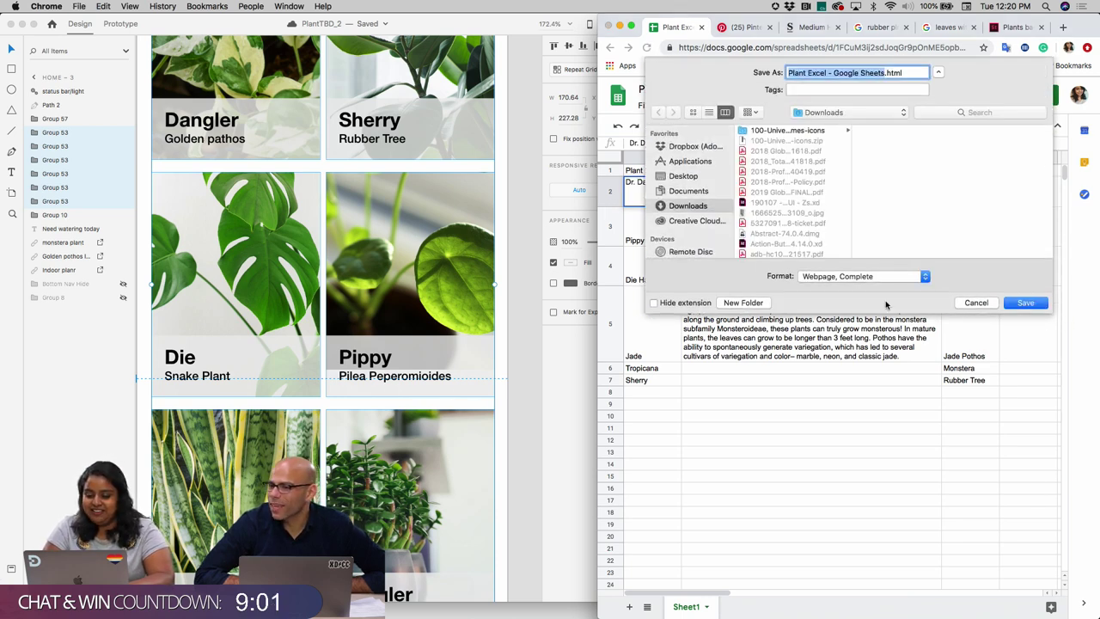
pyautogui.press('Escape')
pyautogui.press('Tab')
pyautogui.click(655, 198)
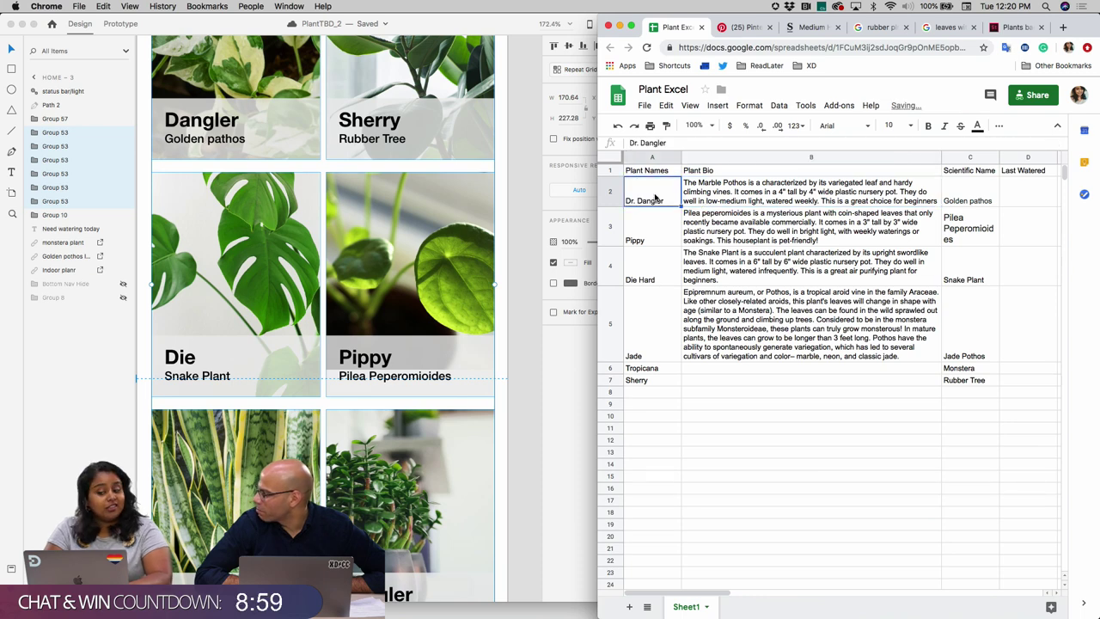
# - Switch to XD, refresh the selected cards' content with the Google Sheets plugin, and inspect the first card's name
pyautogui.press('super+Tab')
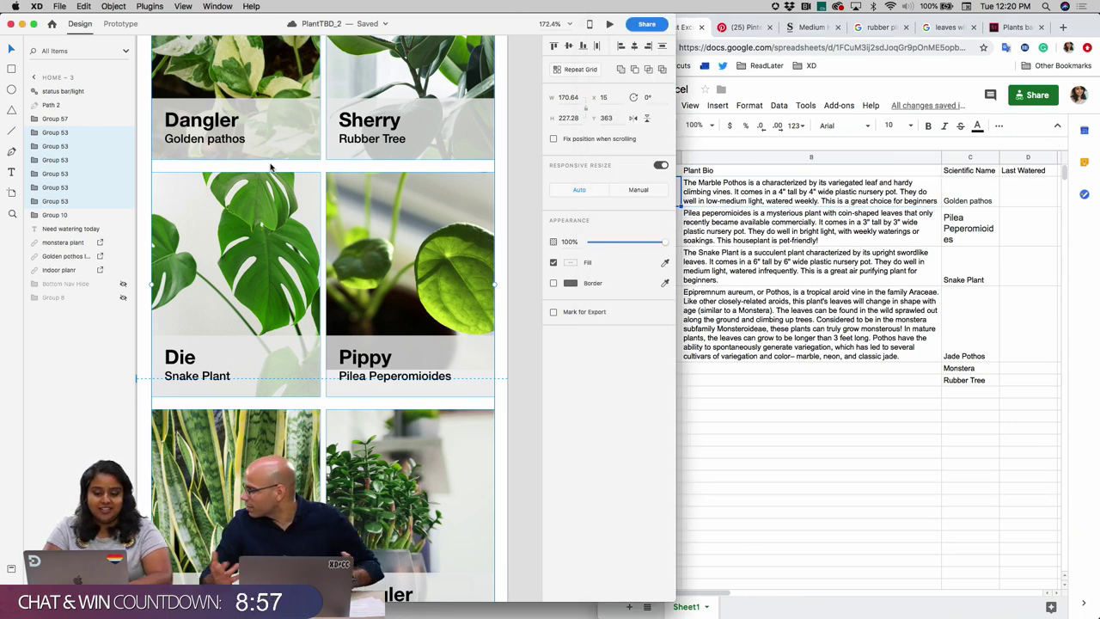
pyautogui.scroll(-3, 271, 166)
pyautogui.scroll(2, 271, 166)
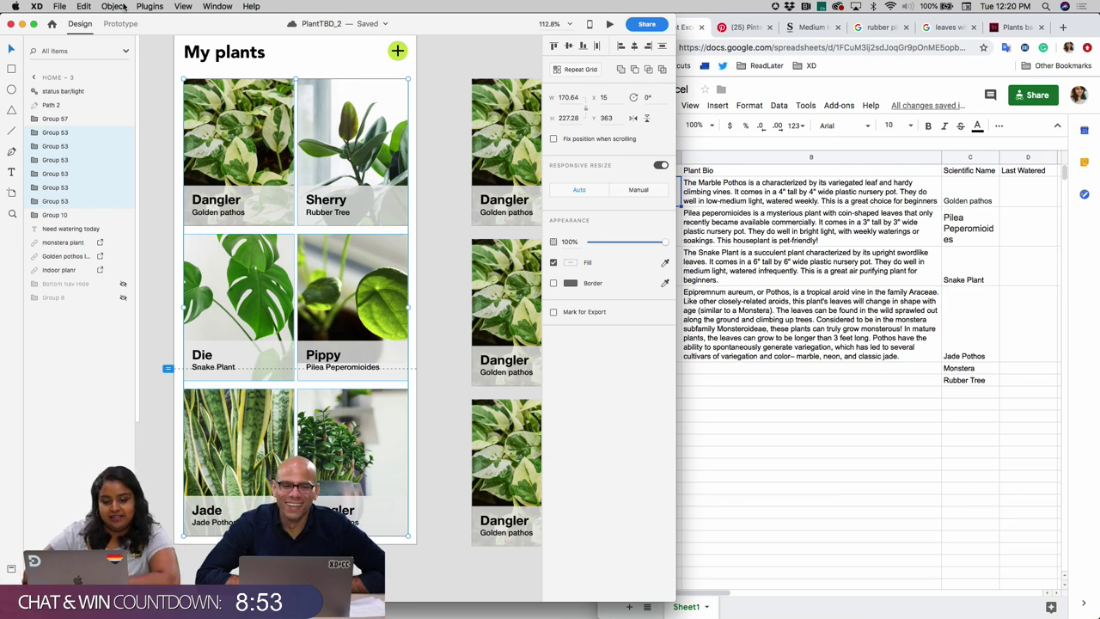
pyautogui.click(150, 6)
pyautogui.moveTo(123, 7)
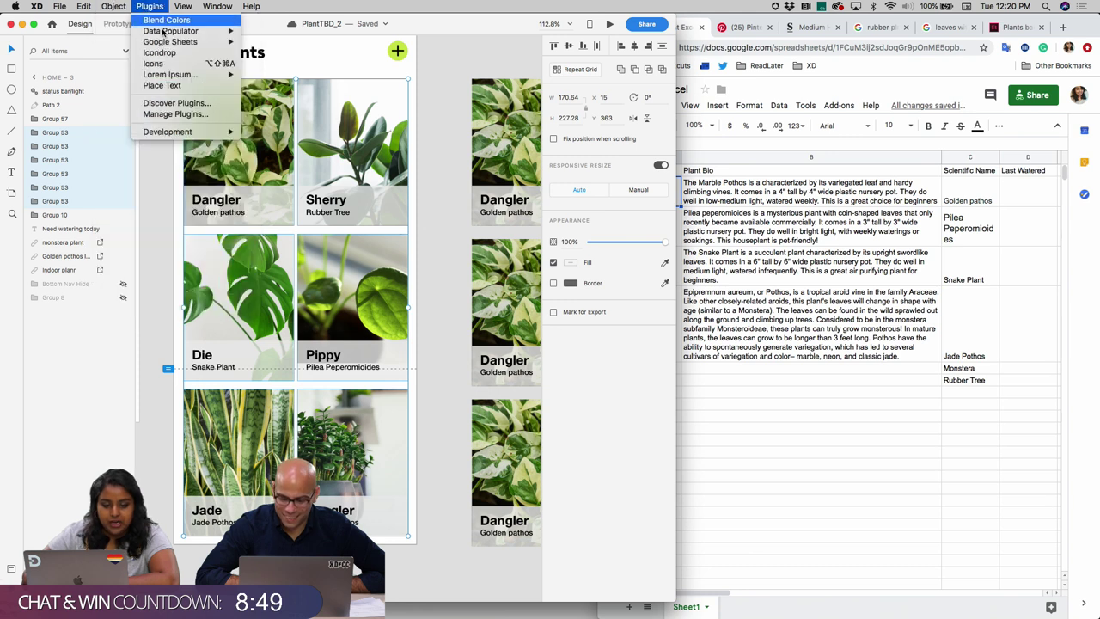
pyautogui.moveTo(176, 42)
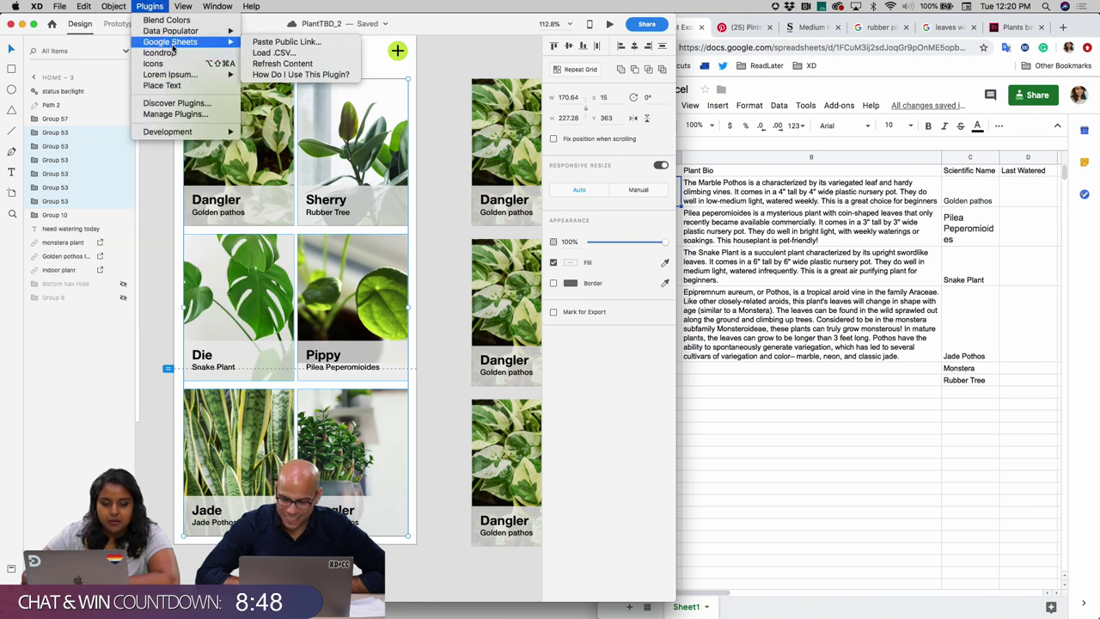
pyautogui.click(290, 66)
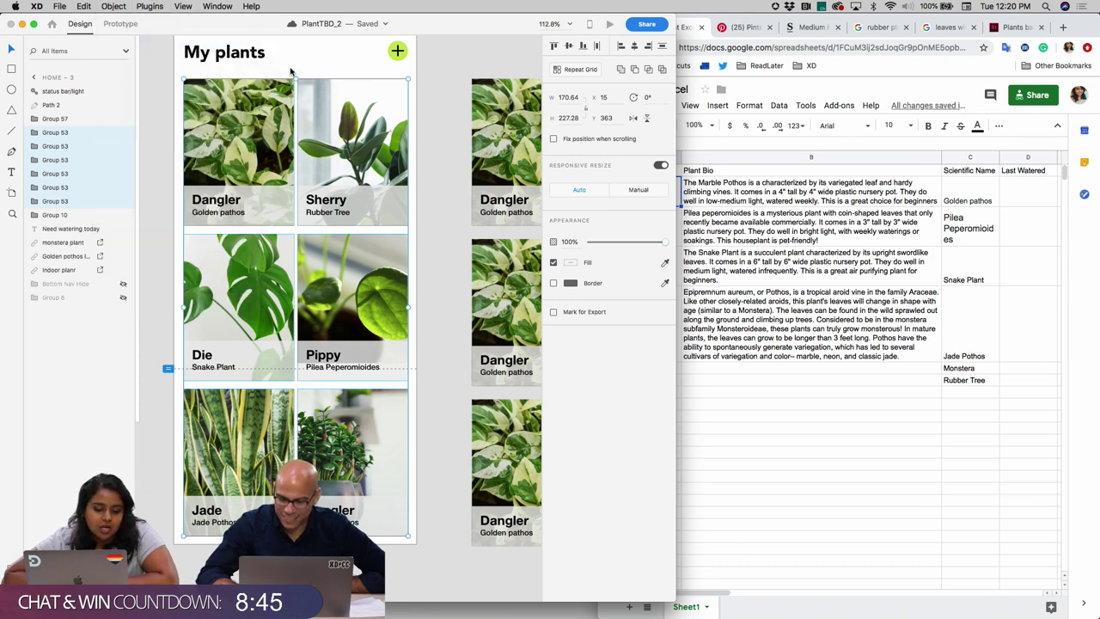
pyautogui.click(215, 206)
pyautogui.scroll(5, 215, 206)
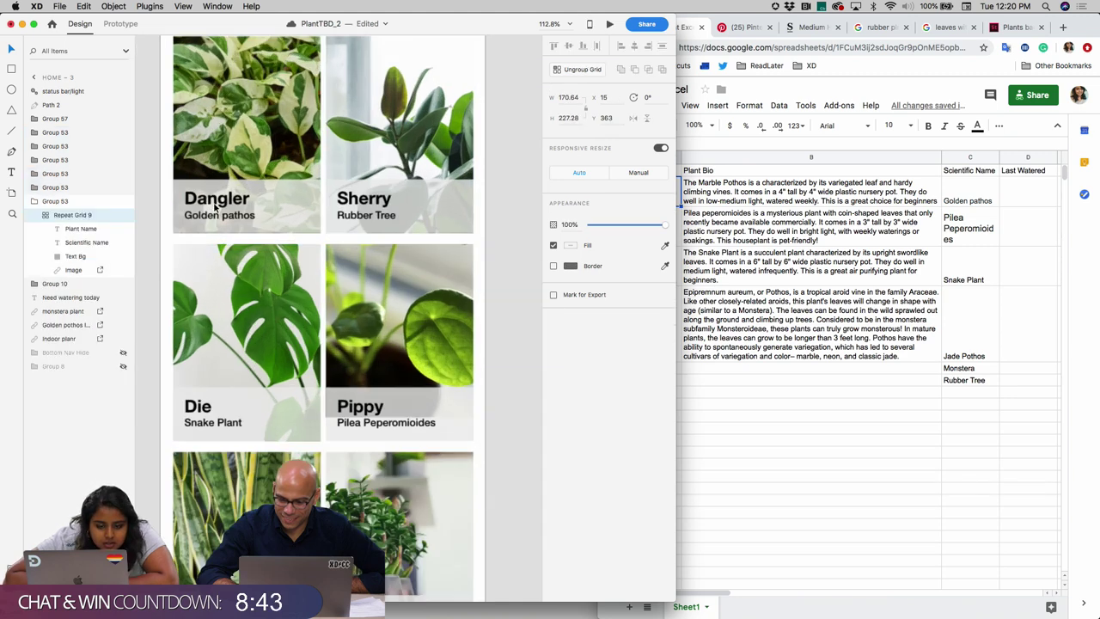
# - Switch to the Plant Excel sheet in Chrome, look through the file commands and check the first entry under Plant Names
pyautogui.click(788, 408)
pyautogui.moveTo(788, 408); pyautogui.dragTo(640, 188)
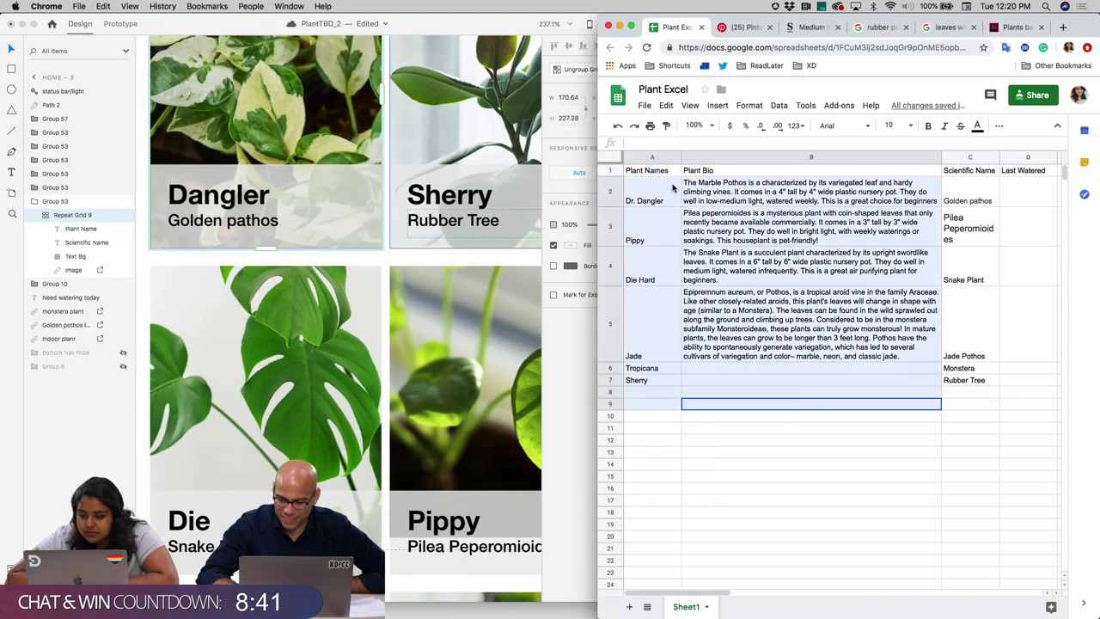
pyautogui.click(644, 105)
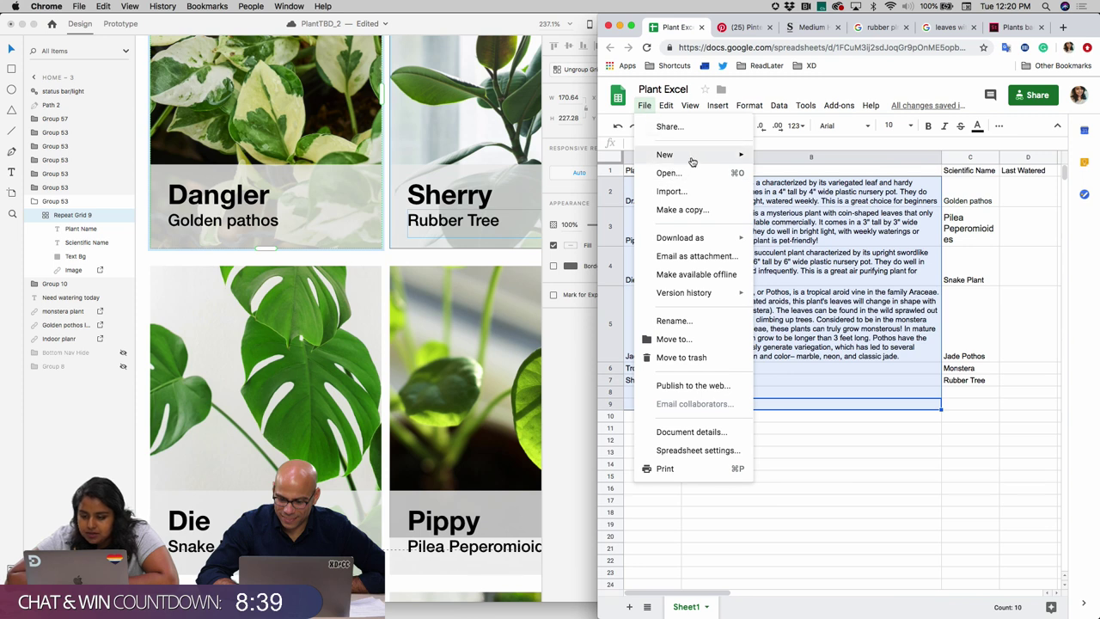
pyautogui.click(787, 444)
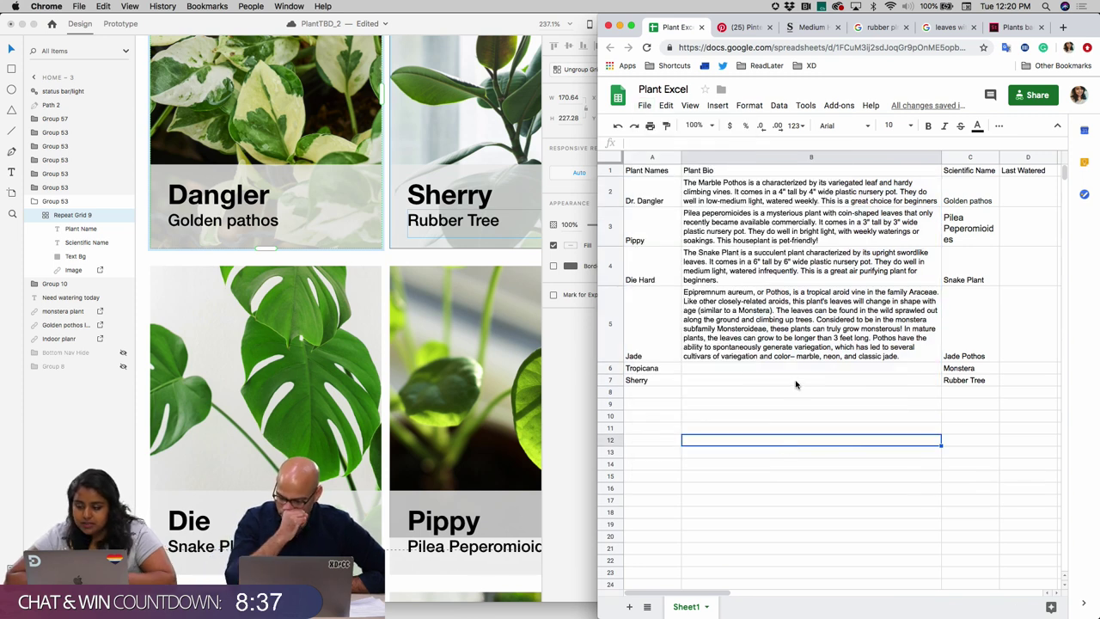
pyautogui.click(644, 104)
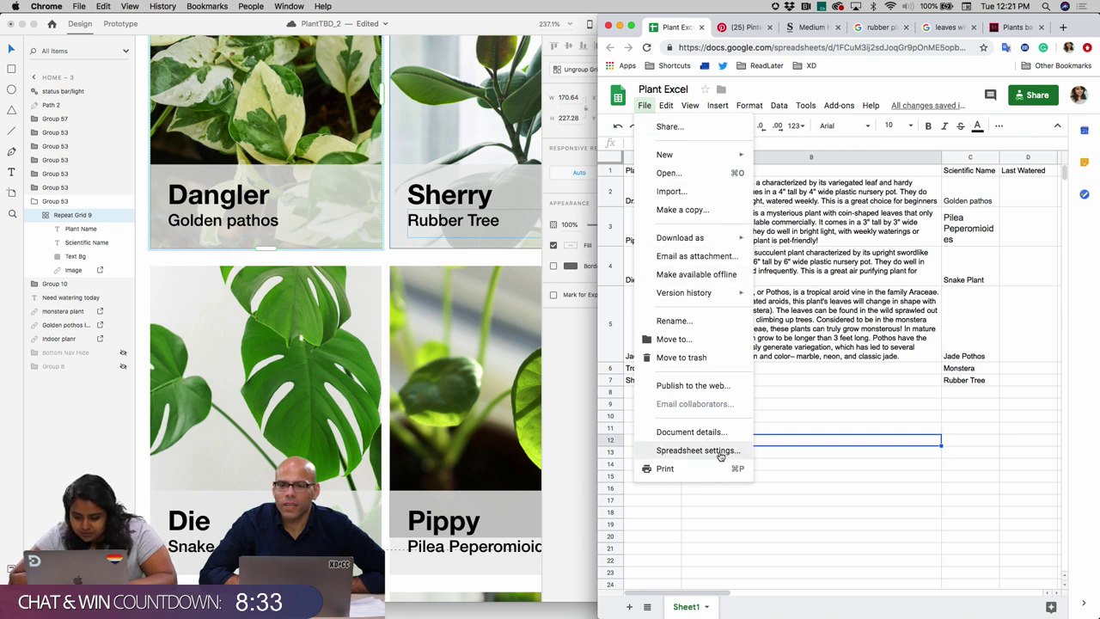
pyautogui.click(812, 384)
pyautogui.click(660, 217)
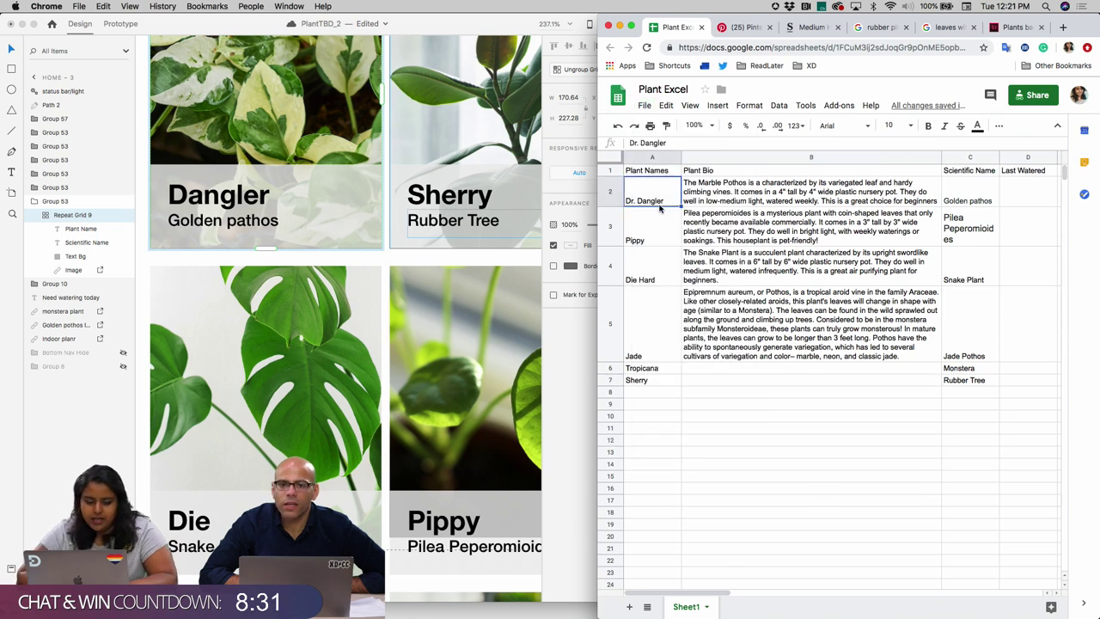
# - Switch to XD, select all six My plants cards and refresh their content with the Google Sheets plugin
pyautogui.click(290, 203)
pyautogui.scroll(-5, 290, 204)
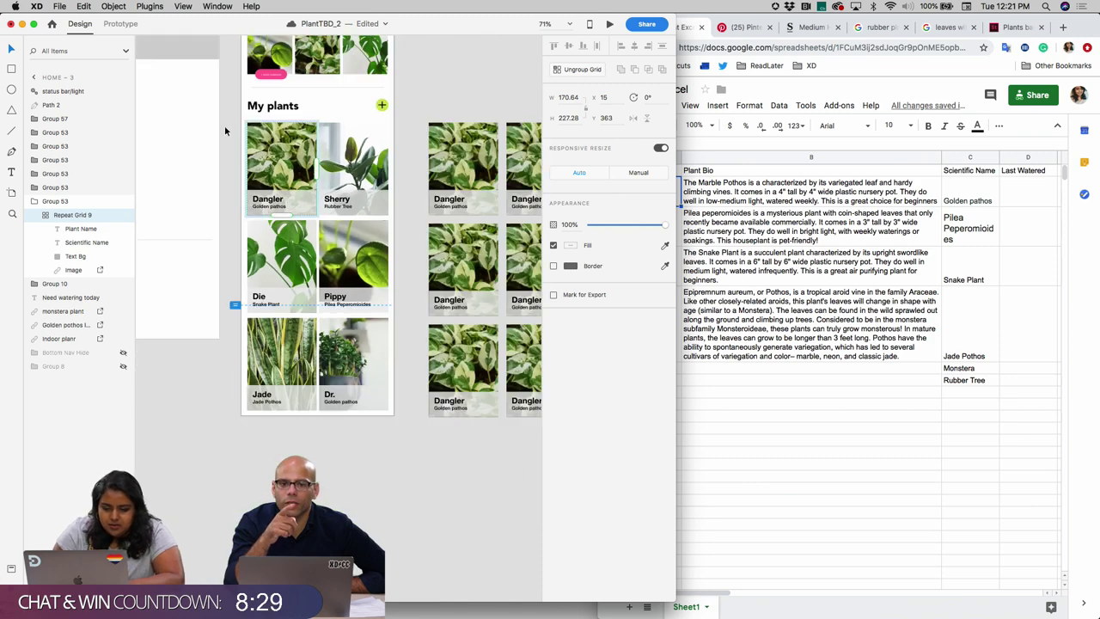
pyautogui.moveTo(230, 136); pyautogui.dragTo(400, 399)
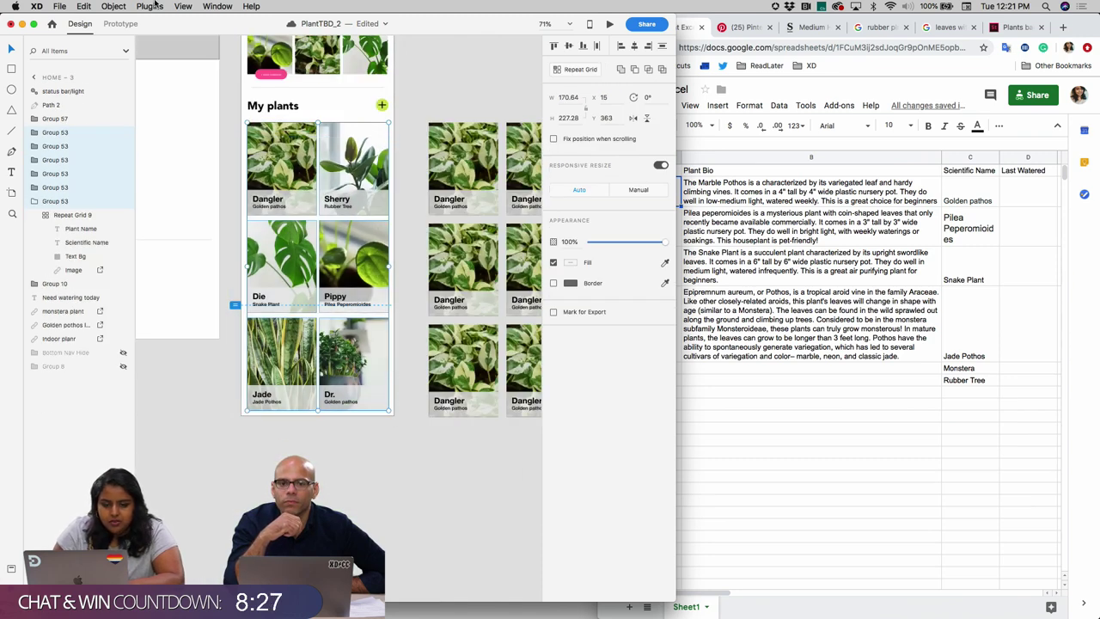
pyautogui.click(150, 6)
pyautogui.moveTo(171, 42)
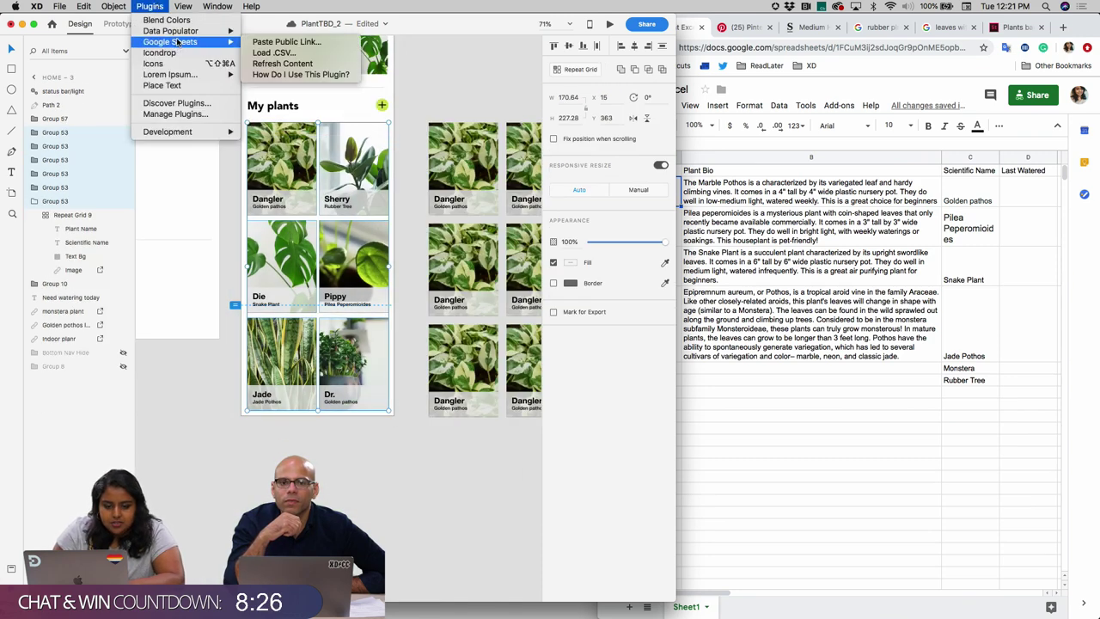
pyautogui.click(286, 65)
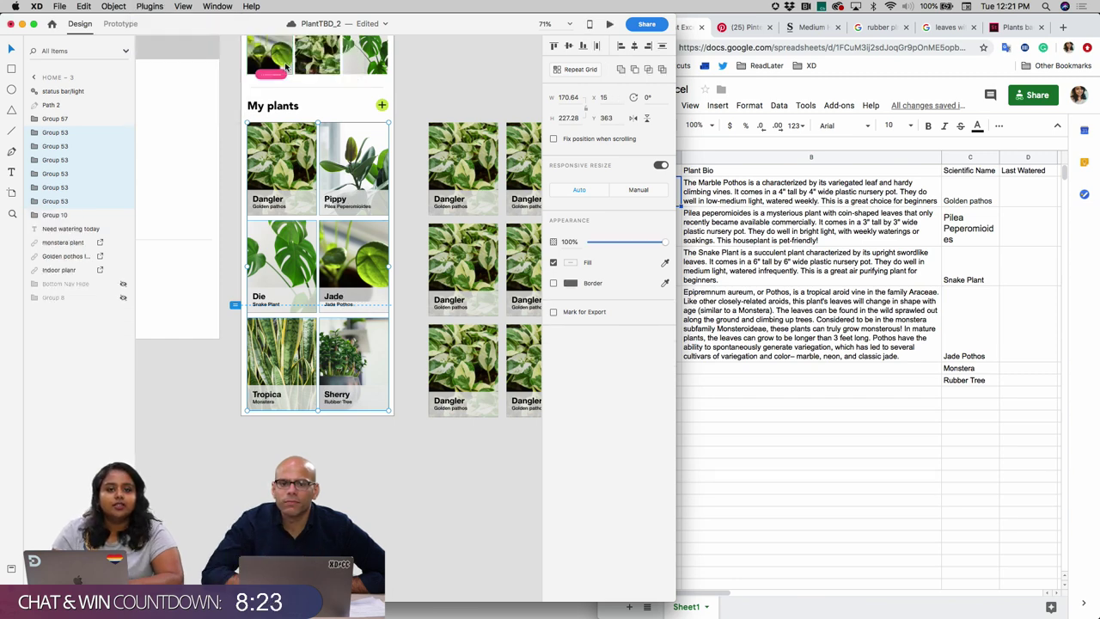
# - Inspect the refreshed cards up close and check the full text of the first card's Plant Name
pyautogui.scroll(3, 271, 282)
pyautogui.scroll(2, 270, 282)
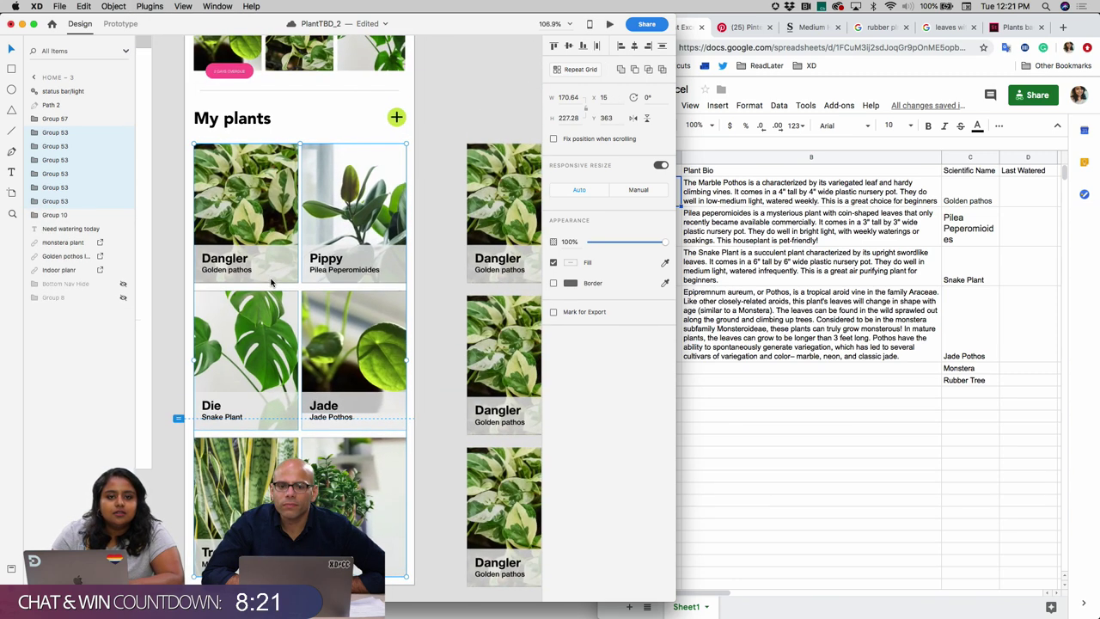
pyautogui.click(230, 256)
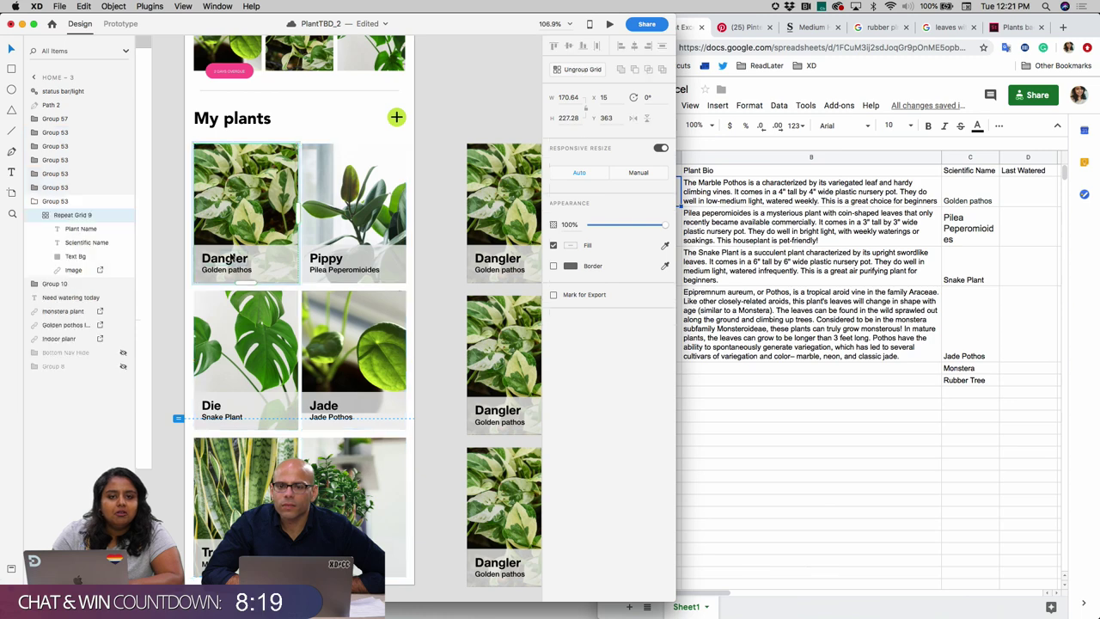
pyautogui.doubleClick(225, 261)
pyautogui.scroll(5, 225, 261)
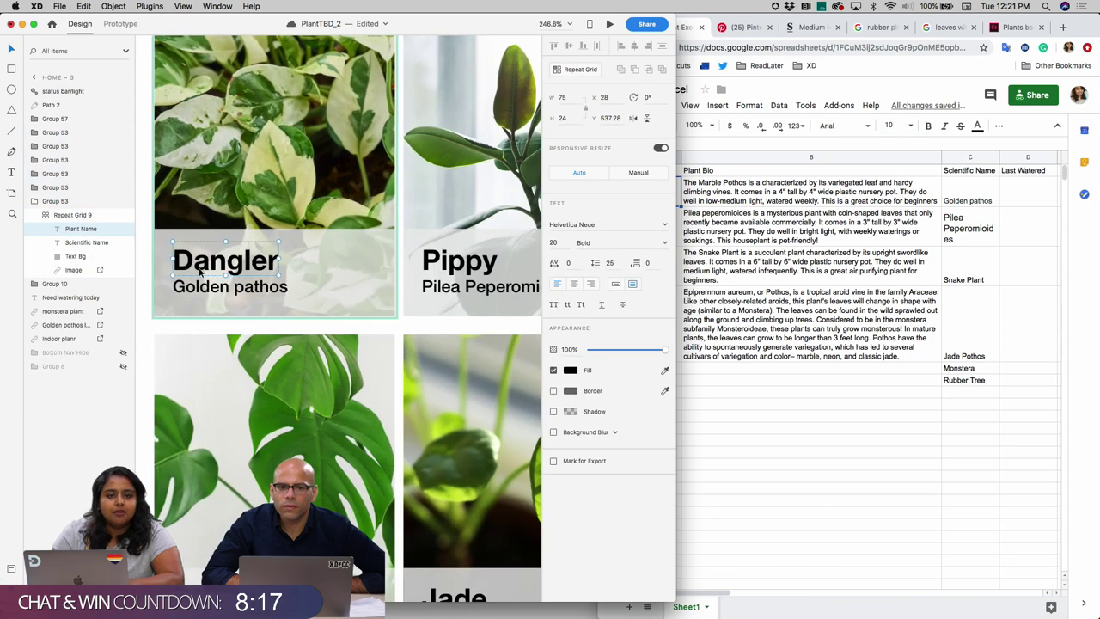
pyautogui.doubleClick(199, 269)
pyautogui.click(195, 260)
pyautogui.press('Escape')
# - Compare the first Plant Names entry in the Chrome sheet with the first card's name in XD
pyautogui.click(989, 407)
pyautogui.click(662, 239)
pyautogui.doubleClick(661, 239)
pyautogui.press('super+Tab')
pyautogui.scroll(-5, 317, 253)
pyautogui.press('Return')
pyautogui.press('super+Tab')
pyautogui.click(648, 200)
pyautogui.doubleClick(648, 200)
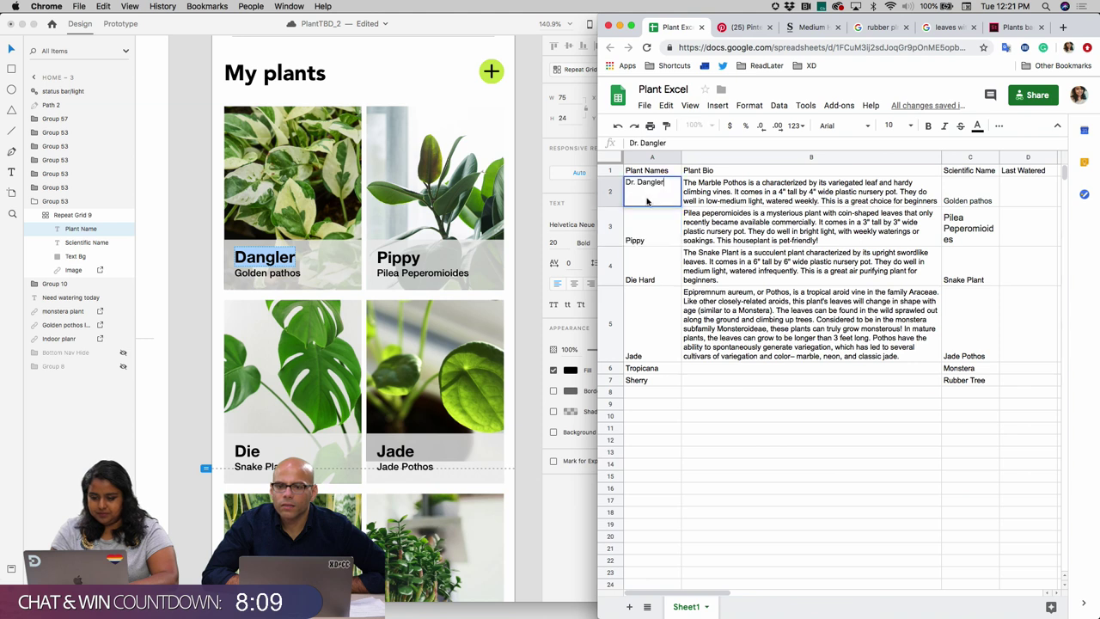
# - Widen the Chrome window to show more sheet columns and select the first plant name cell, A2
pyautogui.click(713, 221)
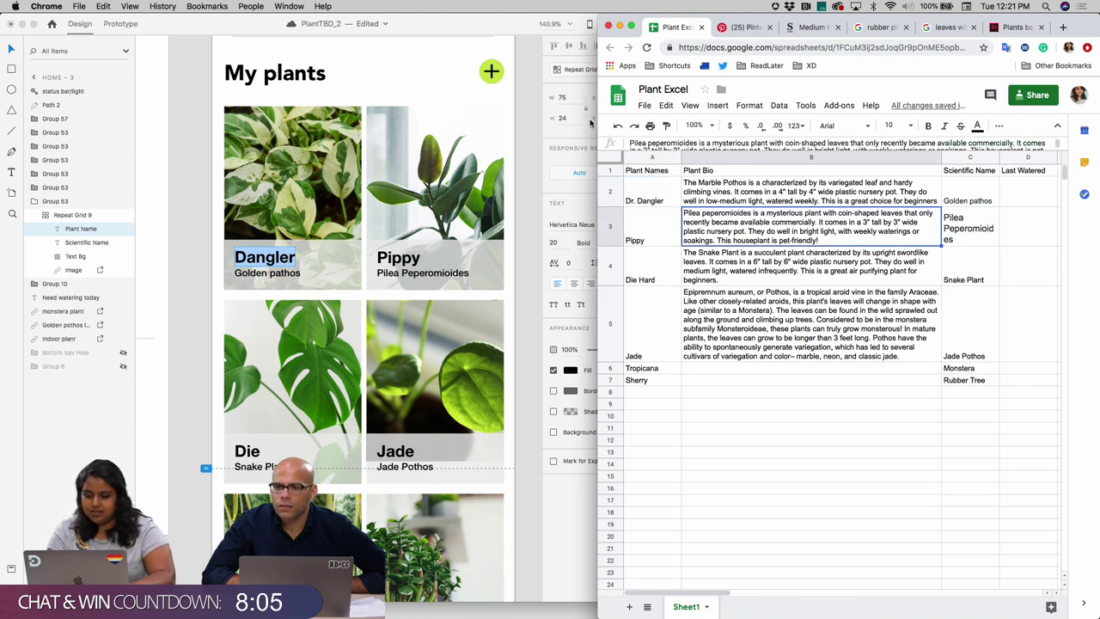
pyautogui.moveTo(595, 119); pyautogui.dragTo(292, 130)
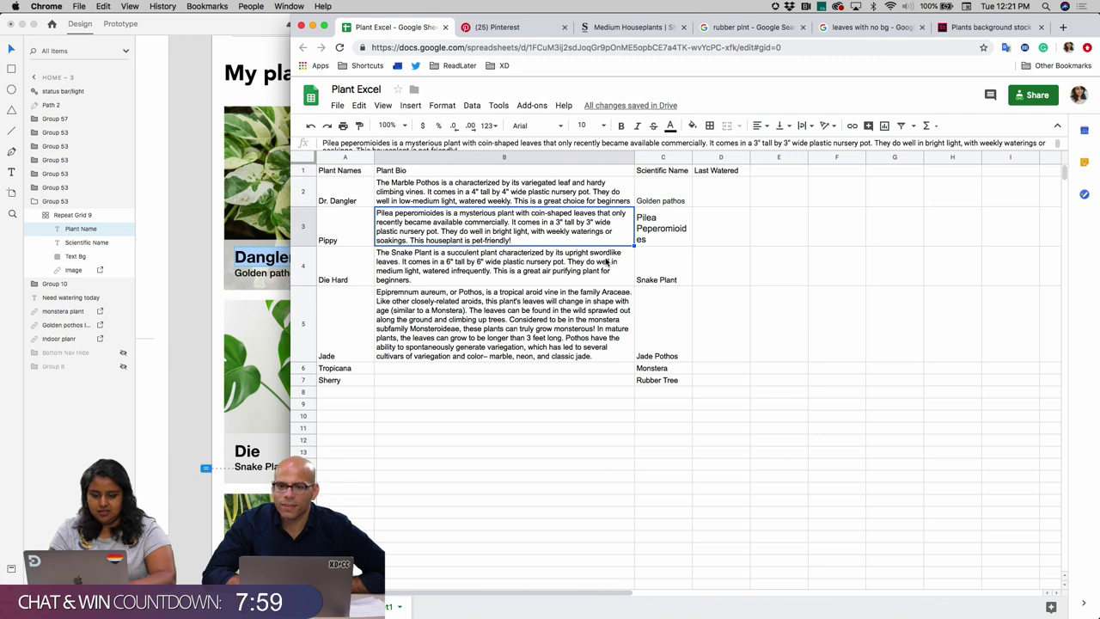
pyautogui.click(357, 199)
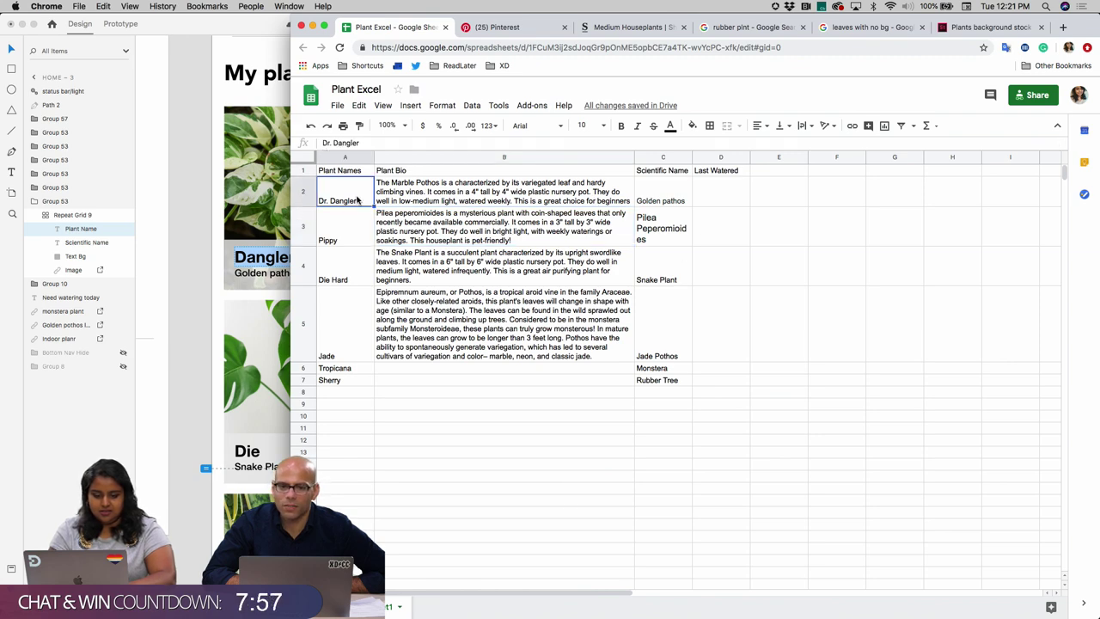
# - Switch to XD and reapply the sheet's public link to all six My plants cards, mapping Scientific Name to Scientific Name and Plant Name to Plant Names
pyautogui.press('super+Tab')
pyautogui.scroll(-3, 329, 414)
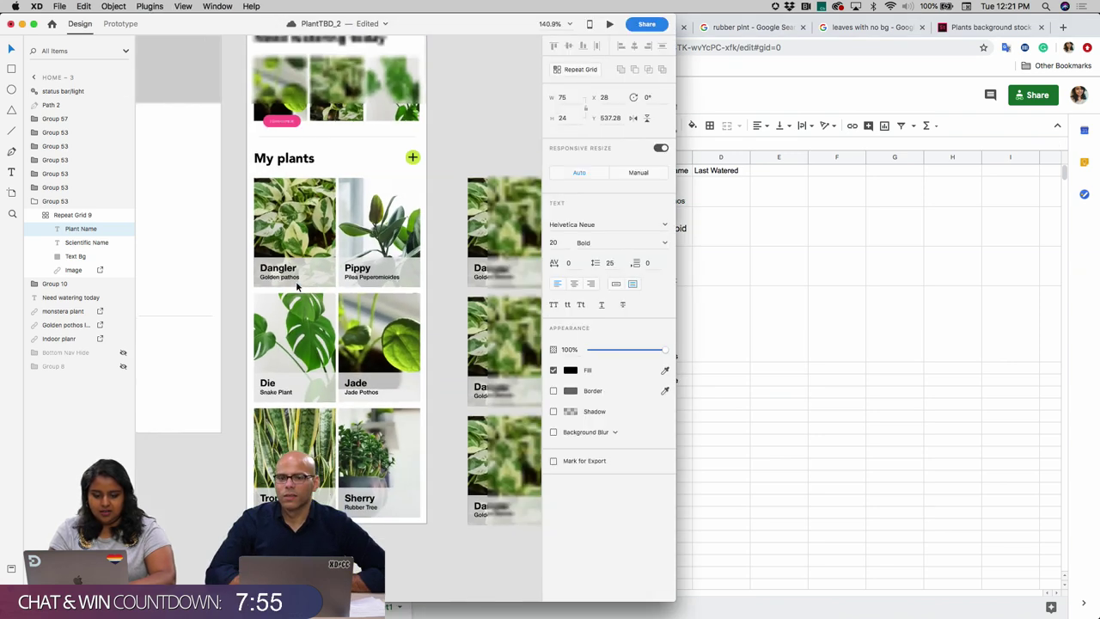
pyautogui.click(292, 225)
pyautogui.doubleClick(292, 225)
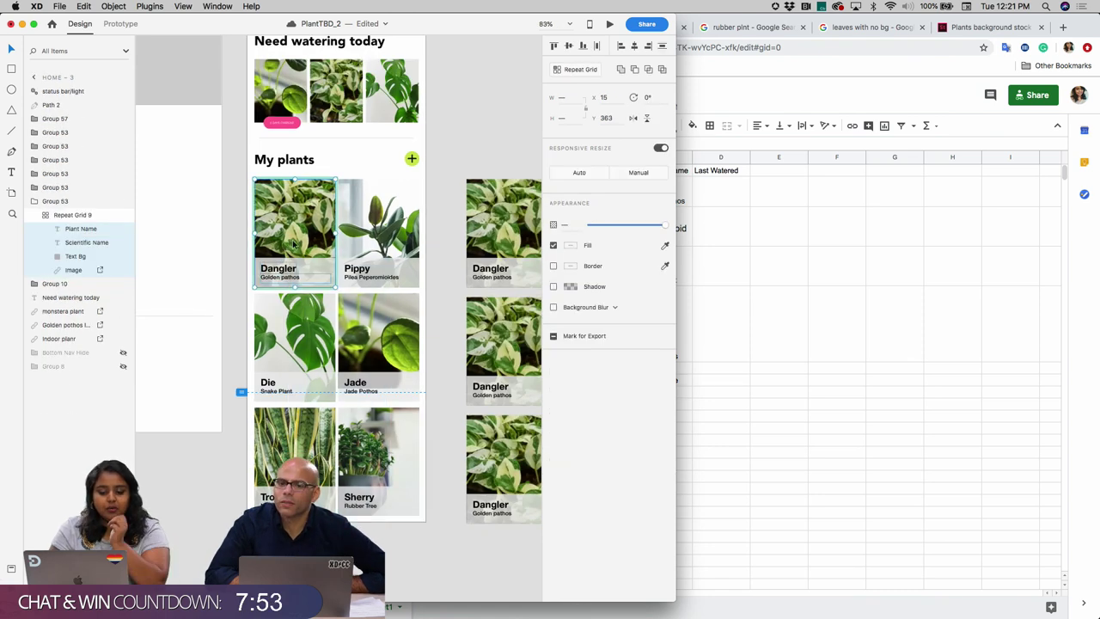
pyautogui.click(244, 219)
pyautogui.click(413, 452)
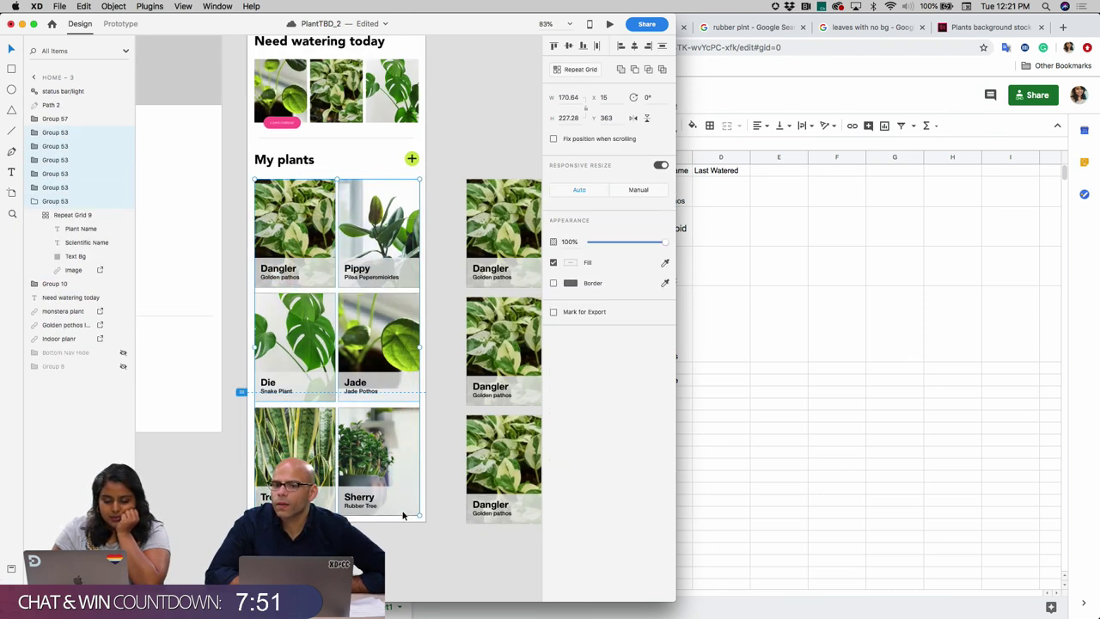
pyautogui.click(150, 6)
pyautogui.moveTo(172, 42)
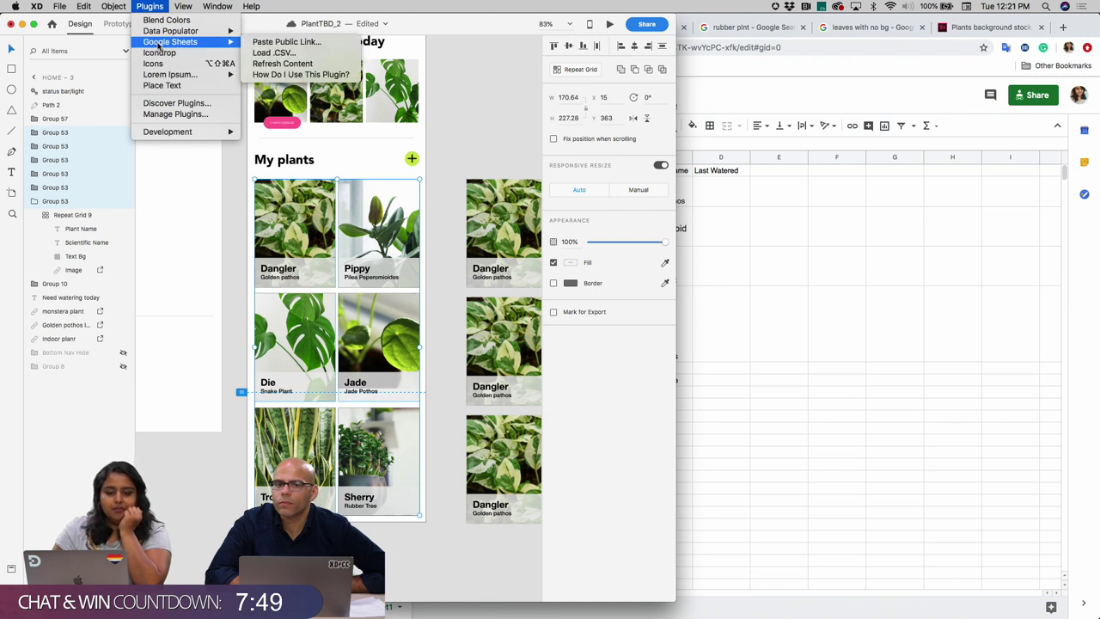
pyautogui.click(292, 46)
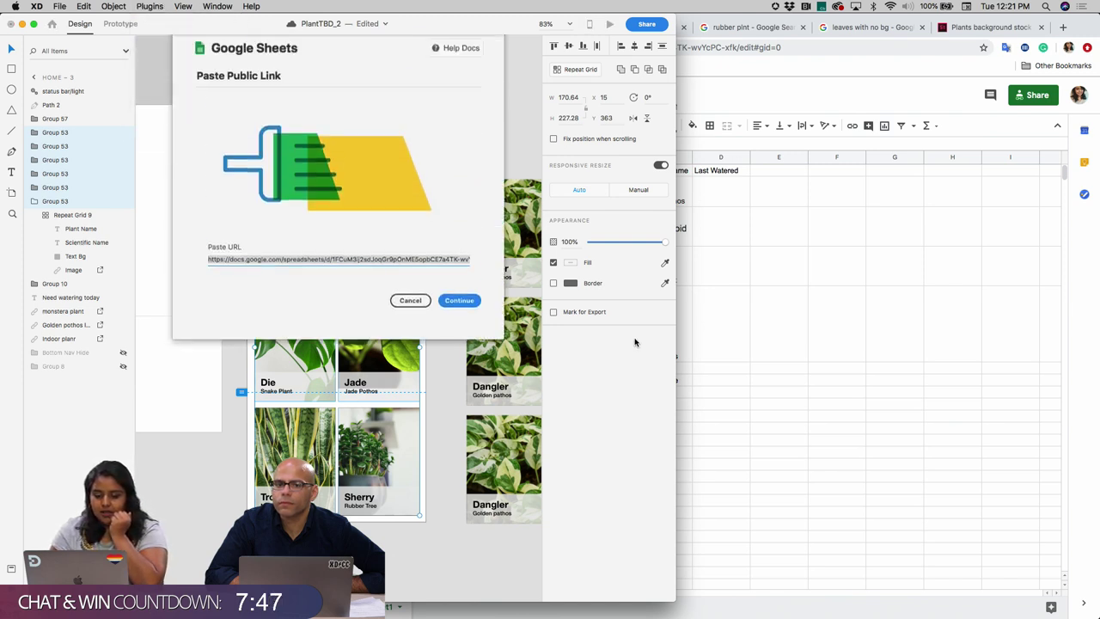
pyautogui.click(468, 317)
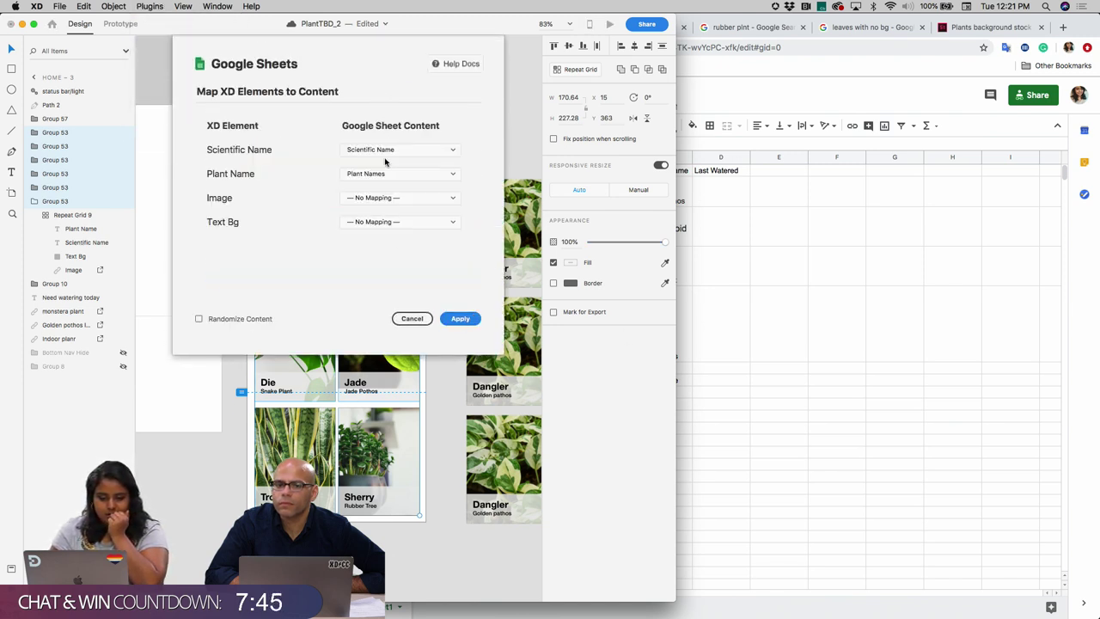
pyautogui.click(460, 318)
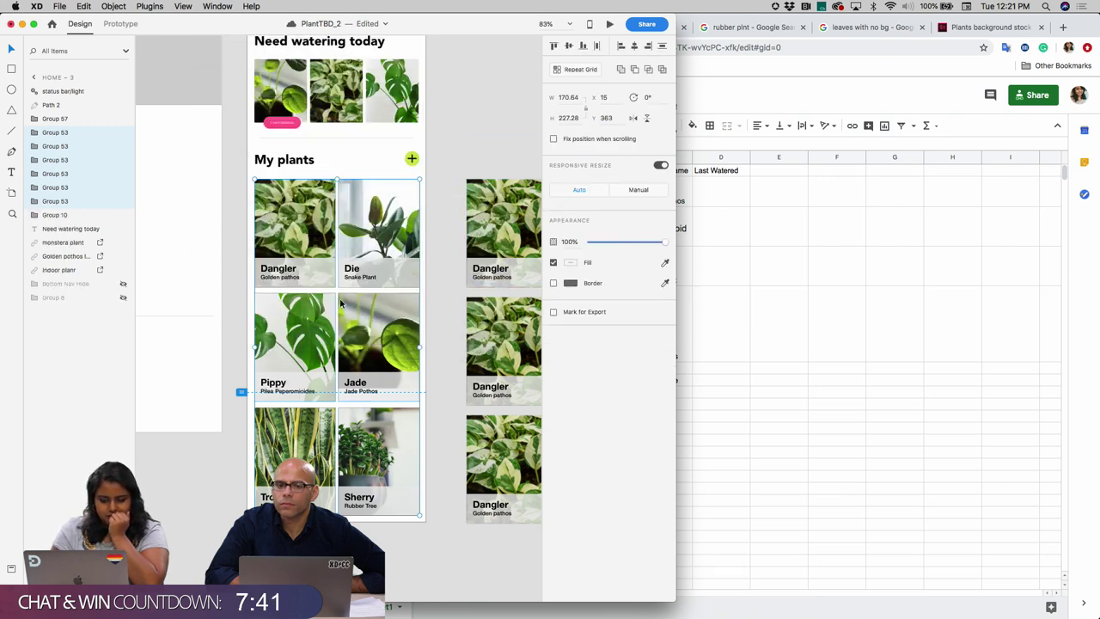
# - Inspect the first card's Plant Name text up close after the mapping
pyautogui.click(269, 268)
pyautogui.scroll(5, 269, 268)
pyautogui.click(269, 269)
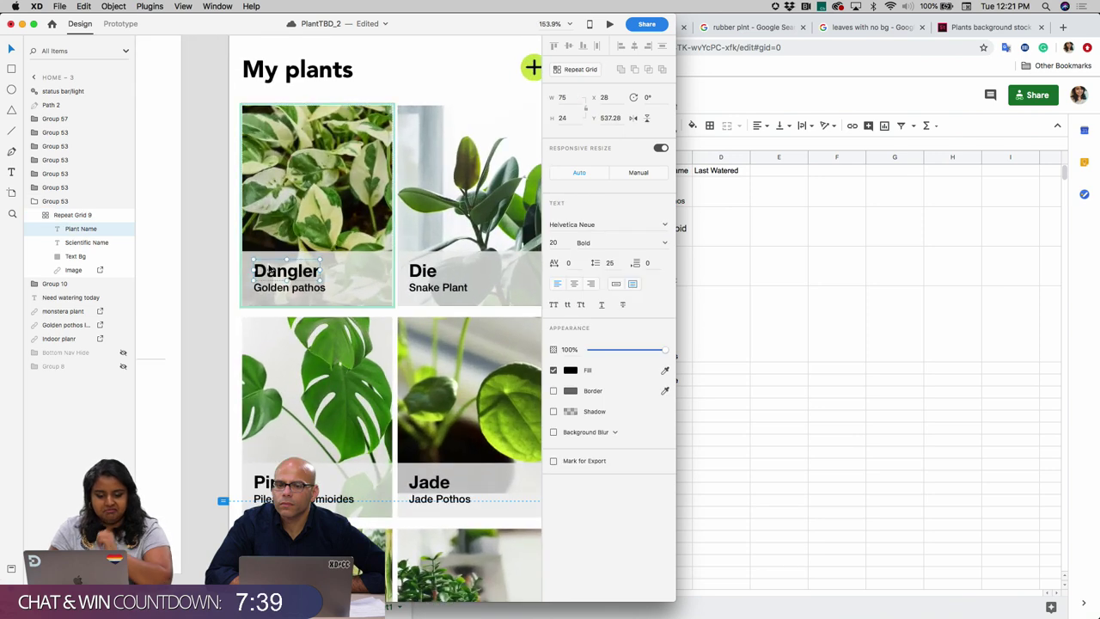
pyautogui.press('Escape')
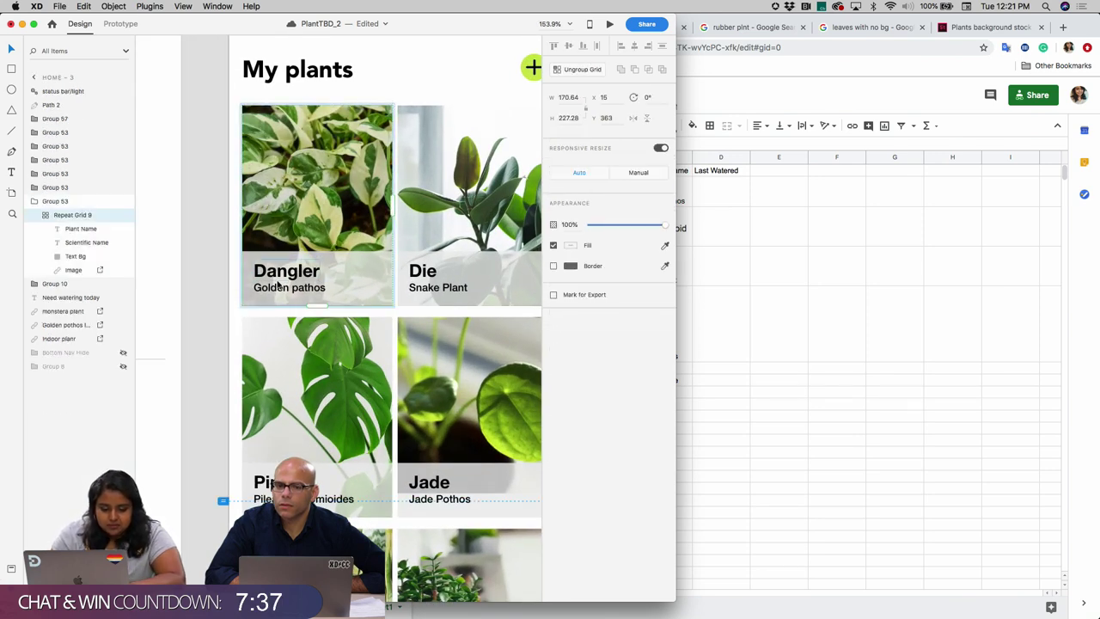
pyautogui.click(278, 284)
# - Switch to the Plant Excel sheet in Chrome and change the first Plant Names entry to "Dr Dangler"
pyautogui.click(847, 312)
pyautogui.click(356, 226)
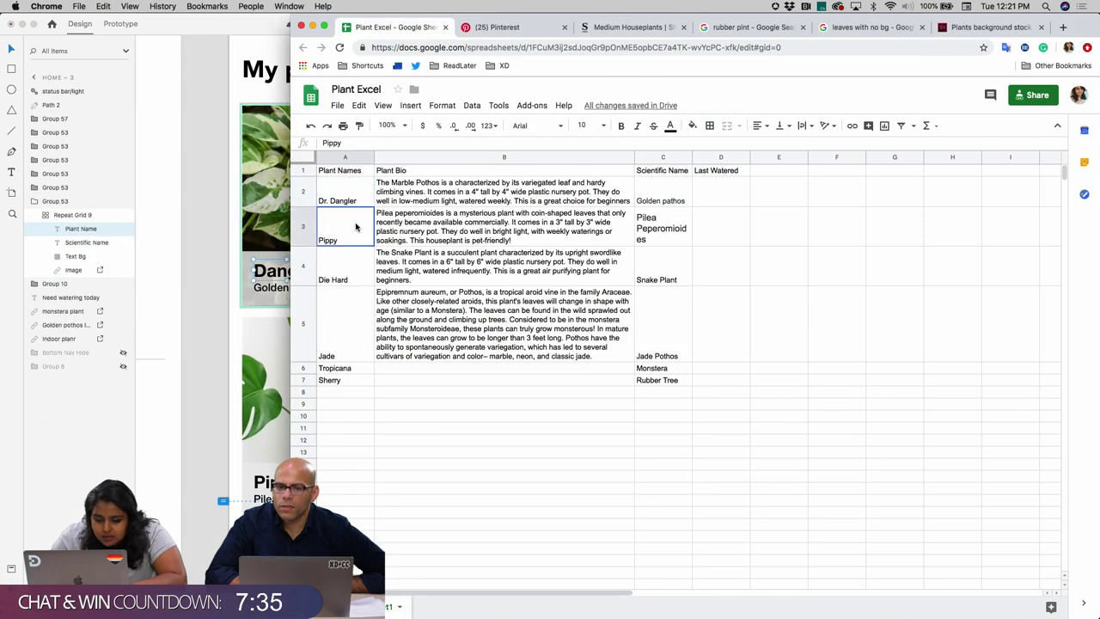
pyautogui.click(660, 230)
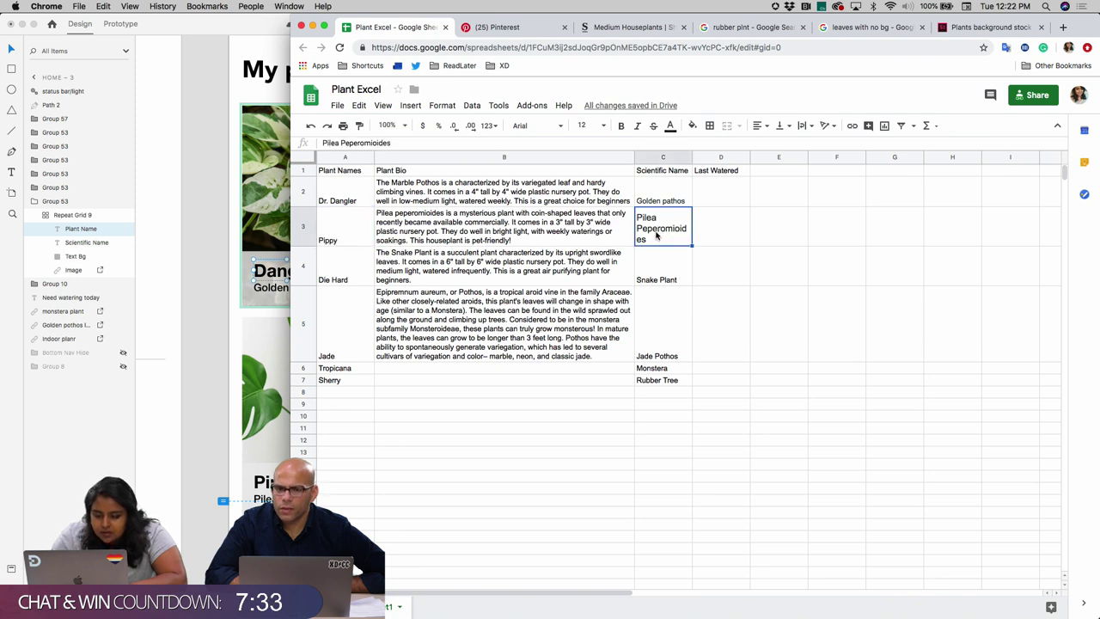
pyautogui.doubleClick(351, 194)
pyautogui.moveTo(359, 182); pyautogui.dragTo(291, 183)
pyautogui.press('BackSpace')
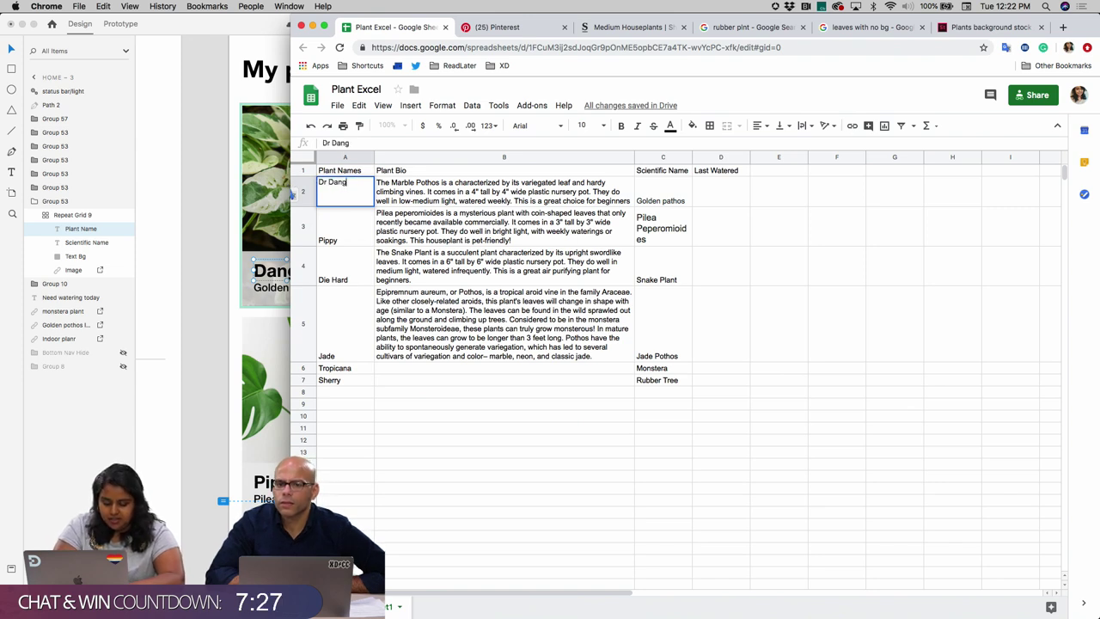
pyautogui.write('Dr Dangler')
pyautogui.click(343, 213)
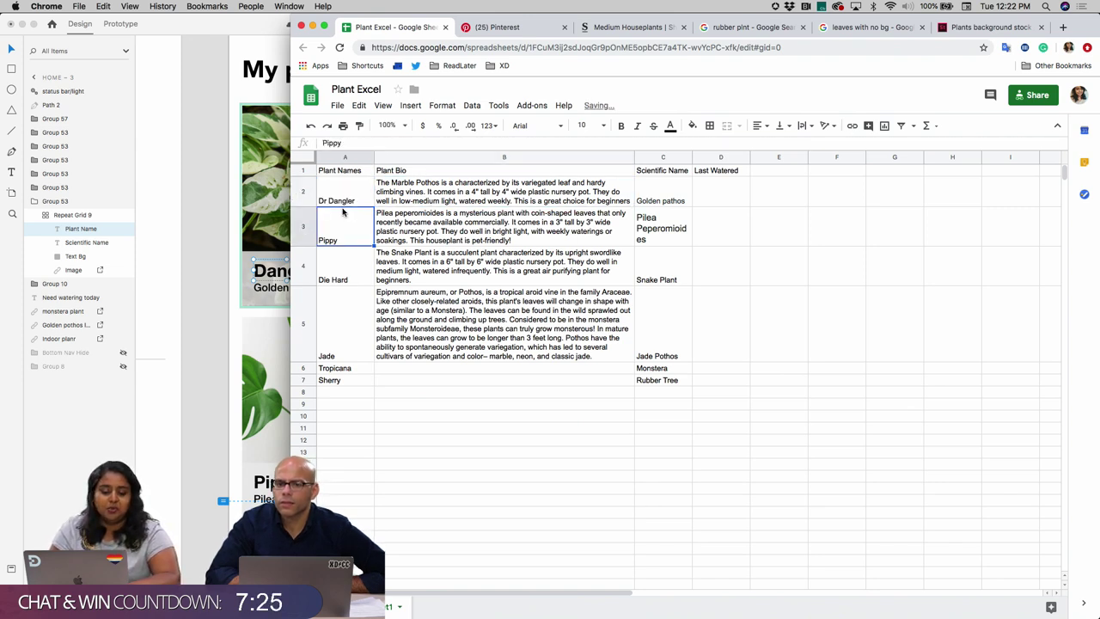
pyautogui.click(351, 187)
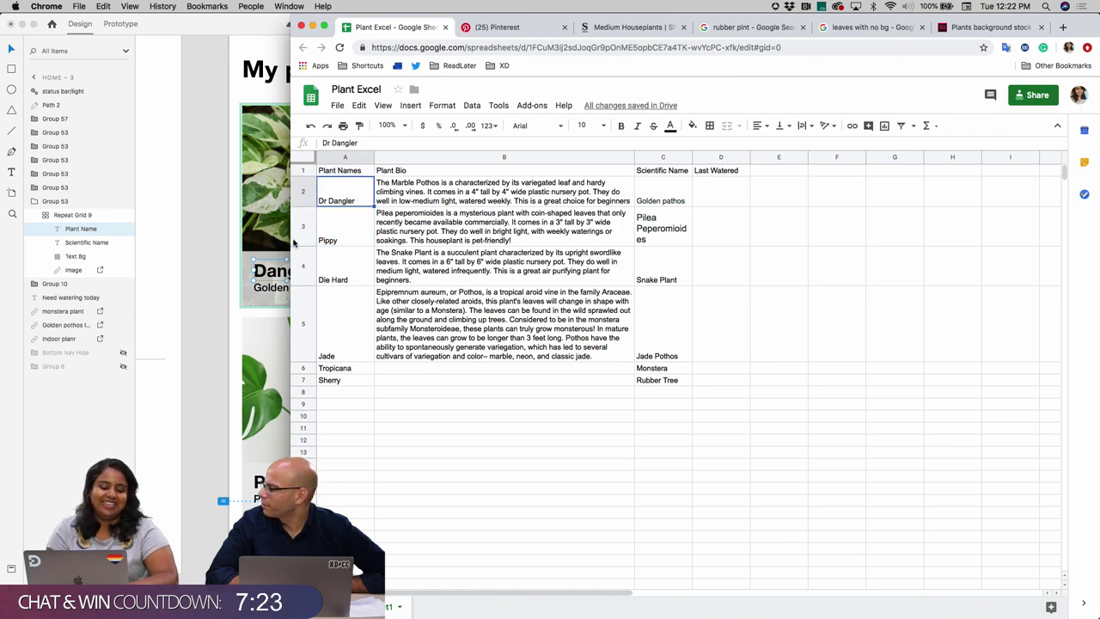
# - Switch to XD, select the elements inside the first My plants card and refresh their content with the Google Sheets plugin
pyautogui.click(228, 256)
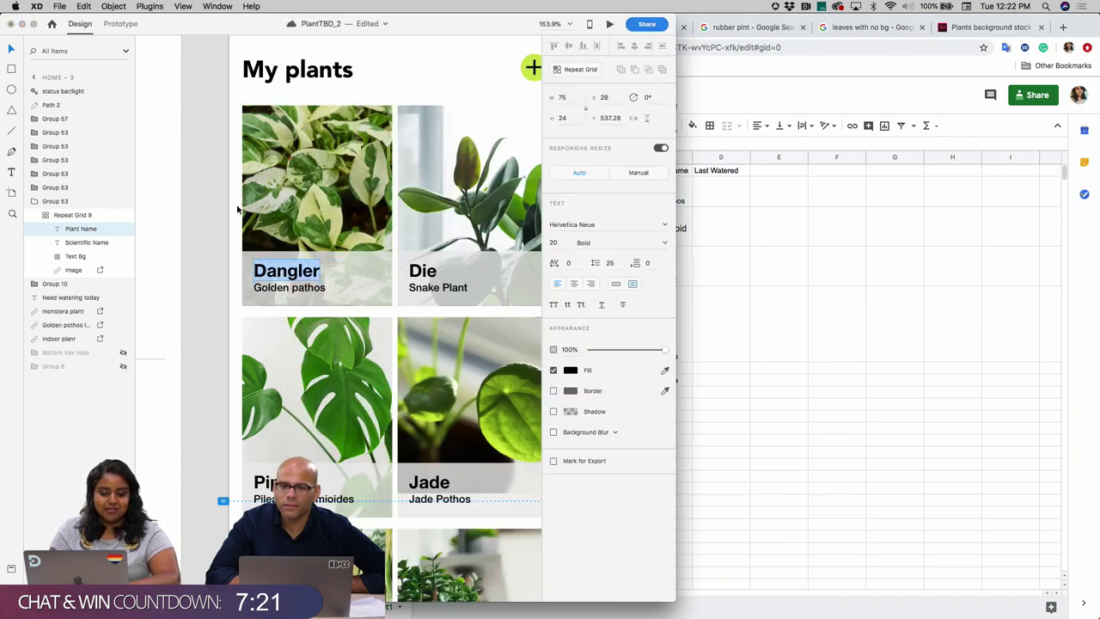
pyautogui.scroll(-3, 237, 209)
pyautogui.doubleClick(249, 206)
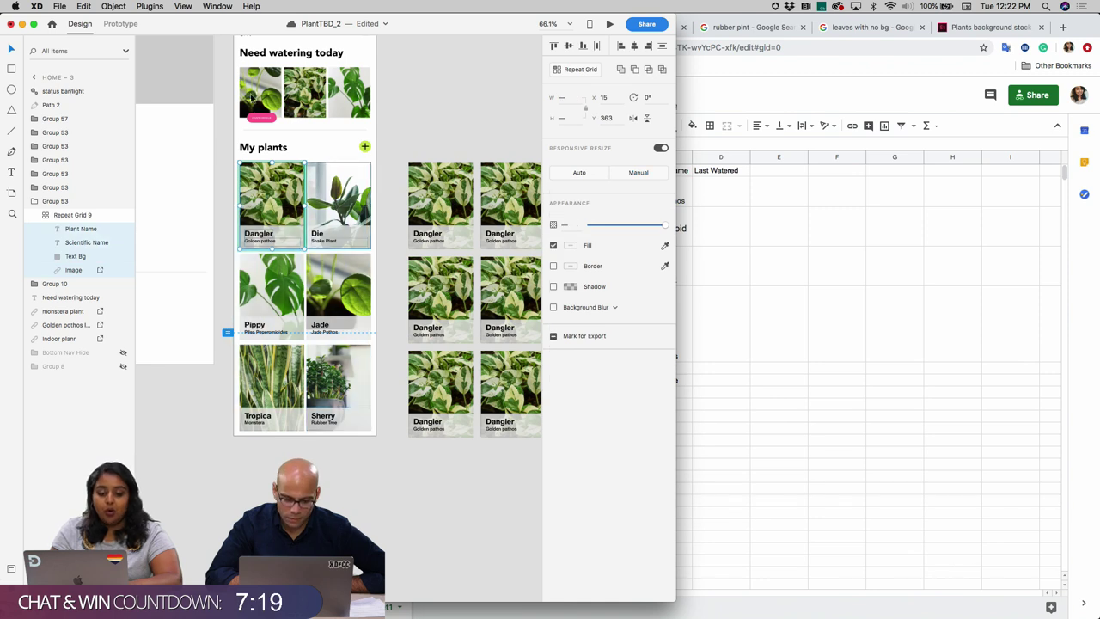
pyautogui.click(112, 7)
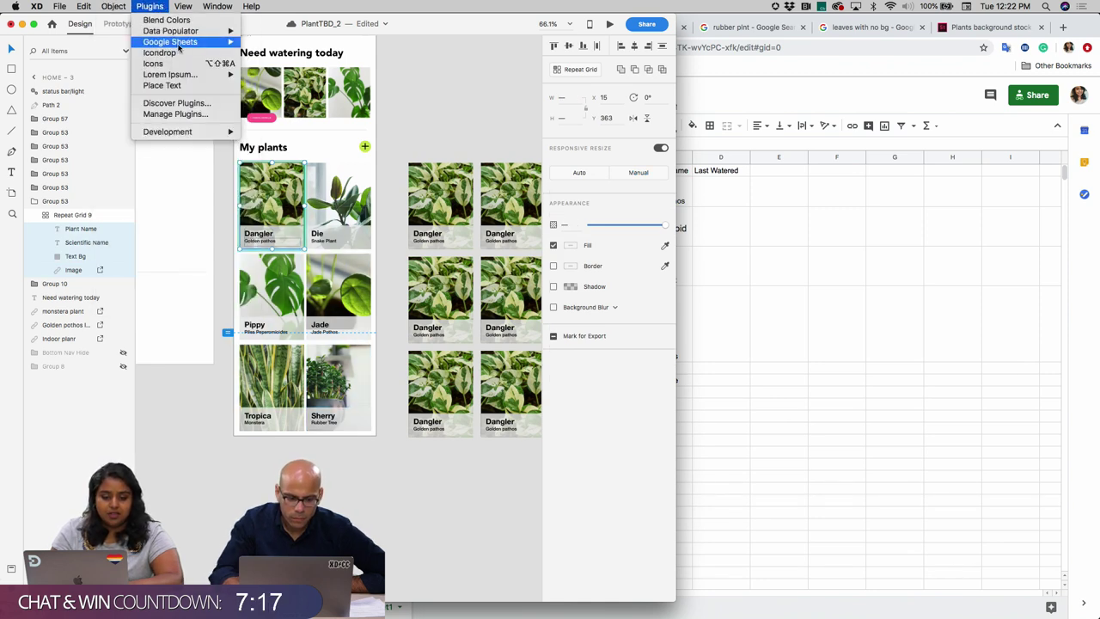
pyautogui.moveTo(179, 47)
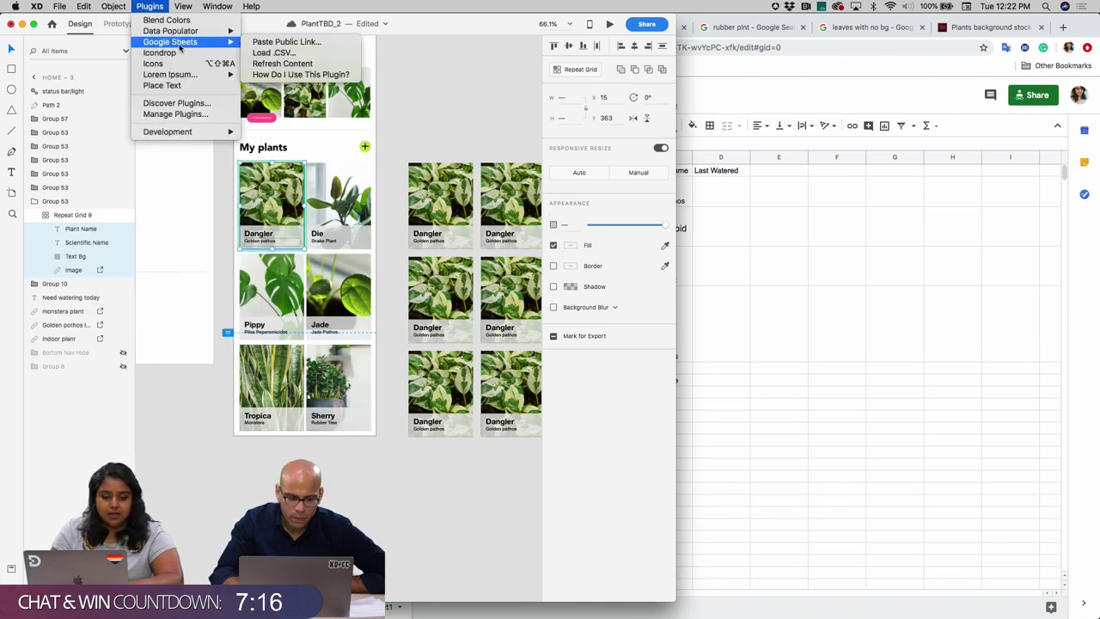
pyautogui.click(286, 65)
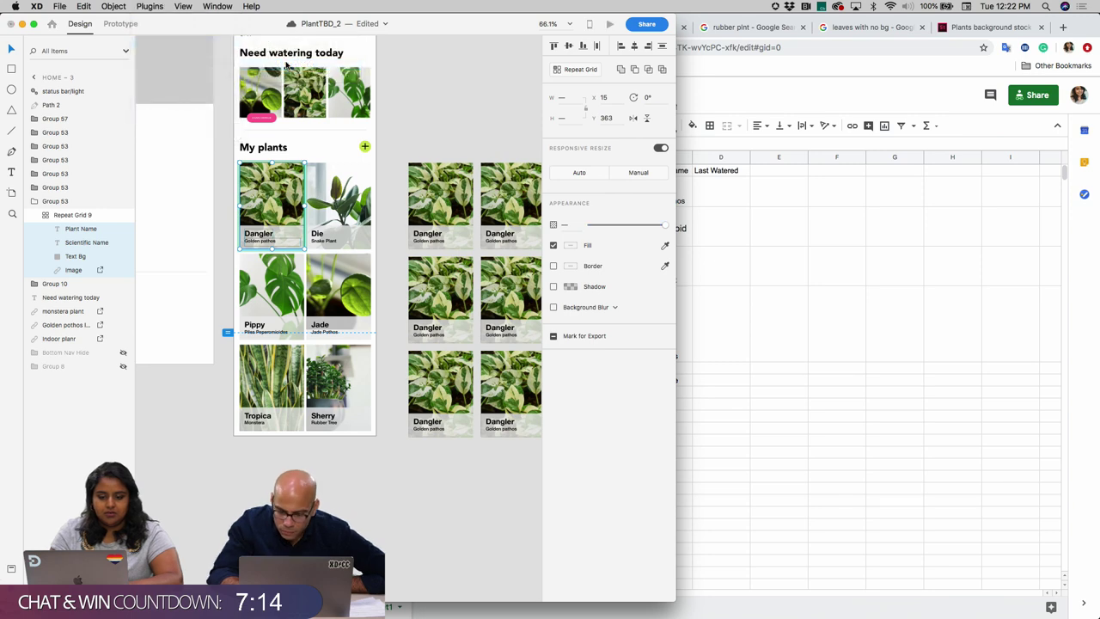
# - Widen the Plant Name text box on the first My plants card so that "Dr Dangler" fits on one line
pyautogui.scroll(5, 253, 233)
pyautogui.doubleClick(301, 237)
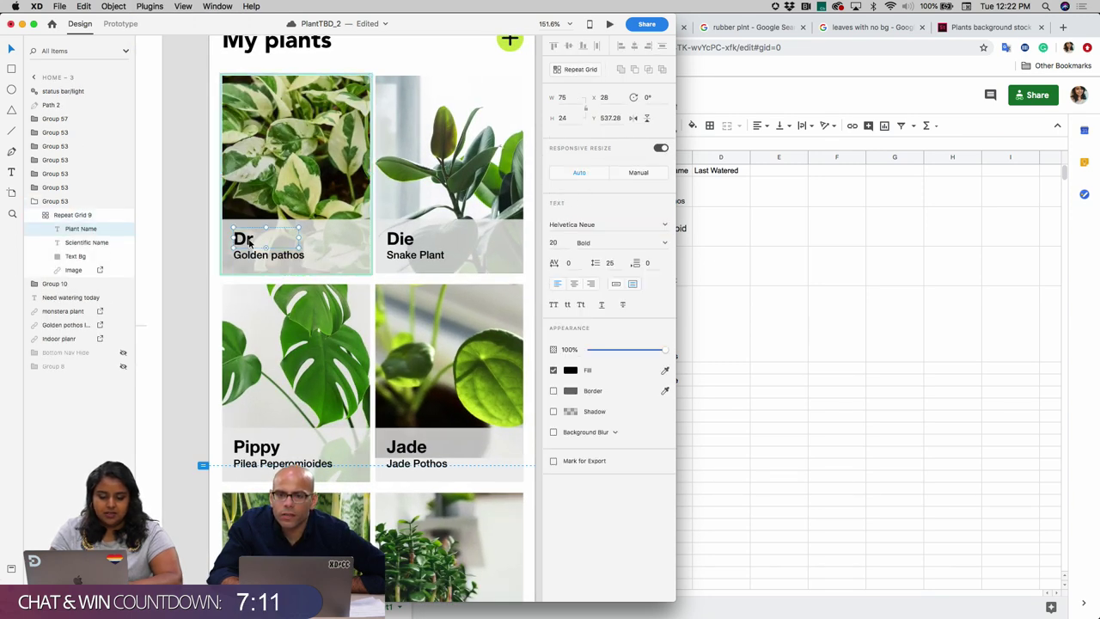
pyautogui.click(376, 294)
pyautogui.scroll(-5, 376, 295)
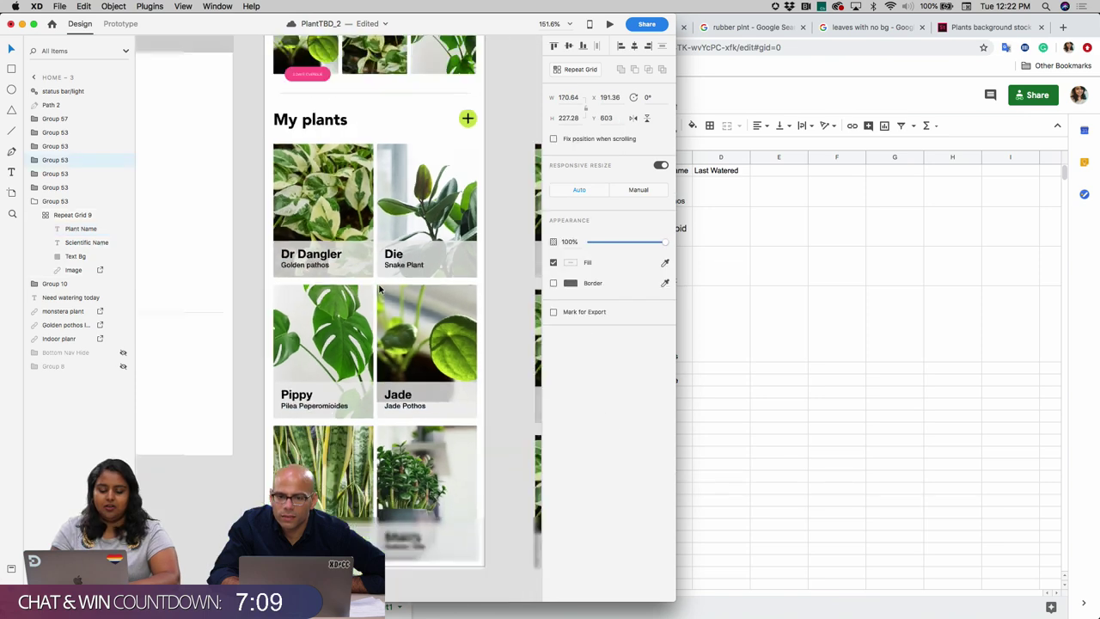
pyautogui.scroll(-2, 381, 290)
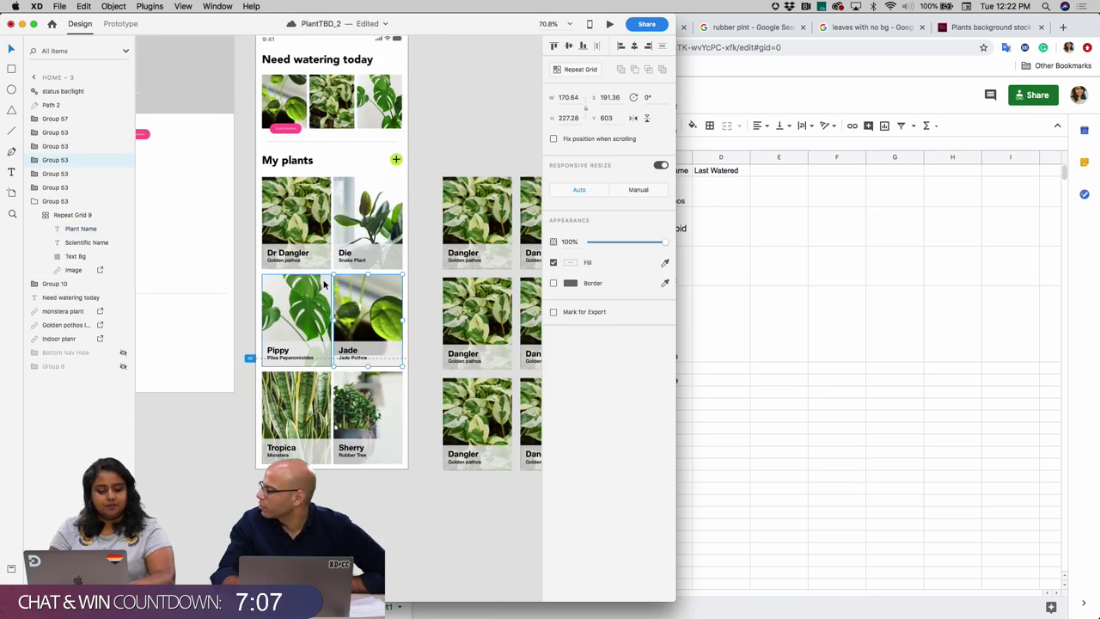
pyautogui.press('Escape')
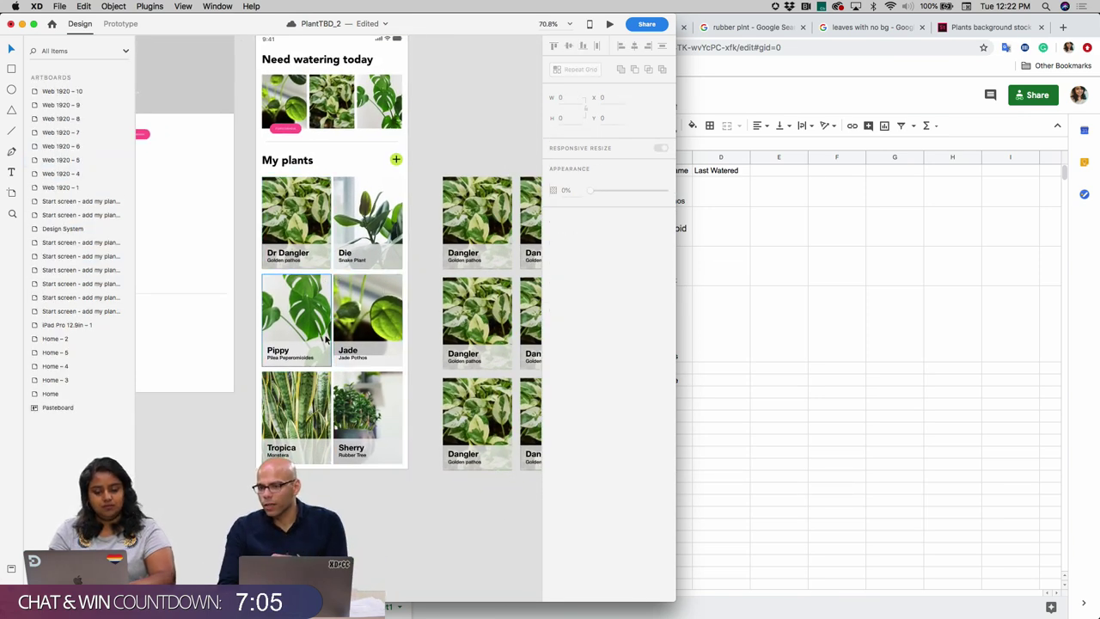
# - Switch to the Plant Excel sheet in Chrome and narrow its window to see the My plants cards beside it
pyautogui.scroll(4, 325, 338)
pyautogui.scroll(-3, 325, 338)
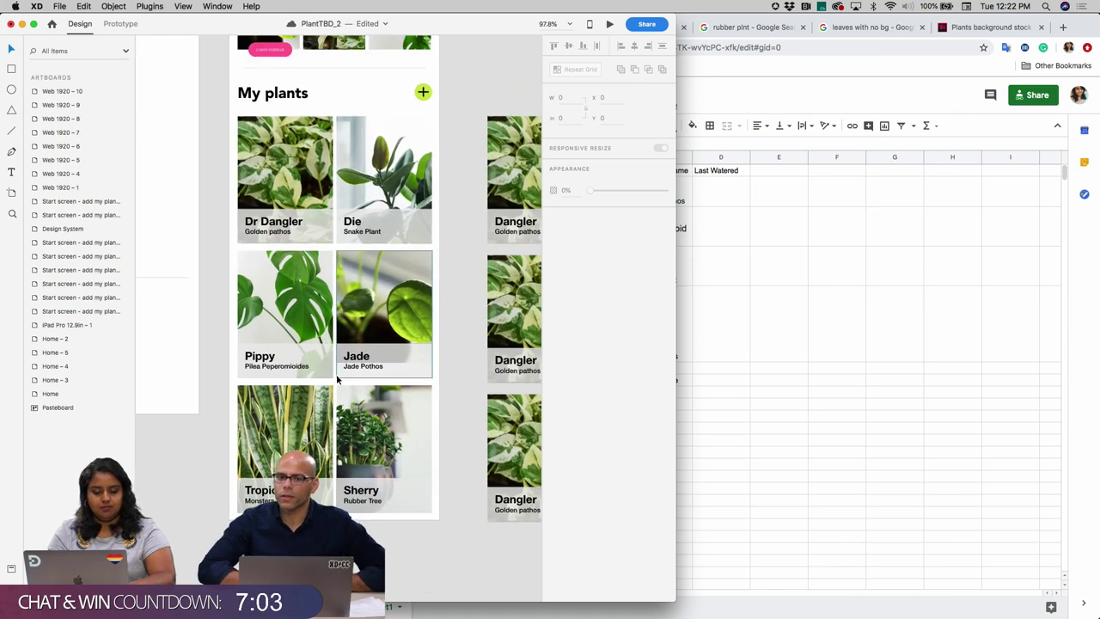
pyautogui.click(684, 349)
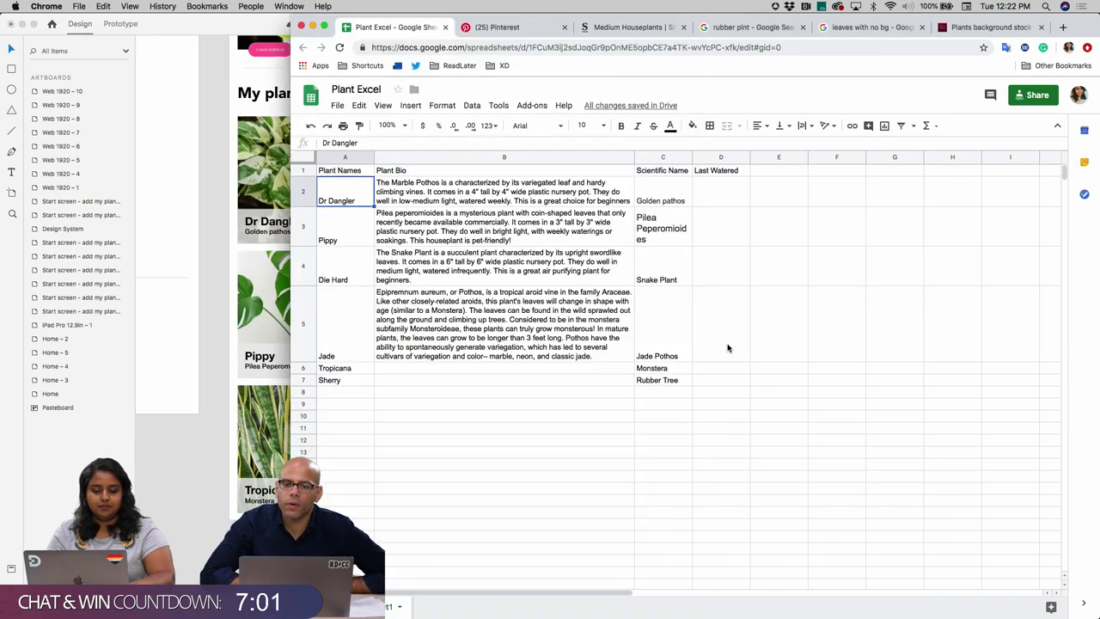
pyautogui.click(227, 322)
pyautogui.press('super+Tab')
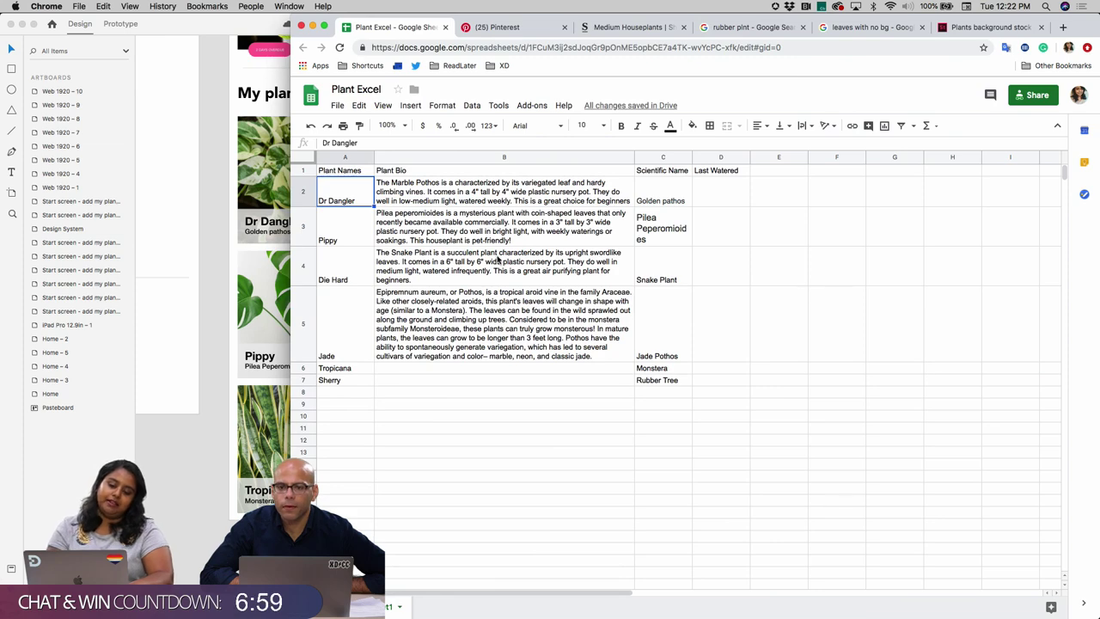
pyautogui.moveTo(291, 250); pyautogui.dragTo(501, 242)
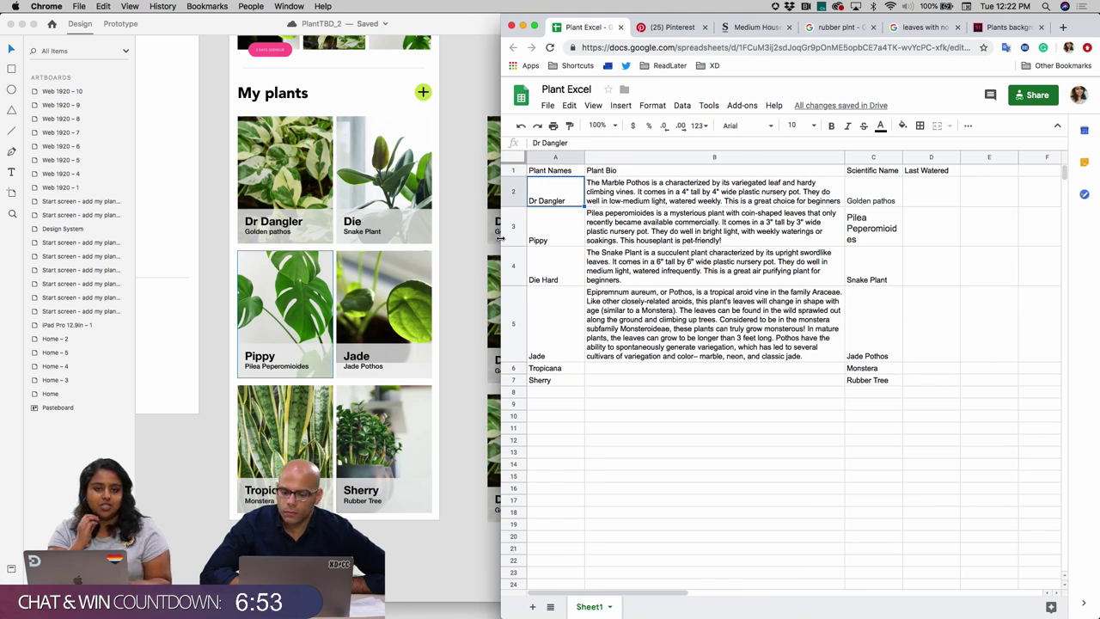
# - Minimize the Chrome window and return to XD with its window widened across the full screen
pyautogui.click(210, 353)
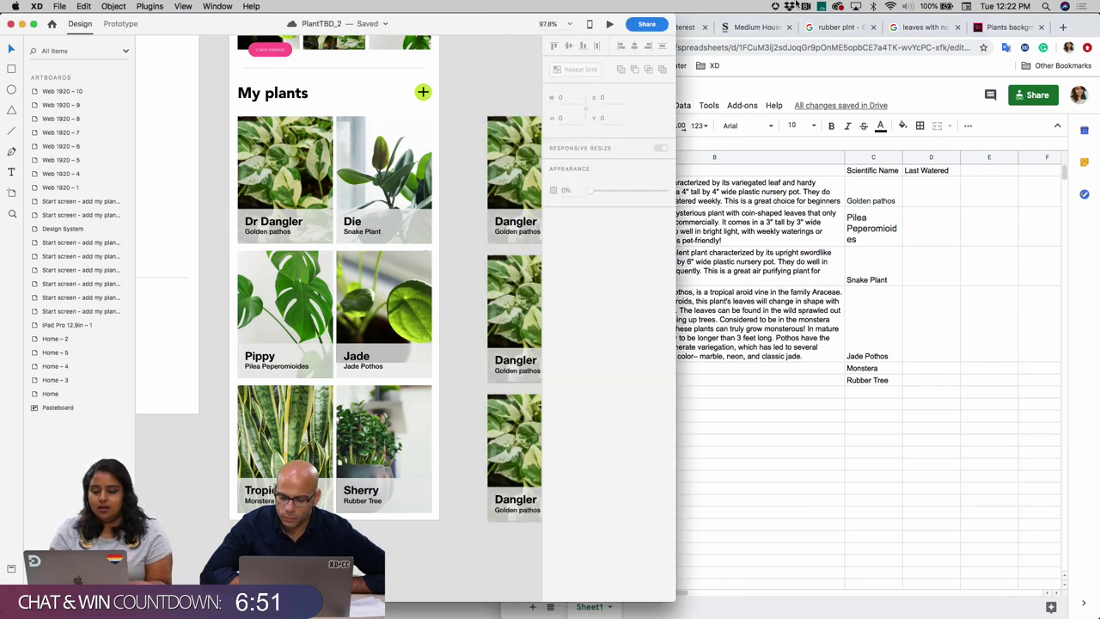
pyautogui.click(798, 67)
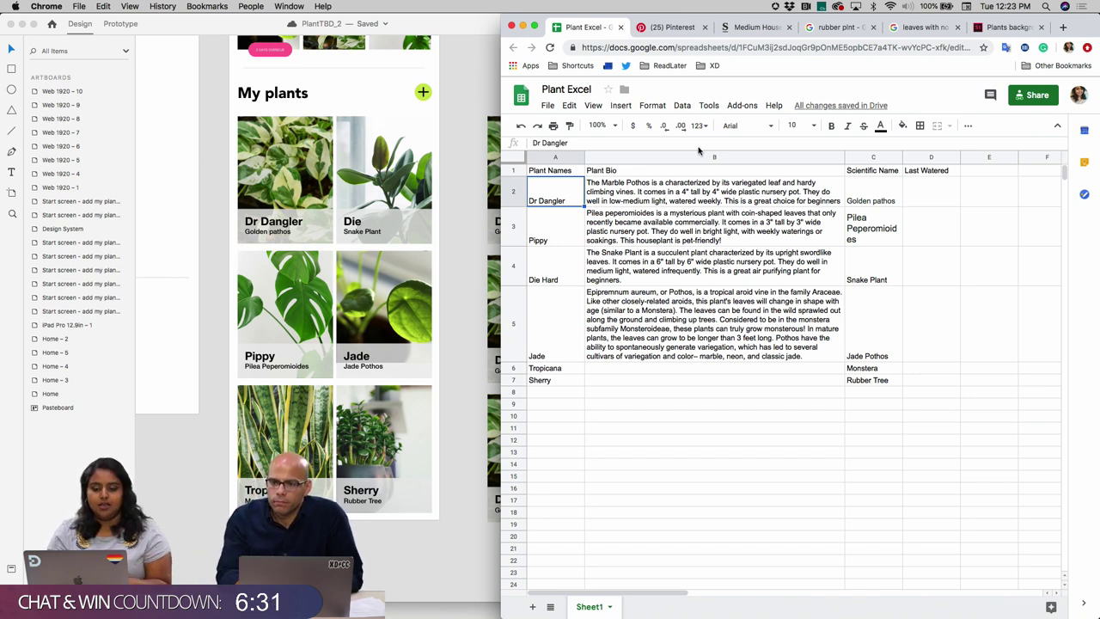
pyautogui.click(522, 27)
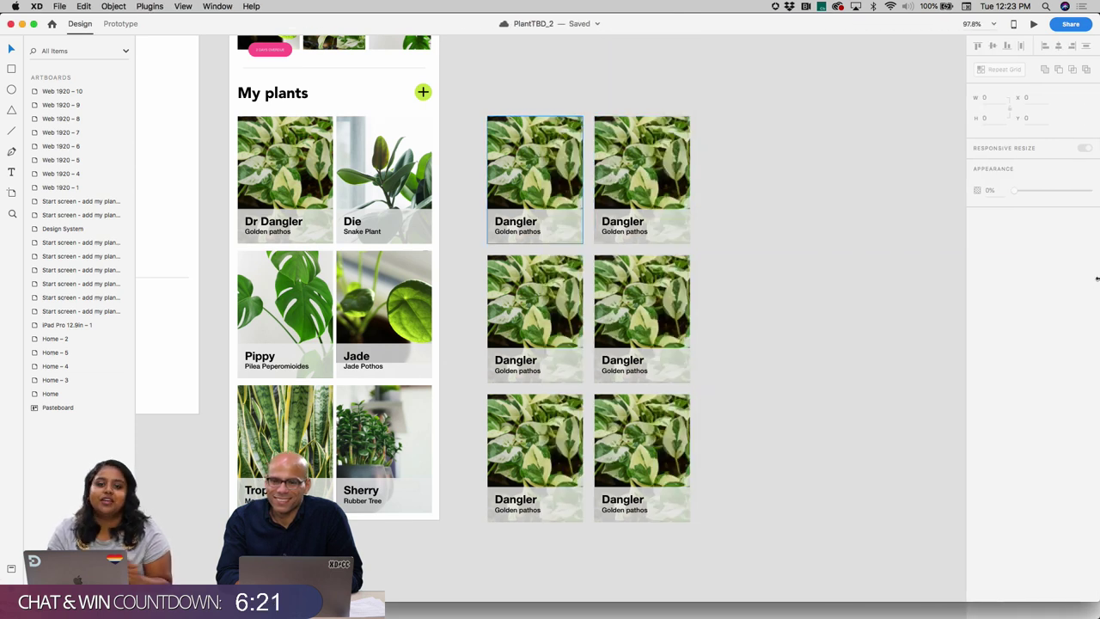
# - Delete the six leftover Dangler cards on the pasteboard beside the Home – 3 artboard
pyautogui.scroll(2, 255, 192)
pyautogui.hscroll(-3, 256, 192)
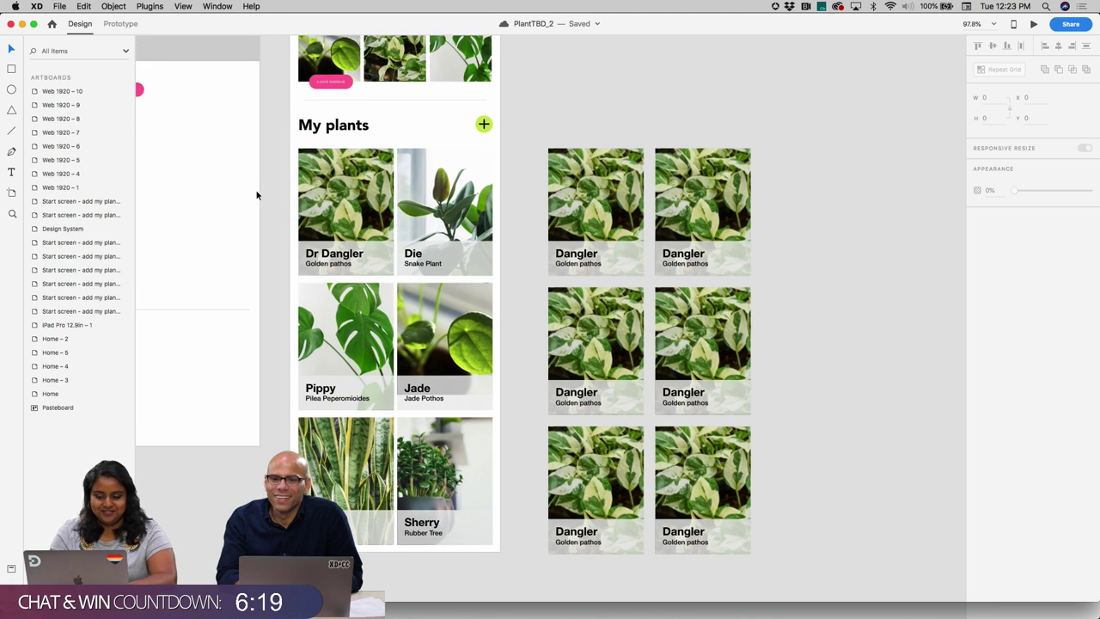
pyautogui.moveTo(582, 130); pyautogui.dragTo(718, 500)
pyautogui.press('Delete')
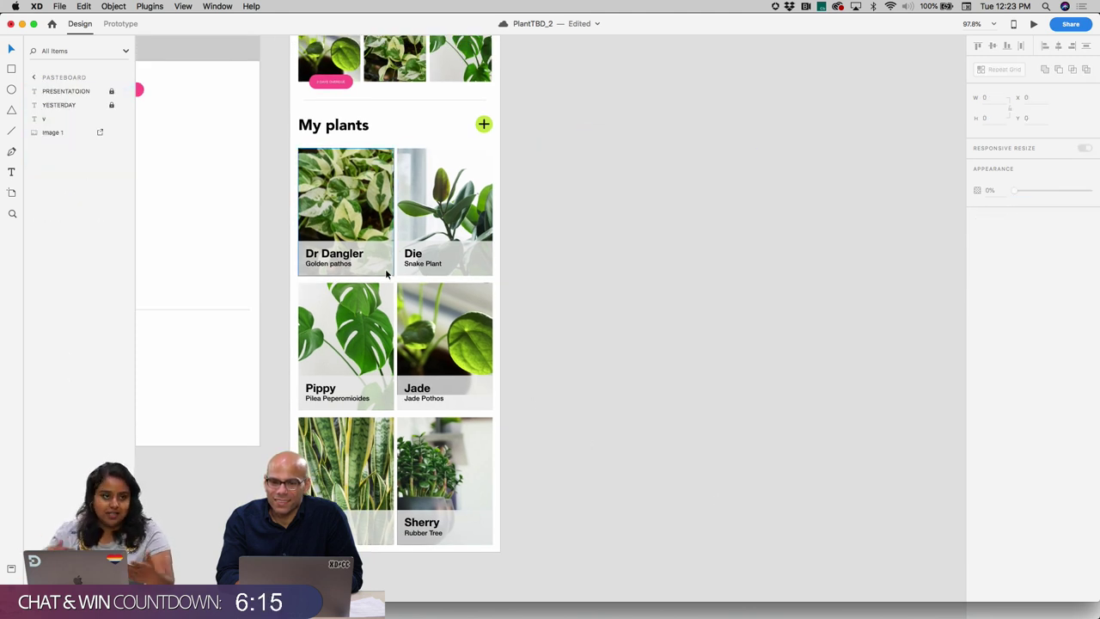
pyautogui.click(463, 265)
# - Review the filled Home – 3 artboard, up close and next to the Design System artboard
pyautogui.hscroll(-3, 466, 265)
pyautogui.scroll(2, 467, 265)
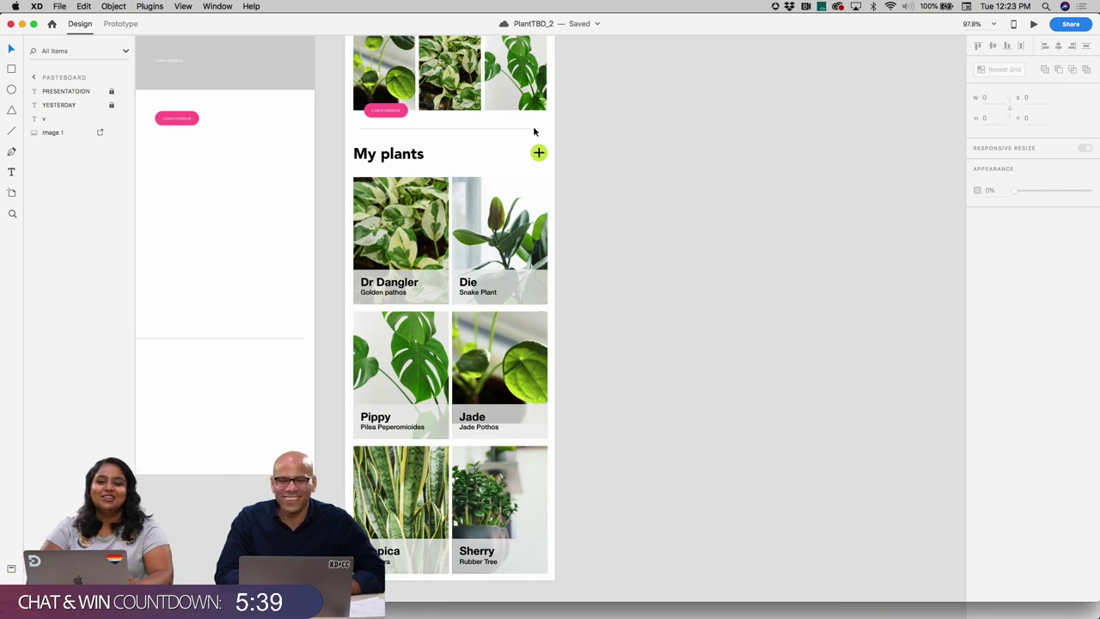
pyautogui.scroll(2, 559, 156)
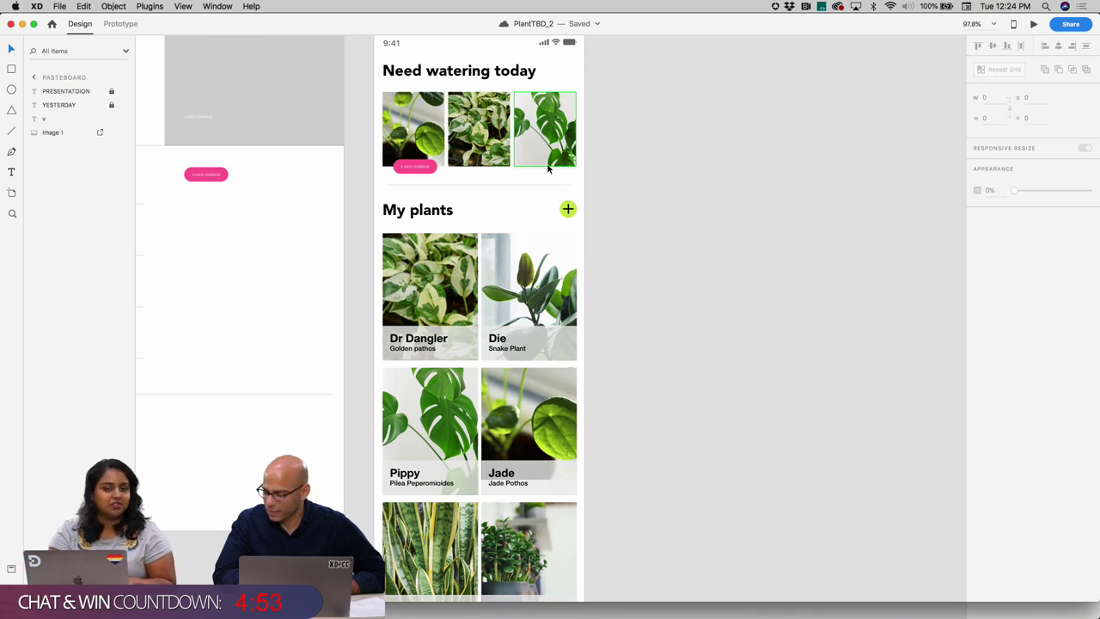
pyautogui.scroll(-5, 649, 298)
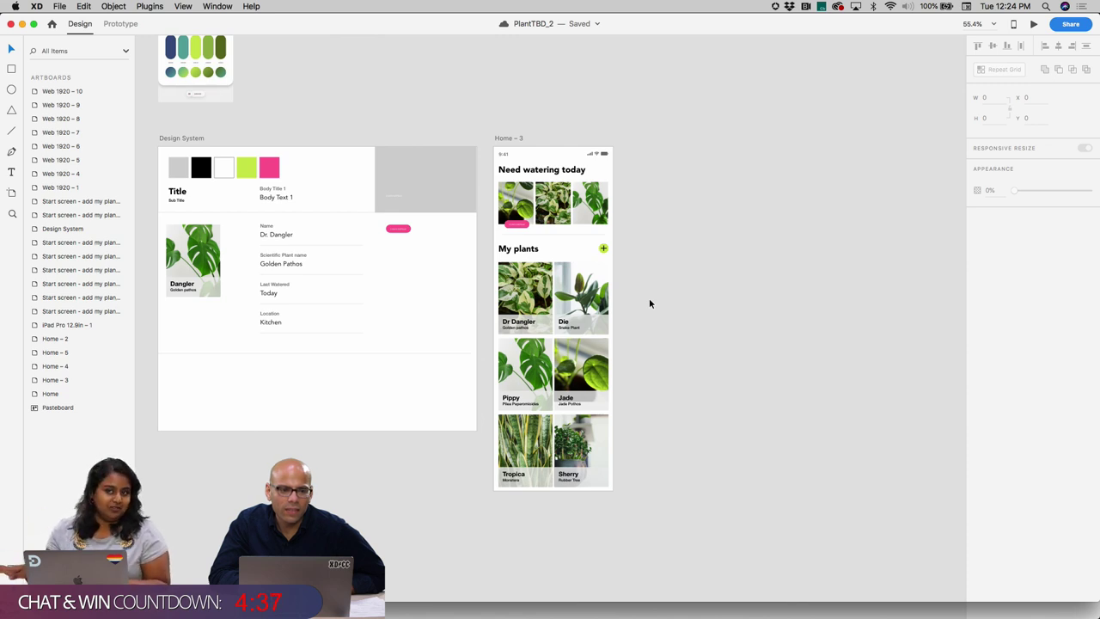
pyautogui.hscroll(3, 644, 297)
pyautogui.scroll(-2, 644, 297)
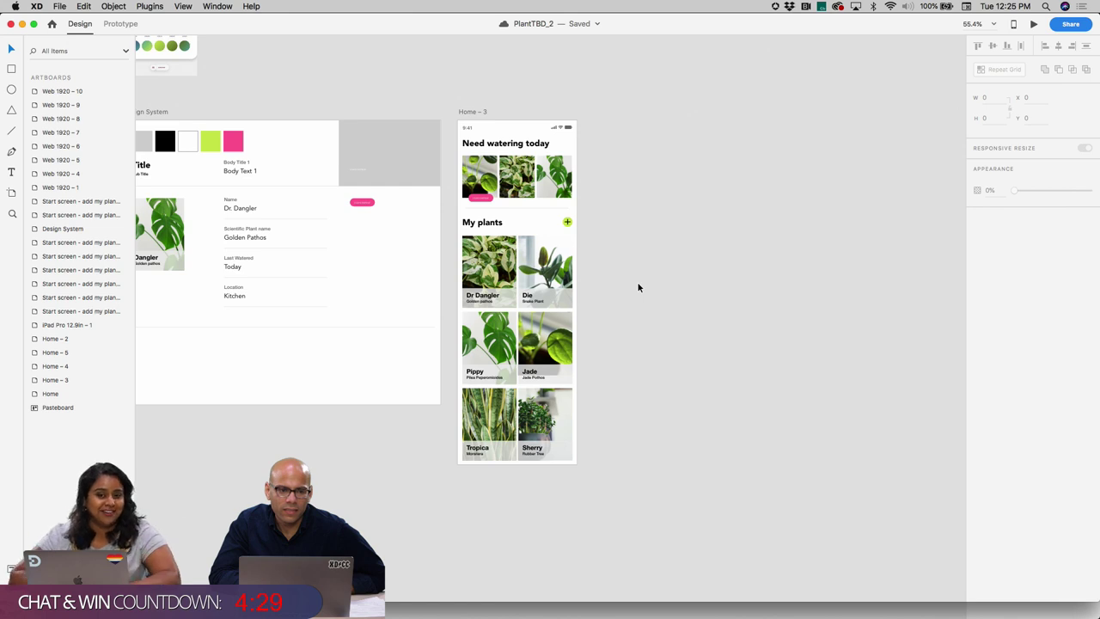
pyautogui.scroll(3, 634, 287)
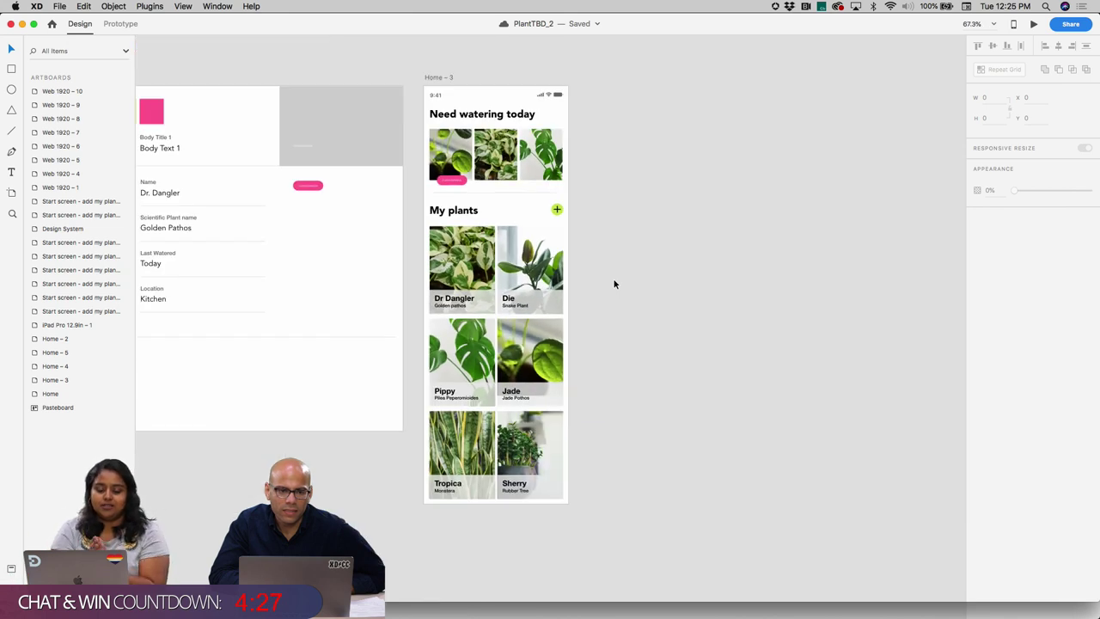
pyautogui.scroll(-5, 533, 421)
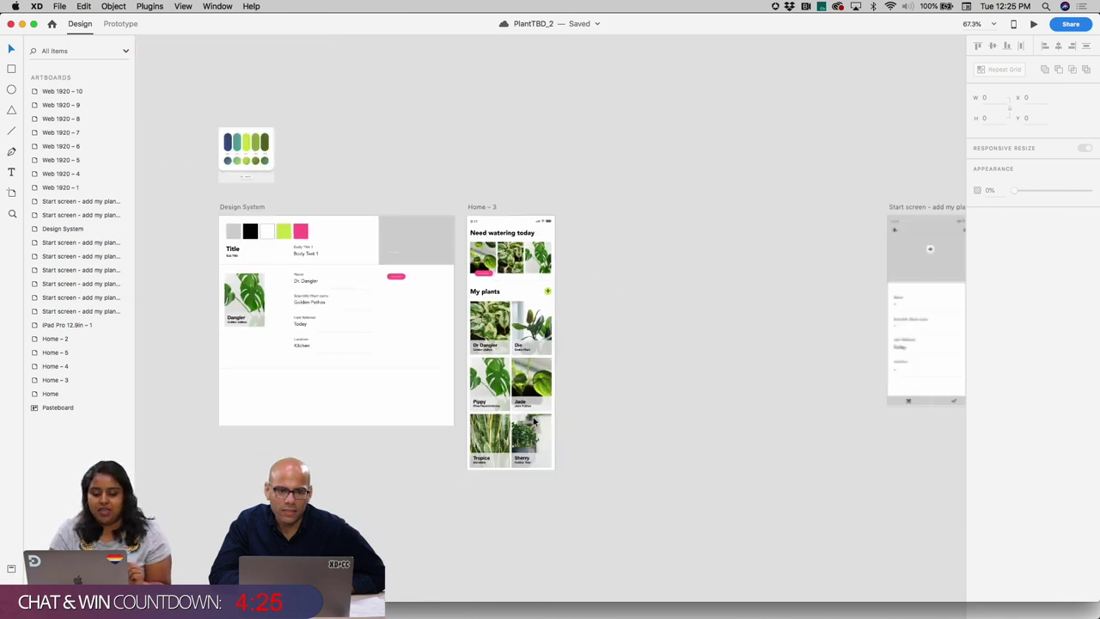
# - Select the Web 1920 – 9 slide about the Google Sheets and Data Populator plugins and open it in the preview
pyautogui.scroll(-5, 534, 421)
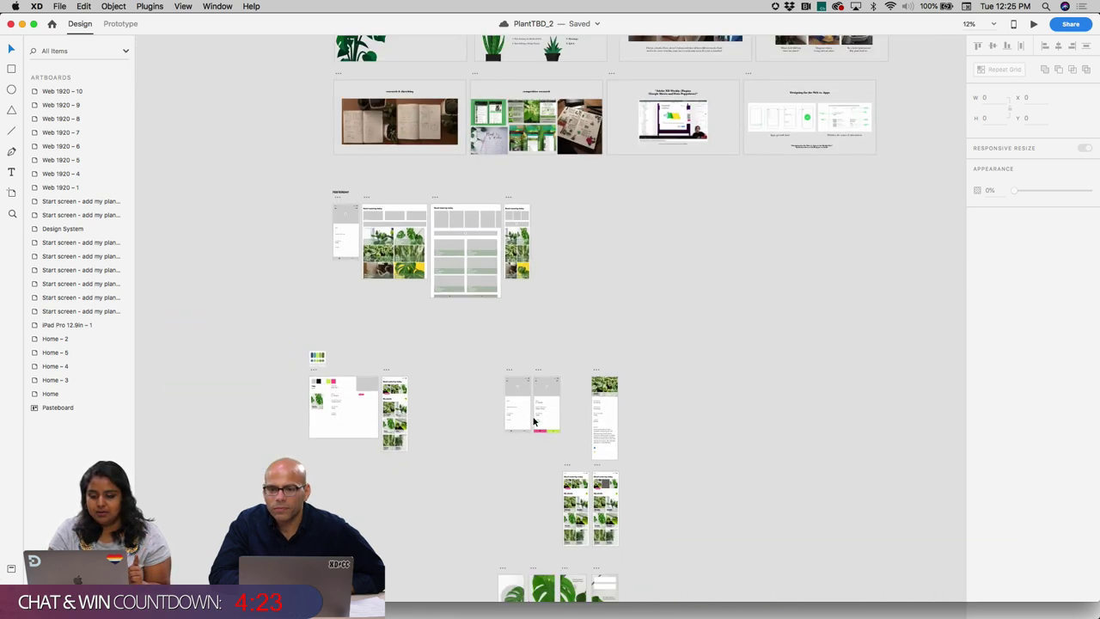
pyautogui.scroll(3, 615, 309)
pyautogui.hscroll(3, 615, 309)
pyautogui.click(466, 221)
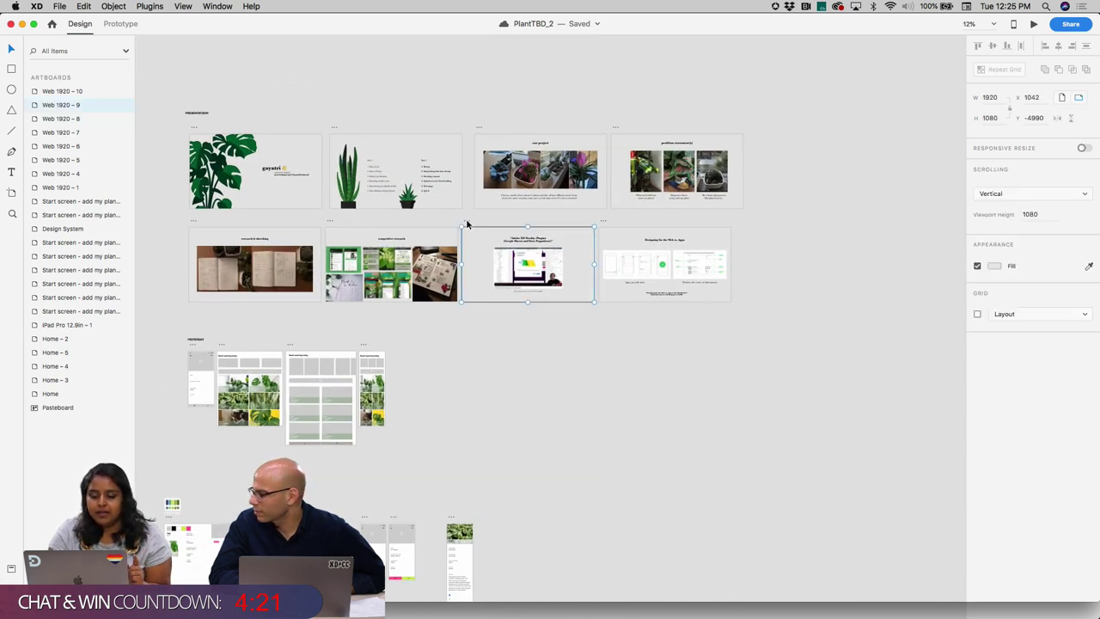
pyautogui.click(1034, 24)
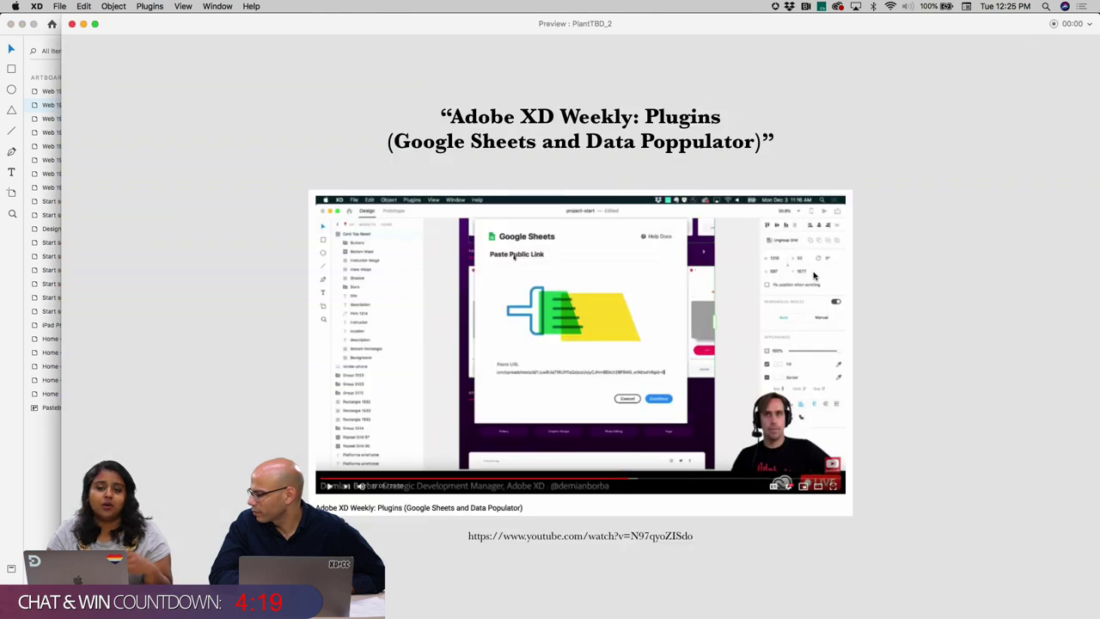
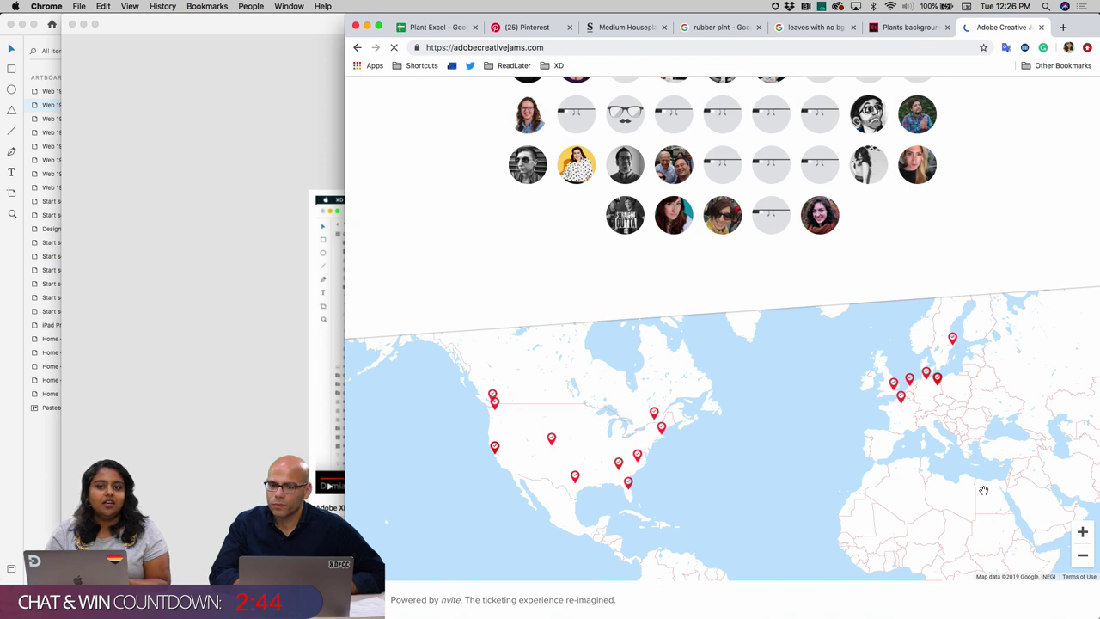
# - Look through the adobecreativejams.com page in Chrome, from the world map back up to the Creative Jam header
pyautogui.scroll(1, 920, 446)
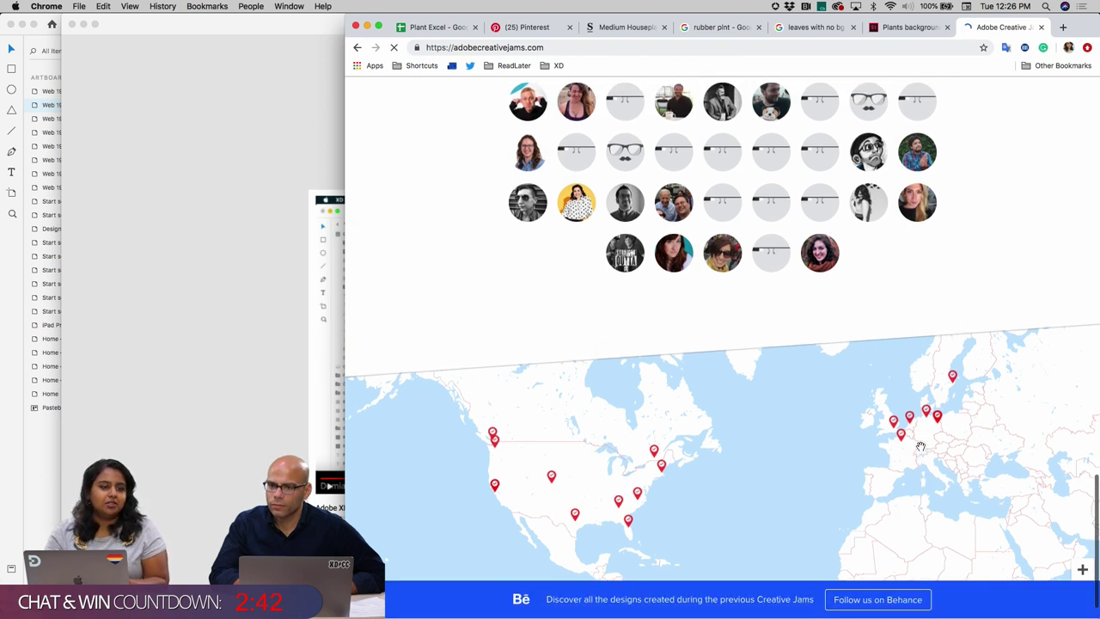
pyautogui.scroll(1, 920, 446)
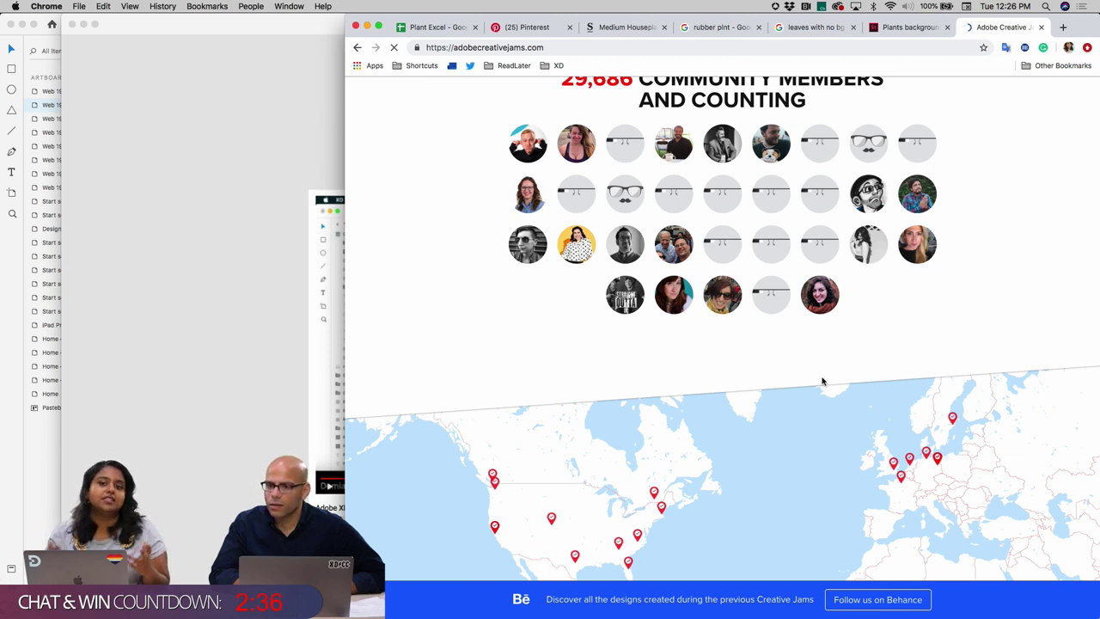
pyautogui.scroll(3, 822, 380)
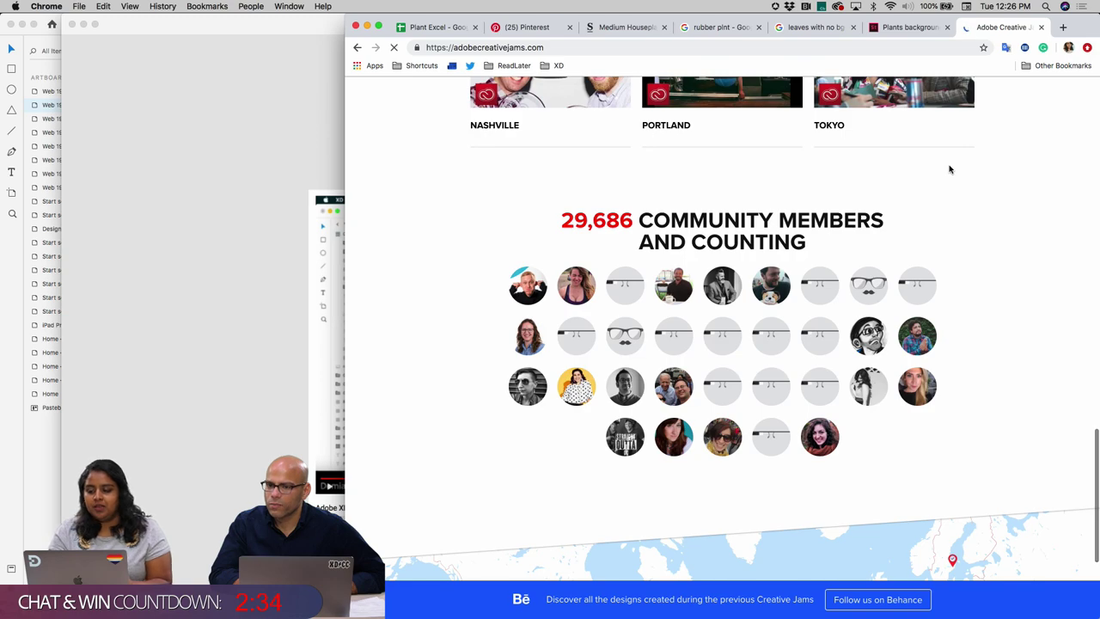
pyautogui.scroll(15, 972, 143)
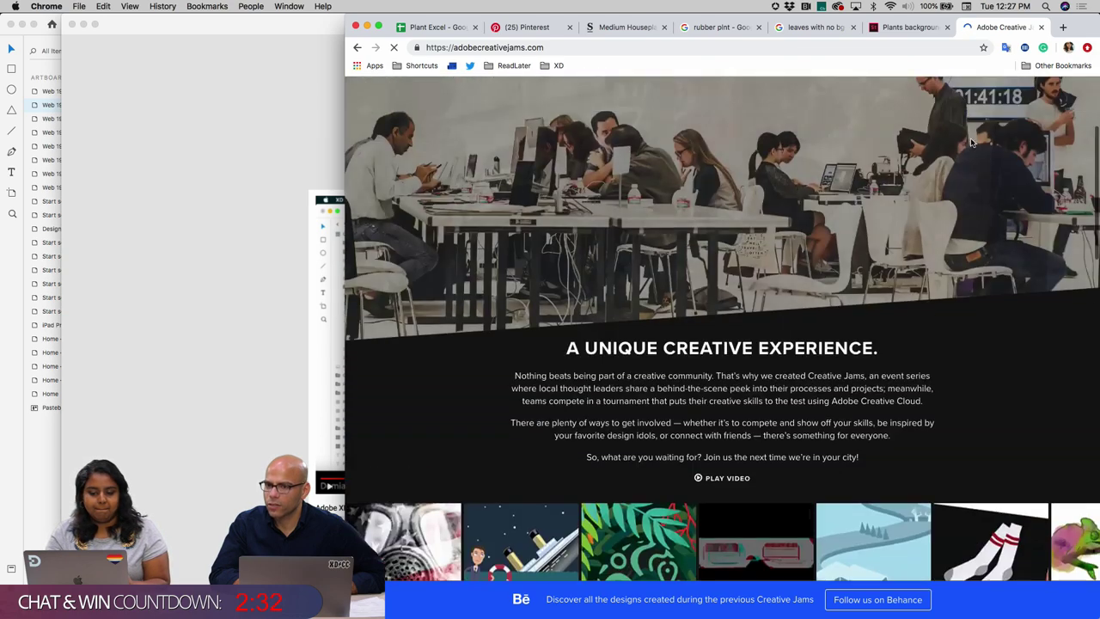
pyautogui.scroll(3, 972, 143)
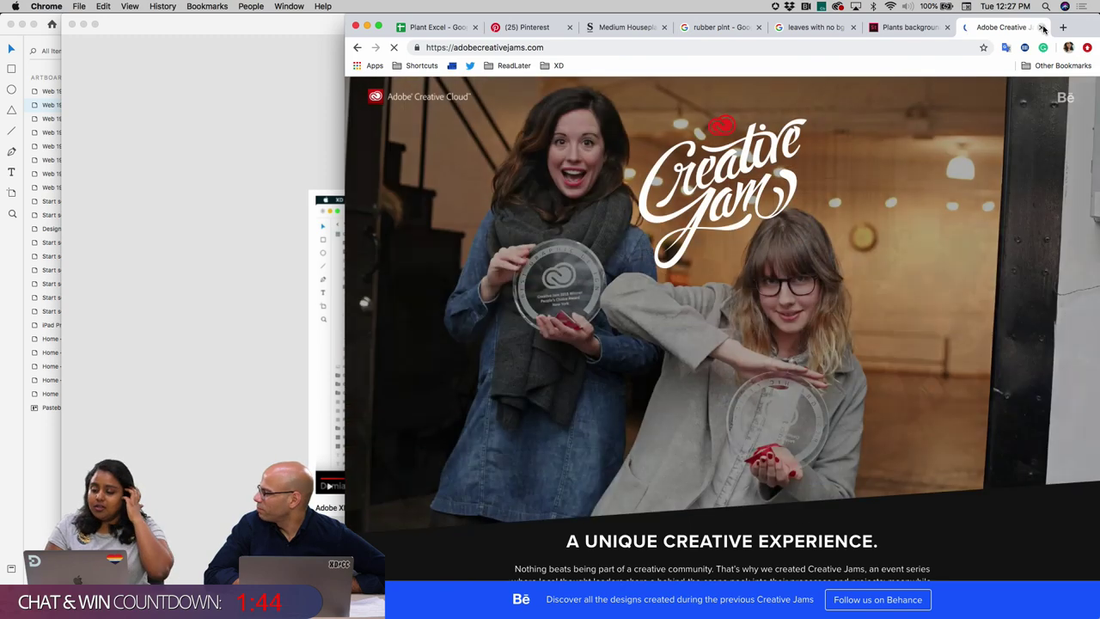
# - Close the Adobe Creative Jams tab, switch to XD and close the preview window
pyautogui.click(1042, 29)
pyautogui.click(303, 140)
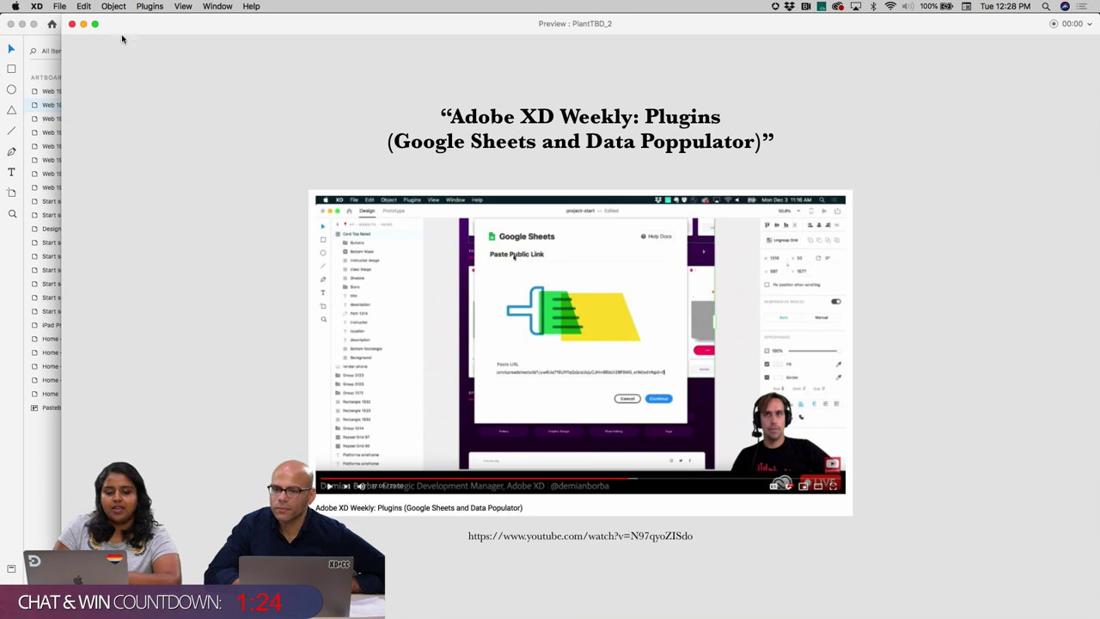
pyautogui.click(72, 24)
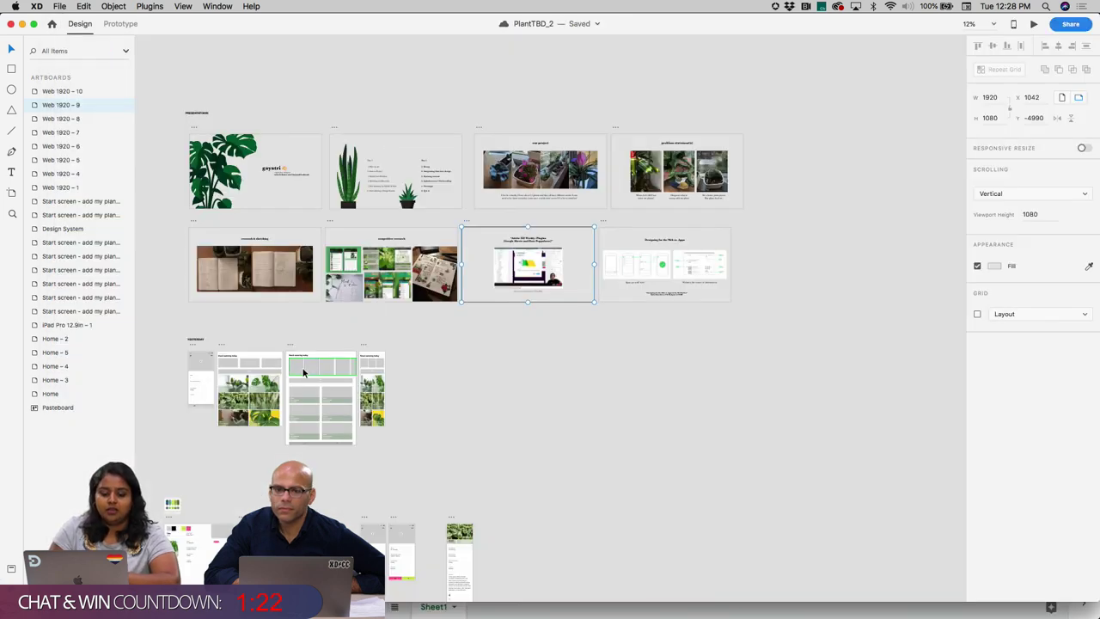
# - Return from the presentation slides to the Home – 3 artboard and select the whole artboard
pyautogui.scroll(3, 548, 285)
pyautogui.scroll(-5, 548, 285)
pyautogui.scroll(-2, 550, 285)
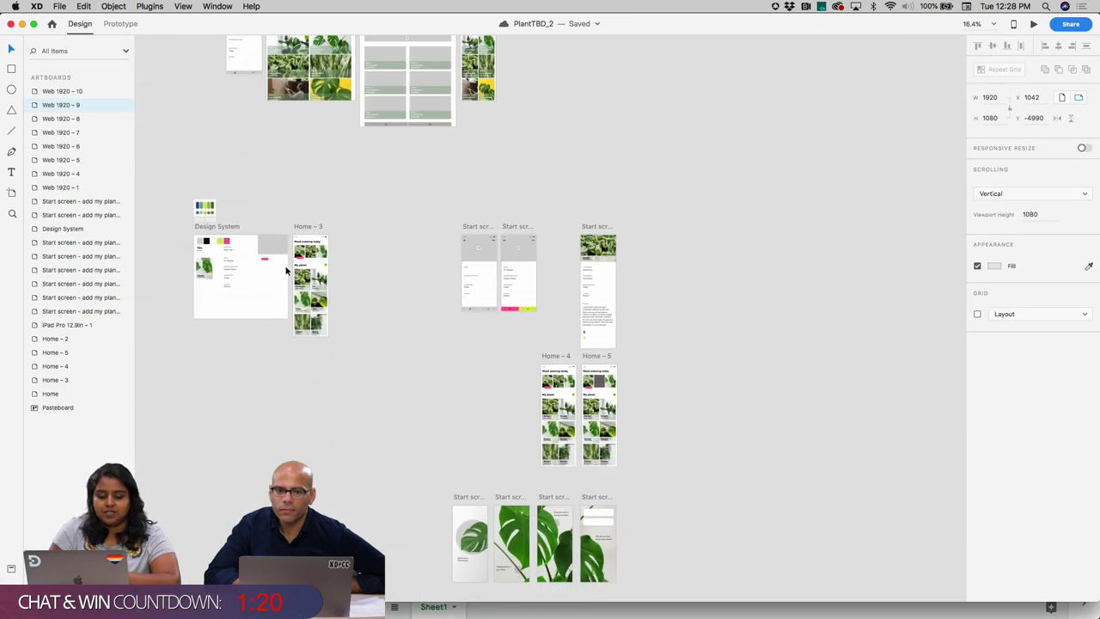
pyautogui.scroll(10, 302, 257)
pyautogui.scroll(-3, 303, 257)
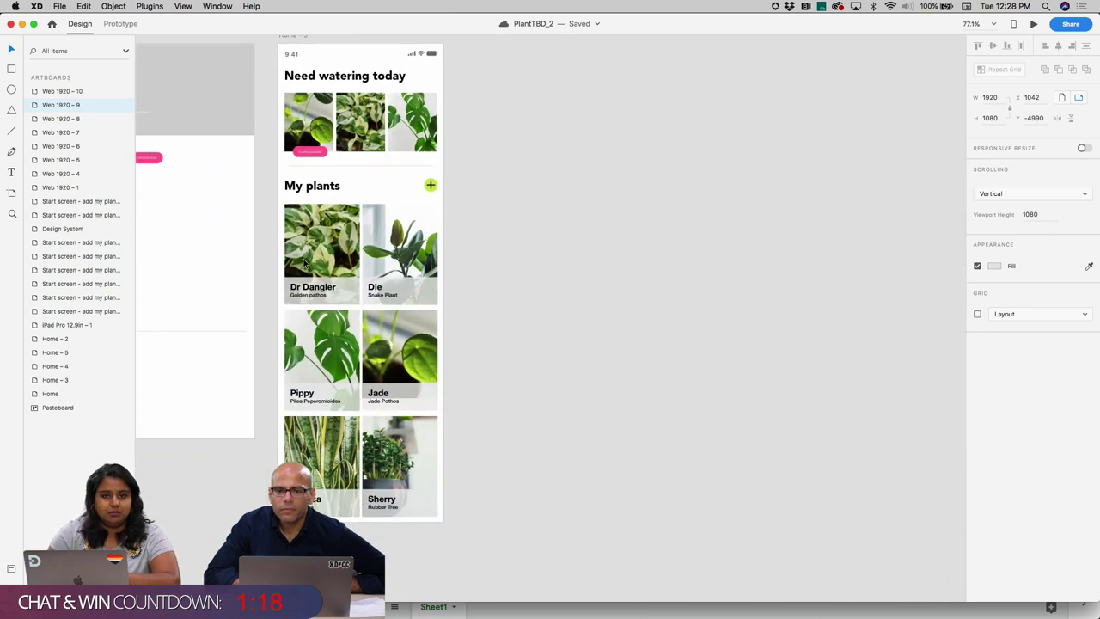
pyautogui.click(529, 319)
pyautogui.scroll(-3, 529, 325)
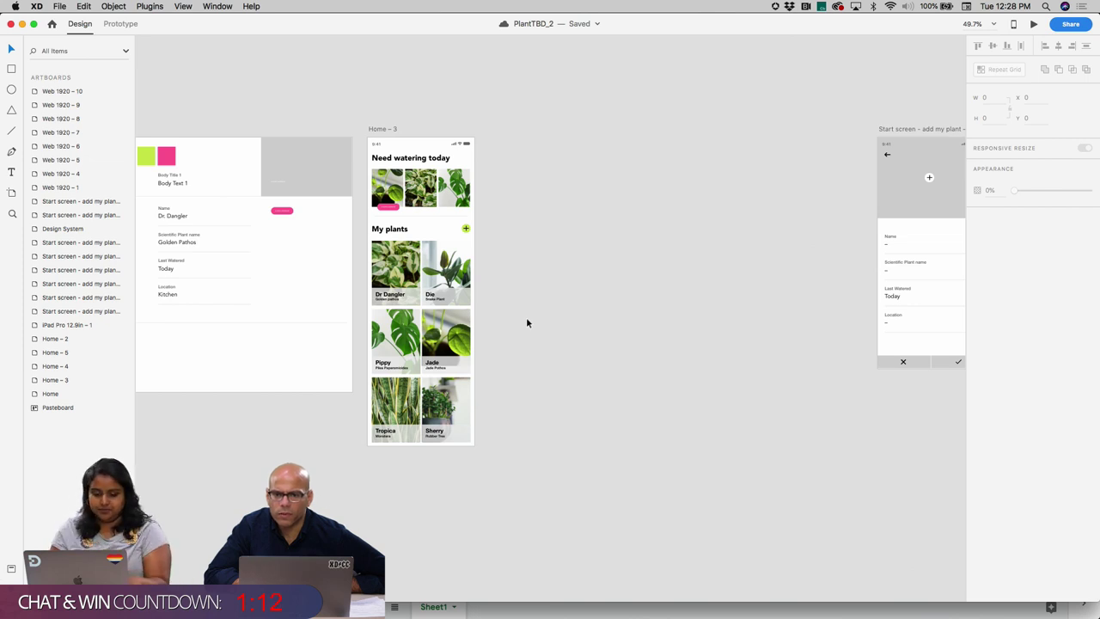
pyautogui.scroll(5, 485, 255)
pyautogui.scroll(-3, 486, 255)
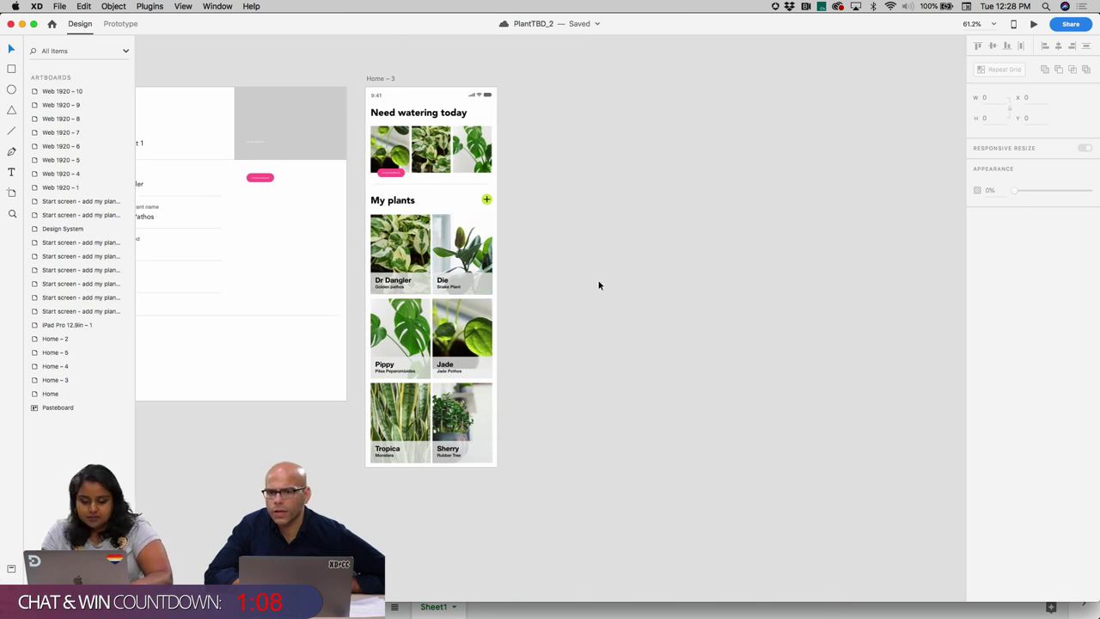
pyautogui.scroll(5, 599, 283)
pyautogui.hscroll(3, 599, 284)
pyautogui.click(308, 147)
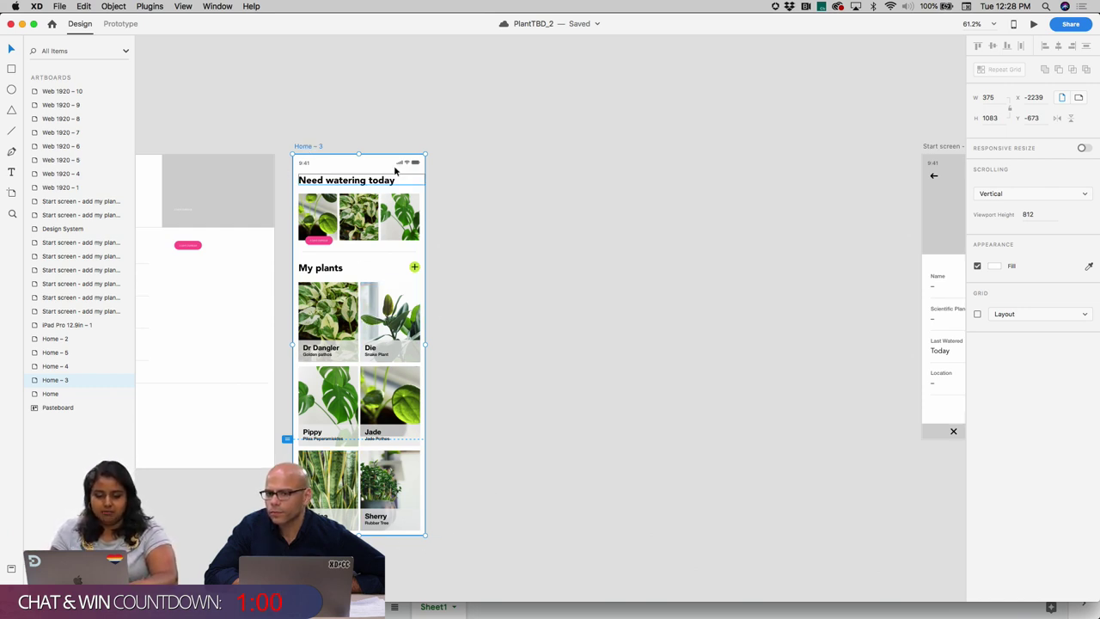
# - Add a new iPad Pro 12.9in artboard beside the Home – 3 artboard
pyautogui.click(425, 107)
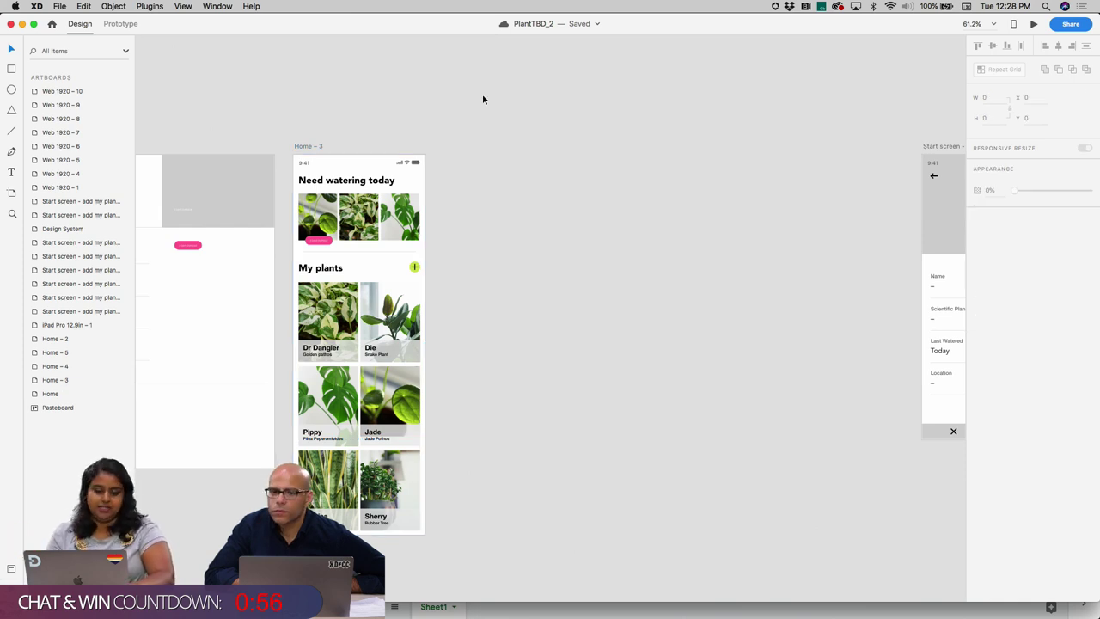
pyautogui.press('a')
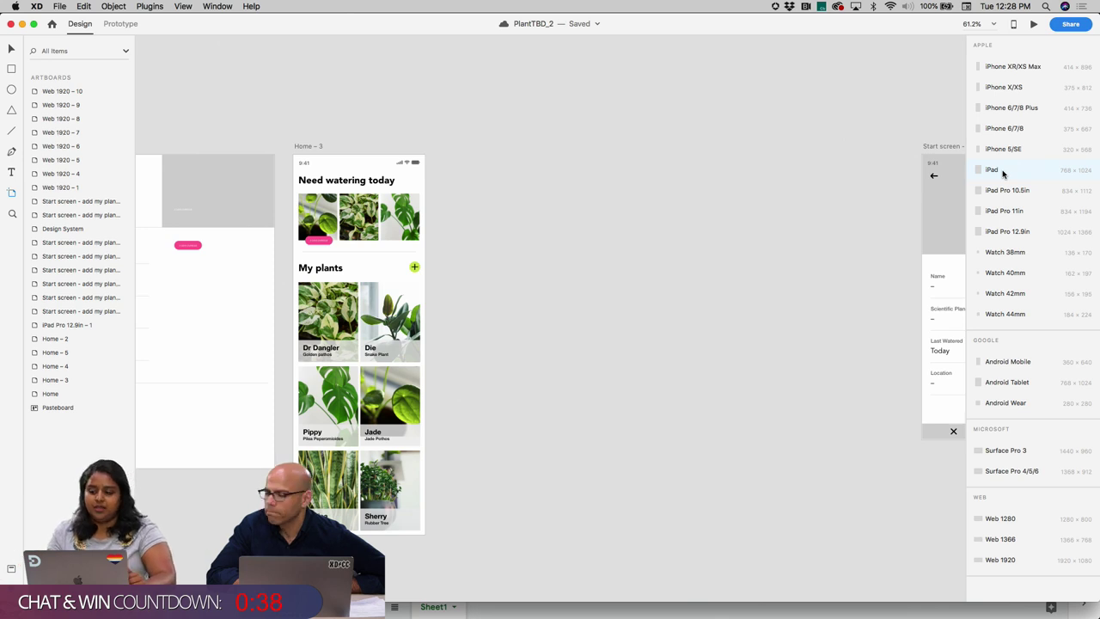
pyautogui.click(1011, 230)
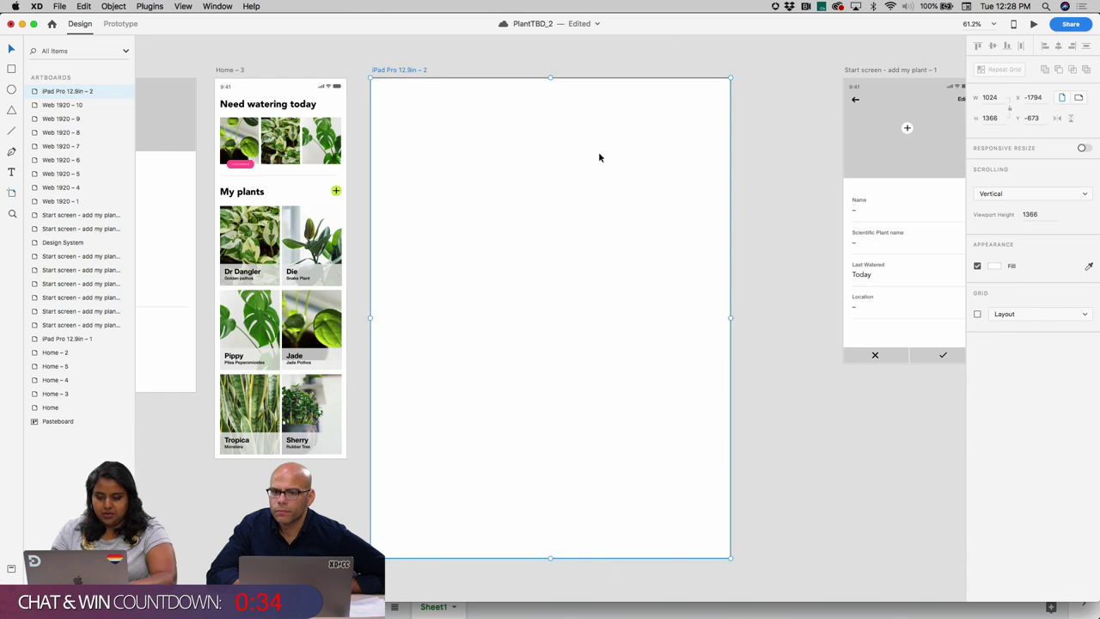
pyautogui.click(512, 45)
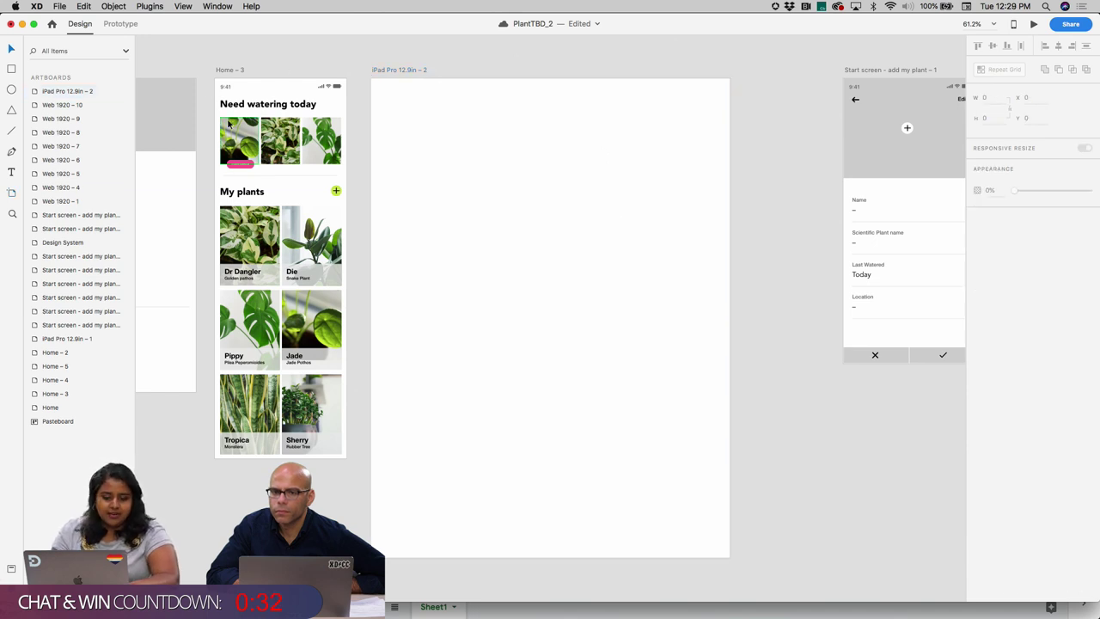
# - Copy all the visible Home – 3 content and paste it onto the iPad Pro 12.9in – 2 artboard
pyautogui.scroll(-3, 283, 71)
pyautogui.hscroll(-3, 447, 410)
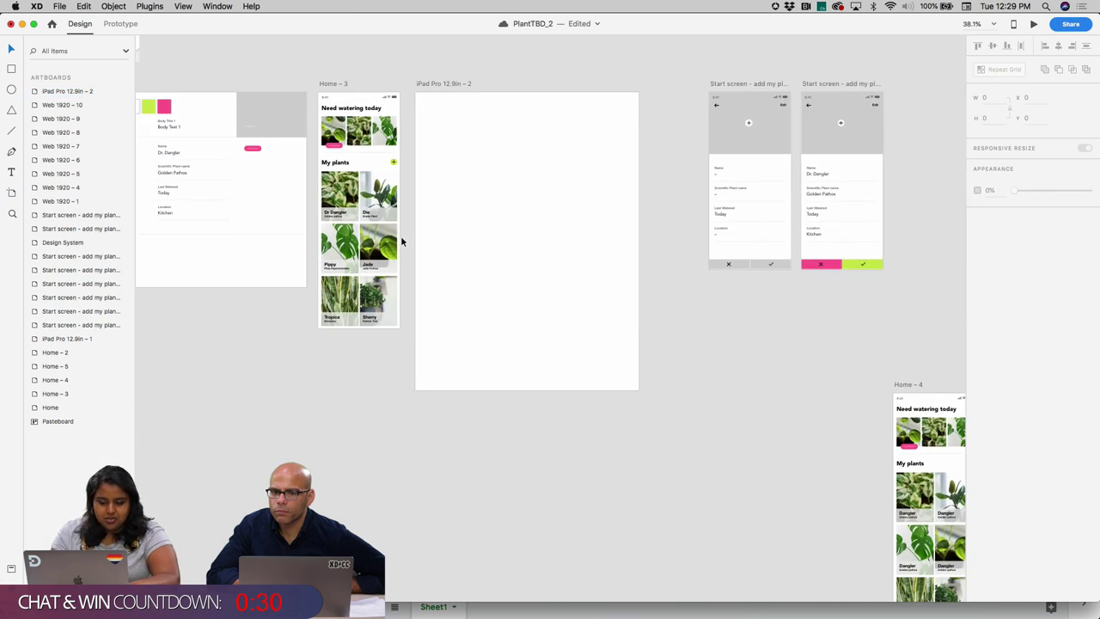
pyautogui.scroll(5, 356, 280)
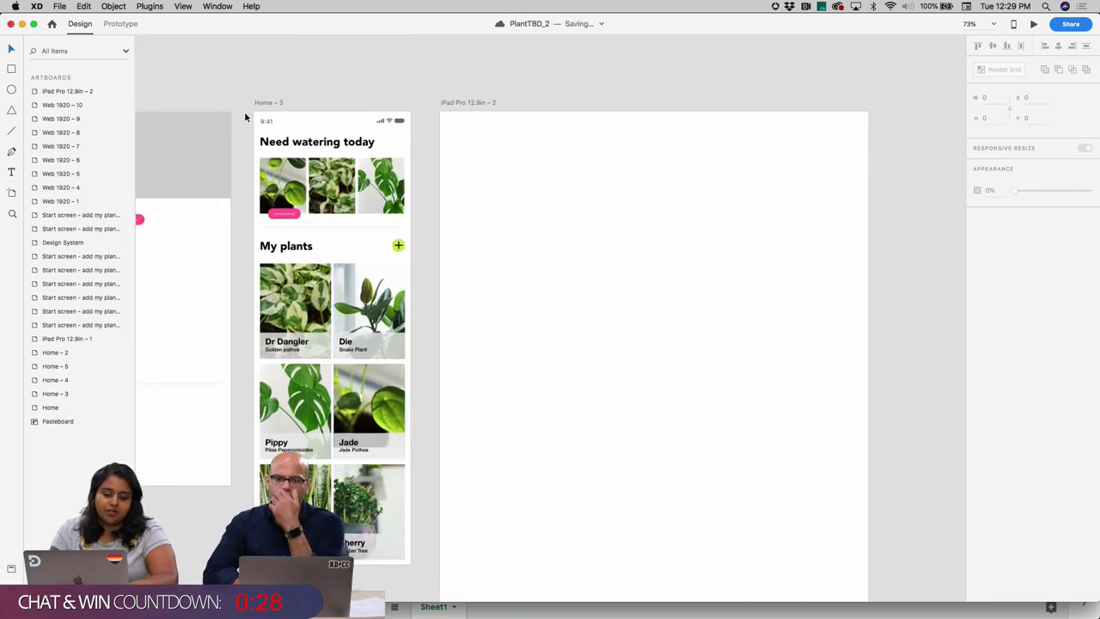
pyautogui.moveTo(245, 112); pyautogui.dragTo(417, 545)
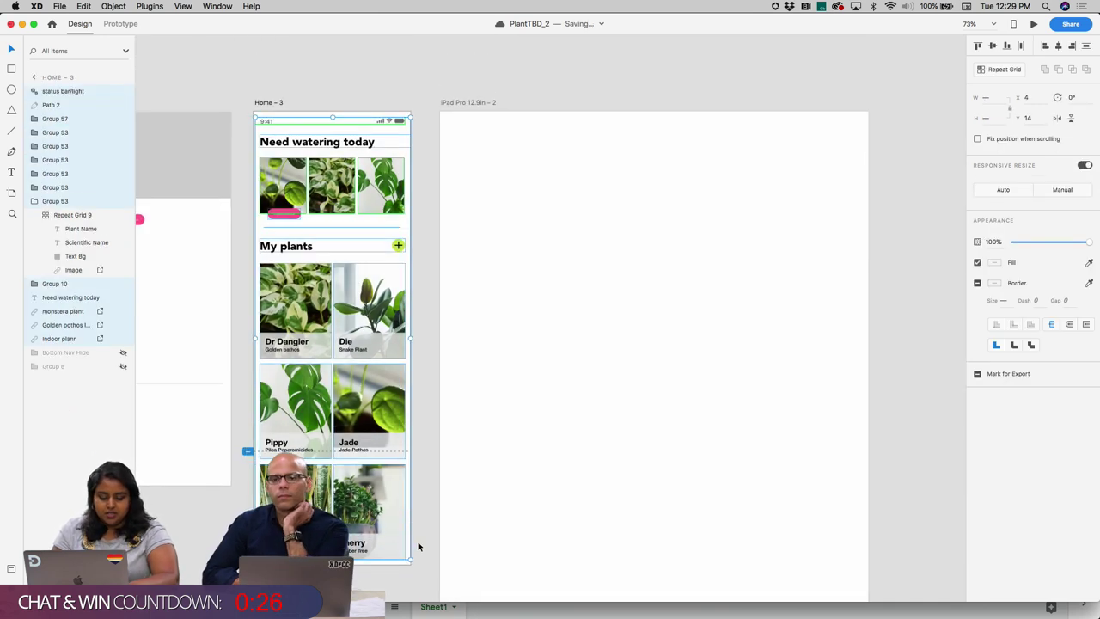
pyautogui.click(461, 101)
pyautogui.press('super+v')
pyautogui.scroll(-5, 518, 234)
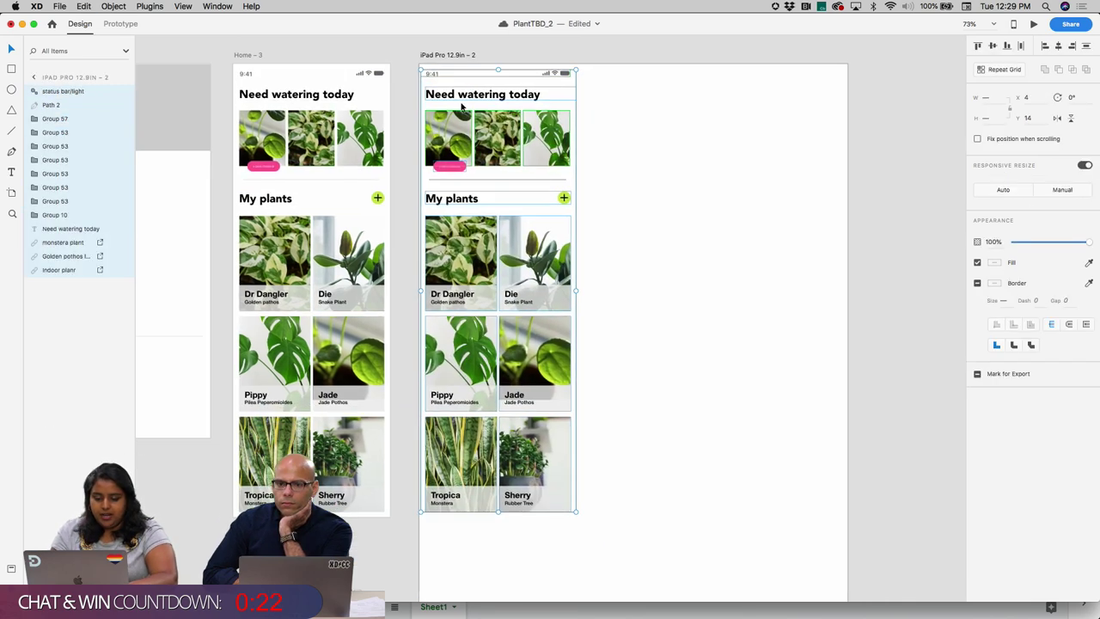
# - Try stretching the pasted content across the full width of the iPad artboard and undo the resize
pyautogui.scroll(5, 518, 233)
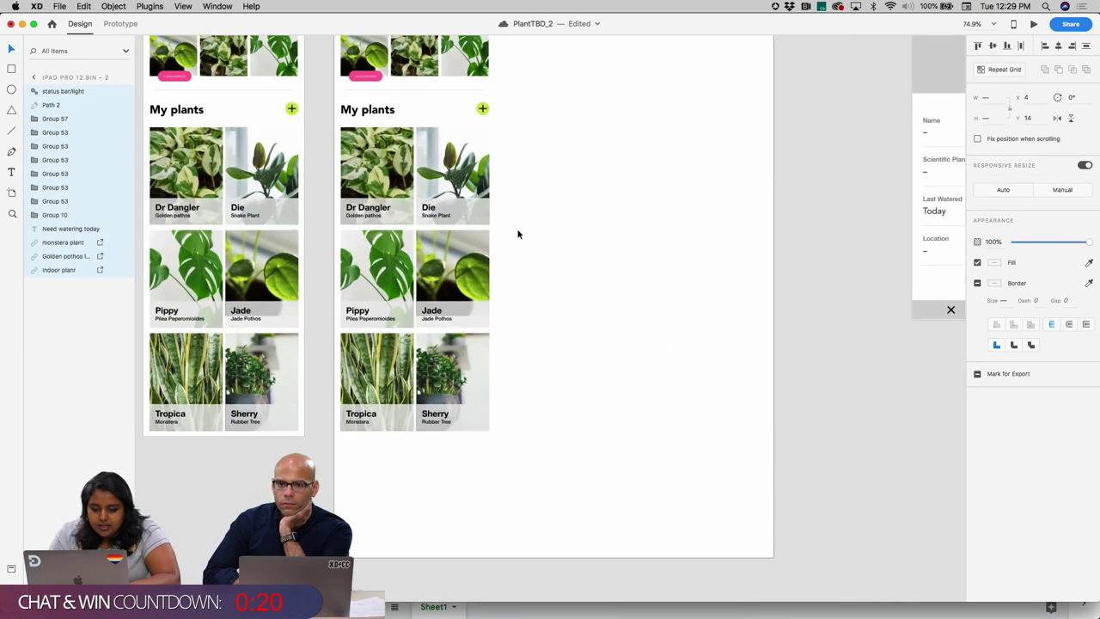
pyautogui.moveTo(487, 279); pyautogui.dragTo(754, 280)
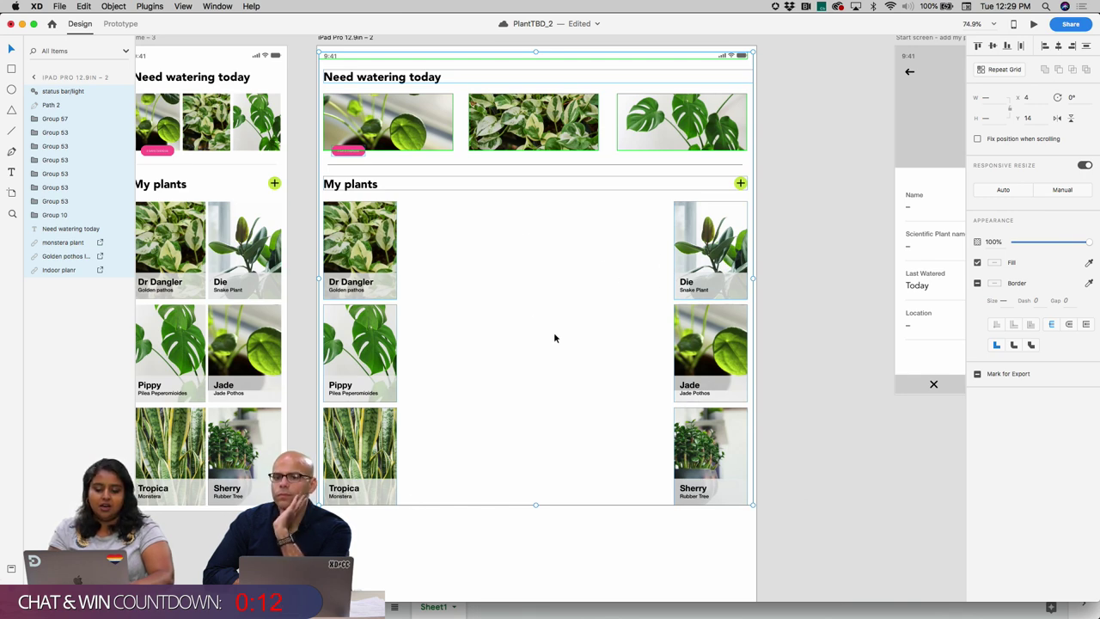
pyautogui.press('super+z')
pyautogui.hscroll(-5, 546, 339)
pyautogui.hscroll(2, 546, 344)
pyautogui.scroll(-1, 545, 344)
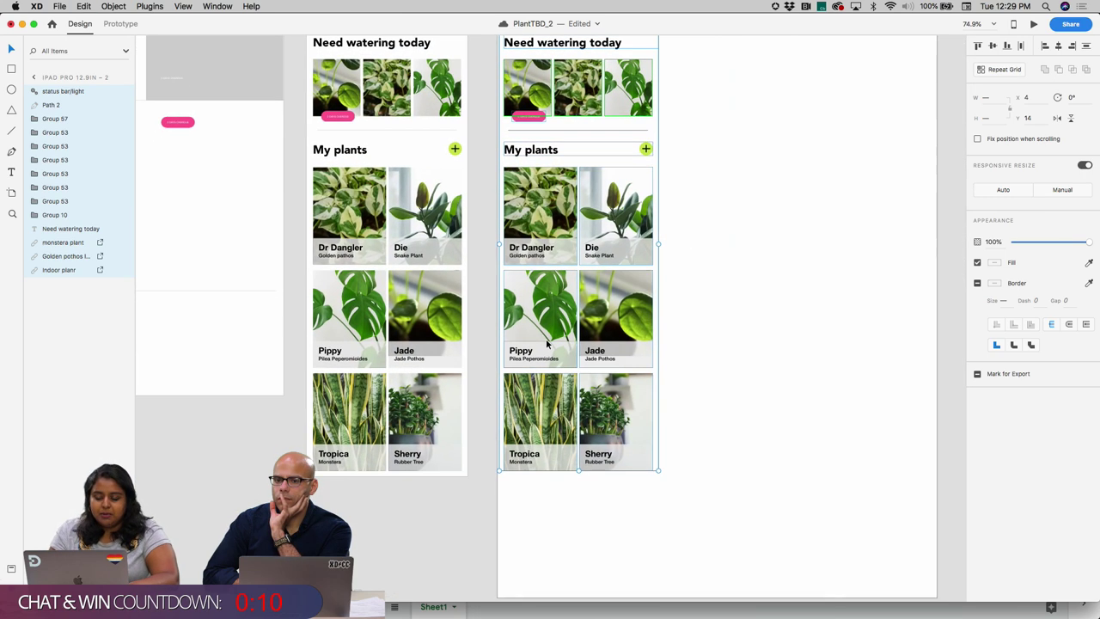
# - Set responsive resize for the six plant cards on Home – 3 to Manual with Fix Width turned off, undoing the trial resize
pyautogui.scroll(5, 464, 301)
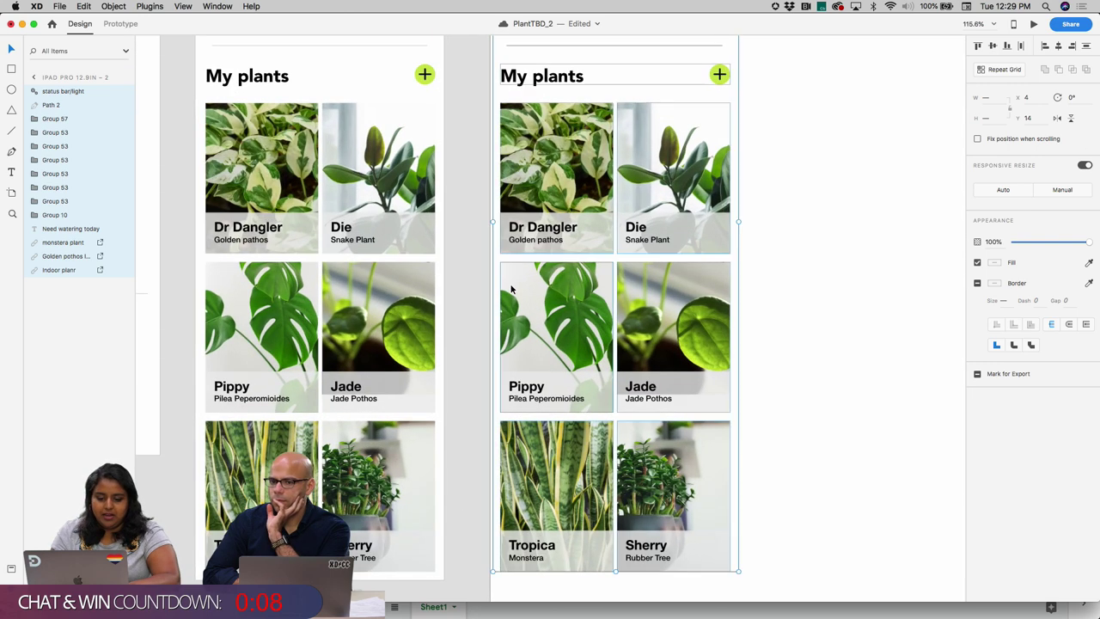
pyautogui.click(297, 188)
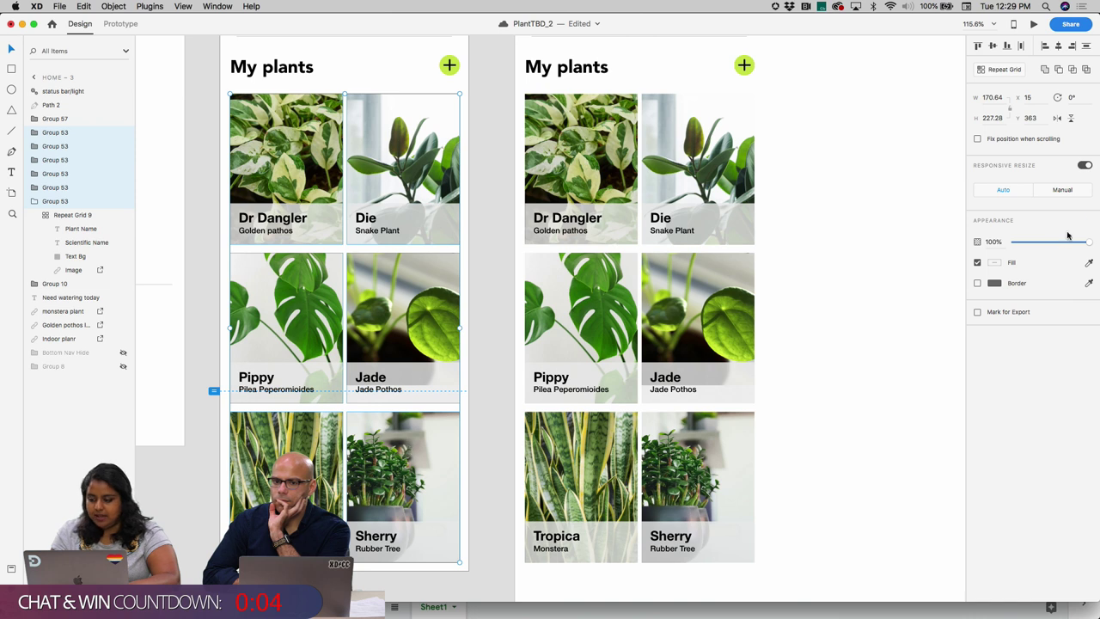
pyautogui.click(1075, 192)
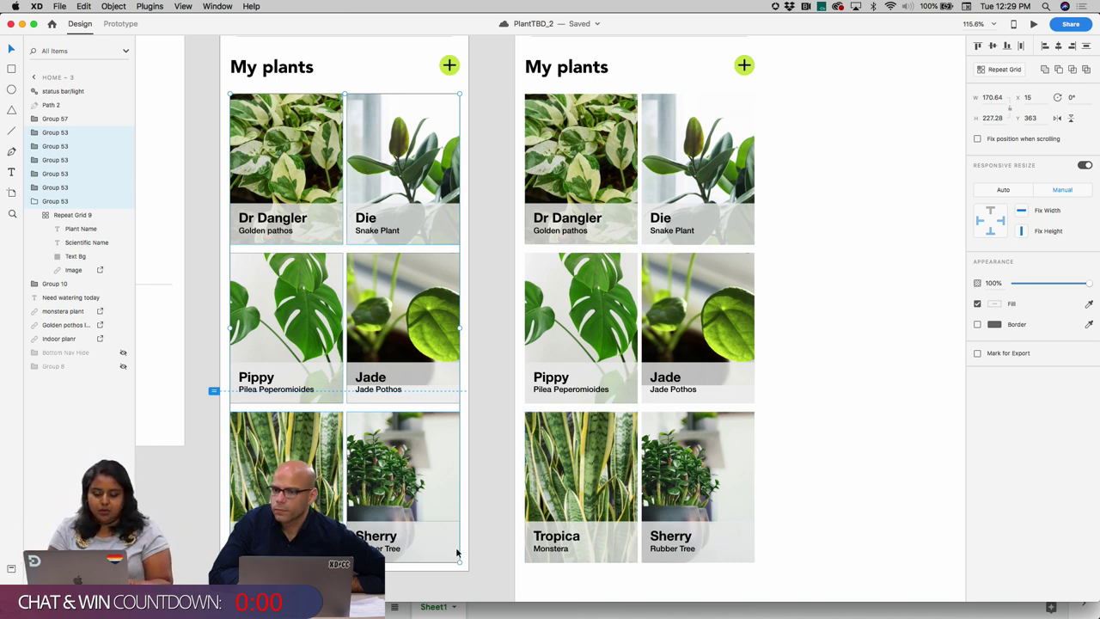
pyautogui.moveTo(459, 562); pyautogui.dragTo(489, 570)
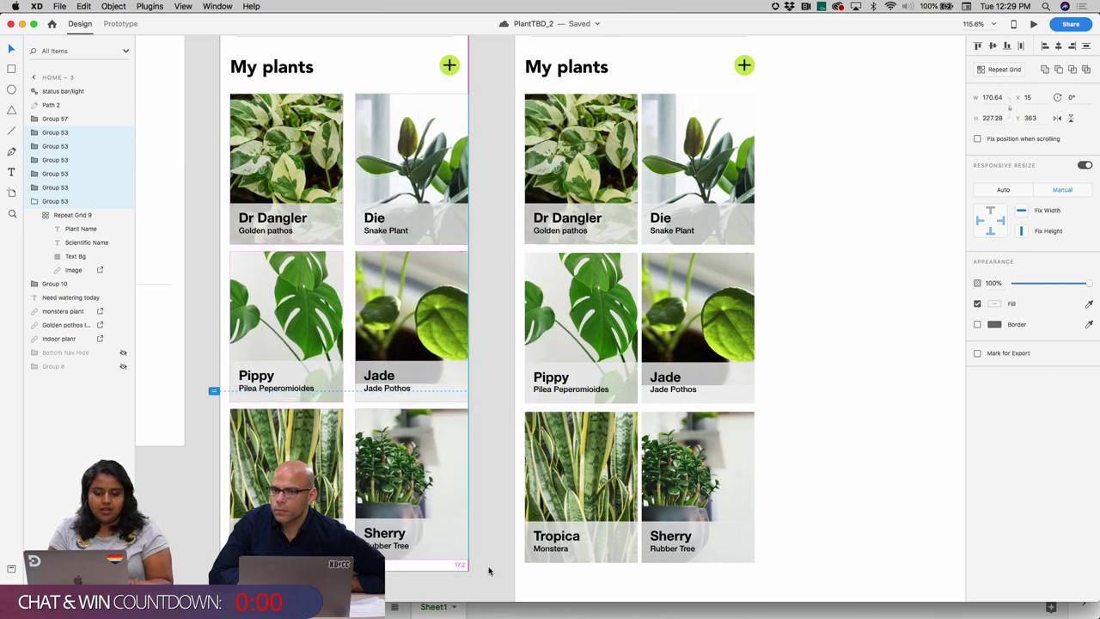
pyautogui.press('super+z')
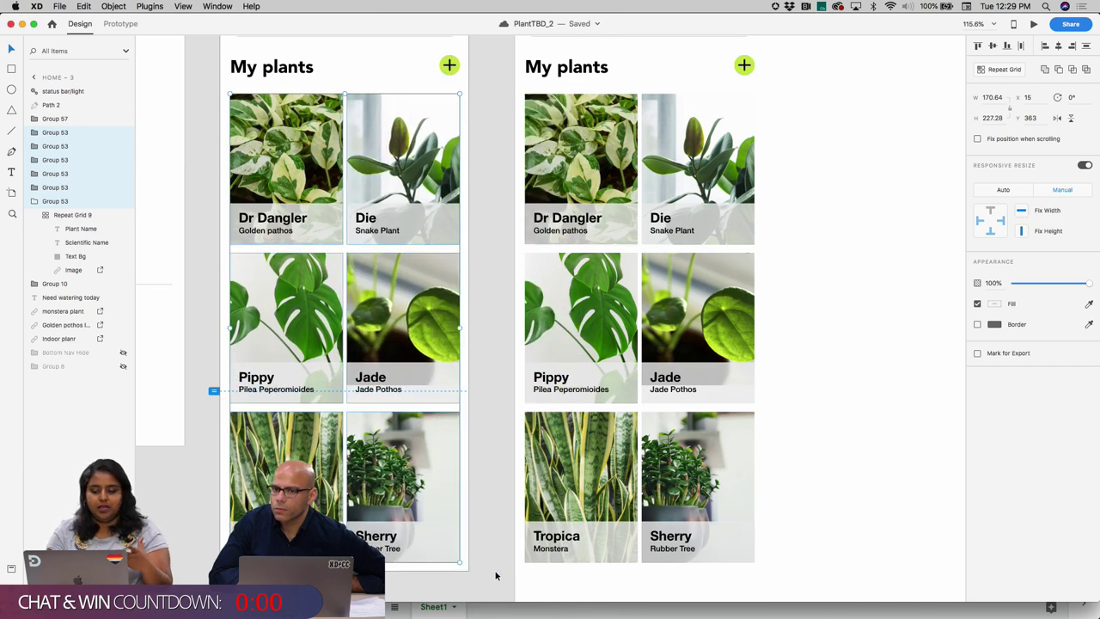
pyautogui.click(1020, 212)
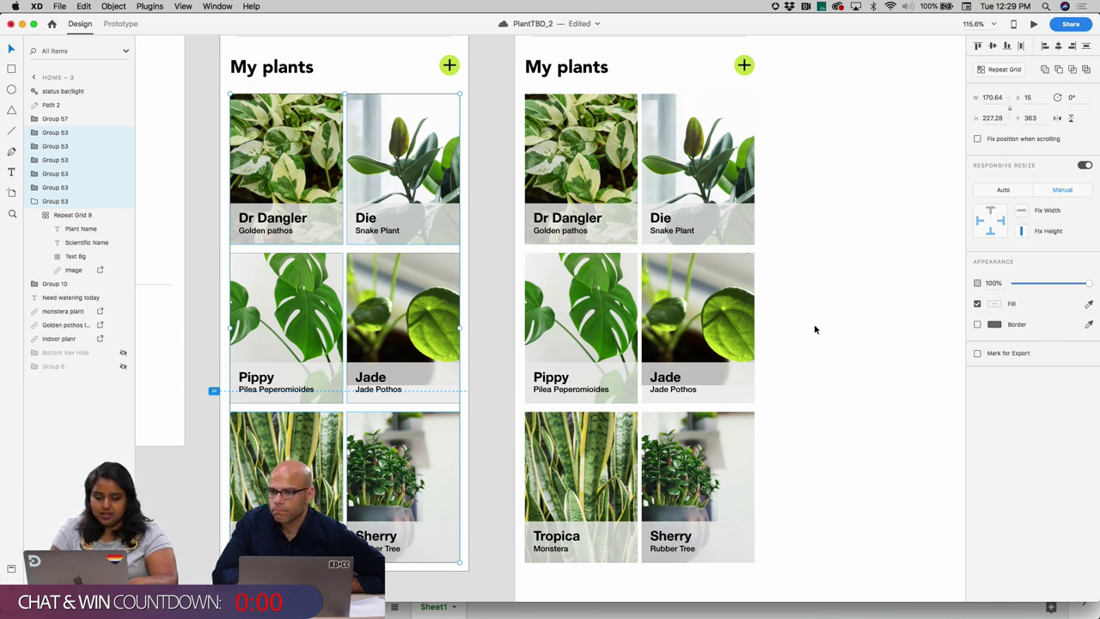
# - Delete all the pasted content from the iPad Pro 12.9in – 2 artboard
pyautogui.scroll(-3, 814, 323)
pyautogui.hscroll(3, 814, 329)
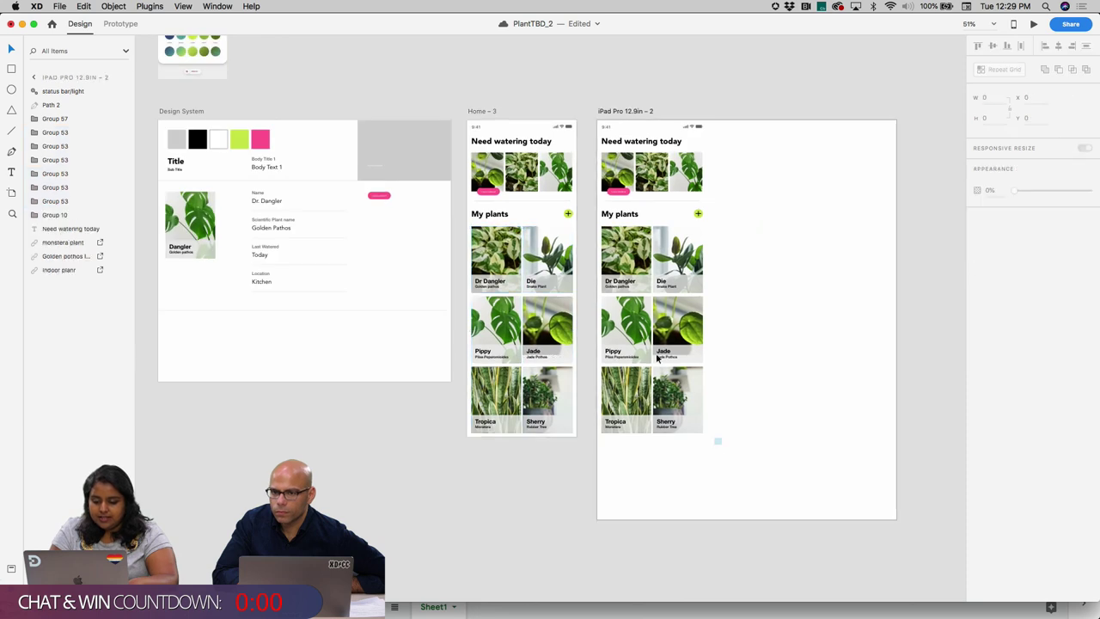
pyautogui.moveTo(717, 442); pyautogui.dragTo(605, 128)
pyautogui.press('BackSpace')
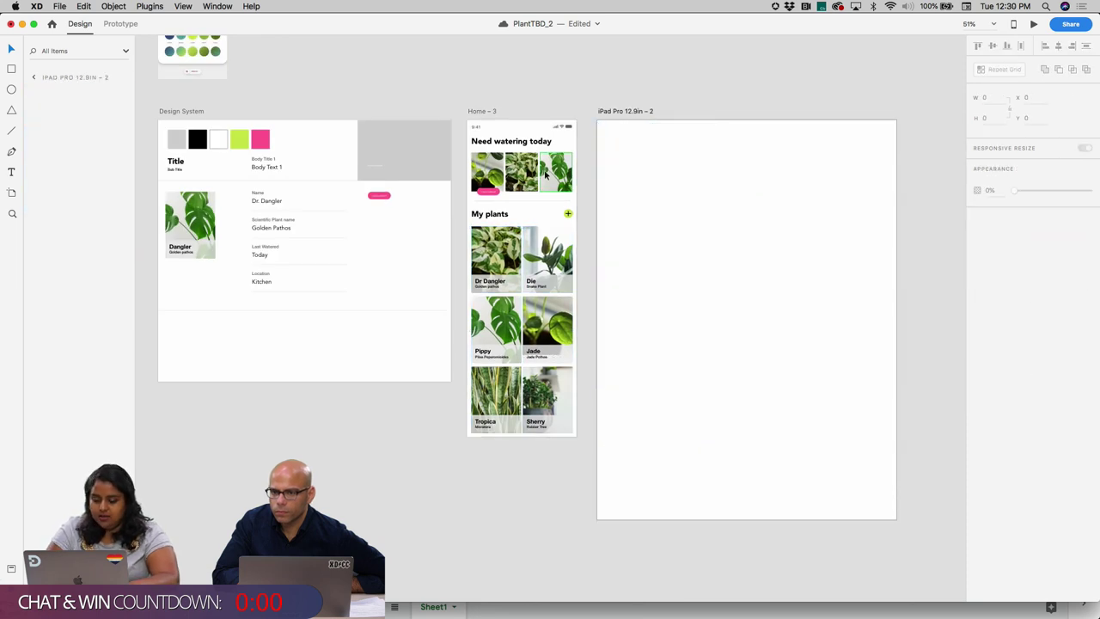
# - Copy the updated Home – 3 content onto the empty iPad artboard and stretch the copy wider
pyautogui.moveTo(459, 118); pyautogui.dragTo(688, 410)
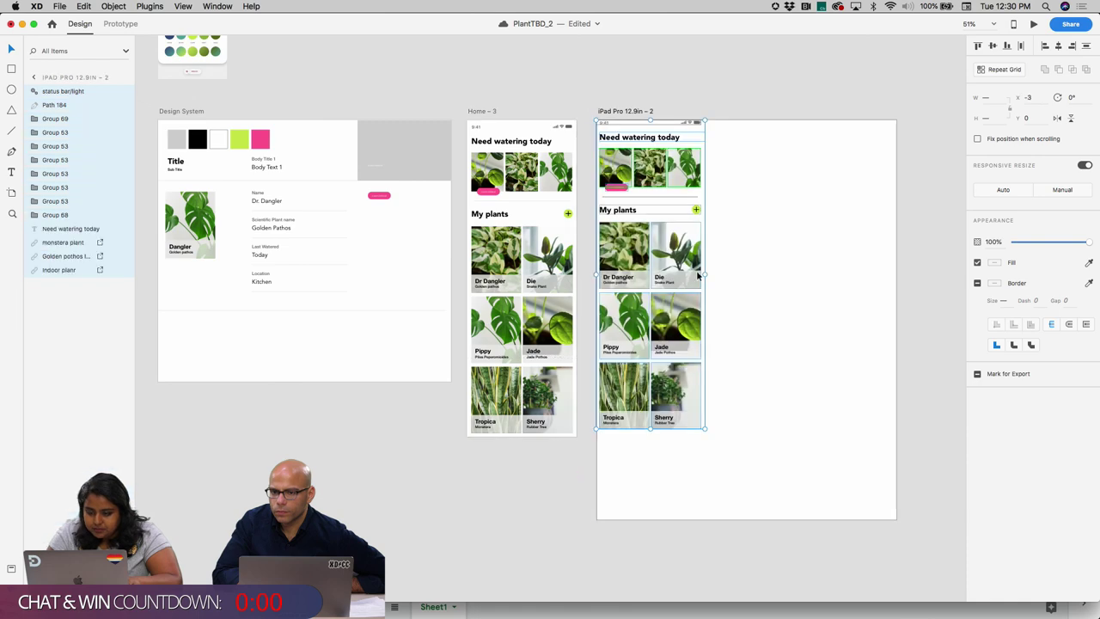
pyautogui.moveTo(703, 276); pyautogui.dragTo(798, 274)
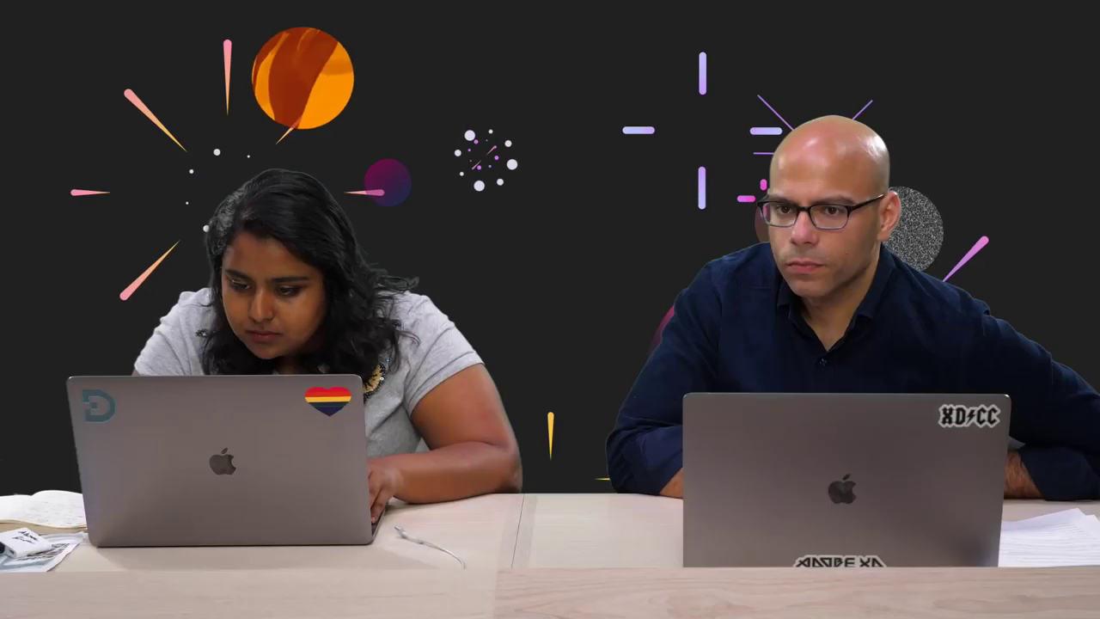
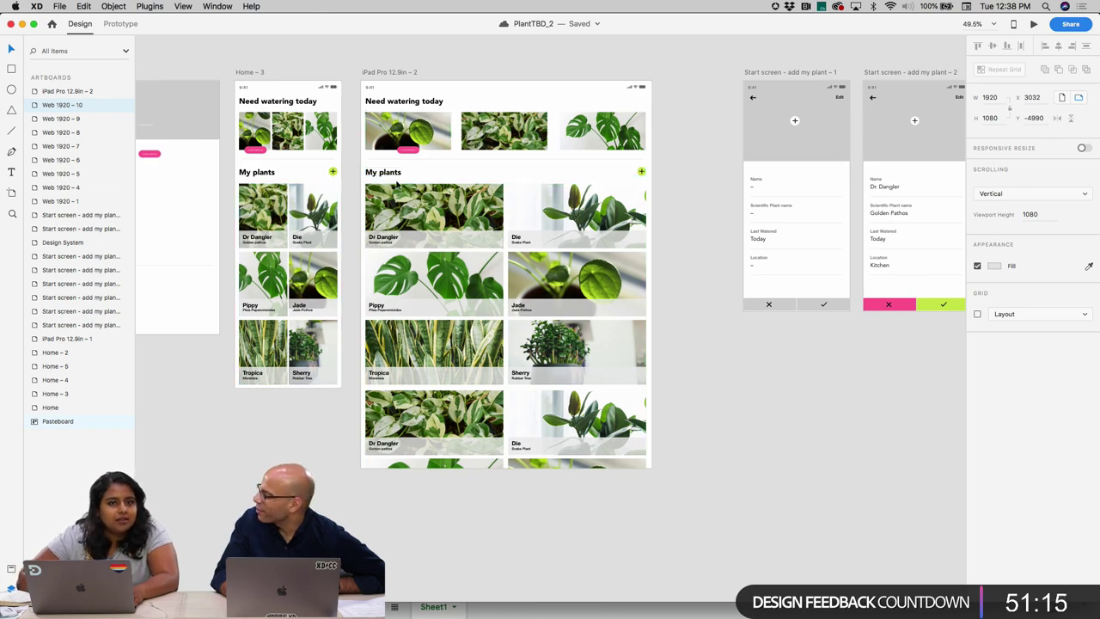
# - Select the "2 days overdue" text inside the pink label under Need watering today on the iPad artboard
pyautogui.scroll(10, 378, 168)
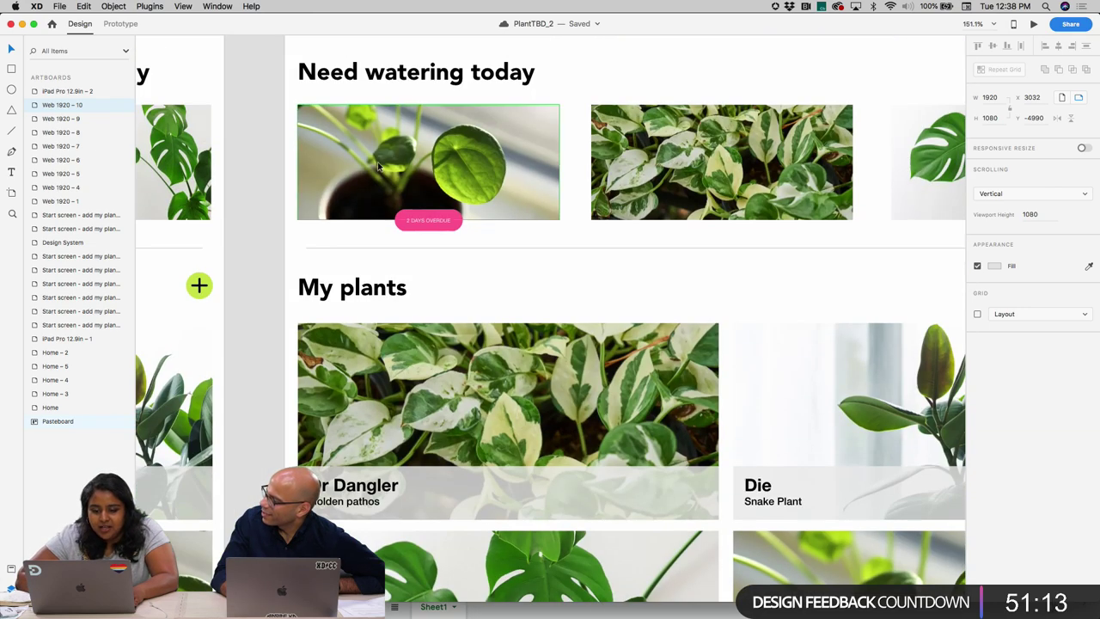
pyautogui.scroll(5, 378, 165)
pyautogui.click(465, 296)
pyautogui.doubleClick(477, 286)
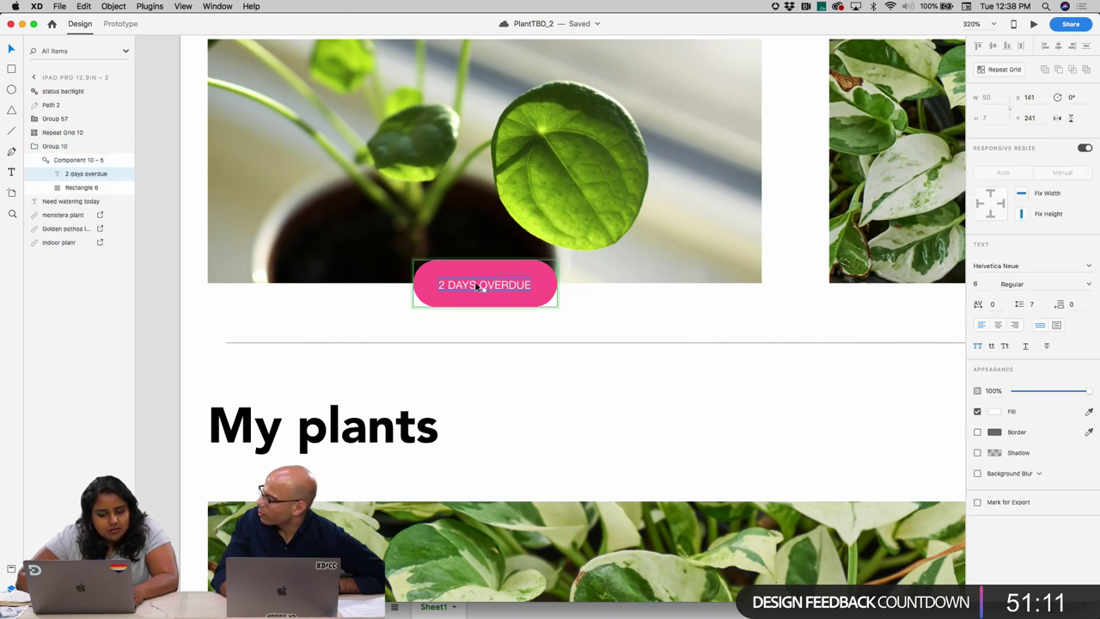
# - Find the Stark plugin by searching all plugins for "stark", install it and close the plugin manager
pyautogui.click(149, 6)
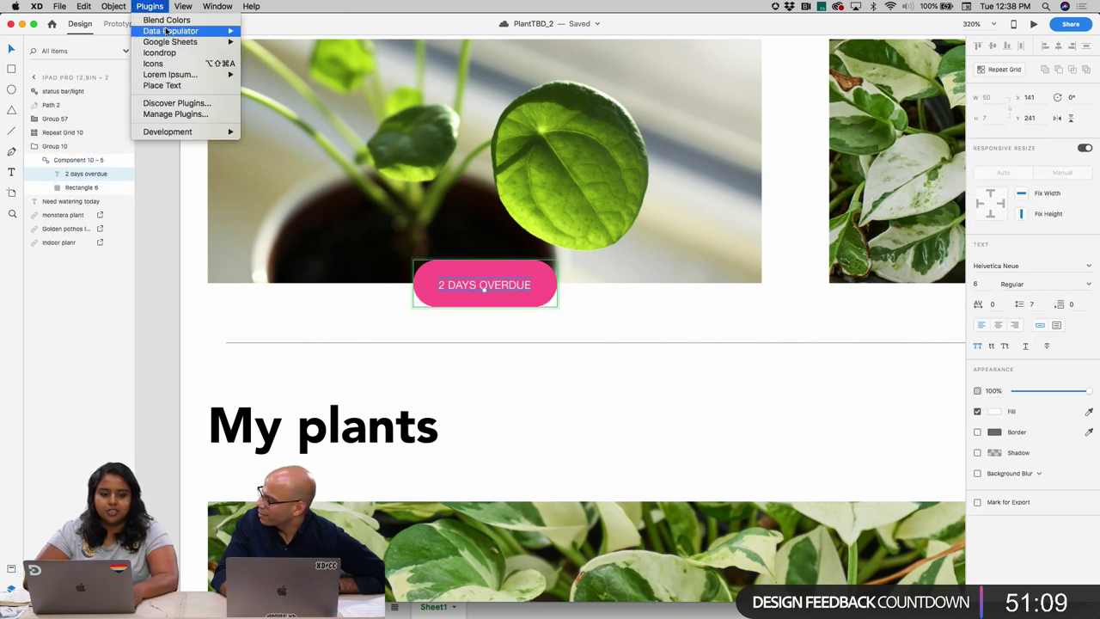
pyautogui.click(193, 105)
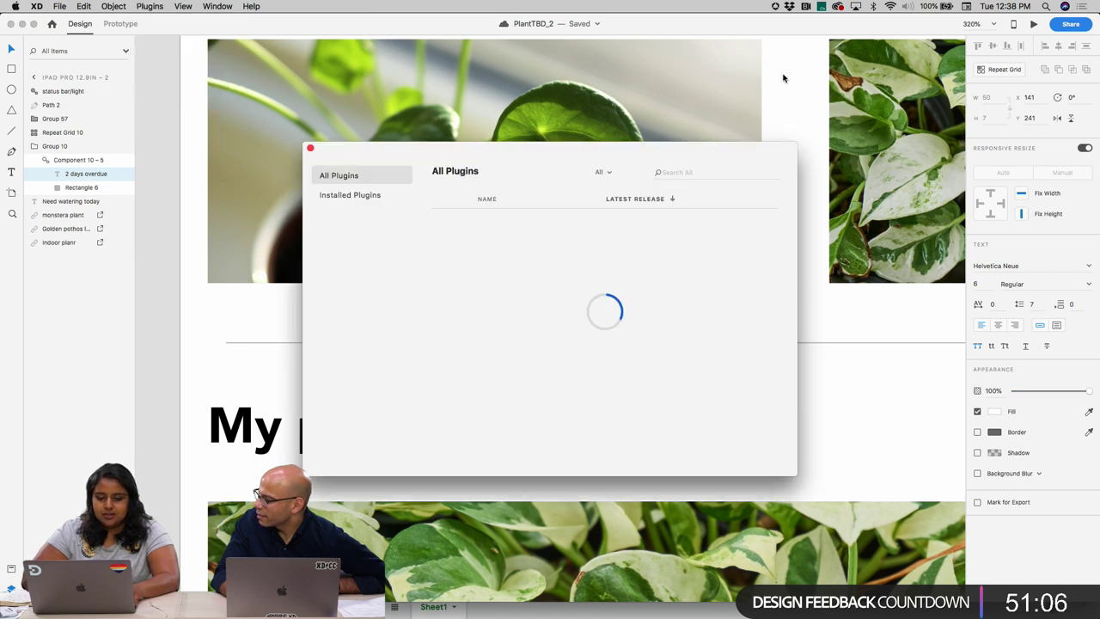
pyautogui.click(692, 173)
pyautogui.write('st')
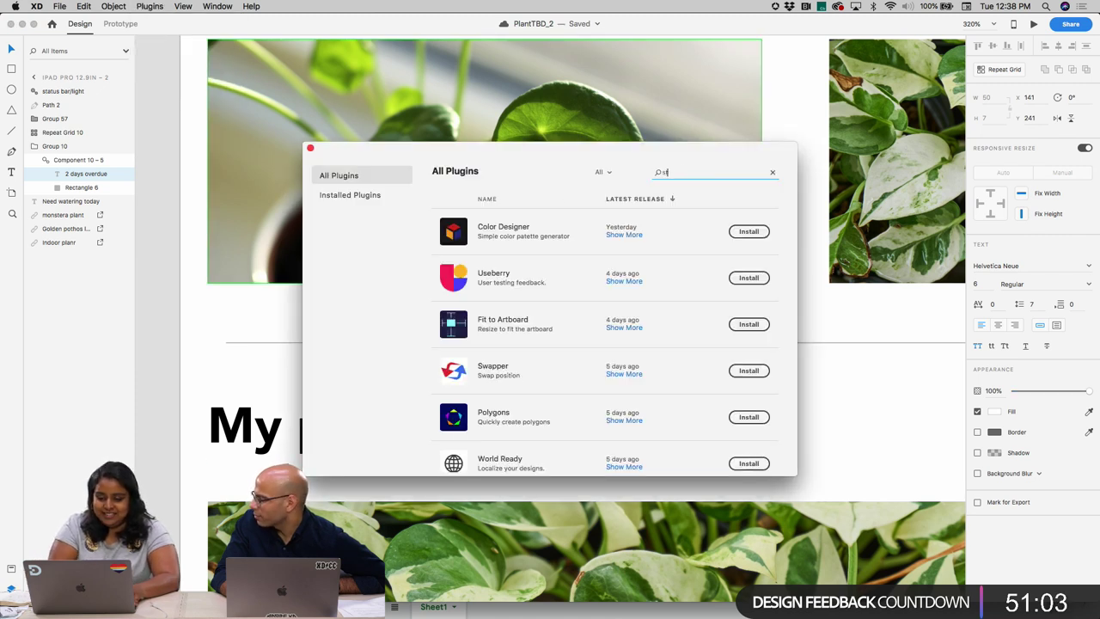
pyautogui.write('ylark')
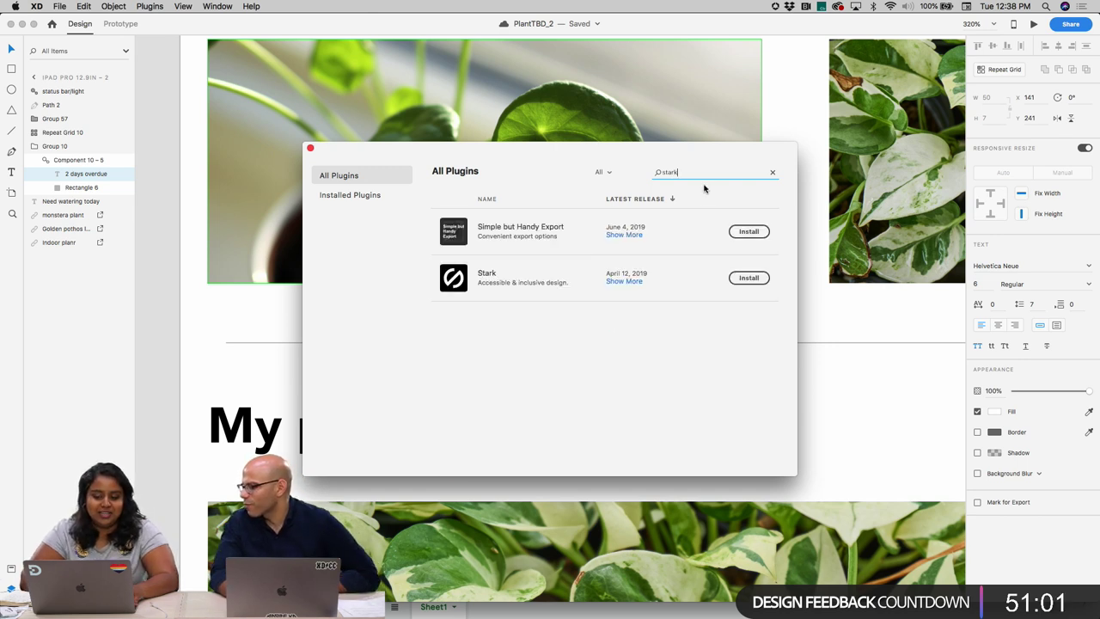
pyautogui.click(746, 280)
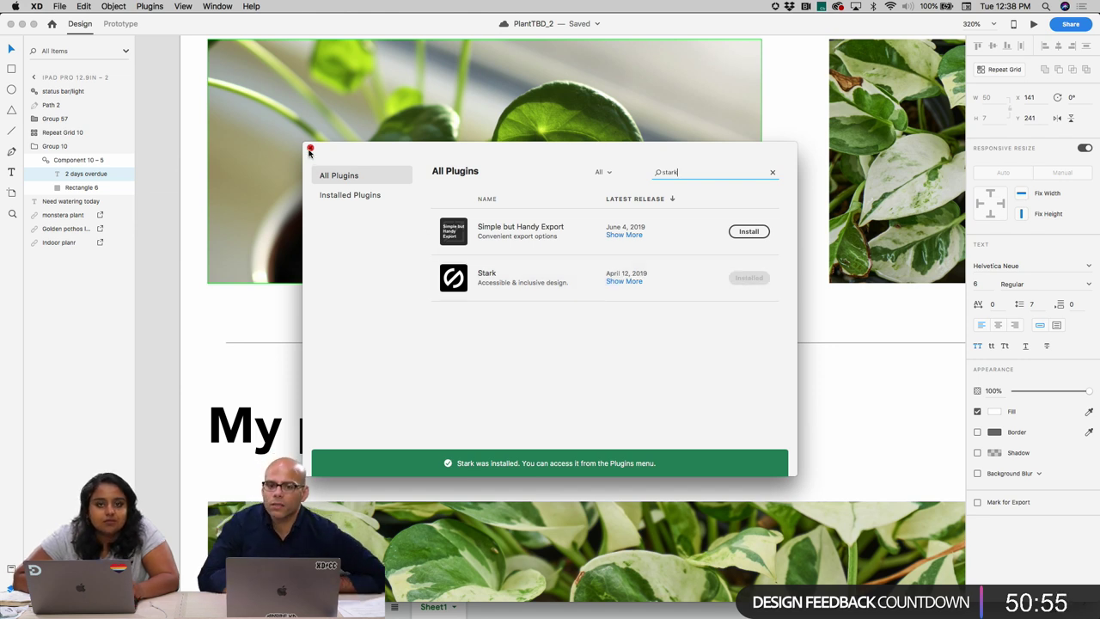
pyautogui.moveTo(483, 290)
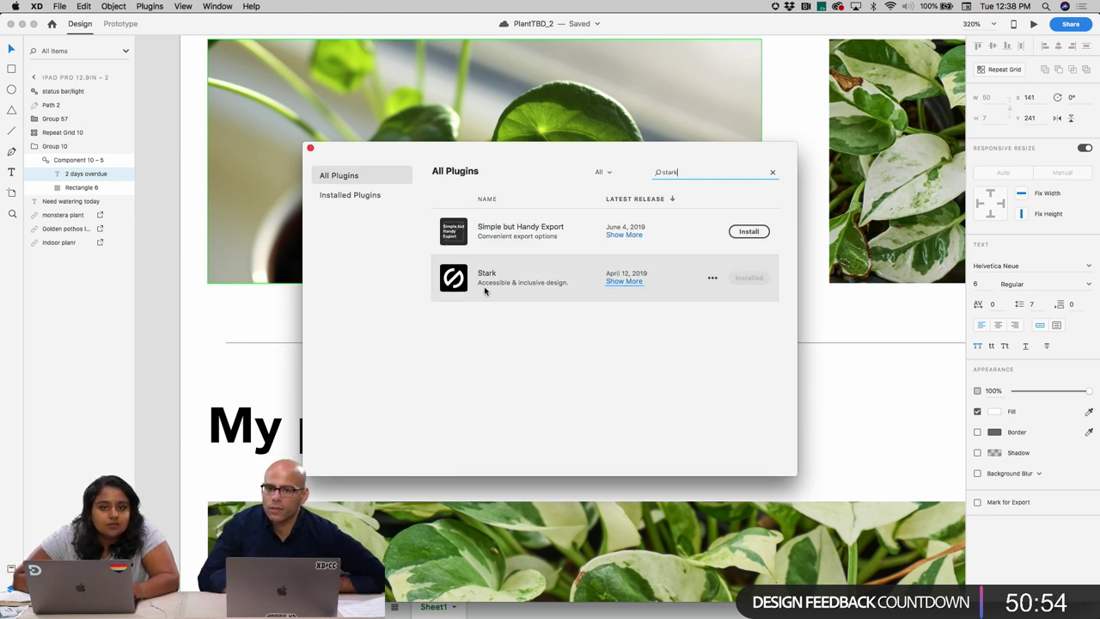
pyautogui.click(310, 151)
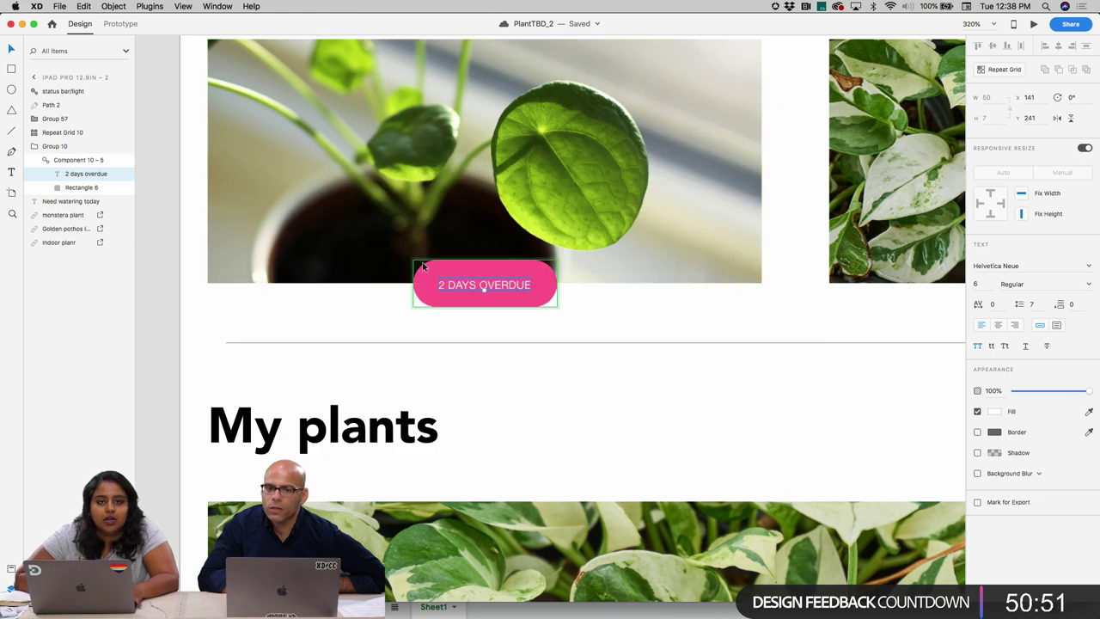
# - Try Stark's Check Contrast on the selected "2 days overdue" text and dismiss the resulting message
pyautogui.click(150, 6)
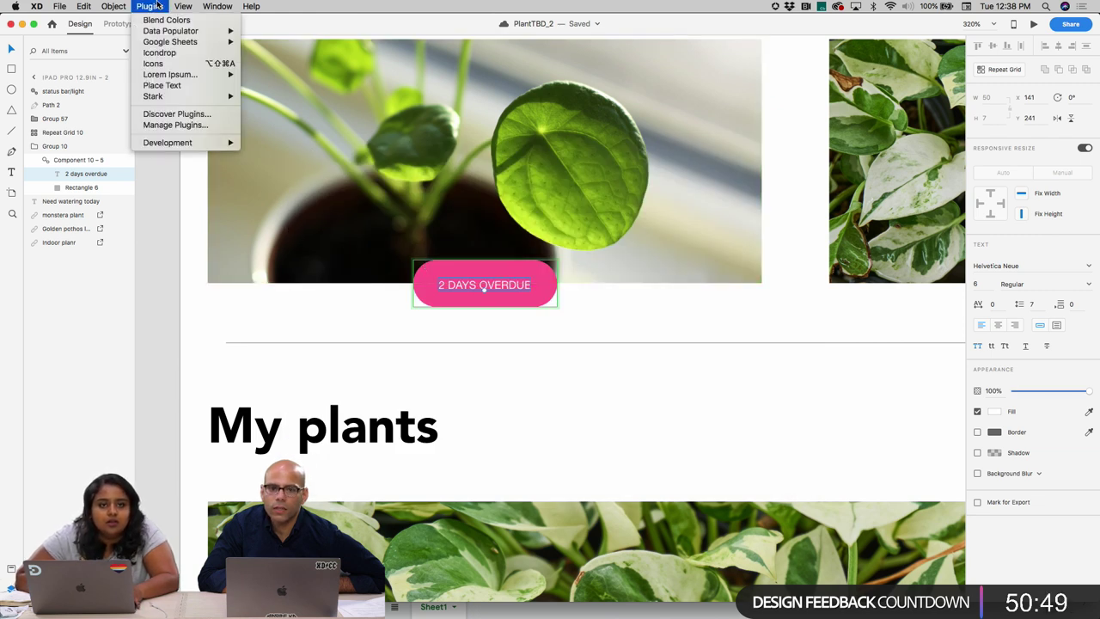
pyautogui.moveTo(161, 96)
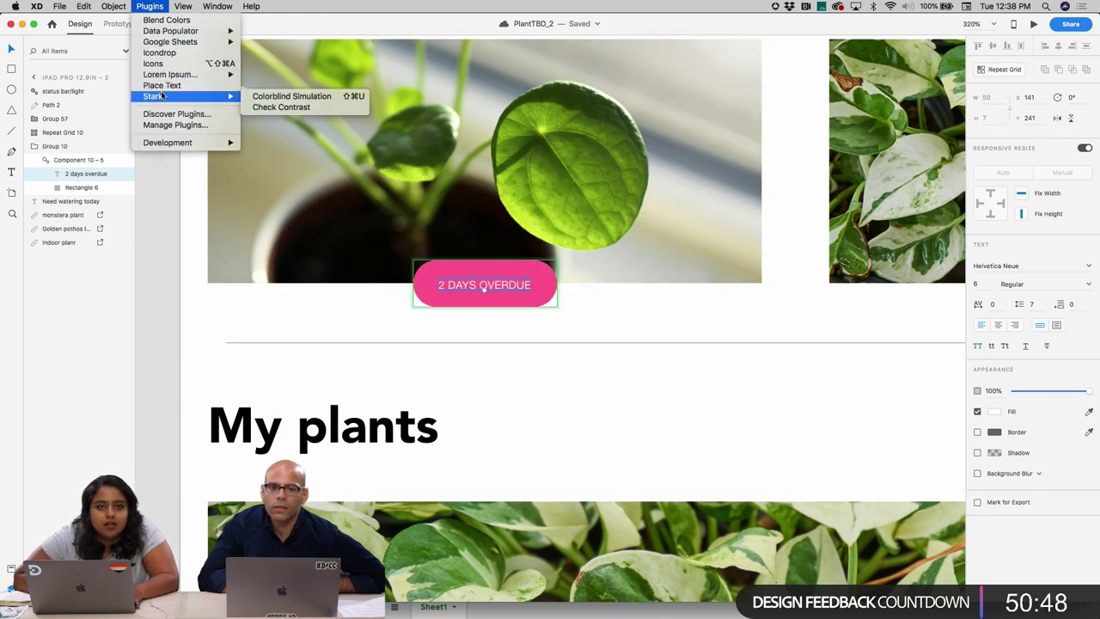
pyautogui.click(287, 107)
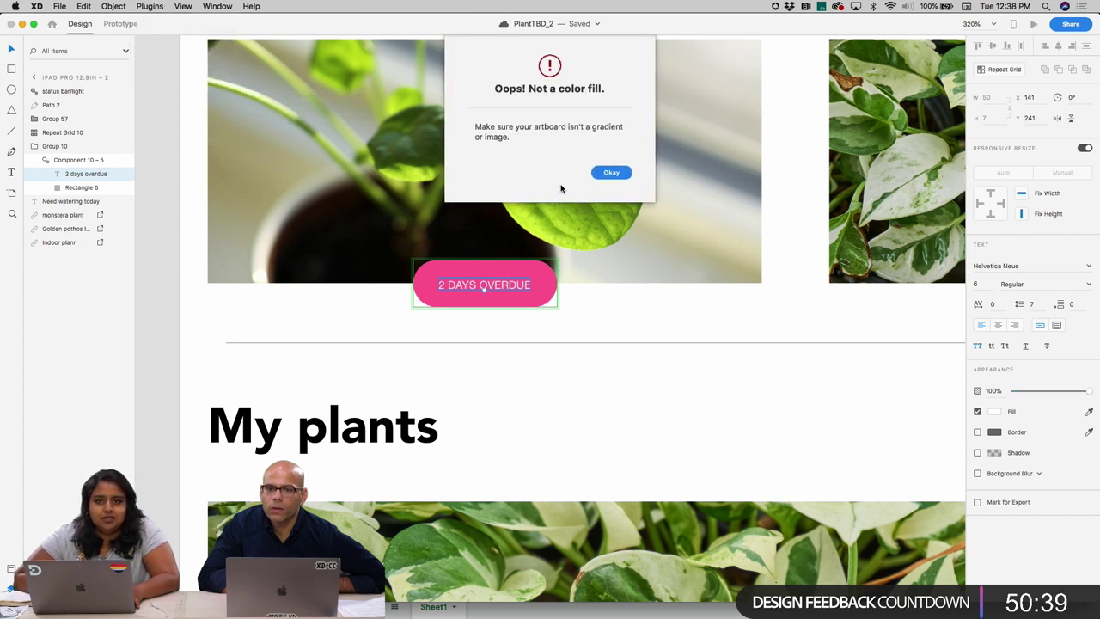
pyautogui.click(611, 175)
pyautogui.press('super+0')
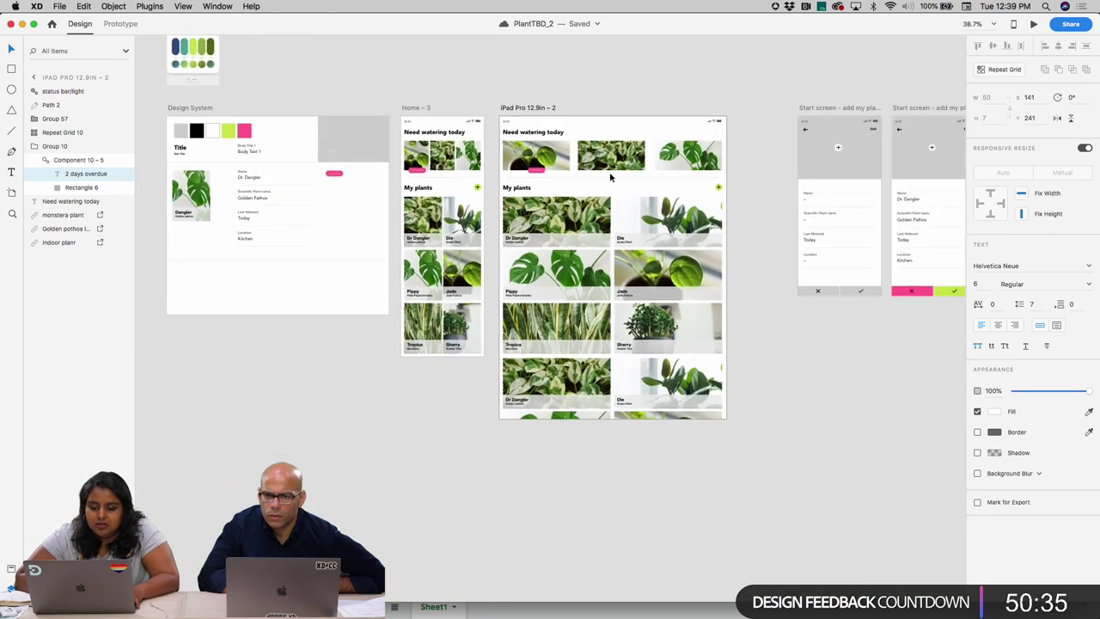
# - Try Stark's Check Contrast on the whole Home – 3 artboard and dismiss the resulting message
pyautogui.hscroll(3, 611, 176)
pyautogui.click(439, 100)
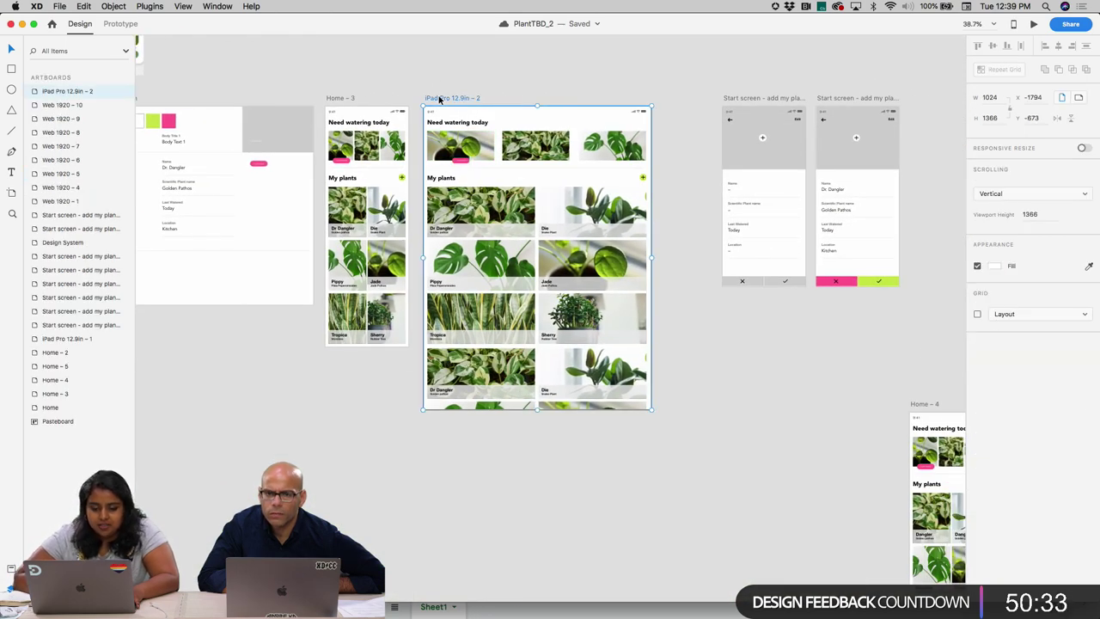
pyautogui.click(340, 99)
pyautogui.press('super+3')
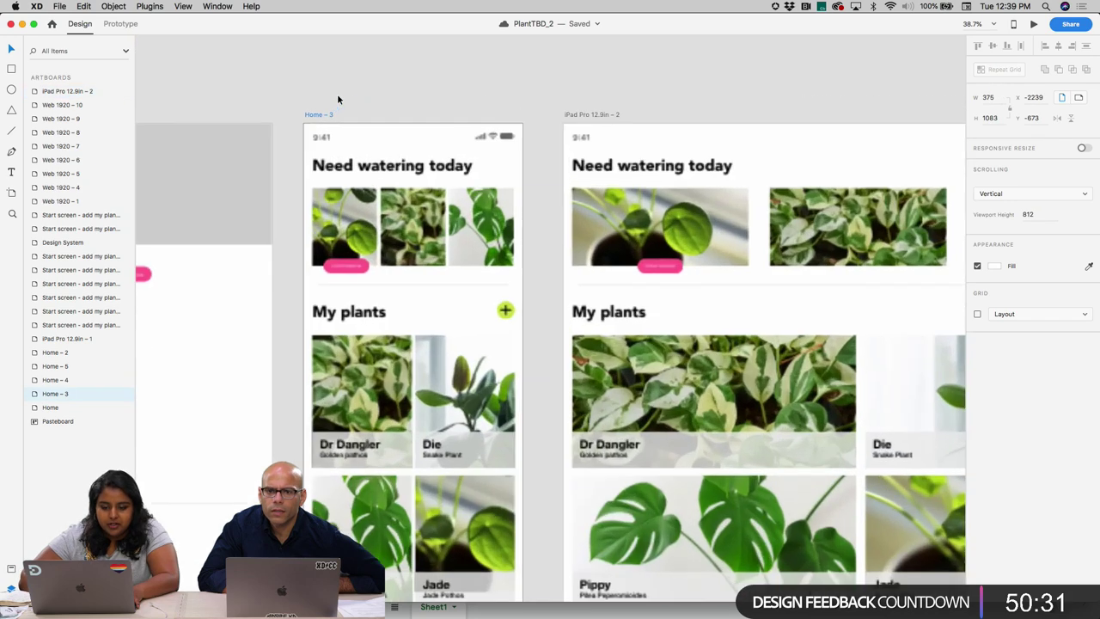
pyautogui.scroll(5, 337, 94)
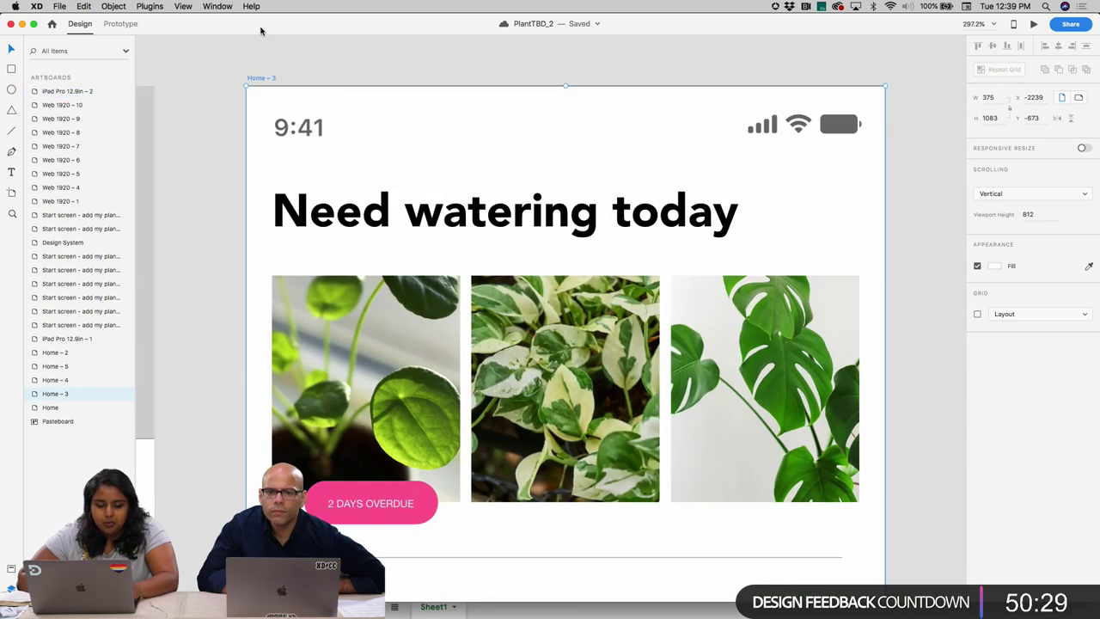
pyautogui.click(146, 7)
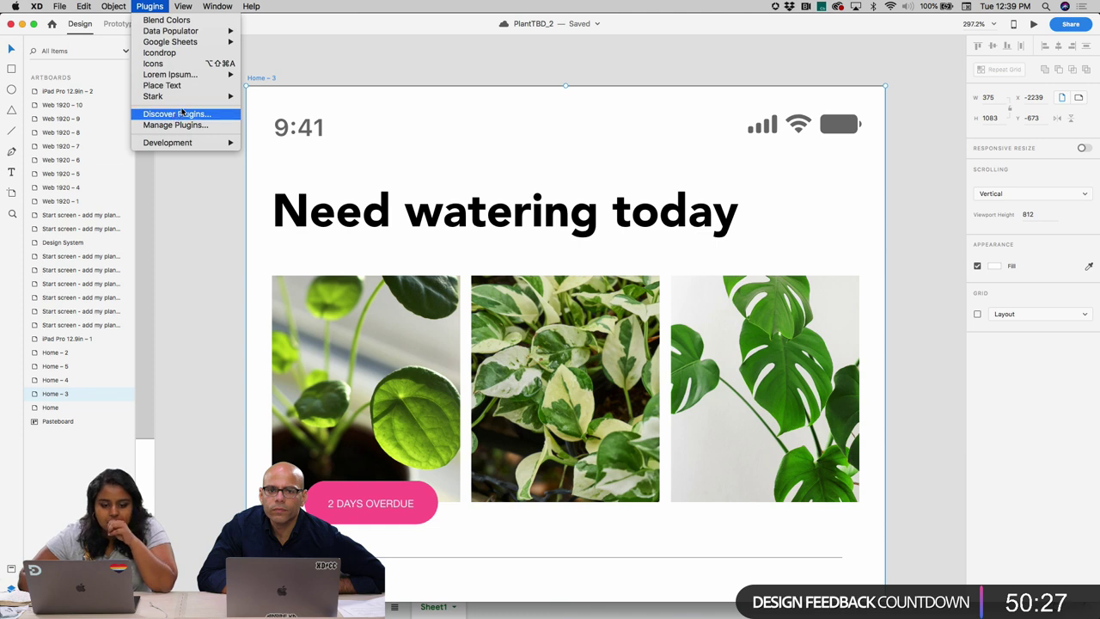
pyautogui.moveTo(204, 97)
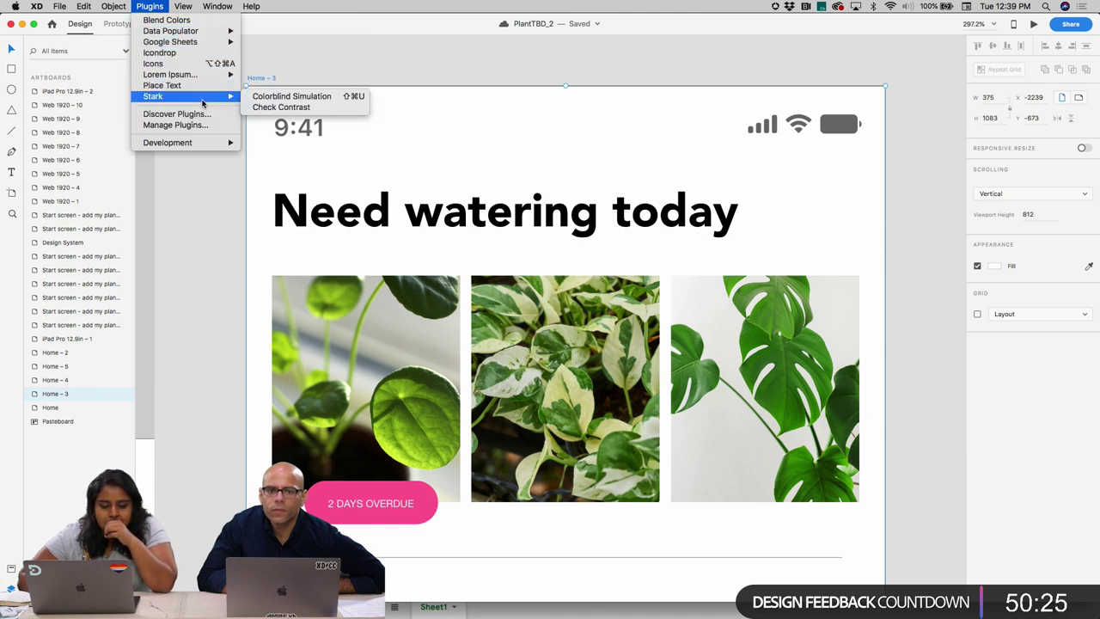
pyautogui.click(291, 108)
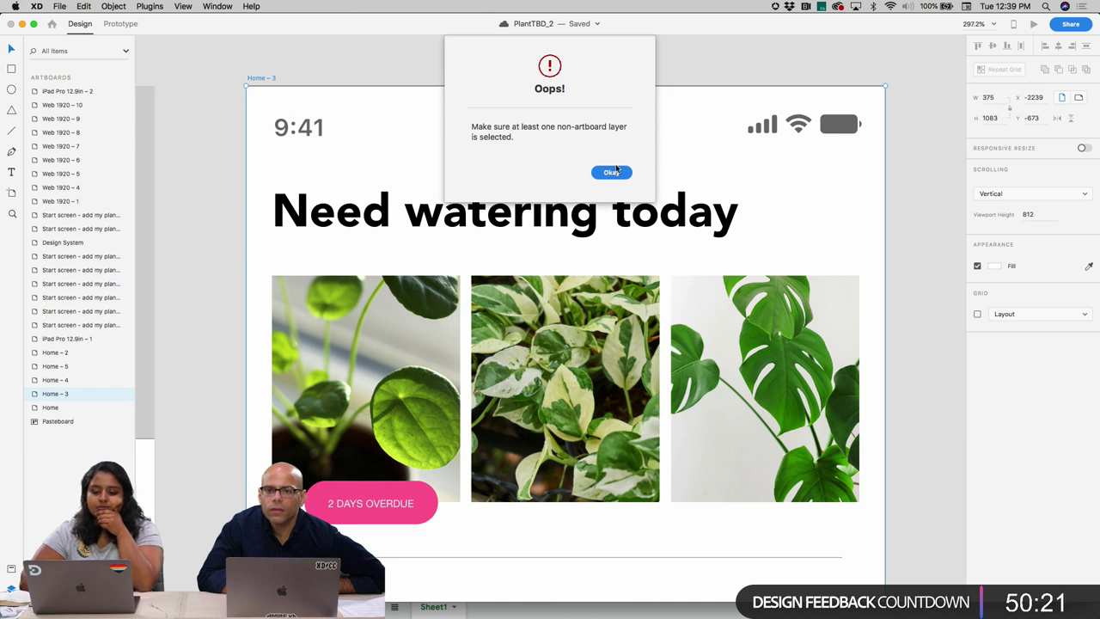
pyautogui.click(611, 171)
# - Try Stark's Check Contrast on the group holding the pink "2 days overdue" label in Home – 3 and dismiss the message
pyautogui.click(297, 222)
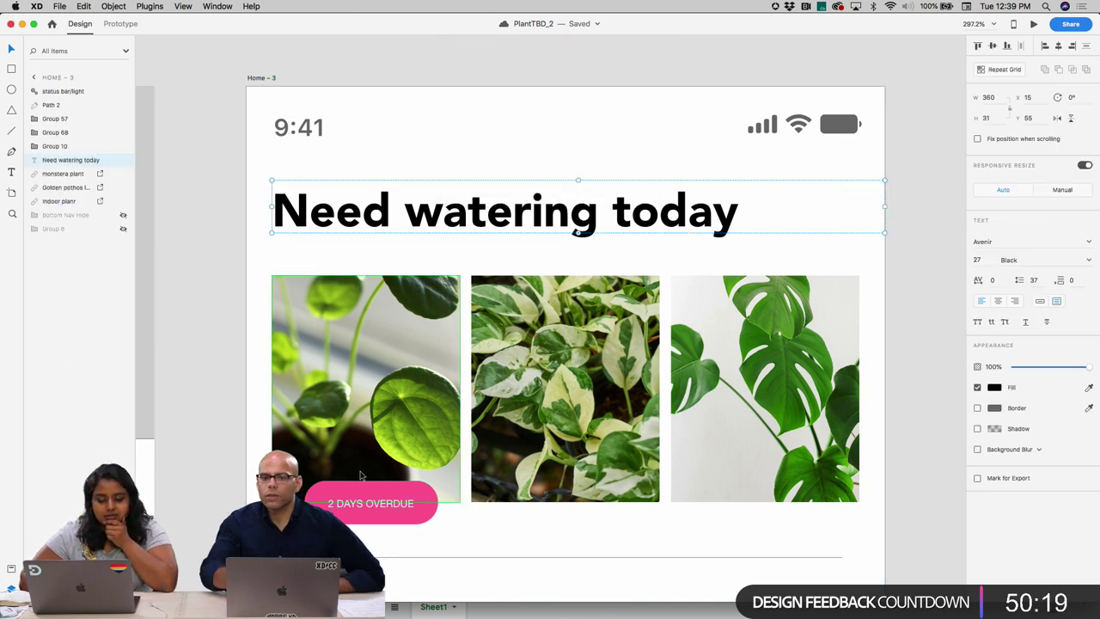
pyautogui.click(364, 493)
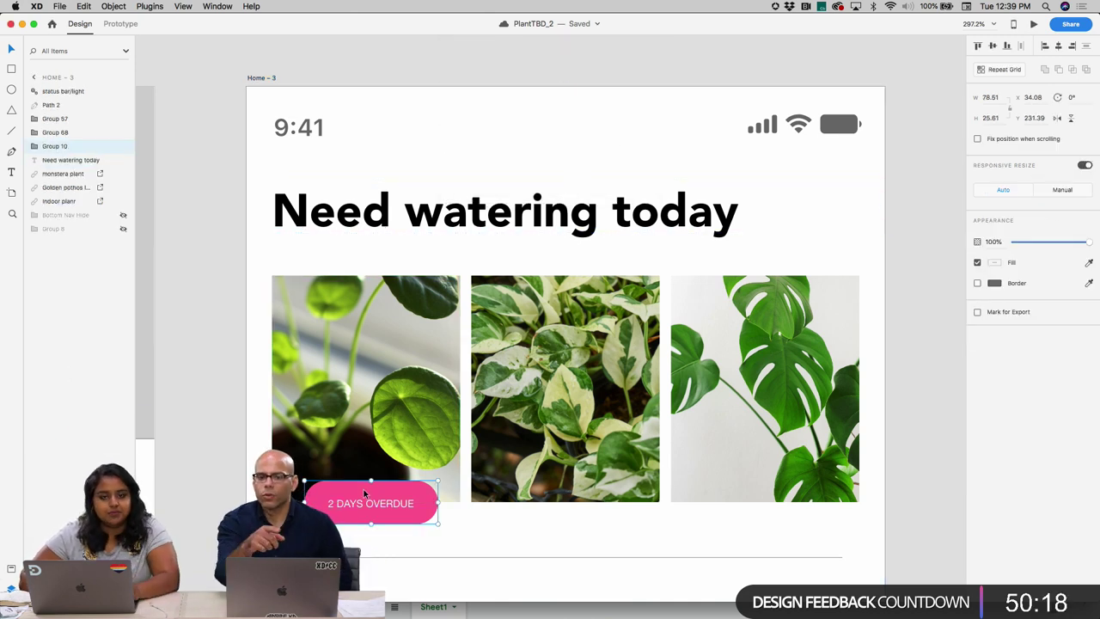
pyautogui.click(153, 5)
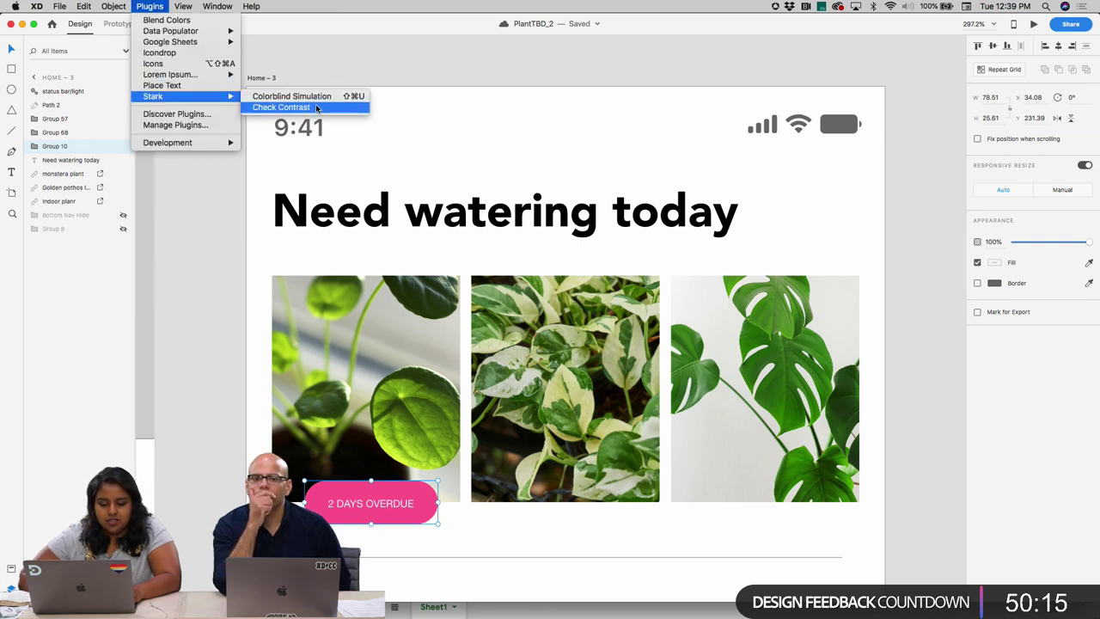
pyautogui.click(284, 107)
pyautogui.click(611, 171)
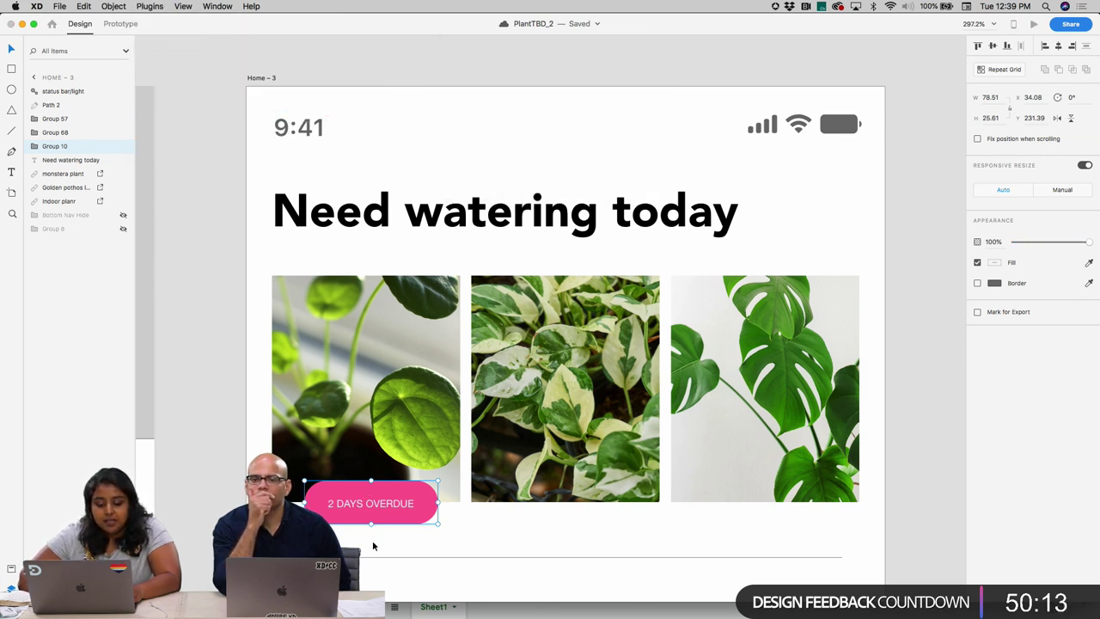
# - Check the contrast of the pink label component inside its group with Stark, review the ratings and close the checker
pyautogui.doubleClick(374, 504)
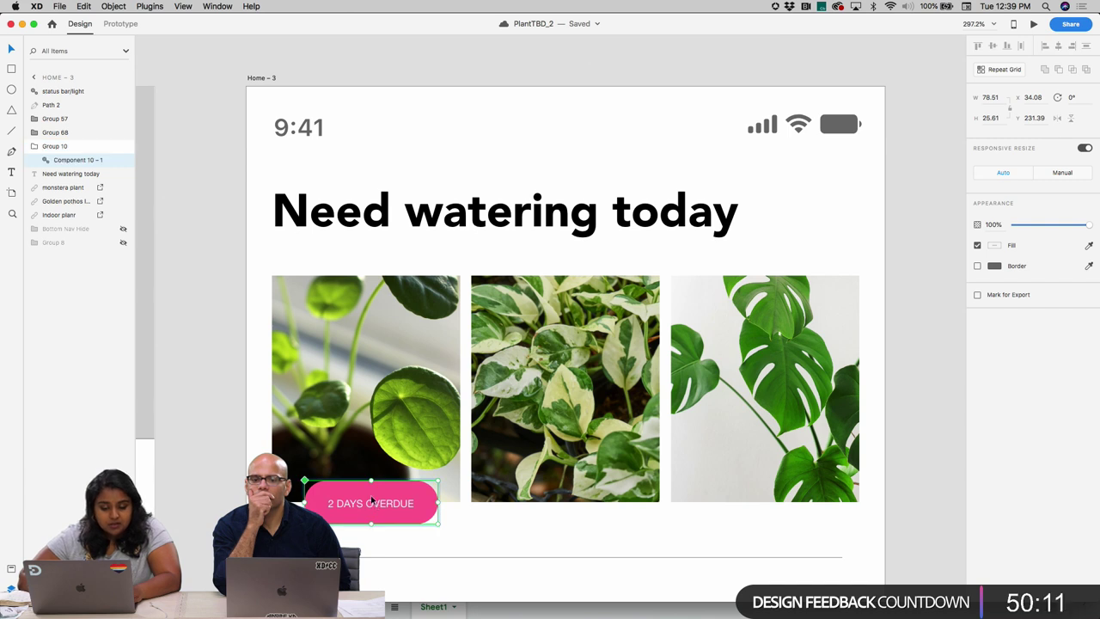
pyautogui.click(150, 6)
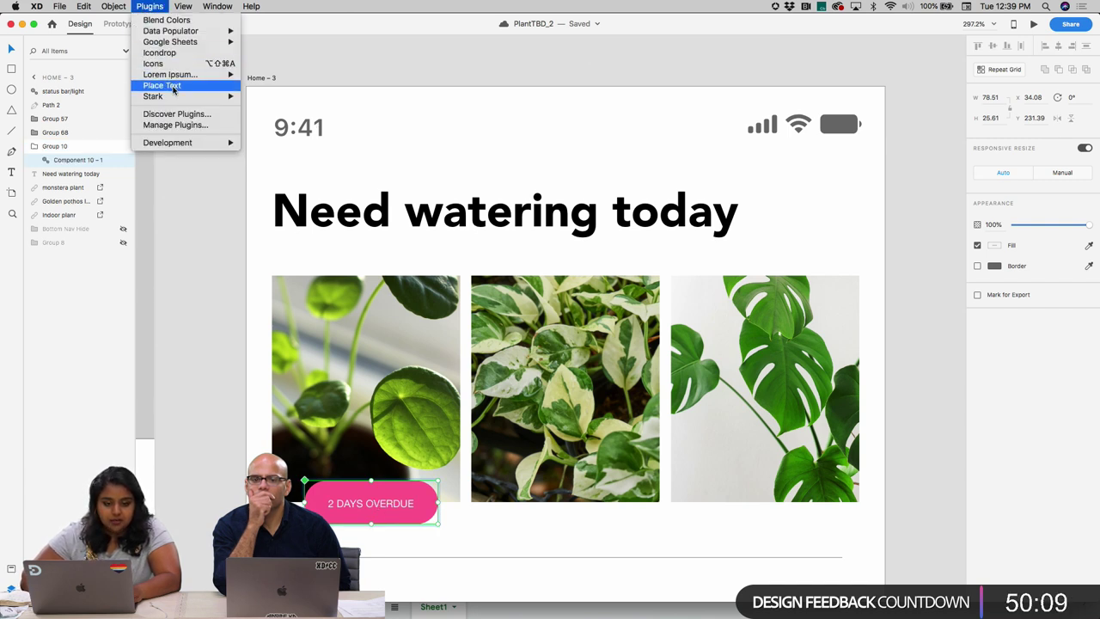
pyautogui.moveTo(230, 96)
pyautogui.click(276, 108)
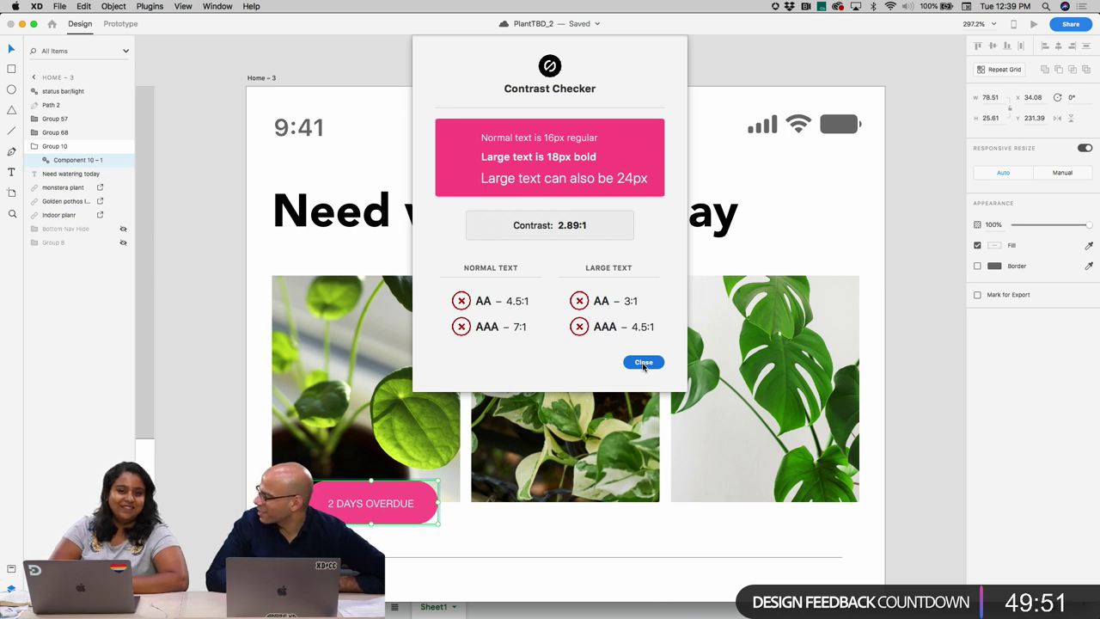
pyautogui.click(644, 363)
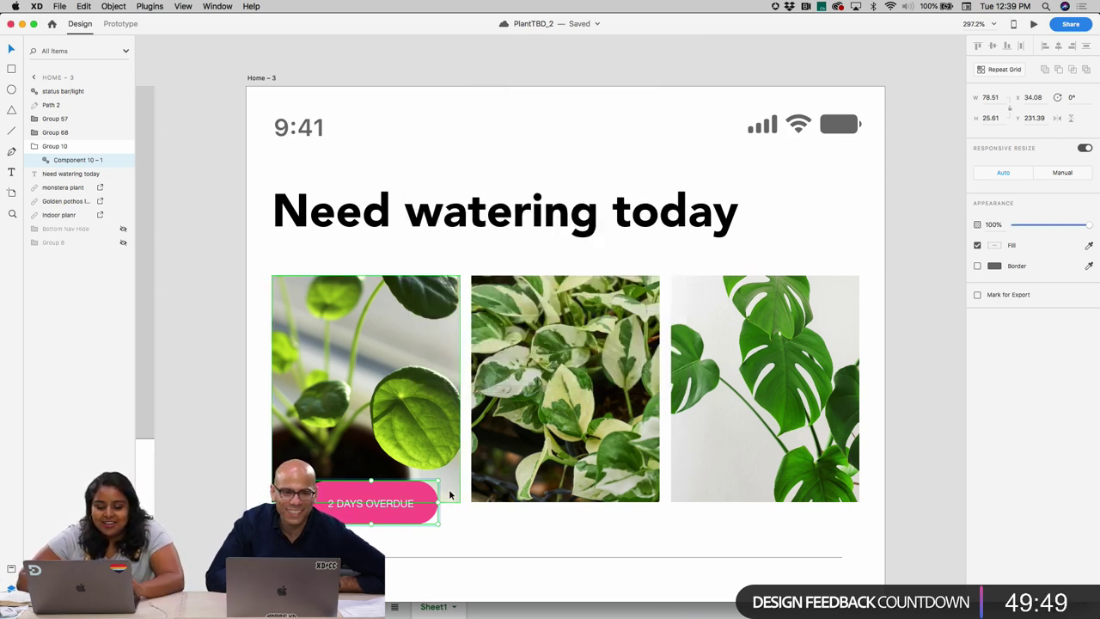
# - Try a font size of 10 on the "2 days overdue" text in the pink Home – 3 label, and revert it
pyautogui.scroll(-5, 449, 492)
pyautogui.scroll(-2, 450, 494)
pyautogui.scroll(5, 400, 447)
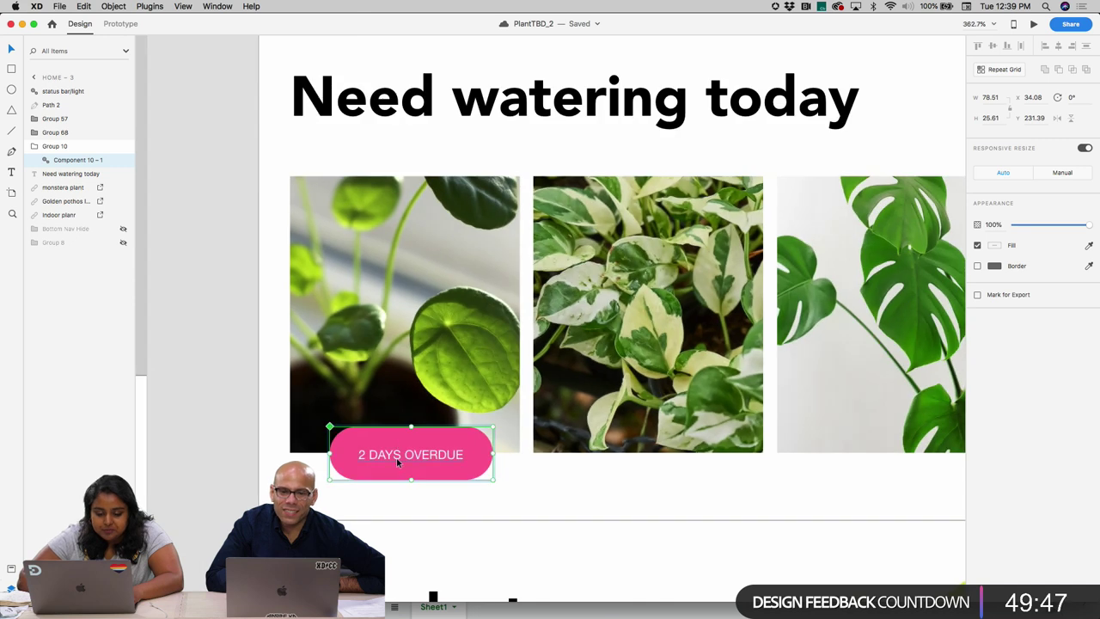
pyautogui.doubleClick(398, 461)
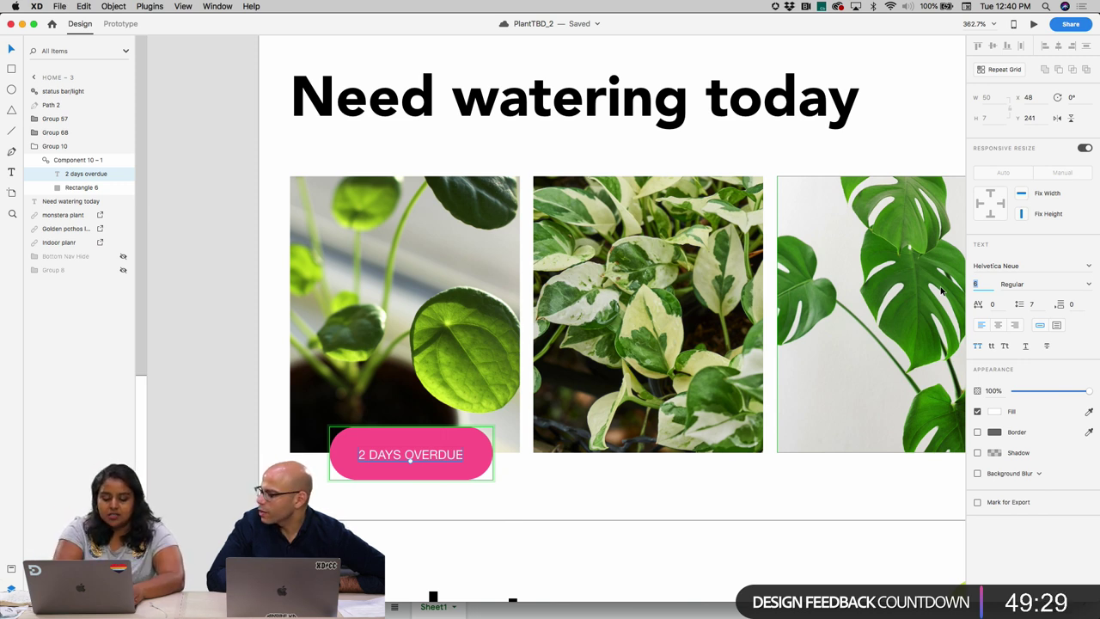
pyautogui.write('10')
pyautogui.press('Return')
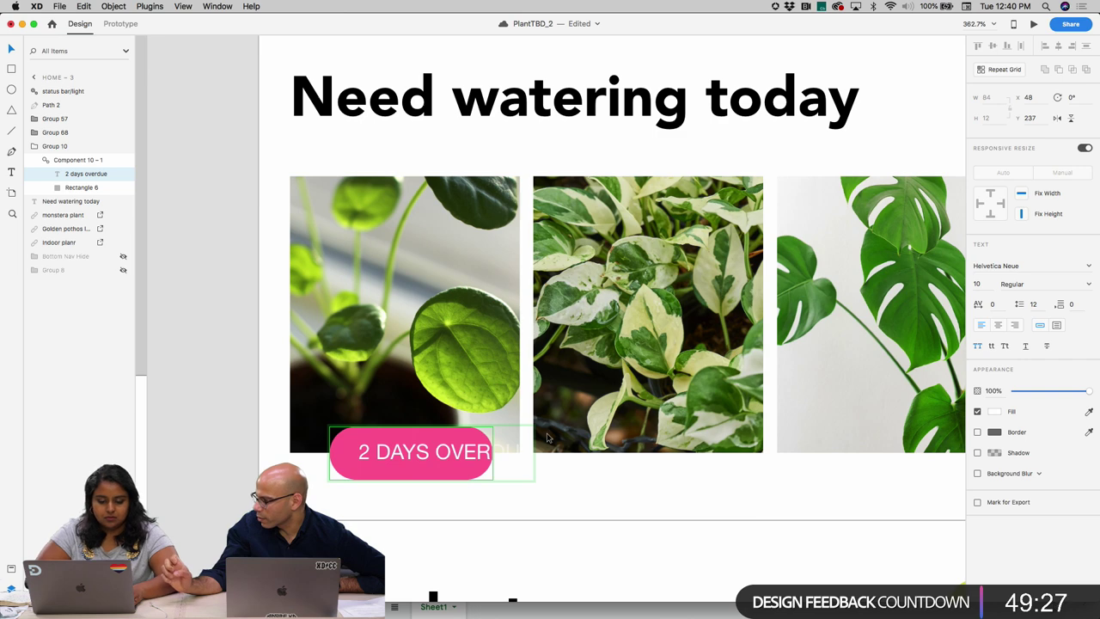
pyautogui.doubleClick(448, 456)
pyautogui.click(581, 505)
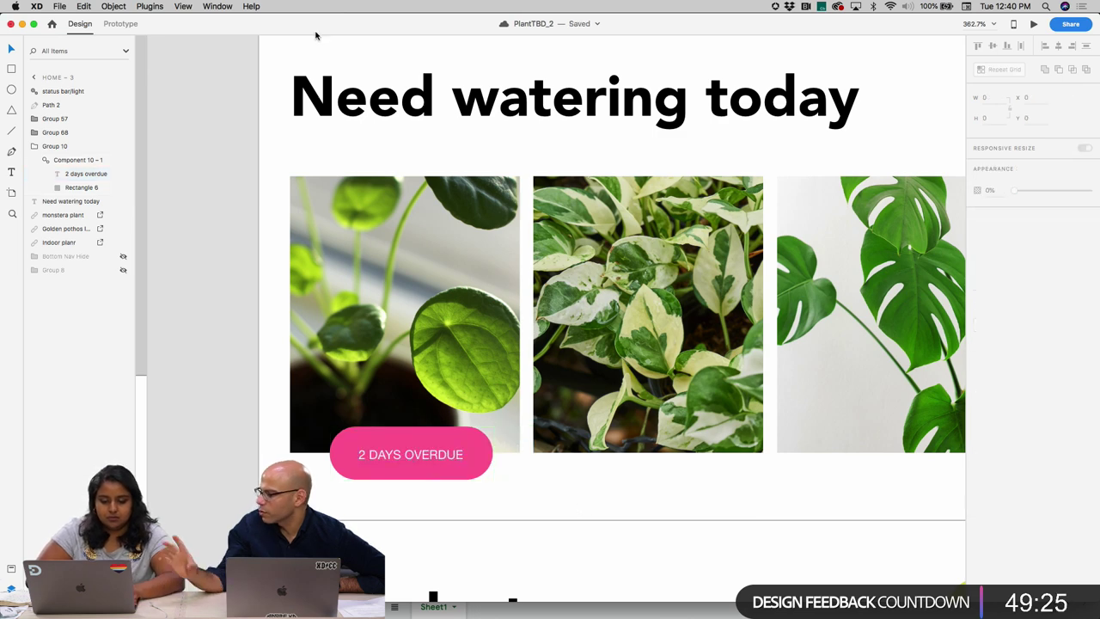
# - Run Stark's Colorblind Simulation on the Home – 3 artboard, keeping Home – 3 as the previewed artboard
pyautogui.click(149, 6)
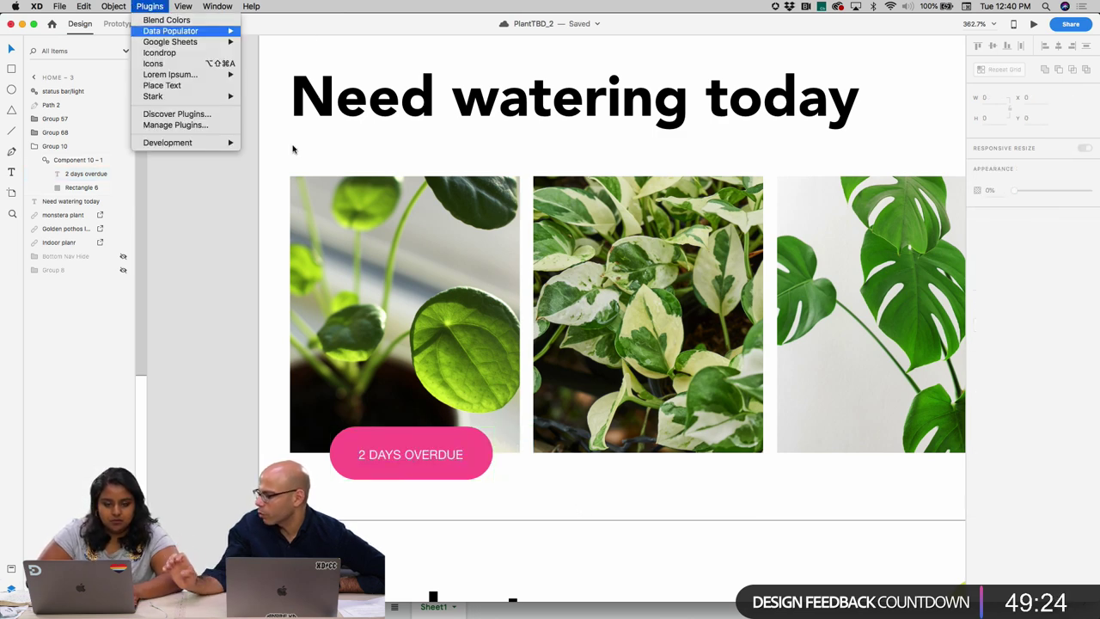
pyautogui.click(244, 350)
pyautogui.scroll(-5, 244, 350)
pyautogui.click(261, 198)
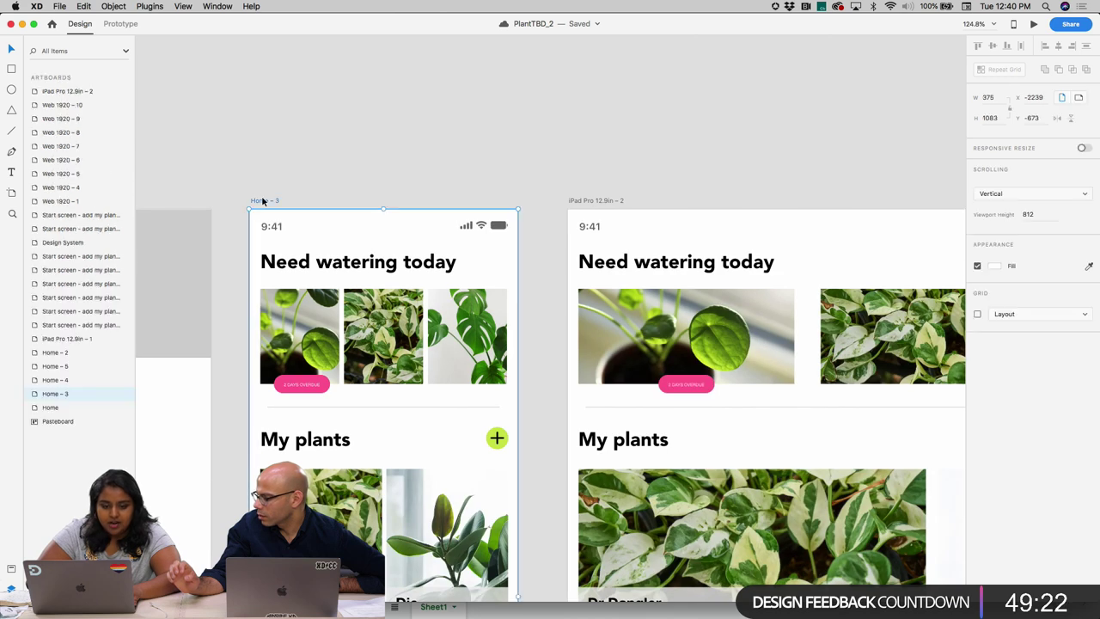
pyautogui.click(141, 7)
pyautogui.moveTo(206, 96)
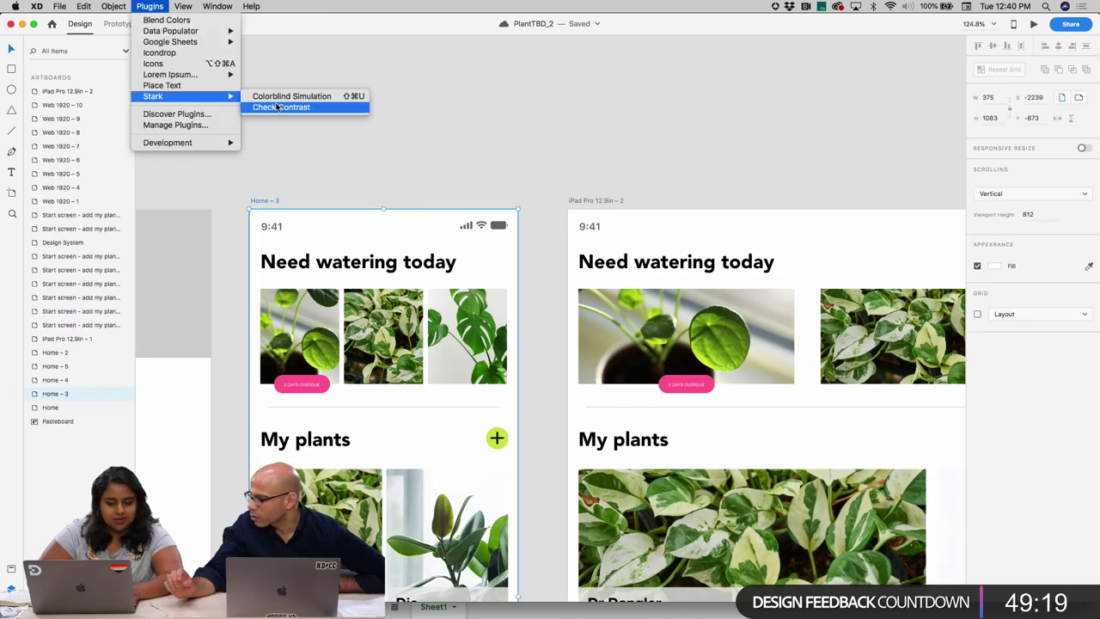
pyautogui.click(278, 96)
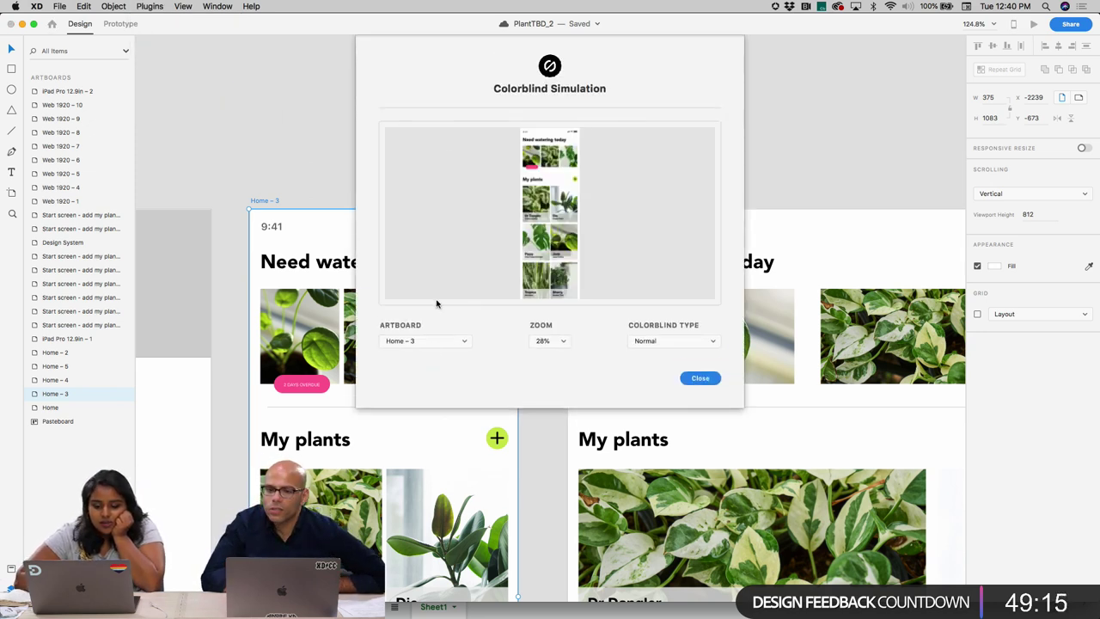
pyautogui.click(432, 341)
pyautogui.click(471, 400)
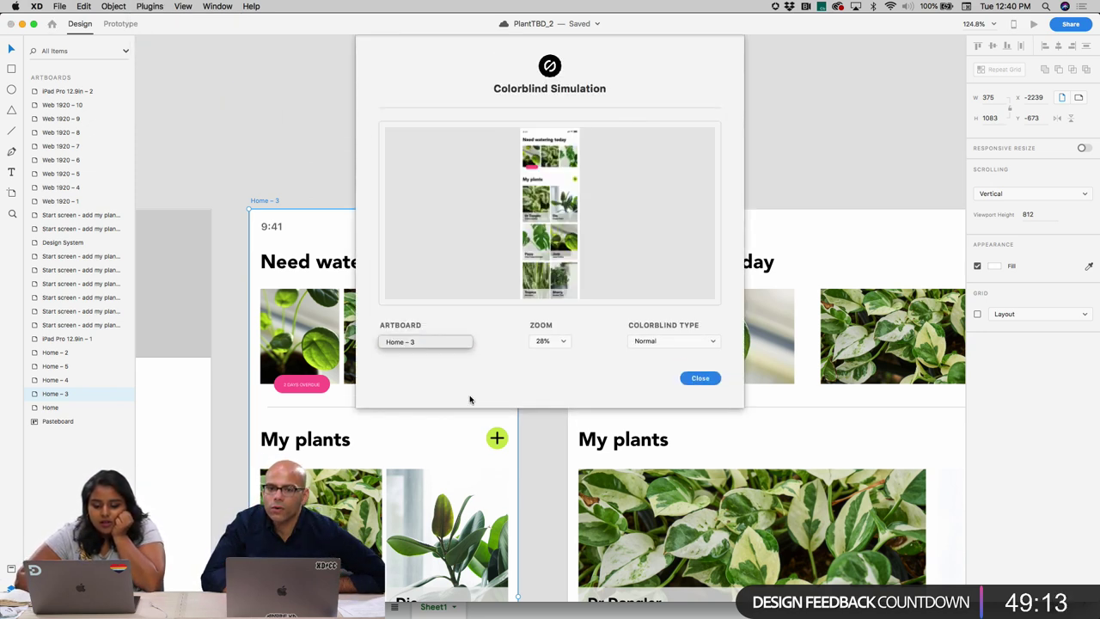
# - Preview Home – 3 under the Protanopia and Tritanopia colorblind types and close the simulation
pyautogui.click(653, 344)
pyautogui.click(654, 352)
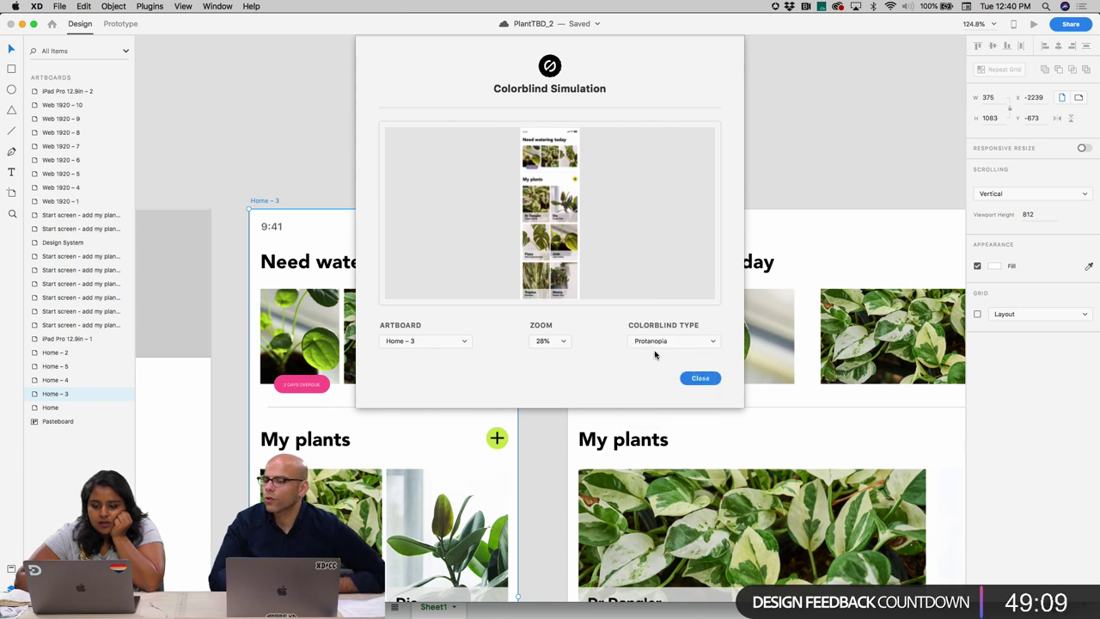
pyautogui.click(648, 341)
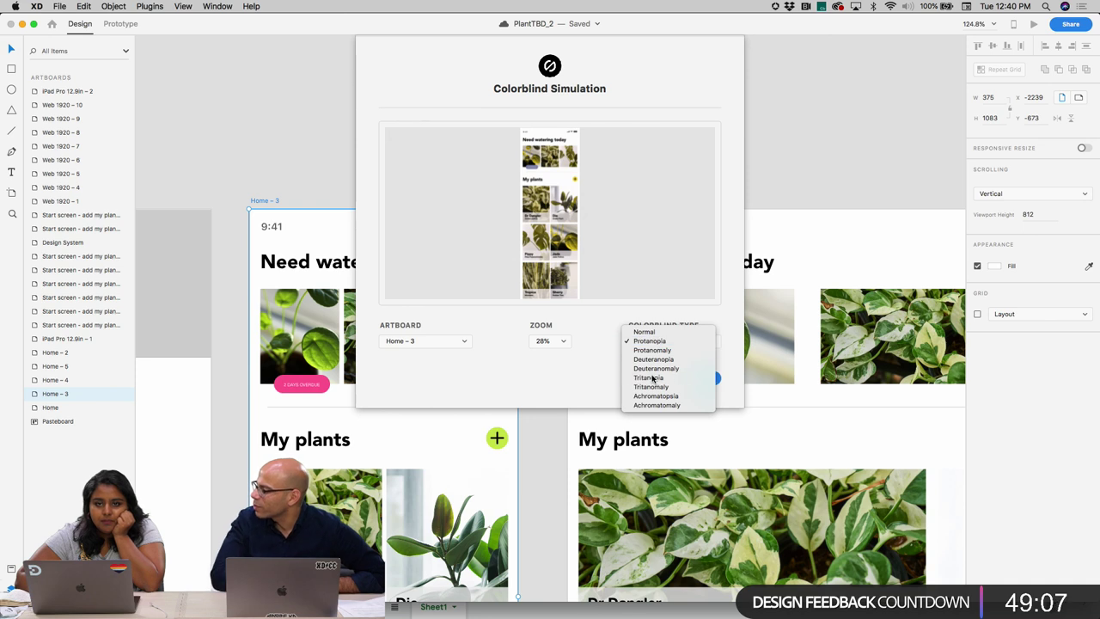
pyautogui.click(653, 377)
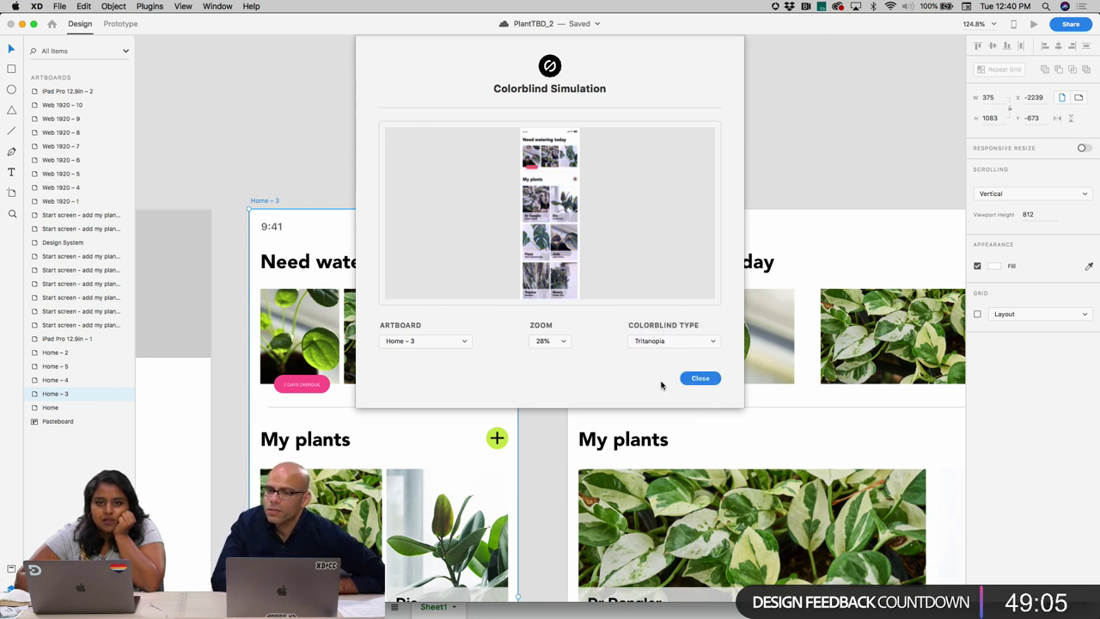
pyautogui.click(679, 342)
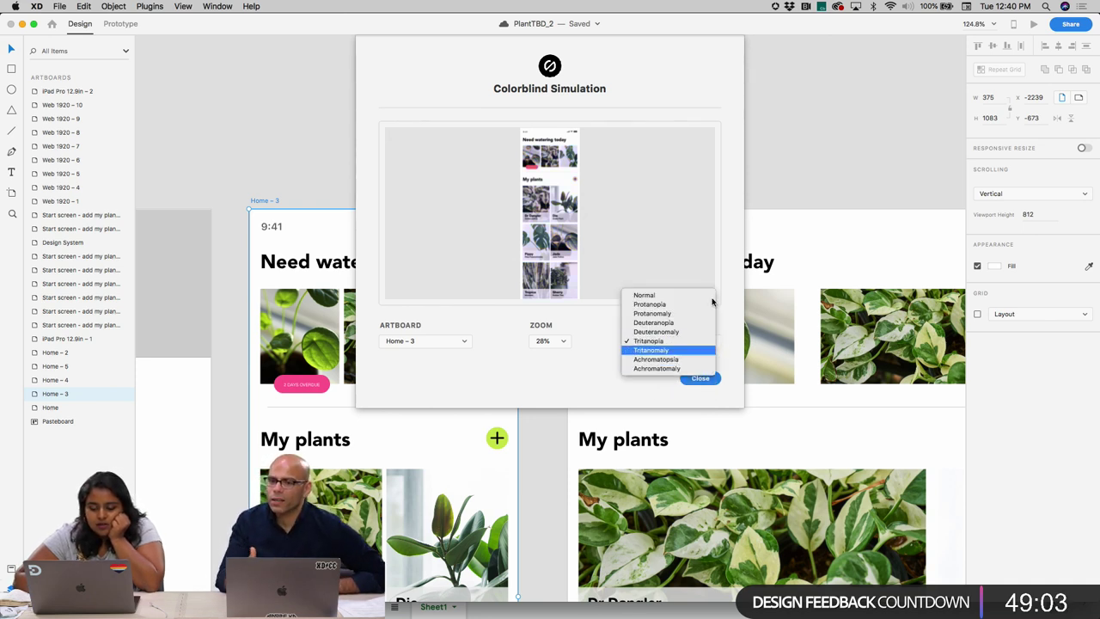
pyautogui.click(889, 83)
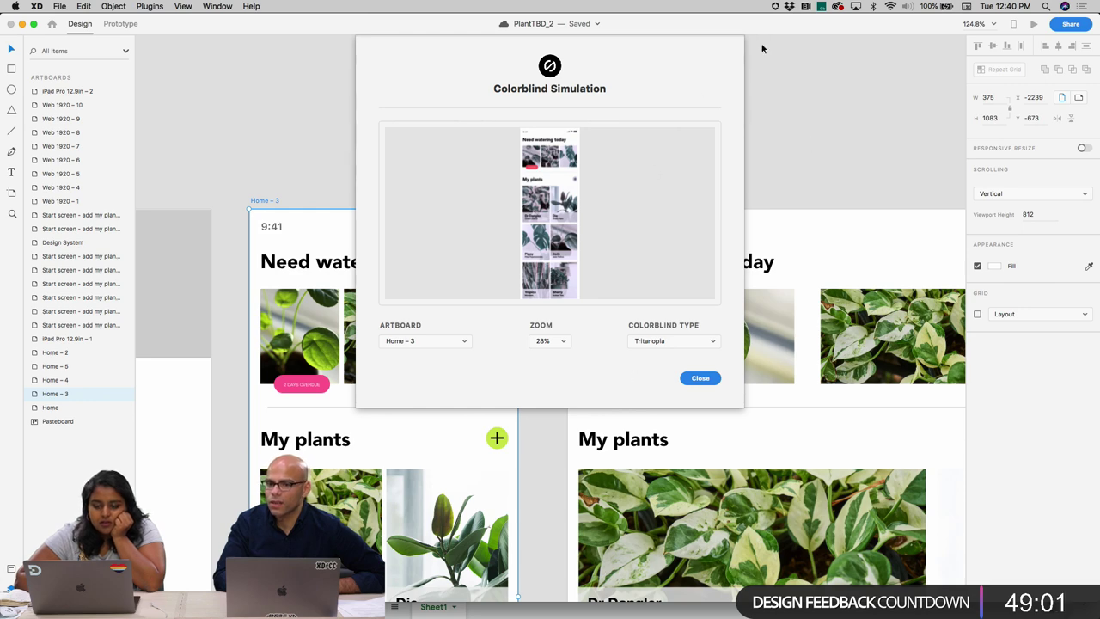
pyautogui.click(700, 378)
# - Locate the Home – 4 artboard among the other screens and select it
pyautogui.scroll(-5, 454, 353)
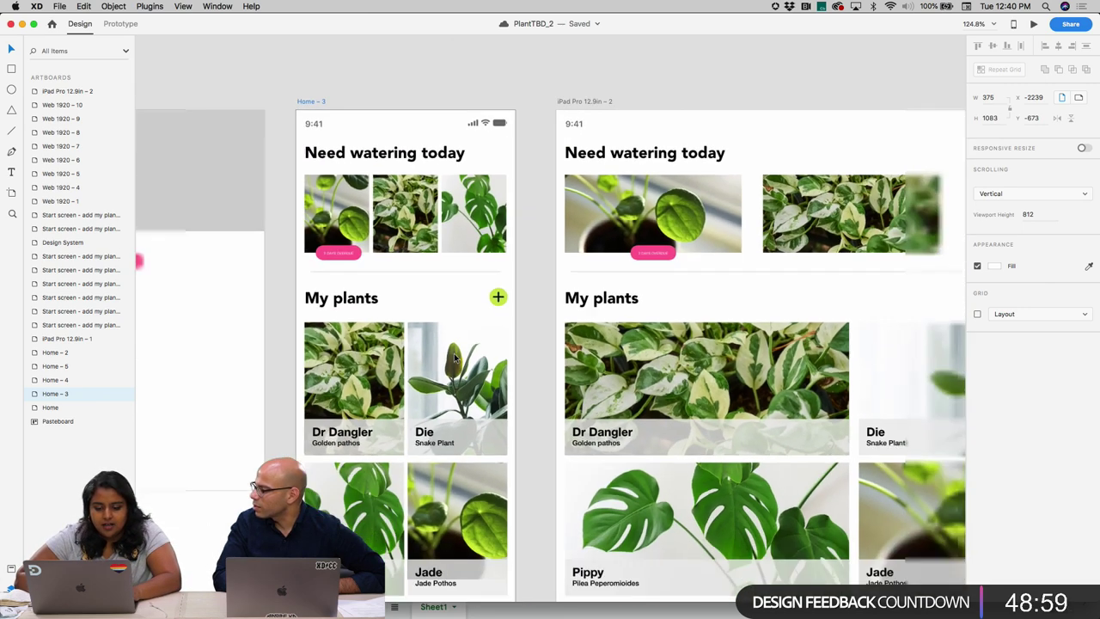
pyautogui.scroll(-8, 455, 356)
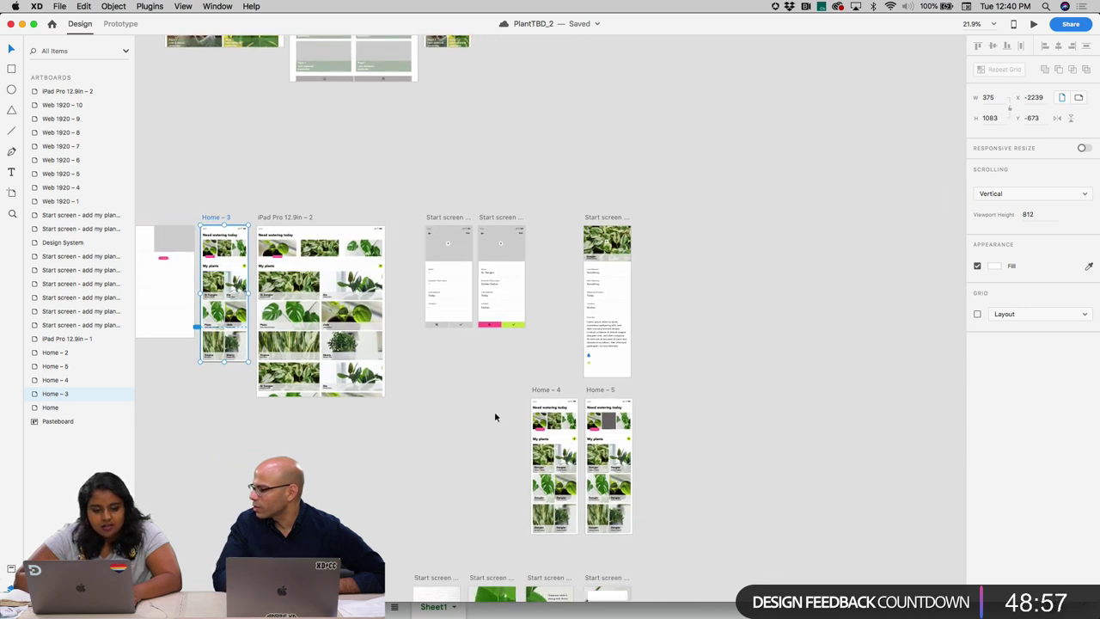
pyautogui.scroll(3, 501, 422)
pyautogui.scroll(-6, 501, 421)
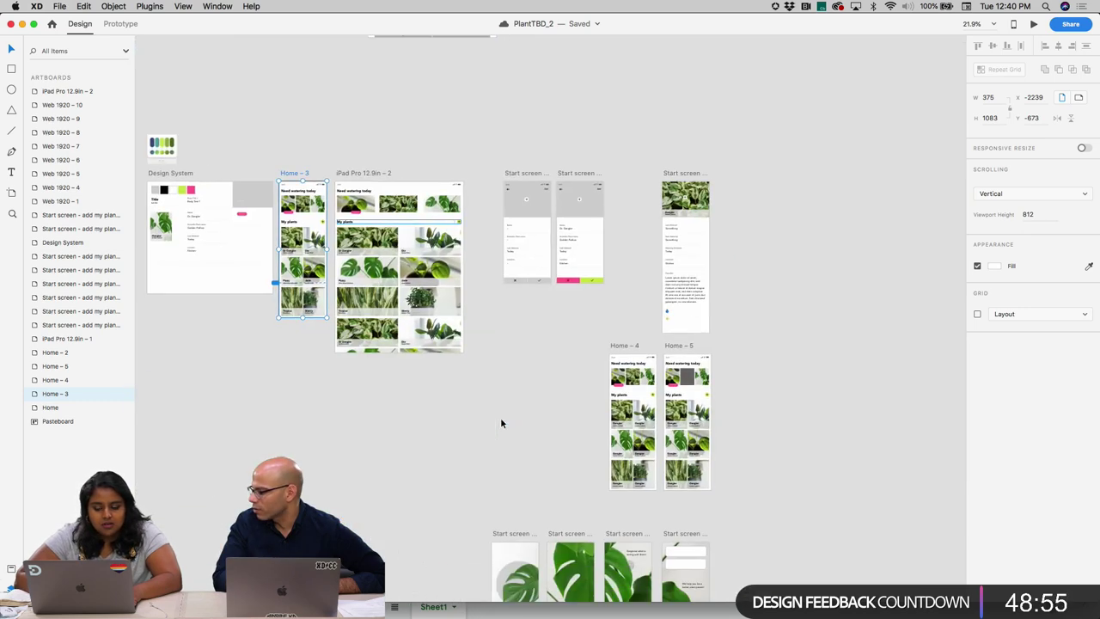
pyautogui.scroll(5, 631, 382)
pyautogui.scroll(-5, 630, 381)
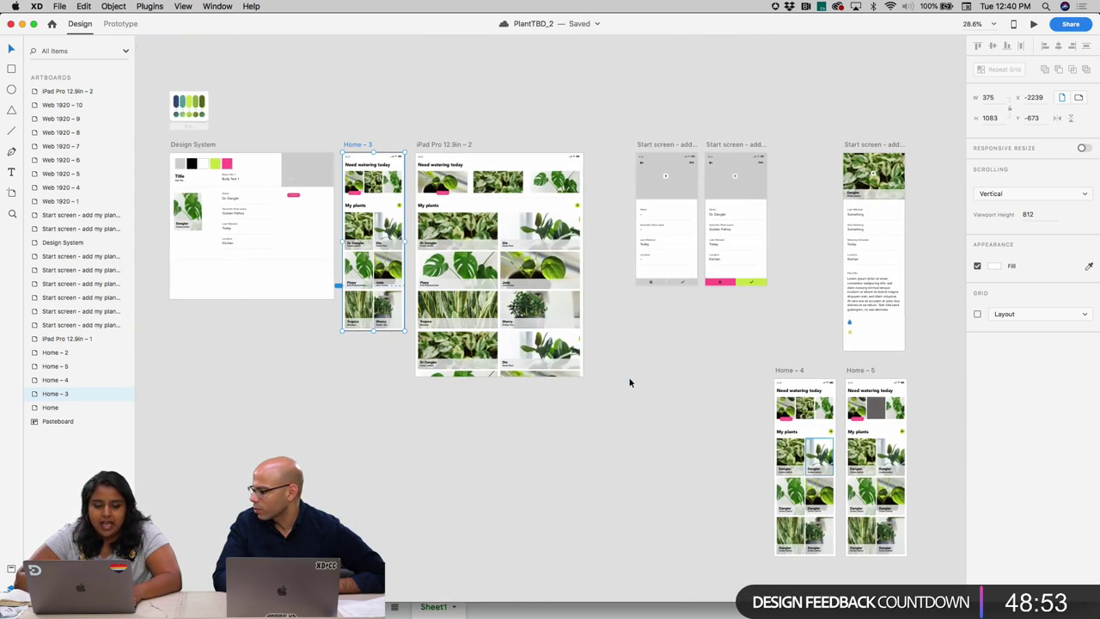
pyautogui.hscroll(-1, 628, 381)
pyautogui.scroll(-4, 383, 260)
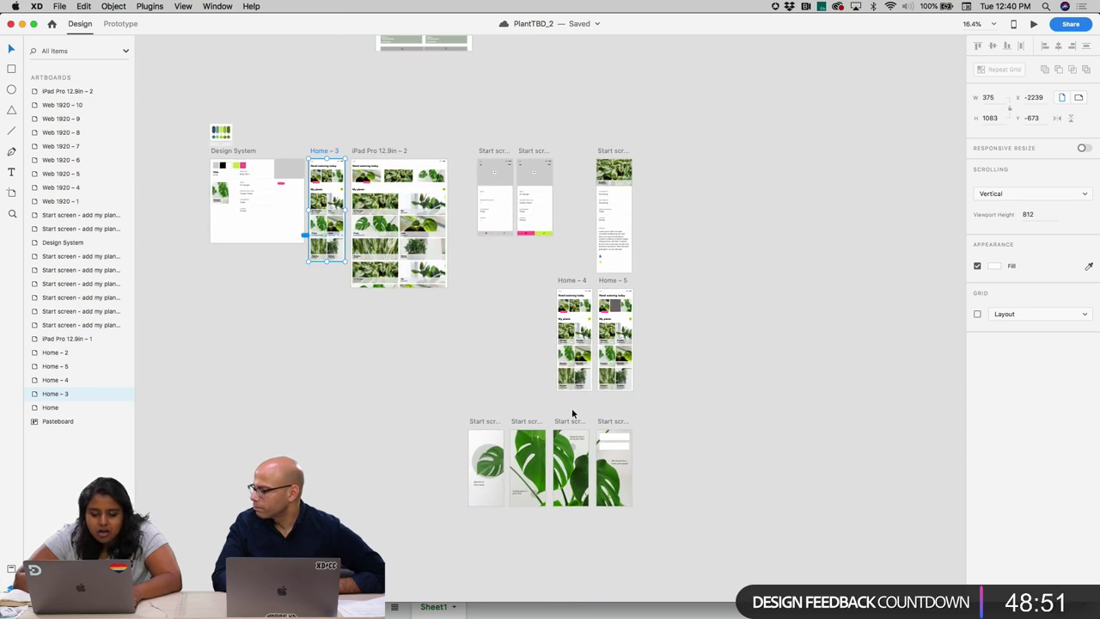
pyautogui.scroll(10, 589, 335)
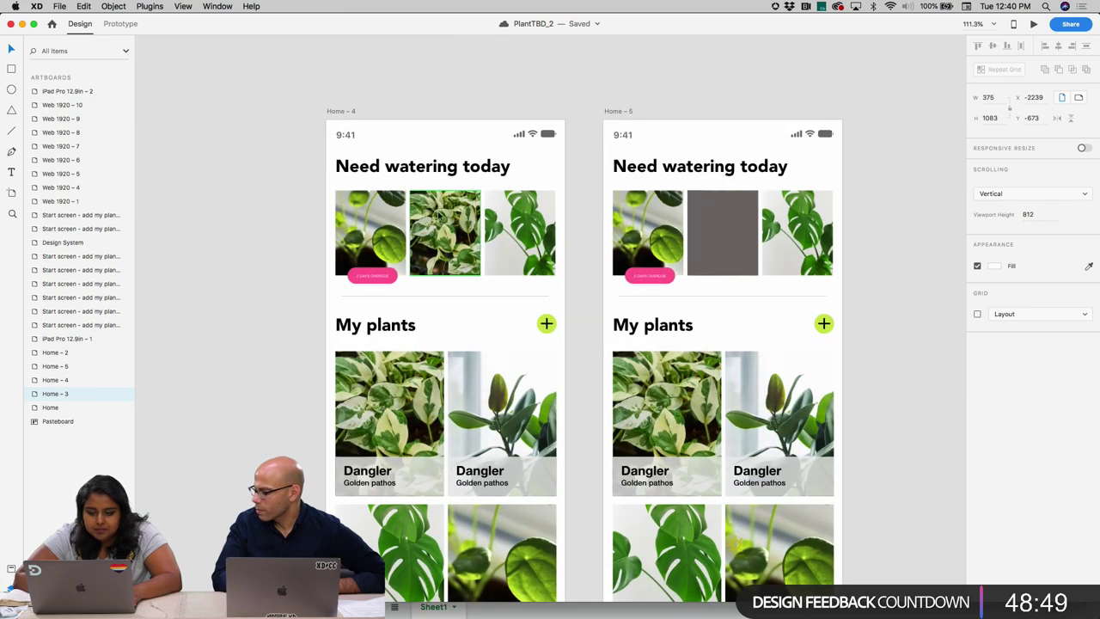
pyautogui.click(343, 111)
pyautogui.scroll(-4, 342, 108)
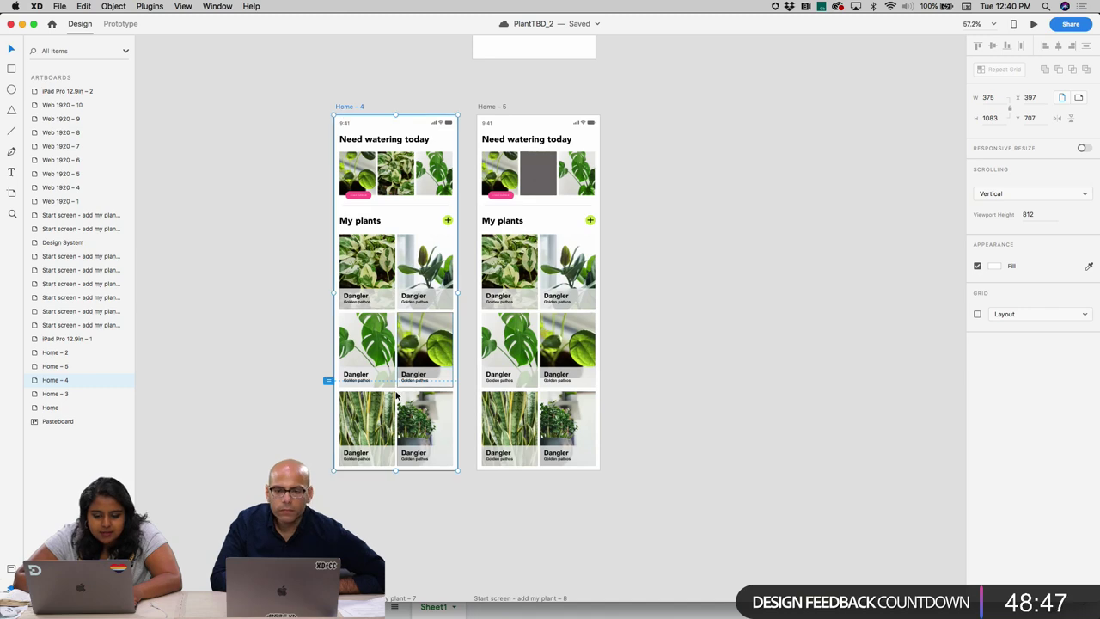
# - Shorten the Home – 4 artboard to a height of 602 and run Stark's Colorblind Simulation on it
pyautogui.moveTo(395, 469); pyautogui.dragTo(408, 316)
pyautogui.press('super+3')
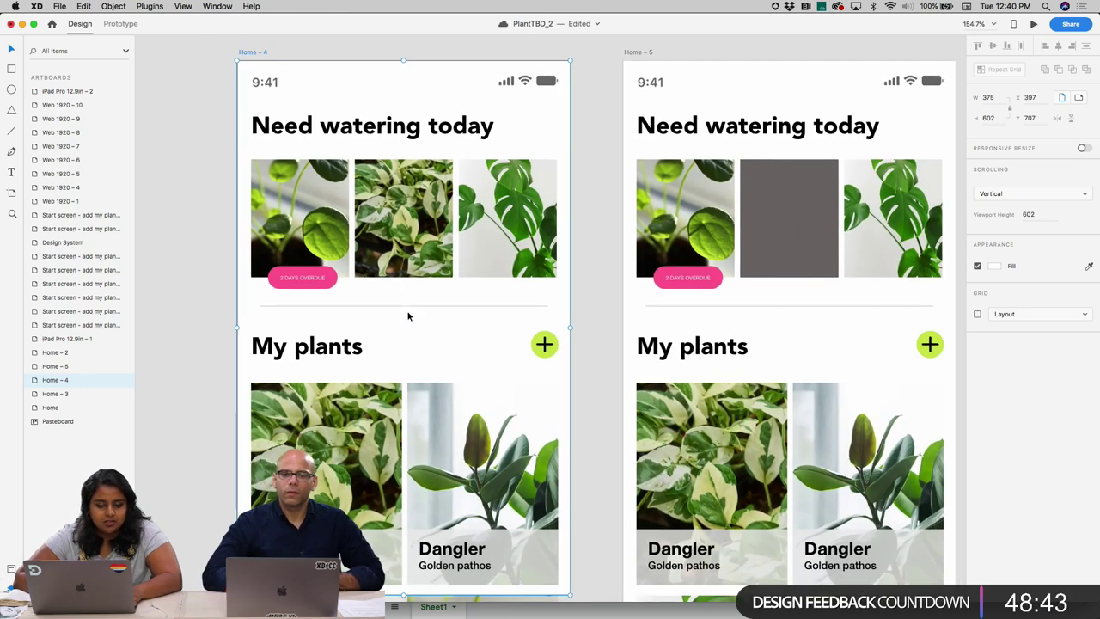
pyautogui.click(148, 6)
pyautogui.moveTo(172, 91)
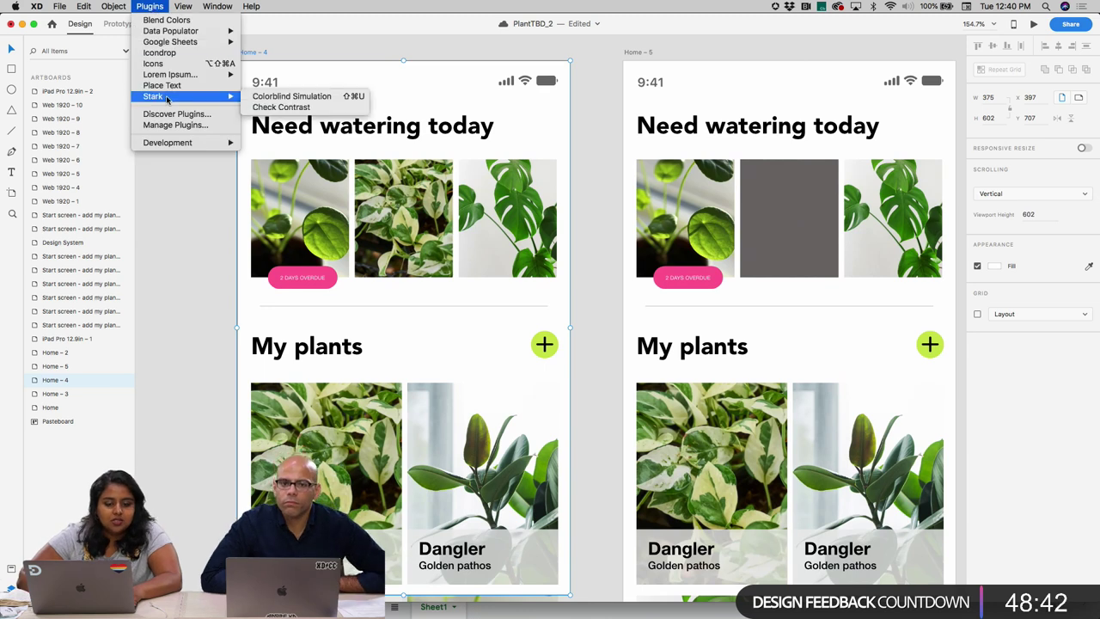
pyautogui.click(275, 101)
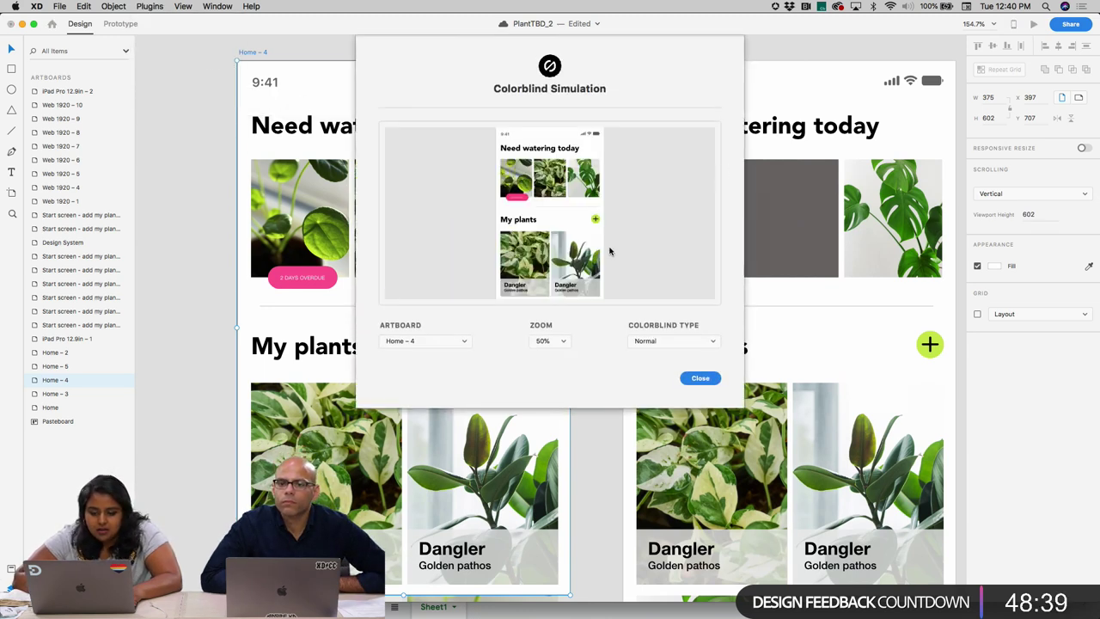
# - Preview Home – 4 under the Achromatopsia and Deuteranomaly colorblind types and close the simulation
pyautogui.click(679, 339)
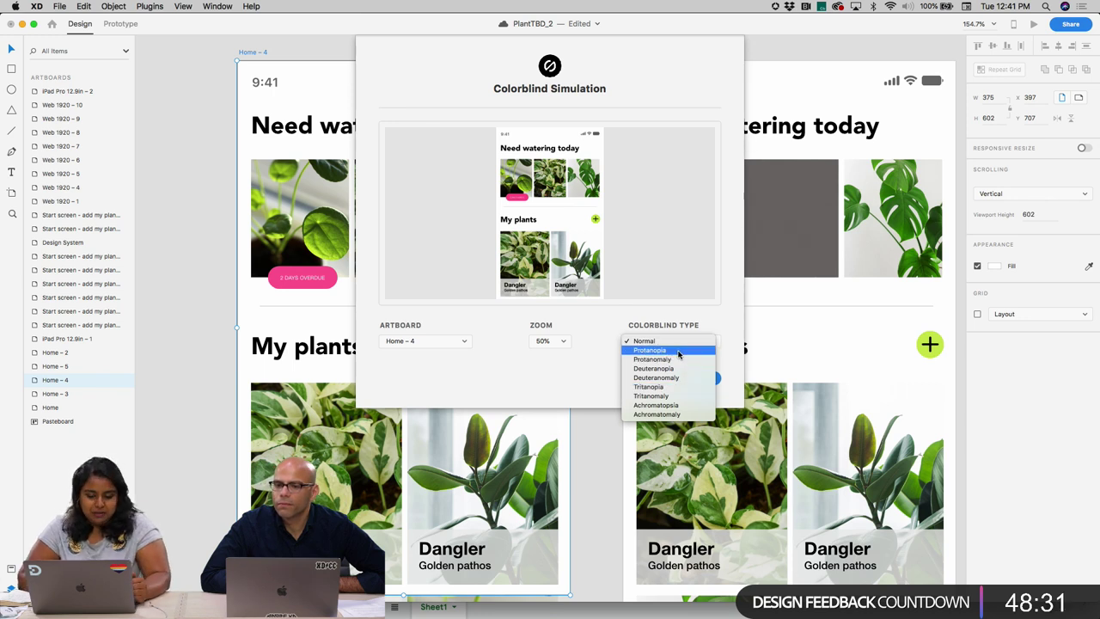
pyautogui.press('Escape')
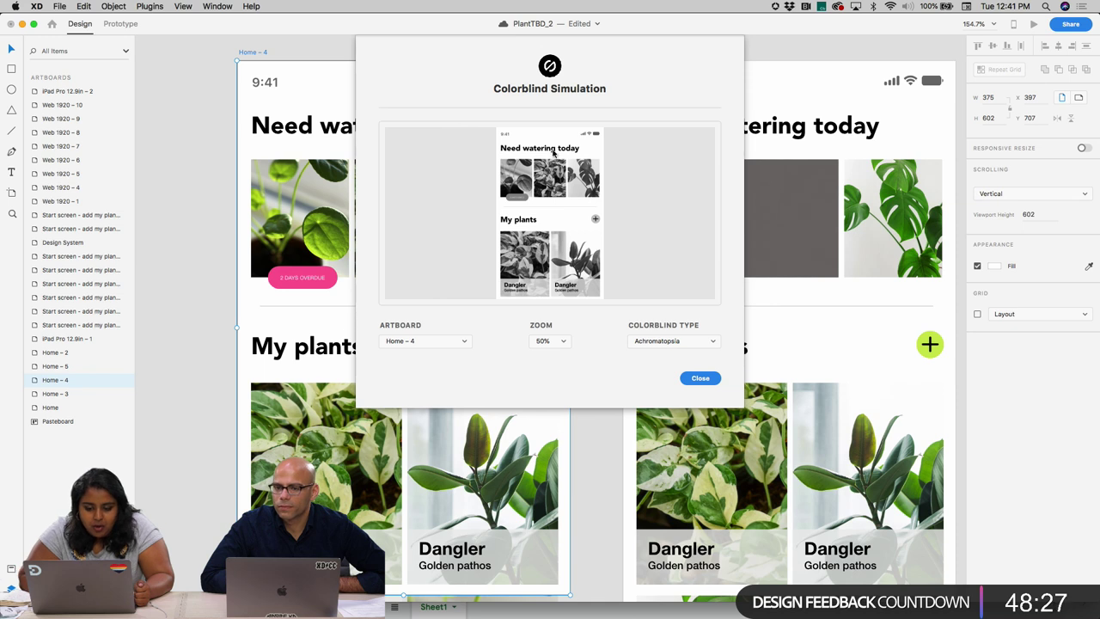
pyautogui.click(673, 341)
pyautogui.click(675, 316)
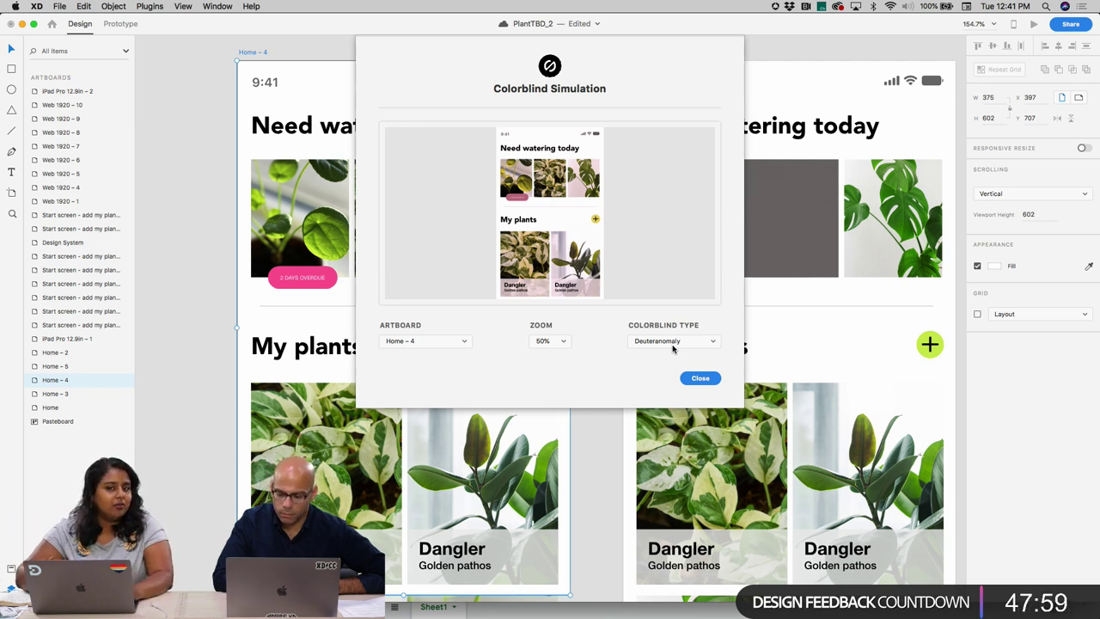
pyautogui.click(701, 377)
# - Show the document's assets and select the pink "2 days overdue" label group on Home – 4
pyautogui.scroll(5, 208, 287)
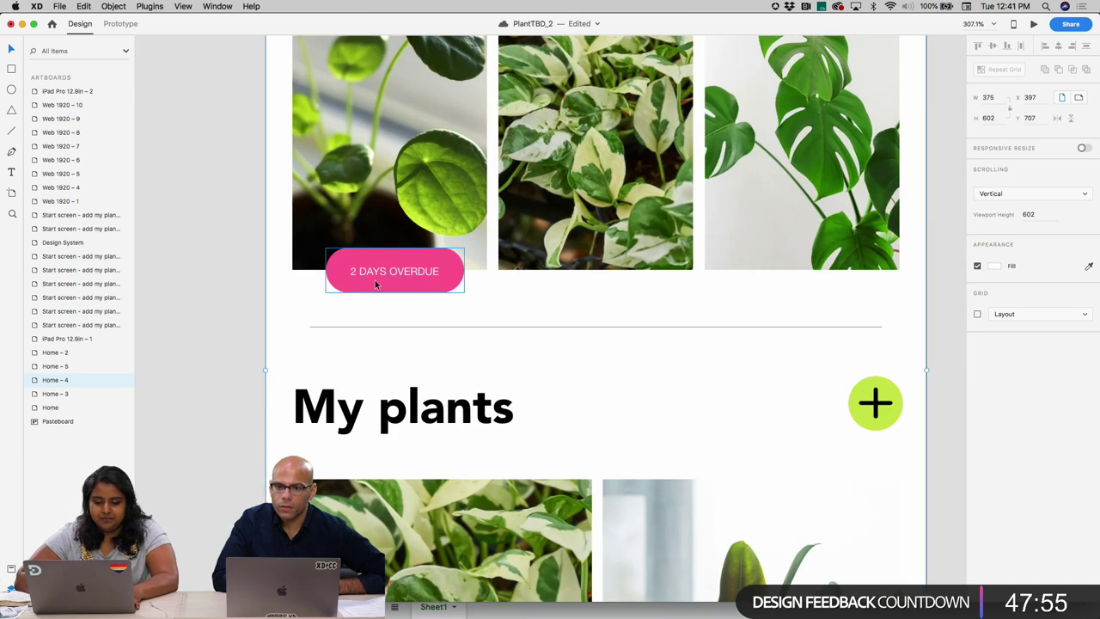
pyautogui.doubleClick(394, 271)
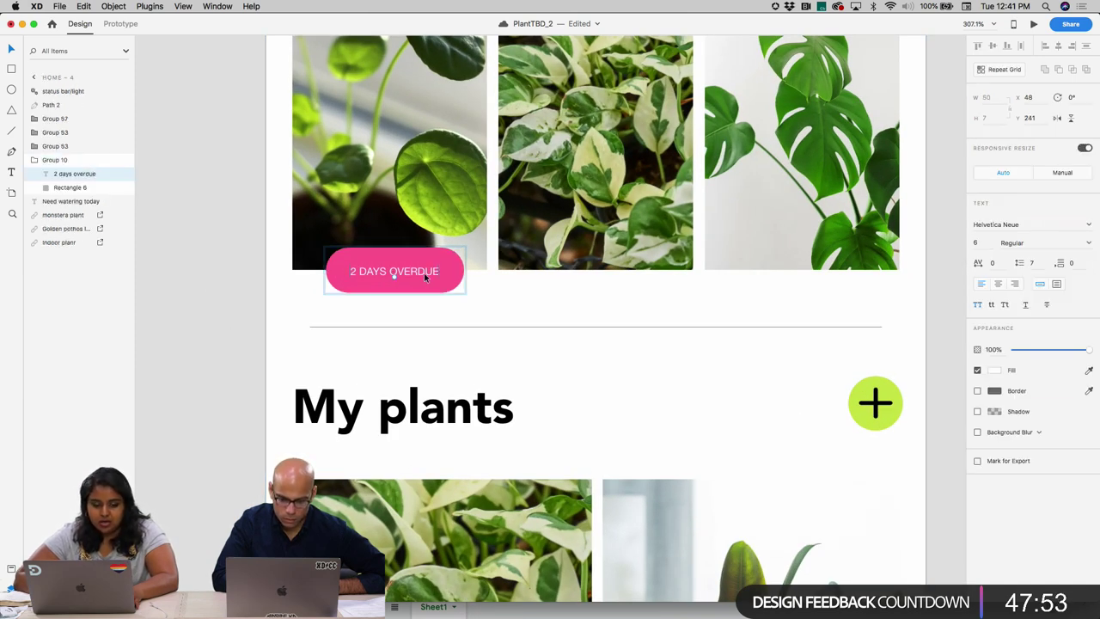
pyautogui.press('super+shift+y')
pyautogui.click(196, 297)
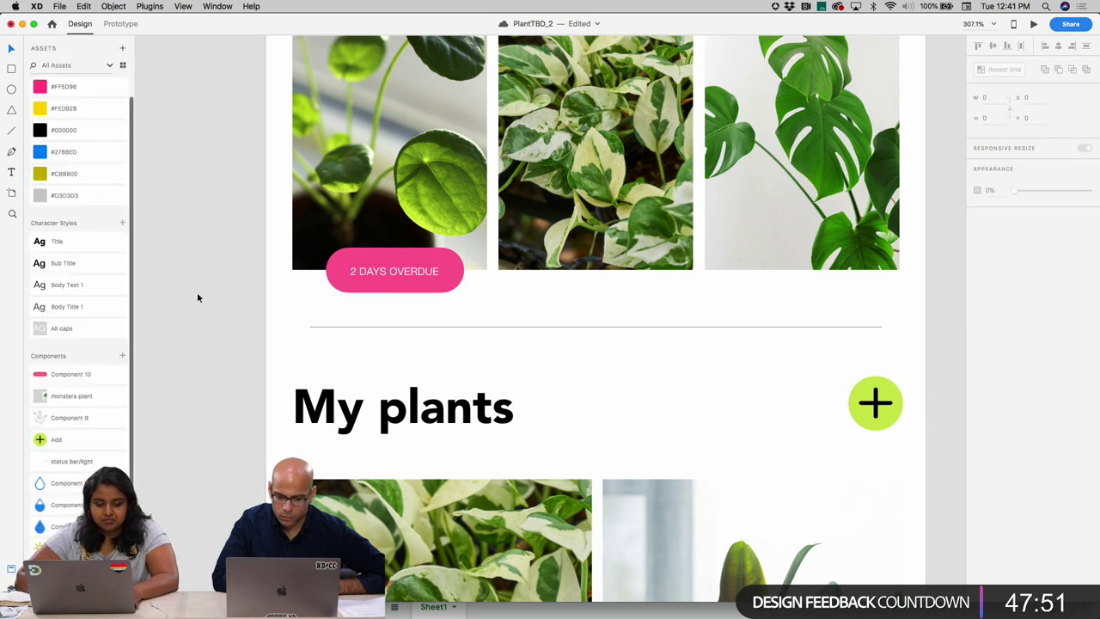
pyautogui.click(70, 311)
pyautogui.click(428, 269)
# - Select the "2 days overdue" text inside the pink label and reveal its character style in the assets
pyautogui.scroll(5, 428, 269)
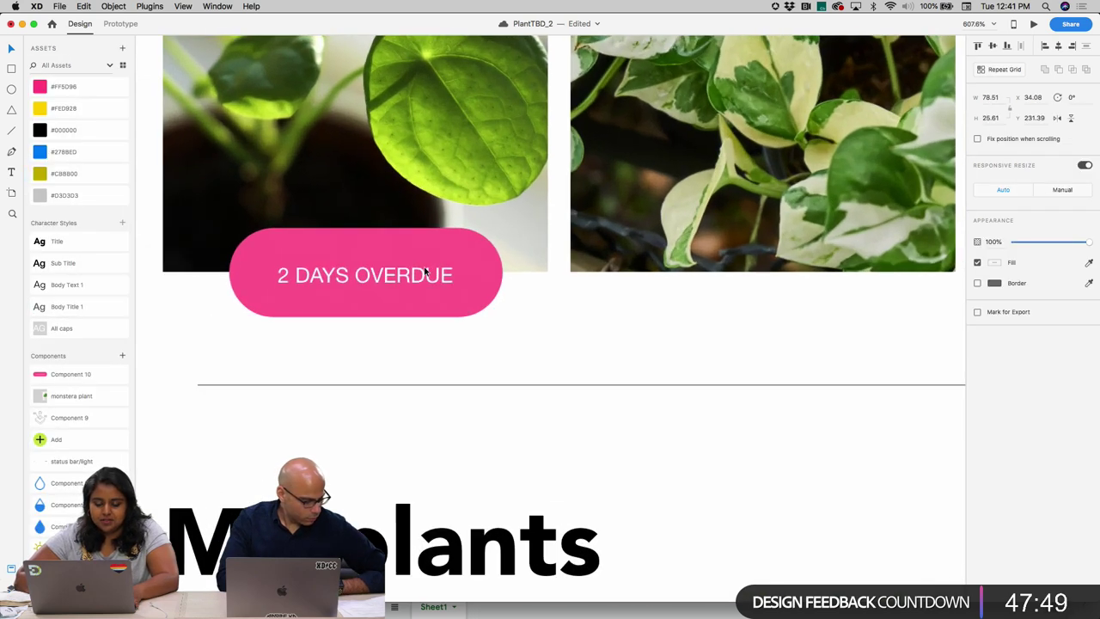
pyautogui.doubleClick(426, 270)
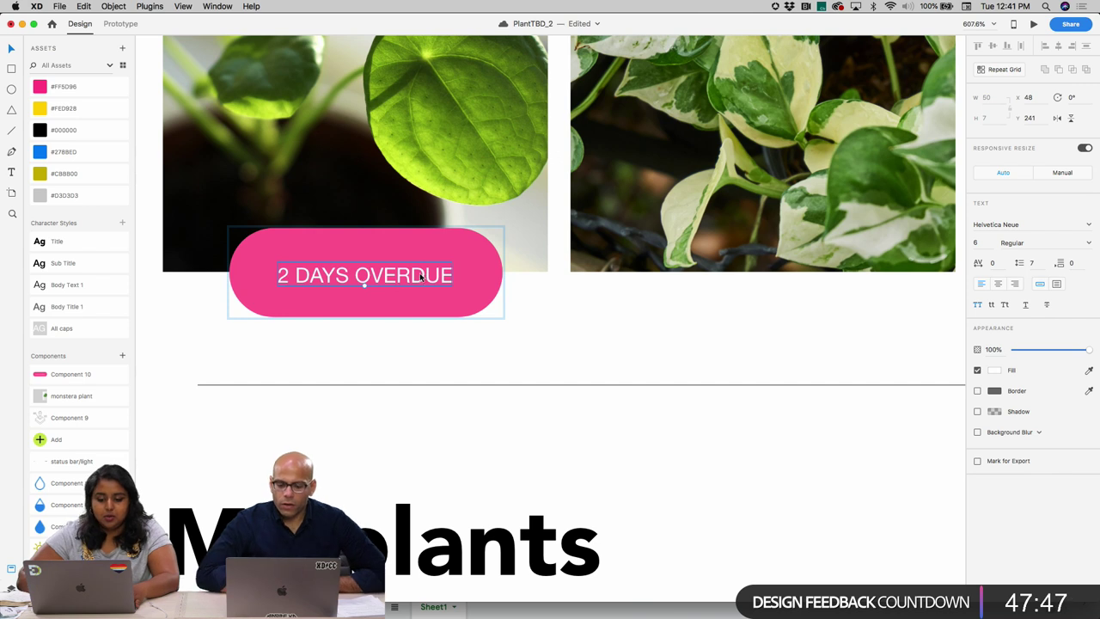
pyautogui.press('super+a')
pyautogui.click(430, 279)
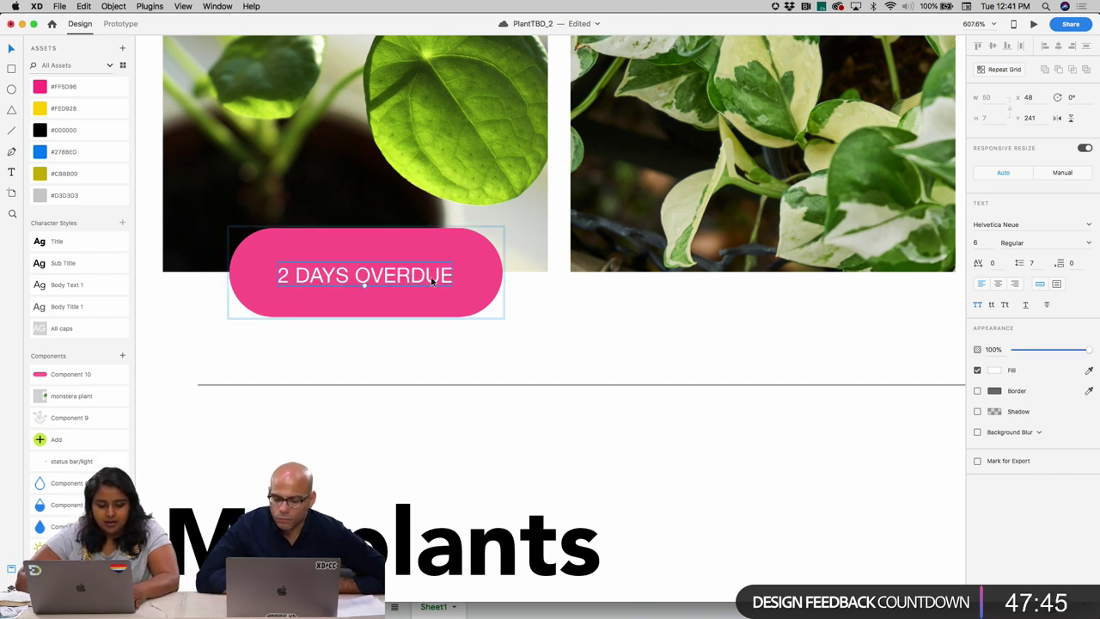
pyautogui.click(88, 324)
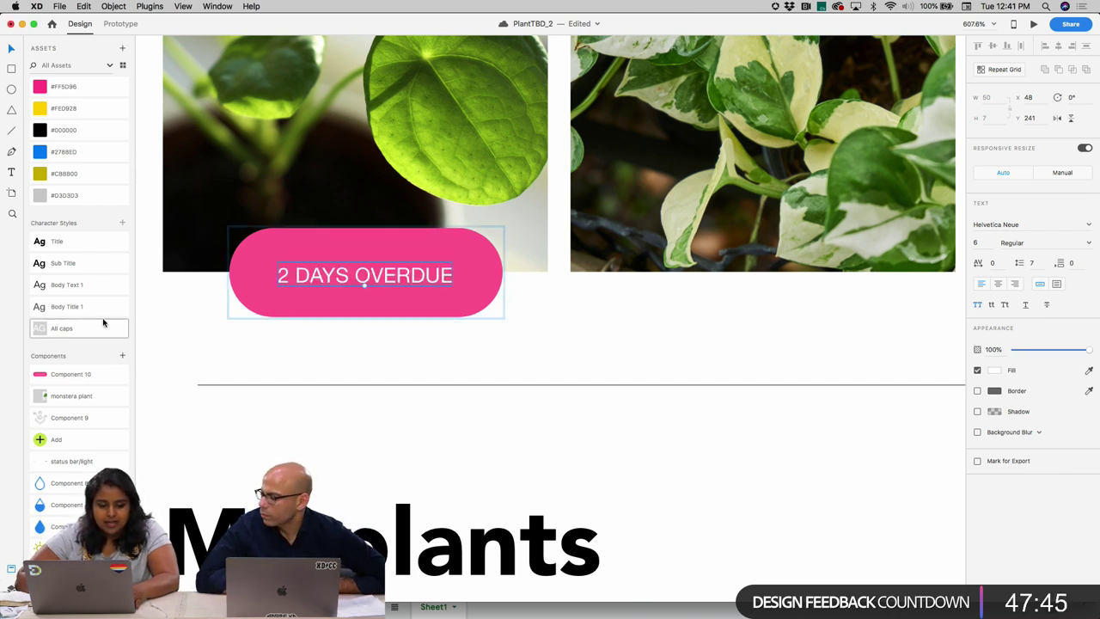
pyautogui.rightClick(412, 281)
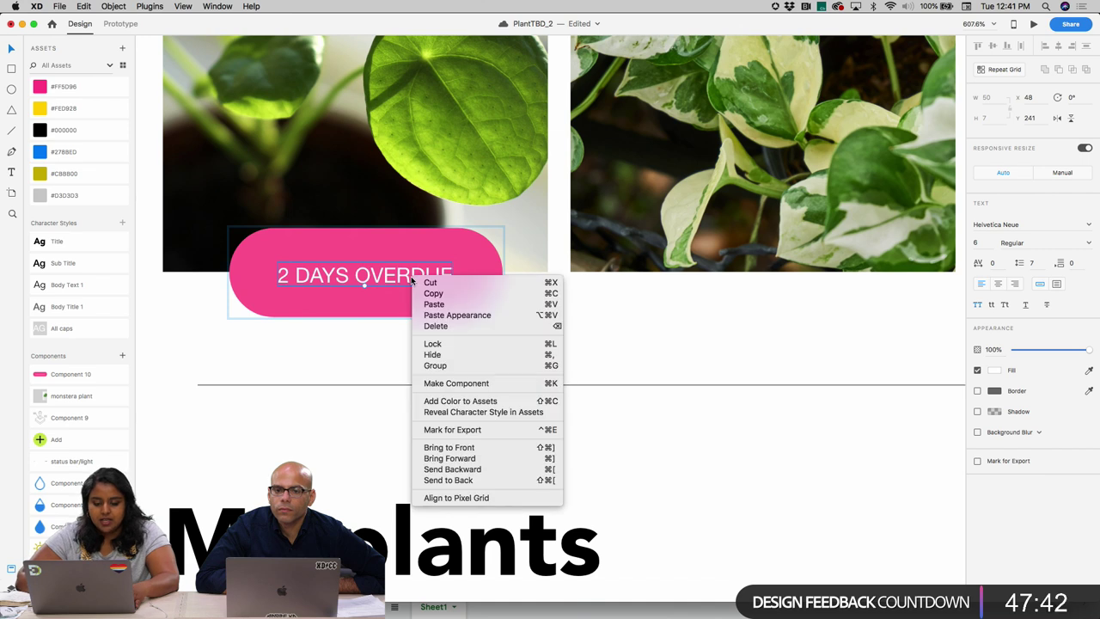
pyautogui.click(491, 415)
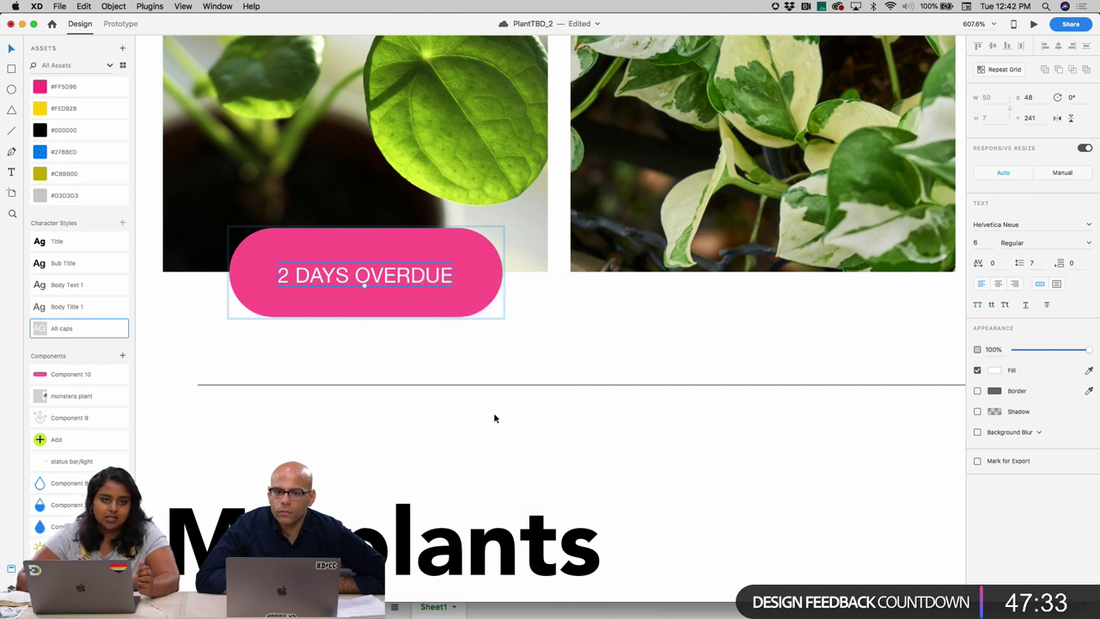
# - Edit the All caps character style, setting its font size to 10
pyautogui.rightClick(92, 330)
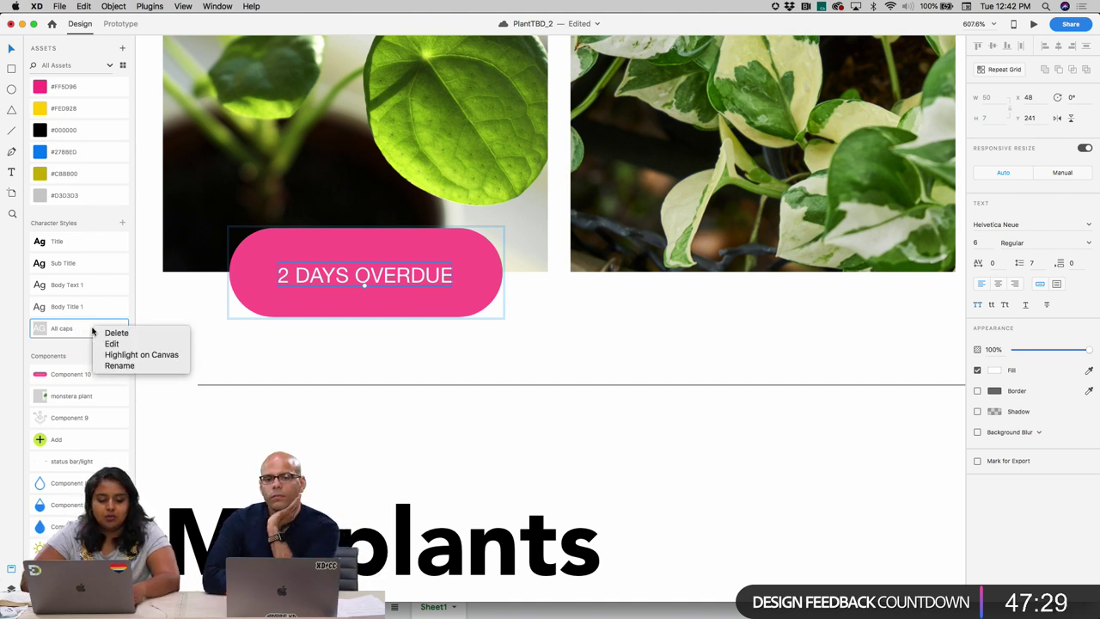
pyautogui.click(109, 341)
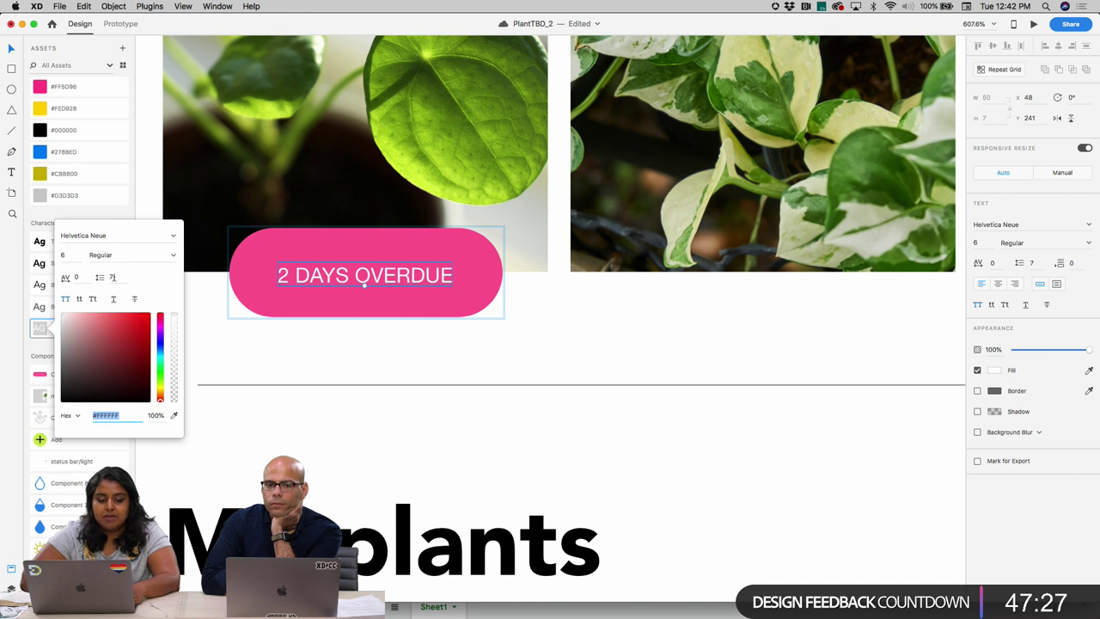
pyautogui.click(67, 254)
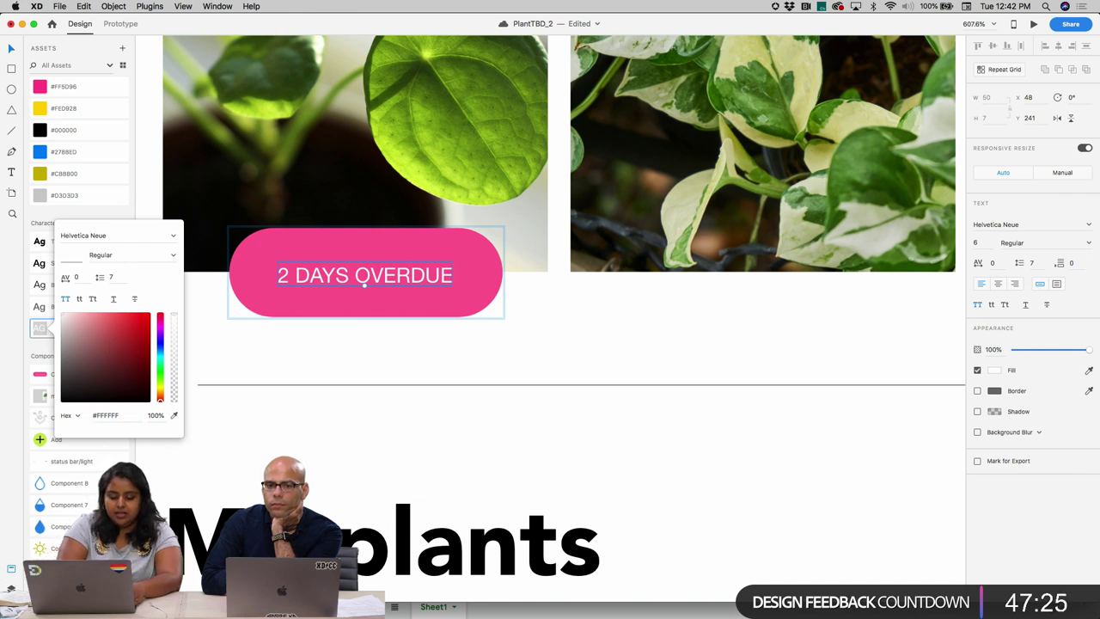
pyautogui.press('BackSpace')
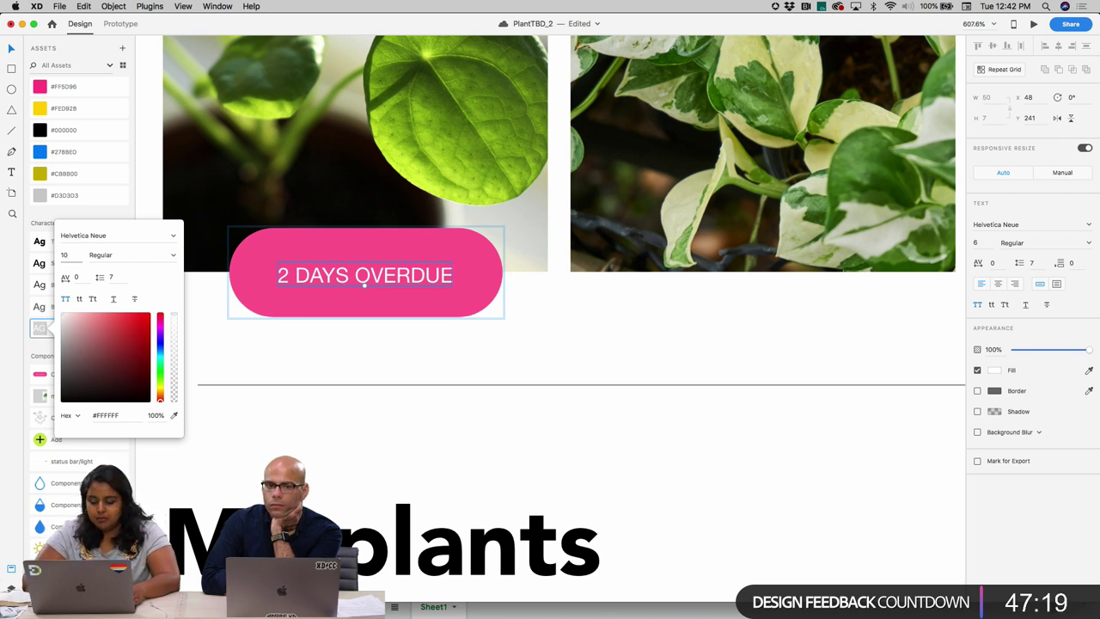
pyautogui.press('Return')
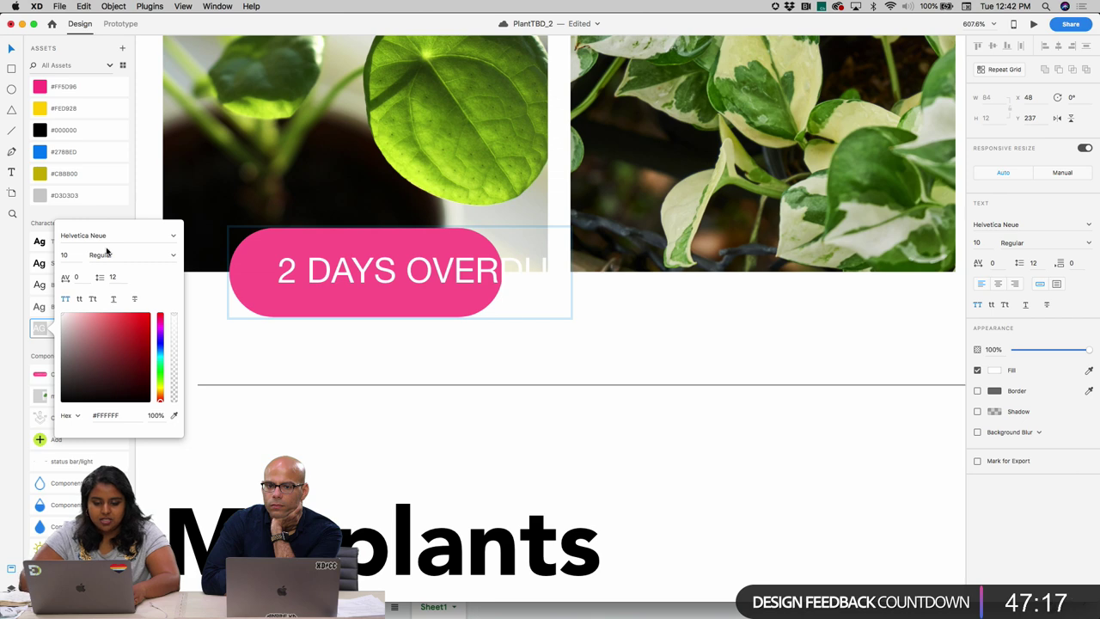
pyautogui.click(375, 367)
# - Examine how the resized text fits the pink overdue labels on Home – 4 and Home – 5
pyautogui.scroll(-5, 375, 367)
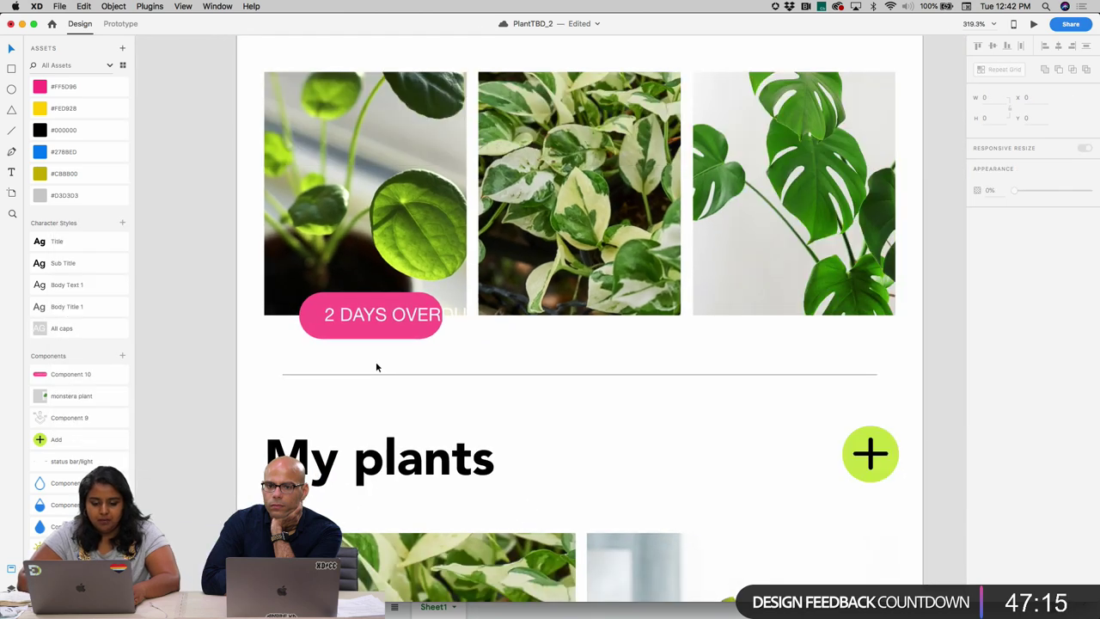
pyautogui.click(392, 323)
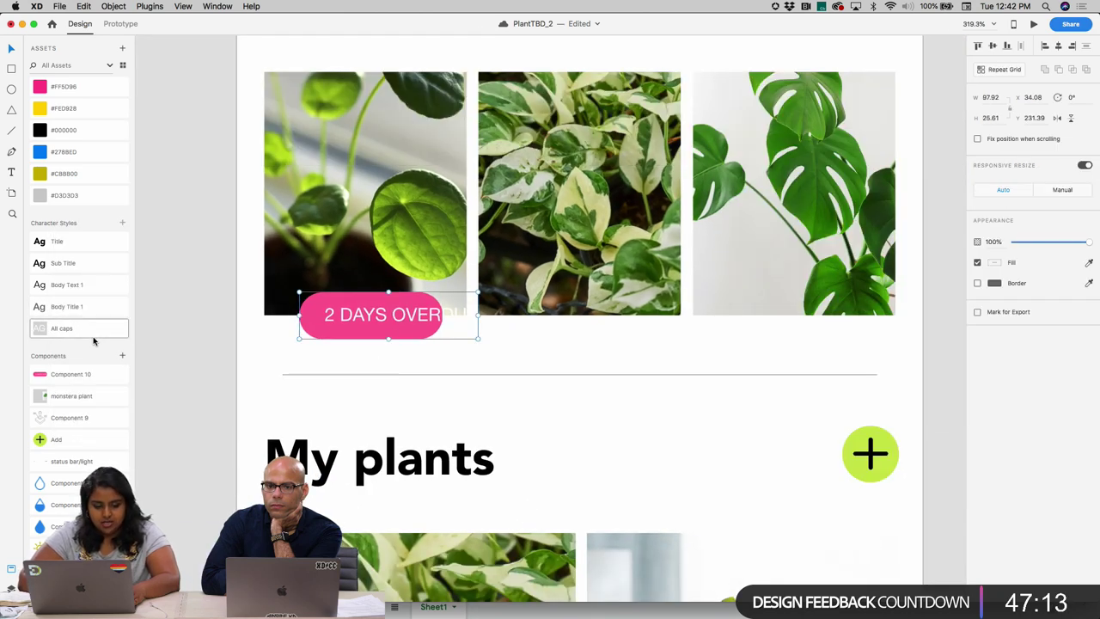
pyautogui.scroll(-5, 413, 390)
pyautogui.scroll(-3, 412, 394)
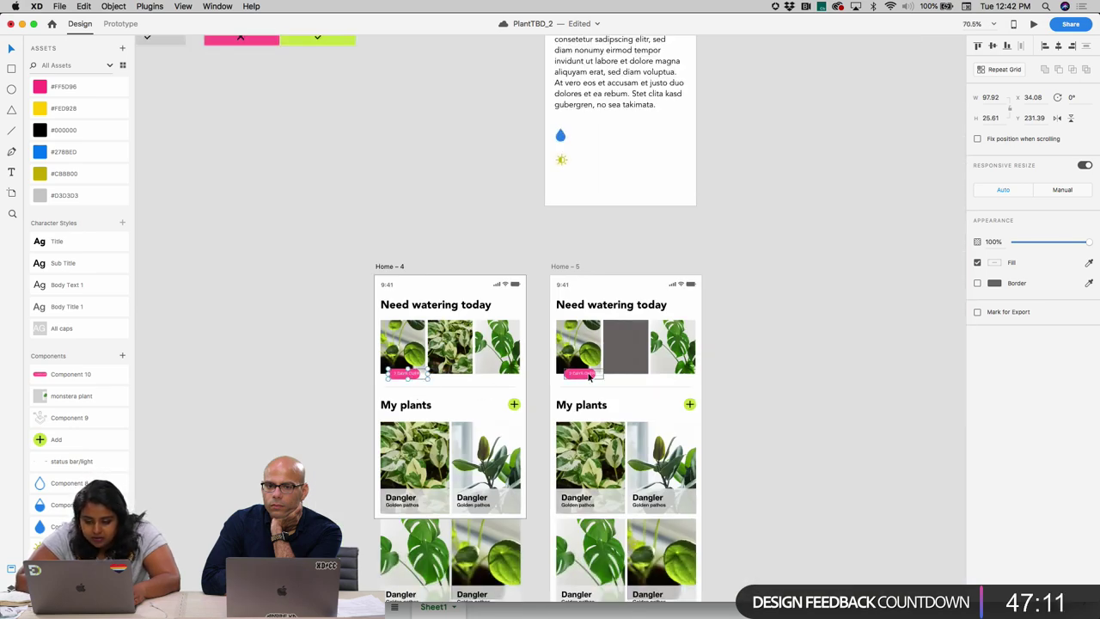
pyautogui.scroll(6, 589, 376)
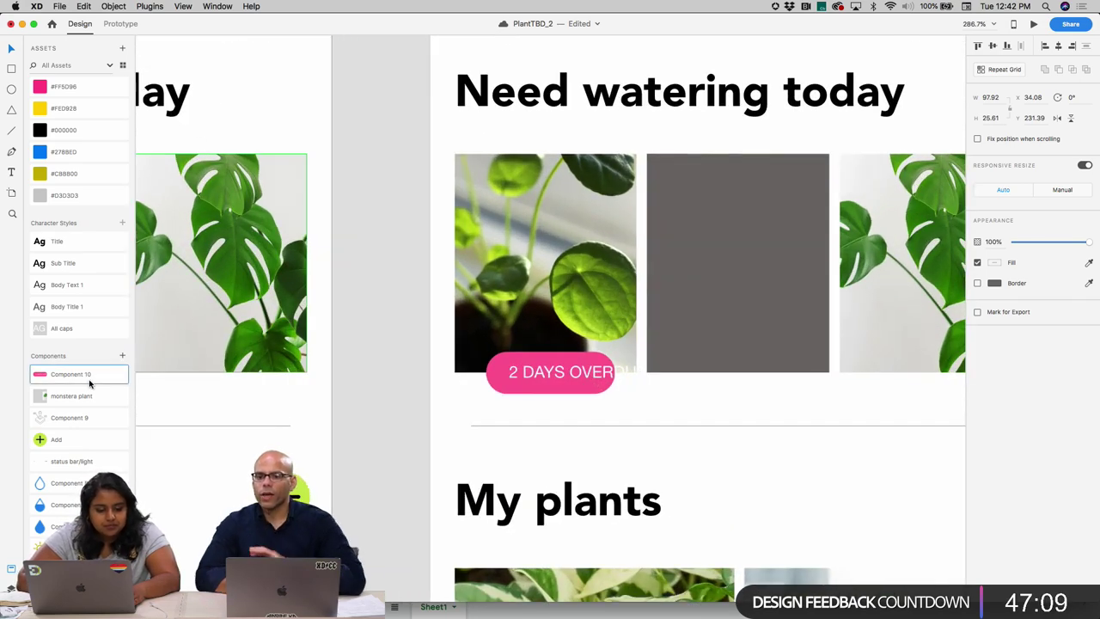
# - Return to the pink "2 days overdue" label group on Home – 4 and open its object commands
pyautogui.moveTo(91, 378); pyautogui.dragTo(219, 345)
pyautogui.hscroll(-6, 219, 344)
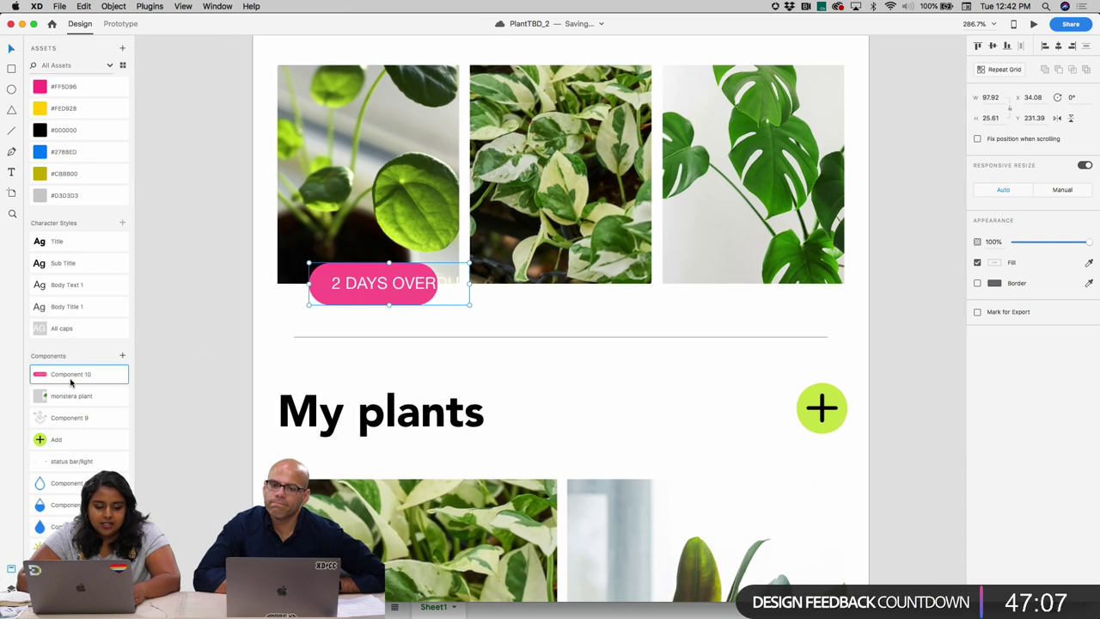
pyautogui.rightClick(360, 272)
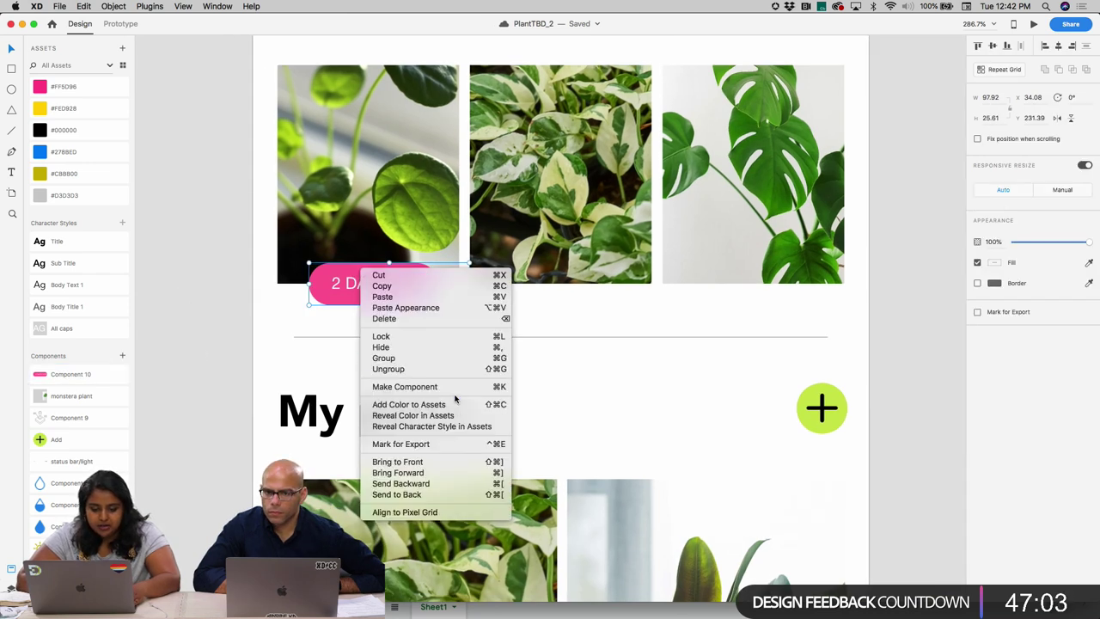
# - Open the master of Component 10, the pink overdue badge, and locate it among the artboards
pyautogui.click(147, 312)
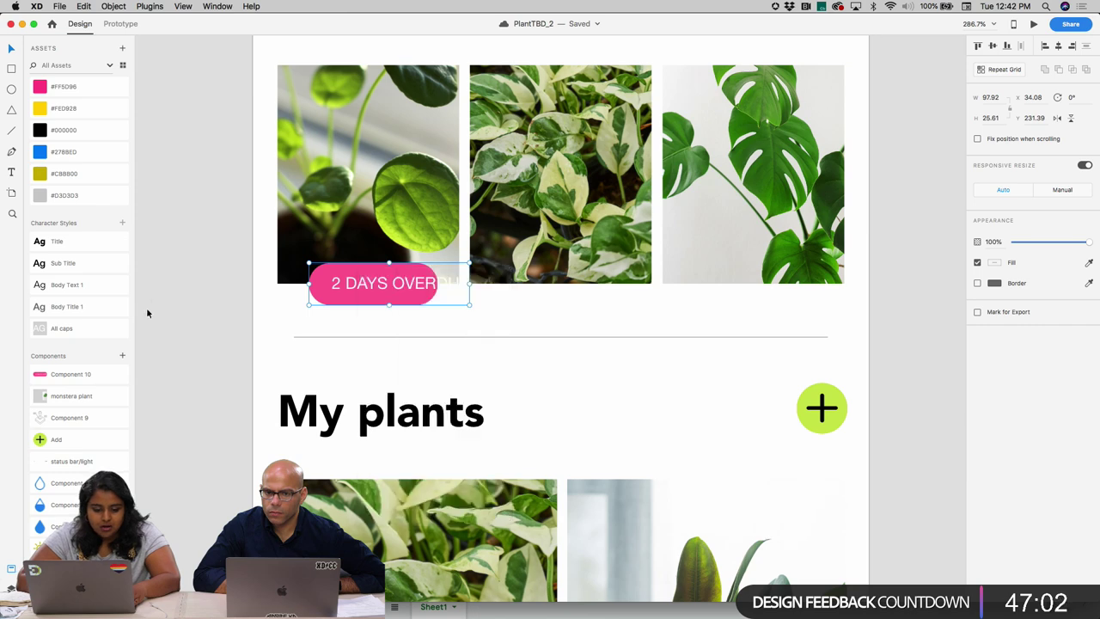
pyautogui.rightClick(81, 380)
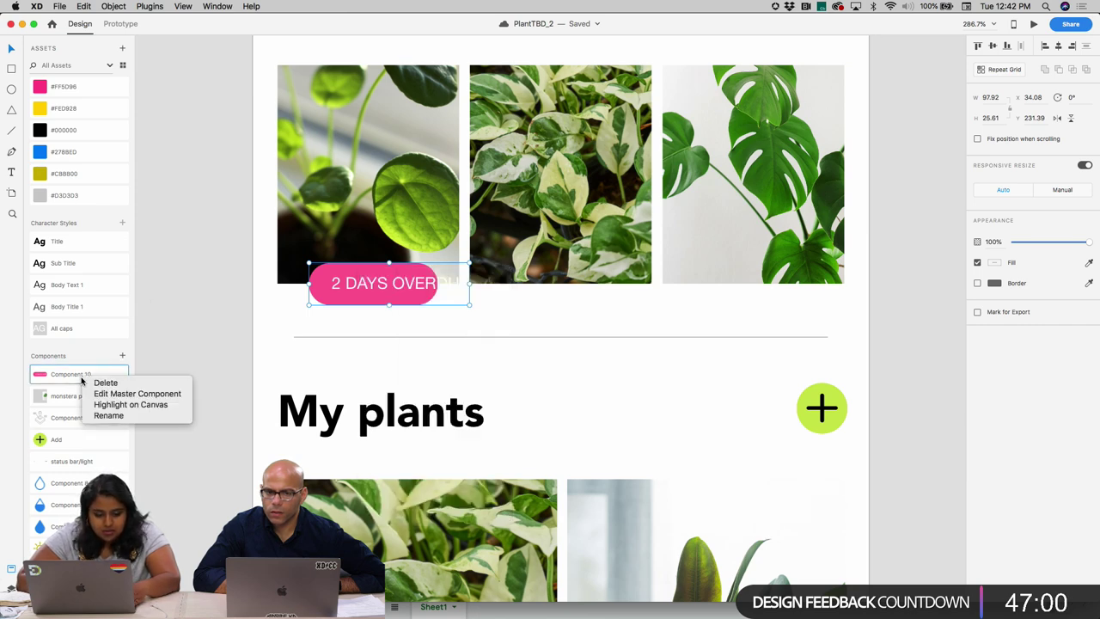
pyautogui.click(125, 393)
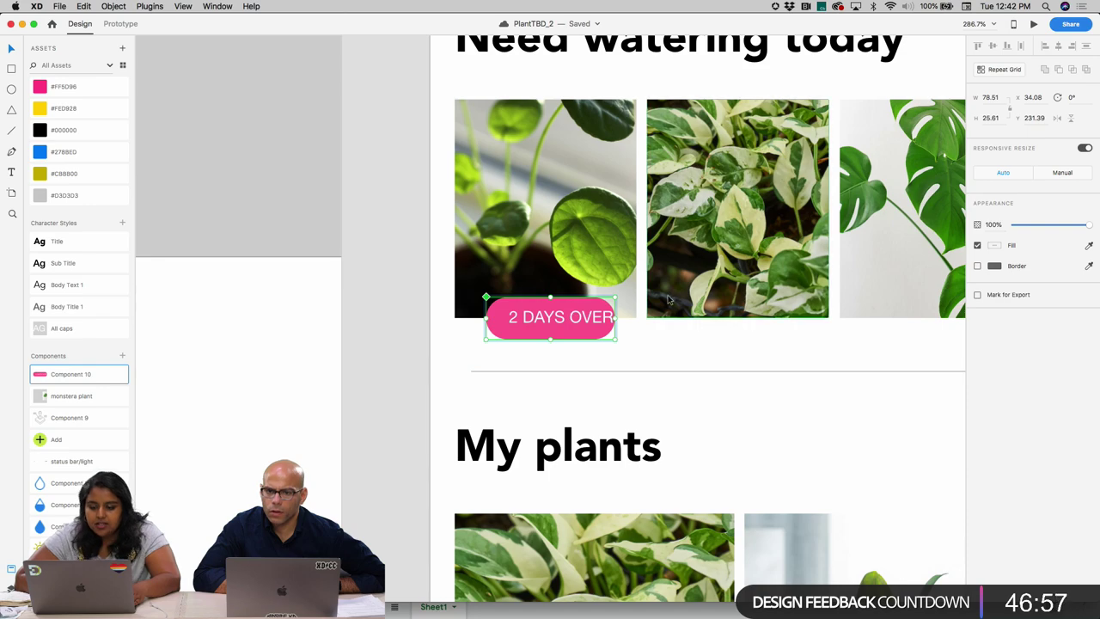
pyautogui.scroll(3, 590, 311)
pyautogui.scroll(-15, 590, 315)
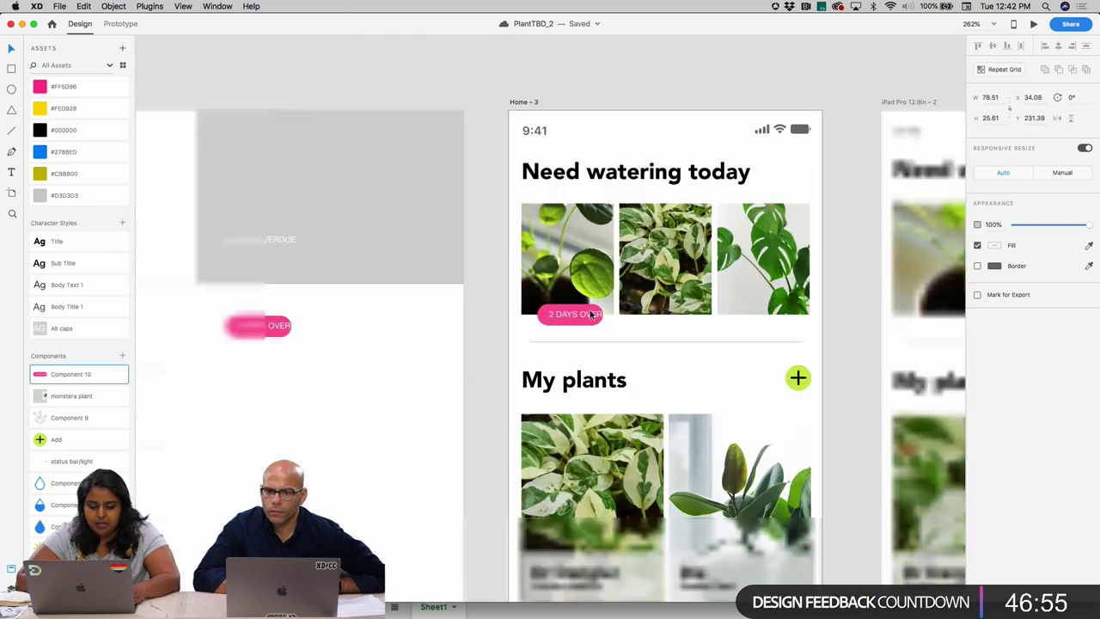
# - Delete the Home – 4 and Home – 5 artboards together with the plant images left behind on the pasteboard
pyautogui.scroll(-2, 723, 488)
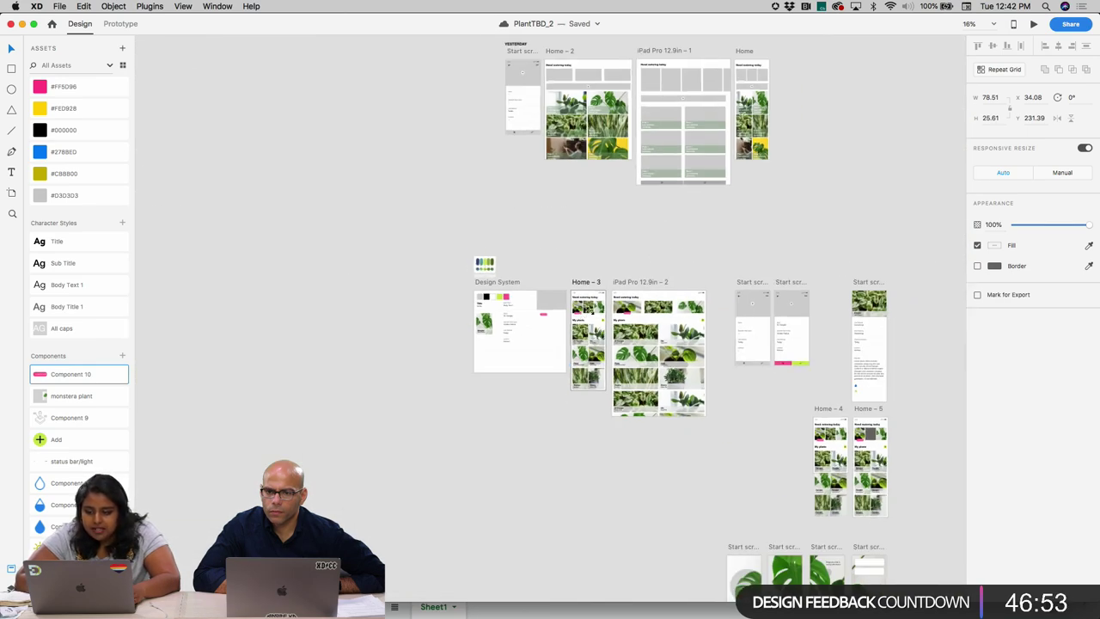
pyautogui.hscroll(3, 723, 488)
pyautogui.click(664, 373)
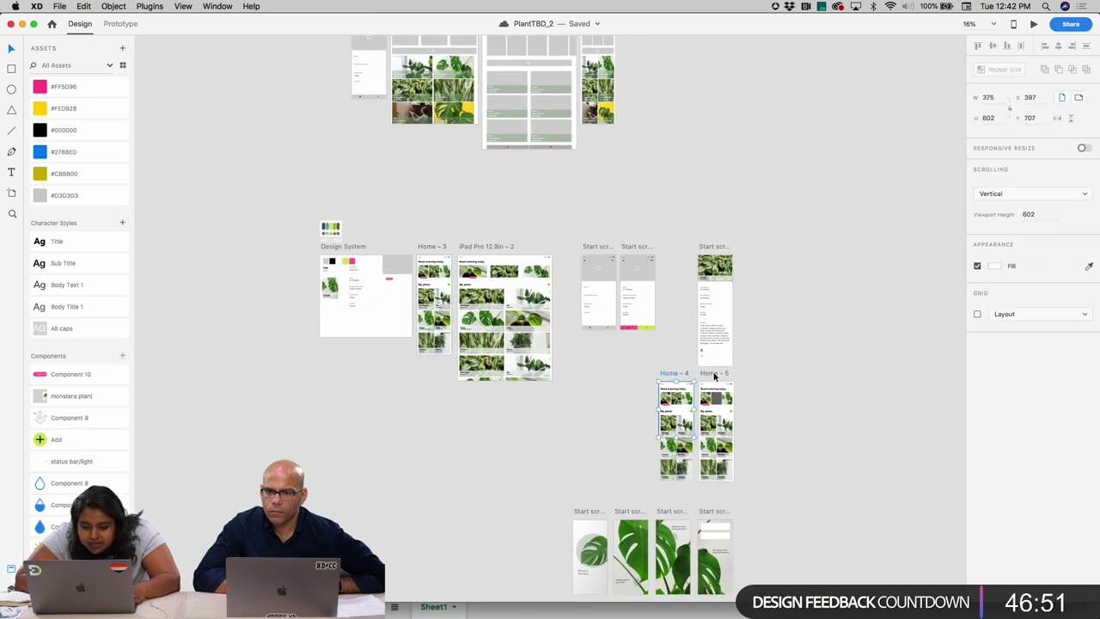
pyautogui.keyDown('shift'); pyautogui.click(714, 373); pyautogui.keyUp('shift')
pyautogui.press('Delete')
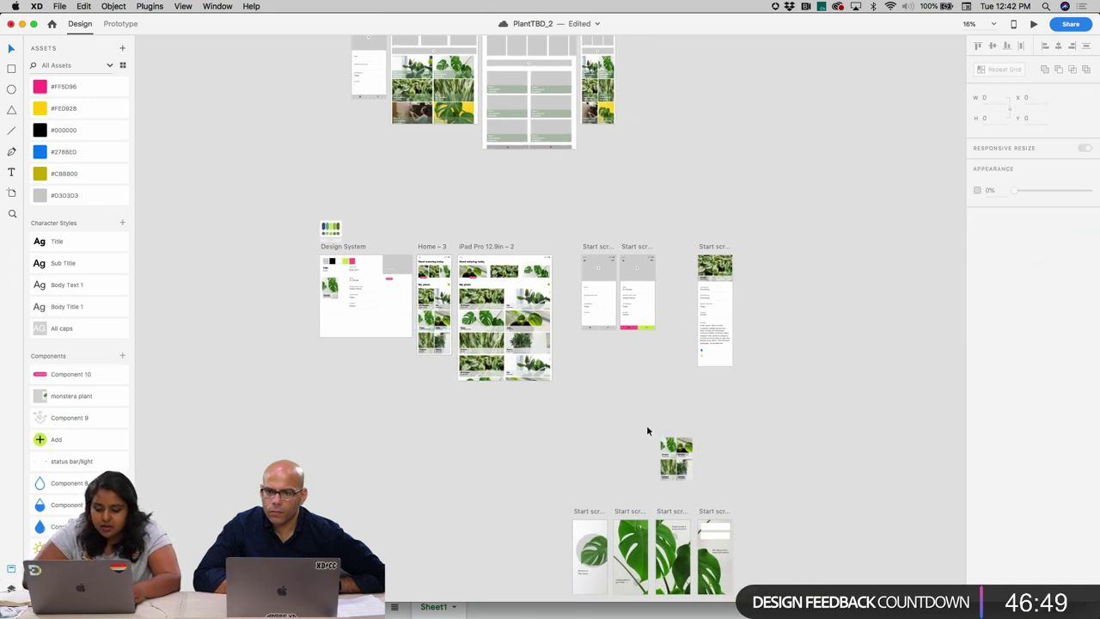
pyautogui.moveTo(650, 429); pyautogui.dragTo(712, 508)
pyautogui.press('Delete')
# - Bring up the master of Component 10 on the Home – 3 artboard for editing
pyautogui.scroll(6, 430, 261)
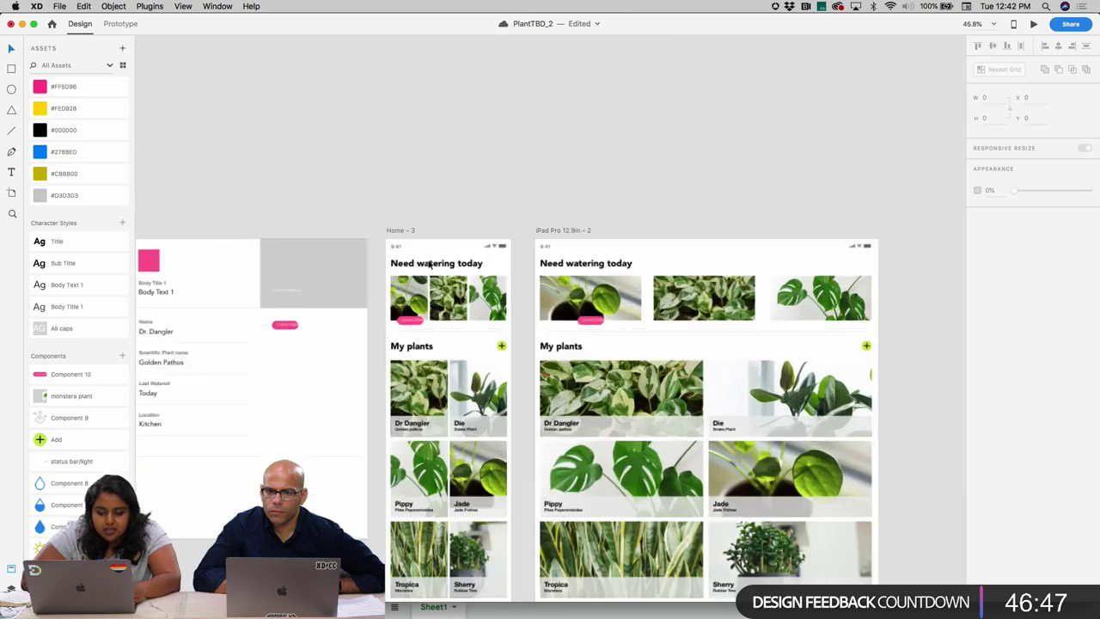
pyautogui.click(404, 376)
pyautogui.scroll(5, 406, 376)
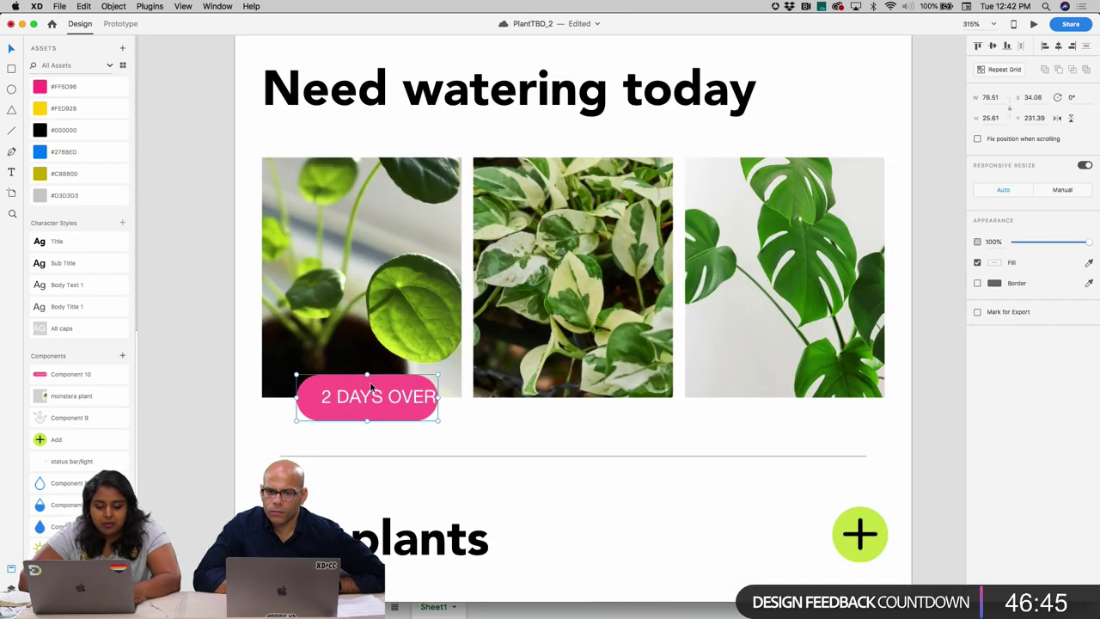
pyautogui.scroll(5, 371, 382)
pyautogui.scroll(-10, 366, 394)
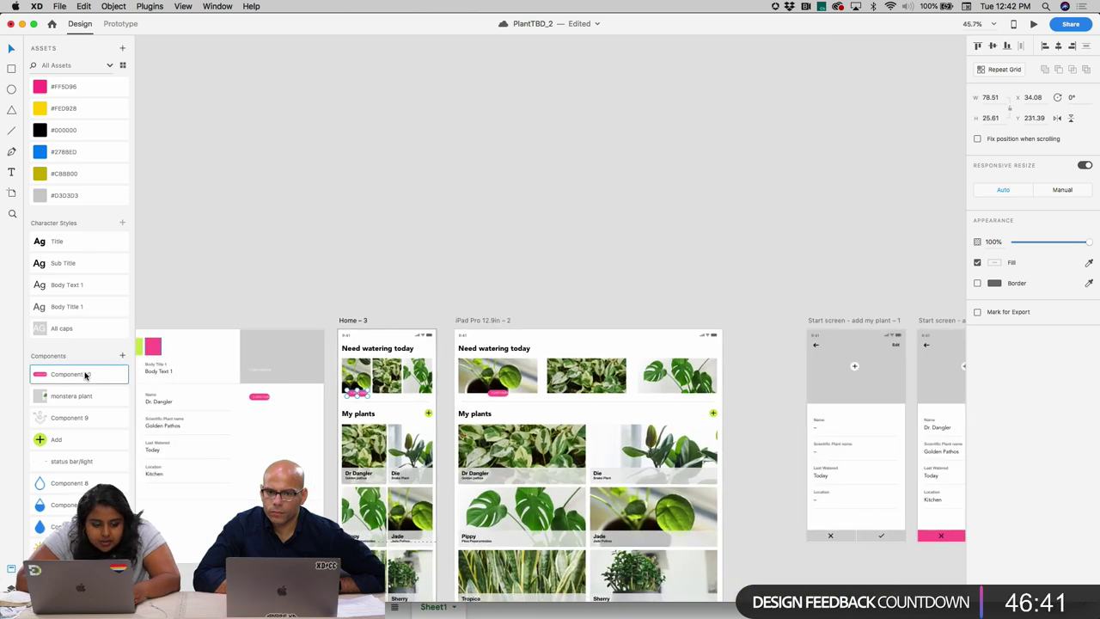
pyautogui.rightClick(85, 374)
pyautogui.click(137, 385)
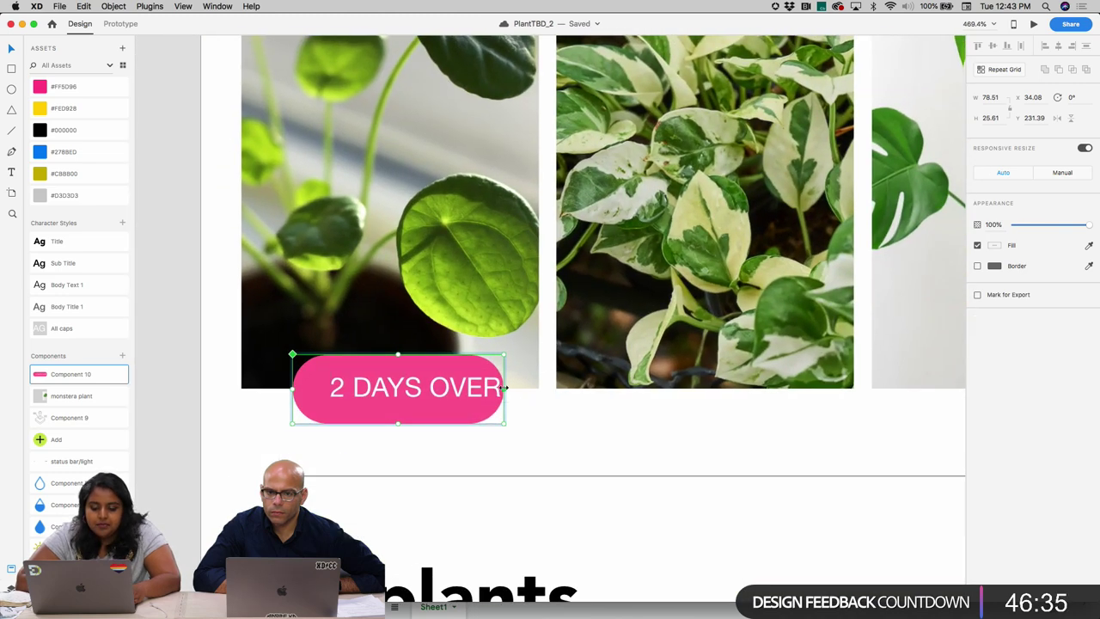
# - Shift the "2 DAYS OVERDUE" text left inside the pink badge to X 39
pyautogui.doubleClick(479, 368)
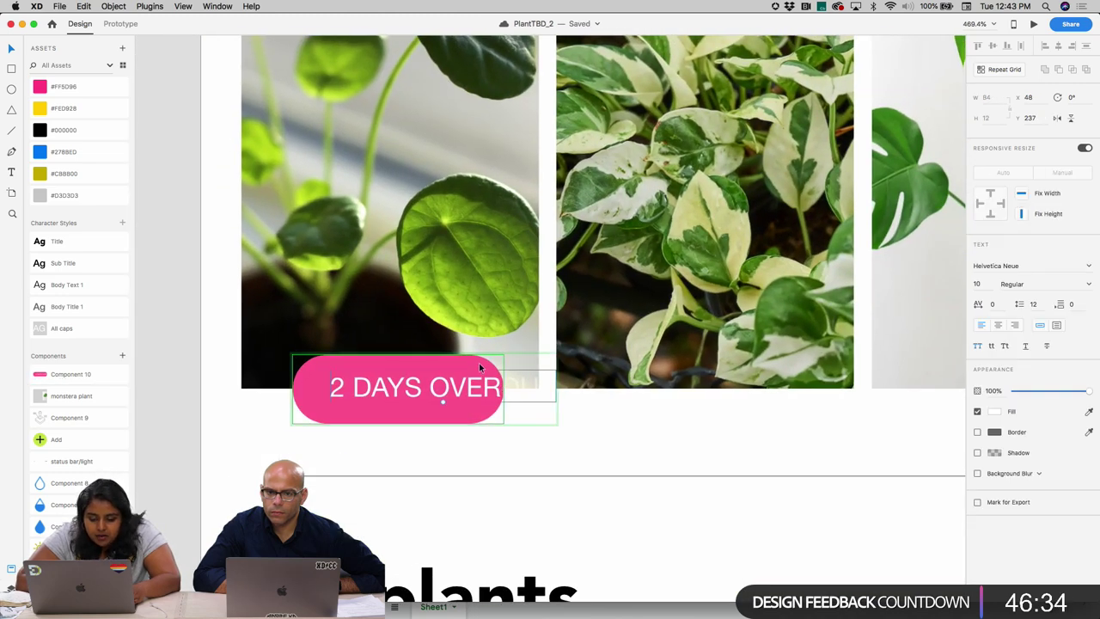
pyautogui.click(520, 387)
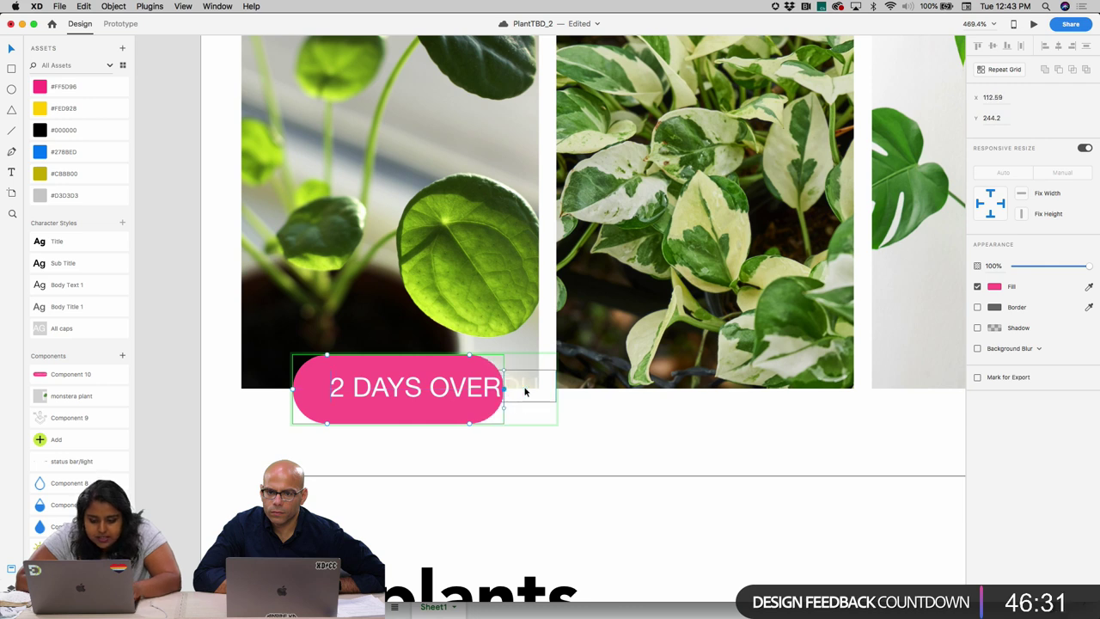
pyautogui.click(454, 390)
pyautogui.doubleClick(454, 390)
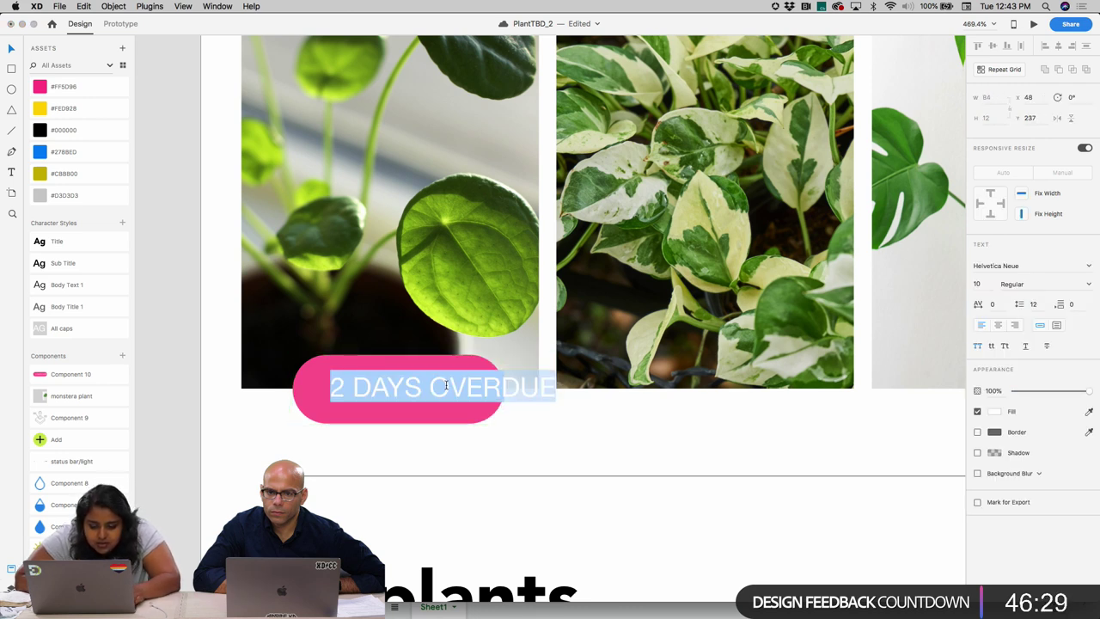
pyautogui.click(454, 389)
pyautogui.moveTo(454, 389); pyautogui.dragTo(429, 390)
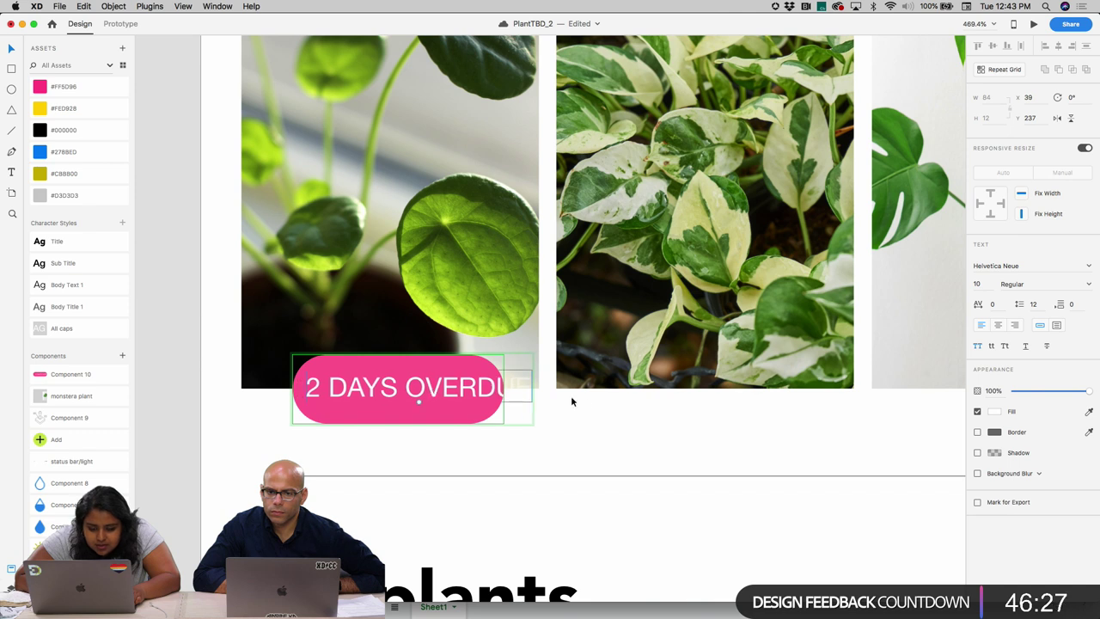
# - Shorten the badge text to "OVERDUE" and centre it in the pink pill at about X 49
pyautogui.doubleClick(414, 390)
pyautogui.click(407, 386)
pyautogui.press('super+shift+Left')
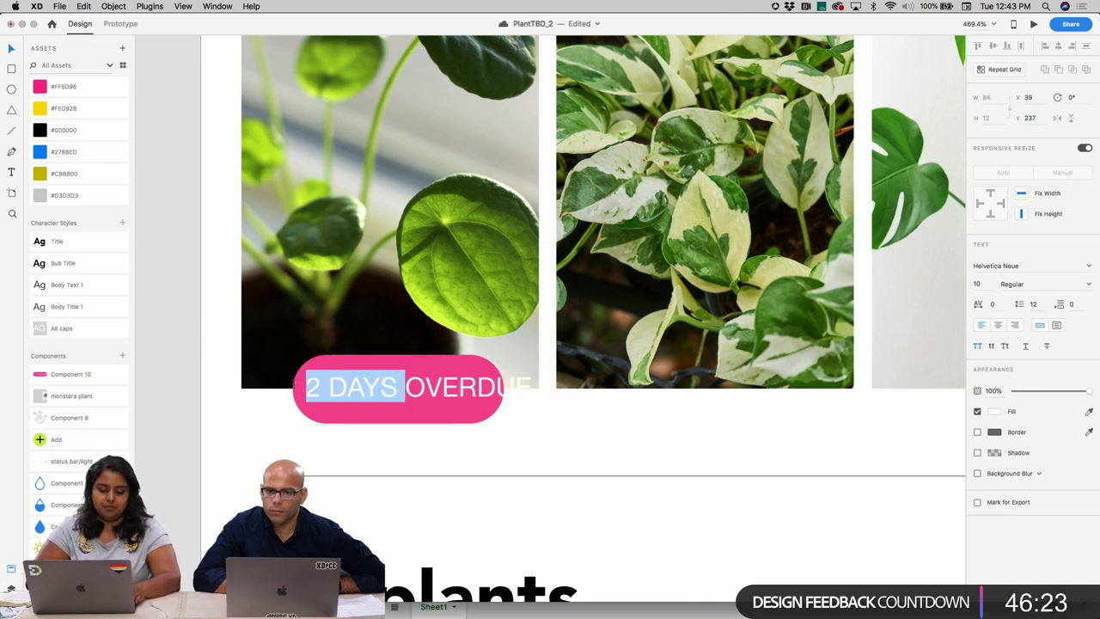
pyautogui.press('BackSpace')
pyautogui.press('Escape')
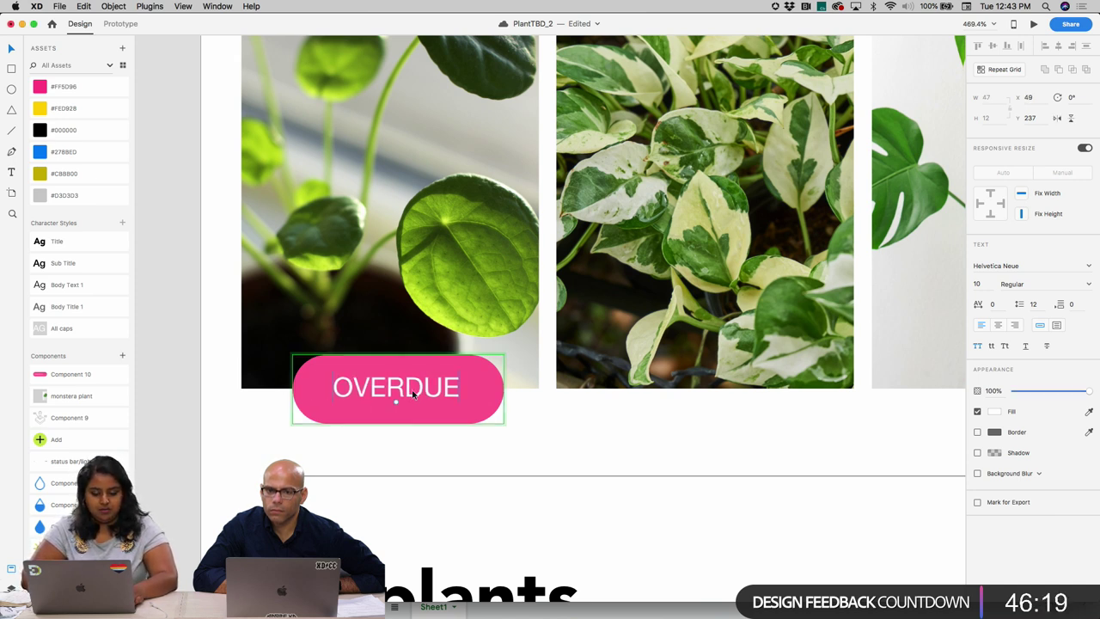
pyautogui.click(427, 481)
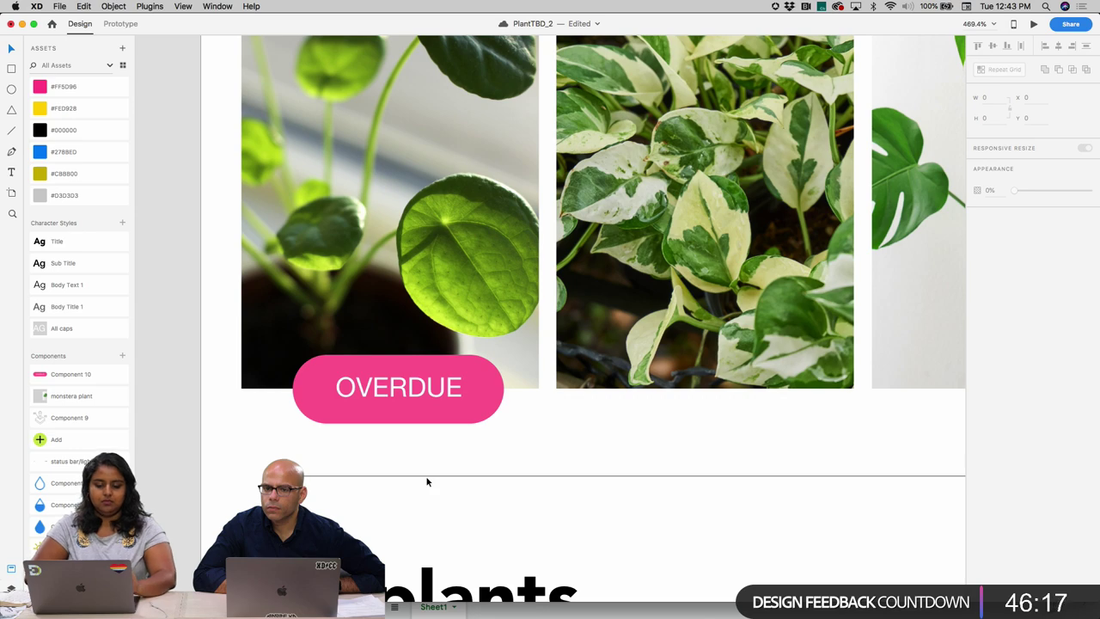
# - Check the edited badge text on the Home – 3 and iPad Pro 12.9in – 2 artboards
pyautogui.scroll(-10, 427, 481)
pyautogui.scroll(-5, 588, 267)
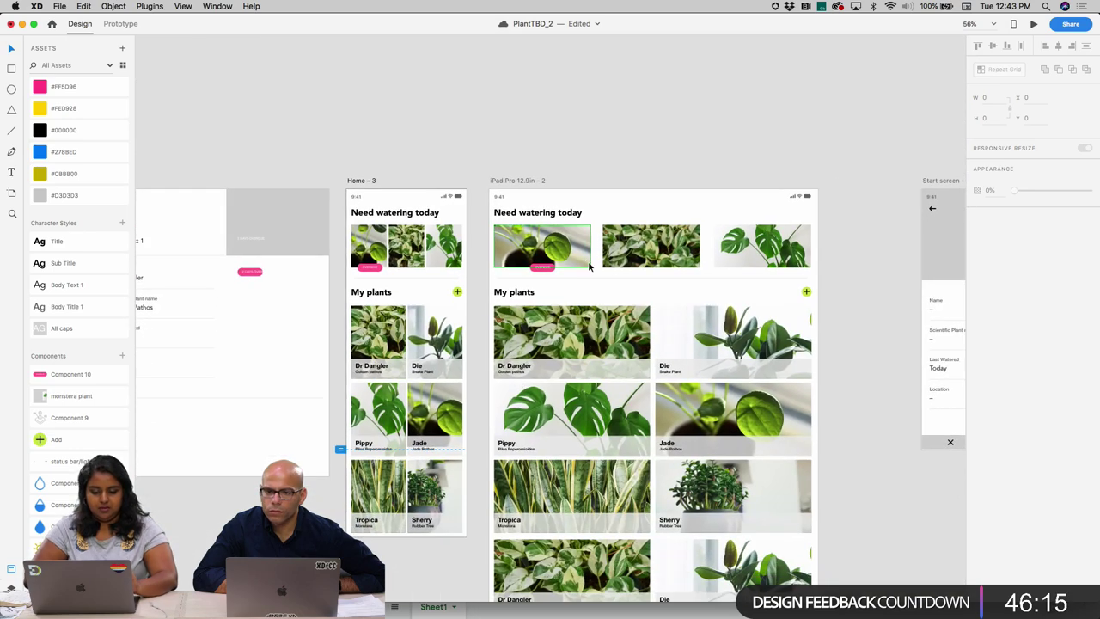
pyautogui.scroll(5, 580, 257)
pyautogui.click(499, 280)
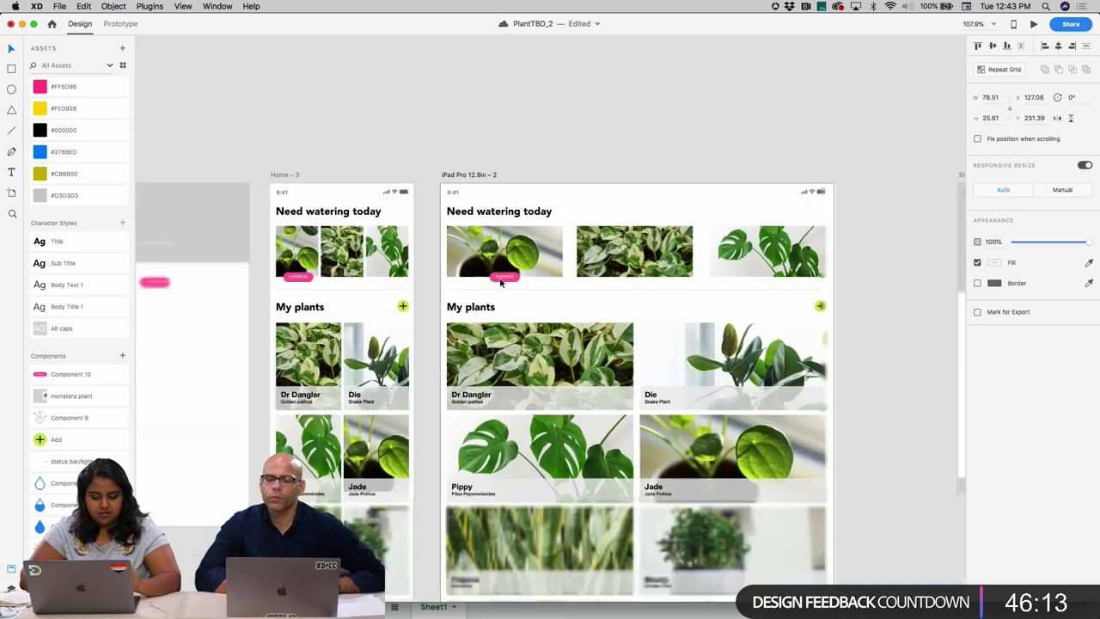
pyautogui.scroll(-5, 501, 282)
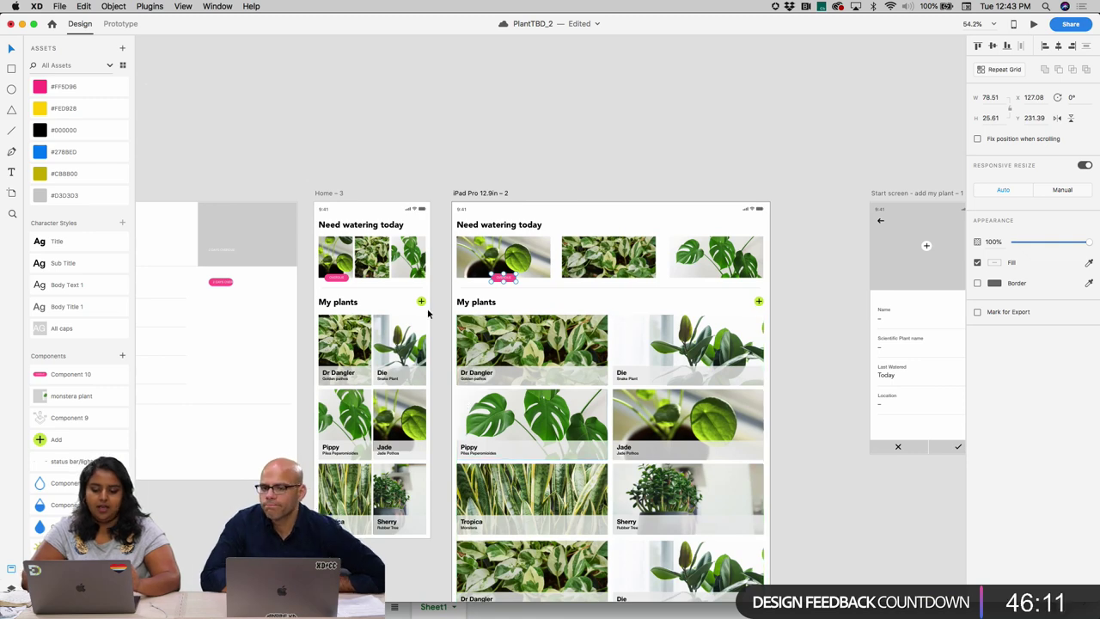
pyautogui.scroll(-5, 428, 313)
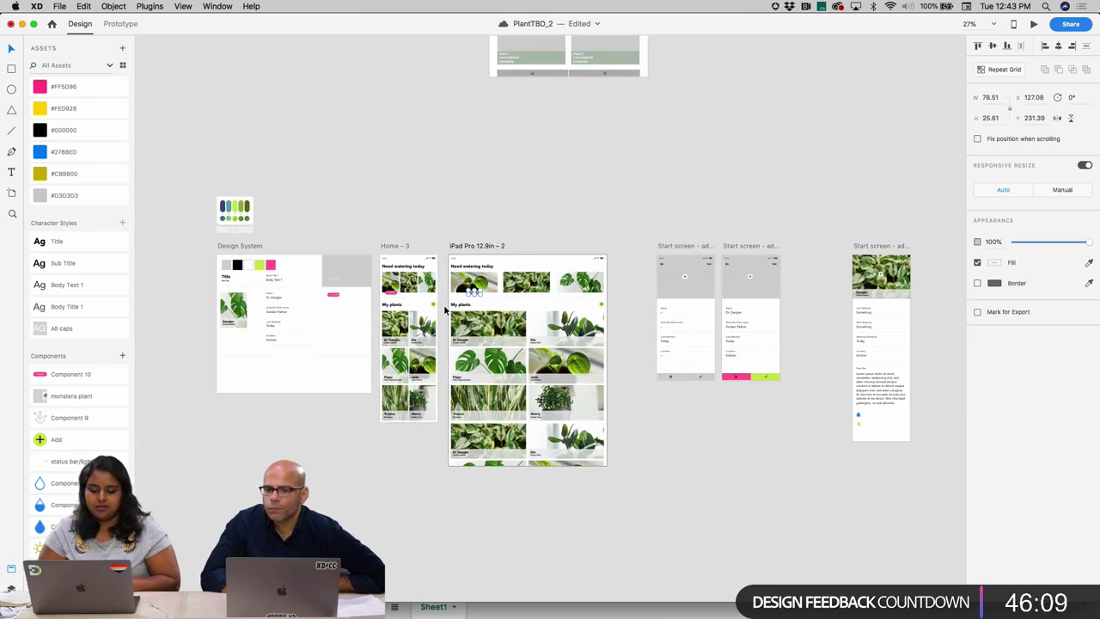
pyautogui.scroll(5, 593, 349)
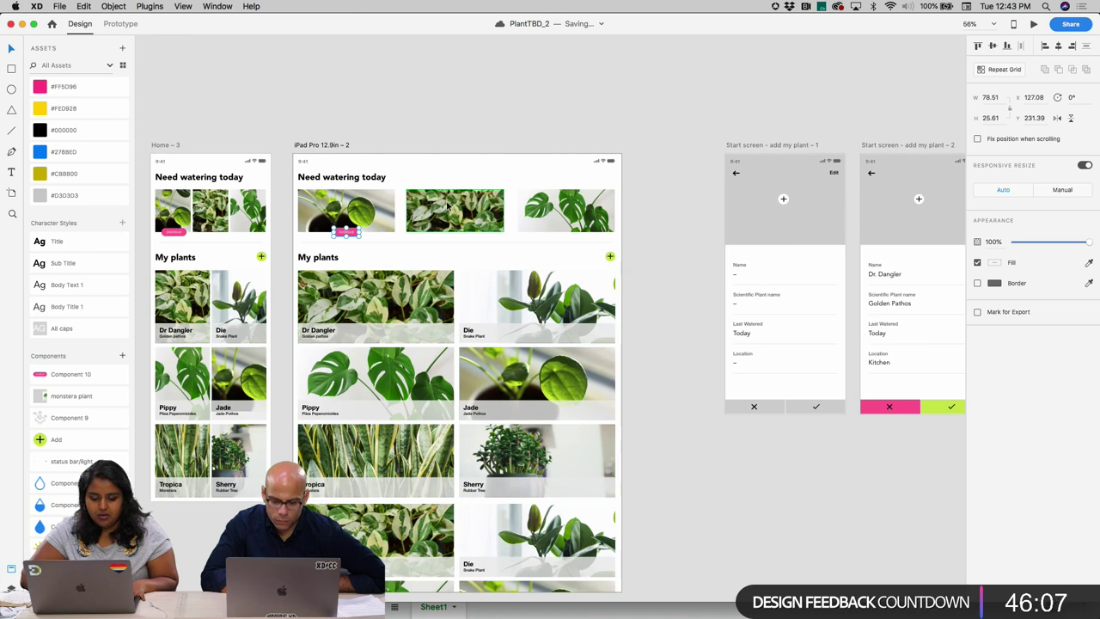
pyautogui.scroll(3, 450, 206)
# - Tighten the gaps in the iPad artboard's watering row by moving the second and third plant images left, the third to about X 641
pyautogui.press('Escape')
pyautogui.click(388, 210)
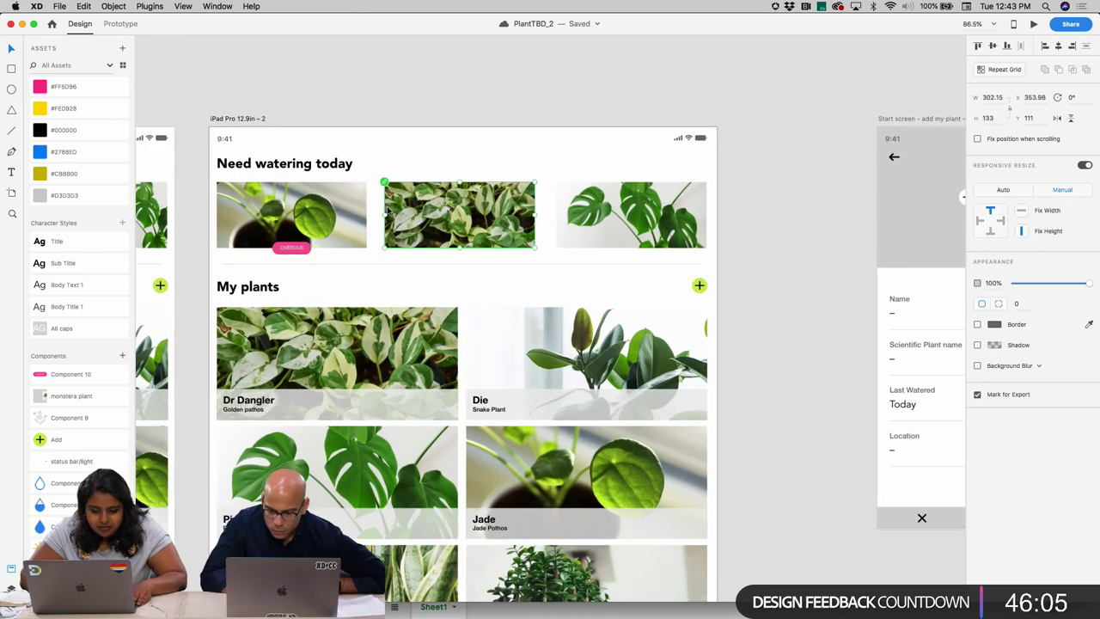
pyautogui.moveTo(409, 213); pyautogui.dragTo(464, 243)
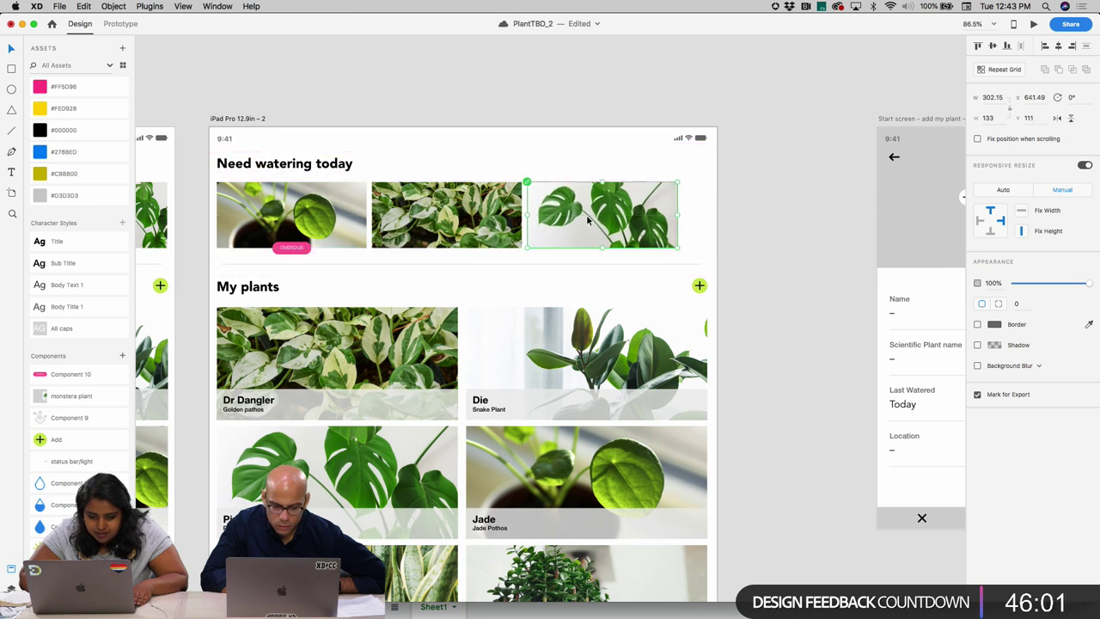
# - Make the iPad watering row's three plant images a Repeat Grid and extend it so a fourth image runs past the artboard's right edge
pyautogui.press('Escape')
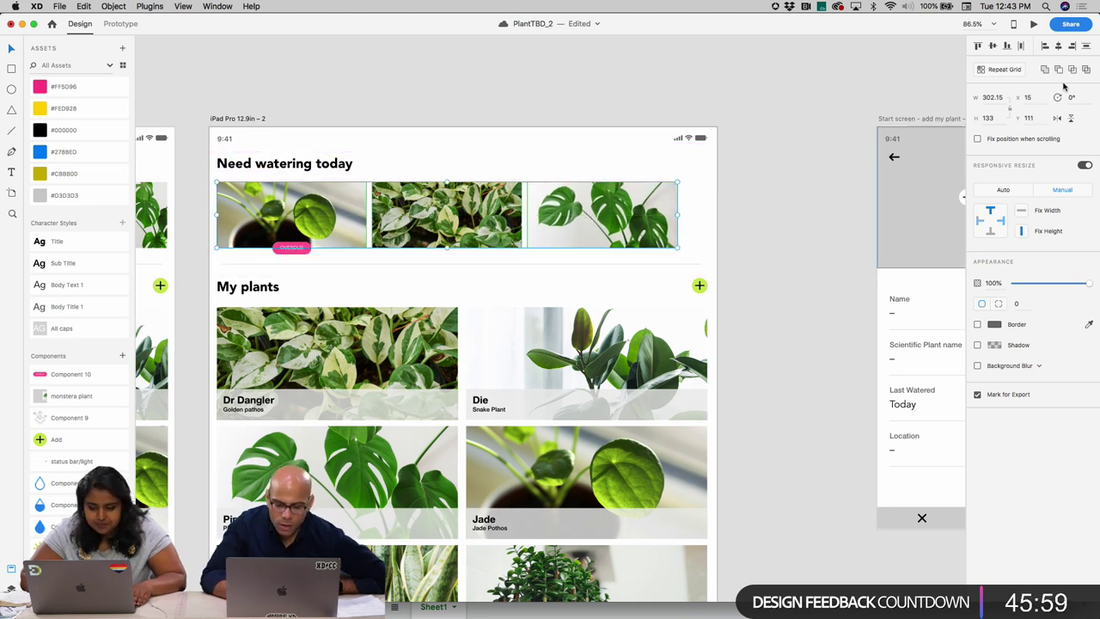
pyautogui.click(1009, 72)
pyautogui.moveTo(677, 211); pyautogui.dragTo(829, 215)
pyautogui.click(773, 218)
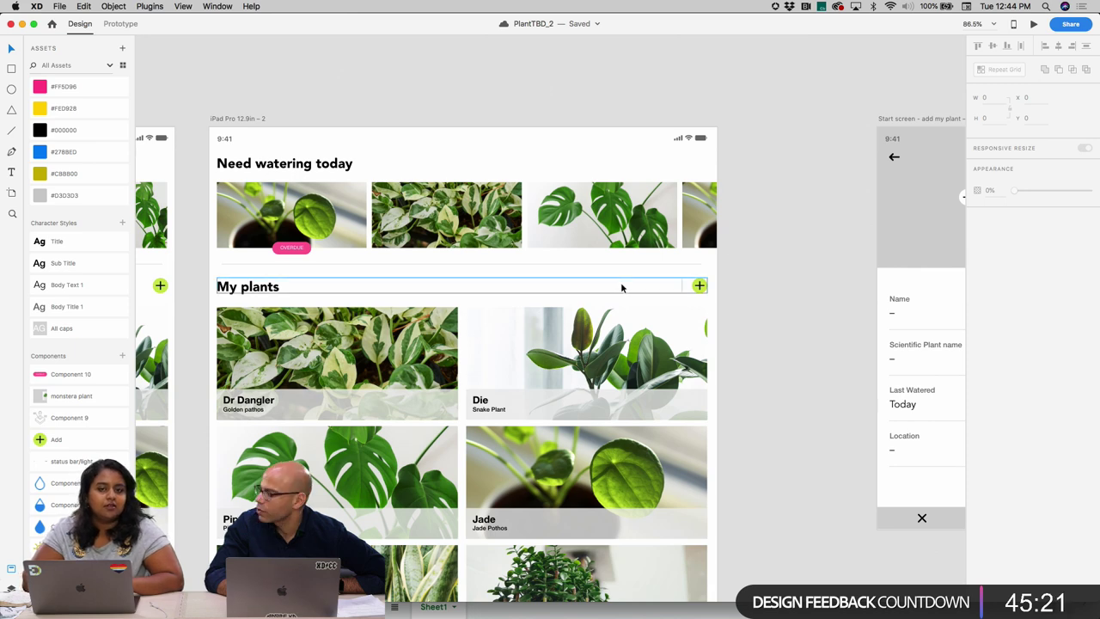
# - Compare the watering row and My plants grid between the Home – 3 and iPad Pro 12.9in – 2 artboards
pyautogui.hscroll(-5, 621, 283)
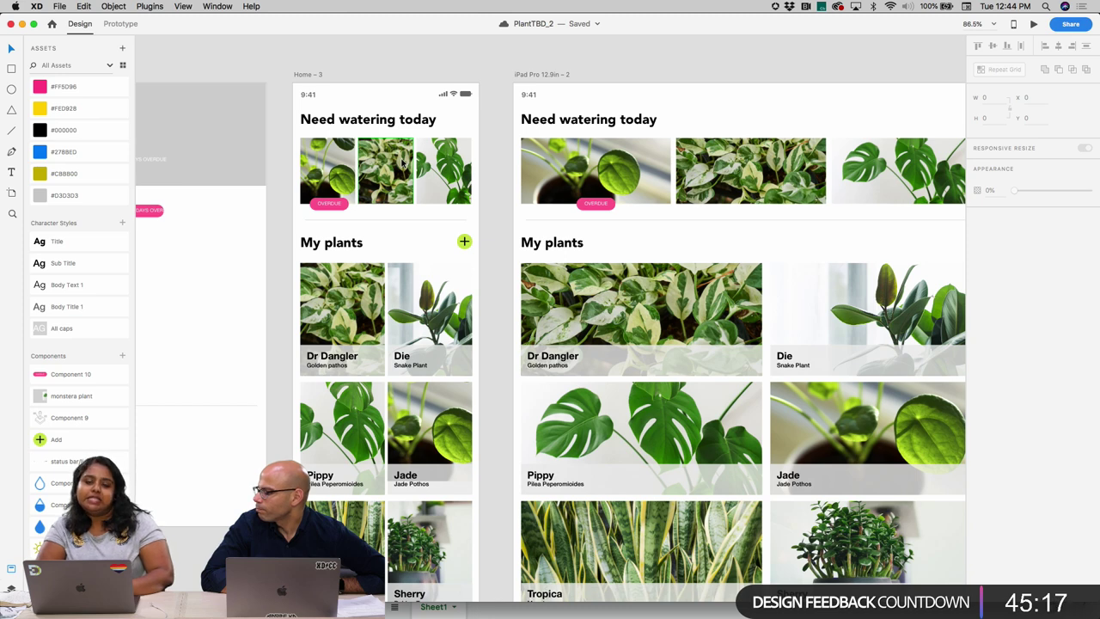
pyautogui.scroll(3, 401, 163)
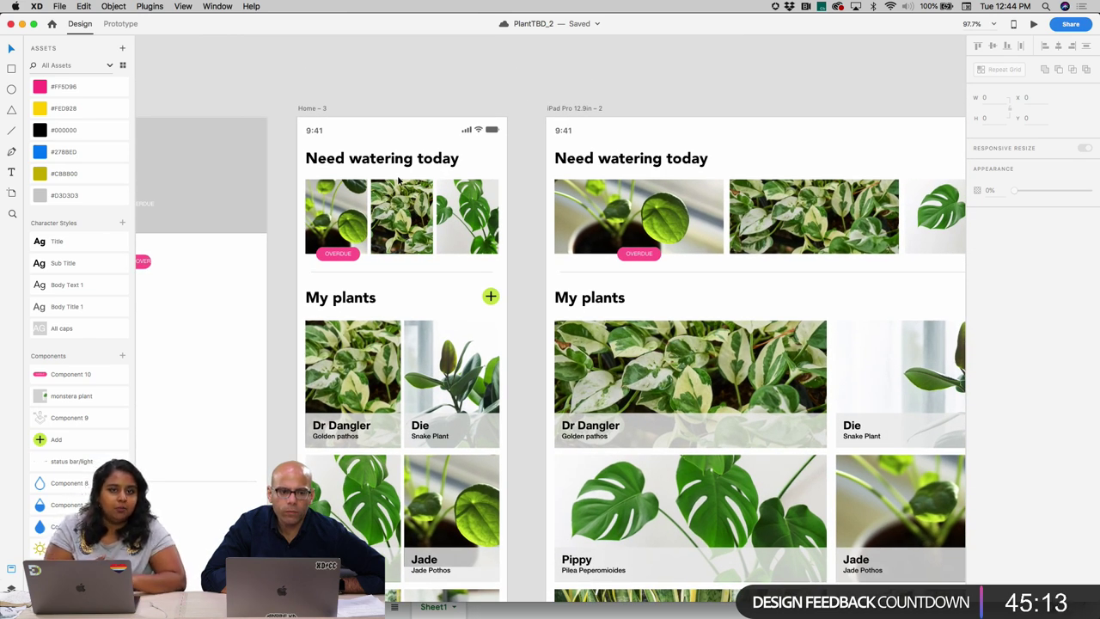
pyautogui.scroll(5, 398, 179)
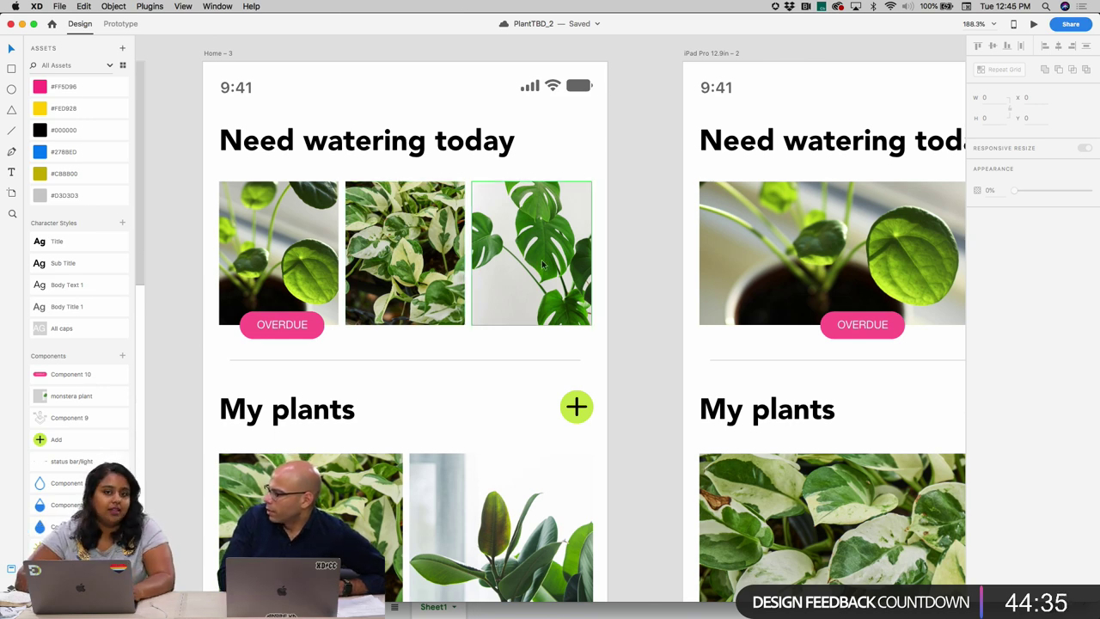
pyautogui.scroll(-10, 510, 295)
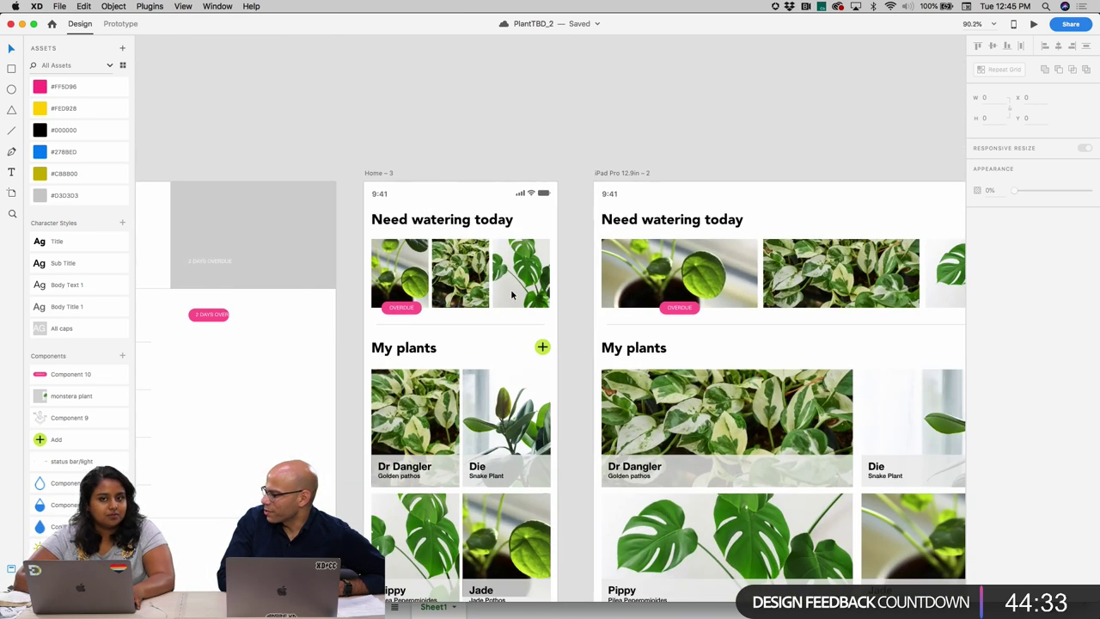
pyautogui.scroll(-4, 510, 295)
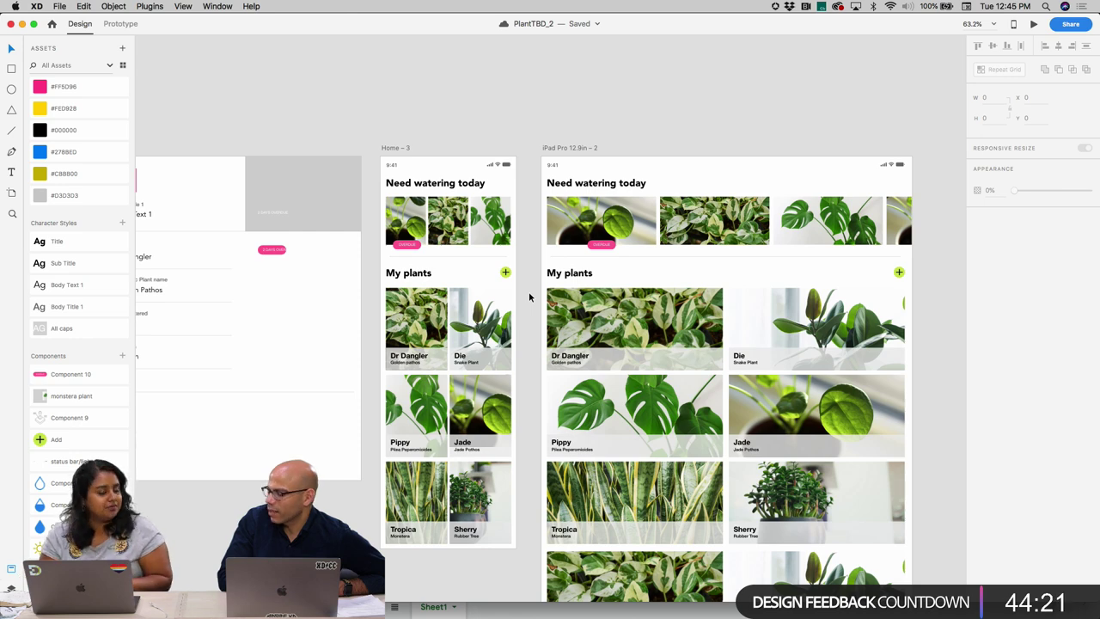
pyautogui.scroll(5, 529, 297)
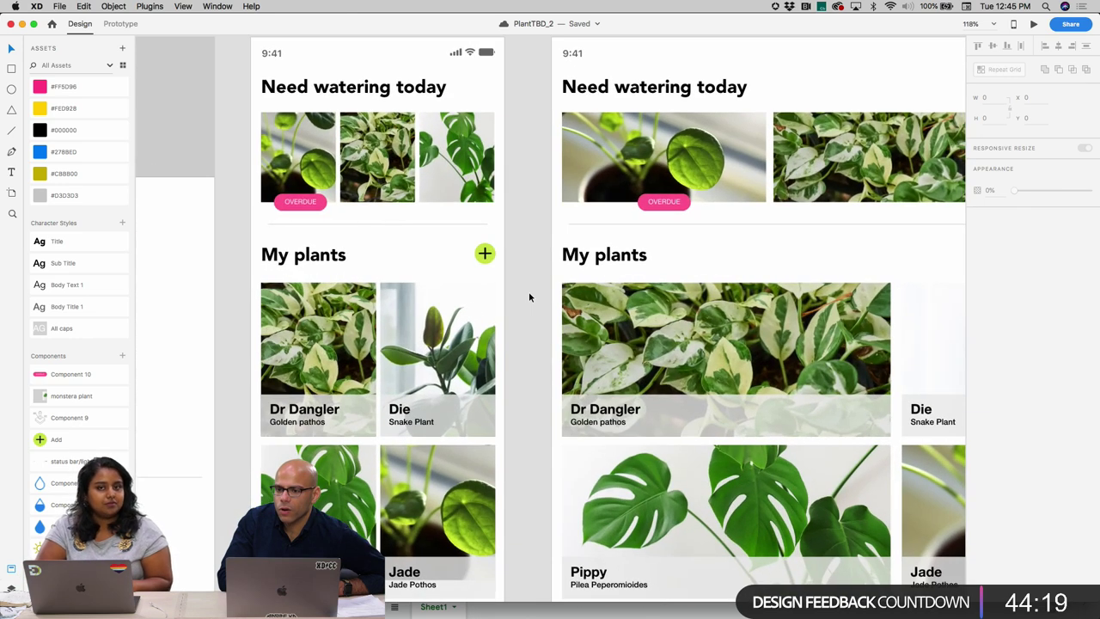
pyautogui.scroll(2, 528, 297)
pyautogui.hscroll(2, 528, 297)
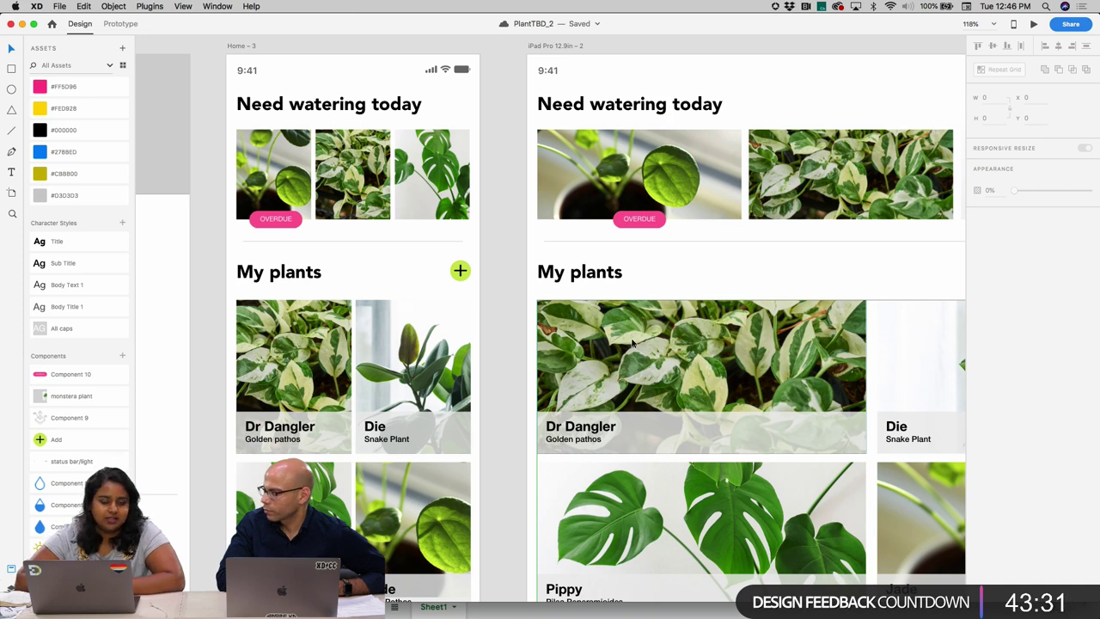
pyautogui.scroll(-5, 445, 309)
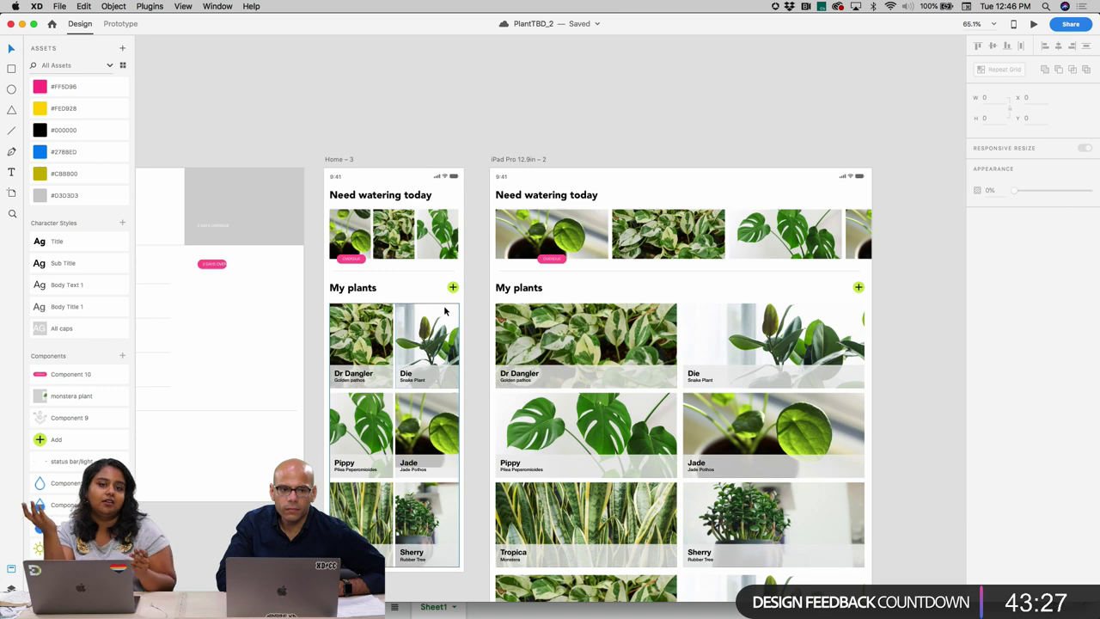
pyautogui.scroll(5, 354, 247)
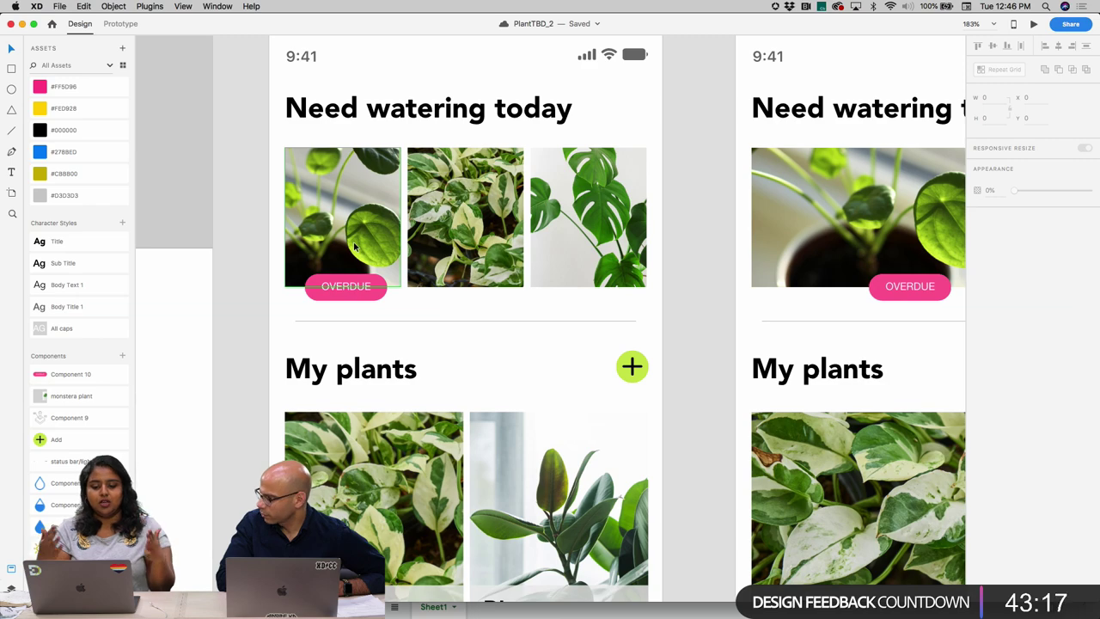
pyautogui.scroll(-5, 354, 247)
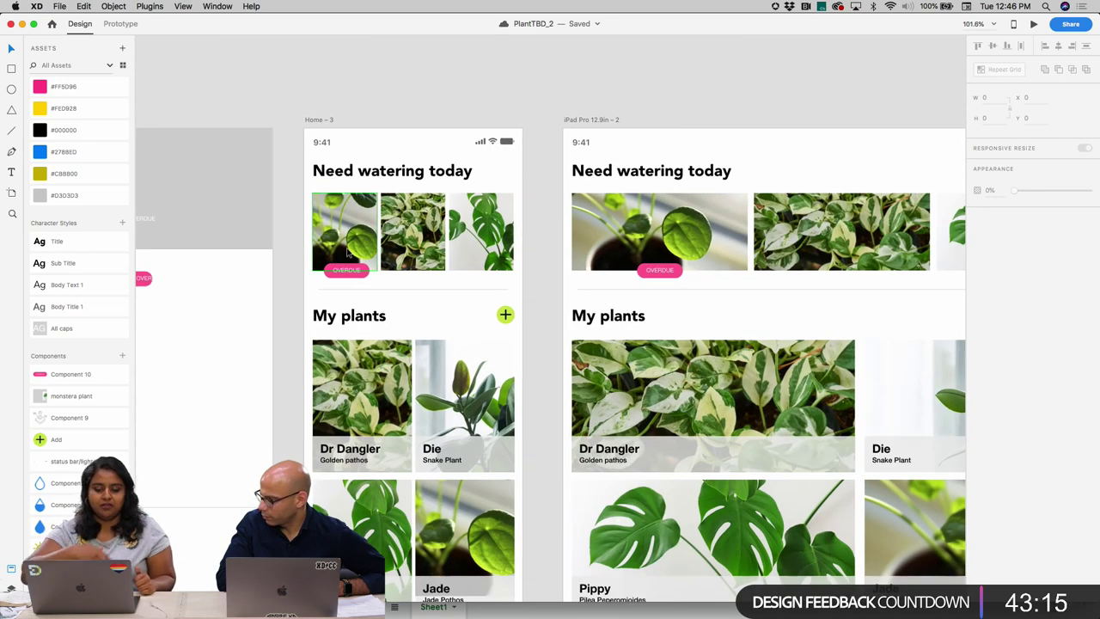
pyautogui.scroll(-3, 347, 251)
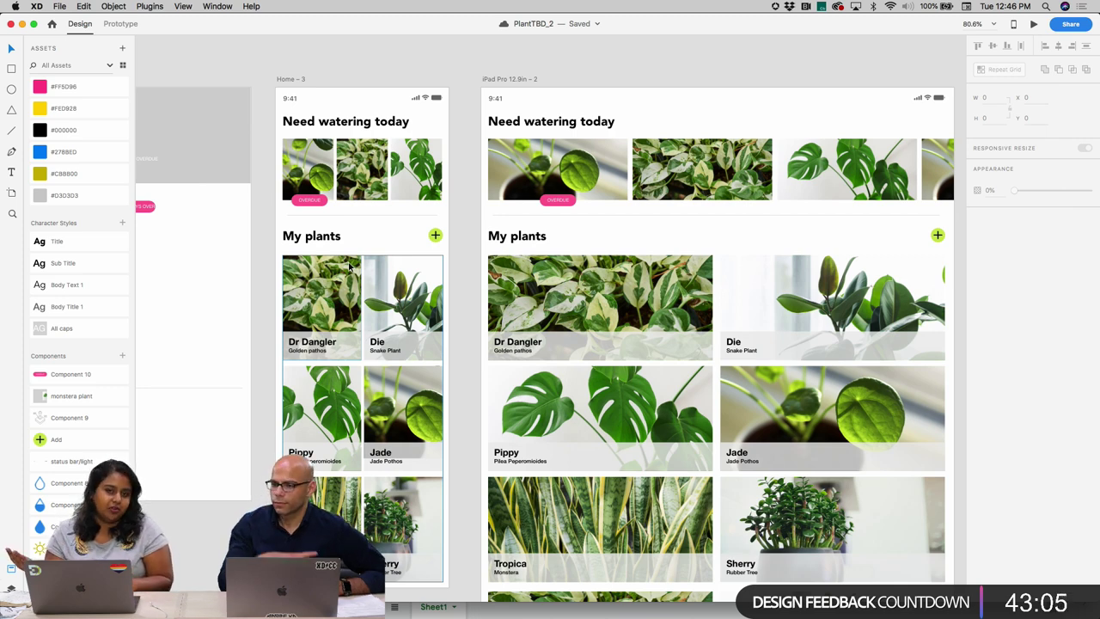
# - Move the Start screen - add my plant – 3 artboard beside the add my plant – 2 artboard, to about X 447
pyautogui.press('Escape')
pyautogui.scroll(-6, 450, 422)
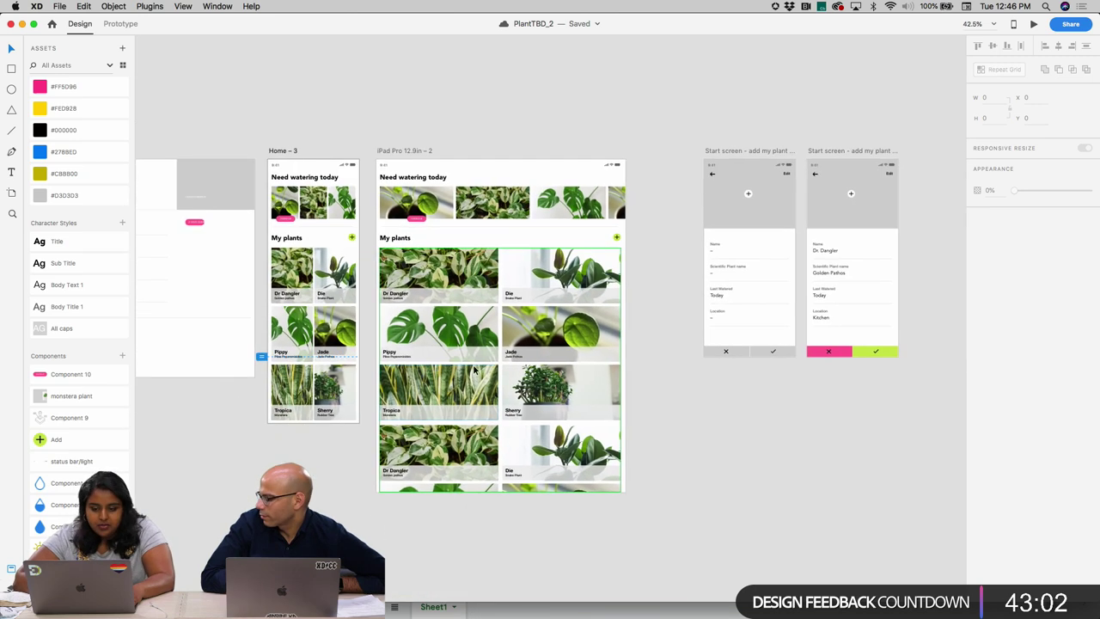
pyautogui.click(404, 150)
pyautogui.scroll(-3, 637, 405)
pyautogui.hscroll(5, 636, 412)
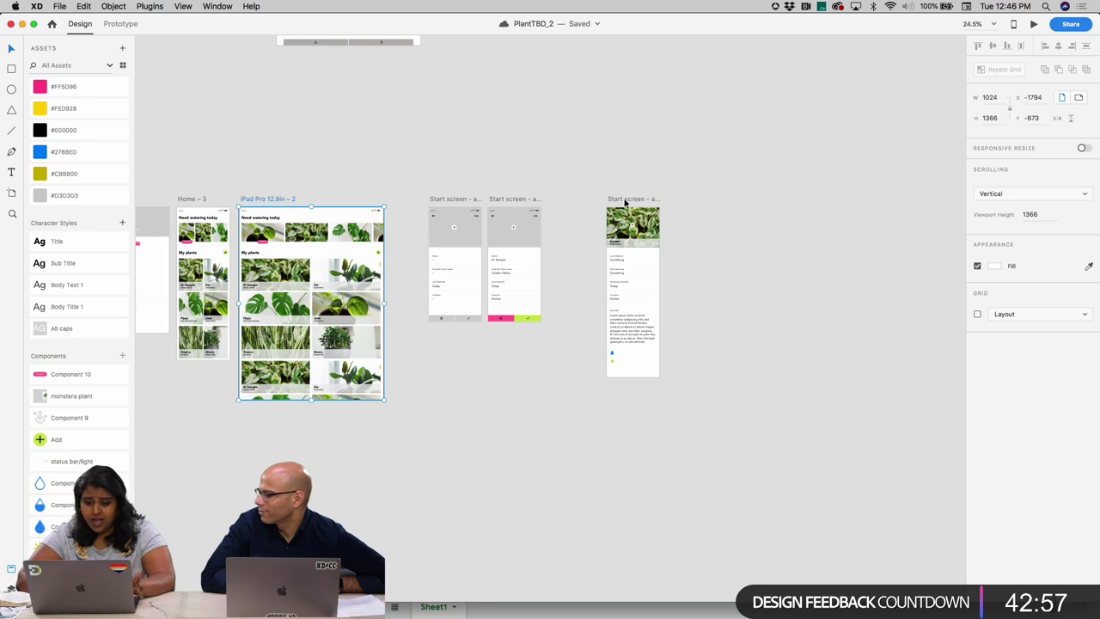
pyautogui.moveTo(626, 199); pyautogui.dragTo(573, 201)
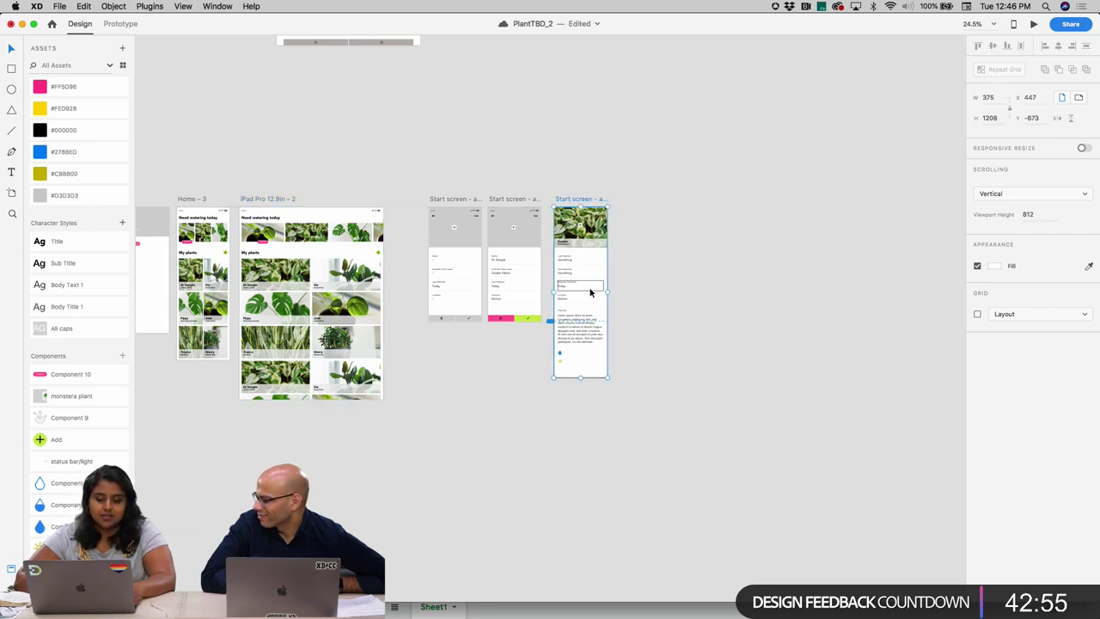
# - Examine the add my plant – 3 artboard's header image, plant name and detail fields against the neighbouring screens
pyautogui.scroll(5, 589, 289)
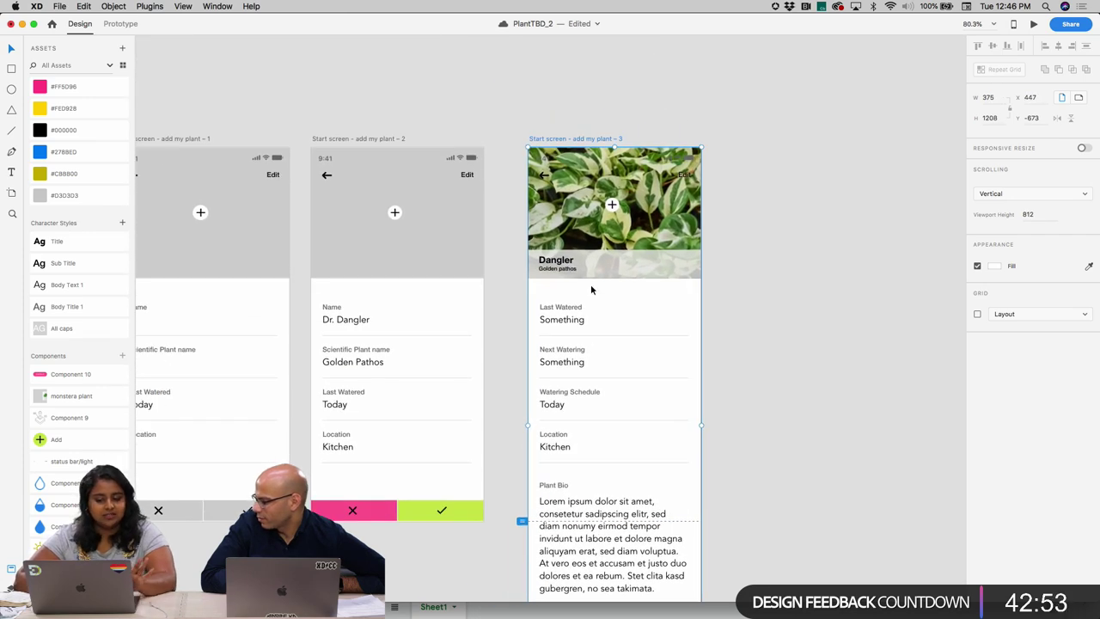
pyautogui.scroll(3, 571, 329)
pyautogui.scroll(-4, 570, 330)
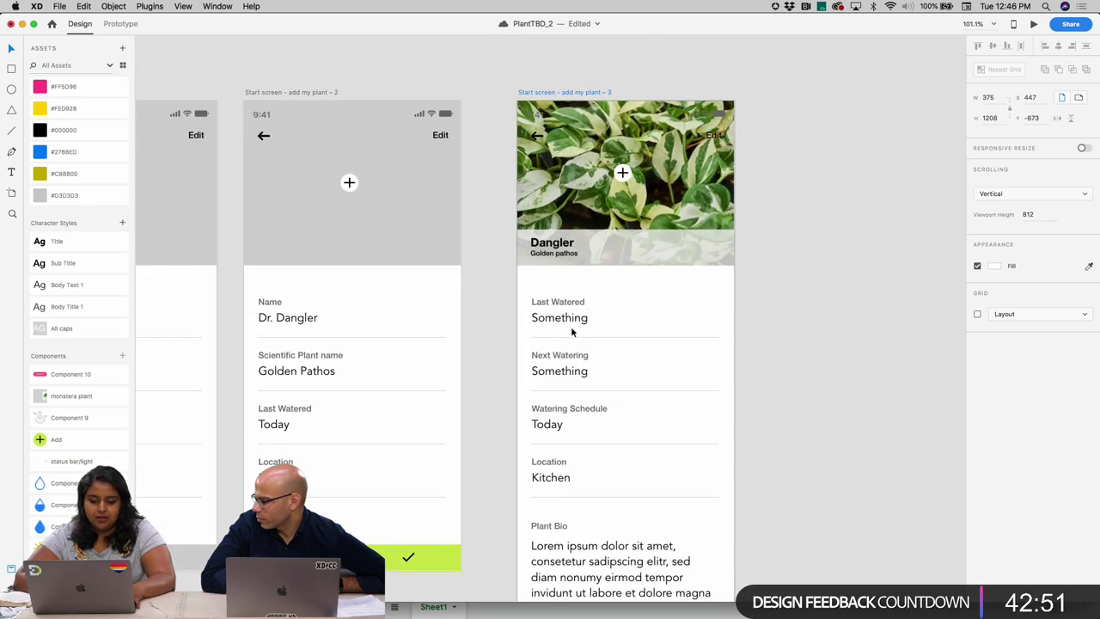
pyautogui.scroll(2, 475, 226)
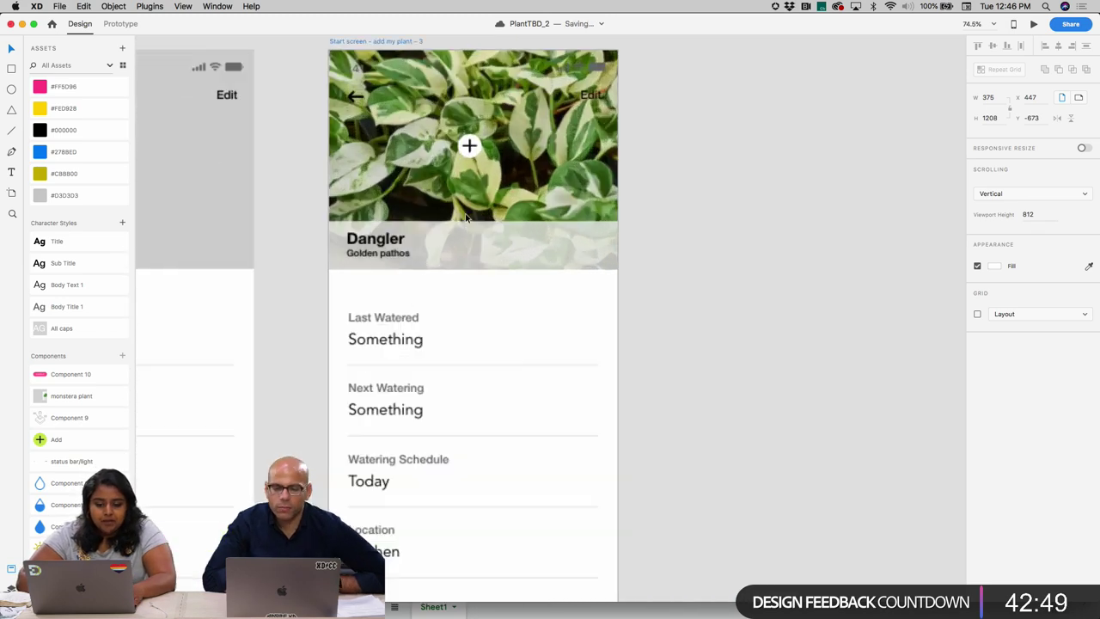
pyautogui.hscroll(-2, 466, 216)
pyautogui.scroll(-4, 520, 215)
pyautogui.hscroll(-5, 519, 214)
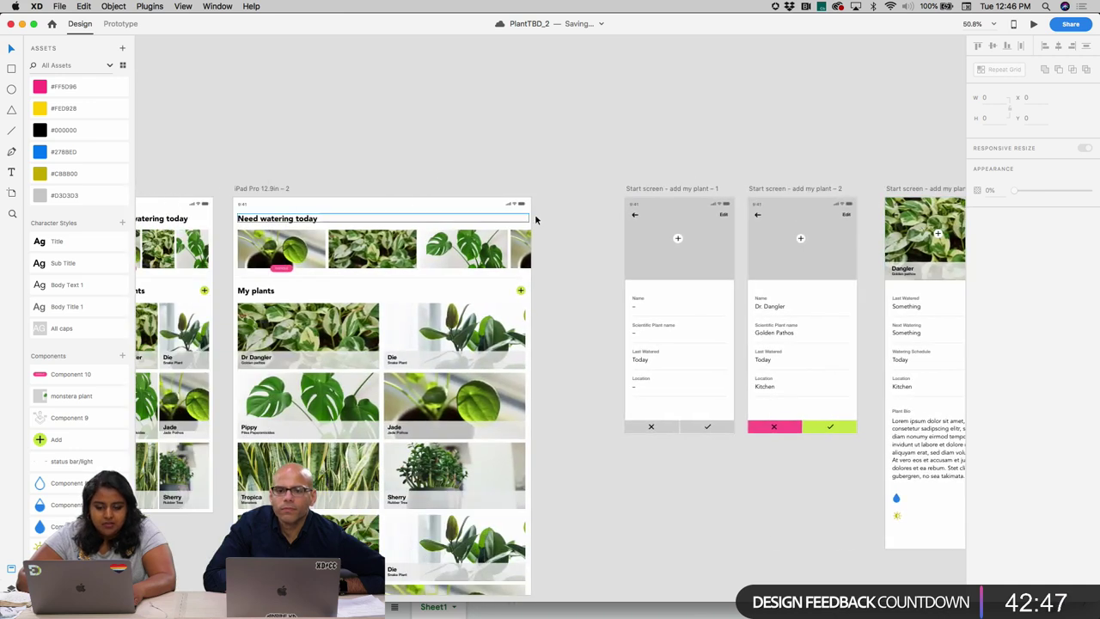
pyautogui.click(332, 338)
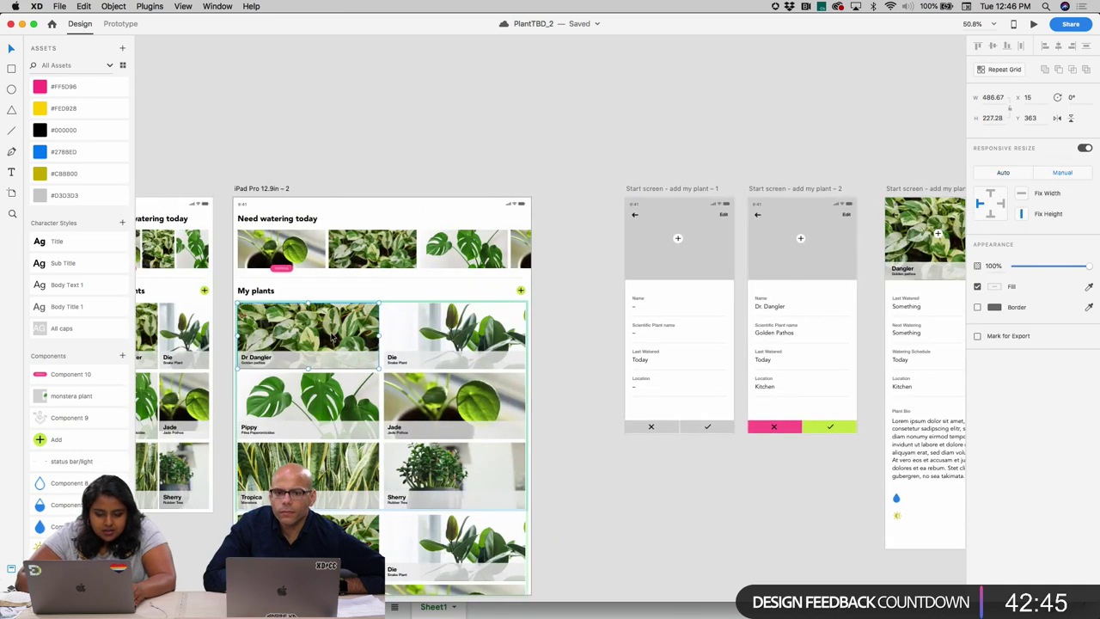
pyautogui.scroll(-3, 298, 339)
pyautogui.hscroll(-3, 298, 340)
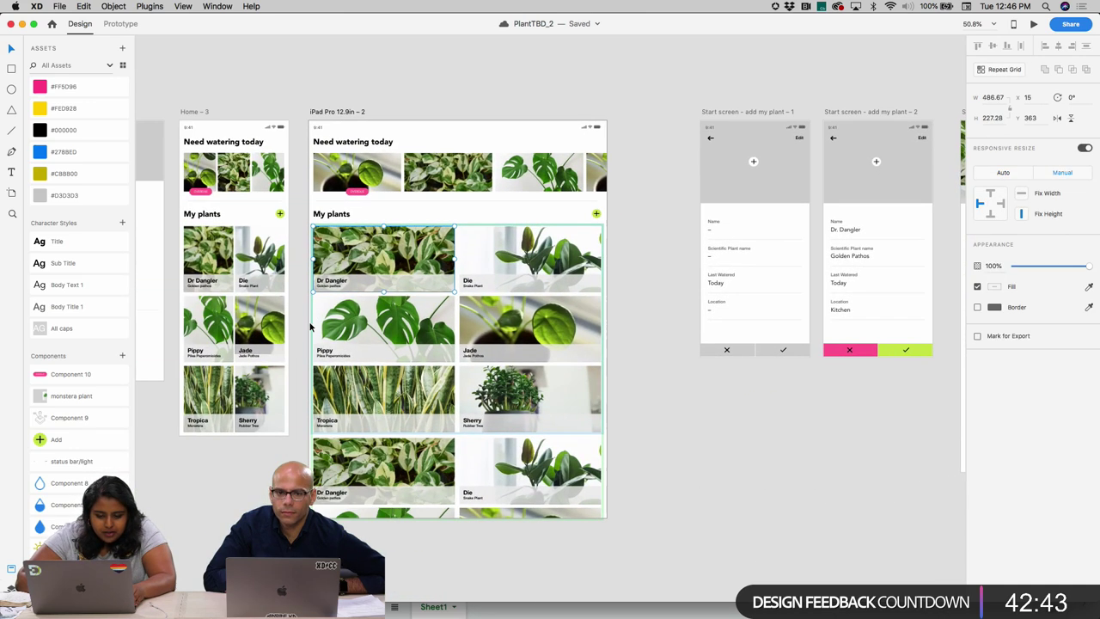
pyautogui.press('Escape')
pyautogui.click(1002, 70)
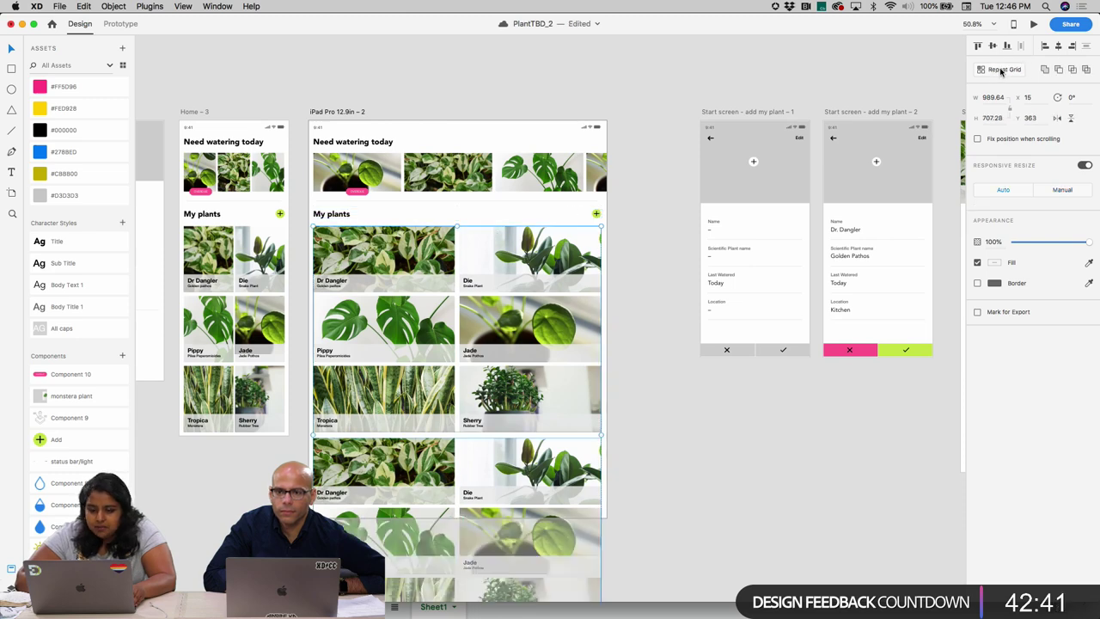
pyautogui.press('super+z')
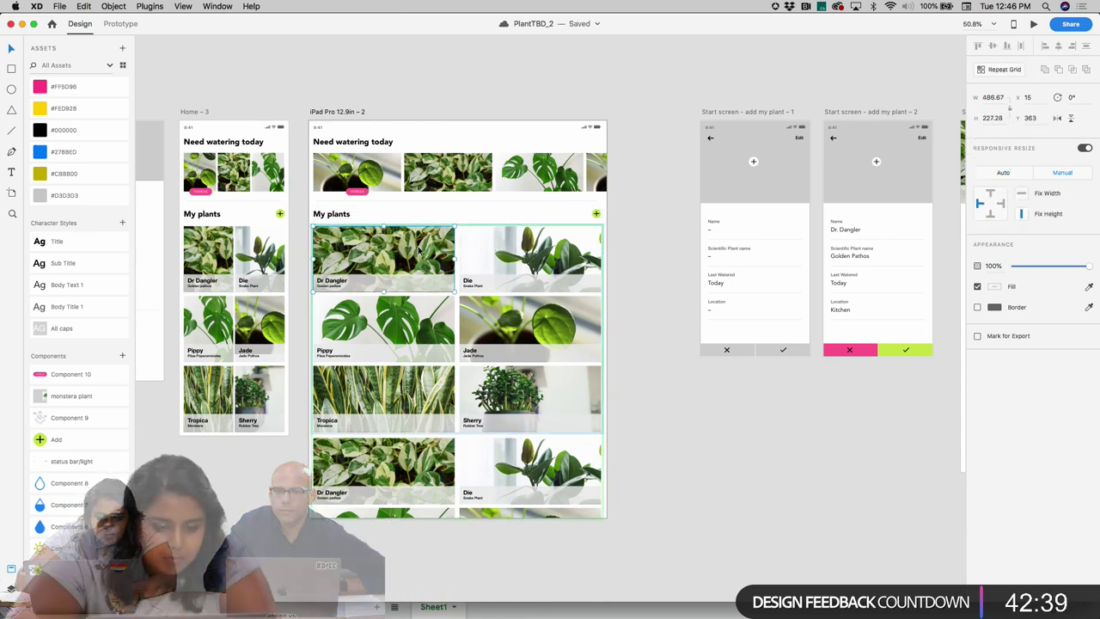
pyautogui.press('super+z')
# - Delete the placeholder text "Something" under Last Watered on the add my plant – 3 artboard
pyautogui.scroll(5, 565, 184)
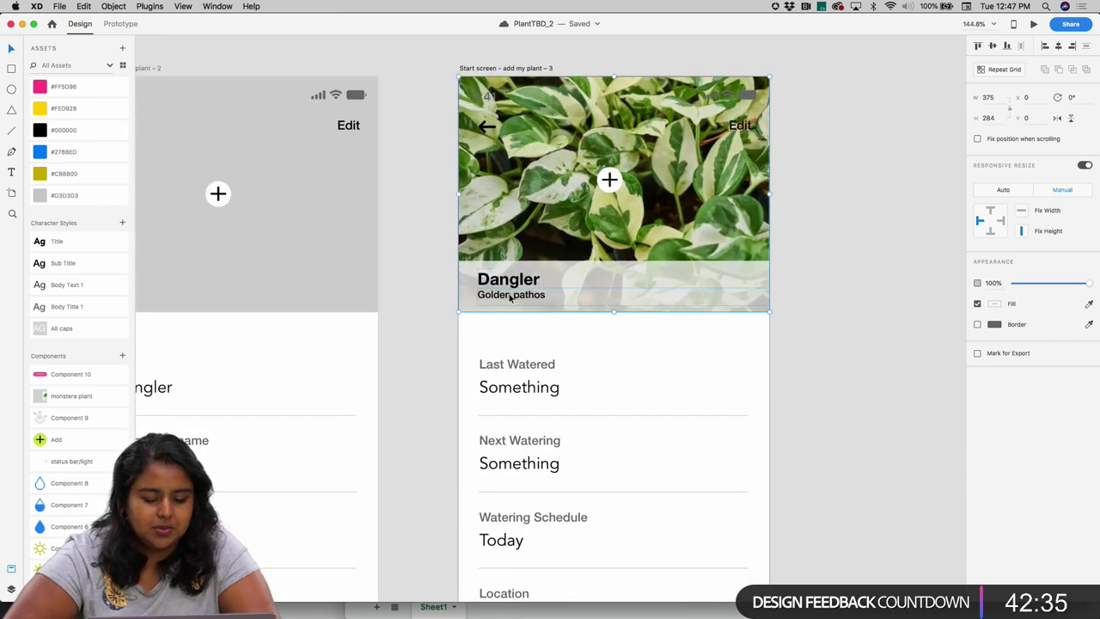
pyautogui.scroll(-4, 511, 289)
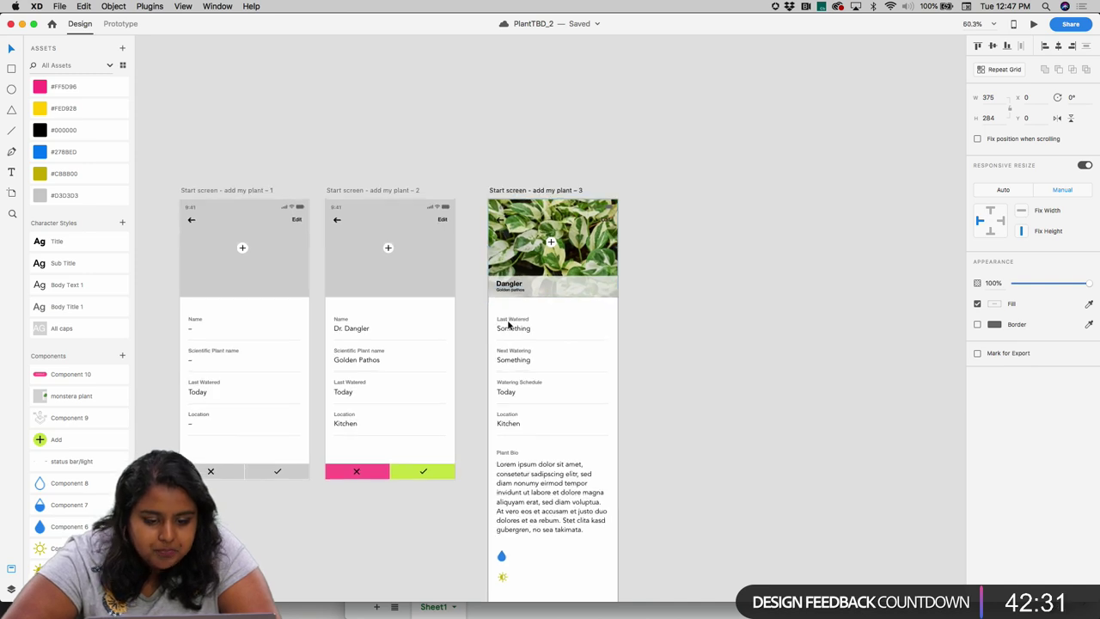
pyautogui.scroll(4, 511, 290)
pyautogui.click(495, 271)
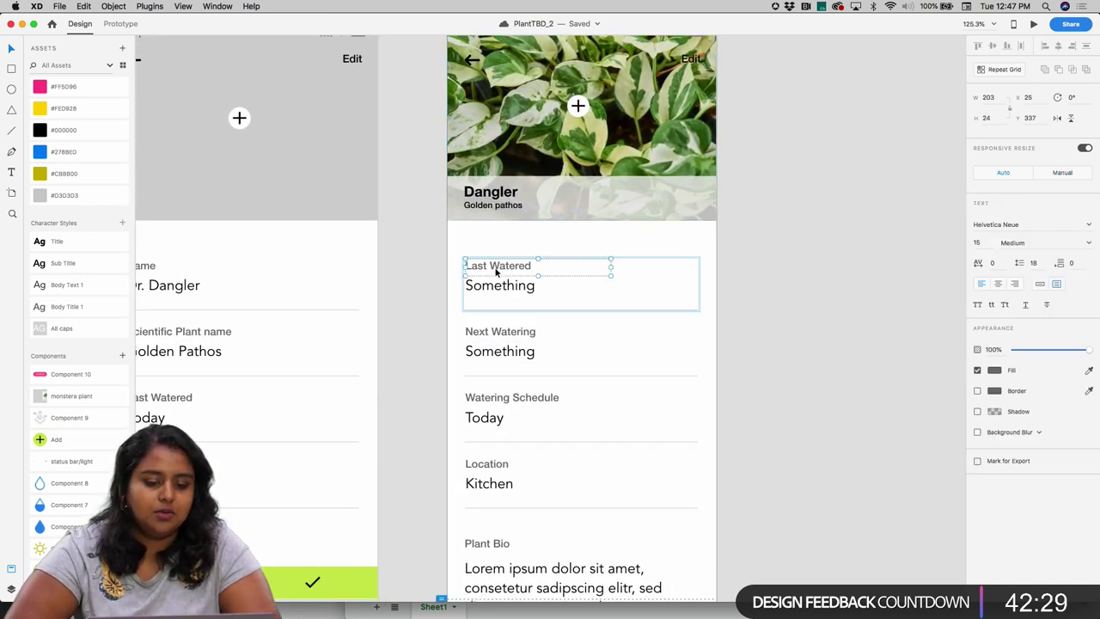
pyautogui.click(497, 286)
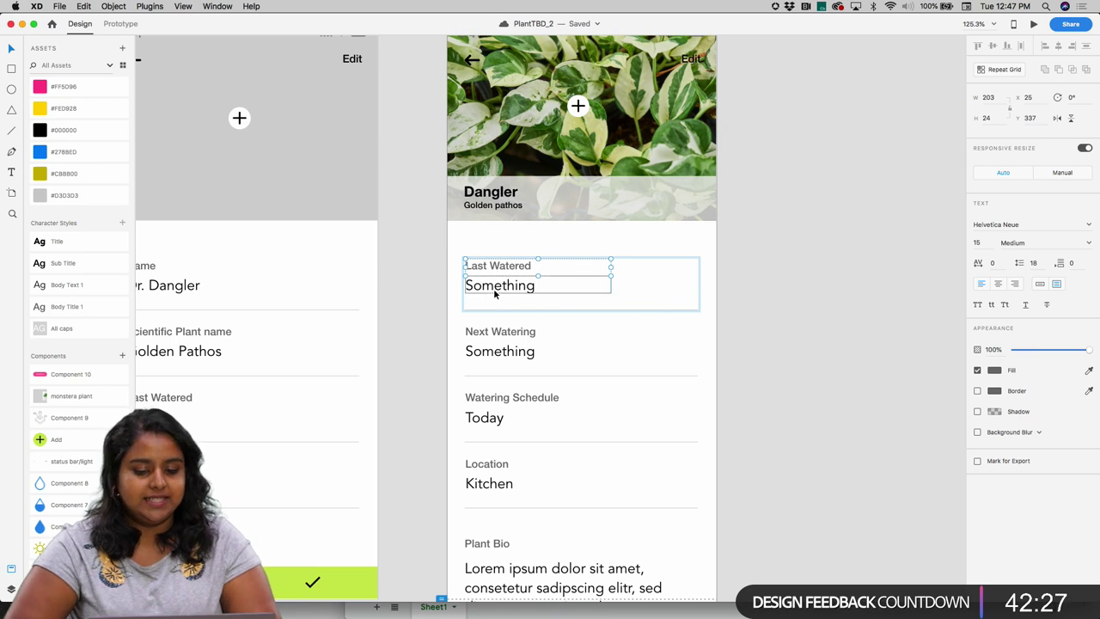
pyautogui.doubleClick(497, 286)
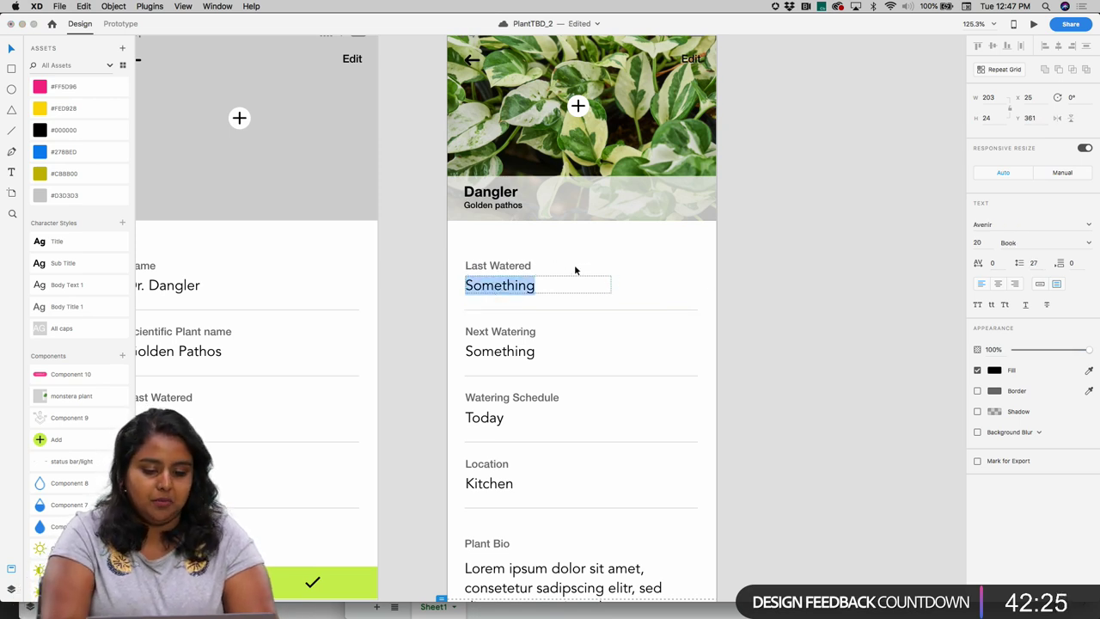
pyautogui.press('BackSpace')
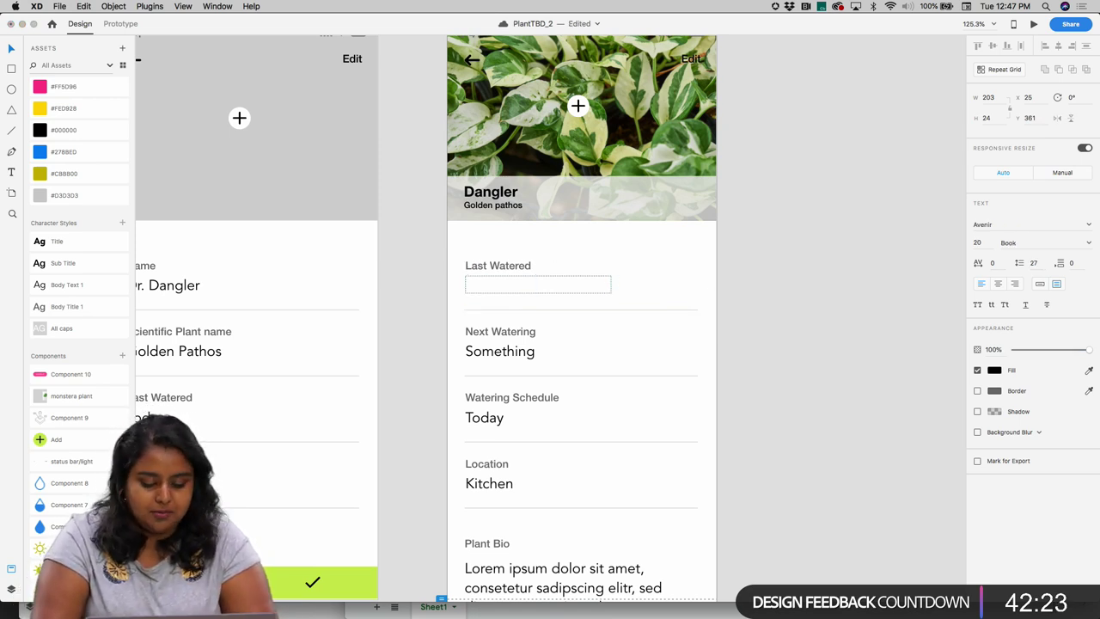
pyautogui.press('Escape')
# - Switch to the Plant Excel spreadsheet in Chrome and narrow its window so the add my plant – 3 artboard shows beside it
pyautogui.press('super+minus')
pyautogui.press('super+minus')
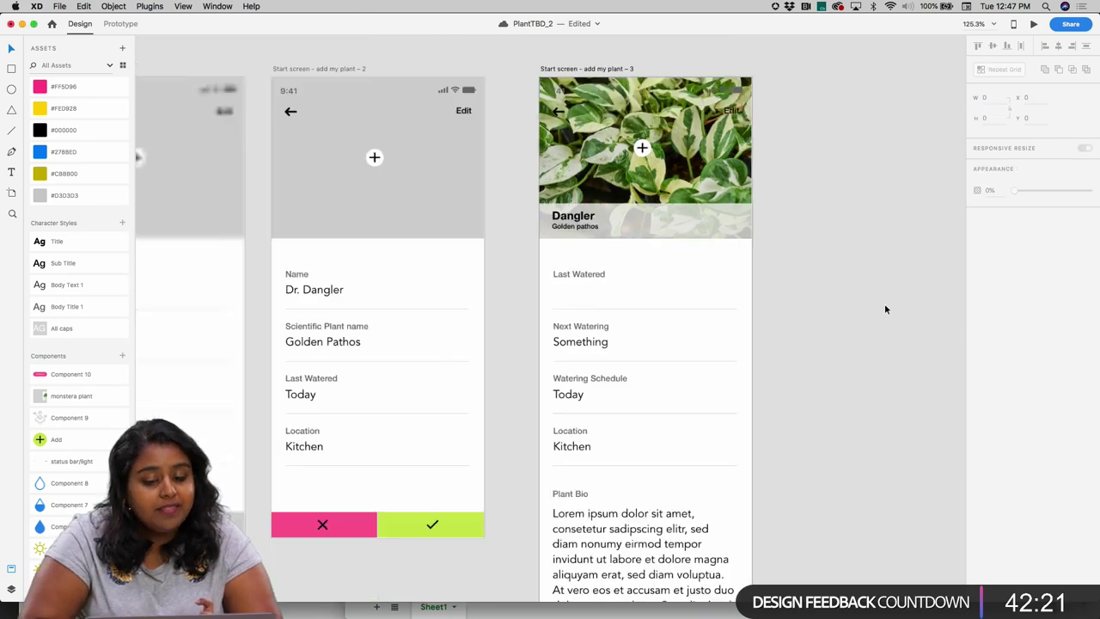
pyautogui.hscroll(2, 884, 310)
pyautogui.moveTo(618, 601)
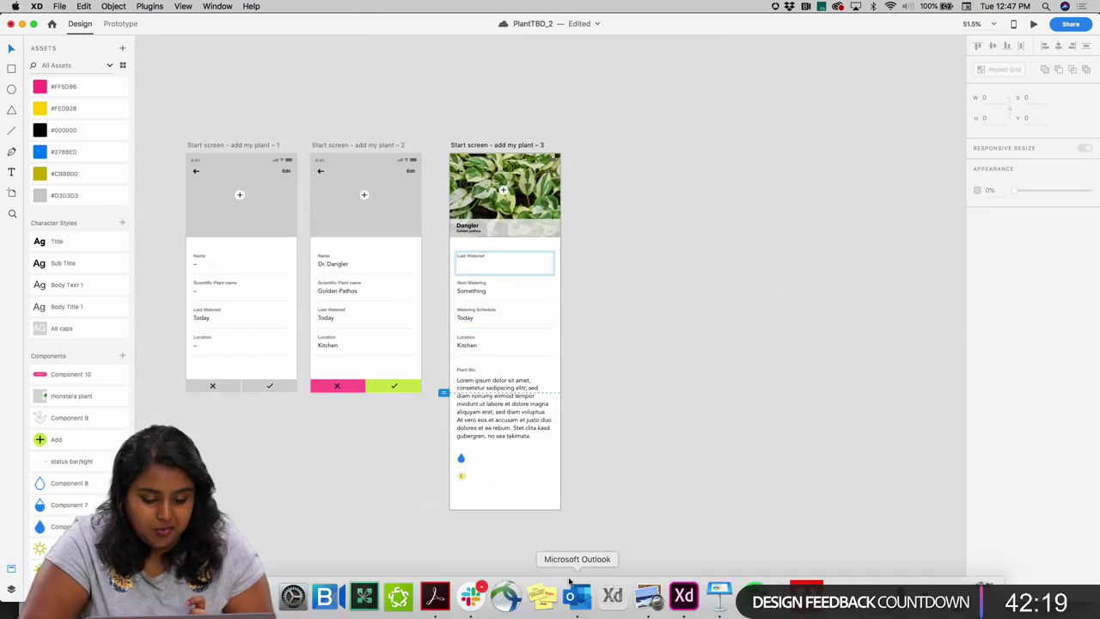
pyautogui.click(506, 595)
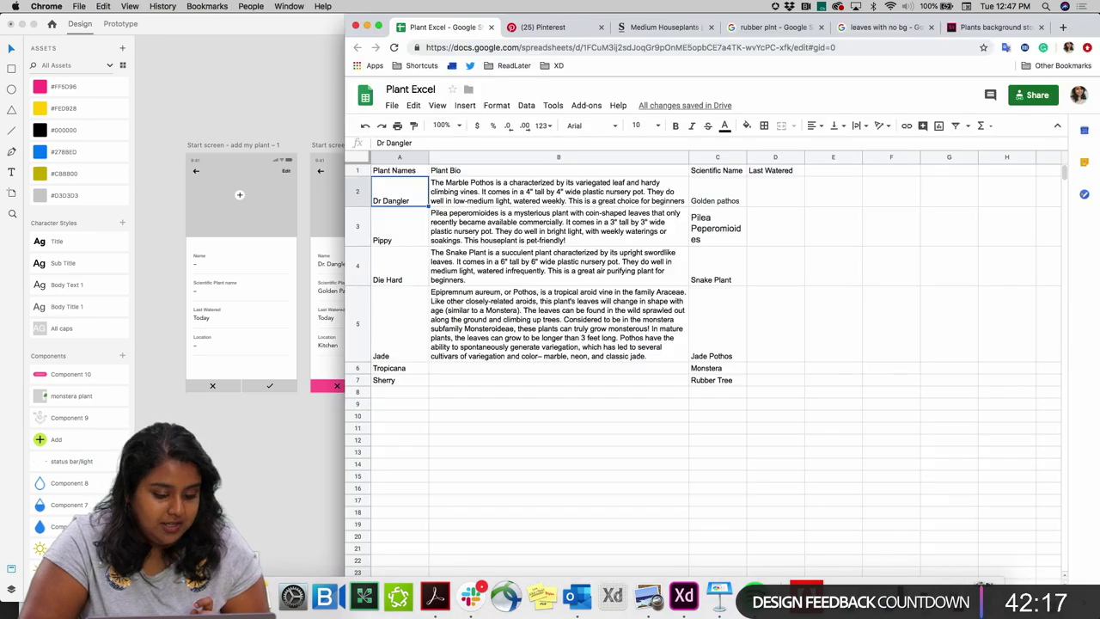
pyautogui.click(349, 199)
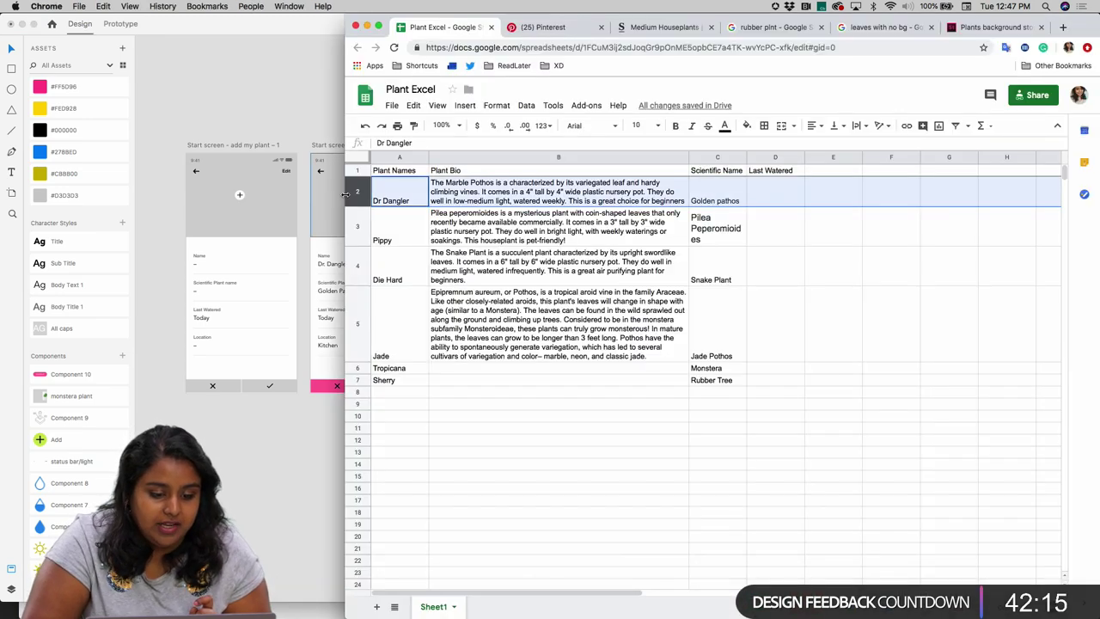
pyautogui.moveTo(345, 199); pyautogui.dragTo(518, 198)
pyautogui.moveTo(601, 184); pyautogui.dragTo(566, 191)
pyautogui.click(891, 244)
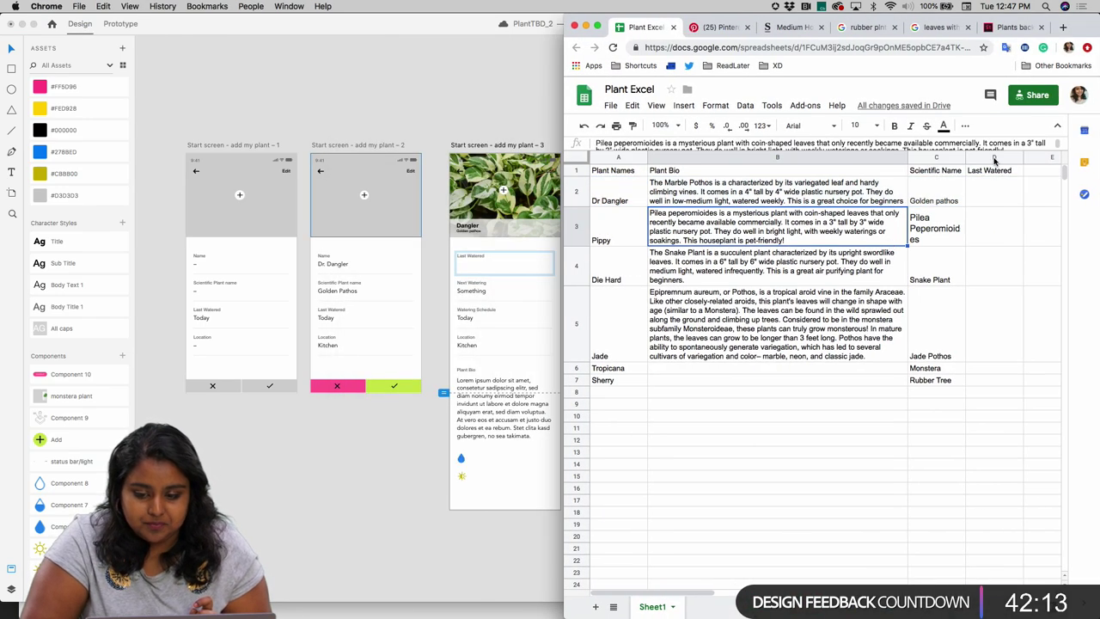
pyautogui.click(997, 159)
pyautogui.click(995, 176)
pyautogui.click(989, 191)
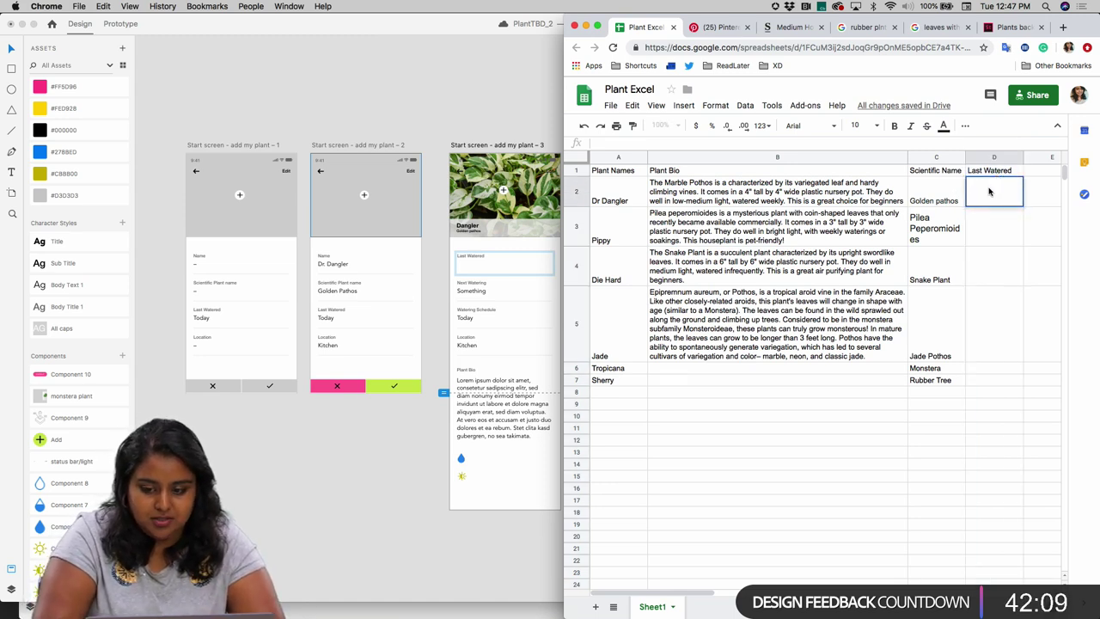
pyautogui.click(993, 215)
pyautogui.click(993, 201)
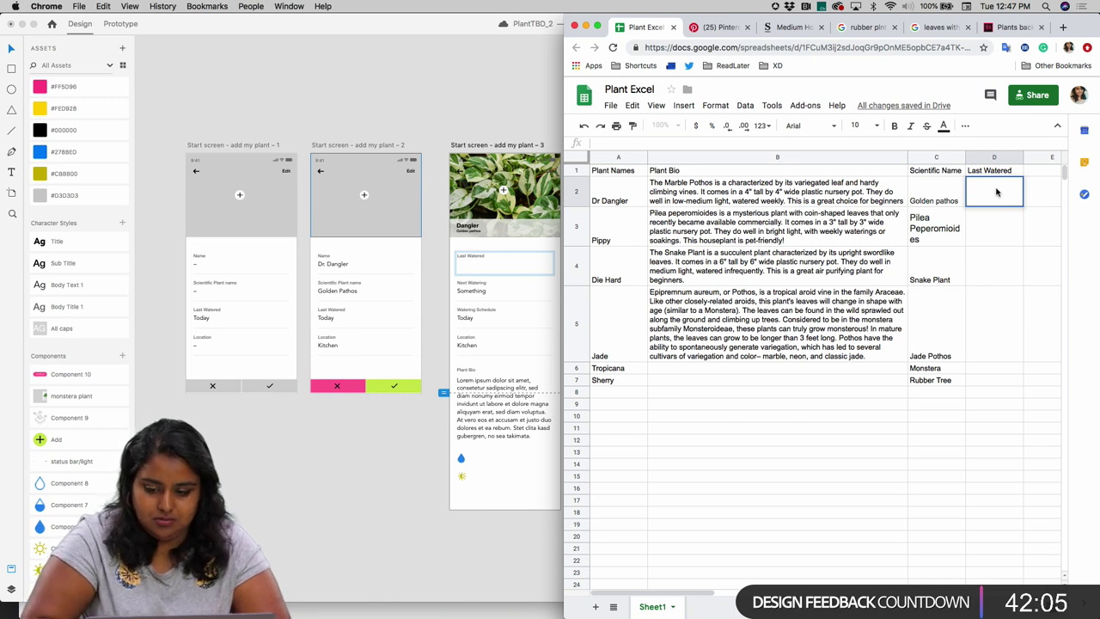
pyautogui.click(932, 197)
pyautogui.click(977, 198)
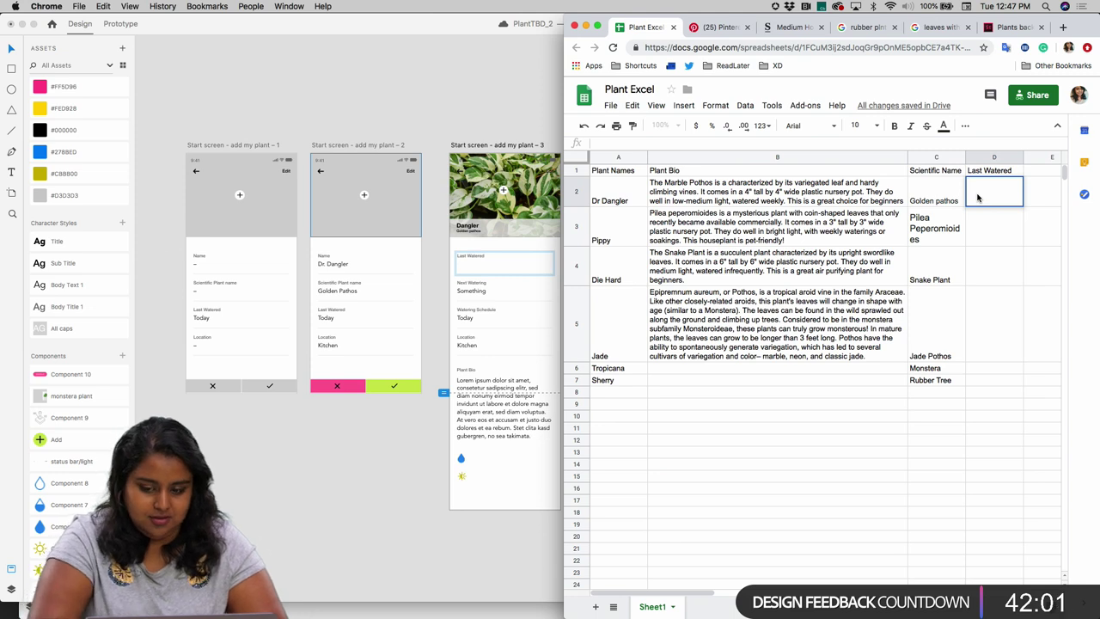
pyautogui.click(988, 262)
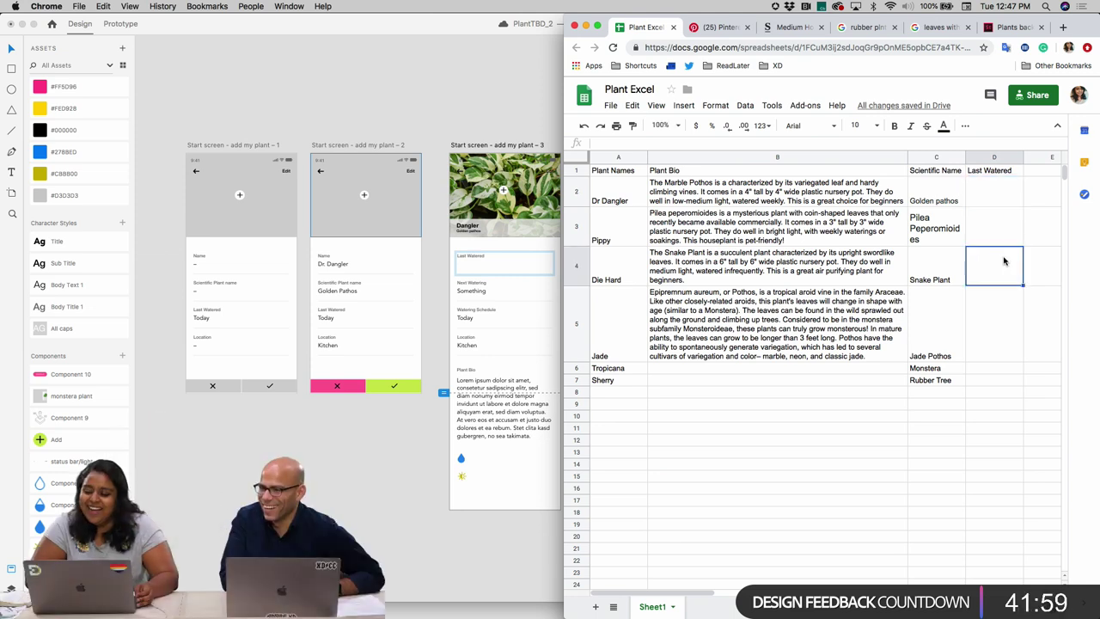
pyautogui.click(991, 215)
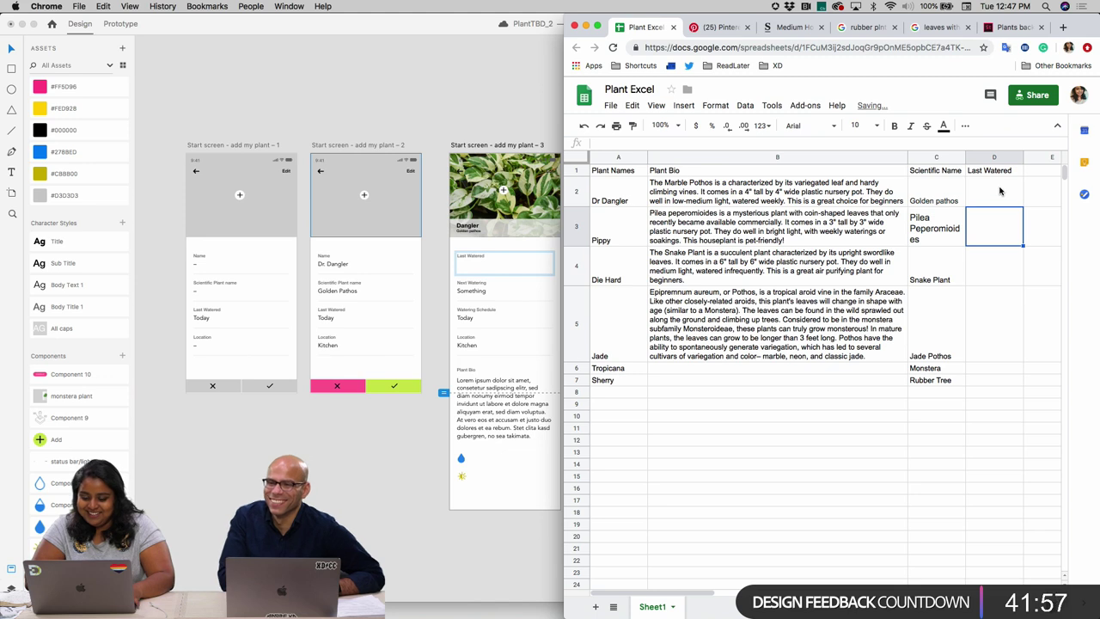
# - Enter "June 10th, 2019" as Dr Dangler's Last Watered date in cell D2
pyautogui.click(999, 203)
pyautogui.write('June')
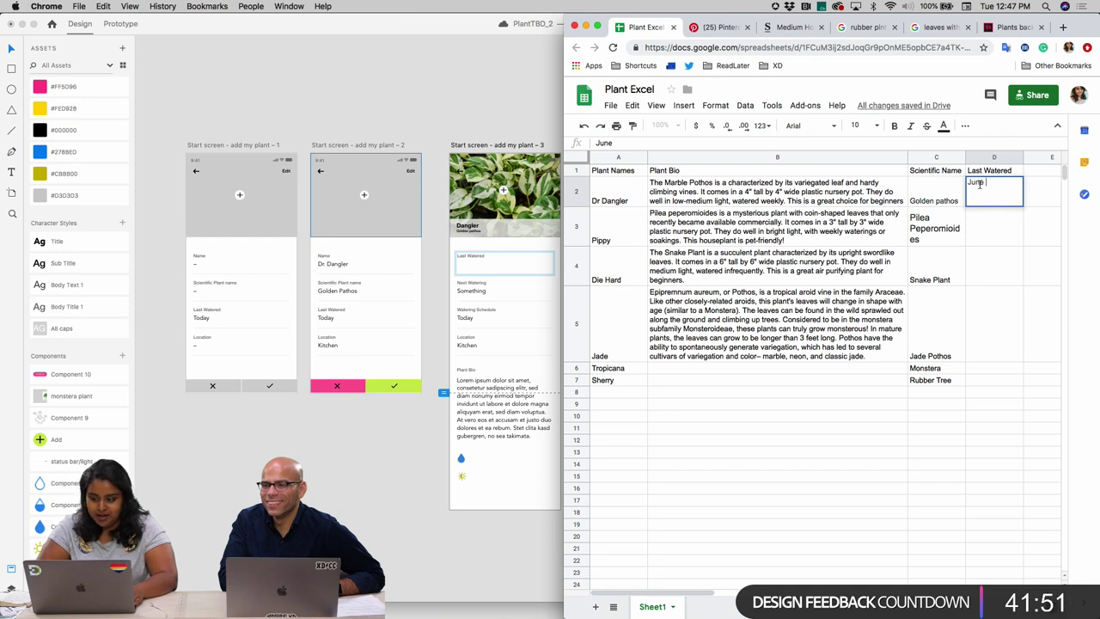
pyautogui.write(' 10')
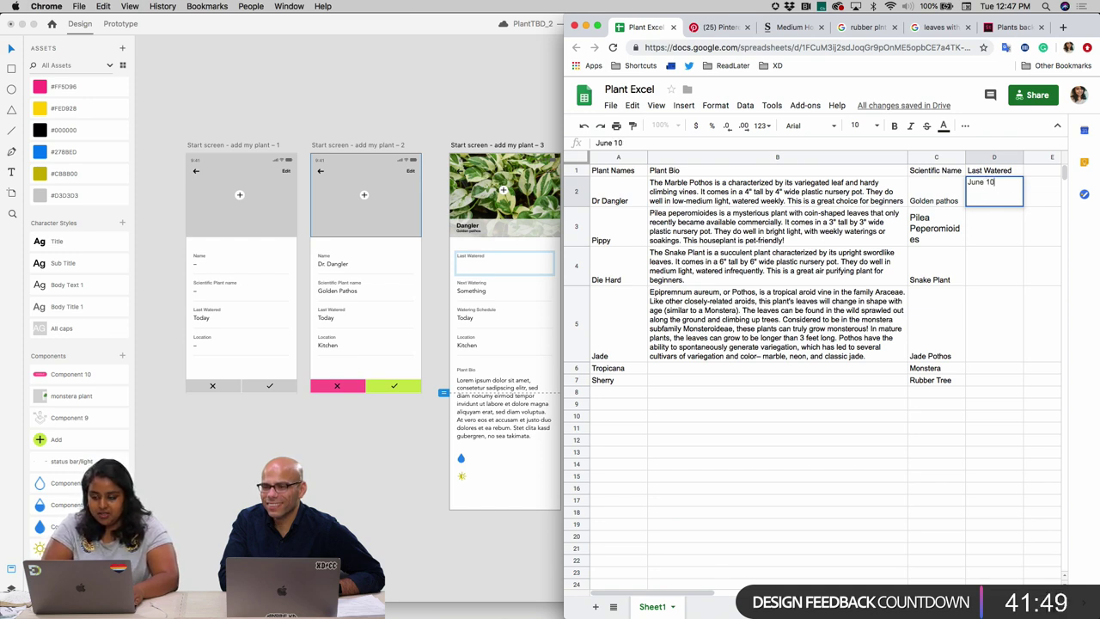
pyautogui.write('th')
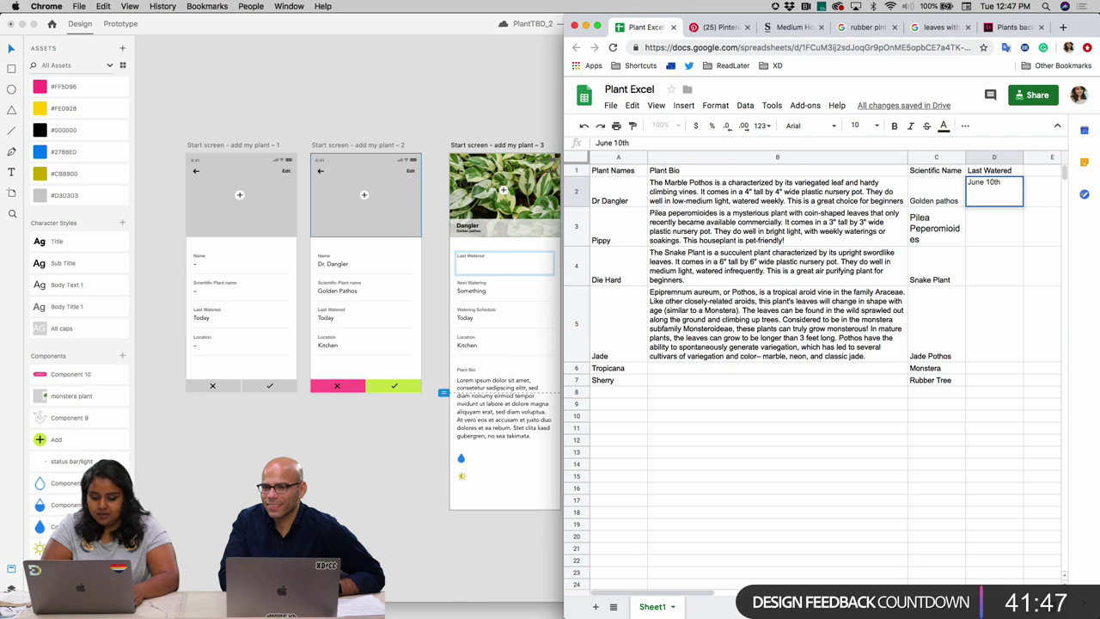
pyautogui.write(', 2019')
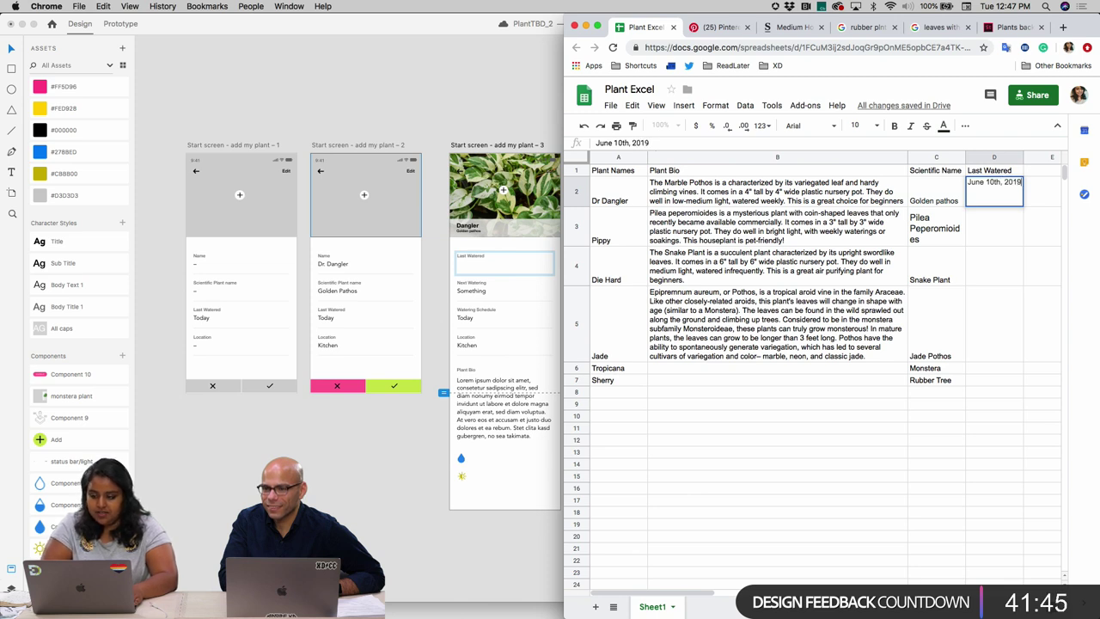
pyautogui.click(936, 190)
pyautogui.click(1010, 221)
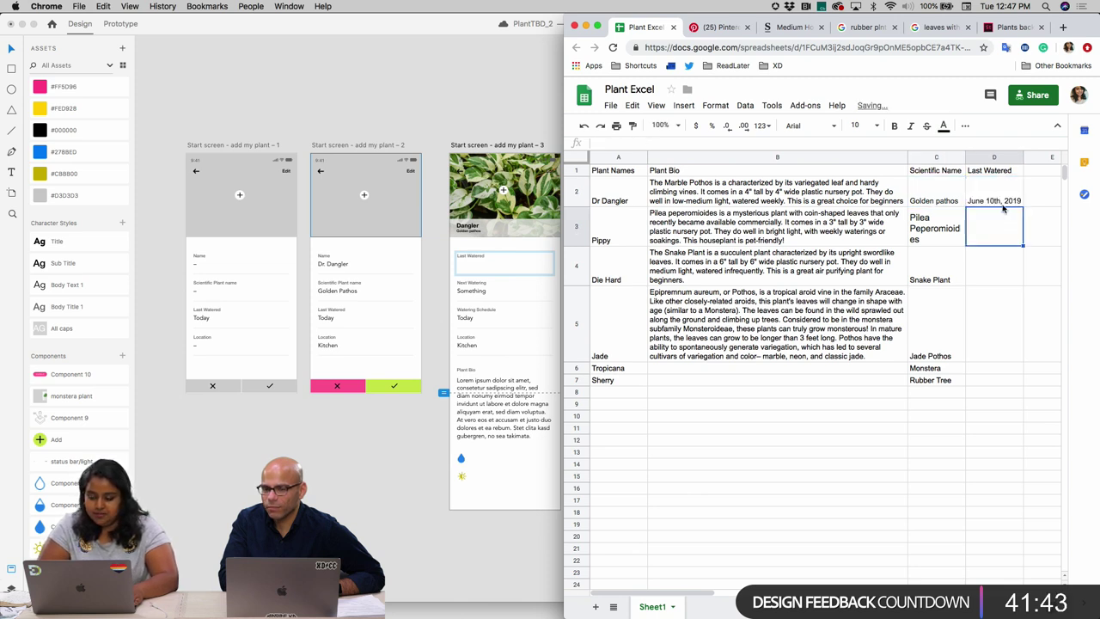
# - Review Dr Dangler's plant bio, scientific name and Last Watered date in row 2 of the Plant Excel sheet
pyautogui.click(996, 193)
pyautogui.click(618, 189)
pyautogui.click(768, 204)
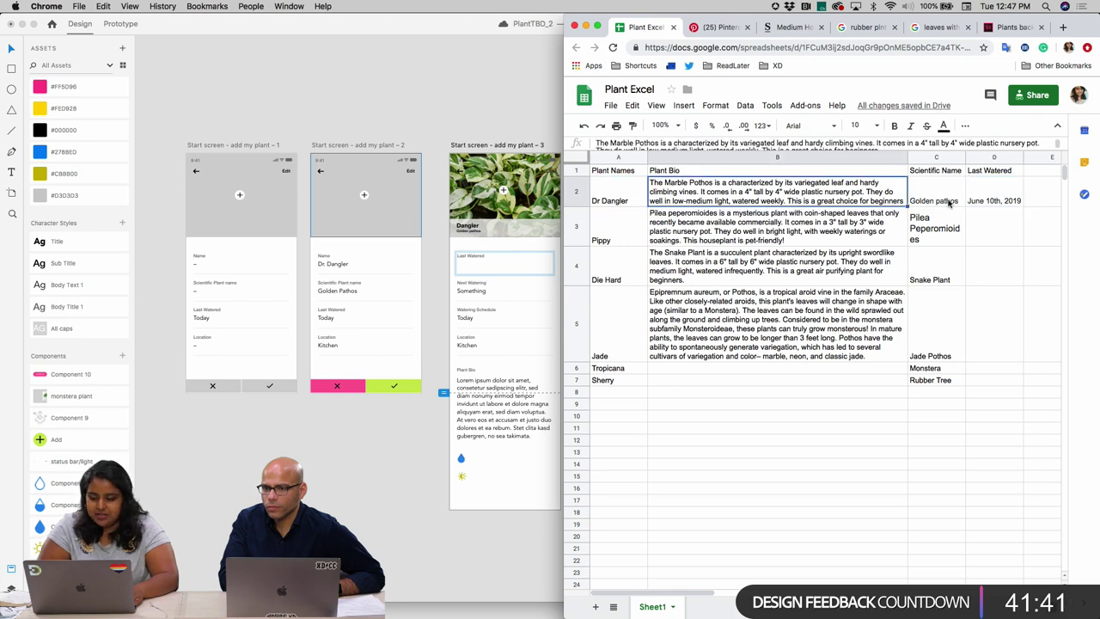
pyautogui.hscroll(5, 777, 300)
pyautogui.hscroll(-5, 778, 300)
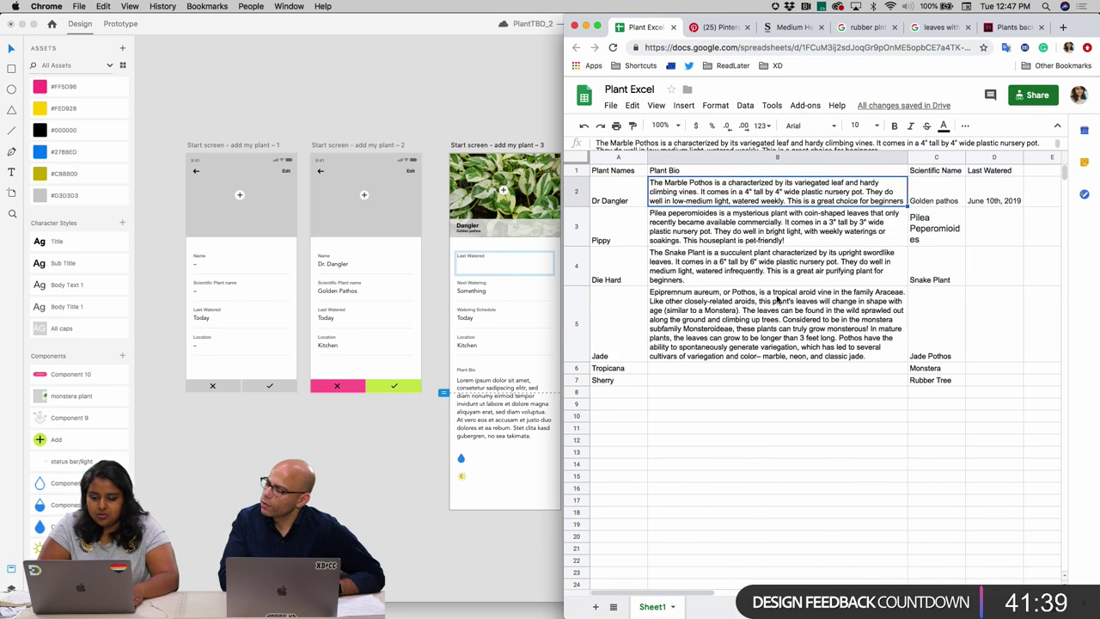
pyautogui.click(998, 194)
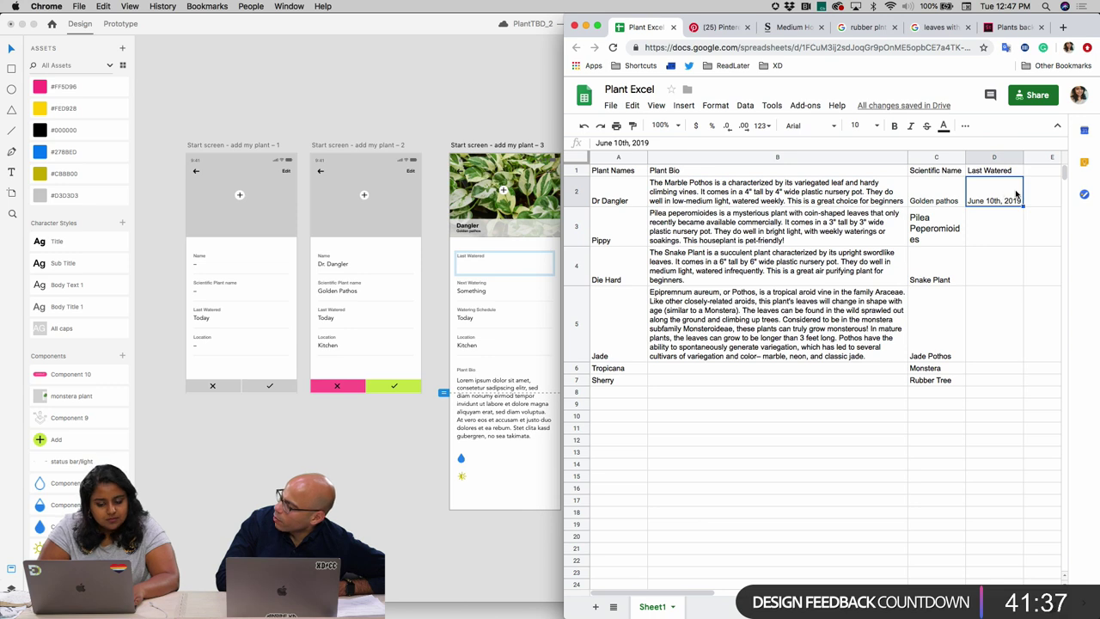
pyautogui.click(1037, 190)
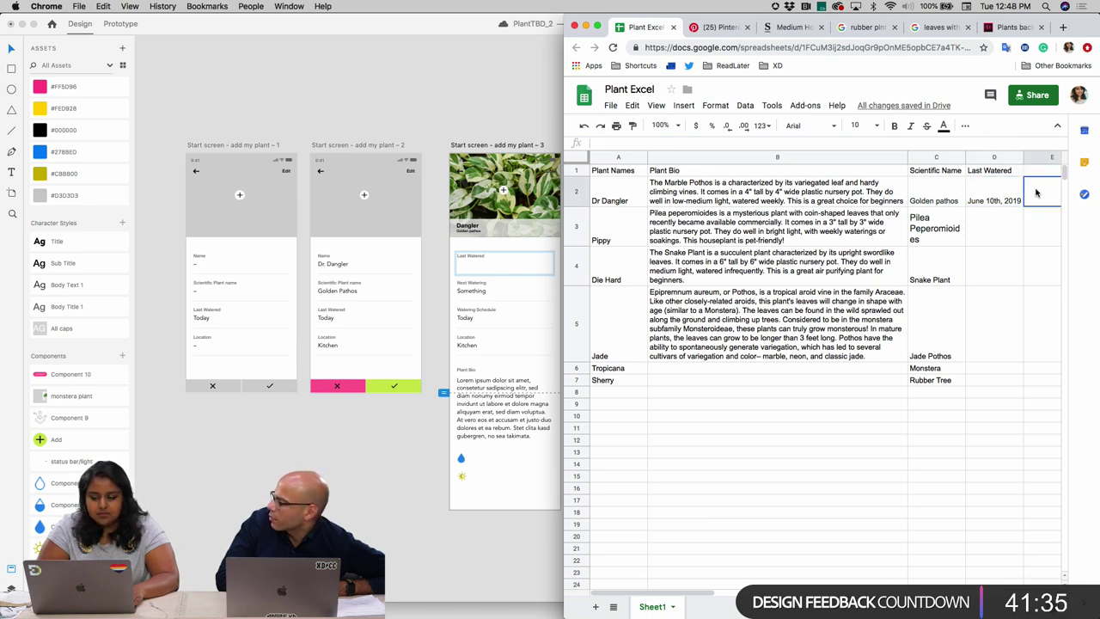
pyautogui.hscroll(2, 1039, 180)
pyautogui.click(945, 197)
pyautogui.doubleClick(945, 197)
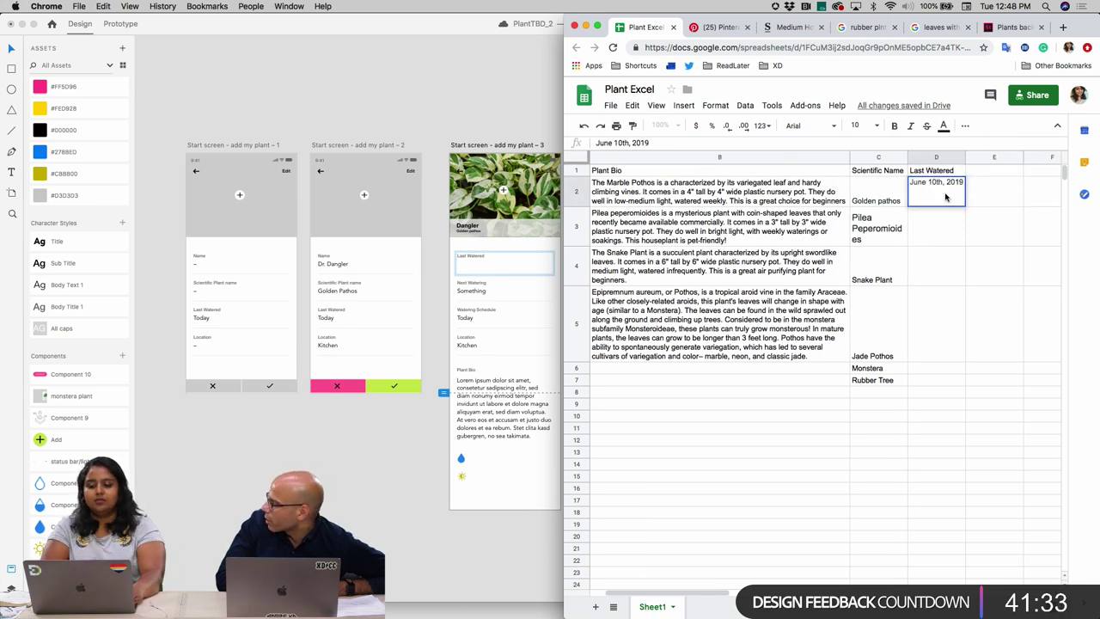
pyautogui.tripleClick(943, 184)
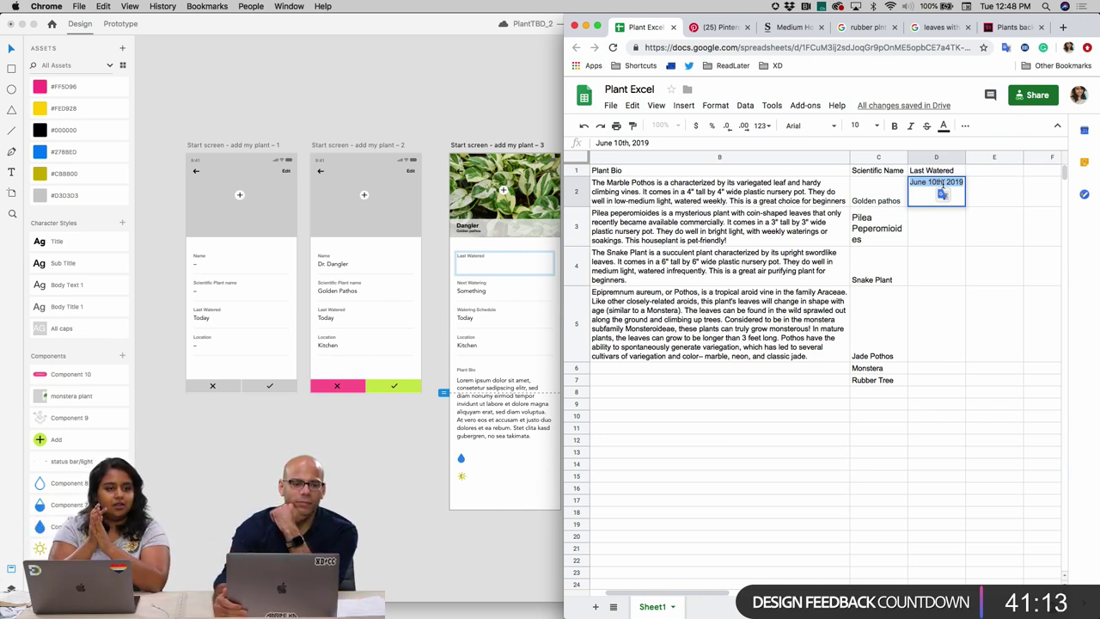
pyautogui.click(992, 202)
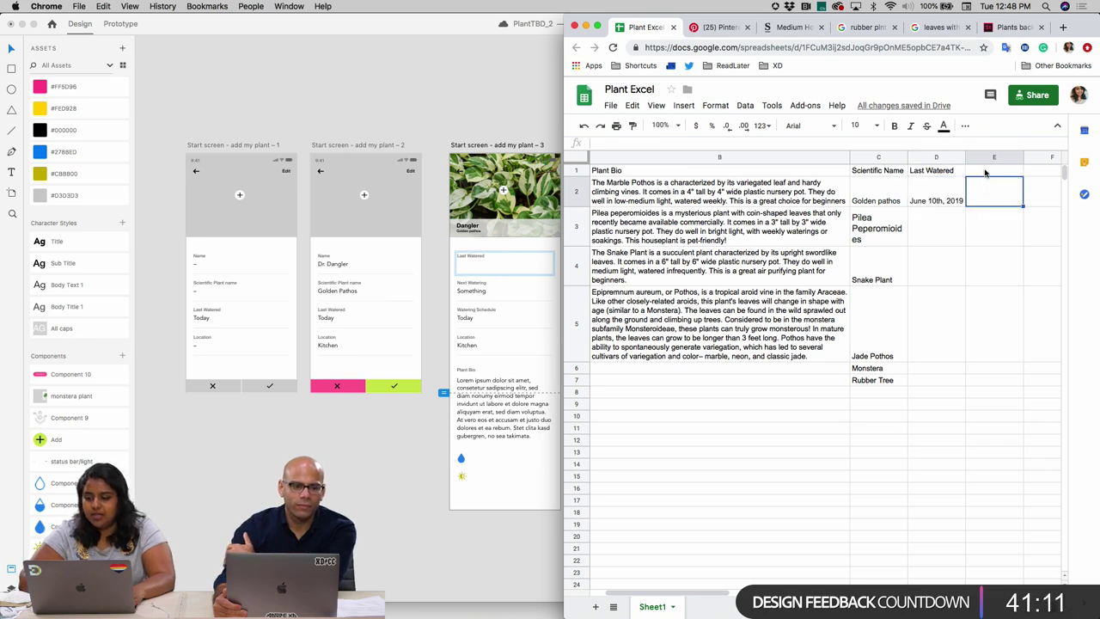
# - Switch to Adobe XD and narrow its window so the Plant Excel sheet shows beside it
pyautogui.click(985, 172)
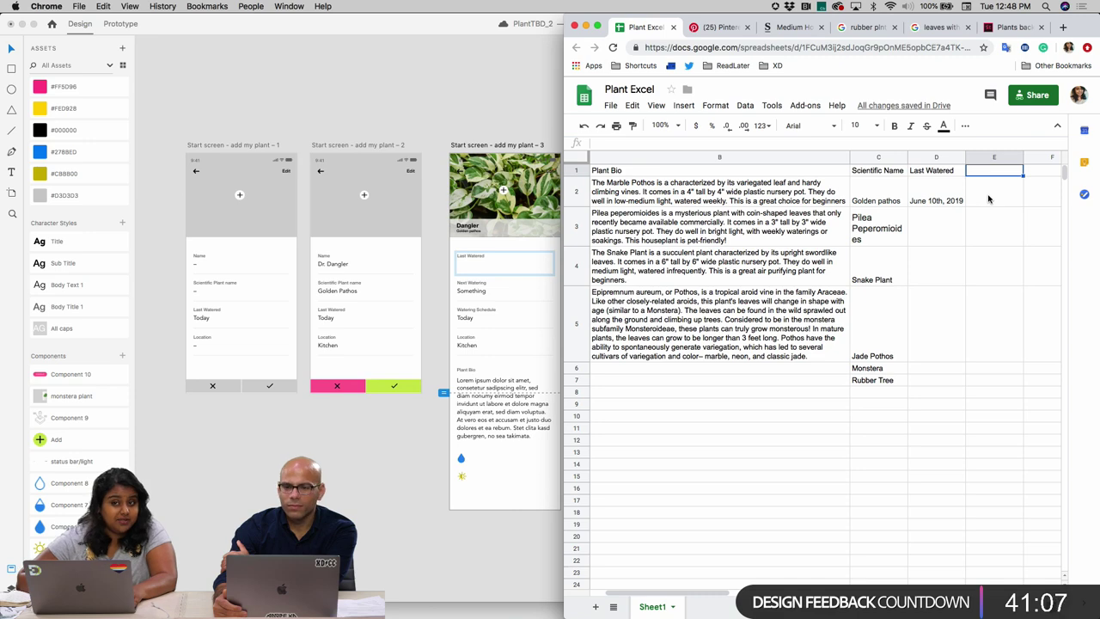
pyautogui.click(479, 295)
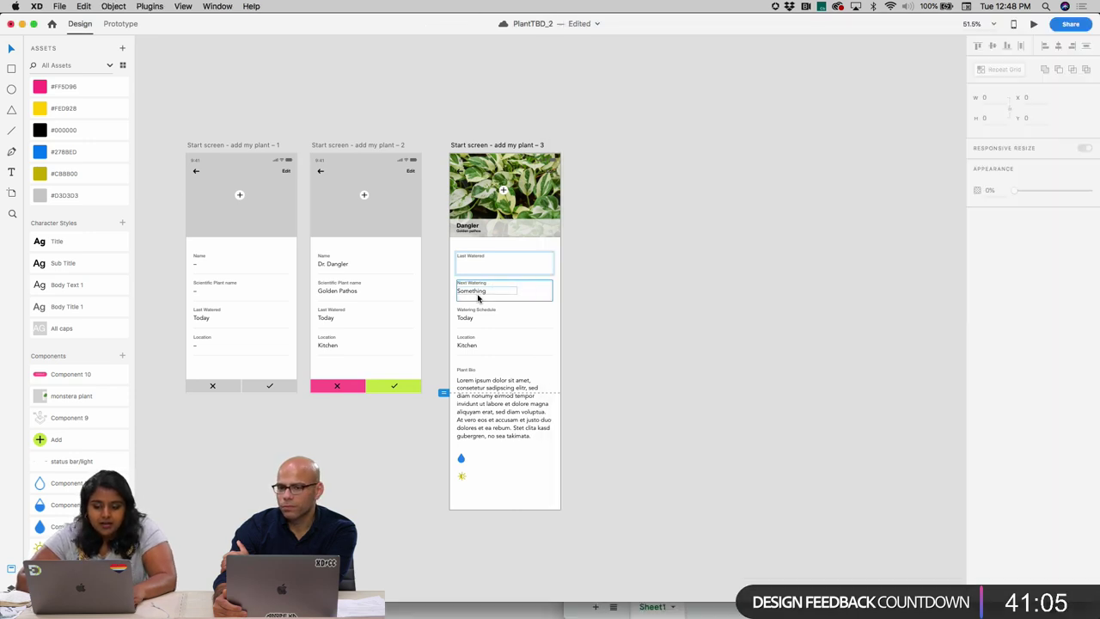
pyautogui.moveTo(1096, 85); pyautogui.dragTo(679, 86)
# - Add a "Next Watering" header in cell E1 of the Plant Excel sheet and enter "Tomorrow" for Dr Dangler in E2
pyautogui.click(983, 172)
pyautogui.doubleClick(983, 171)
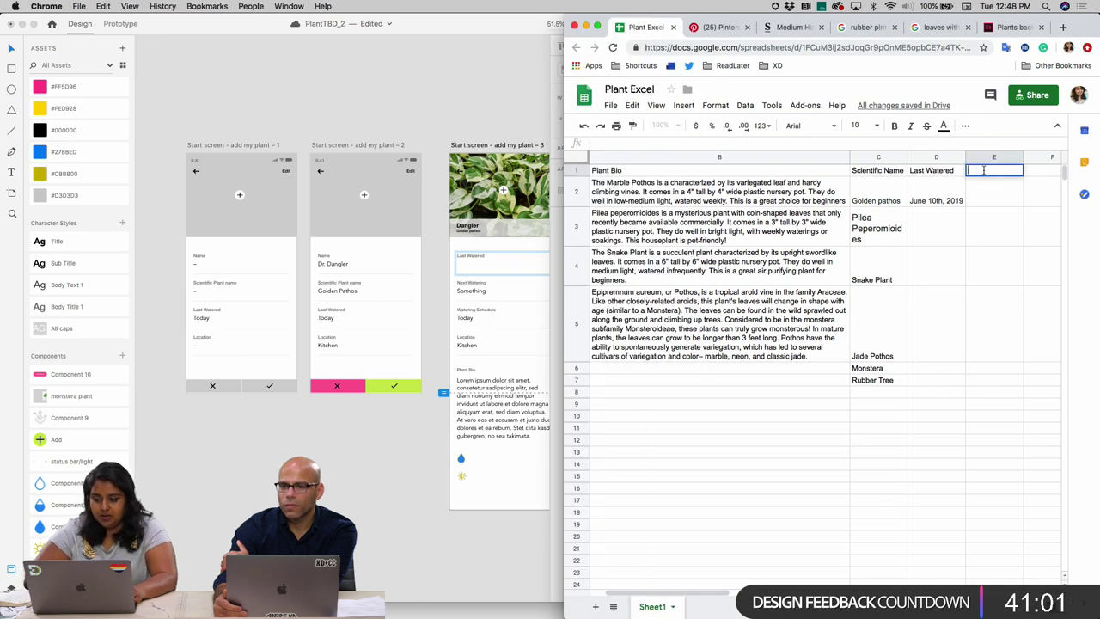
pyautogui.write('Next ')
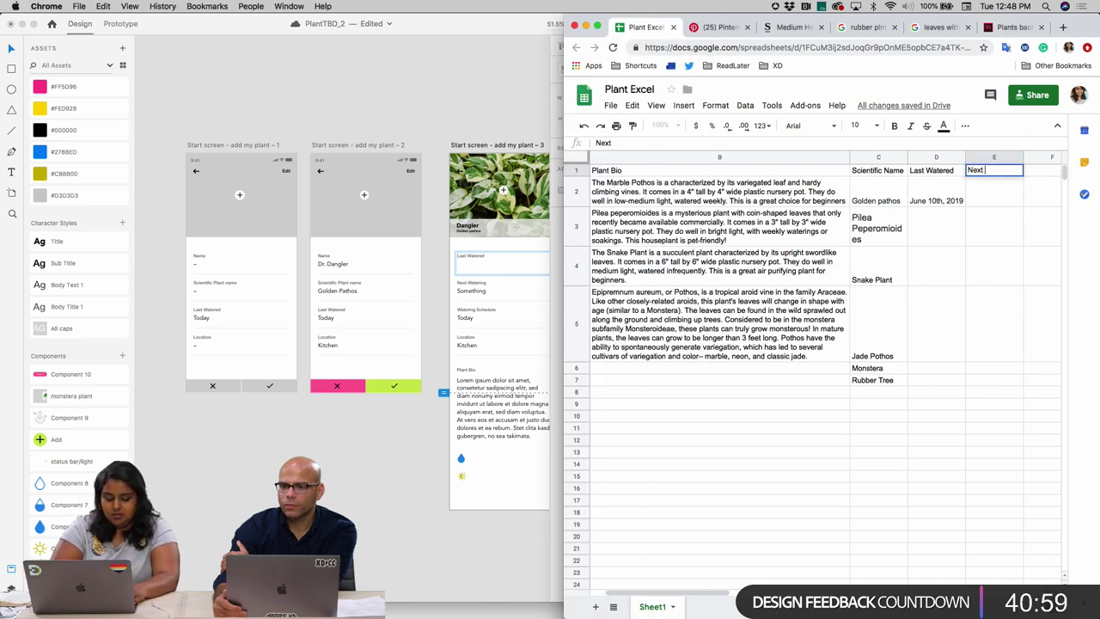
pyautogui.write('Watering')
pyautogui.doubleClick(987, 184)
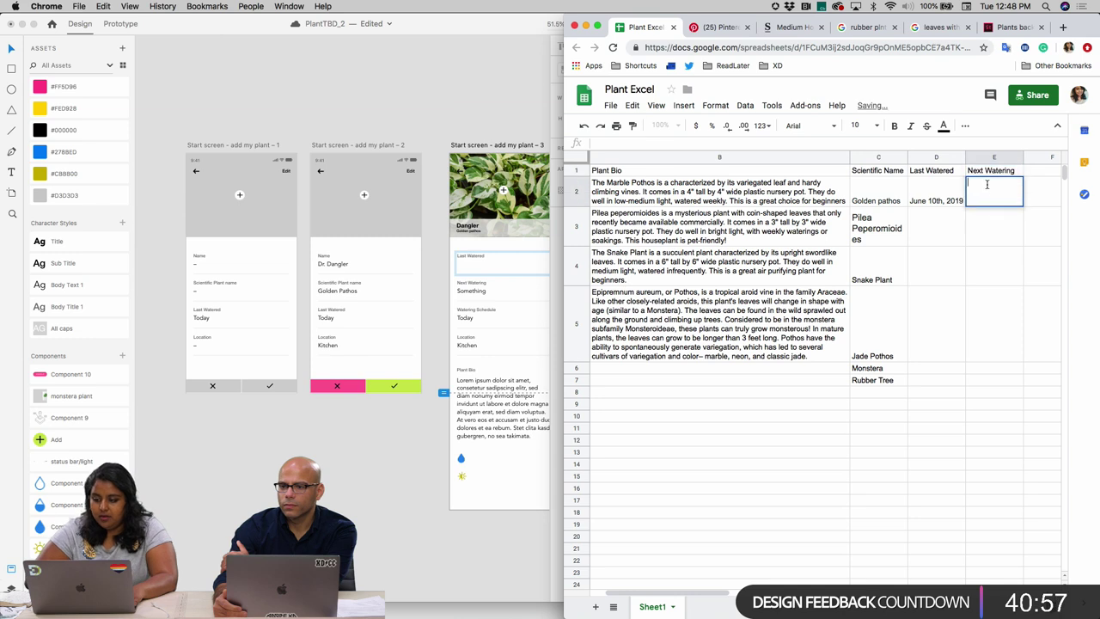
pyautogui.write('Tomorrow')
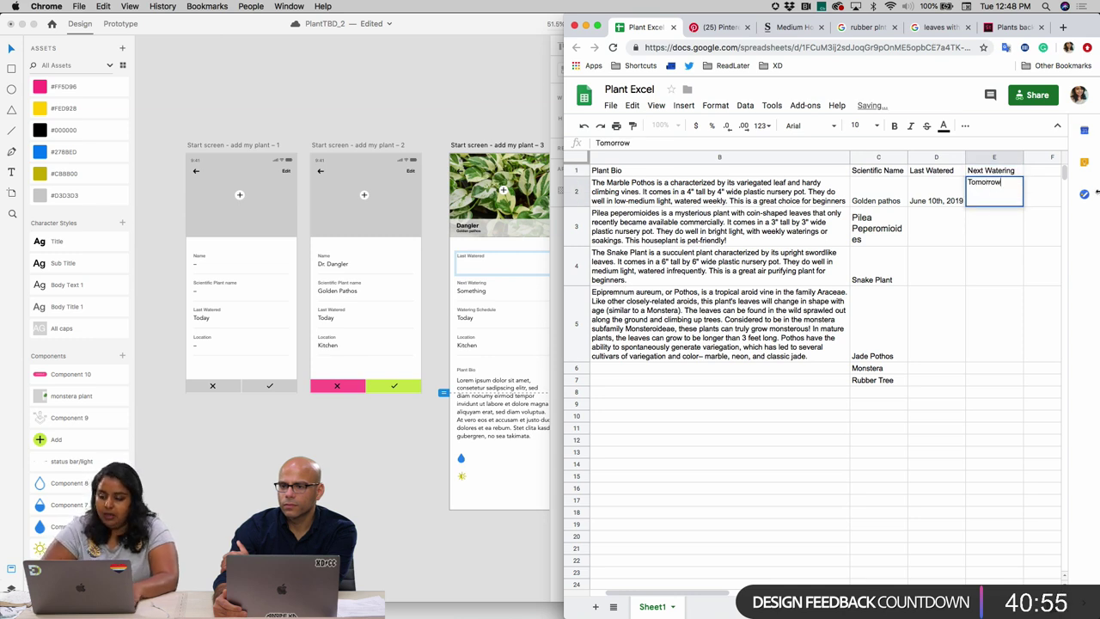
# - Add a "Location" header in cell F1 and enter "Kitchen" for Dr Dangler in F2
pyautogui.click(1036, 172)
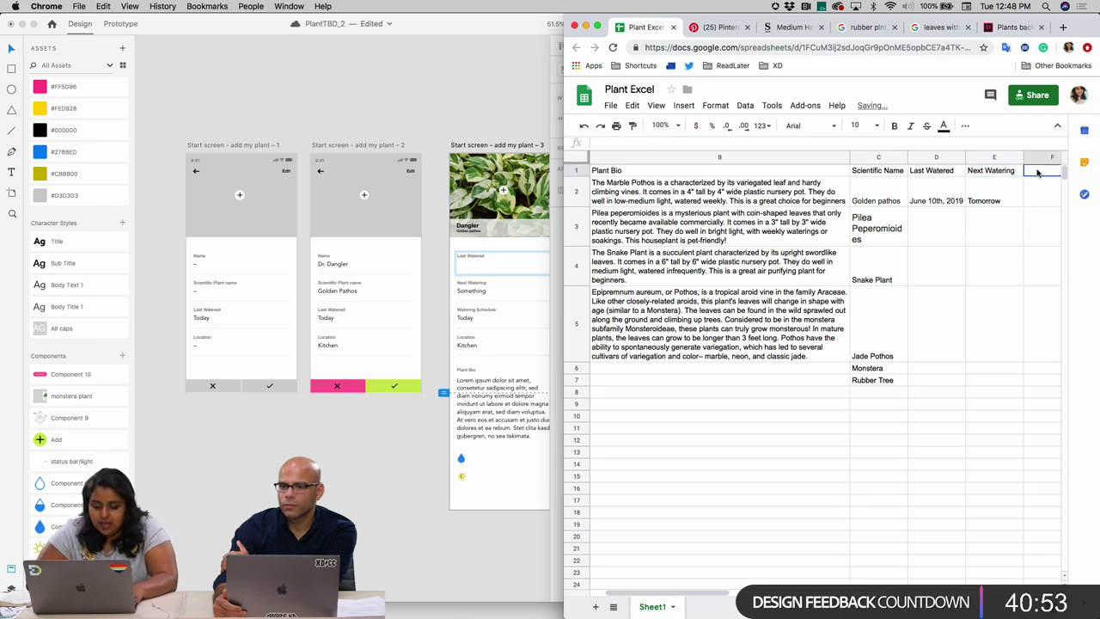
pyautogui.hscroll(3, 1037, 172)
pyautogui.write('Location')
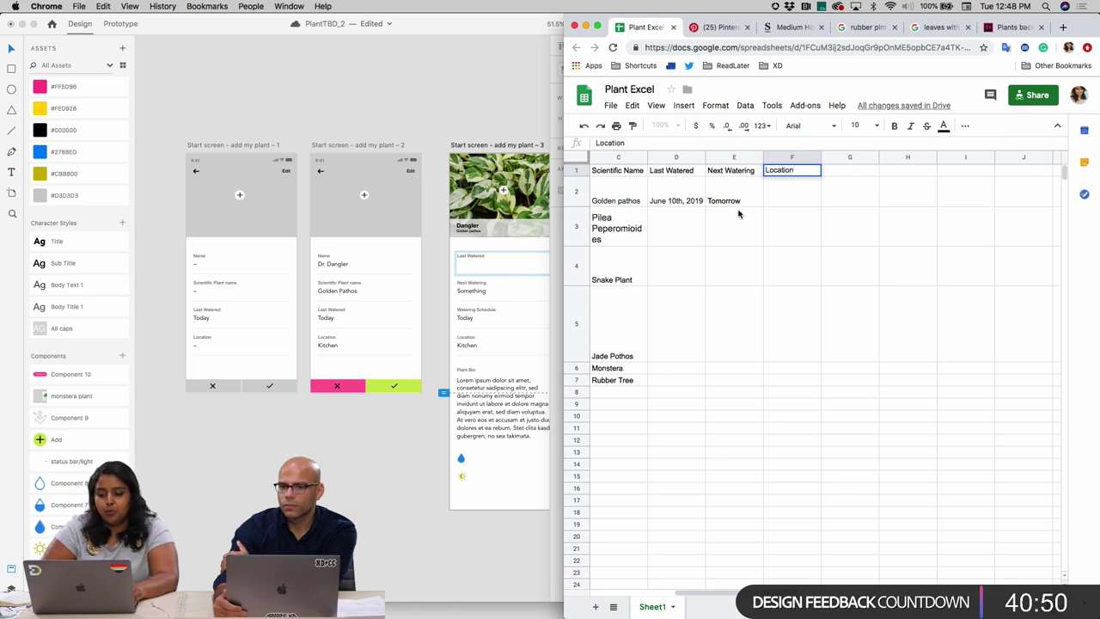
pyautogui.doubleClick(809, 196)
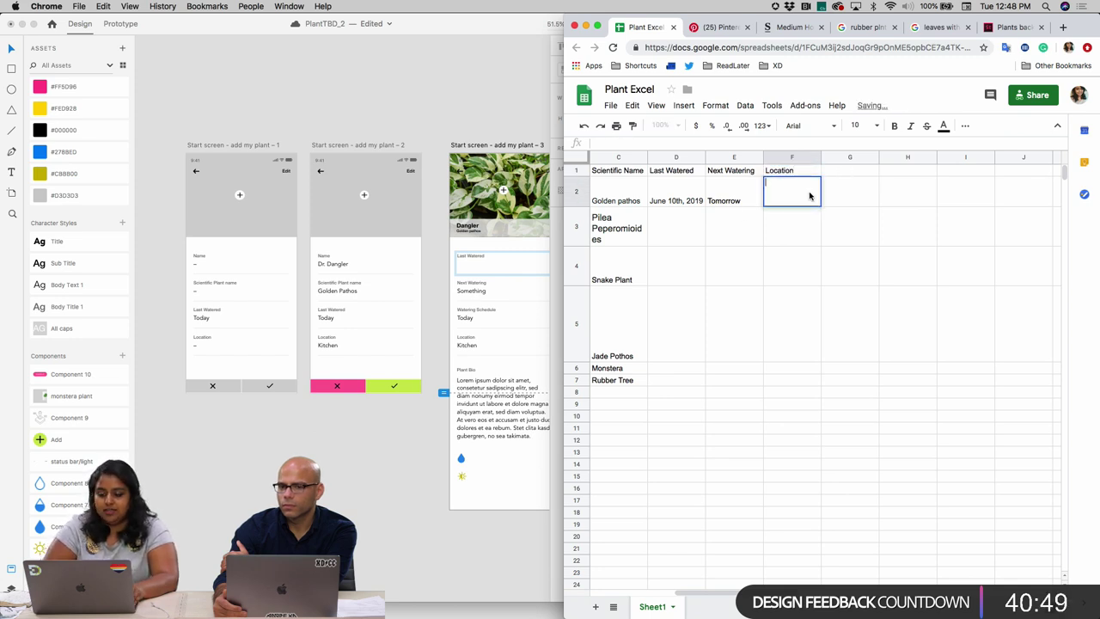
pyautogui.write('Kitchen')
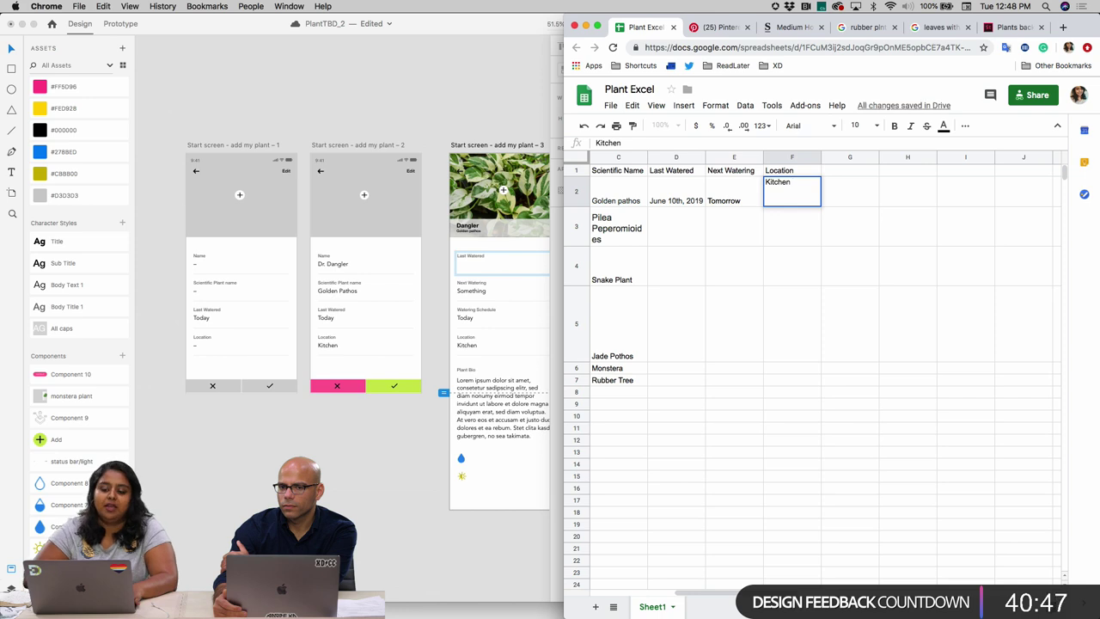
pyautogui.click(725, 196)
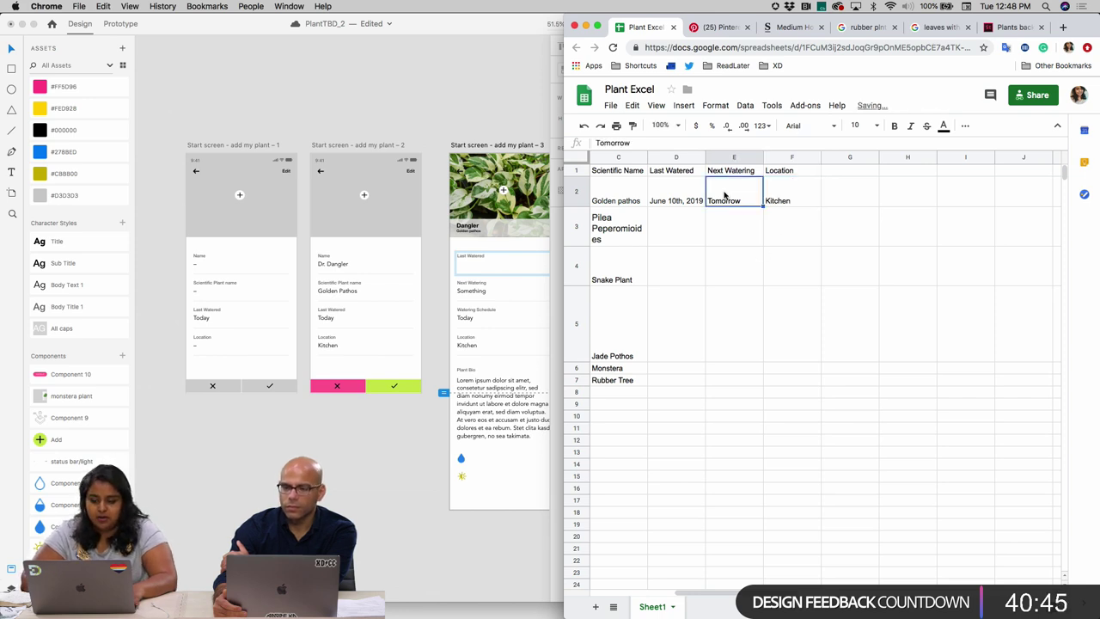
# - Compare the artboard's Plant Bio placeholder paragraph with the plant bio texts in the Plant Excel sheet
pyautogui.hscroll(-5, 757, 200)
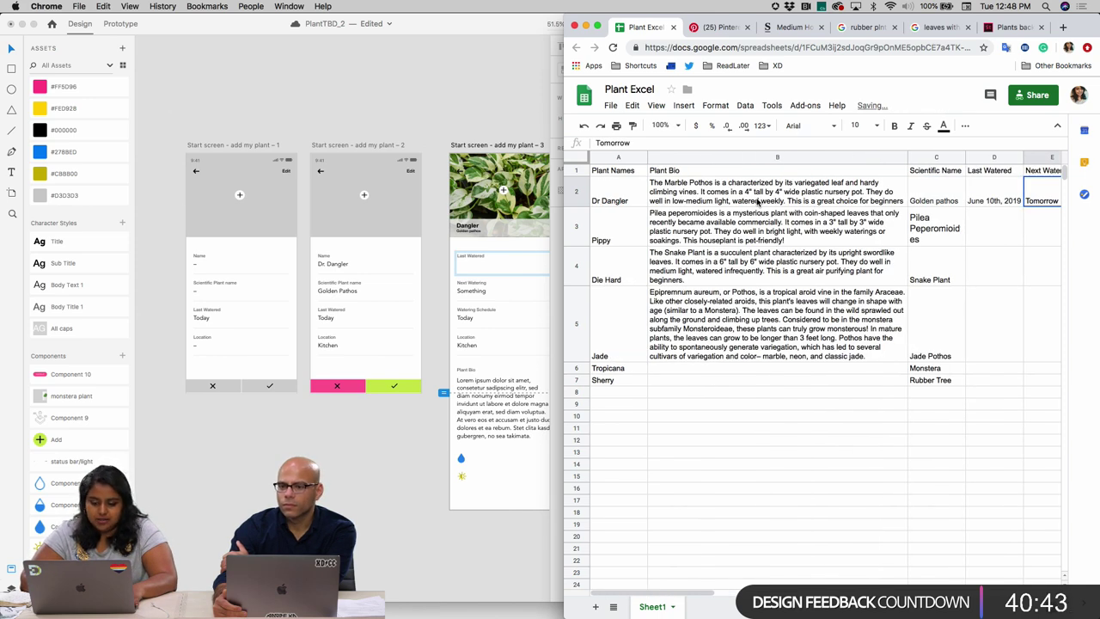
pyautogui.click(504, 434)
pyautogui.click(796, 245)
pyautogui.click(720, 204)
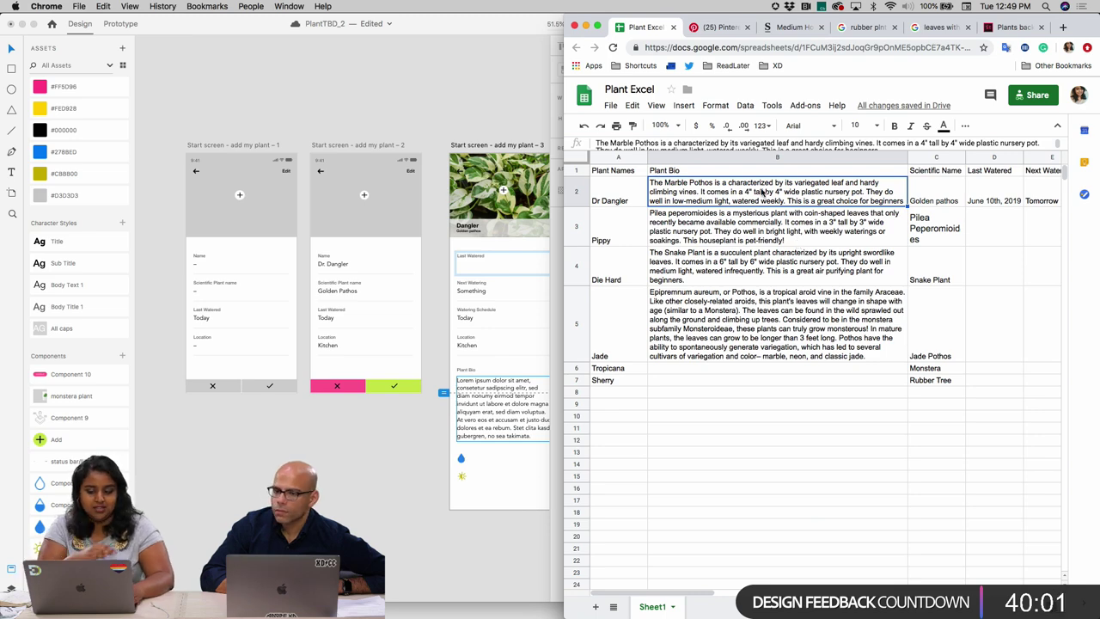
# - Back in Adobe XD, show the layers and copy the "Something" text from Next Watering into the Last Watered group on add my plant – 3
pyautogui.click(481, 275)
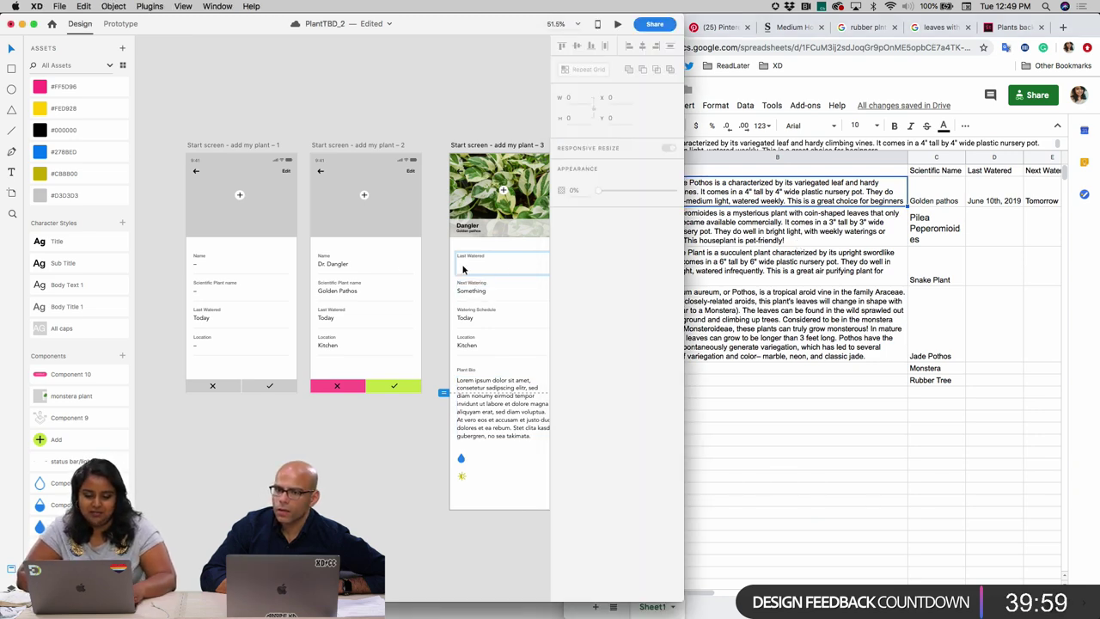
pyautogui.press('super+3')
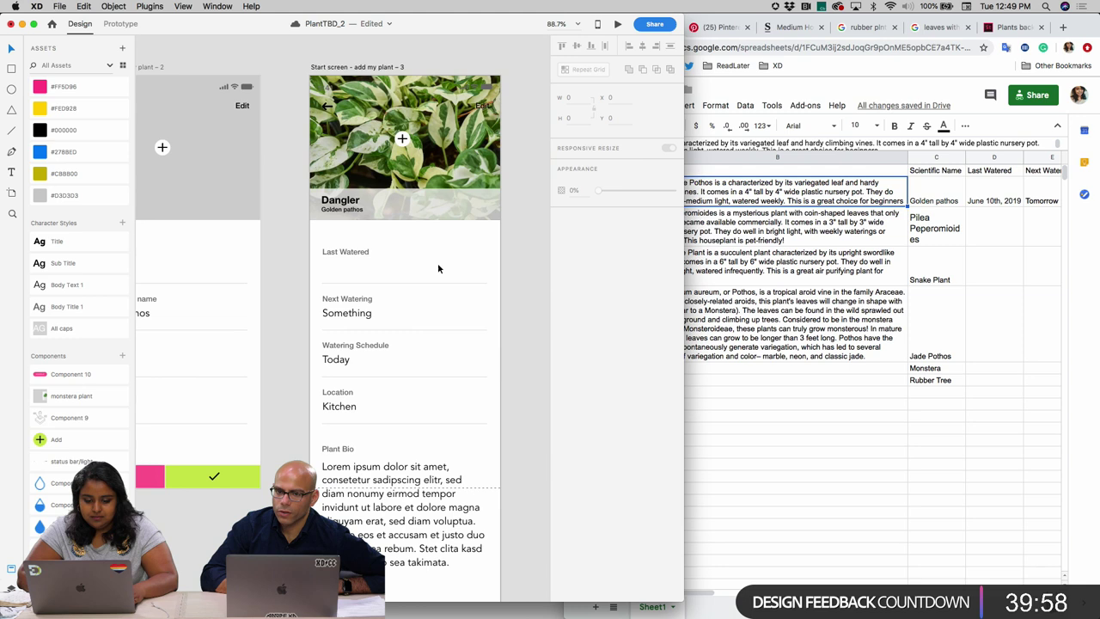
pyautogui.doubleClick(353, 249)
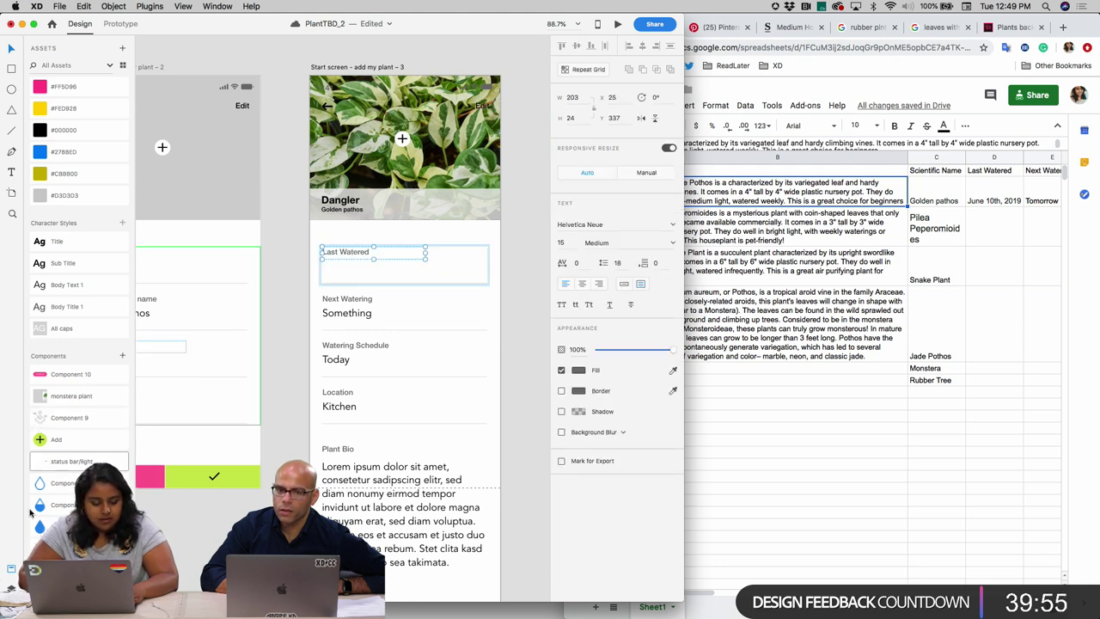
pyautogui.press('super+y')
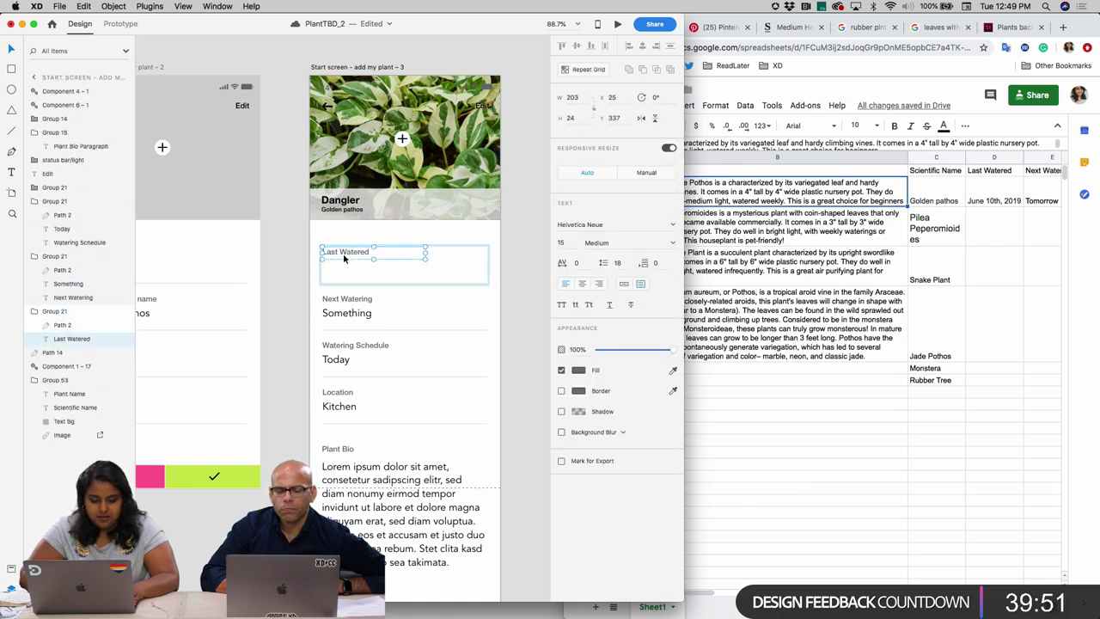
pyautogui.click(356, 311)
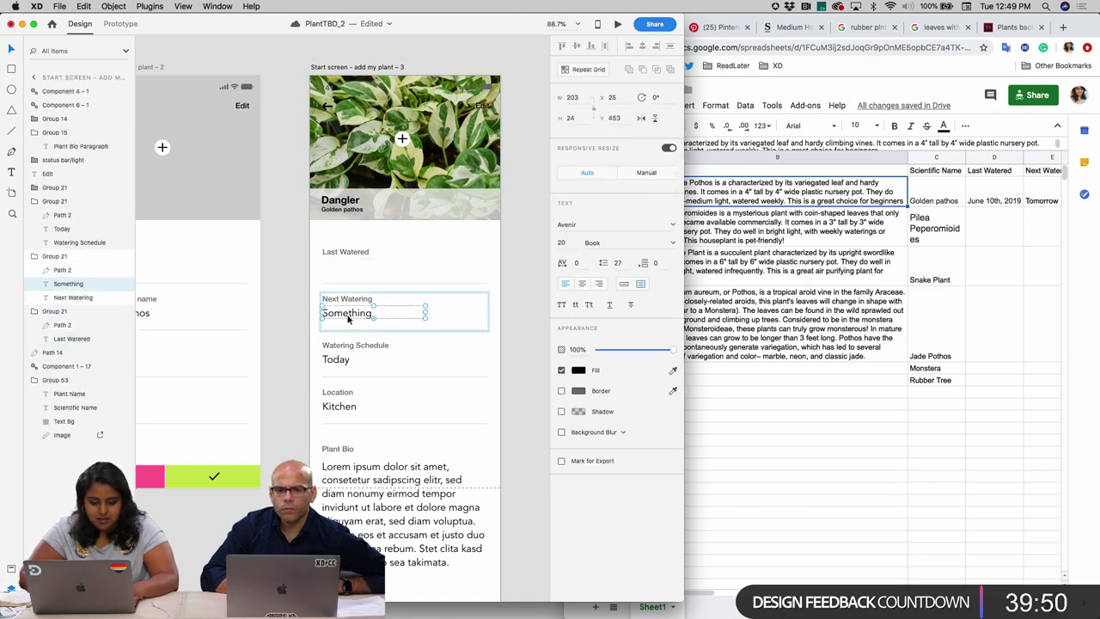
pyautogui.click(349, 258)
pyautogui.press('super+v')
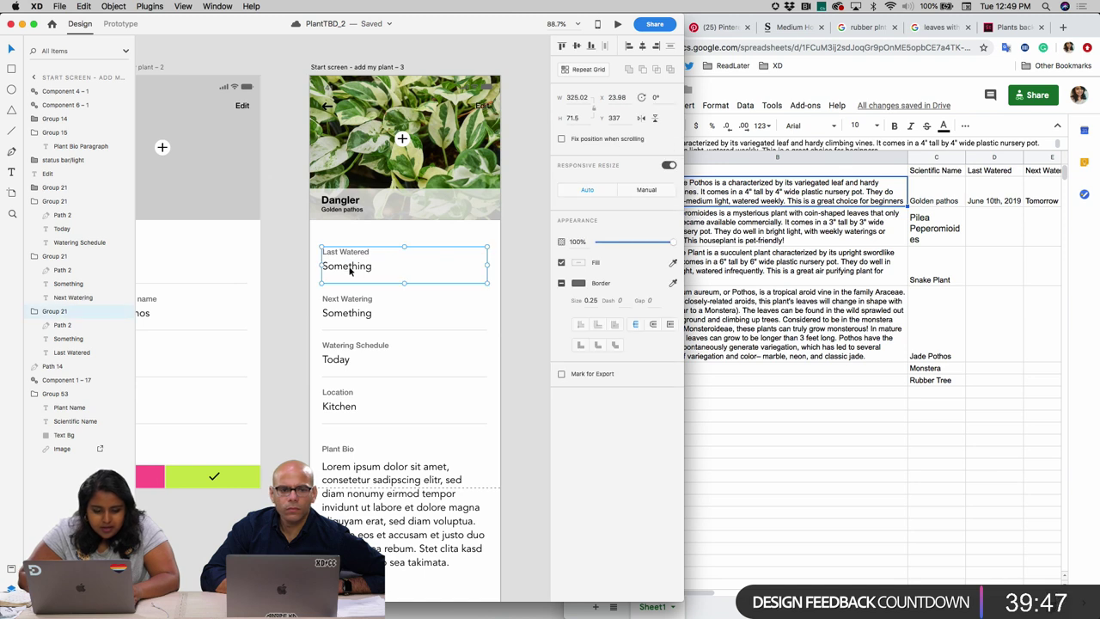
# - Rename the layer of the pasted "Something" text in the Last Watered group as "Last Watered"
pyautogui.doubleClick(350, 268)
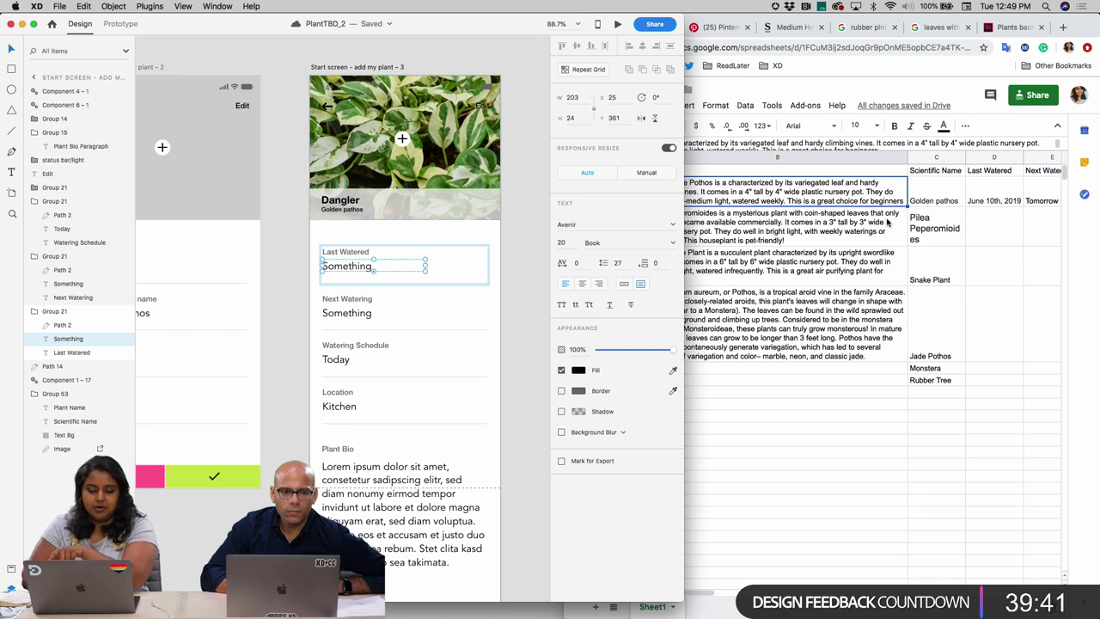
pyautogui.doubleClick(68, 340)
pyautogui.write('L')
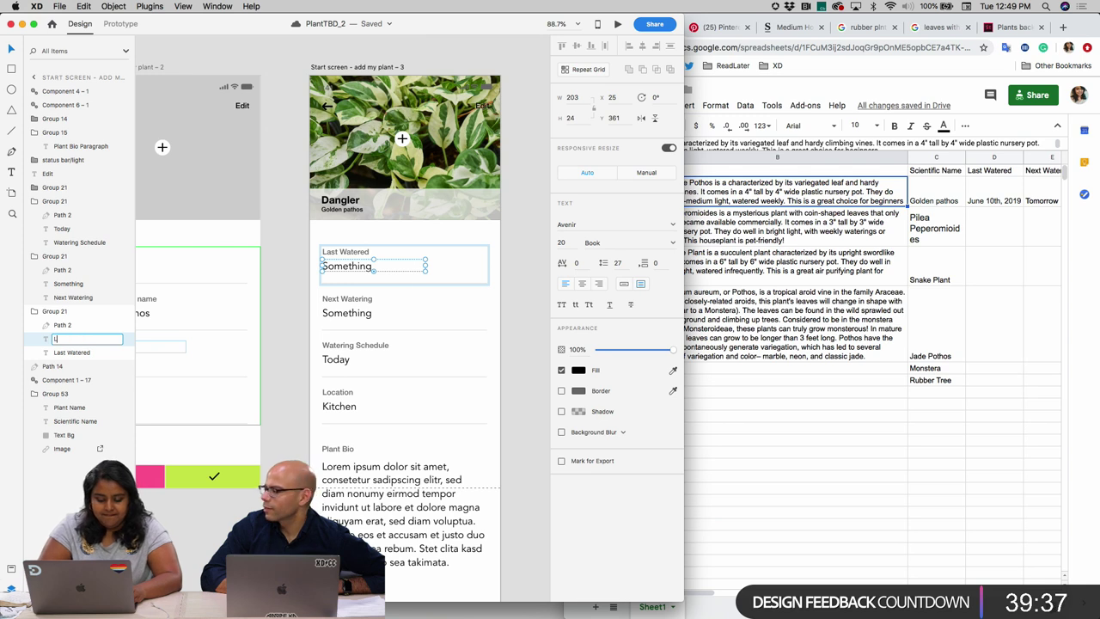
pyautogui.write('ast')
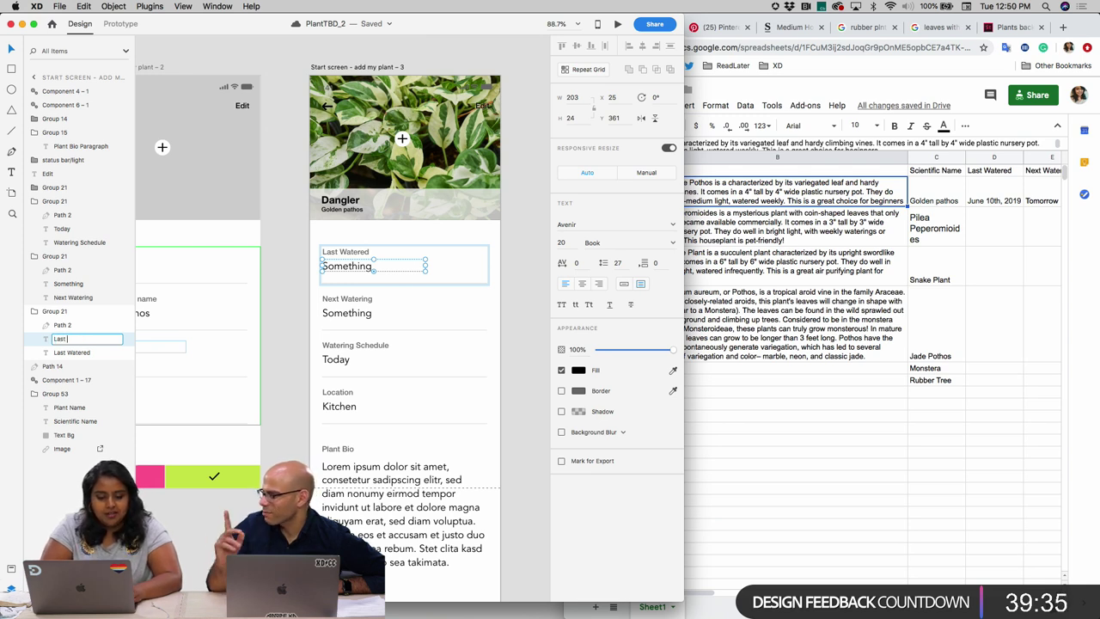
pyautogui.write(' Watered')
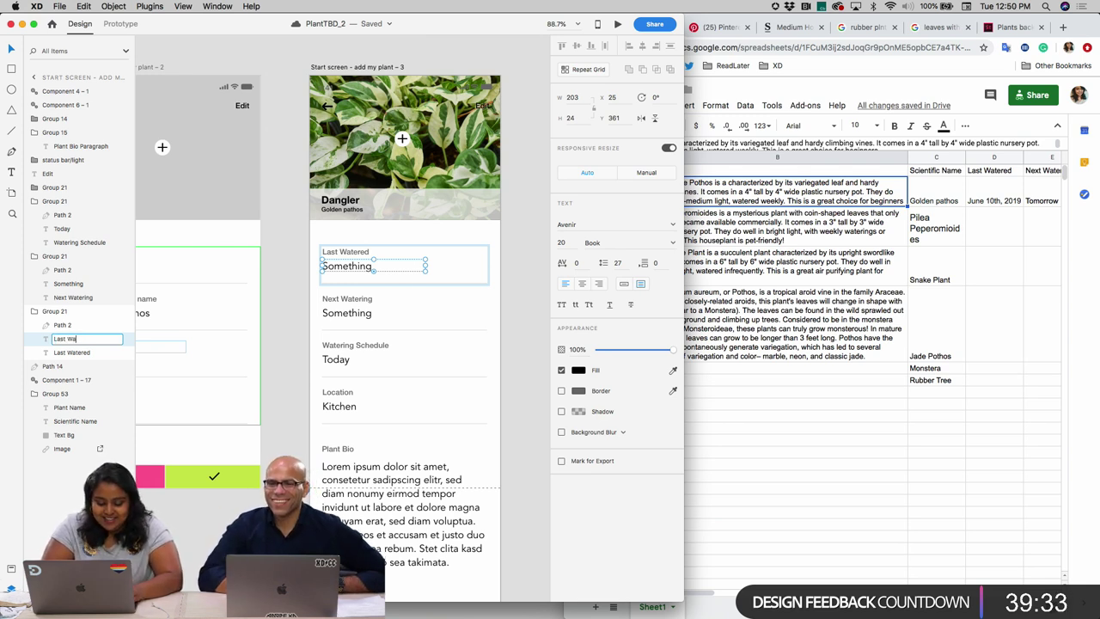
# - Rename the layer of the Last Watered label text as "N"
pyautogui.click(68, 353)
pyautogui.doubleClick(69, 353)
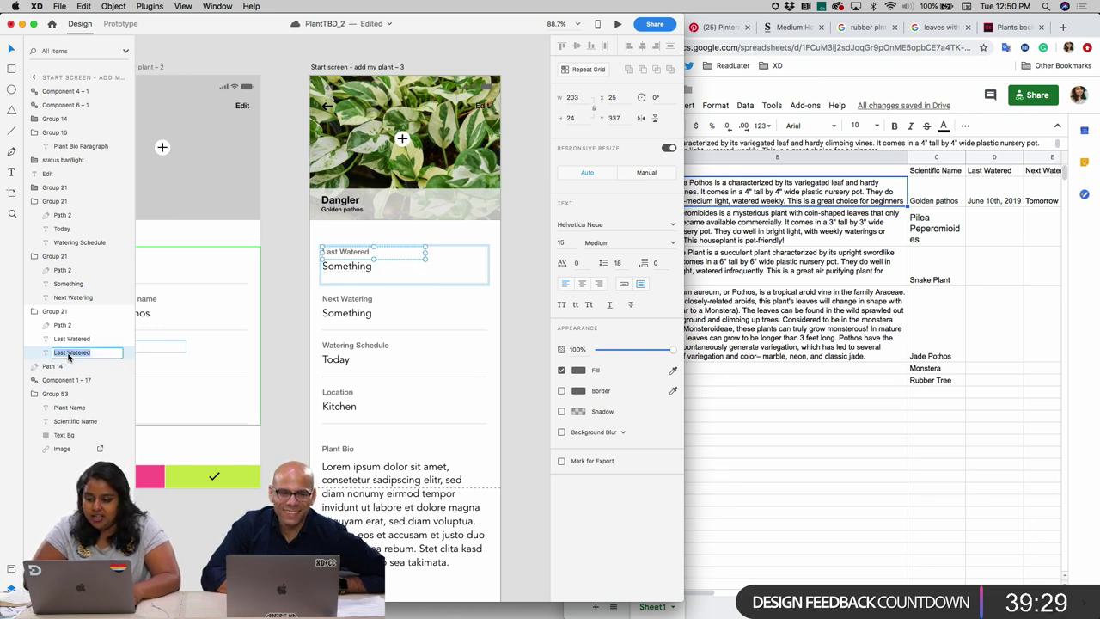
pyautogui.write('N')
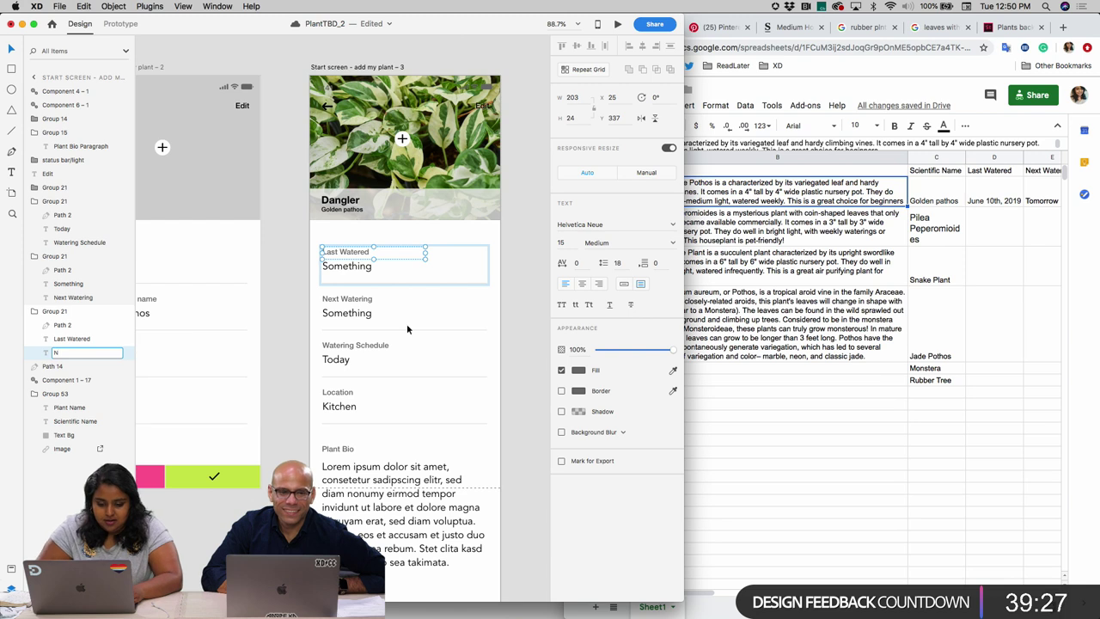
# - Replace the "Something" text under the Next Watering label on add my plant – 3 with "Next Watering"
pyautogui.click(358, 316)
pyautogui.doubleClick(358, 316)
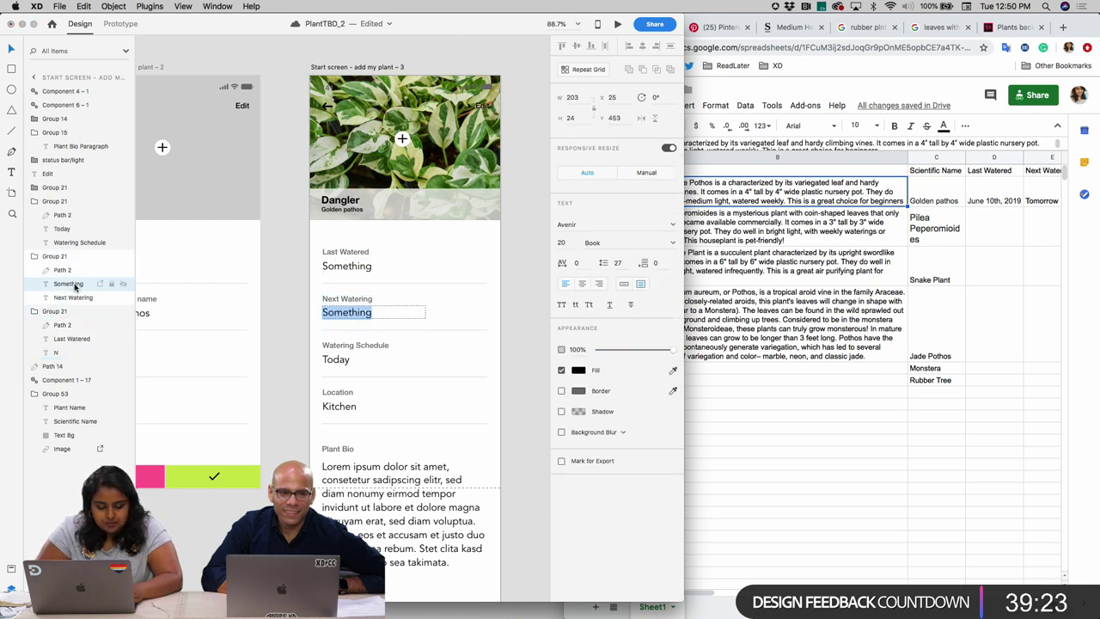
pyautogui.write('Ne')
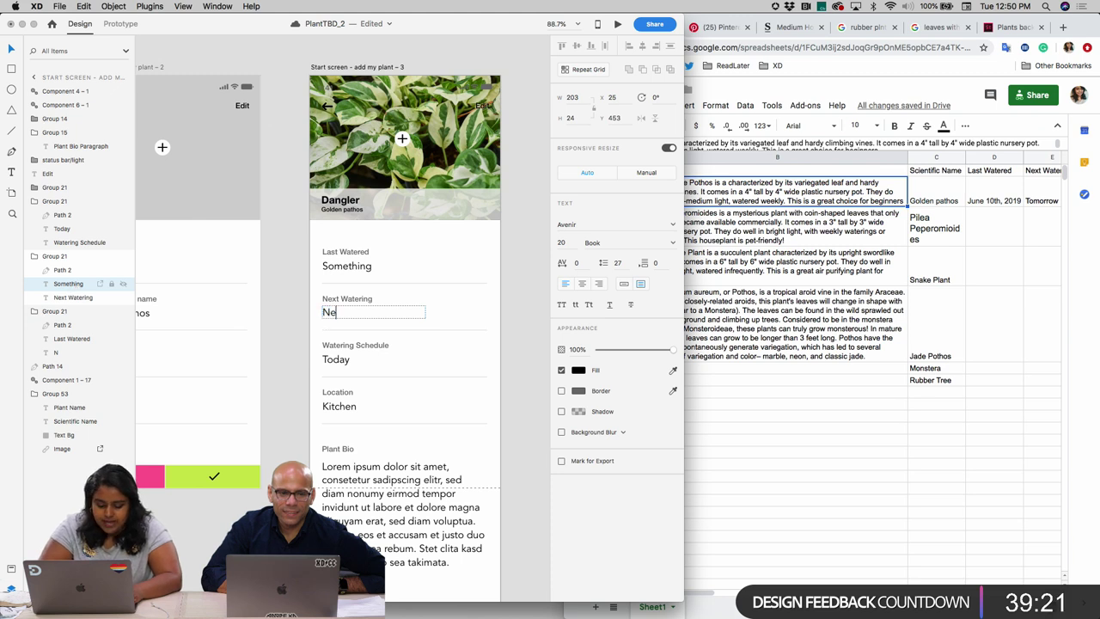
pyautogui.write('xt Watering')
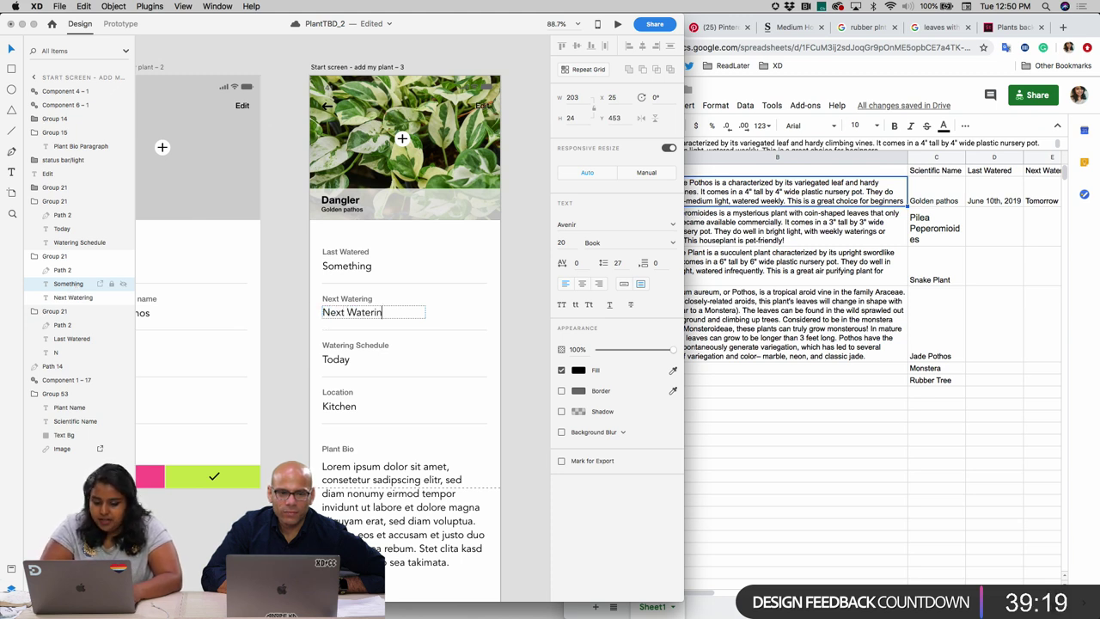
# - Rename the layer of the Kitchen text in the Location group as "Location 1"
pyautogui.doubleClick(341, 361)
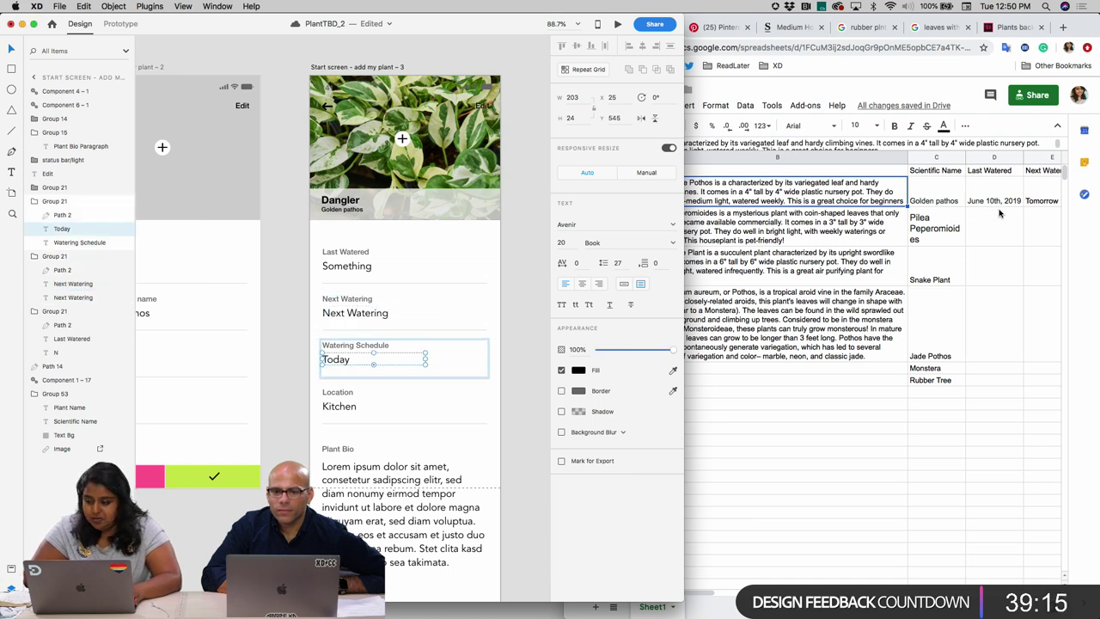
pyautogui.doubleClick(331, 408)
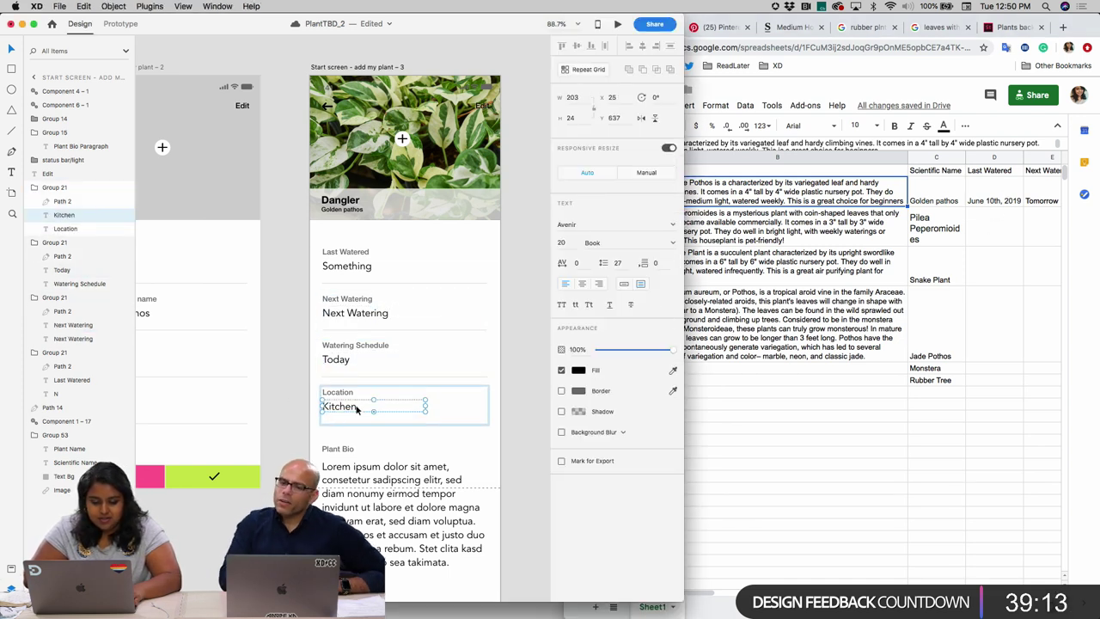
pyautogui.doubleClick(336, 407)
pyautogui.click(350, 400)
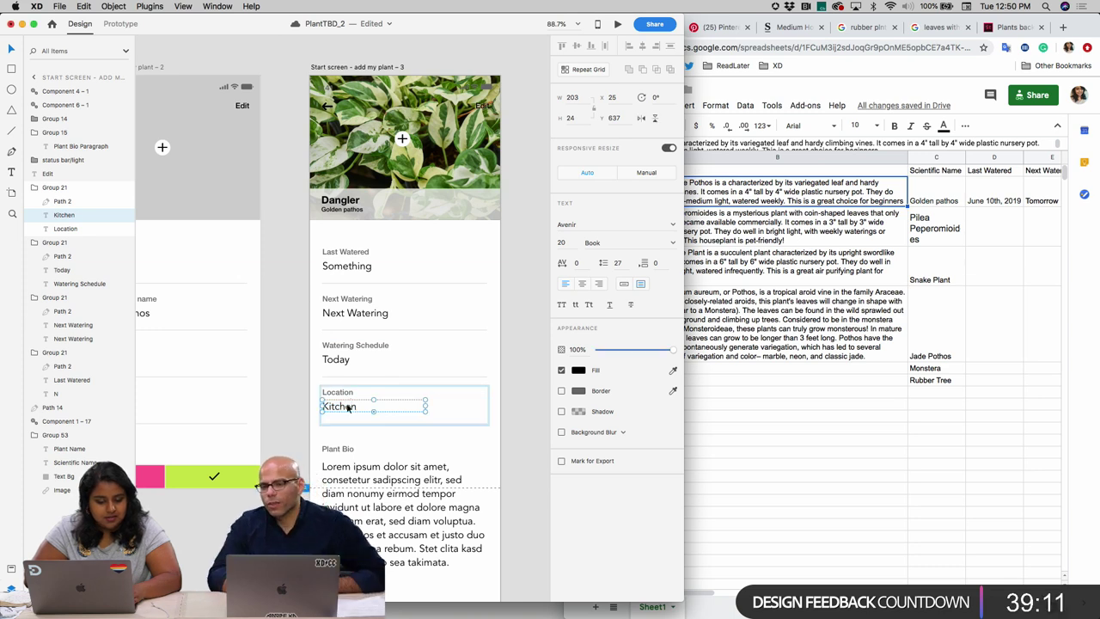
pyautogui.doubleClick(64, 215)
pyautogui.write('Location 1')
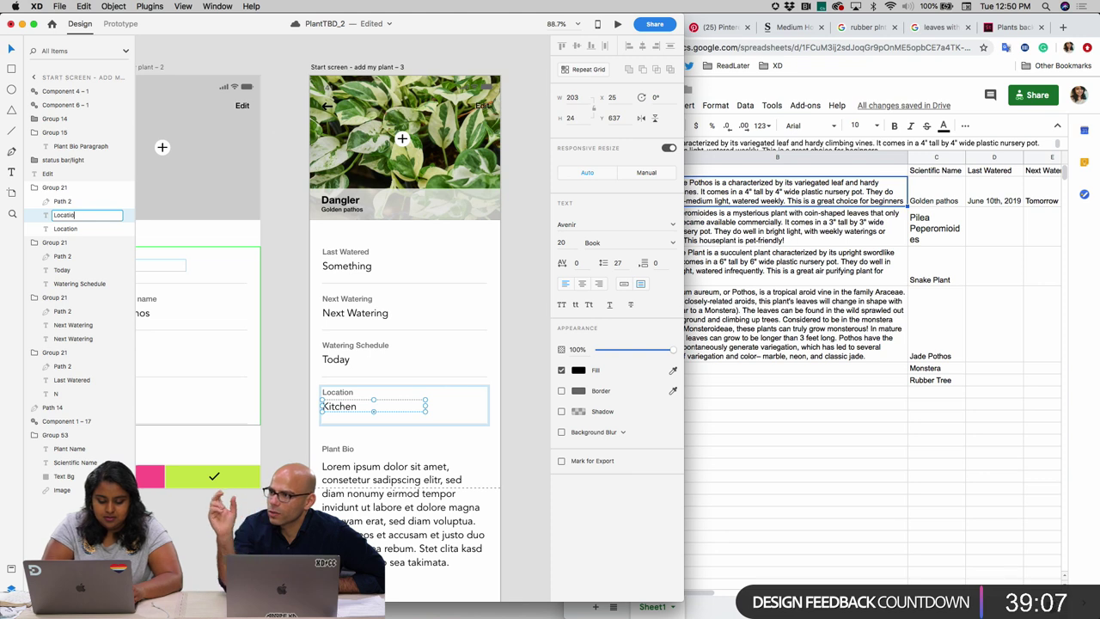
# - Rename the layer of the value text in the Next Watering group as "Next Watering 1"
pyautogui.click(67, 271)
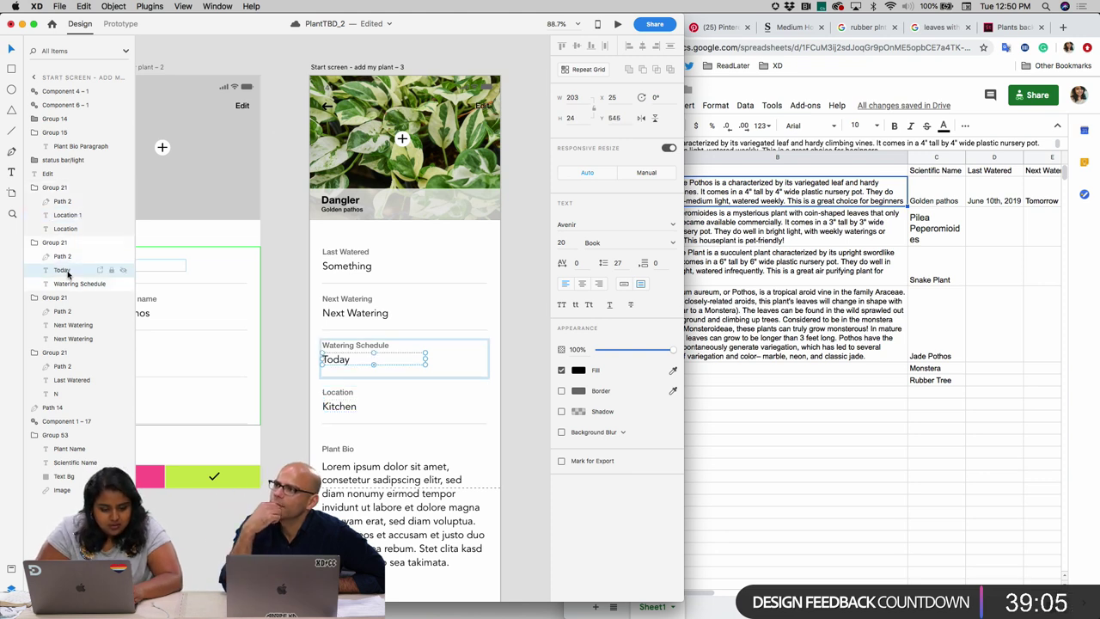
pyautogui.doubleClick(67, 272)
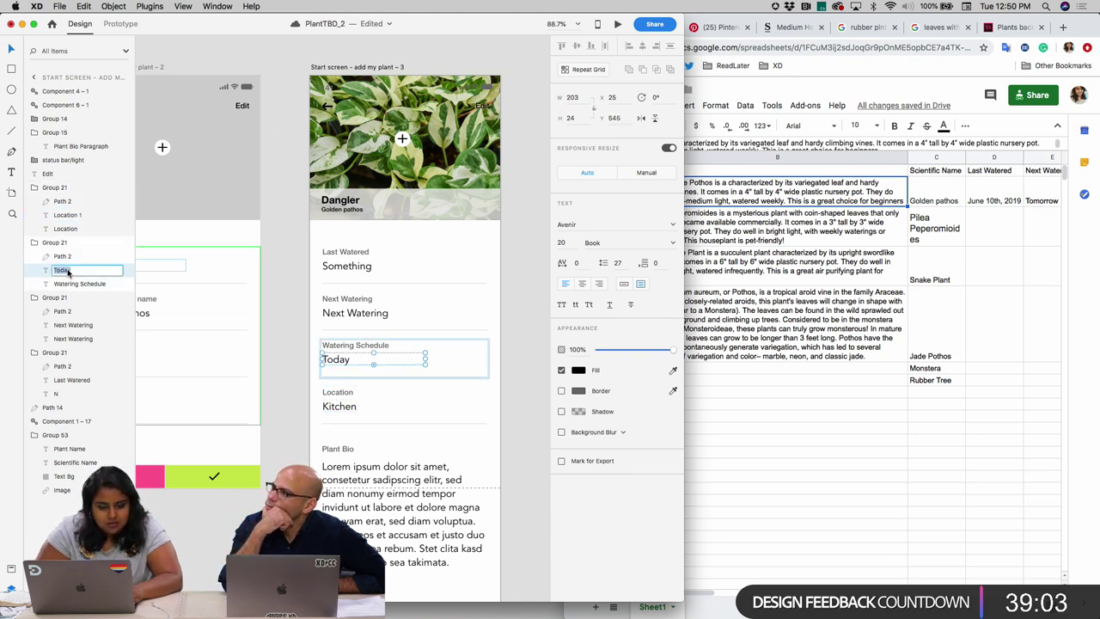
pyautogui.click(73, 324)
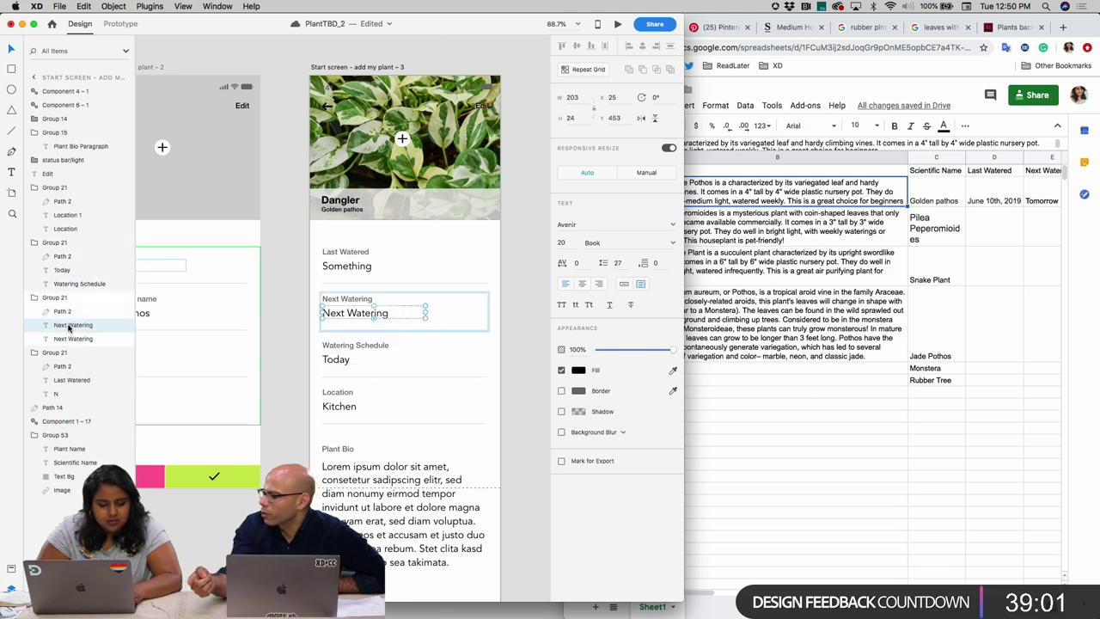
pyautogui.doubleClick(86, 328)
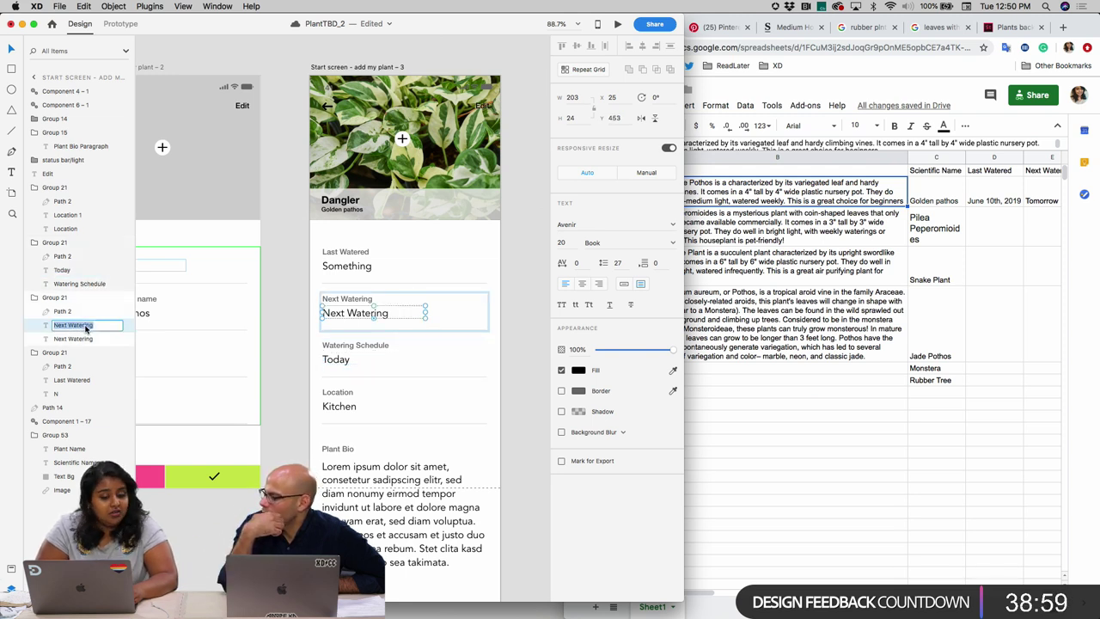
pyautogui.press('Right')
pyautogui.write('1')
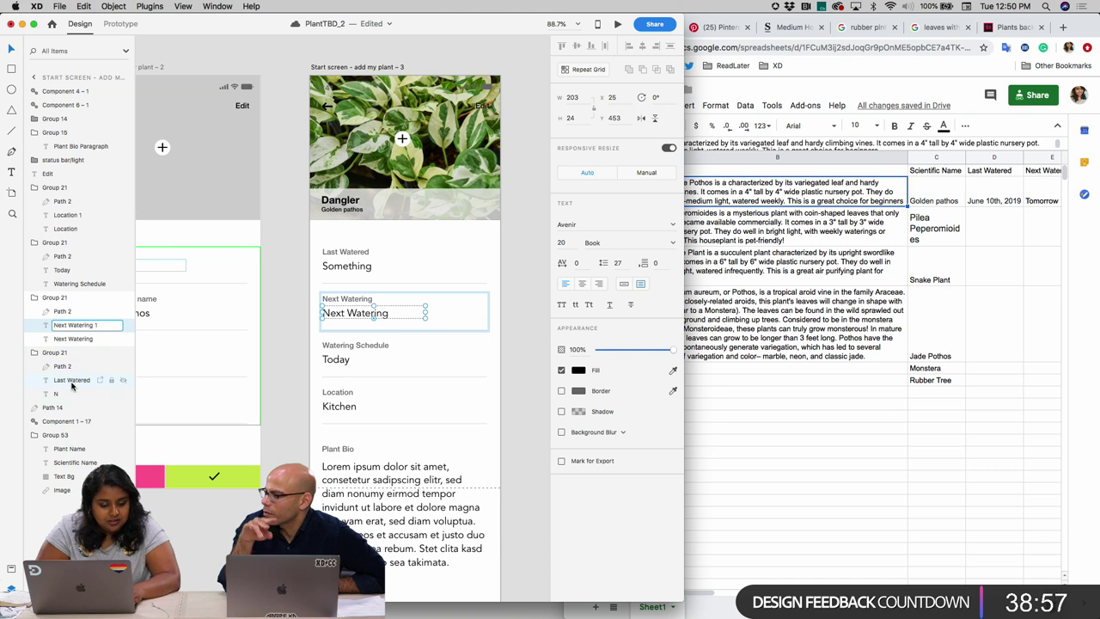
# - Rename the layer of the "Something" text in the Last Watered group as "Last Watered 1"
pyautogui.click(74, 380)
pyautogui.doubleClick(91, 380)
pyautogui.press('Right')
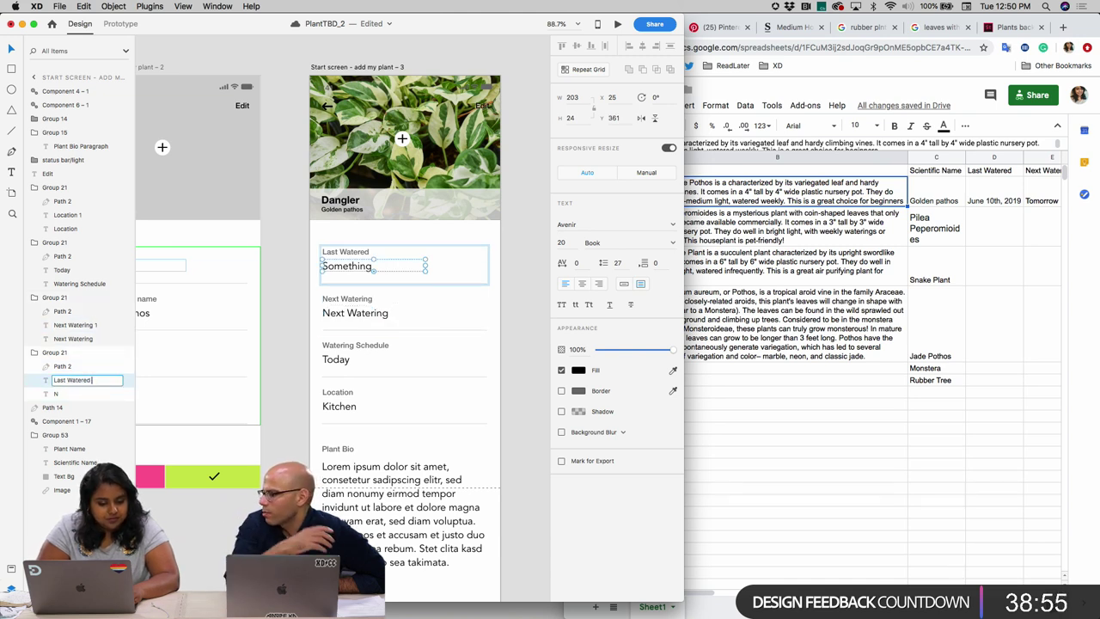
pyautogui.write('1')
pyautogui.click(266, 408)
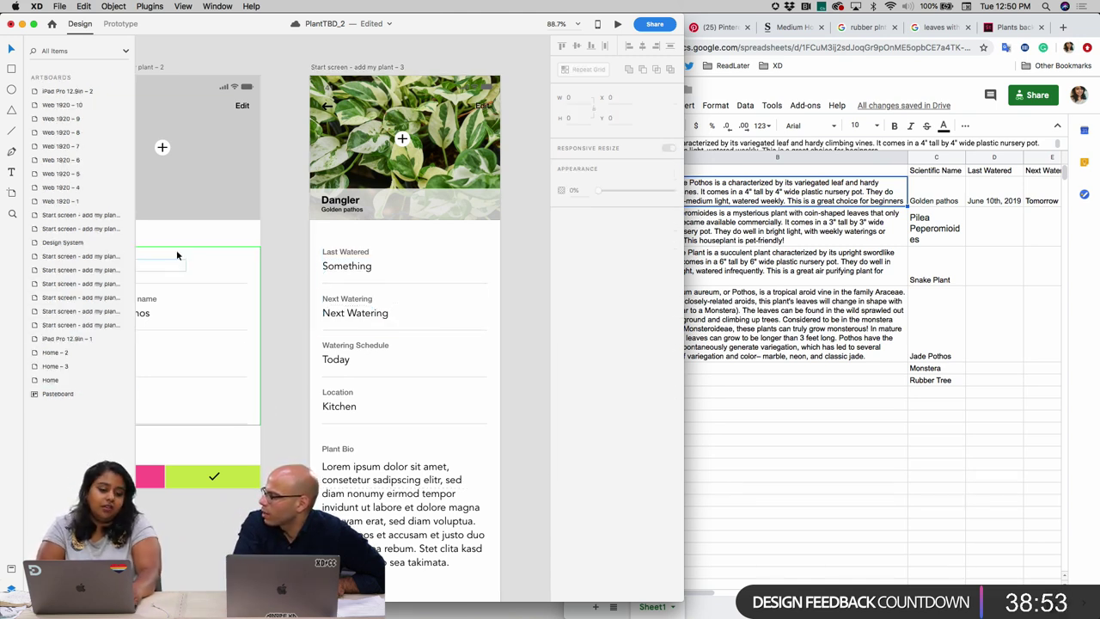
# - Select the groups from Last Watered through the Plant Bio paragraph and load the sheet's public link in the Google Sheets plugin
pyautogui.click(357, 265)
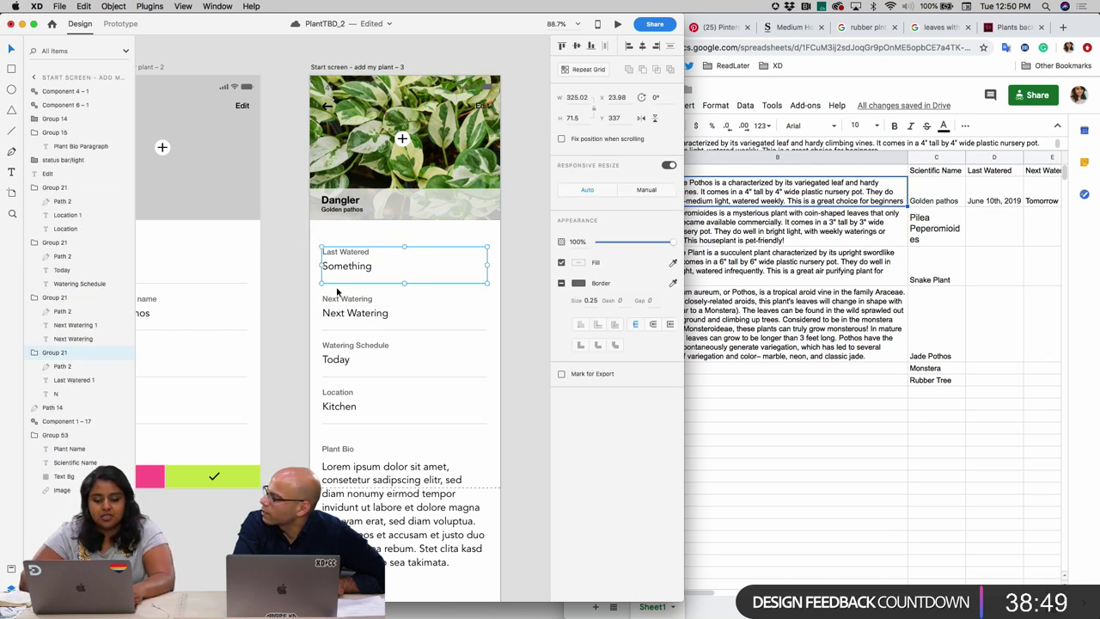
pyautogui.click(378, 311)
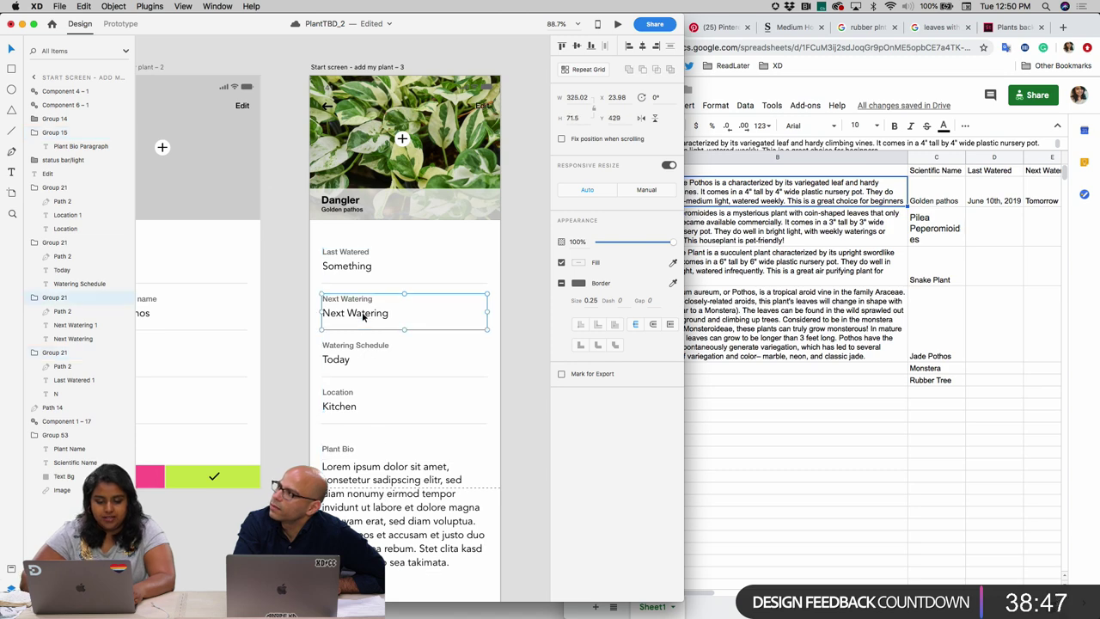
pyautogui.moveTo(336, 239)
pyautogui.mouseDown()
pyautogui.moveTo(361, 506)
pyautogui.moveTo(355, 239)
pyautogui.mouseUp()
pyautogui.scroll(-3, 491, 494)
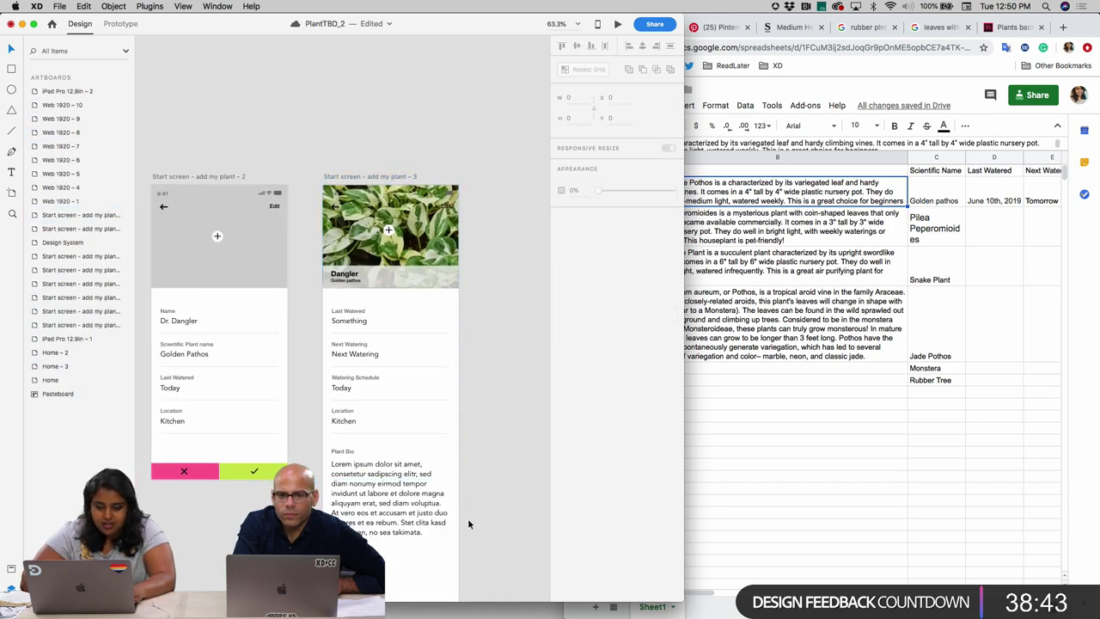
pyautogui.moveTo(480, 522); pyautogui.dragTo(330, 311)
pyautogui.click(149, 6)
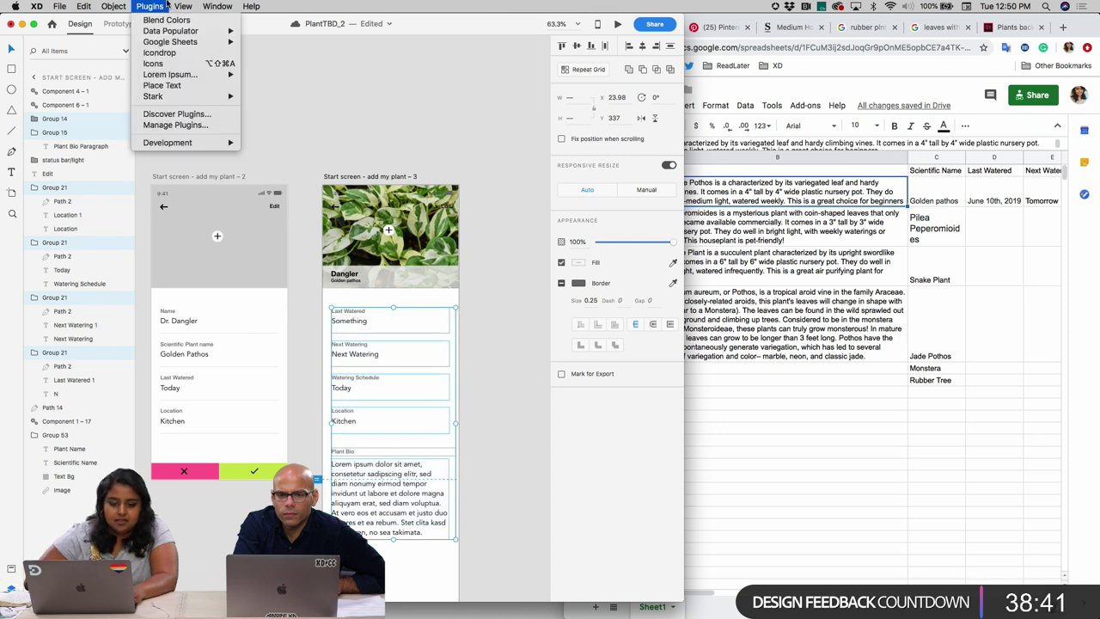
pyautogui.moveTo(174, 42)
pyautogui.click(286, 41)
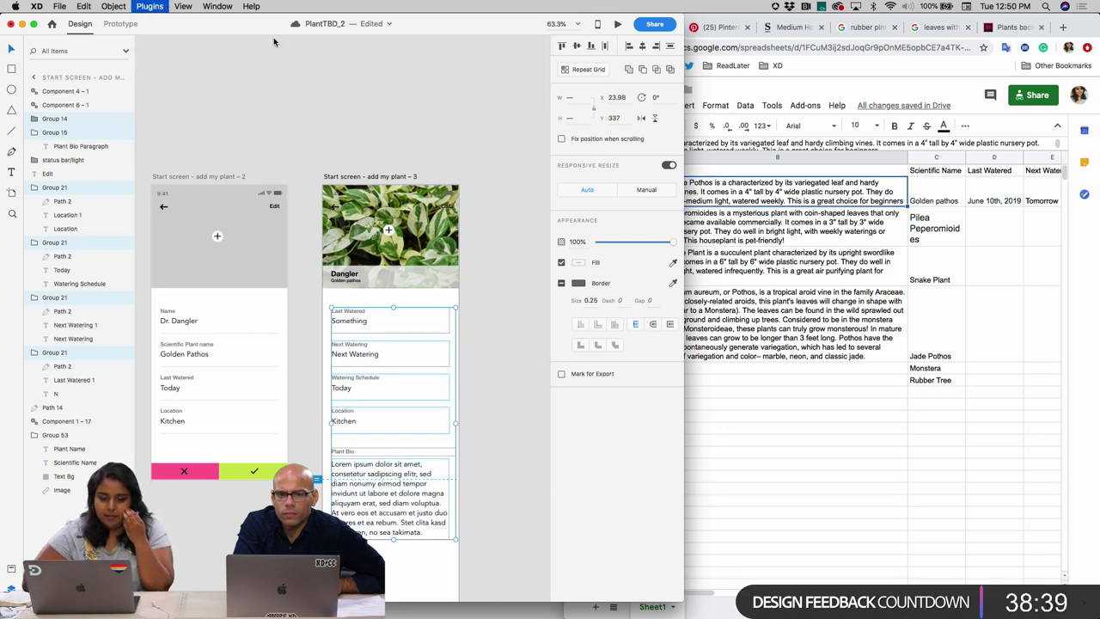
pyautogui.click(469, 317)
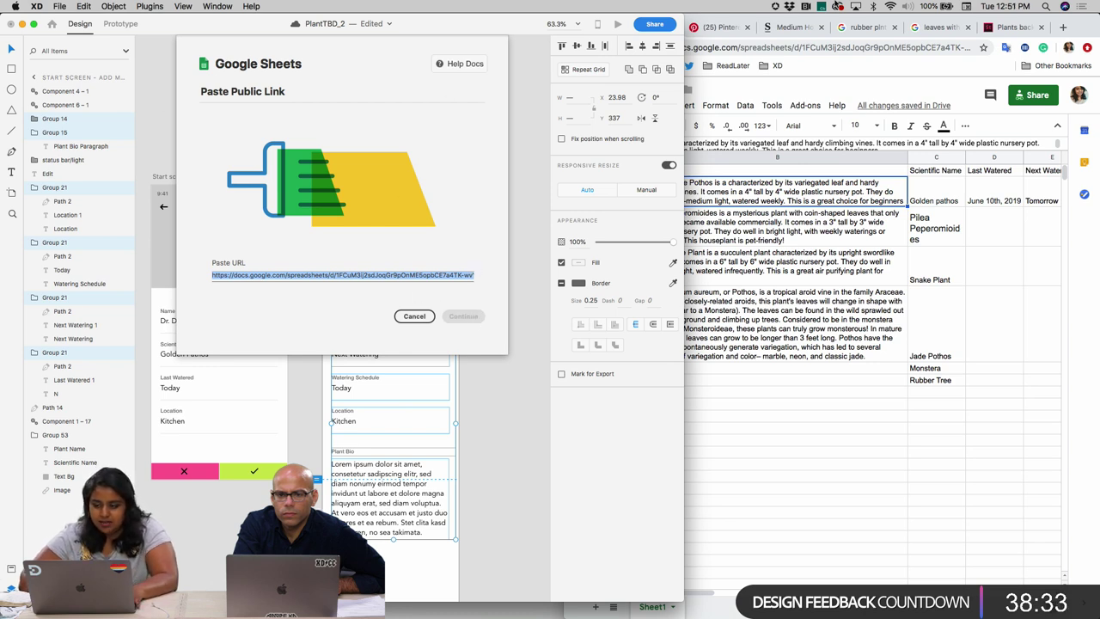
# - Review the element mappings and map the Location 1 element to the sheet's Location column
pyautogui.scroll(-3, 311, 251)
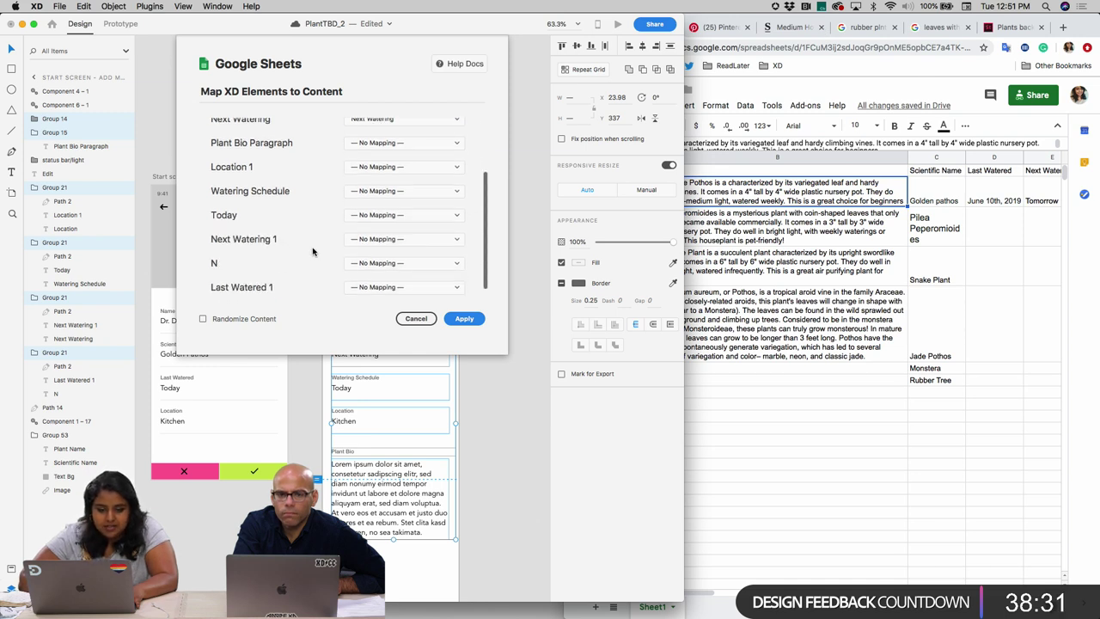
pyautogui.scroll(3, 310, 163)
pyautogui.click(403, 198)
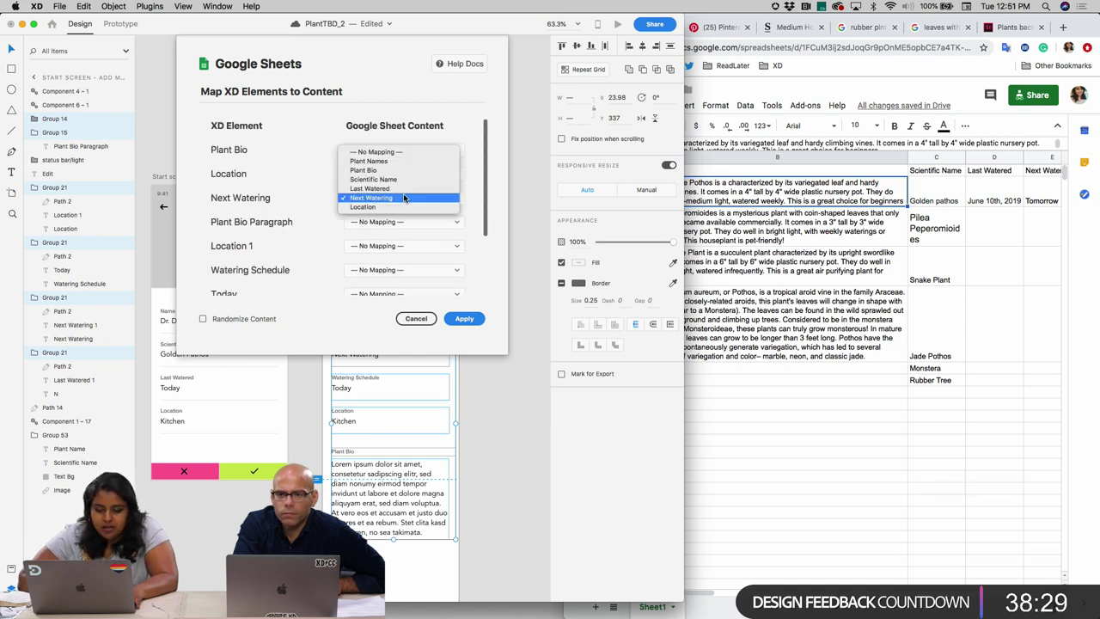
pyautogui.click(404, 197)
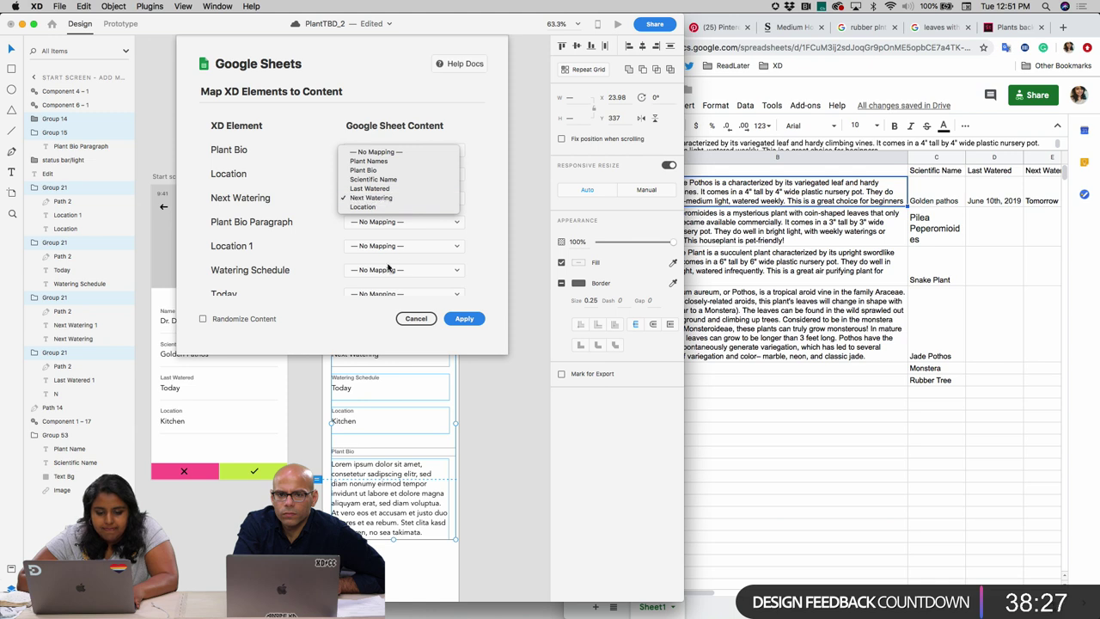
pyautogui.scroll(-2, 293, 258)
pyautogui.click(361, 230)
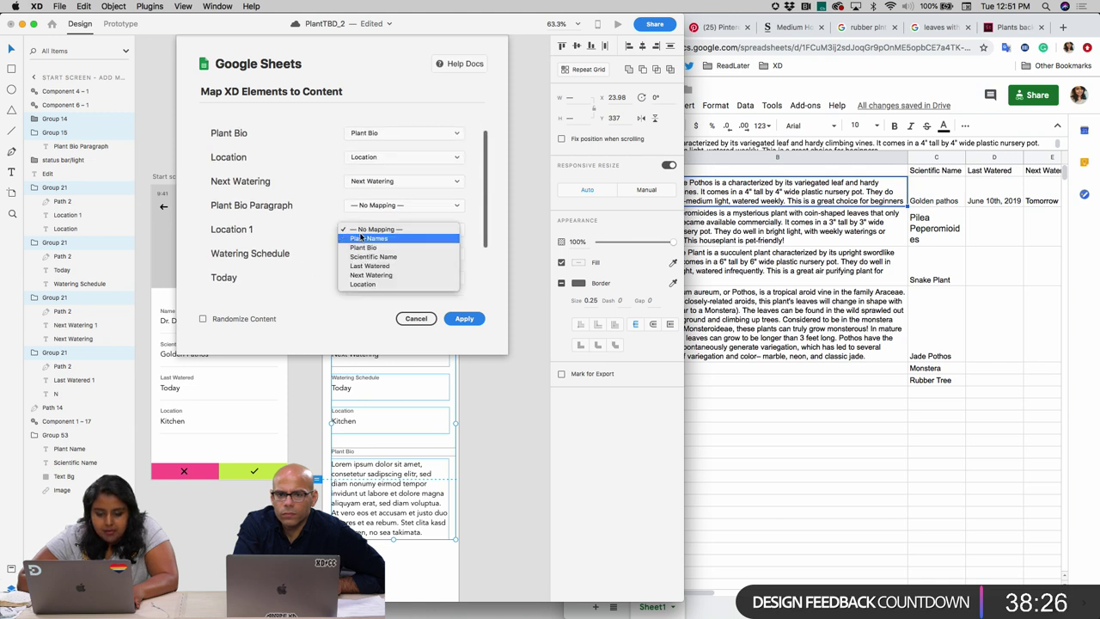
pyautogui.click(363, 284)
# - Map the Next Watering 1 element to the sheet's Next Watering column
pyautogui.scroll(-2, 378, 196)
pyautogui.scroll(-1, 377, 197)
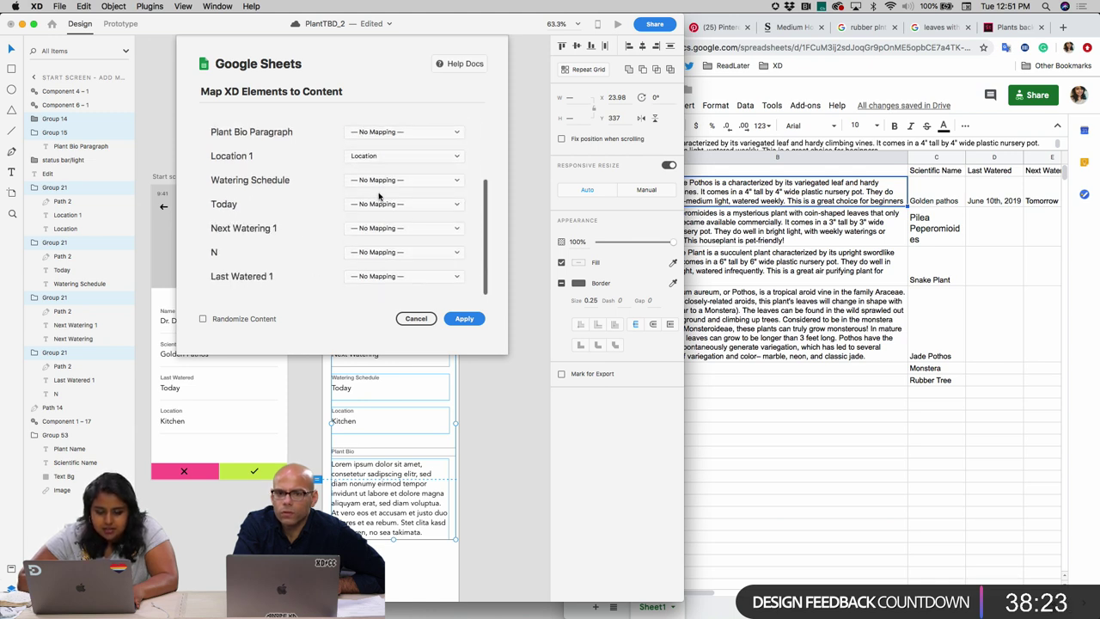
pyautogui.click(402, 231)
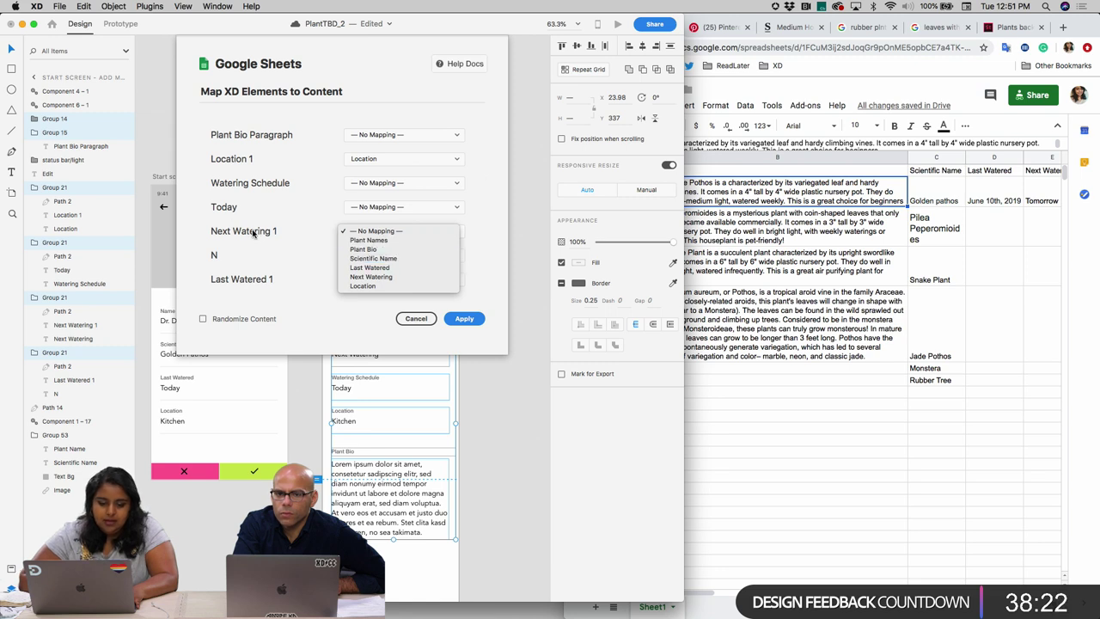
pyautogui.click(371, 277)
# - Map the Last Watered 1 element to the sheet's Last Watered column and apply the sheet content to the selection
pyautogui.scroll(-1, 366, 241)
pyautogui.scroll(1, 366, 245)
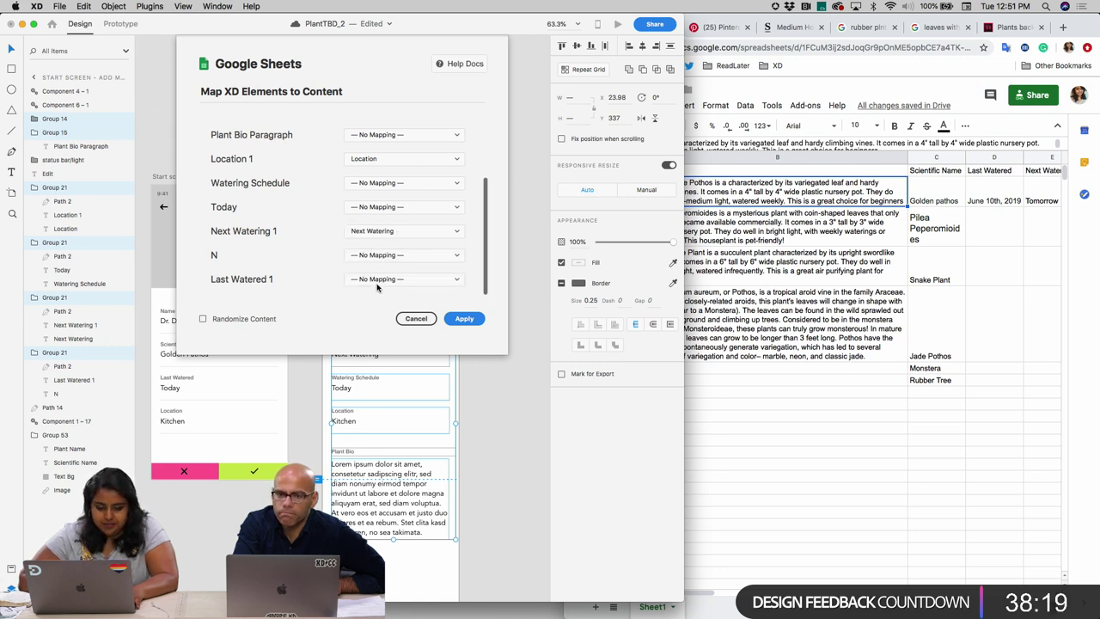
pyautogui.click(378, 280)
pyautogui.click(387, 316)
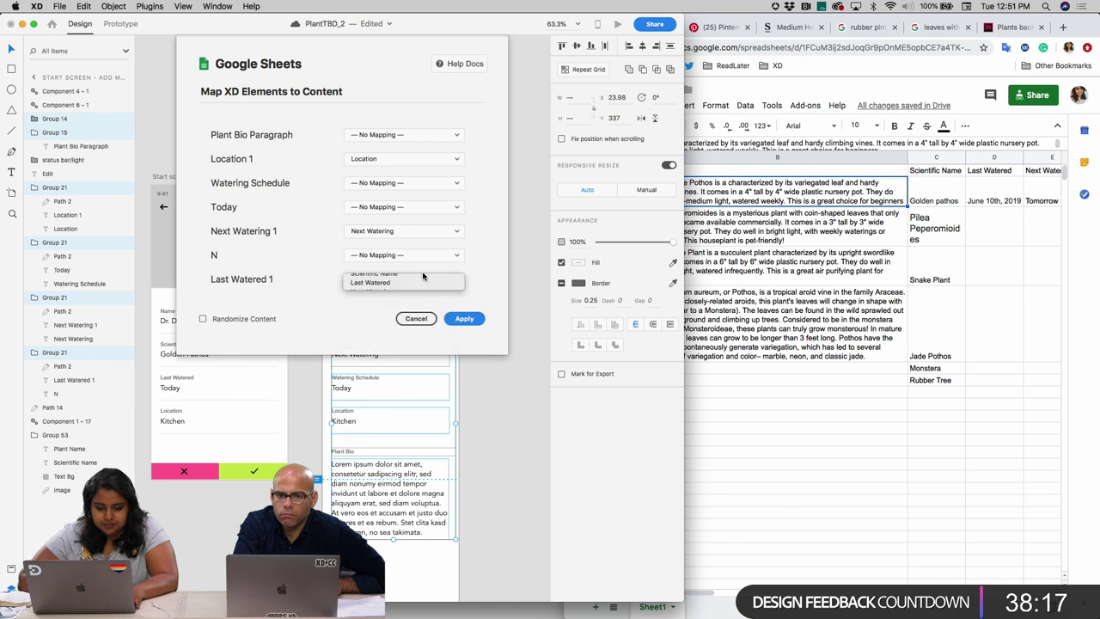
pyautogui.click(470, 321)
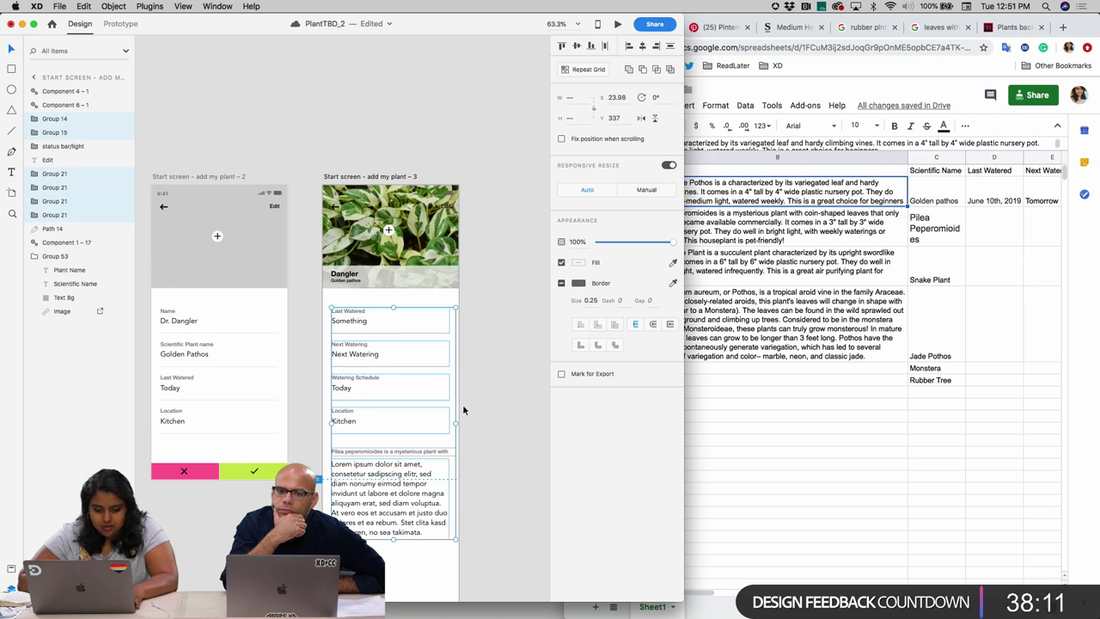
# - Reselect the groups from Last Watered through the Plant Bio paragraph and load the sheet's public link in the Google Sheets plugin
pyautogui.click(441, 453)
pyautogui.click(442, 445)
pyautogui.click(491, 437)
pyautogui.click(429, 494)
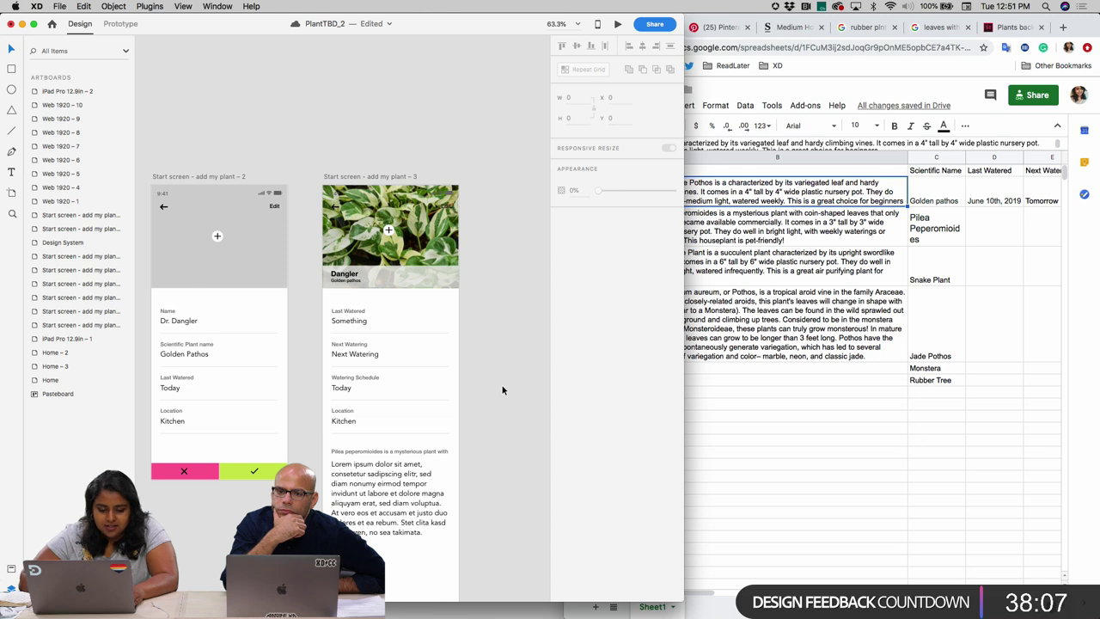
pyautogui.moveTo(359, 302); pyautogui.dragTo(418, 531)
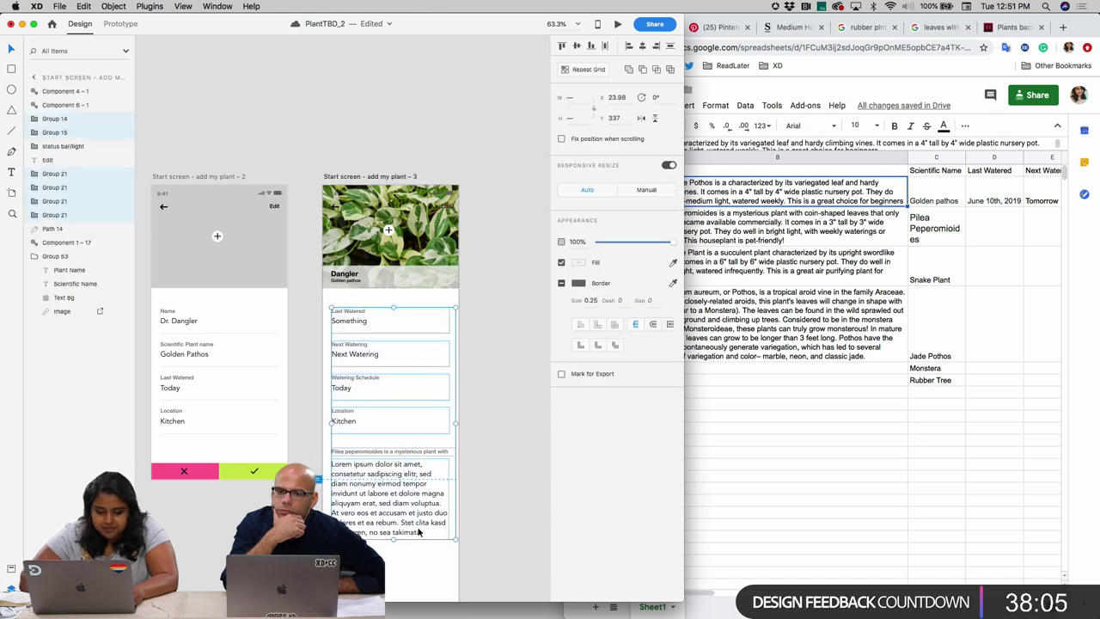
pyautogui.click(149, 7)
pyautogui.moveTo(180, 42)
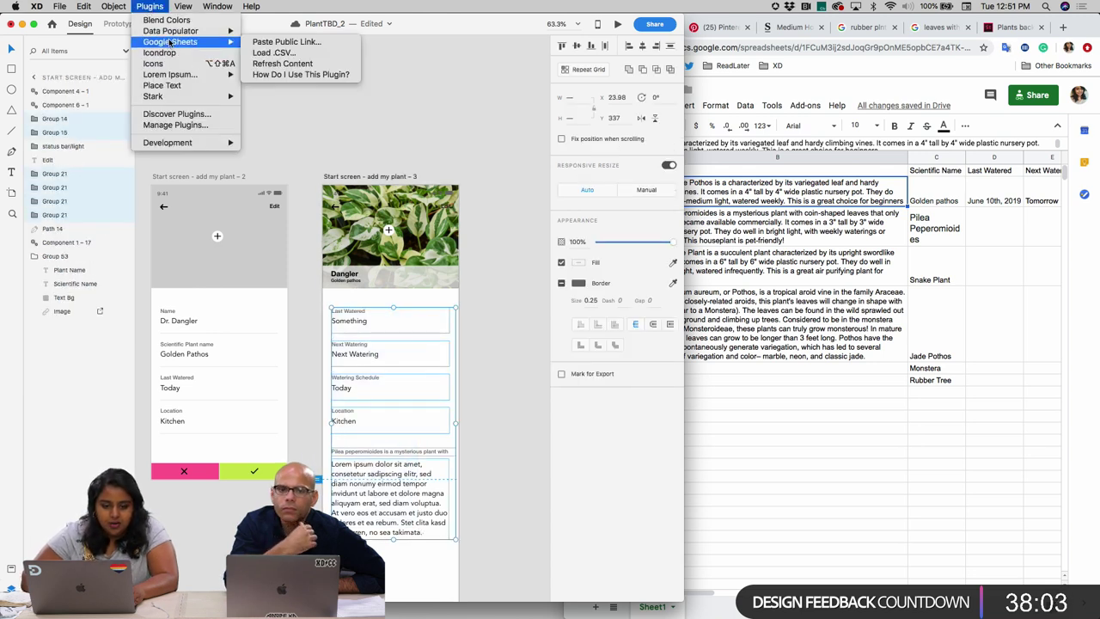
pyautogui.click(297, 42)
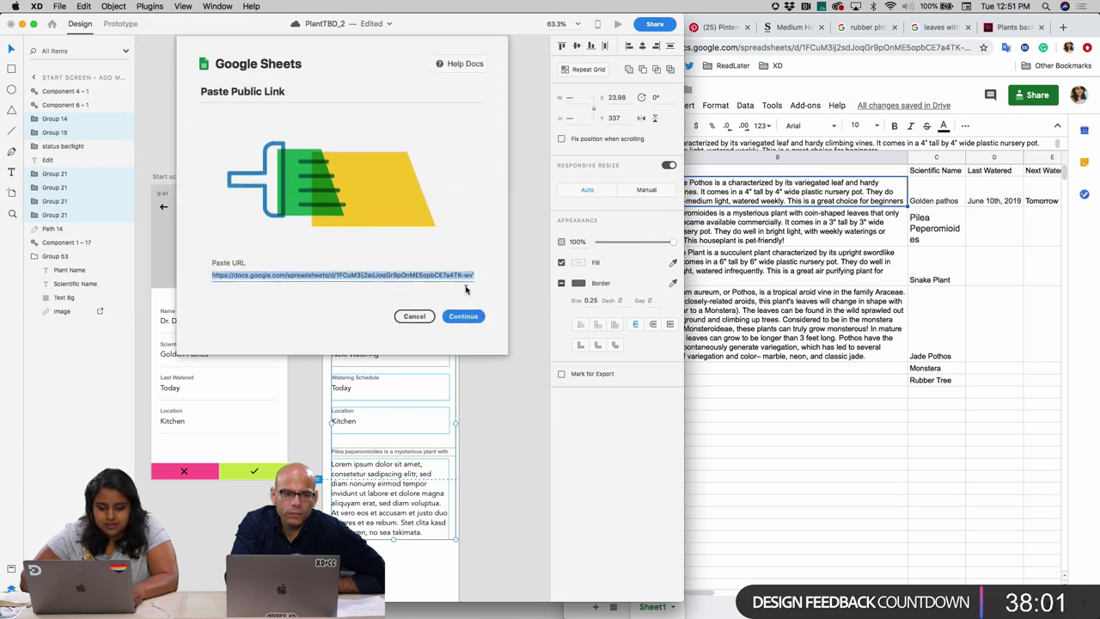
pyautogui.click(462, 316)
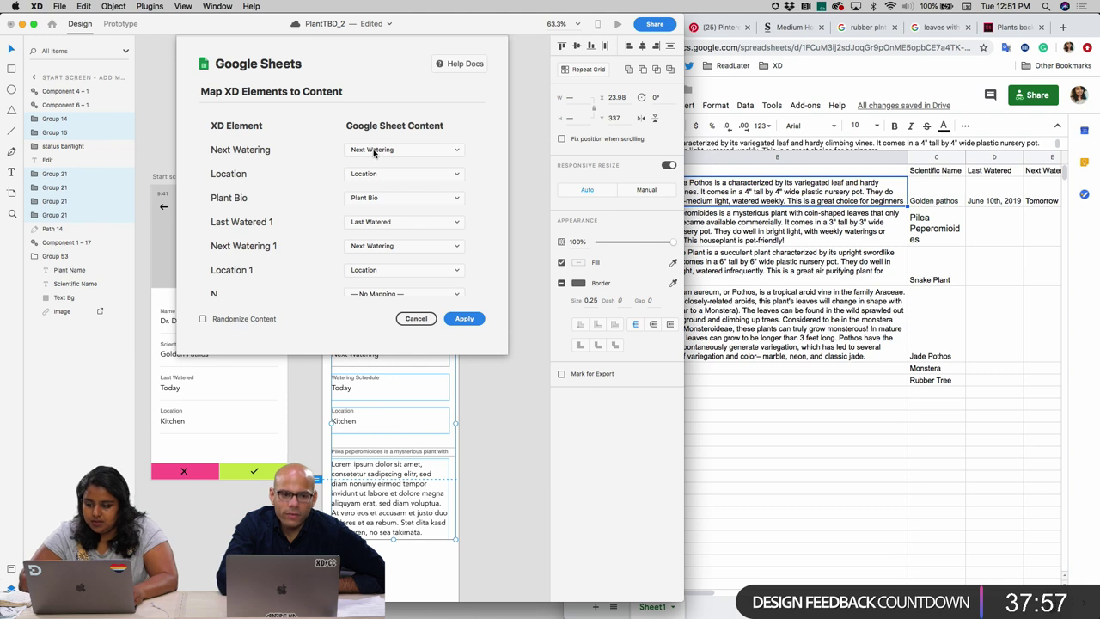
# - Check the Next Watering and Location 1 mappings and set the Location element to No Mapping
pyautogui.click(373, 152)
pyautogui.click(373, 152)
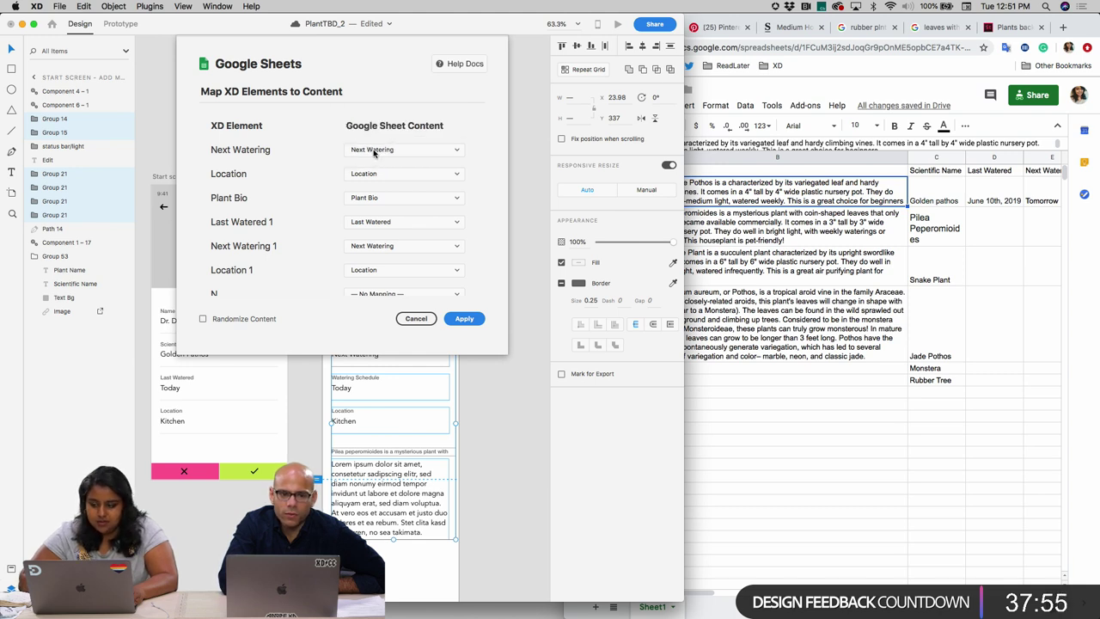
pyautogui.click(374, 173)
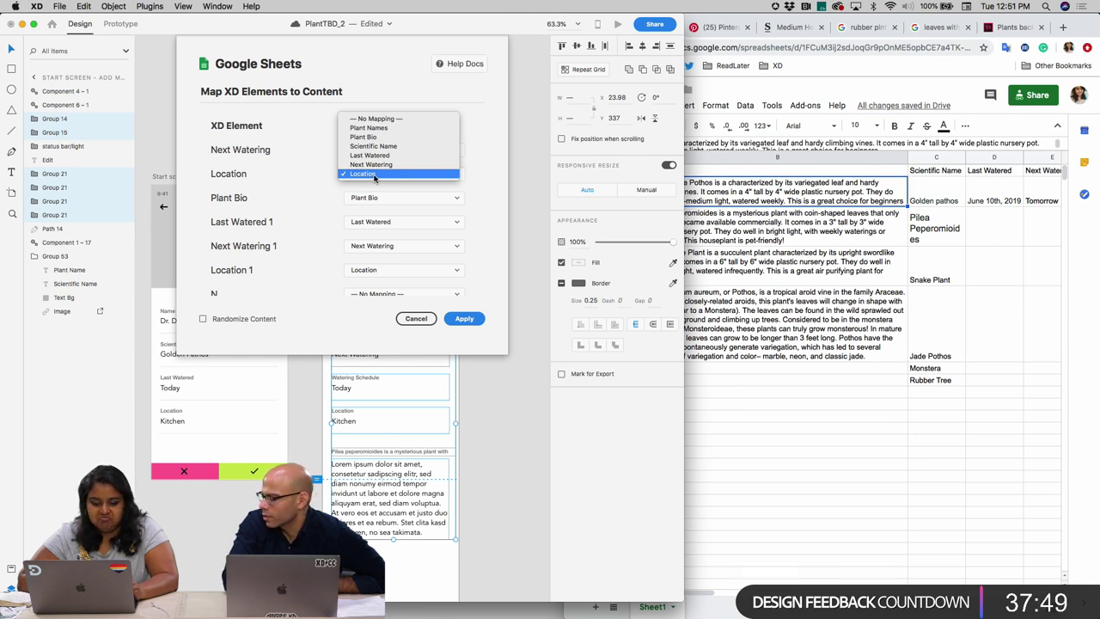
pyautogui.click(374, 175)
pyautogui.click(369, 268)
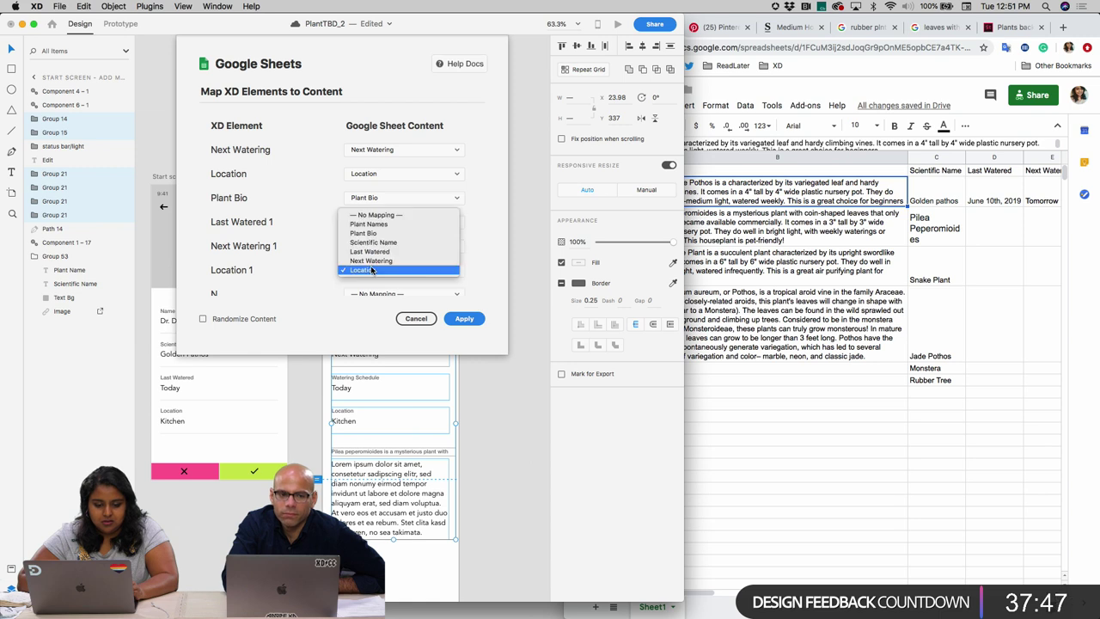
pyautogui.click(371, 270)
pyautogui.click(375, 175)
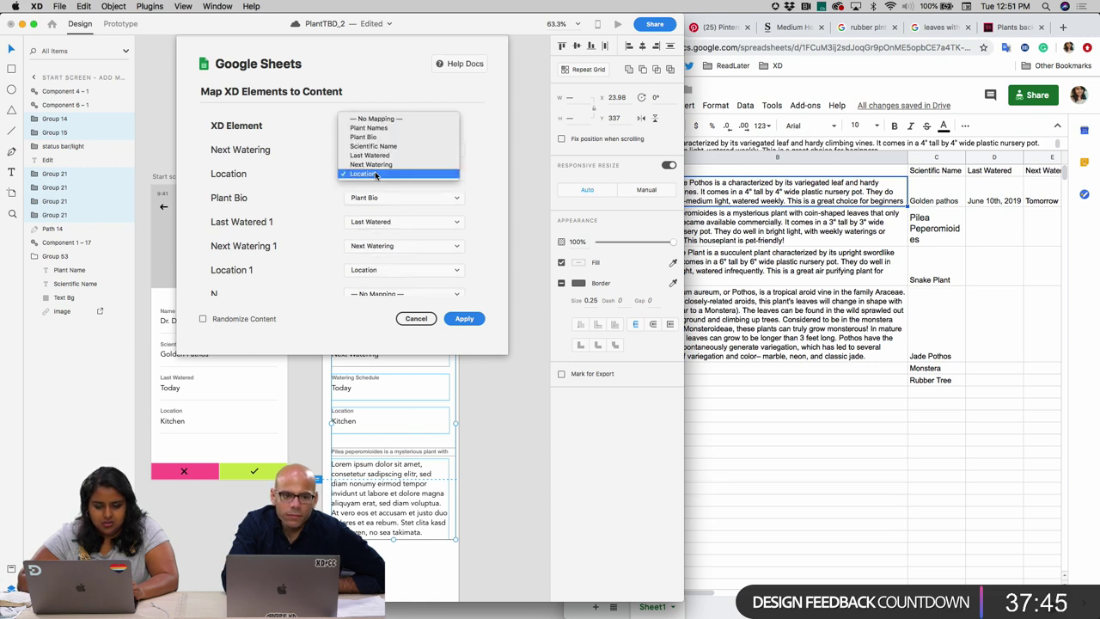
pyautogui.click(381, 118)
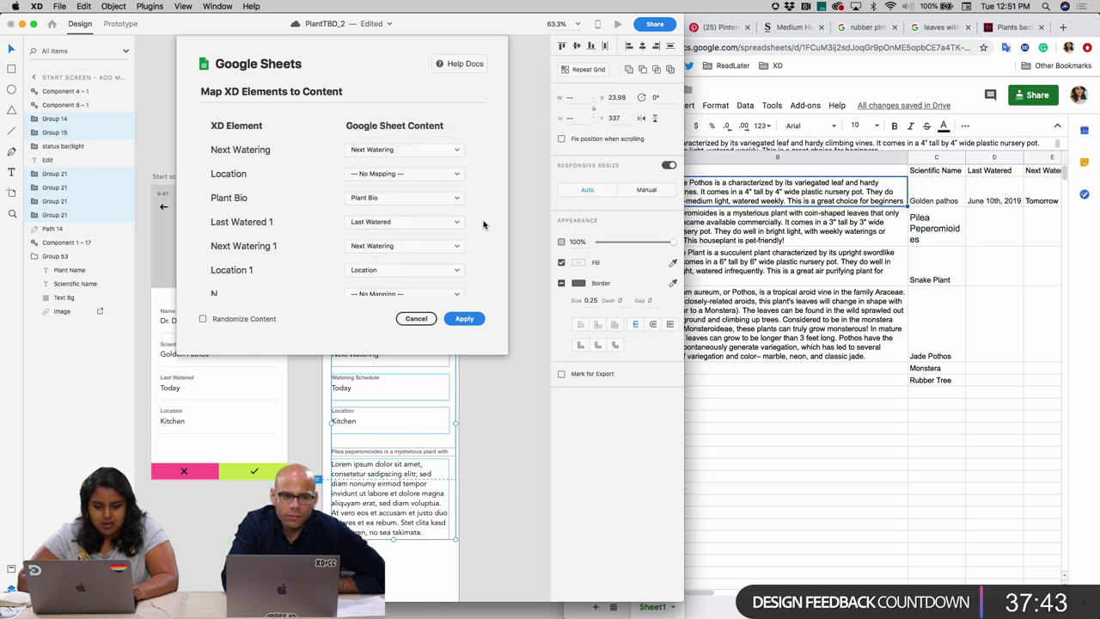
# - Check the remaining mappings, map the Plant Bio Paragraph element to the Plant Bio column, and apply the sheet content
pyautogui.scroll(-2, 483, 224)
pyautogui.scroll(-1, 484, 223)
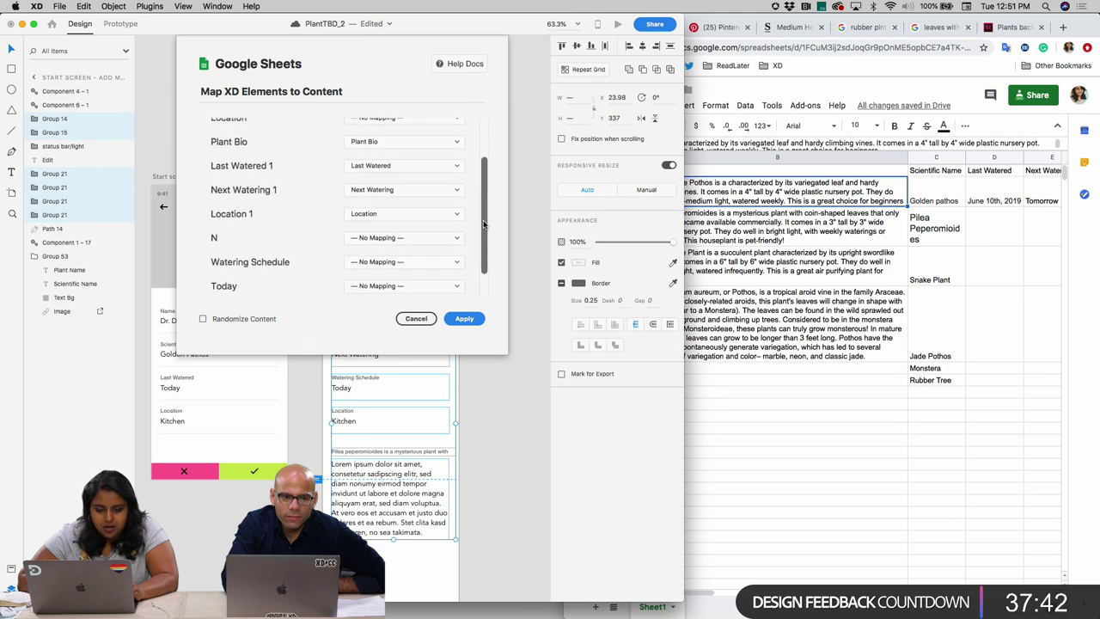
pyautogui.click(392, 164)
pyautogui.click(393, 164)
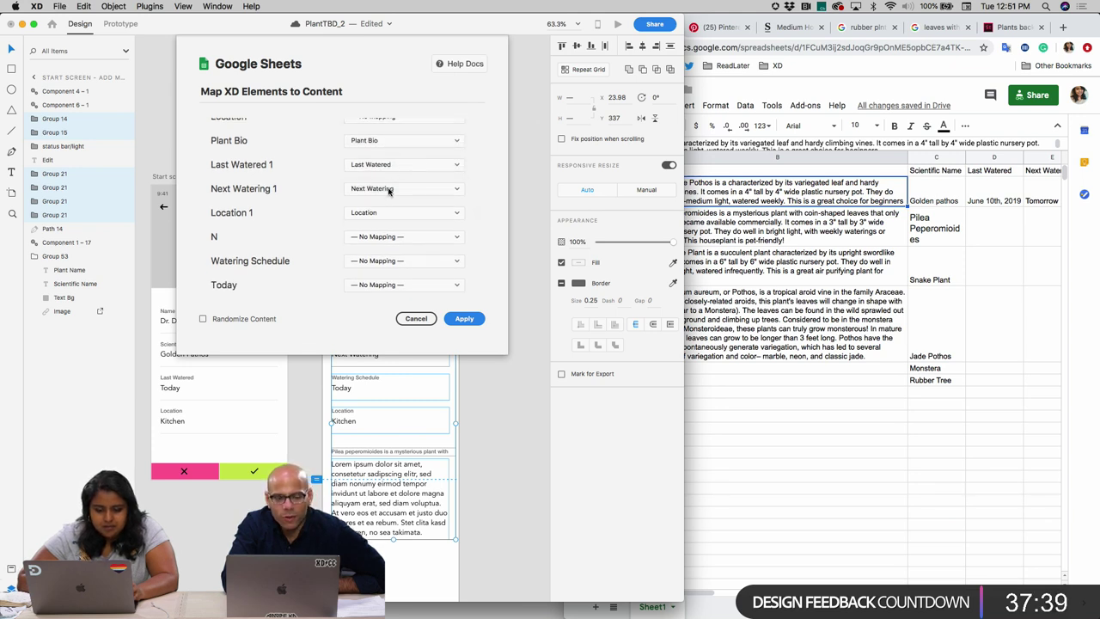
pyautogui.click(388, 189)
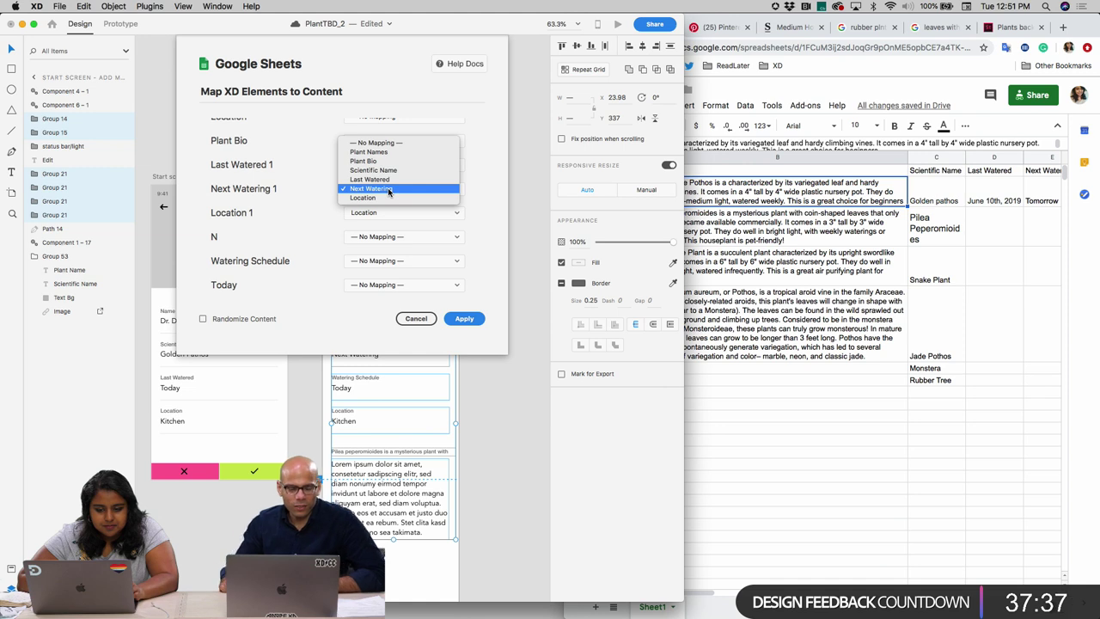
pyautogui.click(388, 190)
pyautogui.click(388, 215)
pyautogui.click(388, 215)
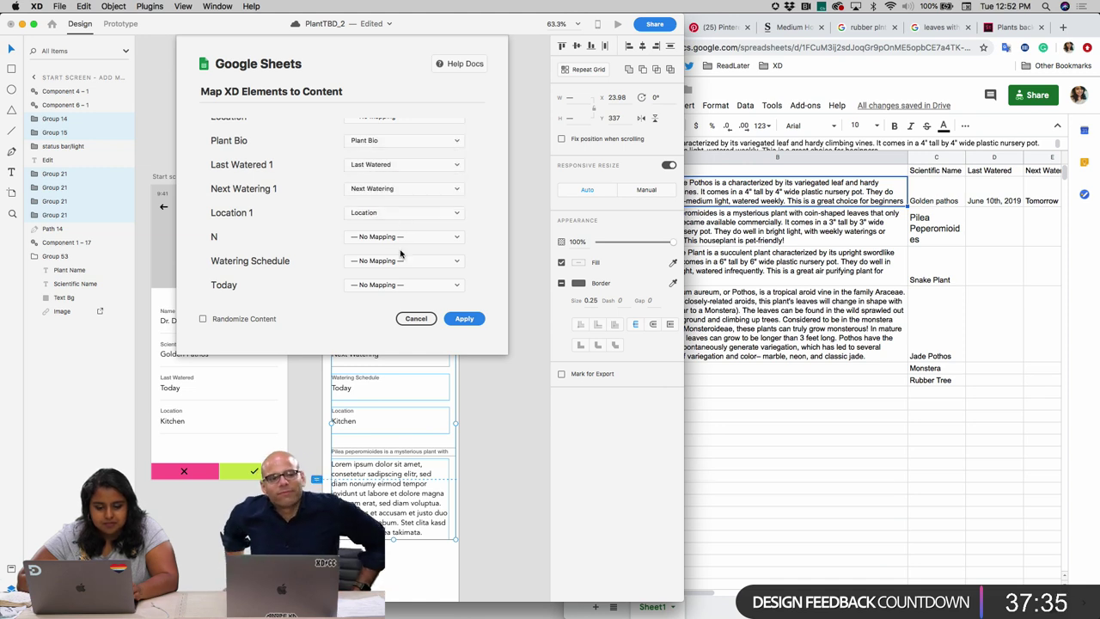
pyautogui.scroll(-2, 401, 252)
pyautogui.click(398, 280)
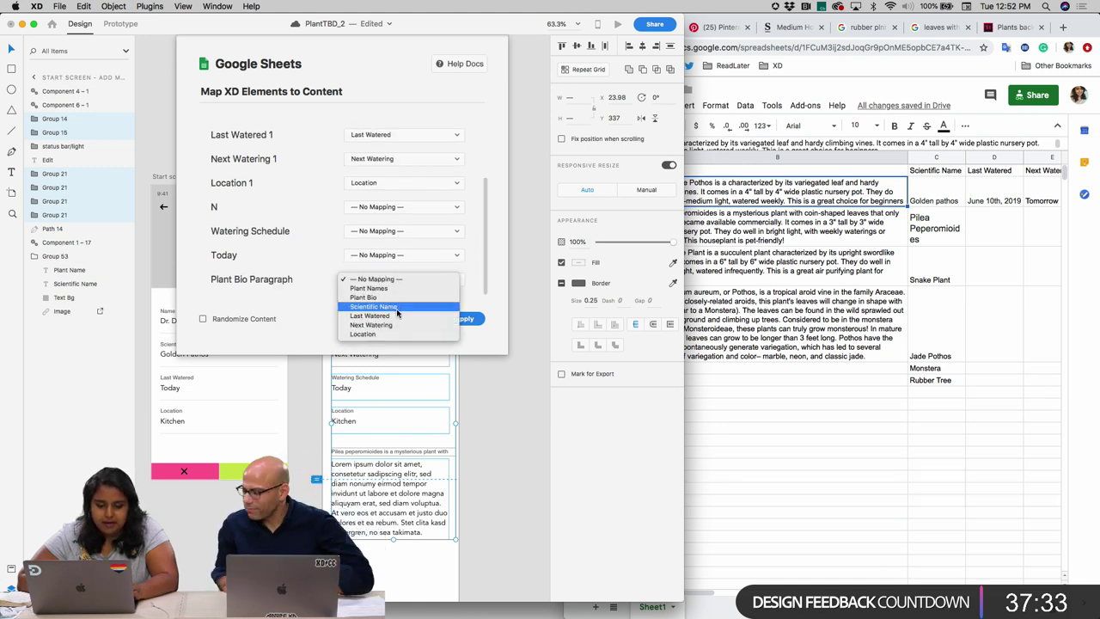
pyautogui.click(398, 297)
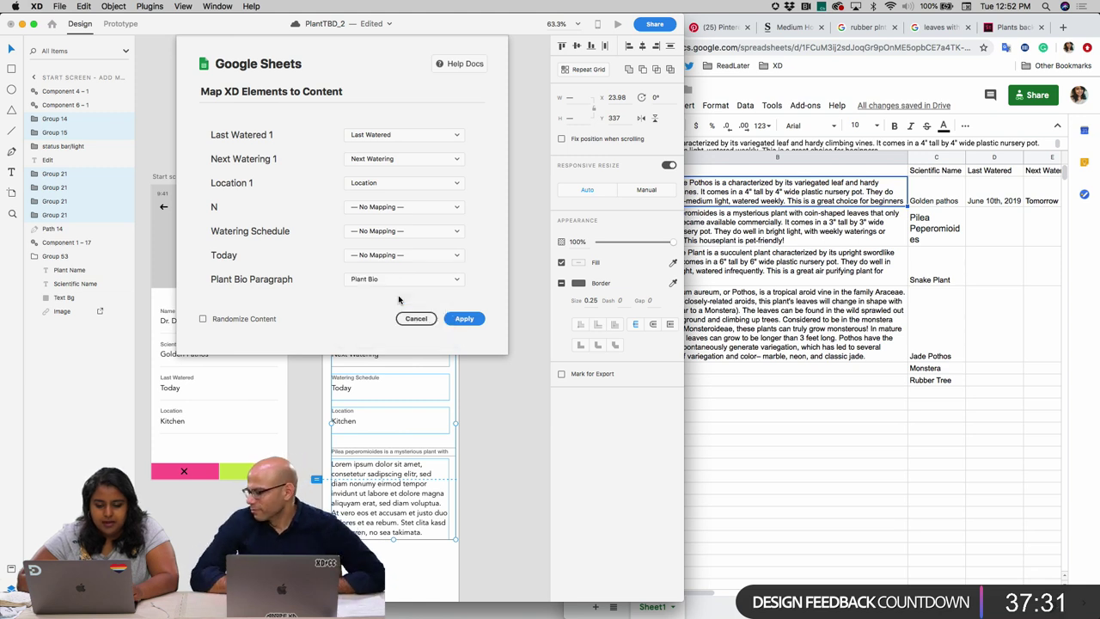
pyautogui.click(464, 319)
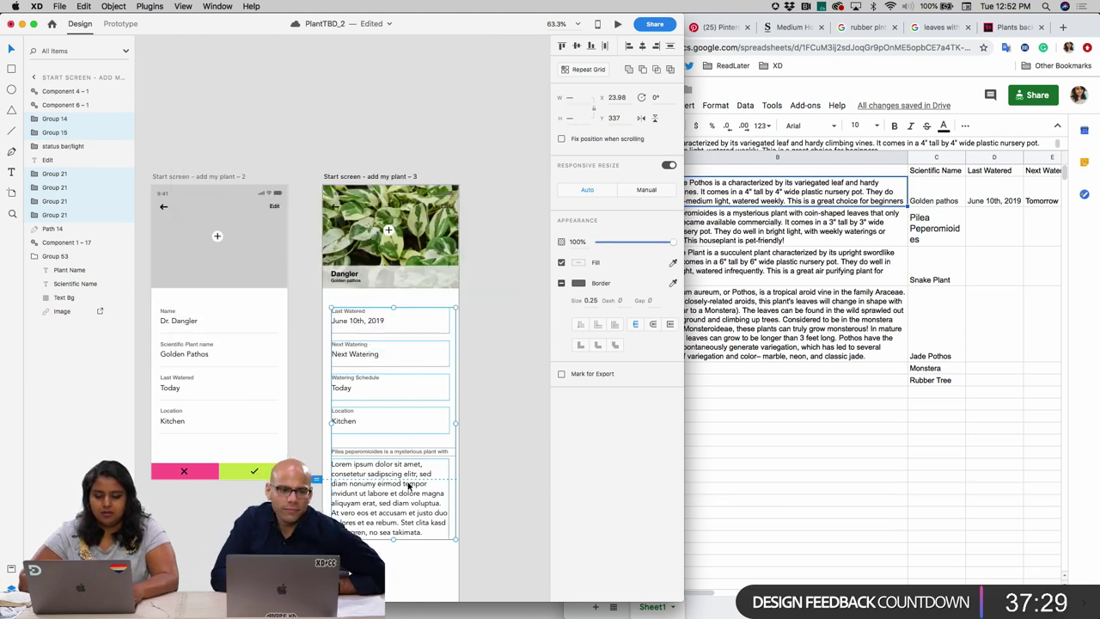
# - Compare the plant detail screen's fields and bio paragraph with the Plant Excel sheet data
pyautogui.scroll(-3, 408, 485)
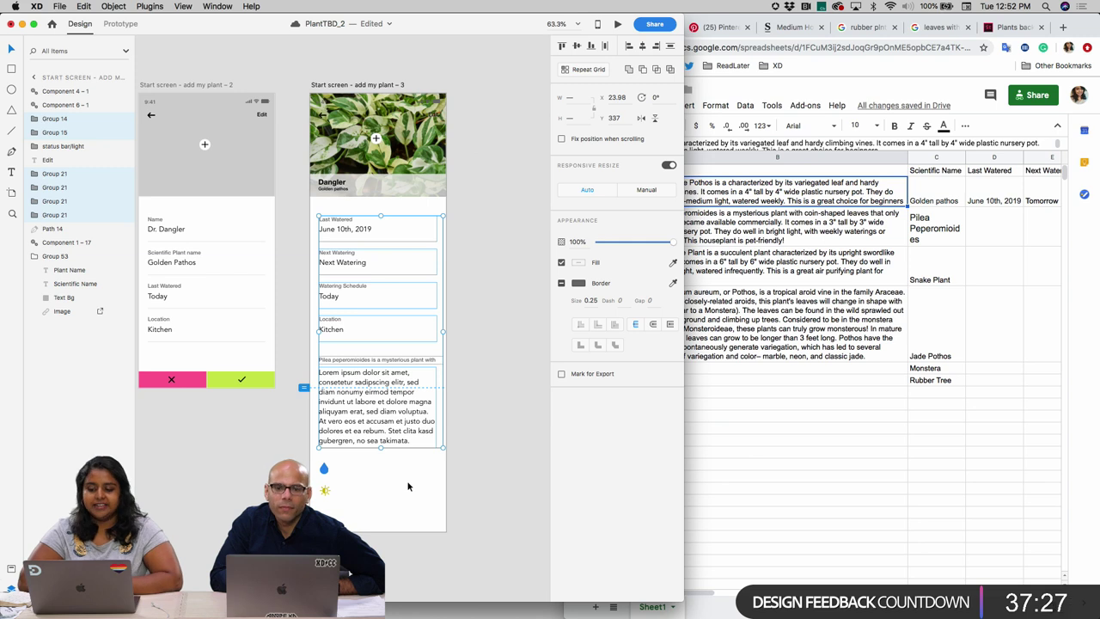
pyautogui.click(731, 217)
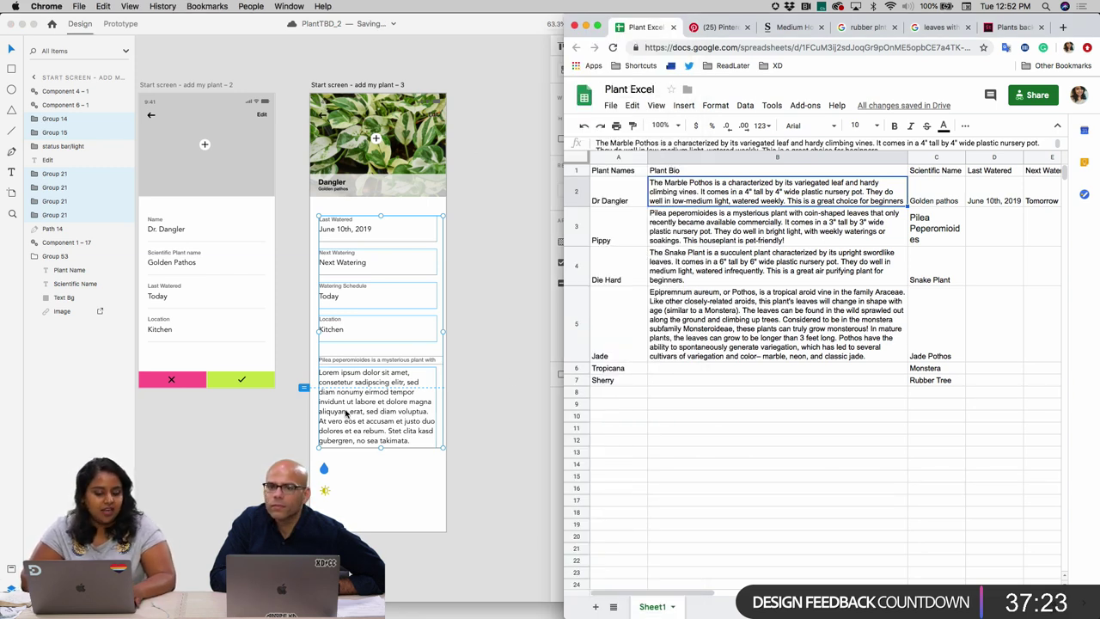
pyautogui.click(512, 374)
pyautogui.press('super+minus')
pyautogui.press('super+minus')
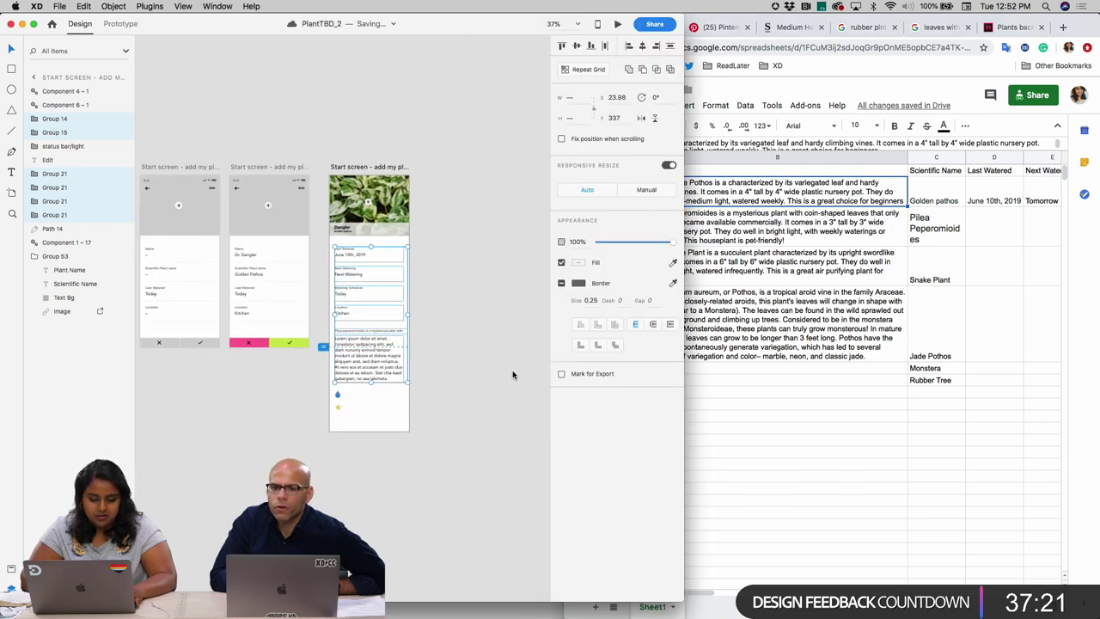
# - Select the blue water drop icon below the bio paragraph and show the document's saved assets
pyautogui.scroll(5, 370, 381)
pyautogui.scroll(-3, 370, 380)
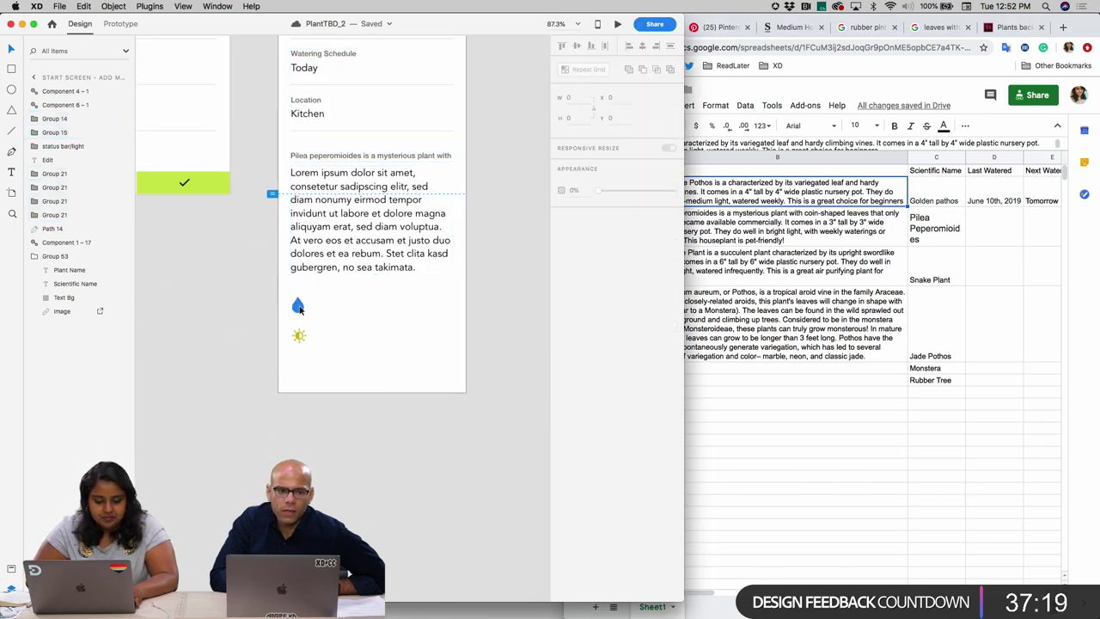
pyautogui.scroll(2, 314, 317)
pyautogui.click(273, 295)
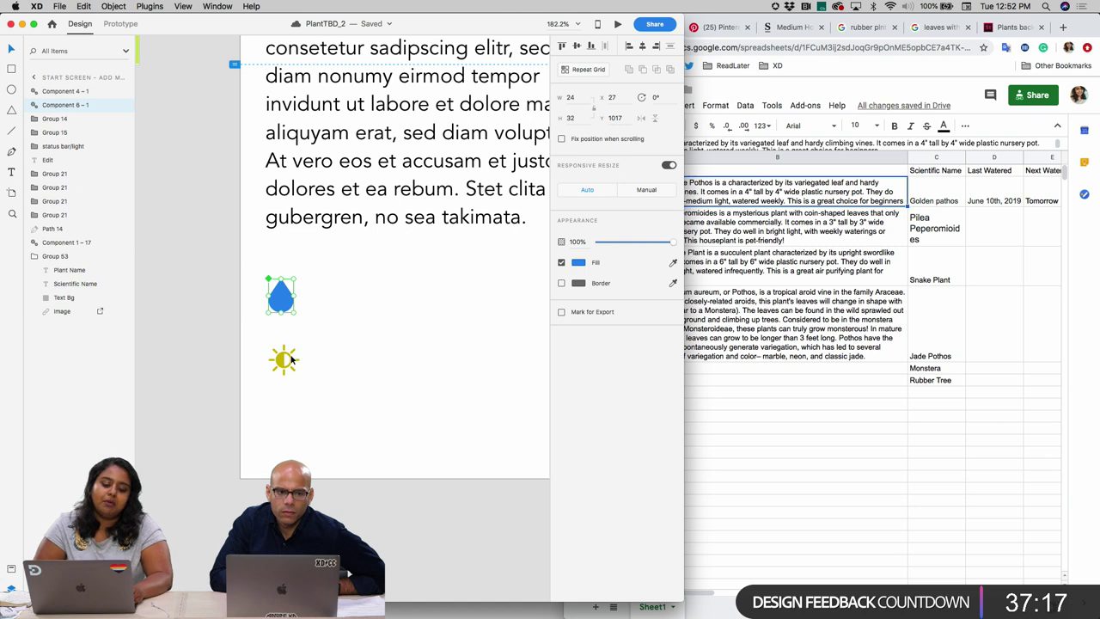
pyautogui.click(12, 567)
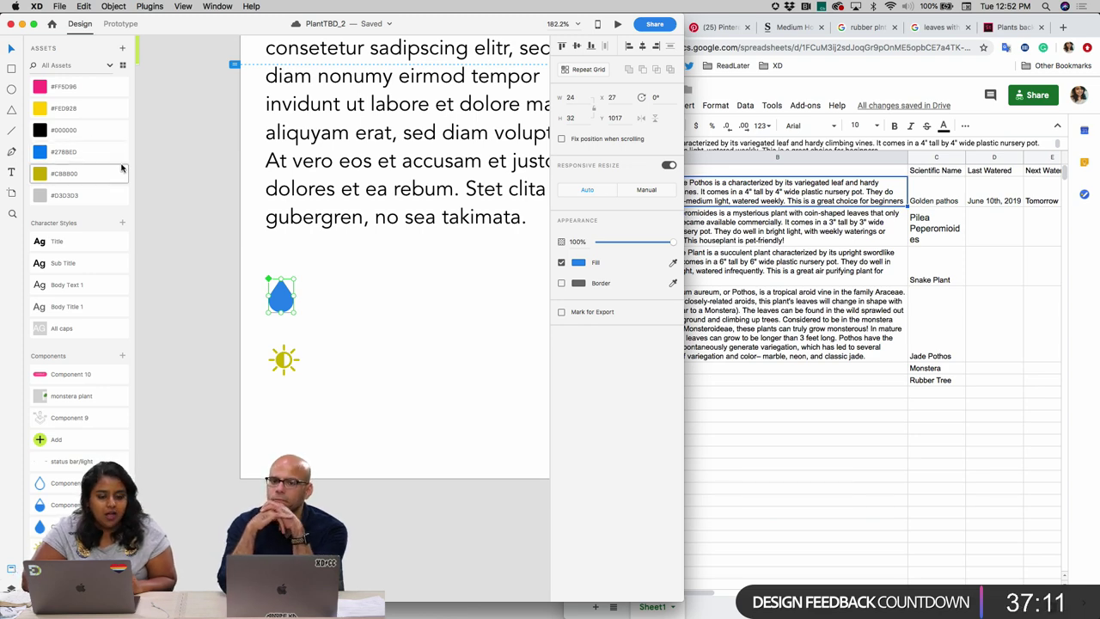
# - Duplicate the pink swatch twice in the Design System artboard, extending the color row with evenly spaced copies
pyautogui.scroll(-4, 190, 126)
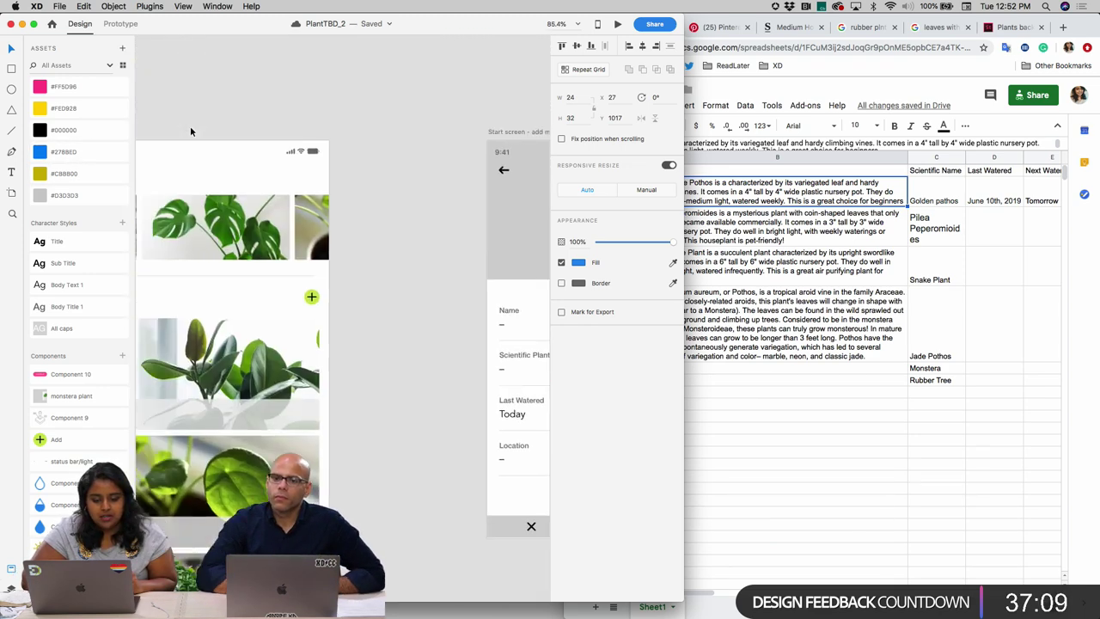
pyautogui.scroll(-10, 190, 125)
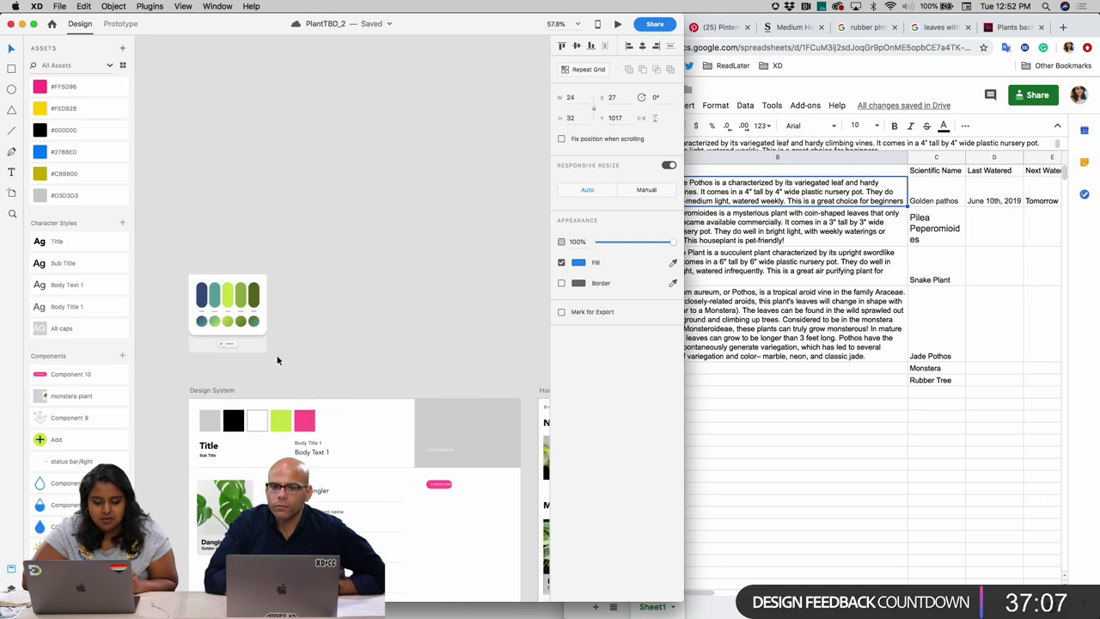
pyautogui.scroll(-3, 273, 327)
pyautogui.scroll(5, 256, 224)
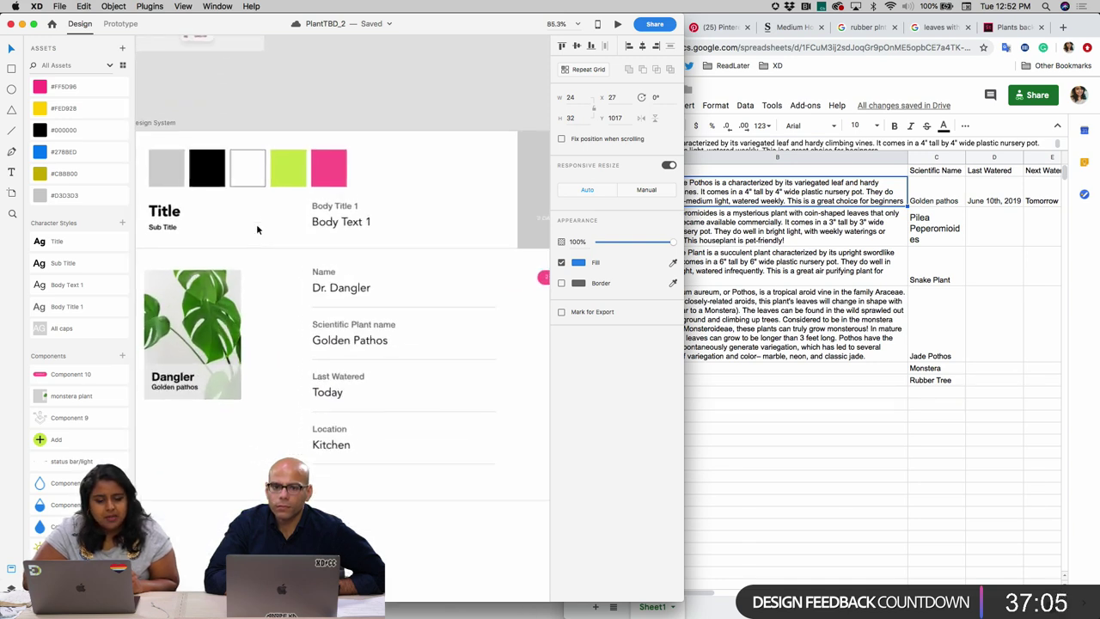
pyautogui.scroll(3, 256, 224)
pyautogui.scroll(2, 256, 223)
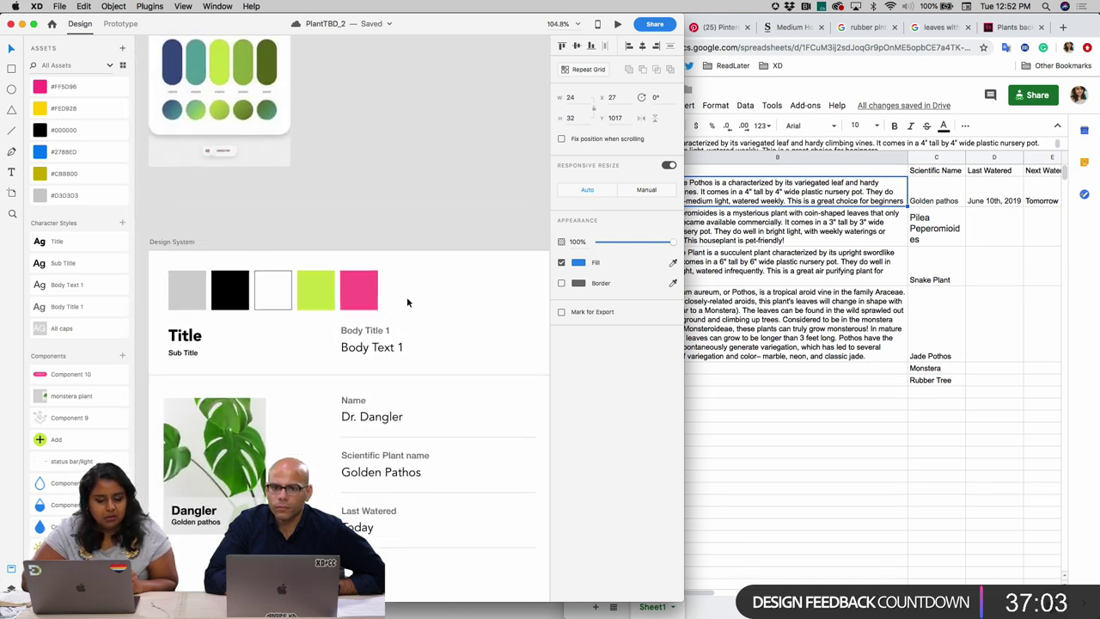
pyautogui.click(346, 296)
pyautogui.scroll(-5, 347, 298)
pyautogui.hscroll(3, 346, 296)
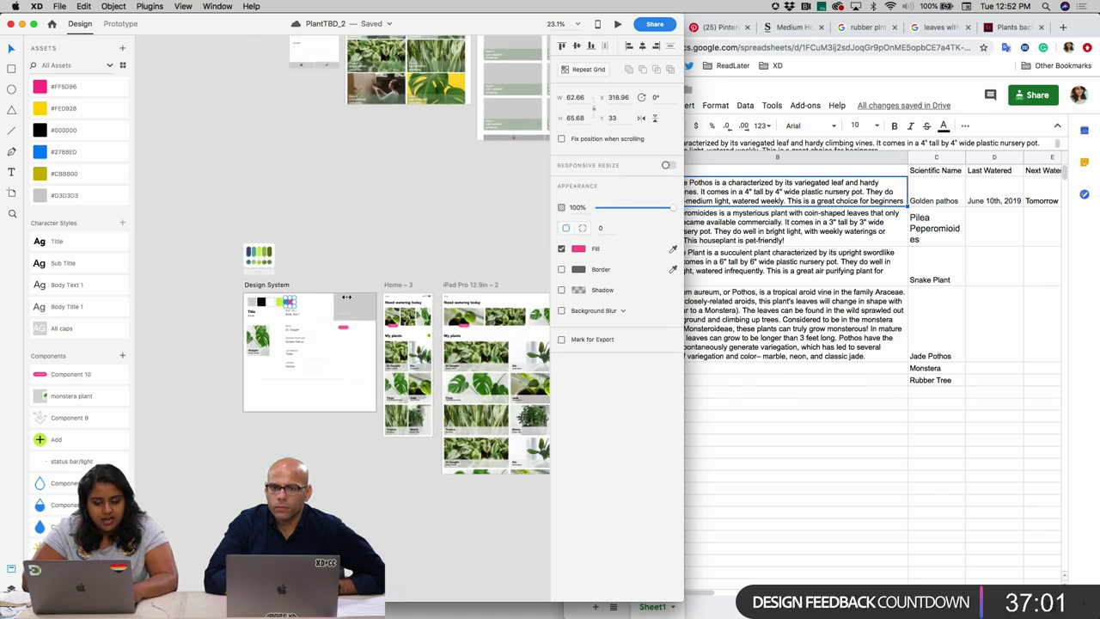
pyautogui.scroll(5, 248, 286)
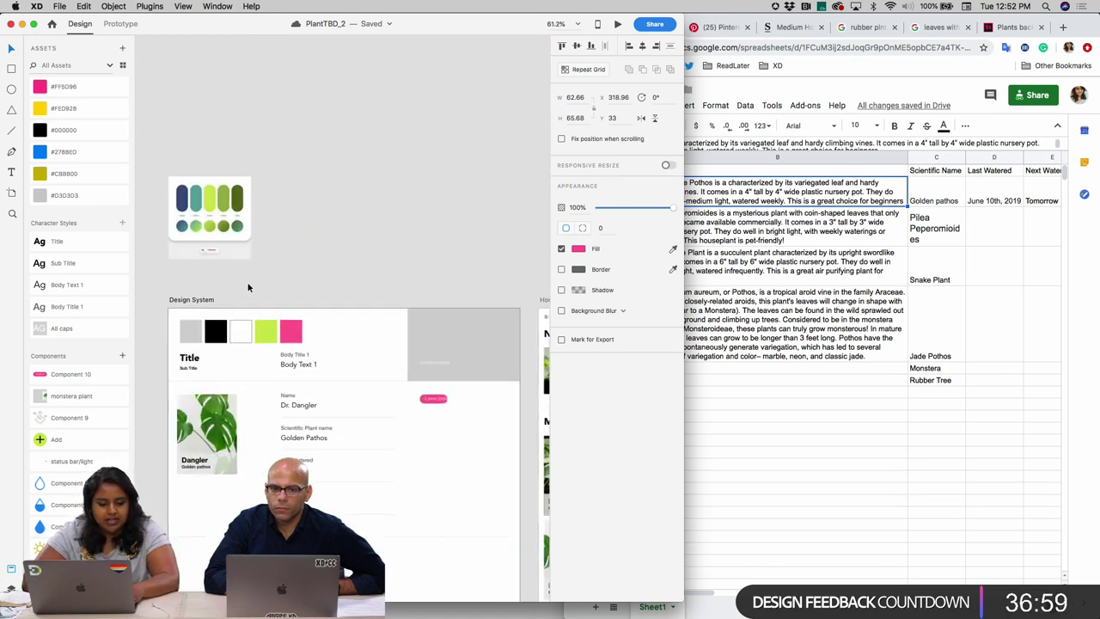
pyautogui.scroll(3, 248, 287)
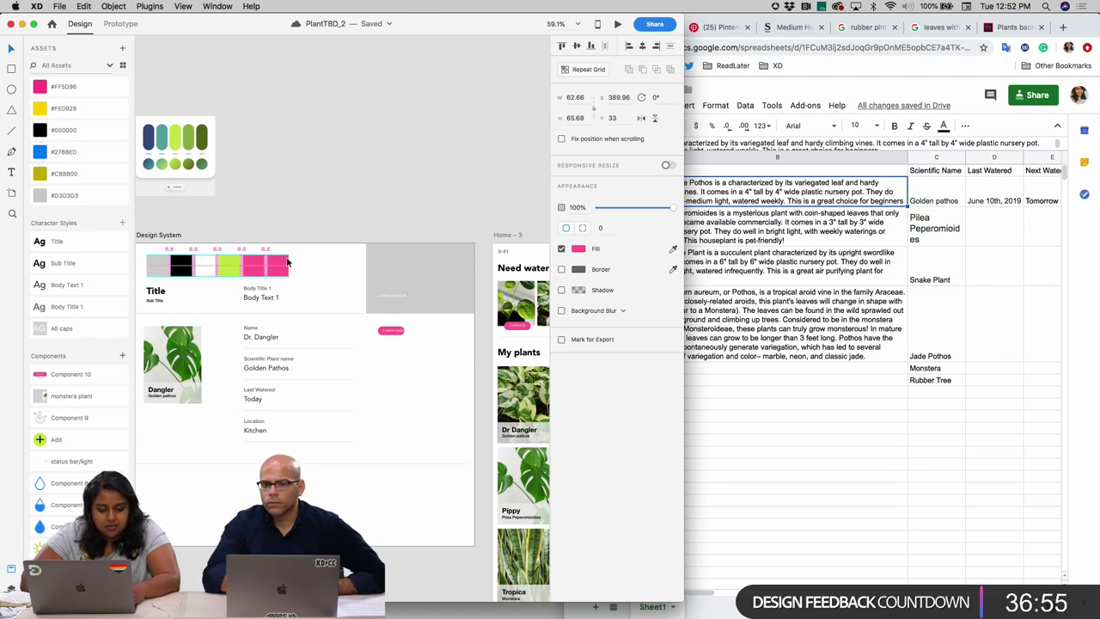
pyautogui.moveTo(261, 262); pyautogui.dragTo(313, 262)
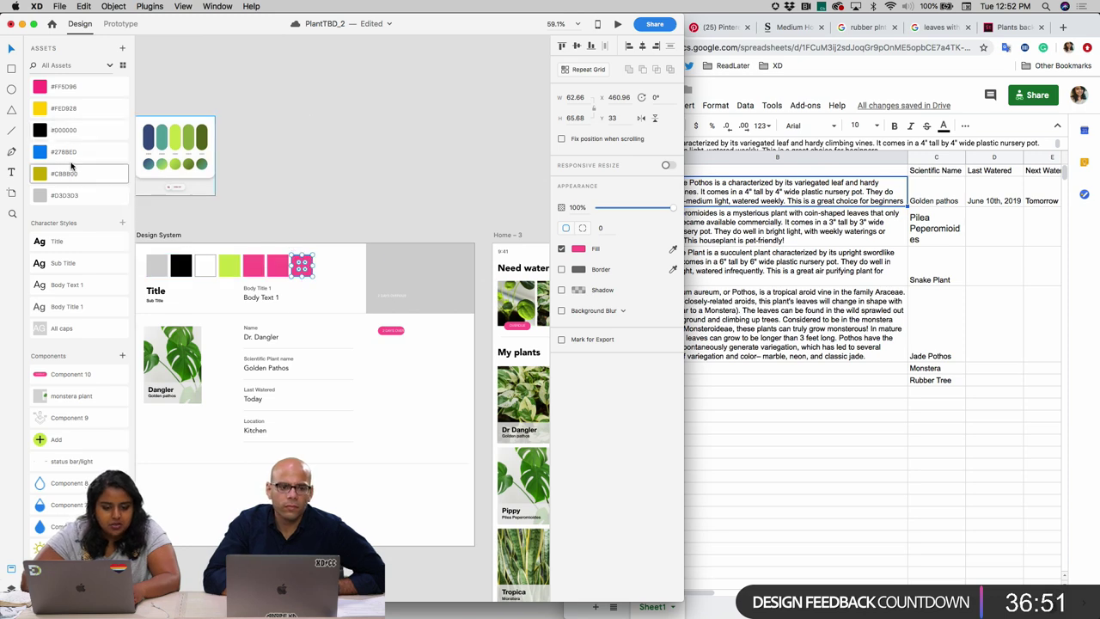
# - Move the two duplicated pink swatches out of the color row into the empty lower section of the Design System artboard, stacked vertically
pyautogui.scroll(-5, 326, 155)
pyautogui.scroll(3, 326, 158)
pyautogui.scroll(-5, 326, 162)
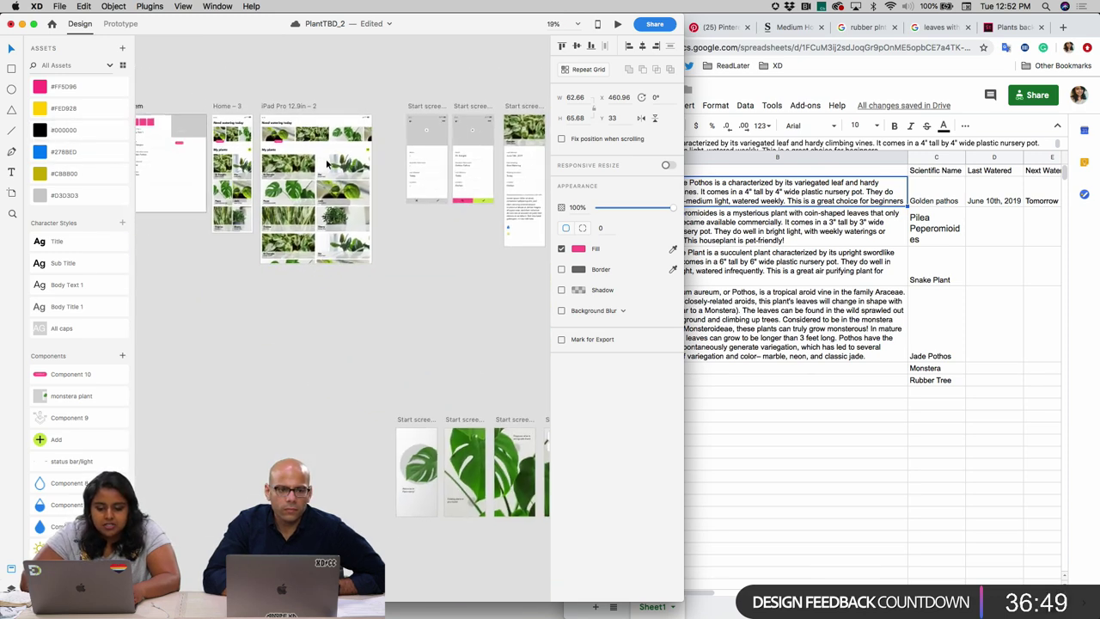
pyautogui.scroll(10, 327, 163)
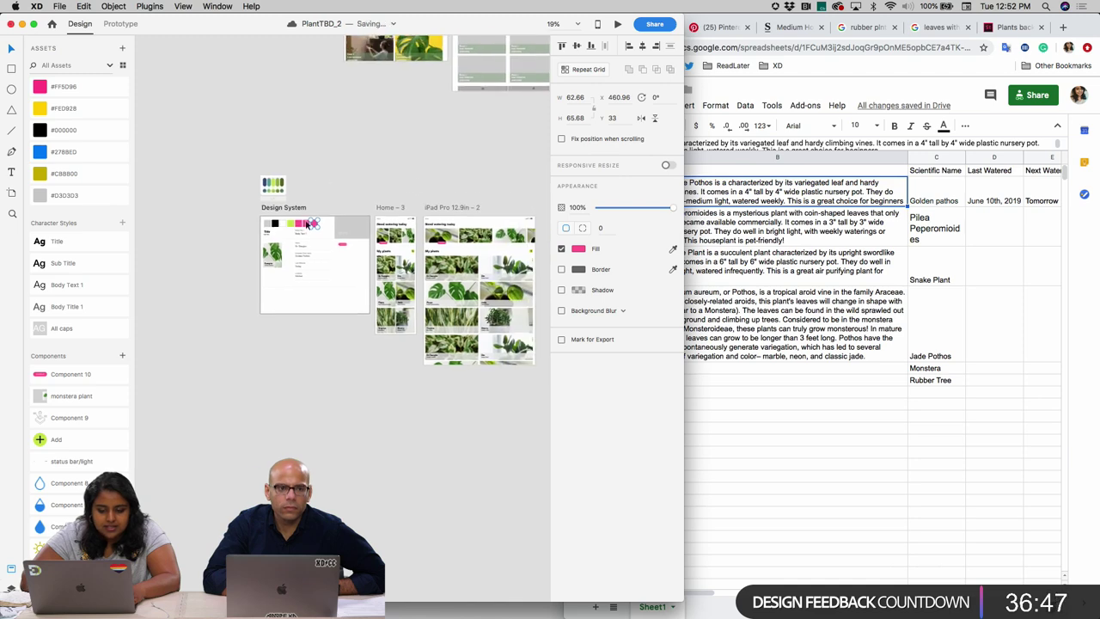
pyautogui.click(380, 210)
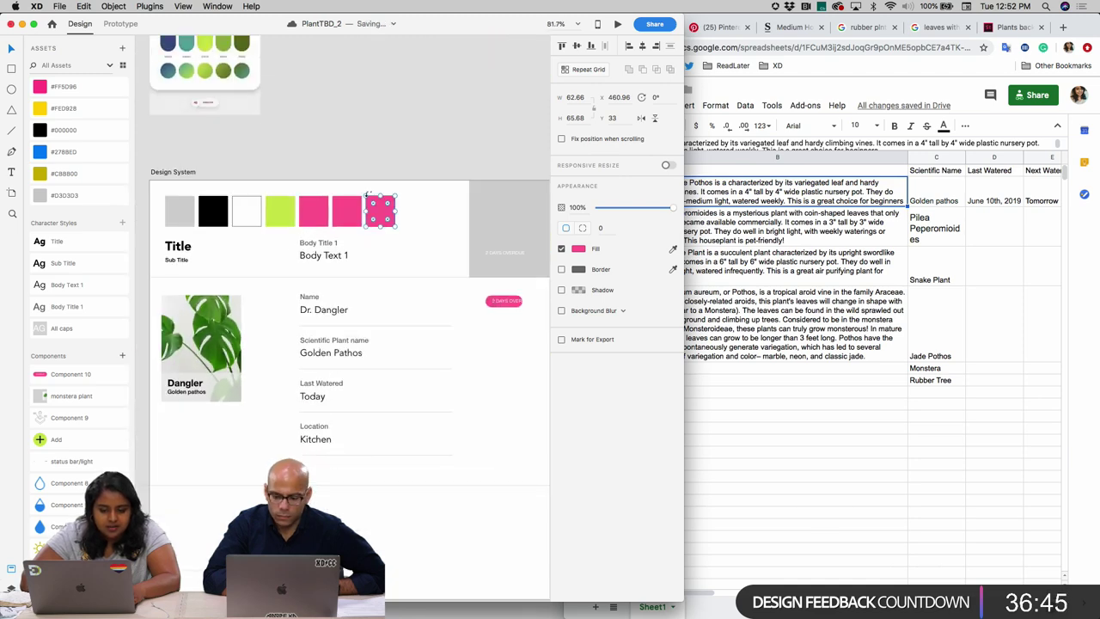
pyautogui.keyDown('shift'); pyautogui.click(347, 211); pyautogui.keyUp('shift')
pyautogui.scroll(-3, 393, 219)
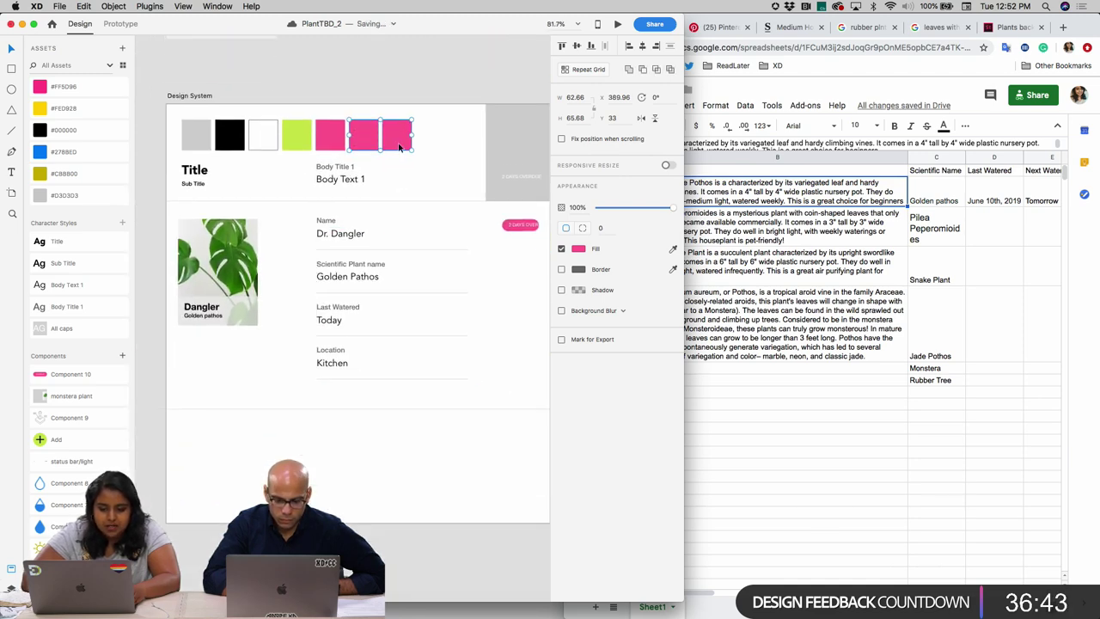
pyautogui.moveTo(395, 142); pyautogui.dragTo(206, 474)
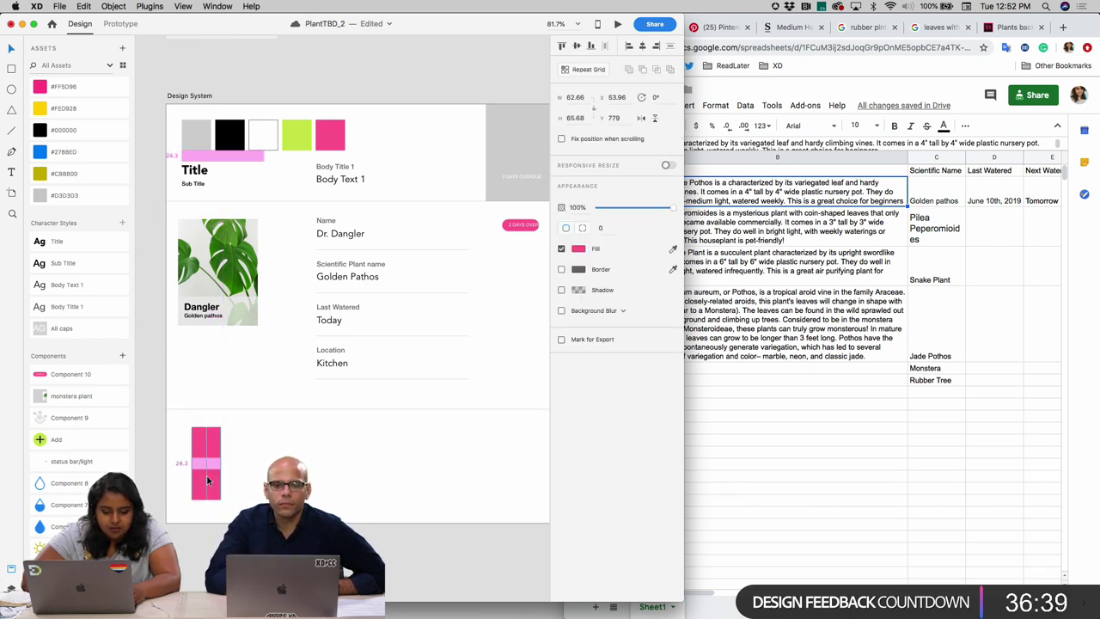
# - Place the half-filled water drop component beside the upper pink swatch and the sun component beside the lower one
pyautogui.moveTo(65, 504); pyautogui.dragTo(244, 441)
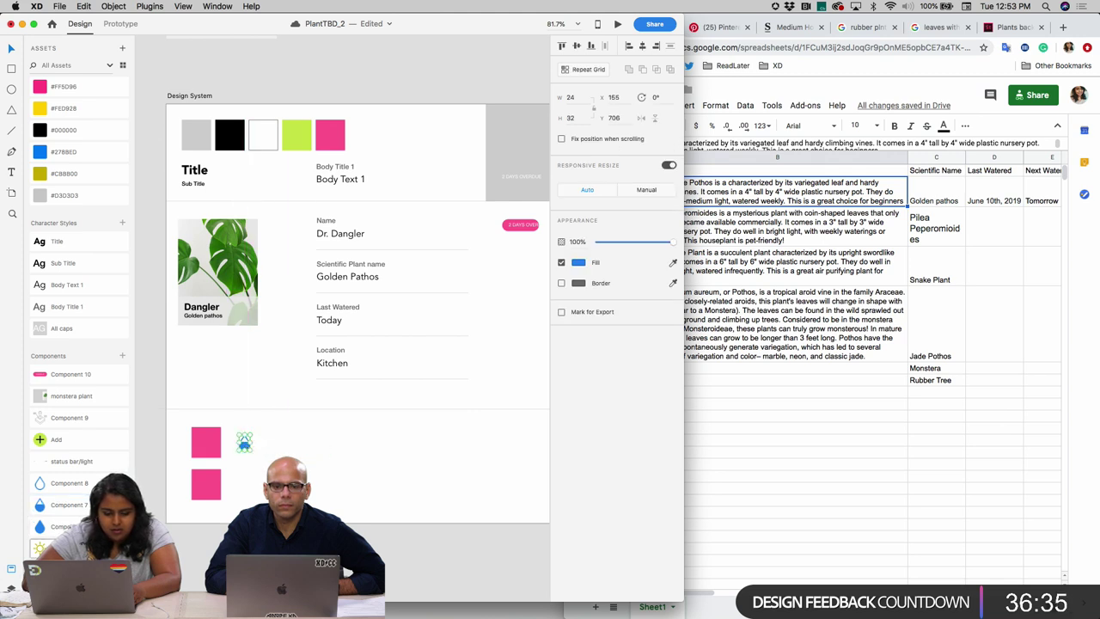
pyautogui.click(244, 441)
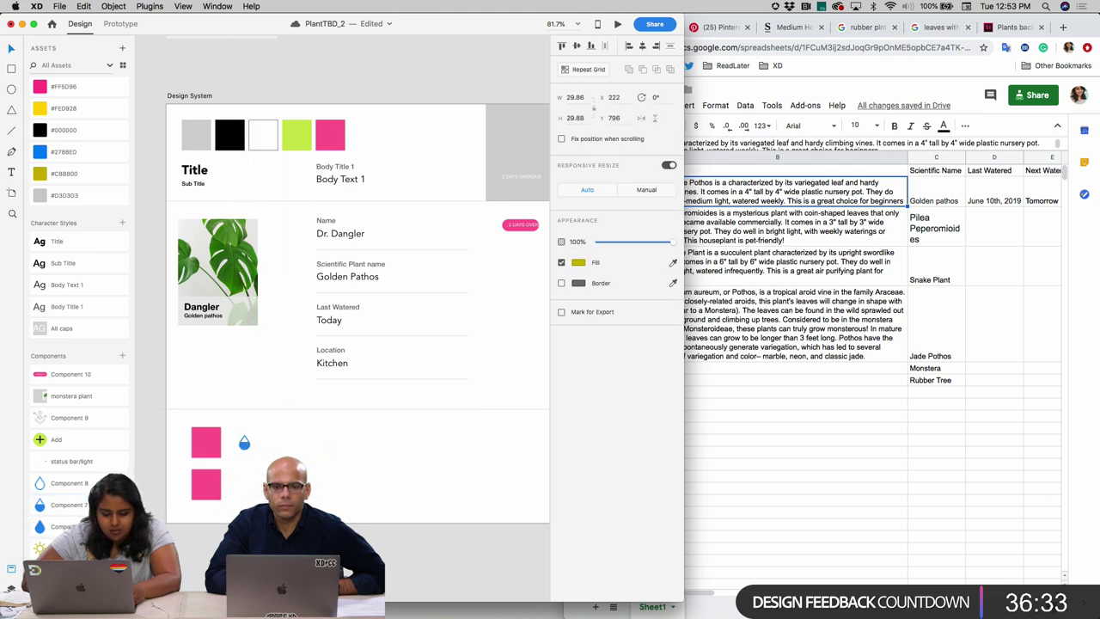
pyautogui.moveTo(39, 547); pyautogui.dragTo(244, 483)
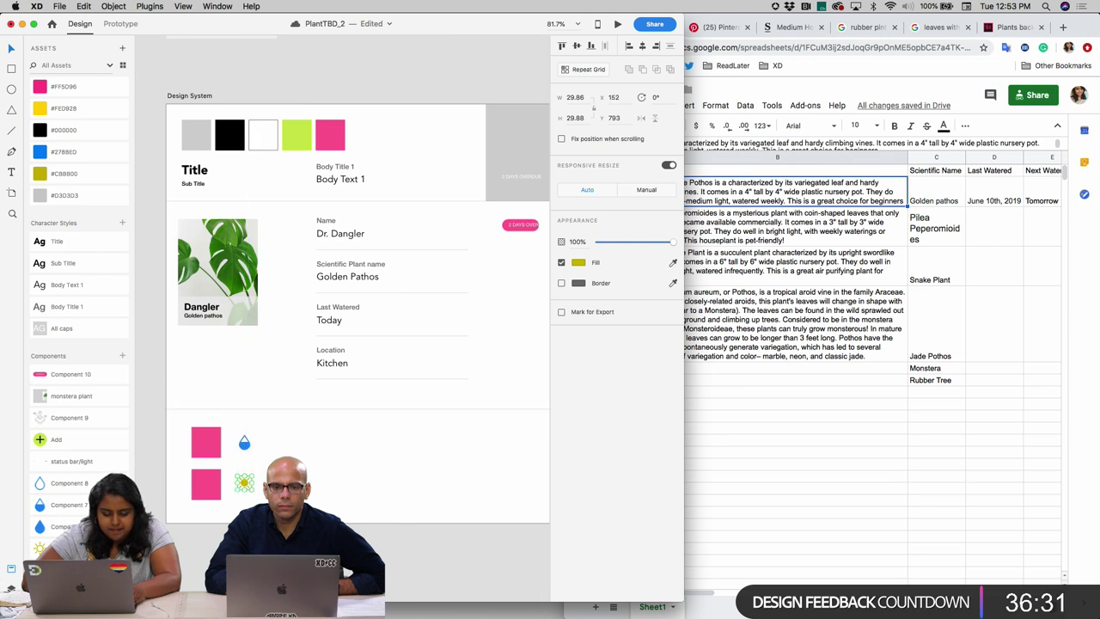
# - Fill the lower swatch with the saved olive color #CBBB00 and the upper swatch with the saved blue #278BED
pyautogui.click(191, 493)
pyautogui.click(64, 173)
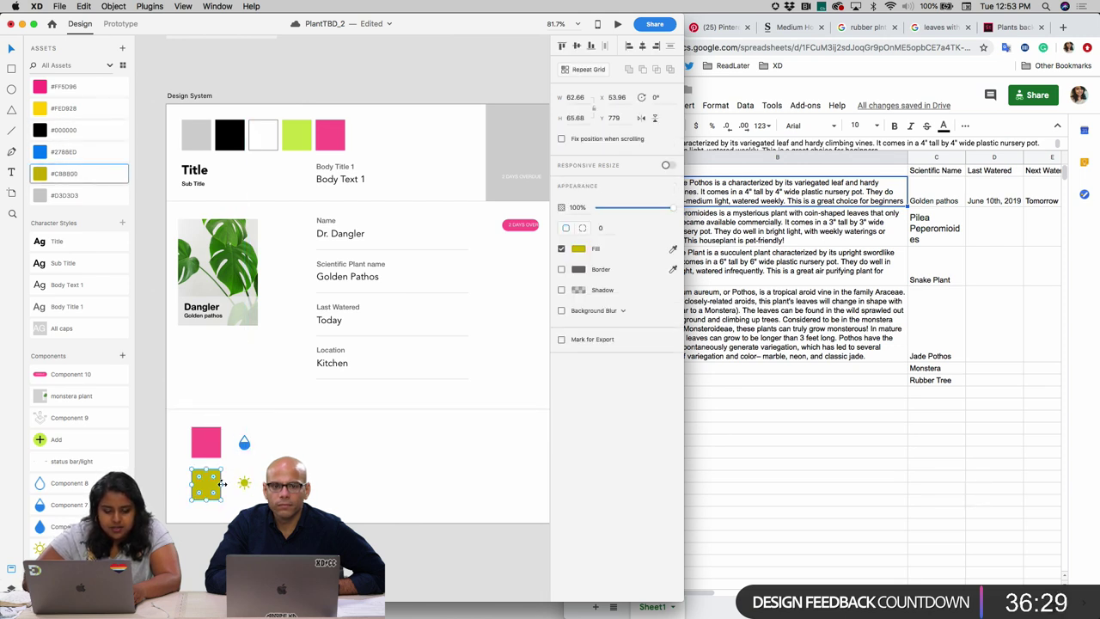
pyautogui.click(212, 453)
pyautogui.click(64, 151)
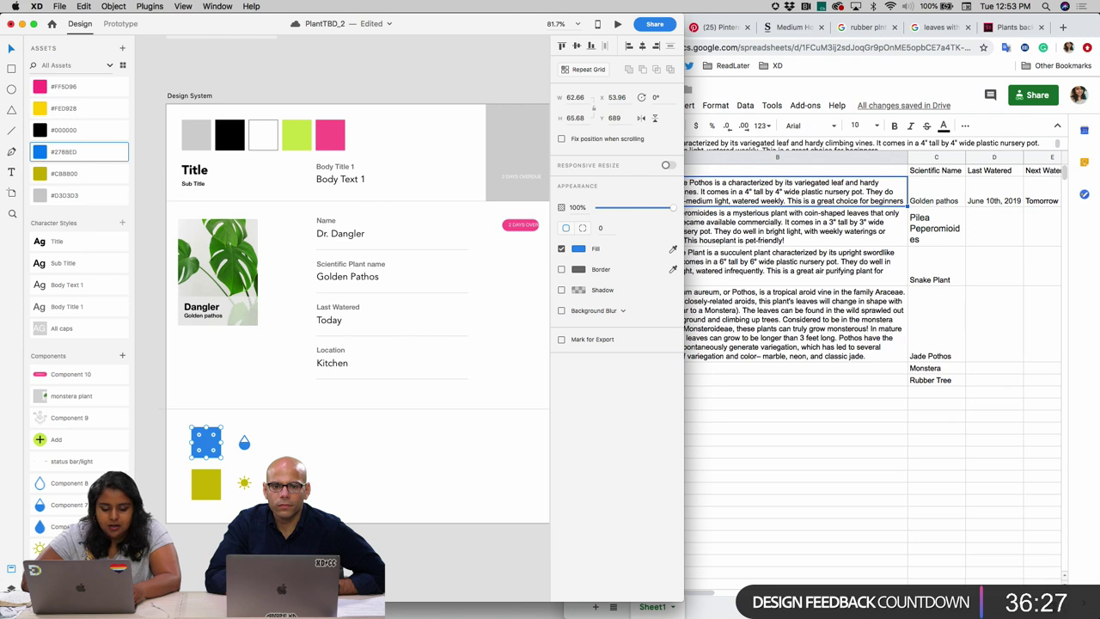
pyautogui.press('Escape')
pyautogui.scroll(-2, 344, 301)
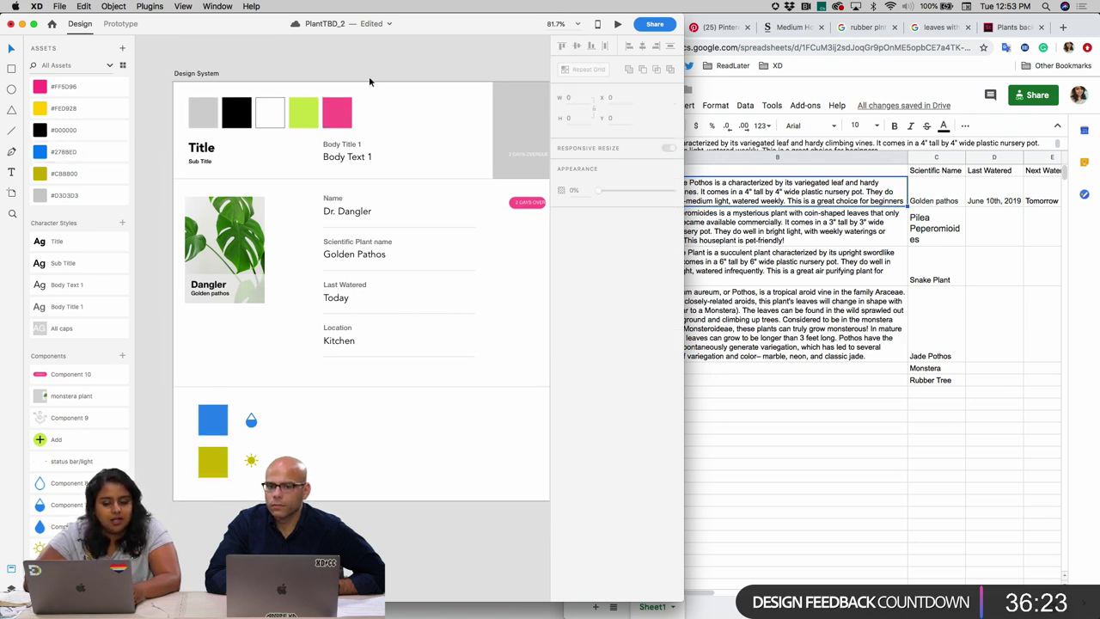
# - Edit the saved blue color asset, trying lighter cyan shades and a dark teal #3B626E
pyautogui.click(204, 417)
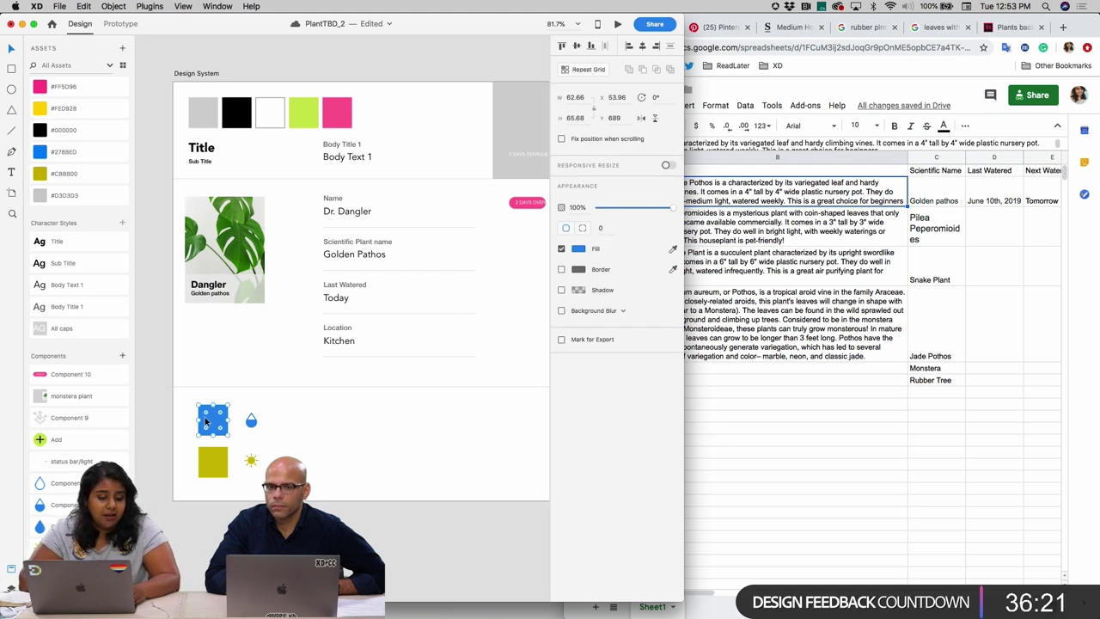
pyautogui.rightClick(96, 156)
pyautogui.click(115, 170)
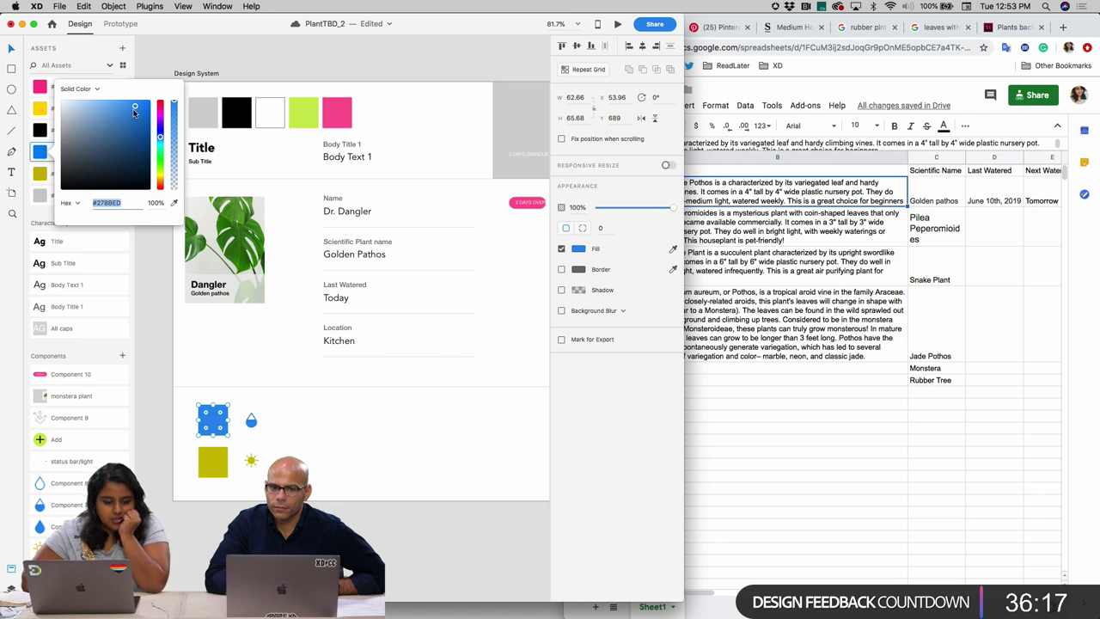
pyautogui.moveTo(134, 109); pyautogui.dragTo(112, 100)
pyautogui.moveTo(161, 138); pyautogui.dragTo(160, 141)
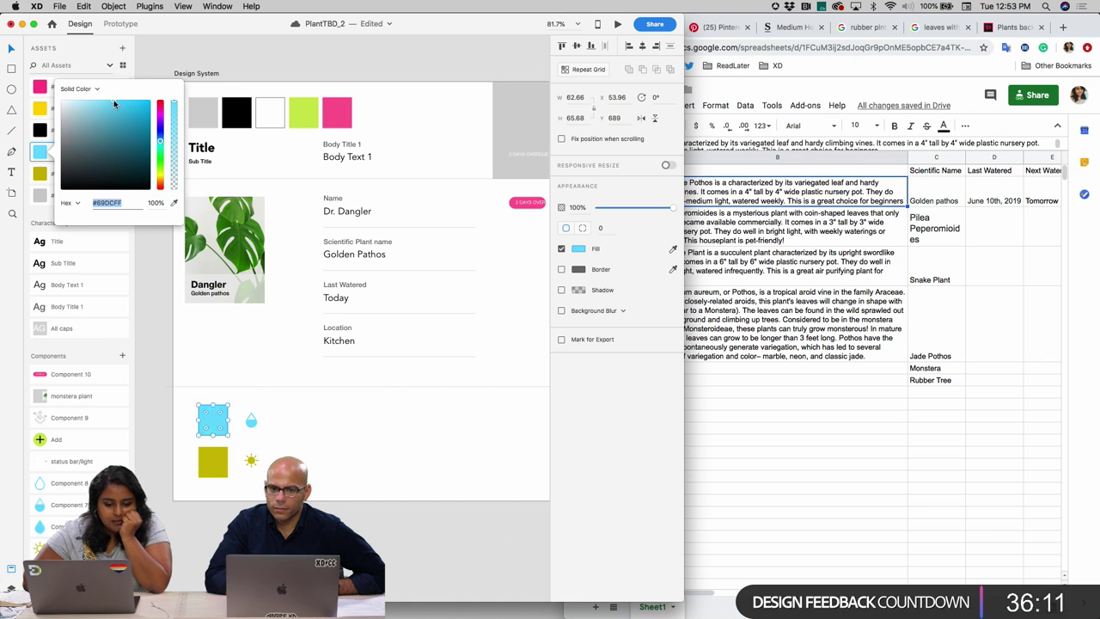
pyautogui.moveTo(122, 98); pyautogui.dragTo(137, 102)
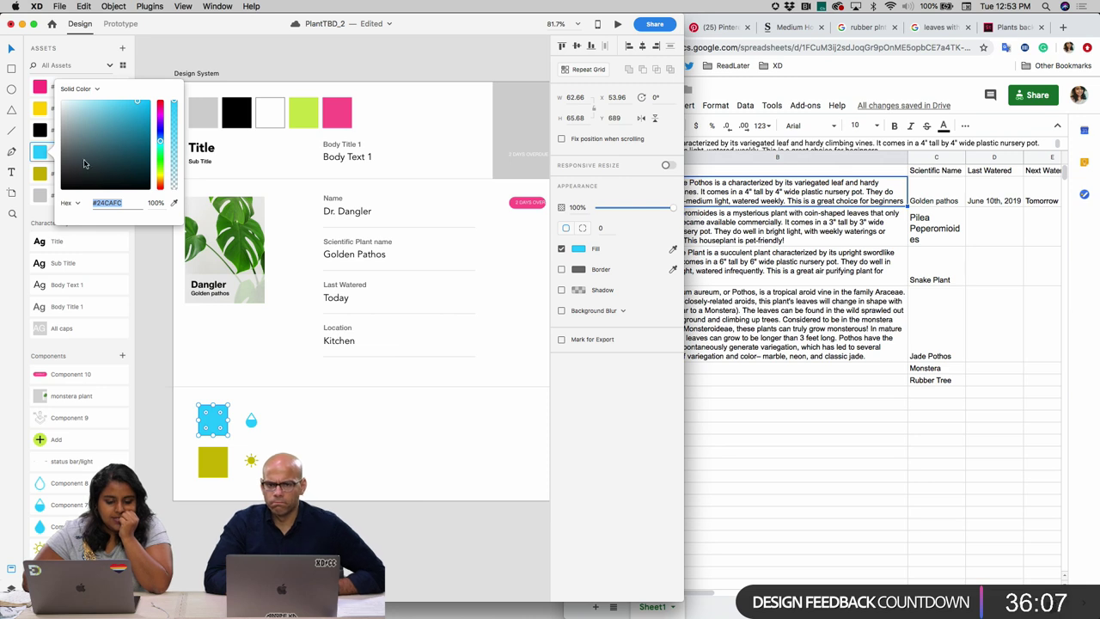
pyautogui.moveTo(137, 101)
pyautogui.mouseDown()
pyautogui.moveTo(104, 156)
pyautogui.moveTo(102, 179)
pyautogui.moveTo(133, 110)
pyautogui.moveTo(111, 182)
pyautogui.moveTo(115, 152)
pyautogui.moveTo(117, 175)
pyautogui.moveTo(101, 152)
pyautogui.mouseUp()
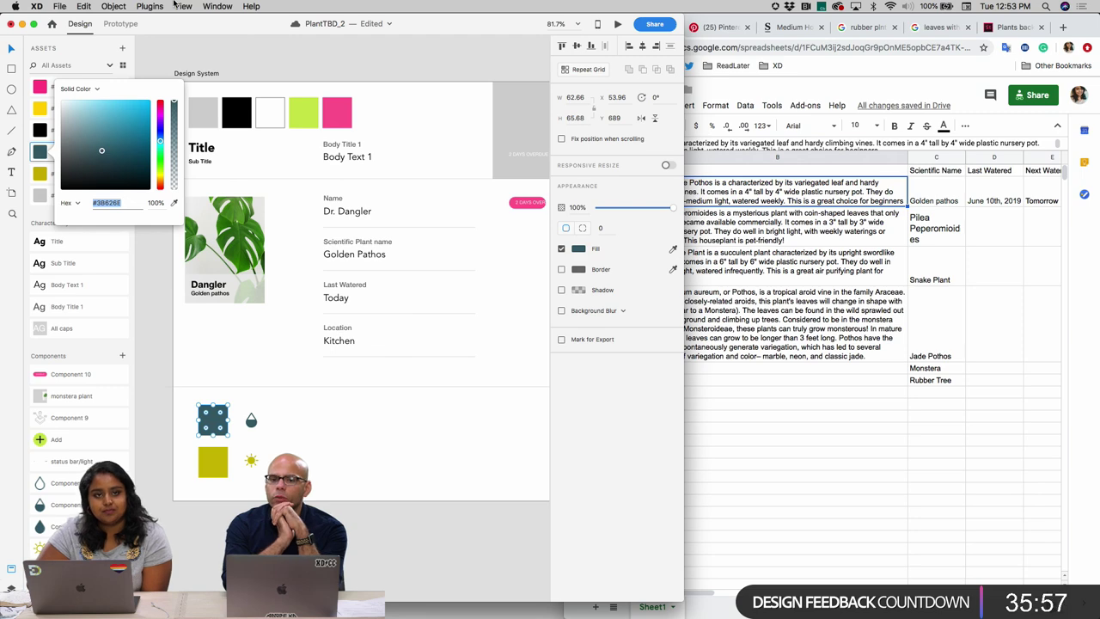
# - Move the PlantTBD_2 window aside and change the dark teal color asset to bright blue #29CDFF
pyautogui.moveTo(183, 23); pyautogui.dragTo(534, 4)
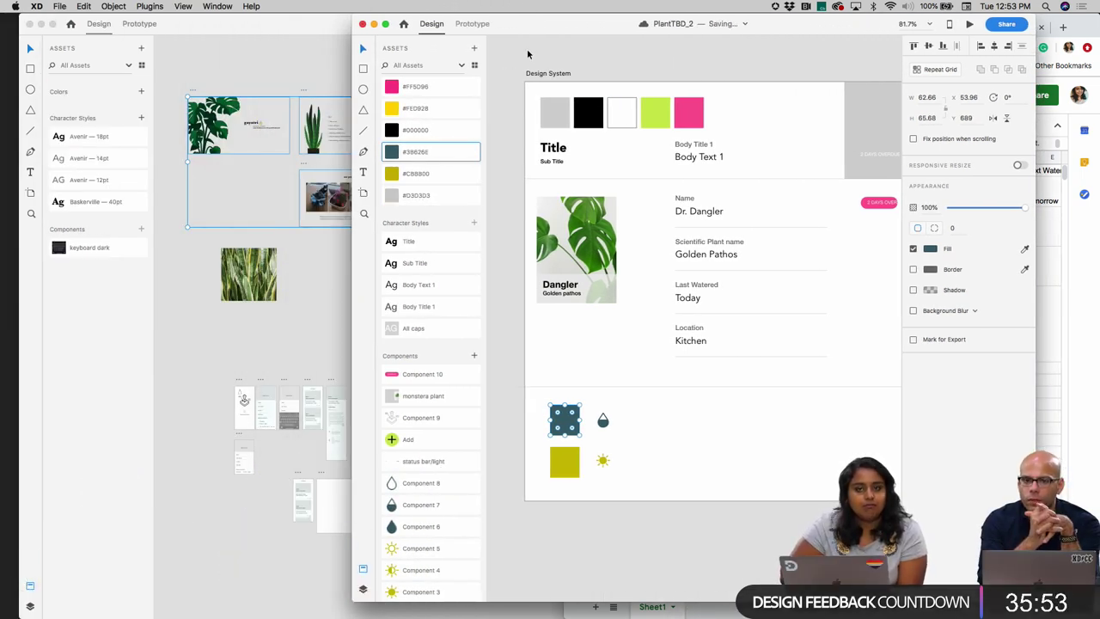
pyautogui.rightClick(464, 157)
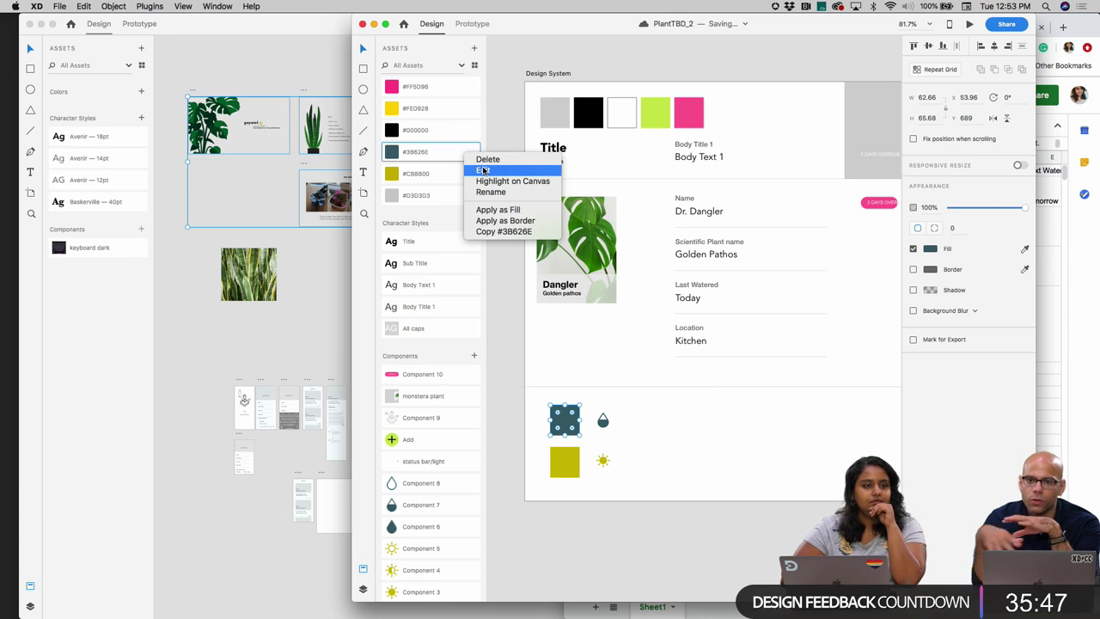
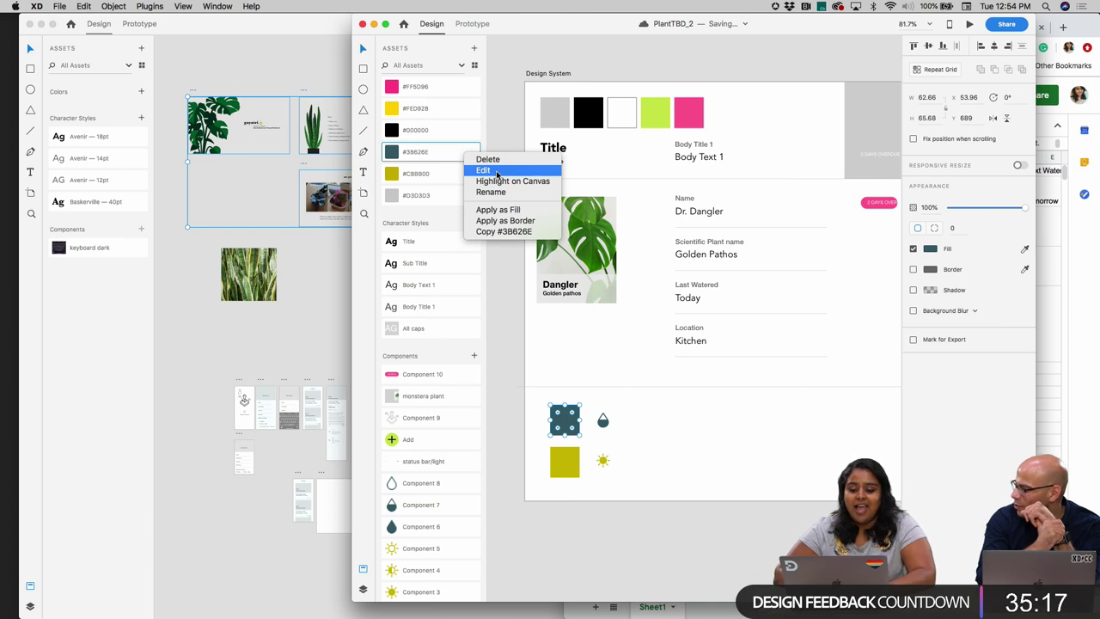
pyautogui.click(484, 170)
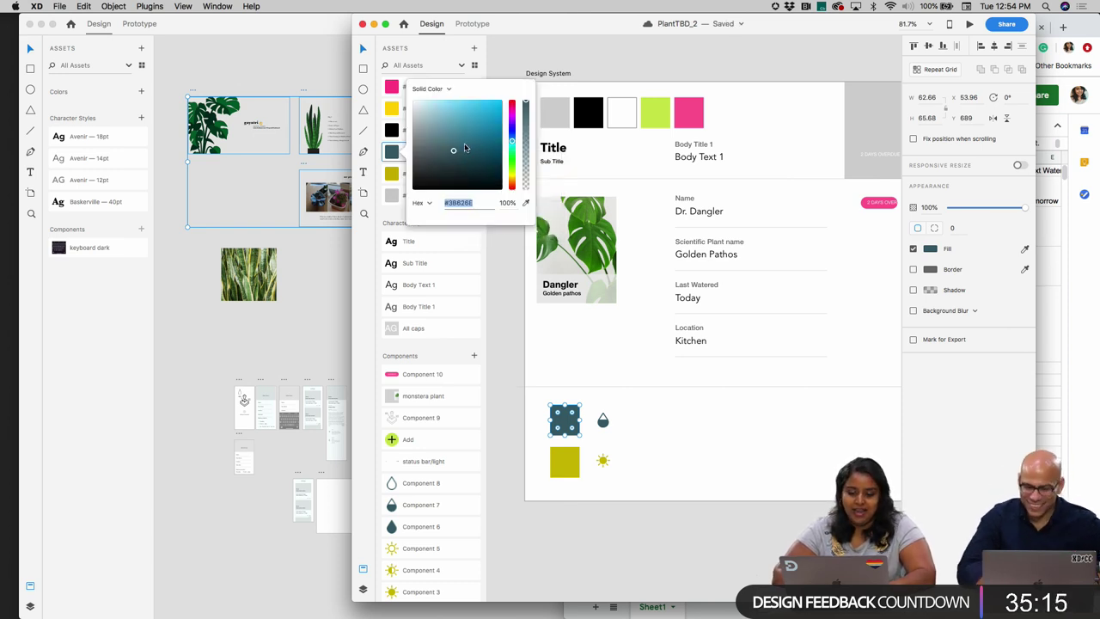
pyautogui.moveTo(464, 147)
pyautogui.mouseDown()
pyautogui.moveTo(466, 106)
pyautogui.moveTo(485, 102)
pyautogui.moveTo(470, 96)
pyautogui.moveTo(487, 96)
pyautogui.mouseUp()
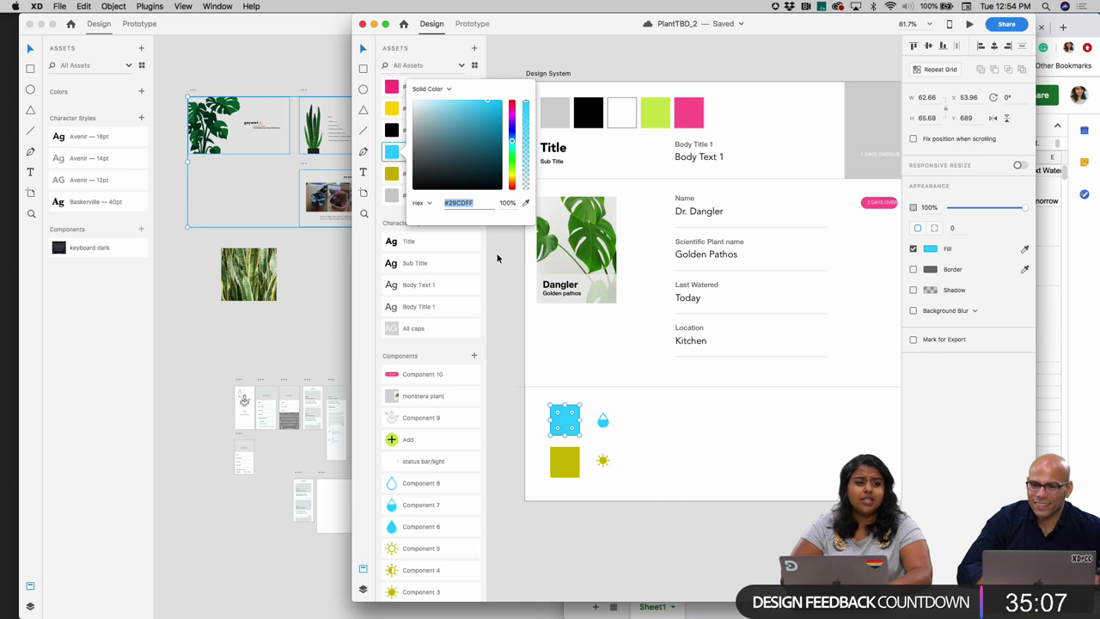
pyautogui.press('Return')
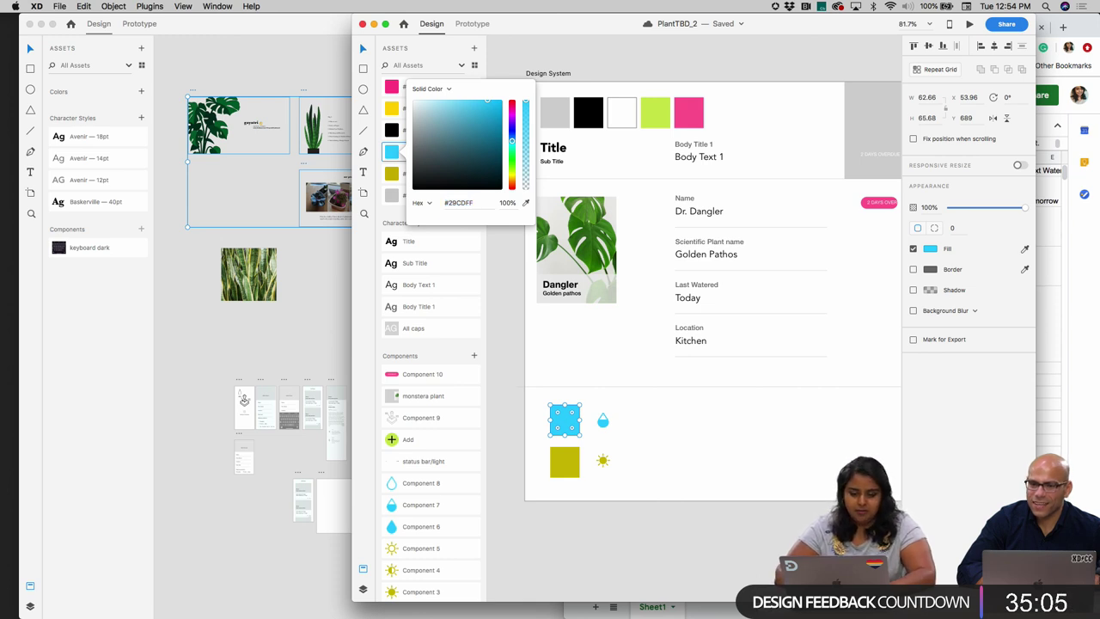
pyautogui.click(510, 279)
# - Reveal the olive swatch's color among the saved assets and change that asset to a brighter yellow, #E8D600
pyautogui.click(567, 470)
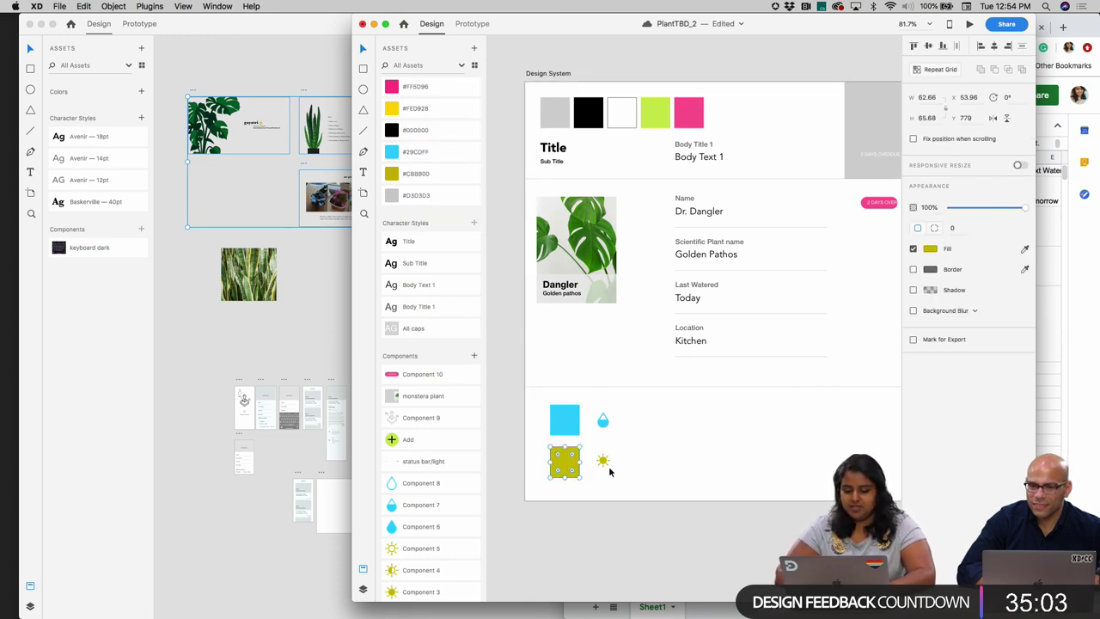
pyautogui.click(565, 462)
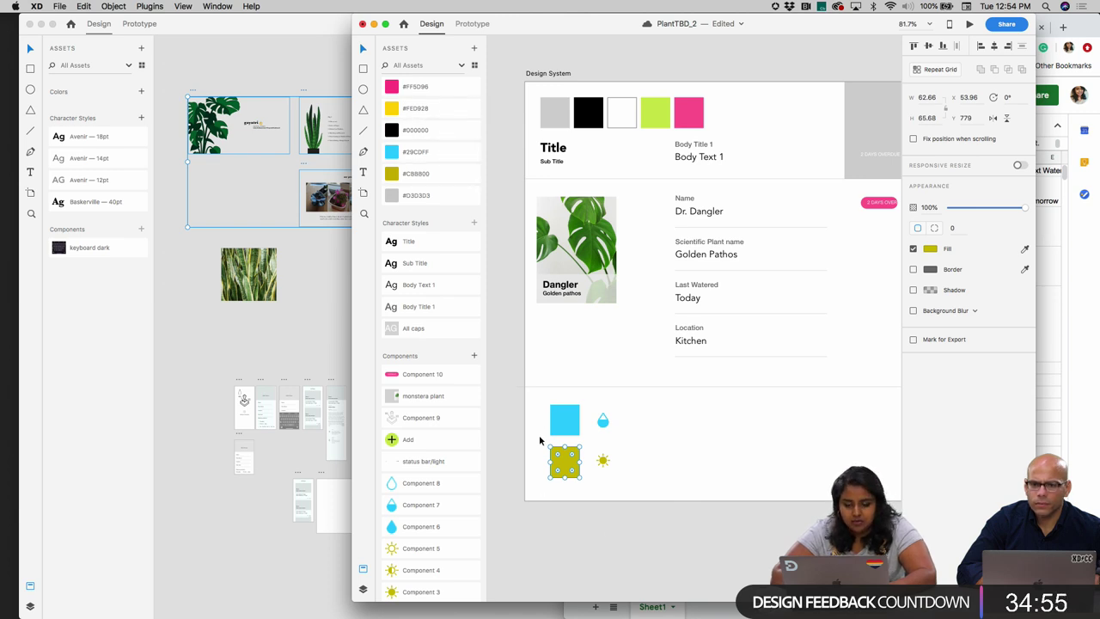
pyautogui.rightClick(568, 469)
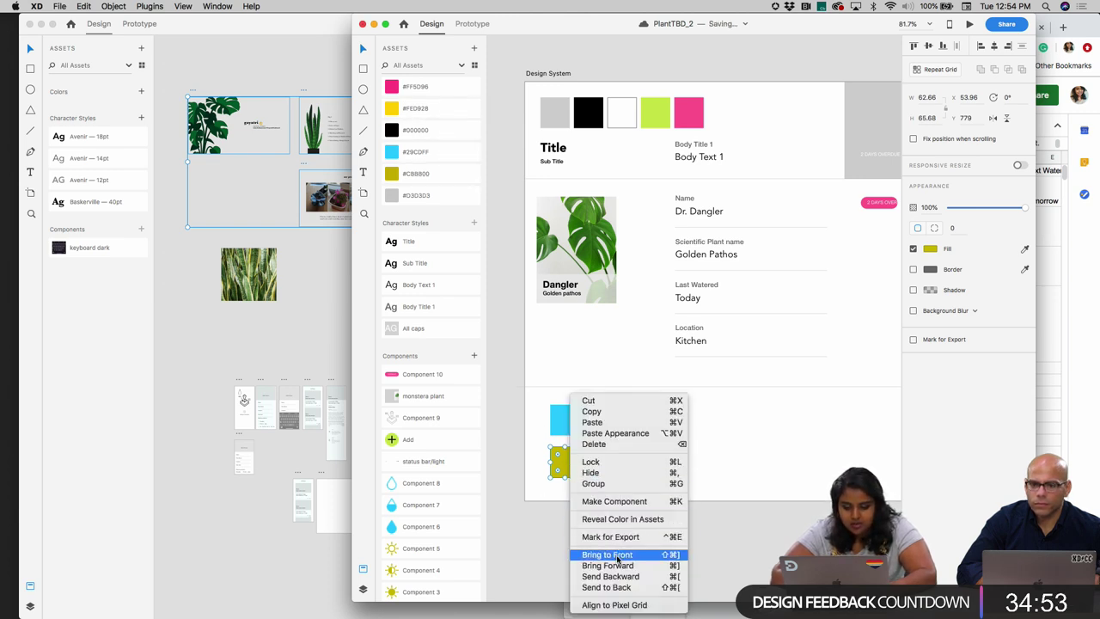
pyautogui.click(630, 520)
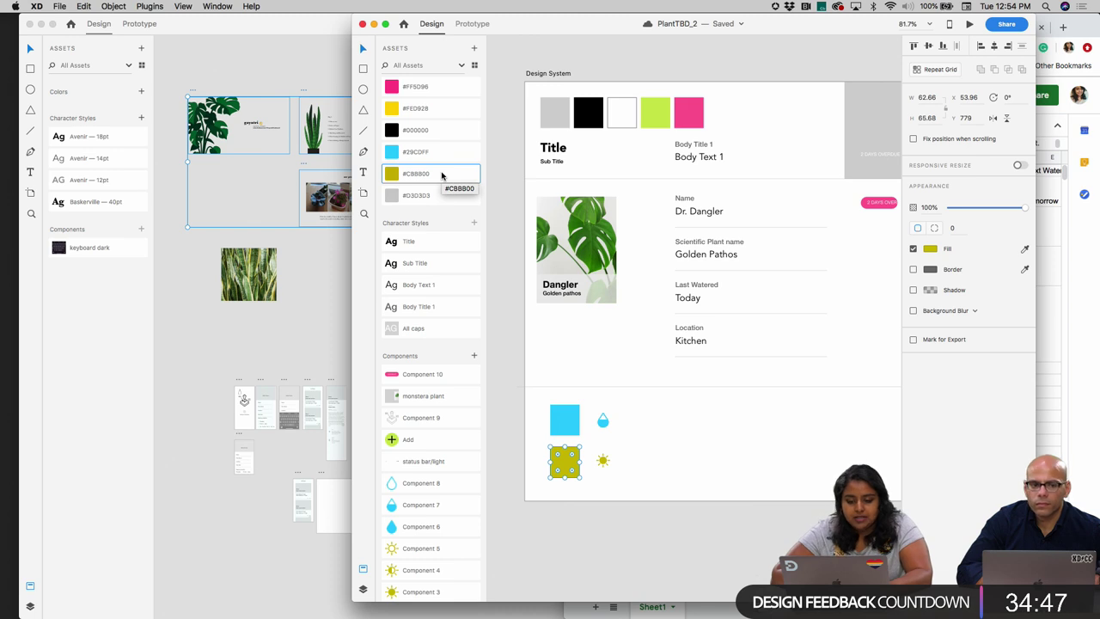
pyautogui.rightClick(445, 175)
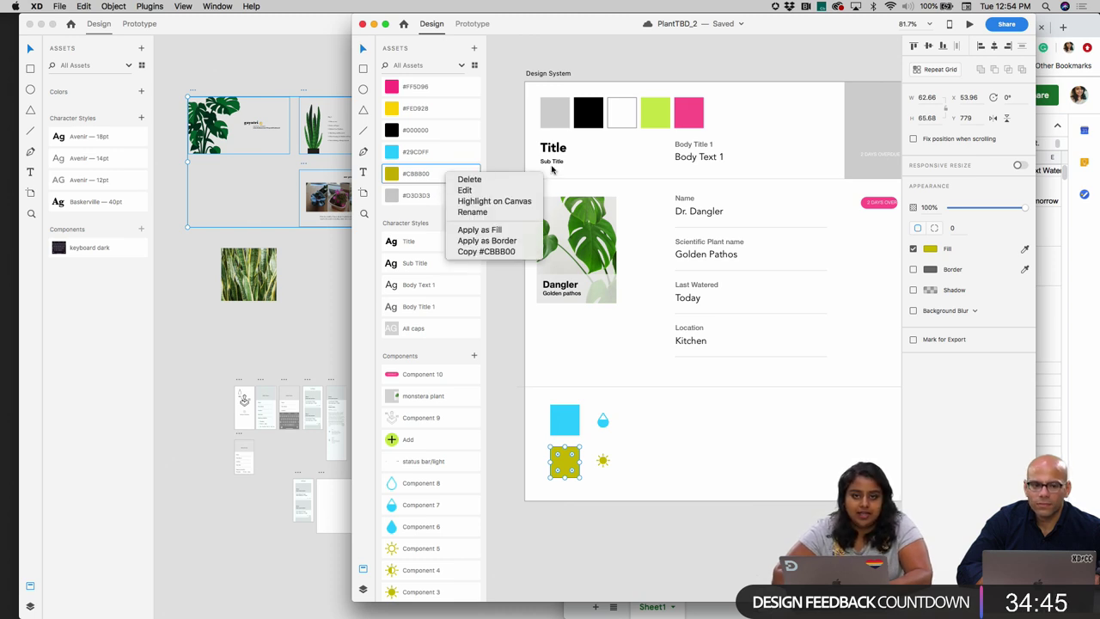
pyautogui.rightClick(441, 182)
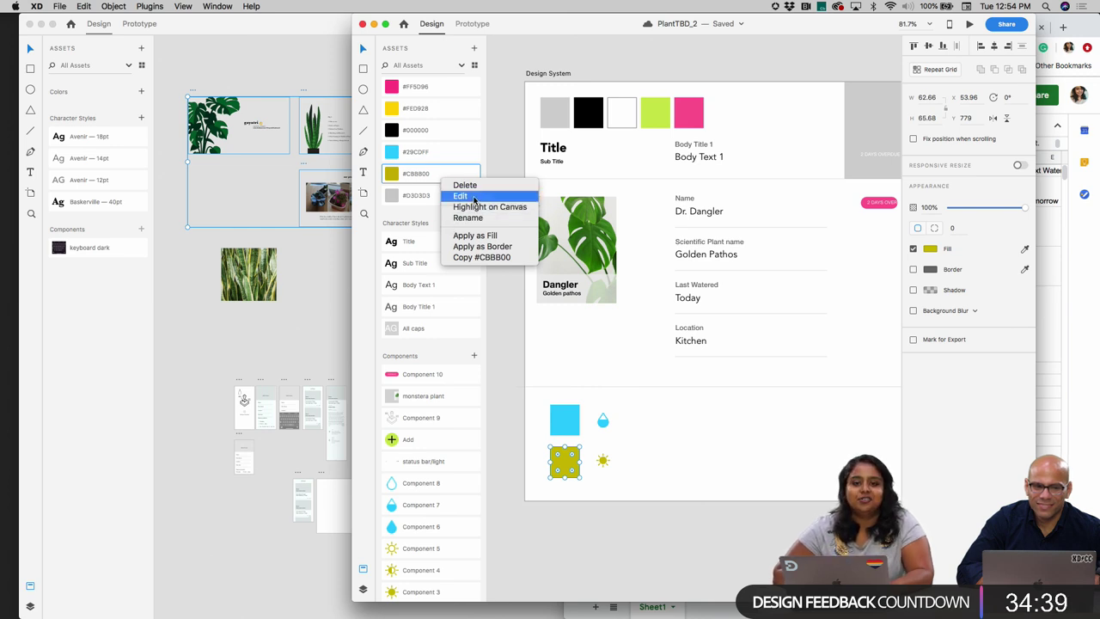
pyautogui.click(473, 197)
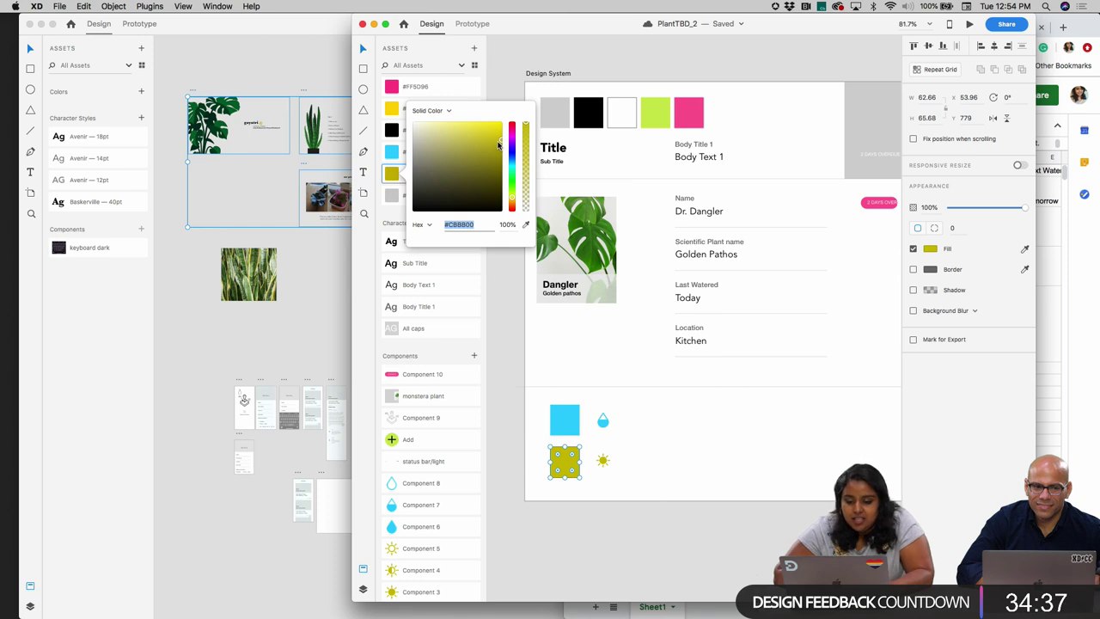
pyautogui.moveTo(500, 142)
pyautogui.mouseDown()
pyautogui.moveTo(479, 123)
pyautogui.moveTo(505, 118)
pyautogui.mouseUp()
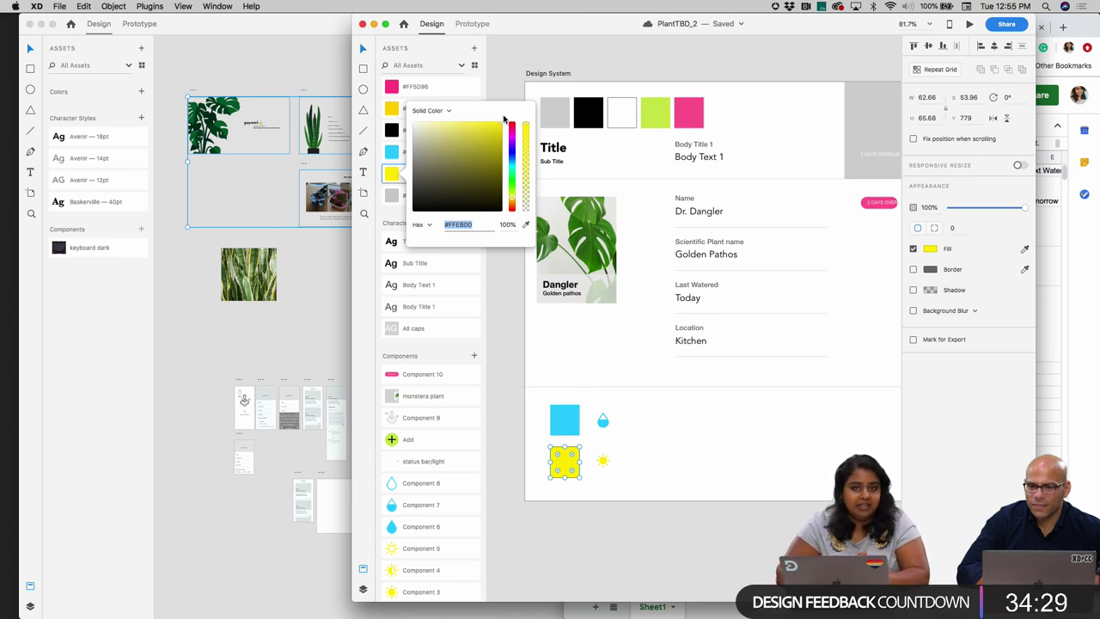
pyautogui.moveTo(502, 131); pyautogui.dragTo(508, 128)
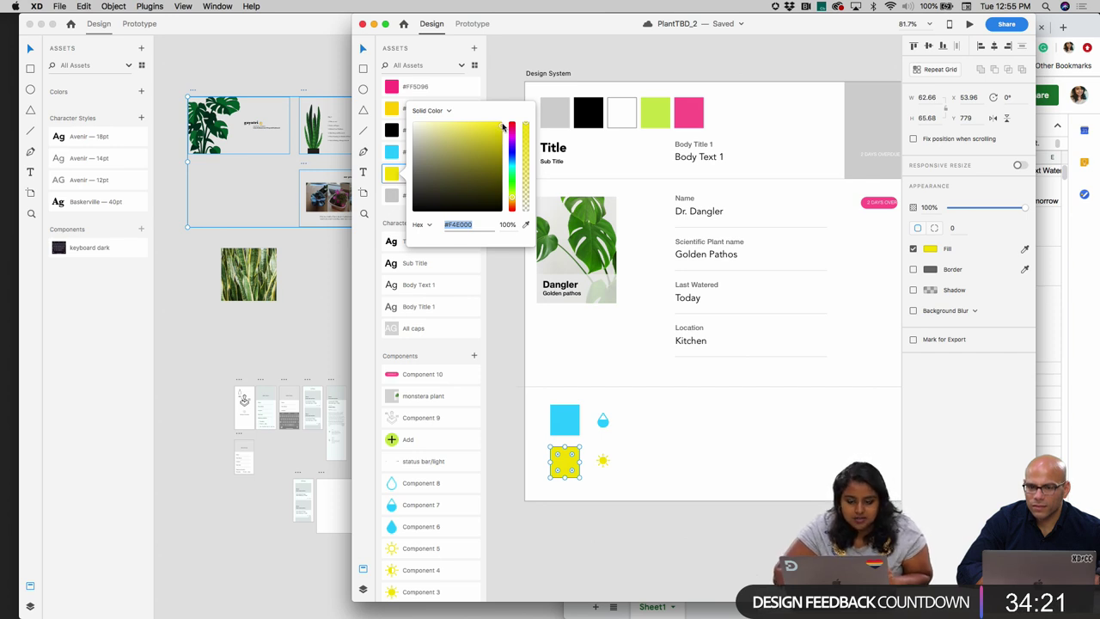
pyautogui.moveTo(502, 128); pyautogui.dragTo(514, 133)
pyautogui.click(656, 409)
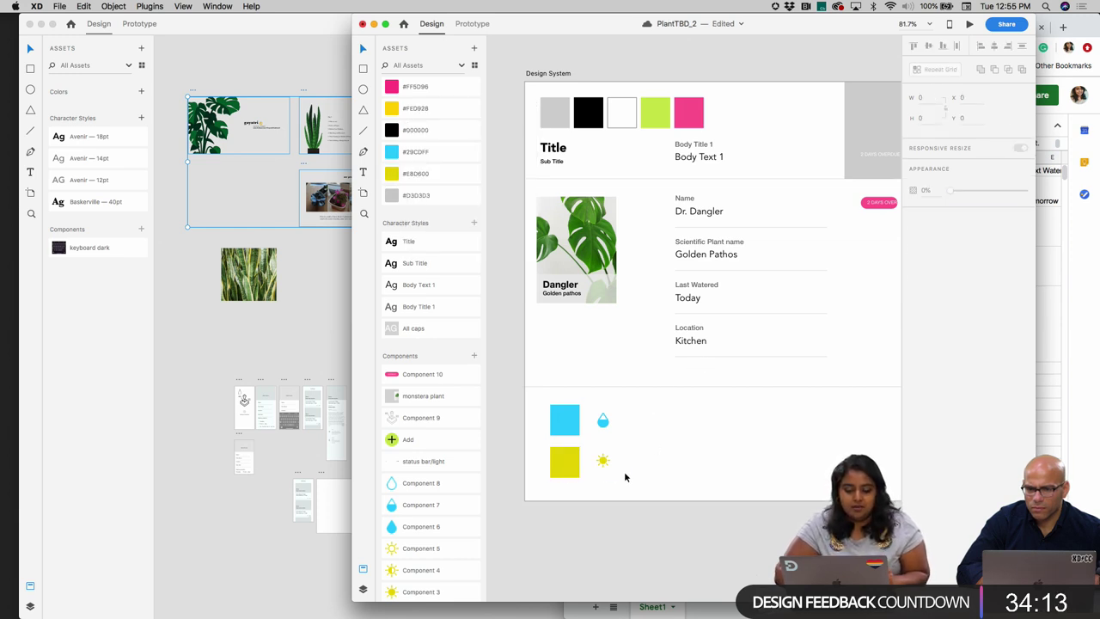
# - Move the blue and yellow swatches up into the color row, evenly spaced after the pink swatch
pyautogui.moveTo(624, 477); pyautogui.dragTo(521, 400)
pyautogui.hscroll(1, 521, 400)
pyautogui.click(532, 464)
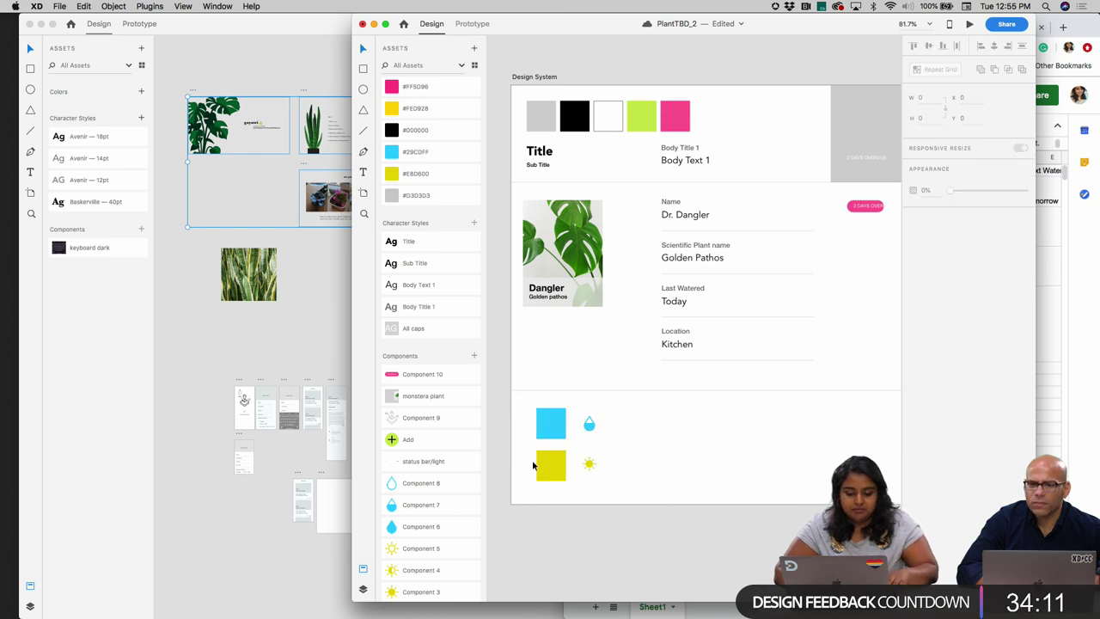
pyautogui.moveTo(542, 467); pyautogui.dragTo(736, 112)
pyautogui.keyDown('shift'); pyautogui.click(551, 424); pyautogui.keyUp('shift')
pyautogui.click(730, 91)
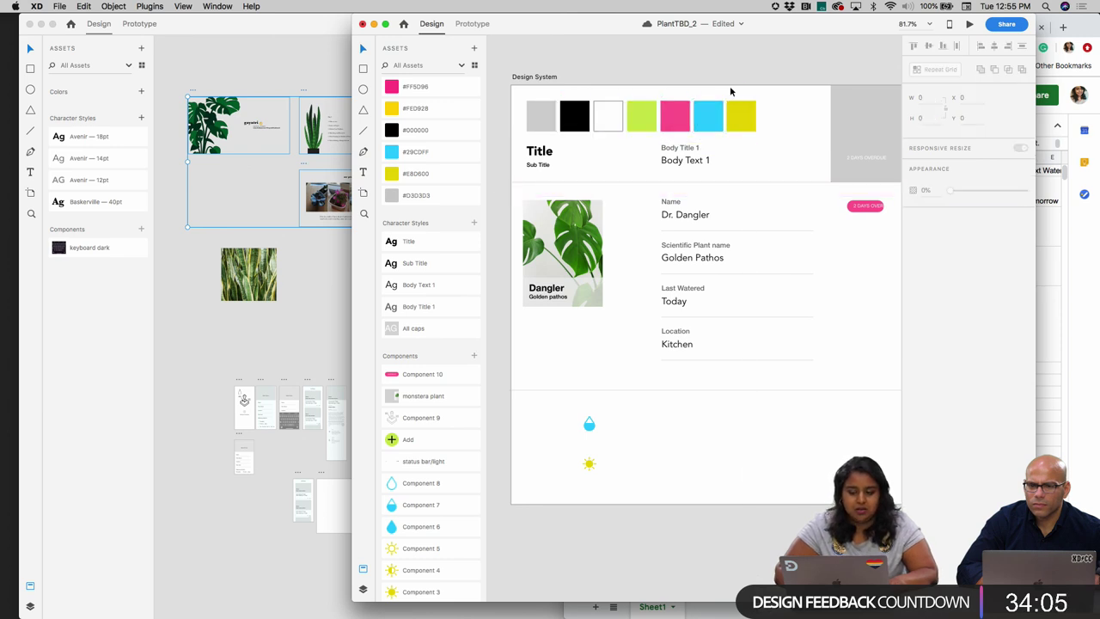
pyautogui.scroll(5, 730, 91)
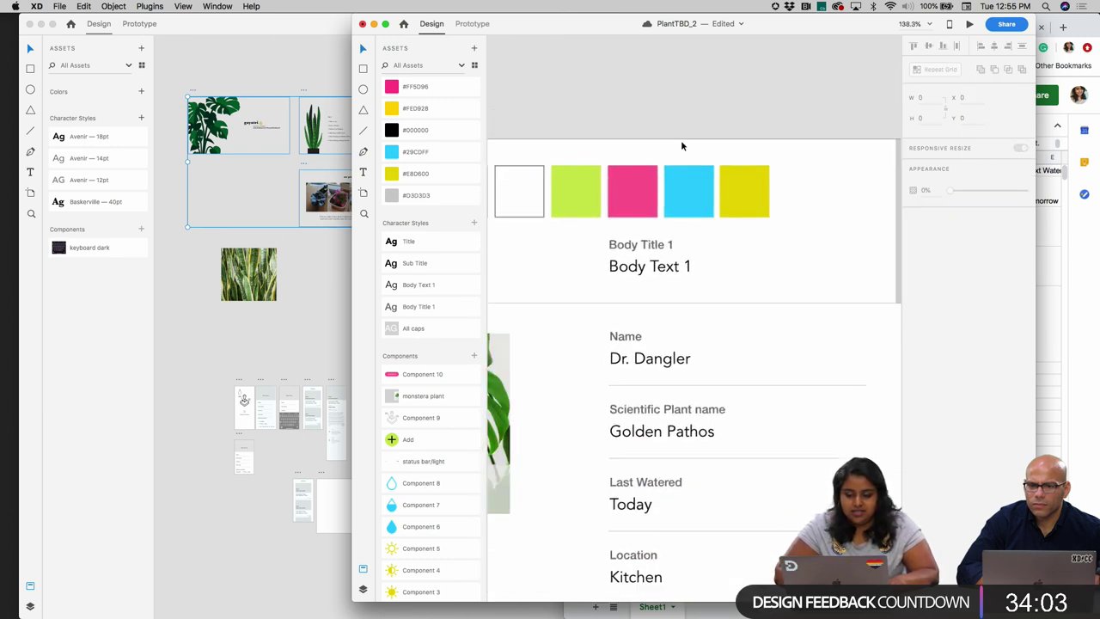
# - Move the PlantTBD_2 window clear of the spreadsheet and select the Design System artboard
pyautogui.scroll(-5, 680, 140)
pyautogui.click(544, 134)
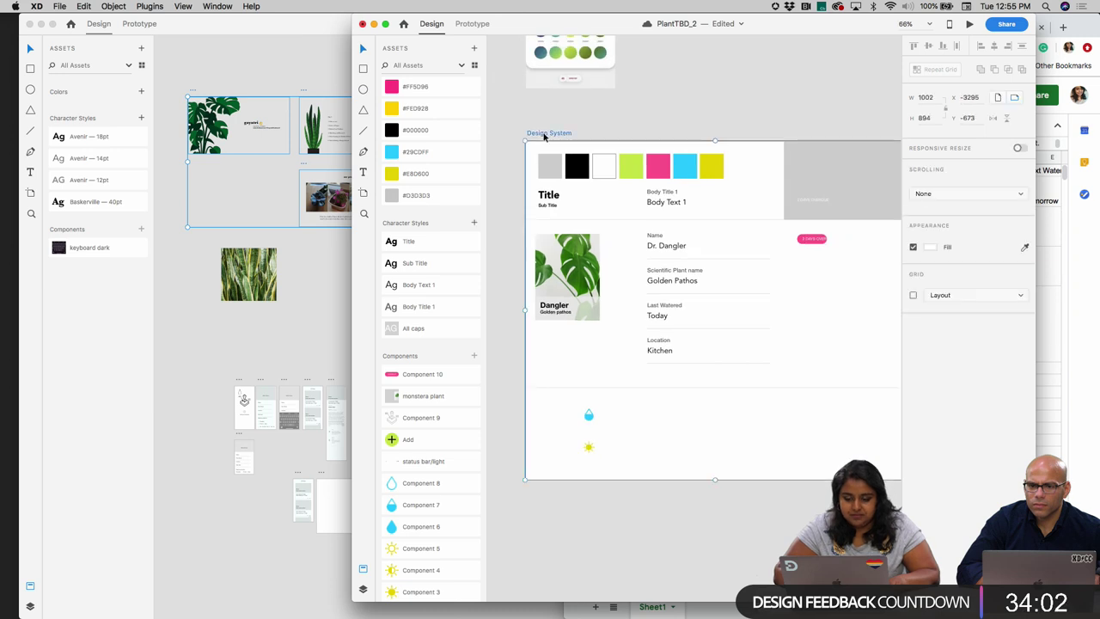
pyautogui.click(472, 25)
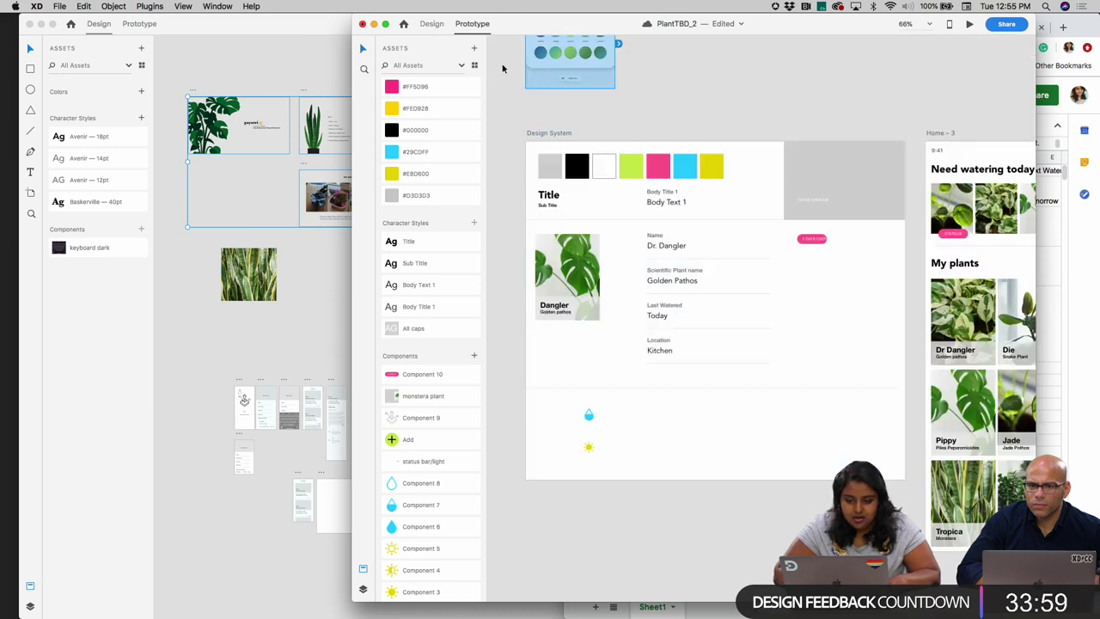
pyautogui.click(430, 27)
pyautogui.moveTo(453, 26); pyautogui.dragTo(141, 26)
pyautogui.click(224, 131)
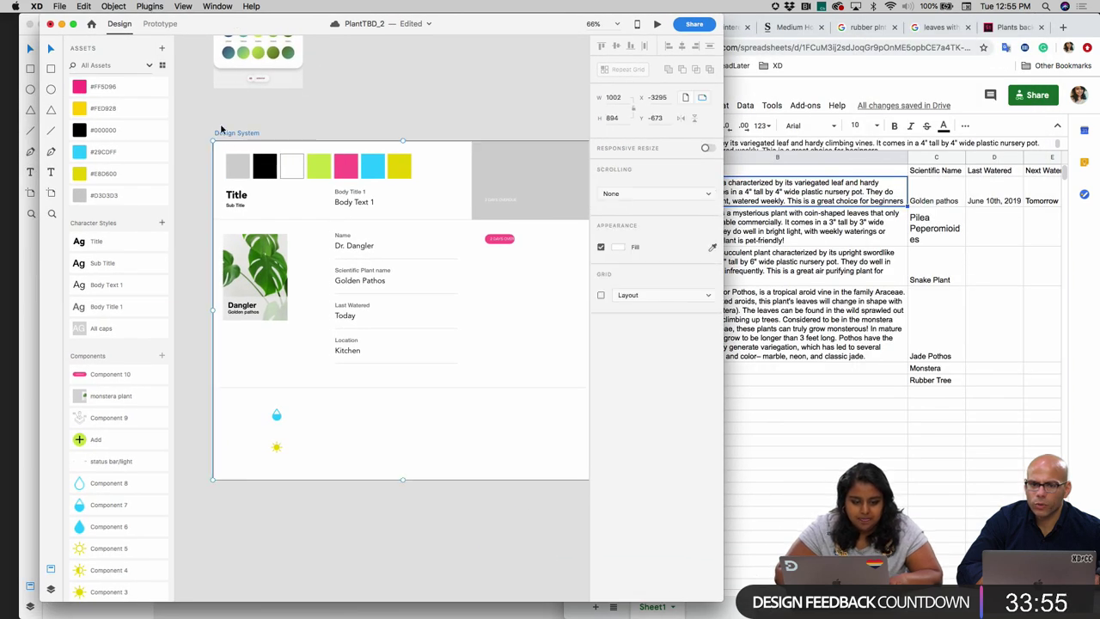
# - Preview the Design System artboard in Stark's Colorblind Simulation with the Deuteranopia type, and close the preview
pyautogui.click(150, 6)
pyautogui.moveTo(190, 95)
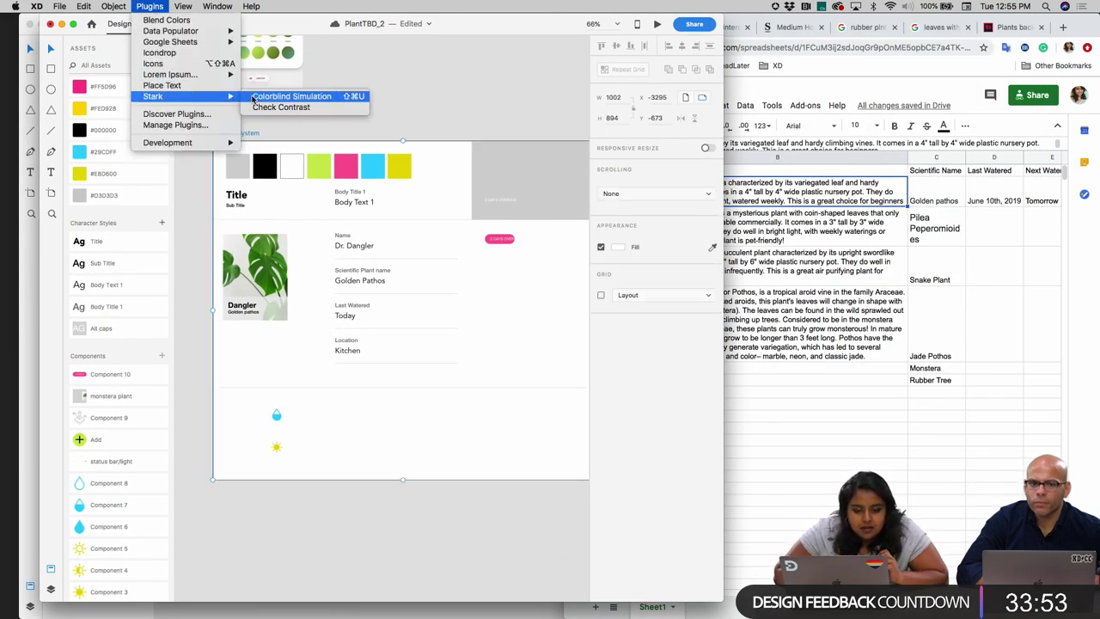
pyautogui.click(292, 97)
pyautogui.click(502, 342)
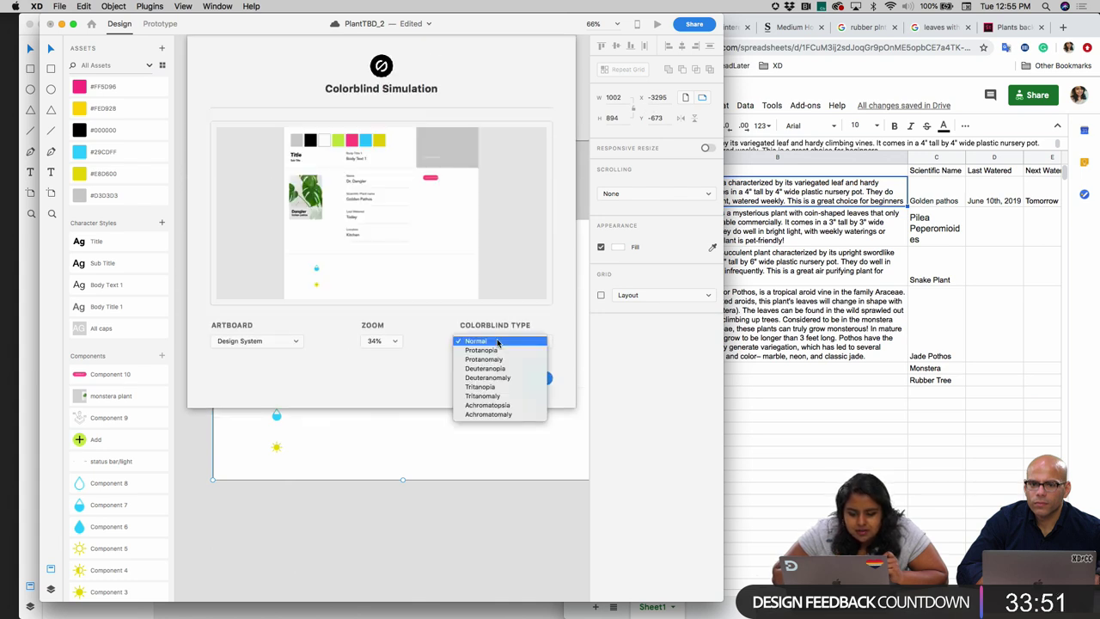
pyautogui.click(491, 369)
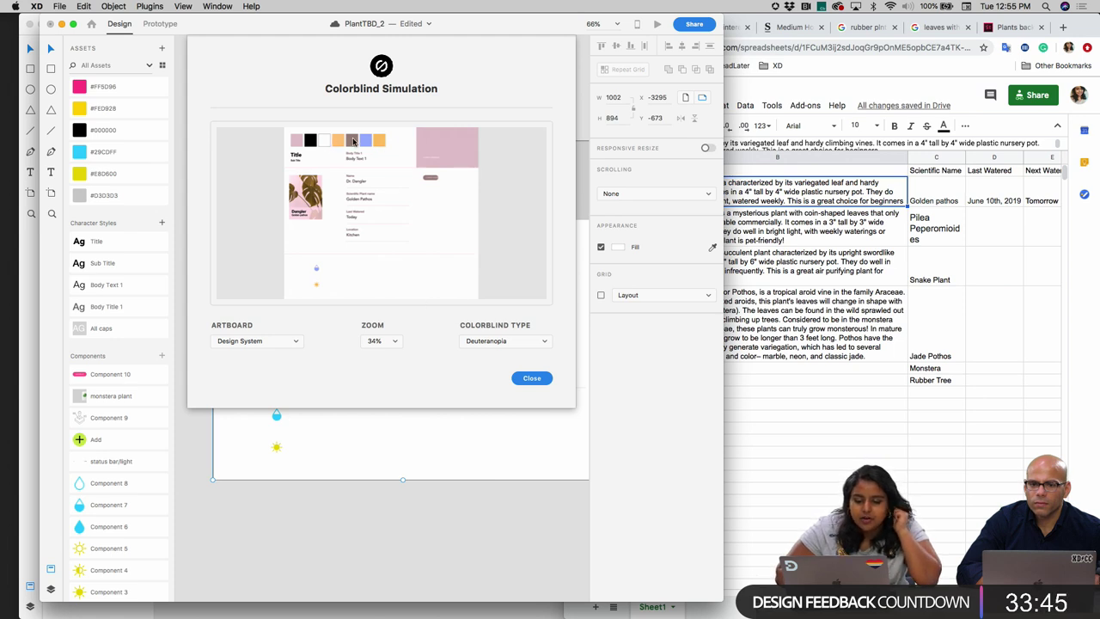
pyautogui.click(532, 378)
# - Compare the green and yellow swatches on the Design System artboard and change the yellow color asset to #FAE700
pyautogui.click(320, 166)
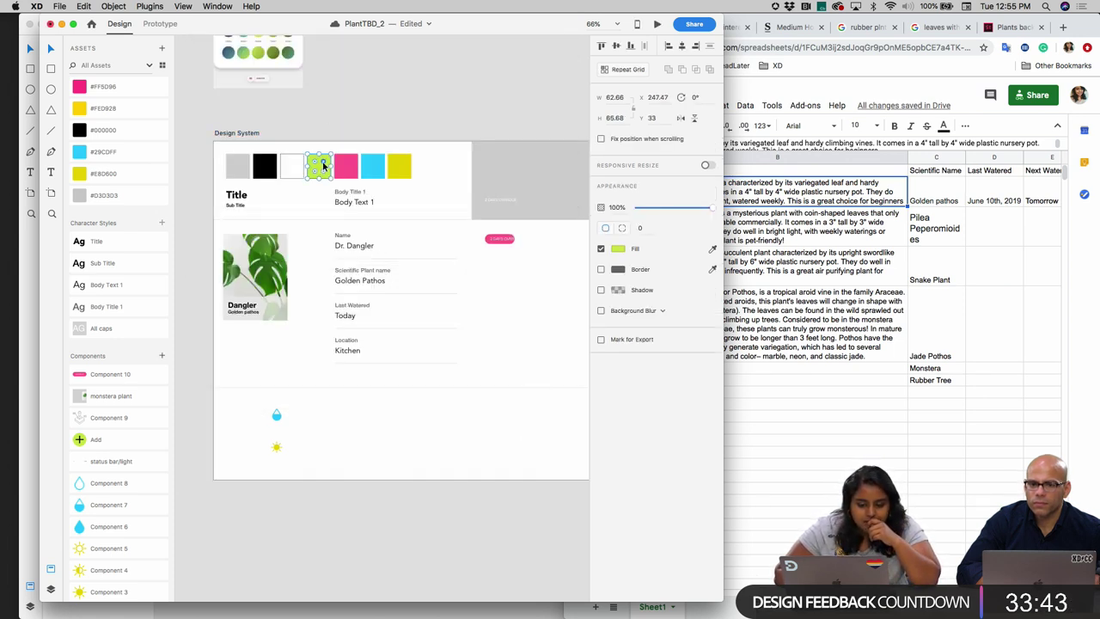
pyautogui.click(399, 166)
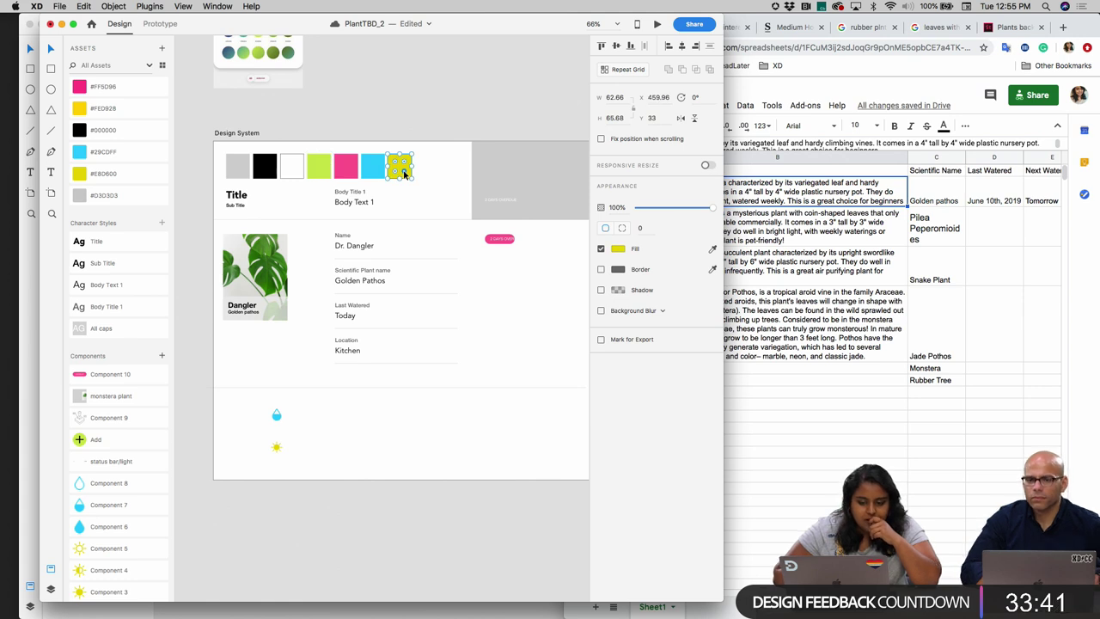
pyautogui.scroll(2, 403, 174)
pyautogui.scroll(2, 403, 172)
pyautogui.scroll(-3, 393, 161)
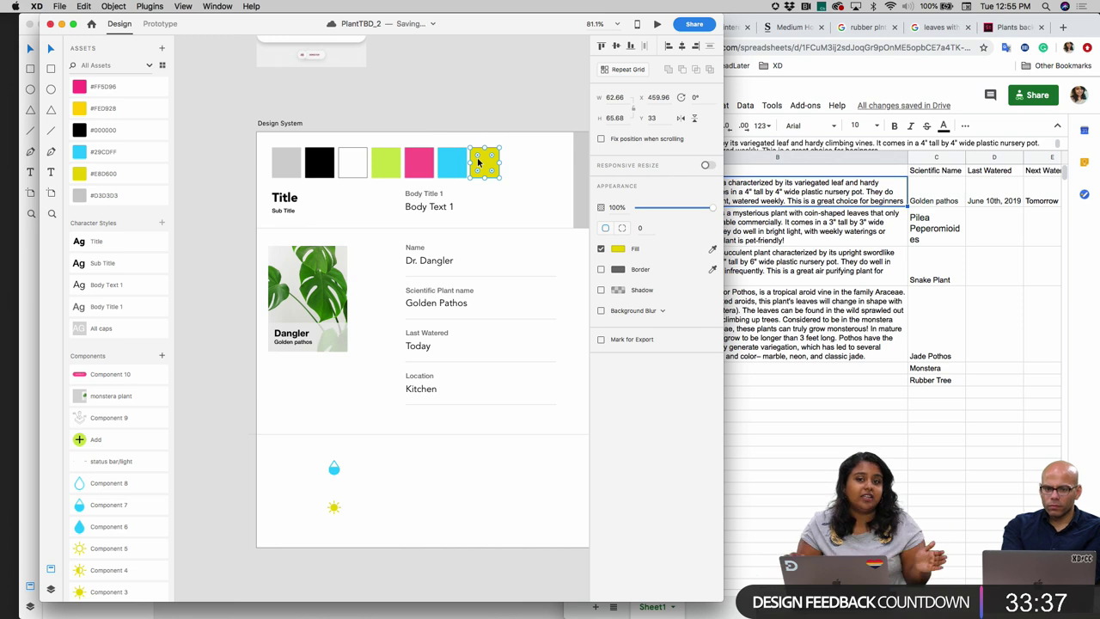
pyautogui.scroll(2, 477, 162)
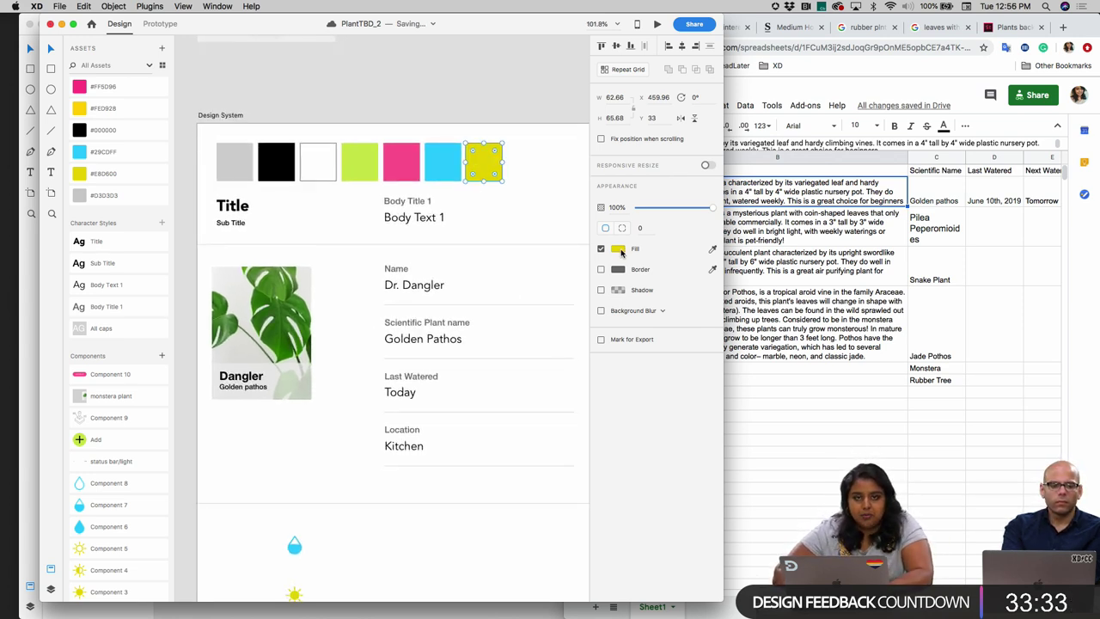
pyautogui.rightClick(159, 178)
pyautogui.click(172, 190)
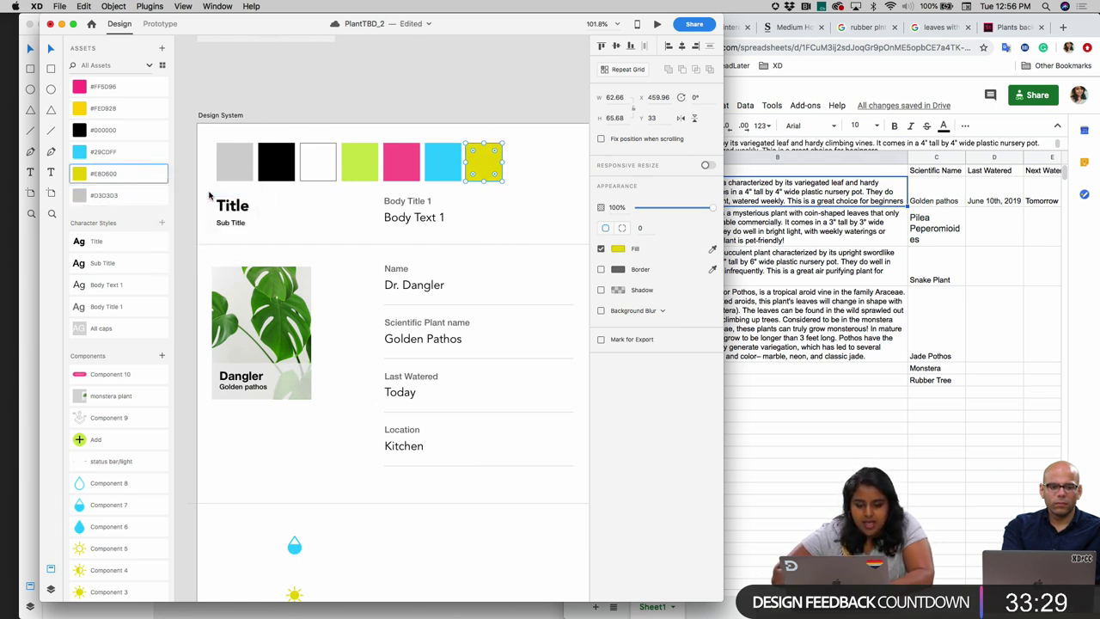
pyautogui.moveTo(189, 133); pyautogui.dragTo(194, 131)
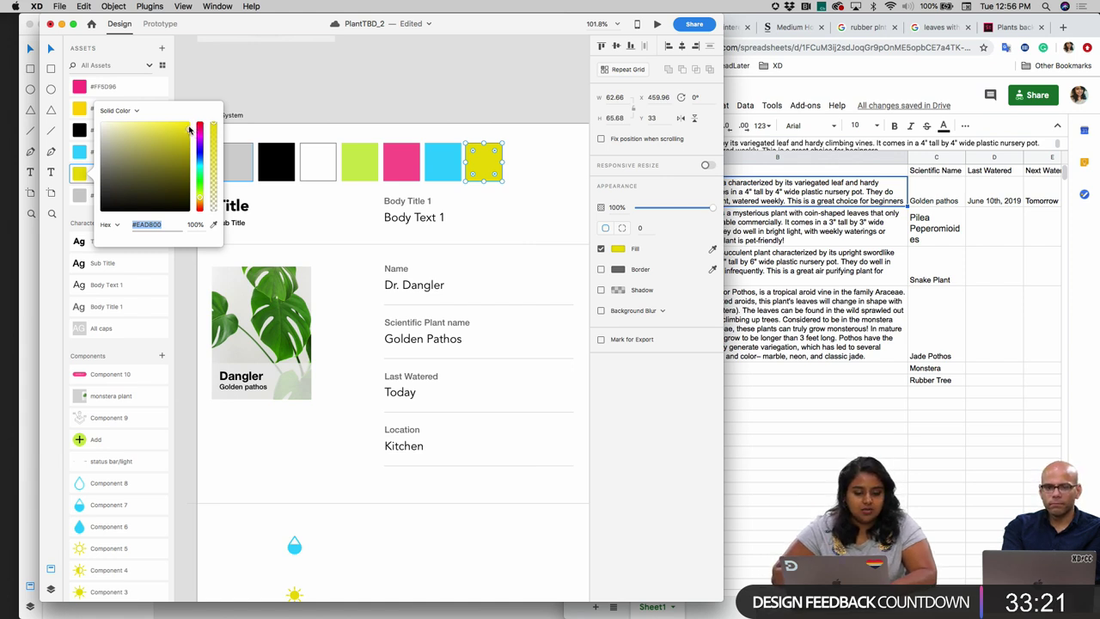
pyautogui.moveTo(190, 129); pyautogui.dragTo(195, 122)
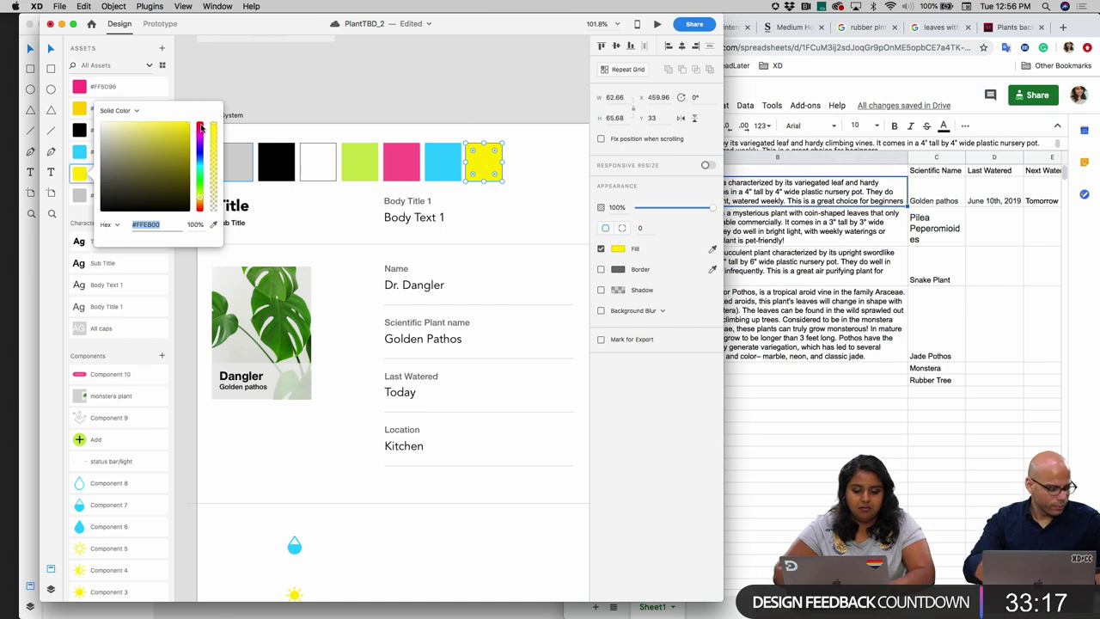
pyautogui.moveTo(191, 131); pyautogui.dragTo(193, 126)
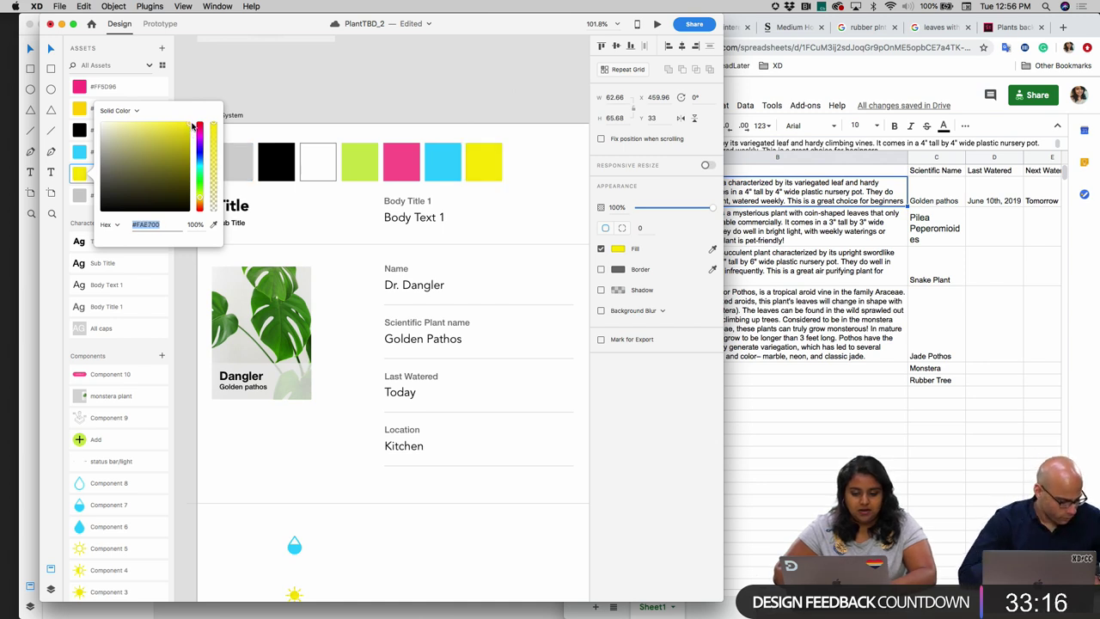
pyautogui.click(318, 84)
# - Delete the filled water drop and half-sun icons below the description on the "Start screen - add my plant – 3" artboard
pyautogui.scroll(-6, 318, 83)
pyautogui.hscroll(2, 319, 90)
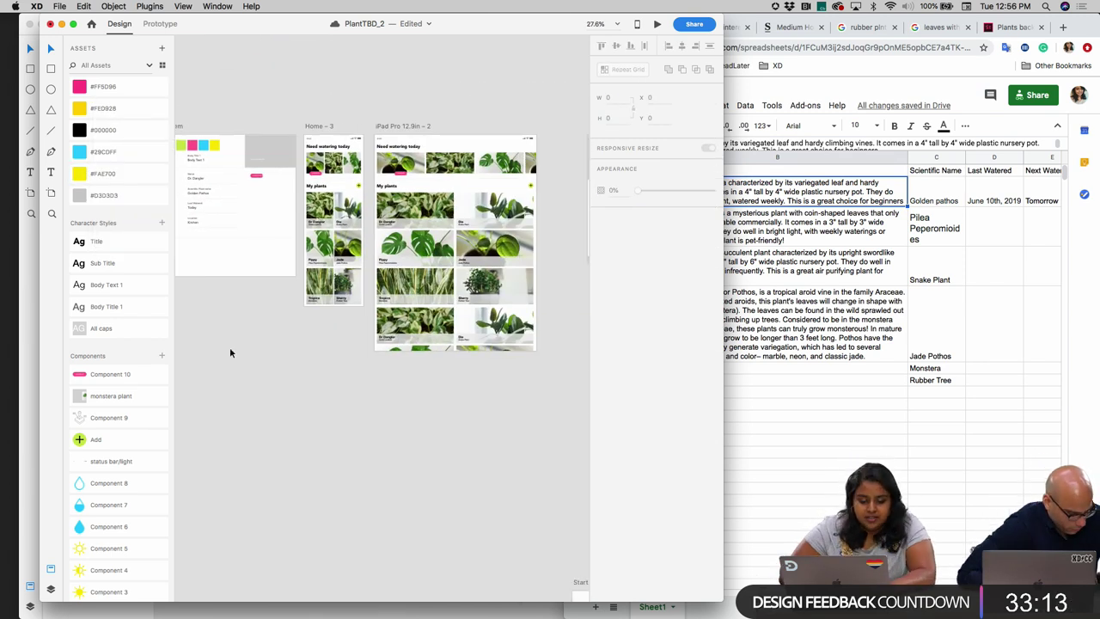
pyautogui.scroll(-1, 103, 461)
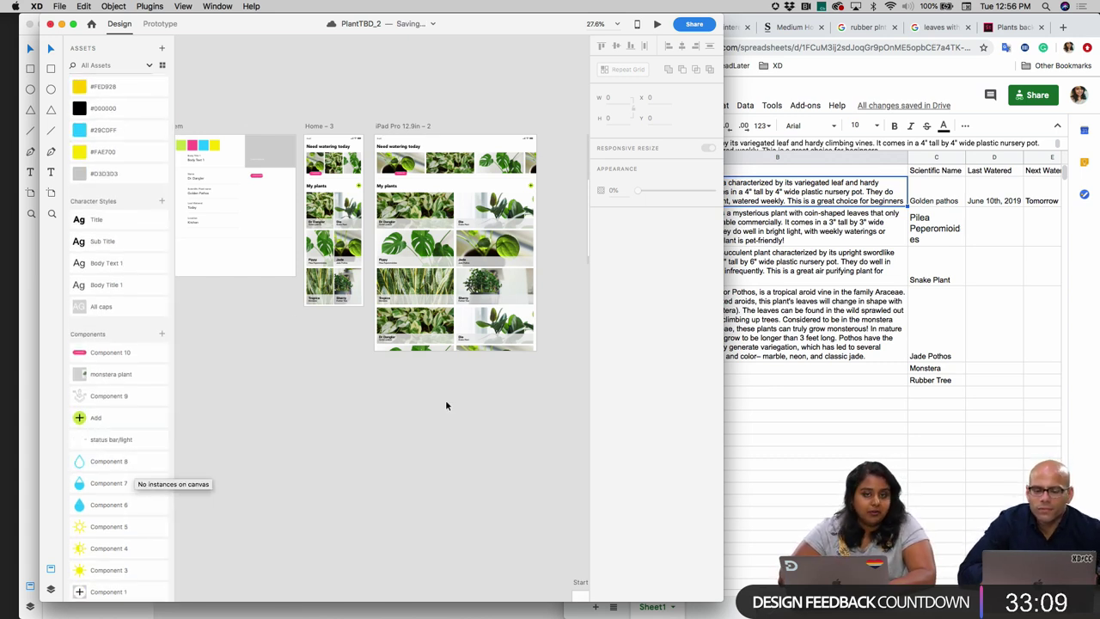
pyautogui.hscroll(-5, 445, 400)
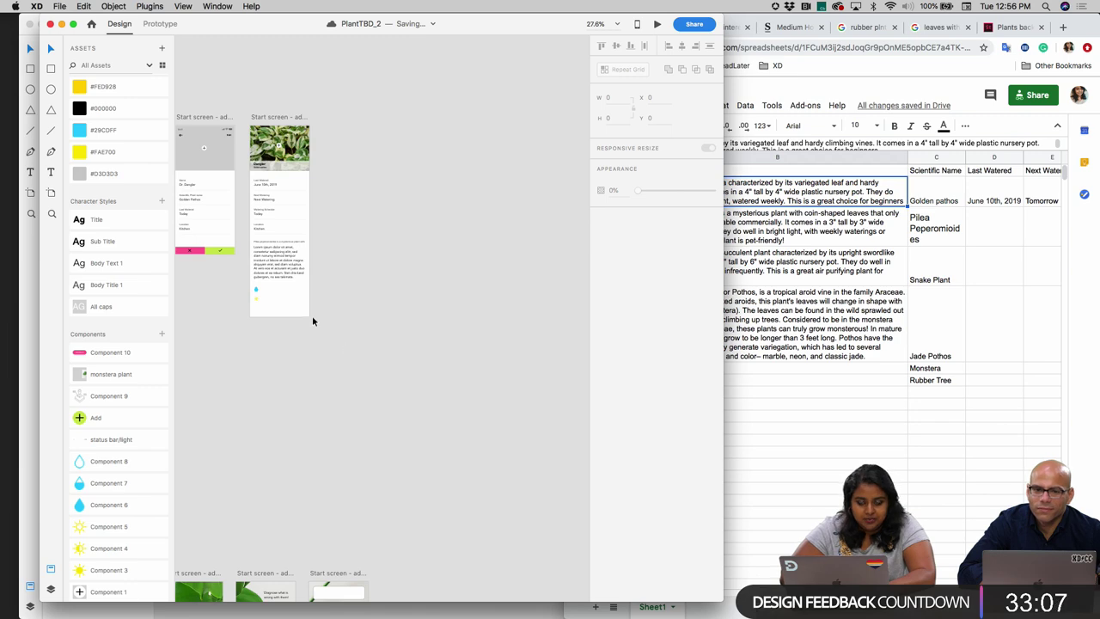
pyautogui.scroll(8, 312, 321)
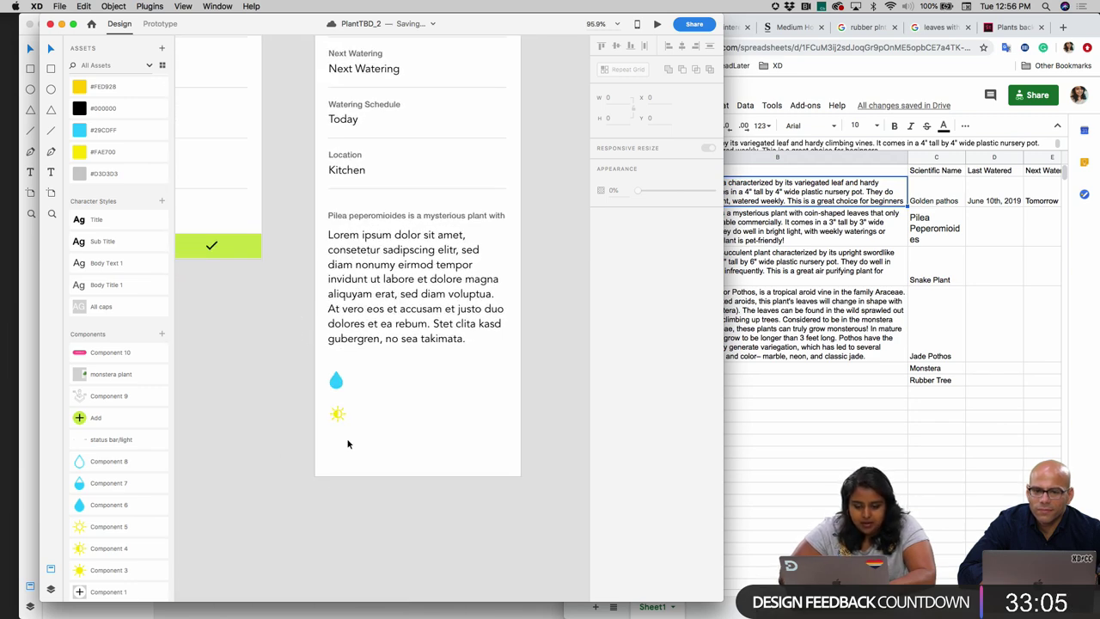
pyautogui.click(335, 380)
pyautogui.scroll(5, 337, 384)
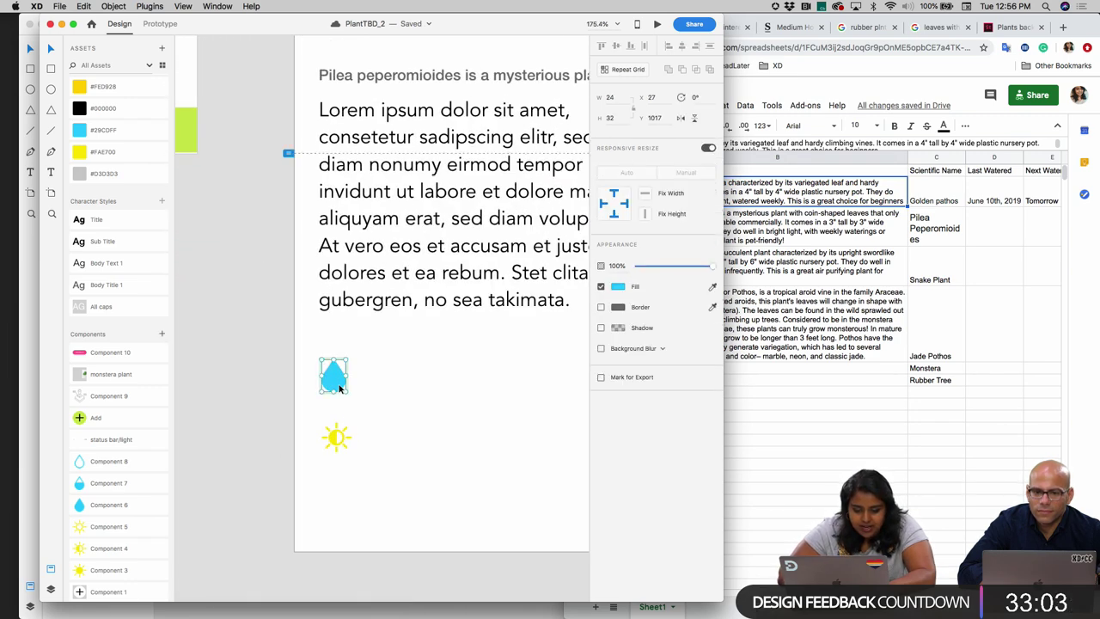
pyautogui.moveTo(348, 375); pyautogui.dragTo(352, 375)
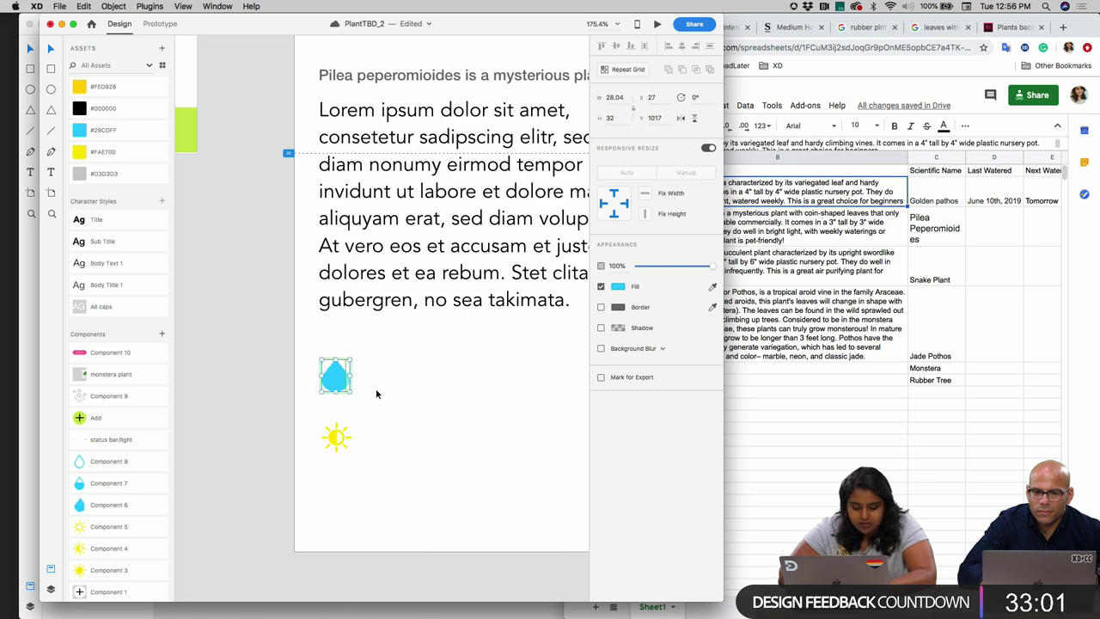
pyautogui.press('Delete')
pyautogui.click(333, 436)
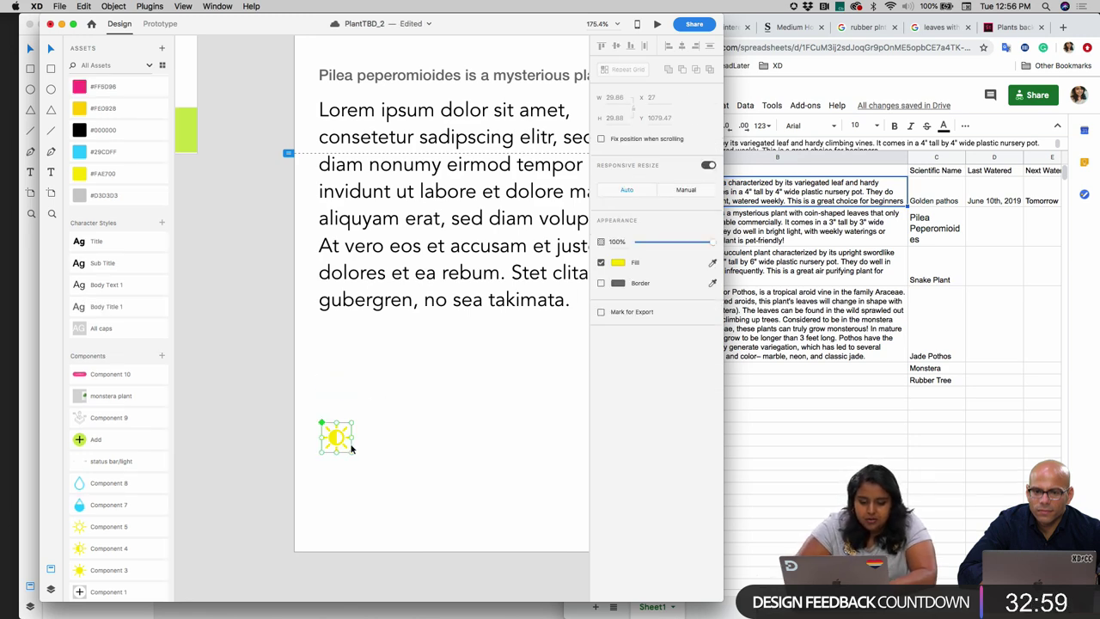
pyautogui.press('Delete')
# - Place the outlined sun (Component 5) and the half-filled drop (Component 7) below the description on the plant detail artboard
pyautogui.scroll(-5, 437, 390)
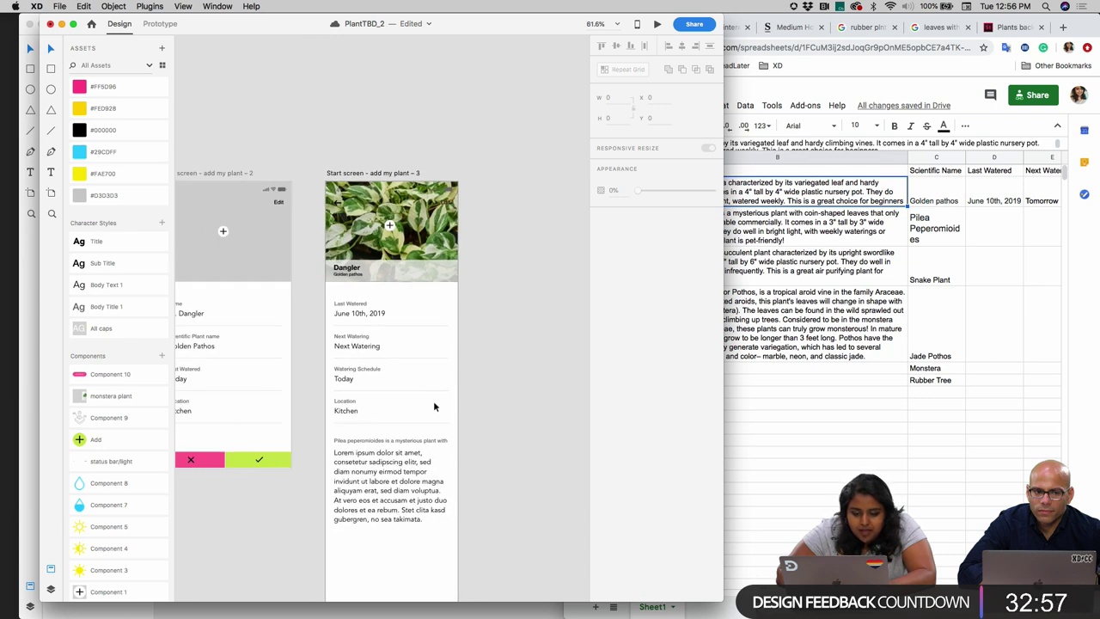
pyautogui.scroll(-3, 434, 406)
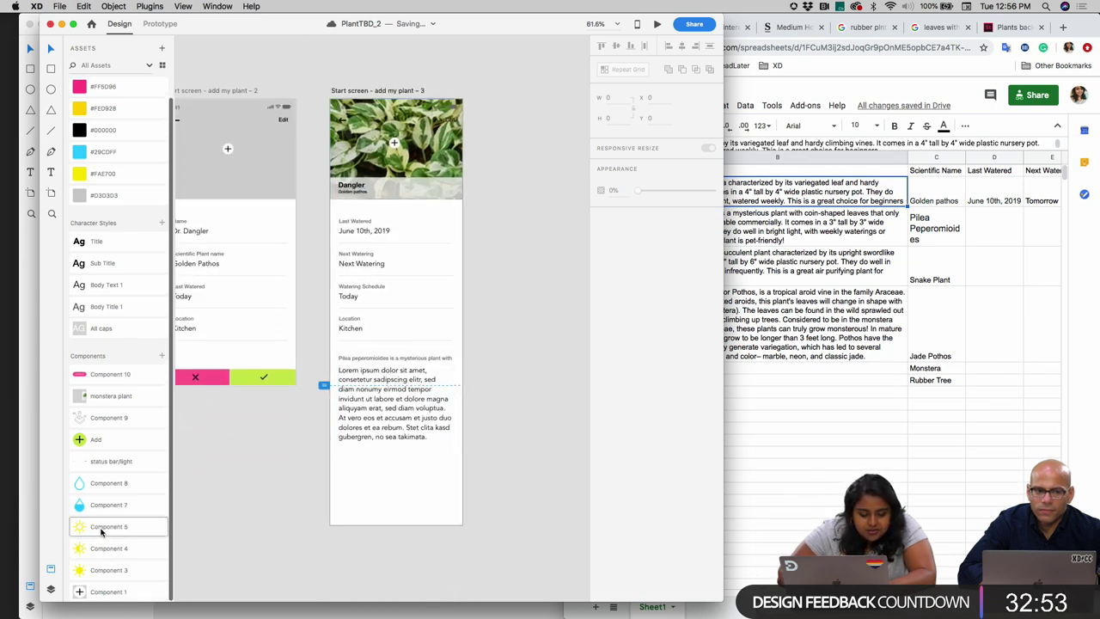
pyautogui.moveTo(100, 531); pyautogui.dragTo(399, 481)
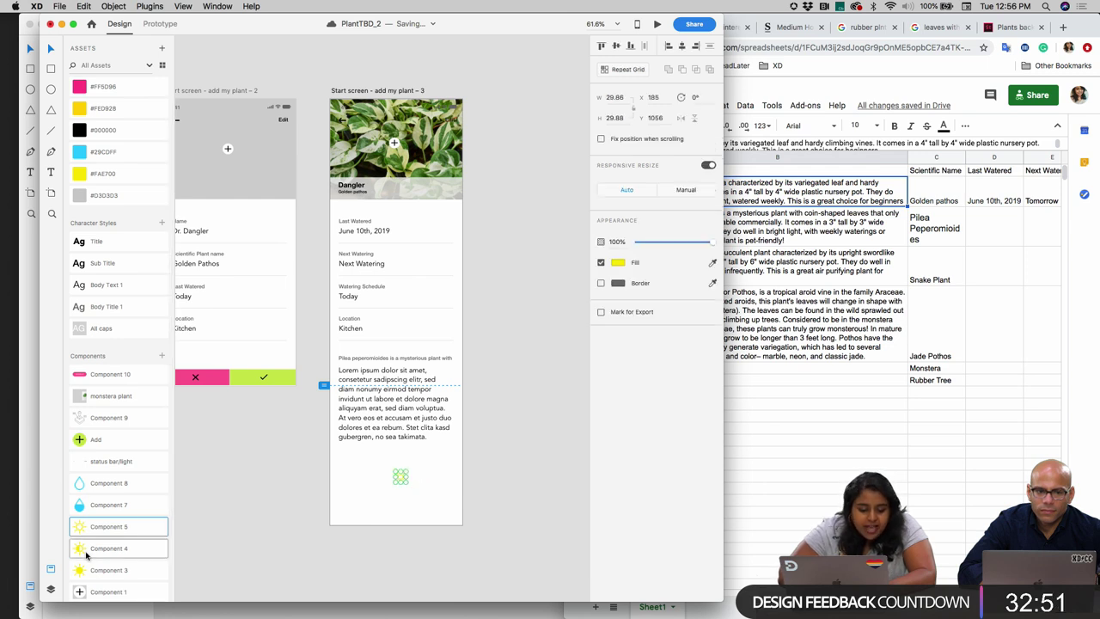
pyautogui.scroll(-1, 122, 543)
pyautogui.scroll(1, 122, 543)
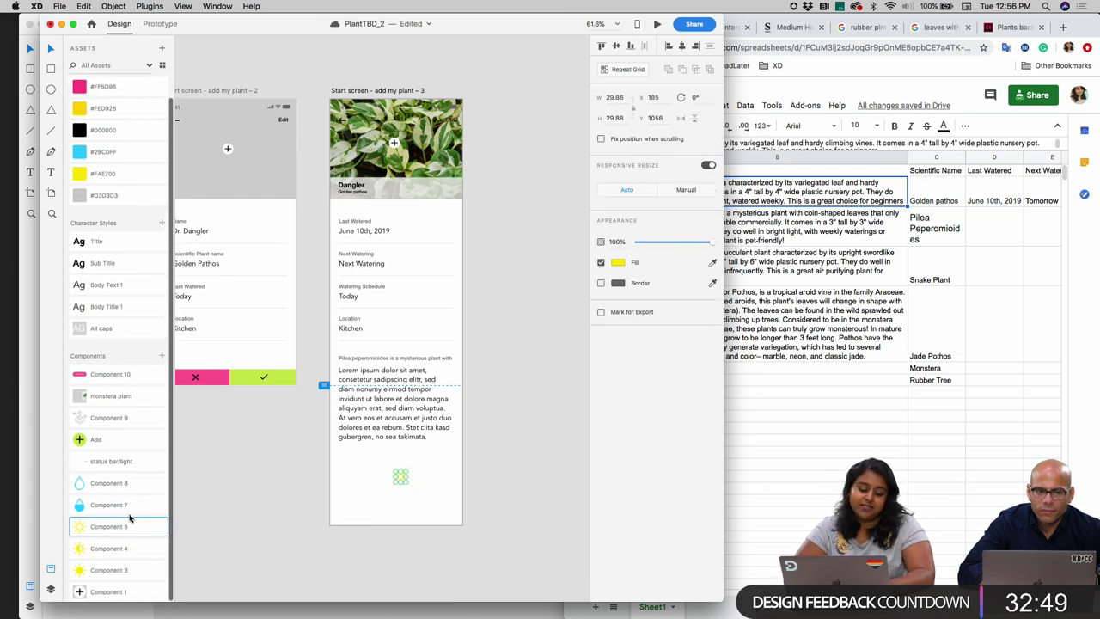
pyautogui.moveTo(107, 512); pyautogui.dragTo(280, 477)
# - Align the outlined sun icon directly beneath the half-filled water drop and save the document
pyautogui.scroll(5, 384, 464)
pyautogui.click(415, 500)
pyautogui.moveTo(414, 500); pyautogui.dragTo(267, 511)
pyautogui.click(410, 483)
pyautogui.scroll(-5, 409, 476)
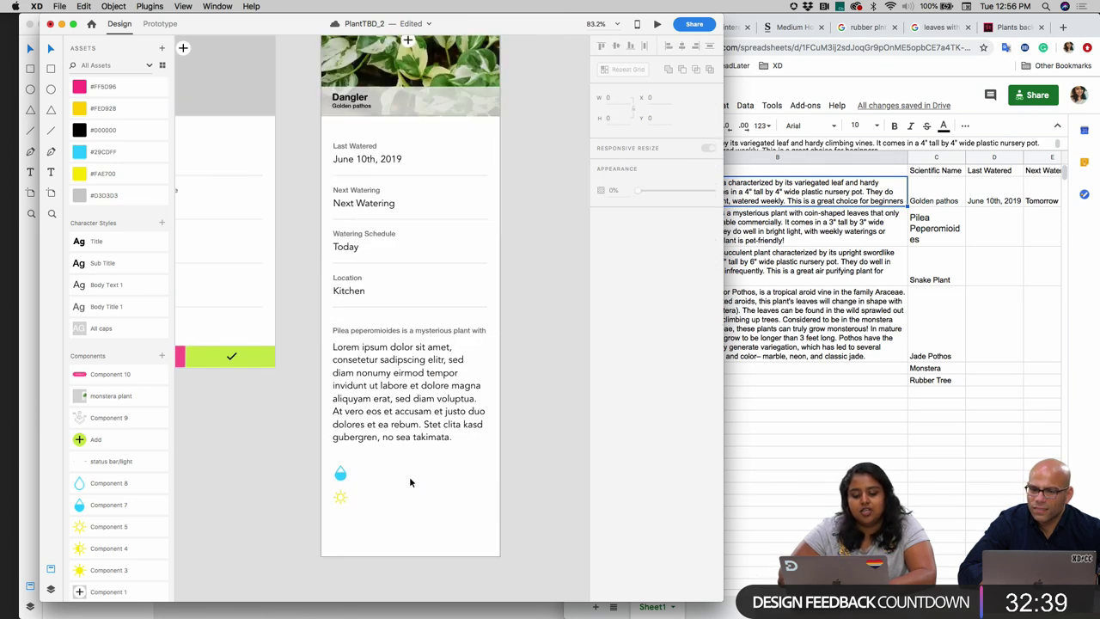
pyautogui.scroll(-2, 409, 476)
pyautogui.scroll(4, 346, 393)
pyautogui.scroll(2, 345, 392)
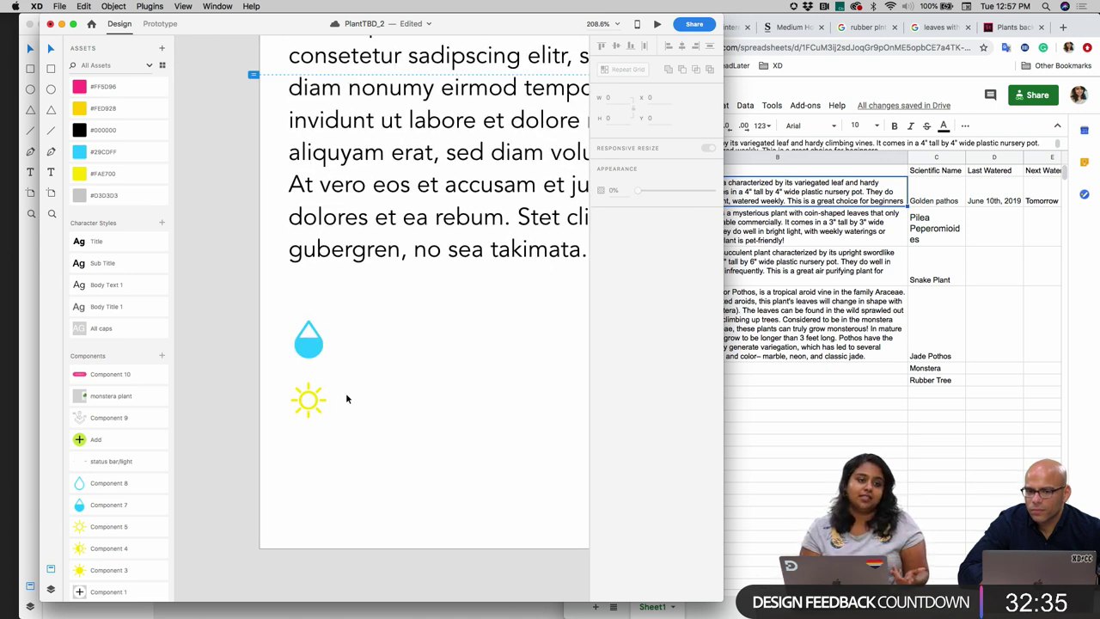
pyautogui.press('super+s')
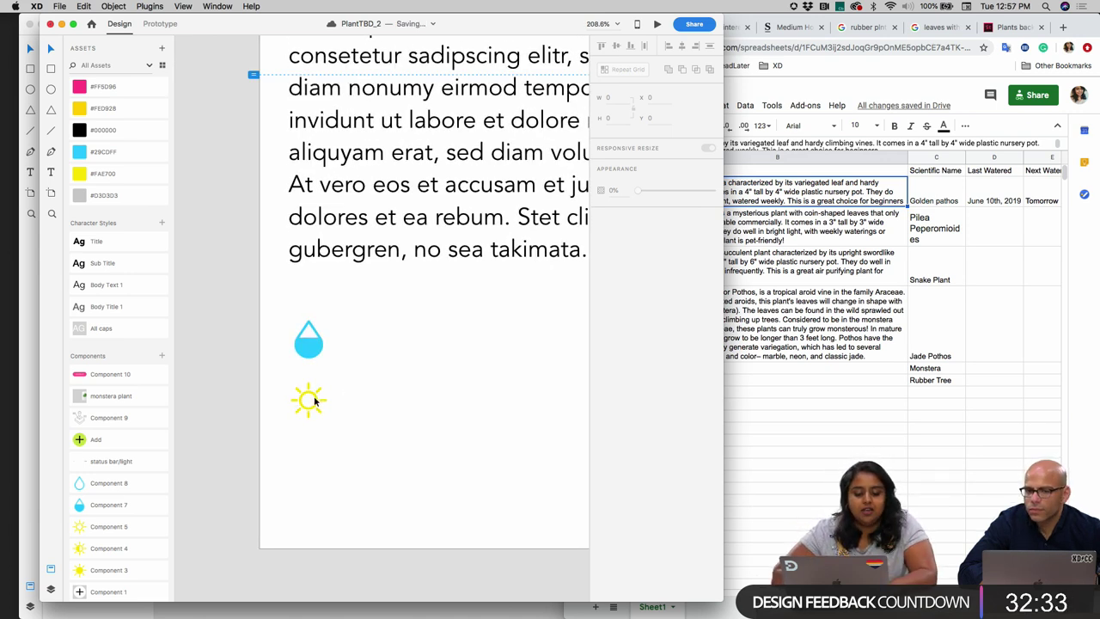
# - Copy the "Kitchen" location text and place one copy beside the water drop and another beside the sun
pyautogui.click(316, 400)
pyautogui.scroll(-3, 386, 399)
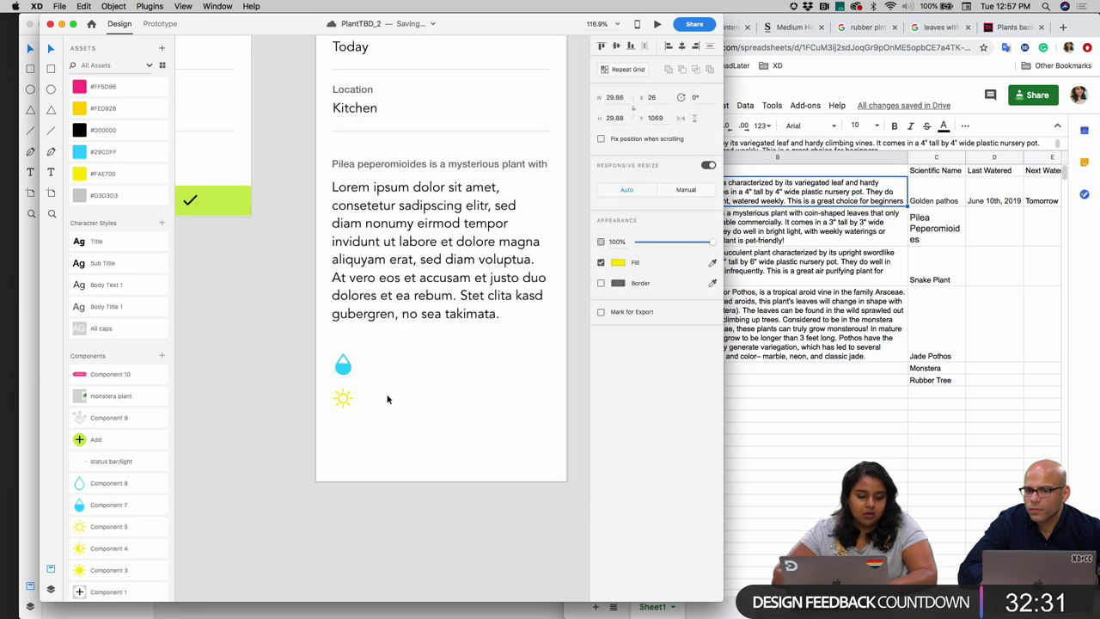
pyautogui.click(272, 92)
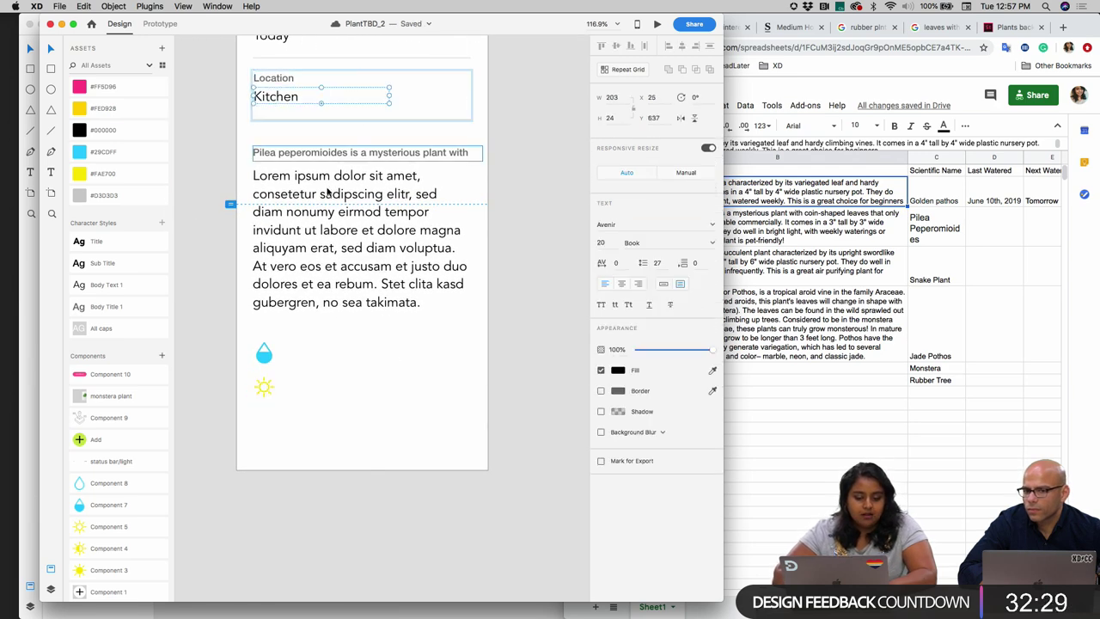
pyautogui.scroll(3, 263, 354)
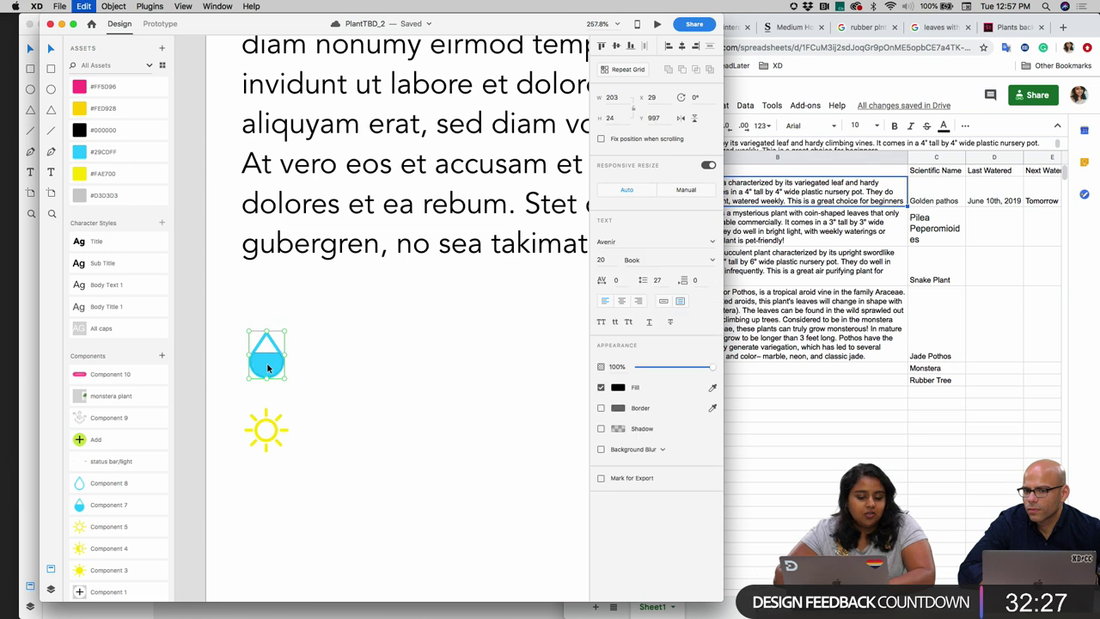
pyautogui.hotkey('ctrl', 'v')
pyautogui.moveTo(331, 322); pyautogui.dragTo(387, 439)
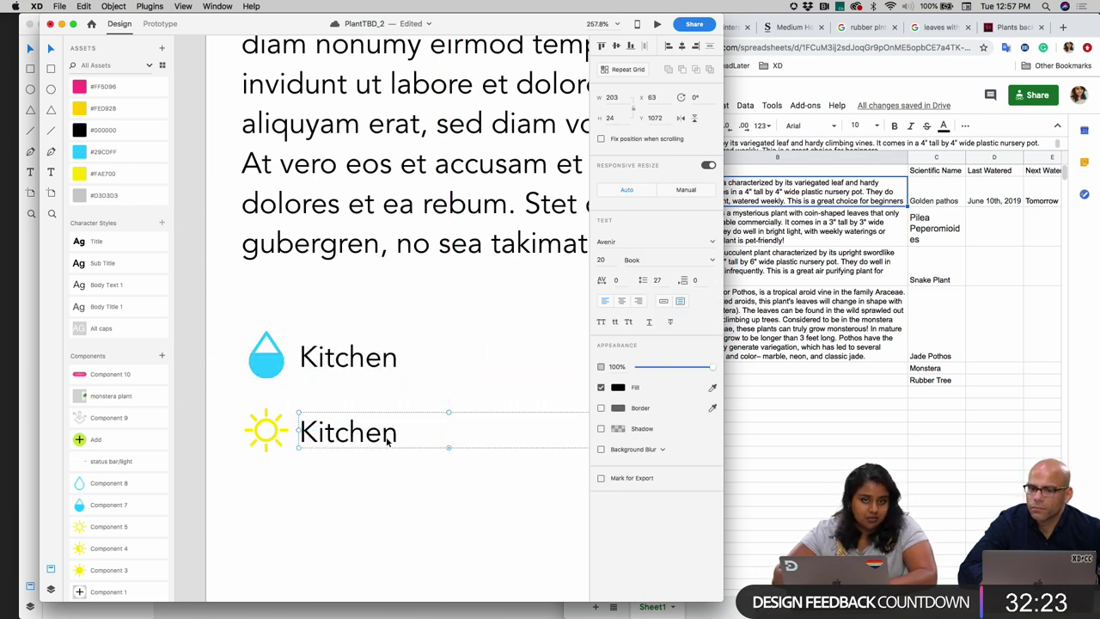
# - Replace the copied text beside the water drop with "Low Water"
pyautogui.click(348, 364)
pyautogui.doubleClick(347, 359)
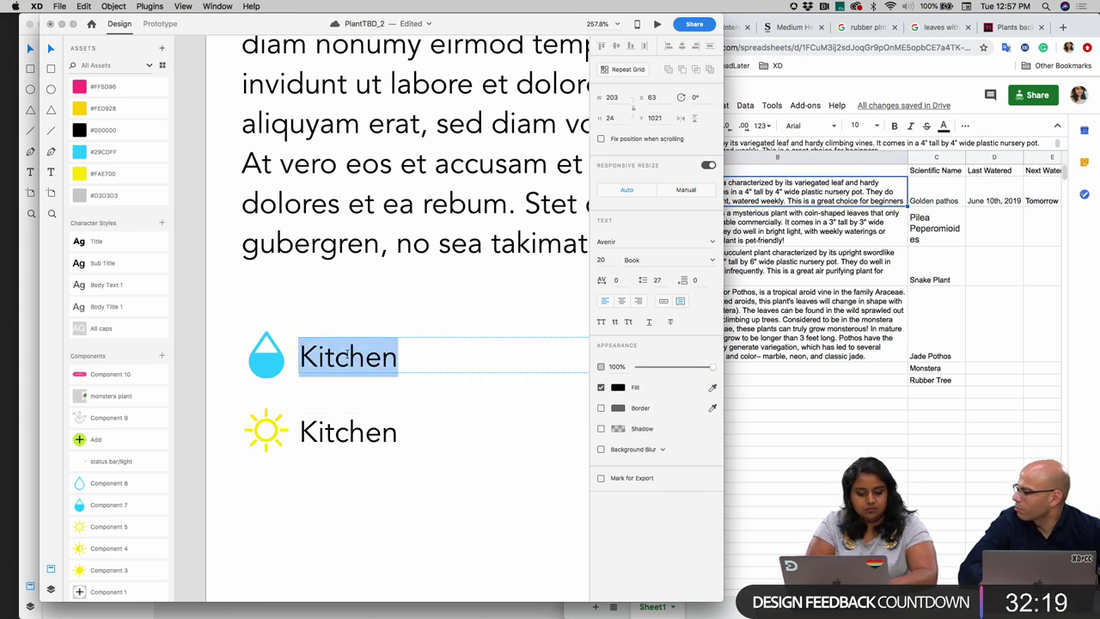
pyautogui.write('Low Water')
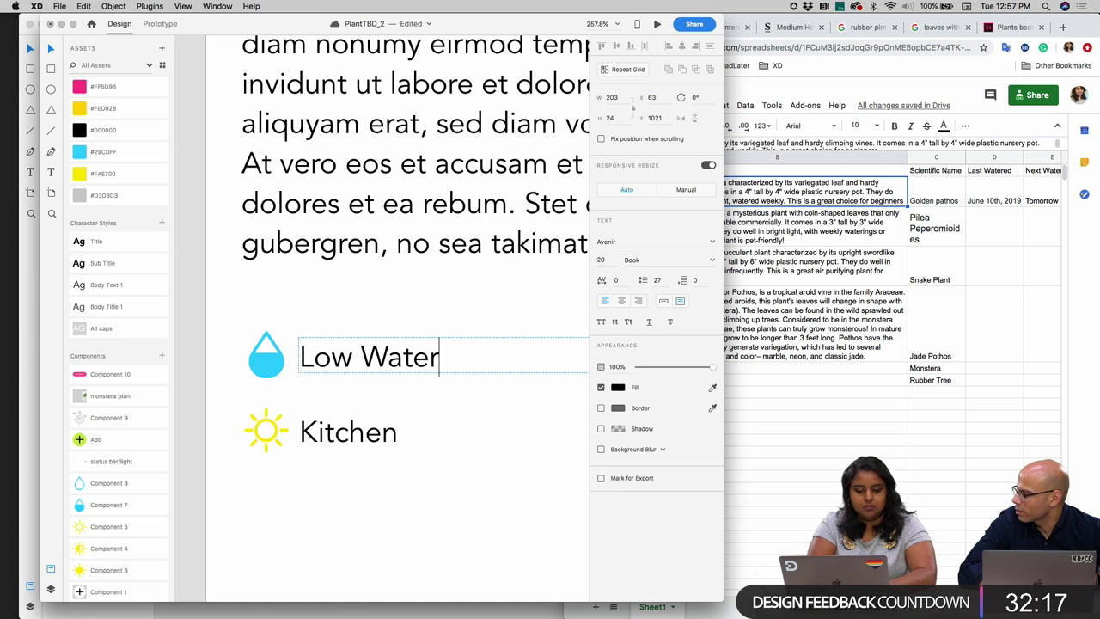
# - Replace the copied "Kitchen" text beside the sun icon with "Low Sunlight"
pyautogui.click(352, 431)
pyautogui.doubleClick(352, 431)
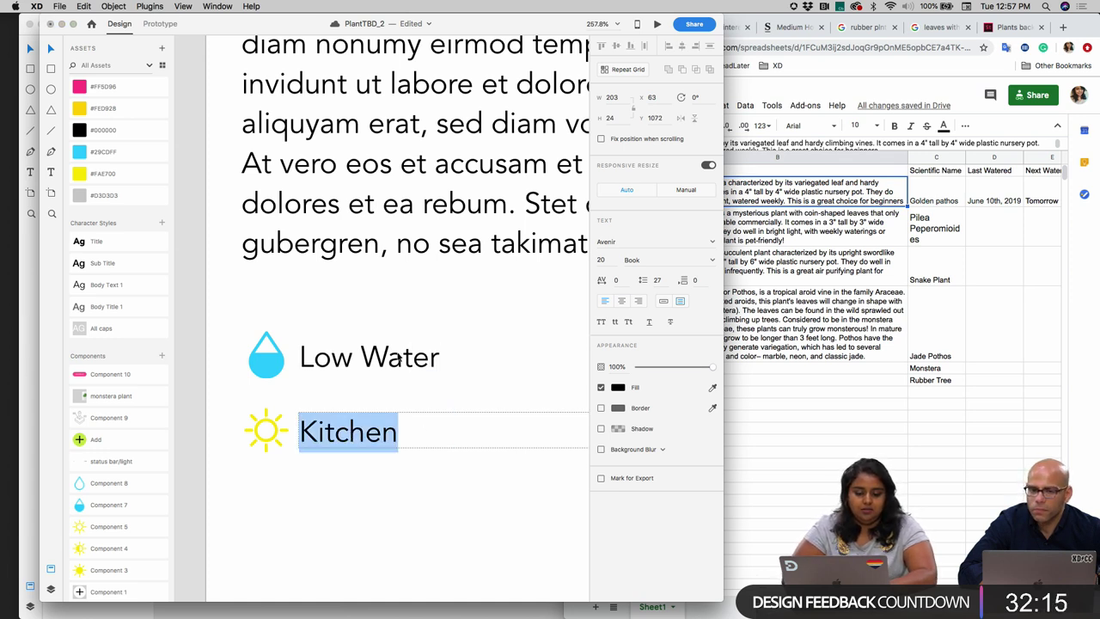
pyautogui.press('Escape')
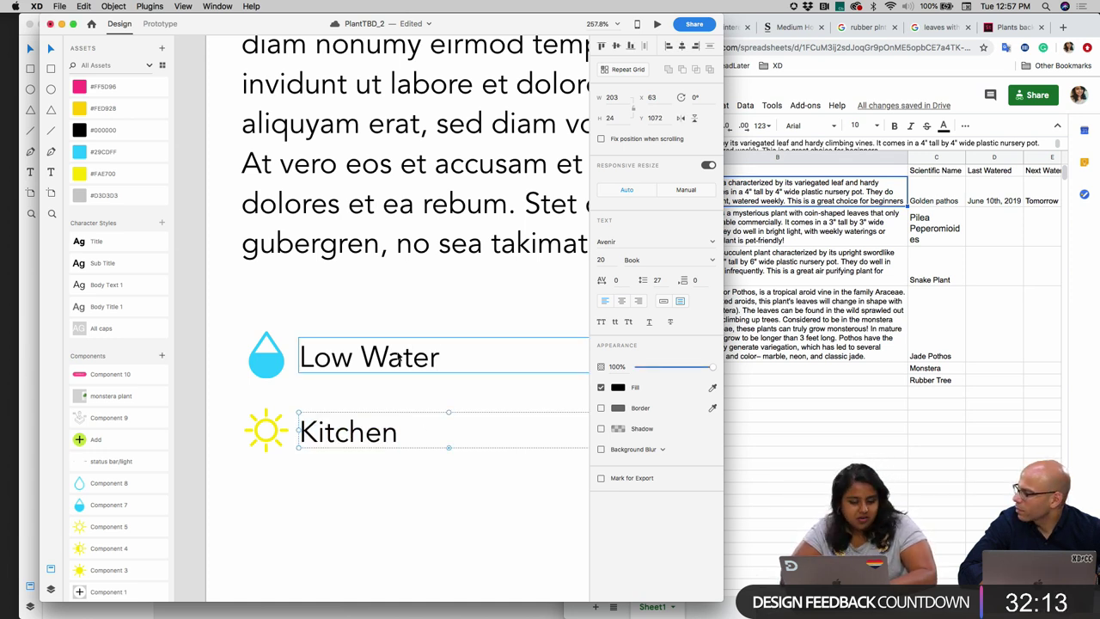
pyautogui.click(397, 360)
pyautogui.doubleClick(393, 359)
pyautogui.doubleClick(361, 432)
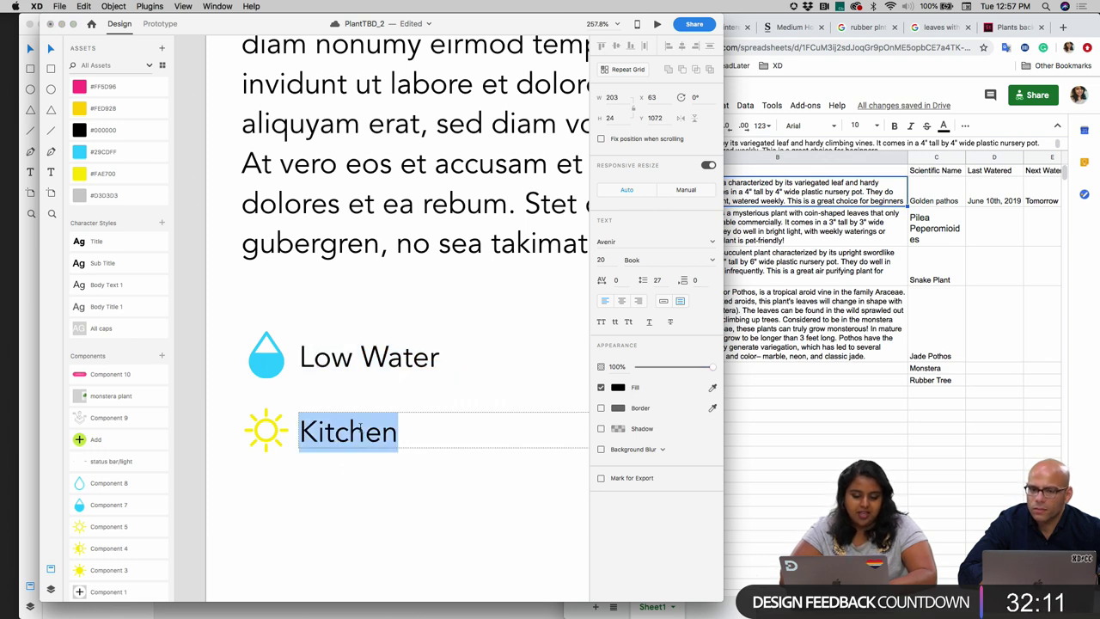
pyautogui.write('Low Sun')
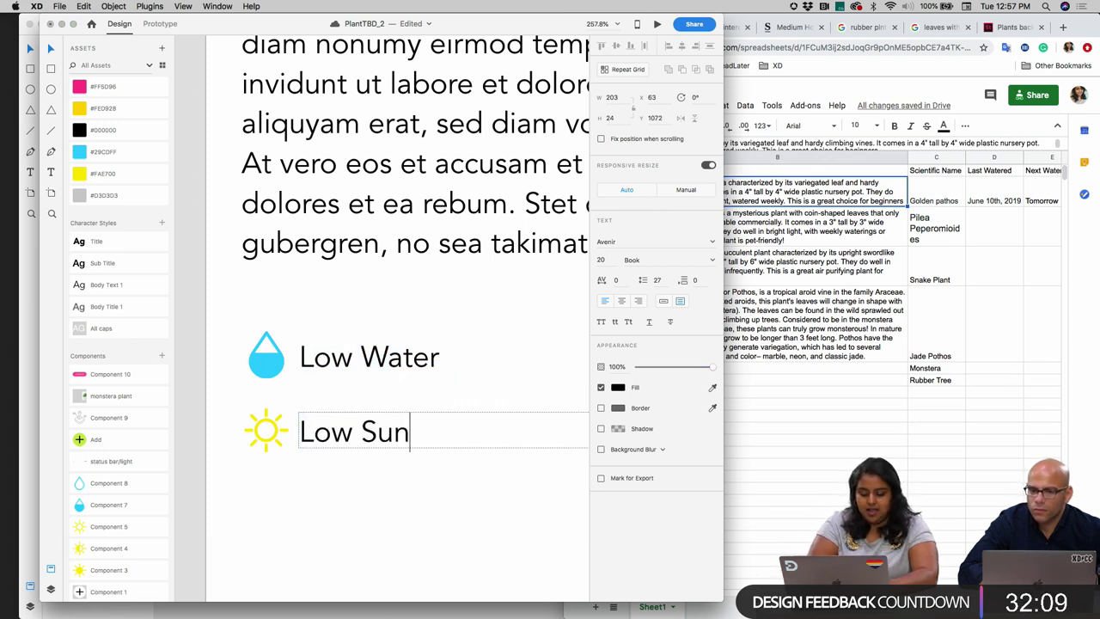
pyautogui.write('lightg')
pyautogui.press('BackSpace')
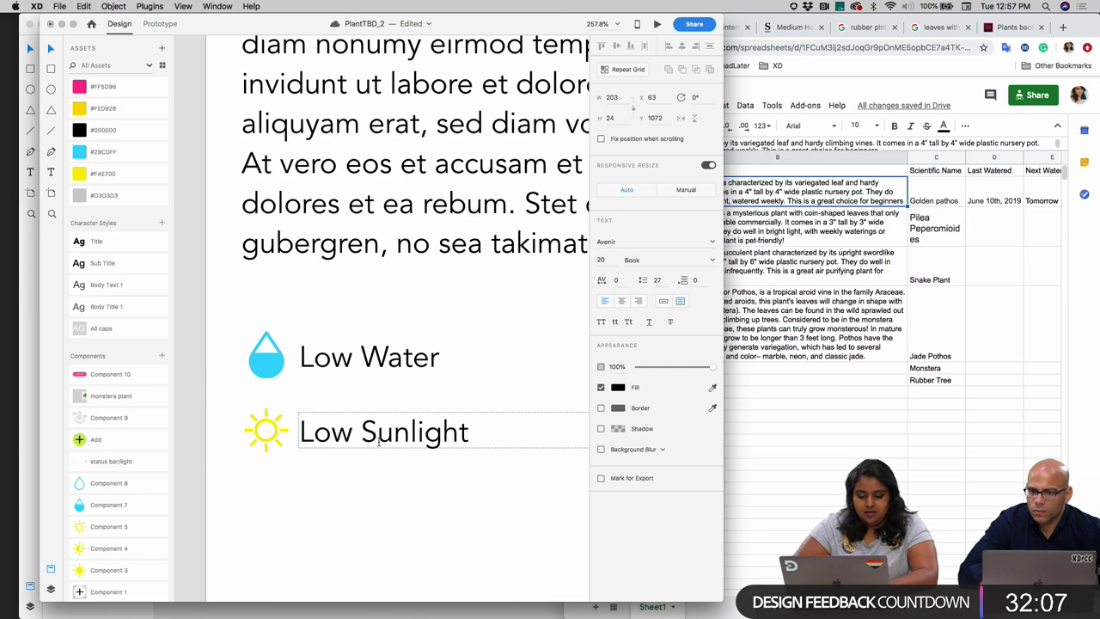
pyautogui.click(431, 521)
# - Move the water and sunlight icons with their labels slightly up, closer to the description paragraph
pyautogui.scroll(-5, 429, 521)
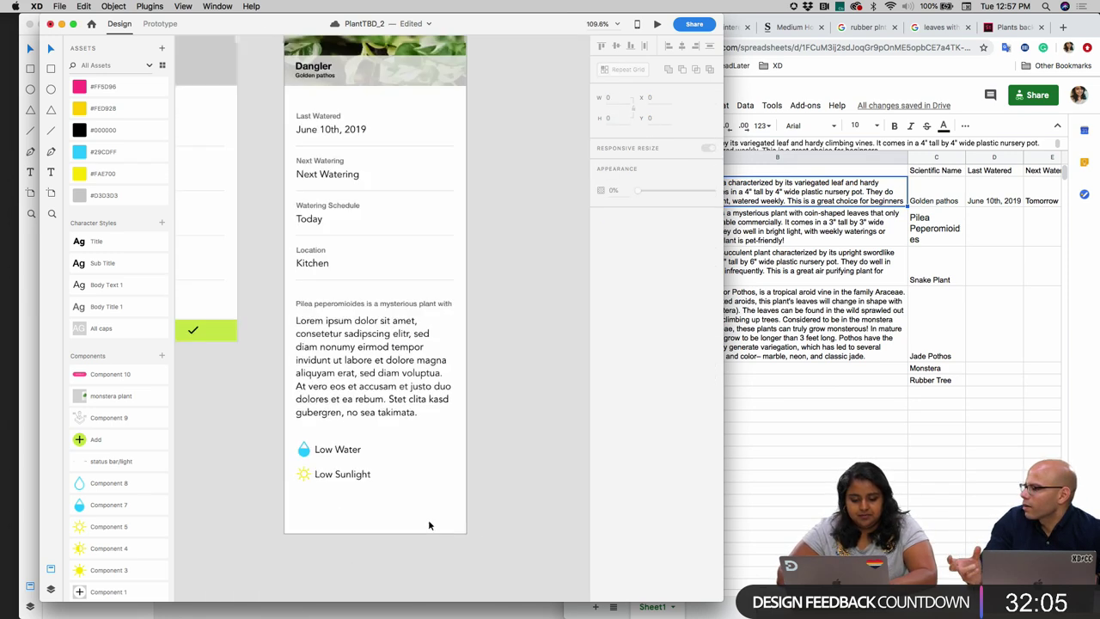
pyautogui.scroll(-2, 428, 519)
pyautogui.moveTo(416, 522); pyautogui.dragTo(334, 476)
pyautogui.click(363, 508)
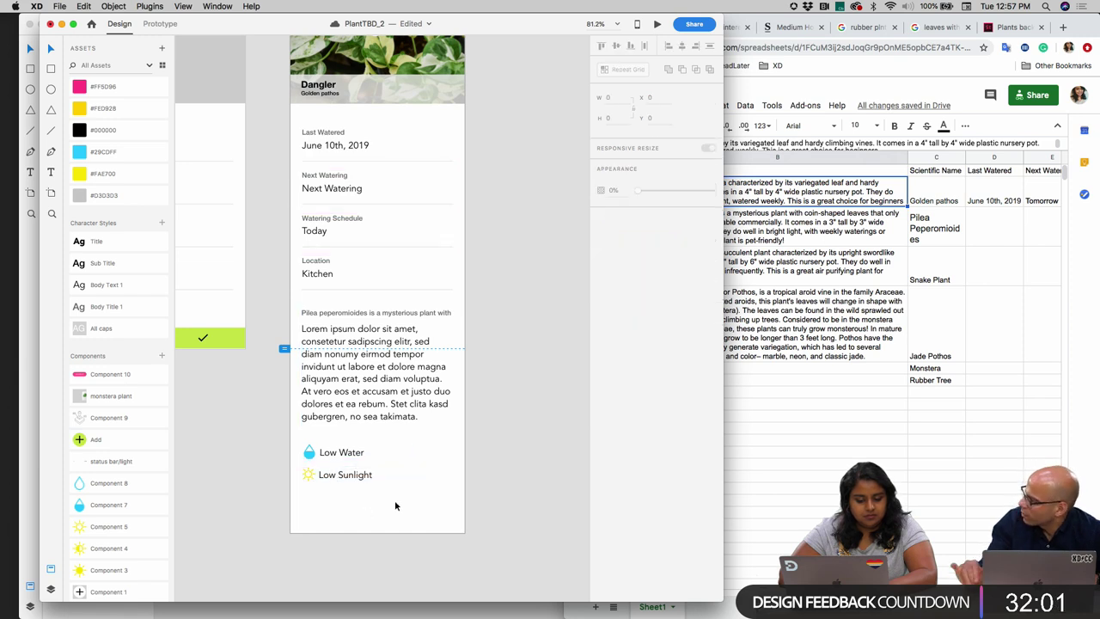
pyautogui.moveTo(395, 501); pyautogui.dragTo(340, 452)
pyautogui.click(428, 475)
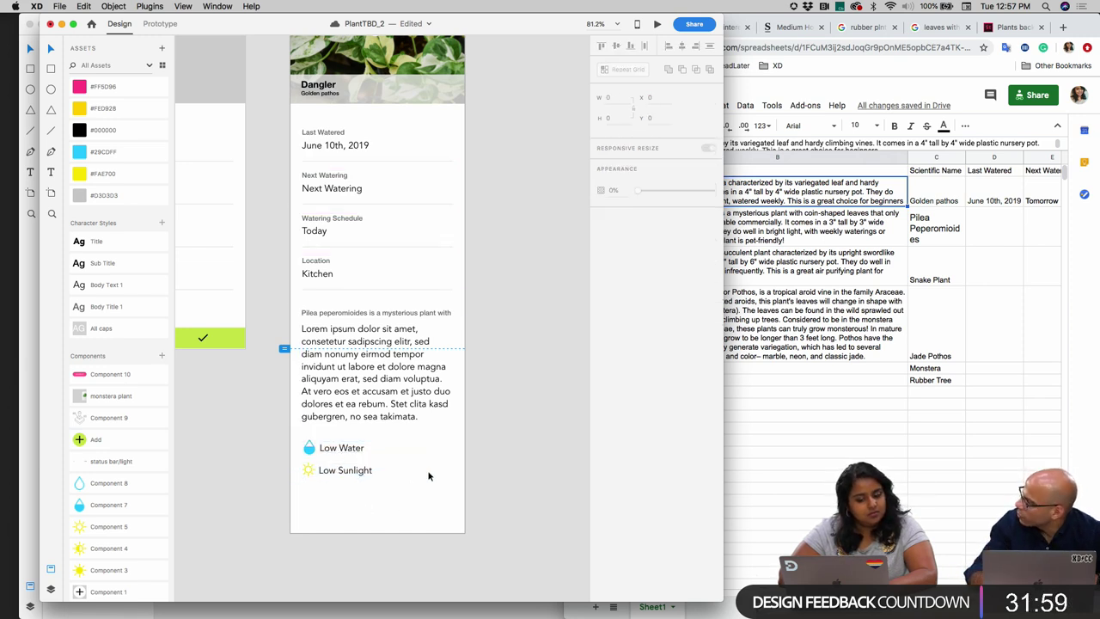
# - Nudge the "Low Water" and "Low Sunlight" labels together slightly up and away from their icons
pyautogui.scroll(3, 408, 505)
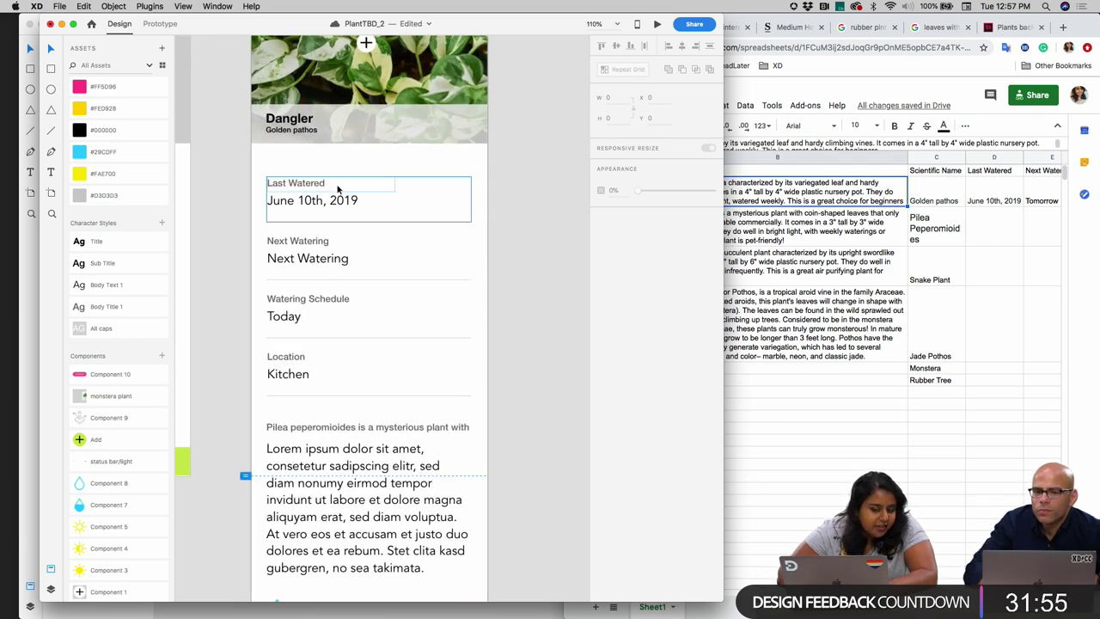
pyautogui.scroll(-3, 340, 376)
pyautogui.click(319, 507)
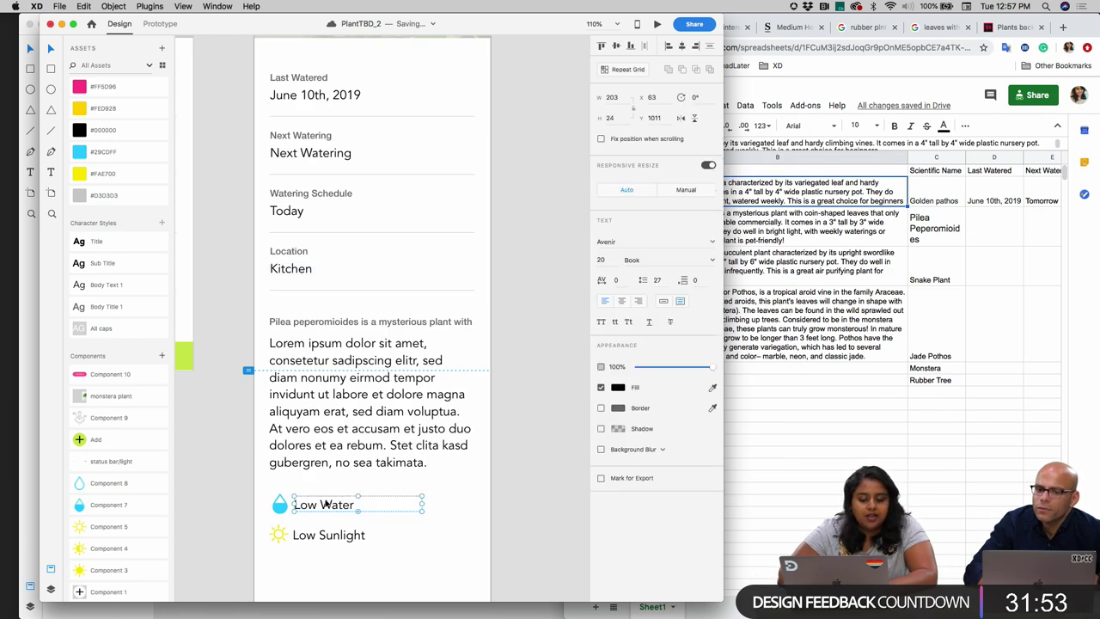
pyautogui.moveTo(328, 536); pyautogui.dragTo(329, 536)
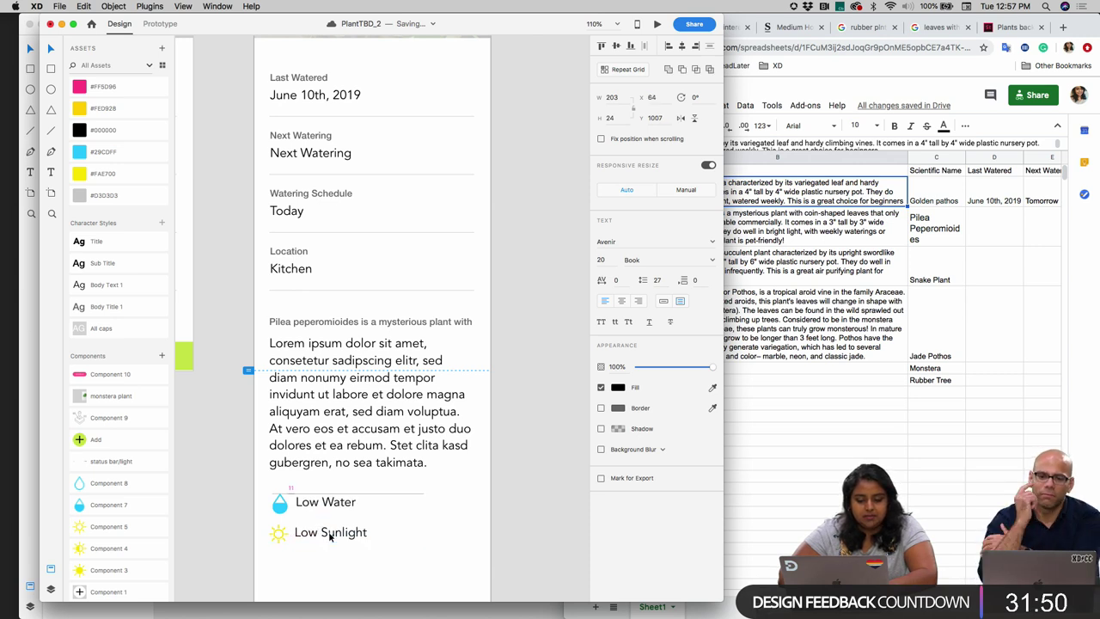
# - Replace the heading above the description paragraph with "Plant Bio"
pyautogui.click(340, 323)
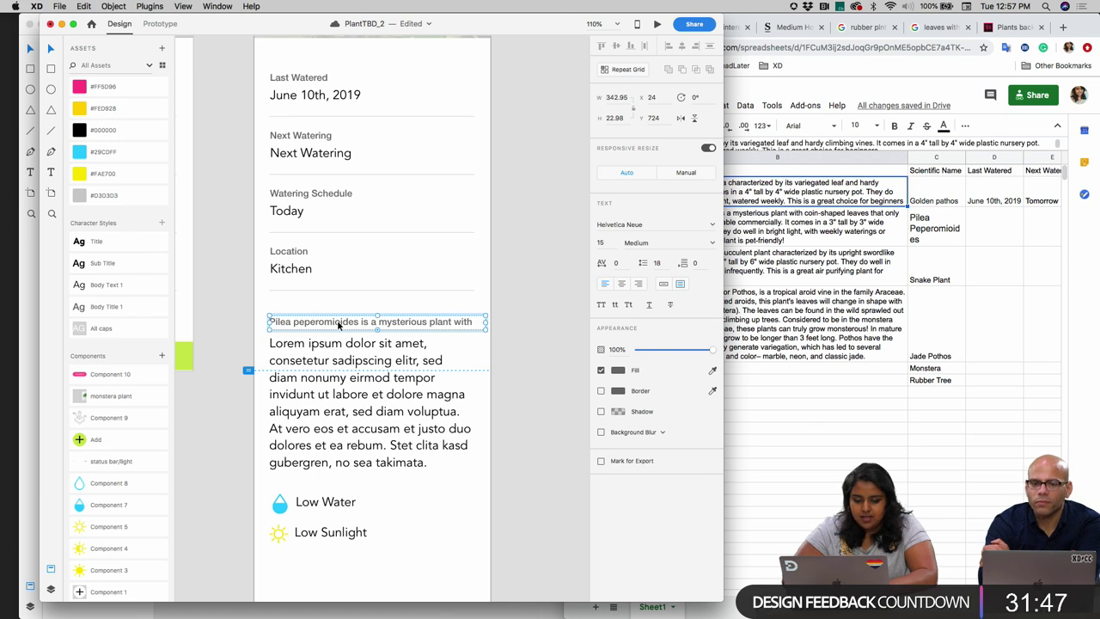
pyautogui.doubleClick(339, 322)
pyautogui.write('Plant Bio')
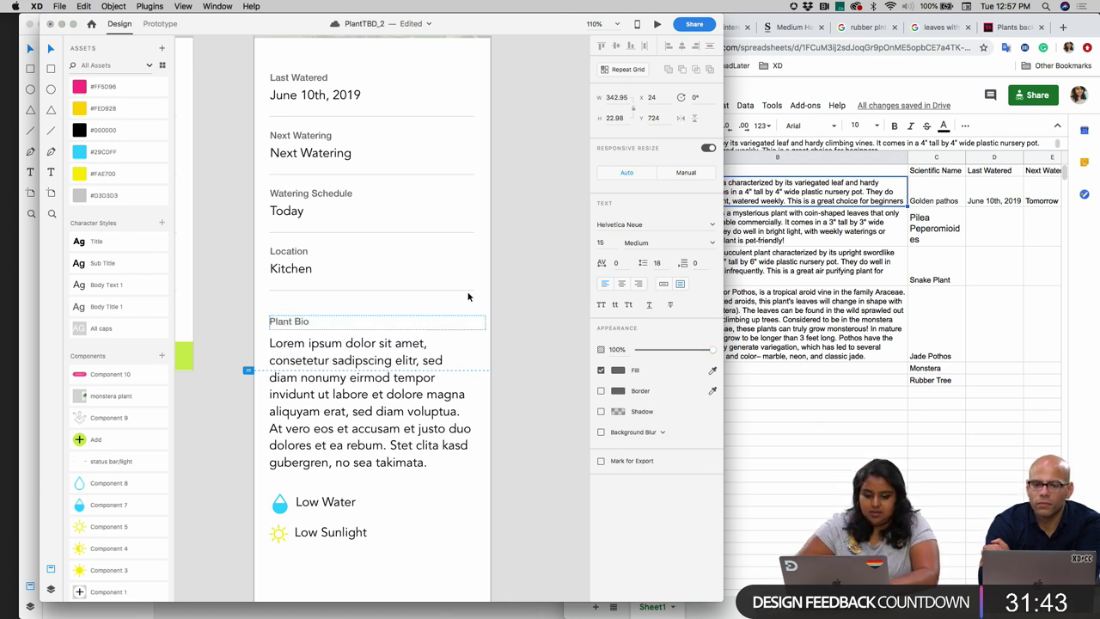
pyautogui.doubleClick(293, 215)
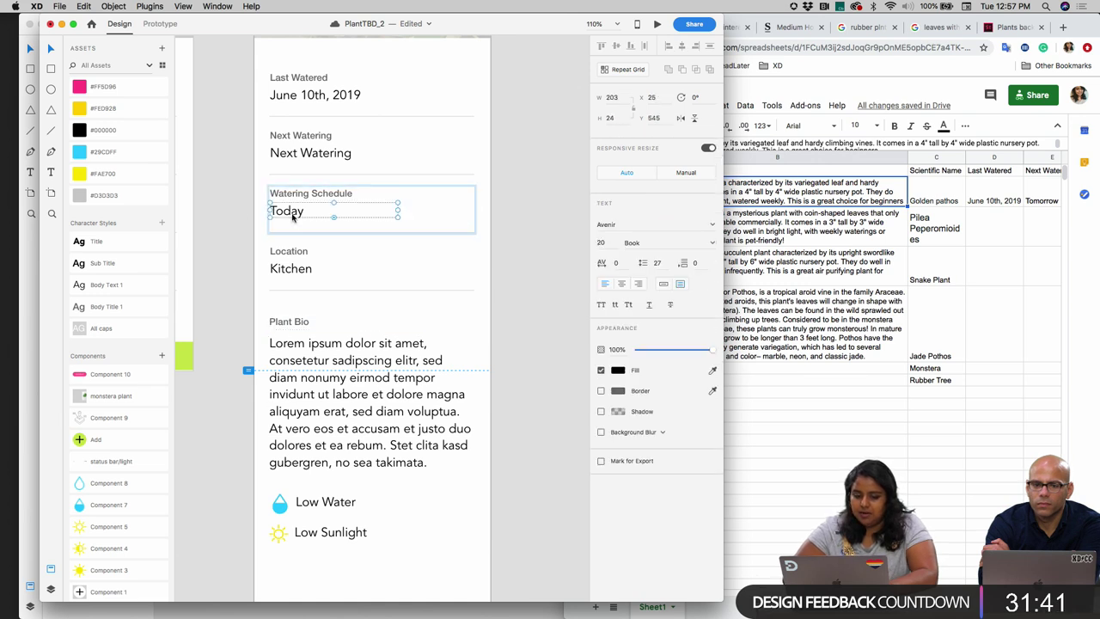
pyautogui.doubleClick(292, 215)
pyautogui.press('Escape')
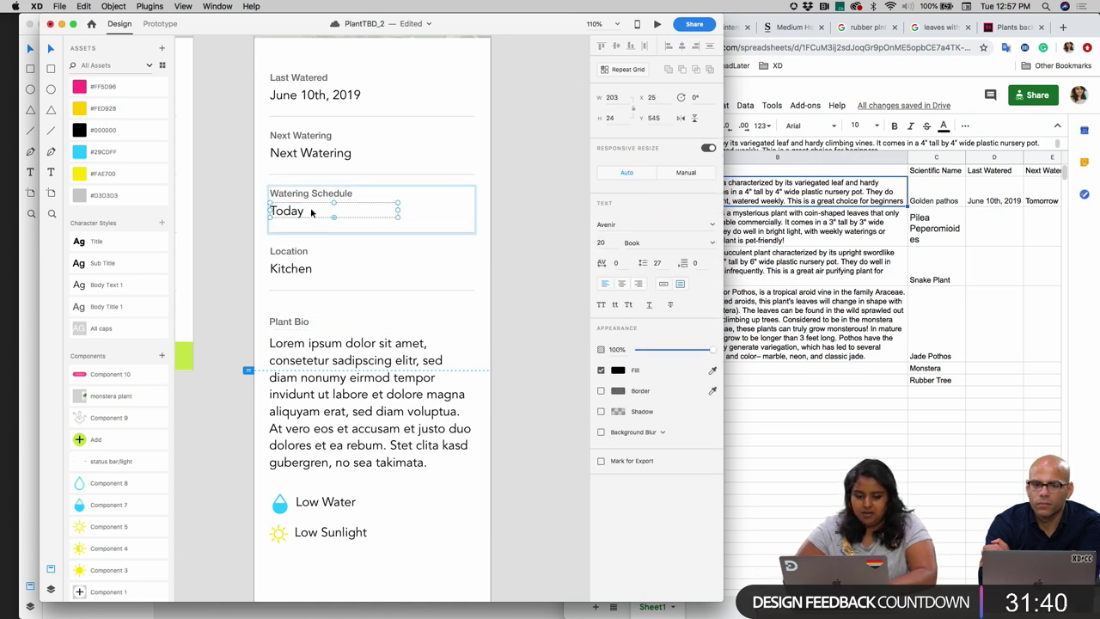
pyautogui.click(150, 6)
pyautogui.moveTo(193, 41)
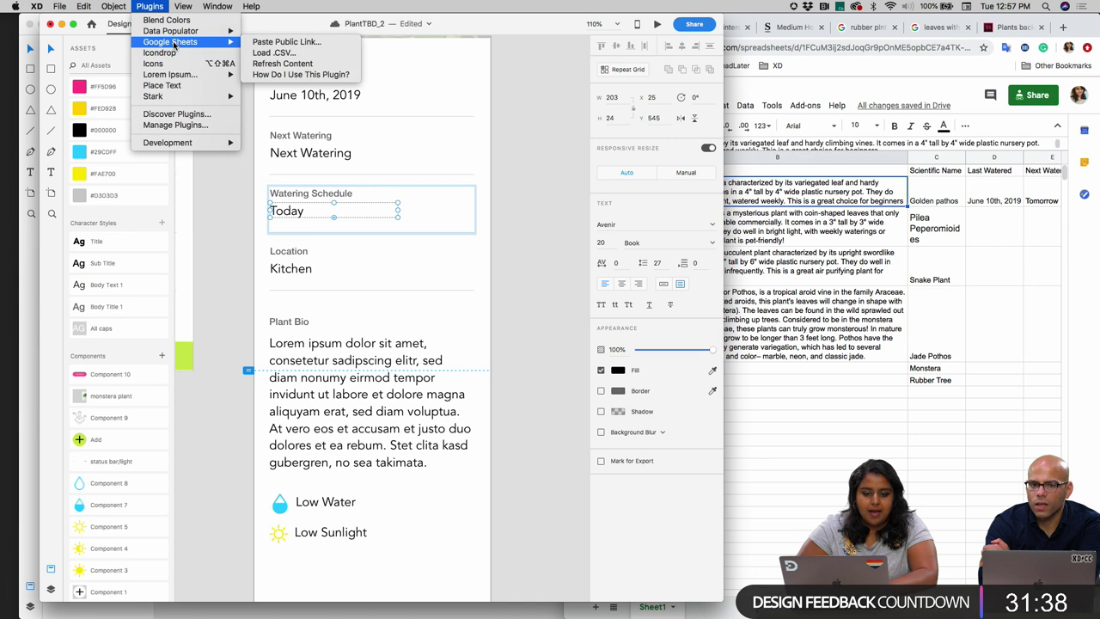
pyautogui.click(300, 40)
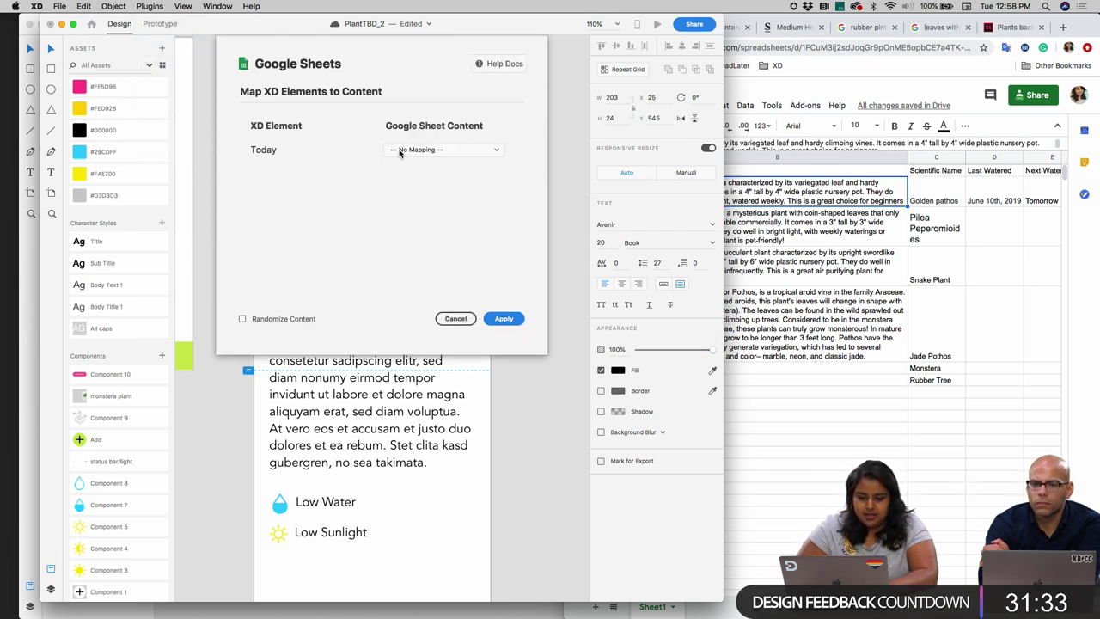
pyautogui.click(400, 152)
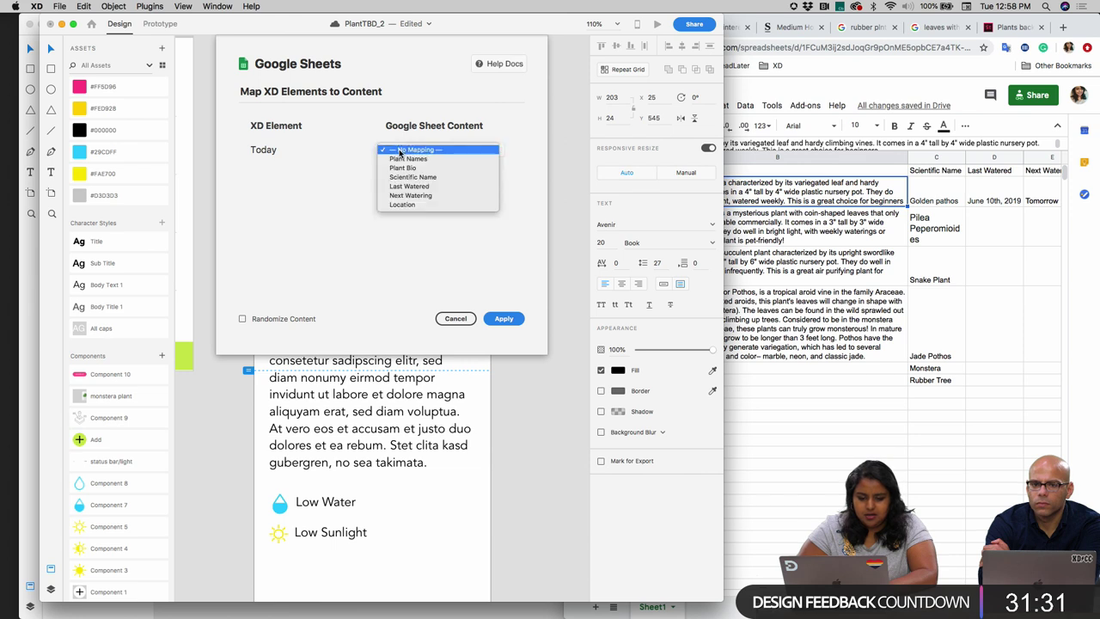
pyautogui.click(463, 319)
pyautogui.press('Escape')
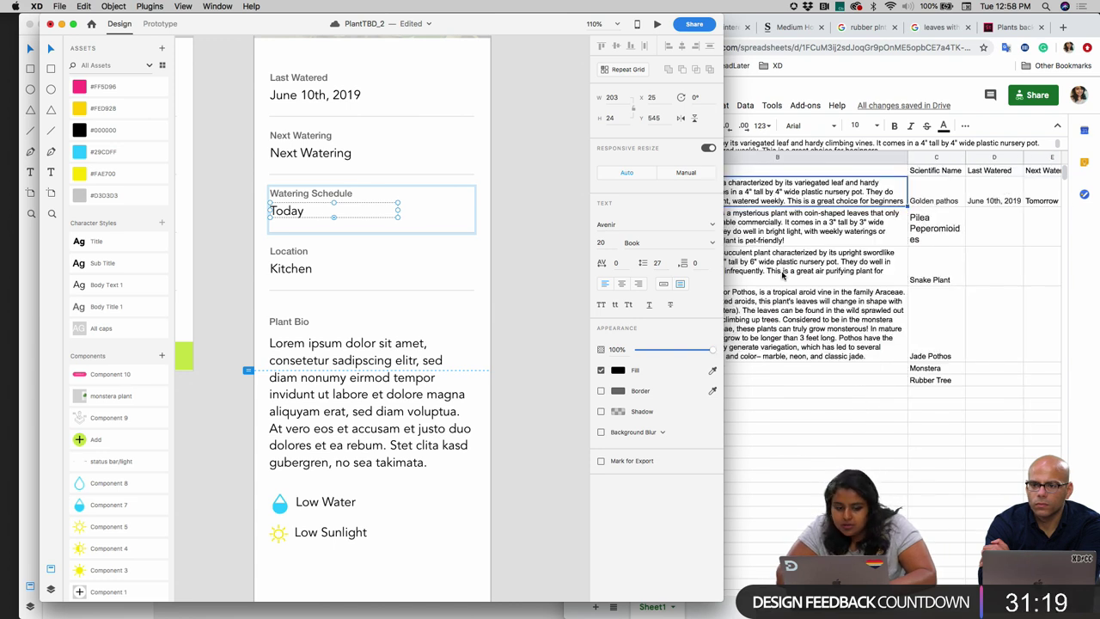
# - Fill the value text under Next Watering from the linked Google Sheet, mapping it to the Next Watering column
pyautogui.doubleClick(311, 152)
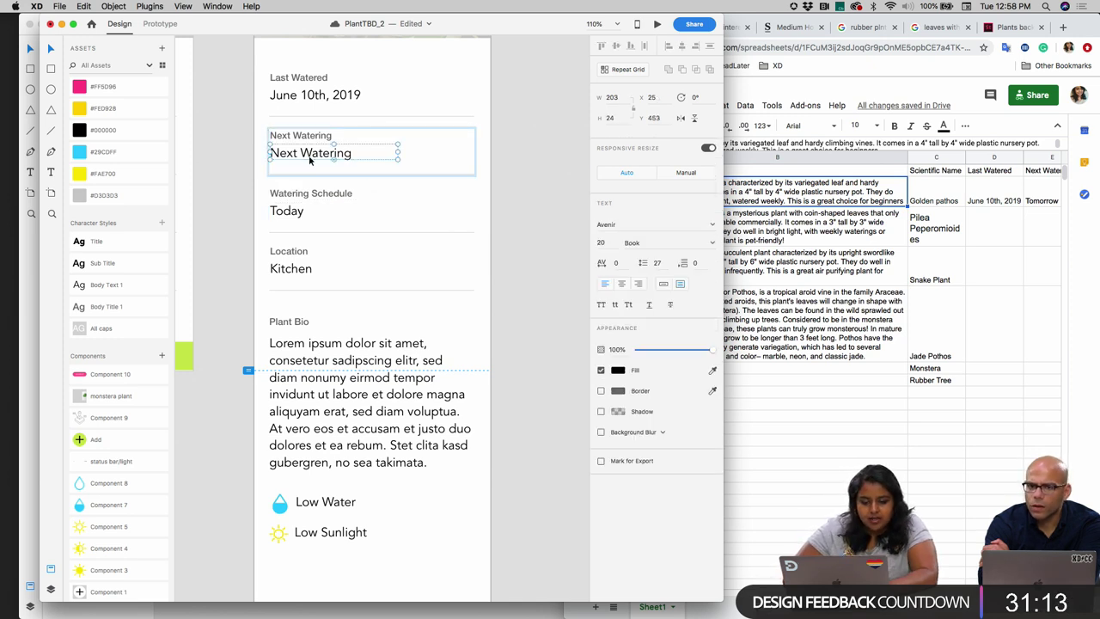
pyautogui.click(51, 590)
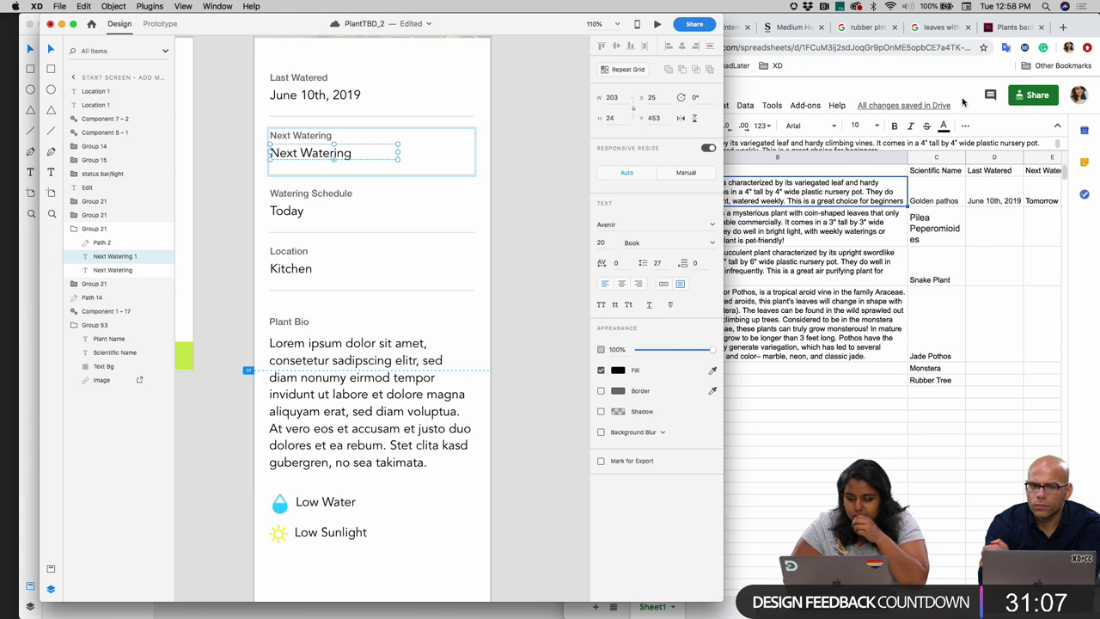
pyautogui.click(218, 6)
pyautogui.moveTo(150, 6)
pyautogui.moveTo(163, 42)
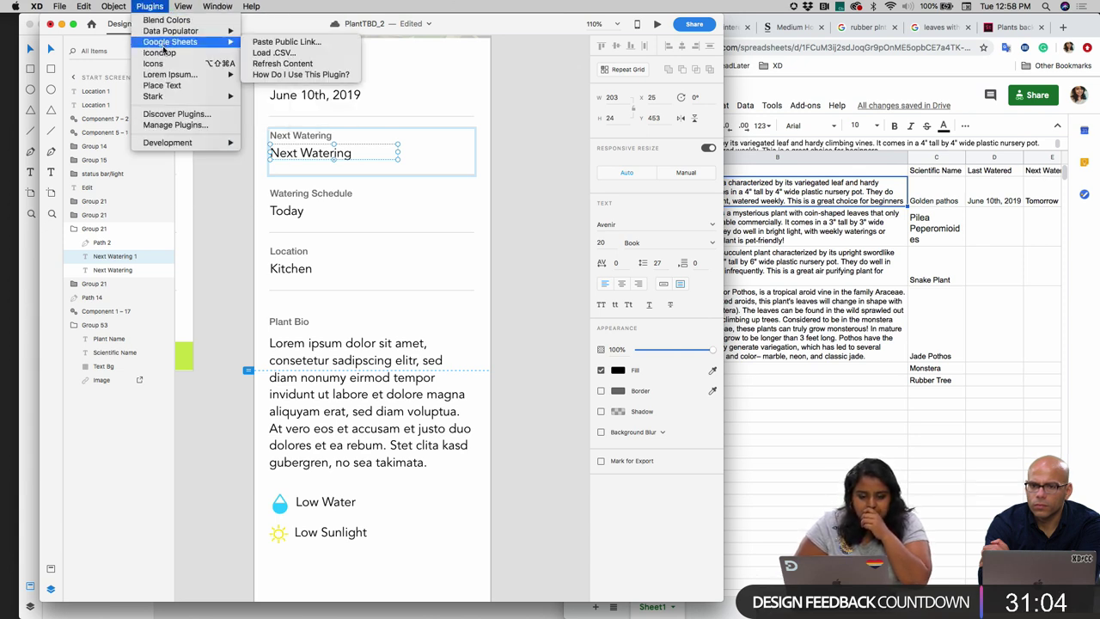
pyautogui.click(315, 48)
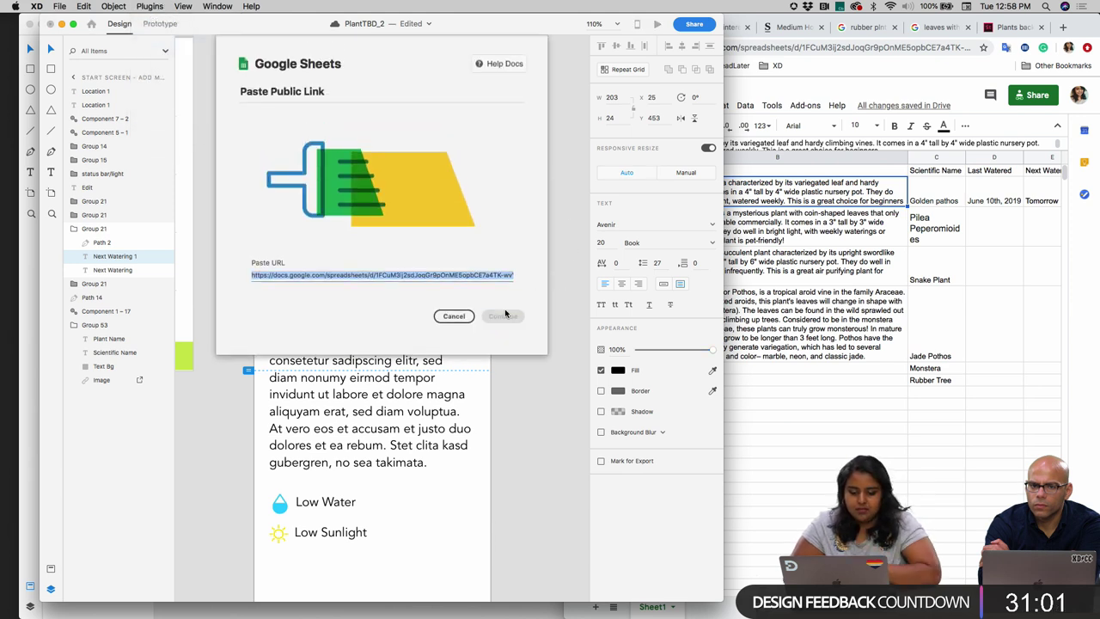
pyautogui.click(505, 316)
pyautogui.click(454, 149)
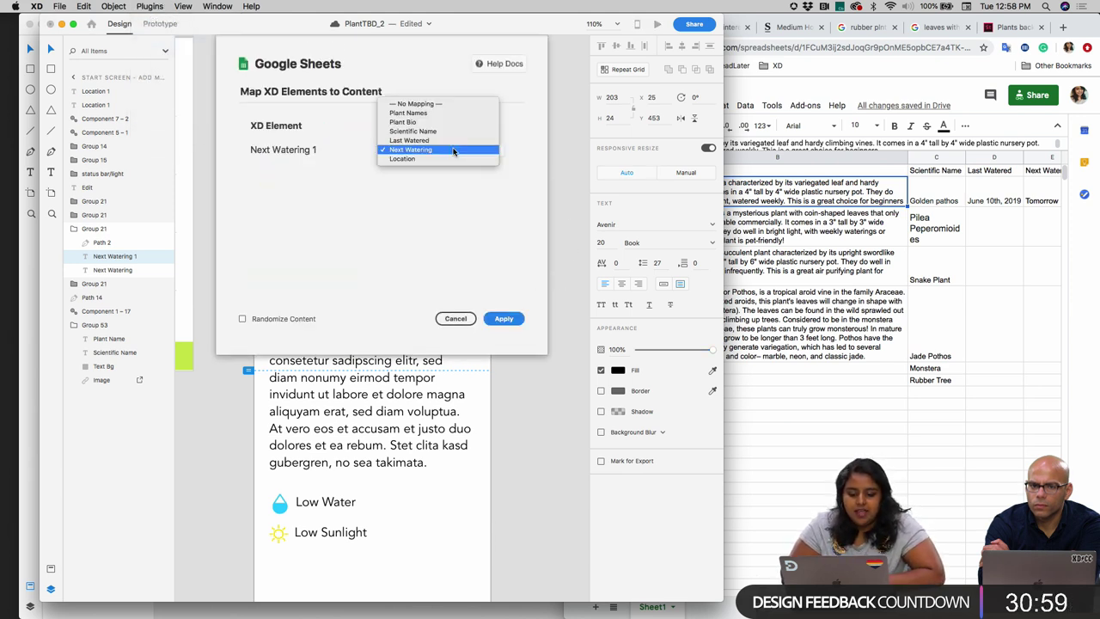
pyautogui.click(454, 150)
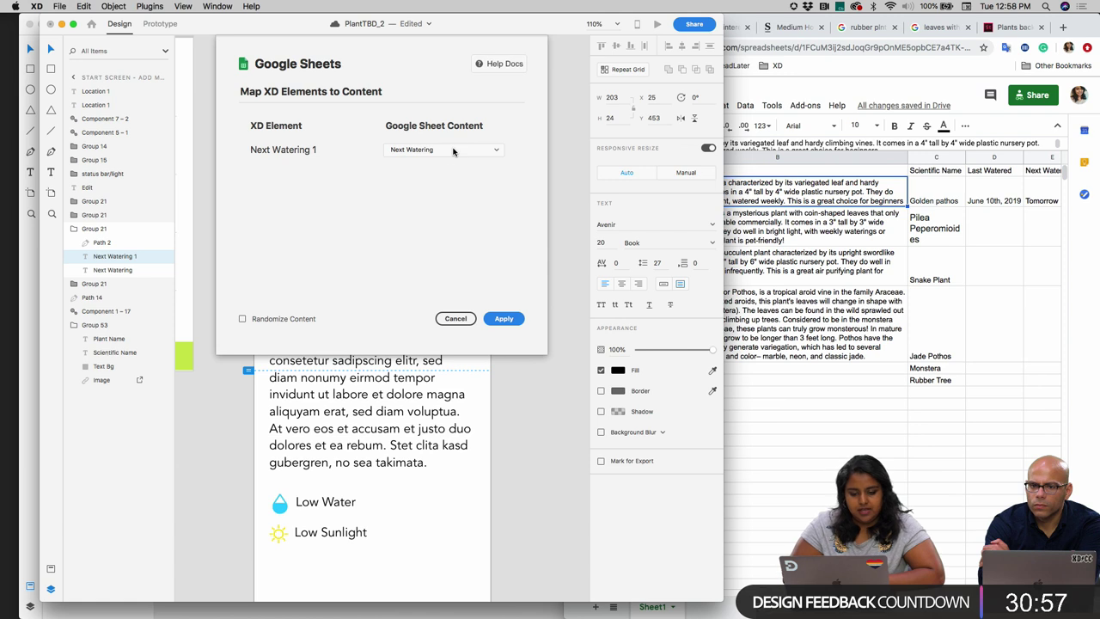
pyautogui.click(515, 321)
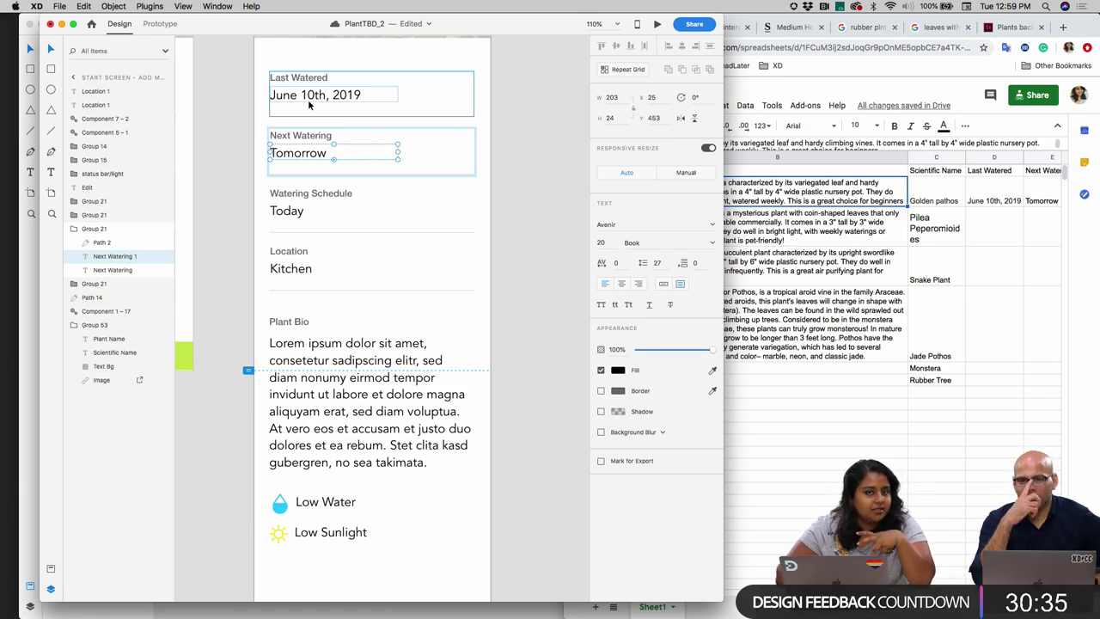
# - Select the date text under Last Watered and check its layer name
pyautogui.scroll(5, 296, 95)
pyautogui.scroll(2, 304, 106)
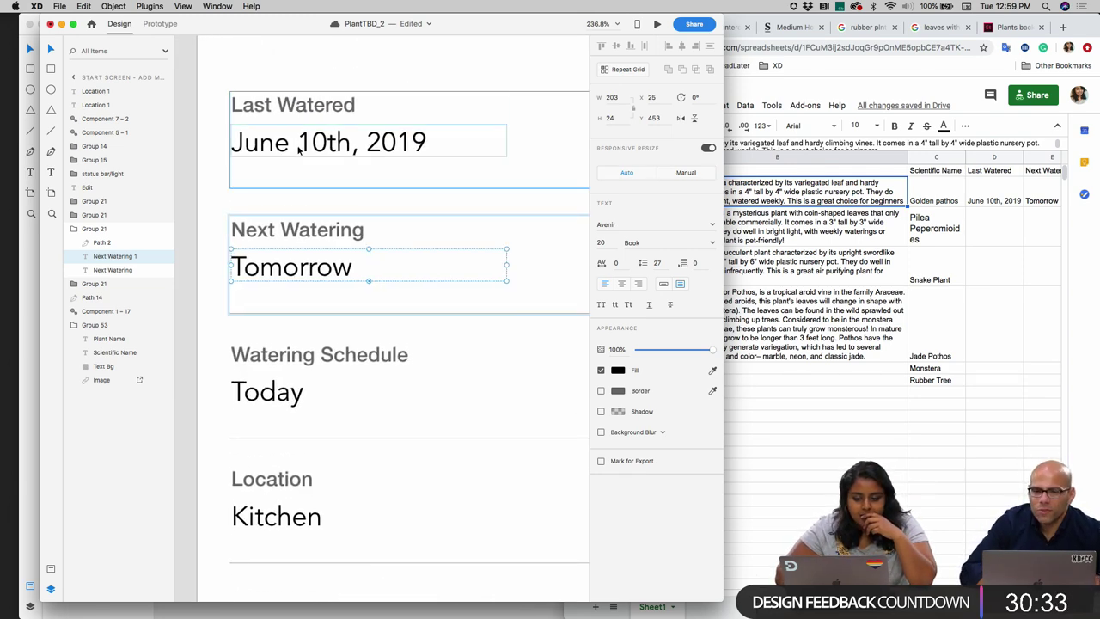
pyautogui.click(309, 146)
pyautogui.doubleClick(309, 146)
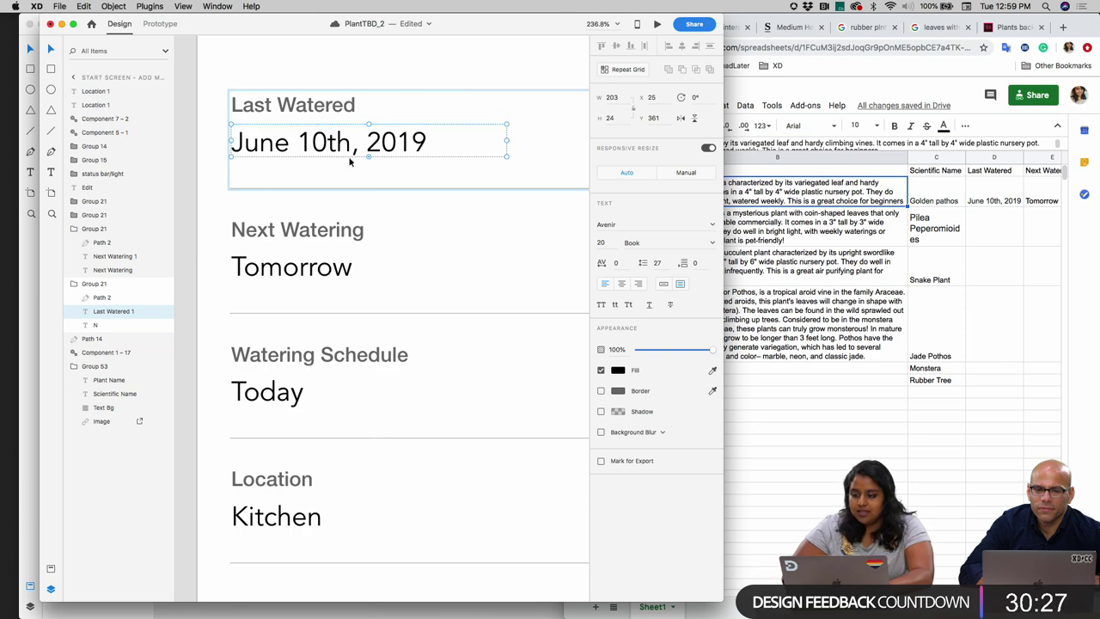
pyautogui.scroll(-3, 351, 148)
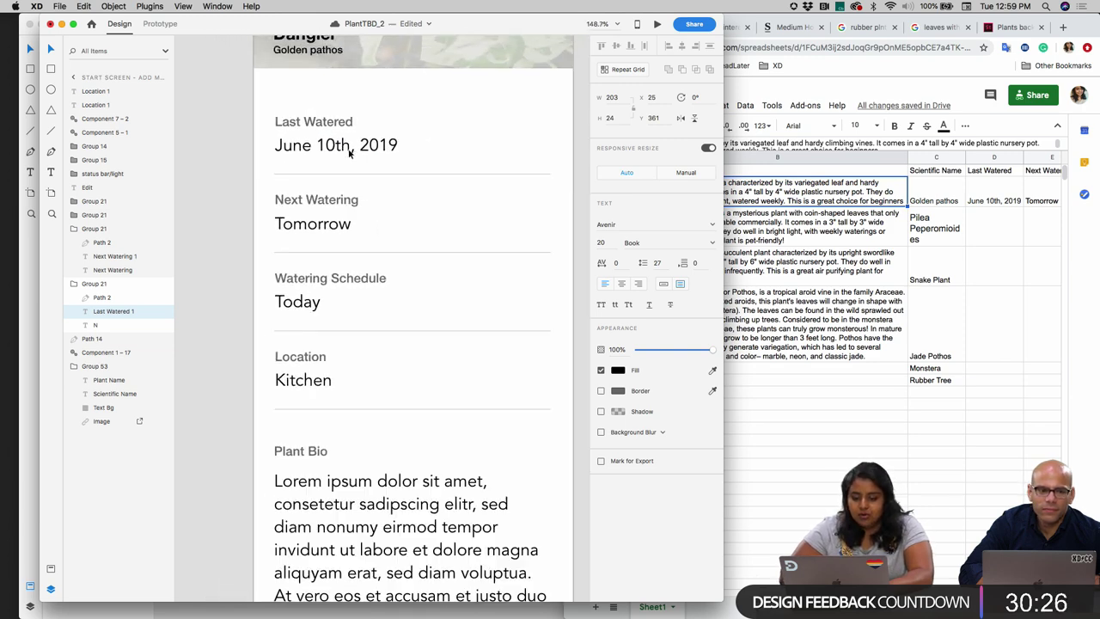
# - Expand Group 15 in the layer list and select its Plant Bio Paragraph text
pyautogui.click(313, 392)
pyautogui.scroll(-3, 317, 344)
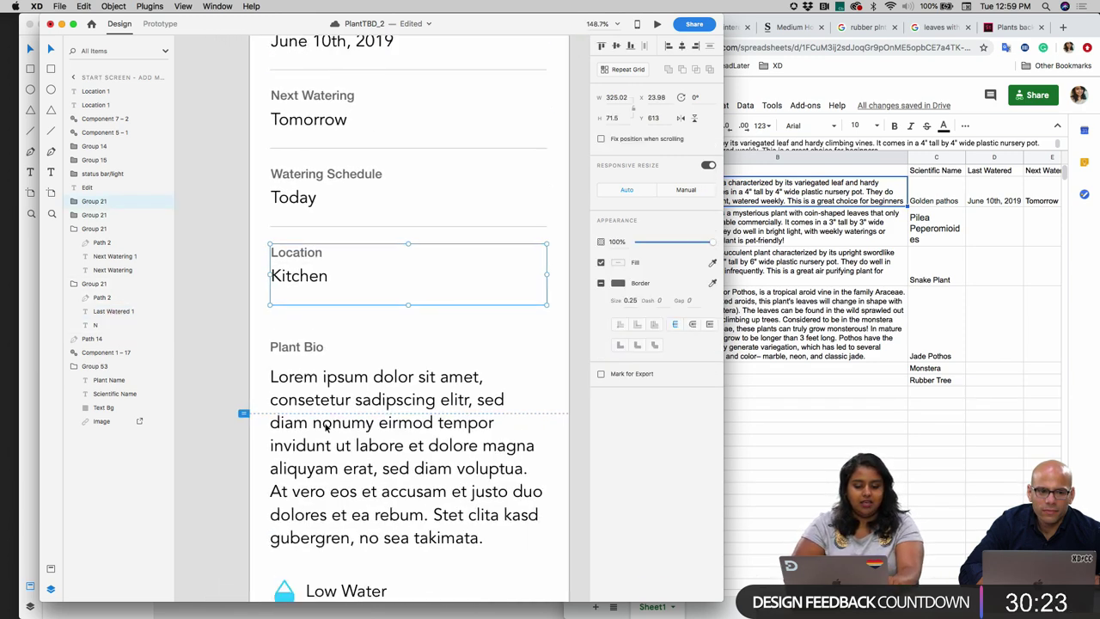
pyautogui.click(354, 382)
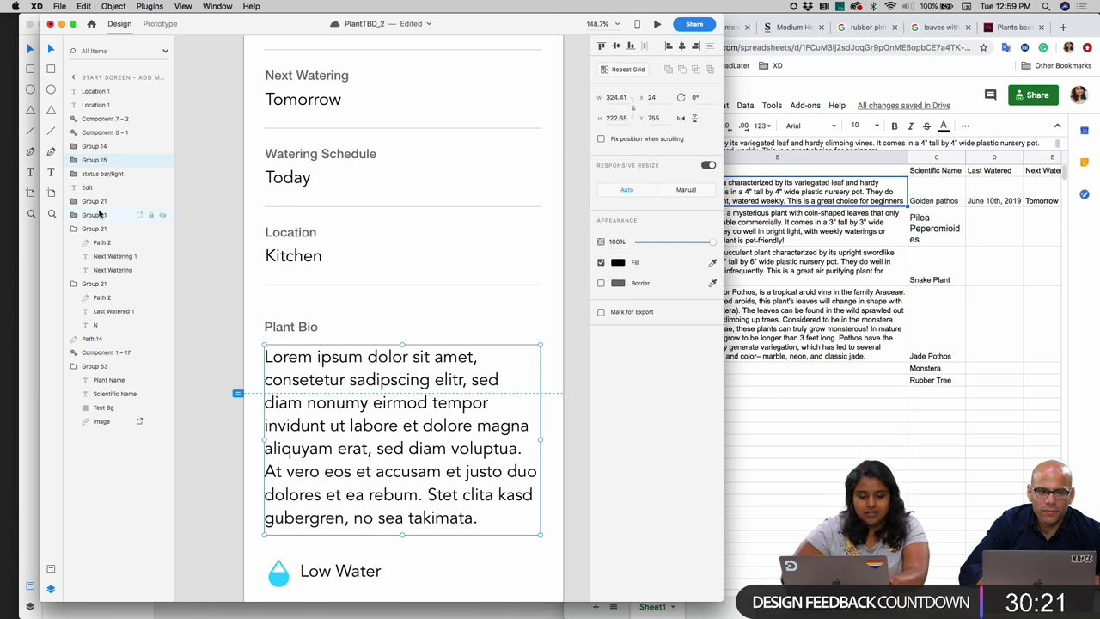
pyautogui.doubleClick(97, 160)
pyautogui.click(76, 160)
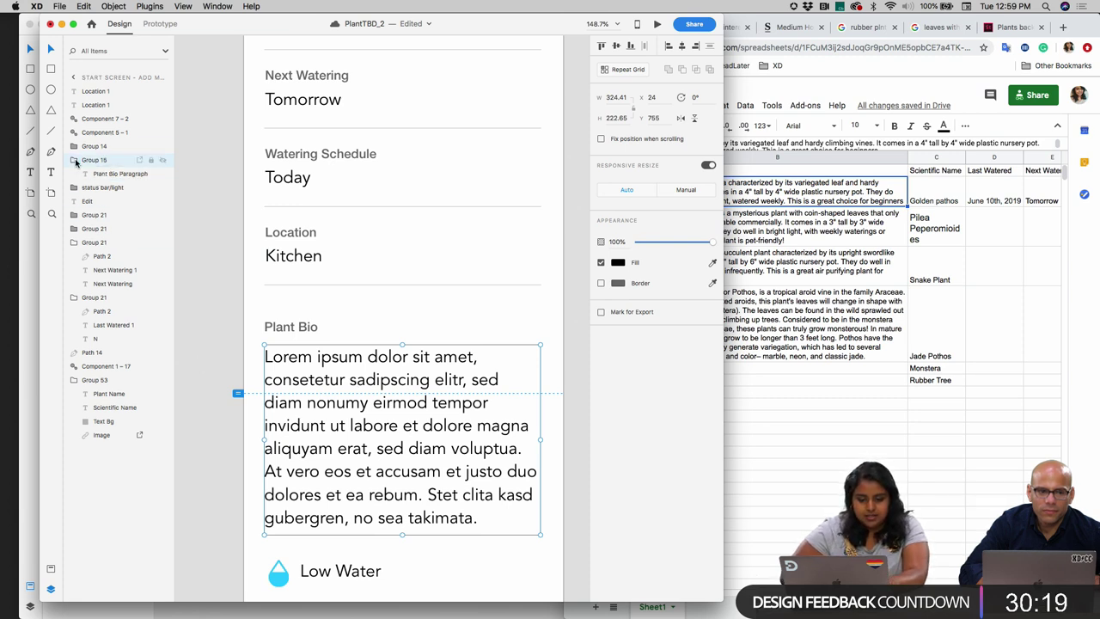
pyautogui.click(125, 173)
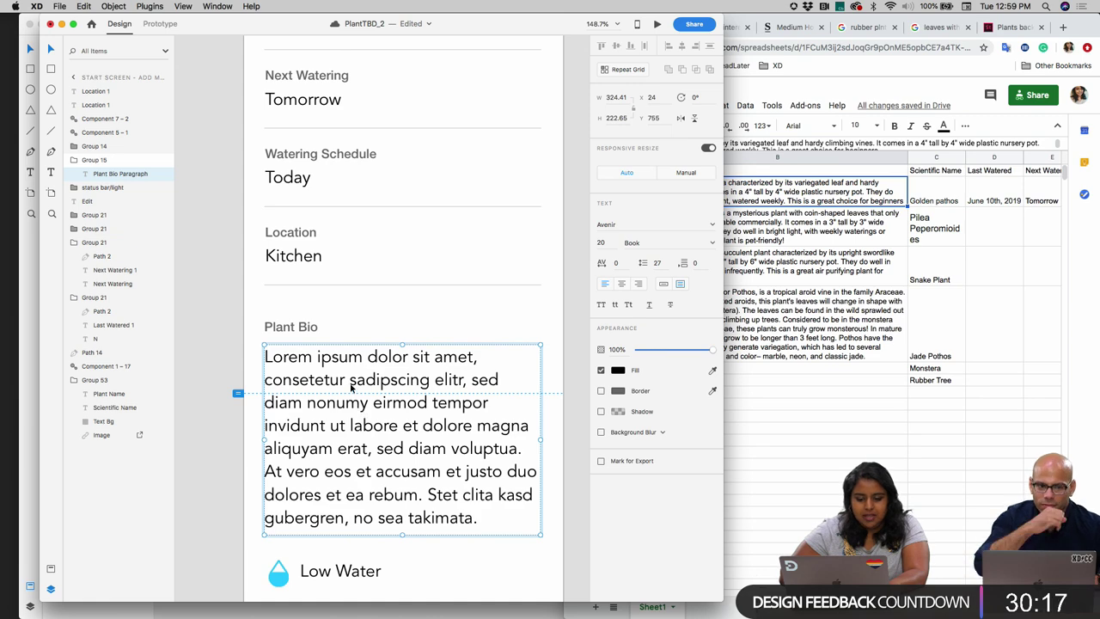
# - In the Plant Excel Google Sheet, rename the Plant Bio column header to "Plant Bio Paragraph"
pyautogui.click(862, 208)
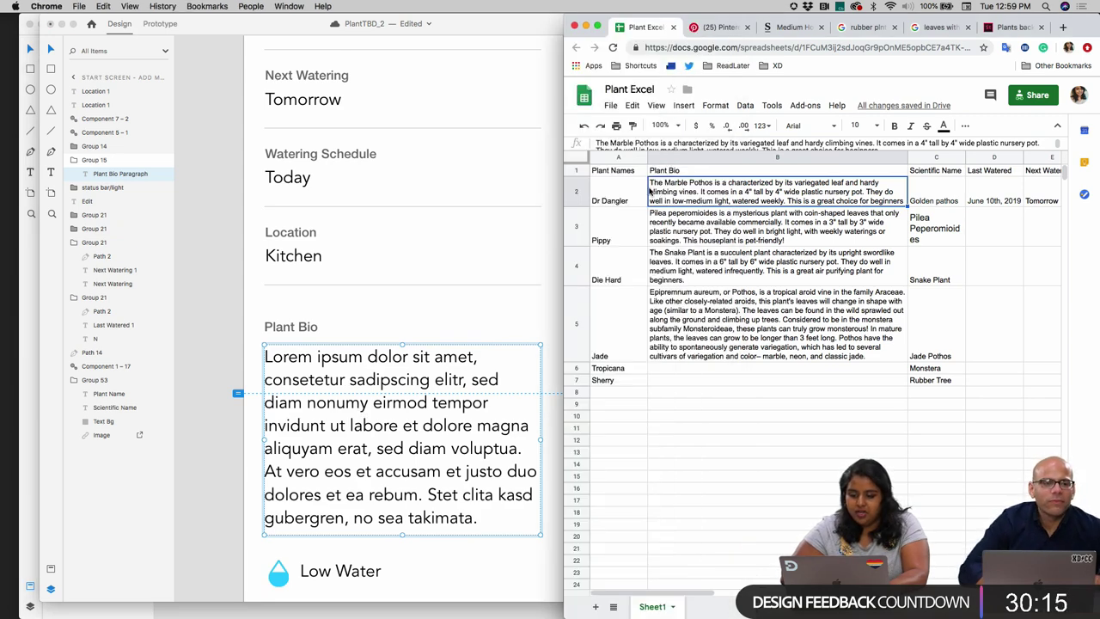
pyautogui.click(433, 436)
pyautogui.click(854, 173)
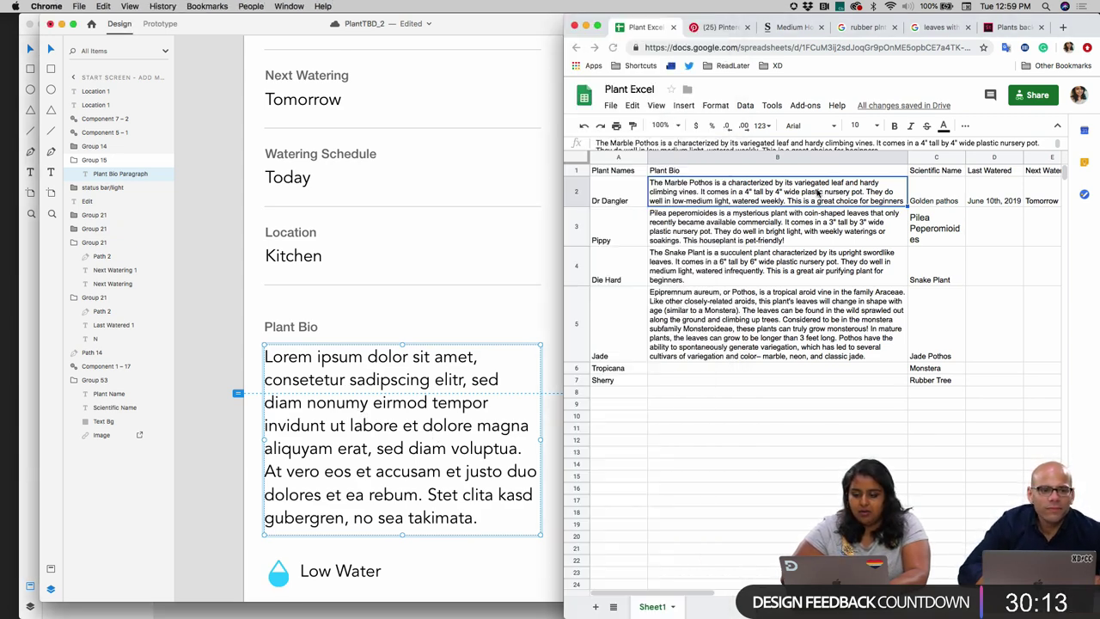
pyautogui.click(696, 174)
pyautogui.doubleClick(696, 172)
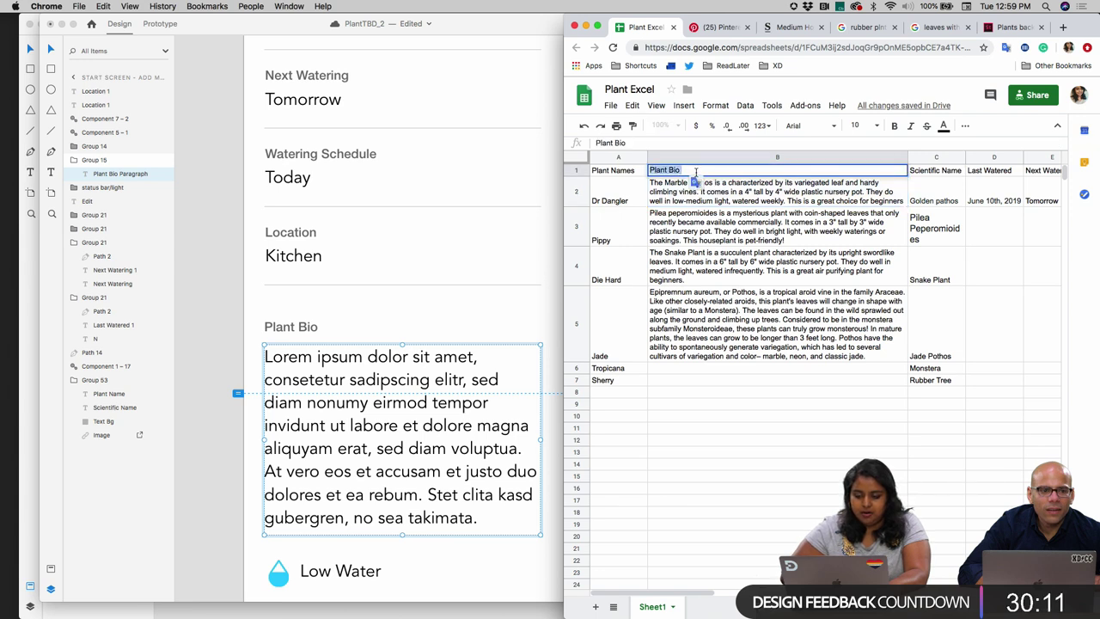
pyautogui.write('Pra')
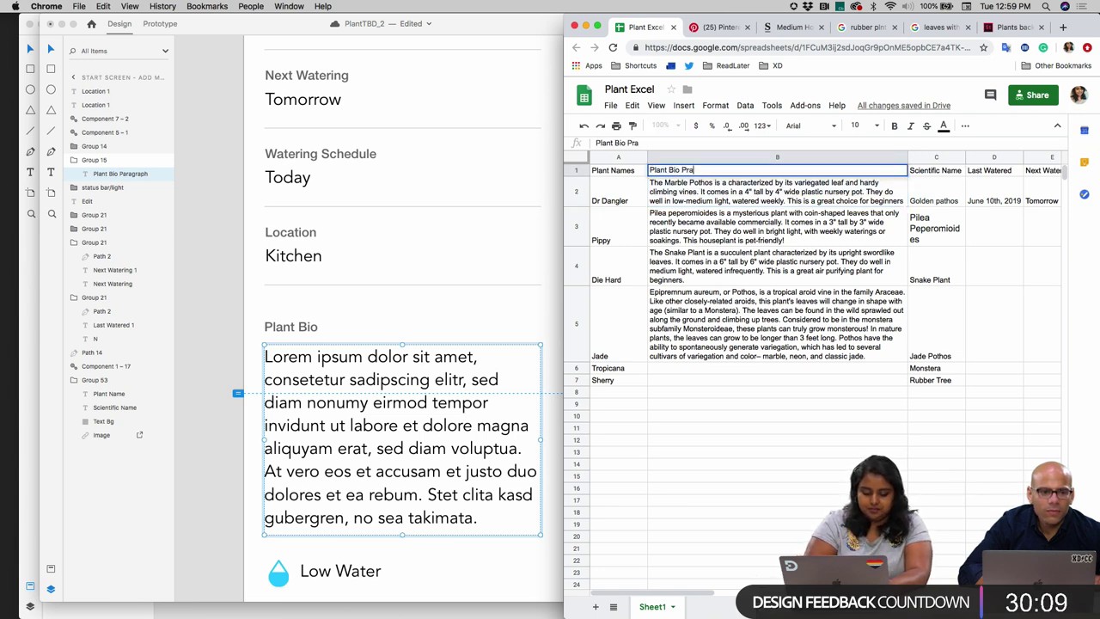
pyautogui.write('graph')
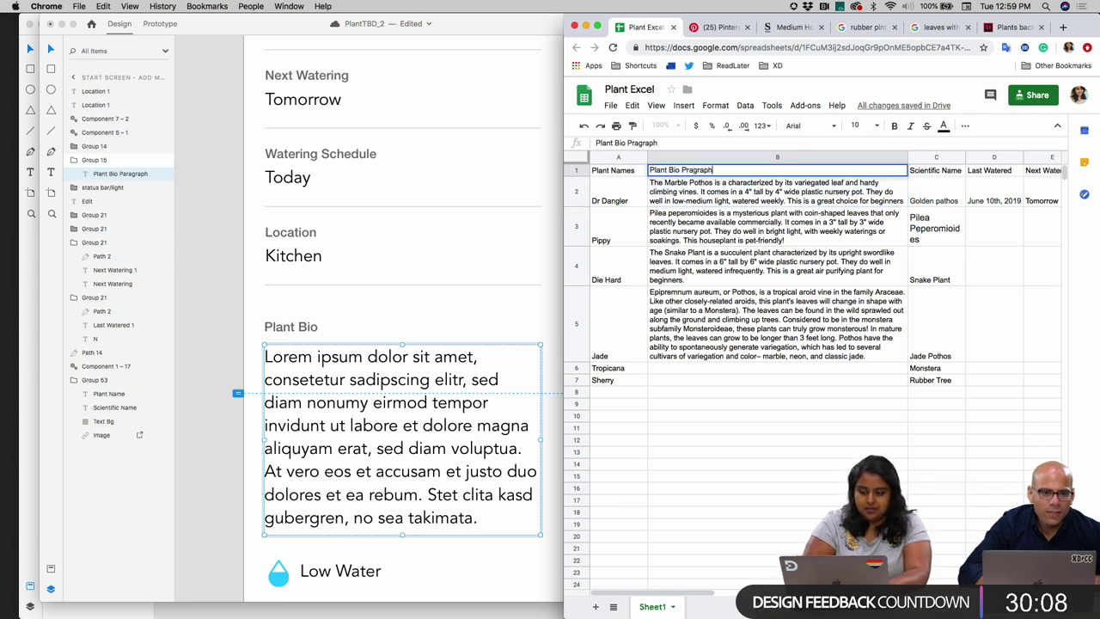
pyautogui.click(684, 170)
pyautogui.write('a')
pyautogui.press('Return')
# - Back in Adobe XD, fill the Plant Bio Paragraph text from the linked Google Sheet, mapping it to the Plant Bio Paragraph column
pyautogui.click(421, 395)
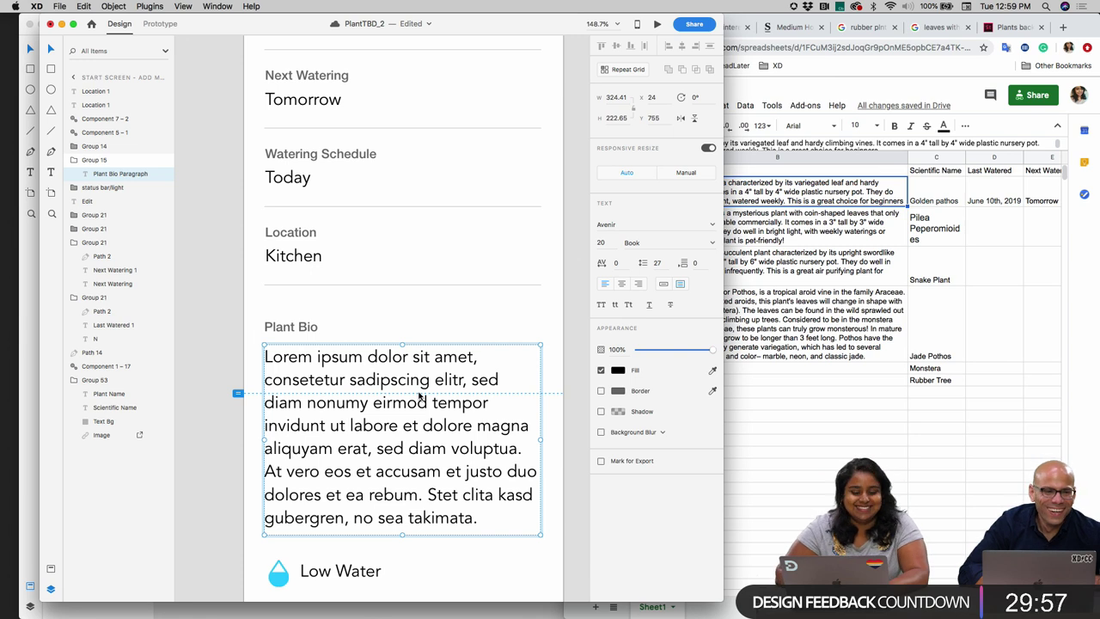
pyautogui.click(150, 6)
pyautogui.moveTo(176, 43)
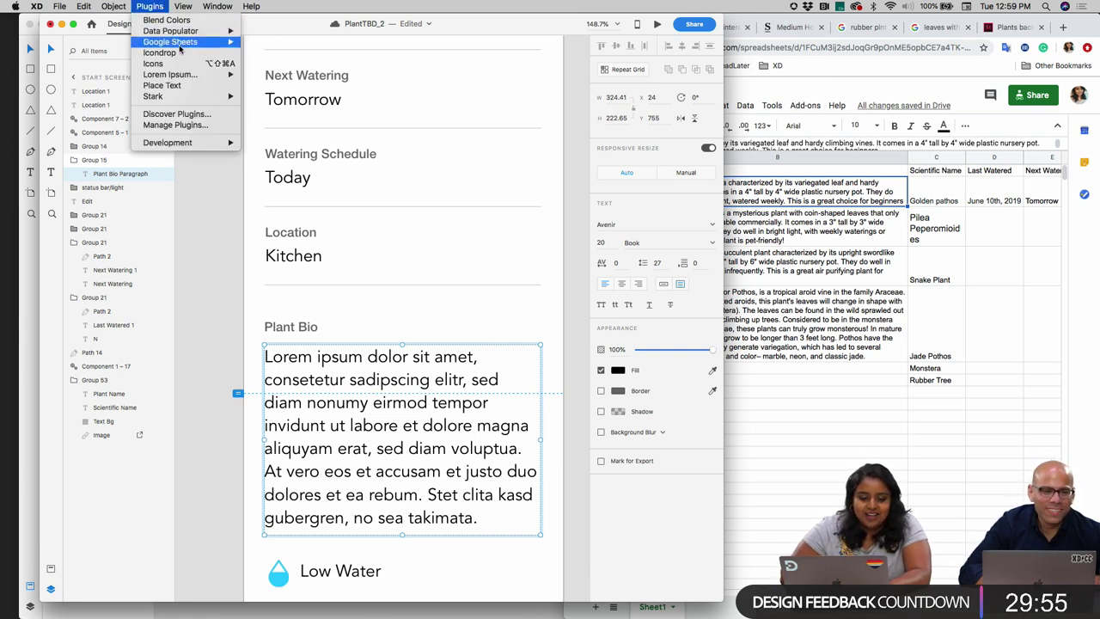
pyautogui.click(284, 41)
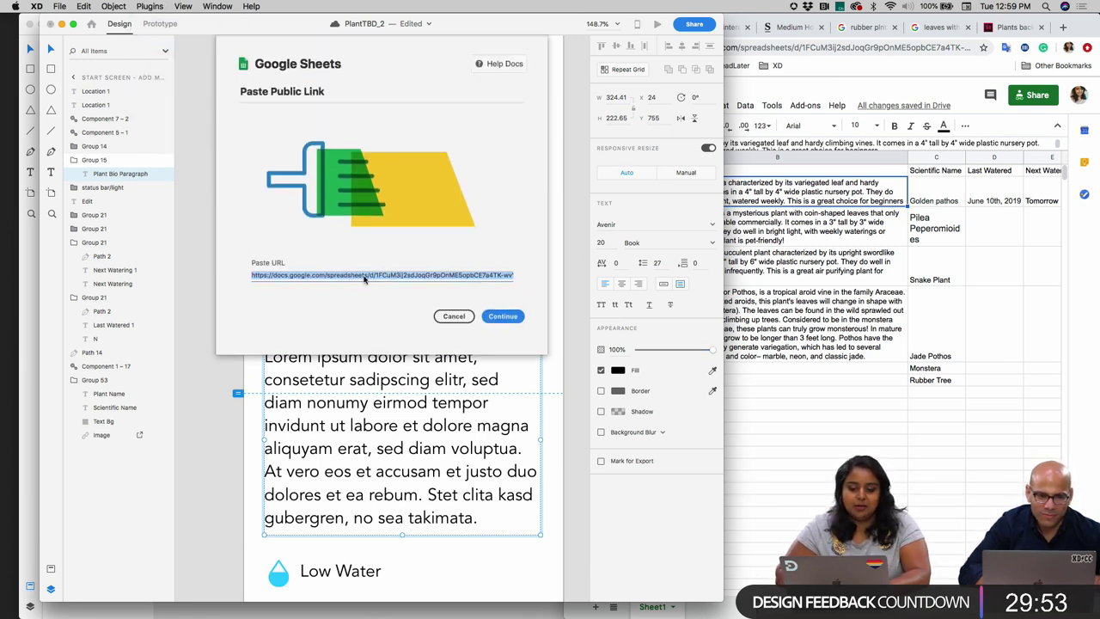
pyautogui.click(504, 317)
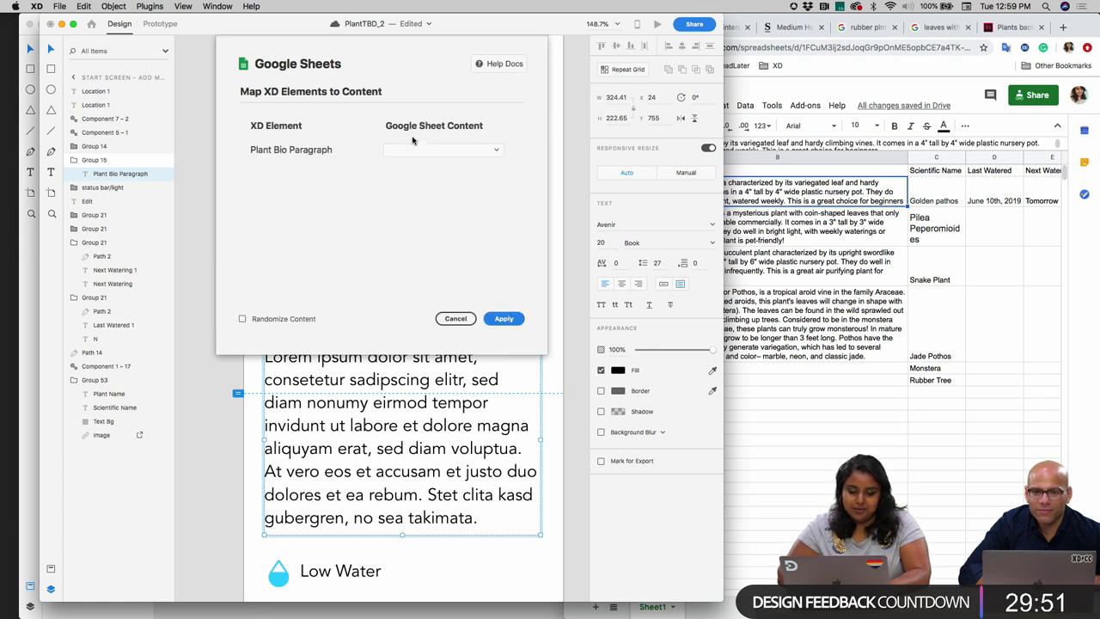
pyautogui.click(411, 150)
pyautogui.click(419, 170)
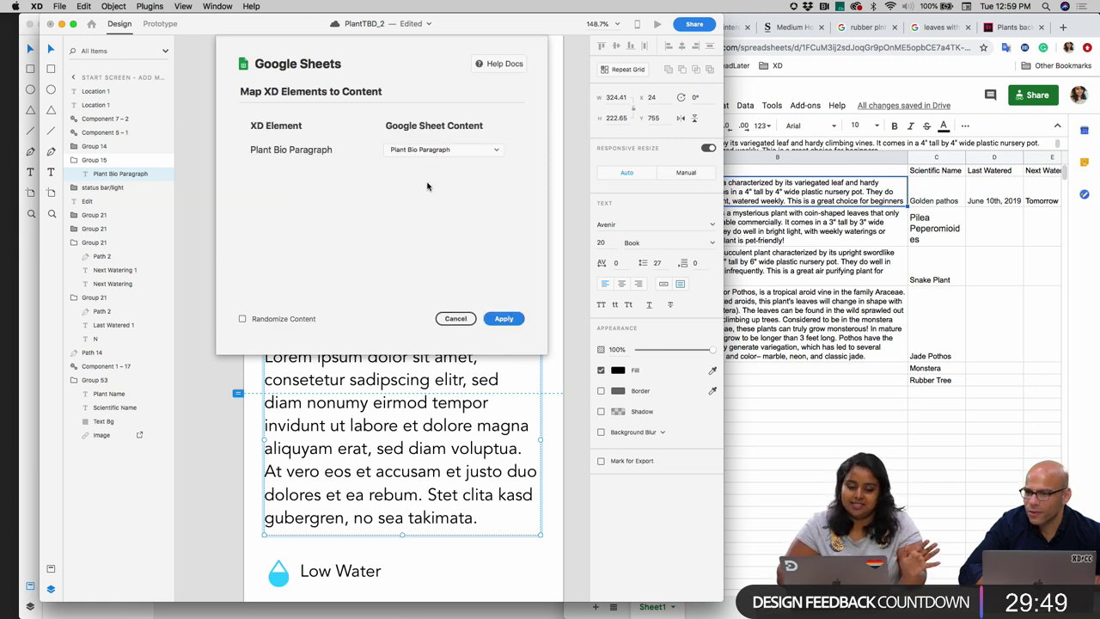
pyautogui.click(509, 319)
pyautogui.click(565, 355)
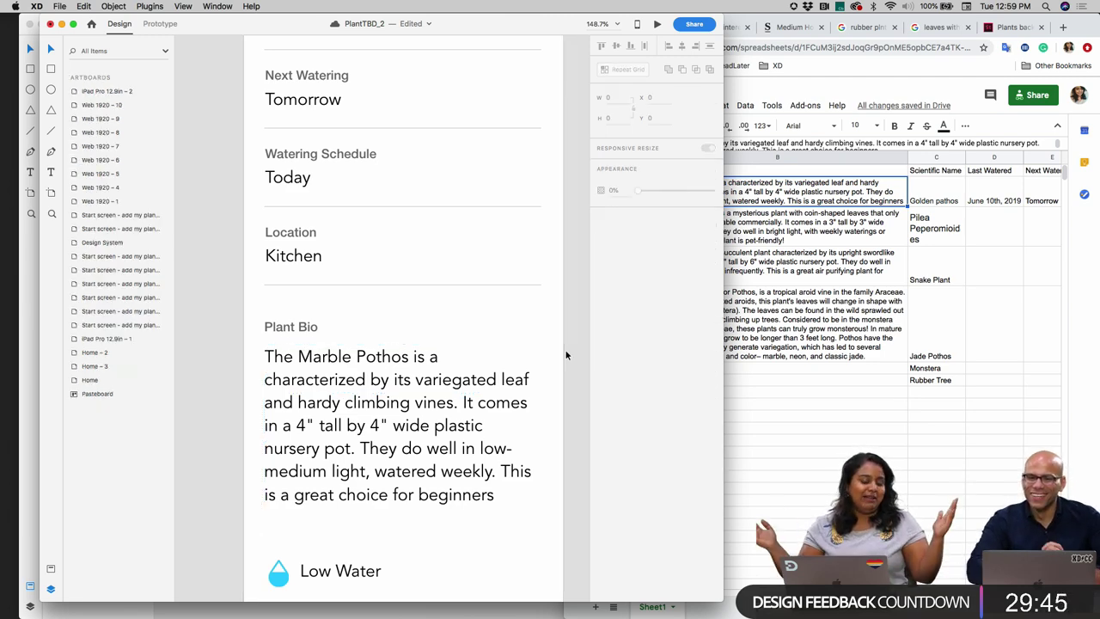
# - Move the water and sun rows up to about Y 986 and line up the Low Water label with Low Sunlight
pyautogui.scroll(-5, 565, 355)
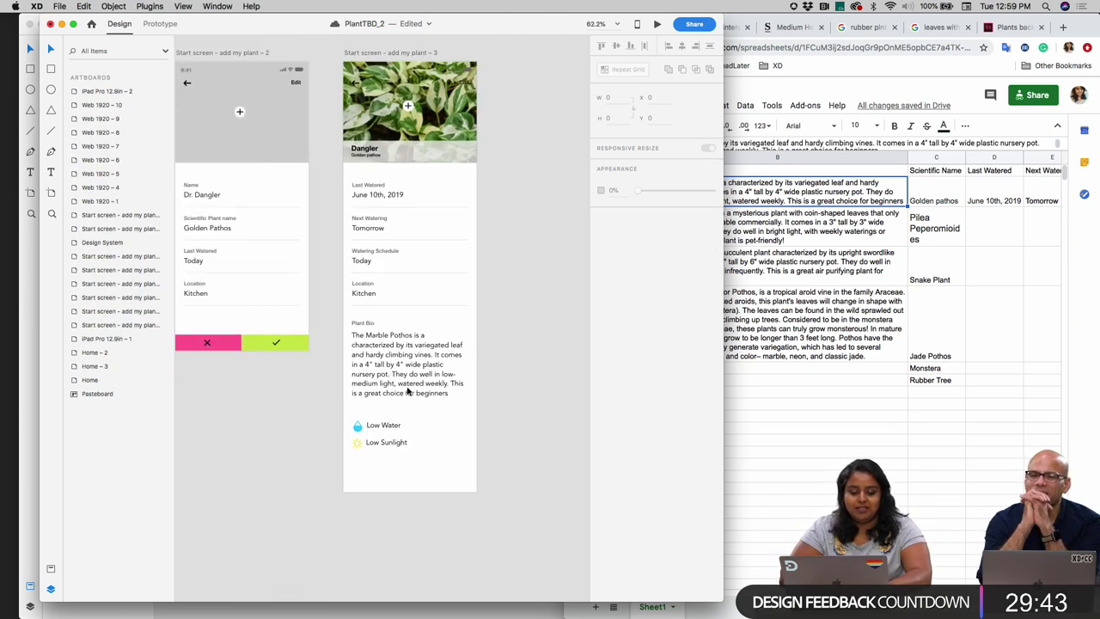
pyautogui.moveTo(344, 415); pyautogui.dragTo(389, 447)
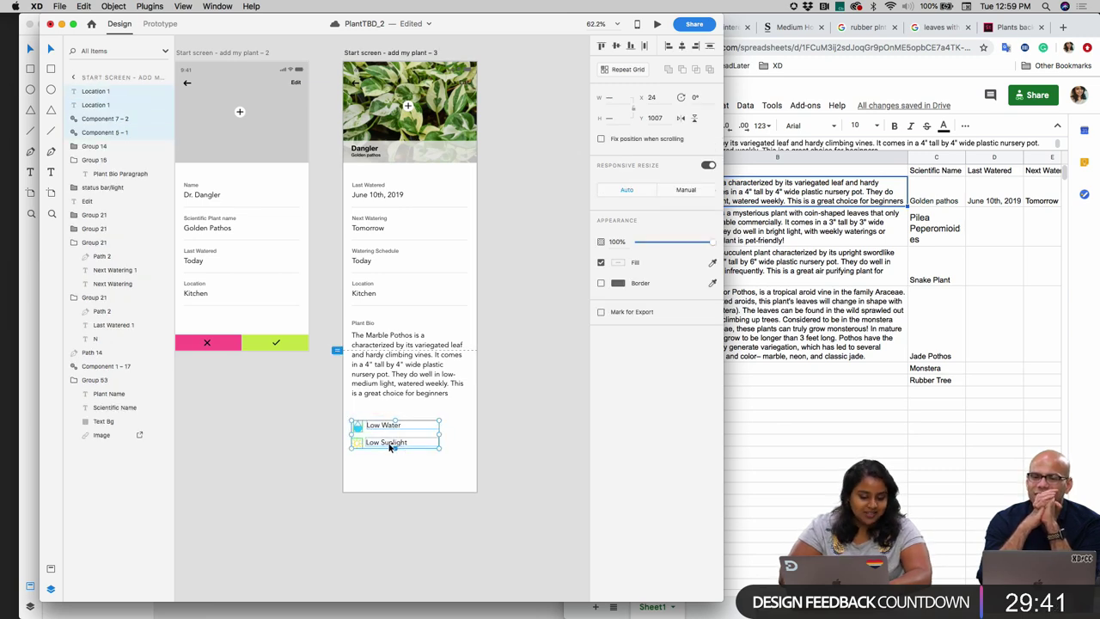
pyautogui.scroll(5, 438, 450)
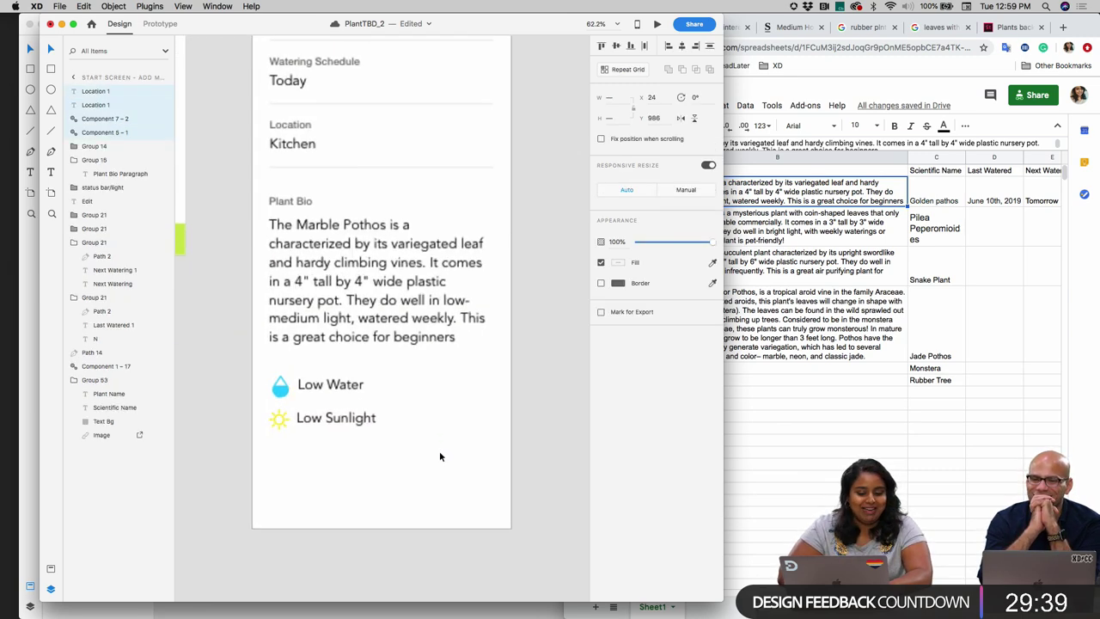
pyautogui.click(373, 494)
pyautogui.click(300, 381)
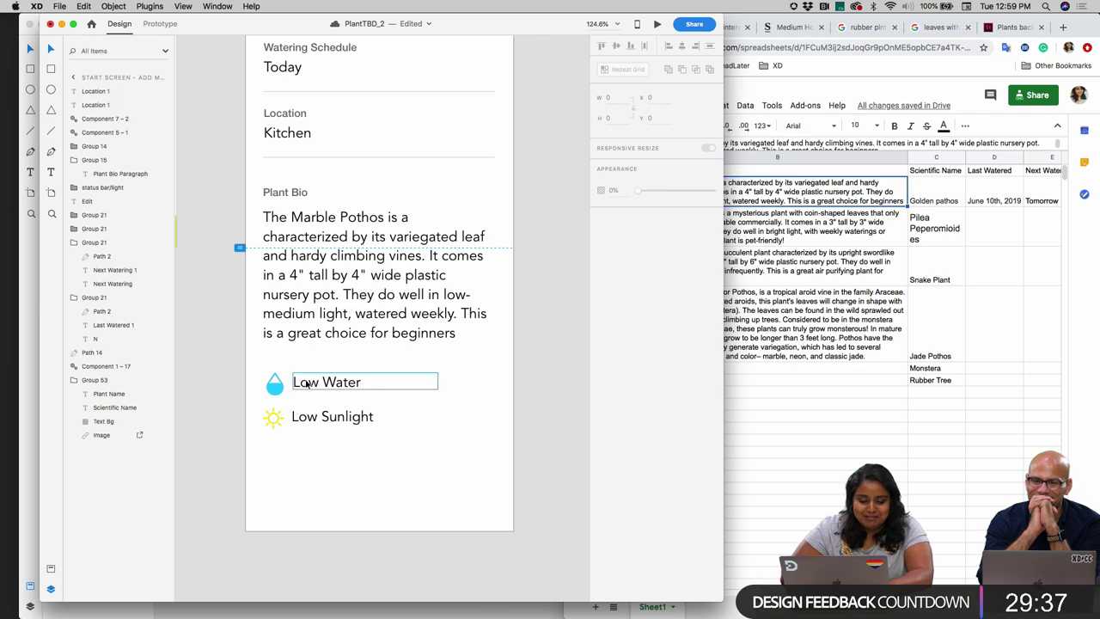
pyautogui.moveTo(330, 389); pyautogui.dragTo(329, 390)
pyautogui.click(322, 420)
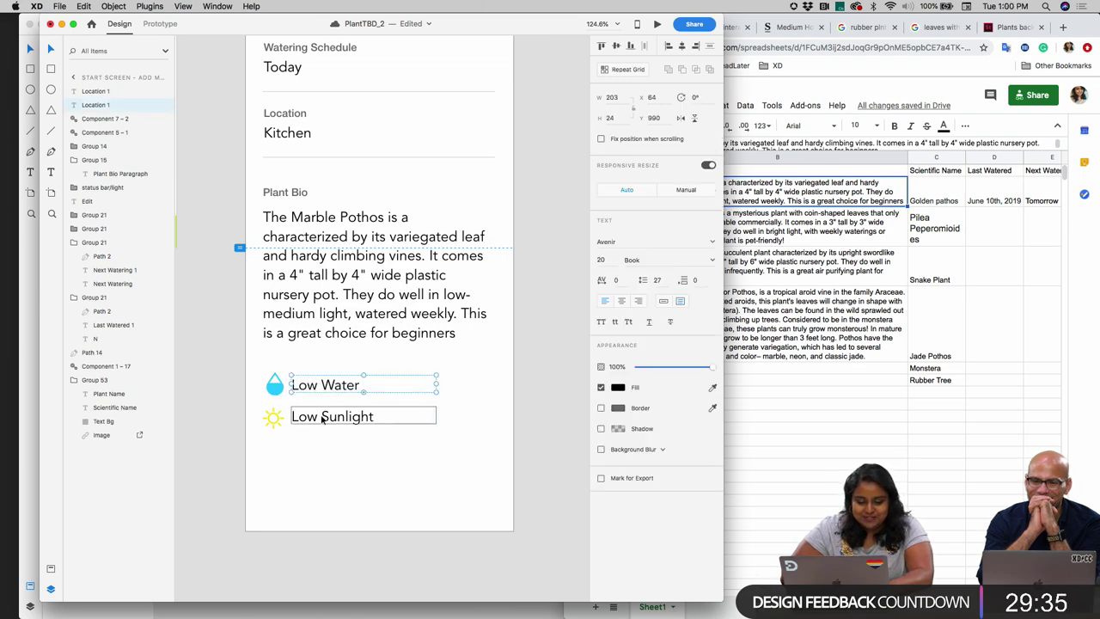
pyautogui.press('Escape')
# - Arrange the water and sun items side by side below the bio, each icon above its own label
pyautogui.scroll(-2, 324, 430)
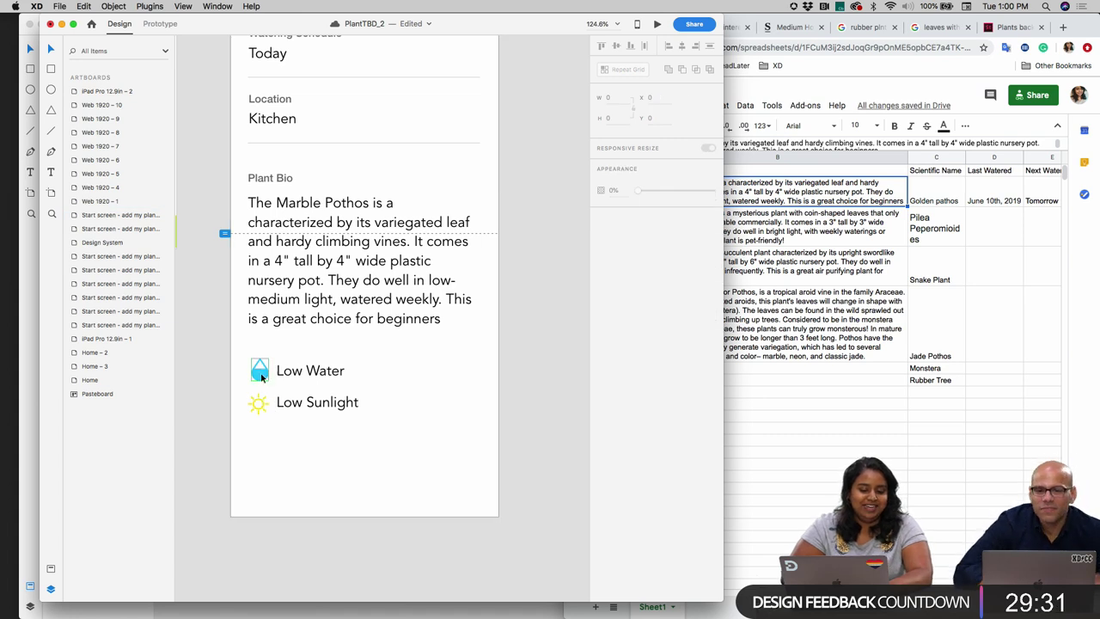
pyautogui.moveTo(259, 373); pyautogui.dragTo(436, 384)
pyautogui.keyDown('shift'); pyautogui.click(314, 376); pyautogui.keyUp('shift')
pyautogui.click(305, 402)
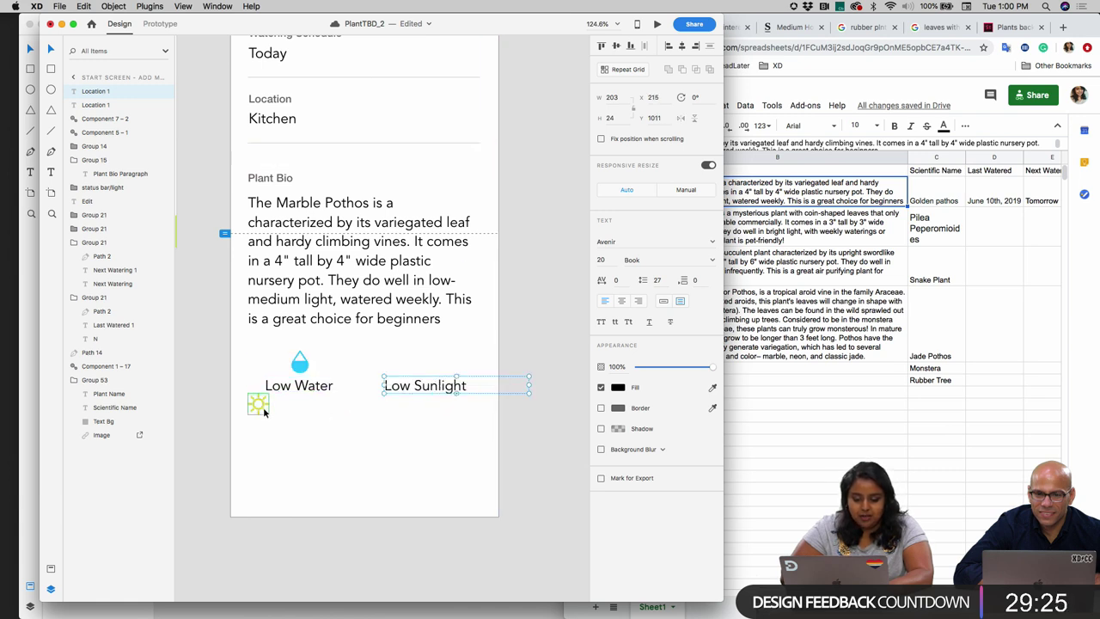
pyautogui.moveTo(265, 409); pyautogui.dragTo(432, 367)
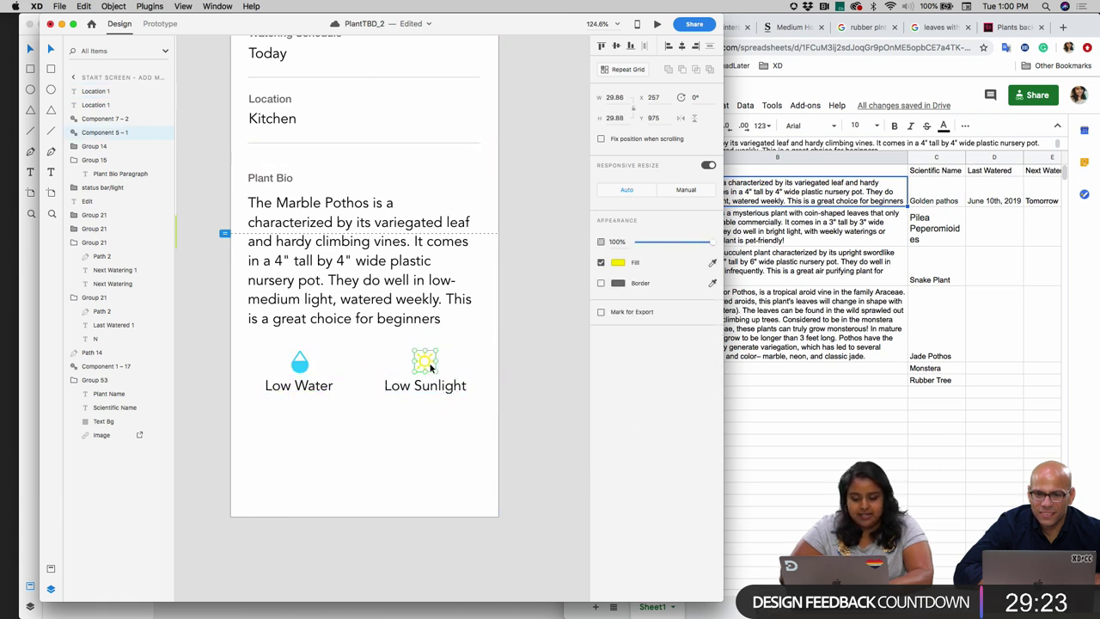
pyautogui.click(416, 420)
# - Move both icons and their labels down slightly to leave more space below the bio paragraph
pyautogui.scroll(-2, 416, 420)
pyautogui.scroll(3, 419, 421)
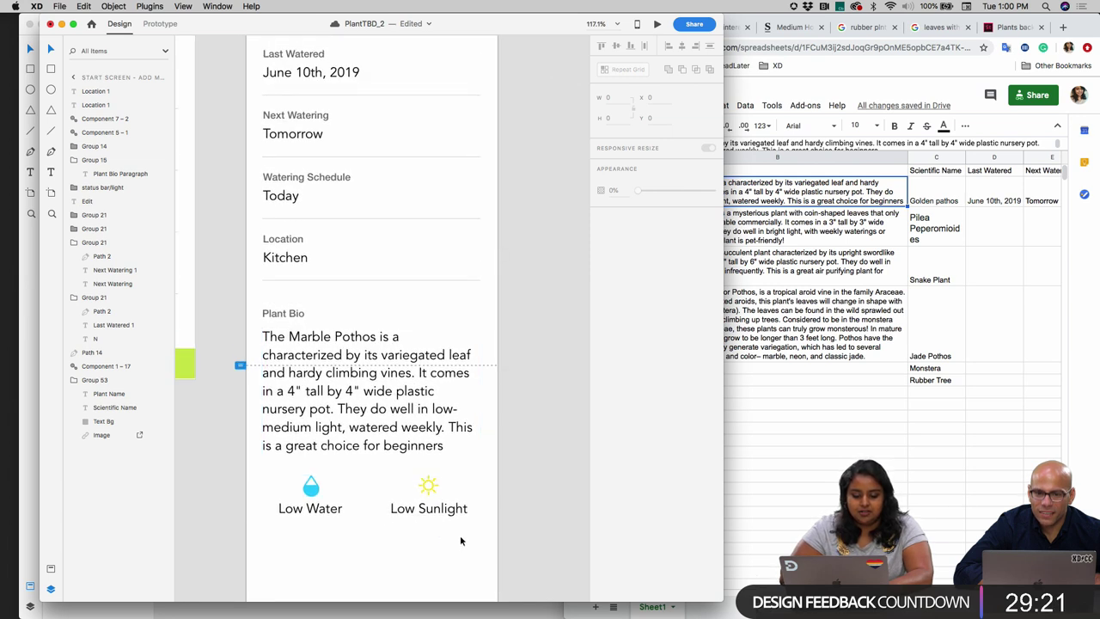
pyautogui.moveTo(459, 535); pyautogui.dragTo(300, 499)
pyautogui.click(415, 549)
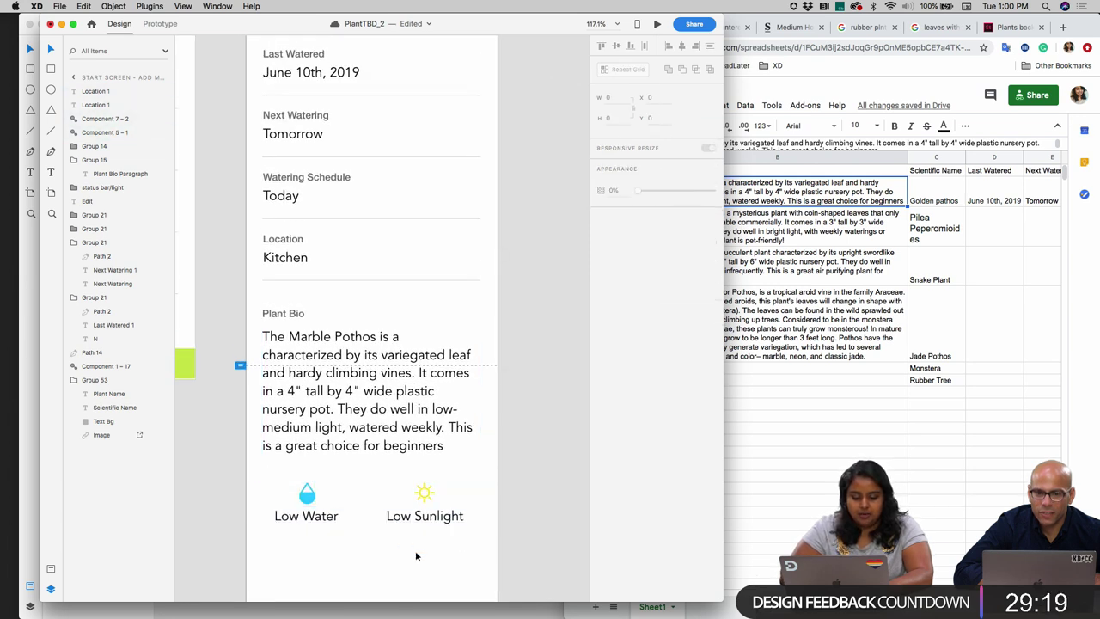
# - Lower the Low Water label to about Y 1034 and align the bottom edges of both labels
pyautogui.click(415, 521)
pyautogui.moveTo(522, 515); pyautogui.dragTo(466, 516)
pyautogui.moveTo(311, 517); pyautogui.dragTo(318, 529)
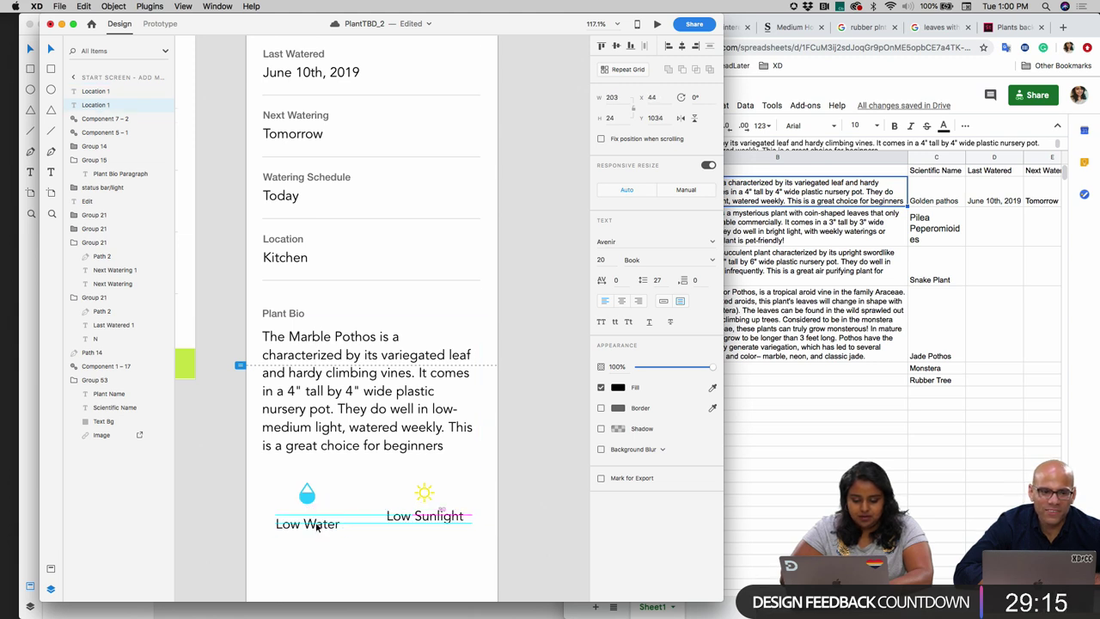
pyautogui.keyDown('shift'); pyautogui.click(430, 515); pyautogui.keyUp('shift')
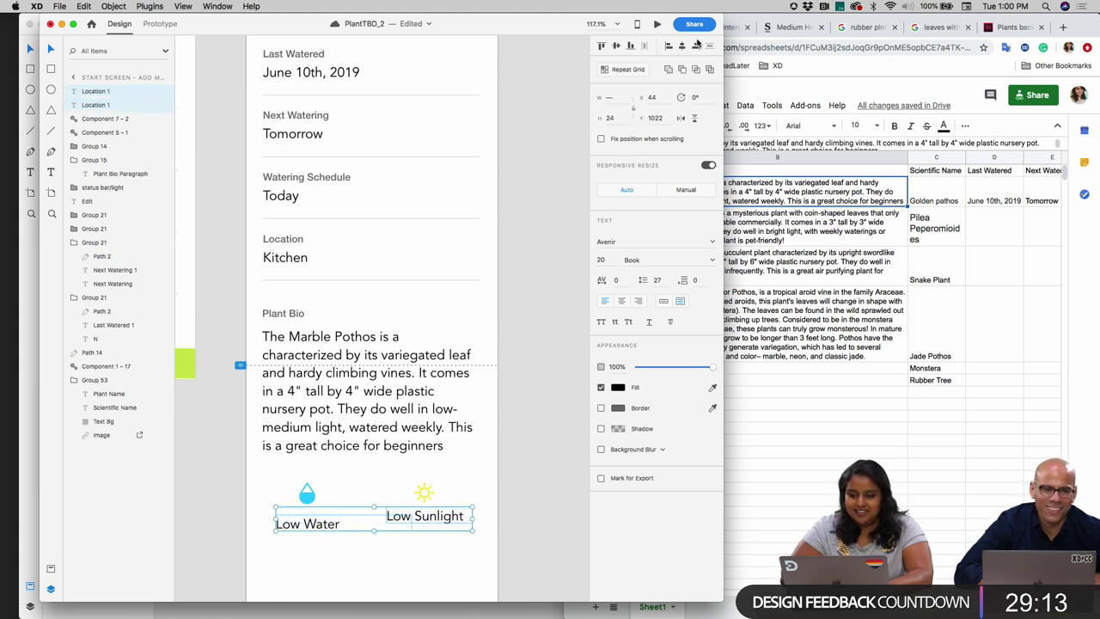
pyautogui.click(629, 46)
# - Centre the sun icon over the Low Sunlight label, shift the pair left to about X 188, and save the document
pyautogui.click(424, 492)
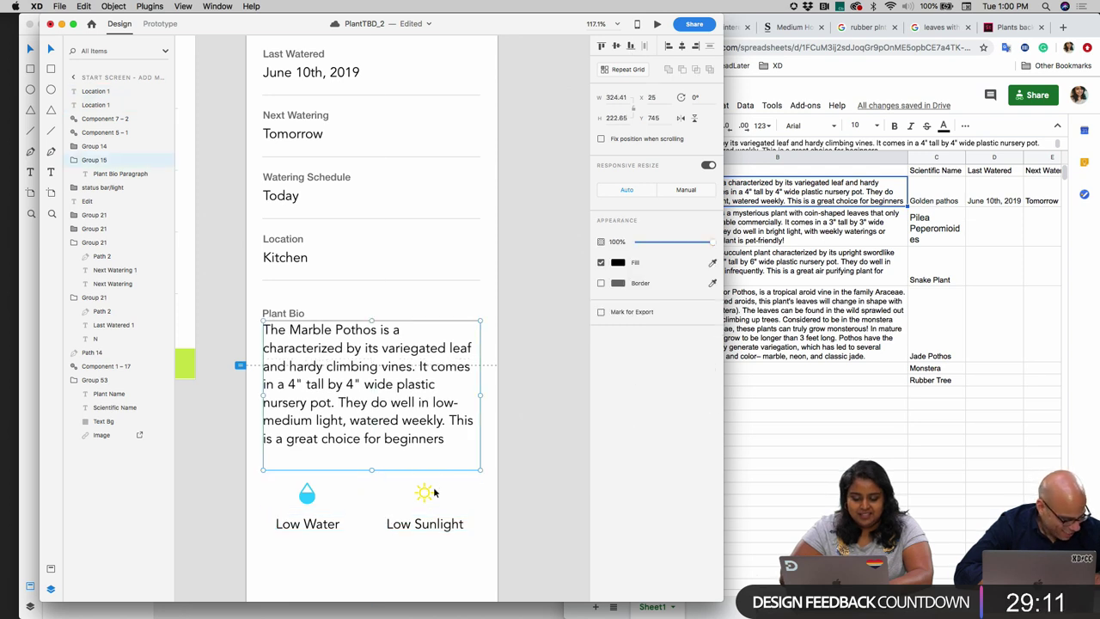
pyautogui.moveTo(426, 492); pyautogui.dragTo(427, 493)
pyautogui.click(418, 559)
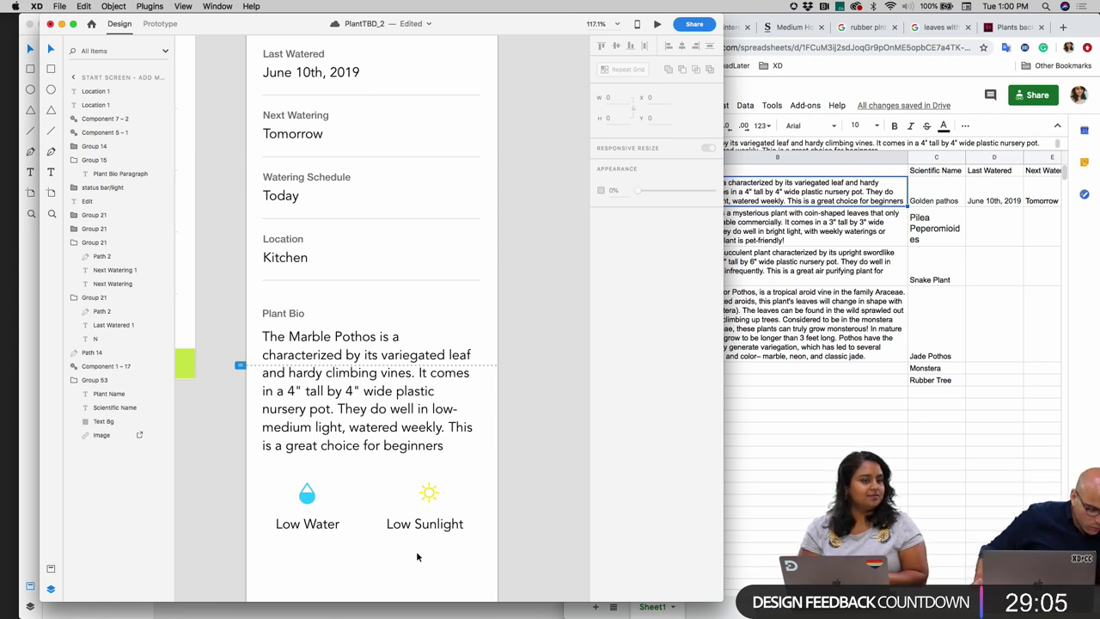
pyautogui.moveTo(428, 494); pyautogui.dragTo(417, 498)
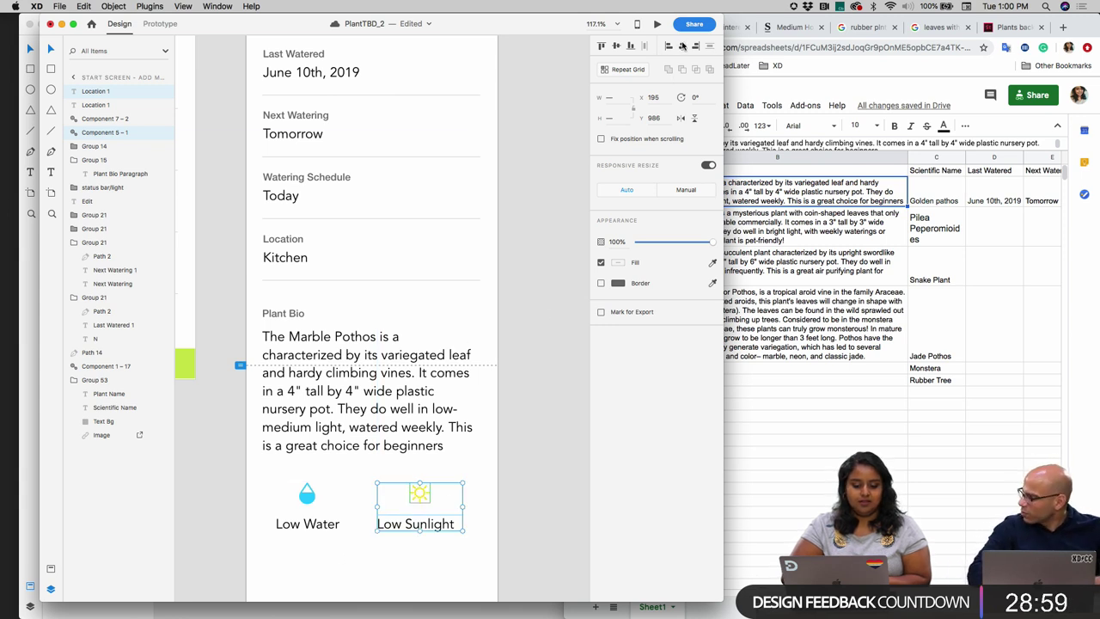
pyautogui.moveTo(416, 497); pyautogui.dragTo(410, 498)
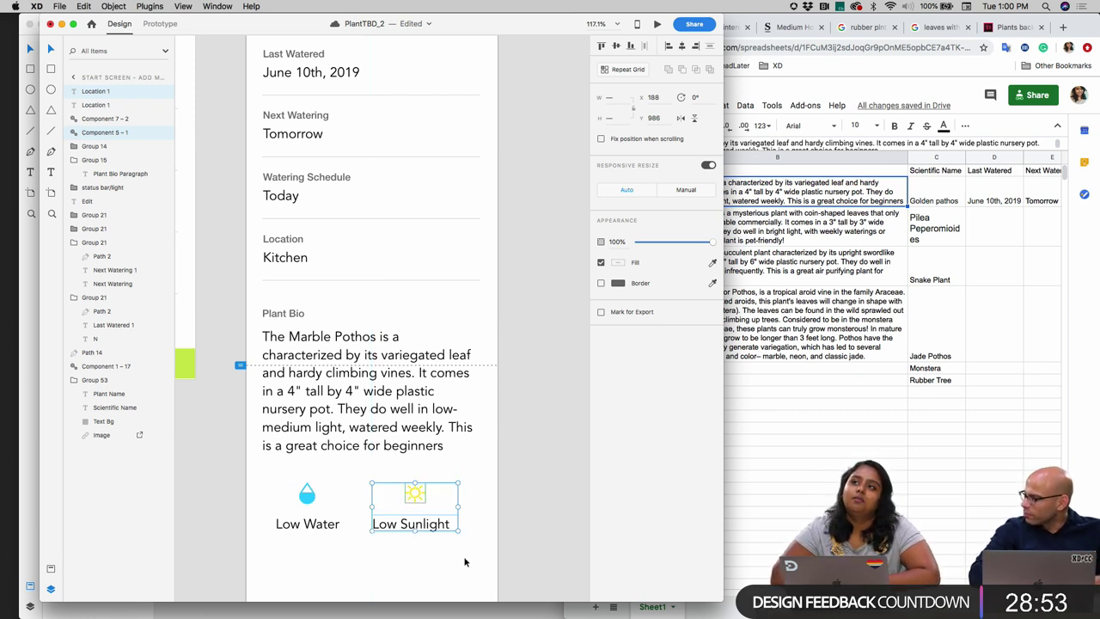
pyautogui.press('super+s')
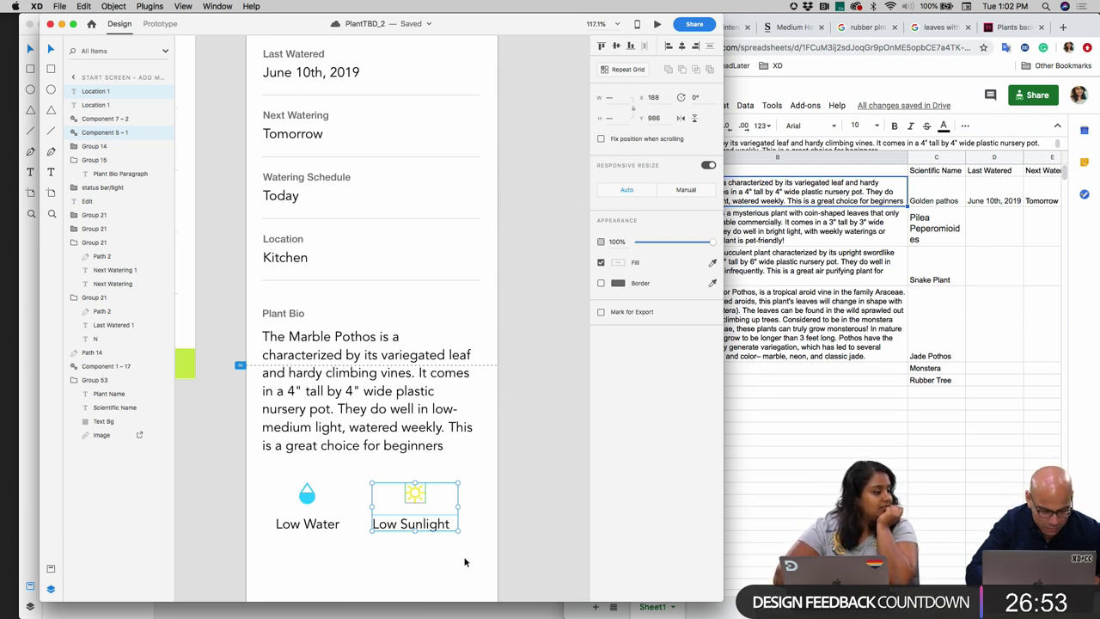
# - Look over the artboards, select the Home – 3 artboard and open its name for editing
pyautogui.click(517, 501)
pyautogui.scroll(-5, 516, 501)
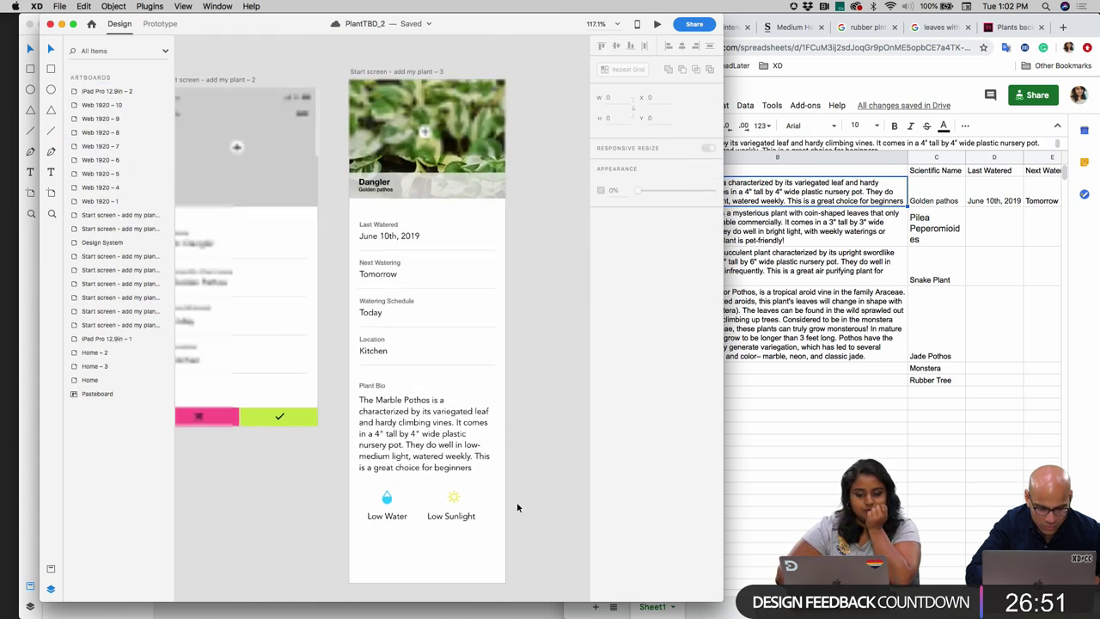
pyautogui.scroll(-2, 516, 501)
pyautogui.scroll(-1, 516, 501)
pyautogui.scroll(-4, 517, 501)
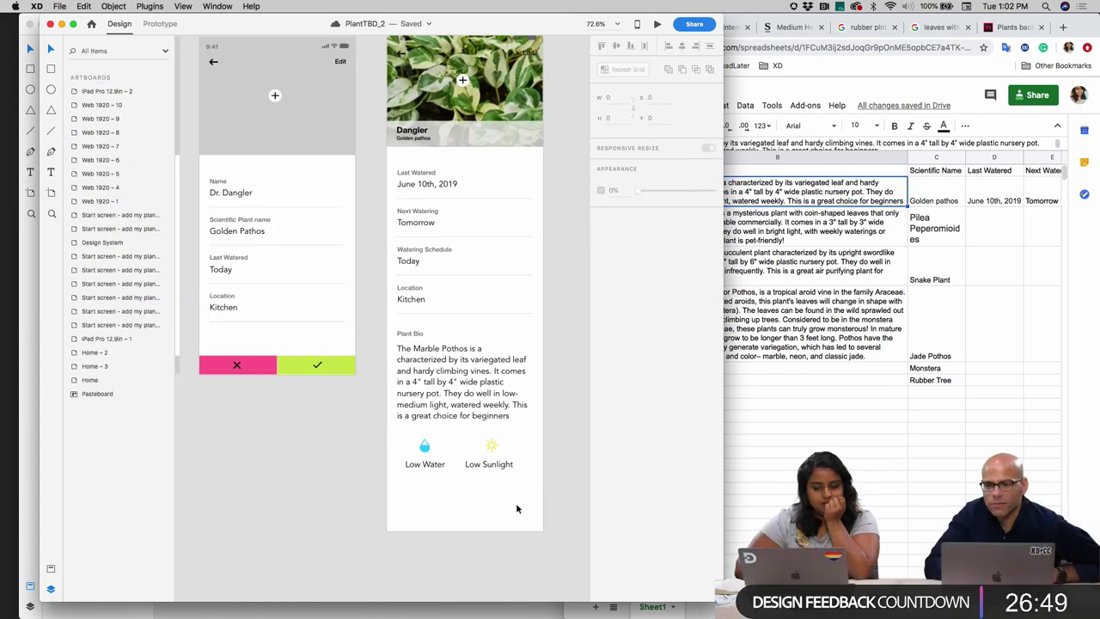
pyautogui.scroll(-4, 517, 509)
pyautogui.hscroll(-5, 516, 509)
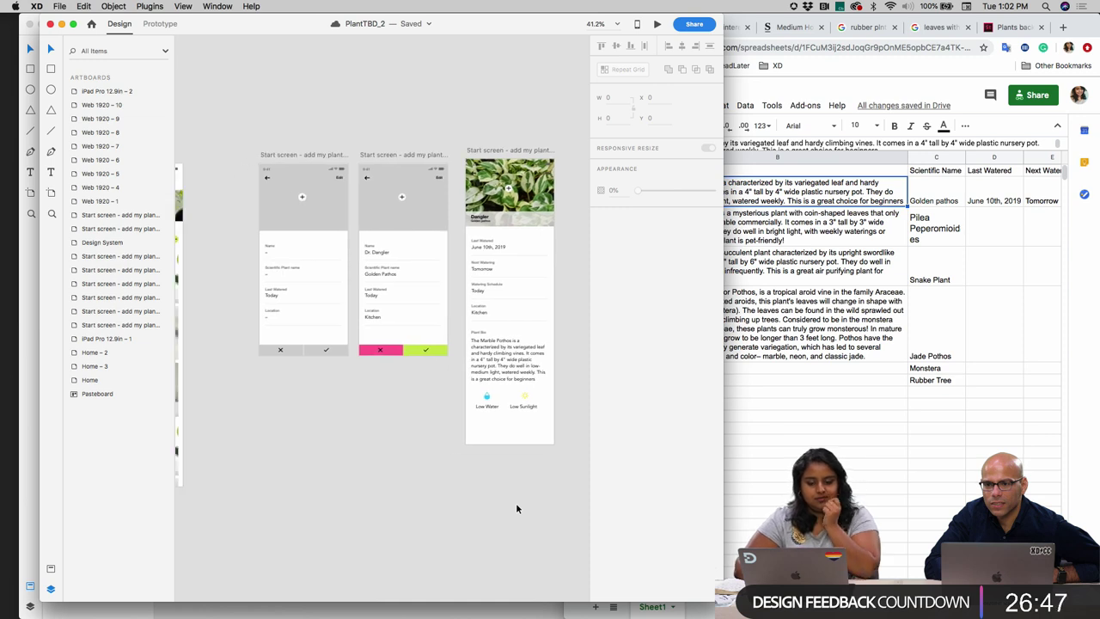
pyautogui.hscroll(-5, 517, 508)
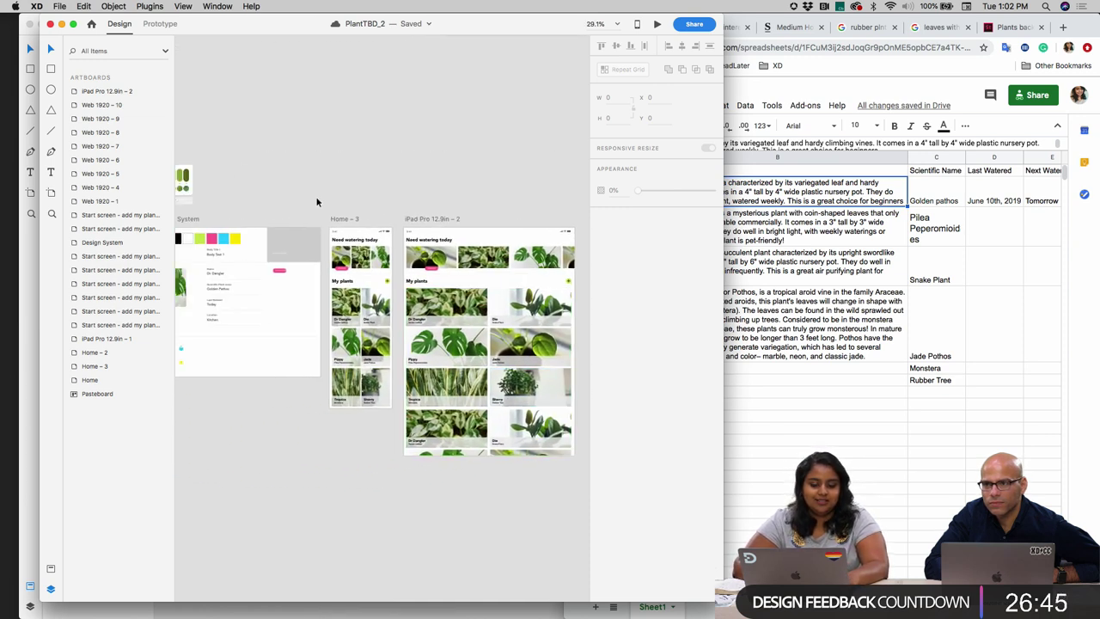
pyautogui.click(340, 220)
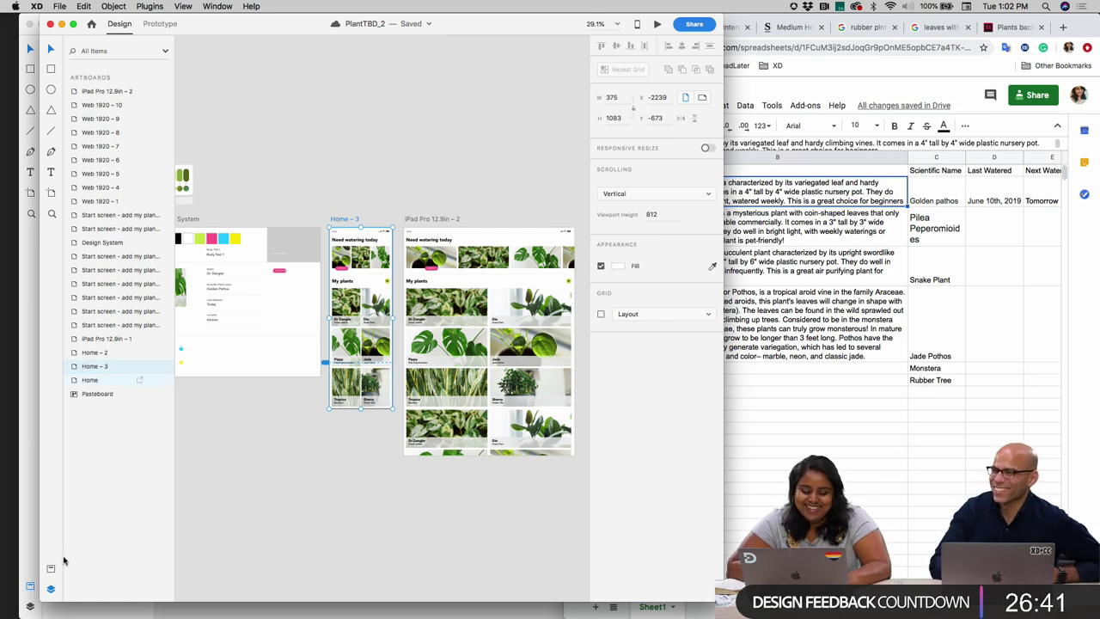
pyautogui.scroll(5, 331, 210)
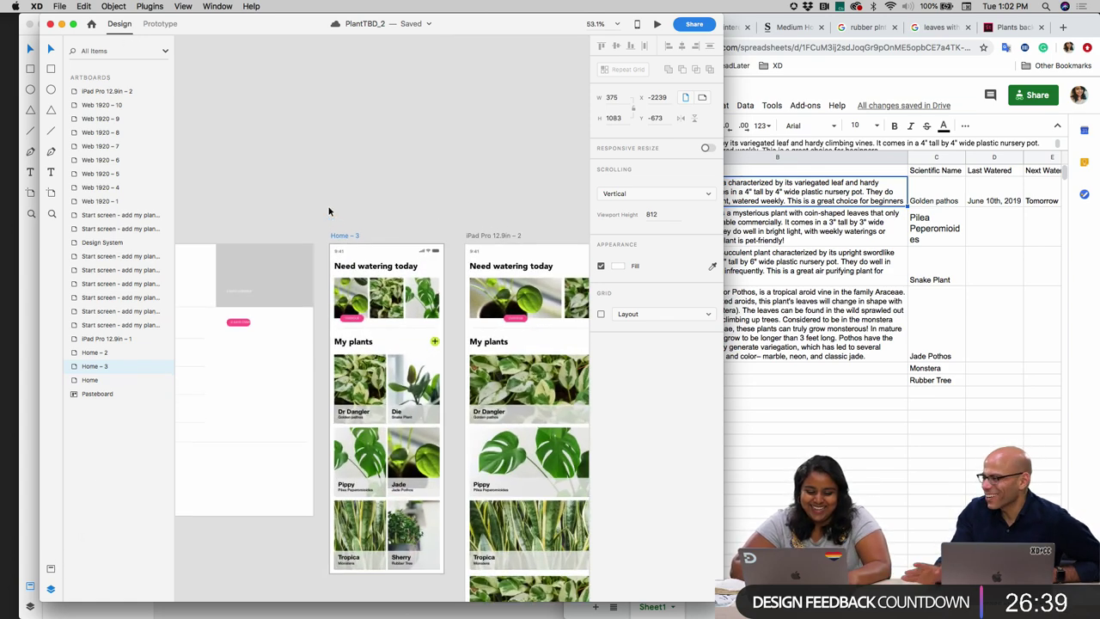
pyautogui.doubleClick(350, 235)
pyautogui.press('Return')
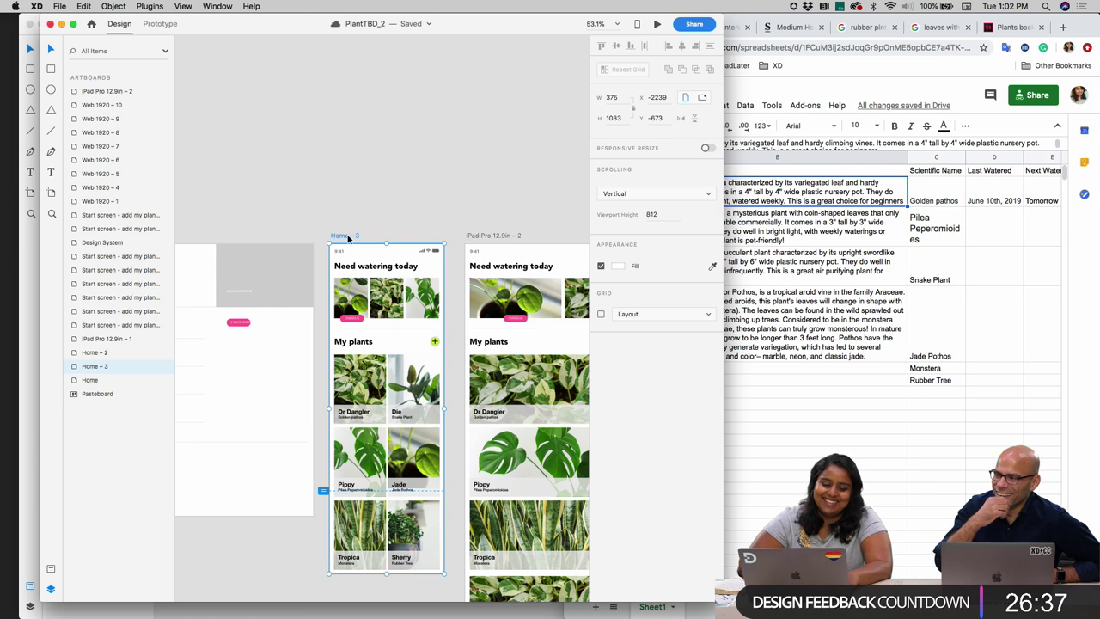
# - Filter the layers for "hide" and toggle the visibility of the Bottom Nav Hide group in Home – 3 on and off
pyautogui.click(129, 52)
pyautogui.write('hide')
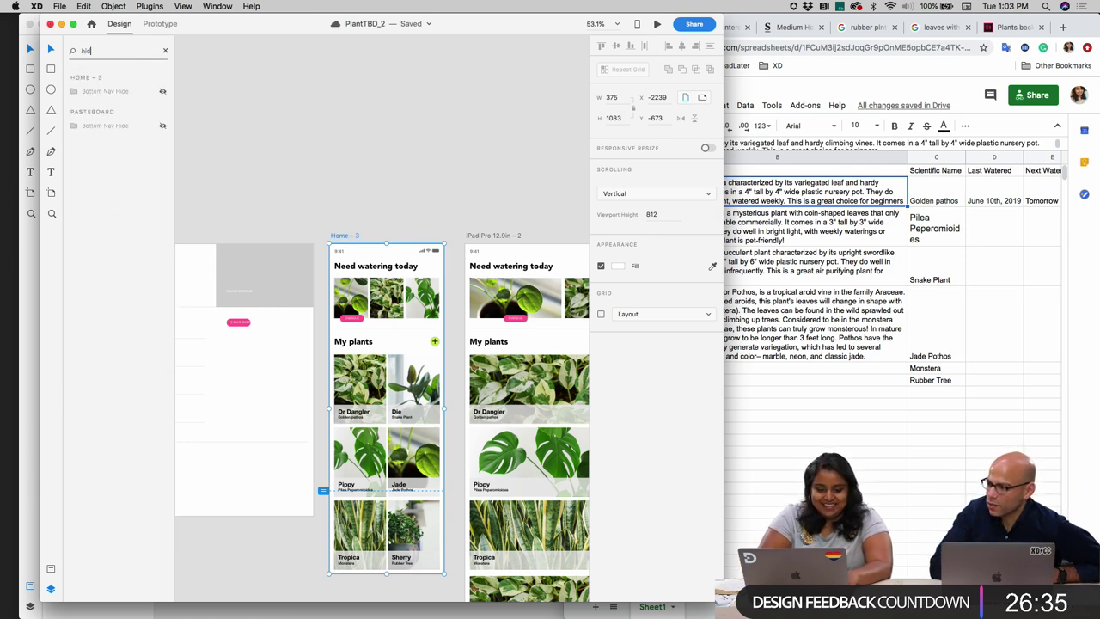
pyautogui.click(164, 92)
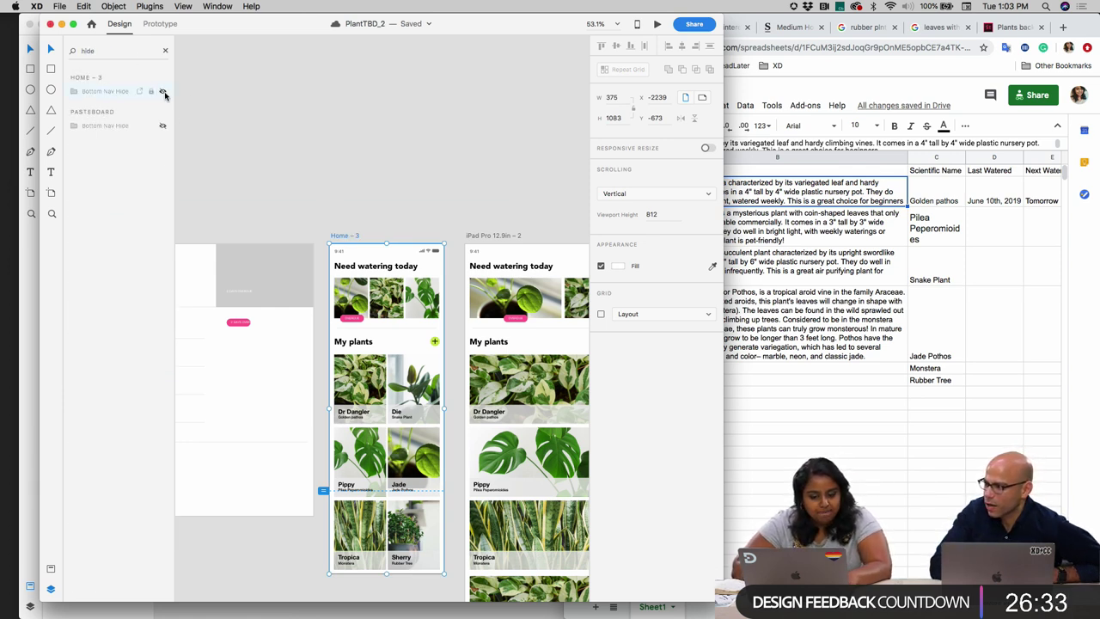
pyautogui.click(163, 92)
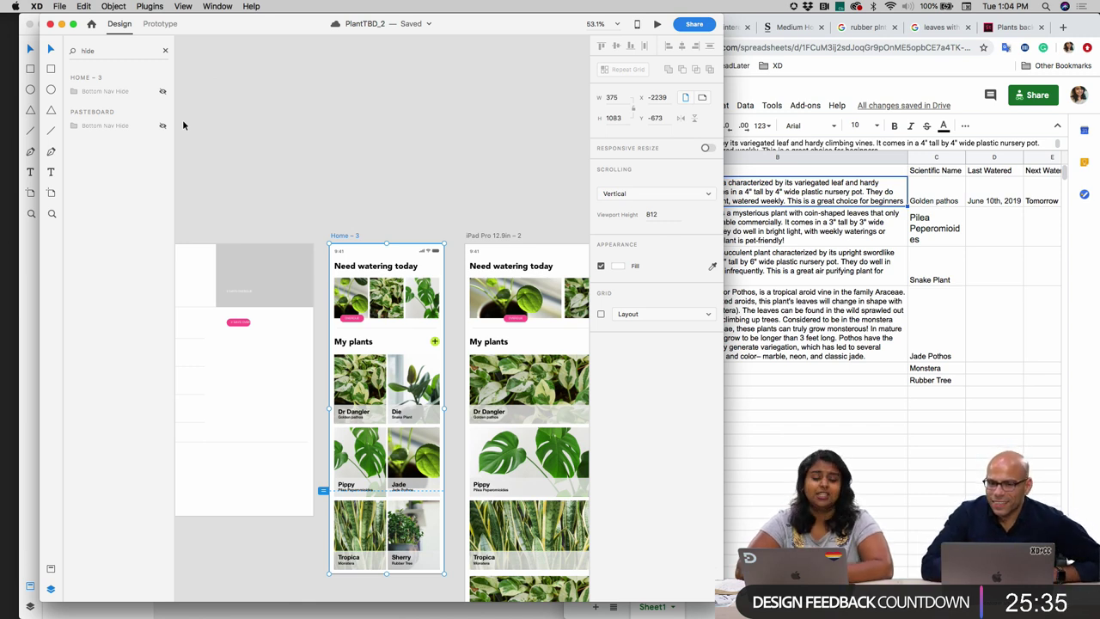
# - Shorten the plant detail artboard slightly by raising its bottom edge
pyautogui.scroll(-3, 317, 246)
pyautogui.hscroll(2, 316, 246)
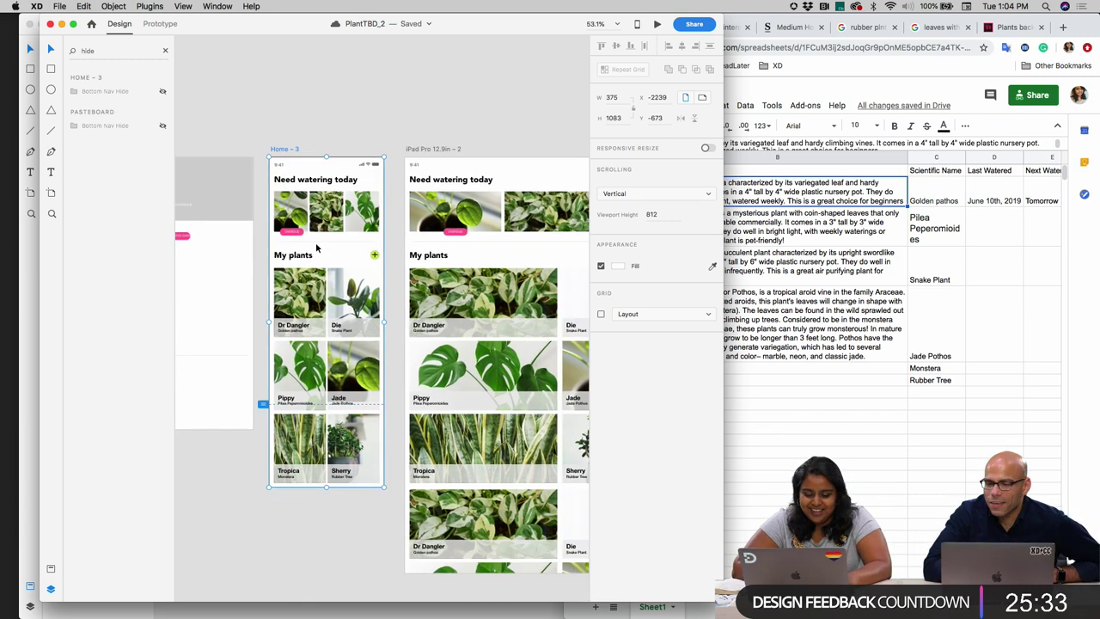
pyautogui.scroll(-2, 341, 271)
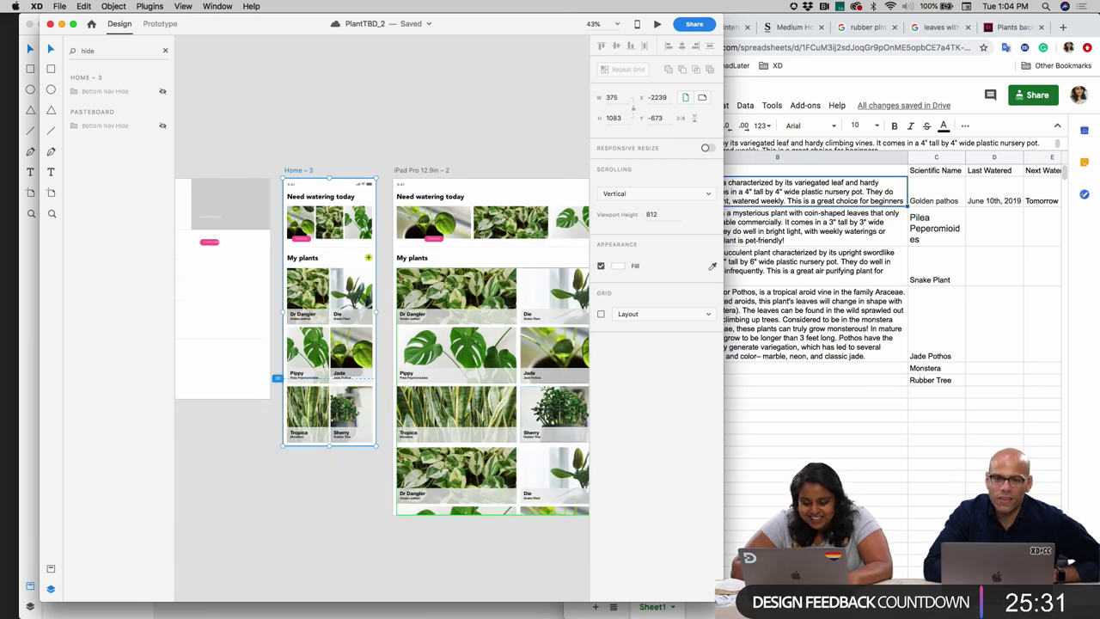
pyautogui.press('super+minus')
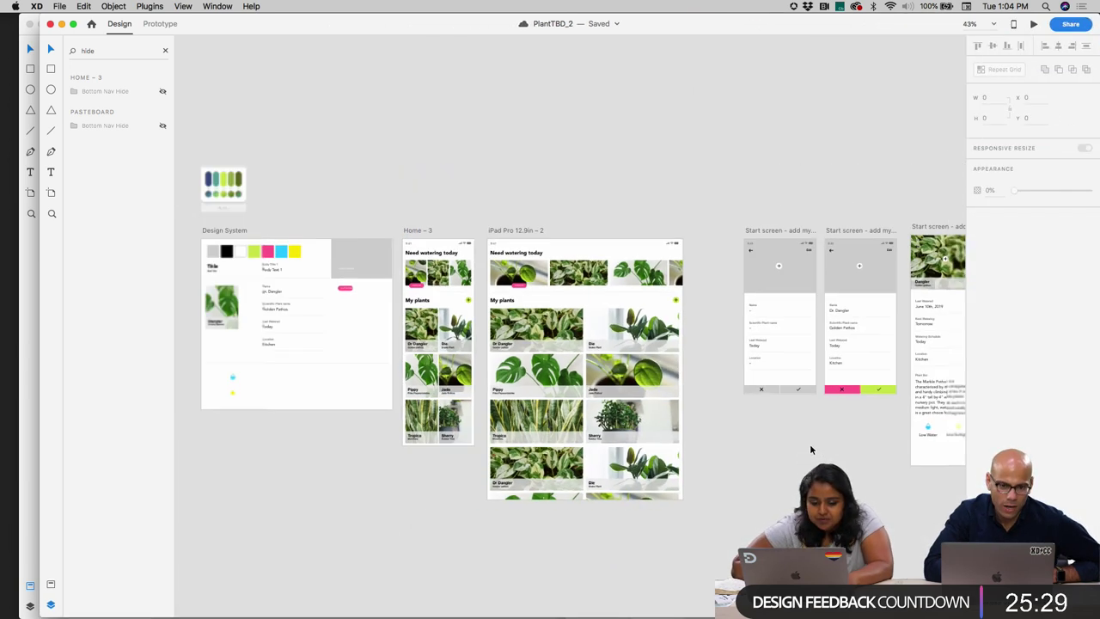
pyautogui.scroll(-2, 809, 443)
pyautogui.hscroll(2, 756, 453)
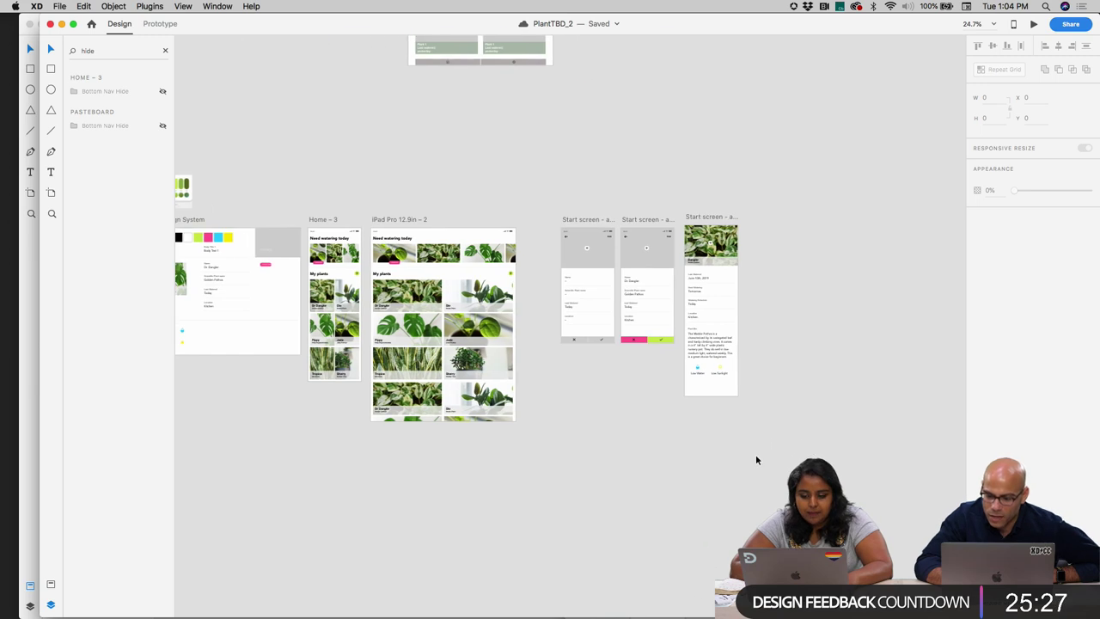
pyautogui.hscroll(-1, 670, 441)
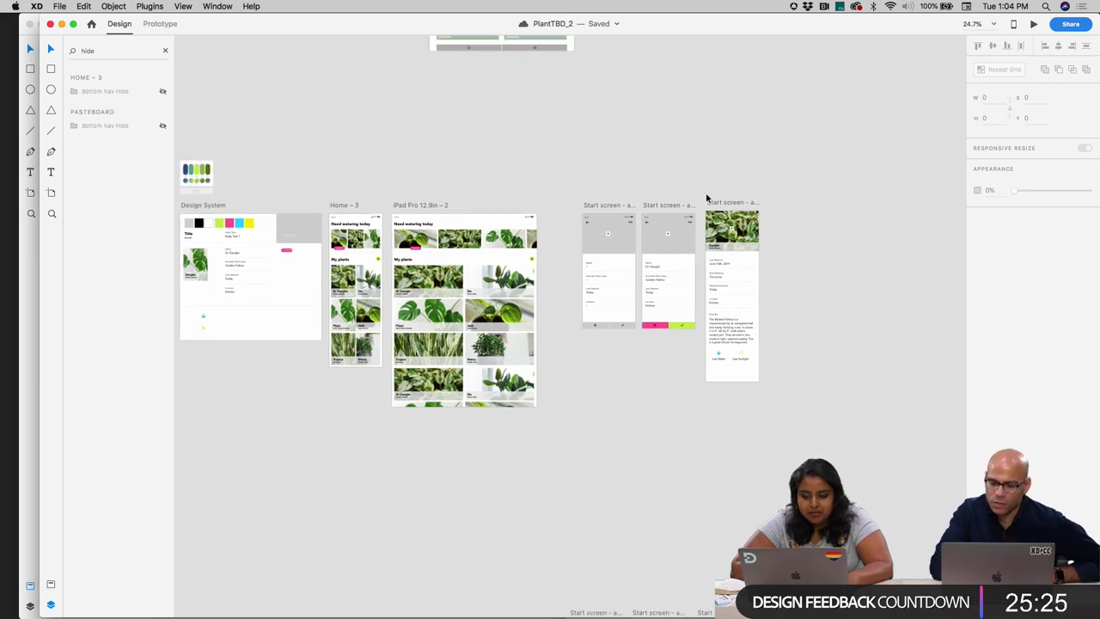
pyautogui.click(710, 202)
pyautogui.moveTo(732, 382)
pyautogui.mouseDown()
pyautogui.moveTo(731, 360)
pyautogui.moveTo(732, 375)
pyautogui.mouseUp()
pyautogui.scroll(-5, 731, 375)
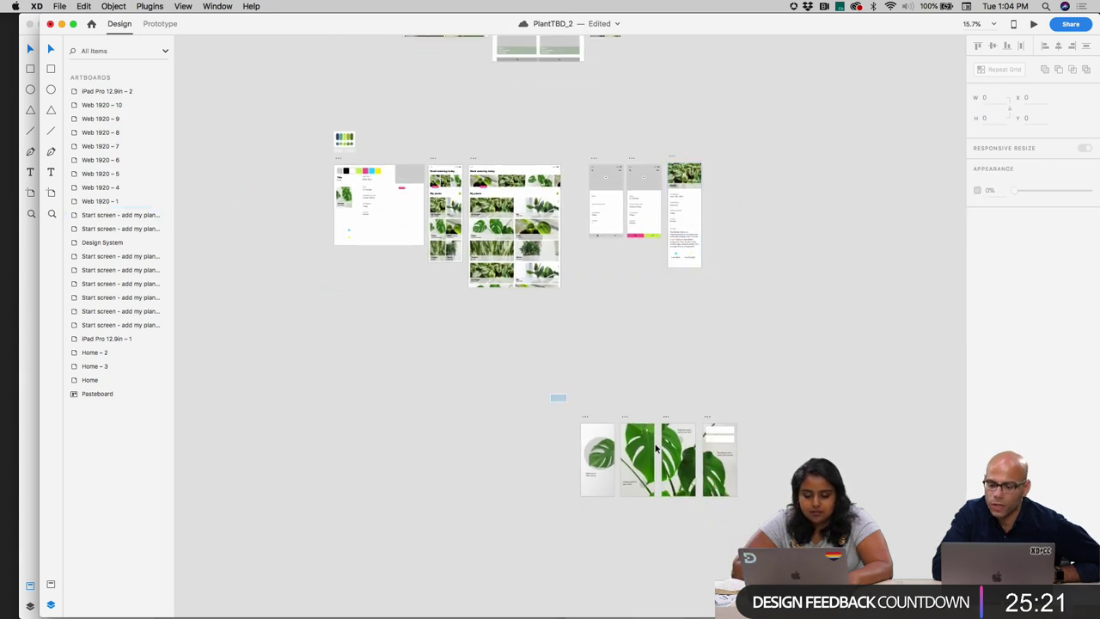
# - Select the row of leaf-photo artboards below the plant screens and shift it slightly left and down
pyautogui.moveTo(558, 396); pyautogui.dragTo(823, 524)
pyautogui.click(586, 417)
pyautogui.moveTo(586, 416); pyautogui.dragTo(559, 429)
# - Select the Home – 3 artboard, filter the layers for "hide" and make its Bottom Nav Hide group visible
pyautogui.scroll(6, 482, 280)
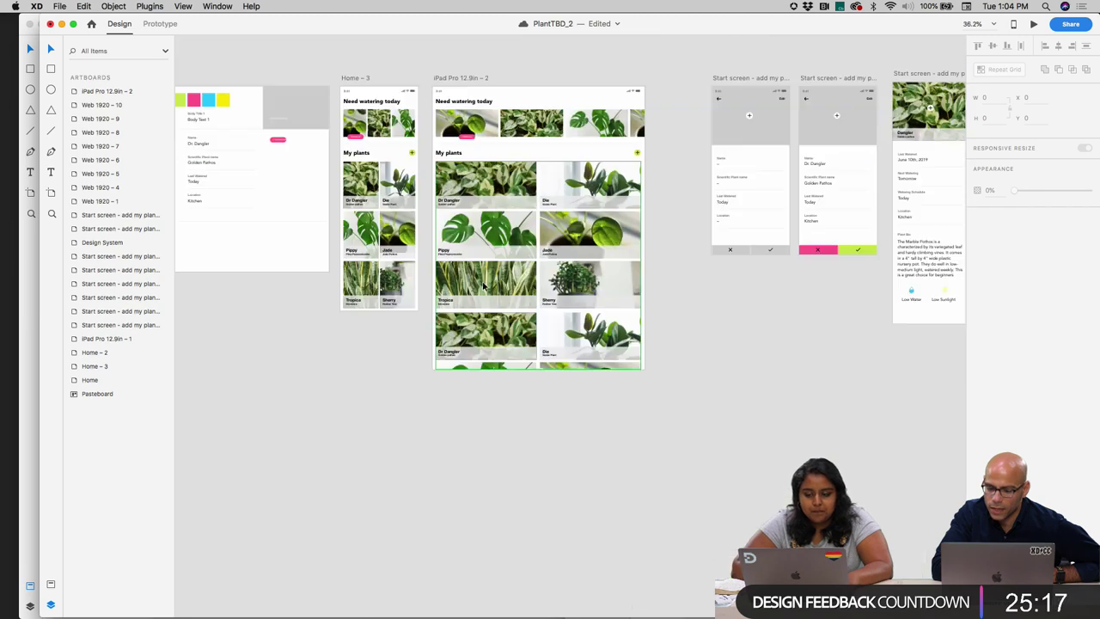
pyautogui.scroll(-1, 482, 286)
pyautogui.hscroll(2, 483, 286)
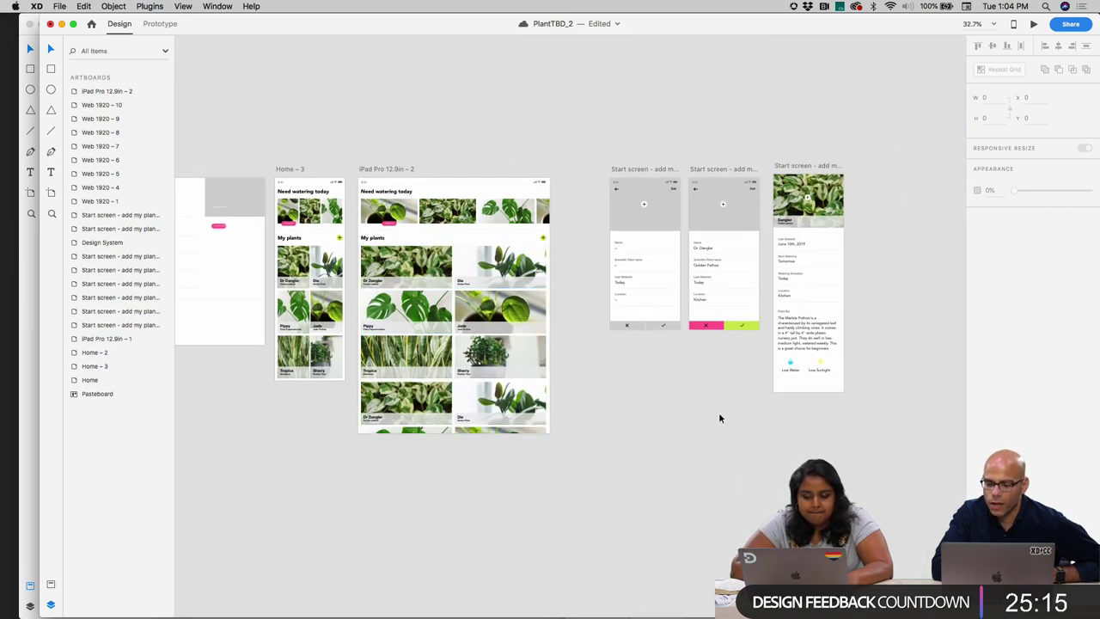
pyautogui.scroll(3, 522, 363)
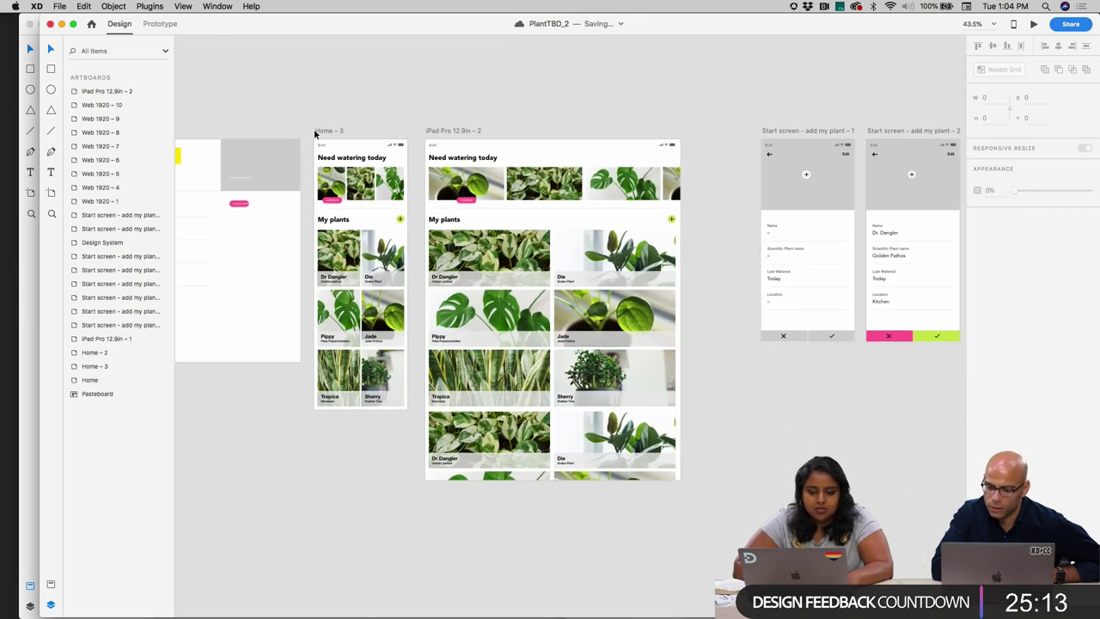
pyautogui.click(329, 131)
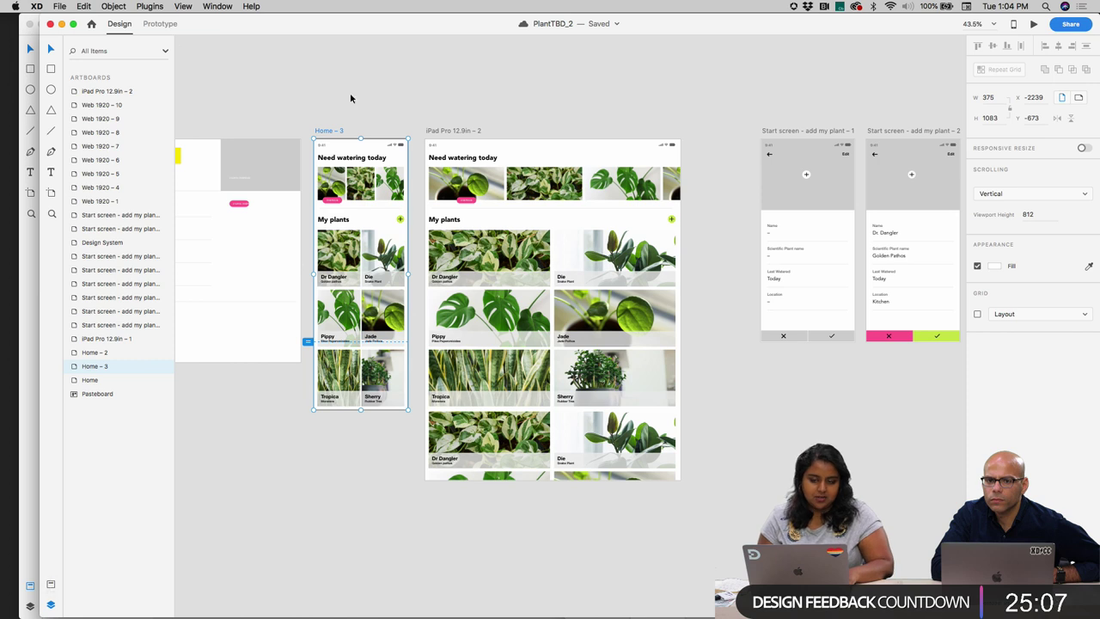
pyautogui.scroll(-1, 351, 94)
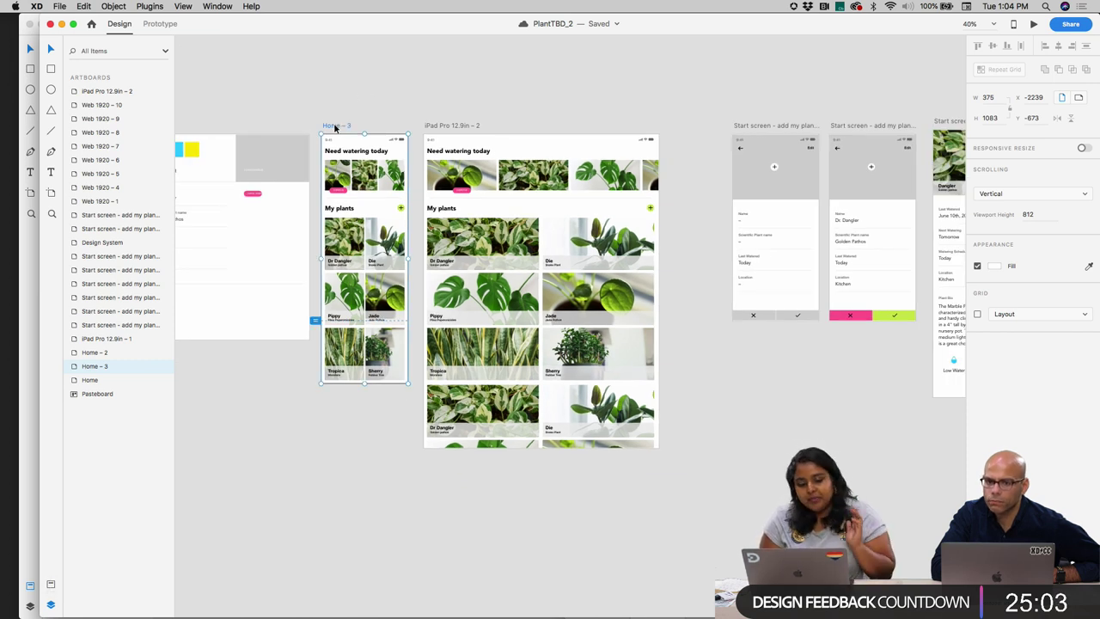
pyautogui.click(113, 52)
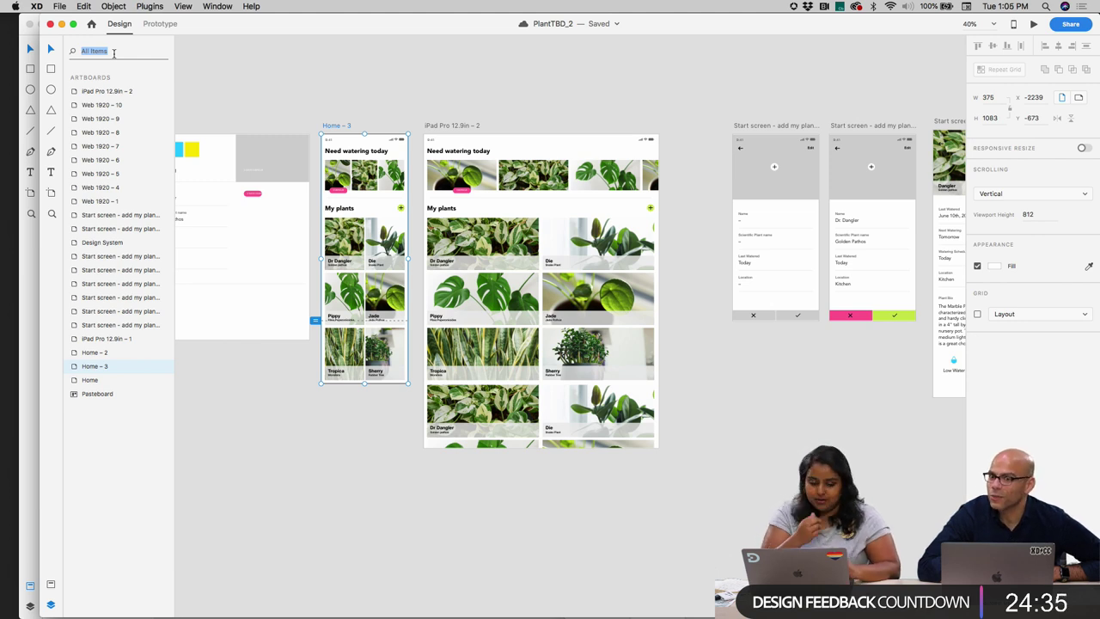
pyautogui.write('hide')
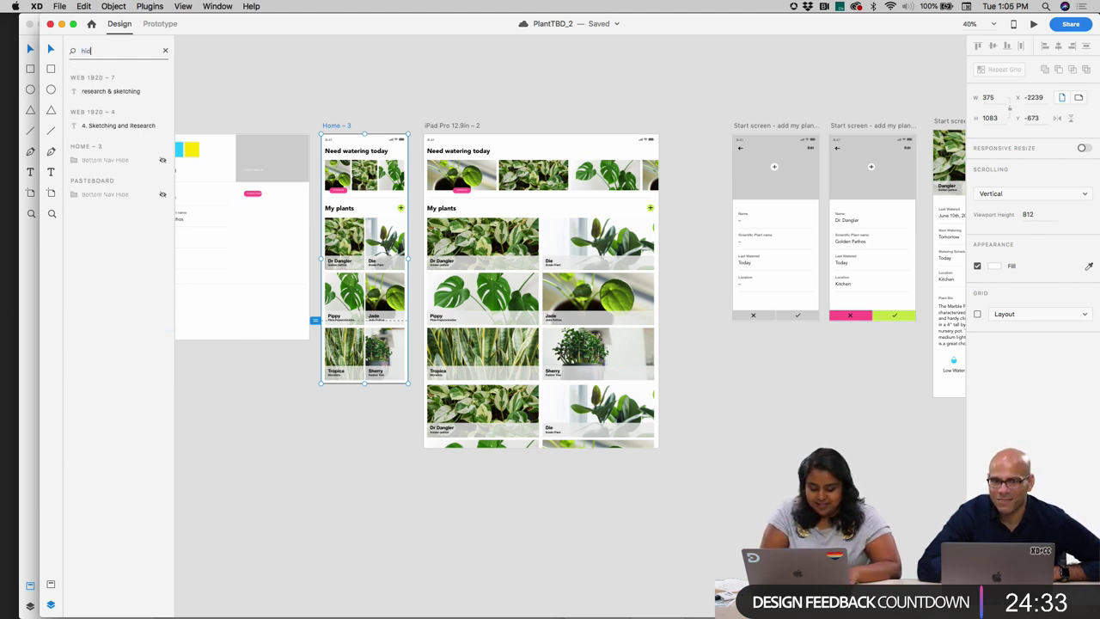
pyautogui.click(162, 93)
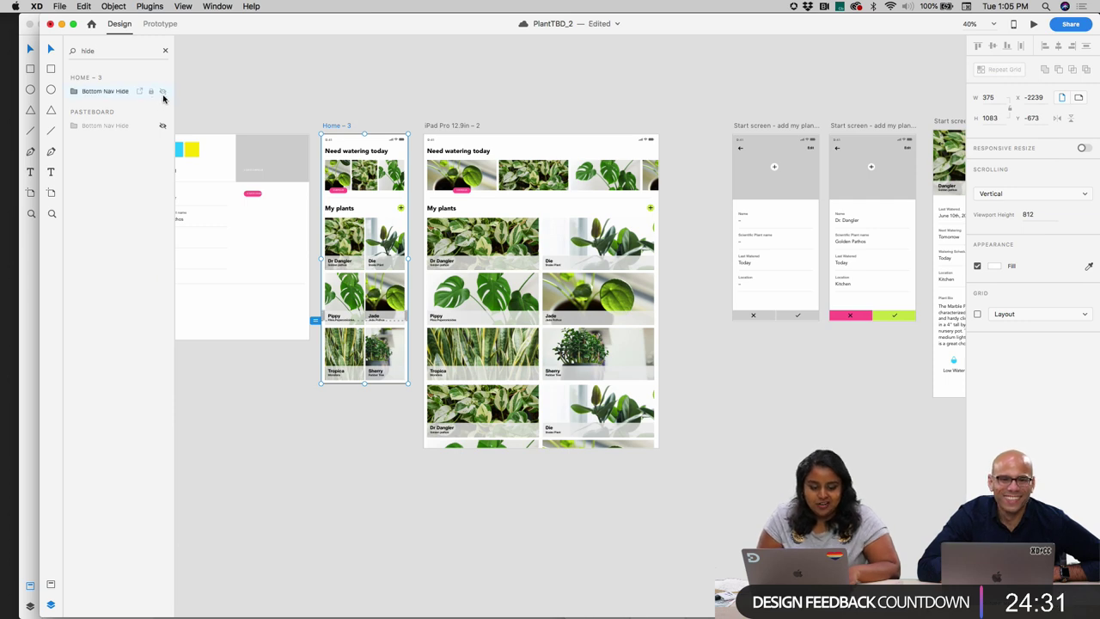
# - Toggle the pasteboard's Bottom Nav Hide group and leave it visible
pyautogui.click(165, 123)
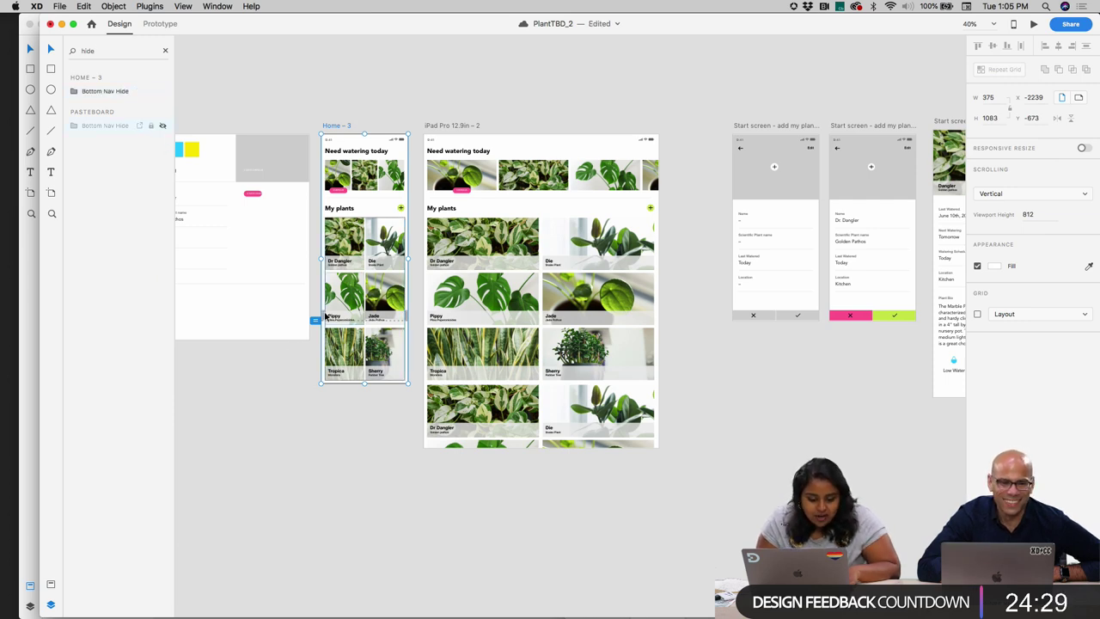
pyautogui.scroll(5, 324, 316)
pyautogui.scroll(1, 324, 317)
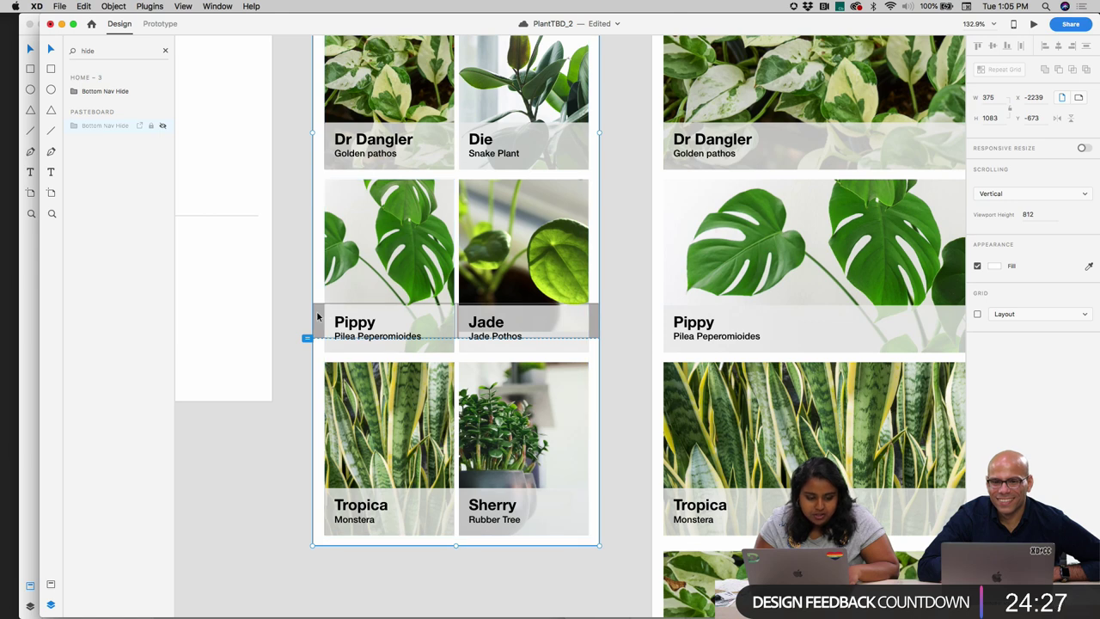
pyautogui.click(164, 126)
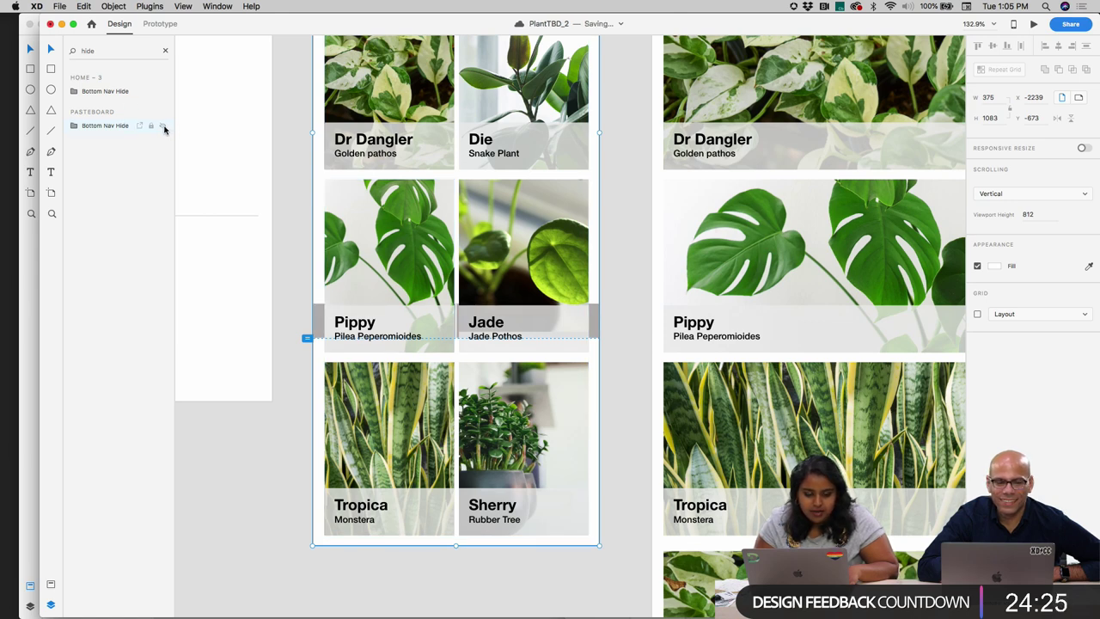
pyautogui.click(164, 127)
pyautogui.click(164, 126)
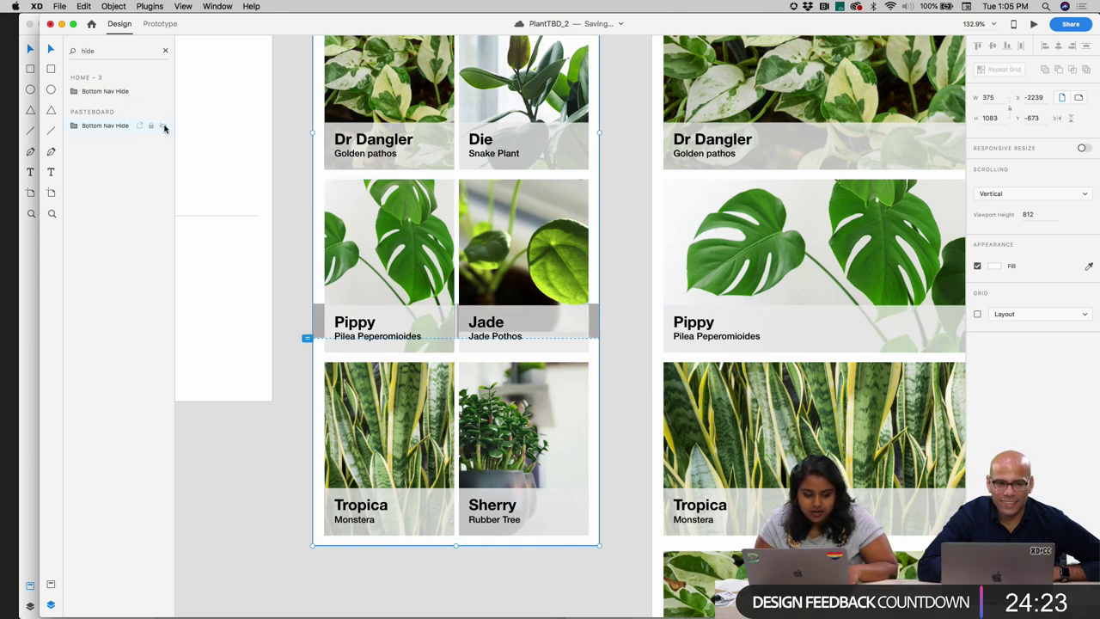
# - Select the bottom navigation bar on Home – 3 and bring it in front of the plant cards
pyautogui.click(315, 323)
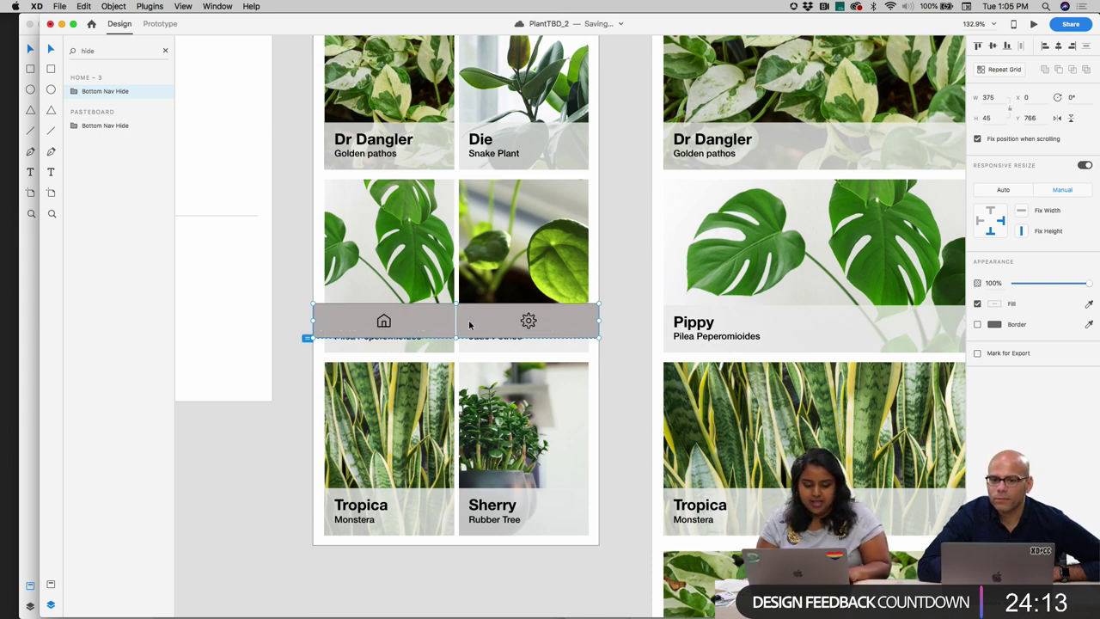
pyautogui.scroll(-3, 488, 315)
pyautogui.scroll(-2, 488, 315)
pyautogui.scroll(5, 286, 290)
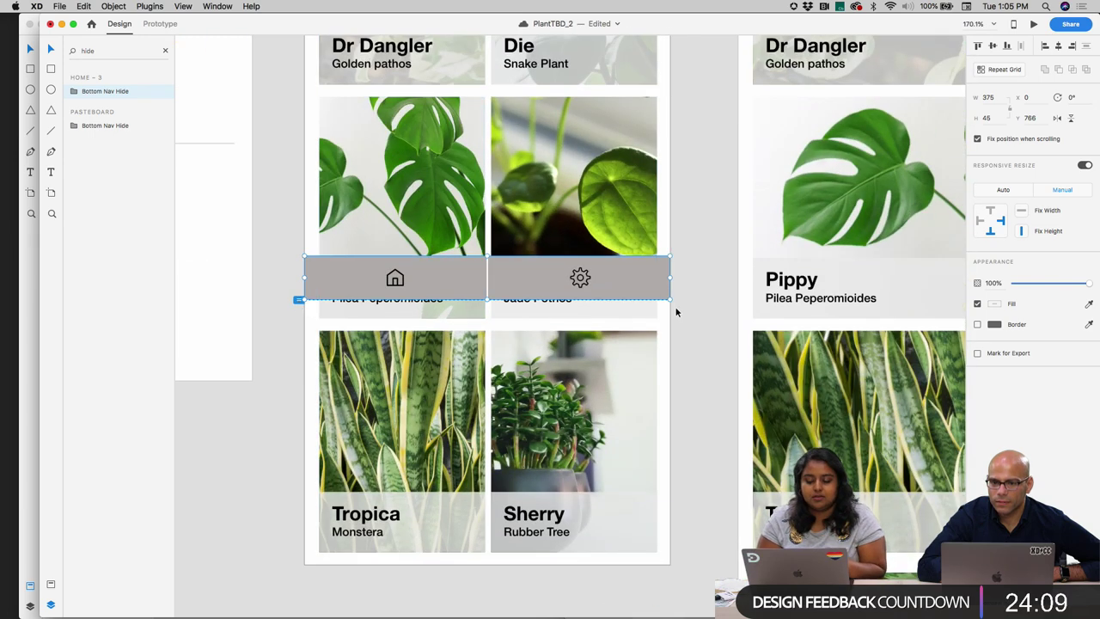
pyautogui.scroll(3, 677, 309)
# - Preview the home screen to check the fixed bottom navigation bar, then close the preview
pyautogui.click(1032, 24)
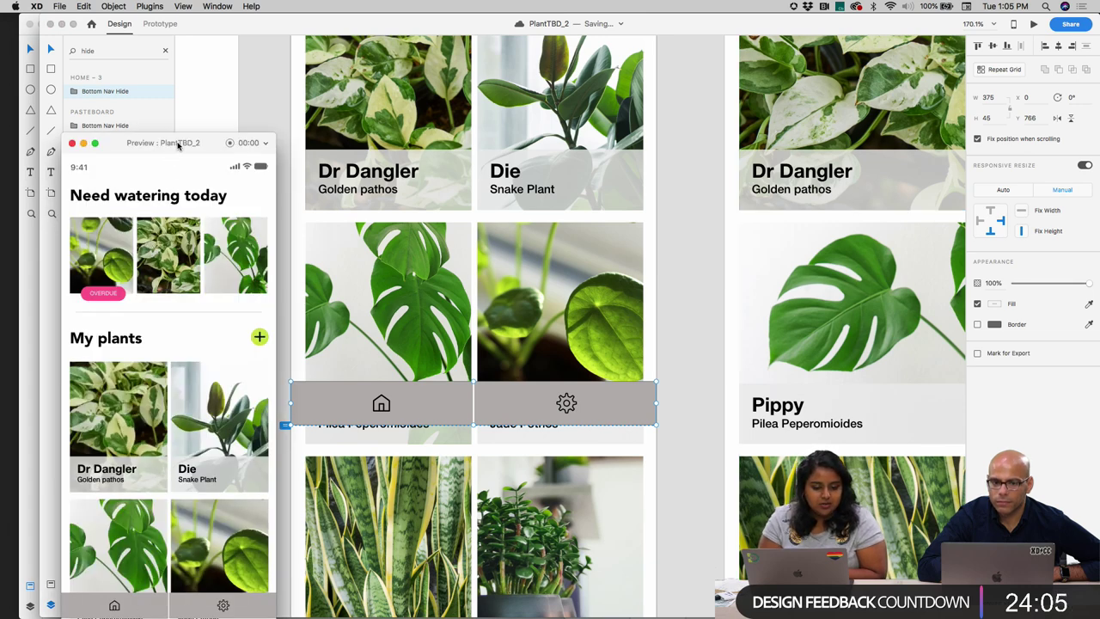
pyautogui.moveTo(168, 144); pyautogui.dragTo(222, 24)
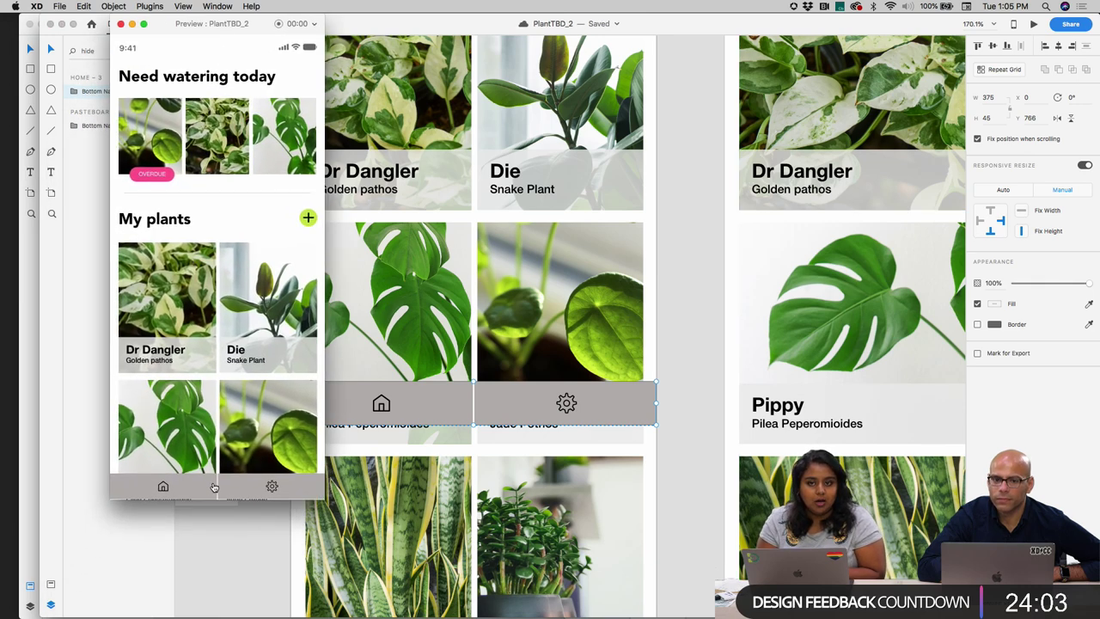
pyautogui.click(120, 24)
# - Show the document assets and add the colours of the Design System artboard's seven swatches to them
pyautogui.scroll(5, 410, 253)
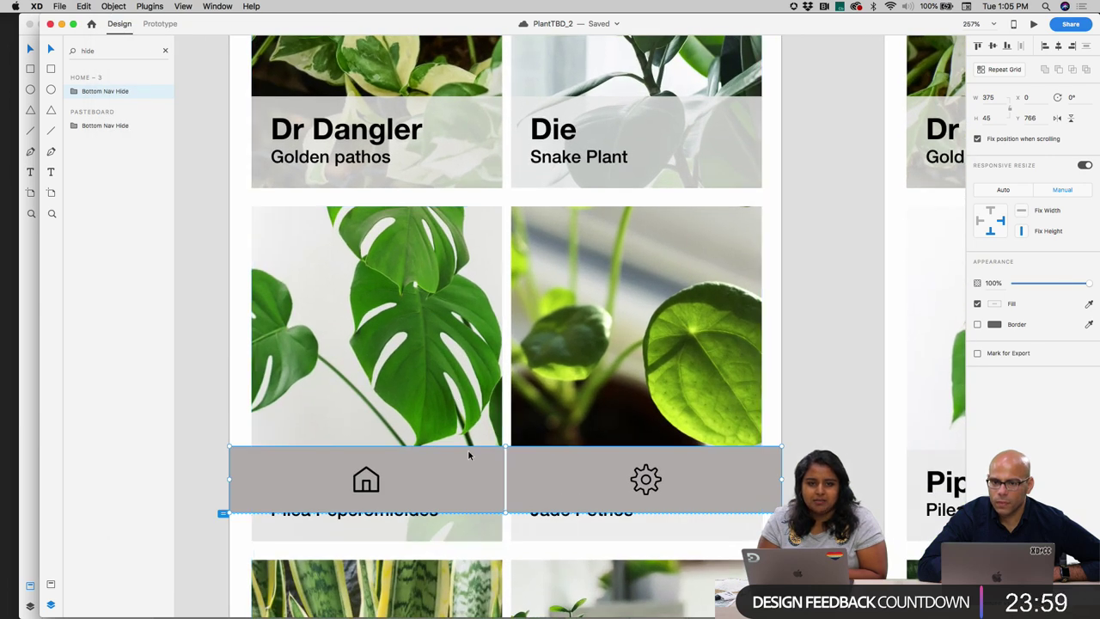
pyautogui.click(50, 587)
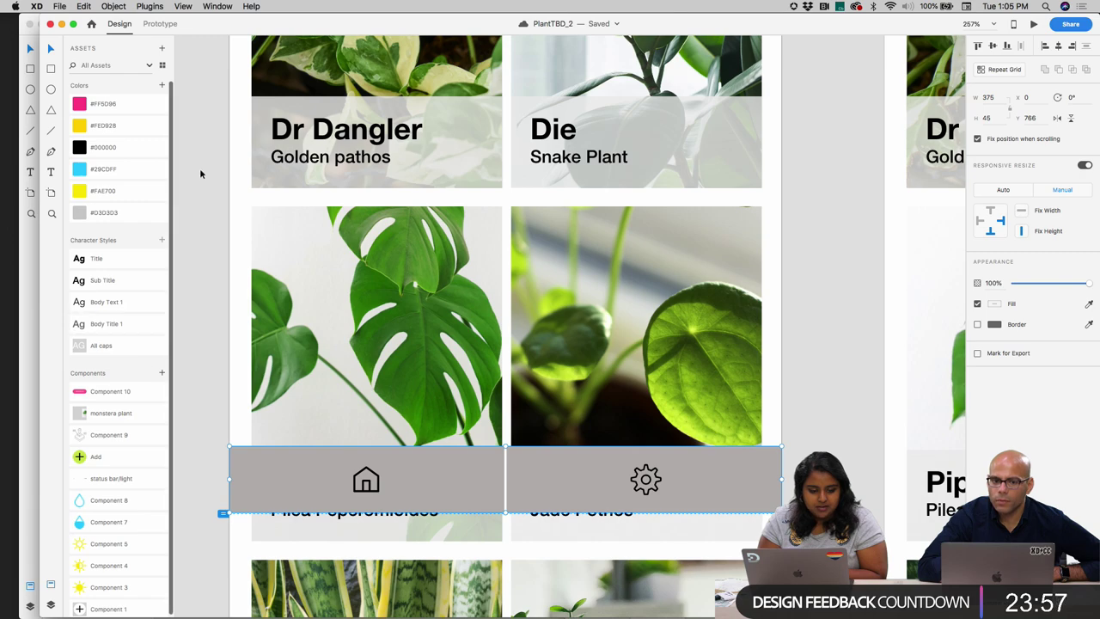
pyautogui.scroll(-10, 203, 143)
pyautogui.scroll(3, 202, 143)
pyautogui.hscroll(-5, 203, 142)
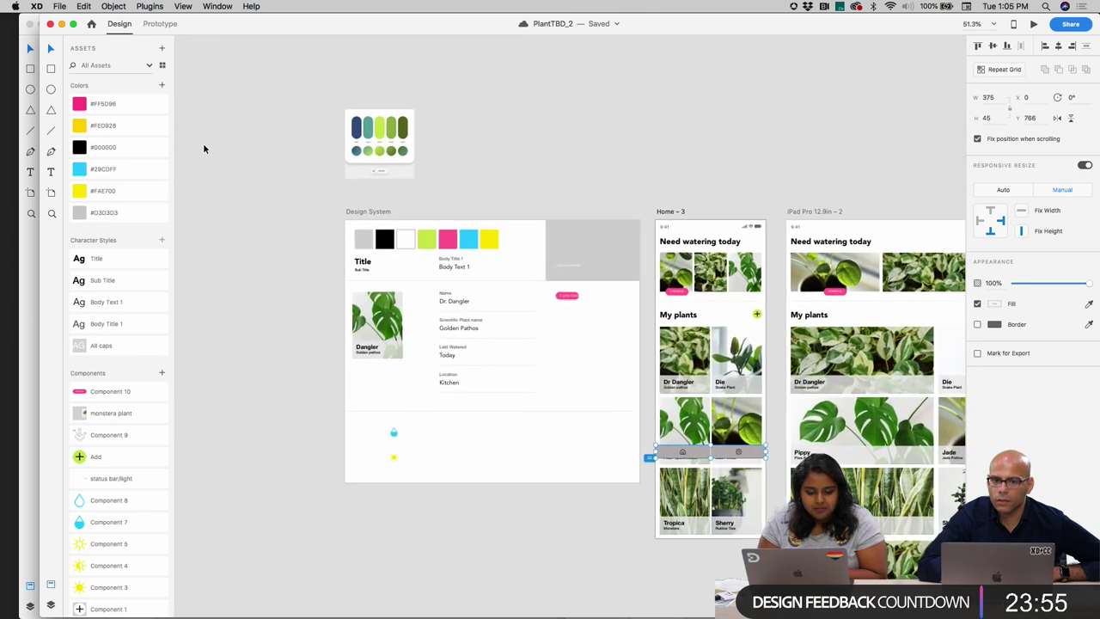
pyautogui.hscroll(2, 203, 142)
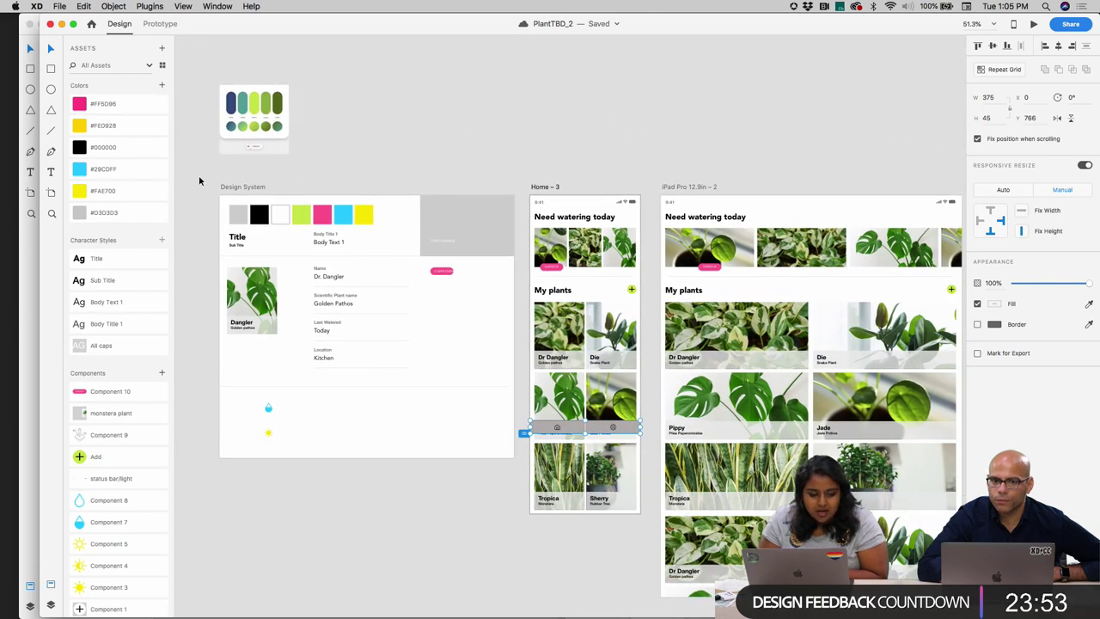
pyautogui.moveTo(385, 225); pyautogui.dragTo(228, 200)
pyautogui.click(161, 85)
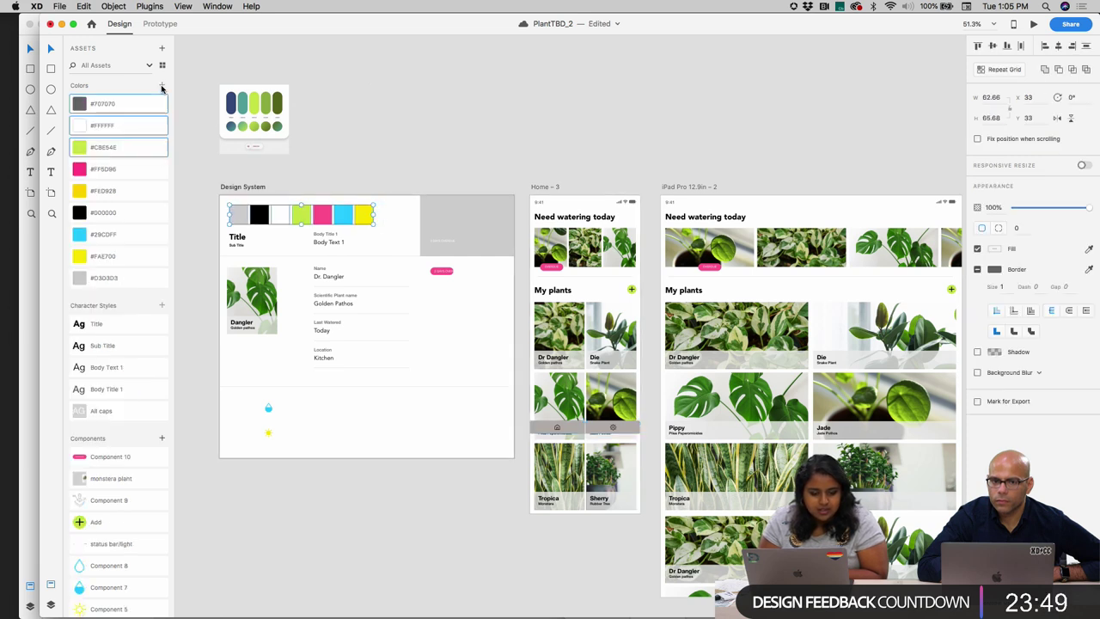
pyautogui.click(181, 202)
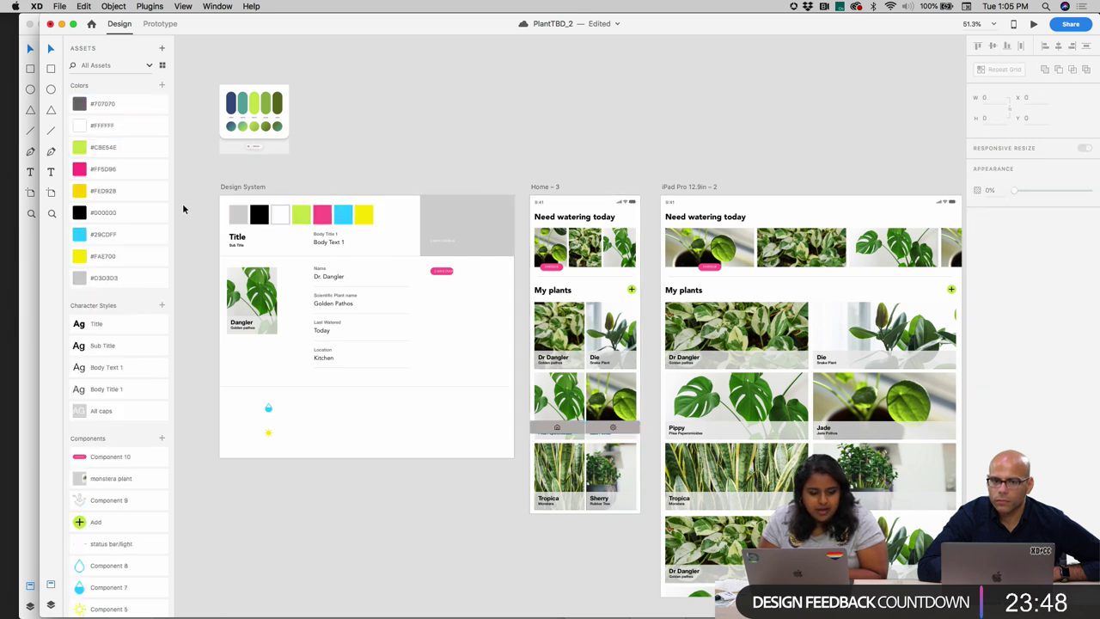
# - Highlight the uses of #FAE700 on the canvas, delete the other yellow, #FED928, from the colour assets and save
pyautogui.rightClick(126, 256)
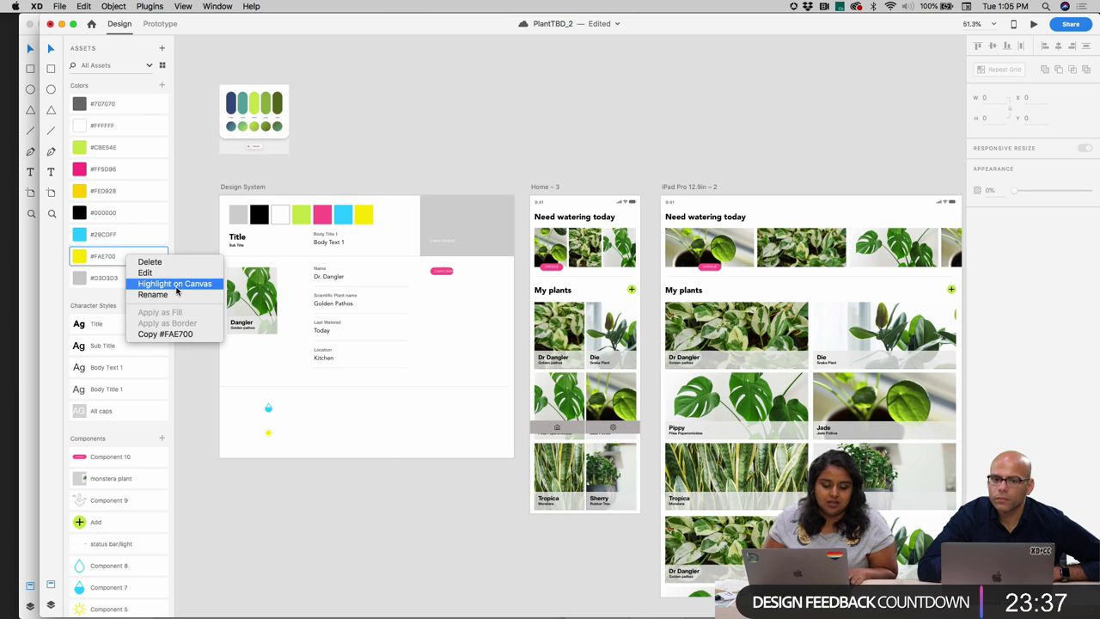
pyautogui.click(177, 287)
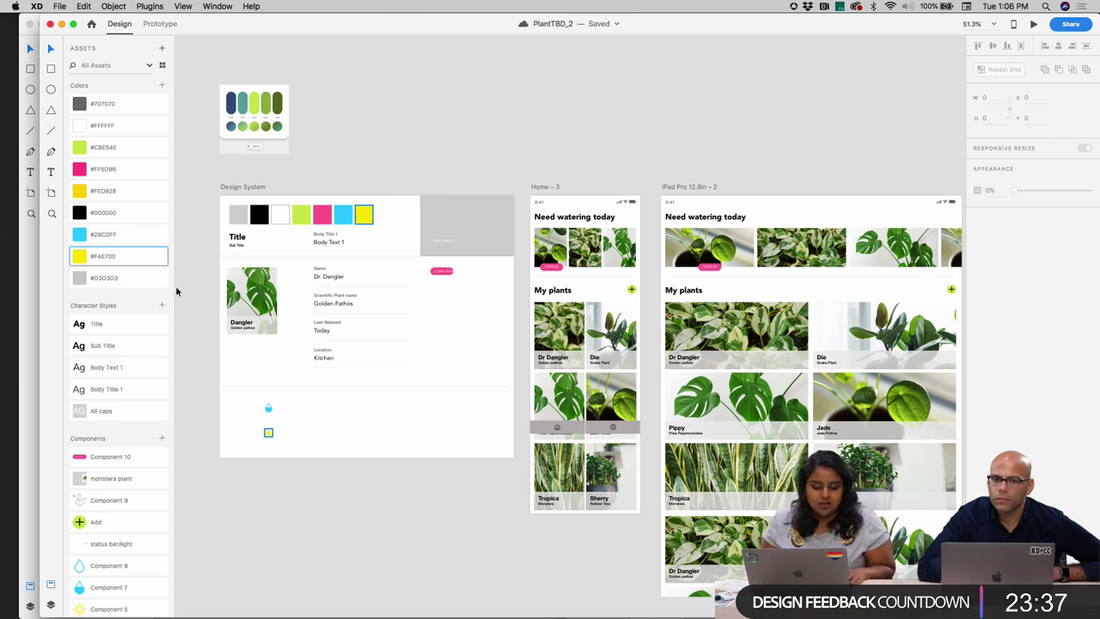
pyautogui.click(165, 197)
pyautogui.rightClick(167, 201)
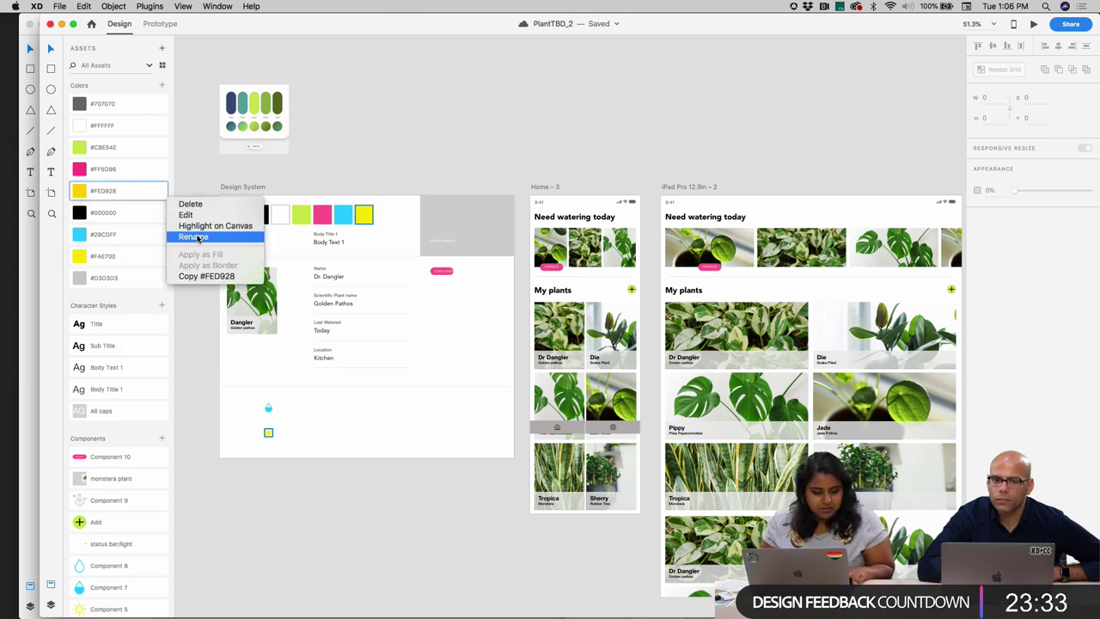
pyautogui.click(191, 204)
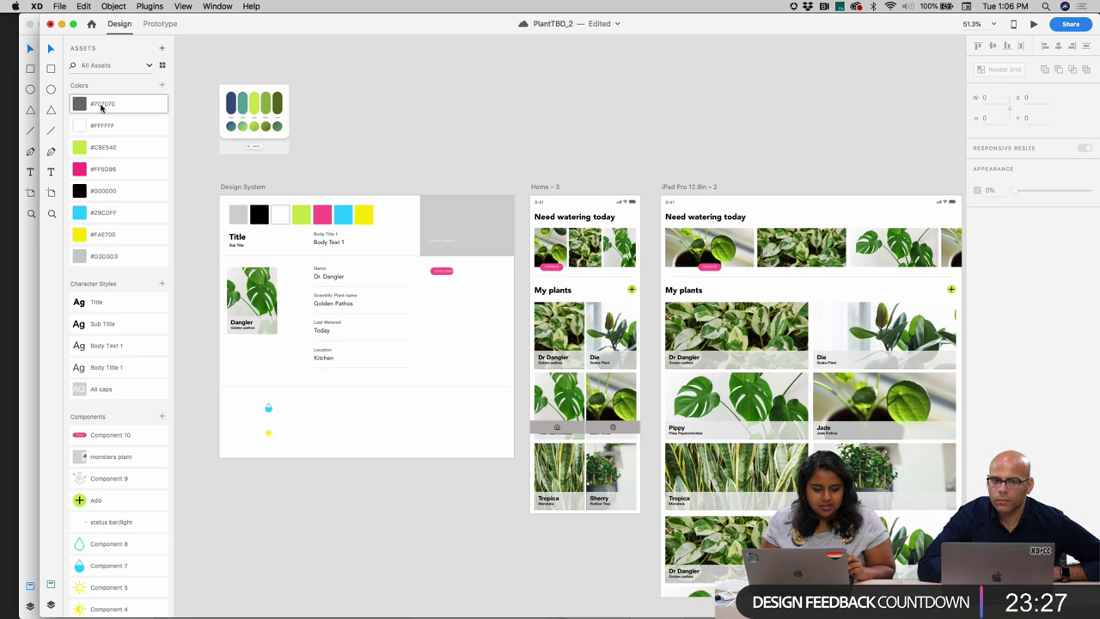
pyautogui.press('super+s')
# - Undo the deletion of the #FED928 colour asset
pyautogui.hscroll(2, 349, 166)
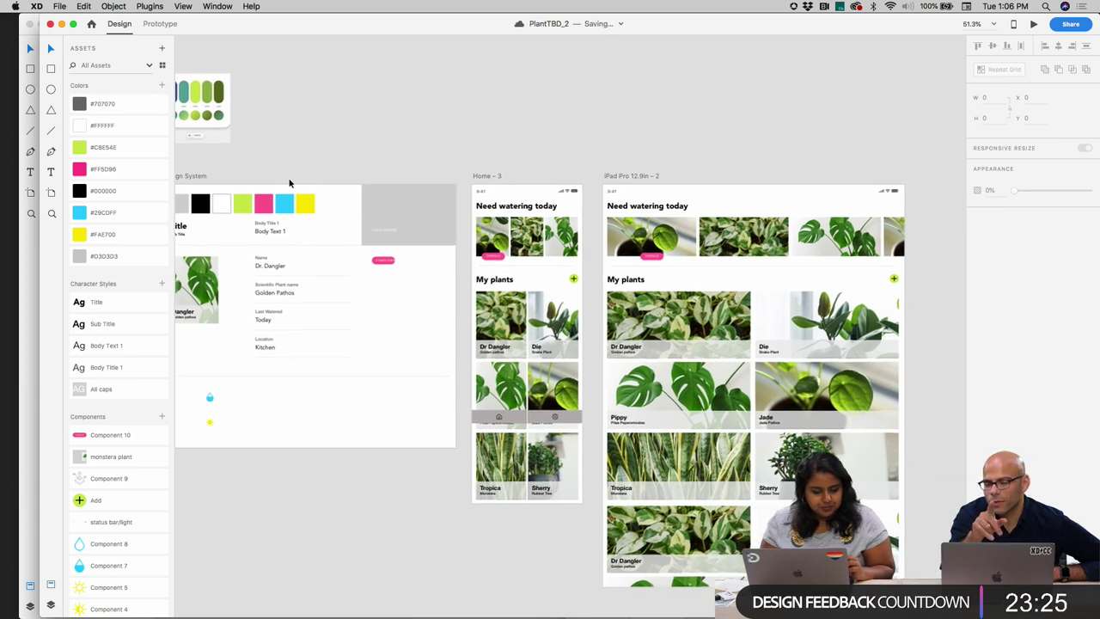
pyautogui.scroll(5, 290, 183)
pyautogui.scroll(-1, 291, 183)
pyautogui.hscroll(1, 291, 182)
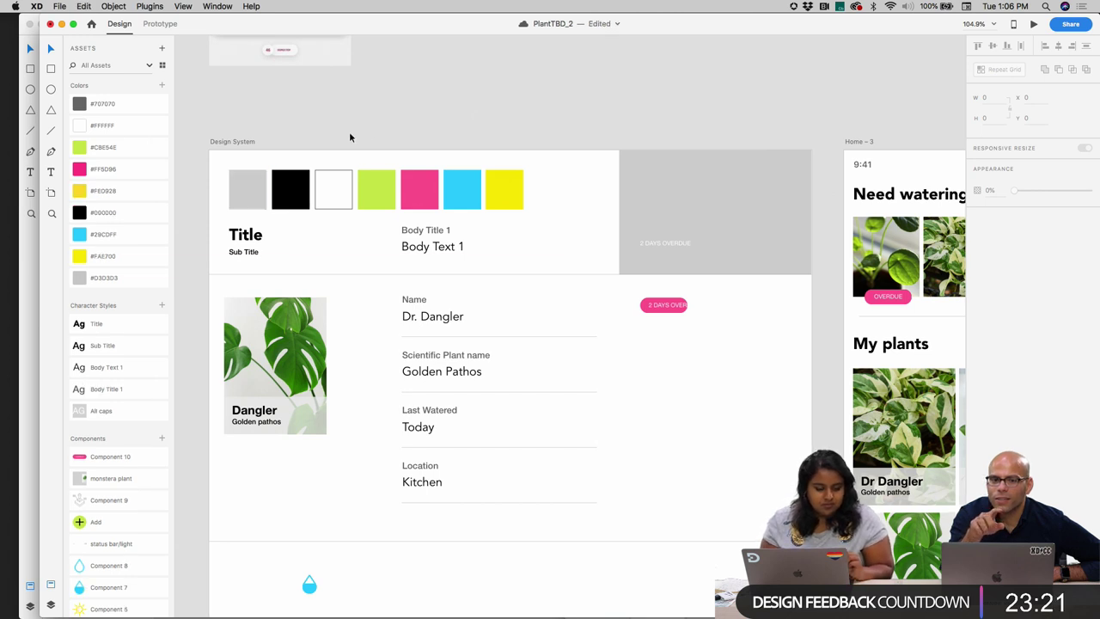
# - Compare the #707070 and #FAE700 colour assets, then open the name of #FED928 for editing and copy it
pyautogui.click(133, 110)
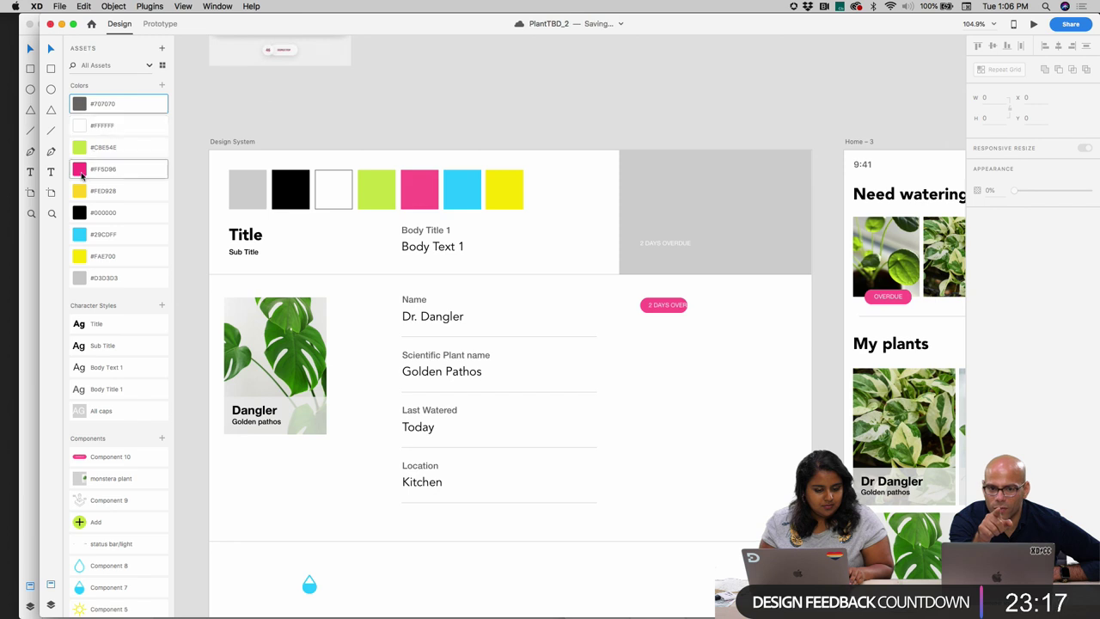
pyautogui.click(97, 260)
pyautogui.click(103, 189)
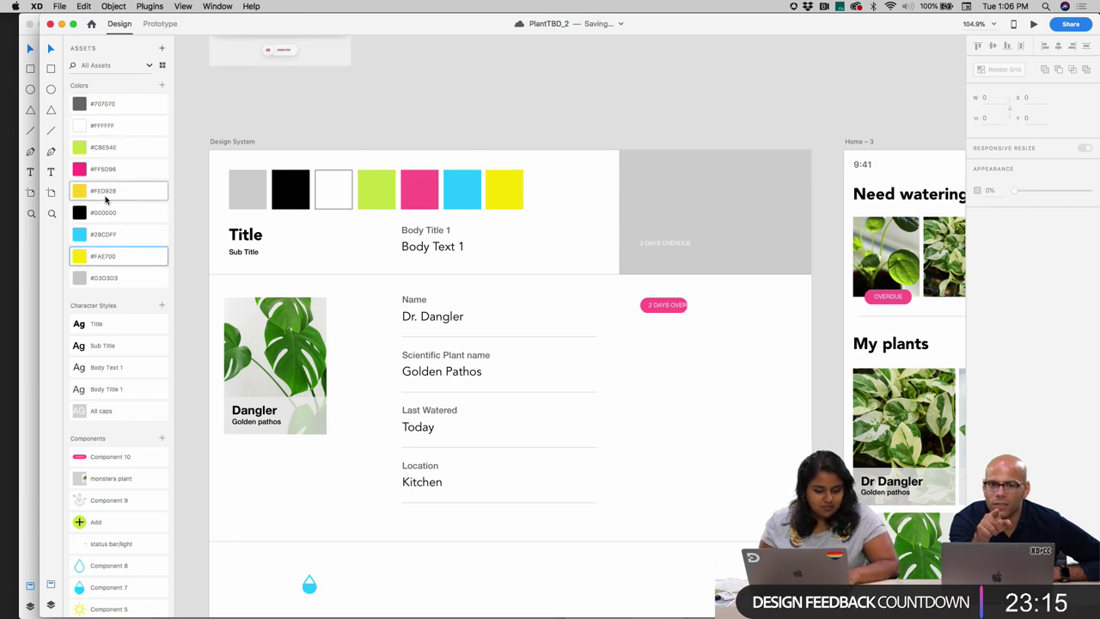
pyautogui.doubleClick(103, 189)
pyautogui.press('super+c')
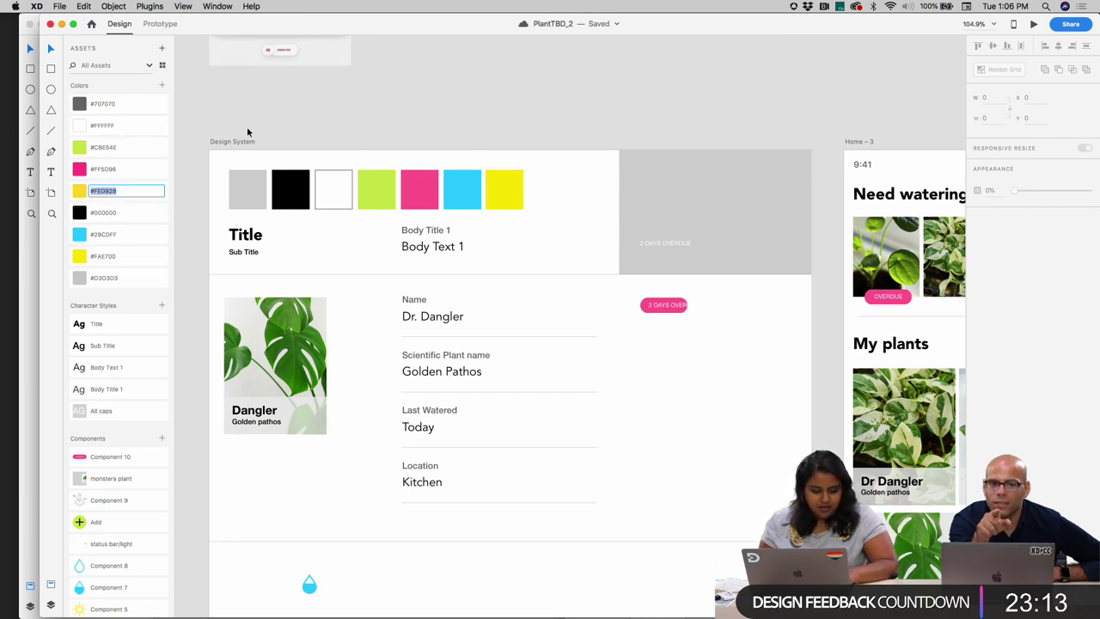
# - Try setting the #FAE700 yellow colour asset to #FED928 and undo the change
pyautogui.click(247, 129)
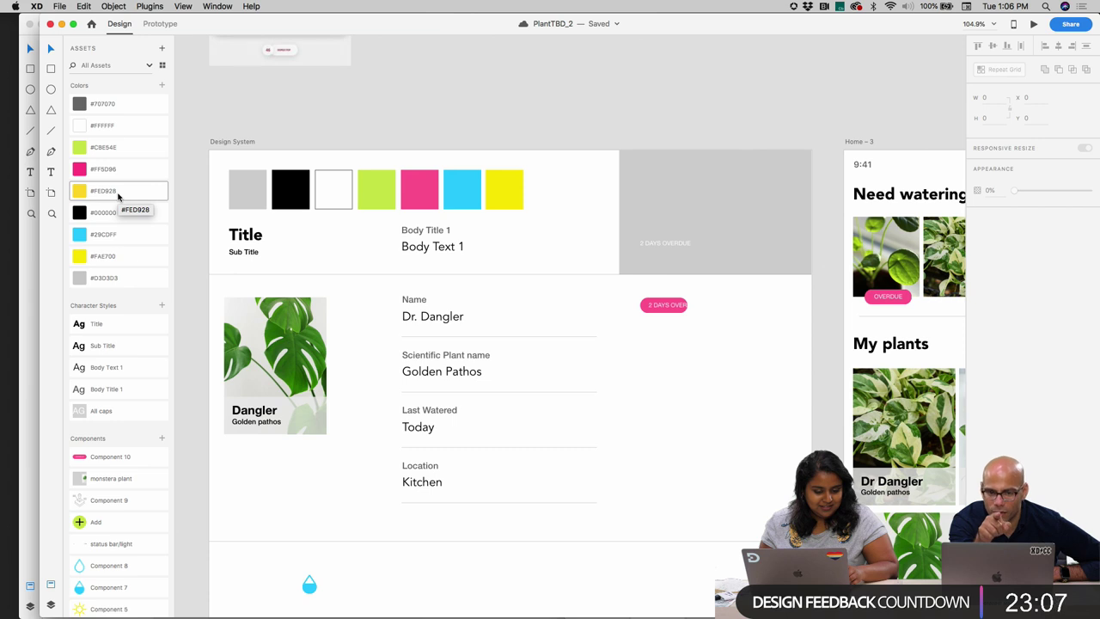
pyautogui.rightClick(126, 262)
pyautogui.click(145, 280)
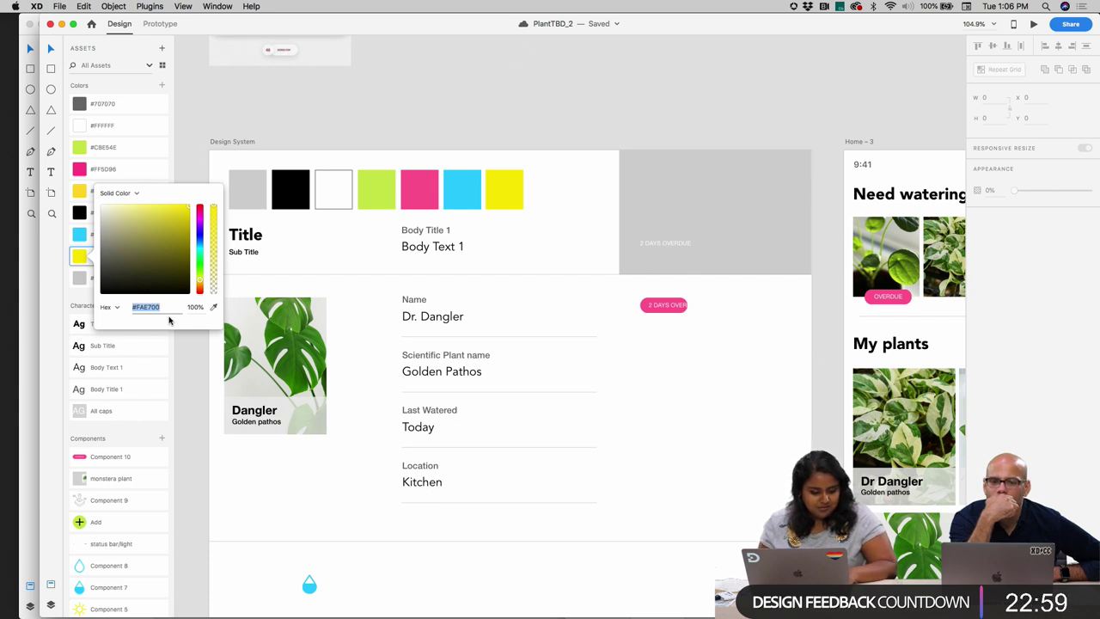
pyautogui.press('super+v')
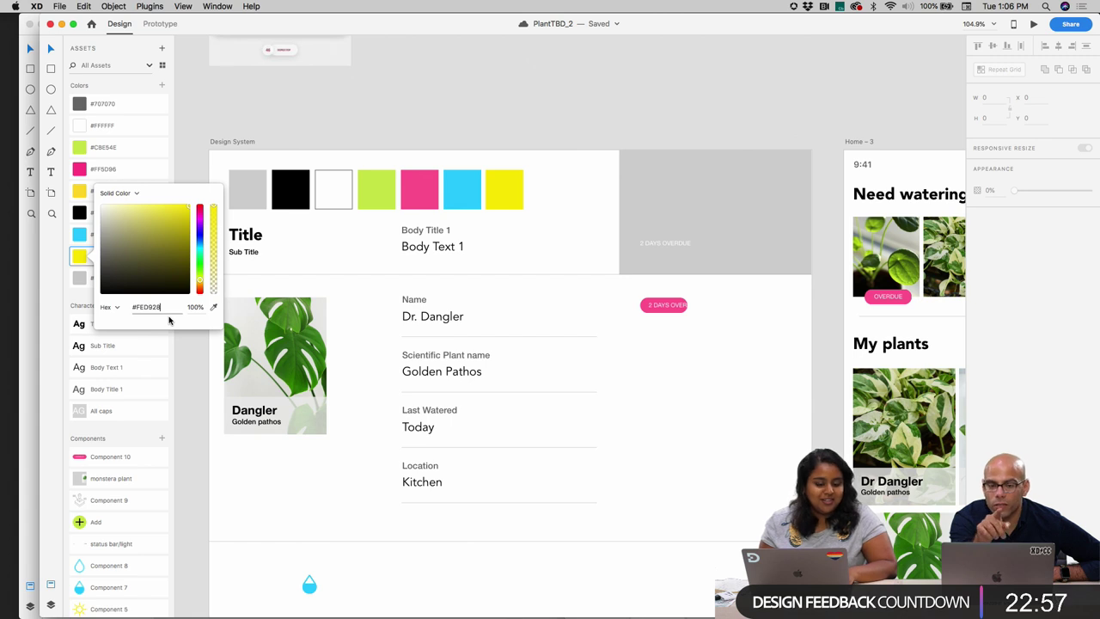
pyautogui.click(201, 176)
pyautogui.press('super+z')
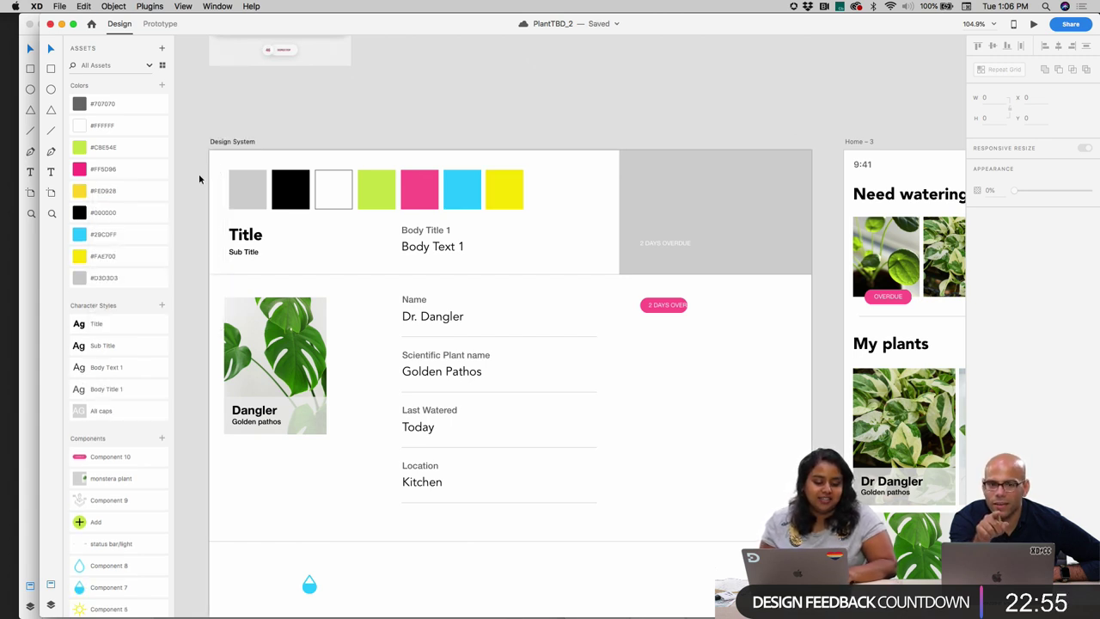
pyautogui.doubleClick(103, 256)
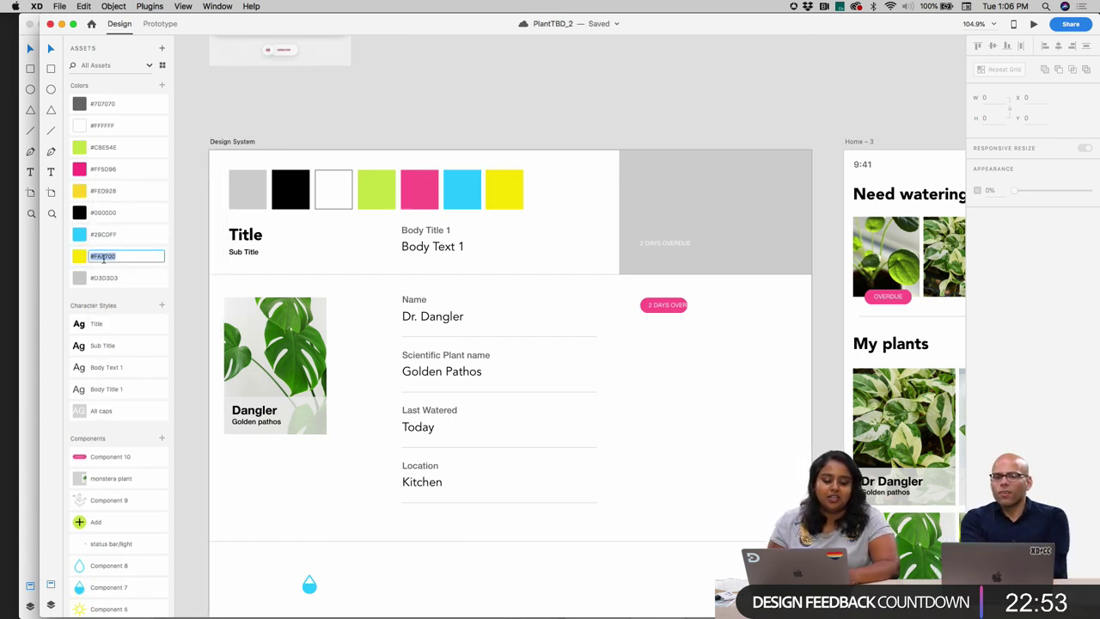
pyautogui.click(107, 191)
pyautogui.rightClick(107, 193)
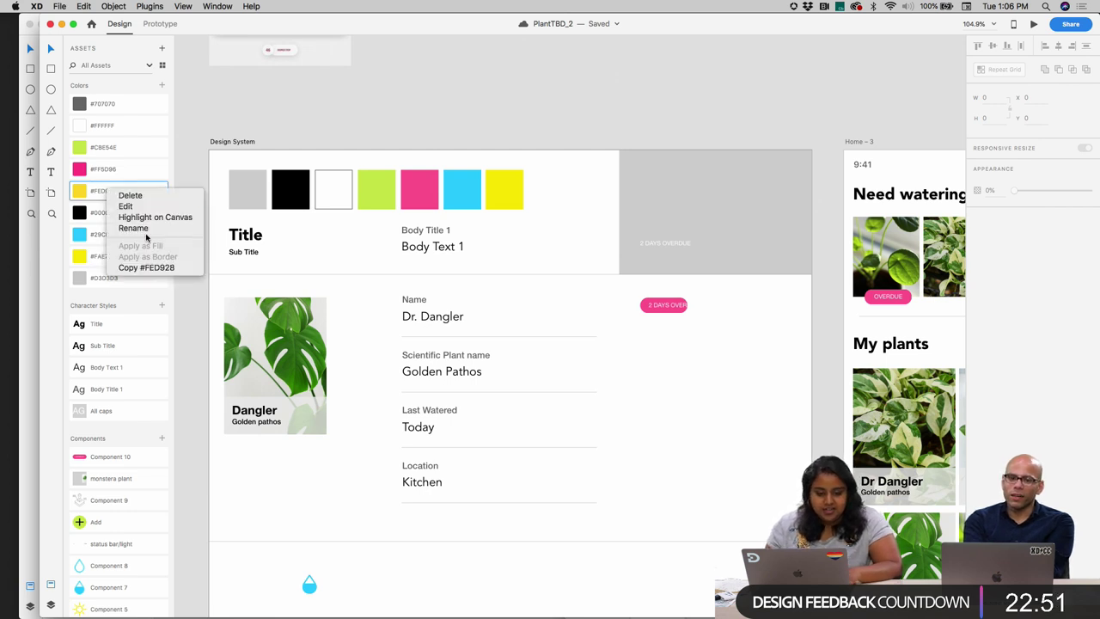
pyautogui.click(198, 140)
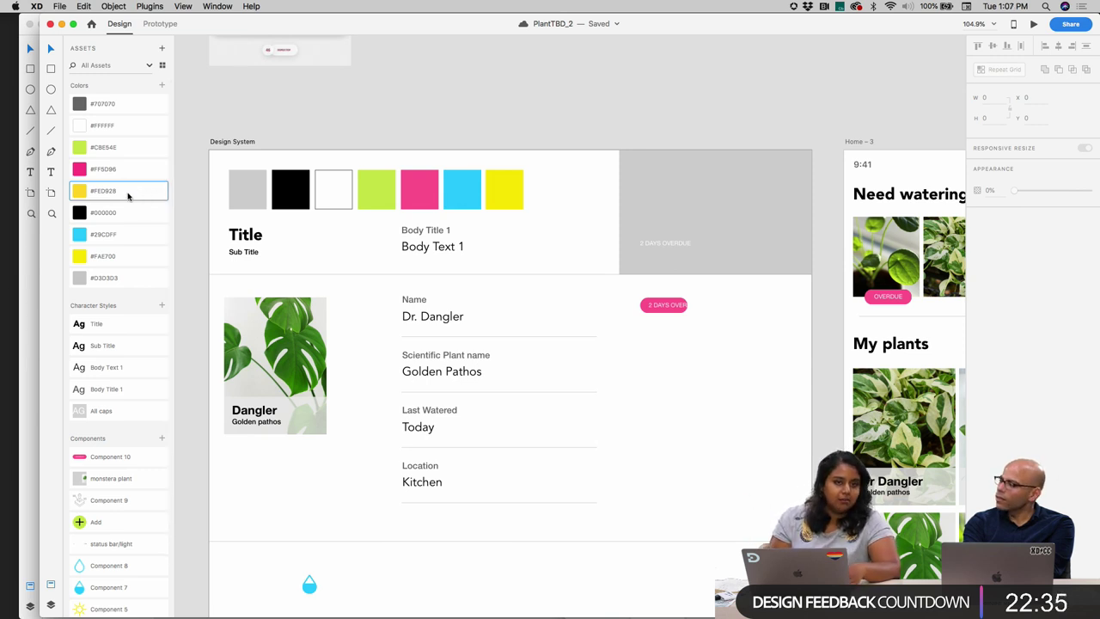
# - Change the #FED928 colour asset to #FAE700, reusing the hex code of the brighter yellow asset
pyautogui.doubleClick(102, 257)
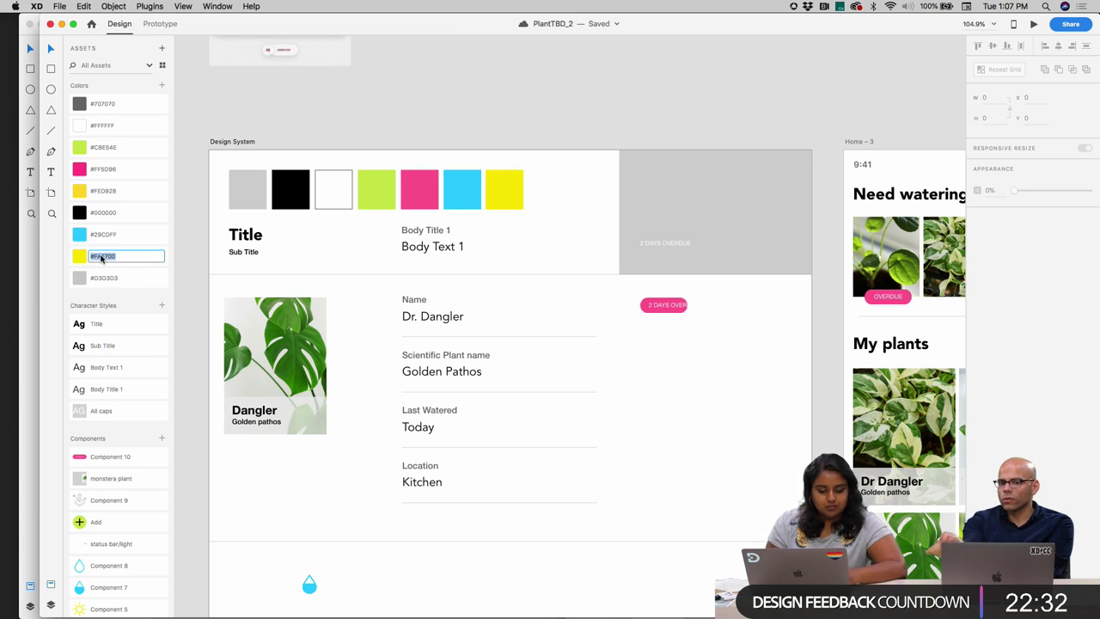
pyautogui.doubleClick(103, 190)
pyautogui.click(75, 195)
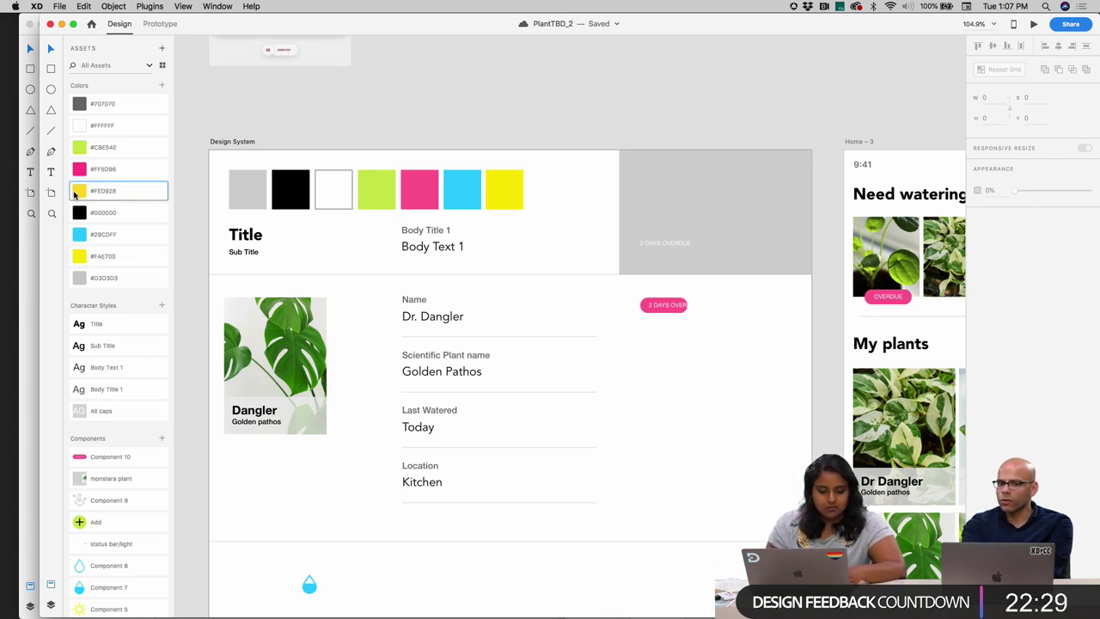
pyautogui.rightClick(107, 193)
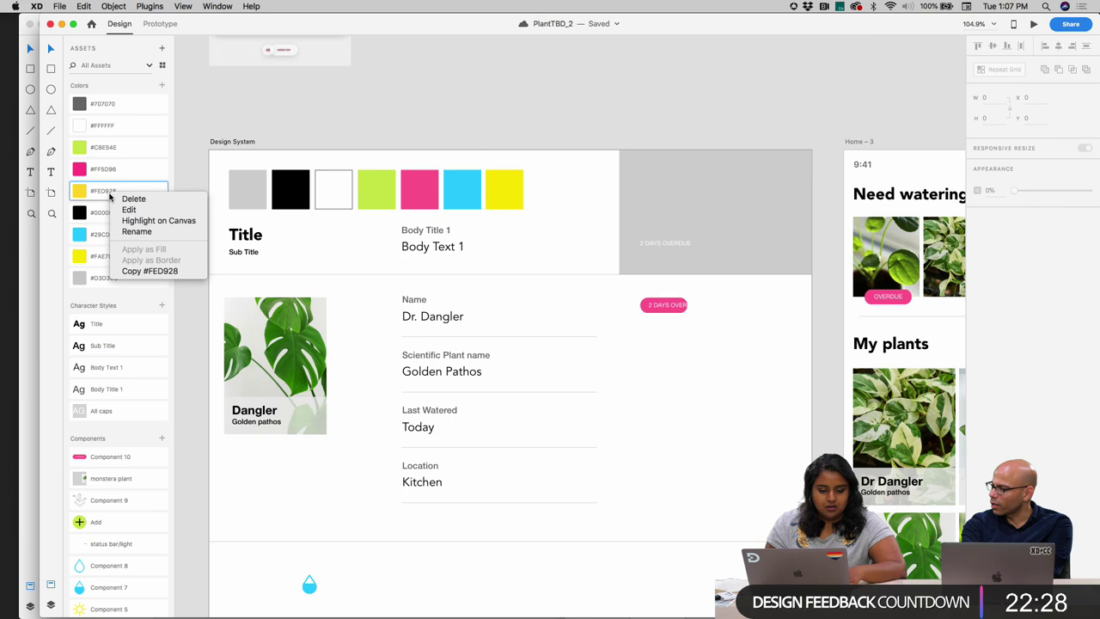
pyautogui.click(146, 214)
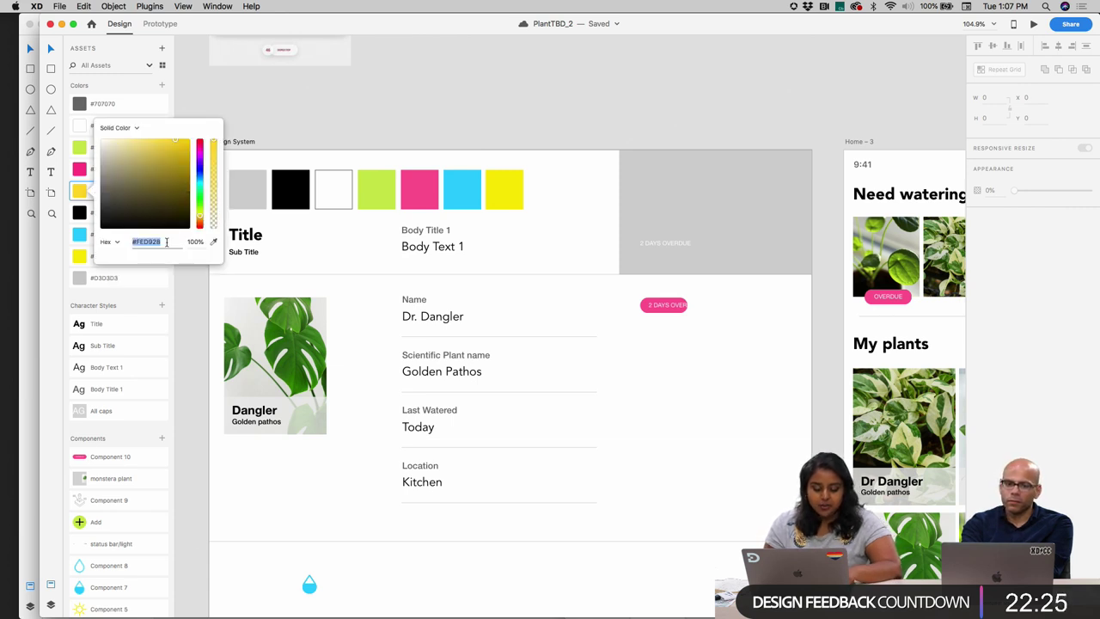
pyautogui.write('FAE700')
pyautogui.press('Return')
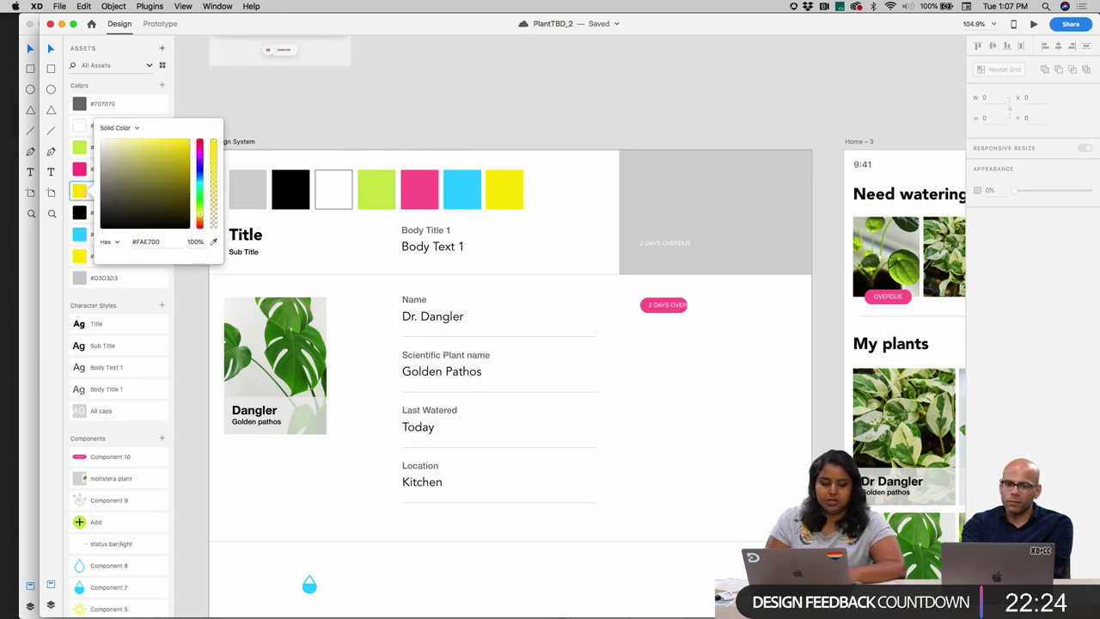
pyautogui.click(233, 136)
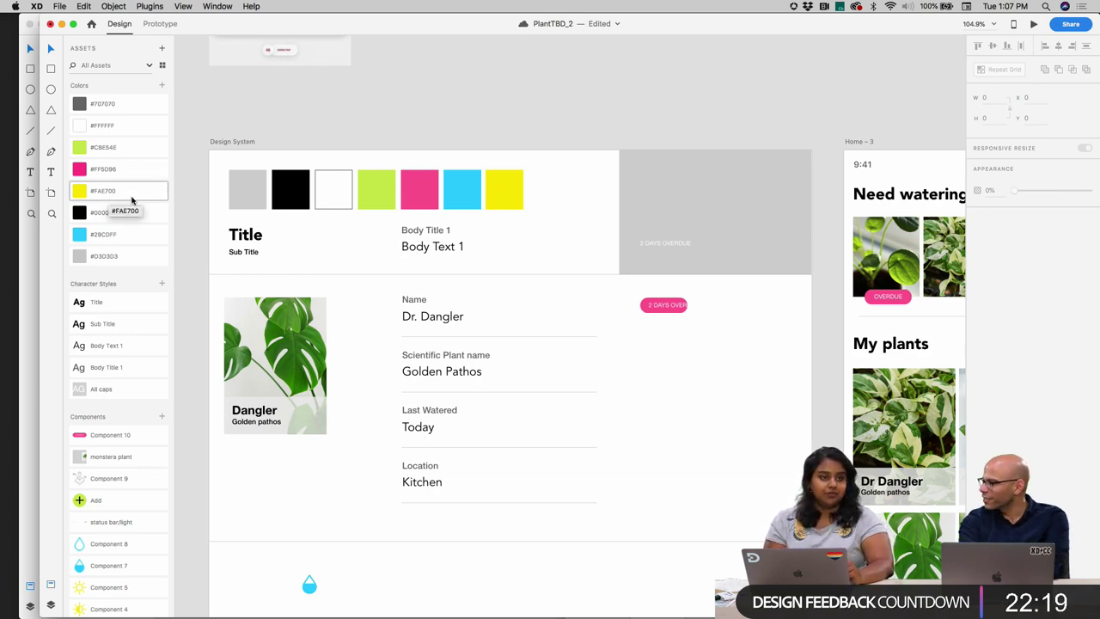
# - Darken the yellow #FAE700 colour asset slightly to #F0DE00
pyautogui.scroll(-5, 341, 306)
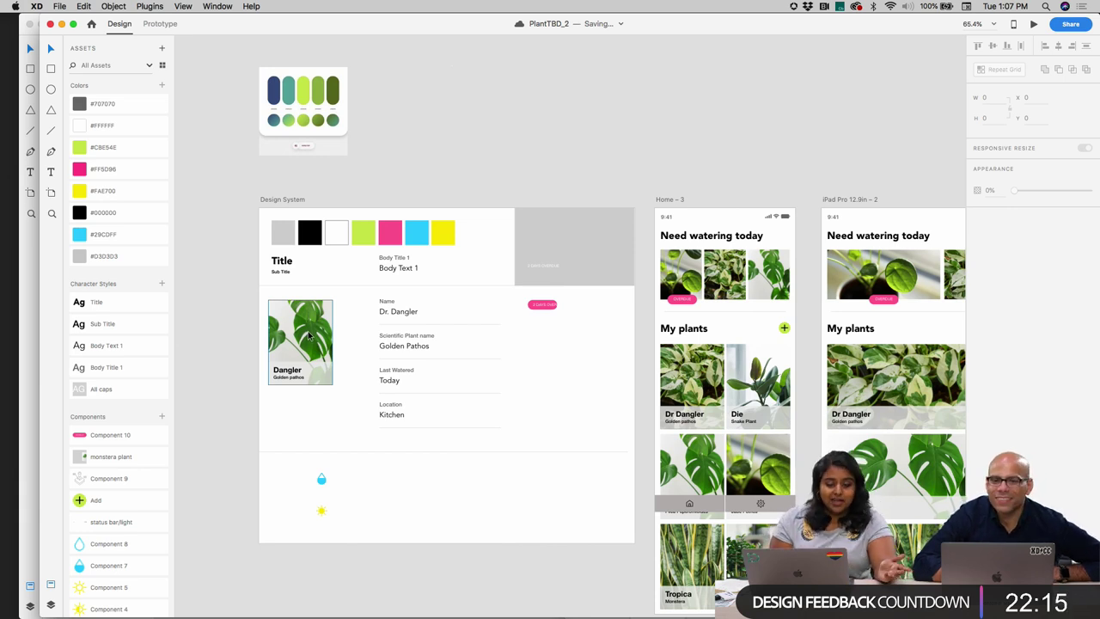
pyautogui.click(450, 230)
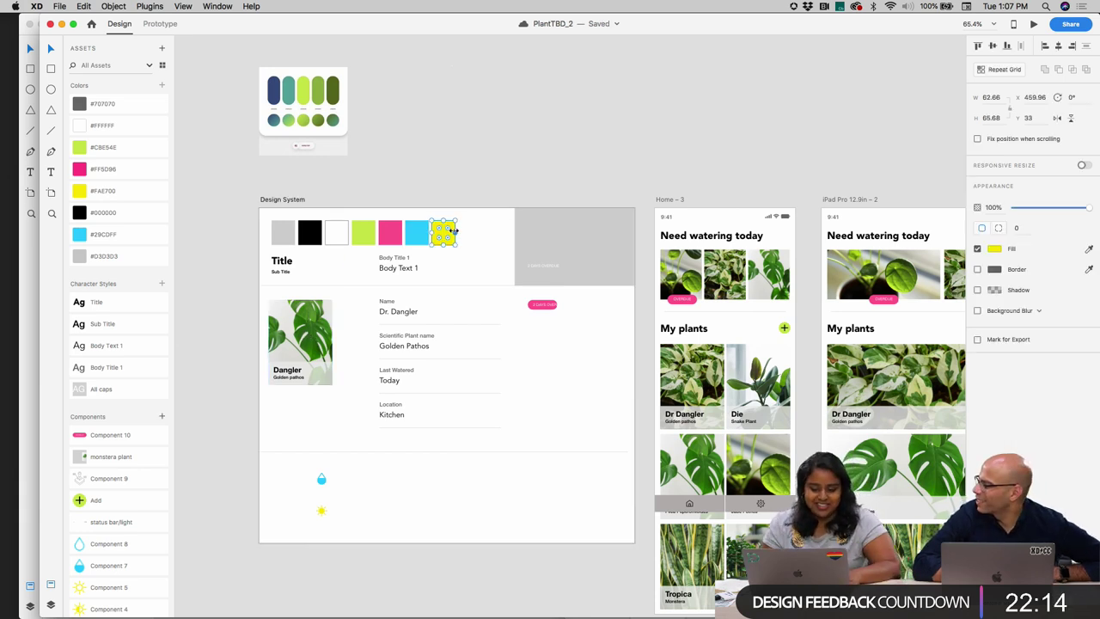
pyautogui.rightClick(134, 184)
pyautogui.click(215, 197)
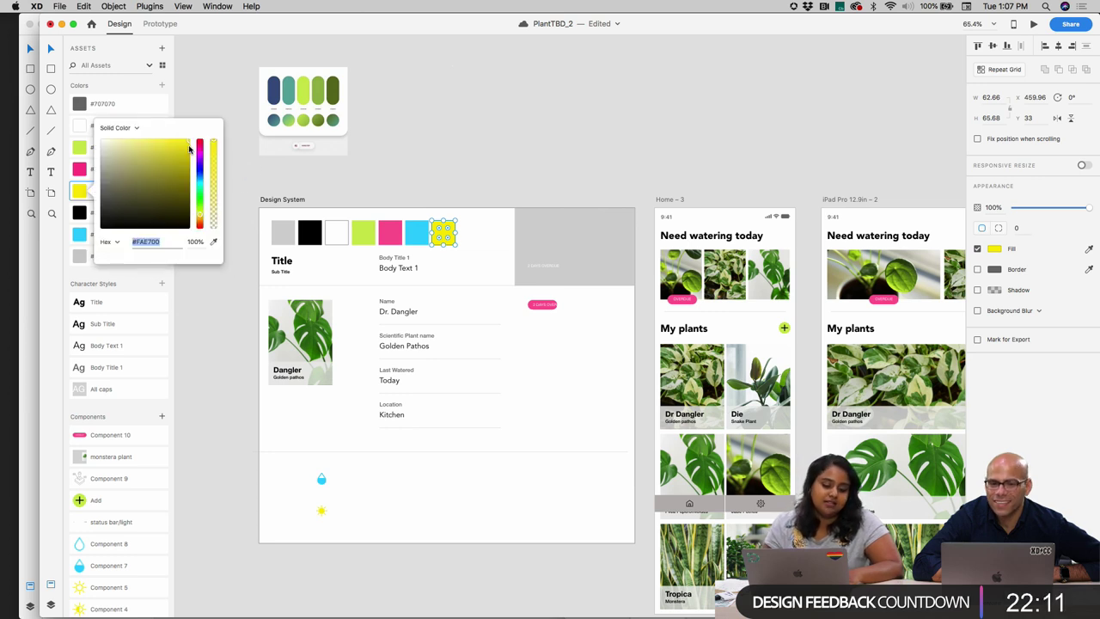
pyautogui.moveTo(189, 146); pyautogui.dragTo(195, 147)
pyautogui.click(411, 148)
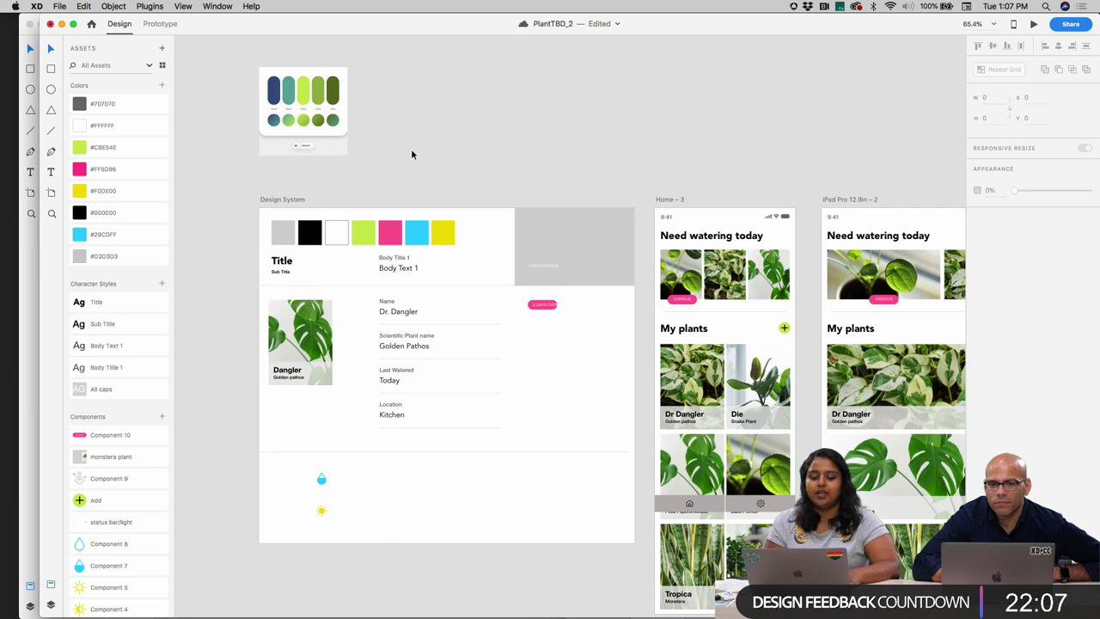
# - Fill only the home button's background in the Home – 3 navigation bar with green #CBE54E, keeping its icon black
pyautogui.scroll(-3, 410, 148)
pyautogui.hscroll(3, 410, 148)
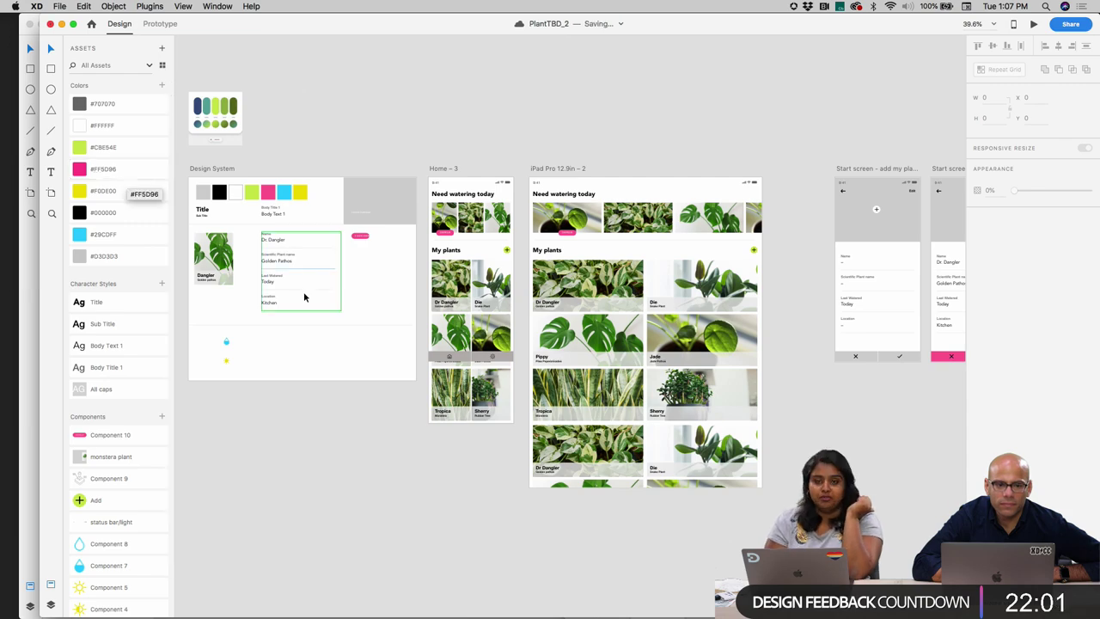
pyautogui.scroll(-1, 322, 340)
pyautogui.scroll(2, 322, 341)
pyautogui.scroll(-1, 322, 341)
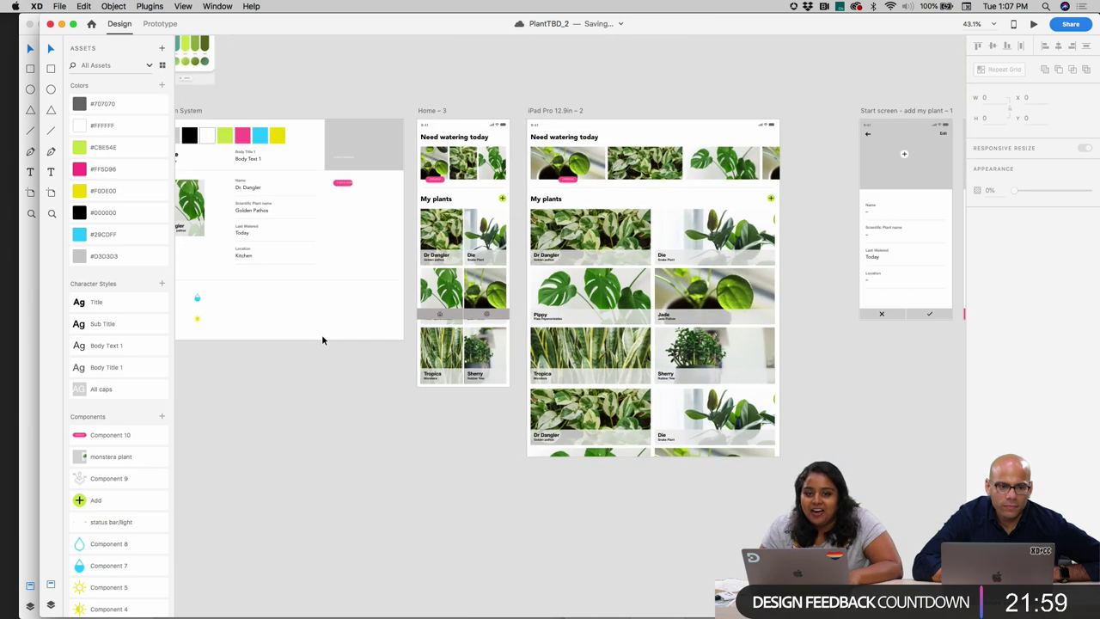
pyautogui.scroll(5, 322, 340)
pyautogui.hscroll(5, 322, 340)
pyautogui.scroll(3, 323, 335)
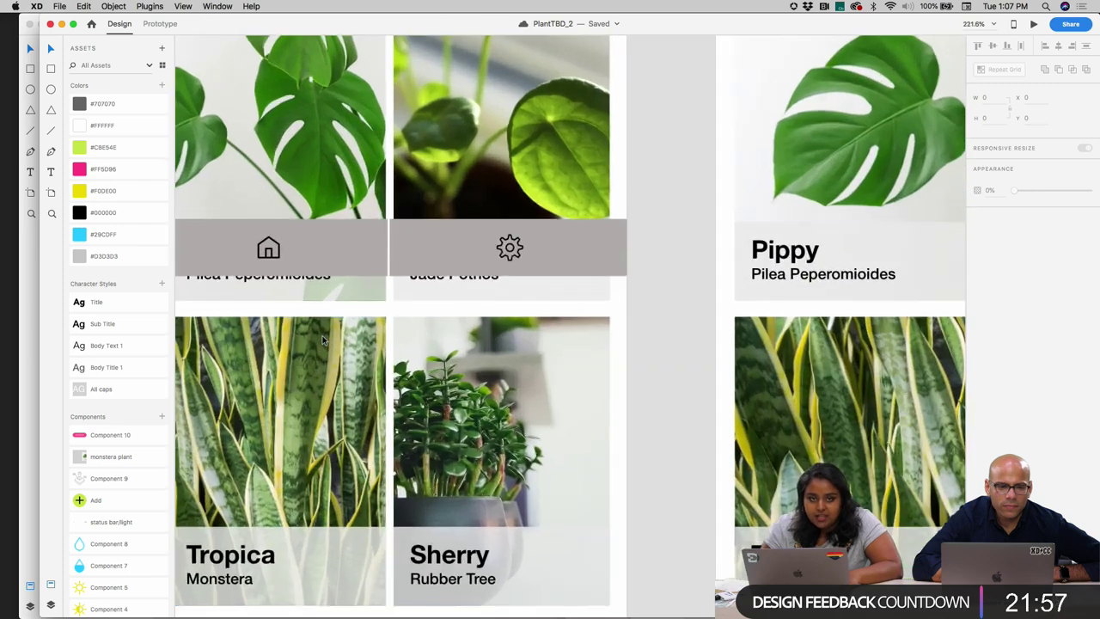
pyautogui.hscroll(-3, 301, 246)
pyautogui.click(422, 256)
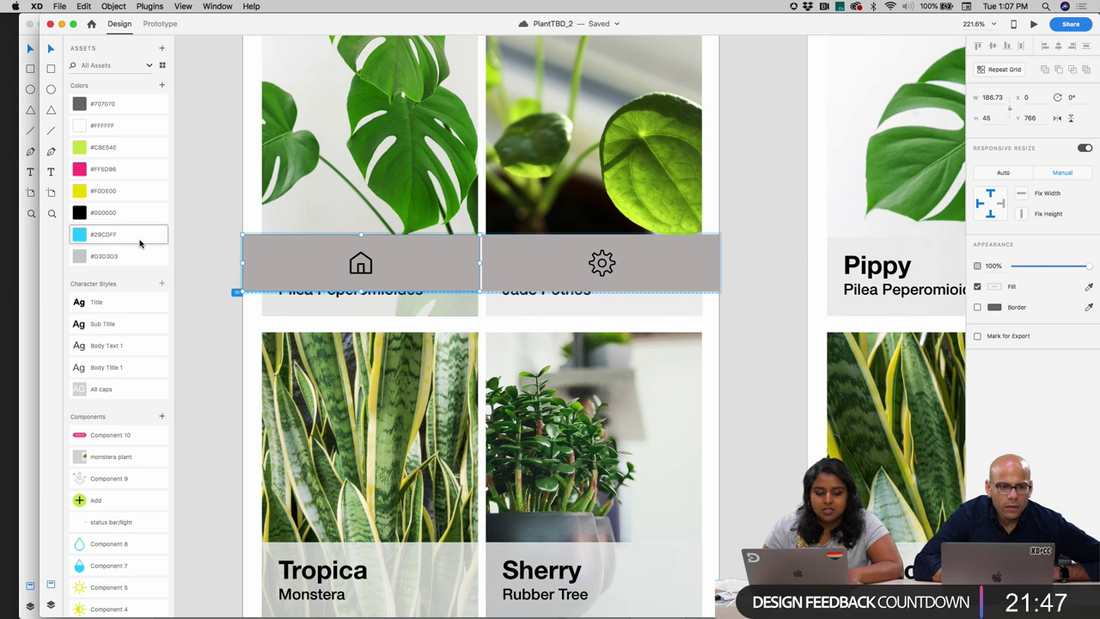
pyautogui.click(140, 150)
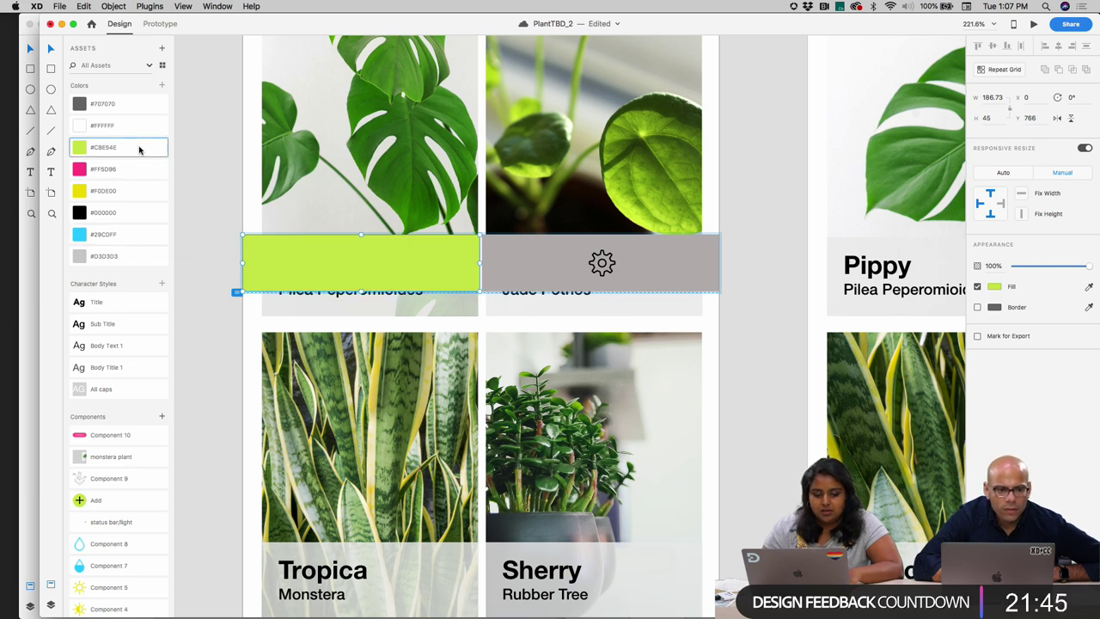
pyautogui.click(365, 262)
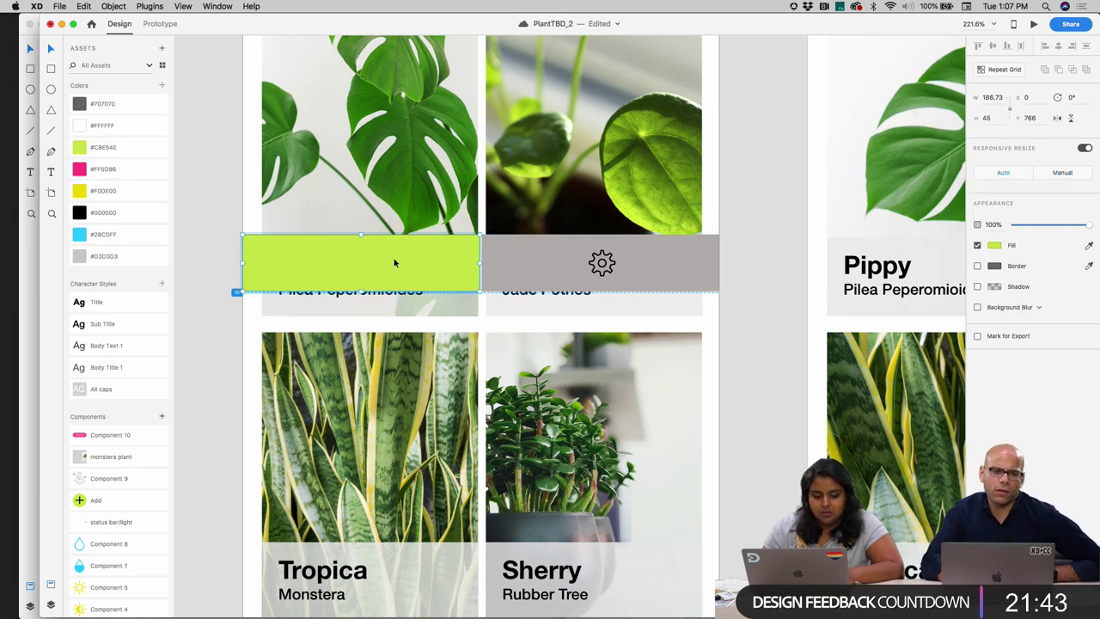
pyautogui.press('super+z')
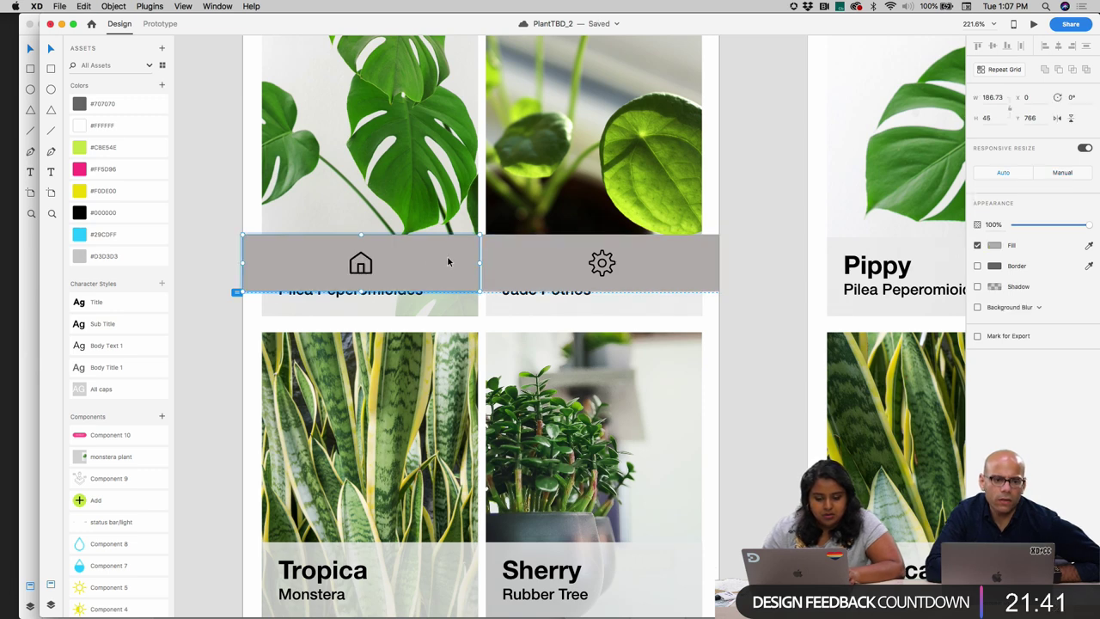
pyautogui.click(136, 149)
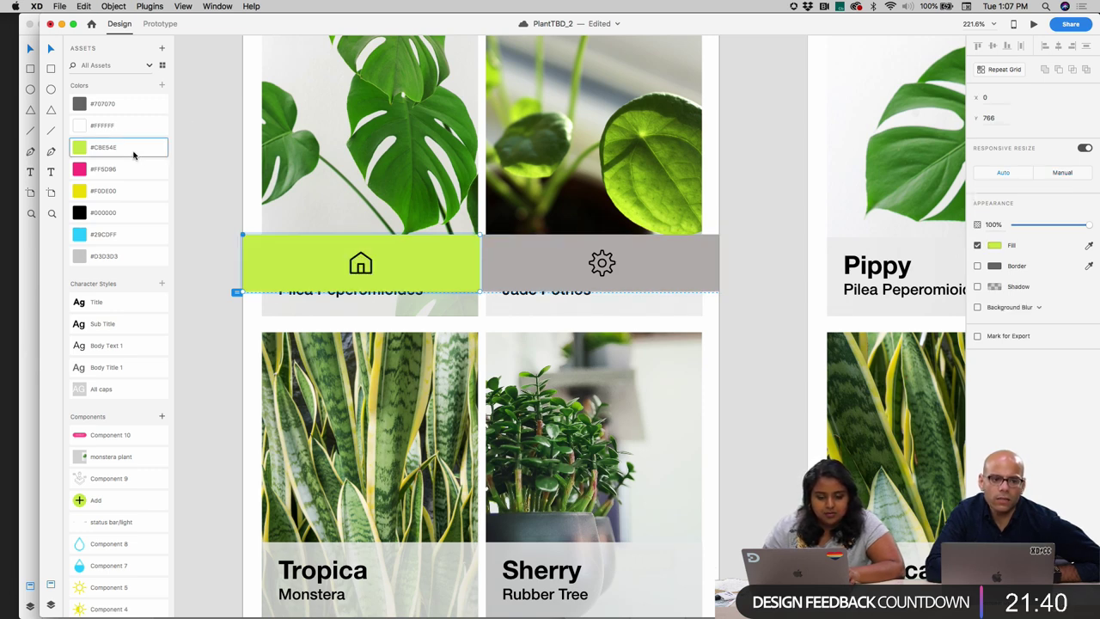
# - Fill the settings button's background in the Home – 3 navigation bar with pink #FF5D96, keeping its icon black
pyautogui.click(559, 250)
pyautogui.click(115, 151)
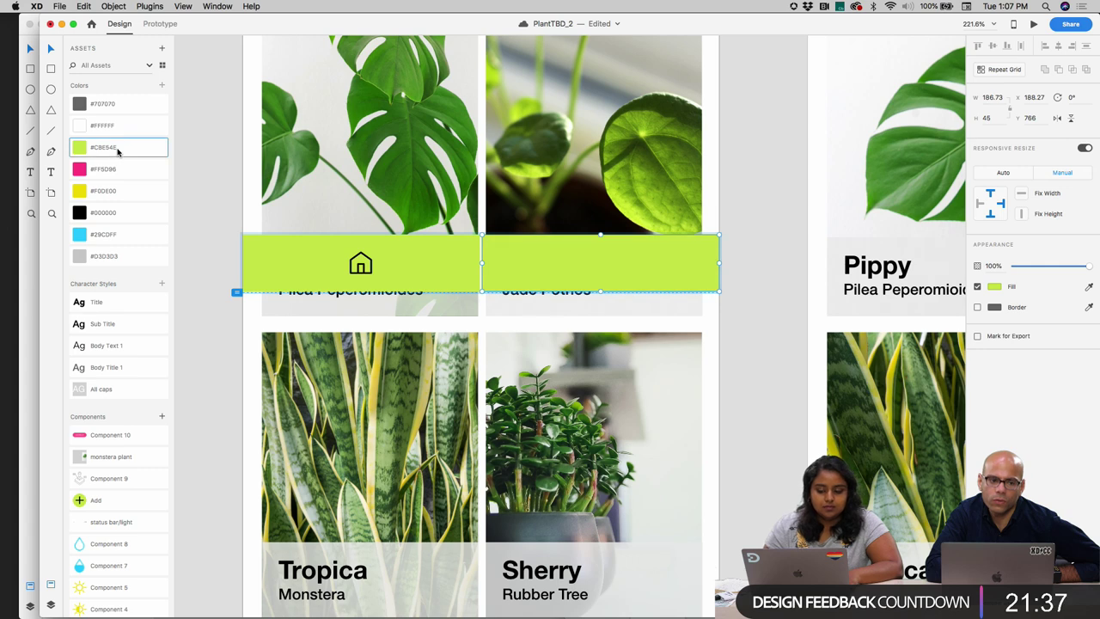
pyautogui.press('super+z')
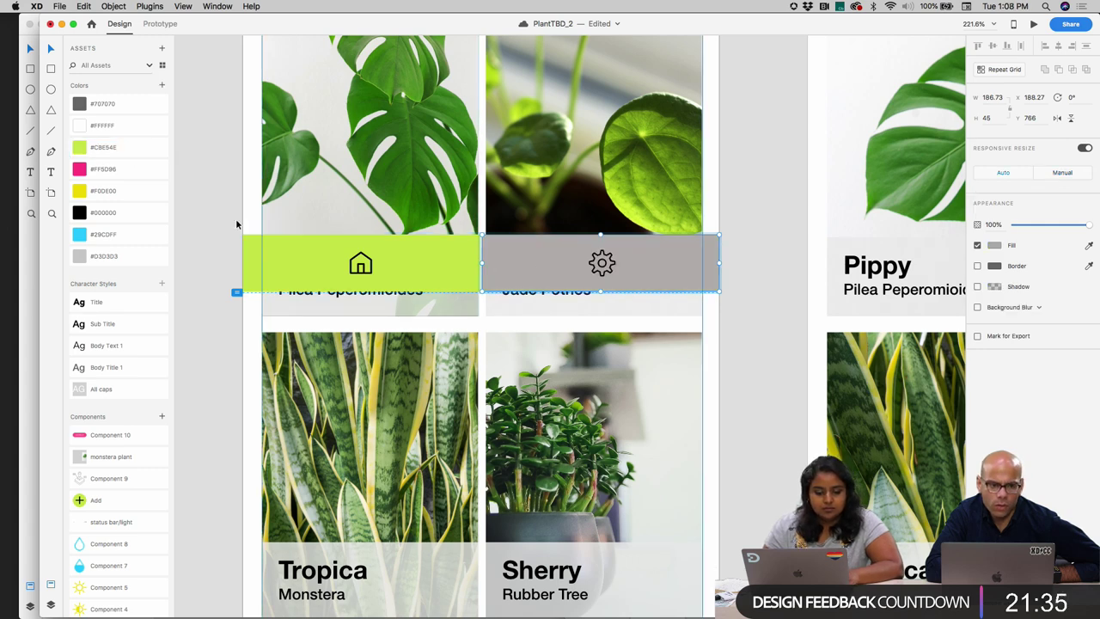
pyautogui.click(122, 198)
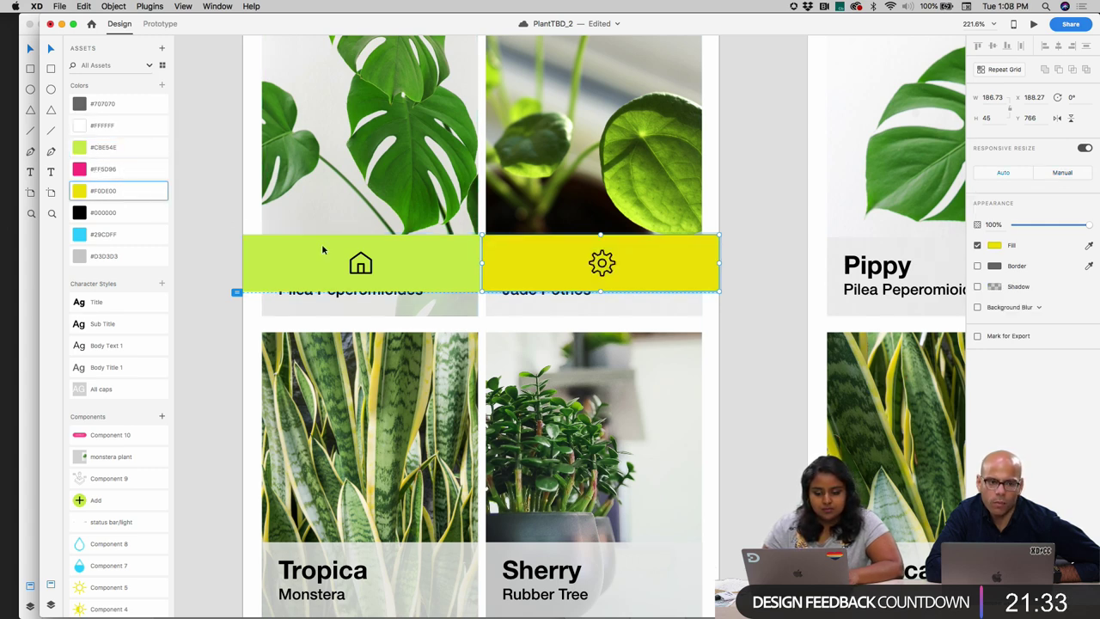
pyautogui.click(112, 169)
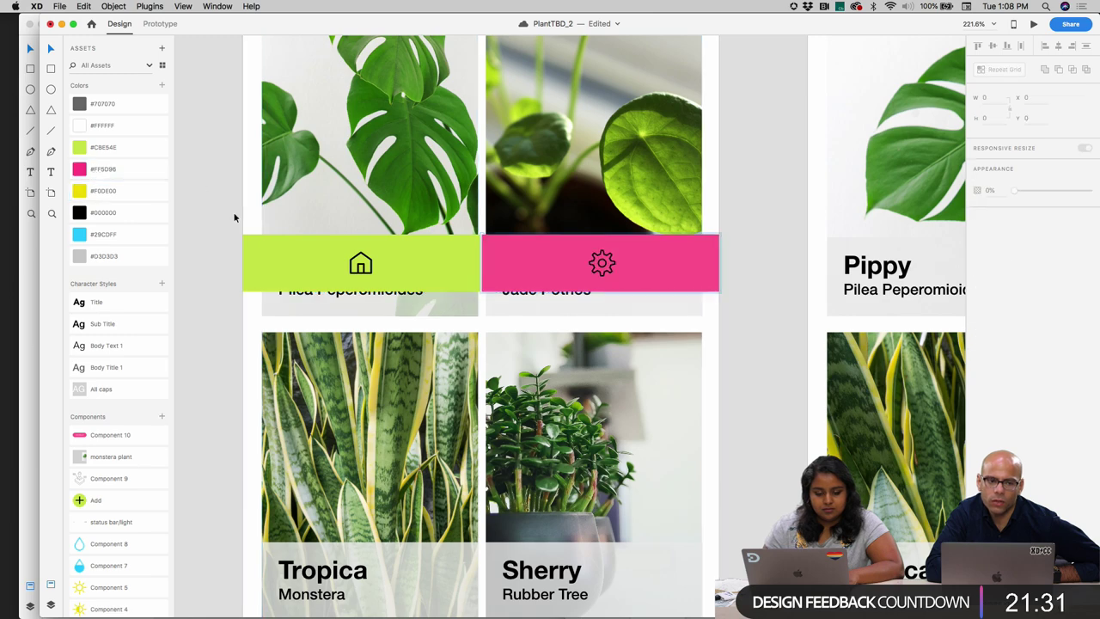
pyautogui.click(226, 220)
# - Examine the recoloured navigation bar on Home – 3 alongside the iPad, start screen and design system artboards
pyautogui.scroll(-8, 226, 220)
pyautogui.scroll(2, 226, 225)
pyautogui.hscroll(-2, 226, 225)
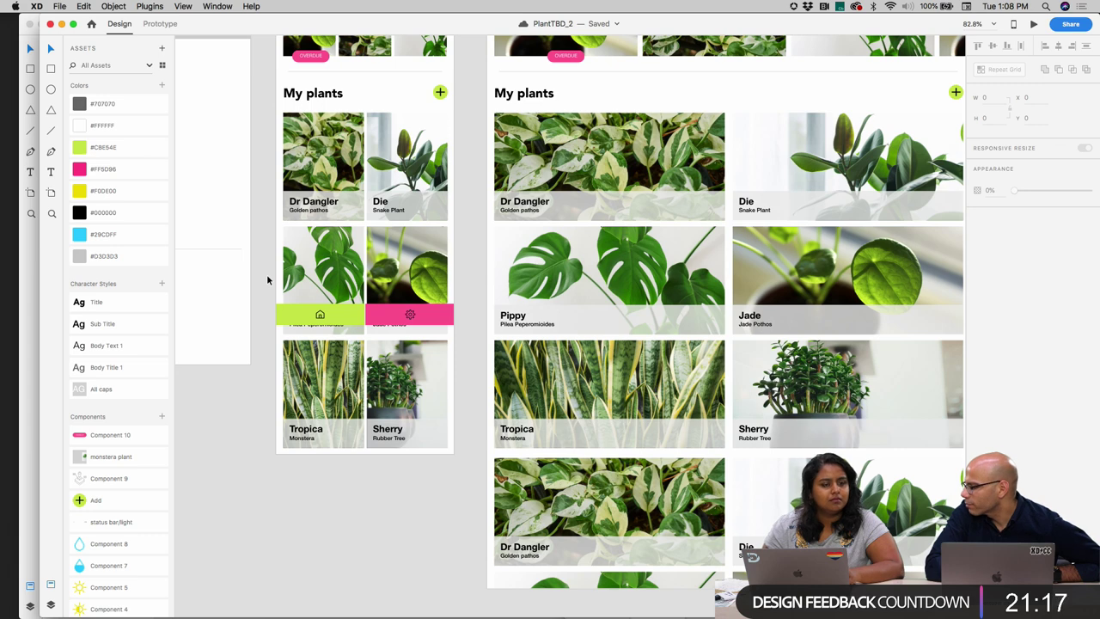
pyautogui.click(299, 264)
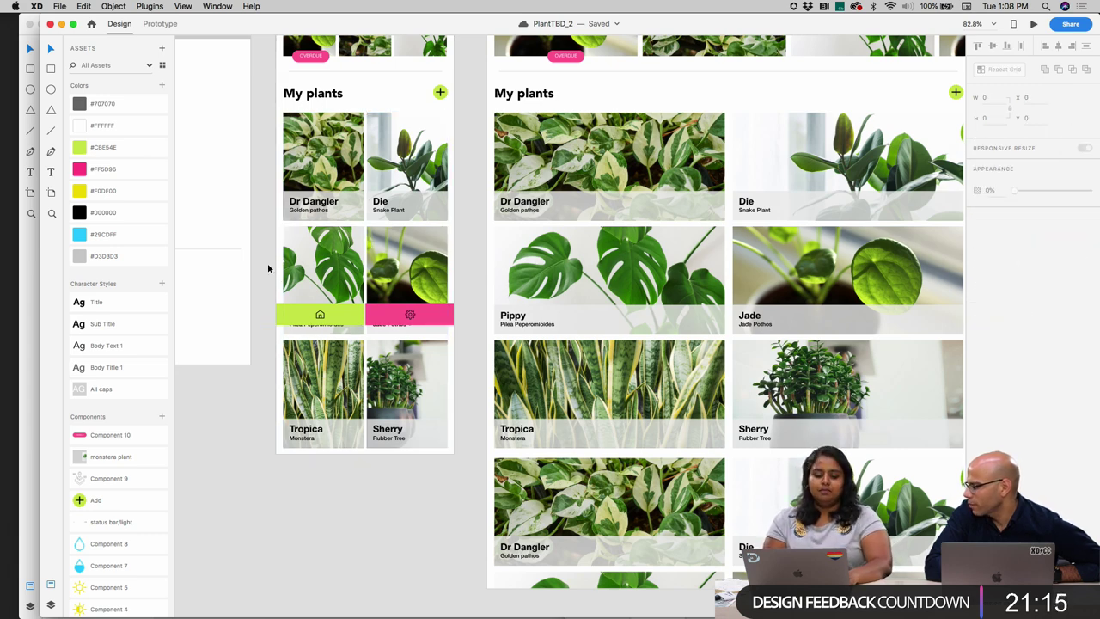
pyautogui.click(411, 315)
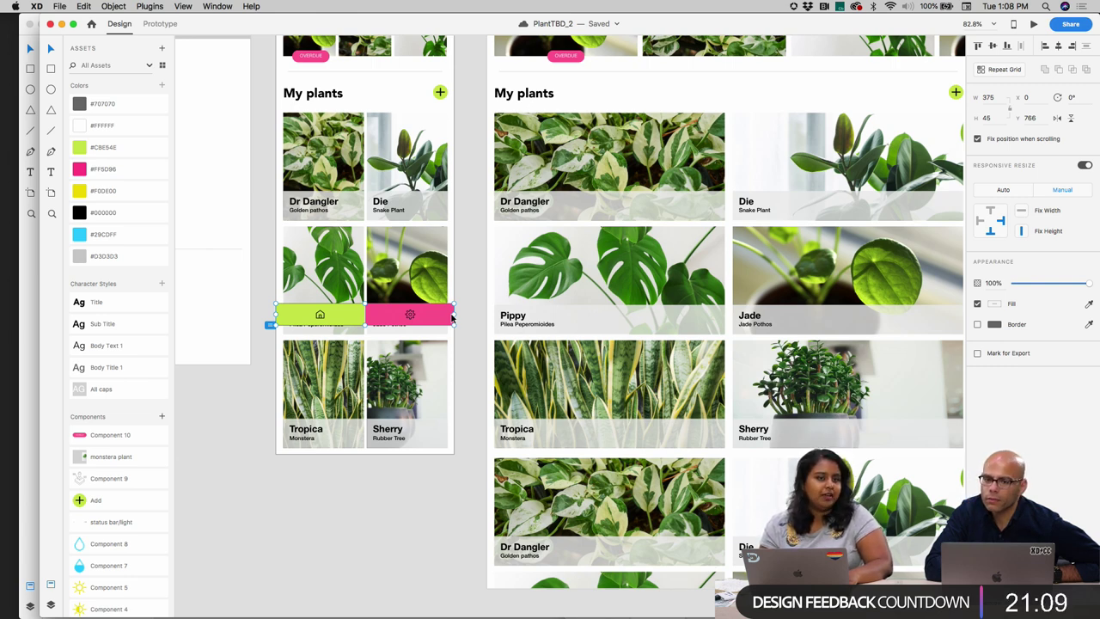
pyautogui.press('Escape')
pyautogui.scroll(-5, 407, 326)
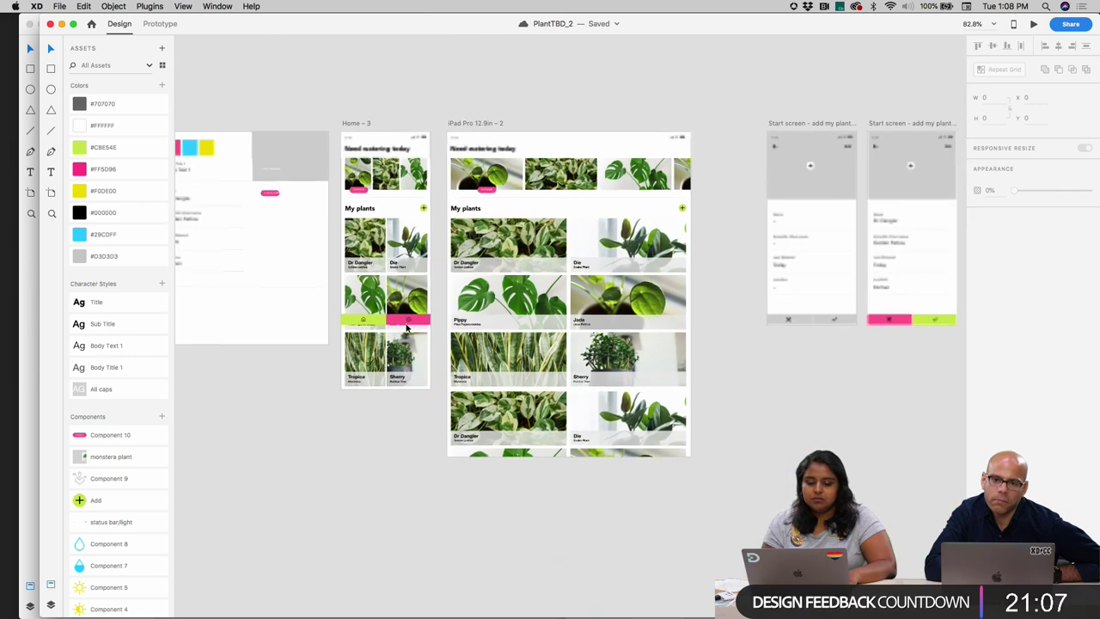
pyautogui.scroll(5, 270, 322)
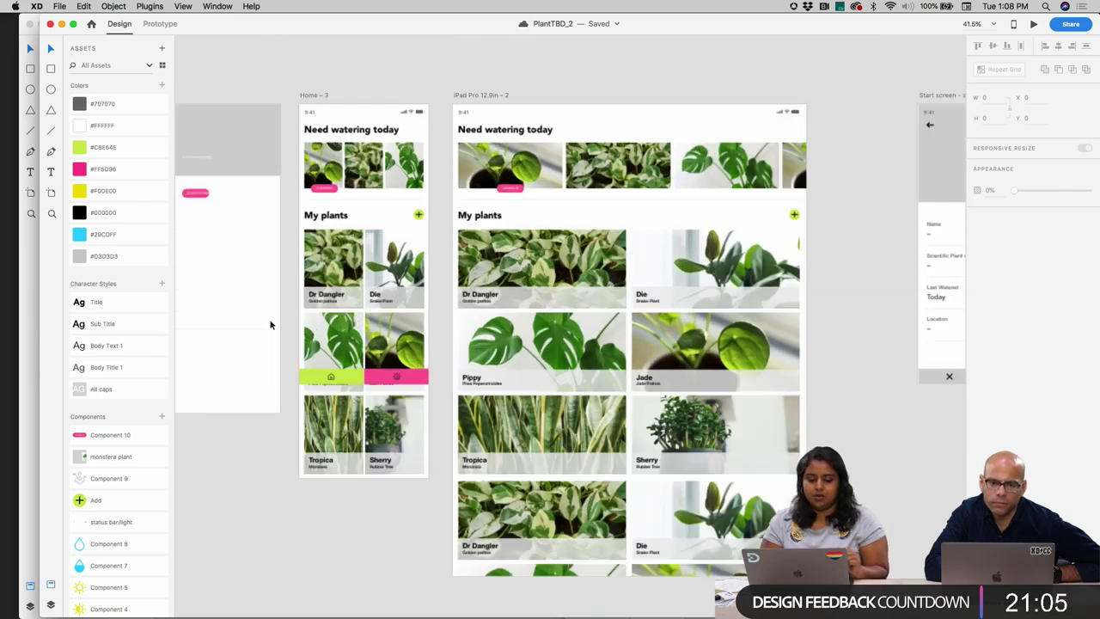
pyautogui.scroll(-6, 413, 449)
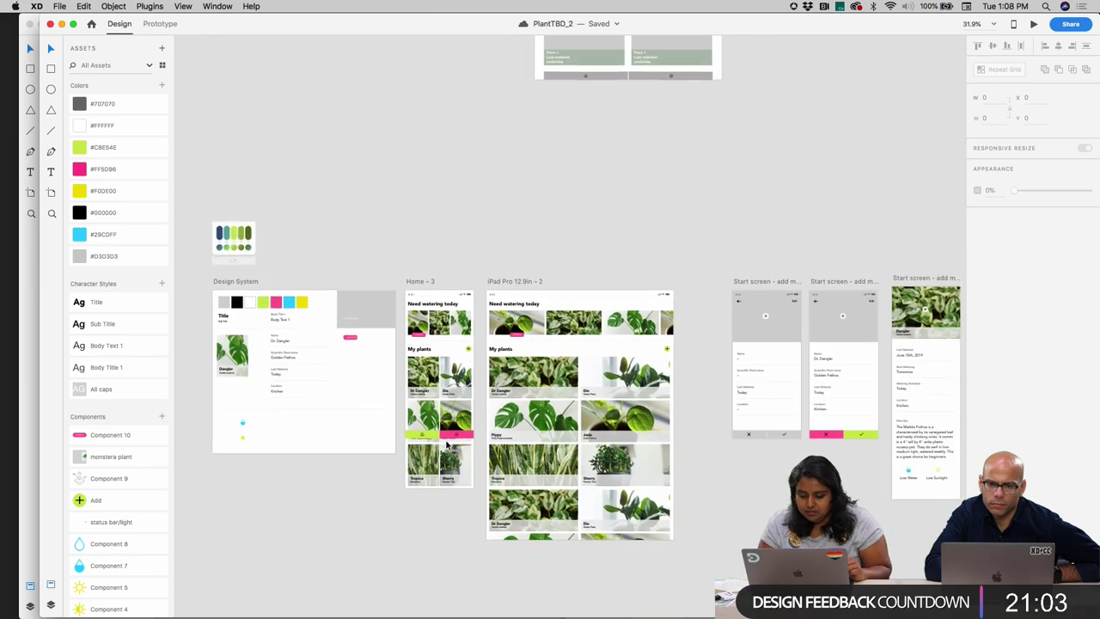
# - Copy the navigation bar from Home – 3 and paste it into the Dangler plant detail artboard
pyautogui.click(713, 404)
pyautogui.click(711, 436)
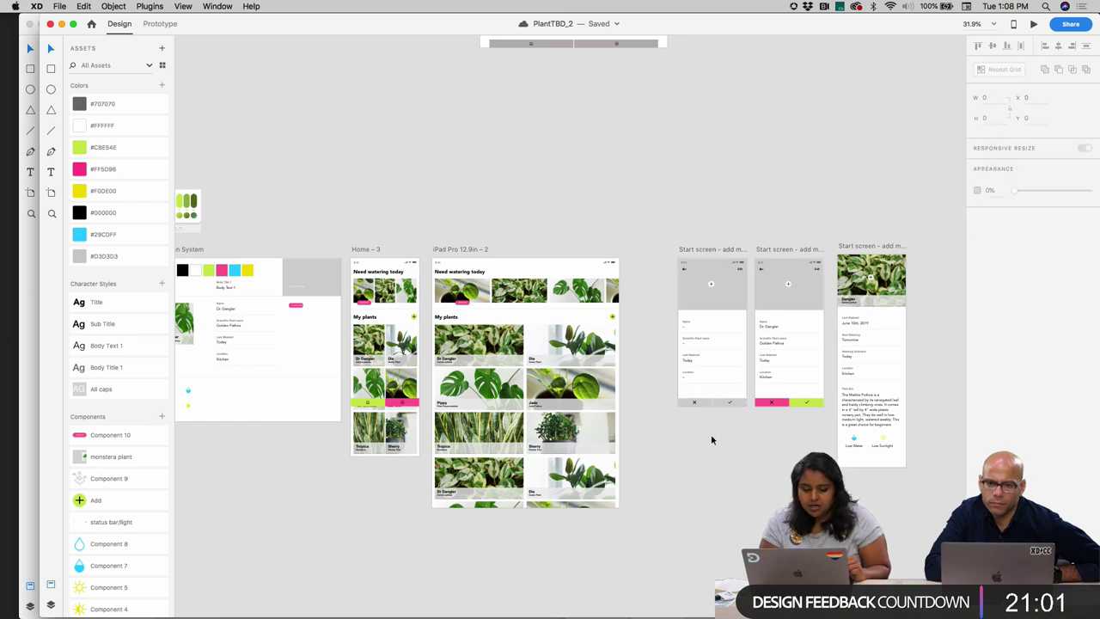
pyautogui.click(402, 402)
pyautogui.scroll(1, 434, 331)
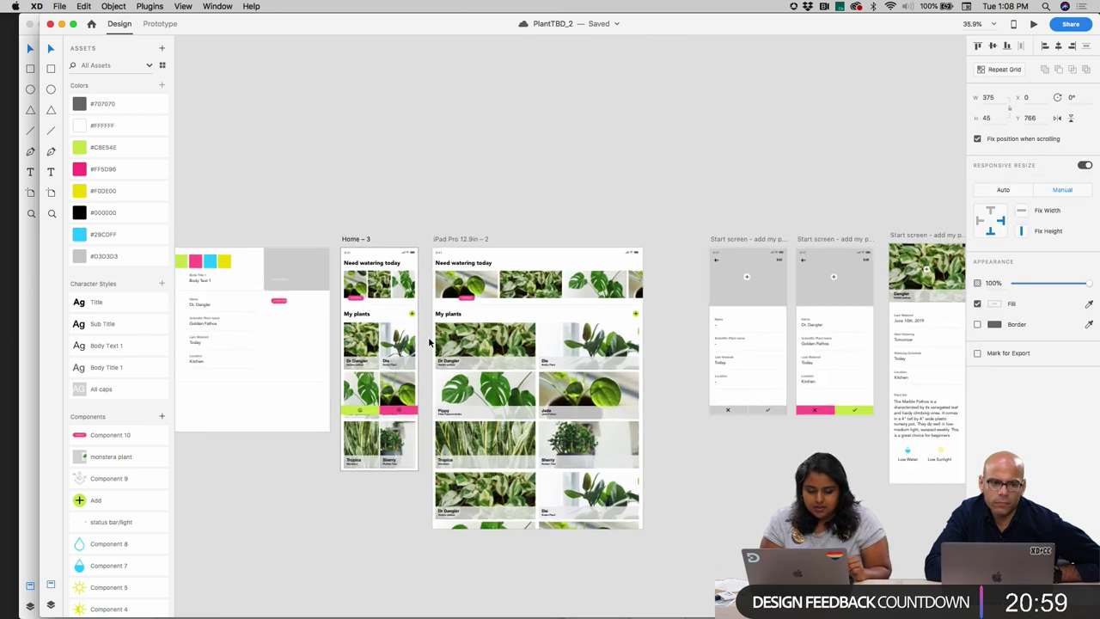
pyautogui.scroll(-2, 670, 265)
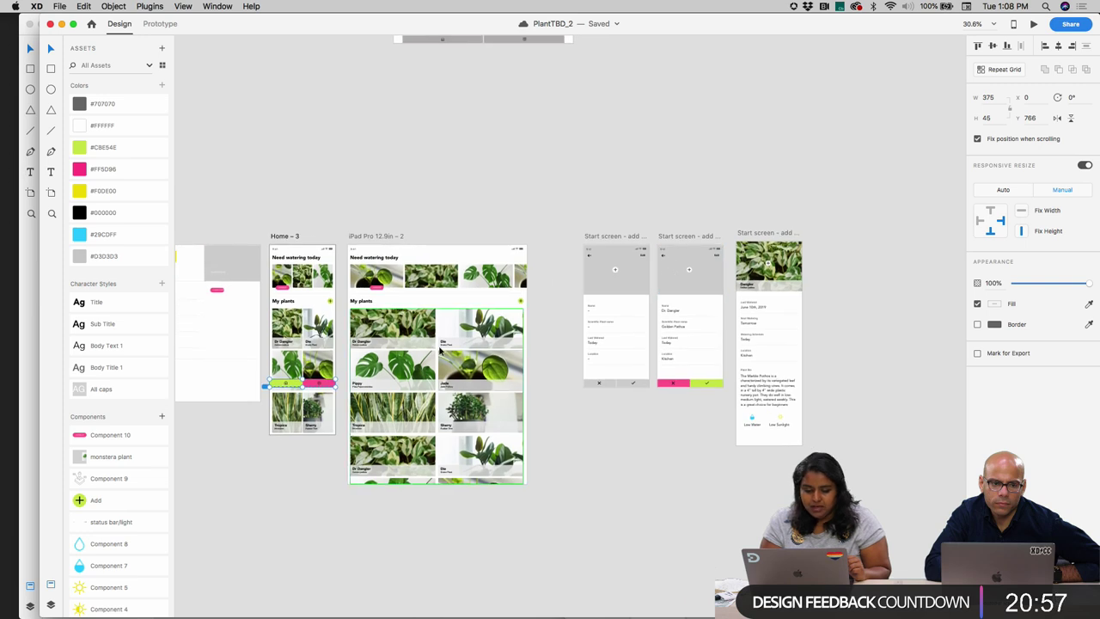
pyautogui.press('super+c')
pyautogui.click(763, 237)
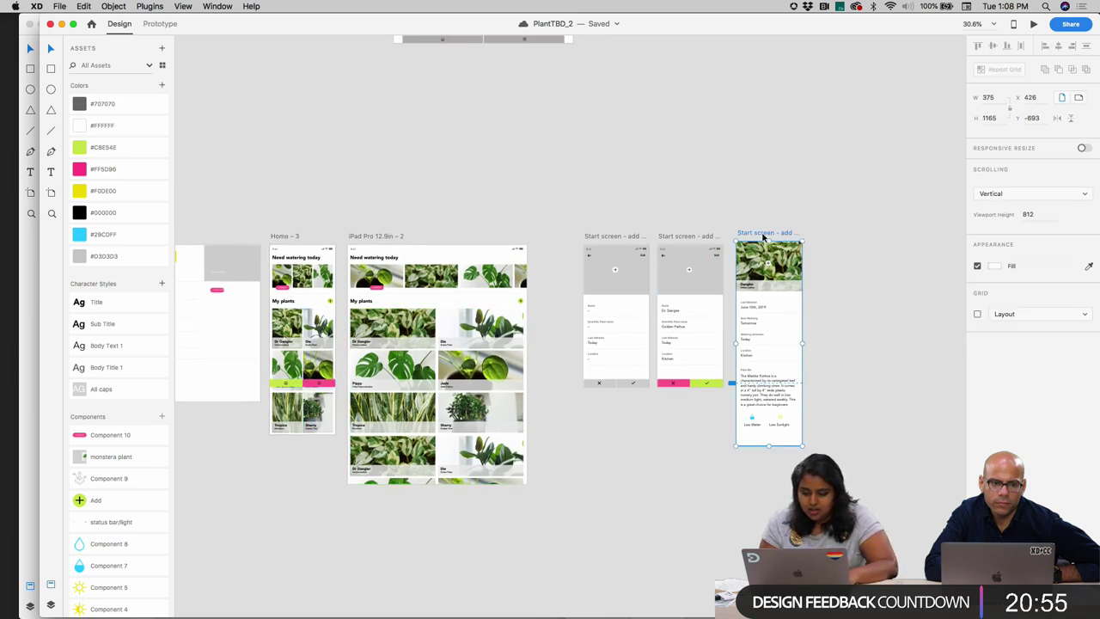
pyautogui.press('super+v')
pyautogui.click(863, 259)
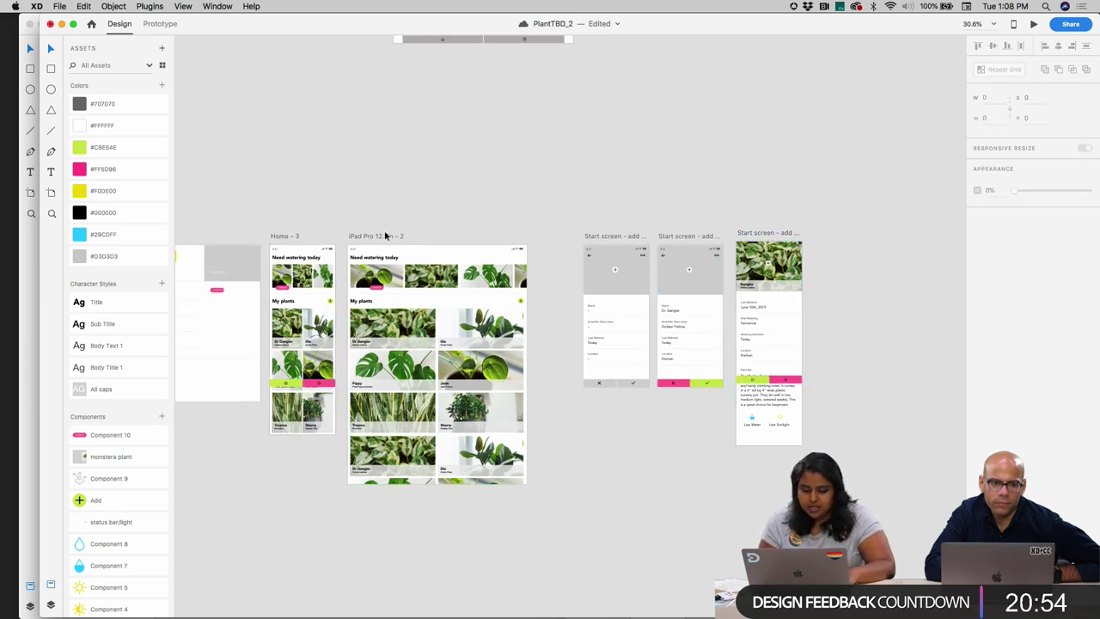
# - Move the Home – 3 and Dangler plant detail artboards side by side into the empty canvas area beyond the other start screens
pyautogui.click(288, 237)
pyautogui.moveTo(288, 237); pyautogui.dragTo(830, 237)
pyautogui.hscroll(7, 830, 235)
pyautogui.moveTo(464, 222); pyautogui.dragTo(616, 225)
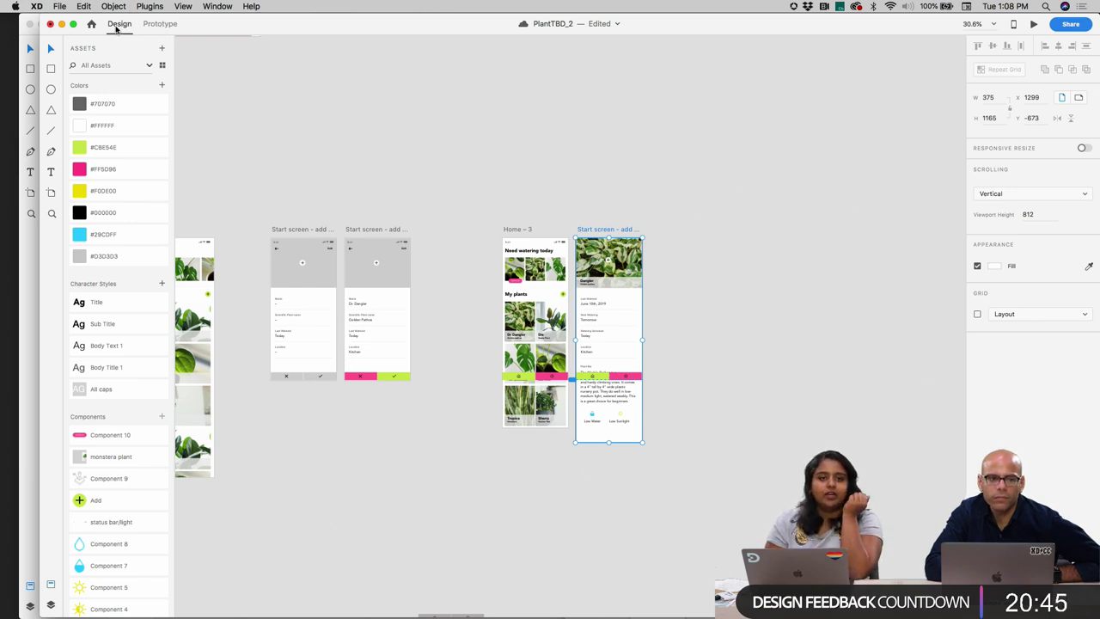
# - In Prototype mode, link the Dr Dangler card on Home – 3 to the Start screen - add my plant – 3 artboard
pyautogui.click(147, 28)
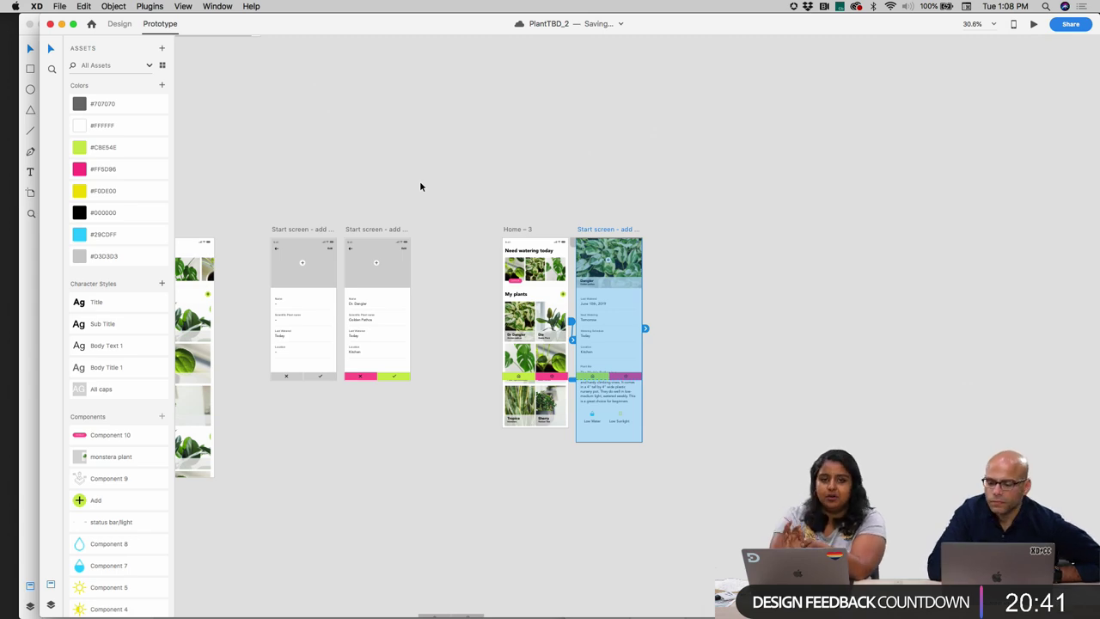
pyautogui.press('super+equal')
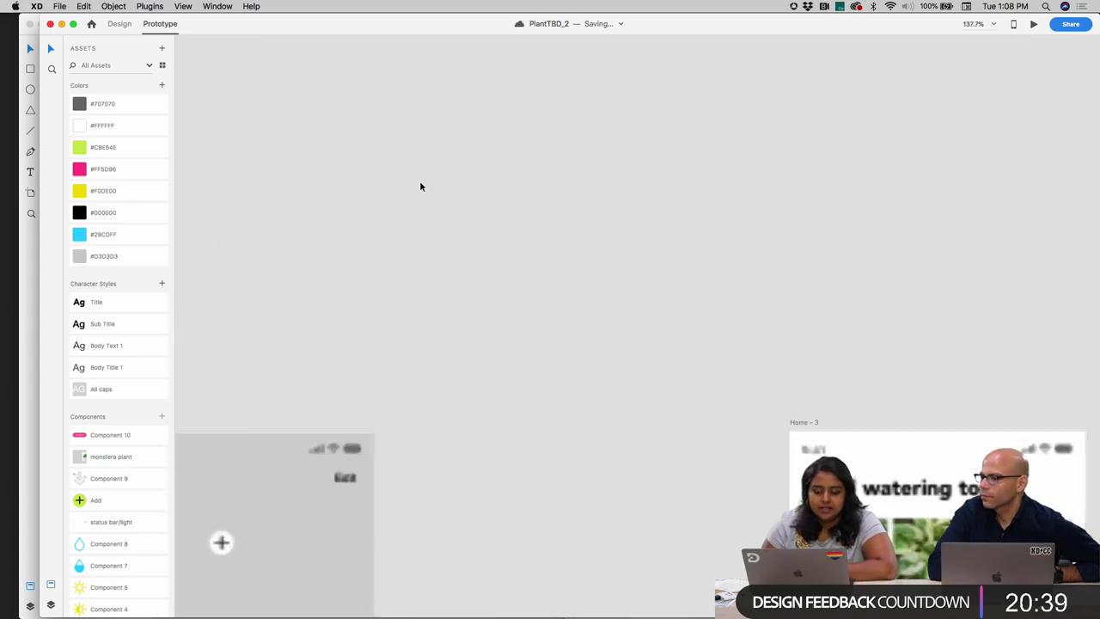
pyautogui.scroll(-3, 420, 186)
pyautogui.hscroll(8, 420, 186)
pyautogui.scroll(-5, 484, 405)
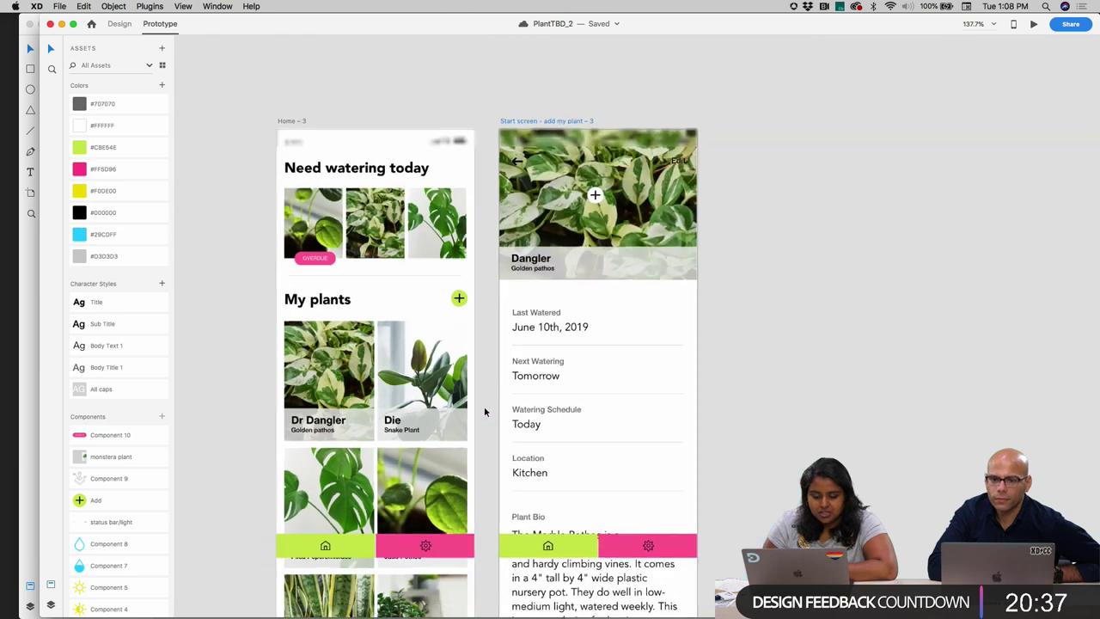
pyautogui.scroll(-2, 477, 382)
pyautogui.moveTo(496, 392); pyautogui.dragTo(497, 392)
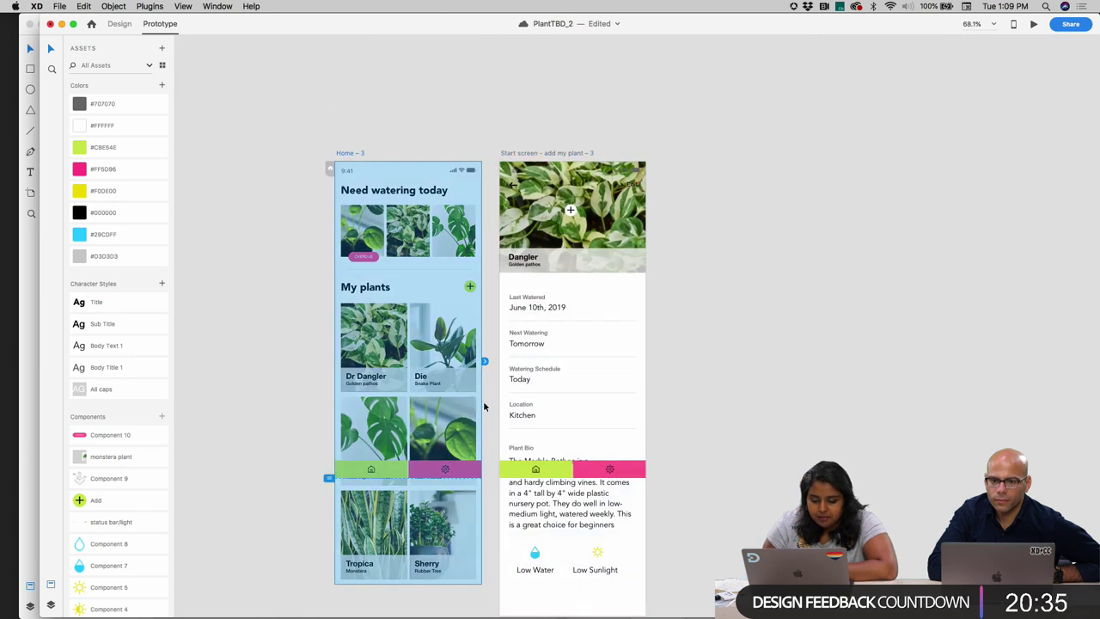
pyautogui.click(392, 347)
pyautogui.click(374, 349)
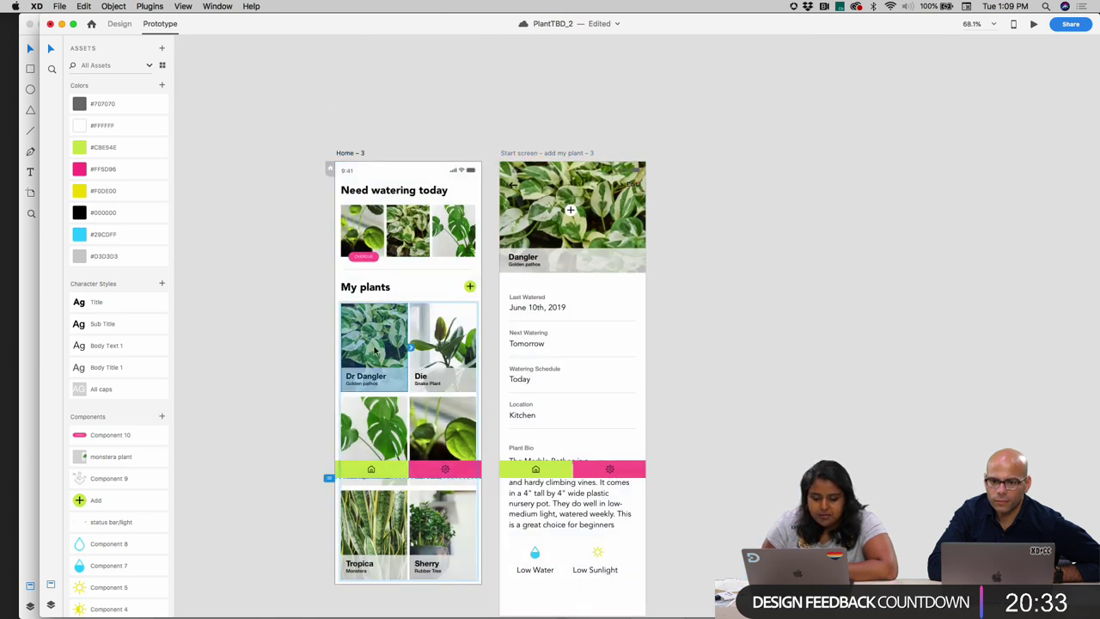
pyautogui.scroll(3, 372, 360)
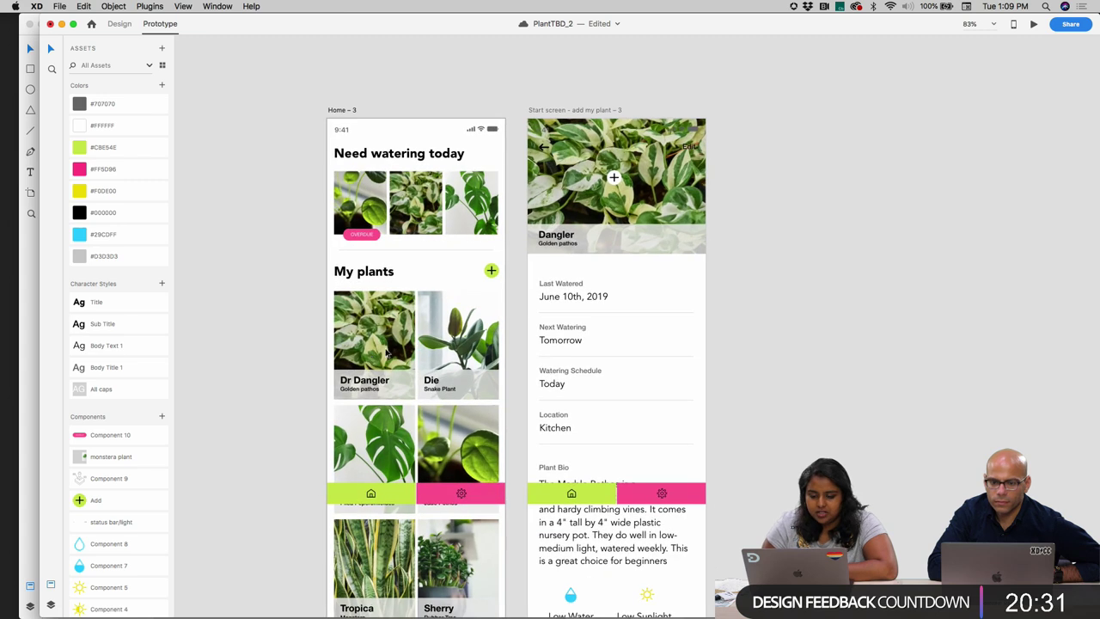
pyautogui.moveTo(416, 344); pyautogui.dragTo(559, 275)
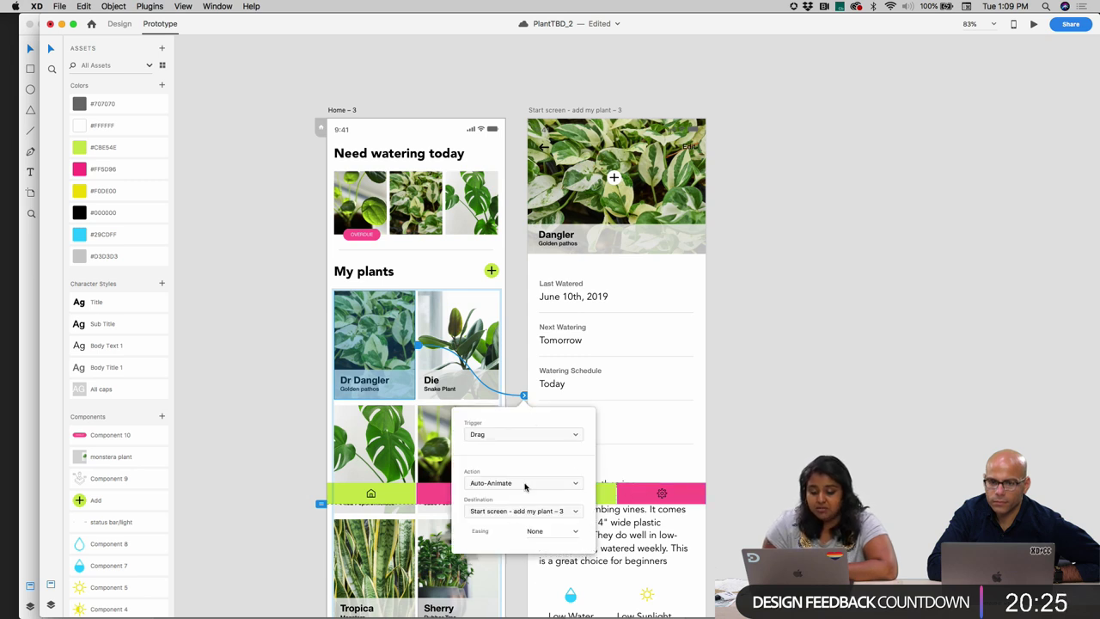
# - Set the trigger of the Dr Dangler card's link to Tap and review its interaction settings
pyautogui.click(495, 435)
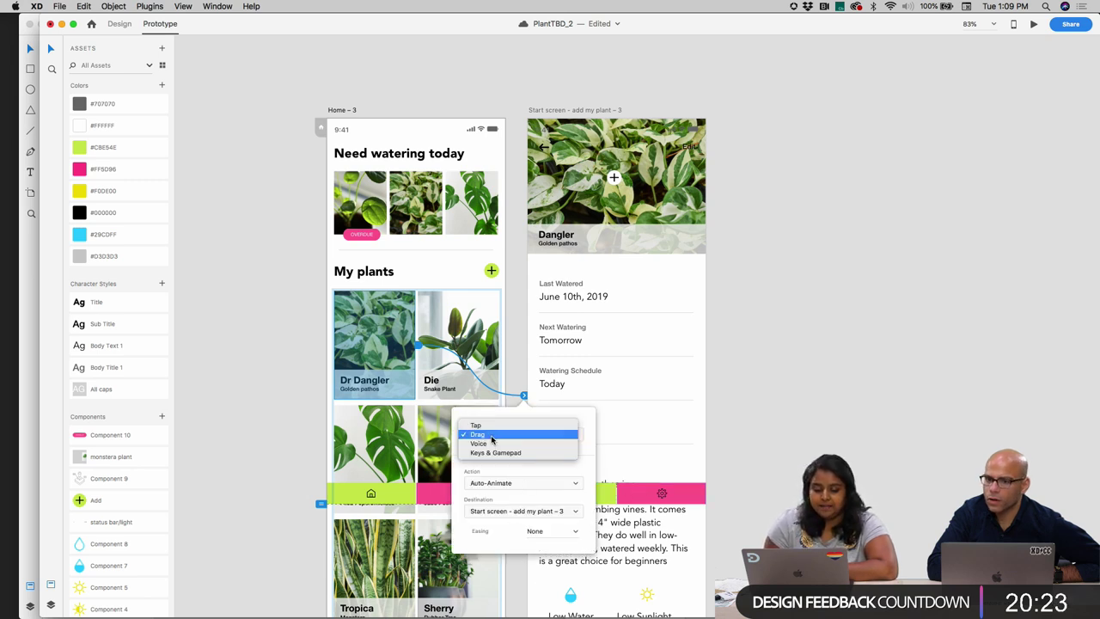
pyautogui.click(492, 427)
pyautogui.click(772, 316)
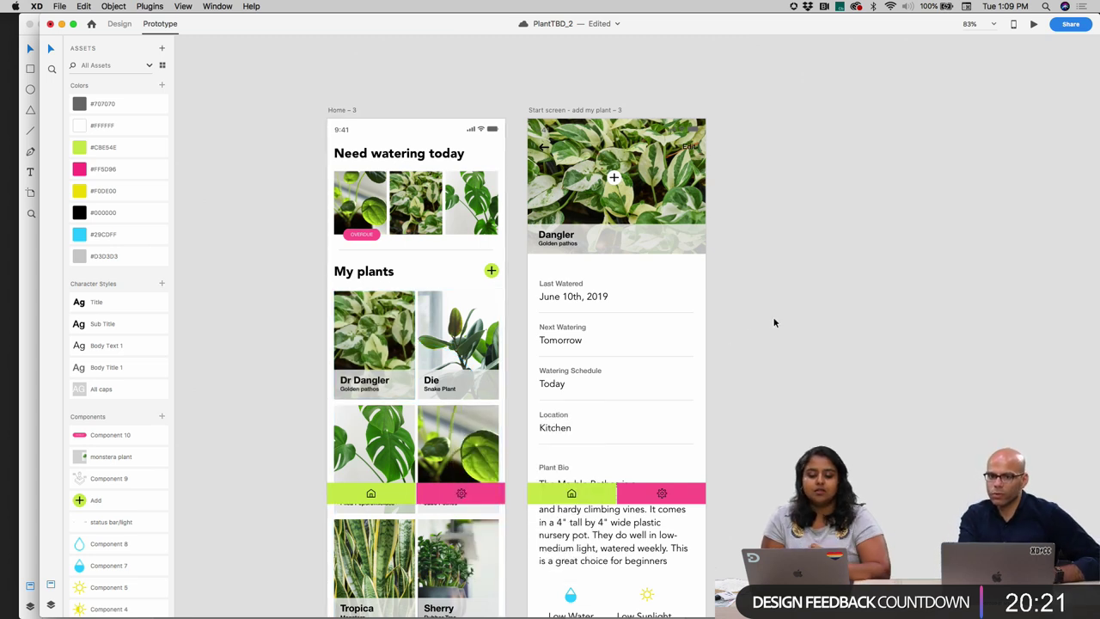
pyautogui.click(389, 341)
pyautogui.click(524, 395)
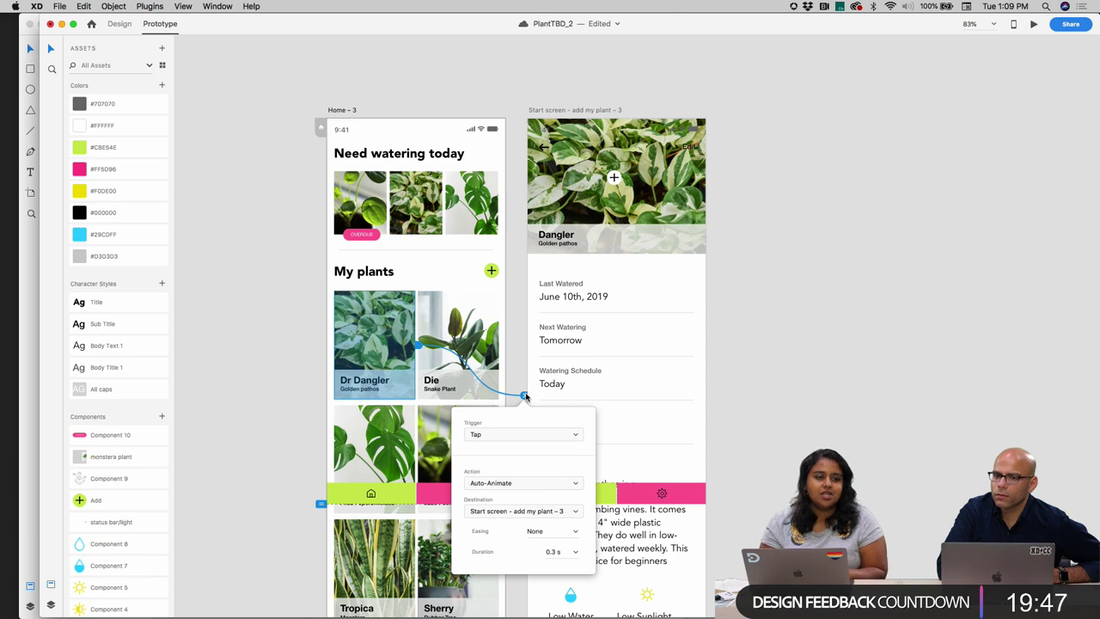
pyautogui.scroll(5, 558, 410)
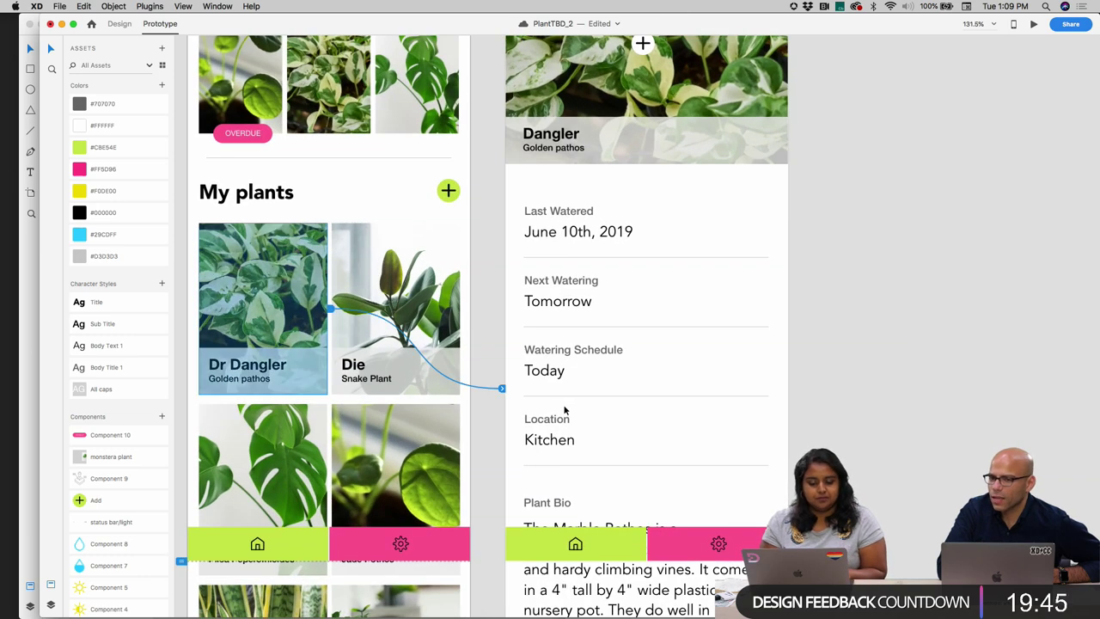
# - Preview the prototype beside the Home – 3 artboard and scroll through the screen to check how its navigation bar behaves
pyautogui.click(1033, 23)
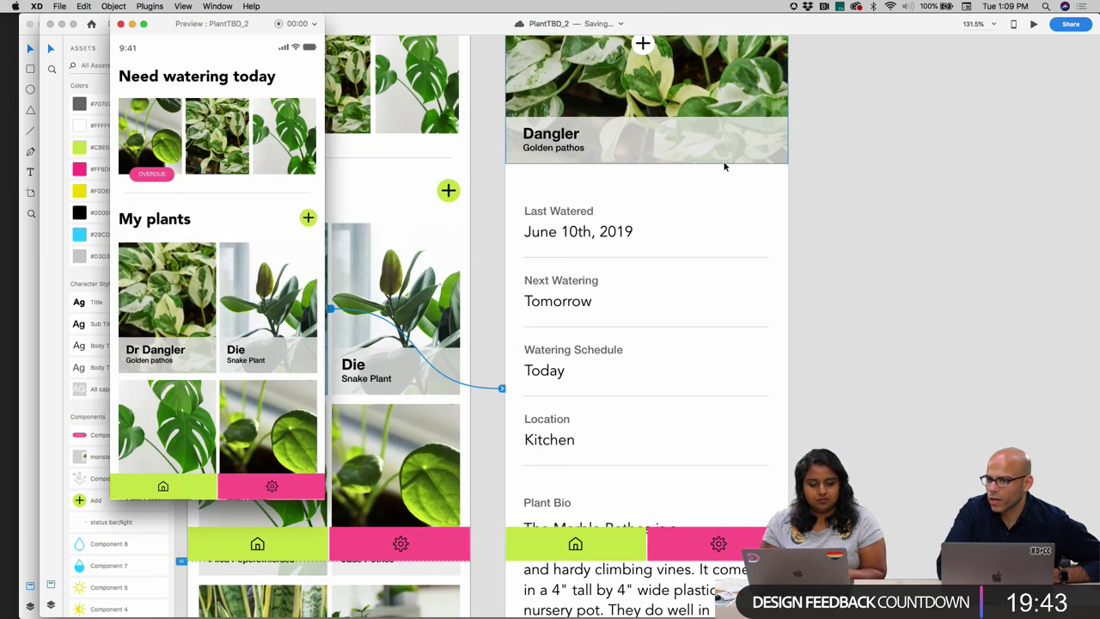
pyautogui.scroll(-5, 283, 386)
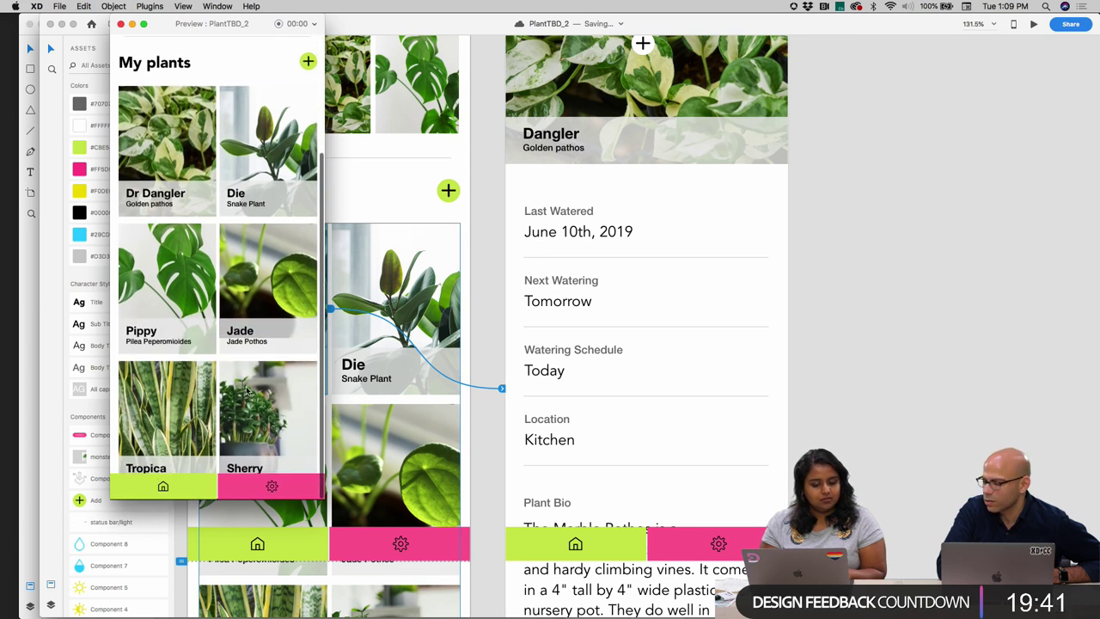
pyautogui.scroll(5, 247, 391)
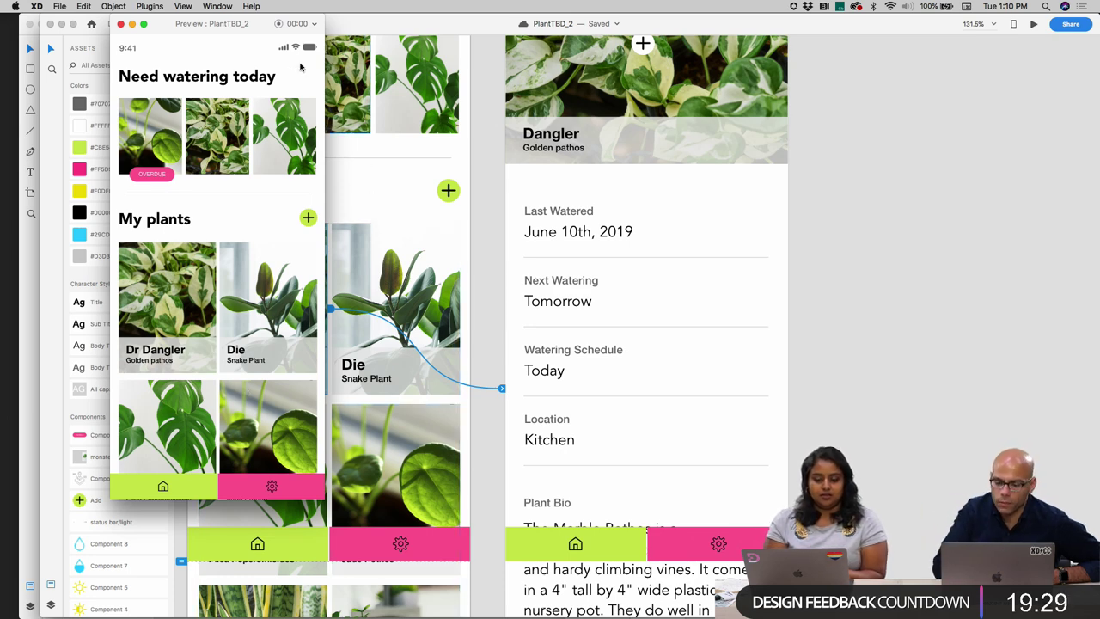
pyautogui.moveTo(250, 29); pyautogui.dragTo(392, 77)
pyautogui.hscroll(-10, 603, 182)
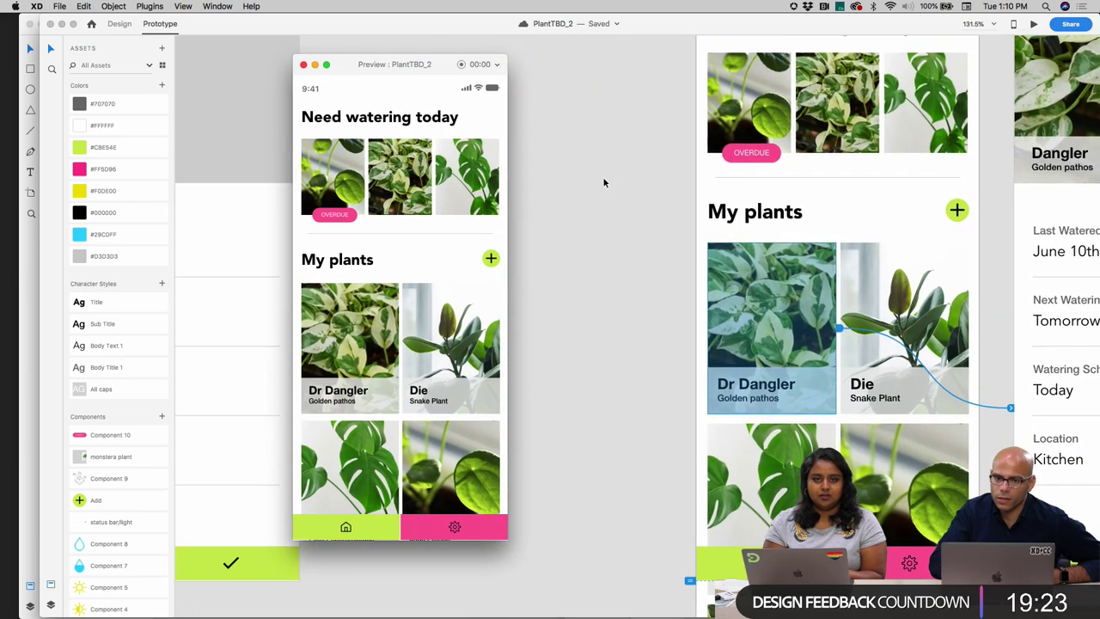
pyautogui.scroll(5, 604, 182)
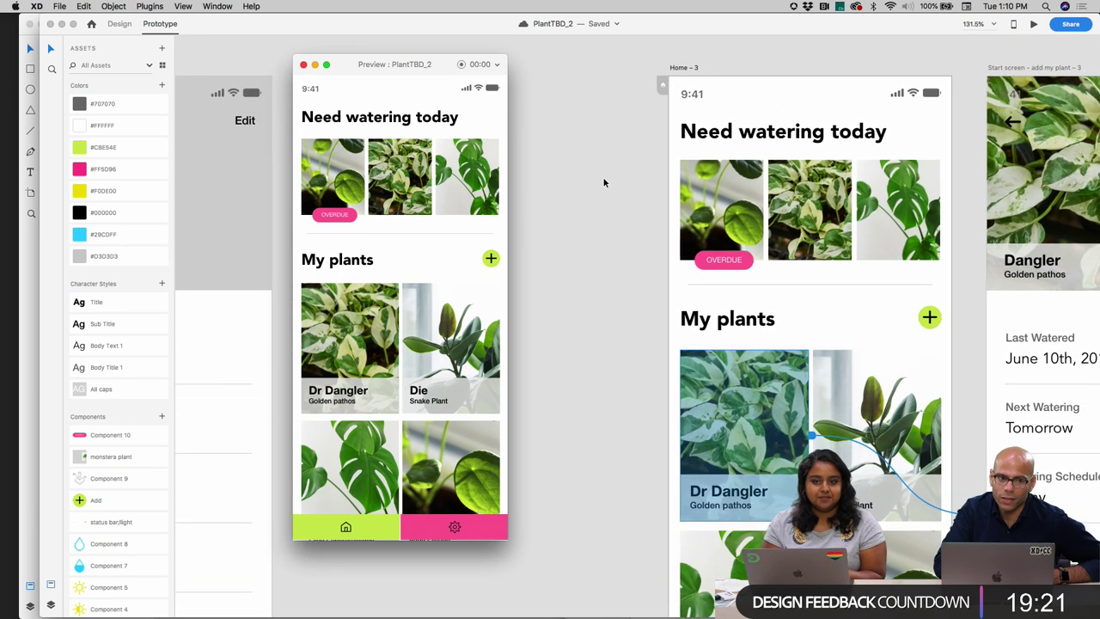
pyautogui.scroll(-2, 604, 182)
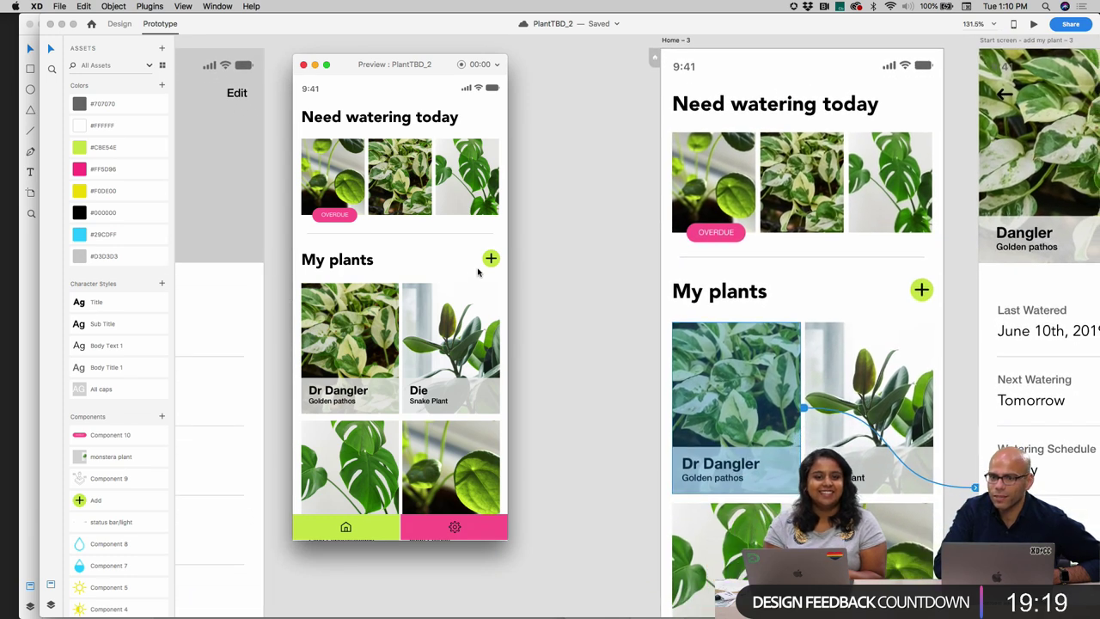
pyautogui.scroll(-5, 440, 349)
pyautogui.scroll(5, 441, 350)
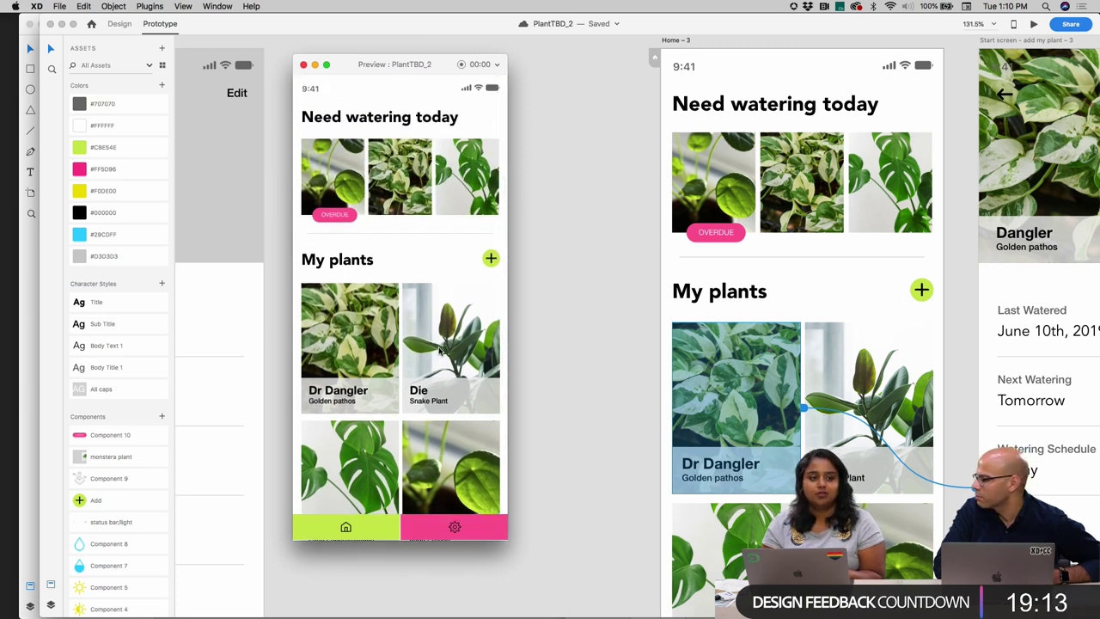
pyautogui.scroll(-5, 432, 420)
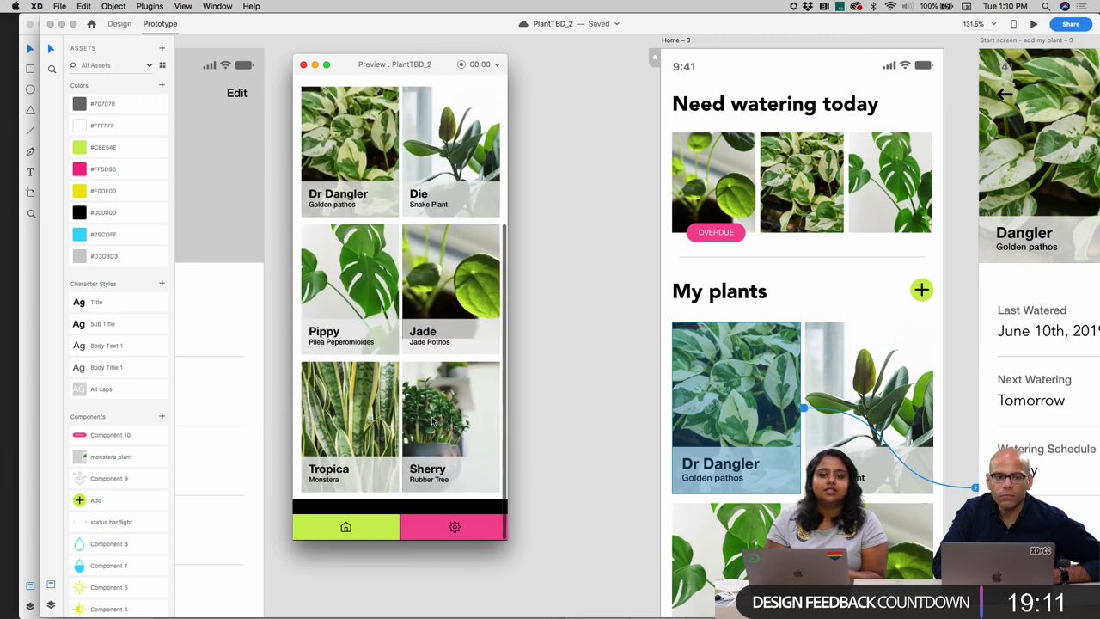
pyautogui.scroll(5, 432, 420)
# - Reapply Fix position when scrolling to the Home – 3 navigation bar in Design mode
pyautogui.click(567, 406)
pyautogui.scroll(-5, 567, 406)
pyautogui.hscroll(2, 567, 406)
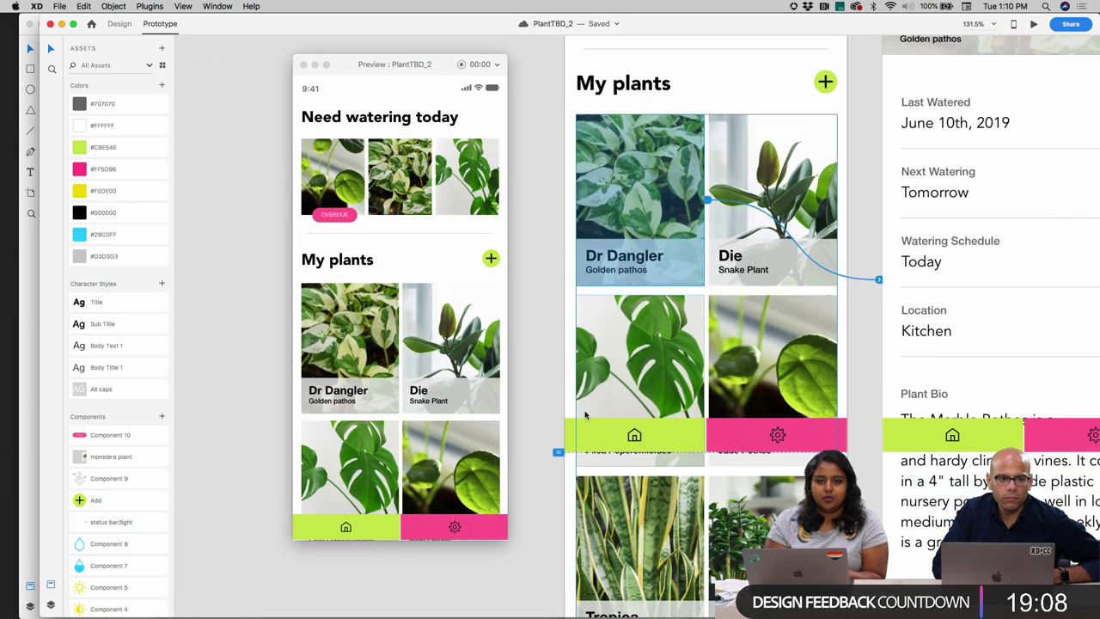
pyautogui.click(586, 430)
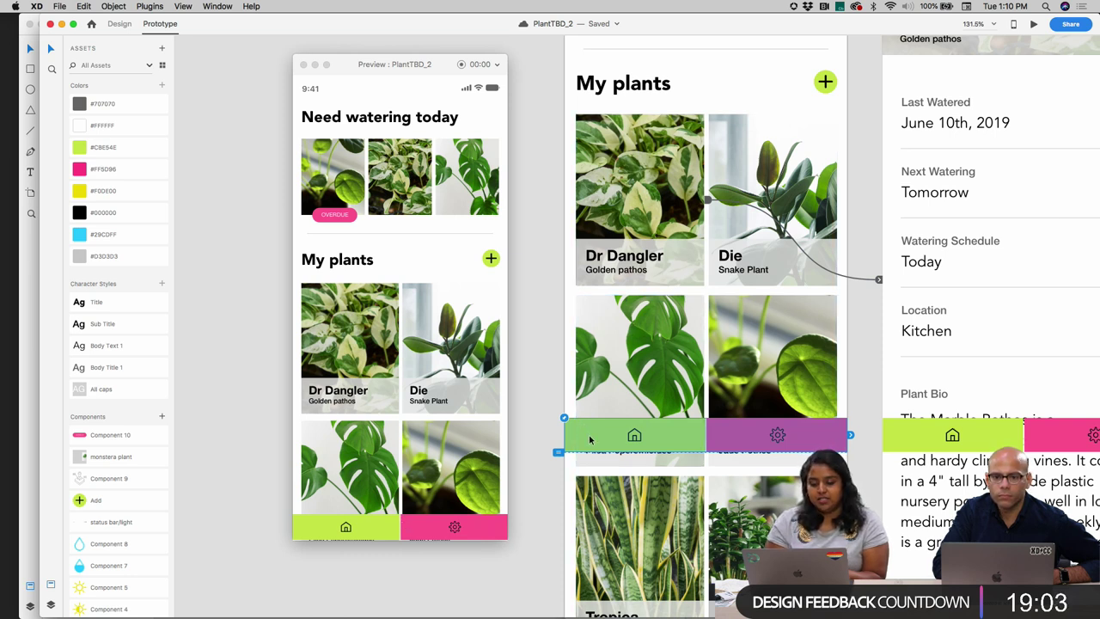
pyautogui.moveTo(667, 24); pyautogui.dragTo(646, 24)
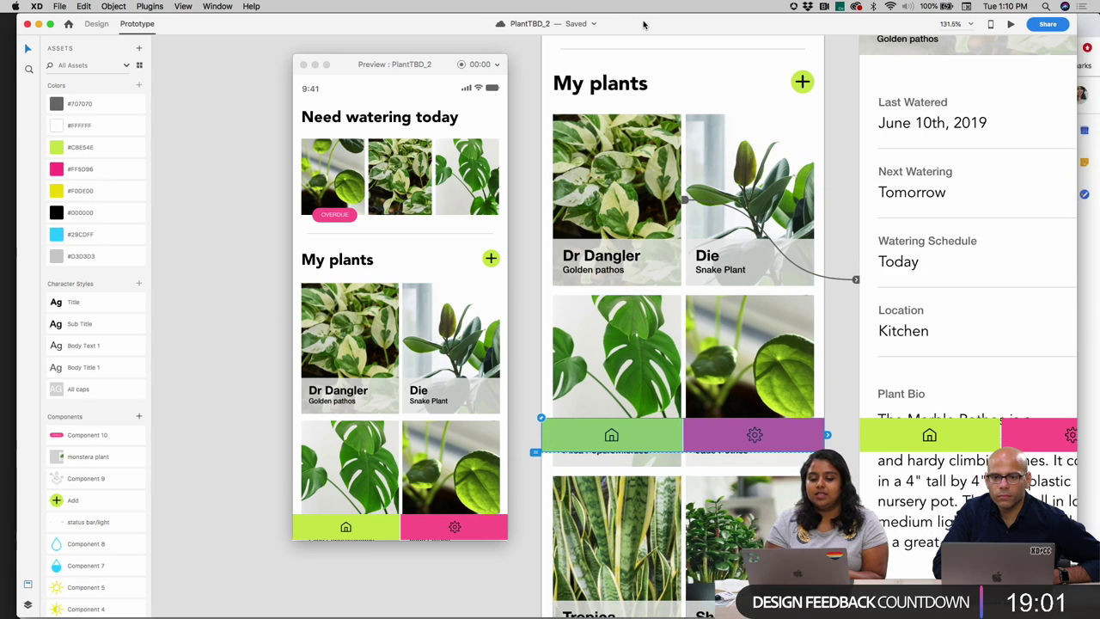
pyautogui.click(101, 25)
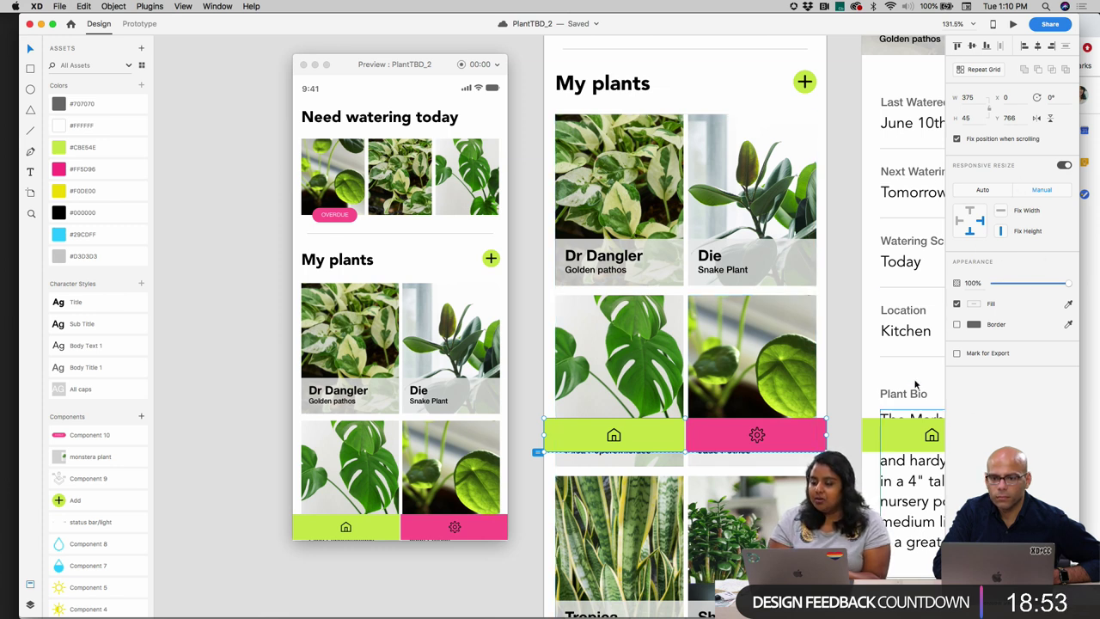
pyautogui.click(957, 139)
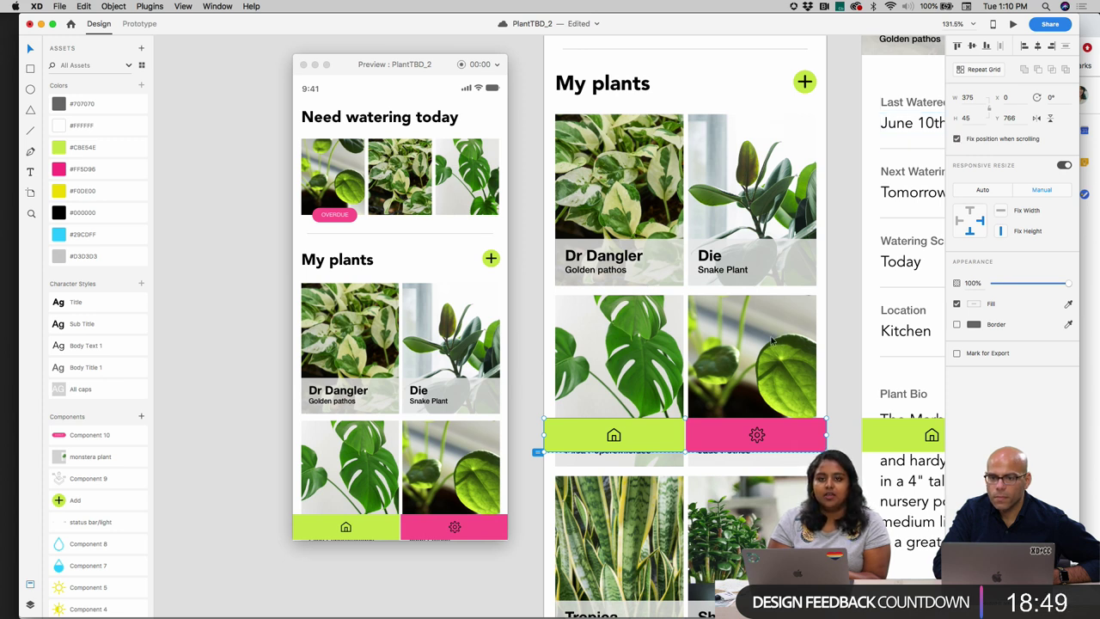
pyautogui.click(520, 408)
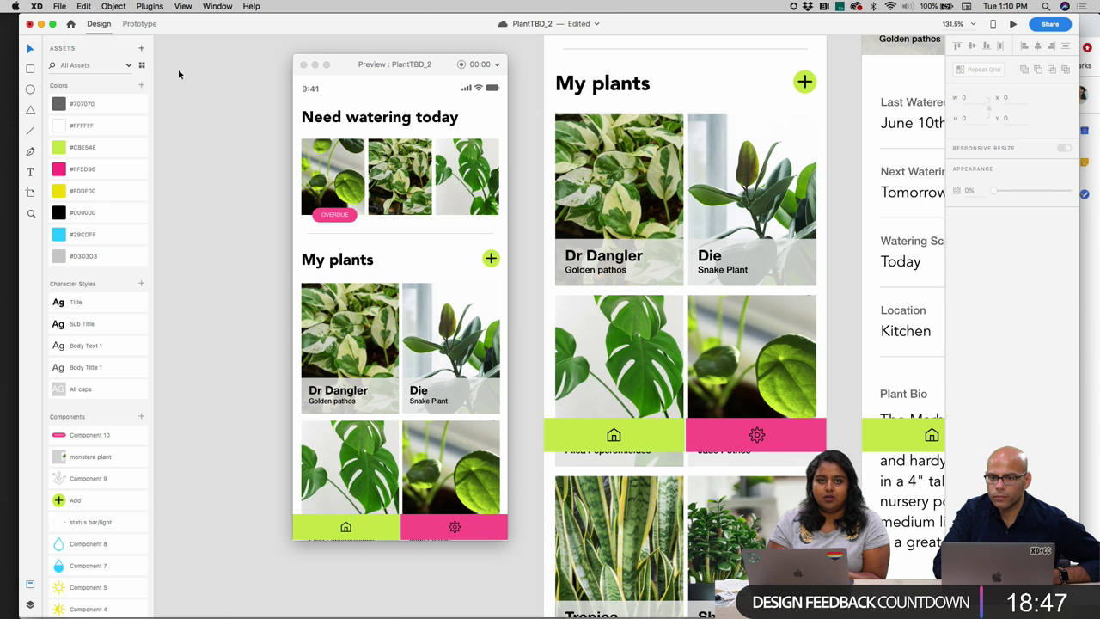
# - Return to Prototype mode and restart the preview from the Home – 3 artboard
pyautogui.click(153, 26)
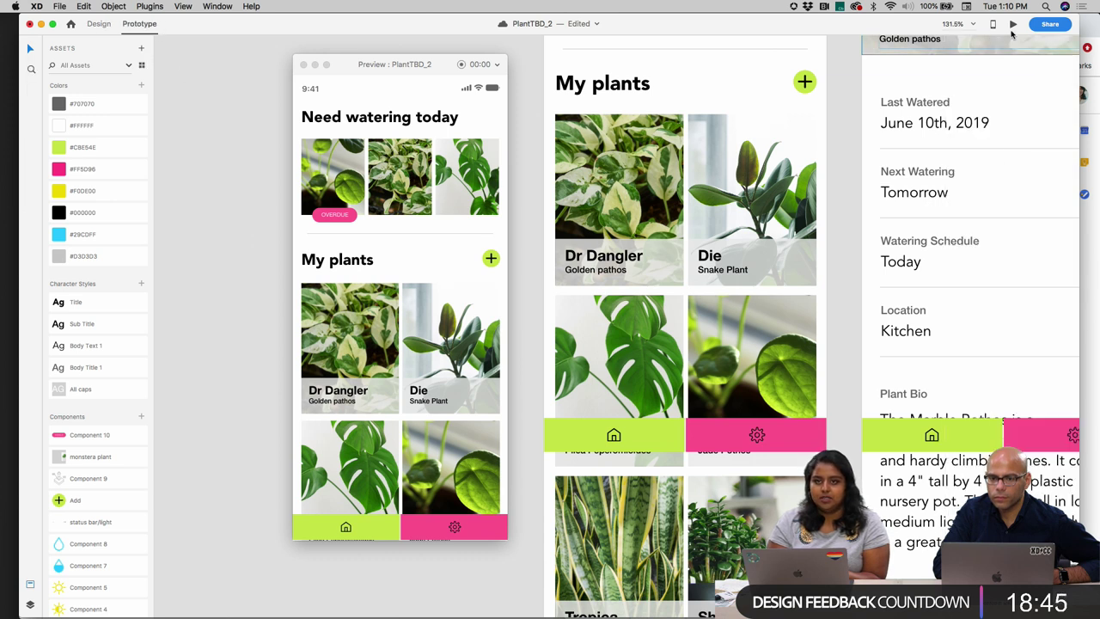
pyautogui.click(1013, 24)
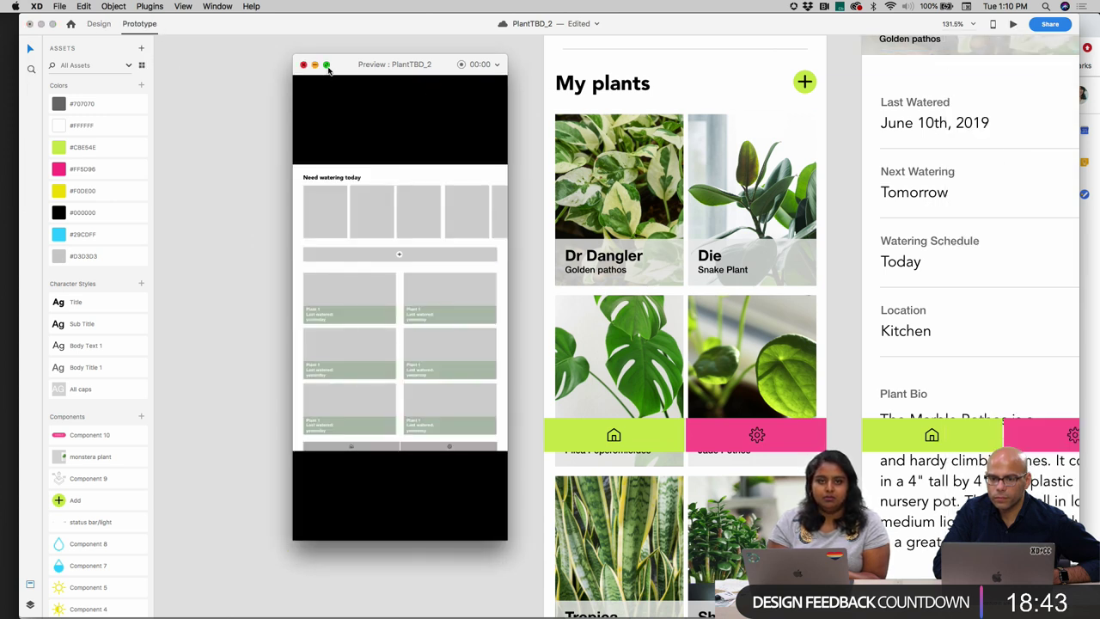
pyautogui.click(303, 66)
pyautogui.click(671, 72)
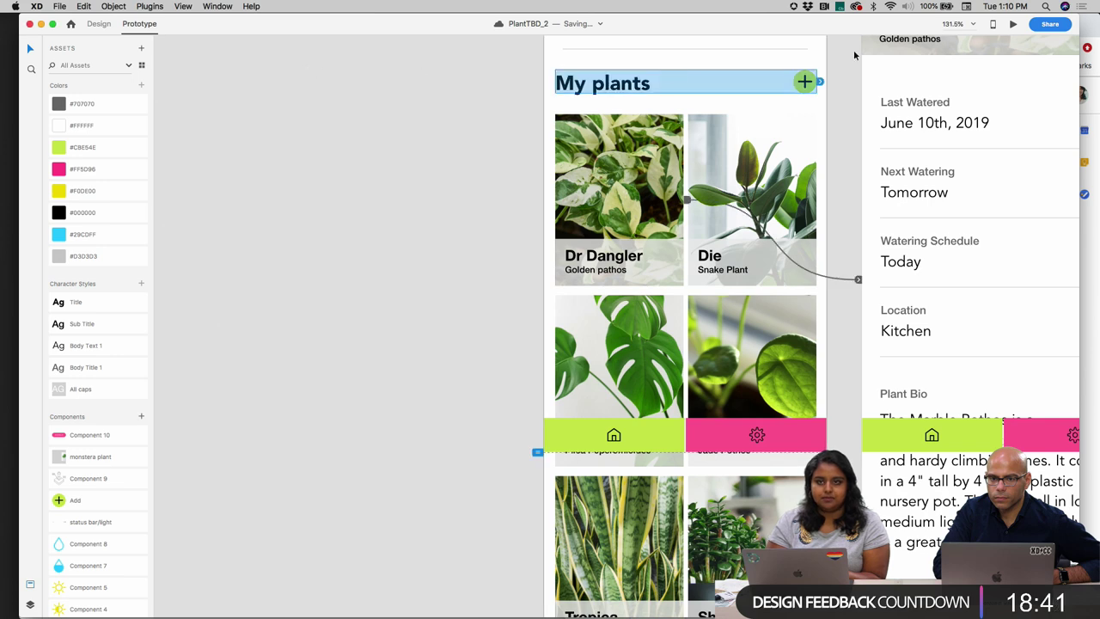
pyautogui.click(1012, 25)
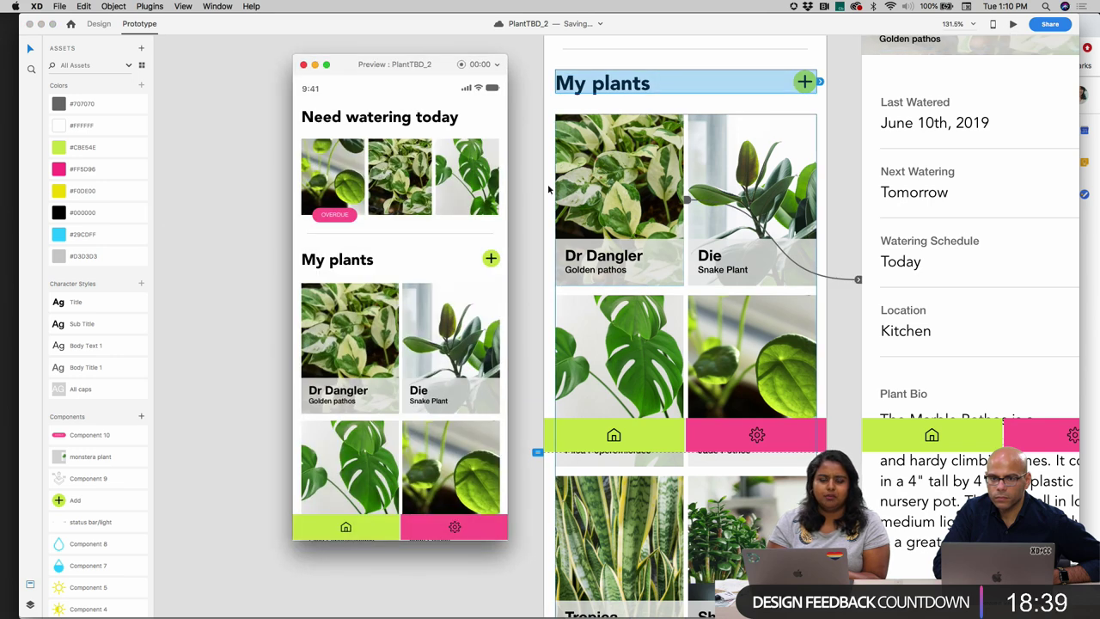
# - Scroll the Home preview, test the Dr Dangler card's transition to the detail screen, and return Home with the back arrow
pyautogui.scroll(-5, 459, 371)
pyautogui.scroll(5, 460, 371)
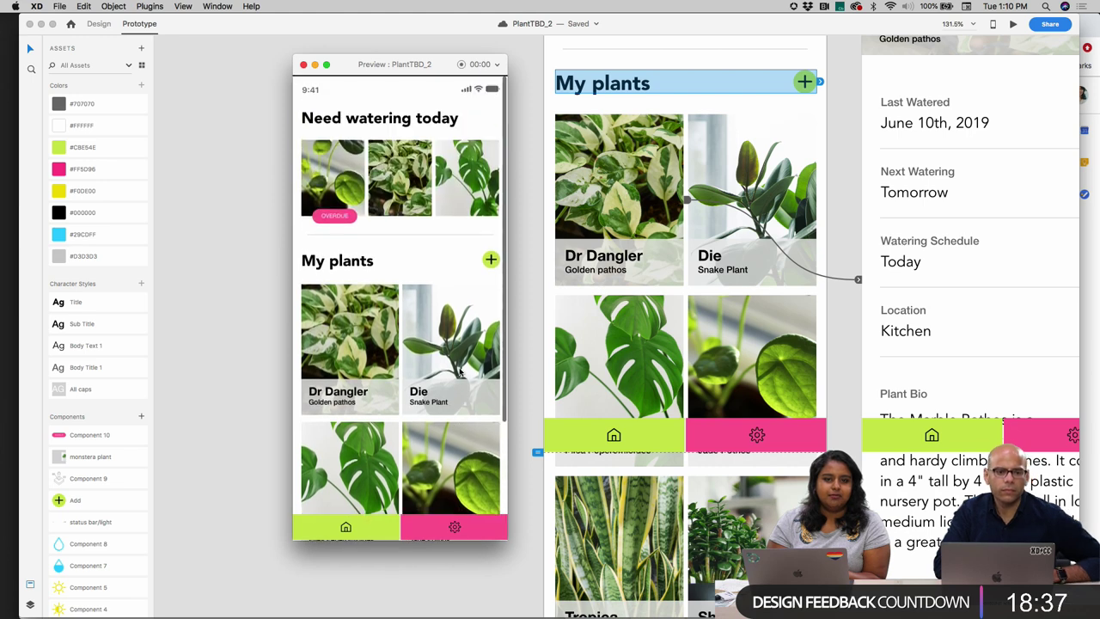
pyautogui.scroll(-1, 357, 347)
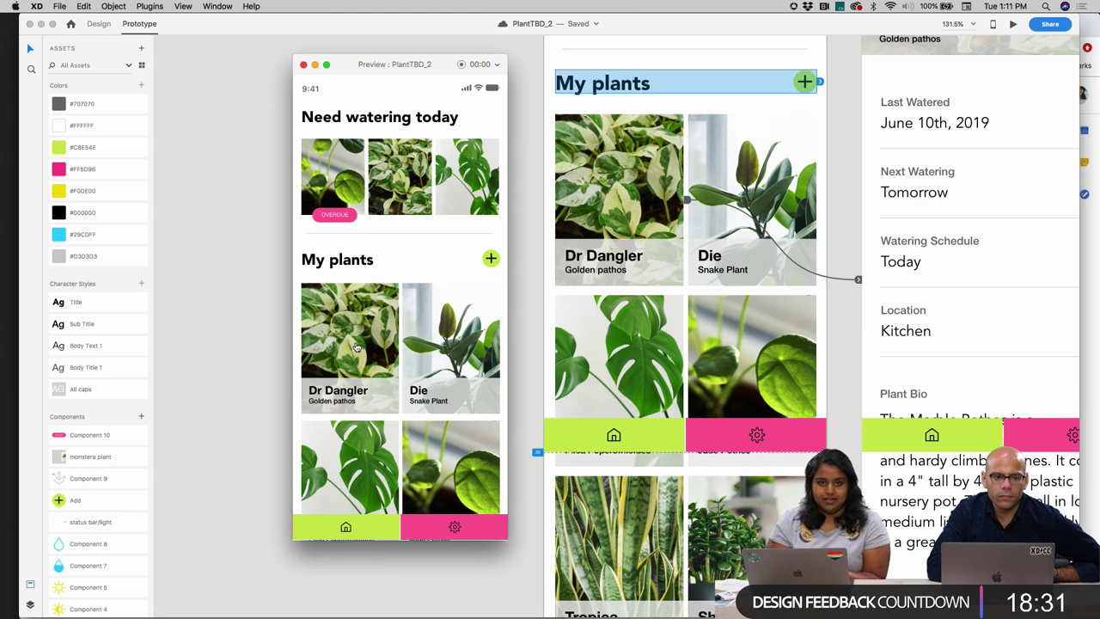
pyautogui.click(356, 347)
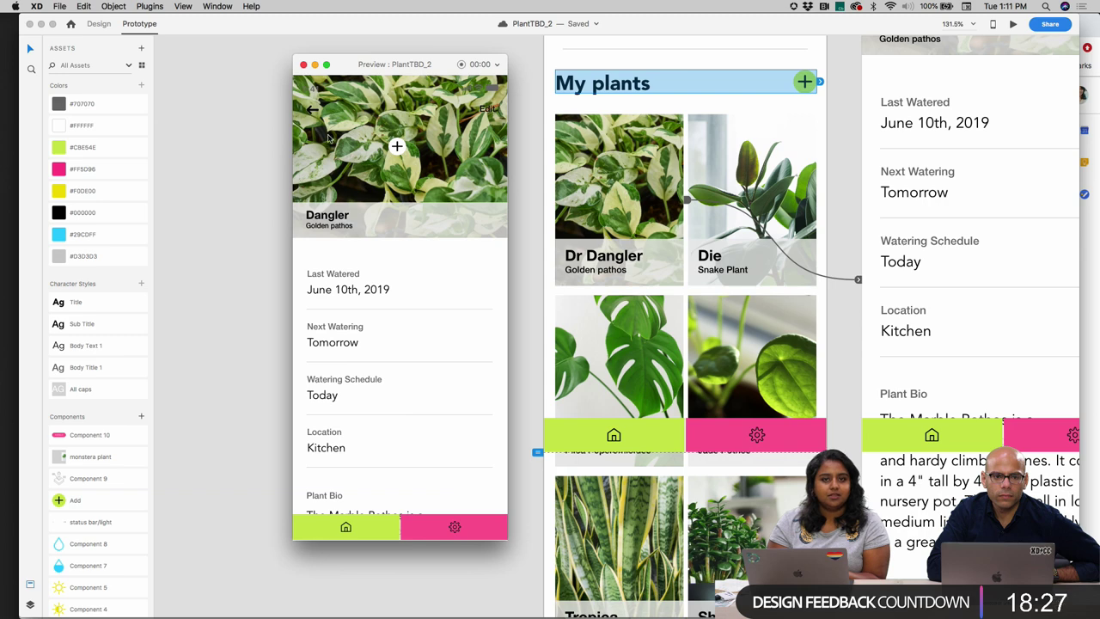
pyautogui.click(311, 111)
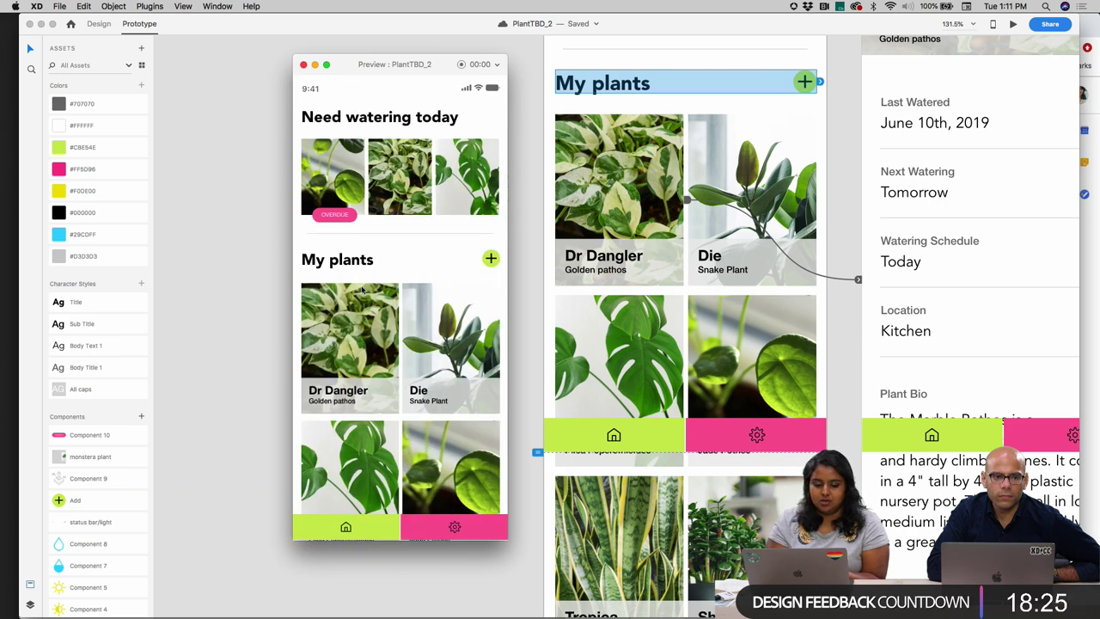
# - Reopen the Dr Dangler detail screen in the preview, scroll through it, return Home and close the preview
pyautogui.click(354, 356)
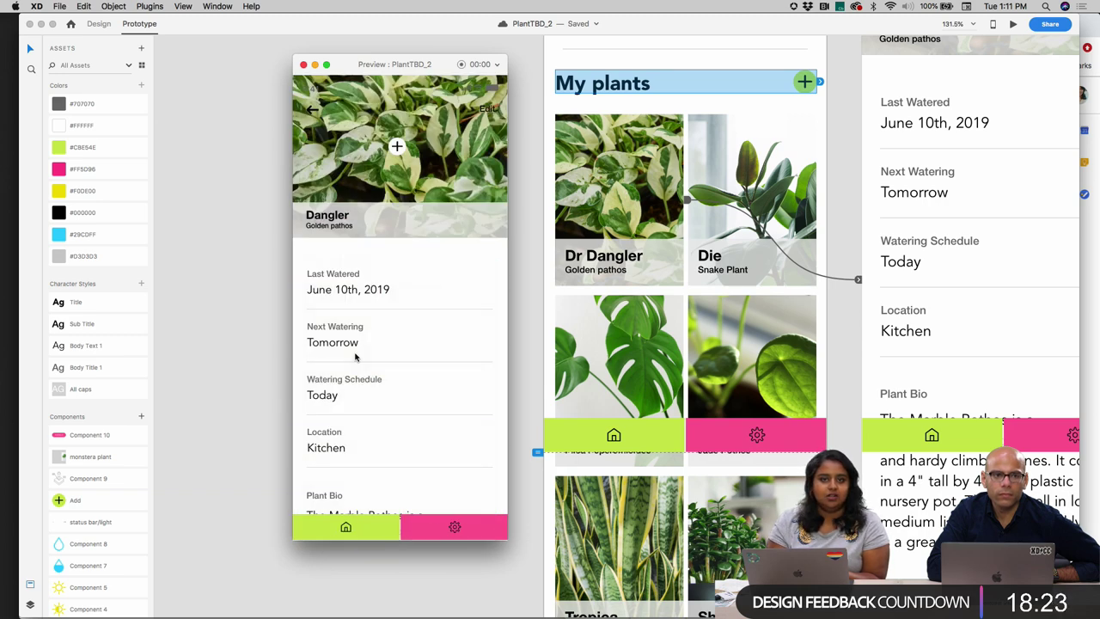
pyautogui.scroll(-5, 375, 393)
pyautogui.scroll(3, 376, 393)
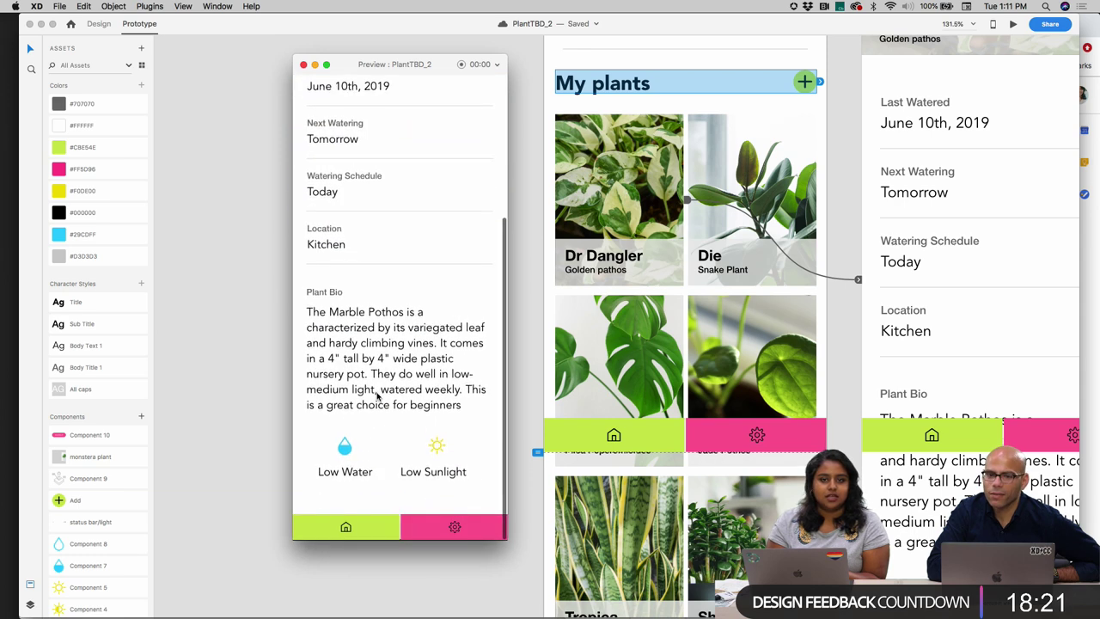
pyautogui.scroll(5, 376, 393)
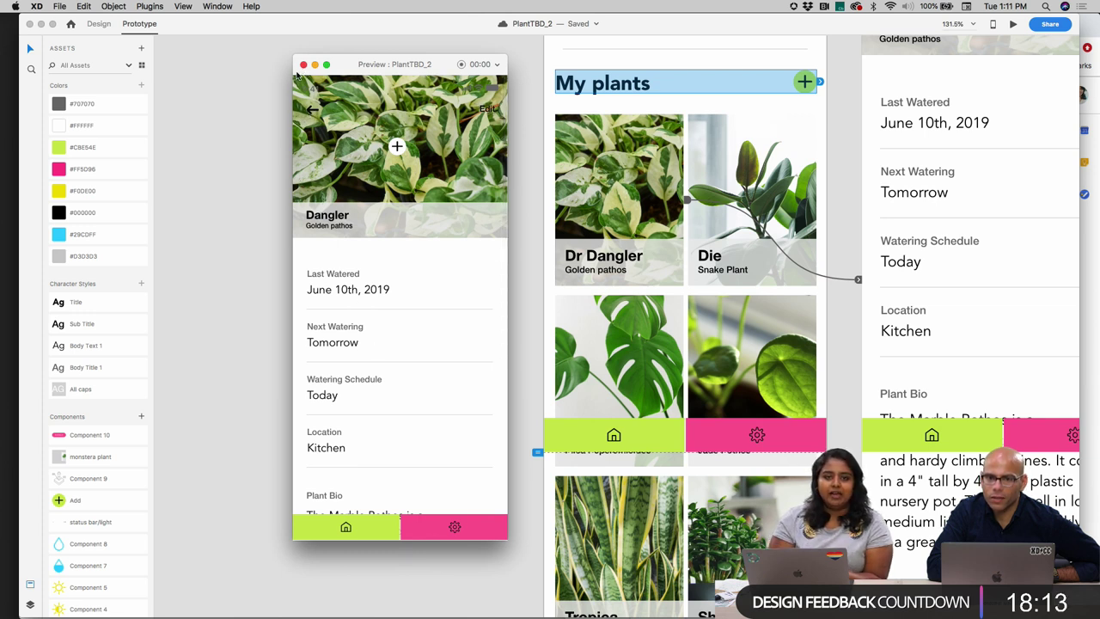
pyautogui.click(344, 129)
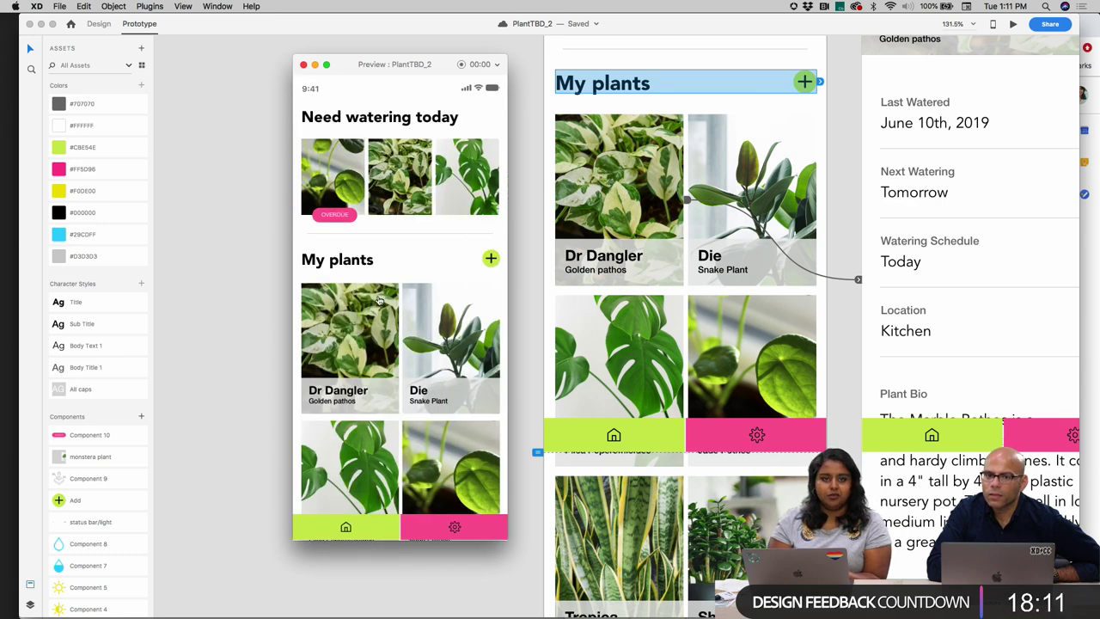
pyautogui.scroll(-4, 380, 304)
pyautogui.scroll(3, 381, 304)
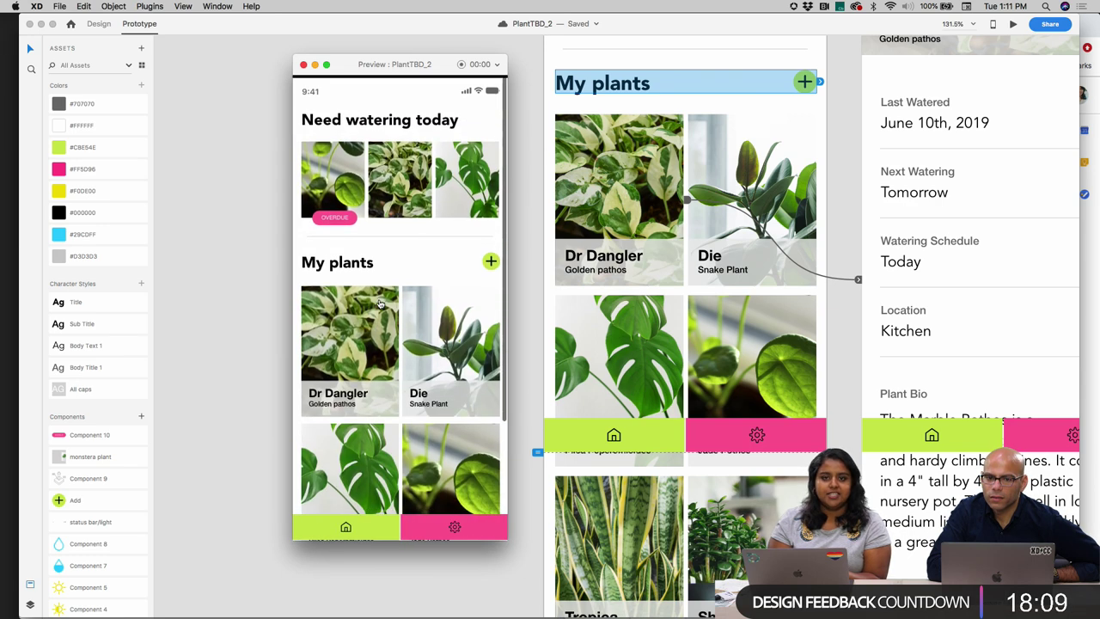
pyautogui.click(303, 65)
pyautogui.click(460, 208)
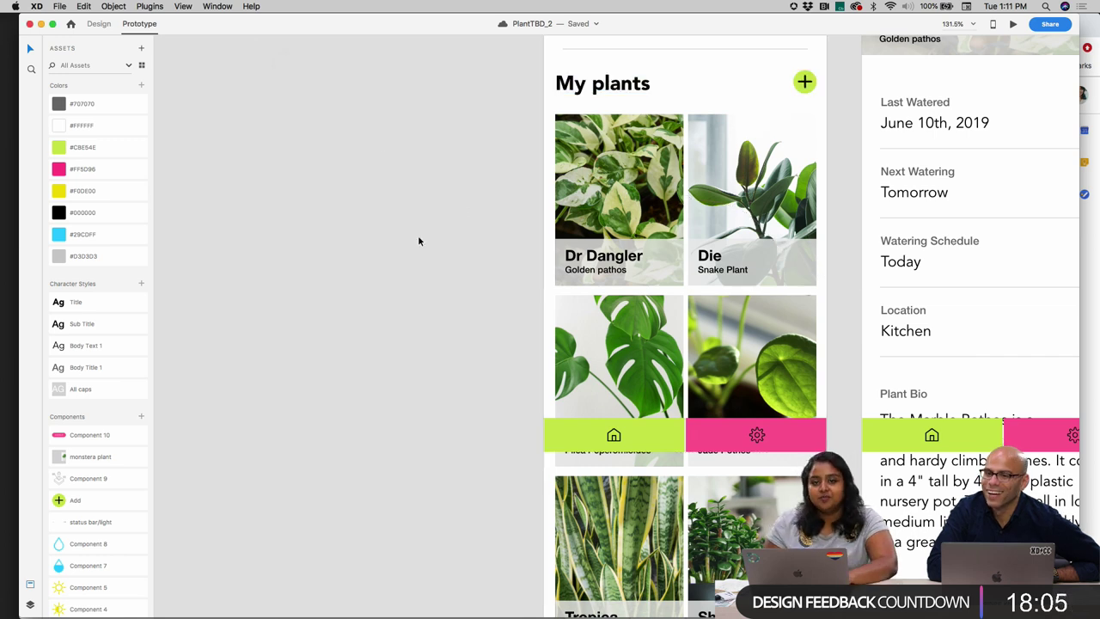
# - In Design mode, move the Low Water and Low Sunlight icons and their labels slightly lower beneath the plant bio
pyautogui.scroll(-6, 418, 235)
pyautogui.scroll(4, 628, 253)
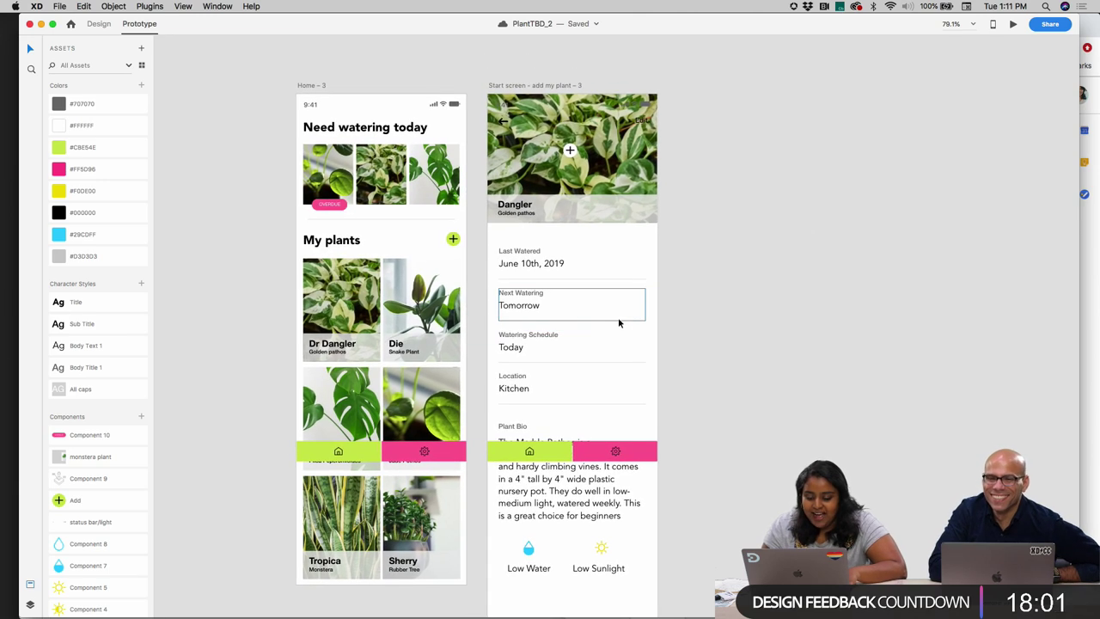
pyautogui.scroll(-5, 618, 322)
pyautogui.moveTo(620, 523); pyautogui.dragTo(519, 483)
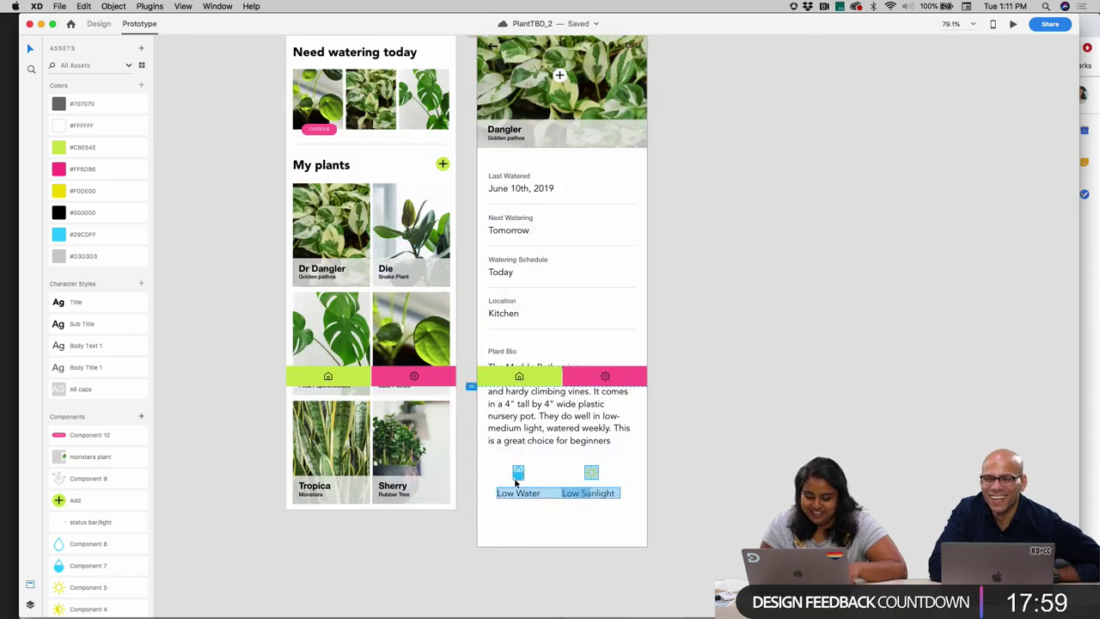
pyautogui.click(98, 24)
pyautogui.moveTo(619, 515); pyautogui.dragTo(522, 478)
pyautogui.click(674, 372)
pyautogui.scroll(3, 674, 372)
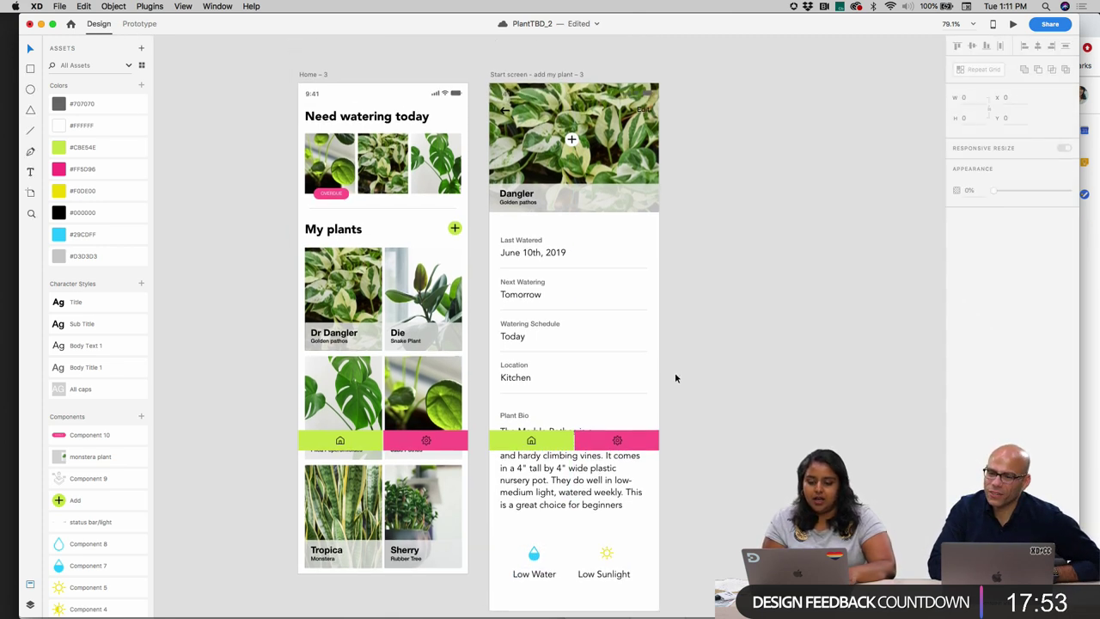
# - Change the fill of the back arrow and the Edit label over the detail screen's plant photo to white
pyautogui.click(546, 114)
pyautogui.scroll(5, 547, 114)
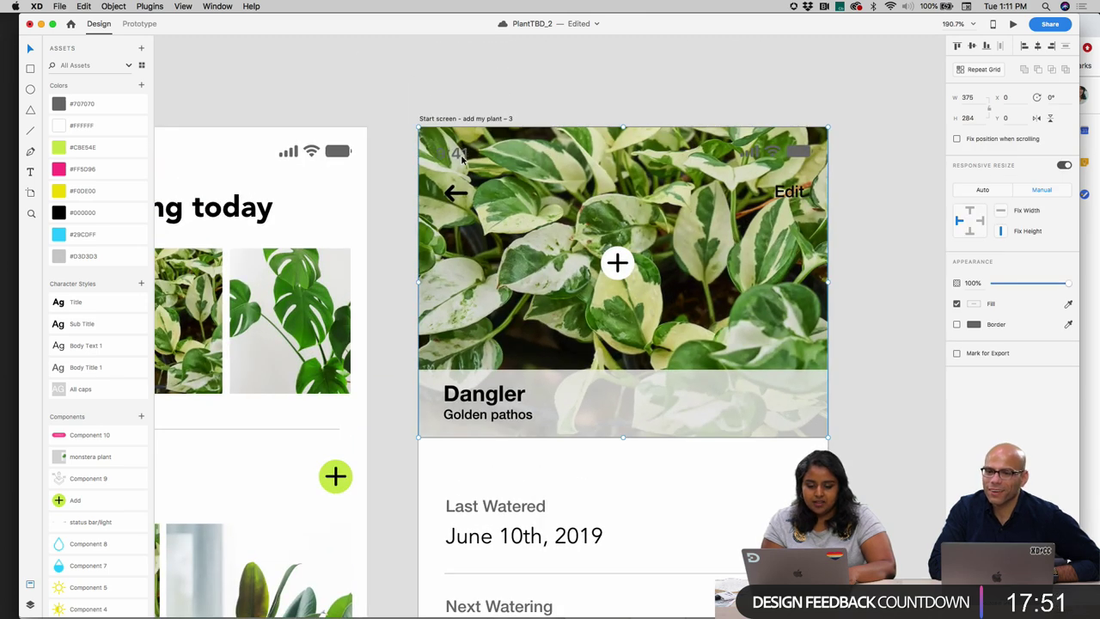
pyautogui.doubleClick(456, 148)
pyautogui.click(494, 110)
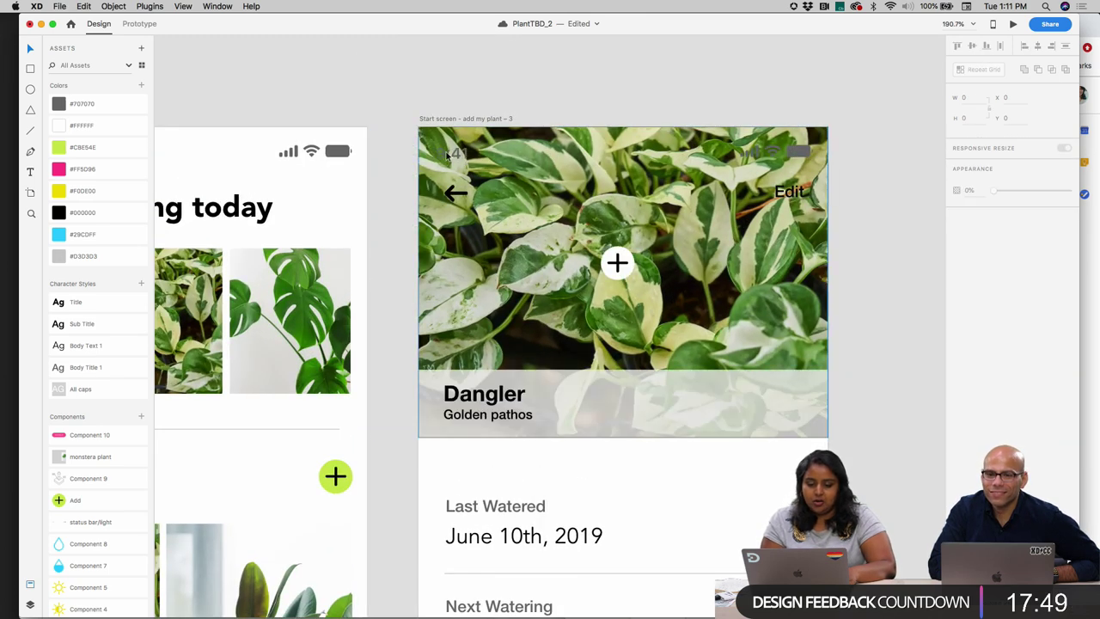
pyautogui.click(450, 189)
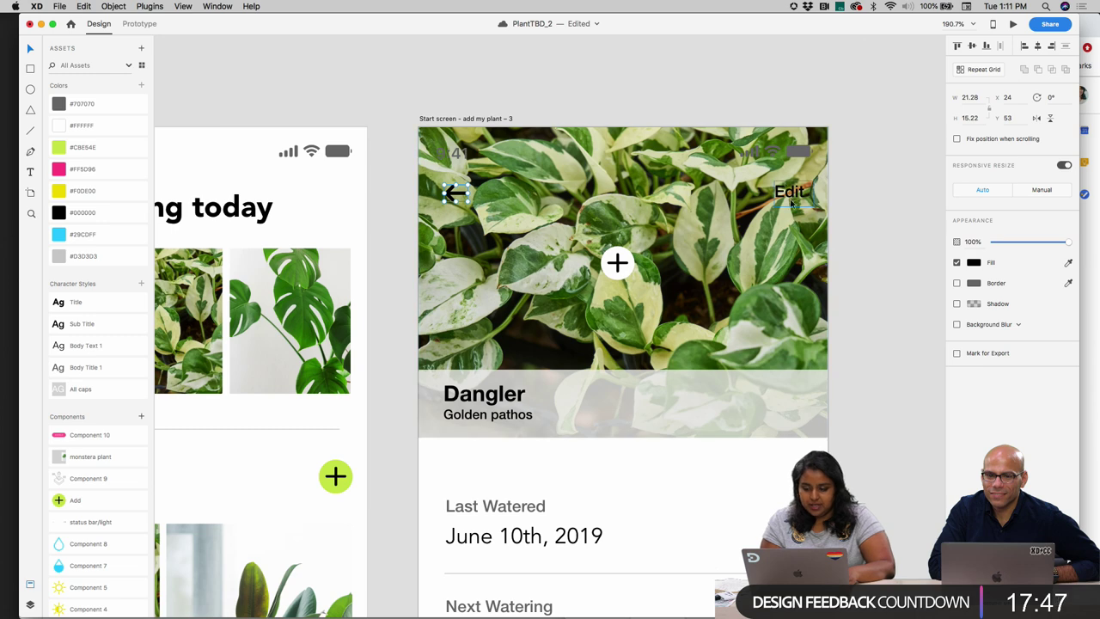
pyautogui.keyDown('shift'); pyautogui.click(794, 196); pyautogui.keyUp('shift')
pyautogui.click(974, 263)
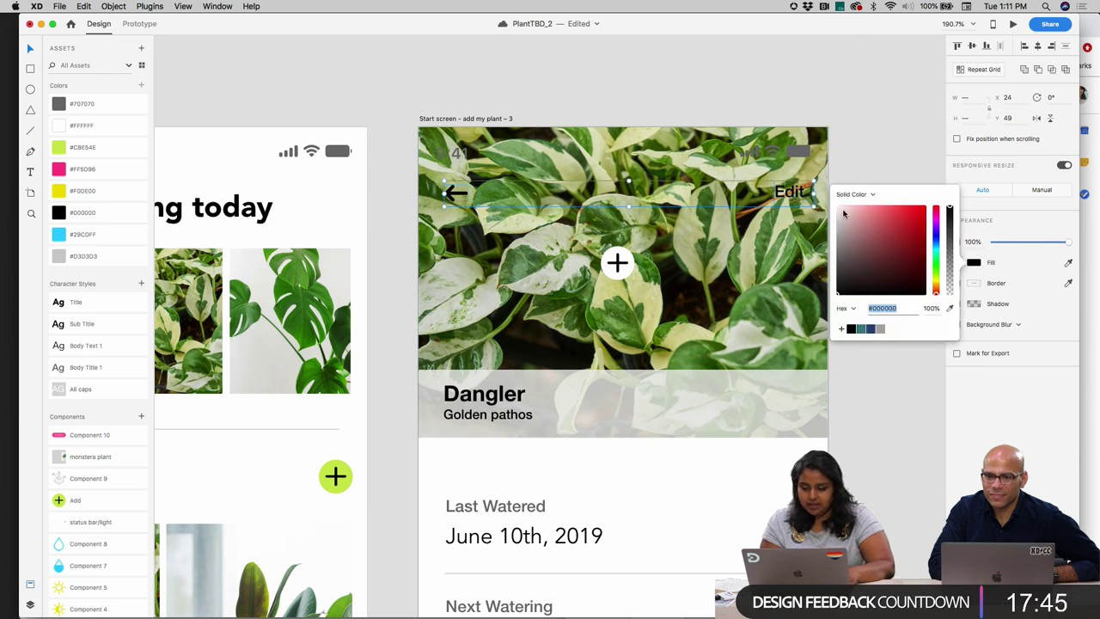
pyautogui.moveTo(843, 214); pyautogui.dragTo(806, 186)
pyautogui.press('Escape')
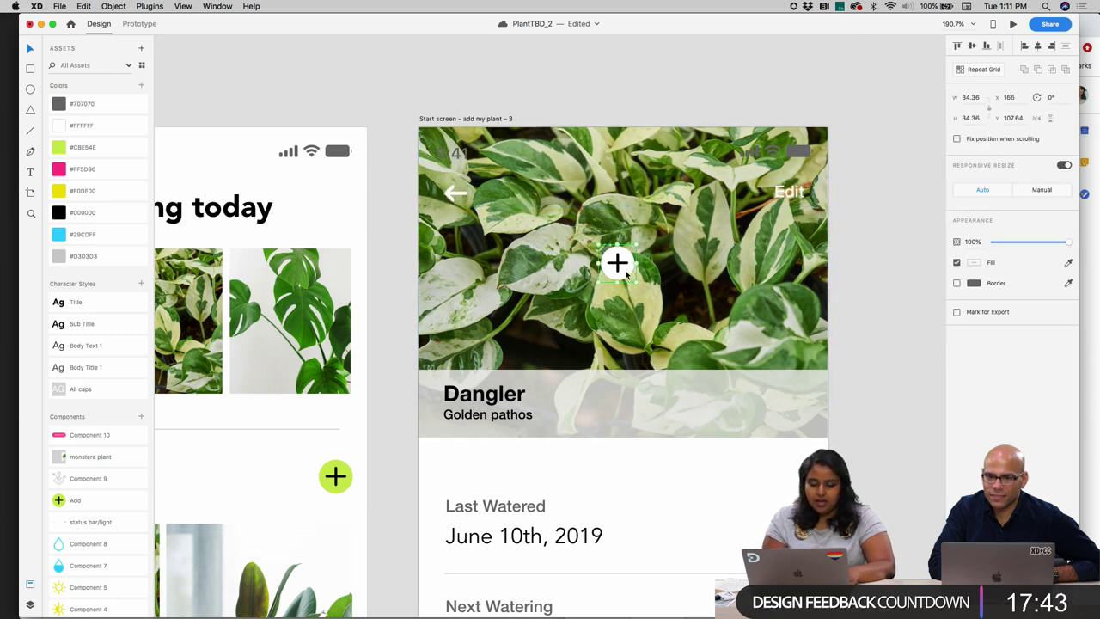
# - Replace the white plus button on the detail screen's photo with the green Add component, placed at X 172, Y 111
pyautogui.scroll(-5, 803, 241)
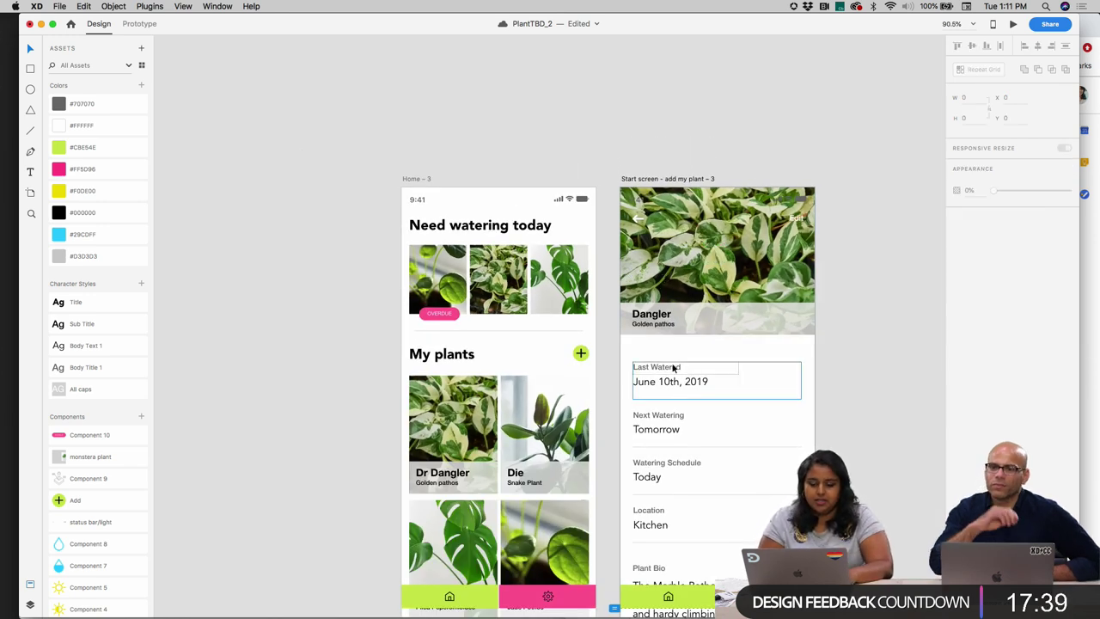
pyautogui.doubleClick(581, 353)
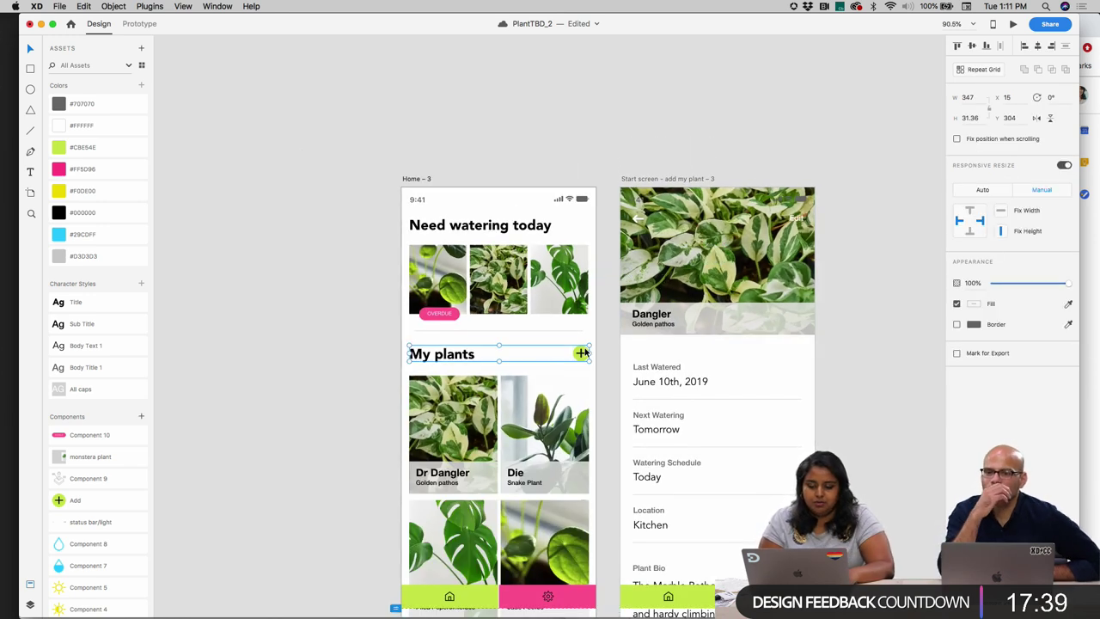
pyautogui.click(89, 501)
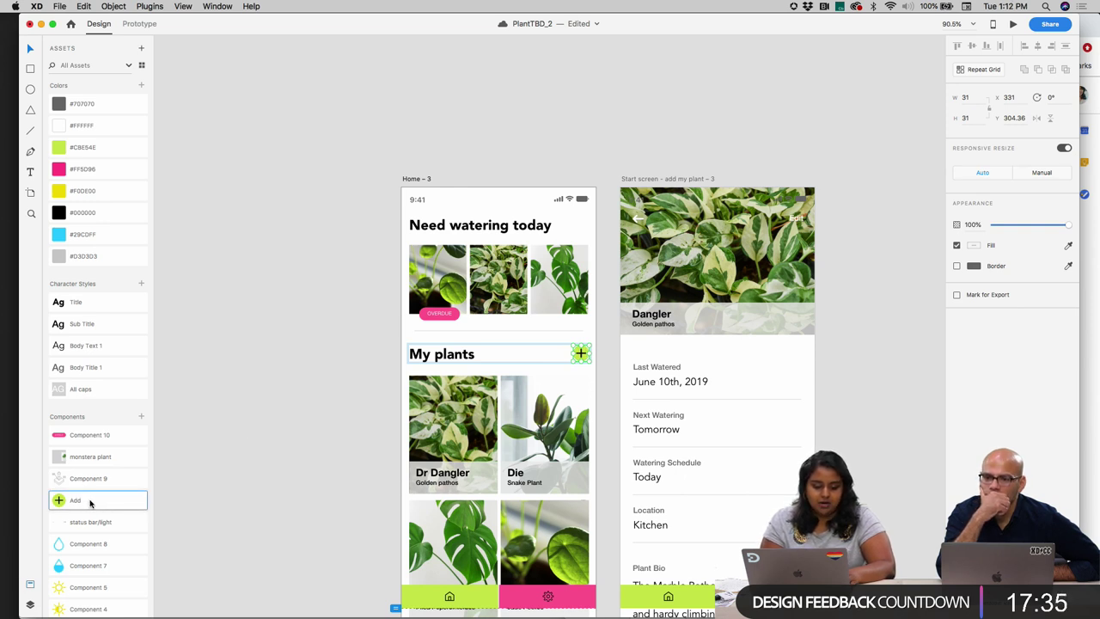
pyautogui.moveTo(88, 501); pyautogui.dragTo(716, 399)
pyautogui.scroll(3, 750, 237)
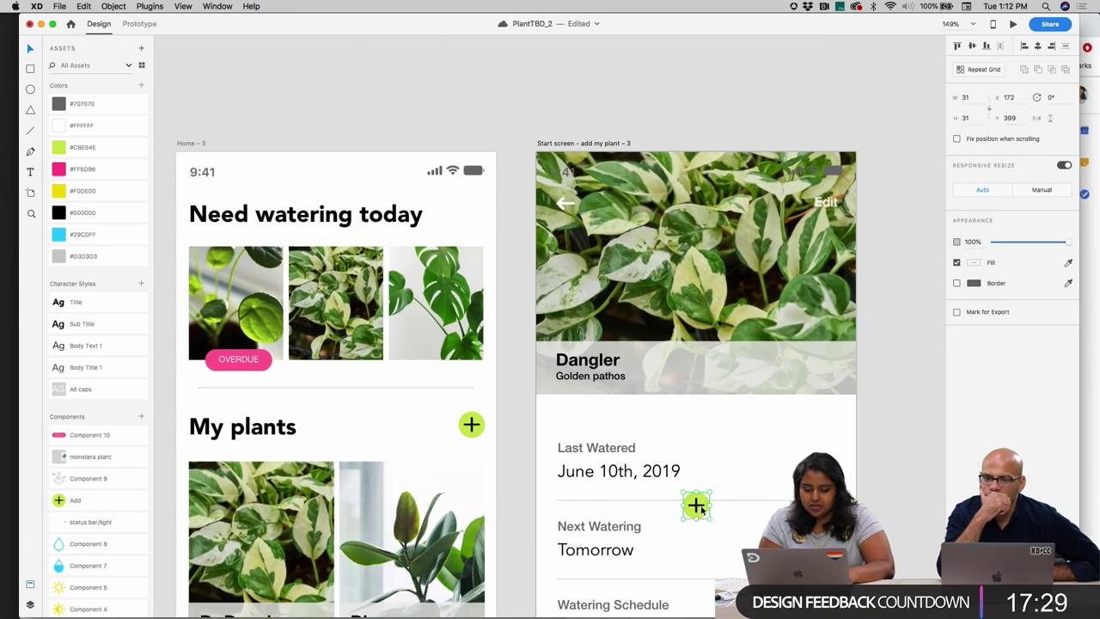
pyautogui.moveTo(696, 504); pyautogui.dragTo(698, 261)
pyautogui.scroll(3, 699, 261)
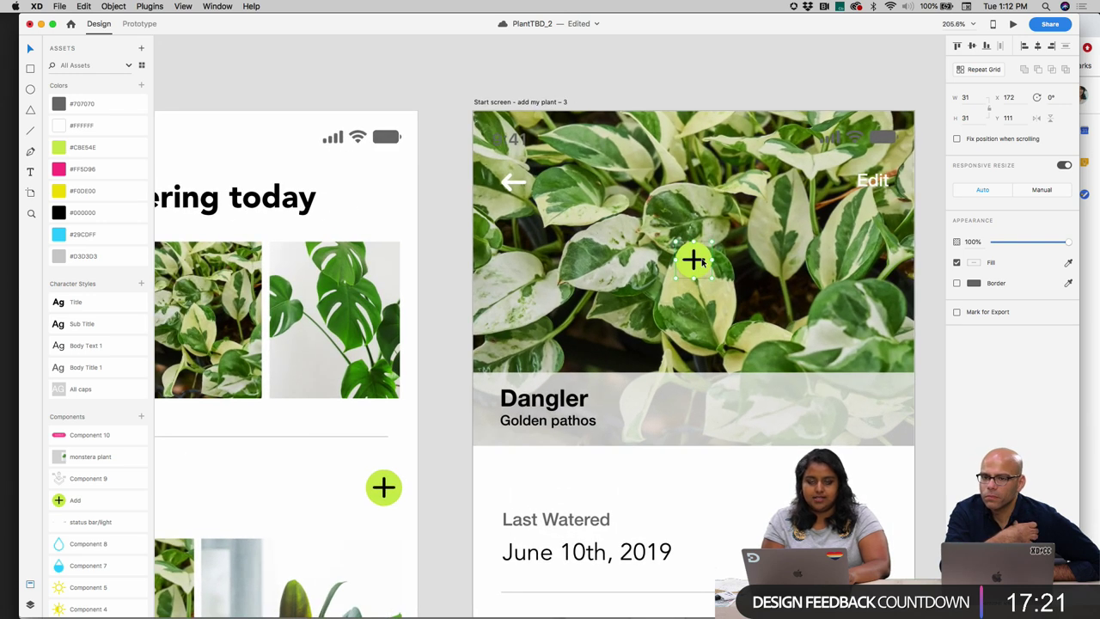
# - Enable Shadow on the green circle inside the detail screen's Add button
pyautogui.hscroll(5, 557, 294)
pyautogui.scroll(2, 557, 294)
pyautogui.scroll(2, 557, 288)
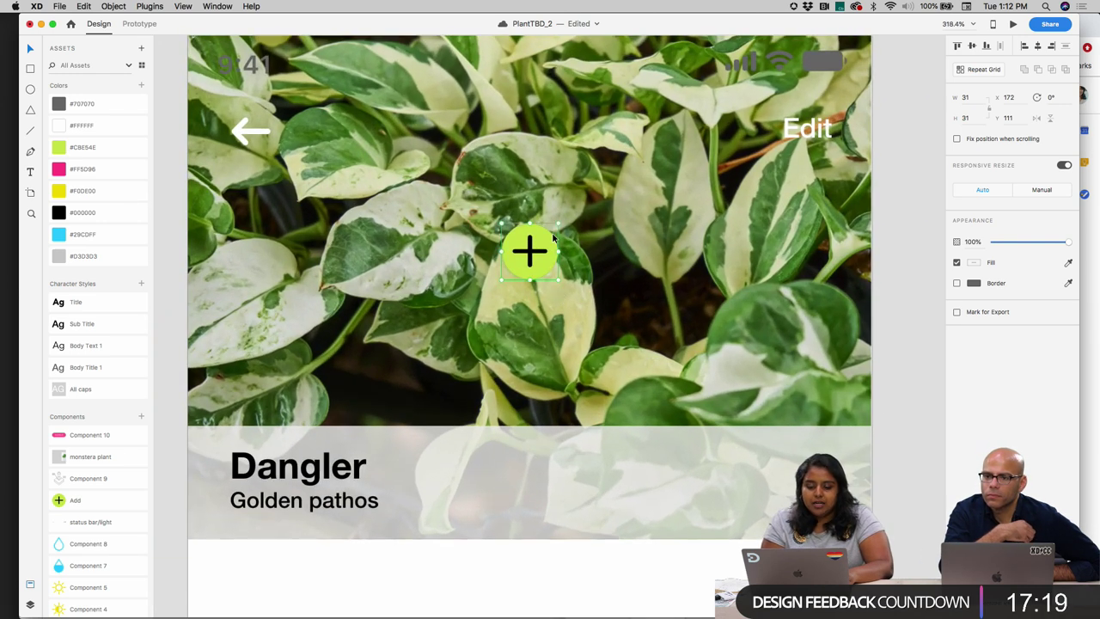
pyautogui.doubleClick(545, 247)
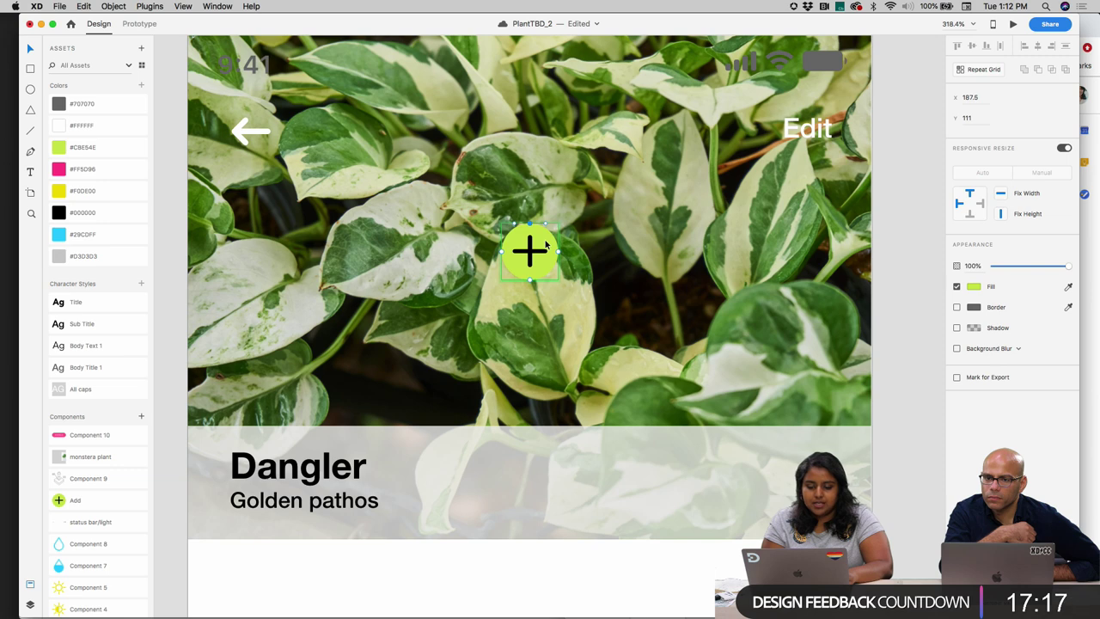
pyautogui.click(957, 328)
pyautogui.click(876, 343)
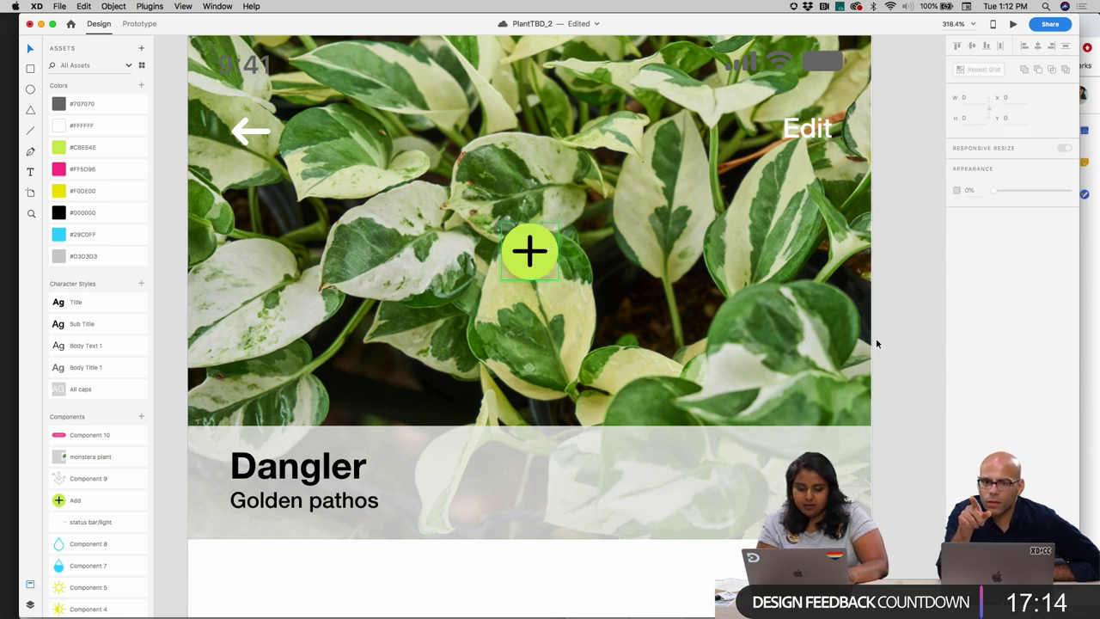
pyautogui.click(768, 289)
pyautogui.click(911, 286)
# - Examine the Edit label and the back arrow against the plant photo at different magnifications
pyautogui.scroll(-1, 911, 286)
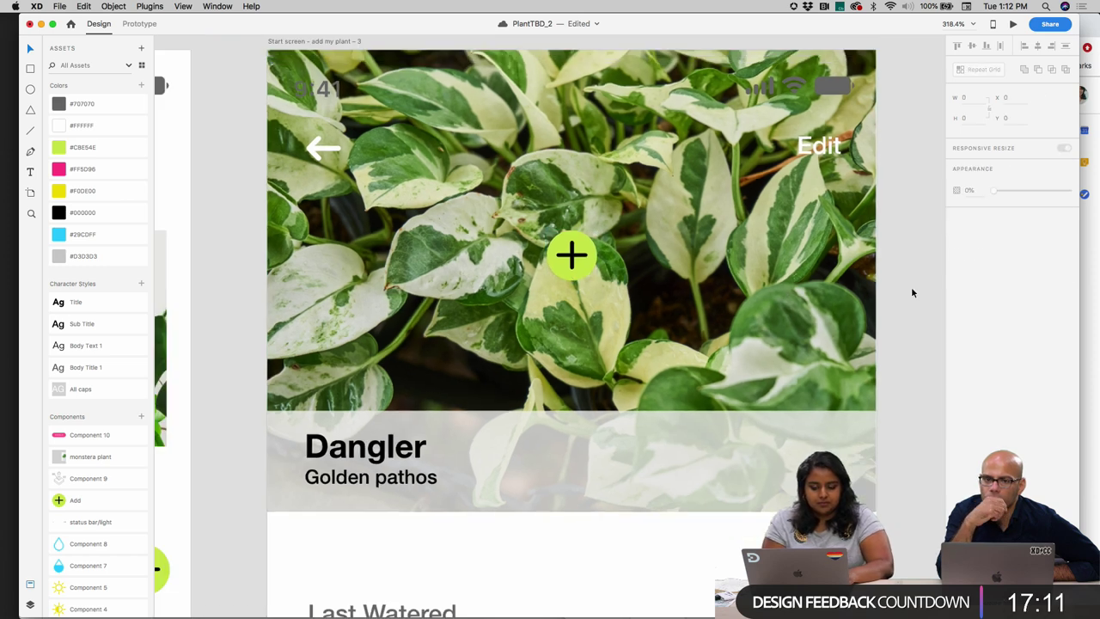
pyautogui.scroll(-3, 910, 286)
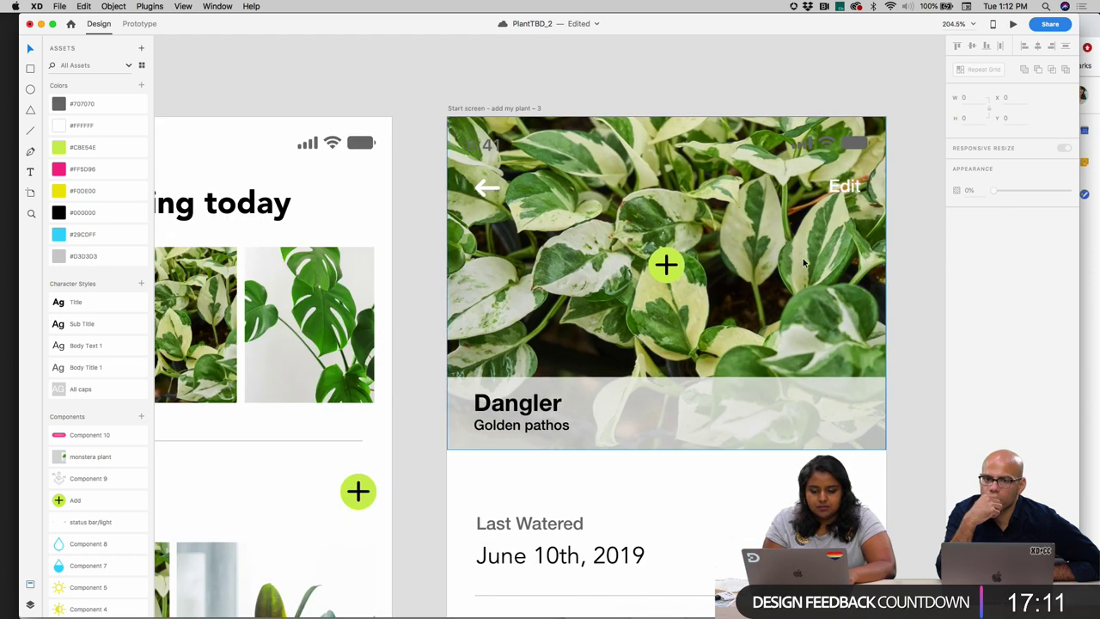
pyautogui.click(846, 189)
pyautogui.scroll(1, 859, 199)
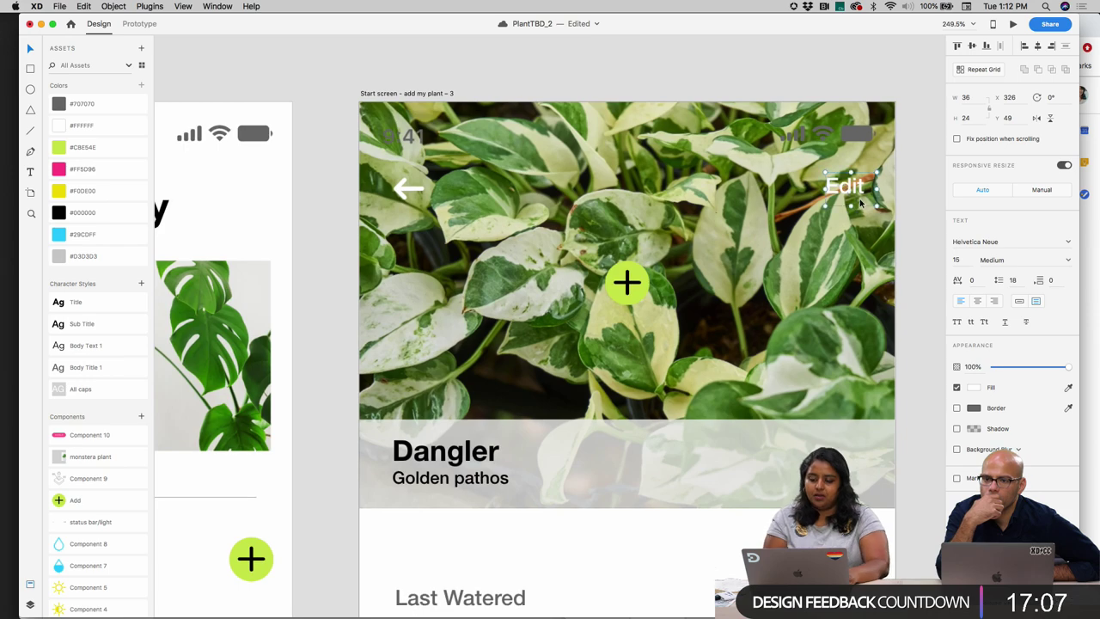
pyautogui.scroll(-5, 859, 199)
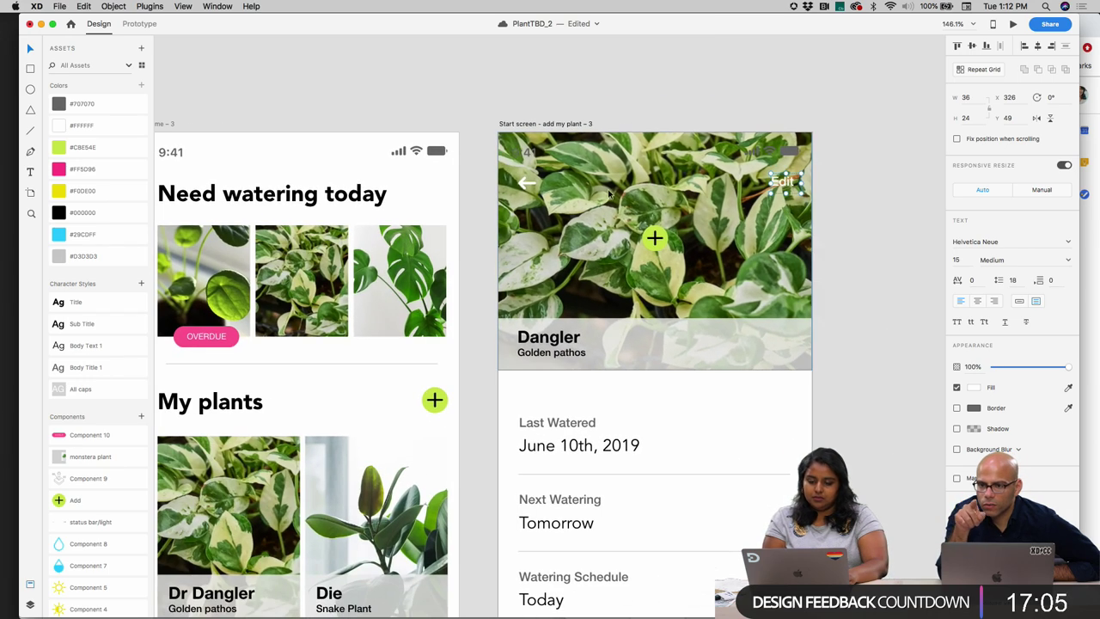
pyautogui.click(525, 185)
pyautogui.scroll(4, 525, 184)
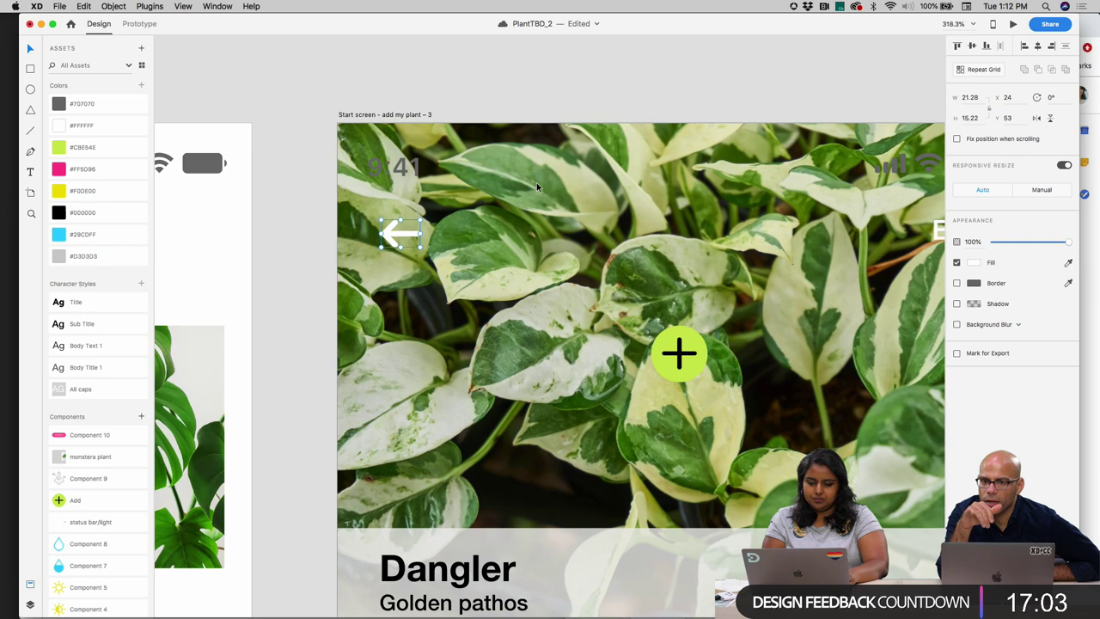
# - Move the detail screen's status bar off the photo to the empty canvas above the artboard, at X 5, Y -48
pyautogui.scroll(1, 374, 153)
pyautogui.click(404, 171)
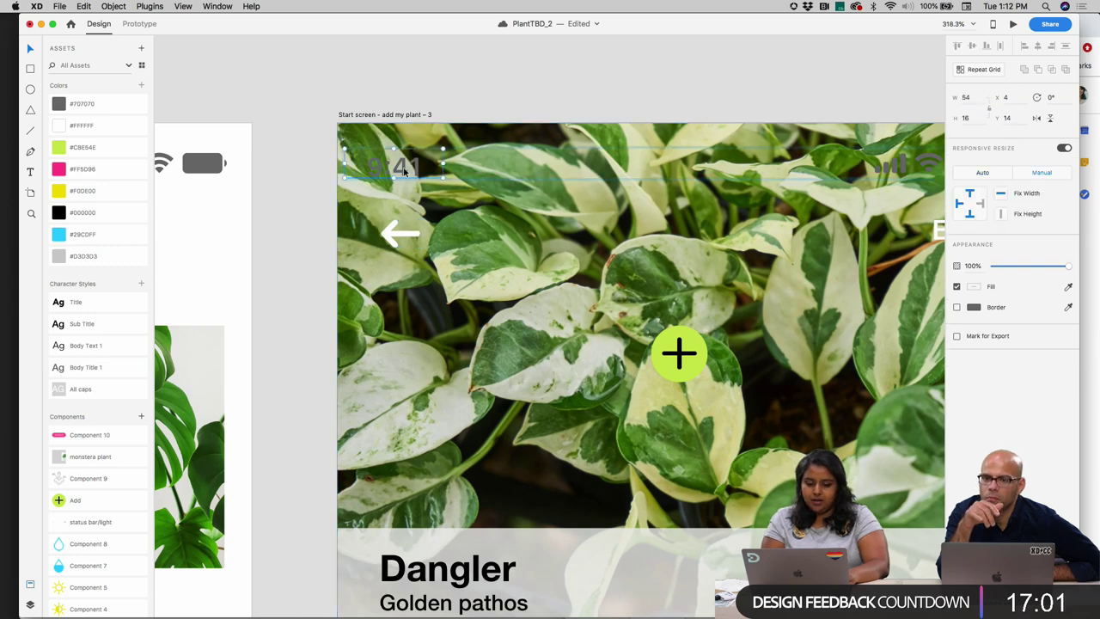
pyautogui.scroll(-2, 403, 171)
pyautogui.scroll(-2, 96, 503)
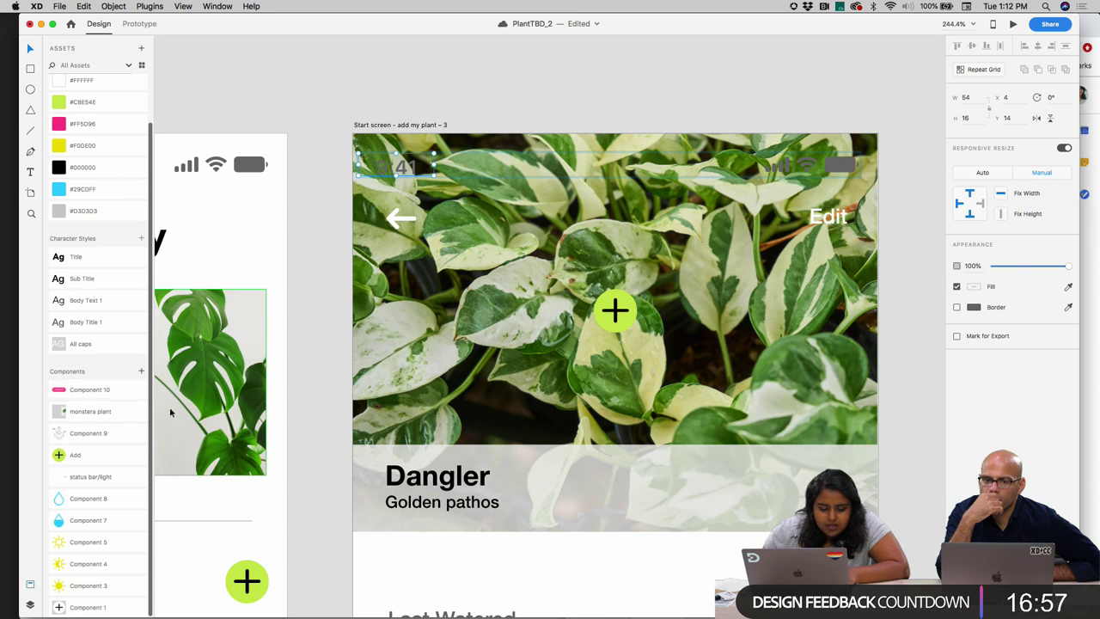
pyautogui.keyDown('shift'); pyautogui.click(806, 171); pyautogui.keyUp('shift')
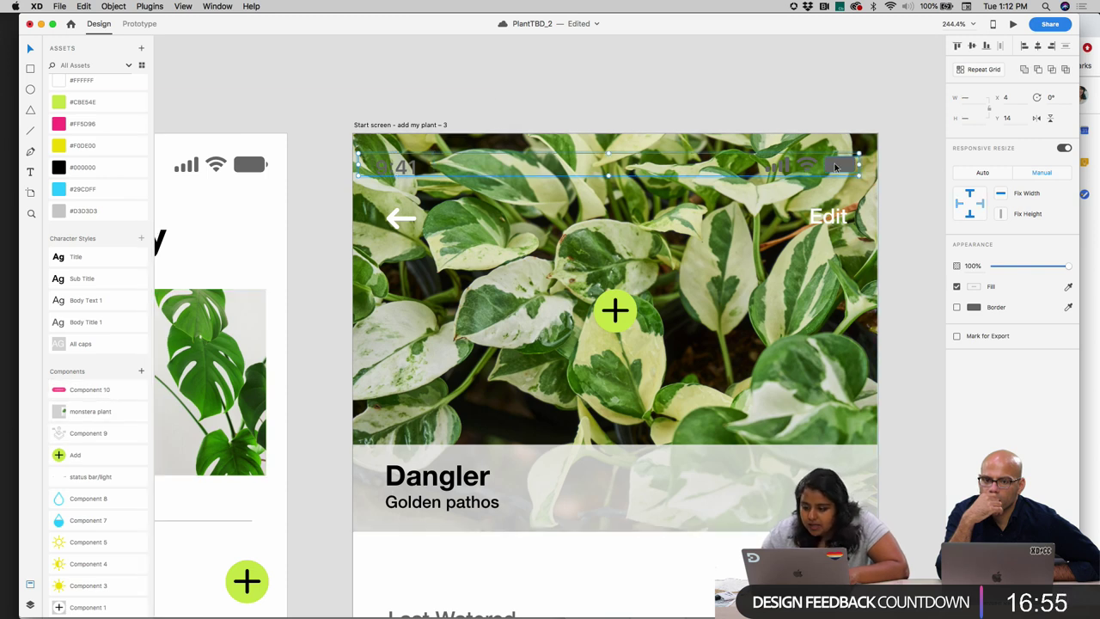
pyautogui.click(787, 170)
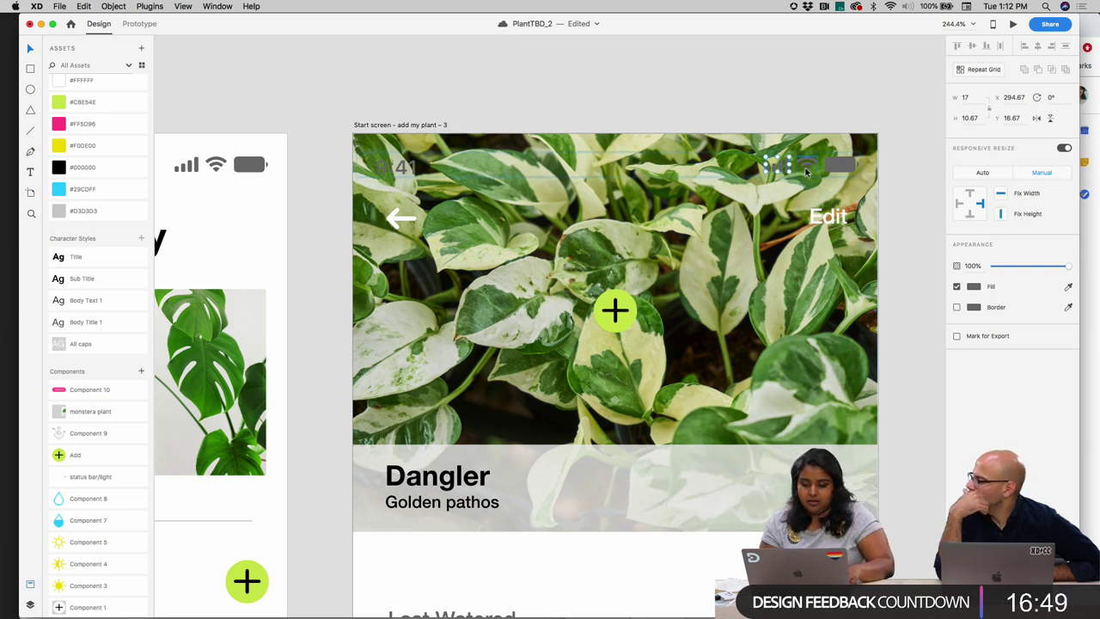
pyautogui.click(825, 103)
pyautogui.moveTo(809, 160); pyautogui.dragTo(809, 74)
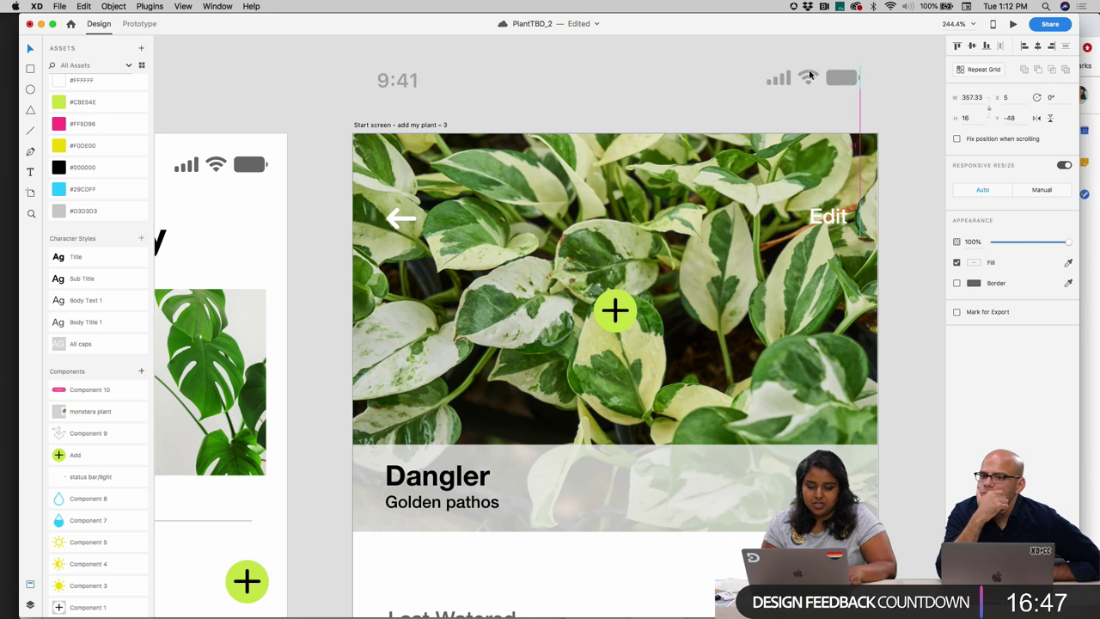
# - Change the fill of the time, signal, Wi-Fi and battery elements in the moved status bar to white, #FFFFFF
pyautogui.scroll(3, 795, 142)
pyautogui.scroll(2, 795, 143)
pyautogui.scroll(3, 731, 151)
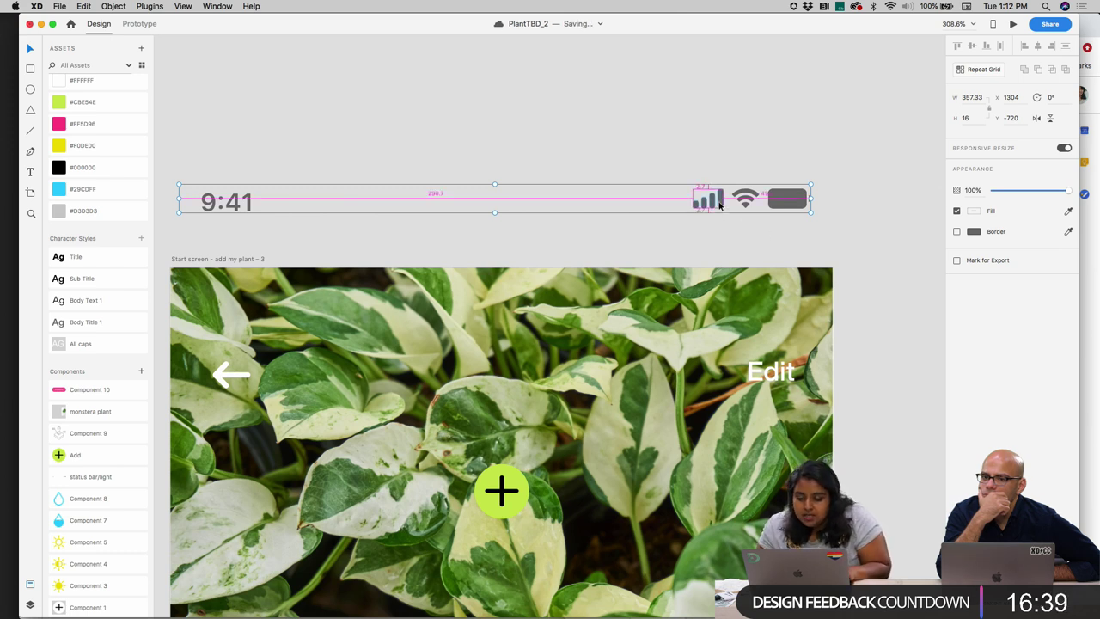
pyautogui.doubleClick(722, 203)
pyautogui.press('Escape')
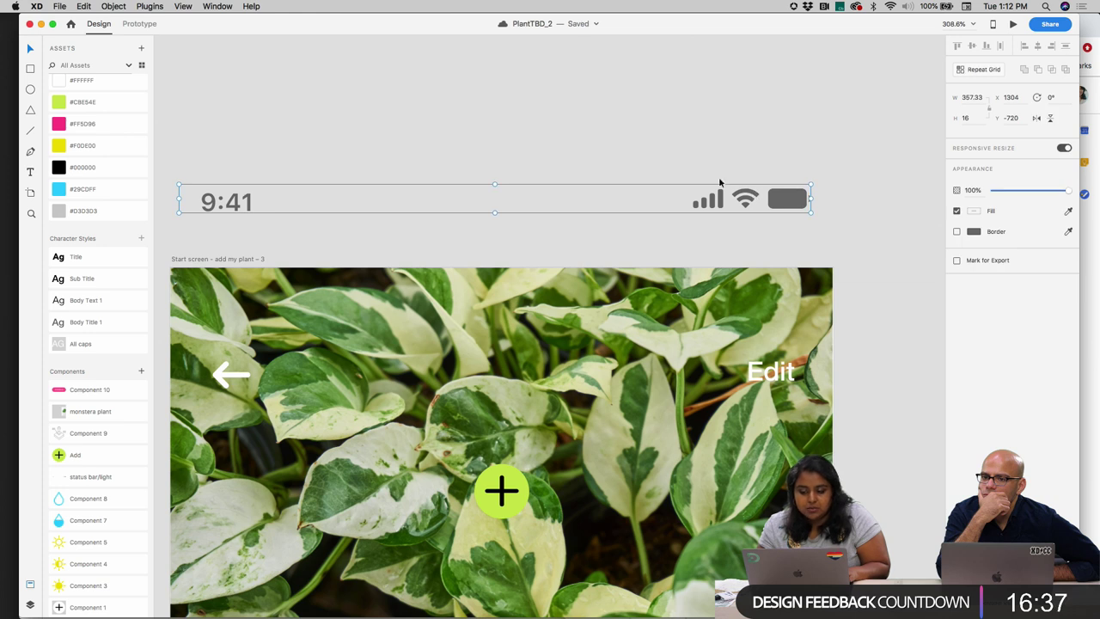
pyautogui.doubleClick(719, 198)
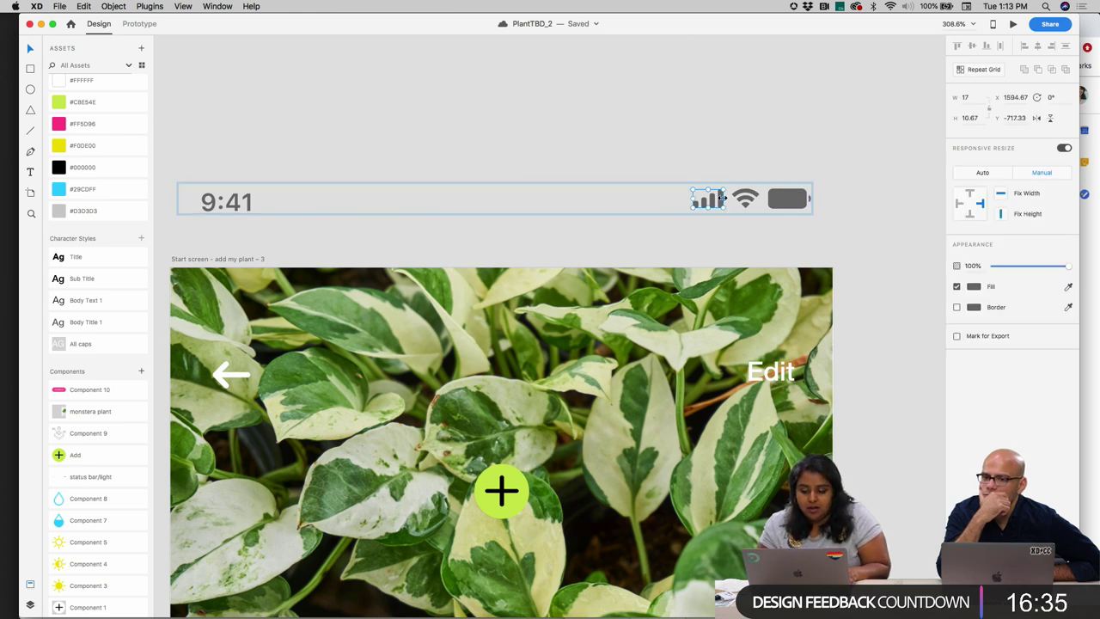
pyautogui.keyDown('shift'); pyautogui.click(753, 196); pyautogui.keyUp('shift')
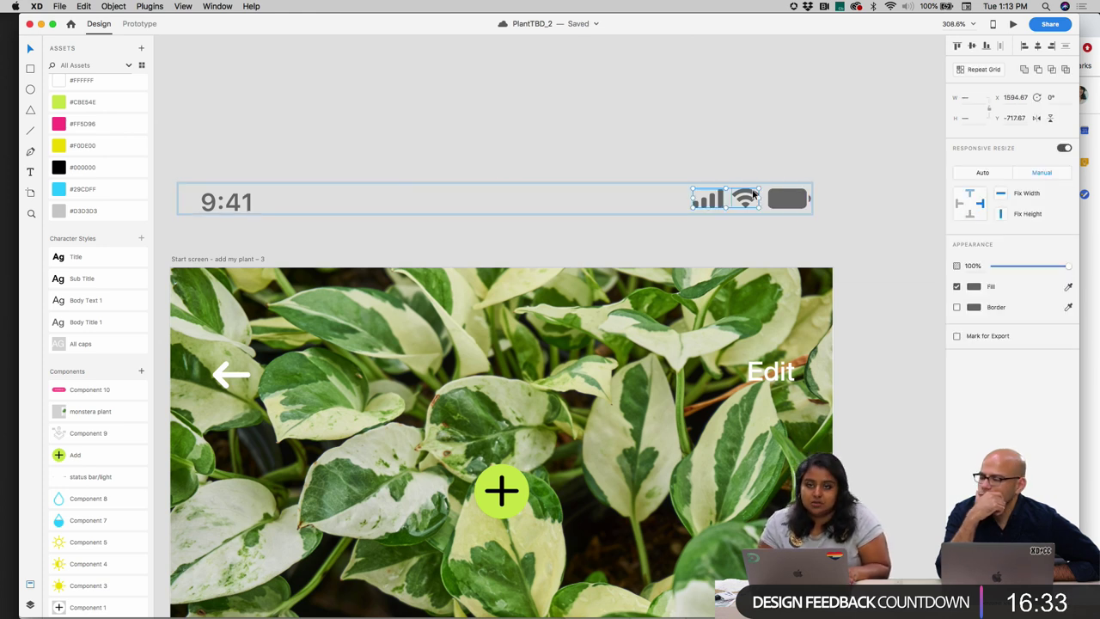
pyautogui.keyDown('shift'); pyautogui.click(792, 203); pyautogui.keyUp('shift')
pyautogui.press('Escape')
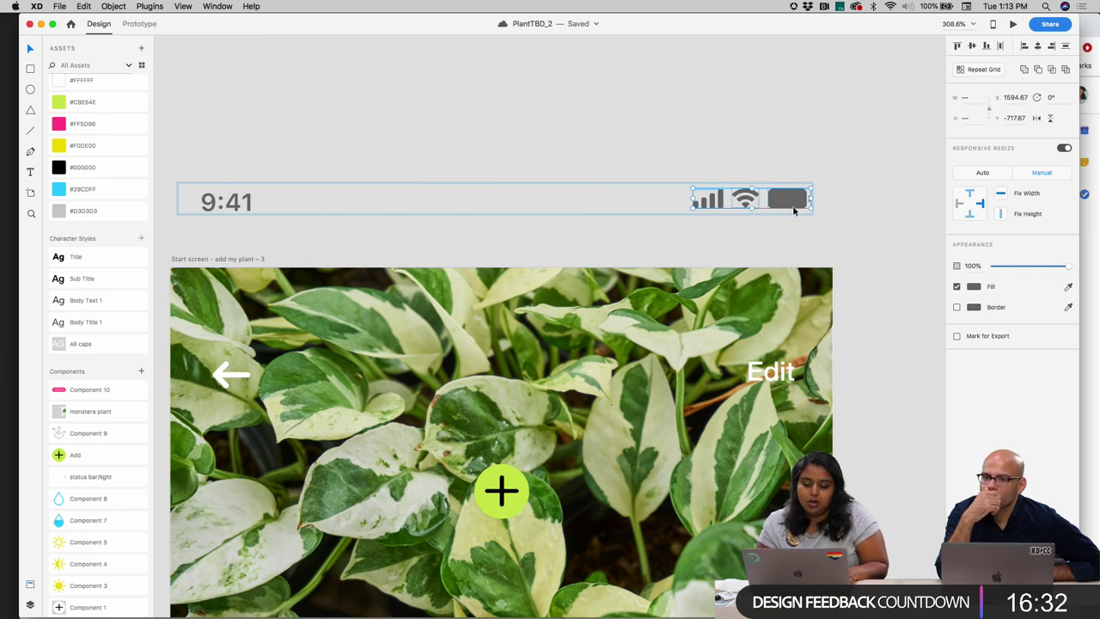
pyautogui.click(248, 199)
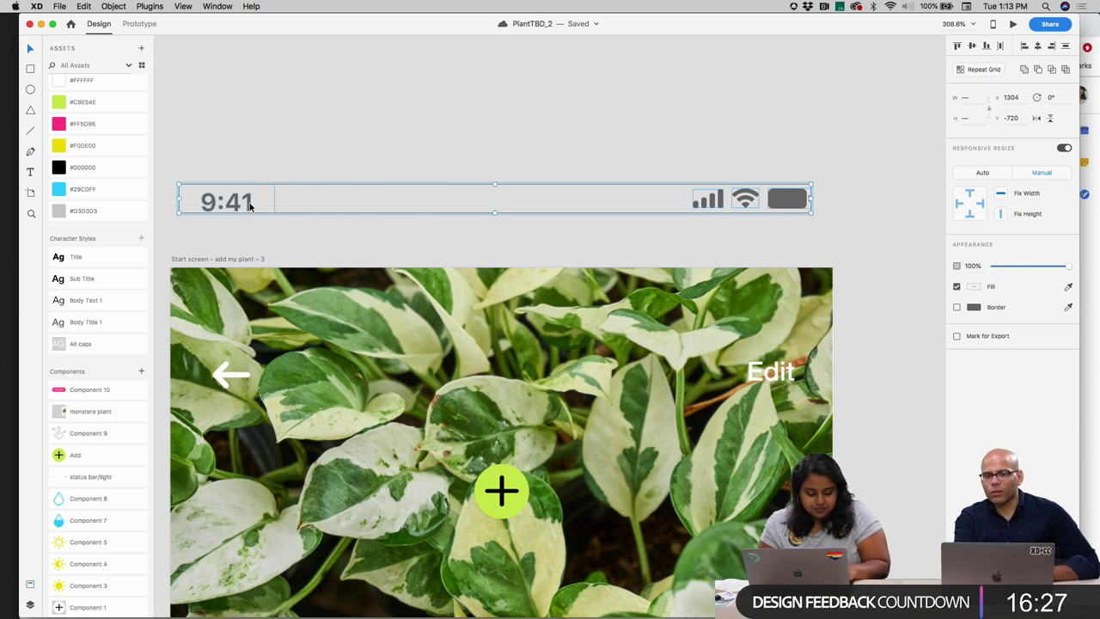
pyautogui.moveTo(250, 206); pyautogui.dragTo(259, 207)
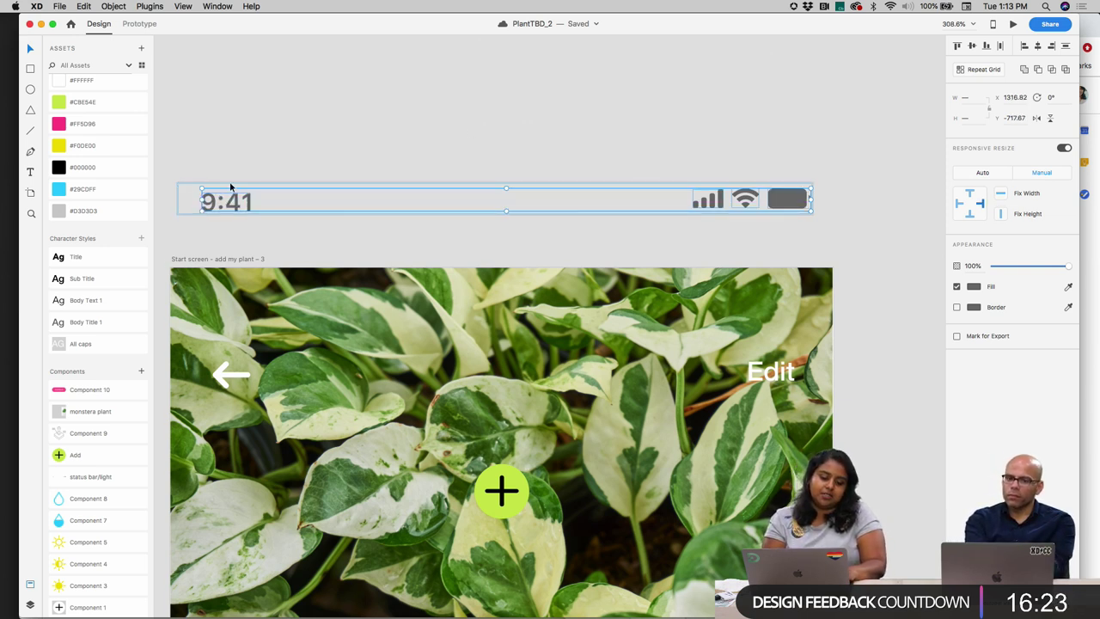
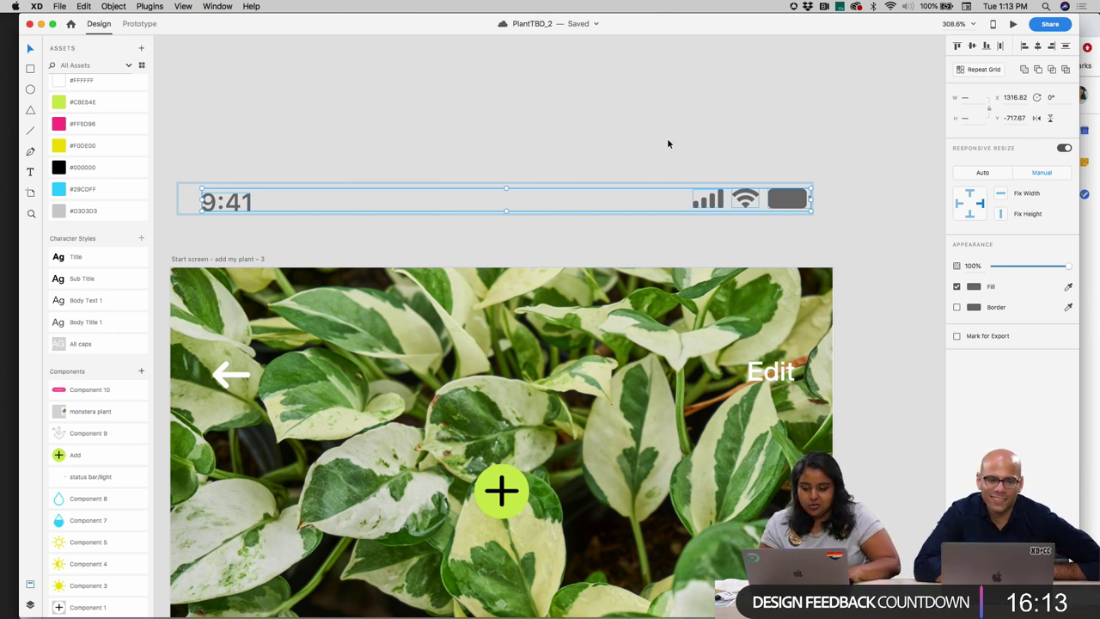
pyautogui.click(973, 287)
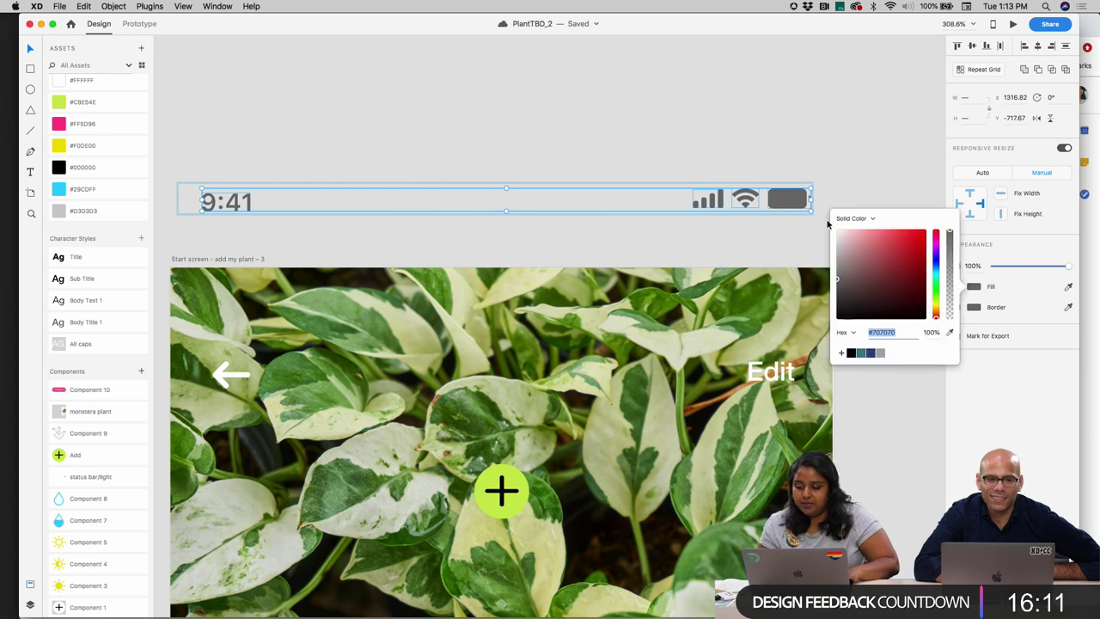
pyautogui.moveTo(839, 236); pyautogui.dragTo(824, 223)
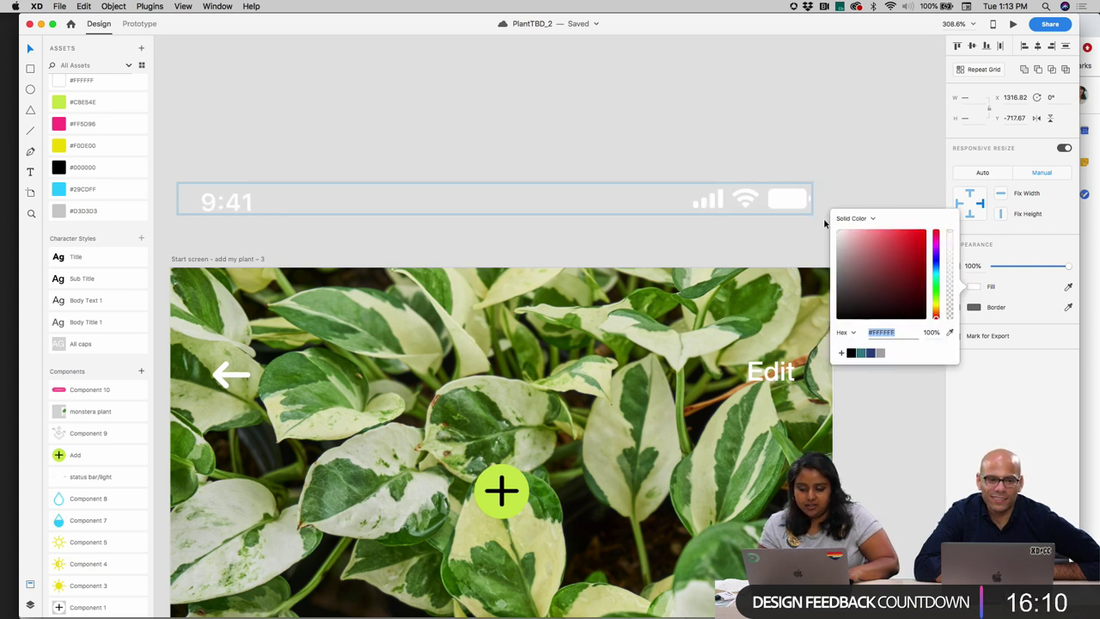
pyautogui.click(819, 130)
pyautogui.click(813, 132)
# - Place the white status bar back over the detail screen's photo at X 5, Y 9
pyautogui.click(248, 201)
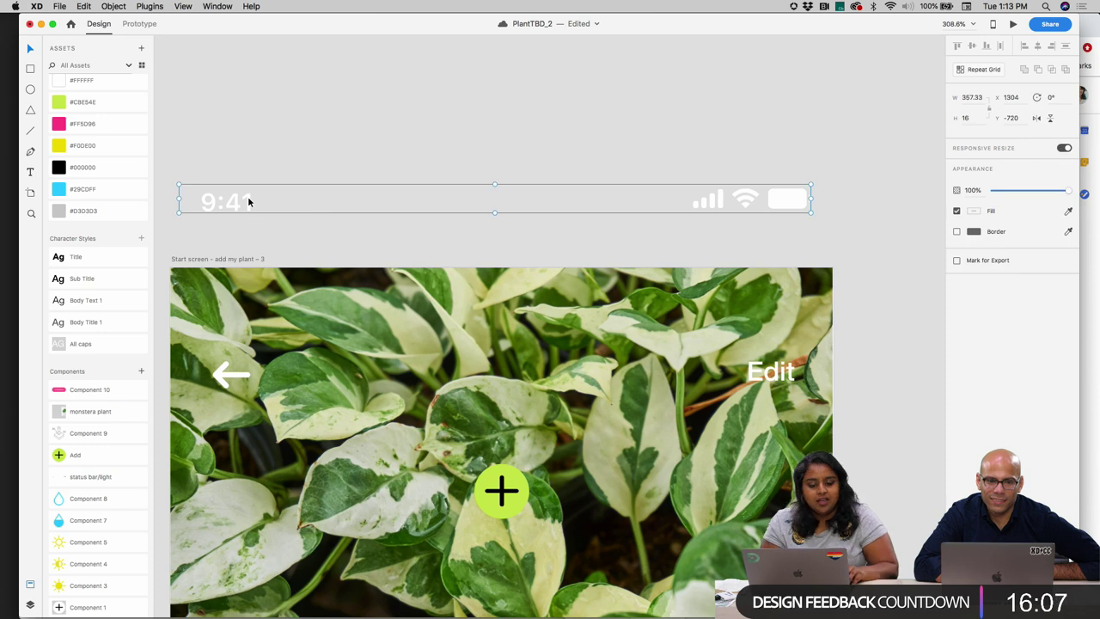
pyautogui.moveTo(252, 204); pyautogui.dragTo(251, 301)
pyautogui.scroll(-5, 388, 164)
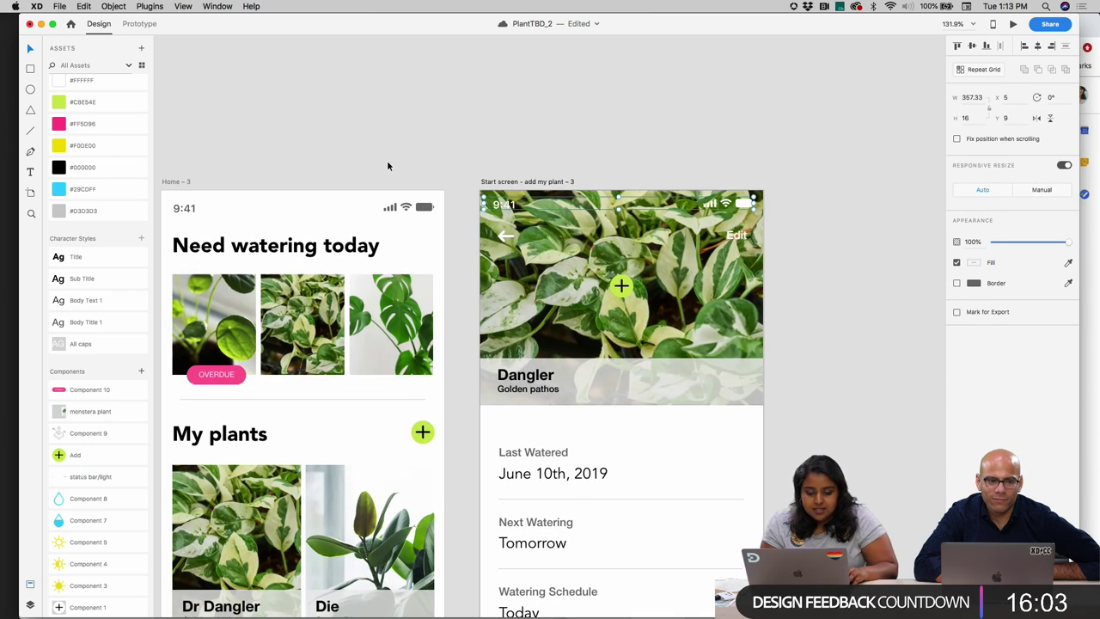
# - Try to pull a horizontal guide from the upper edge of the Home artboard
pyautogui.hscroll(-5, 266, 184)
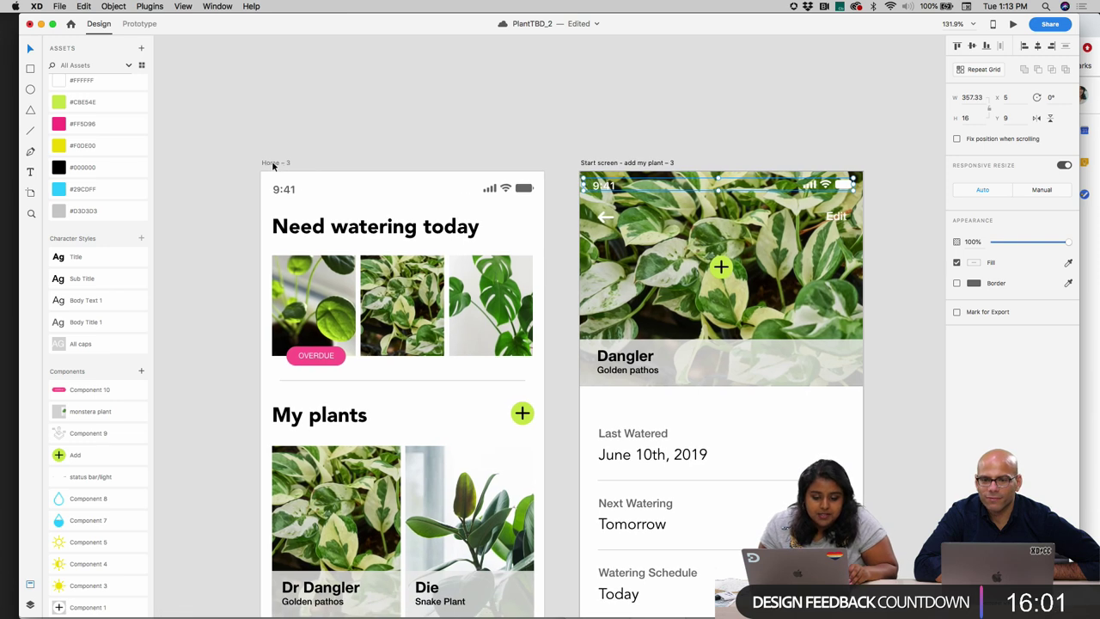
pyautogui.click(271, 163)
pyautogui.scroll(5, 274, 166)
pyautogui.scroll(1, 267, 185)
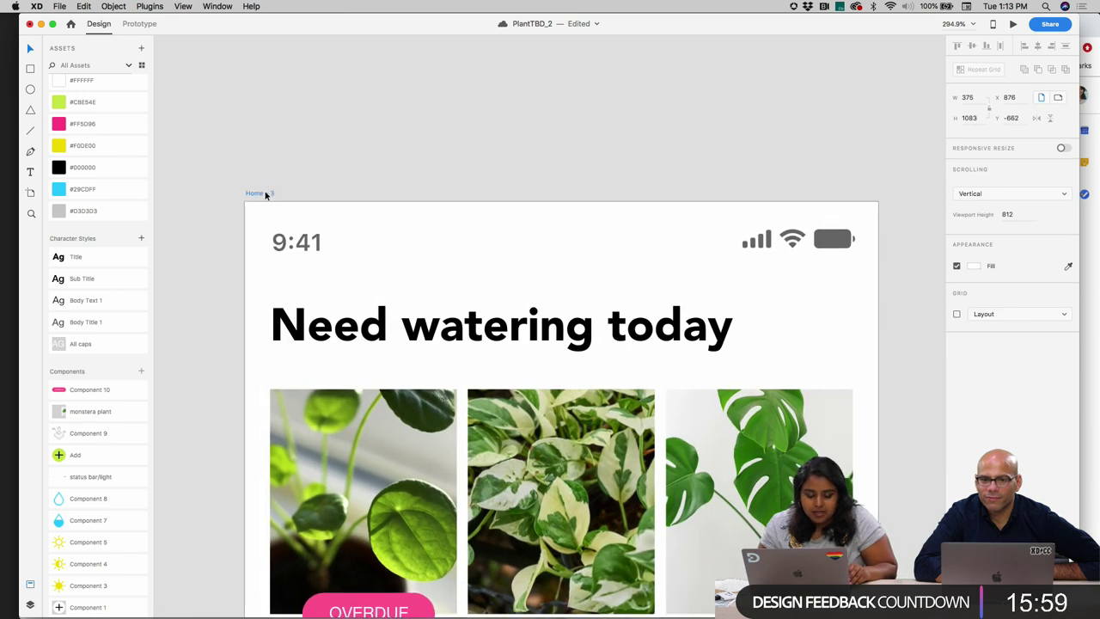
pyautogui.hscroll(5, 265, 191)
pyautogui.scroll(-2, 265, 190)
pyautogui.hscroll(-4, 264, 115)
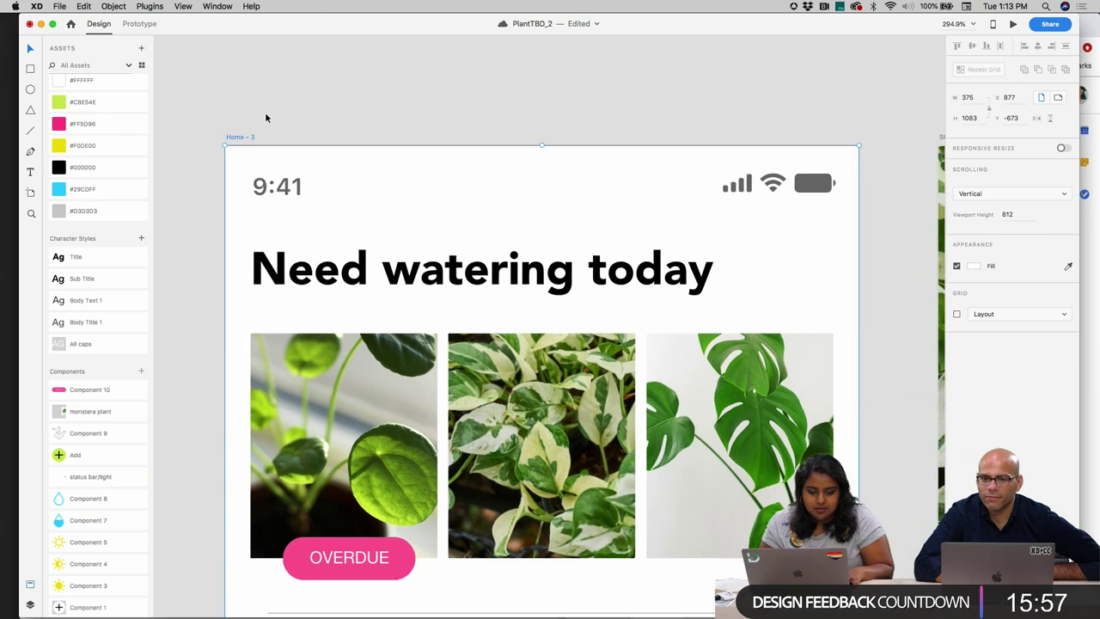
pyautogui.click(258, 144)
pyautogui.scroll(5, 251, 148)
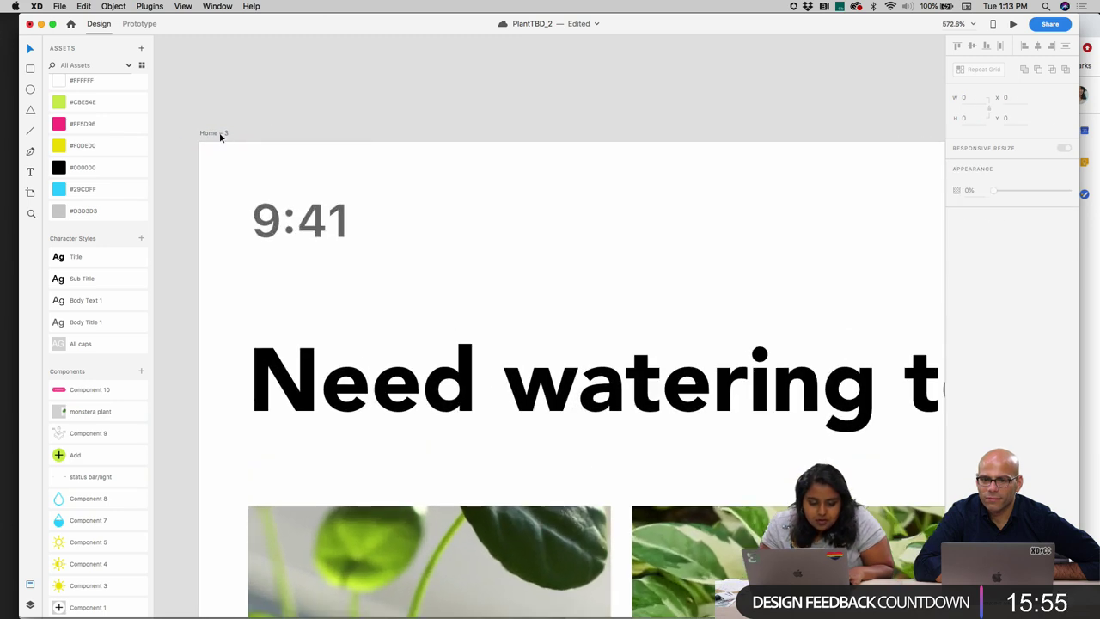
pyautogui.click(222, 136)
pyautogui.click(229, 139)
pyautogui.click(256, 141)
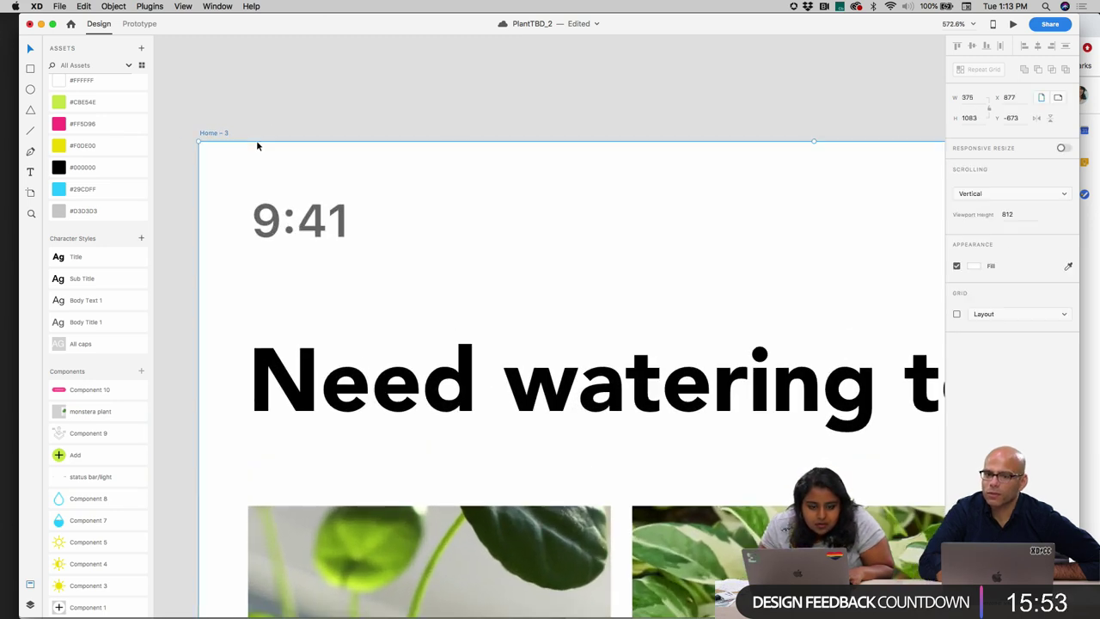
pyautogui.click(213, 137)
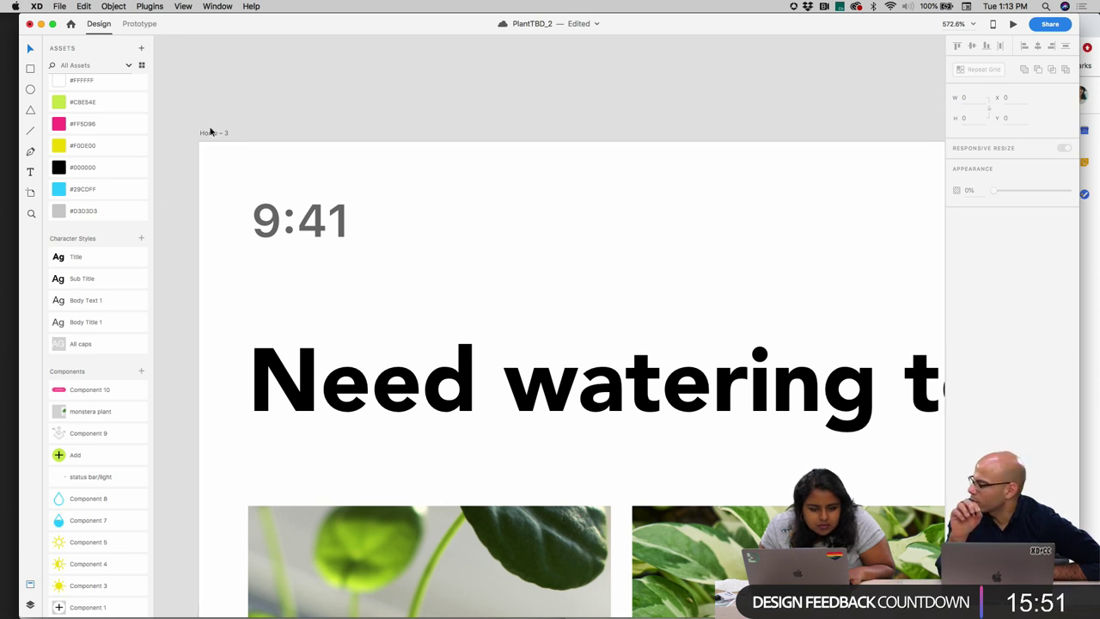
pyautogui.doubleClick(210, 134)
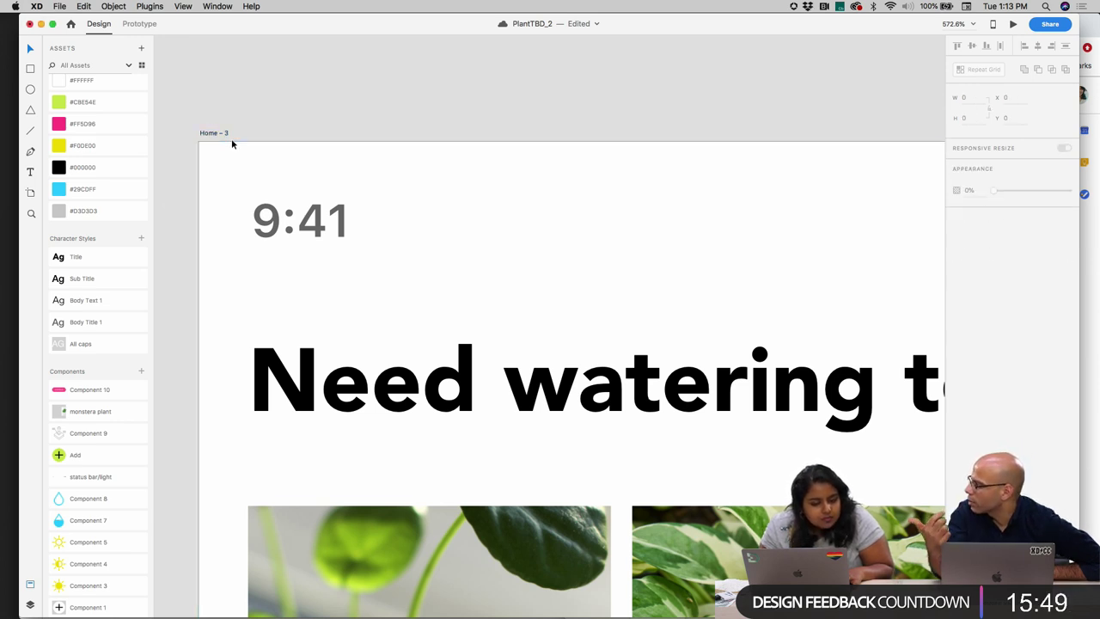
pyautogui.click(232, 143)
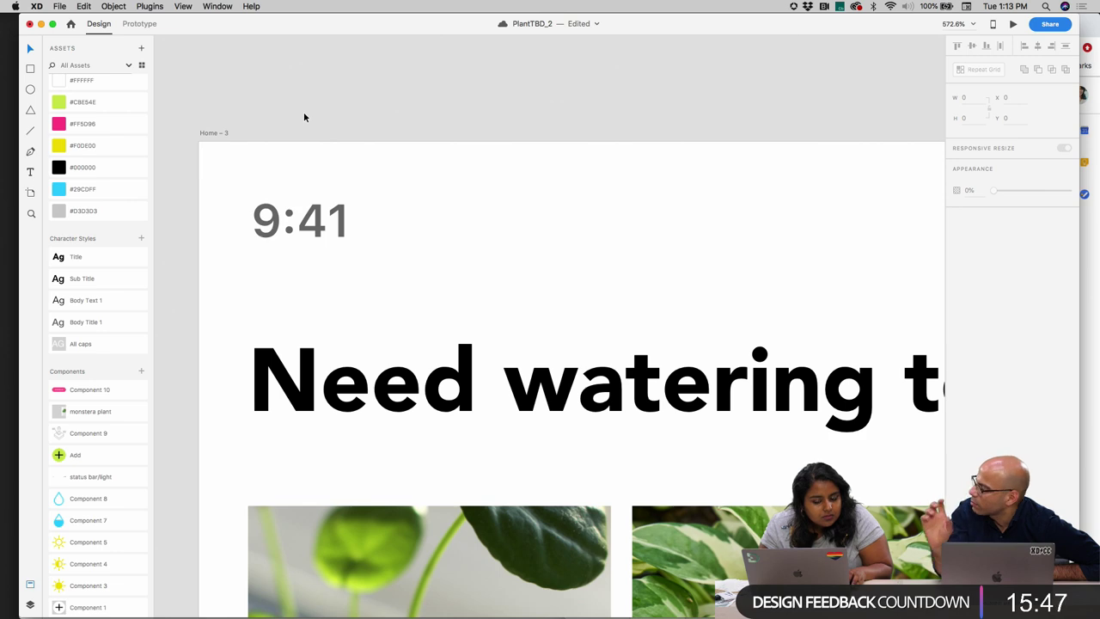
pyautogui.click(206, 133)
pyautogui.scroll(-5, 206, 136)
pyautogui.hscroll(3, 240, 129)
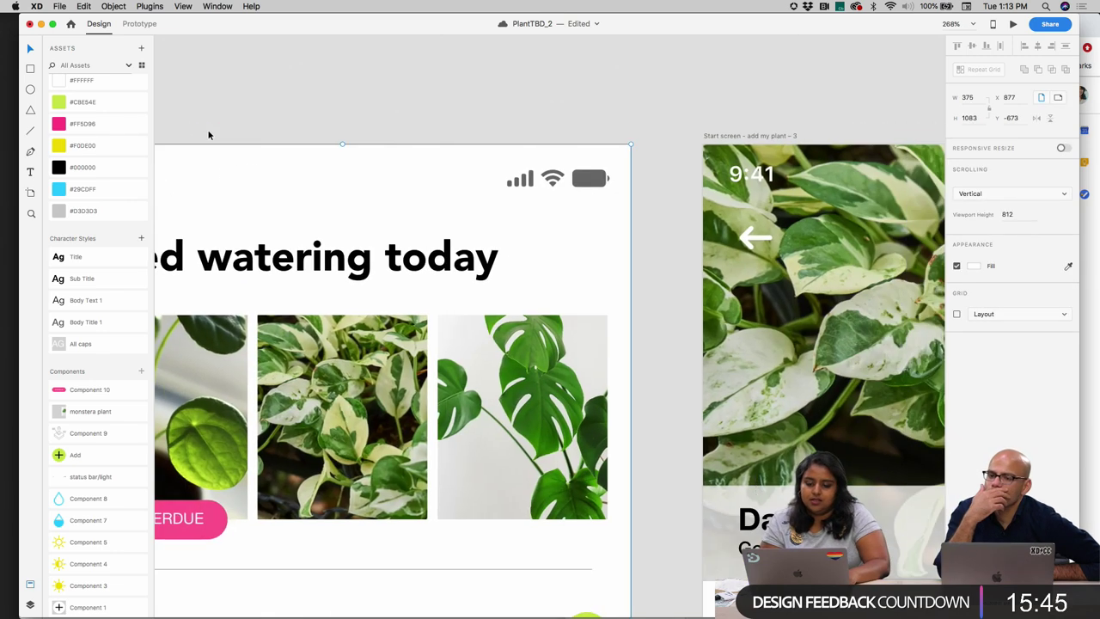
pyautogui.scroll(-3, 257, 127)
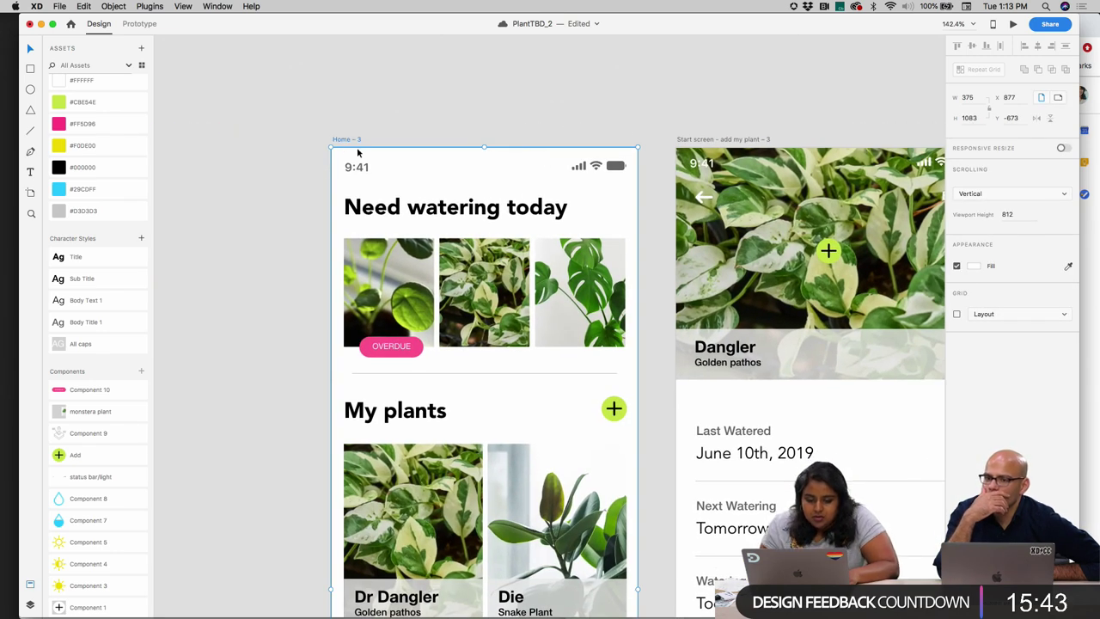
pyautogui.click(367, 151)
pyautogui.scroll(10, 367, 151)
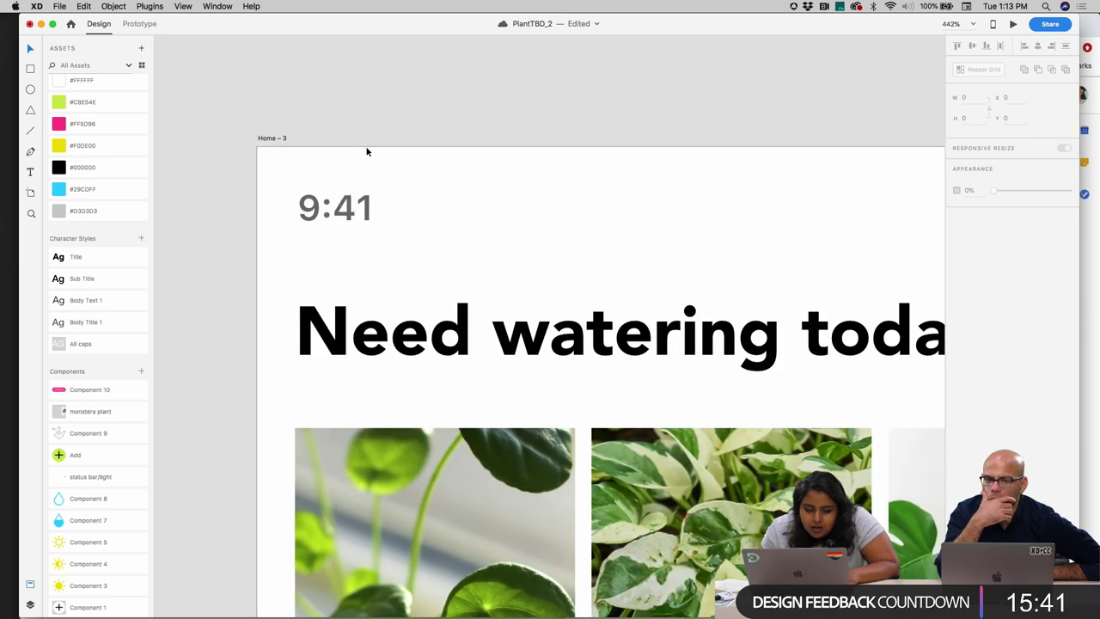
pyautogui.click(288, 188)
pyautogui.click(270, 140)
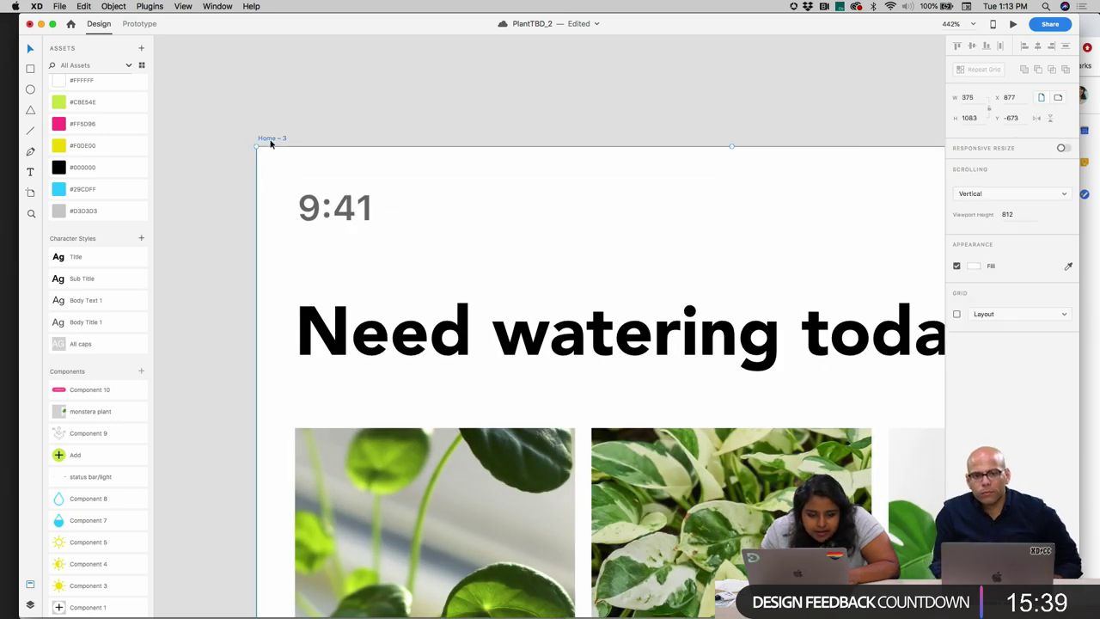
pyautogui.click(139, 23)
pyautogui.click(97, 24)
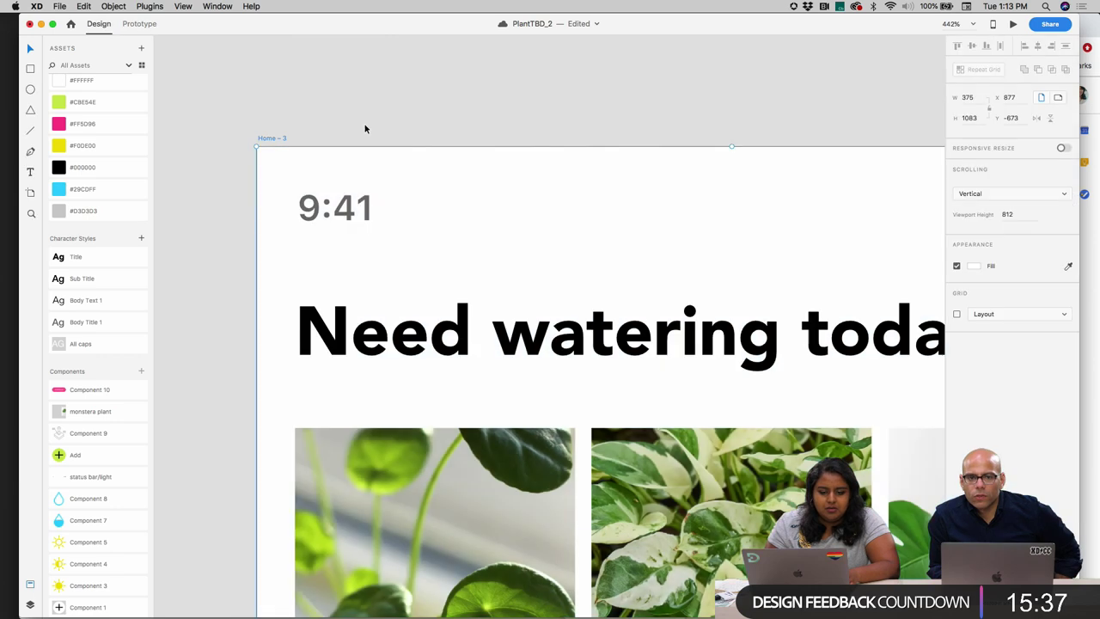
pyautogui.click(364, 128)
pyautogui.scroll(-5, 385, 145)
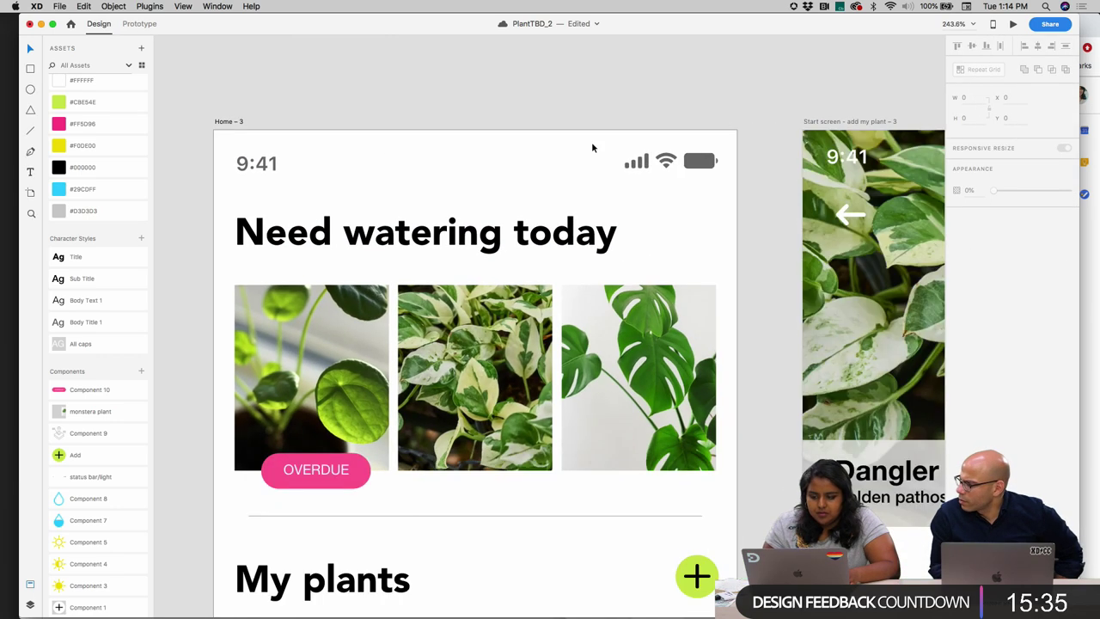
# - Show the guides on the Home artboard and position a horizontal guide along the upper edge of its status bar
pyautogui.click(224, 122)
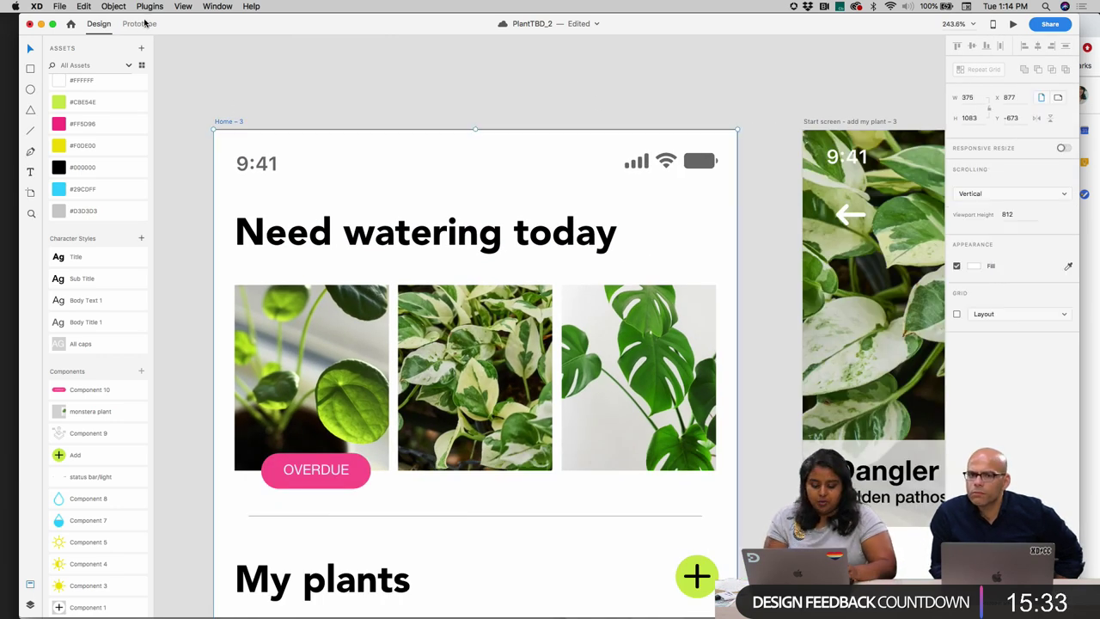
pyautogui.press('super+semicolon')
pyautogui.moveTo(262, 171); pyautogui.dragTo(283, 152)
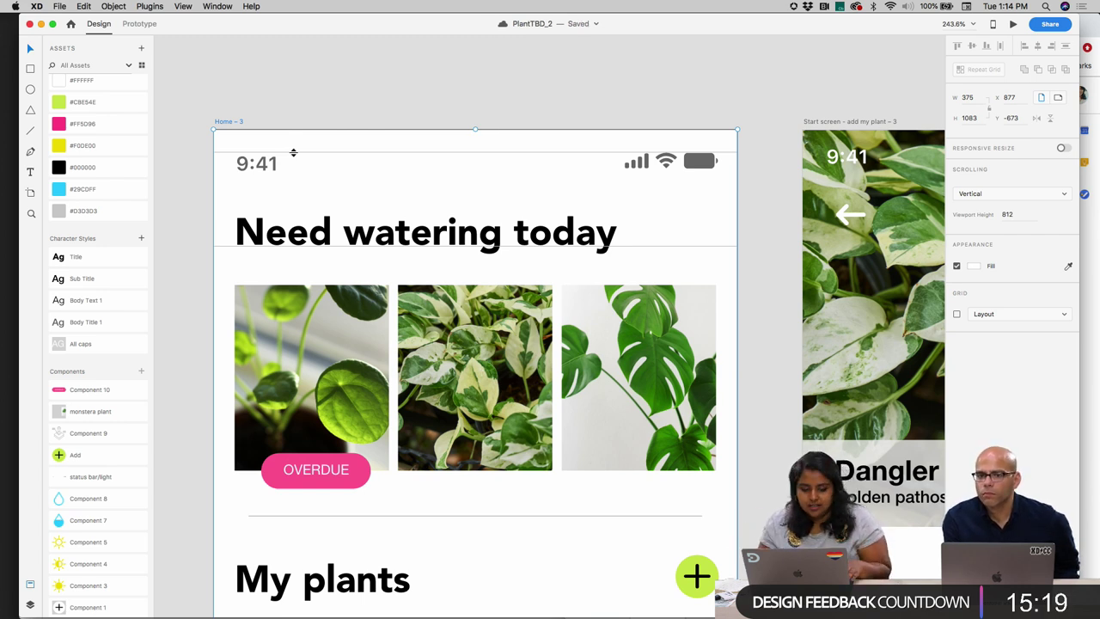
# - Position a horizontal guide at about Y 15 on the detail artboard, matched to the Home artboard's status bar guide
pyautogui.hscroll(5, 584, 129)
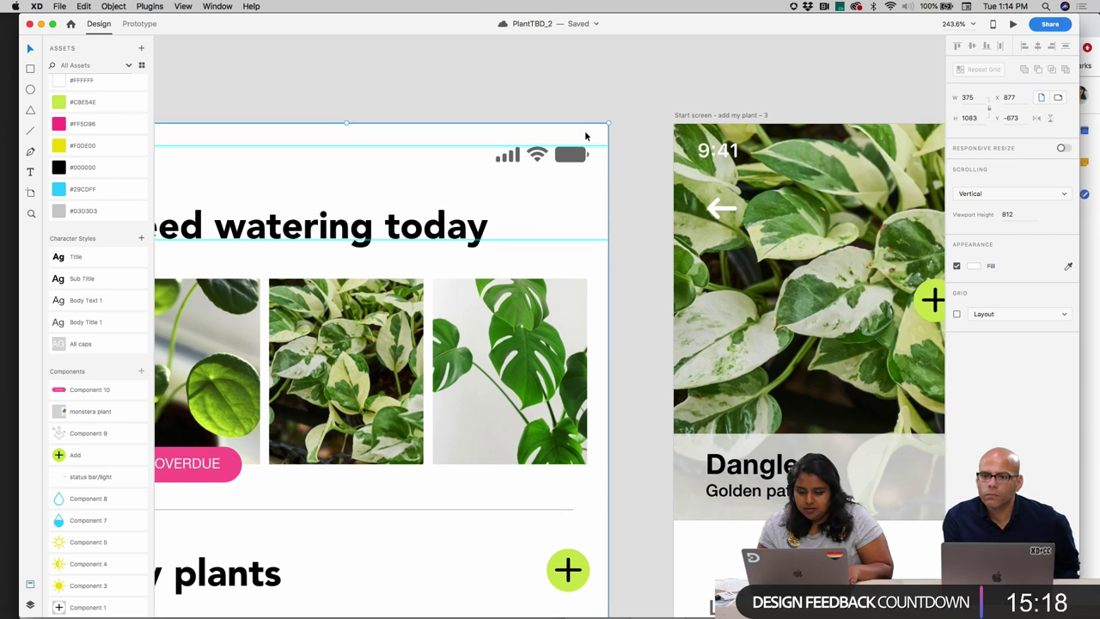
pyautogui.click(684, 121)
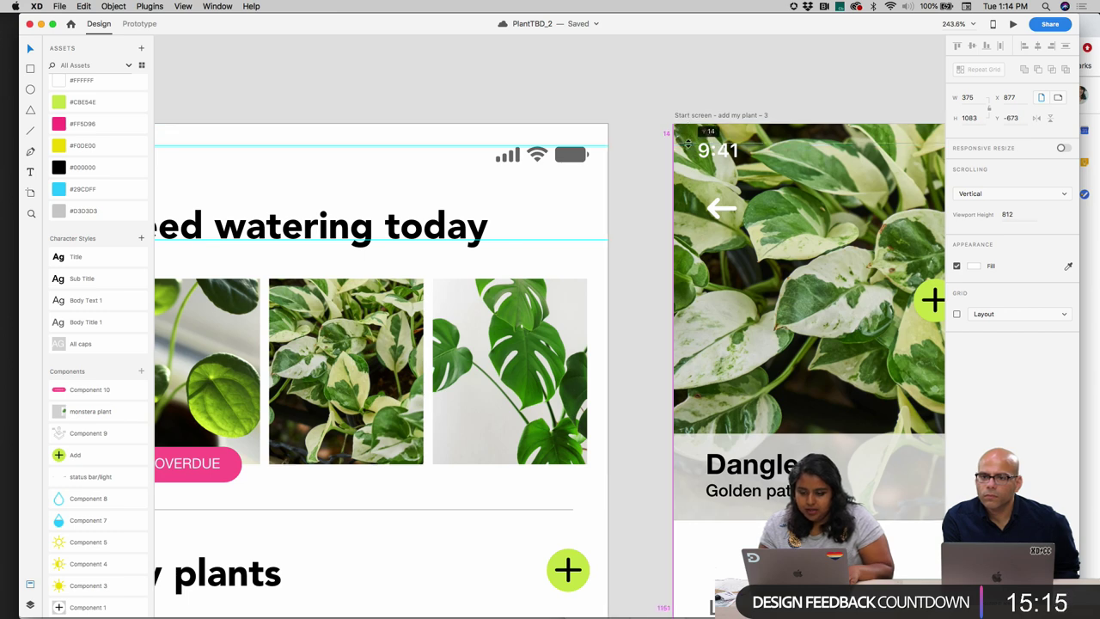
pyautogui.hscroll(-7, 481, 258)
pyautogui.click(271, 105)
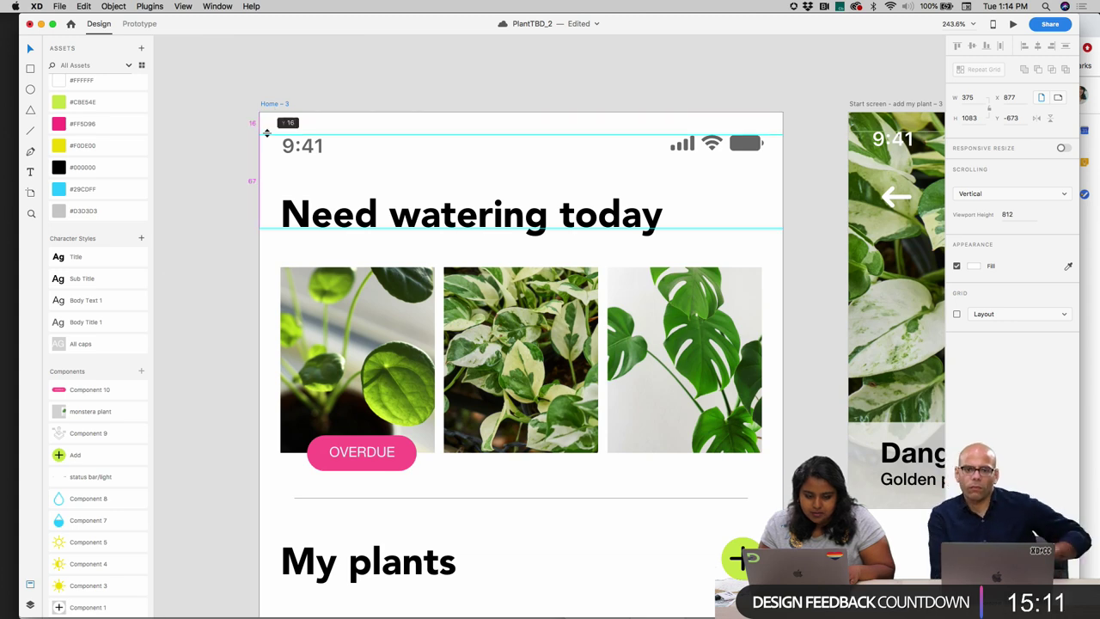
pyautogui.hscroll(10, 632, 101)
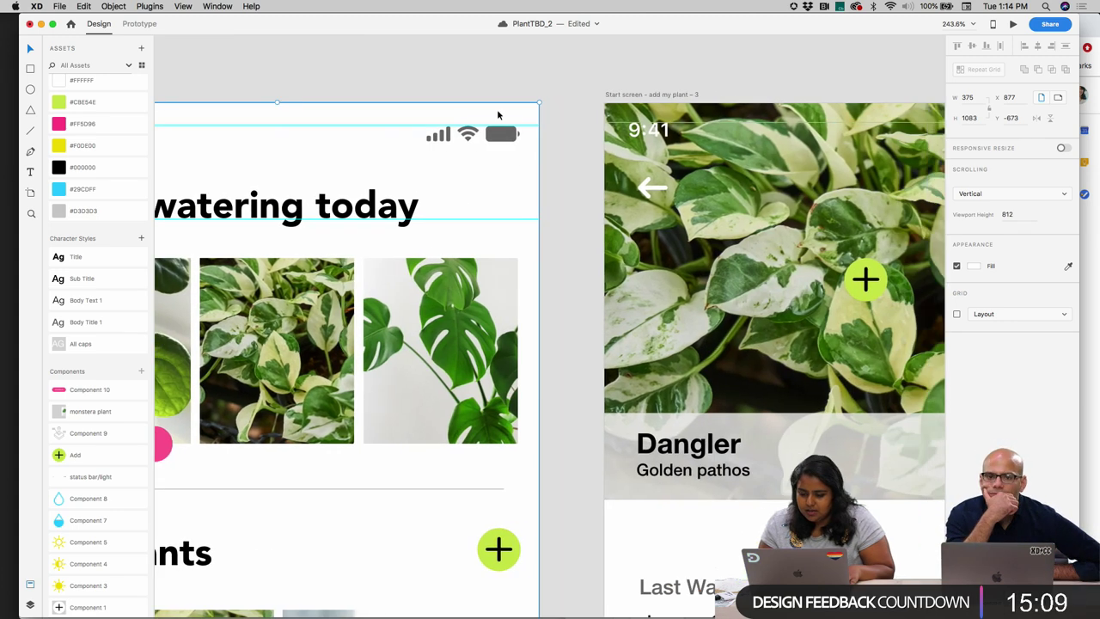
pyautogui.click(619, 122)
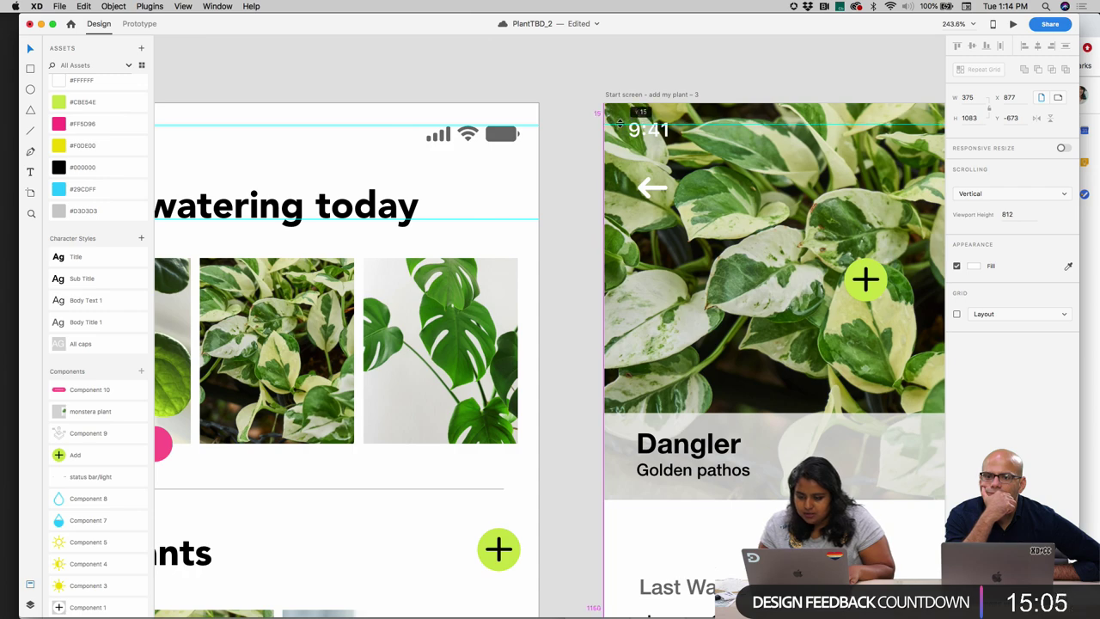
# - Move the white status bar on the detail screen down to Y 14 so its time lines up with the guide
pyautogui.scroll(5, 620, 125)
pyautogui.scroll(5, 621, 126)
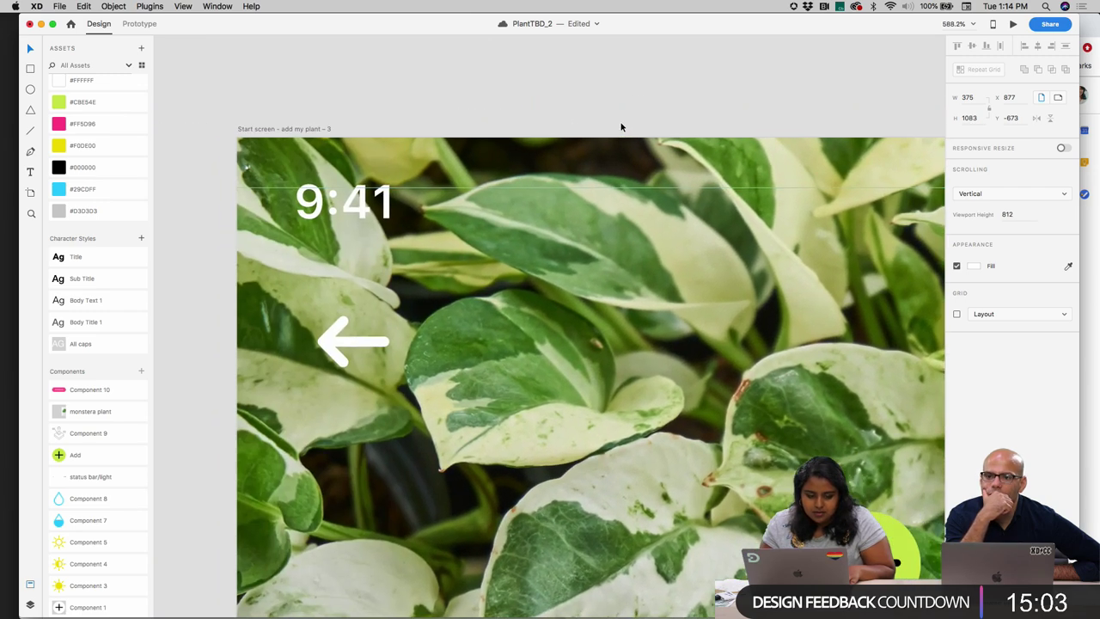
pyautogui.click(392, 206)
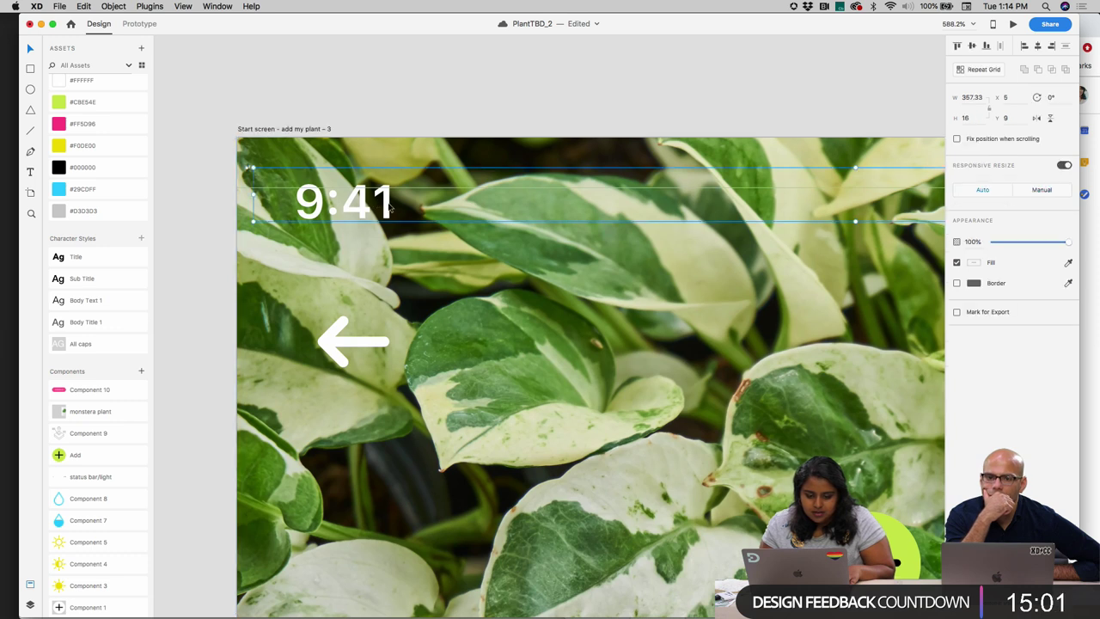
pyautogui.click(278, 196)
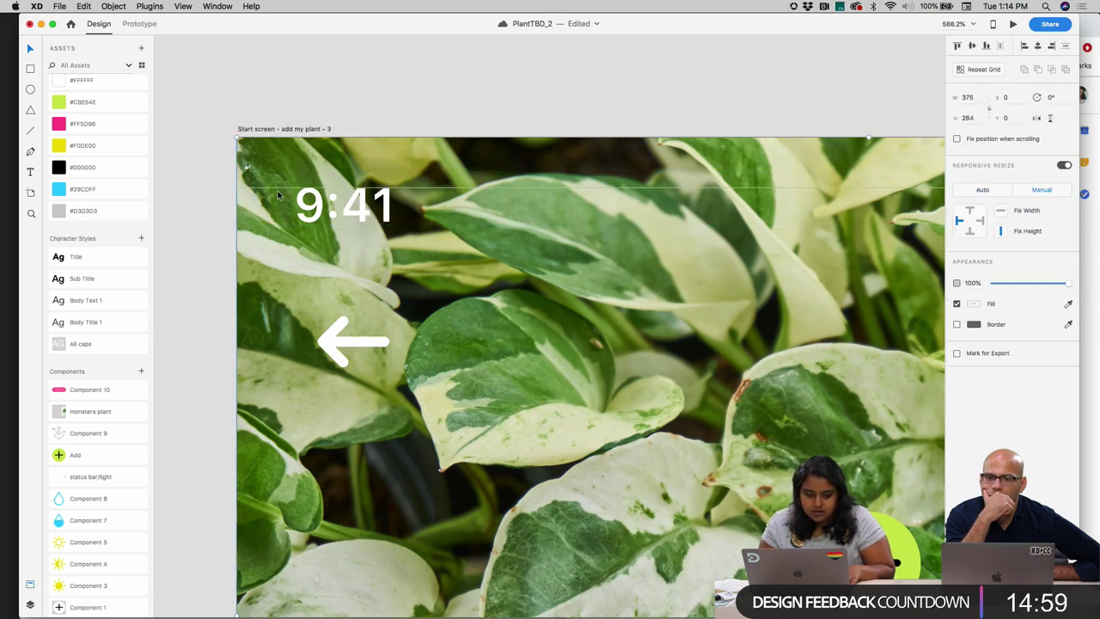
pyautogui.moveTo(276, 185); pyautogui.dragTo(323, 213)
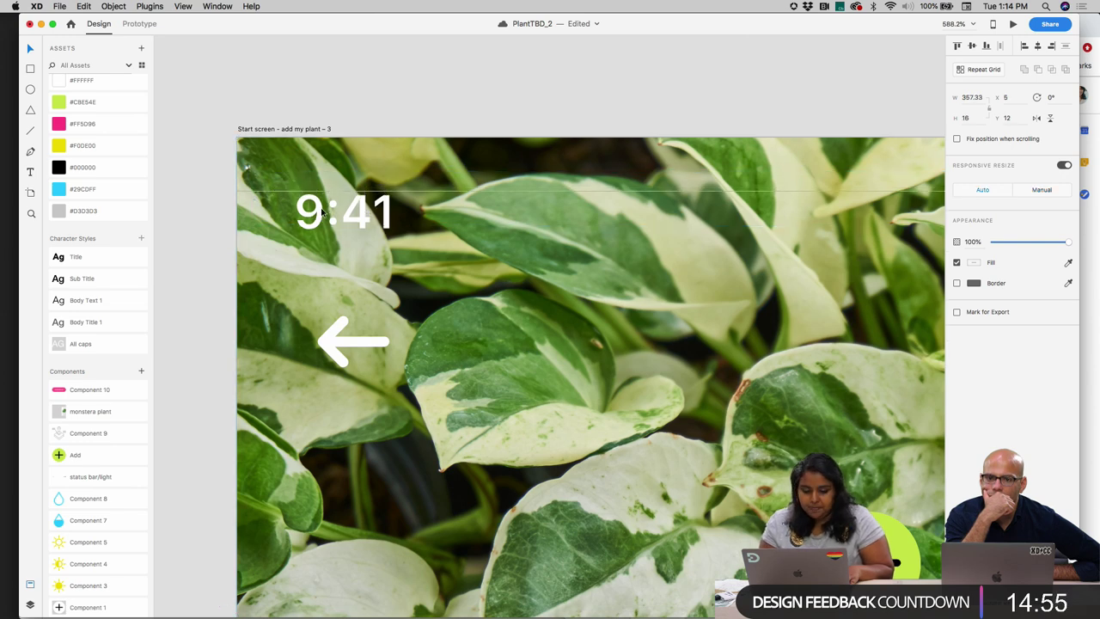
pyautogui.scroll(-3, 323, 213)
pyautogui.hscroll(5, 323, 213)
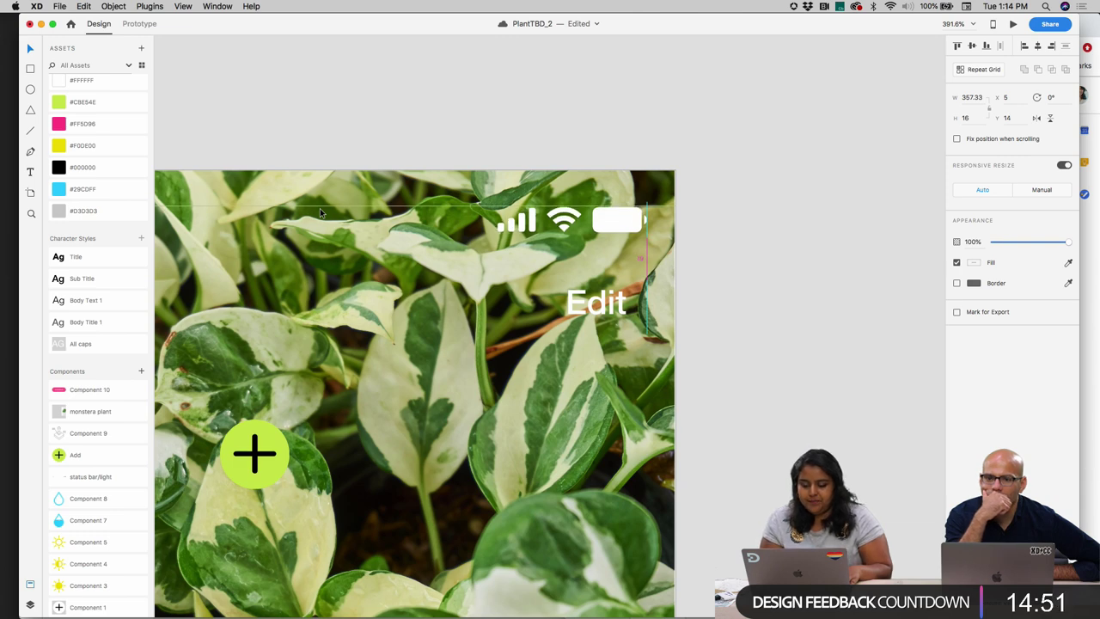
# - Compare the status bars of the Home and detail artboards side by side and hide the guides
pyautogui.click(543, 125)
pyautogui.scroll(-5, 543, 124)
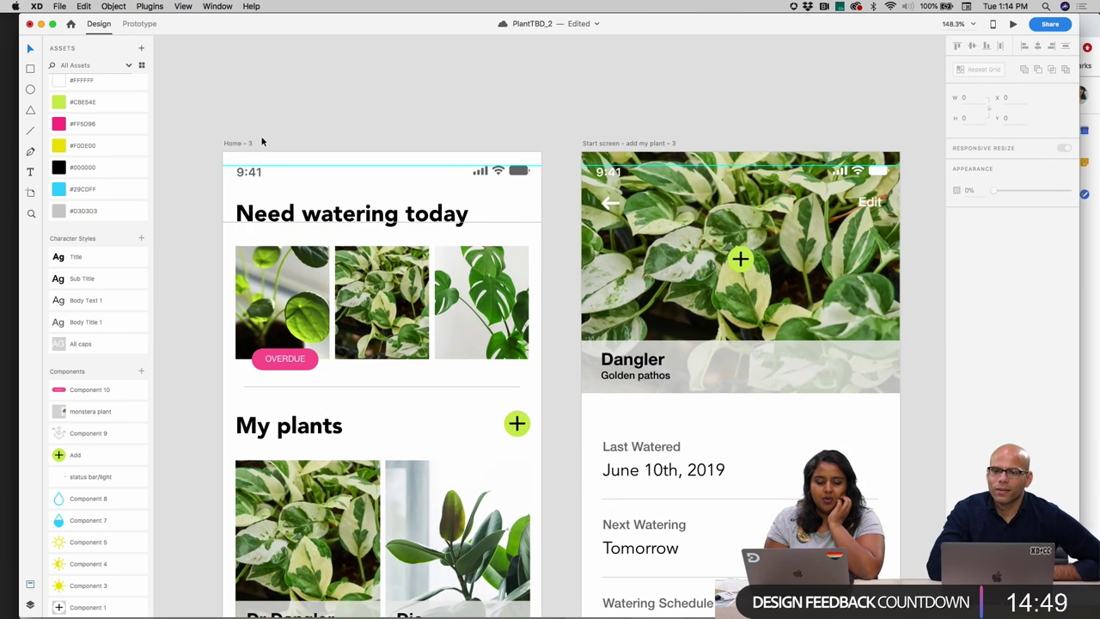
pyautogui.click(232, 144)
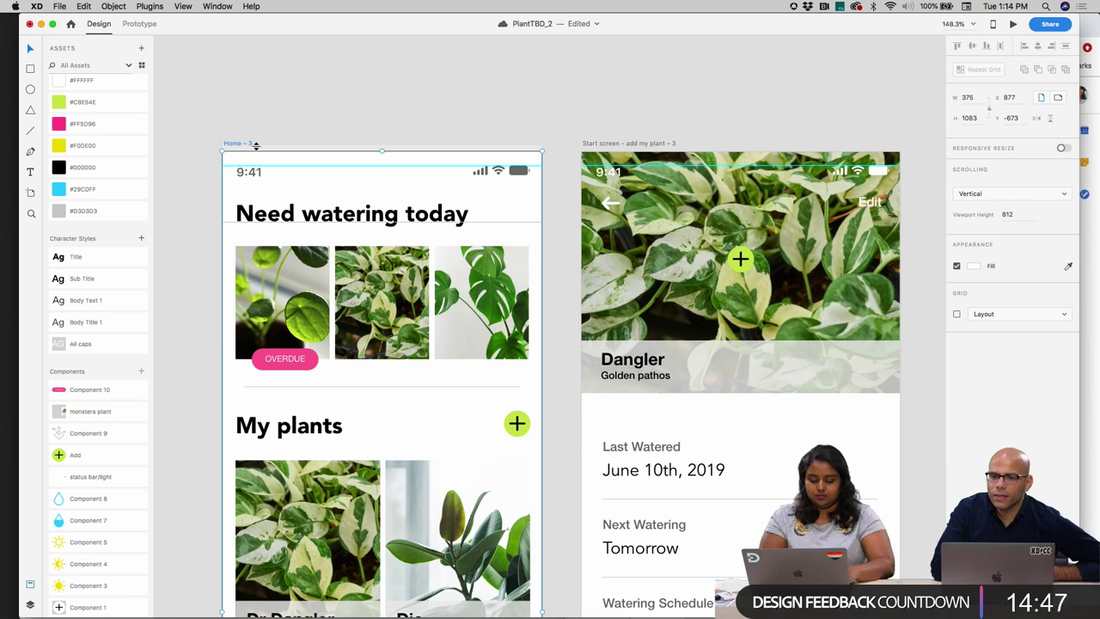
pyautogui.hscroll(3, 678, 161)
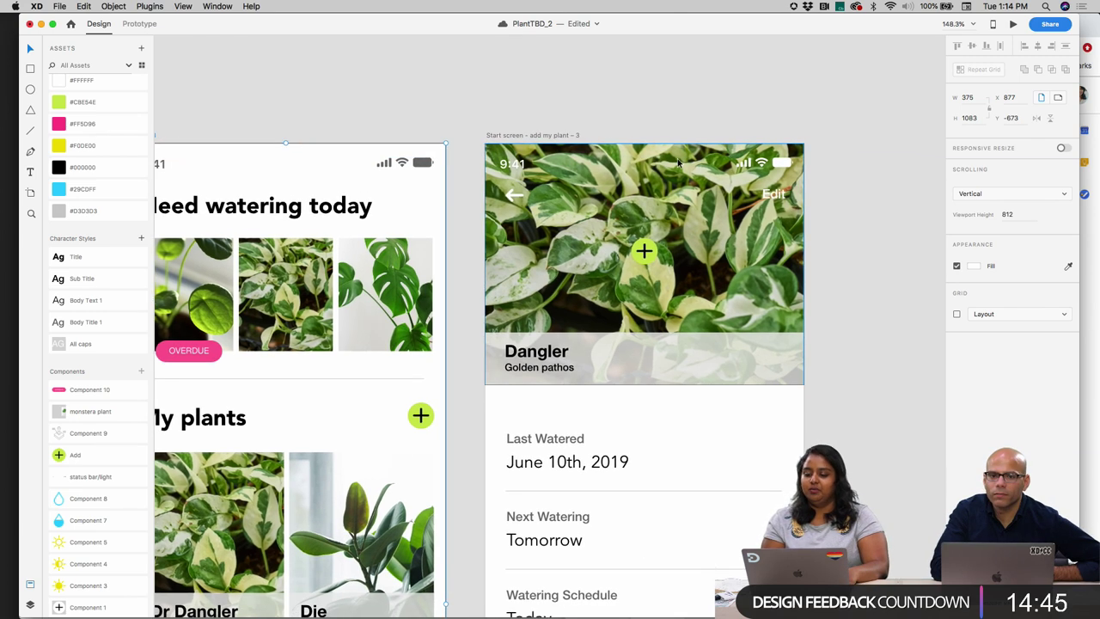
pyautogui.hscroll(-1, 652, 250)
pyautogui.hscroll(-1, 651, 250)
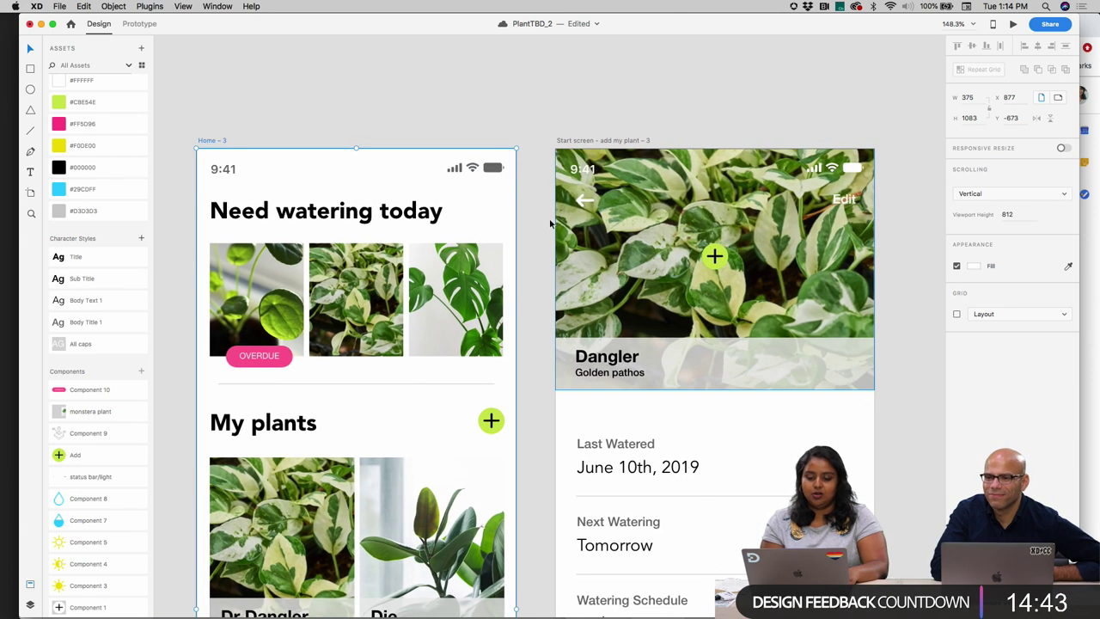
pyautogui.click(580, 206)
pyautogui.doubleClick(583, 203)
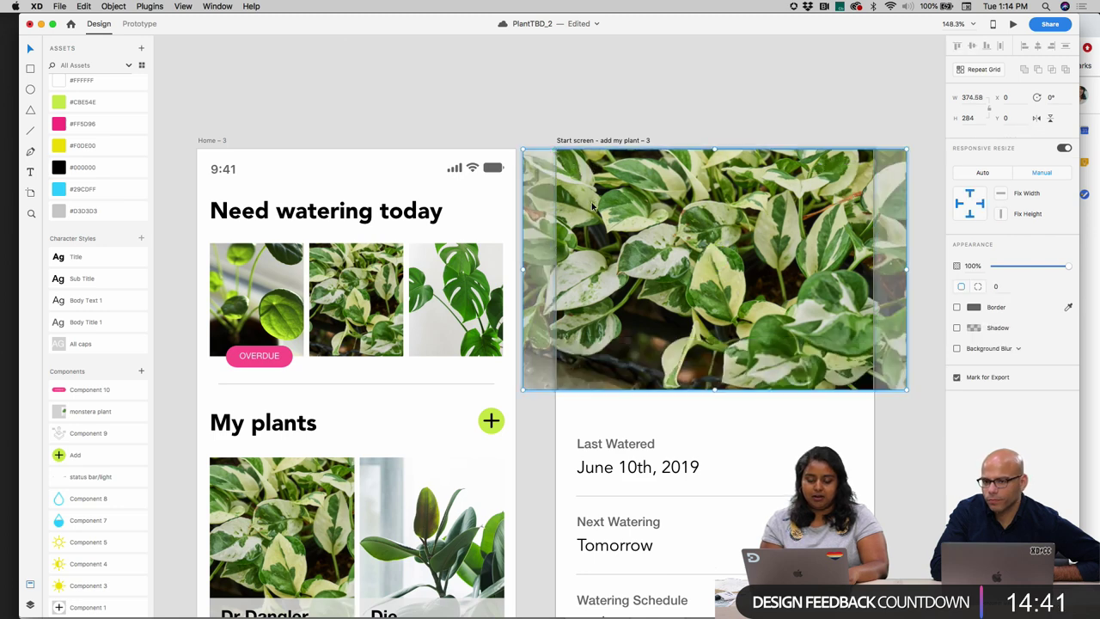
pyautogui.press('Escape')
# - Copy the green circle from the plus button on the detail photo and paste it beside the white back arrow
pyautogui.scroll(5, 712, 253)
pyautogui.click(532, 288)
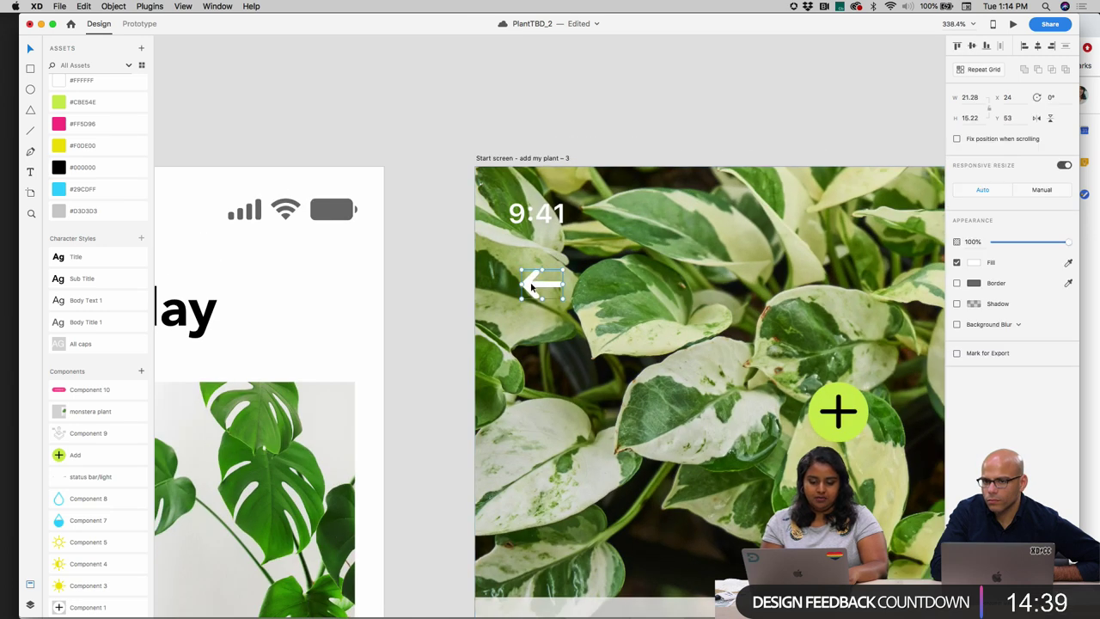
pyautogui.scroll(-2, 532, 288)
pyautogui.click(856, 342)
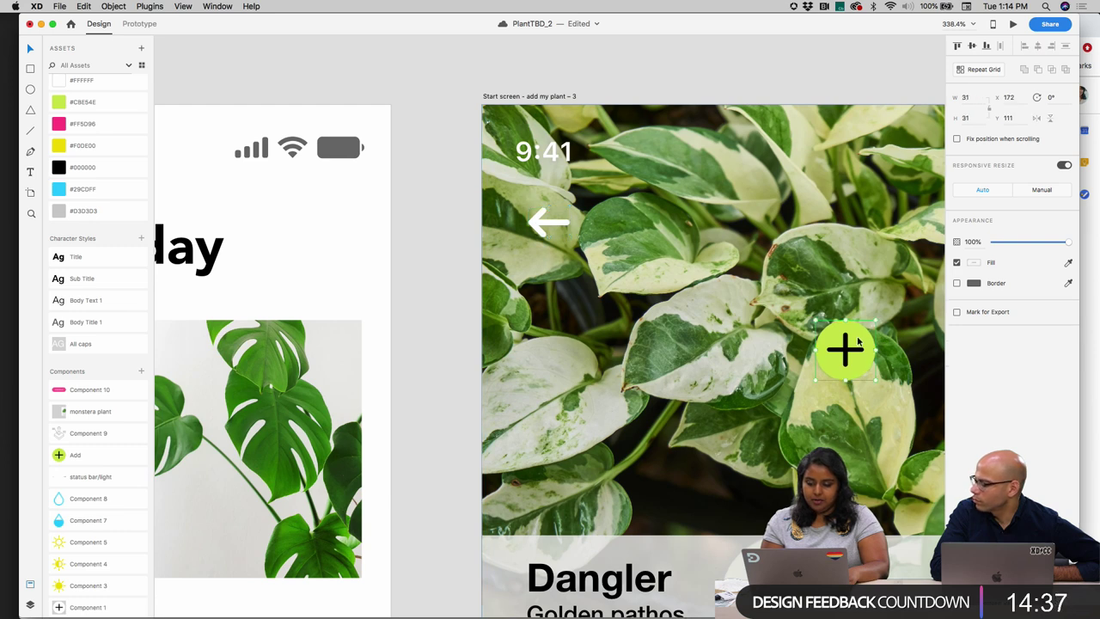
pyautogui.doubleClick(857, 342)
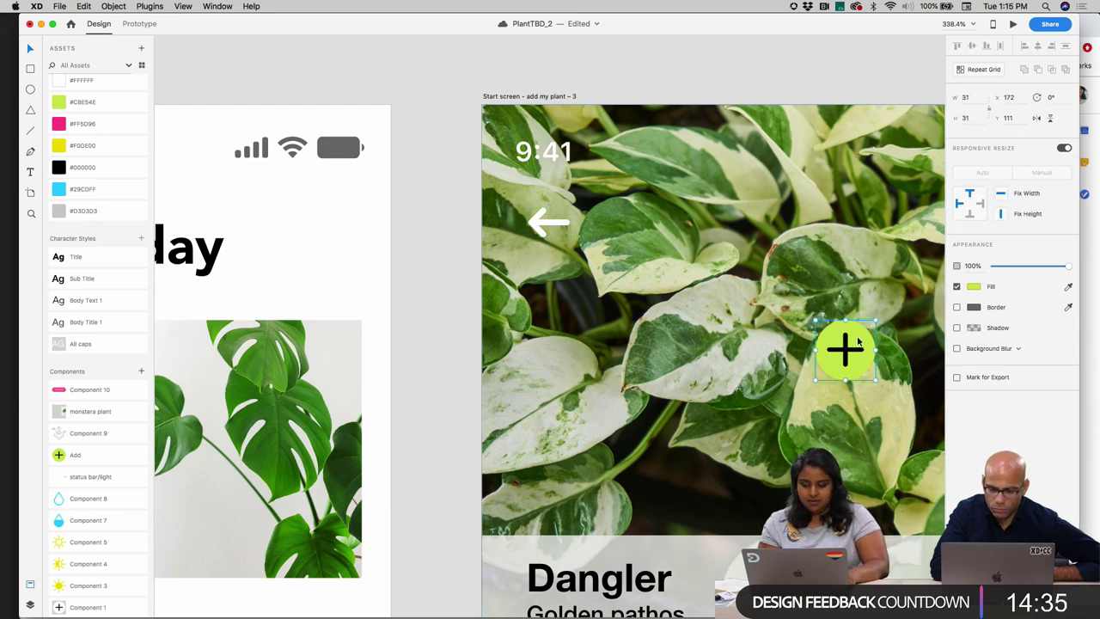
pyautogui.doubleClick(537, 221)
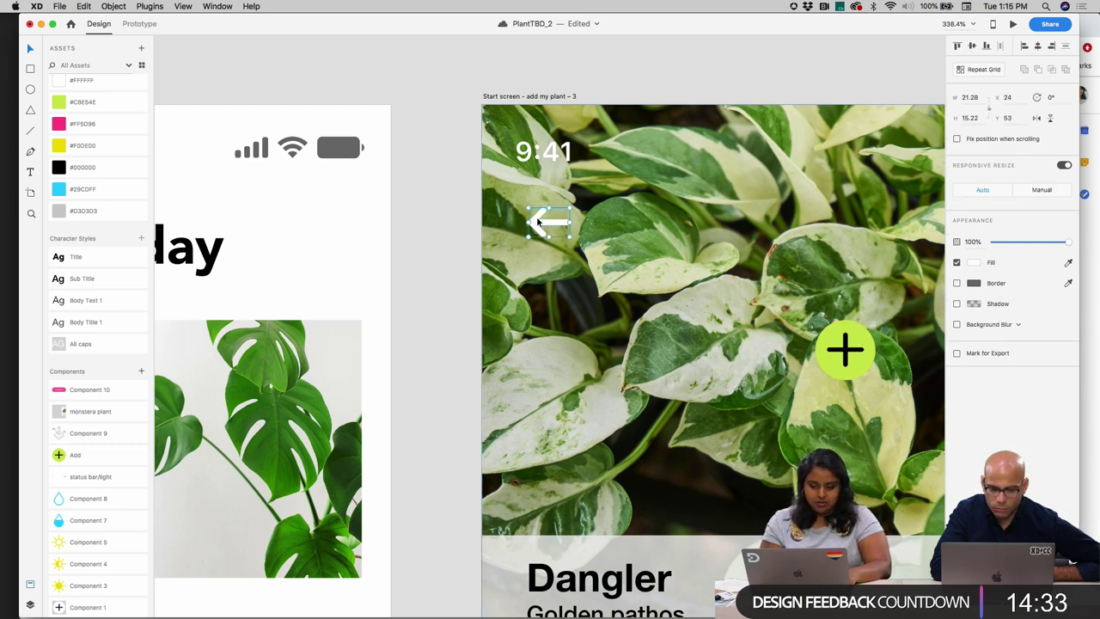
pyautogui.scroll(6, 537, 222)
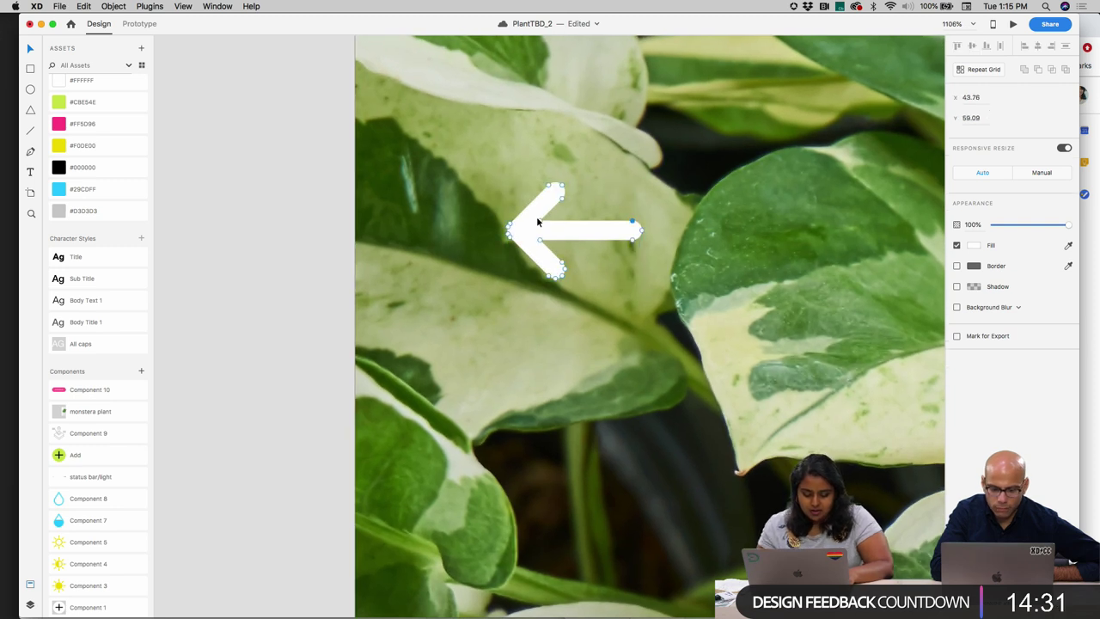
pyautogui.press('super+v')
pyautogui.moveTo(675, 285); pyautogui.dragTo(436, 216)
# - Centre the white back arrow on the green circle and move both together to X 14, Y 46
pyautogui.click(525, 230)
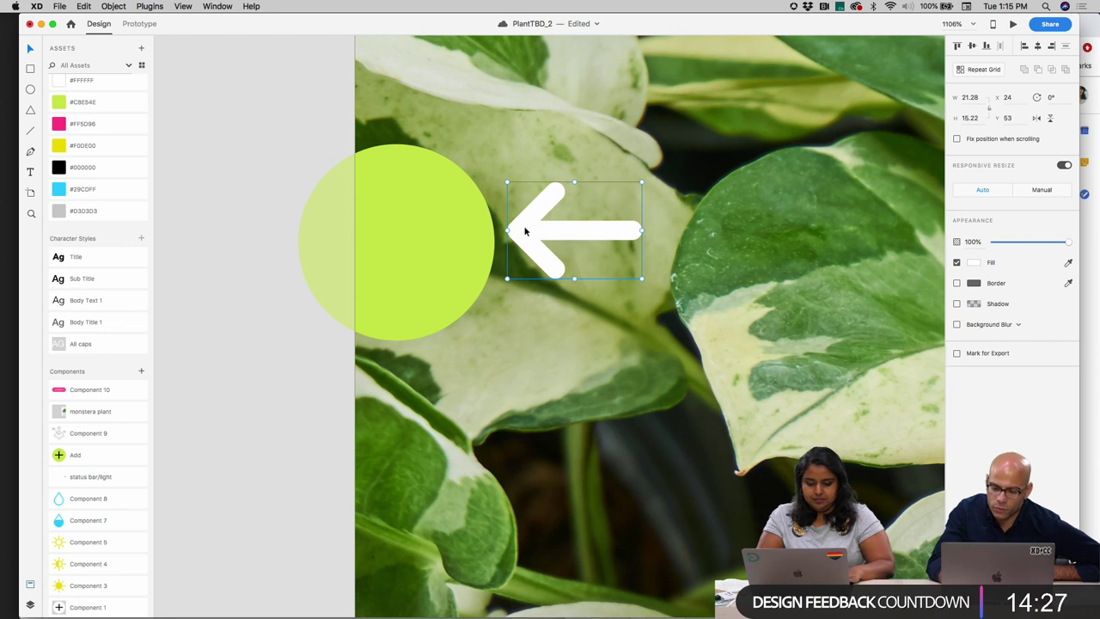
pyautogui.moveTo(525, 230); pyautogui.dragTo(366, 242)
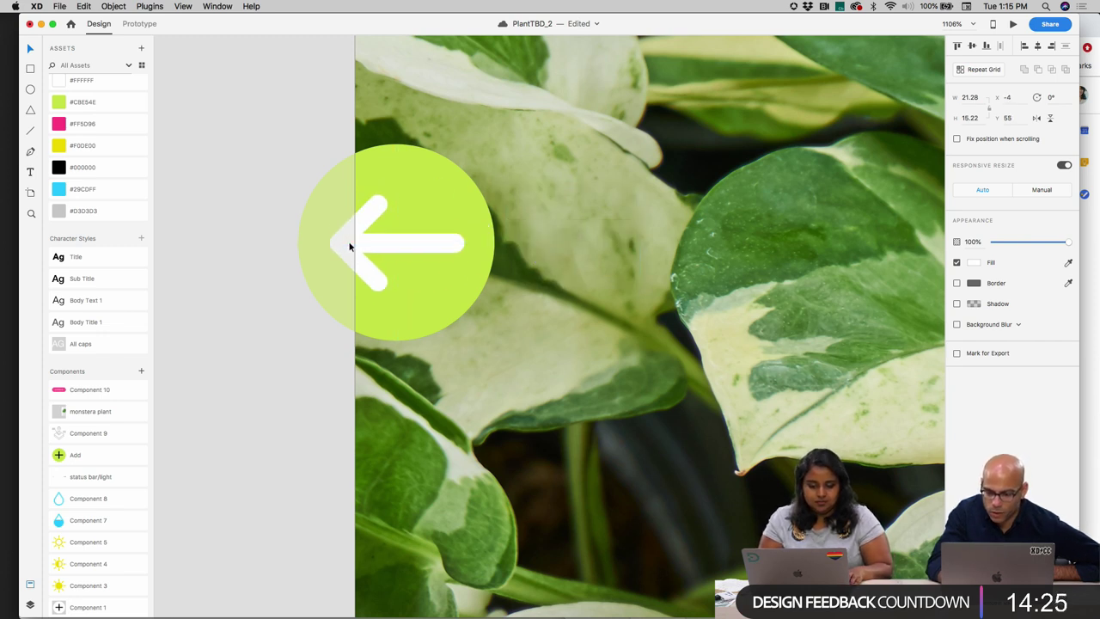
pyautogui.keyDown('shift'); pyautogui.click(434, 184); pyautogui.keyUp('shift')
pyautogui.moveTo(433, 184); pyautogui.dragTo(577, 178)
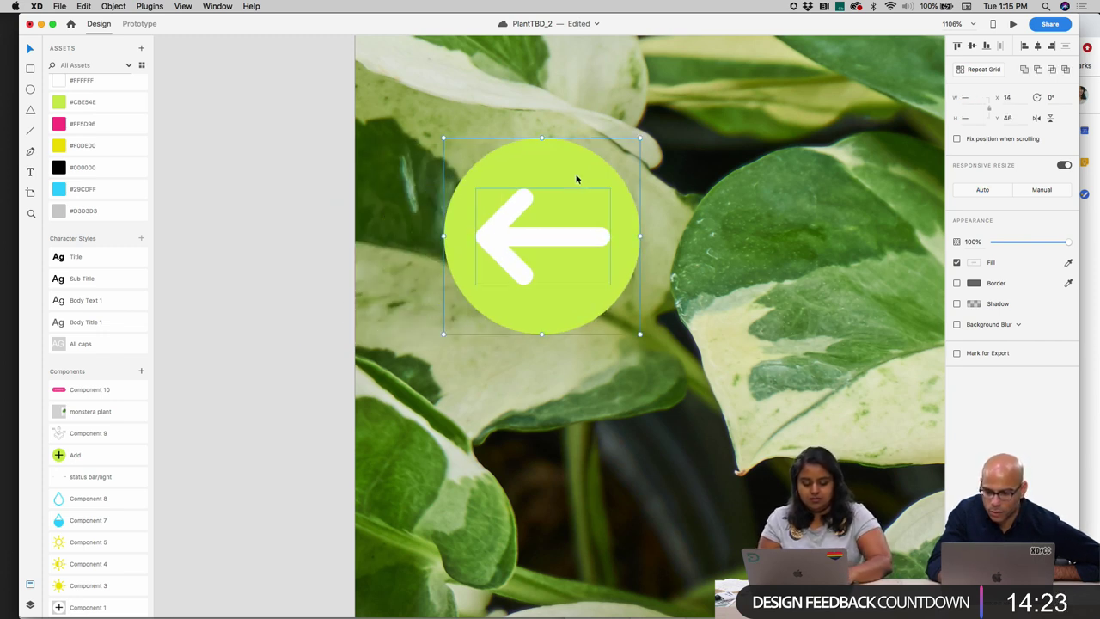
# - Turn the white arrow and its green circle into a component
pyautogui.press('super+k')
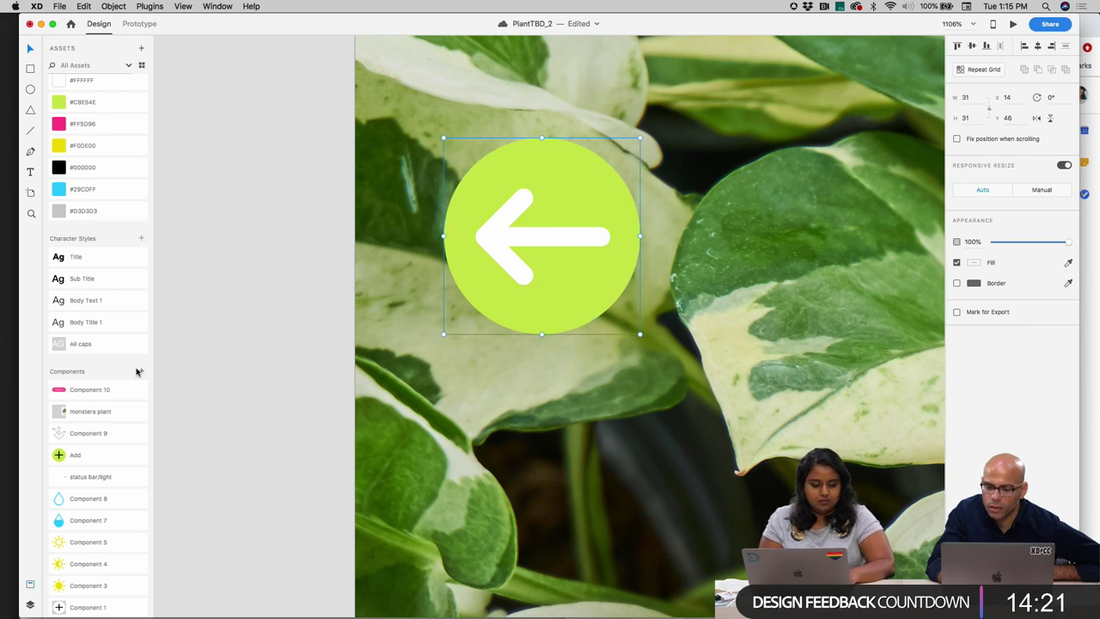
pyautogui.click(315, 364)
pyautogui.scroll(-6, 314, 363)
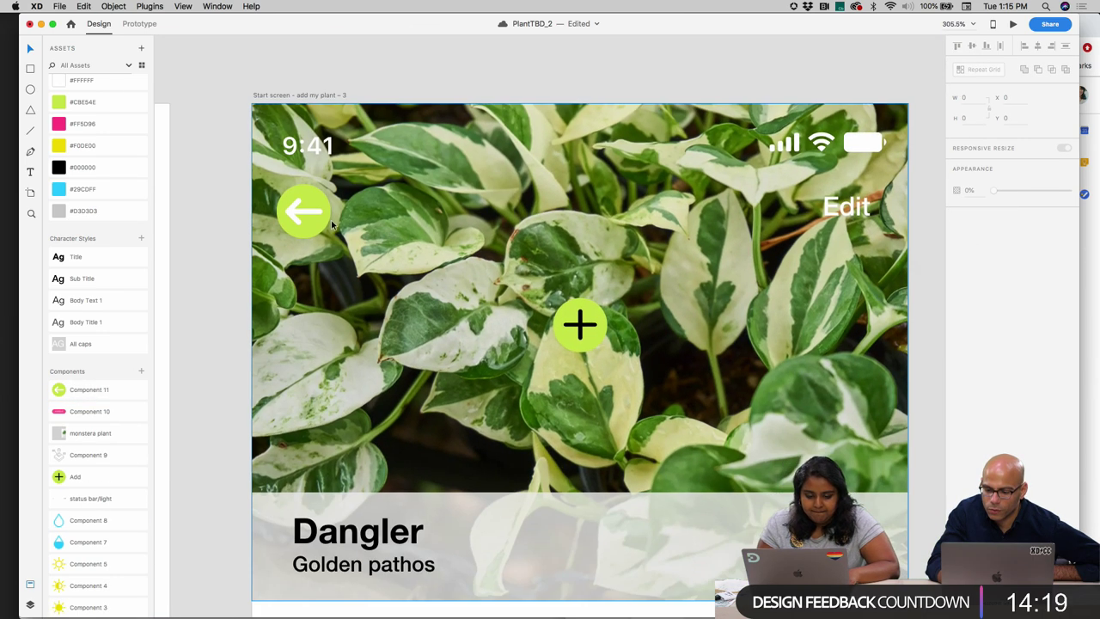
# - Move the green back button to X 15, Y 49 and lower the Edit label to Y 56
pyautogui.moveTo(316, 232)
pyautogui.mouseDown()
pyautogui.moveTo(317, 259)
pyautogui.moveTo(318, 238)
pyautogui.mouseUp()
pyautogui.moveTo(858, 216); pyautogui.dragTo(857, 229)
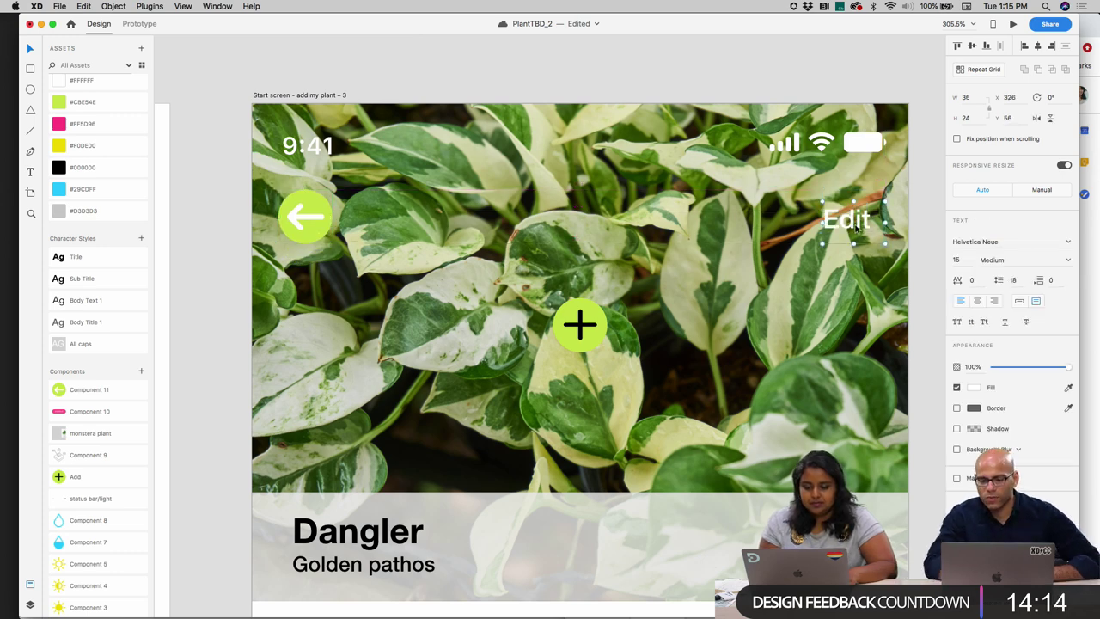
pyautogui.click(310, 197)
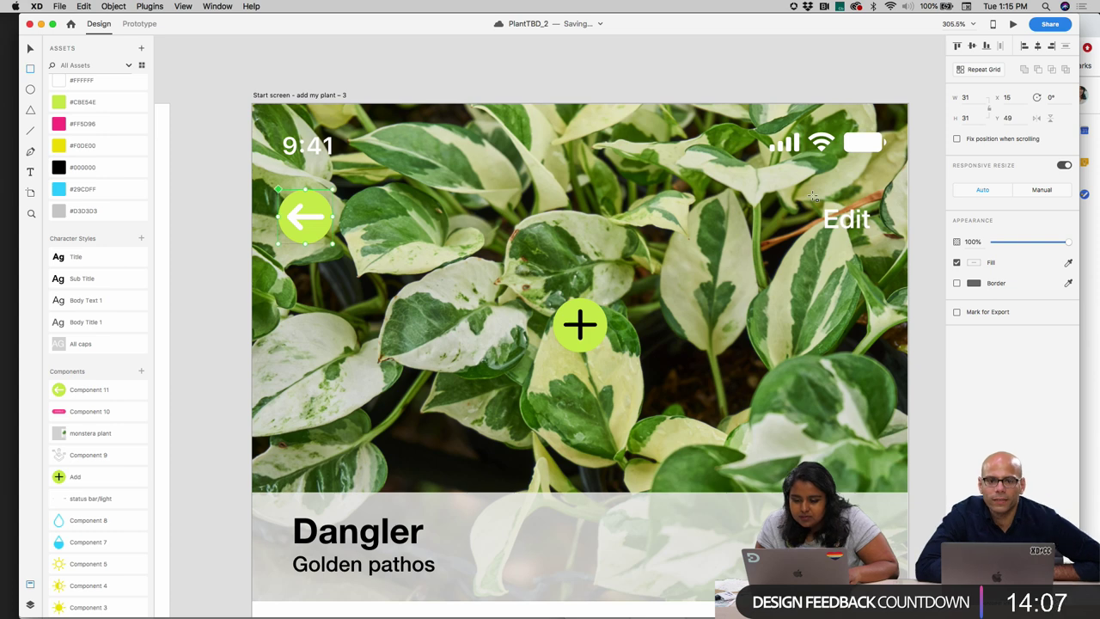
# - Try a rectangle about 43 by 26 over the Edit label and remove it
pyautogui.press('Escape')
pyautogui.moveTo(876, 242)
pyautogui.mouseDown()
pyautogui.moveTo(803, 192)
pyautogui.moveTo(805, 201)
pyautogui.mouseUp()
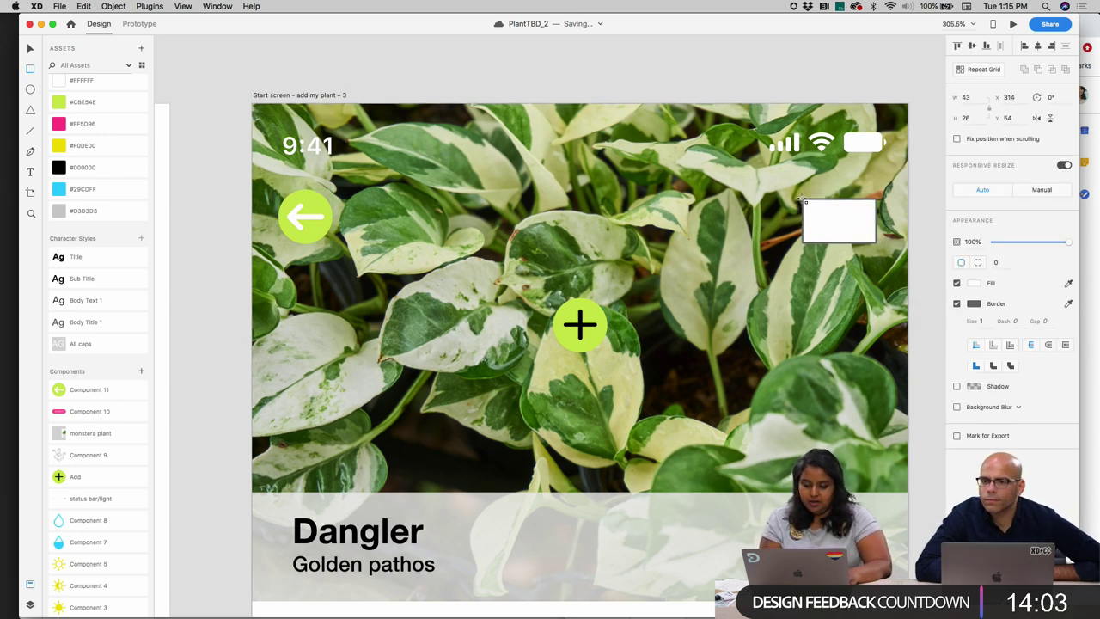
pyautogui.moveTo(853, 228); pyautogui.dragTo(853, 302)
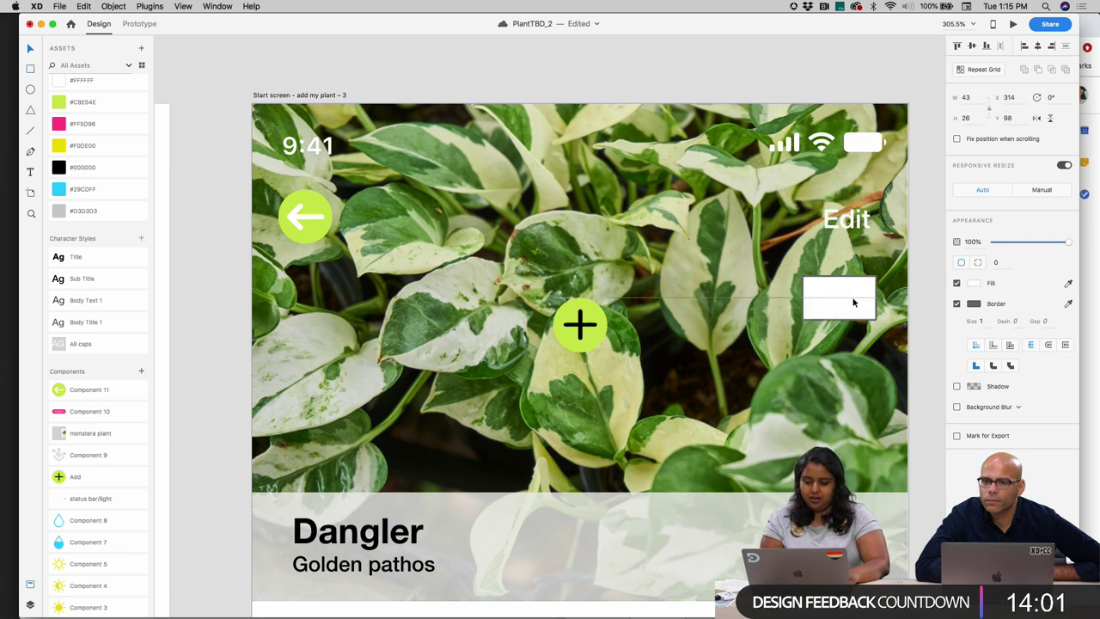
pyautogui.press('Escape')
# - Move the Edit label off the photo to the white area above the Last Watered section, at X 327, Y 293
pyautogui.scroll(-5, 852, 297)
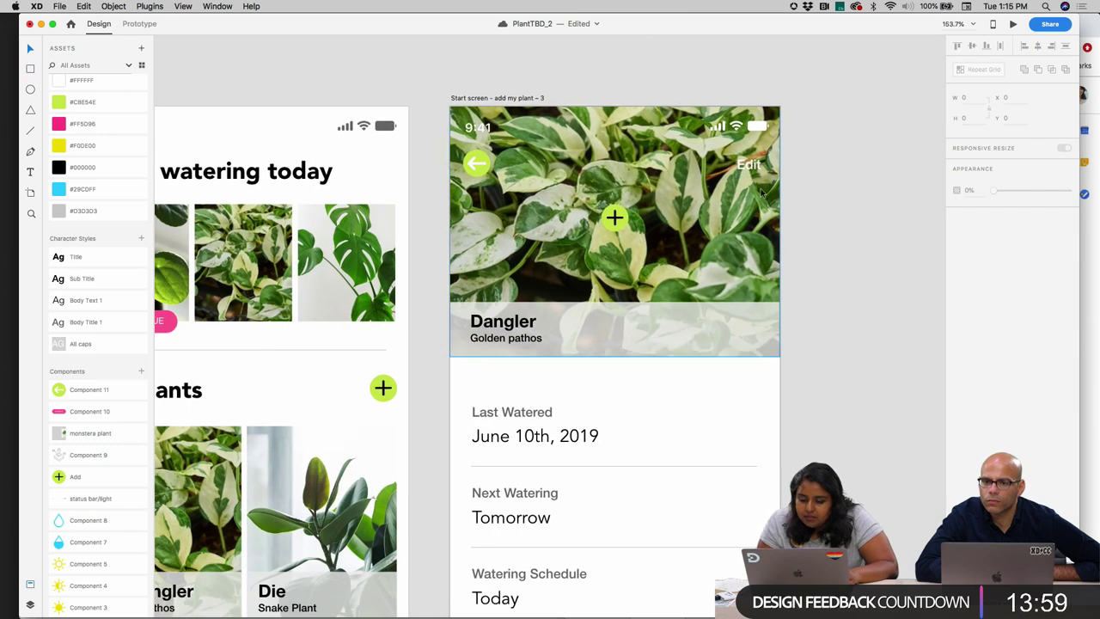
pyautogui.moveTo(749, 165); pyautogui.dragTo(753, 372)
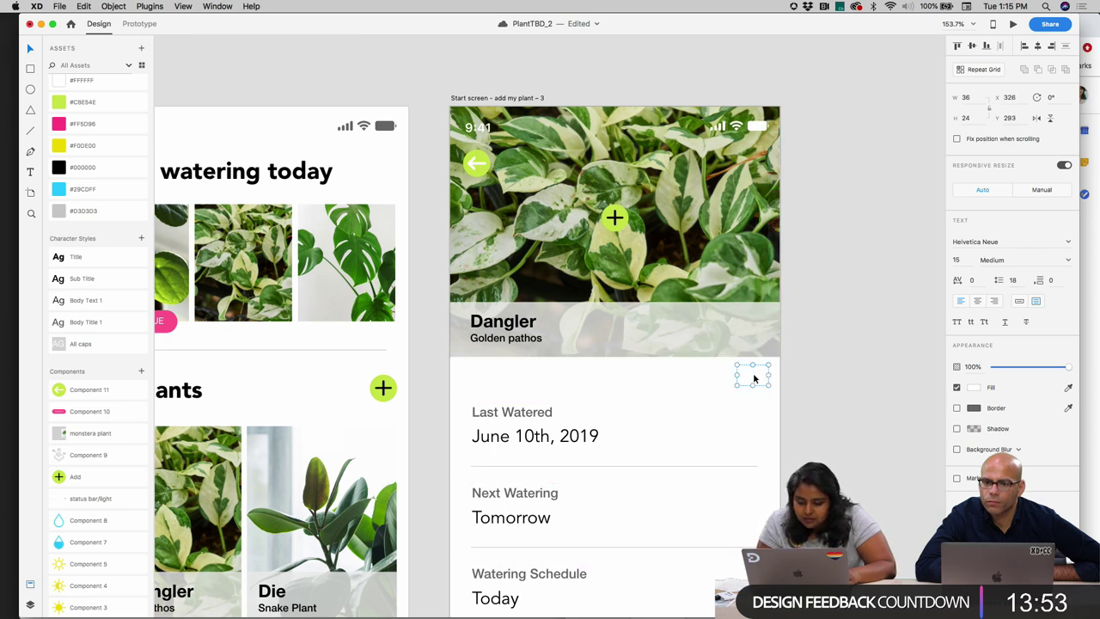
pyautogui.scroll(-5, 753, 372)
pyautogui.scroll(-2, 752, 372)
pyautogui.scroll(3, 738, 388)
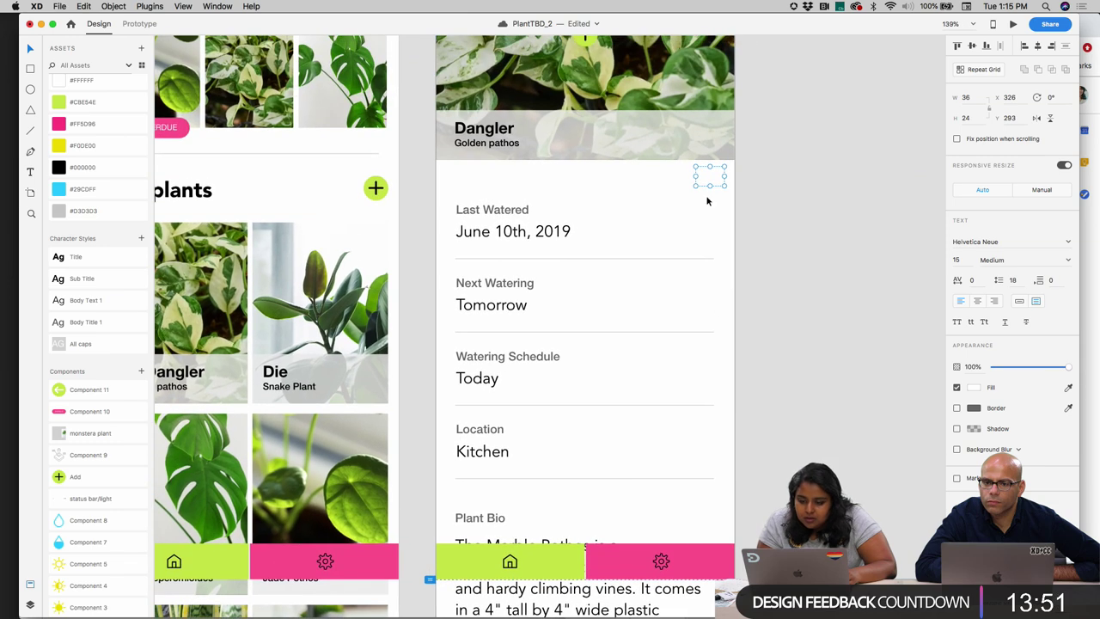
pyautogui.moveTo(713, 186); pyautogui.dragTo(715, 181)
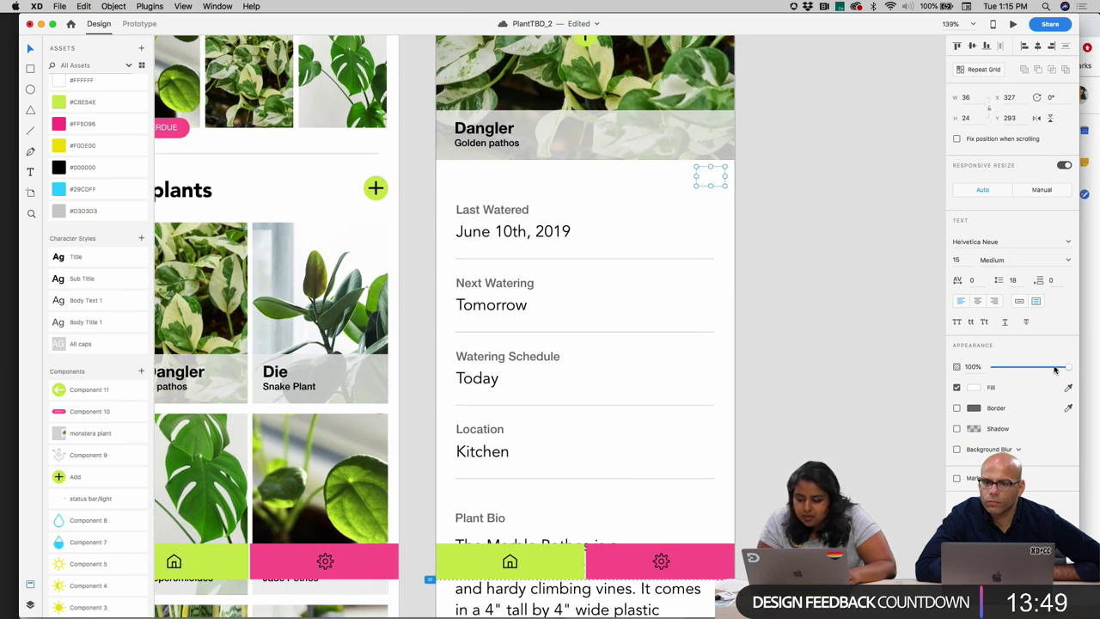
# - Try character styles on the white Edit label, ending with Body Title 1
pyautogui.click(974, 389)
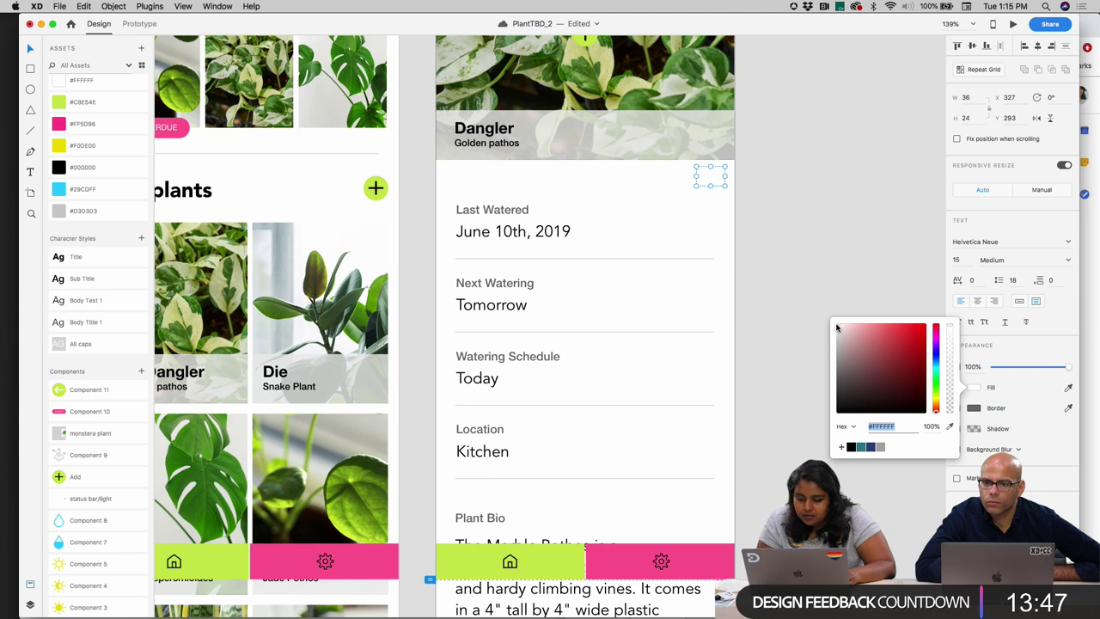
pyautogui.moveTo(835, 327); pyautogui.dragTo(826, 289)
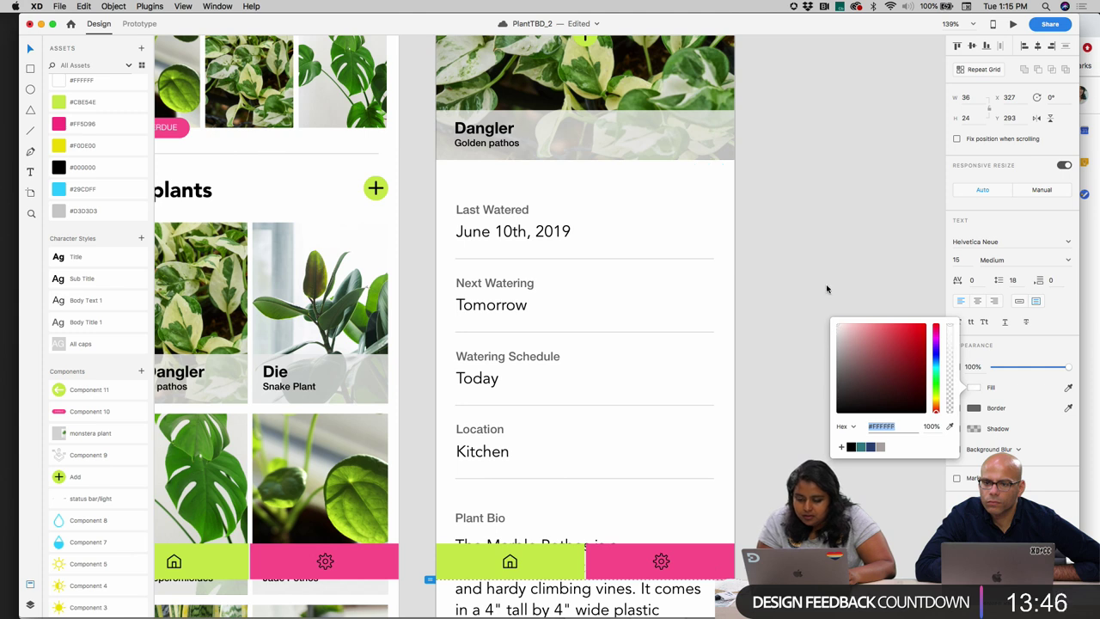
pyautogui.click(92, 323)
pyautogui.click(95, 345)
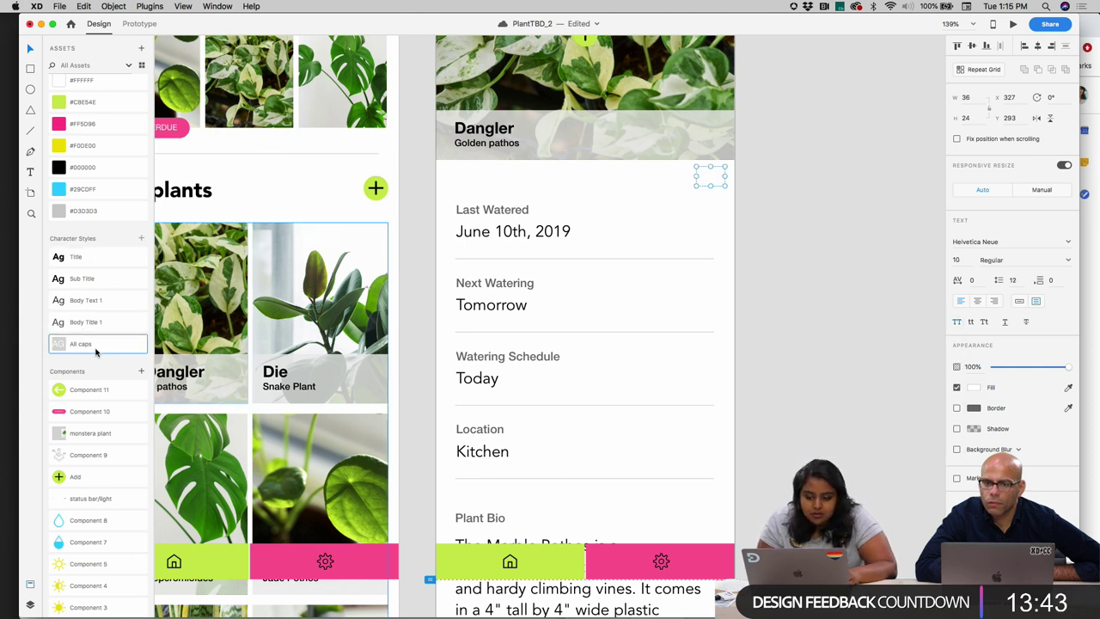
pyautogui.click(94, 260)
pyautogui.click(94, 279)
pyautogui.click(91, 300)
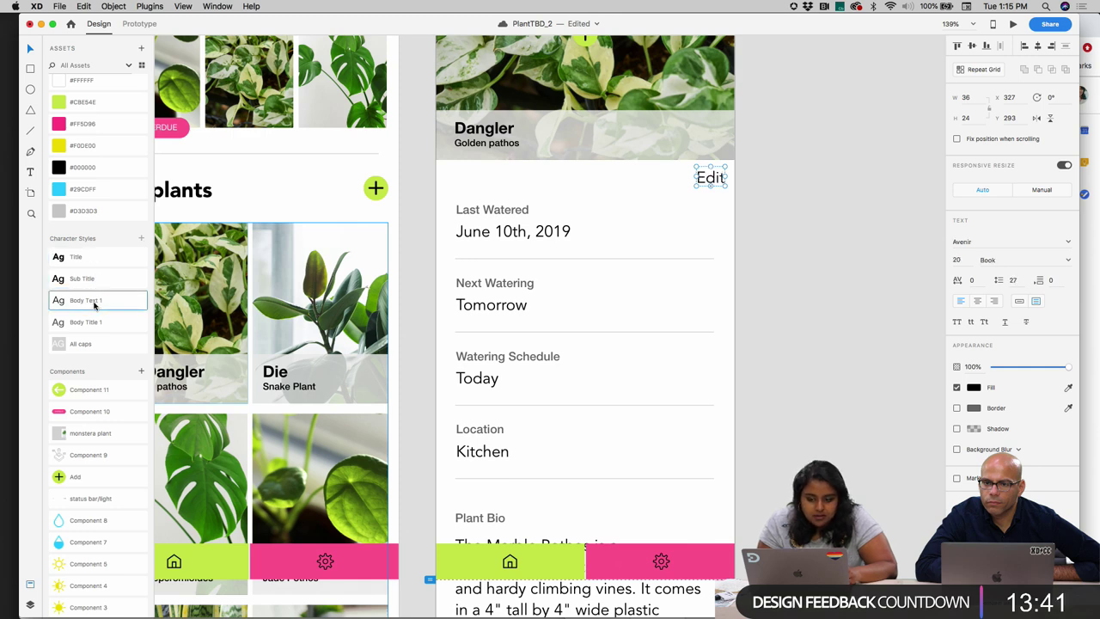
pyautogui.click(86, 322)
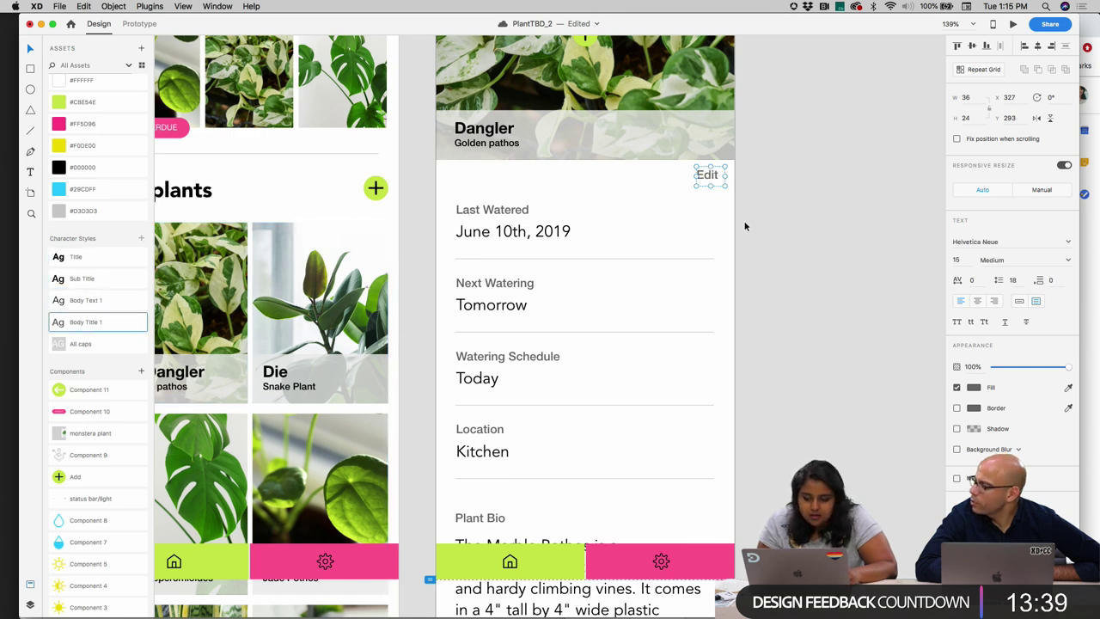
# - Remove the Edit label from the white area above the Last Watered section
pyautogui.click(738, 205)
pyautogui.scroll(-5, 797, 220)
pyautogui.hscroll(2, 797, 220)
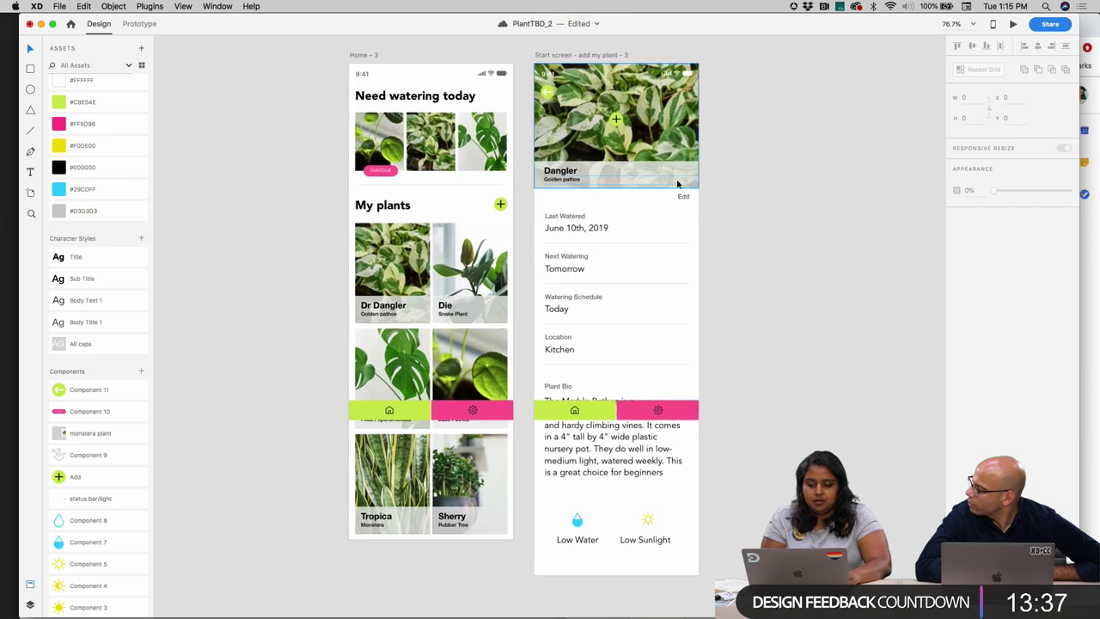
pyautogui.click(702, 212)
pyautogui.press('Escape')
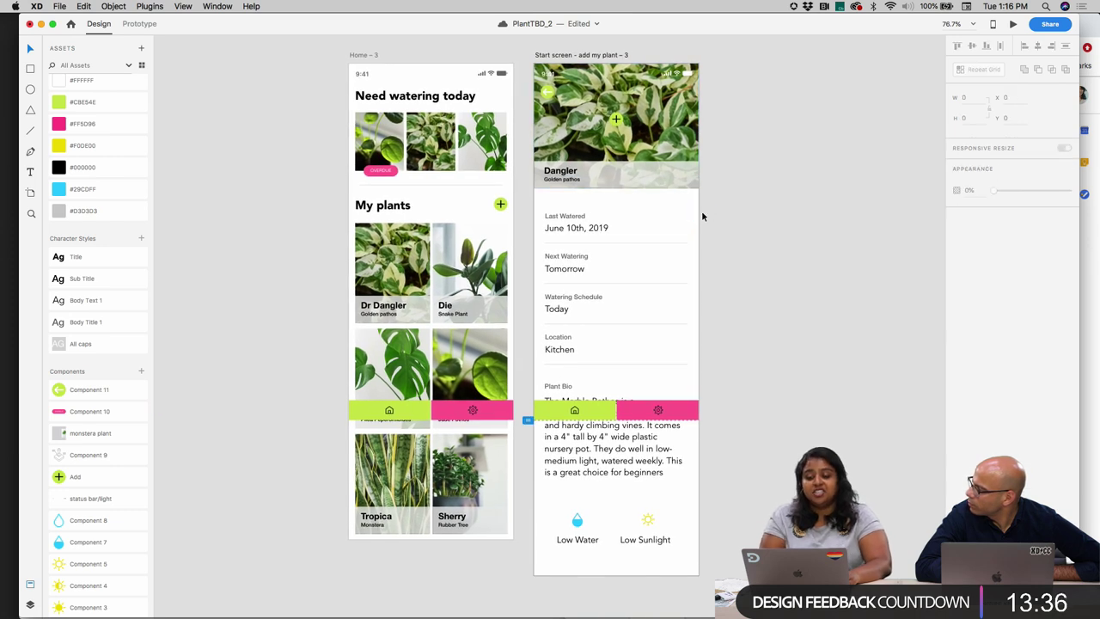
# - Search the Icondrop plugin's free icons for "edit" and insert the solid black pencil icon
pyautogui.click(110, 6)
pyautogui.moveTo(150, 6)
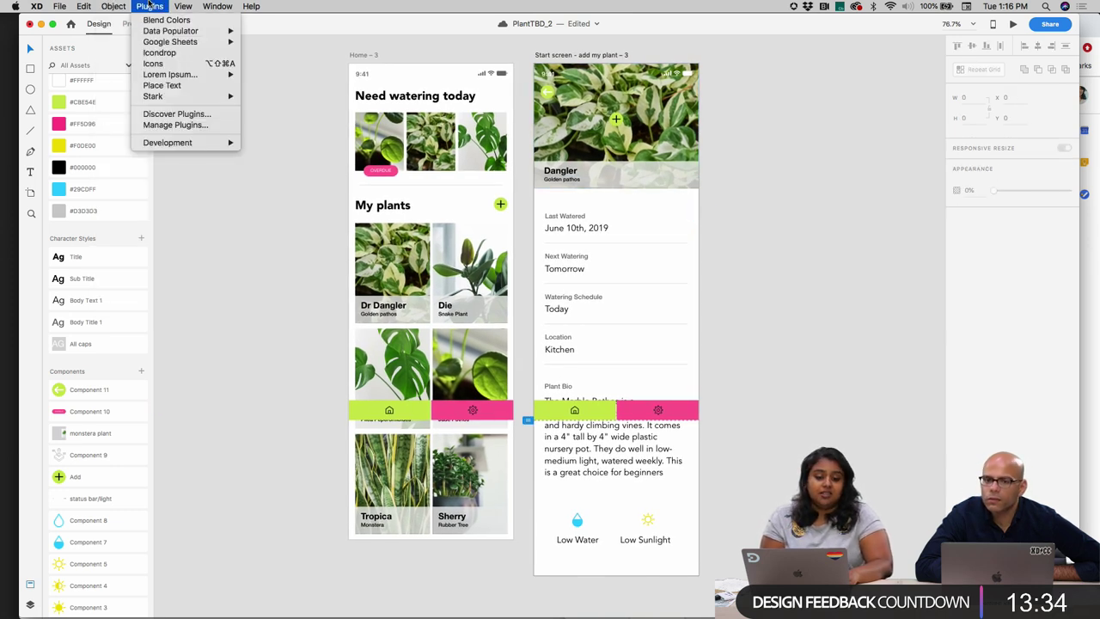
pyautogui.click(159, 52)
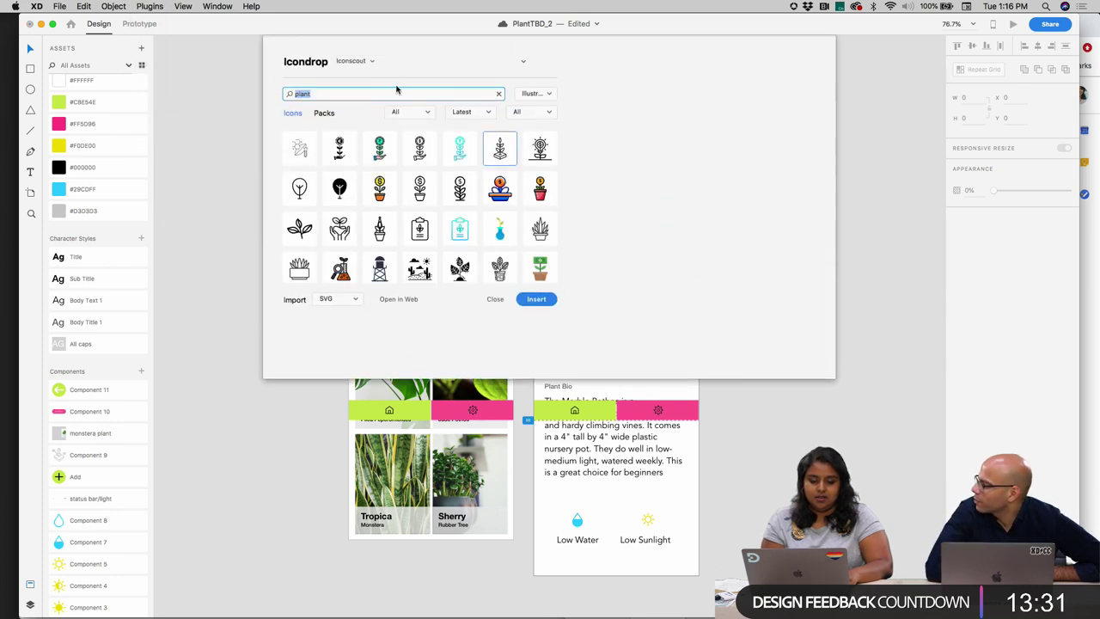
pyautogui.press('Return')
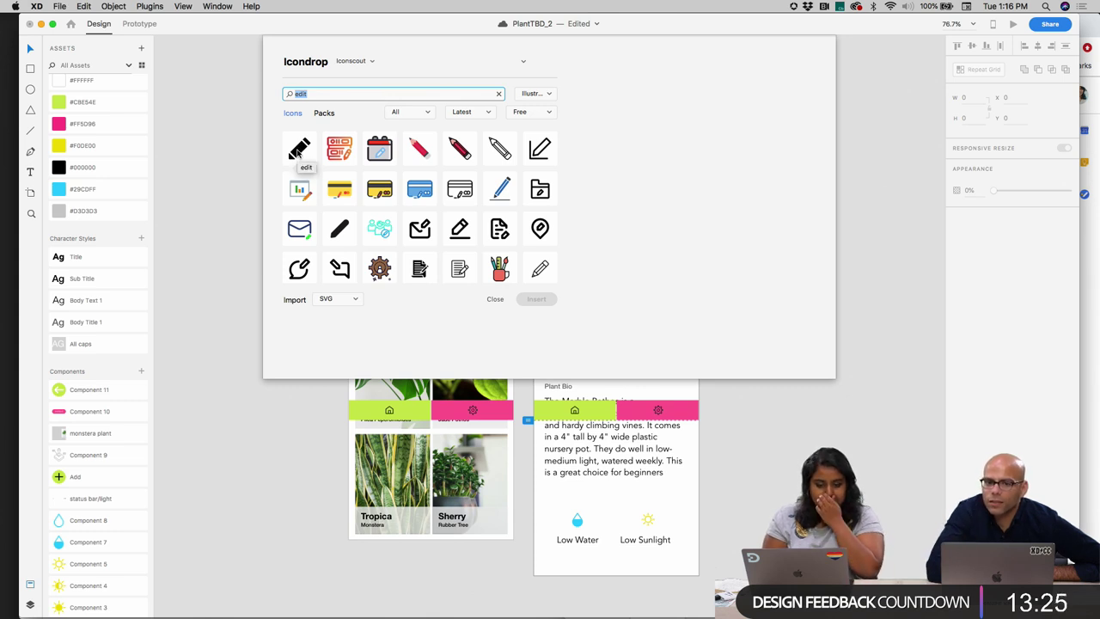
pyautogui.click(298, 150)
pyautogui.click(526, 301)
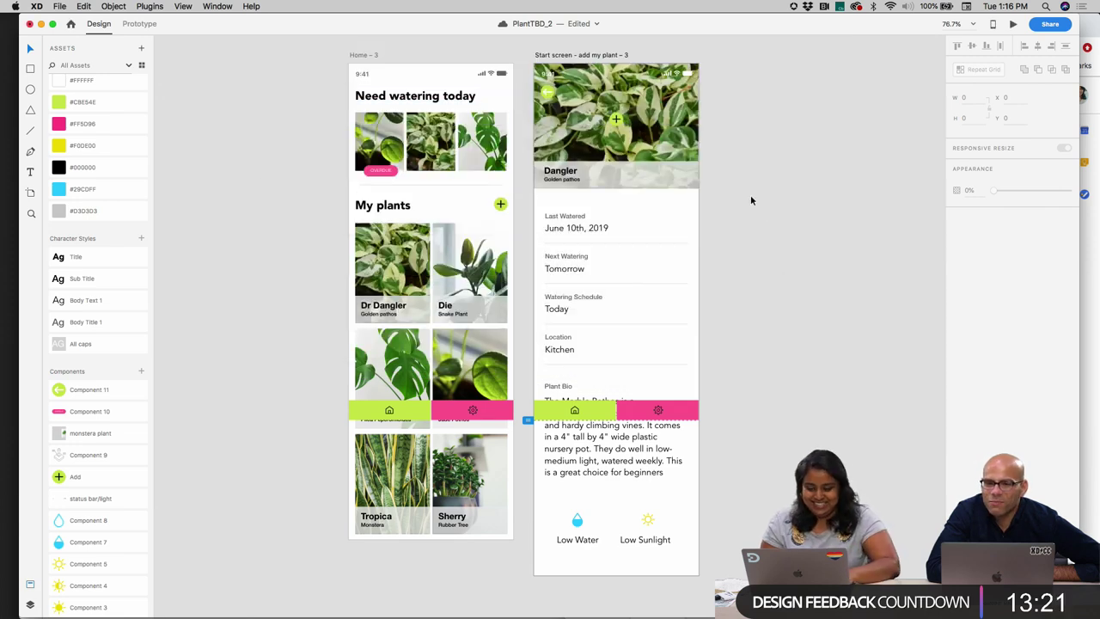
# - Place the black pencil icon on the photo beside the green back button at X 62, Y 53, scaled to about 23 by 23
pyautogui.scroll(5, 750, 194)
pyautogui.scroll(4, 749, 195)
pyautogui.scroll(-1, 596, 432)
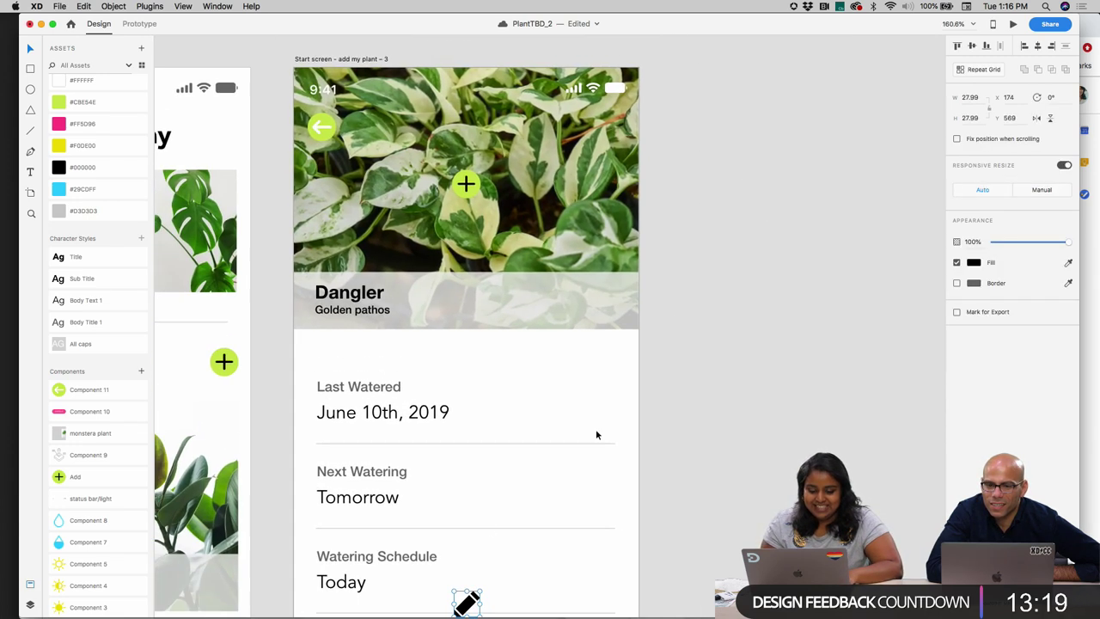
pyautogui.moveTo(471, 600)
pyautogui.mouseDown()
pyautogui.moveTo(386, 130)
pyautogui.moveTo(336, 130)
pyautogui.mouseUp()
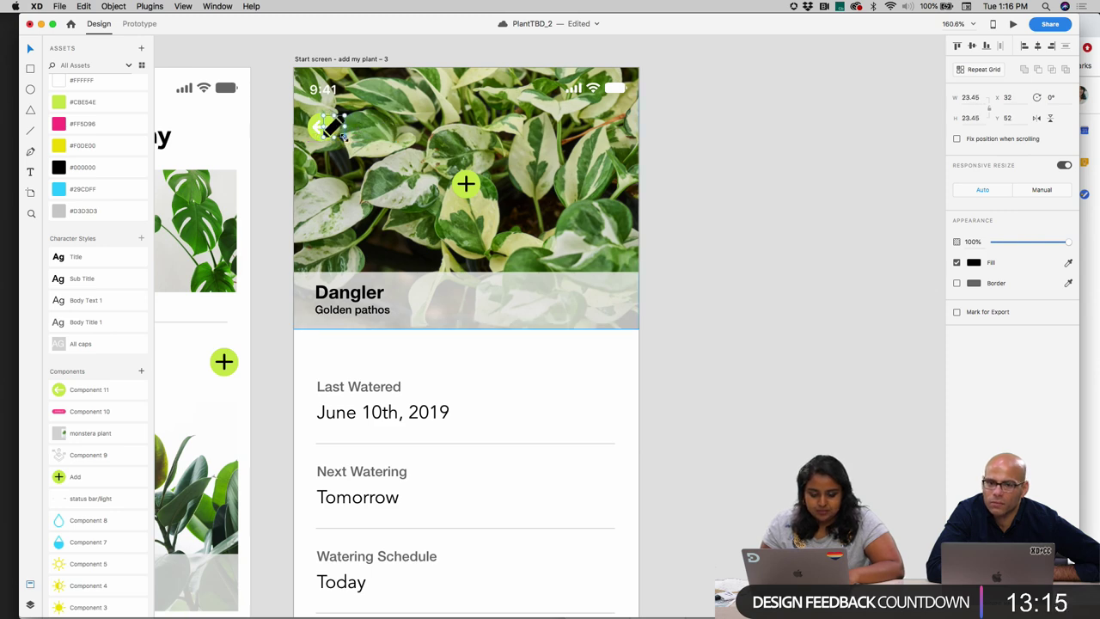
pyautogui.scroll(5, 343, 137)
pyautogui.moveTo(343, 137)
pyautogui.mouseDown()
pyautogui.moveTo(395, 105)
pyautogui.moveTo(389, 118)
pyautogui.mouseUp()
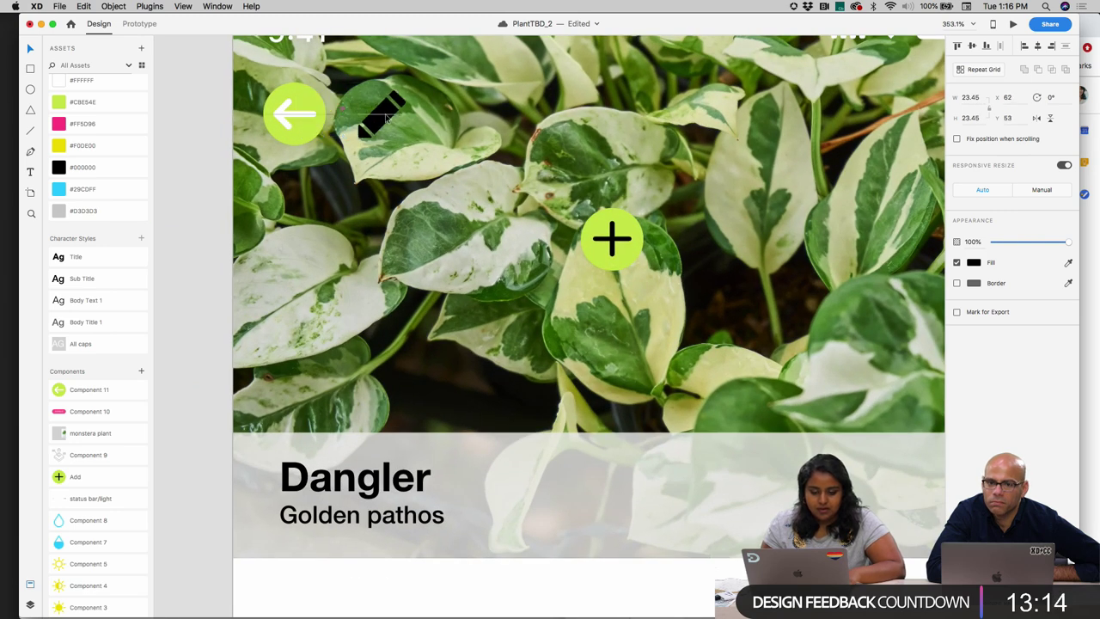
# - Copy the back button's green circle without its arrow and place the copy at X 85, Y 49, beside the pencil
pyautogui.doubleClick(305, 91)
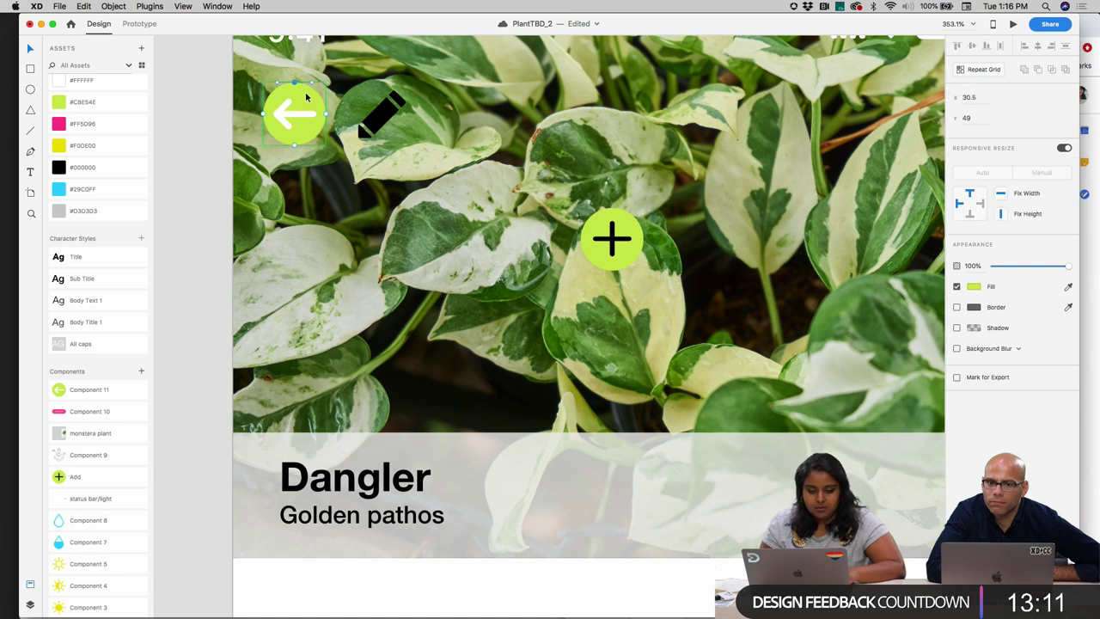
pyautogui.press('Delete')
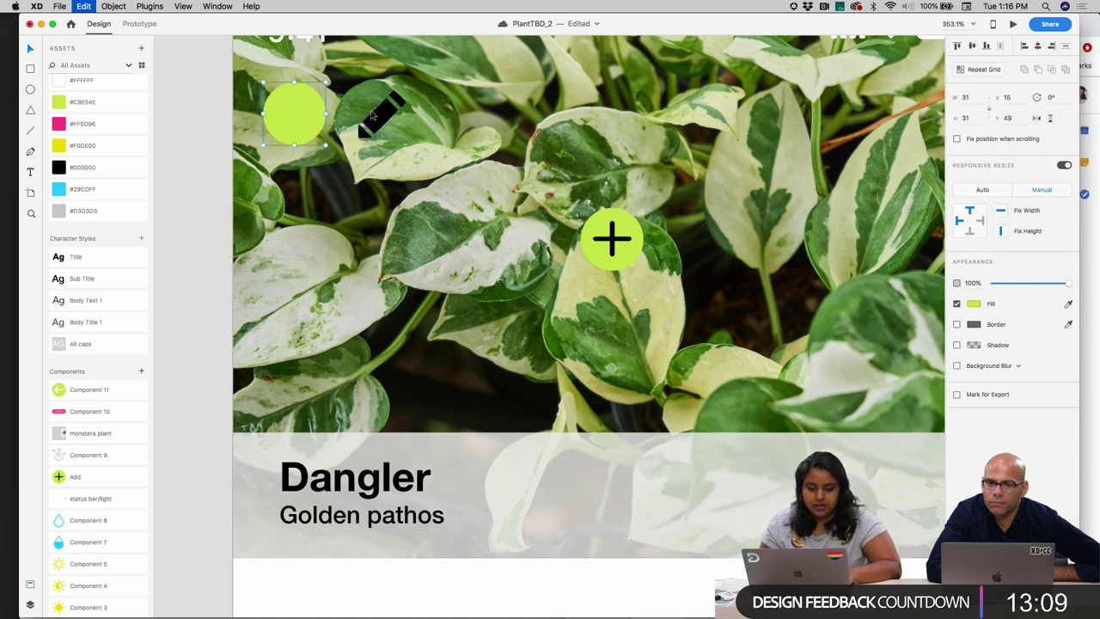
pyautogui.moveTo(314, 117); pyautogui.dragTo(455, 118)
# - Centre the pencil icon on the copied green circle, scale it to about 18 by 18 and make it white
pyautogui.click(379, 120)
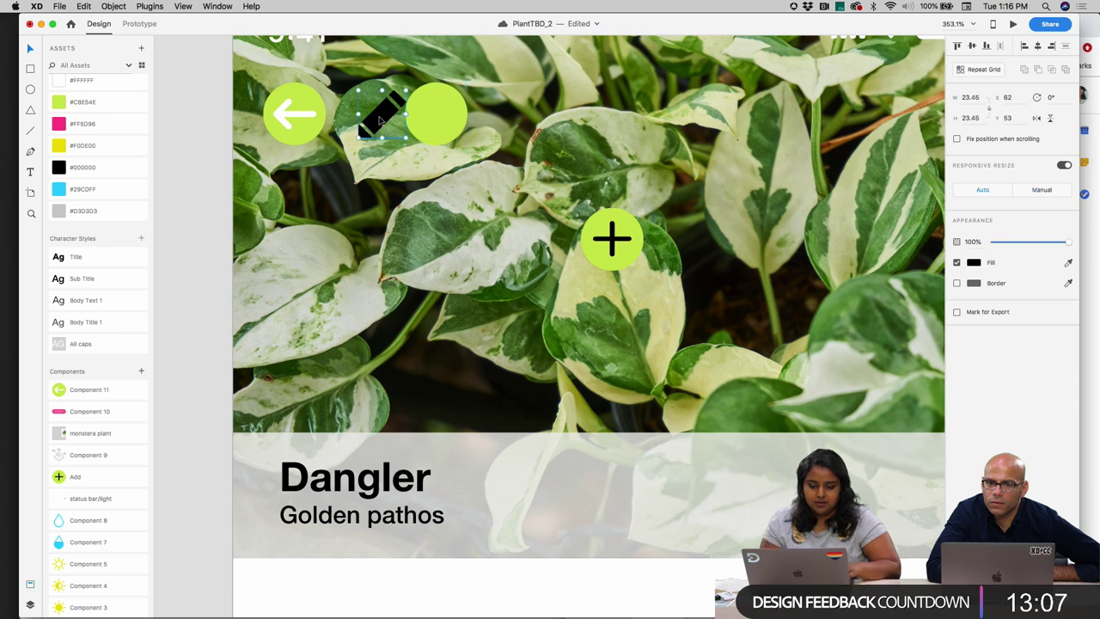
pyautogui.moveTo(385, 120); pyautogui.dragTo(439, 110)
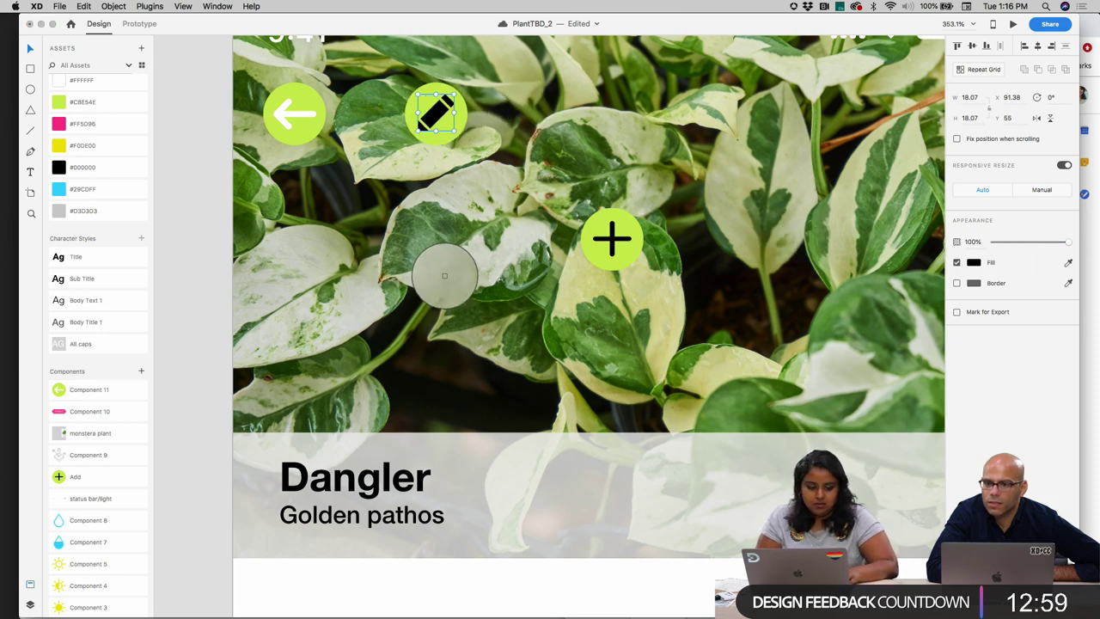
pyautogui.click(101, 184)
pyautogui.click(416, 219)
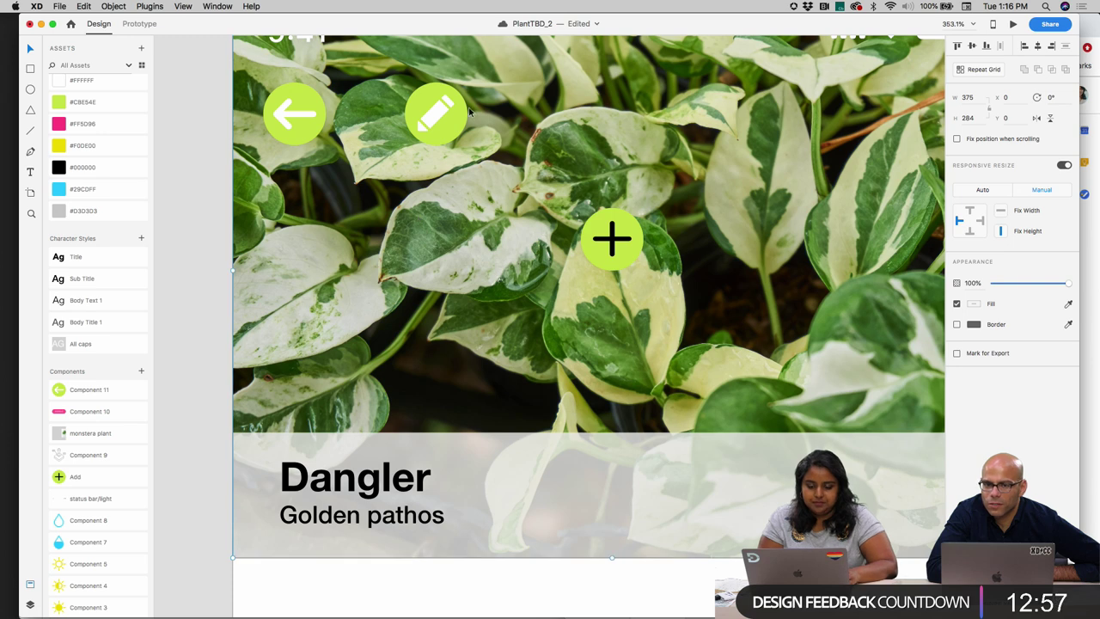
# - Move the green pencil button across the photo, level with the back button, to X 327, Y 49
pyautogui.click(438, 115)
pyautogui.scroll(-5, 437, 115)
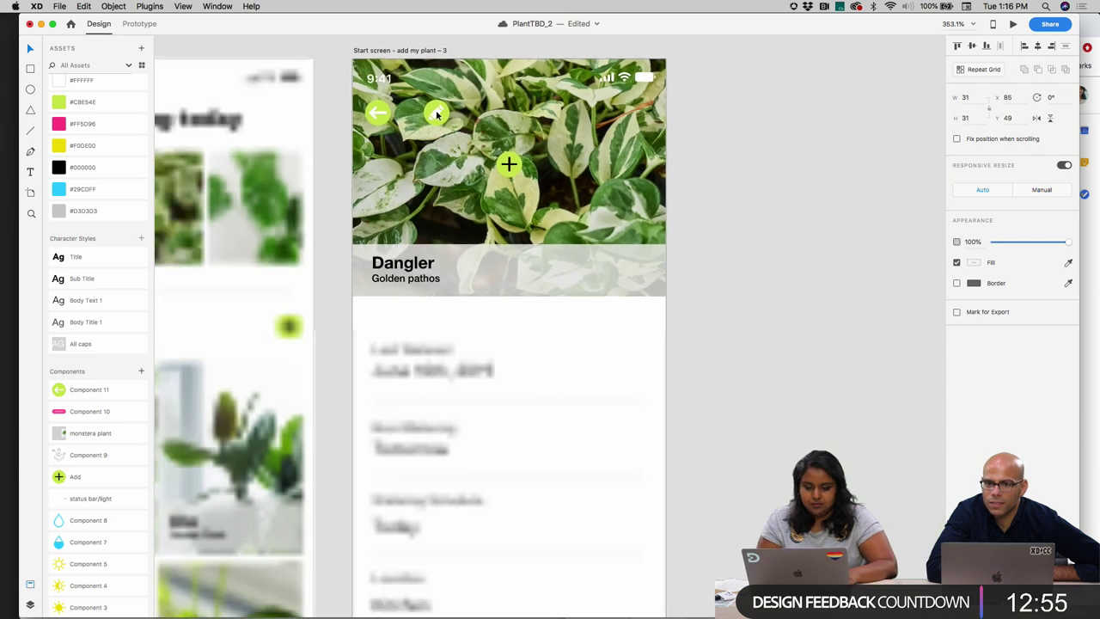
pyautogui.moveTo(436, 115); pyautogui.dragTo(640, 114)
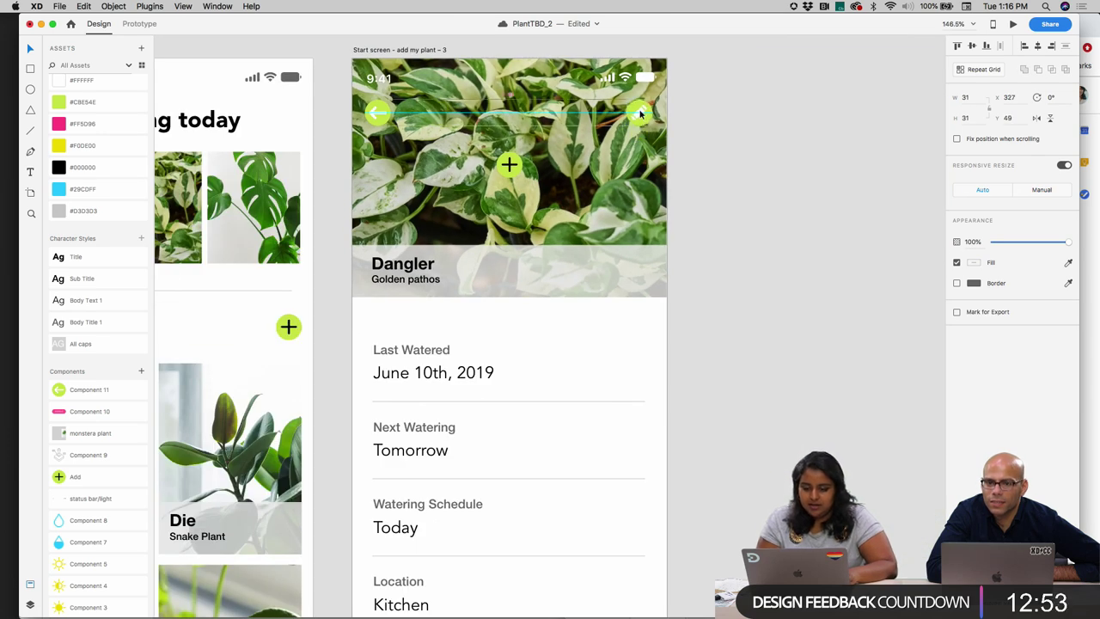
pyautogui.click(712, 123)
# - Examine the detail screen's status bar, checking its signal, Wi-Fi and battery shapes up close
pyautogui.scroll(5, 709, 119)
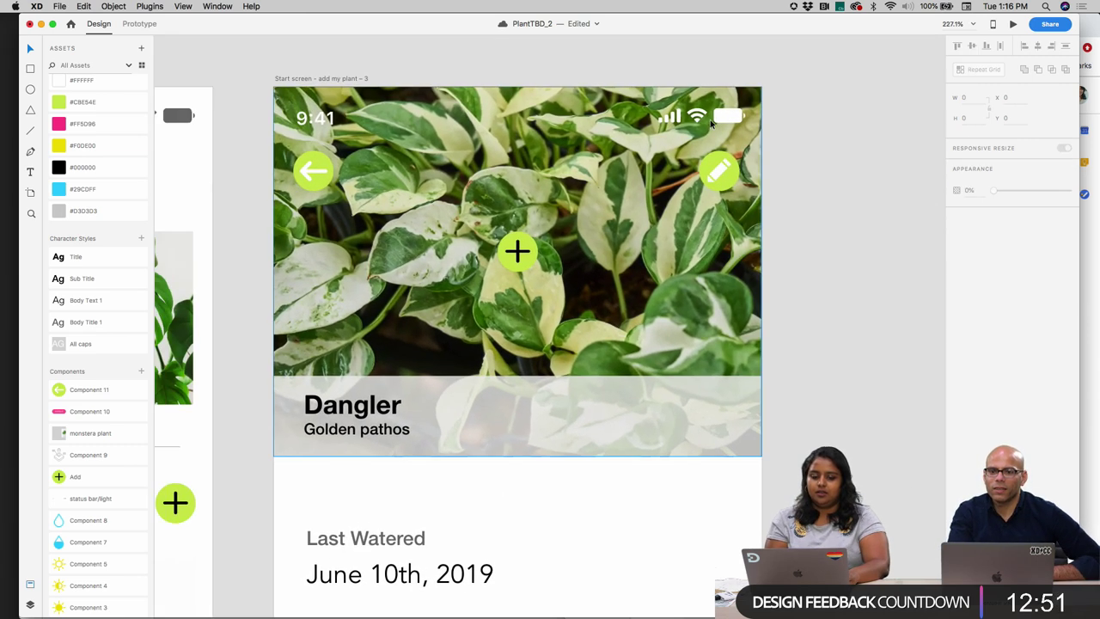
pyautogui.scroll(-5, 710, 120)
pyautogui.click(717, 119)
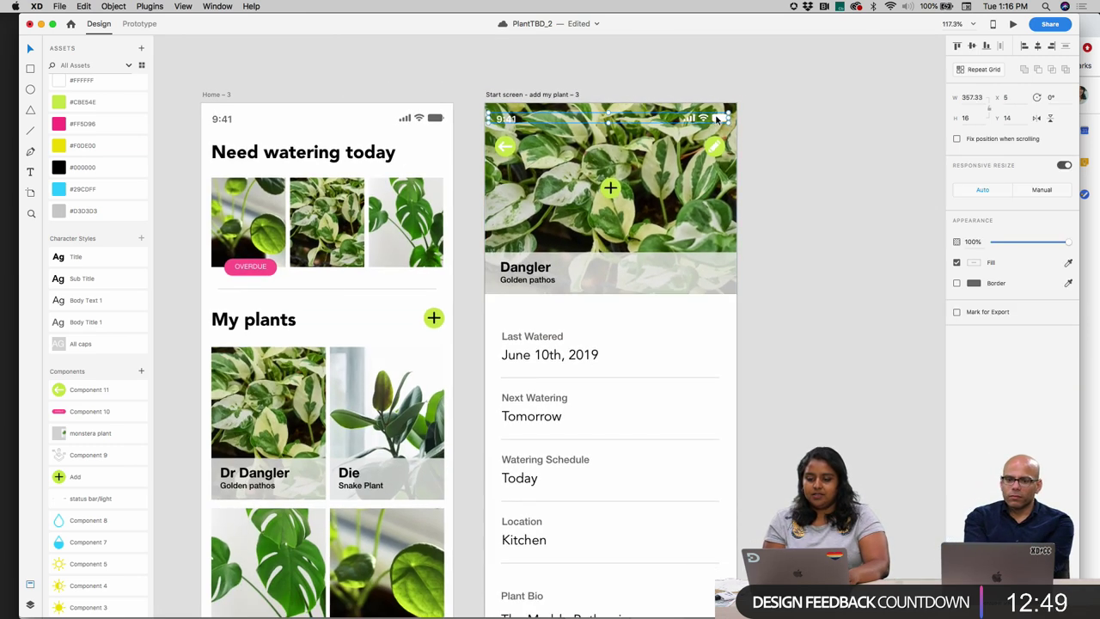
pyautogui.doubleClick(717, 119)
pyautogui.scroll(5, 717, 119)
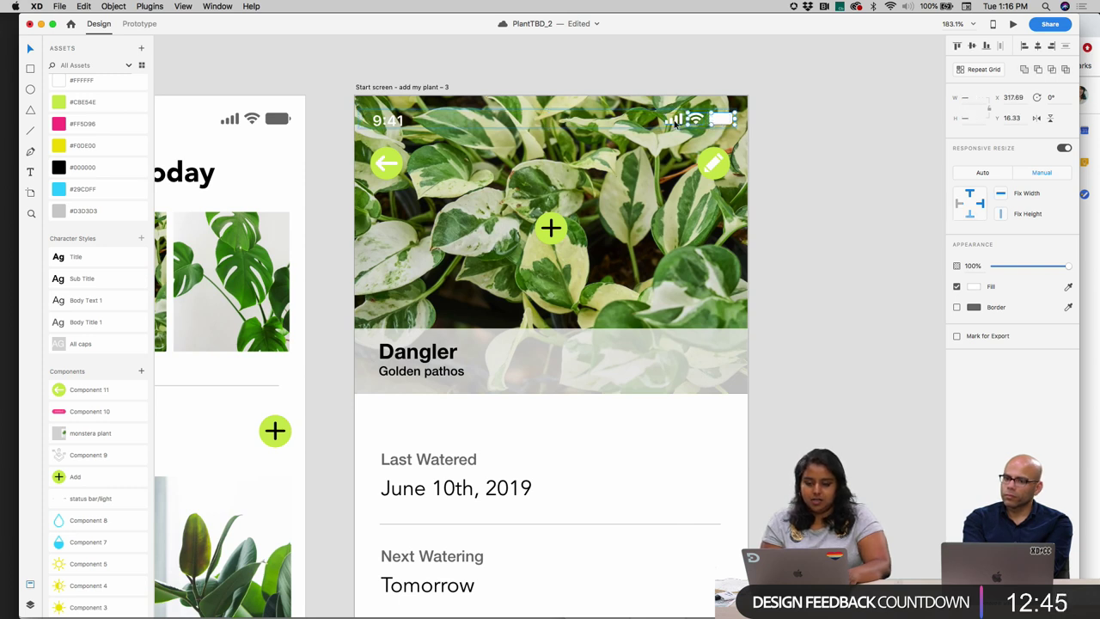
pyautogui.click(677, 125)
pyautogui.doubleClick(678, 123)
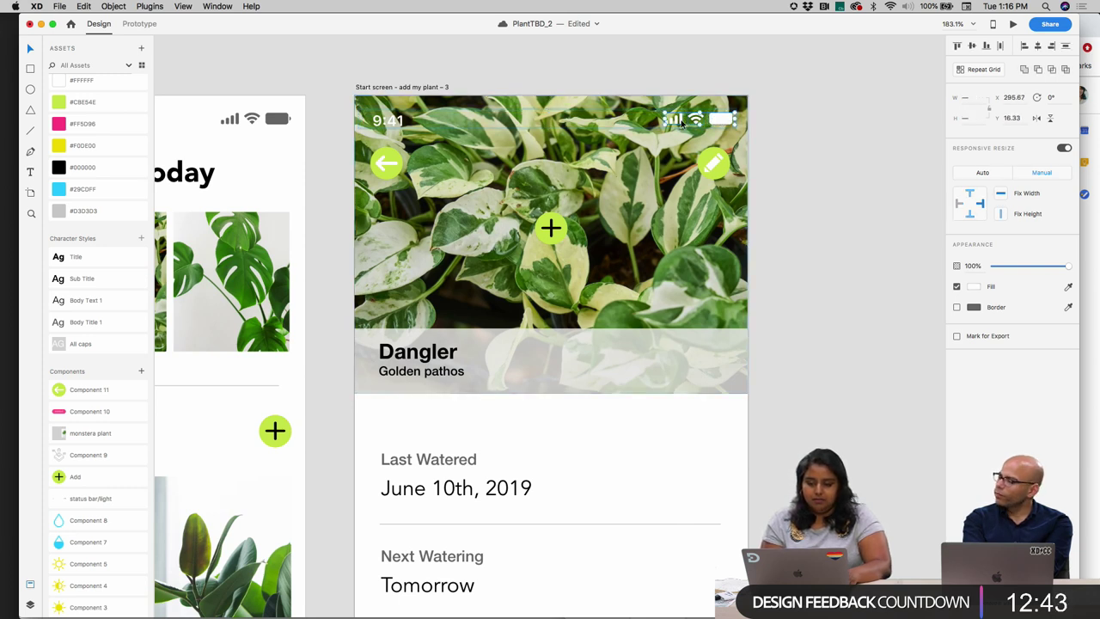
pyautogui.click(721, 120)
pyautogui.scroll(4, 721, 119)
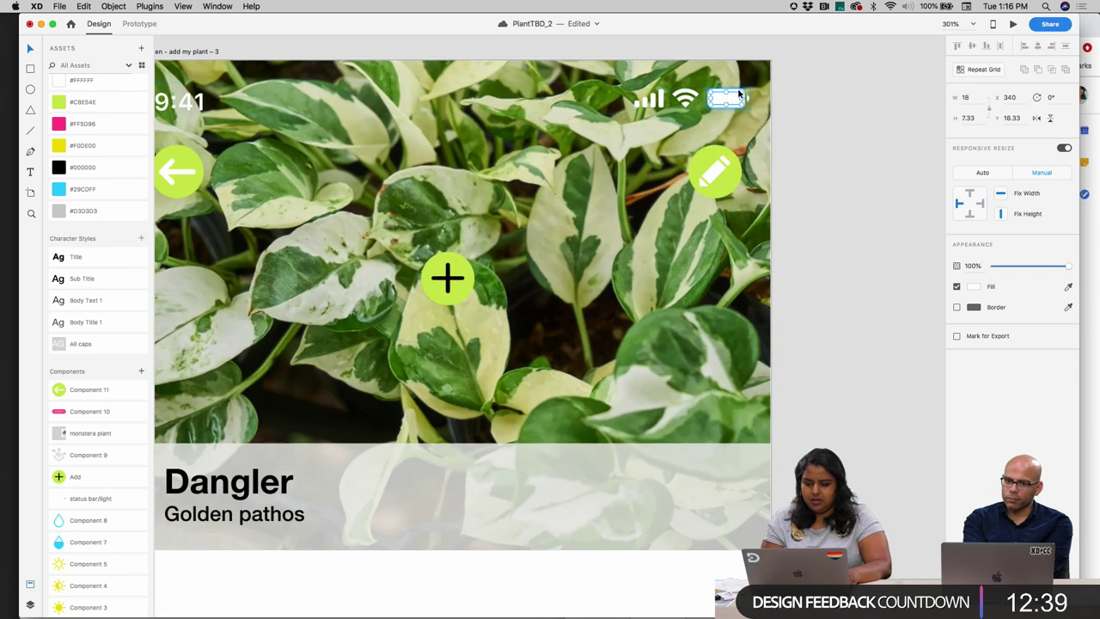
pyautogui.scroll(2, 744, 98)
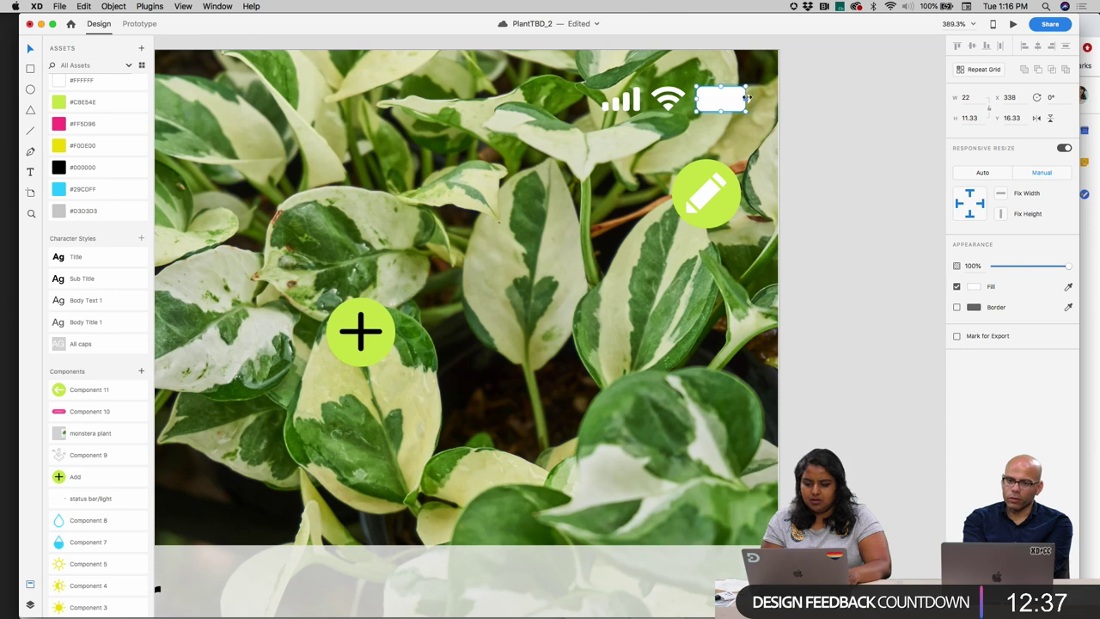
pyautogui.press('Escape')
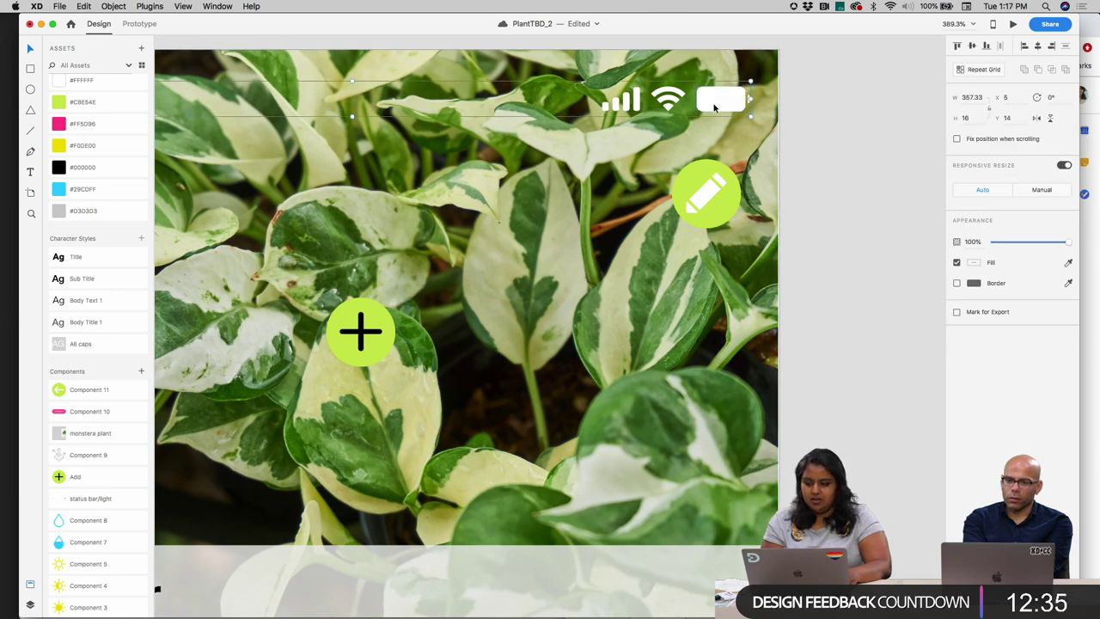
pyautogui.doubleClick(704, 103)
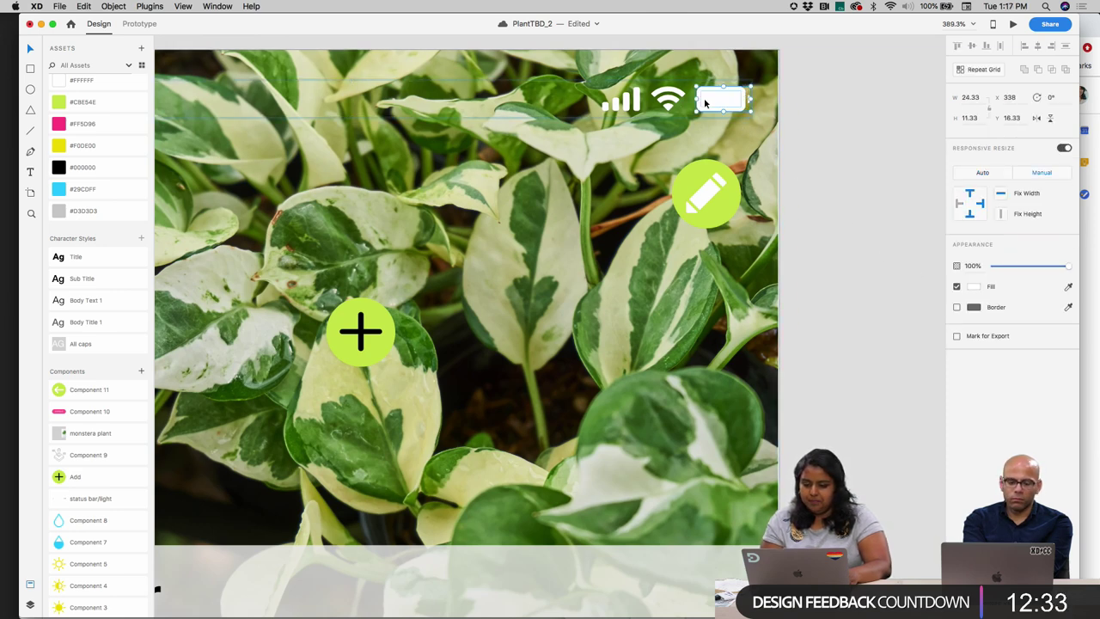
pyautogui.scroll(-5, 704, 90)
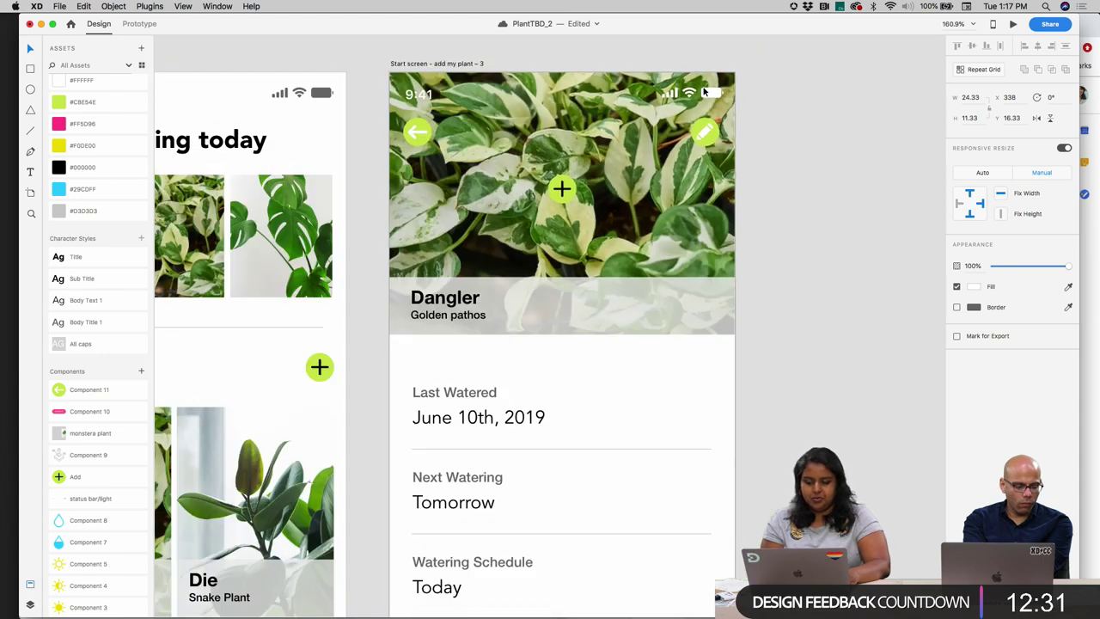
pyautogui.click(745, 110)
pyautogui.scroll(-3, 741, 204)
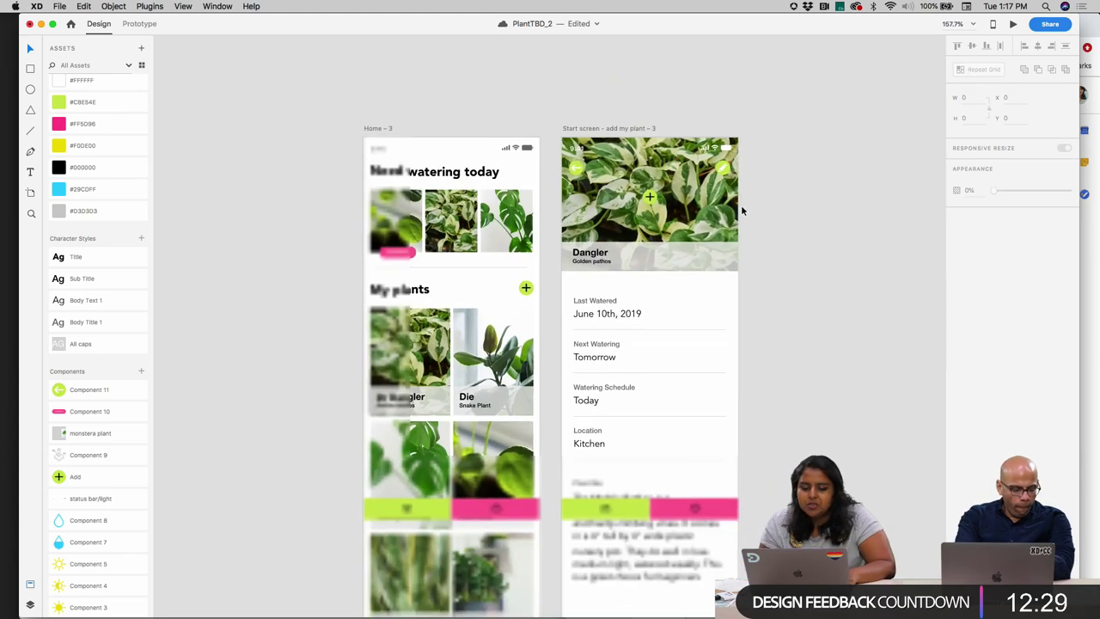
pyautogui.scroll(1, 741, 204)
pyautogui.click(584, 143)
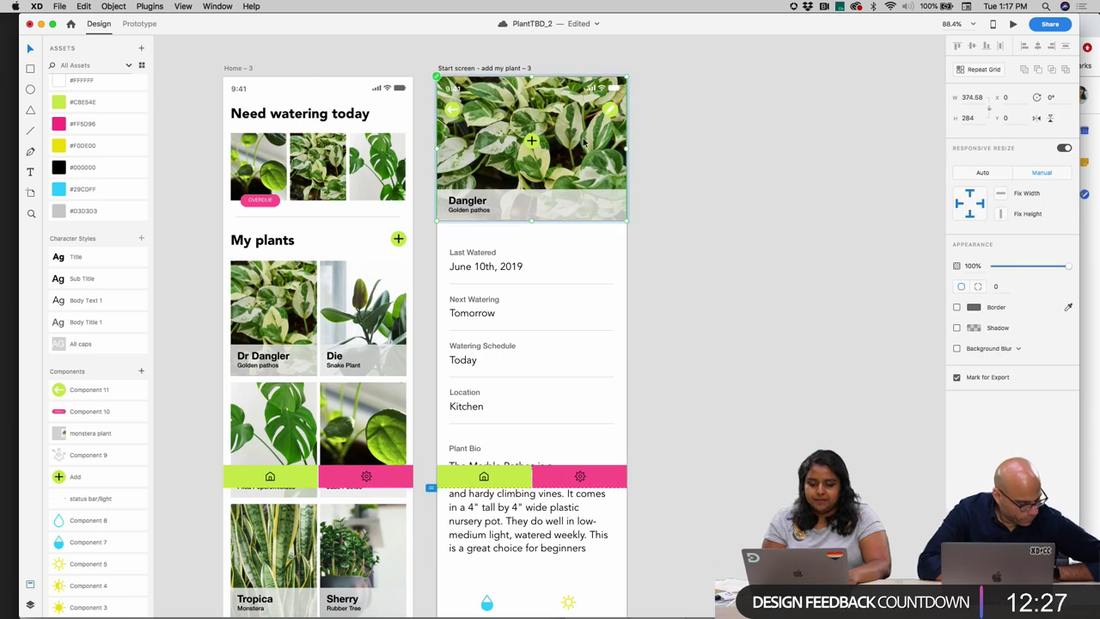
pyautogui.moveTo(1027, 271); pyautogui.dragTo(1078, 270)
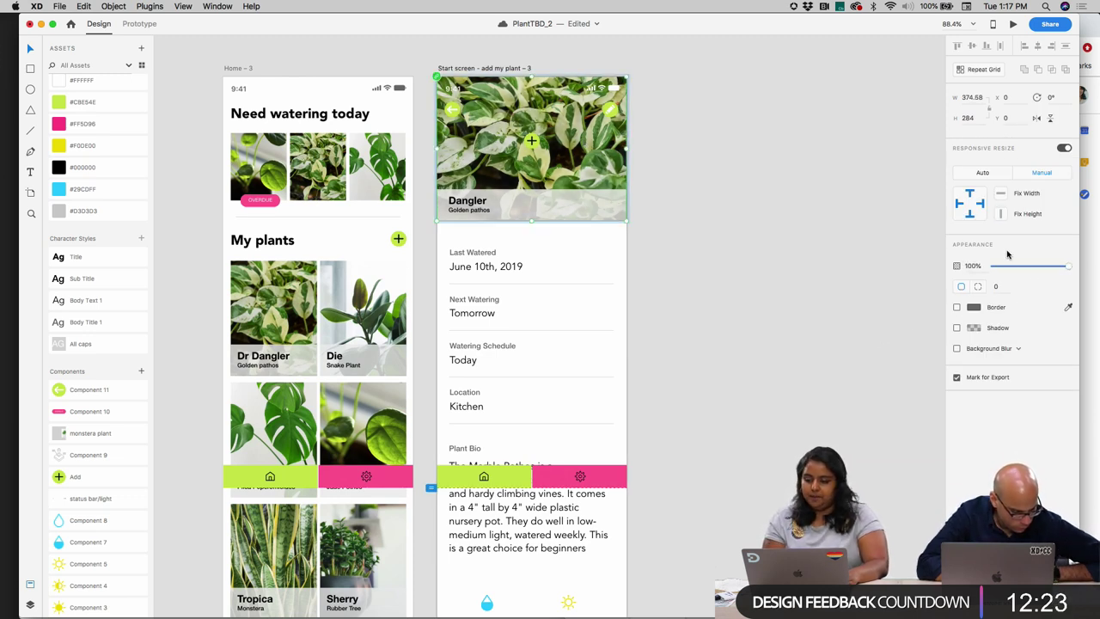
pyautogui.click(904, 318)
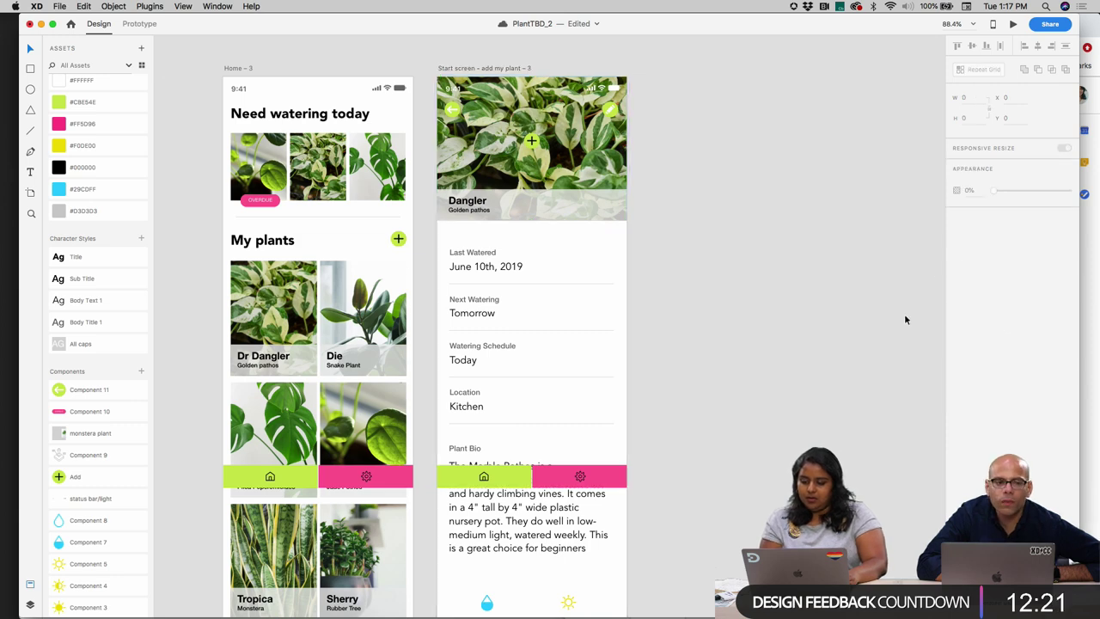
pyautogui.scroll(-5, 649, 294)
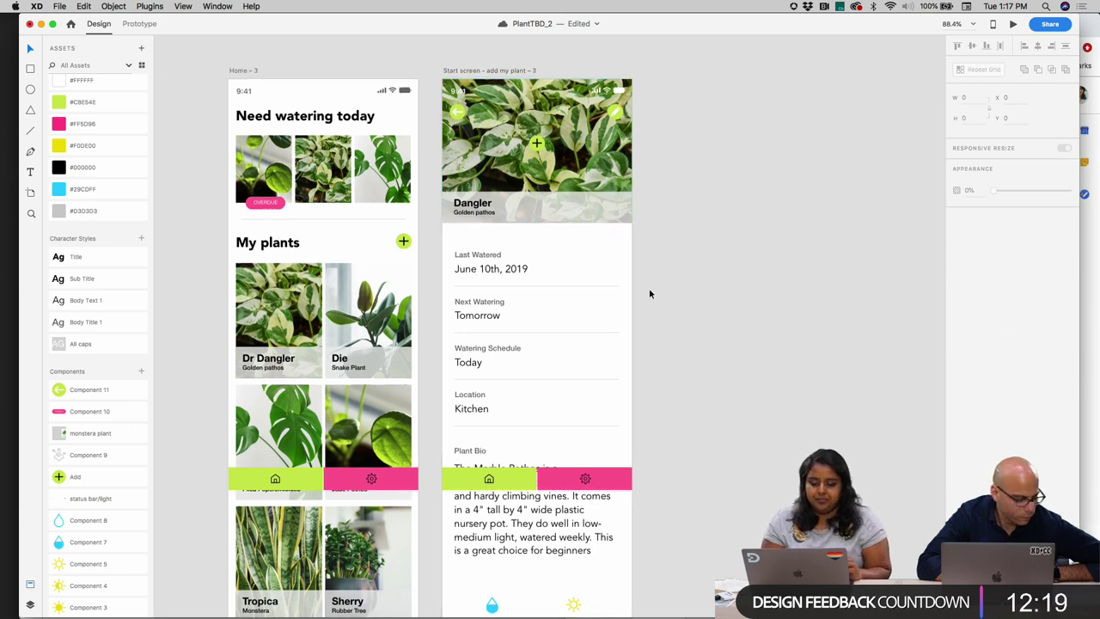
# - Preview the prototype from Home – 3, scrolling the plant list, opening the Dr Dangler card and scrolling its detail screen
pyautogui.scroll(-10, 650, 293)
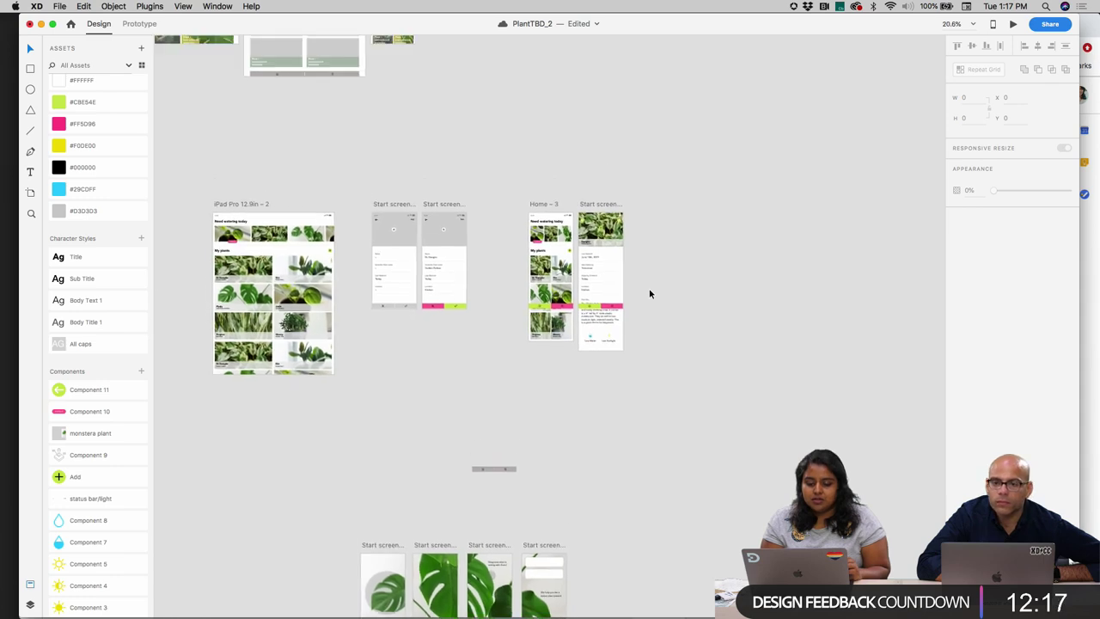
pyautogui.click(536, 249)
pyautogui.click(1013, 25)
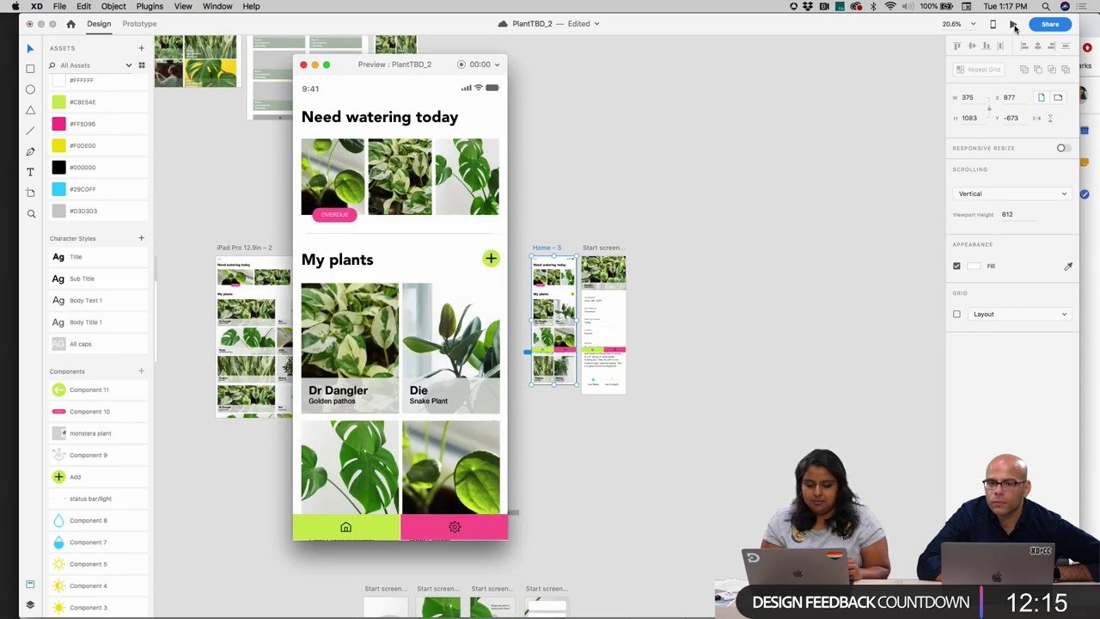
pyautogui.scroll(-5, 362, 329)
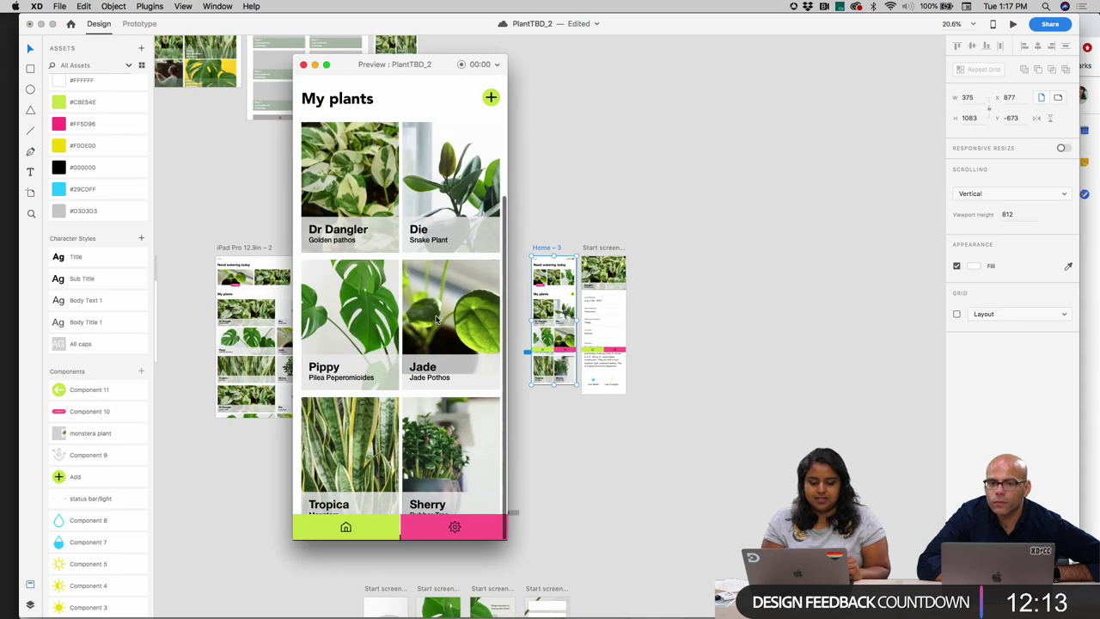
pyautogui.scroll(5, 361, 329)
pyautogui.click(362, 329)
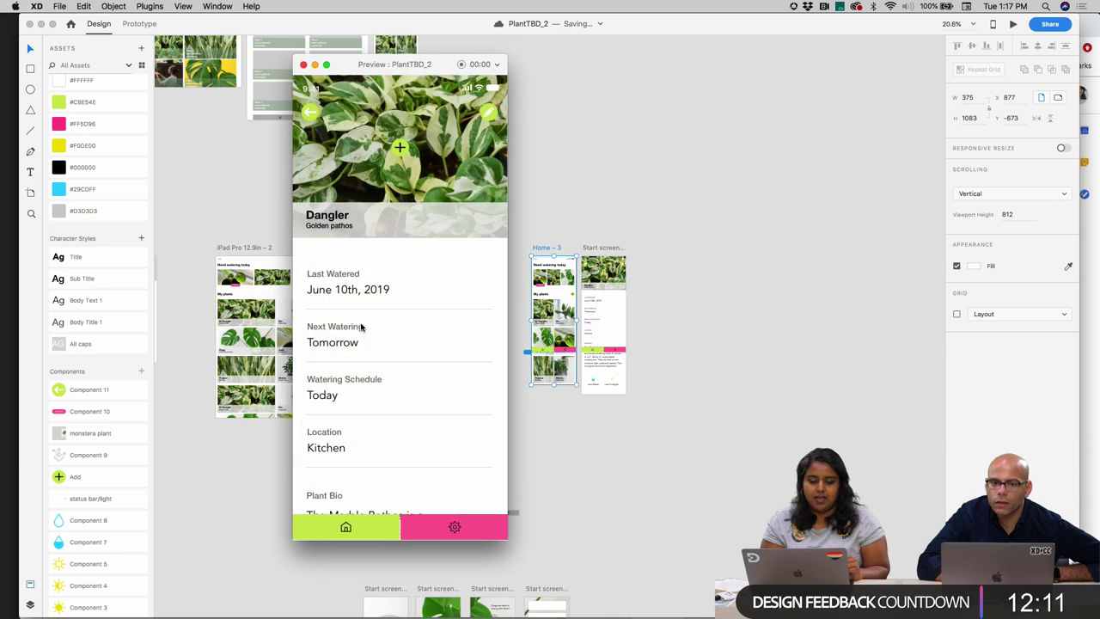
pyautogui.scroll(-5, 365, 344)
pyautogui.scroll(5, 370, 361)
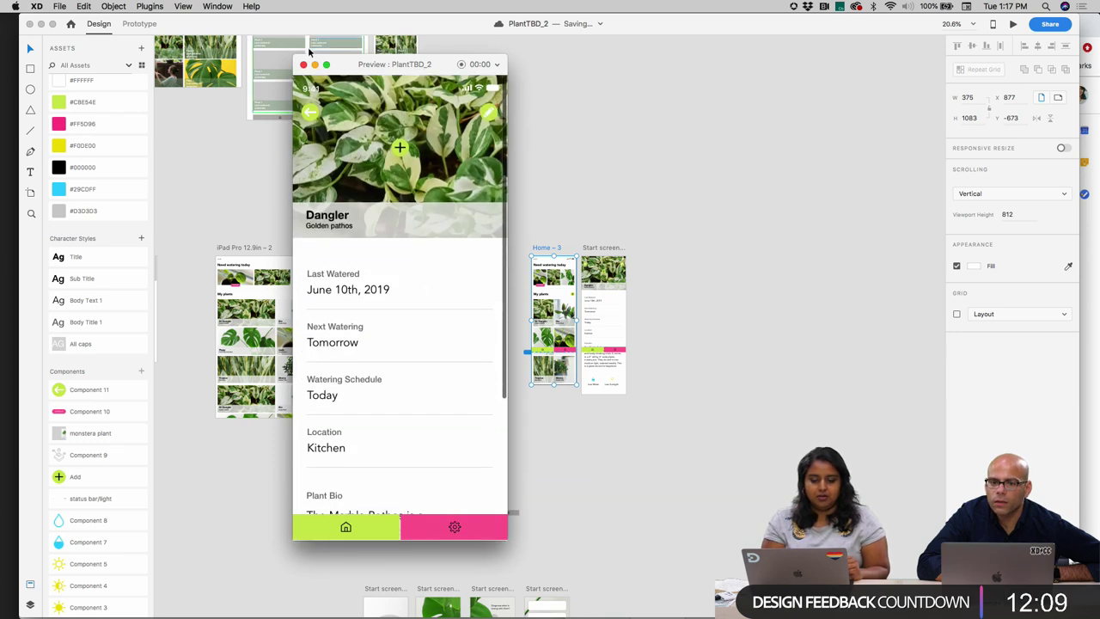
pyautogui.click(303, 65)
# - Link the detail screen's green back button to the Home – 3 artboard in the prototype
pyautogui.scroll(3, 659, 217)
pyautogui.scroll(5, 658, 217)
pyautogui.scroll(-5, 659, 217)
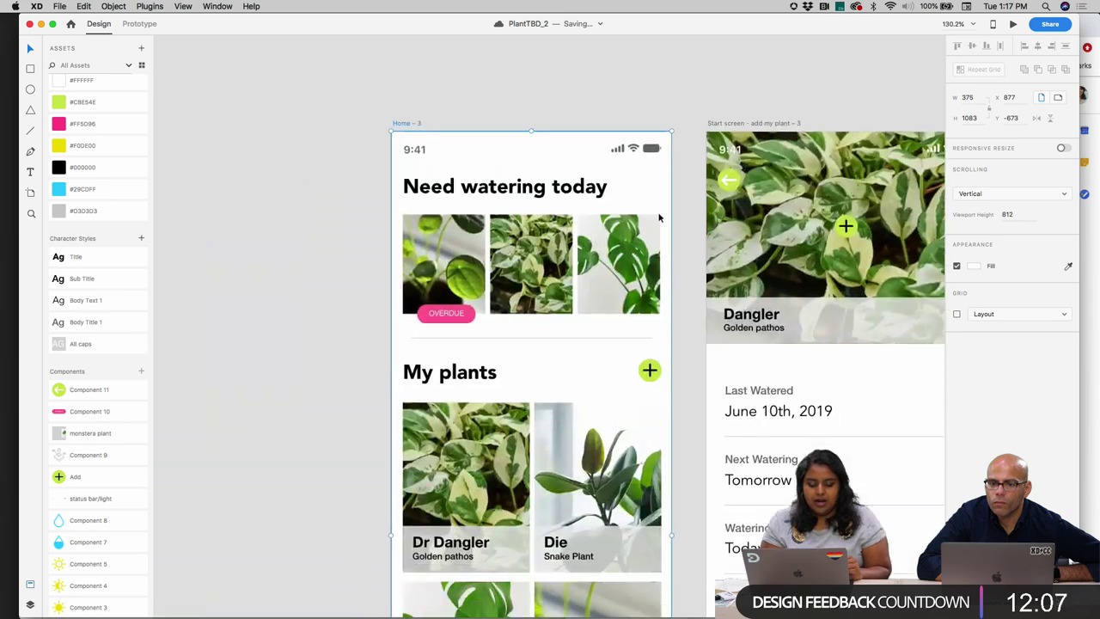
pyautogui.hscroll(3, 659, 217)
pyautogui.click(137, 24)
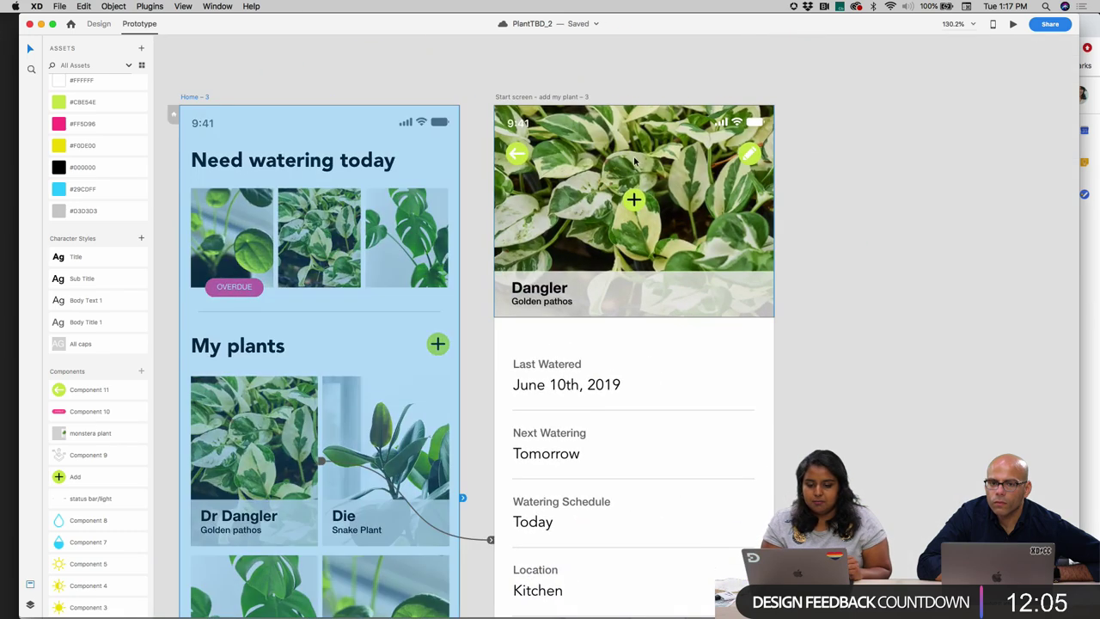
pyautogui.click(526, 156)
pyautogui.moveTo(529, 153); pyautogui.dragTo(453, 236)
pyautogui.click(470, 90)
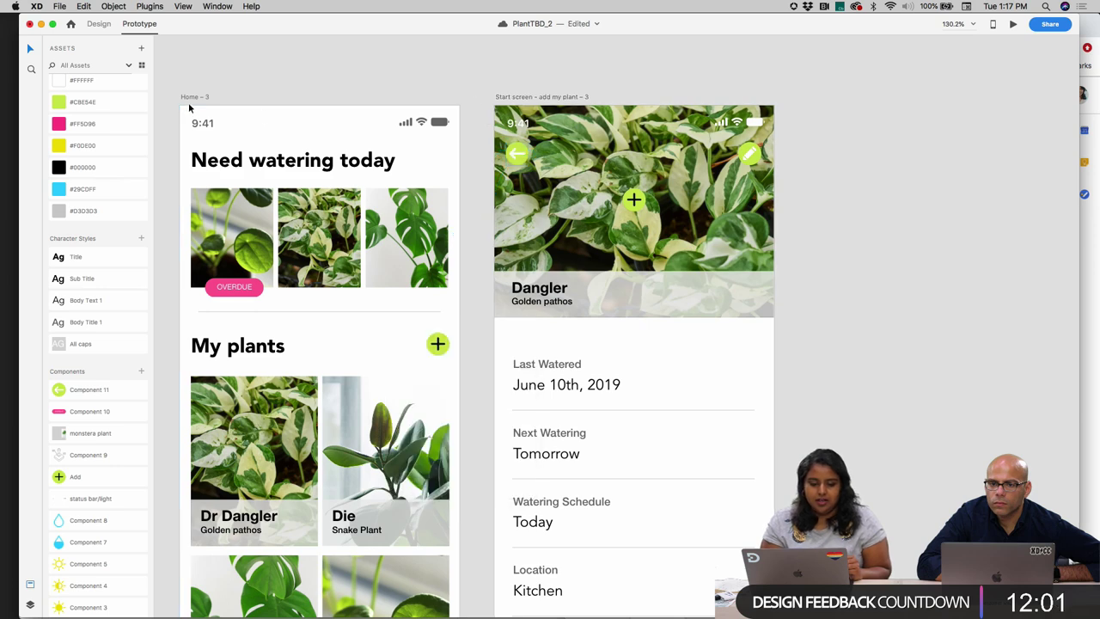
# - Preview the prototype from Home – 3, testing the Dr Dangler card and the detail screen's back button
pyautogui.click(1013, 24)
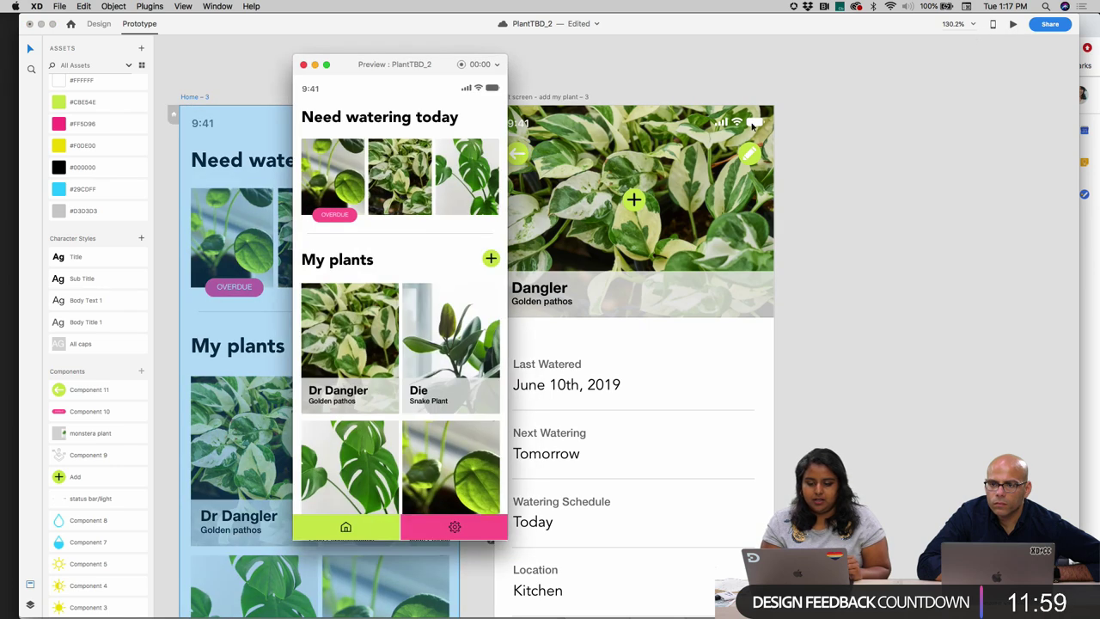
pyautogui.scroll(-5, 333, 375)
pyautogui.scroll(5, 335, 361)
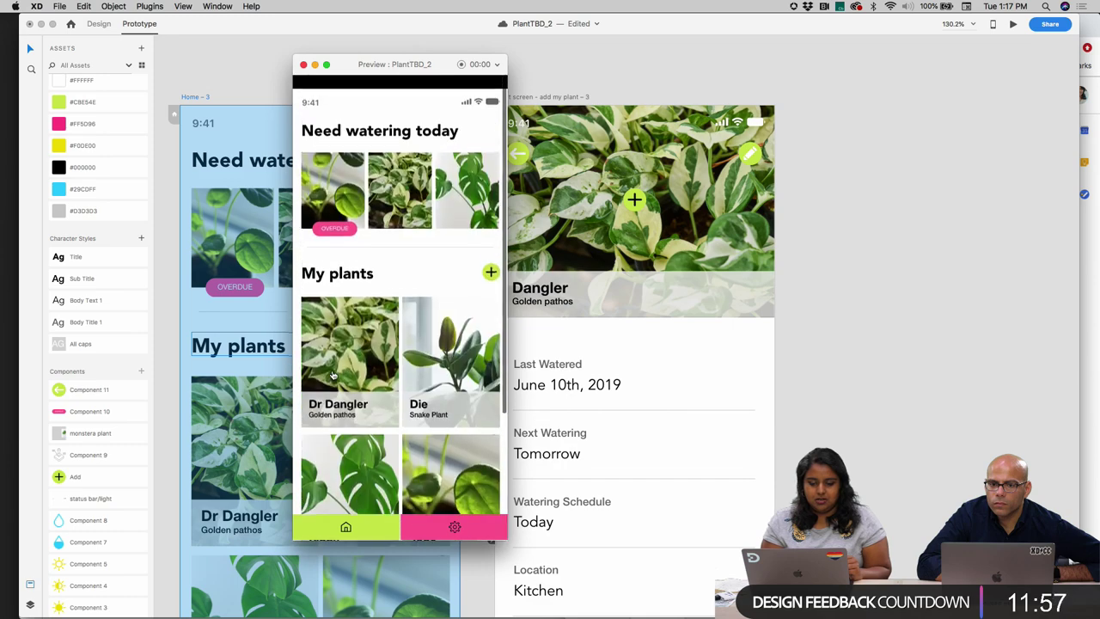
pyautogui.click(341, 328)
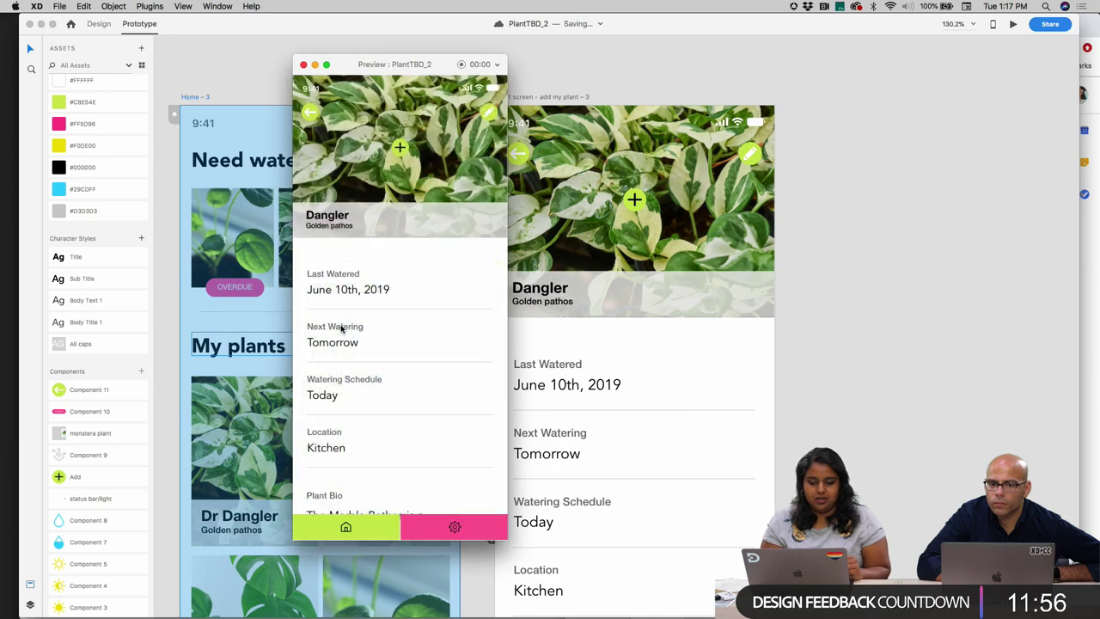
pyautogui.click(309, 114)
pyautogui.scroll(-3, 433, 461)
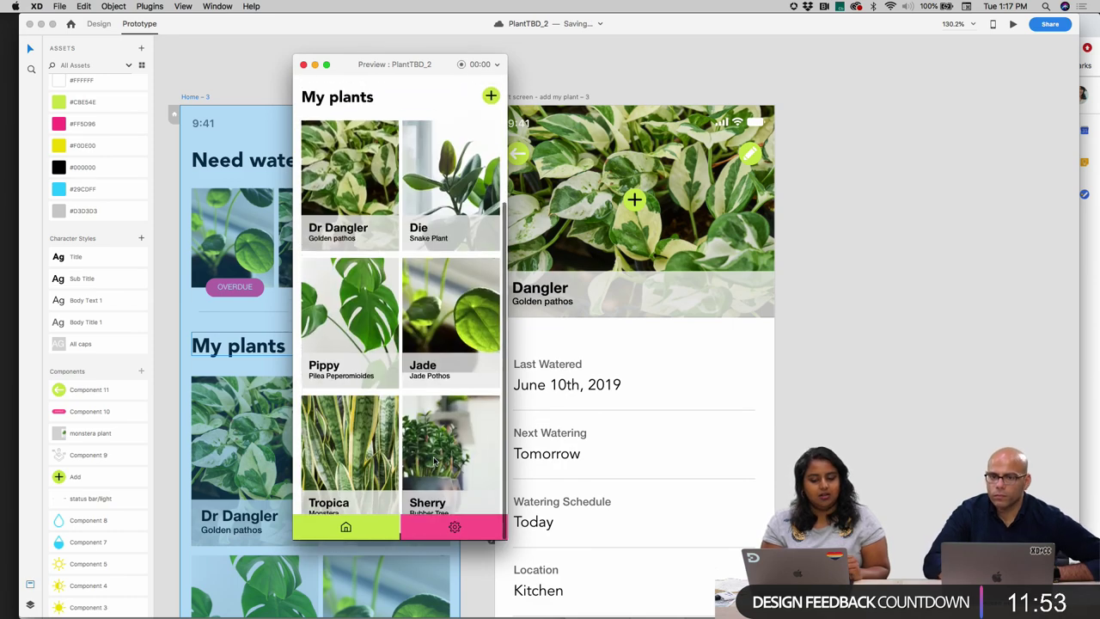
pyautogui.click(792, 322)
# - Move the four monstera start screens up beneath the home and detail screens and delete the stray grey navigation bar
pyautogui.scroll(-1, 782, 326)
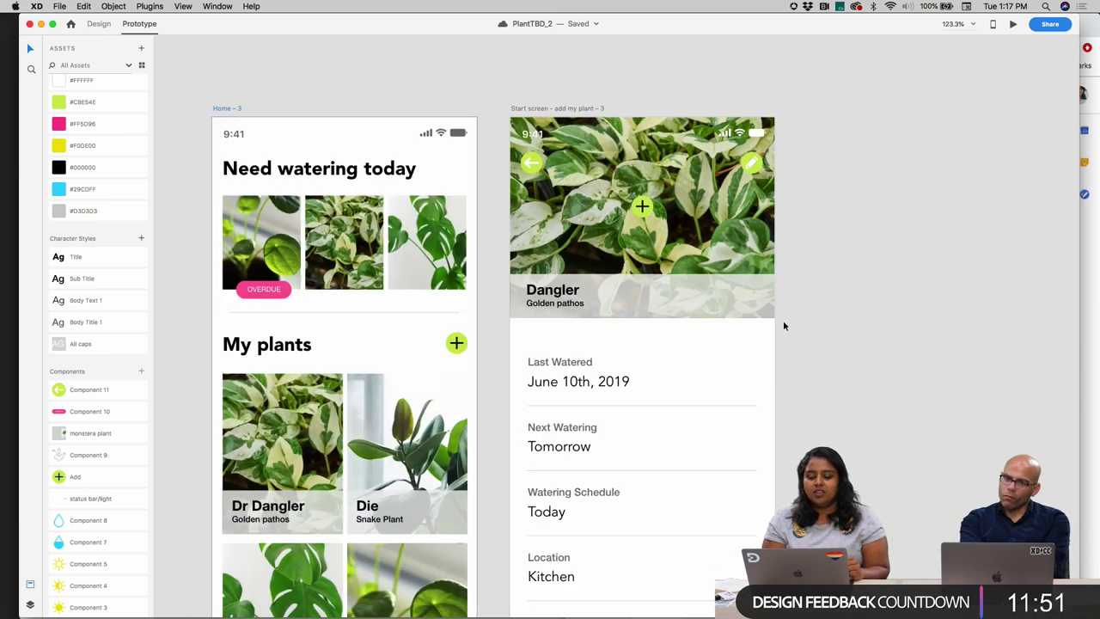
pyautogui.scroll(-5, 815, 346)
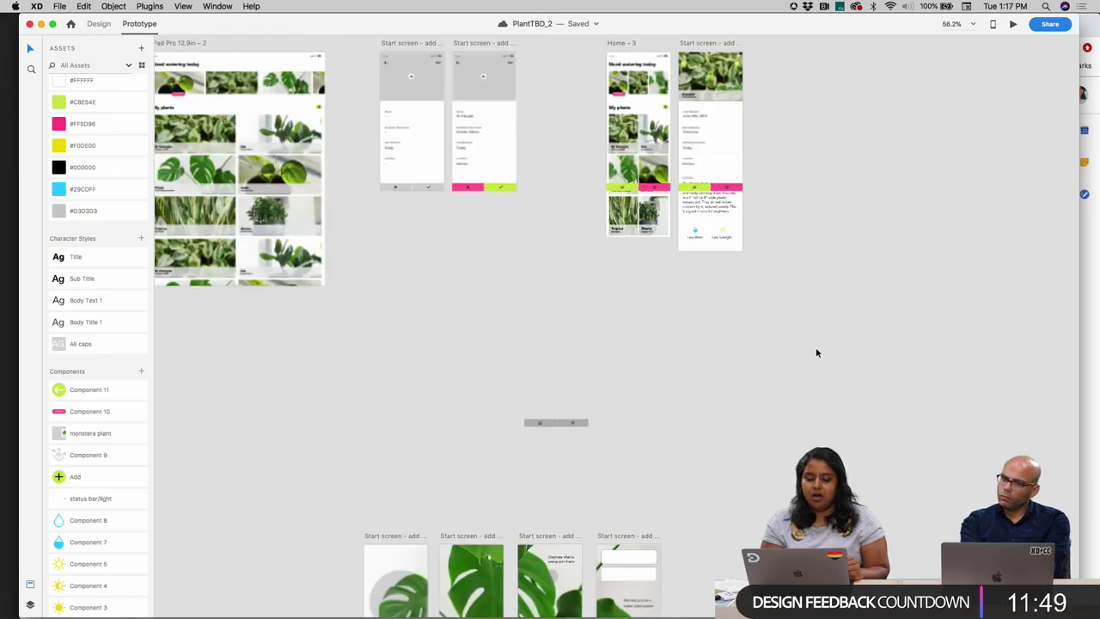
pyautogui.scroll(-5, 815, 352)
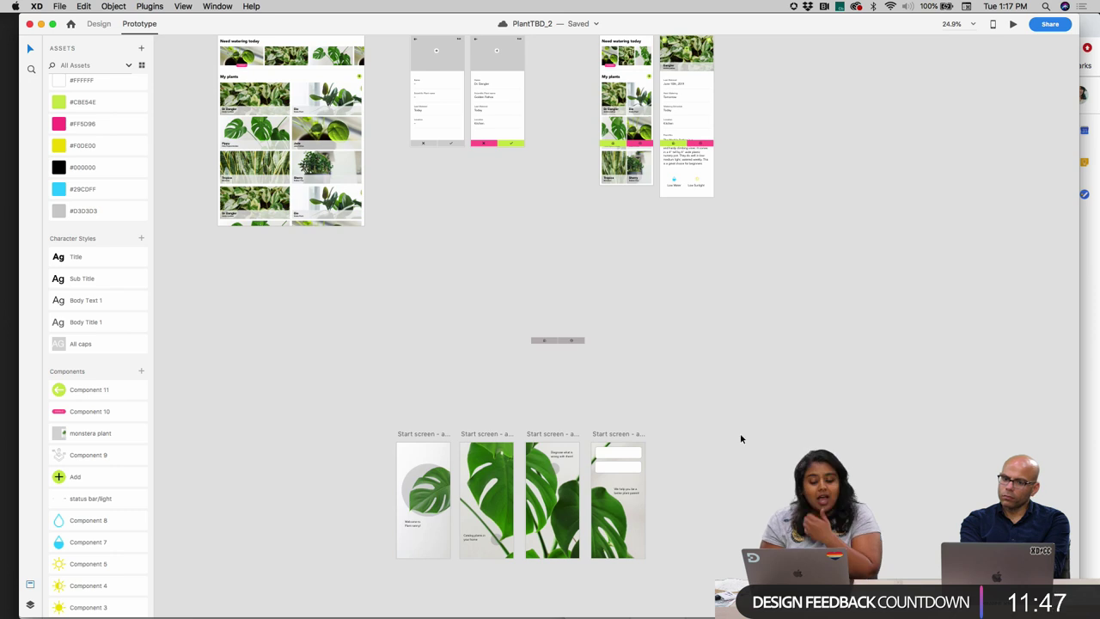
pyautogui.moveTo(663, 560); pyautogui.dragTo(619, 230)
pyautogui.click(554, 340)
pyautogui.press('Delete')
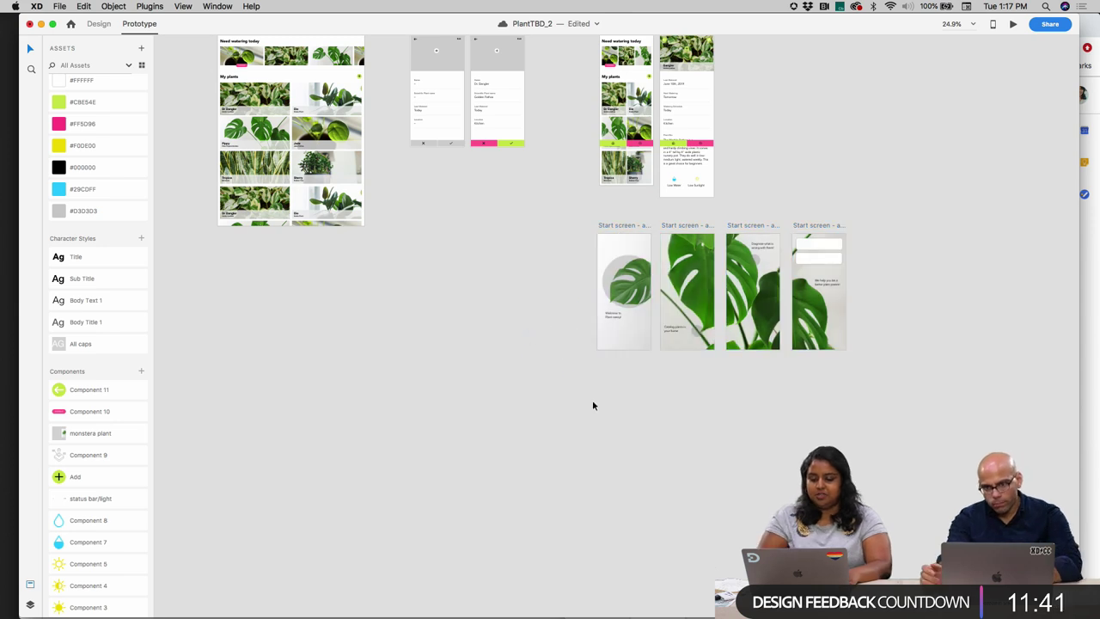
# - Examine the four start screens, looking closely at the grey circle behind the leaf on the first one
pyautogui.scroll(5, 628, 300)
pyautogui.hscroll(4, 628, 300)
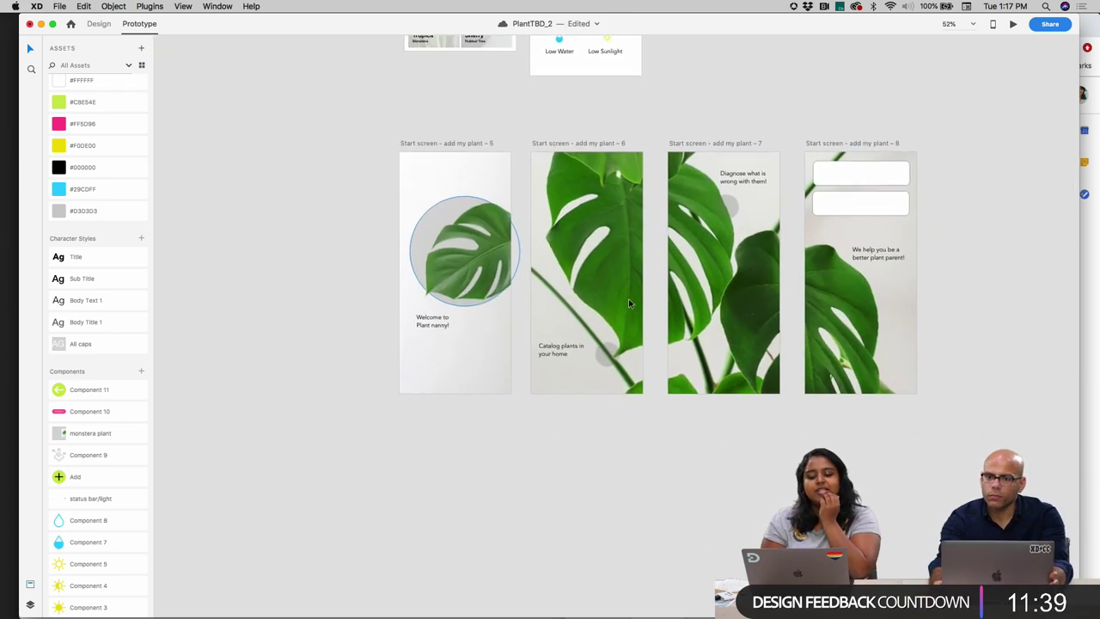
pyautogui.scroll(2, 398, 367)
pyautogui.hscroll(3, 398, 367)
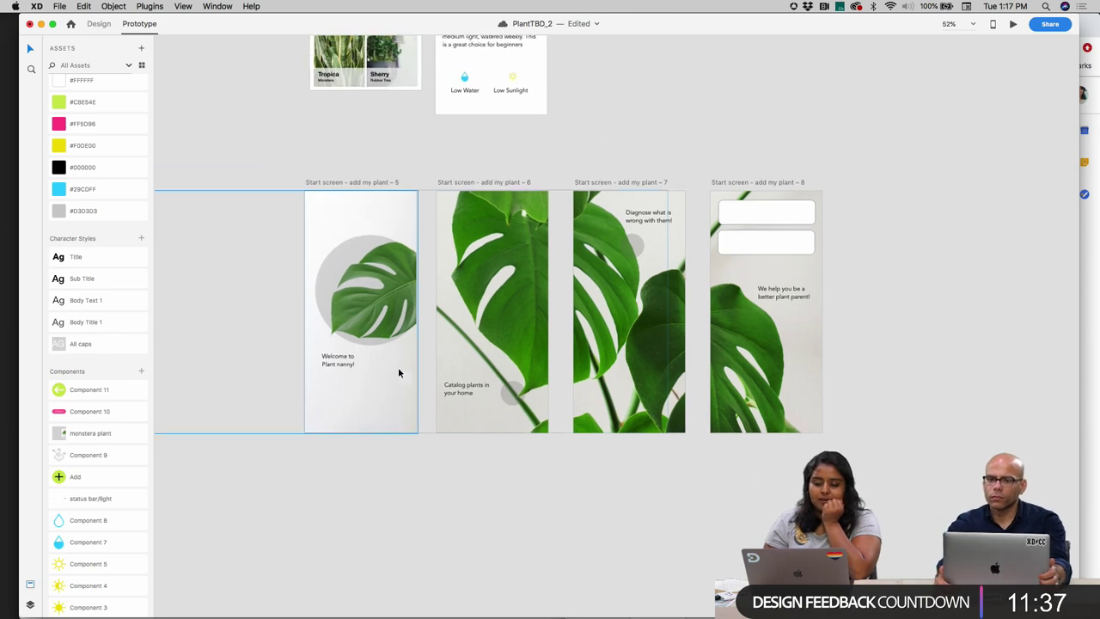
pyautogui.click(363, 294)
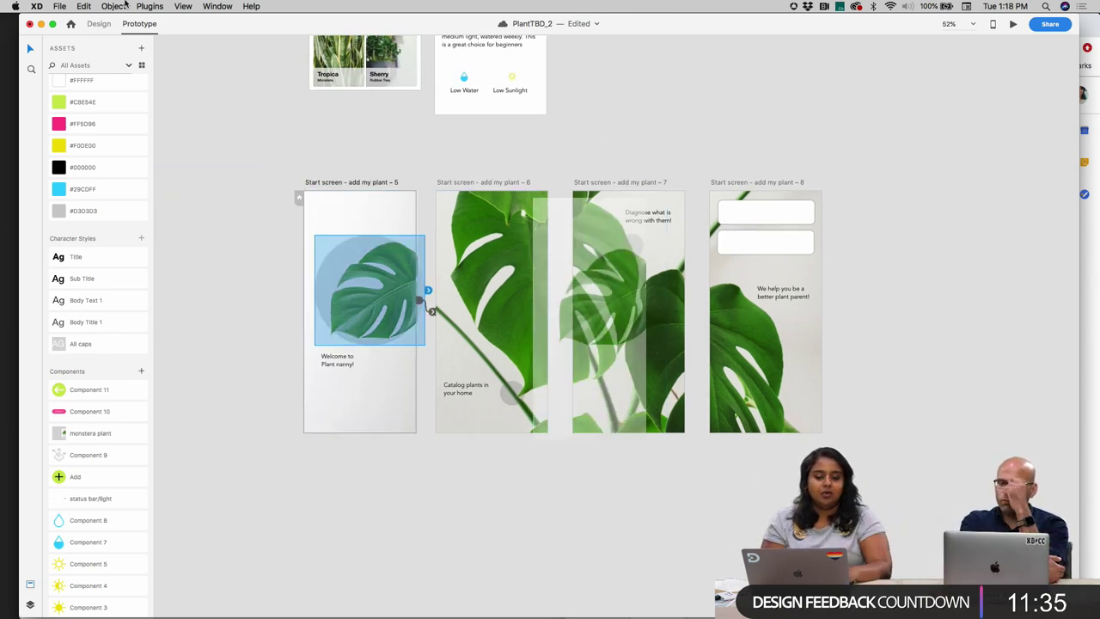
pyautogui.click(98, 23)
pyautogui.scroll(5, 293, 223)
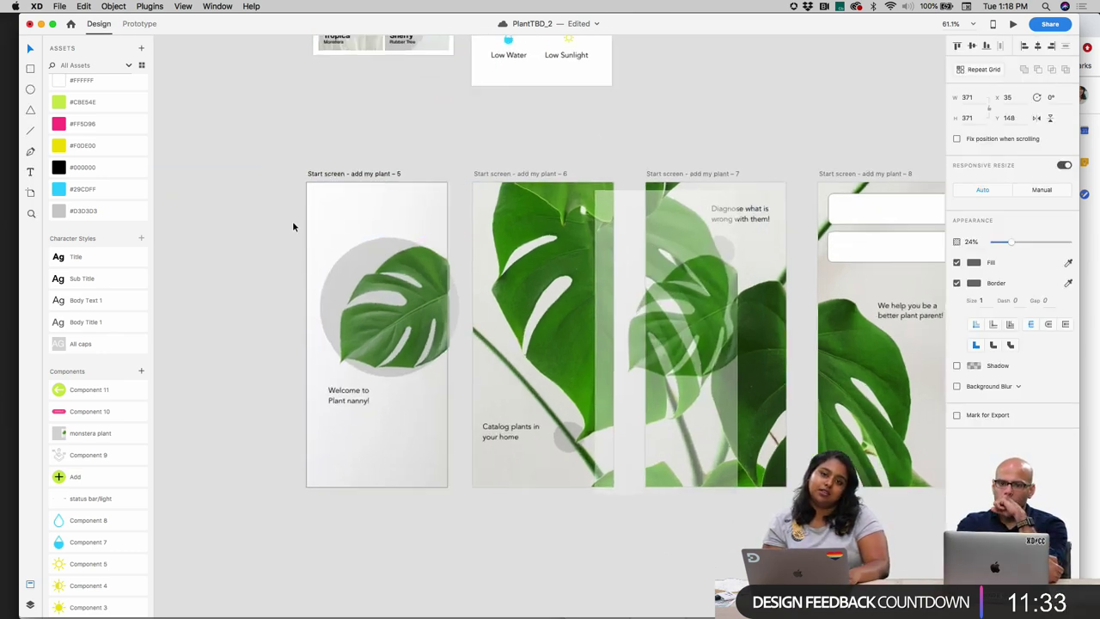
pyautogui.scroll(-2, 292, 226)
pyautogui.hscroll(3, 292, 226)
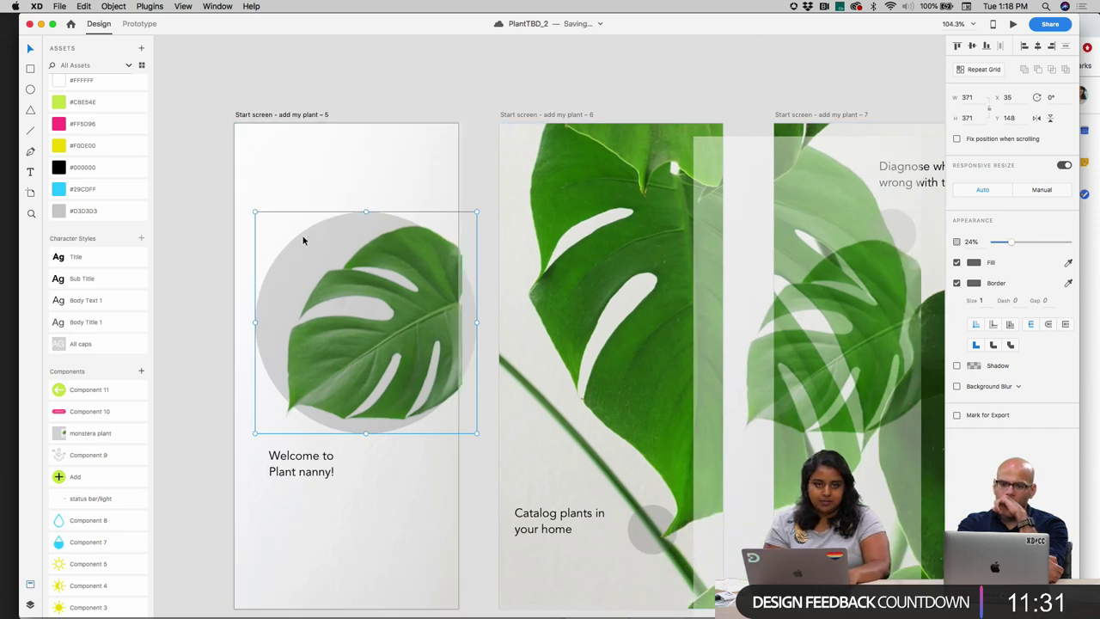
pyautogui.scroll(-5, 356, 359)
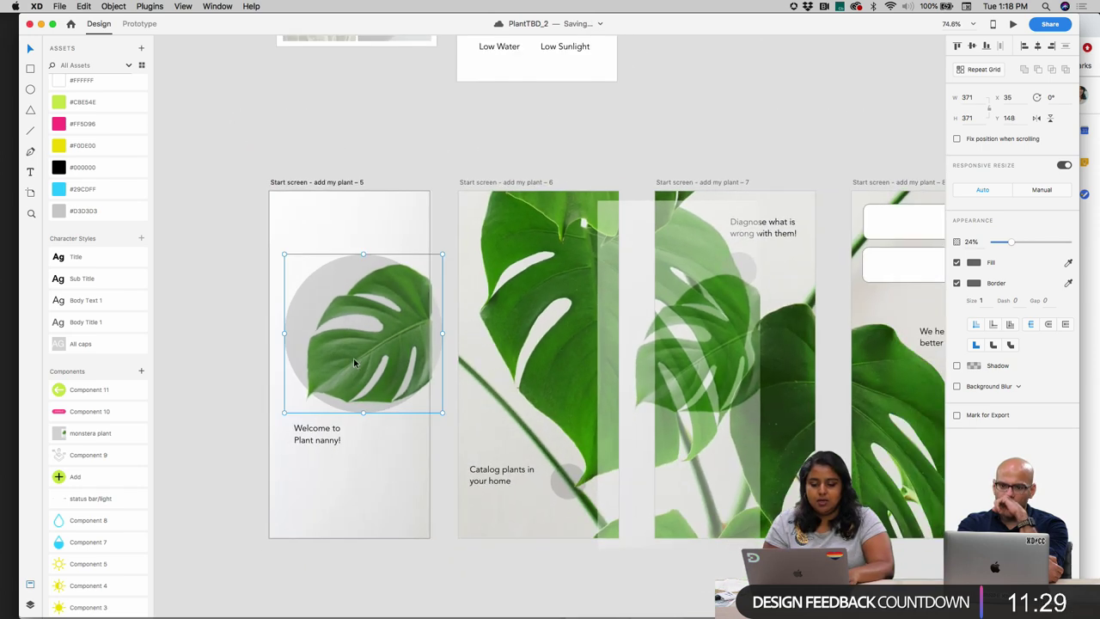
pyautogui.press('super+z')
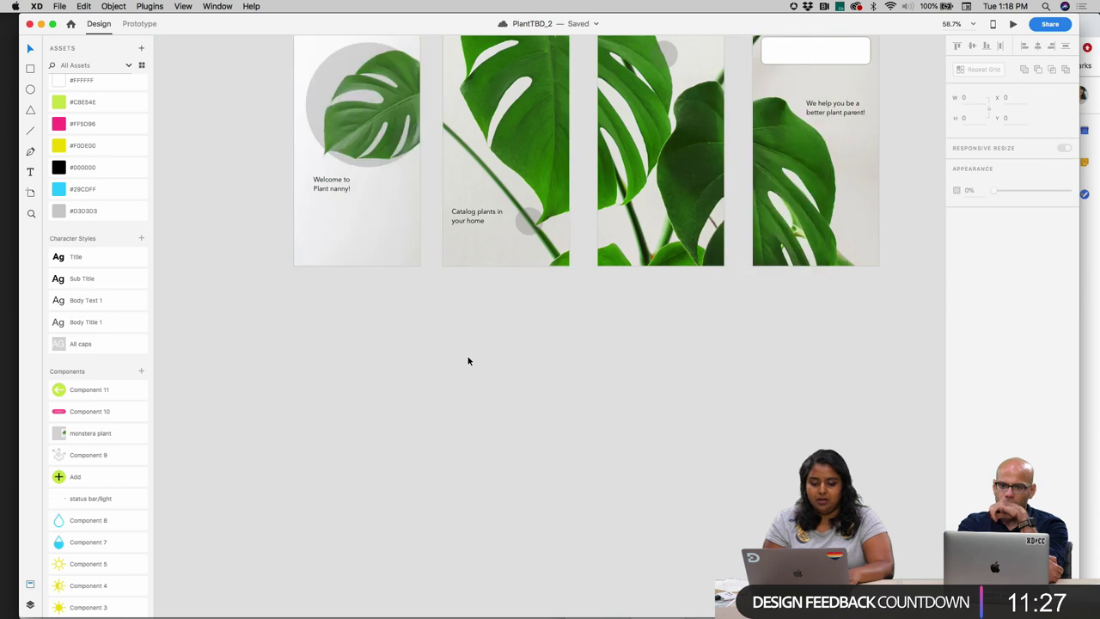
pyautogui.press('super+shift+z')
pyautogui.press('super+shift+z')
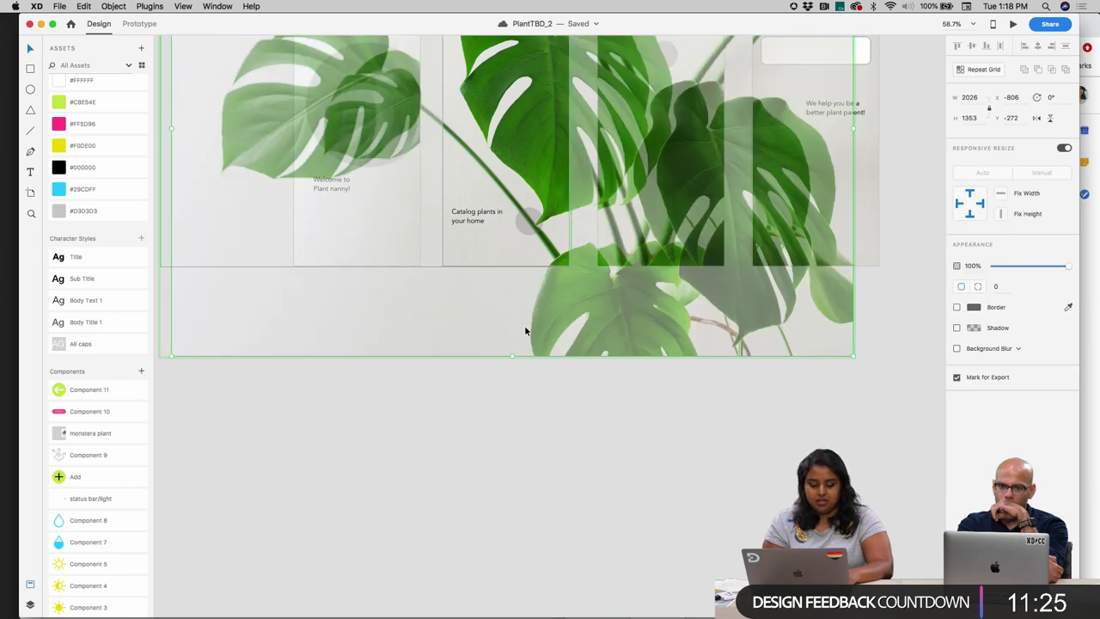
pyautogui.press('super+z')
pyautogui.scroll(-3, 558, 500)
pyautogui.press('super+shift+z')
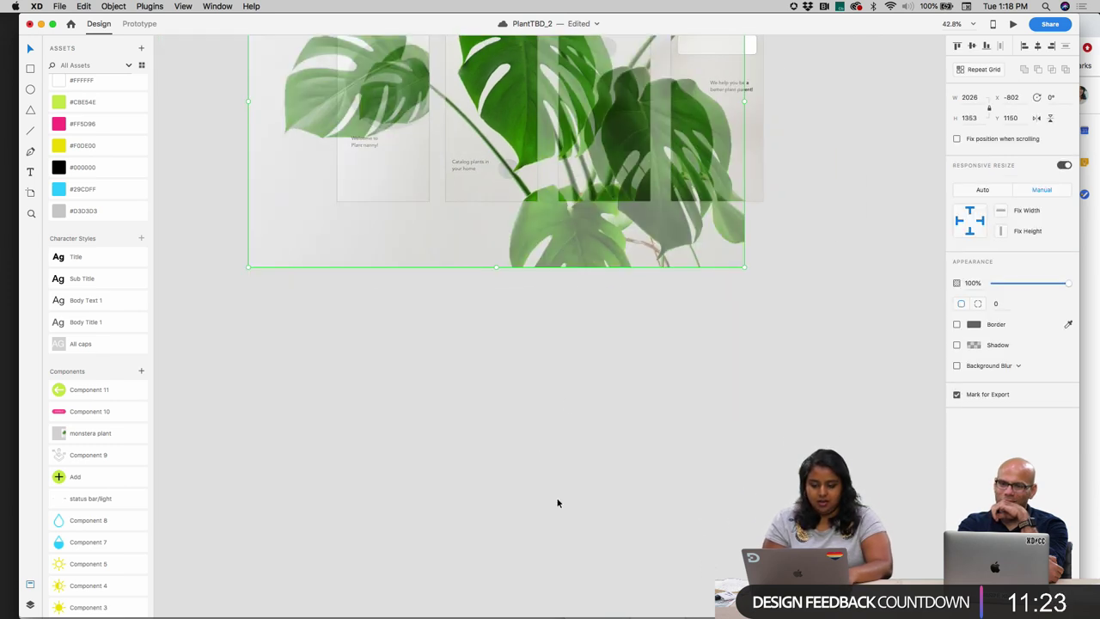
pyautogui.moveTo(589, 265); pyautogui.dragTo(656, 546)
pyautogui.press('super+z')
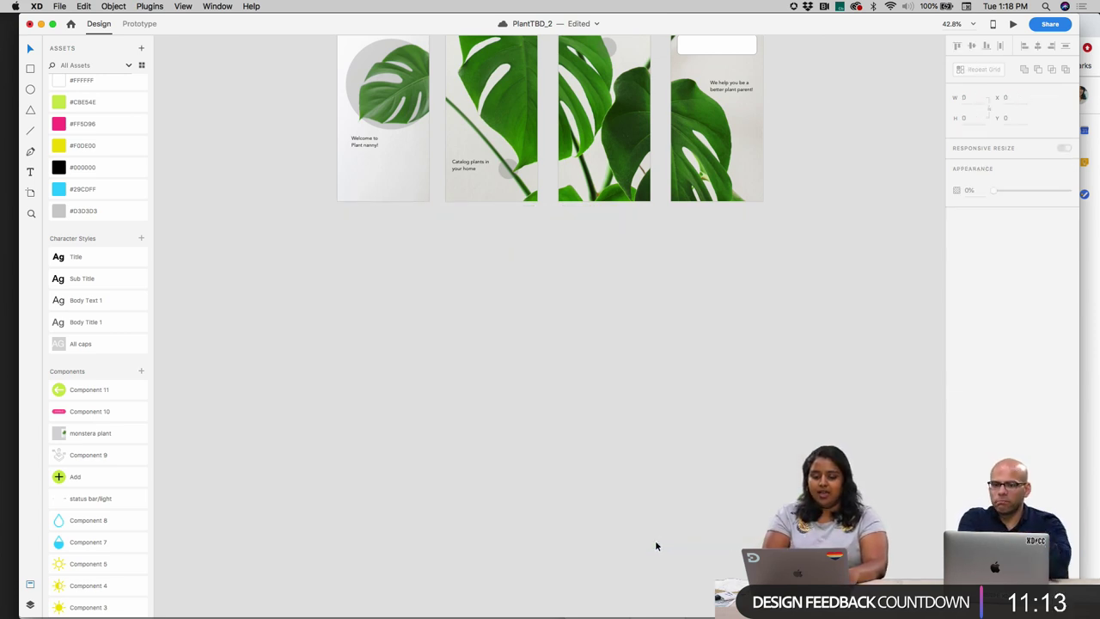
pyautogui.scroll(5, 512, 259)
pyautogui.press('super+z')
pyautogui.press('super+z')
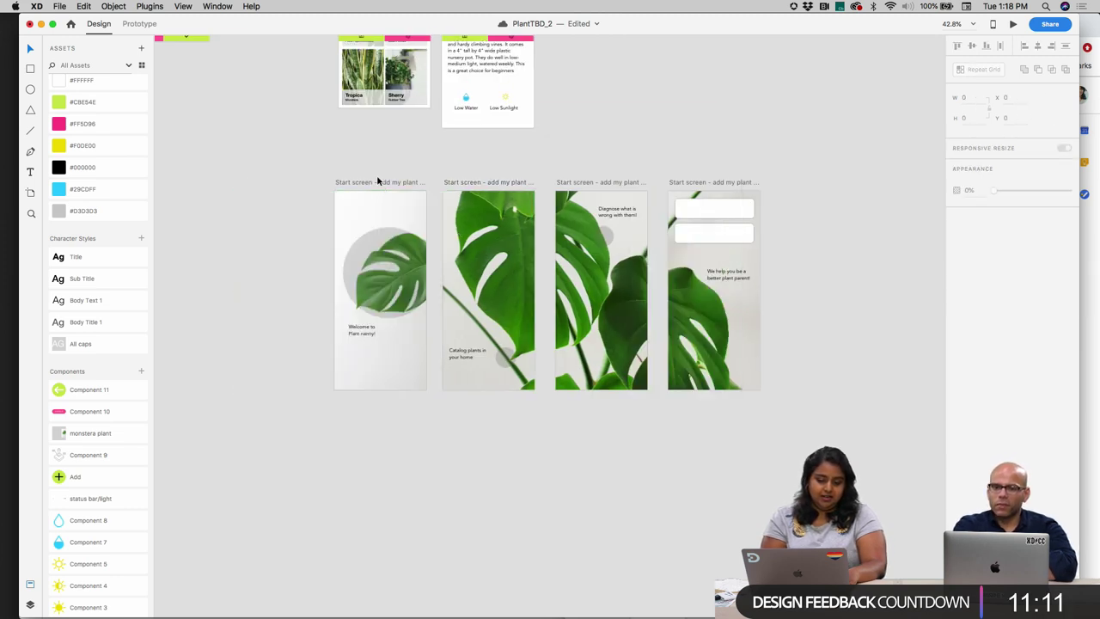
# - Shrink the grey circle behind the leaf on the first start screen to 352 by 352
pyautogui.scroll(5, 377, 174)
pyautogui.click(381, 337)
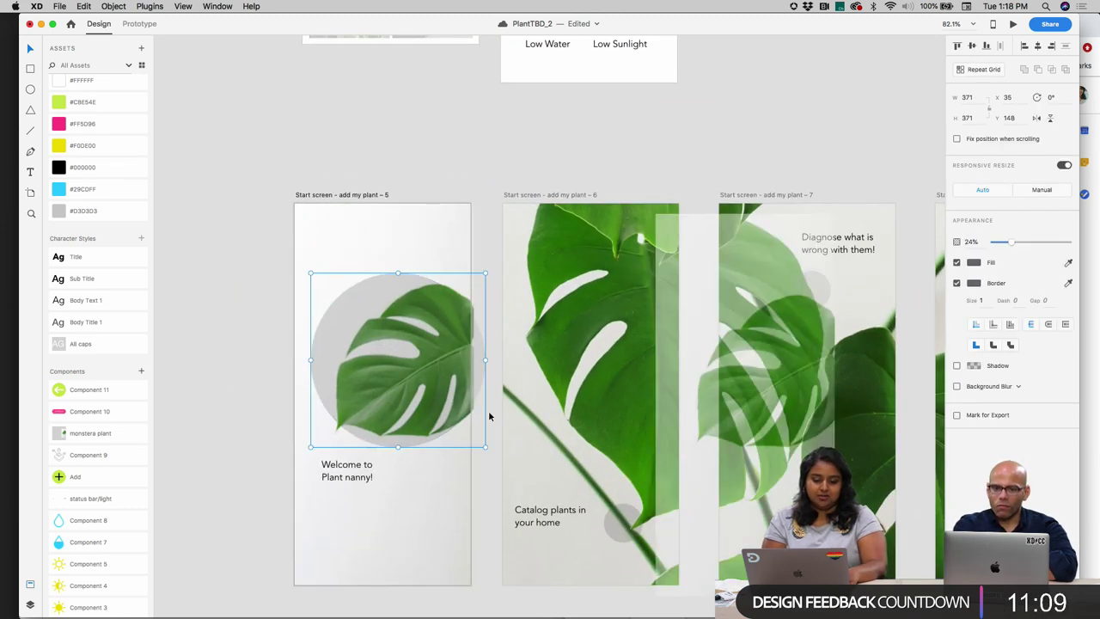
pyautogui.moveTo(484, 447); pyautogui.dragTo(472, 442)
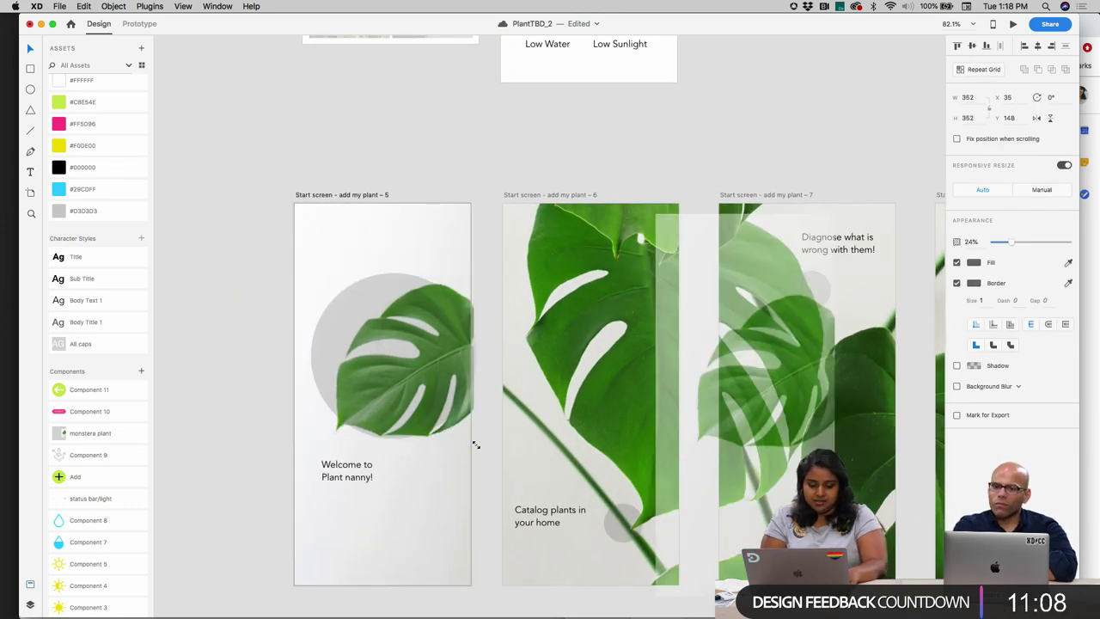
# - Fill the leaf's background circle with green #CBE54E, without a border, and move it to X 75, Y 163
pyautogui.click(126, 103)
pyautogui.moveTo(380, 306)
pyautogui.mouseDown()
pyautogui.moveTo(373, 214)
pyautogui.moveTo(398, 319)
pyautogui.mouseUp()
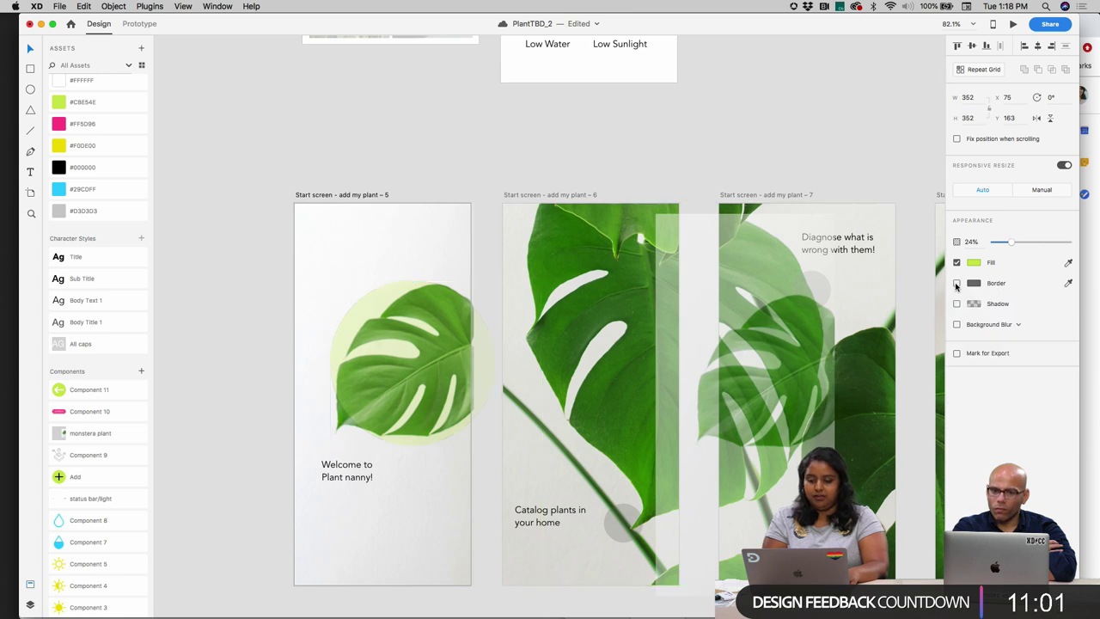
pyautogui.click(612, 133)
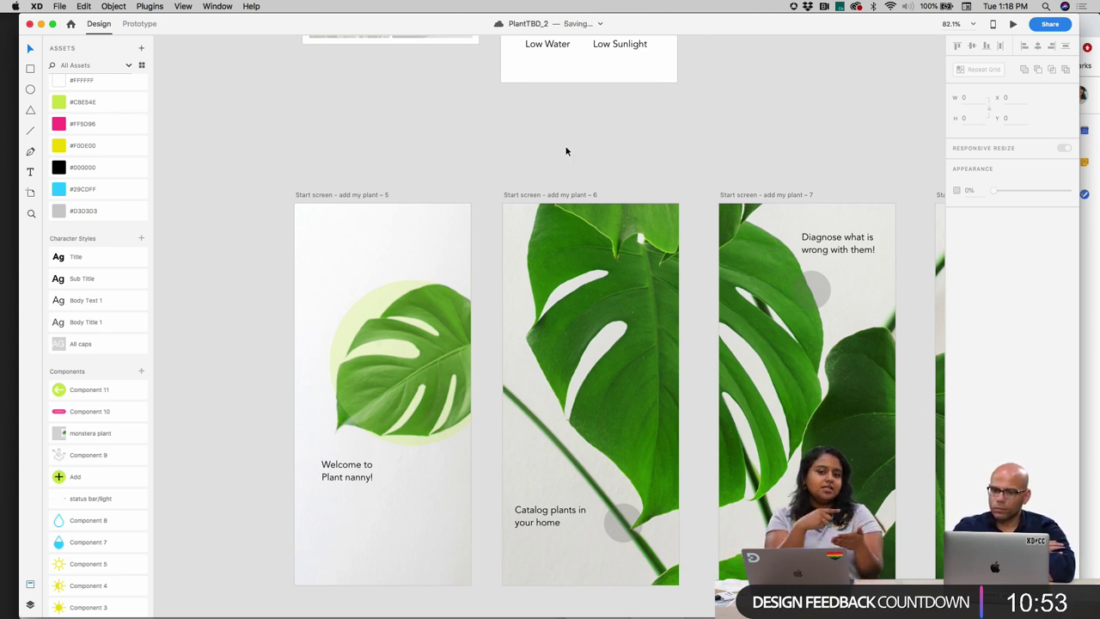
# - Check the first start screen's prototype link and link the "Catalog plants in your home" screen to the "Diagnose what is wrong with them!" screen
pyautogui.click(329, 195)
pyautogui.click(142, 24)
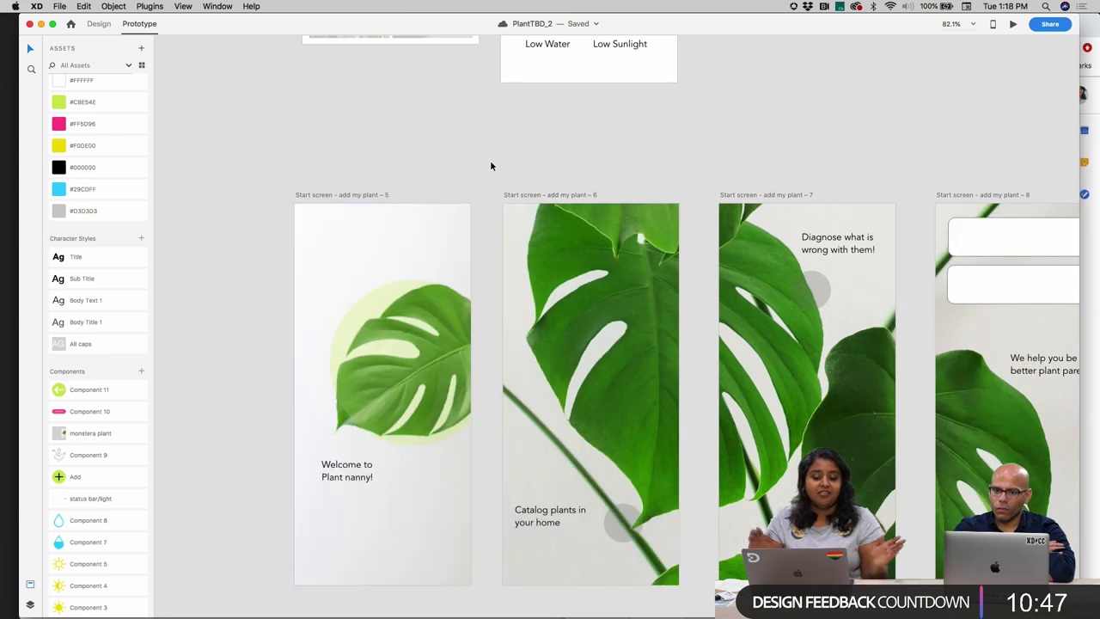
pyautogui.scroll(-2, 490, 159)
pyautogui.click(268, 141)
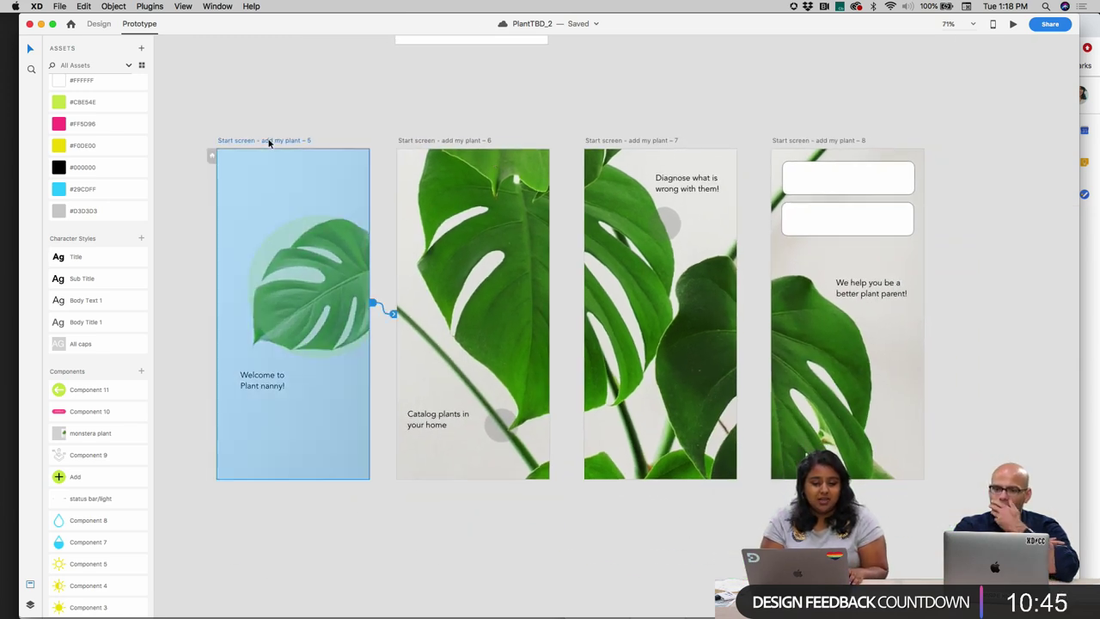
pyautogui.click(451, 140)
pyautogui.click(585, 140)
pyautogui.click(431, 210)
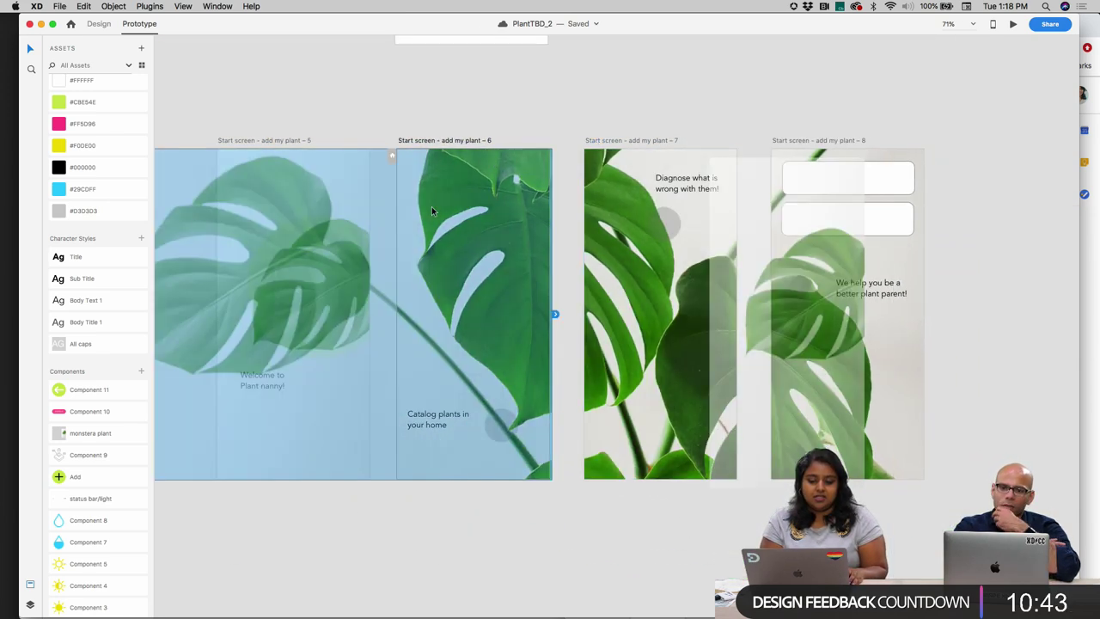
pyautogui.moveTo(554, 317); pyautogui.dragTo(606, 319)
pyautogui.click(670, 118)
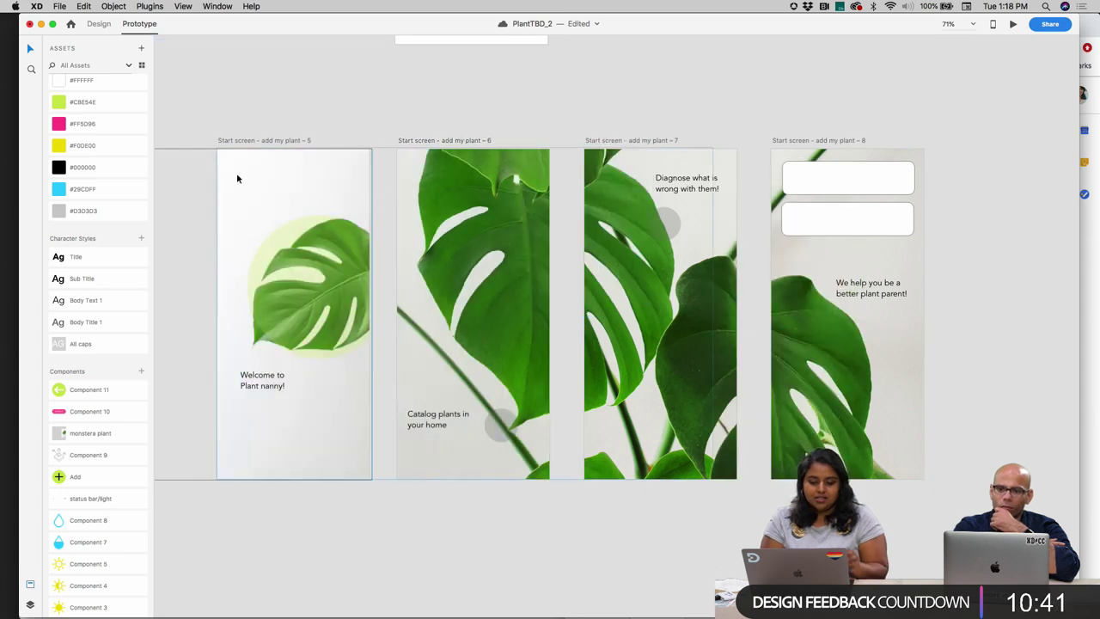
# - Link the first start screen to the "Catalog plants in your home" screen with a Drag trigger and Auto-Animate action
pyautogui.click(230, 147)
pyautogui.moveTo(370, 302); pyautogui.dragTo(393, 316)
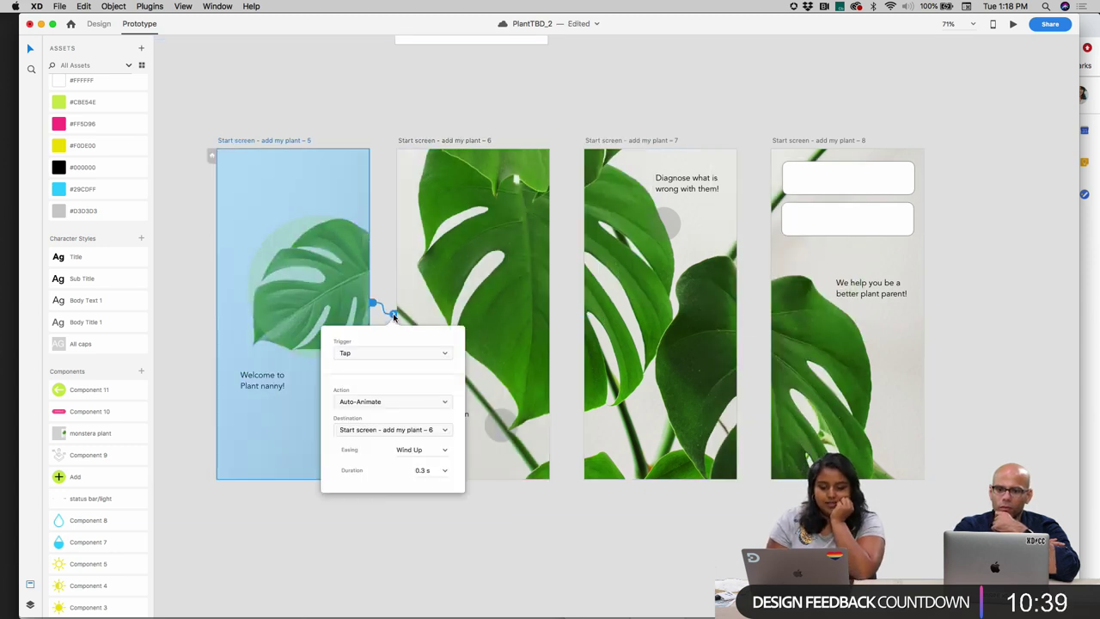
pyautogui.click(385, 356)
pyautogui.click(384, 362)
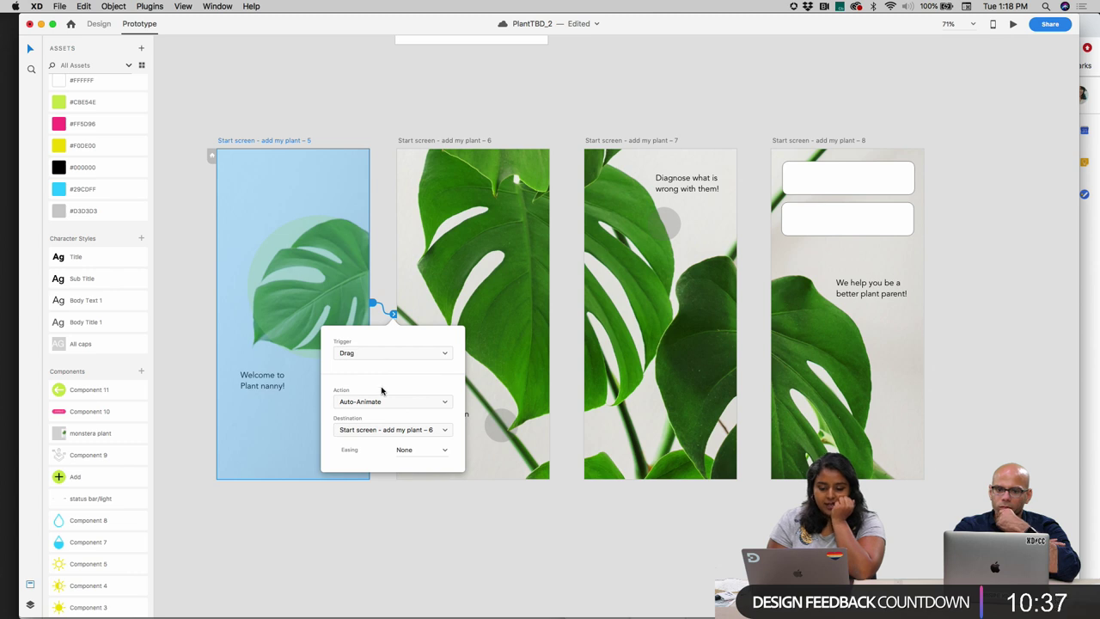
pyautogui.click(412, 521)
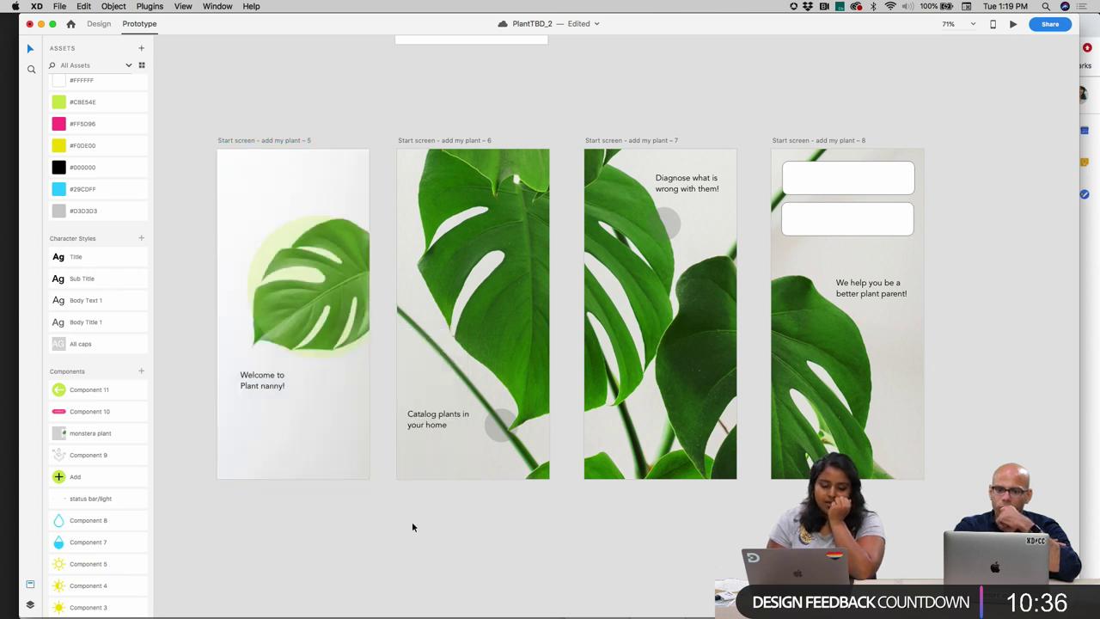
# - Preview the prototype from the first start screen through to the "Diagnose what is wrong with them!" screen
pyautogui.click(284, 139)
pyautogui.click(1012, 23)
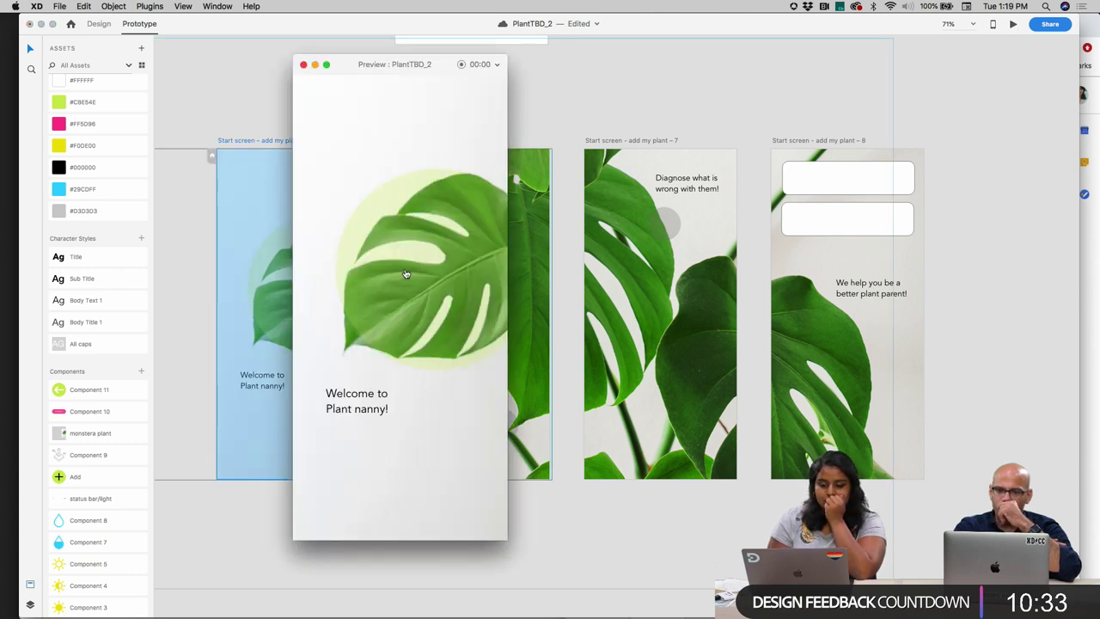
pyautogui.moveTo(404, 273); pyautogui.dragTo(254, 288)
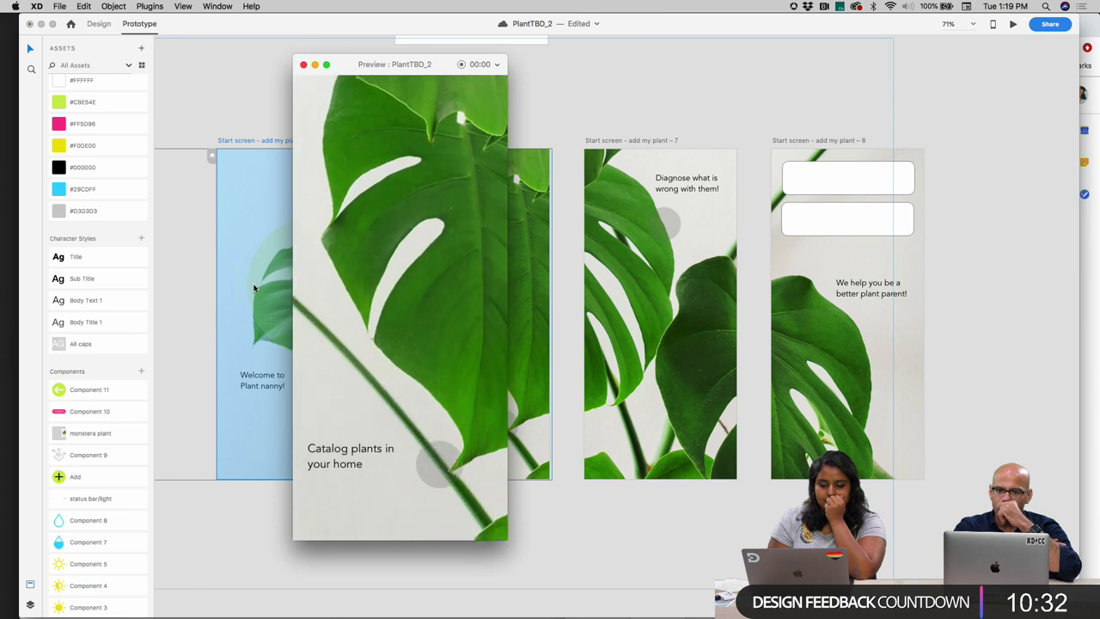
pyautogui.click(310, 287)
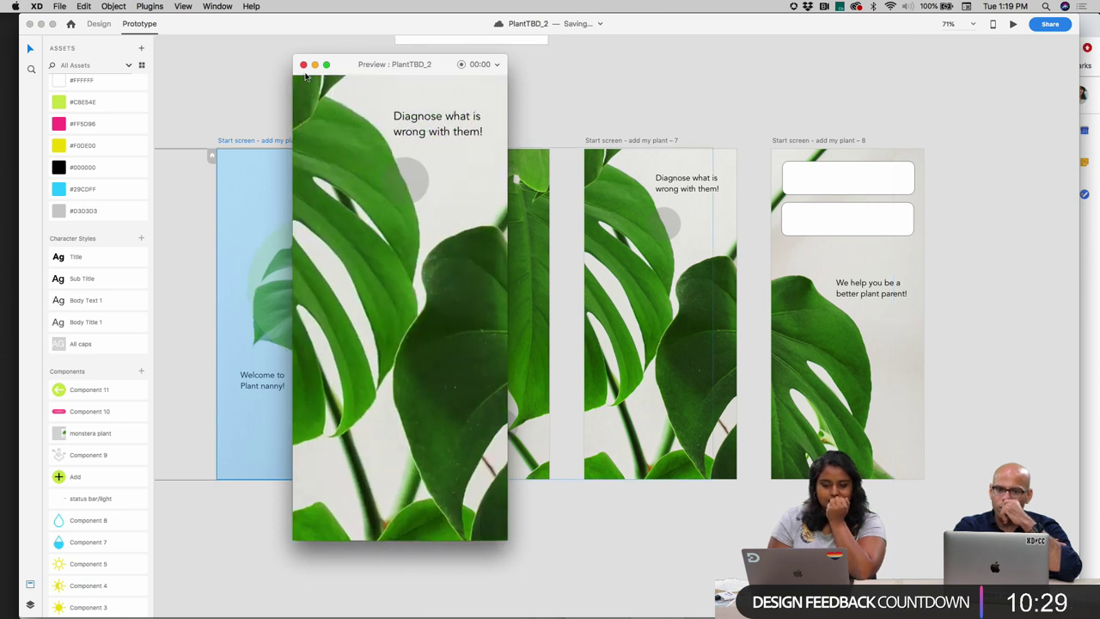
pyautogui.click(303, 65)
# - Fill the grey circle on the "Catalog plants in your home" screen with yellow #F0DE00 and move the caption closer to it
pyautogui.scroll(3, 523, 309)
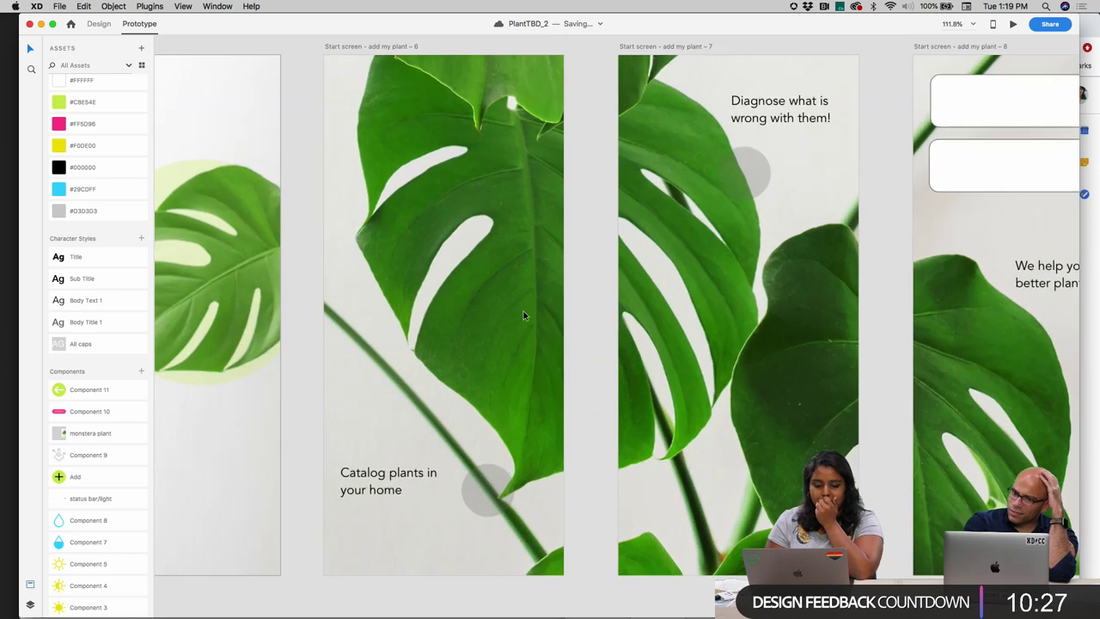
pyautogui.scroll(-4, 522, 309)
pyautogui.click(577, 394)
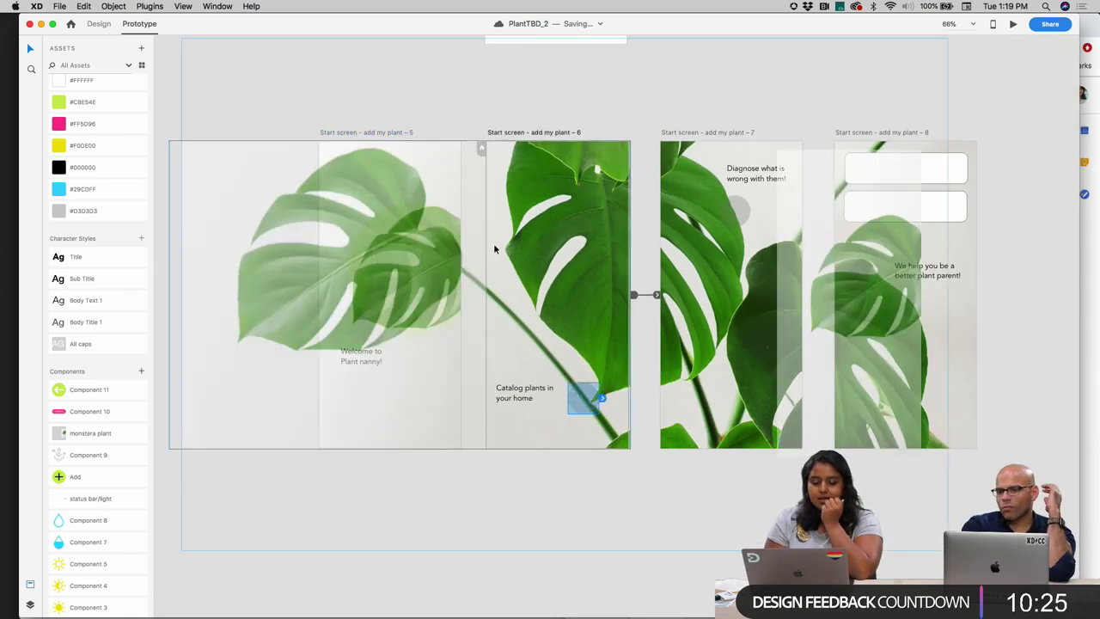
pyautogui.click(97, 25)
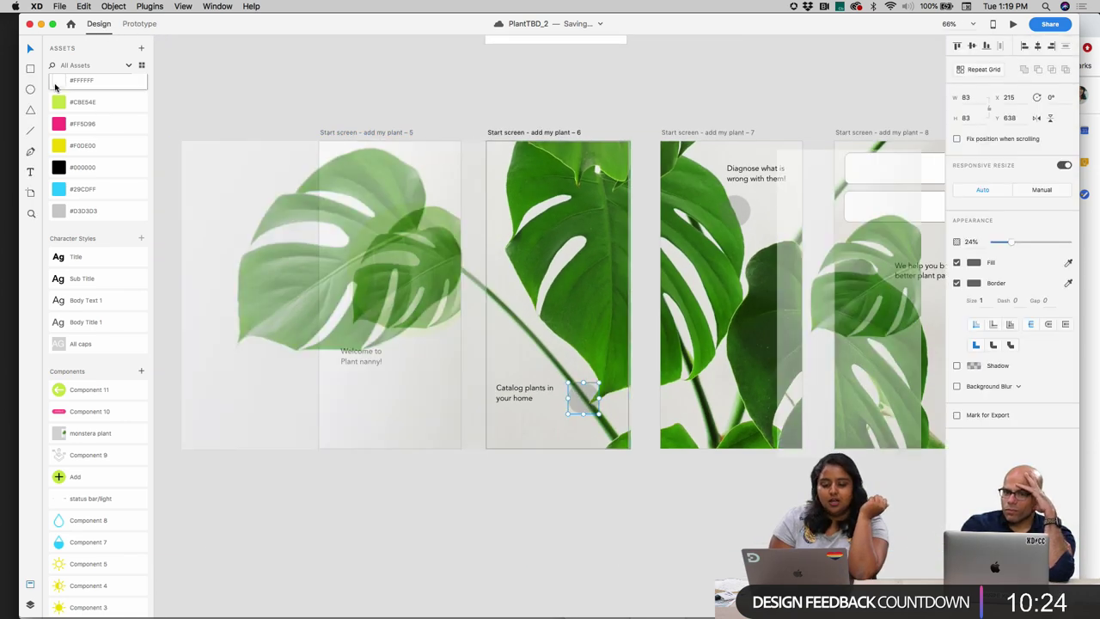
pyautogui.click(60, 145)
pyautogui.moveTo(520, 400); pyautogui.dragTo(530, 407)
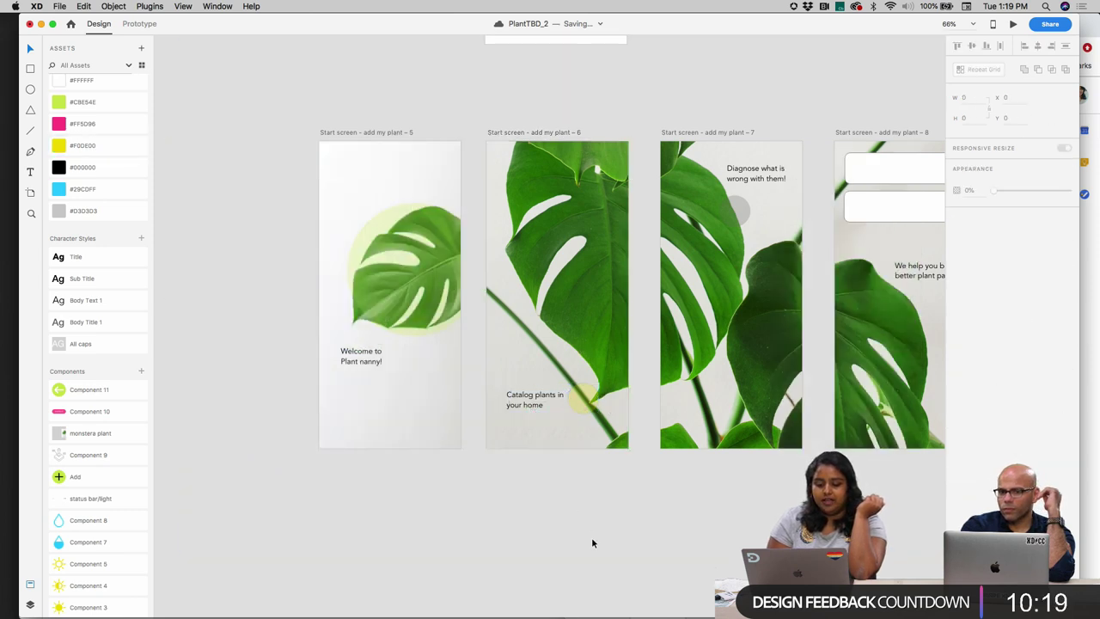
# - Raise the yellow circle's opacity to 72% and remove its border
pyautogui.click(592, 413)
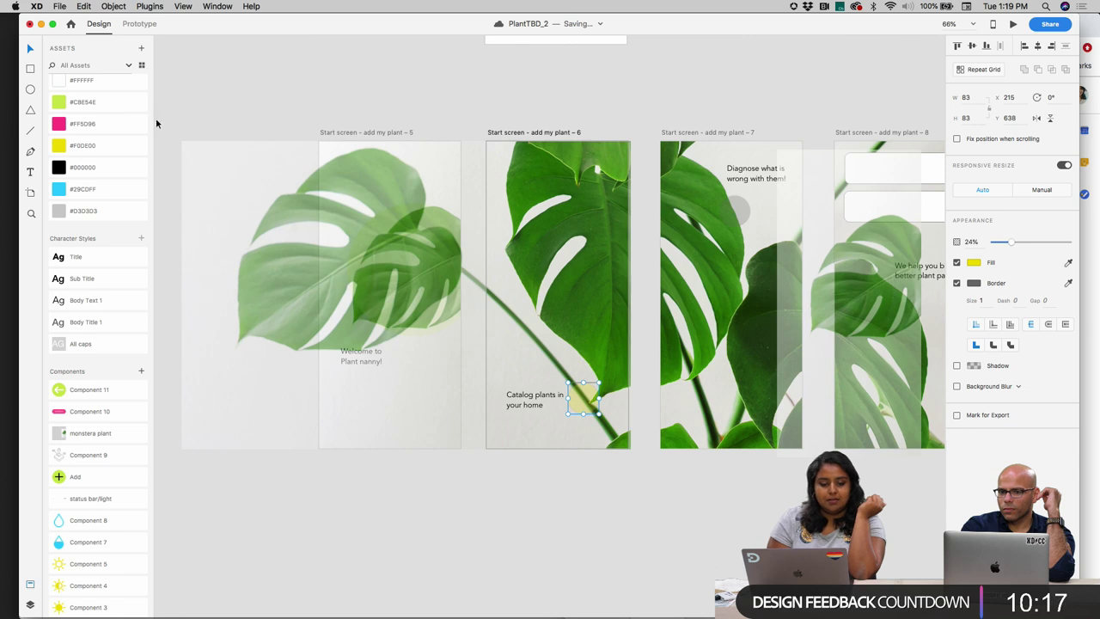
pyautogui.moveTo(1011, 241); pyautogui.dragTo(1043, 247)
pyautogui.click(957, 283)
pyautogui.click(476, 490)
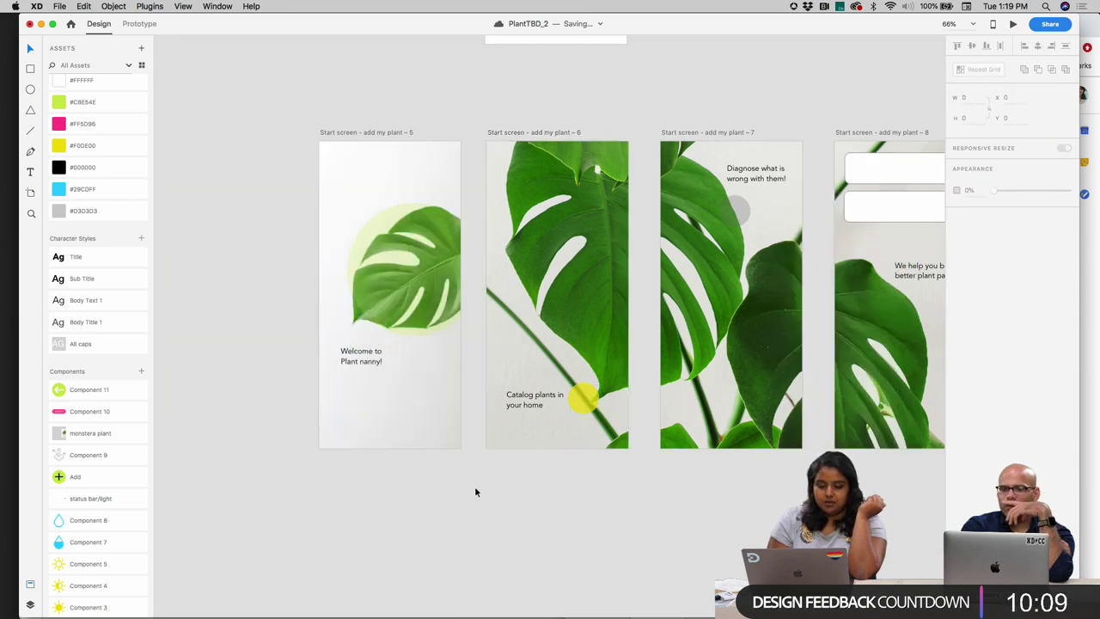
# - Set the opacity of the first screen's green circle to 48% and lower the yellow circle's opacity on the second screen
pyautogui.click(391, 212)
pyautogui.moveTo(1012, 247)
pyautogui.mouseDown()
pyautogui.moveTo(1043, 248)
pyautogui.moveTo(1031, 248)
pyautogui.mouseUp()
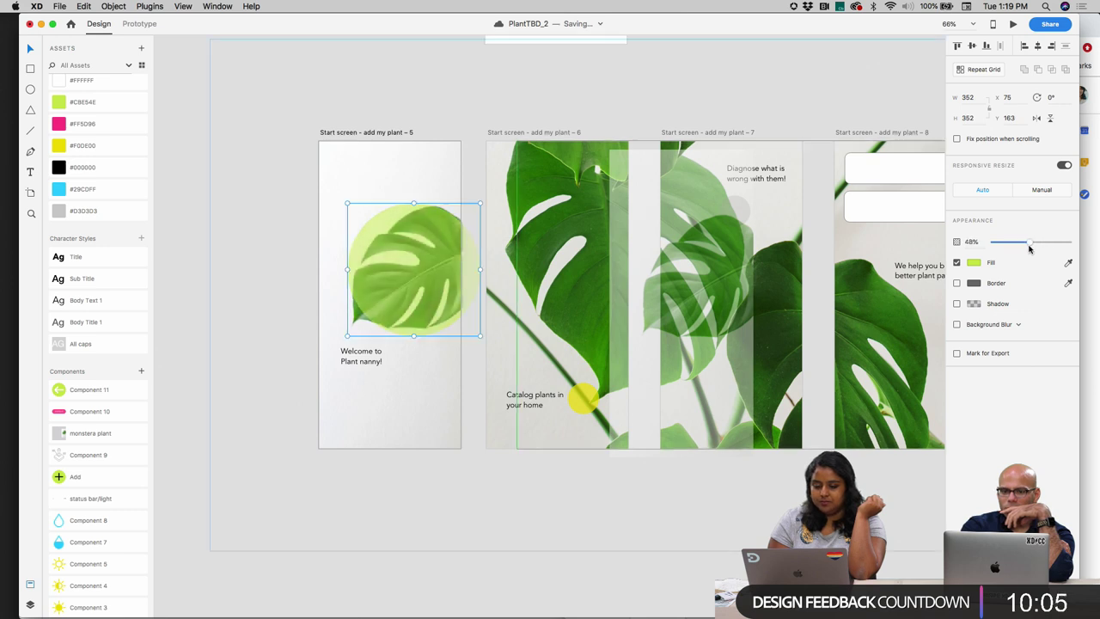
pyautogui.click(618, 503)
pyautogui.click(578, 402)
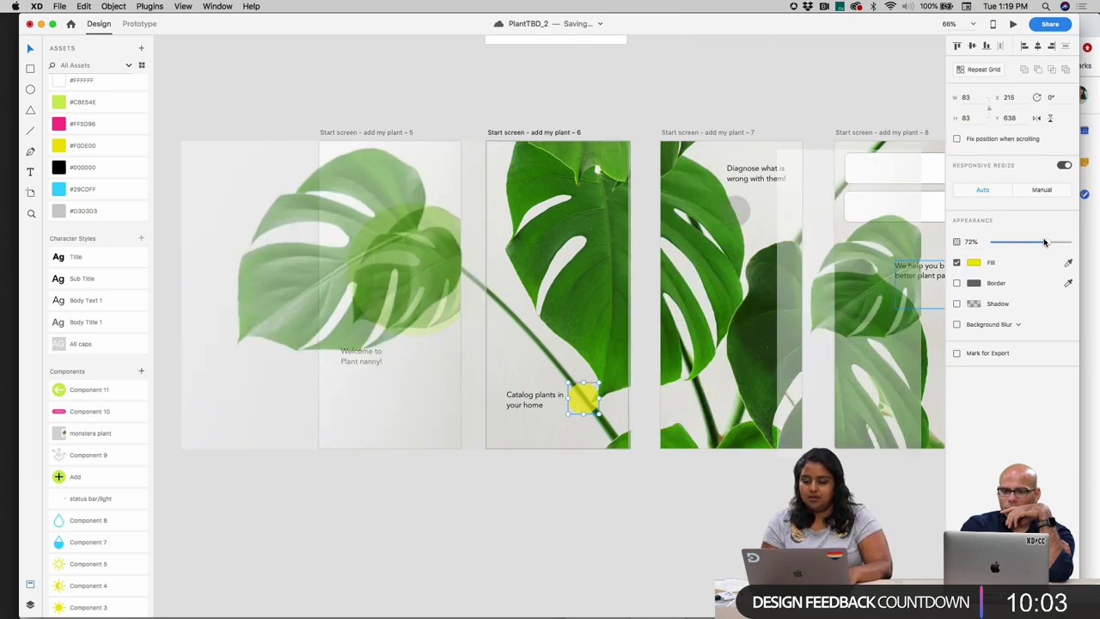
pyautogui.moveTo(1045, 243); pyautogui.dragTo(1022, 242)
pyautogui.click(650, 528)
# - Fill the grey circle on the "Diagnose what is wrong with them!" screen with blue #29CDFF, without a border
pyautogui.hscroll(1, 649, 531)
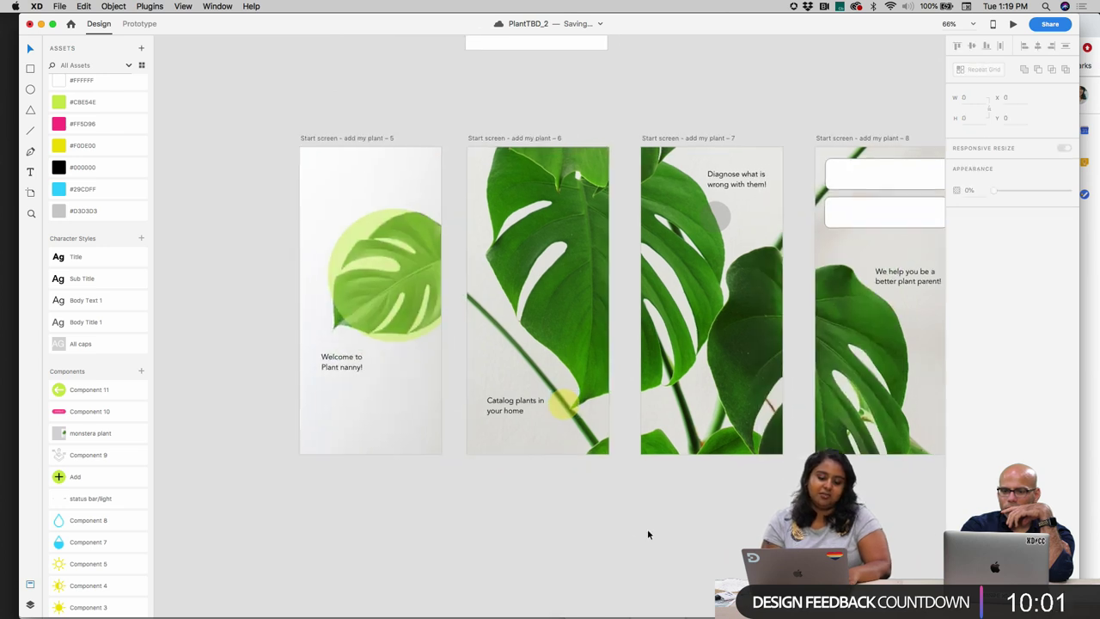
pyautogui.hscroll(3, 647, 528)
pyautogui.scroll(1, 647, 529)
pyautogui.click(634, 243)
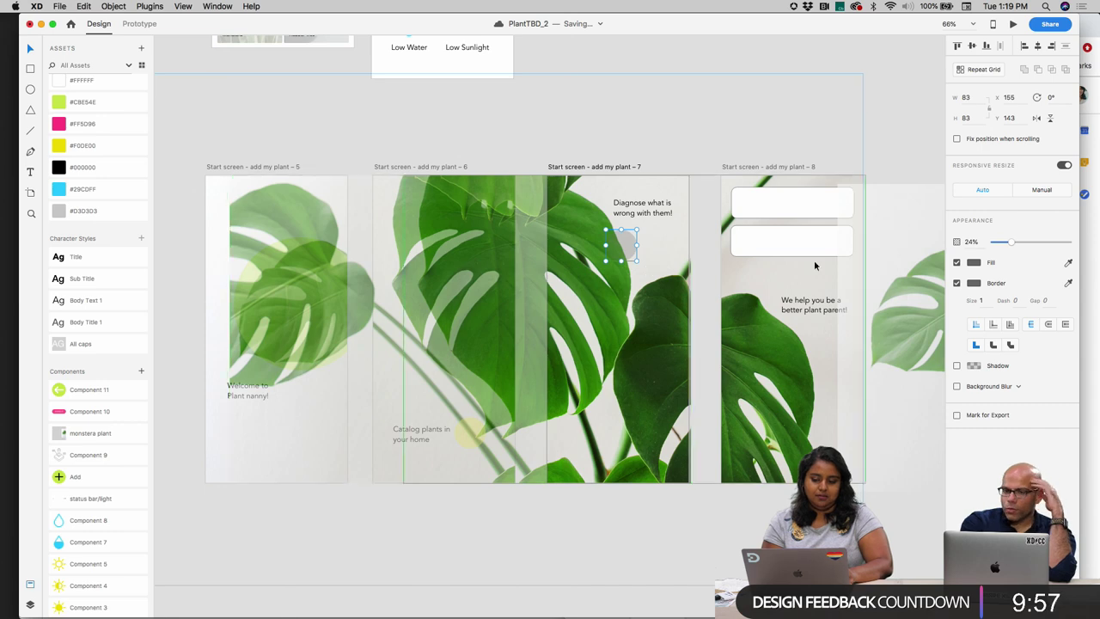
pyautogui.scroll(-5, 813, 259)
pyautogui.click(587, 378)
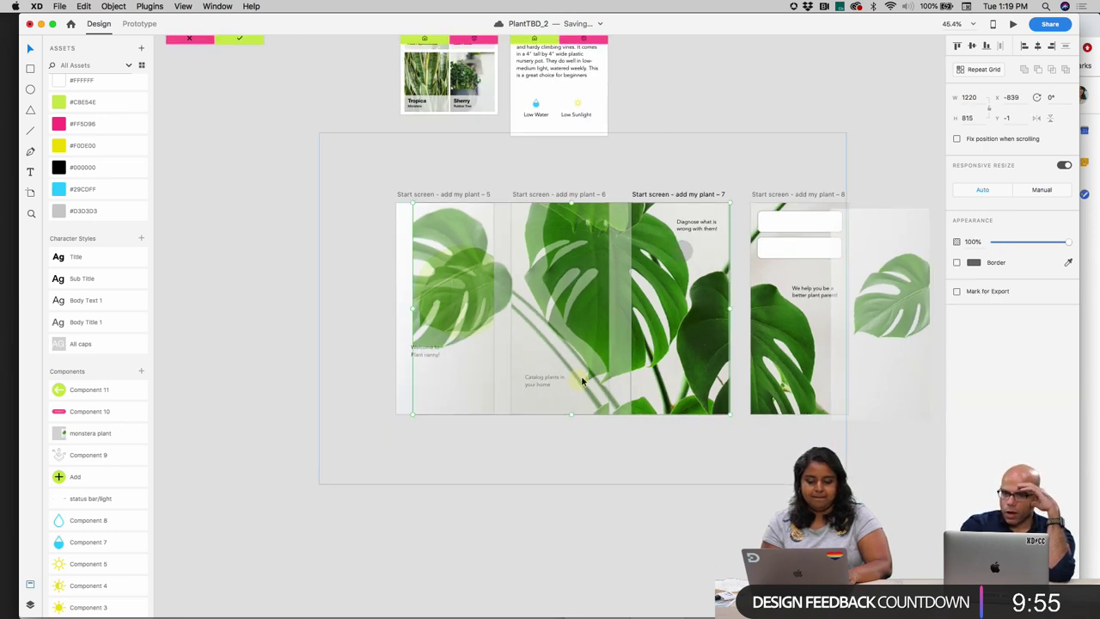
pyautogui.scroll(4, 670, 326)
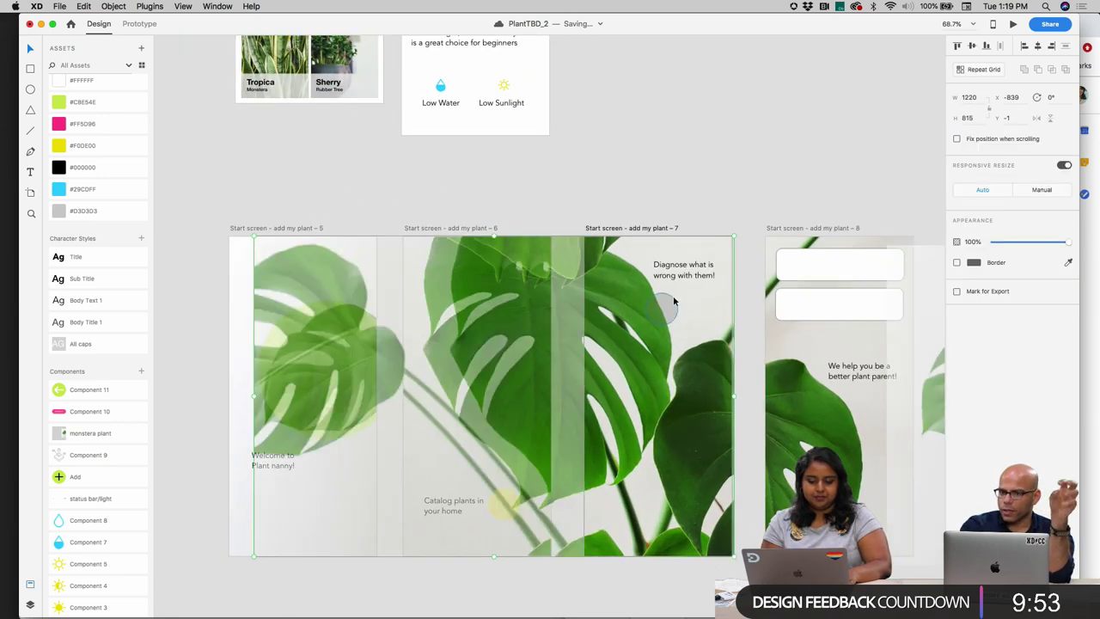
pyautogui.doubleClick(674, 300)
pyautogui.click(978, 263)
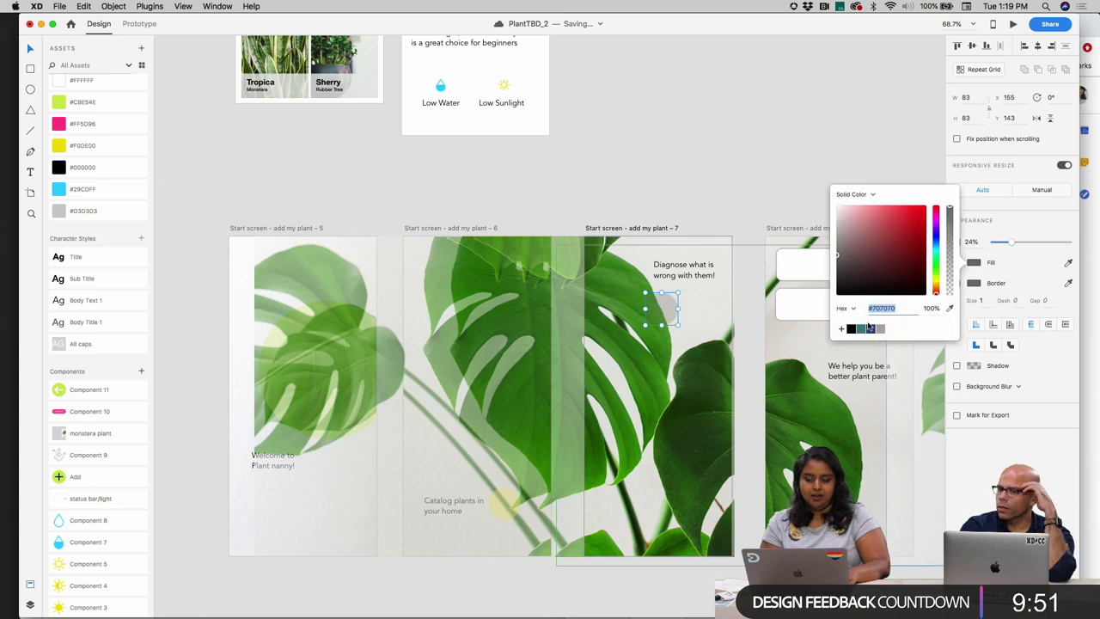
pyautogui.click(141, 188)
pyautogui.click(681, 145)
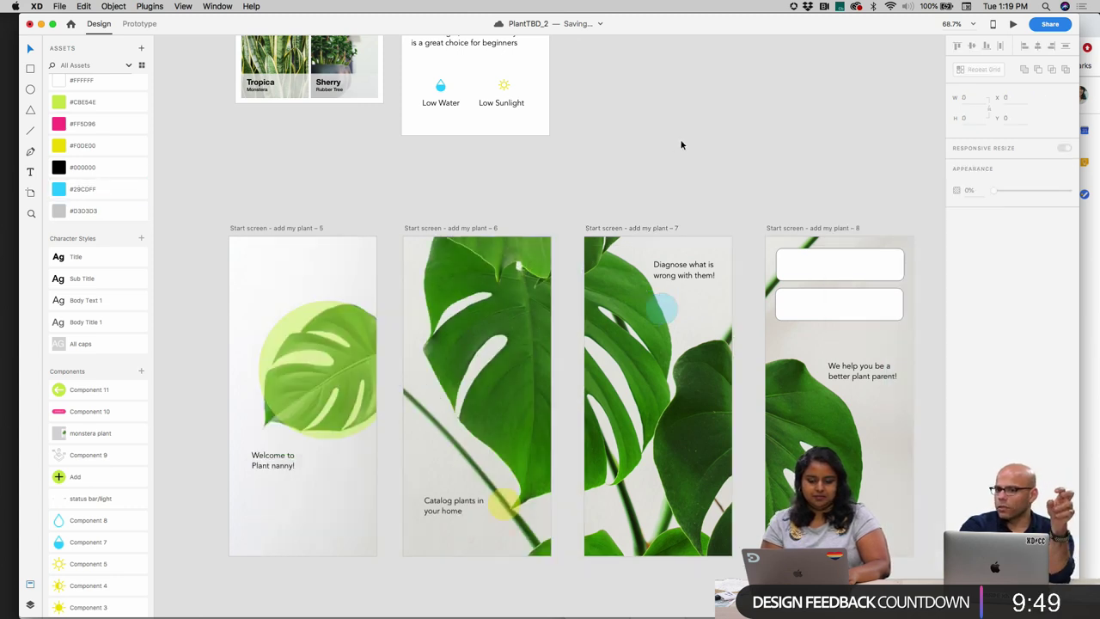
pyautogui.press('super+z')
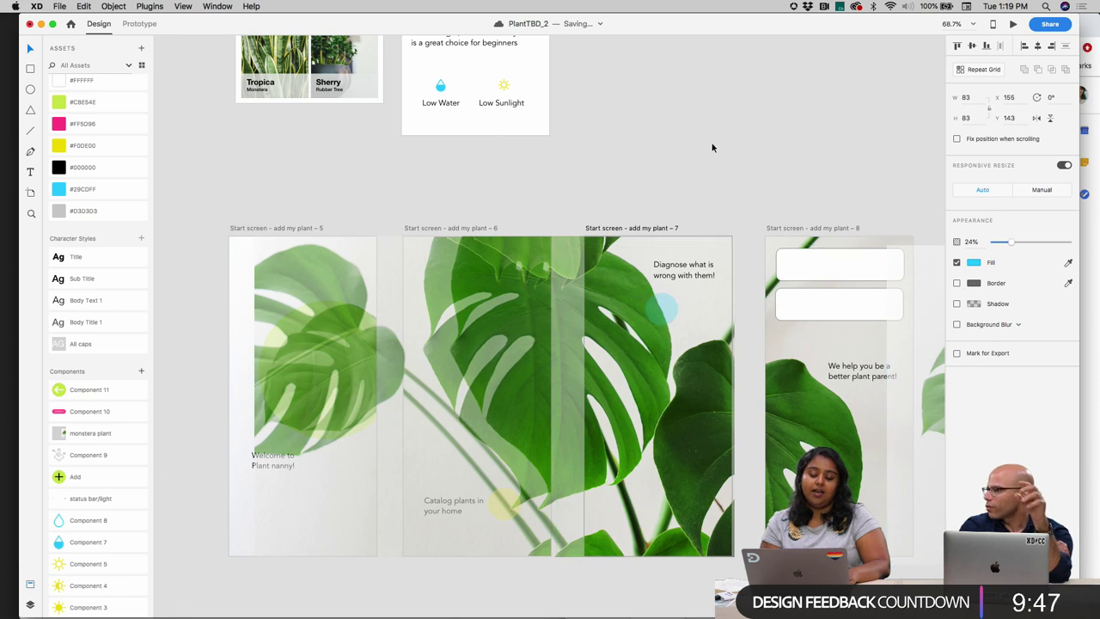
pyautogui.click(712, 148)
# - Examine the white boxes on the fourth start screen and compare the styling of all four start screens
pyautogui.hscroll(5, 728, 257)
pyautogui.click(732, 273)
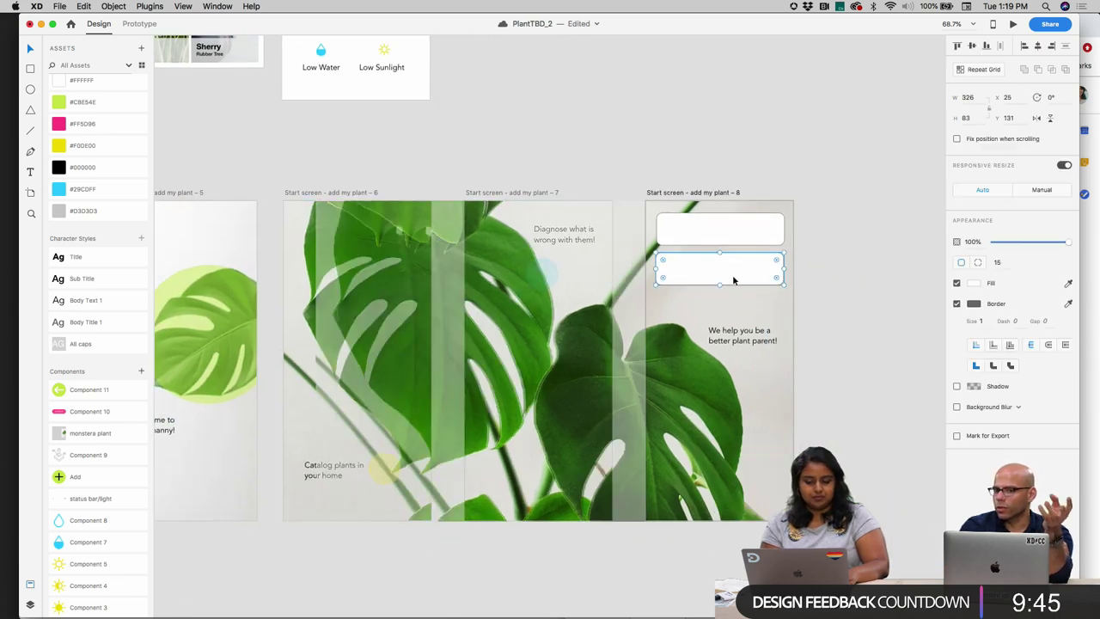
pyautogui.click(719, 174)
pyautogui.hscroll(-5, 719, 174)
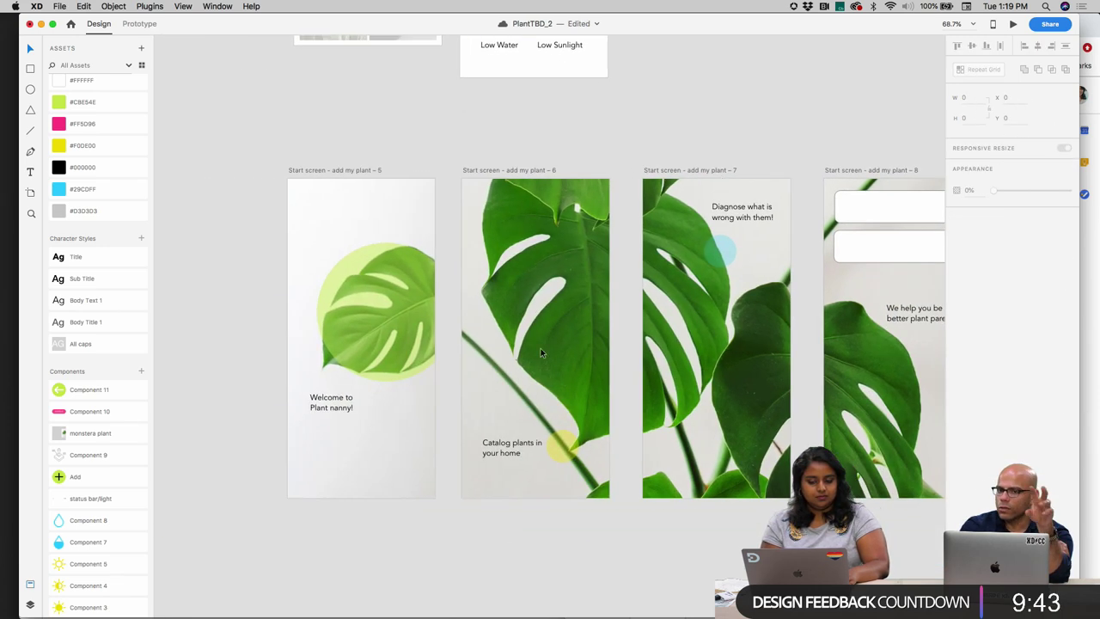
pyautogui.click(330, 402)
pyautogui.click(583, 531)
pyautogui.scroll(-2, 582, 534)
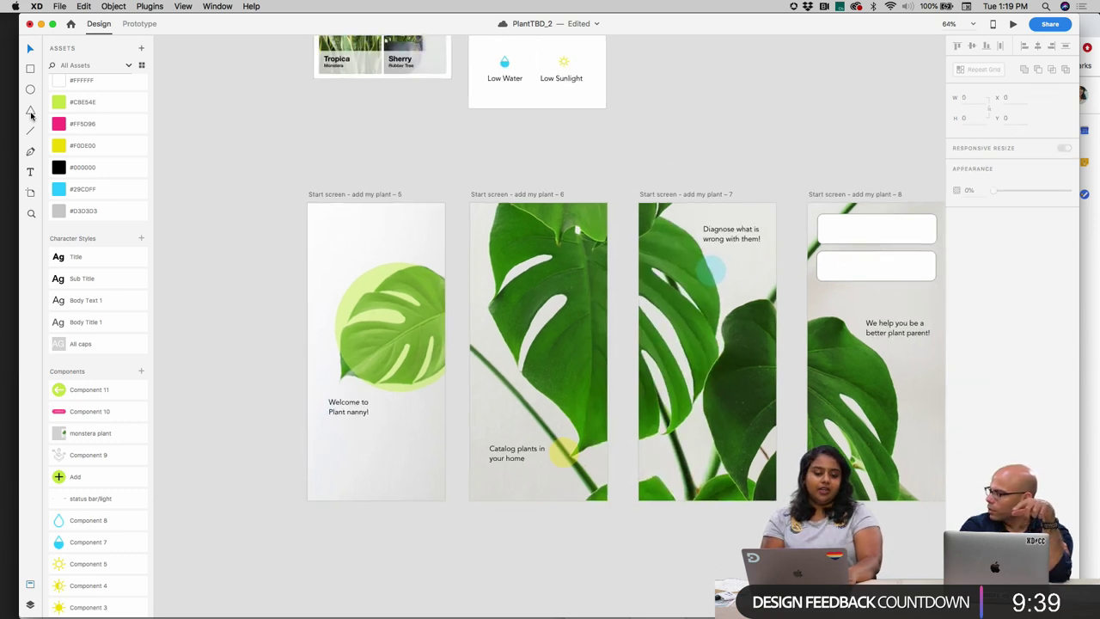
pyautogui.scroll(3, 114, 99)
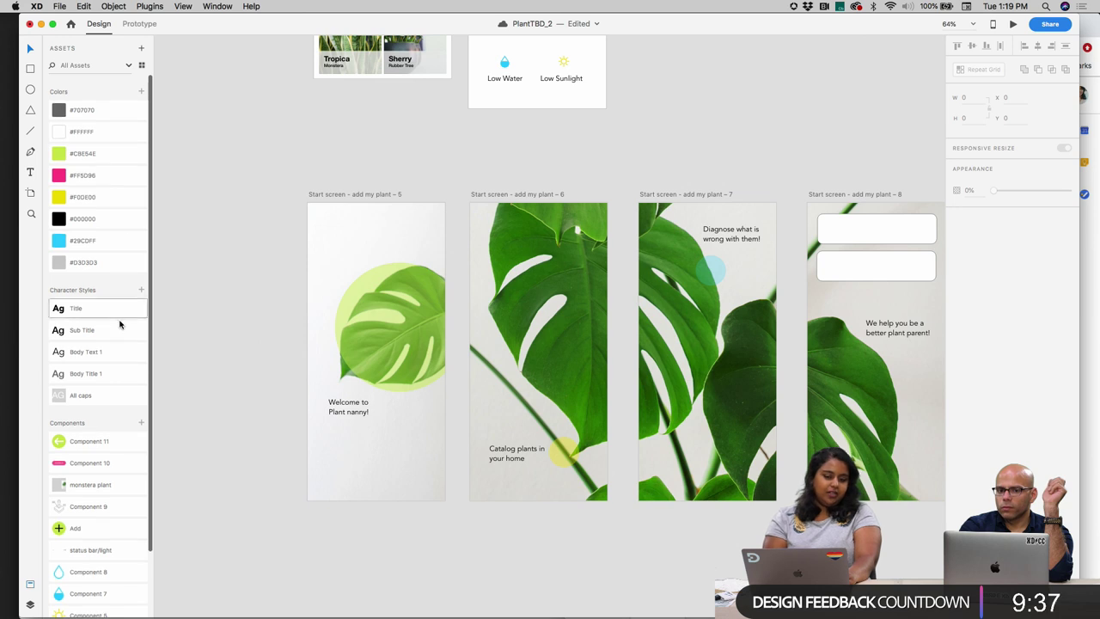
# - Rename the document as "Plant Nanny App"
pyautogui.click(597, 25)
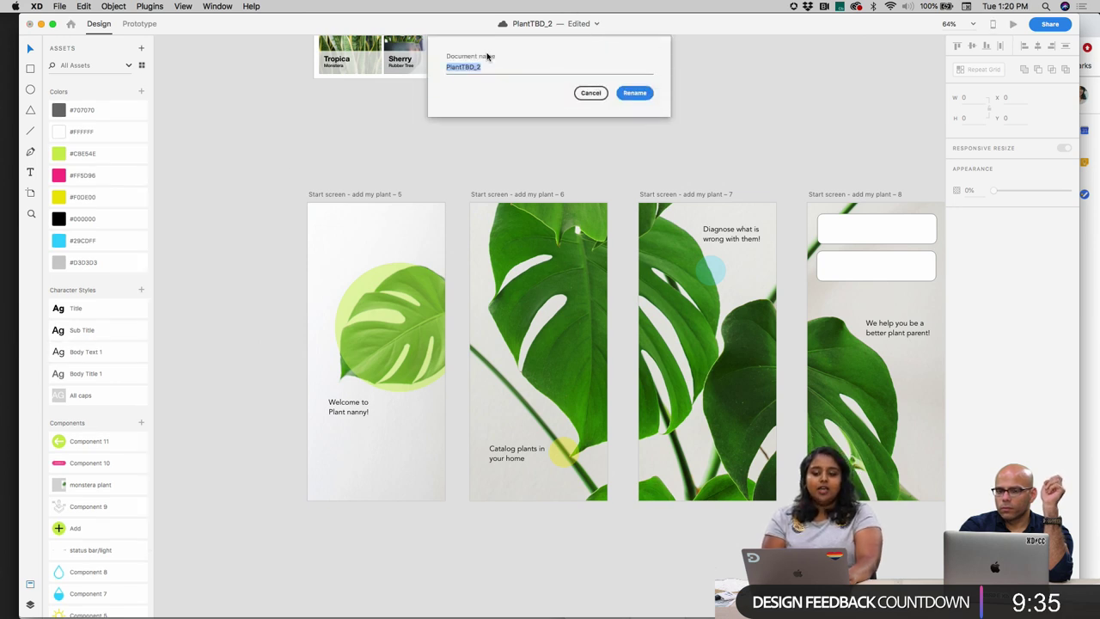
pyautogui.press('BackSpace')
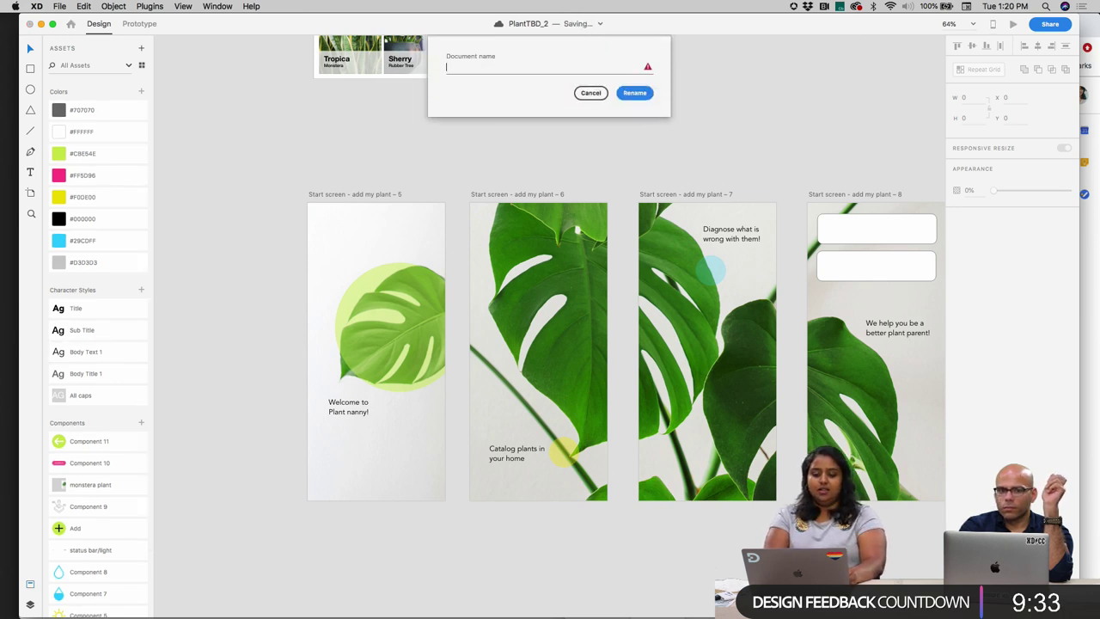
pyautogui.write('PLANT NAN')
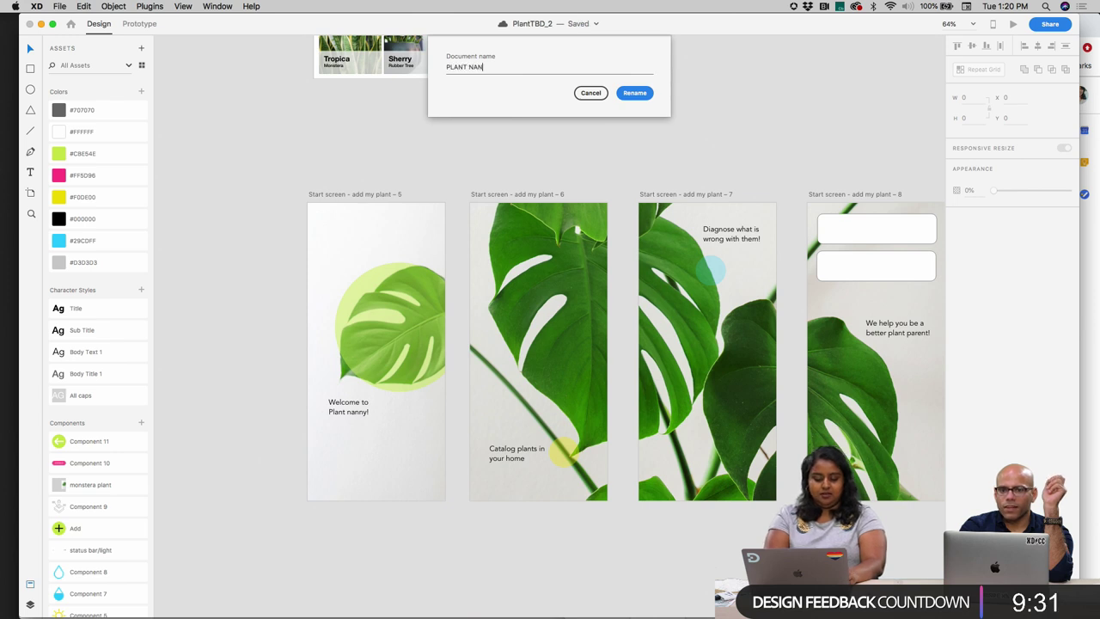
pyautogui.press('BackSpace')
pyautogui.press('BackSpace')
pyautogui.press('BackSpace')
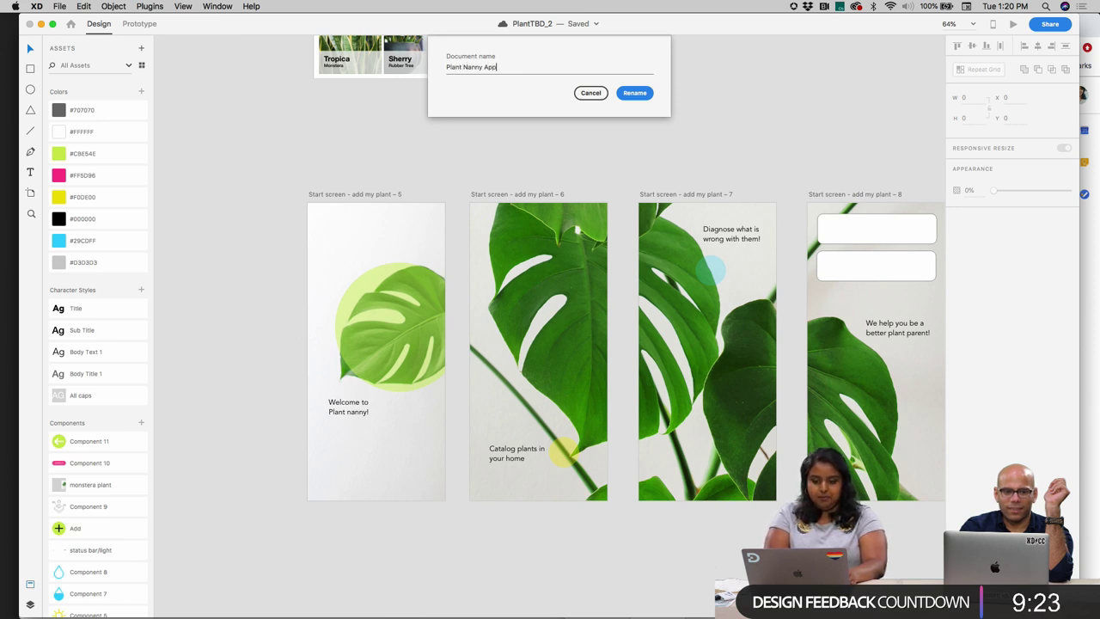
pyautogui.click(639, 94)
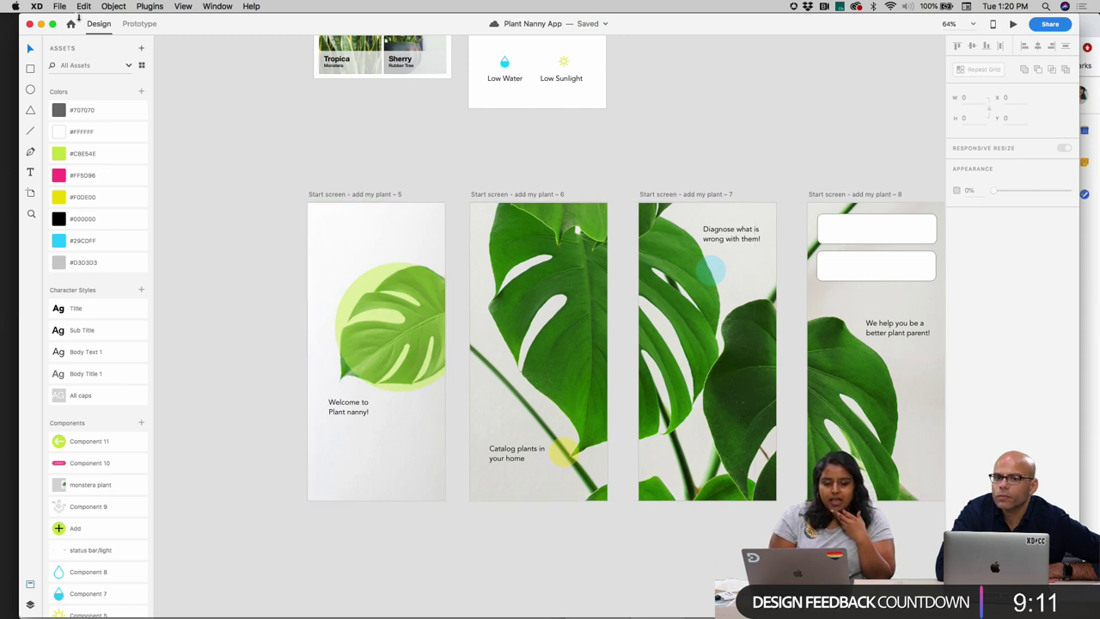
# - Invite a collaborator to edit the document, choosing their account from the suggested people
pyautogui.scroll(5, 164, 121)
pyautogui.scroll(-9, 472, 91)
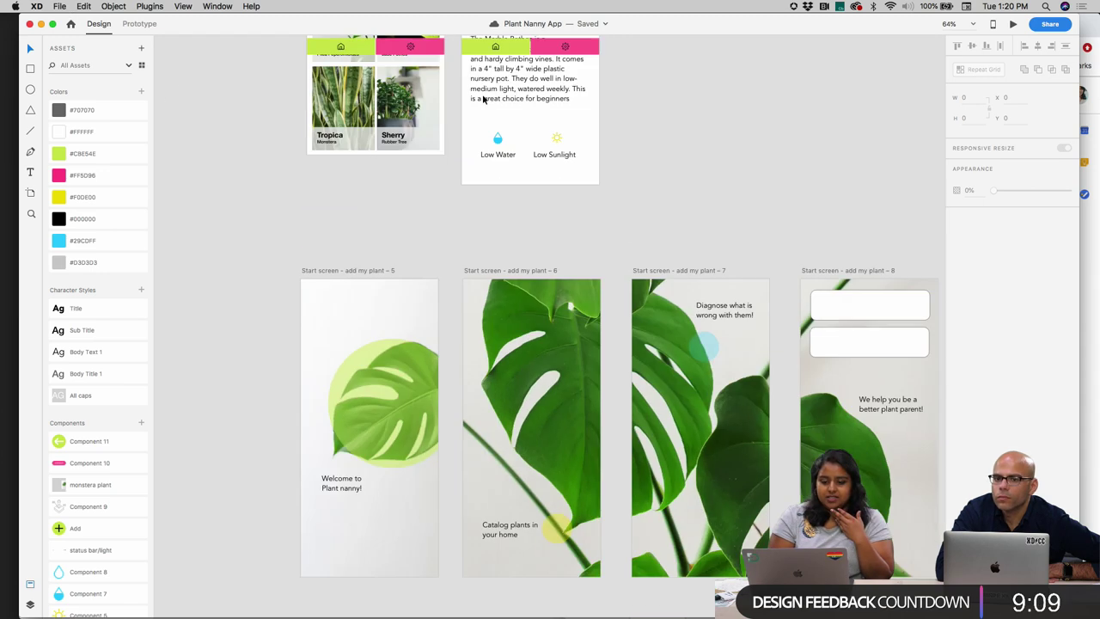
pyautogui.scroll(3, 482, 99)
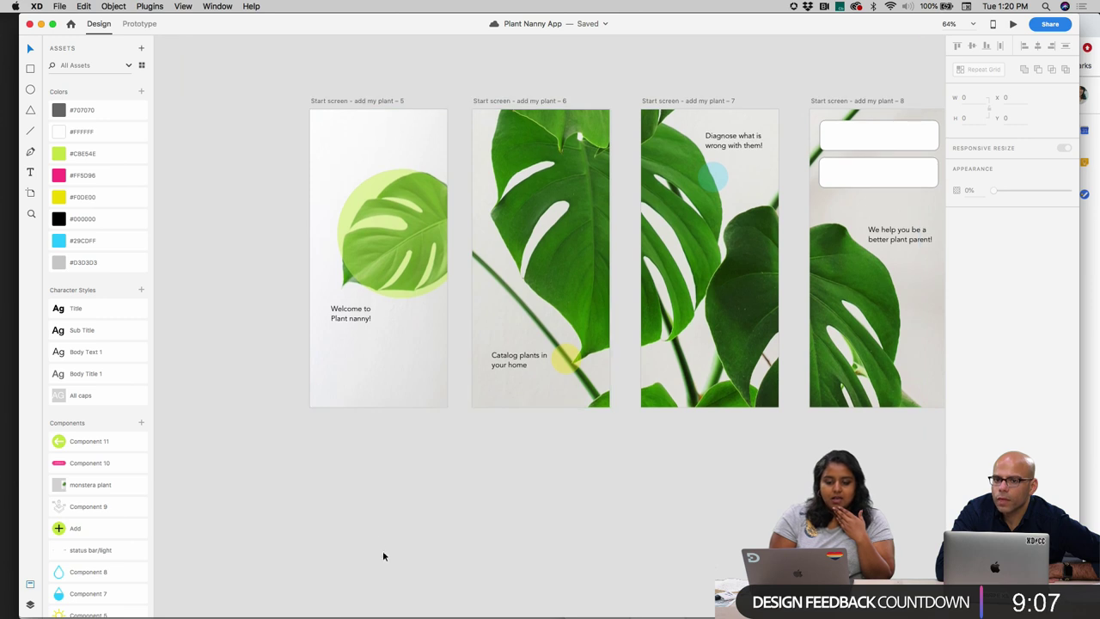
pyautogui.click(1050, 23)
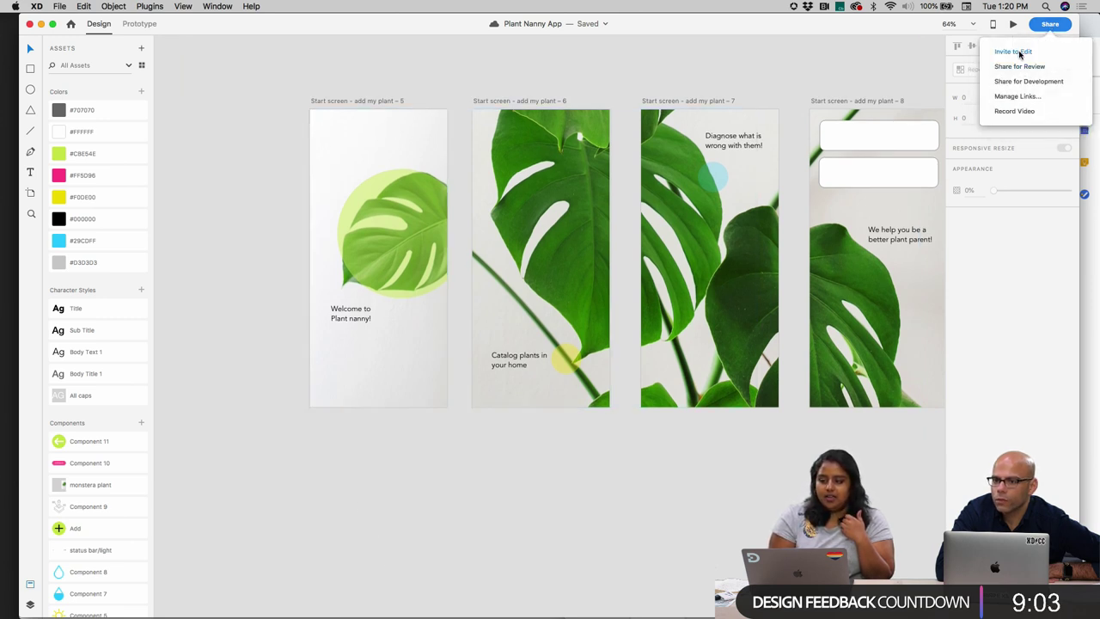
pyautogui.click(1017, 52)
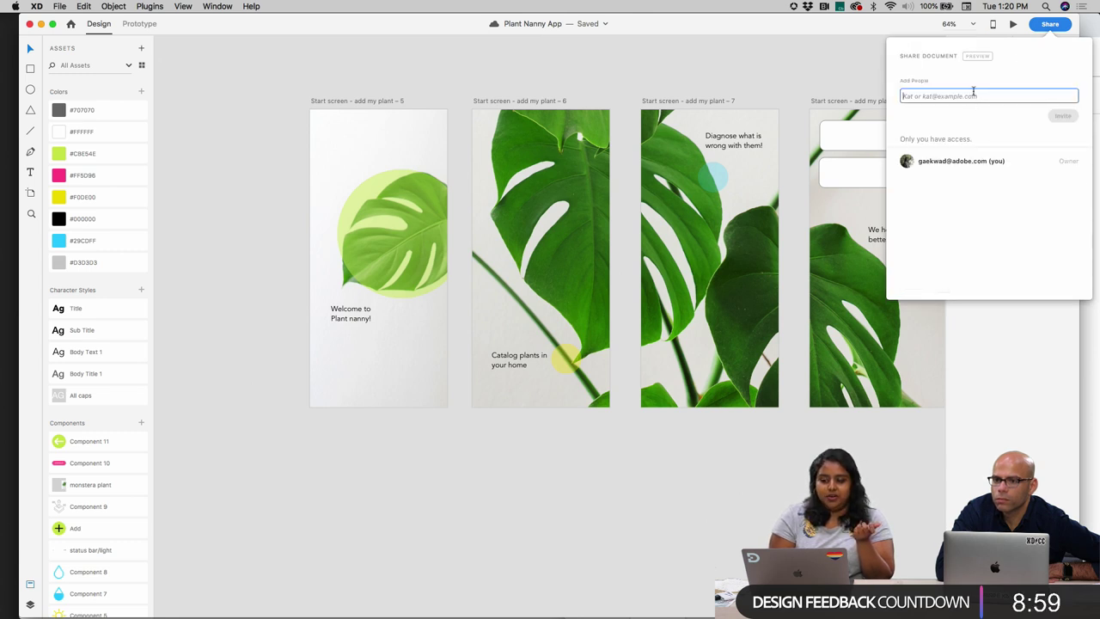
pyautogui.write('sherif')
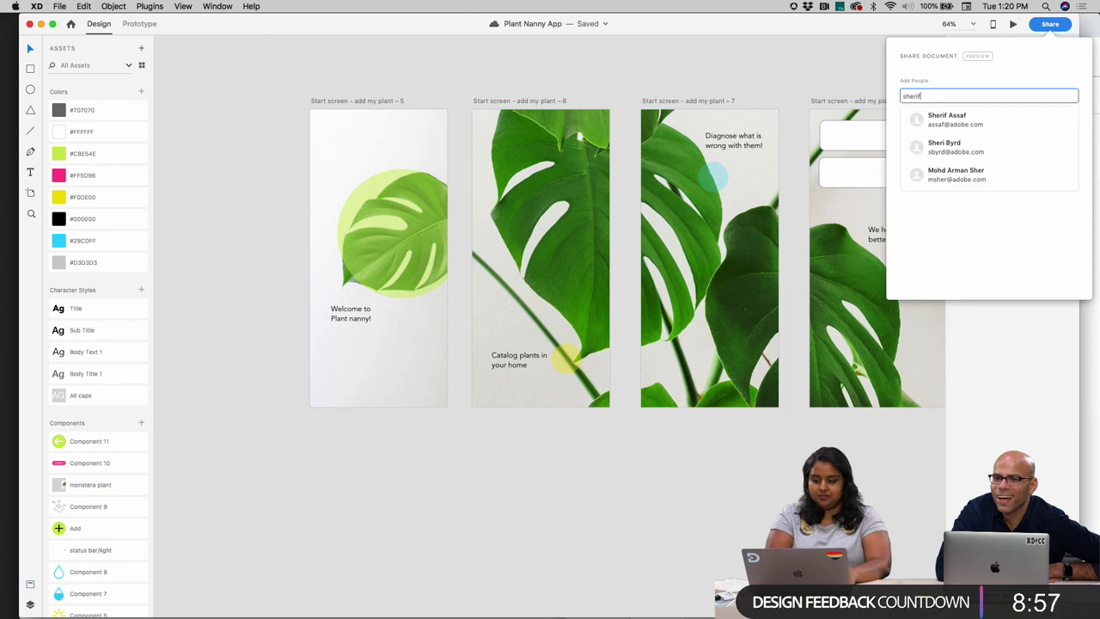
pyautogui.click(1022, 118)
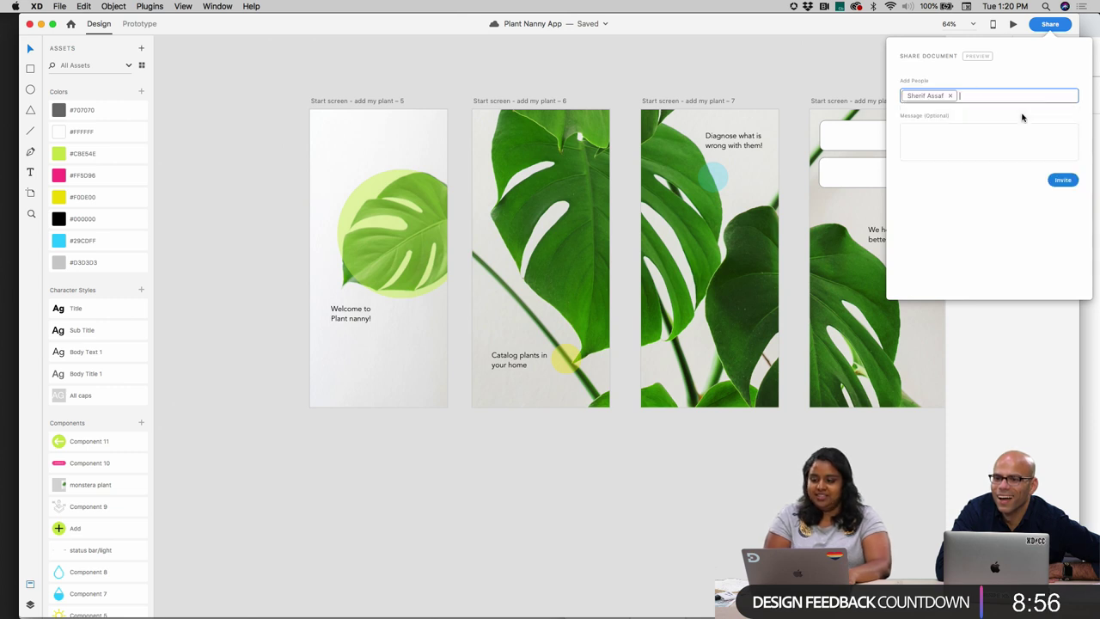
pyautogui.click(1065, 179)
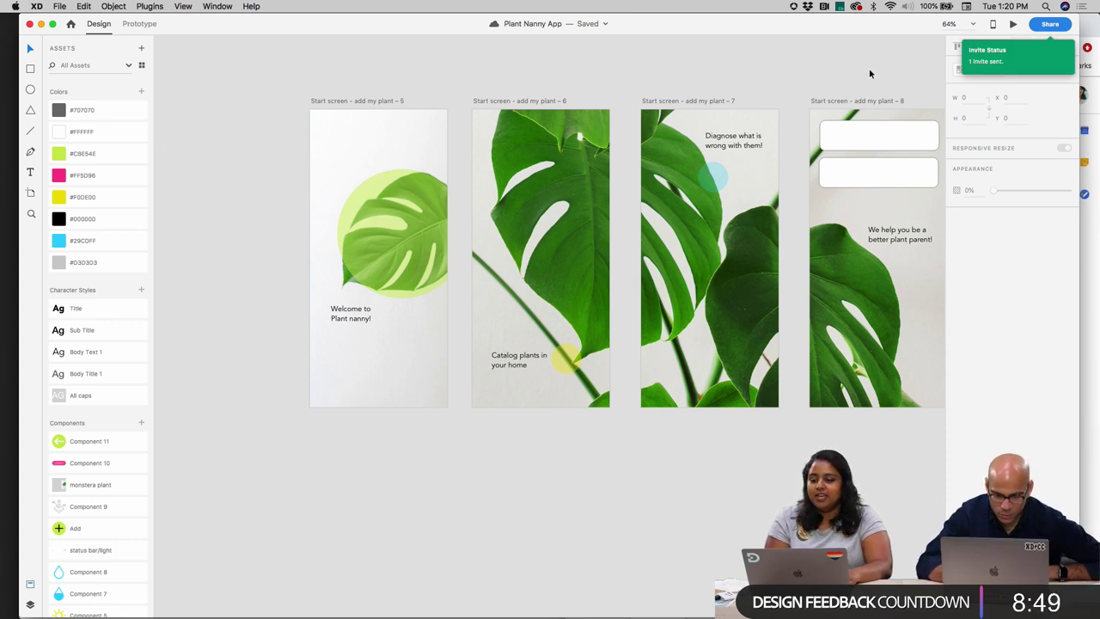
# - Create a new blank document using the Custom Size artboard preset
pyautogui.hscroll(3, 869, 73)
pyautogui.scroll(-1, 869, 73)
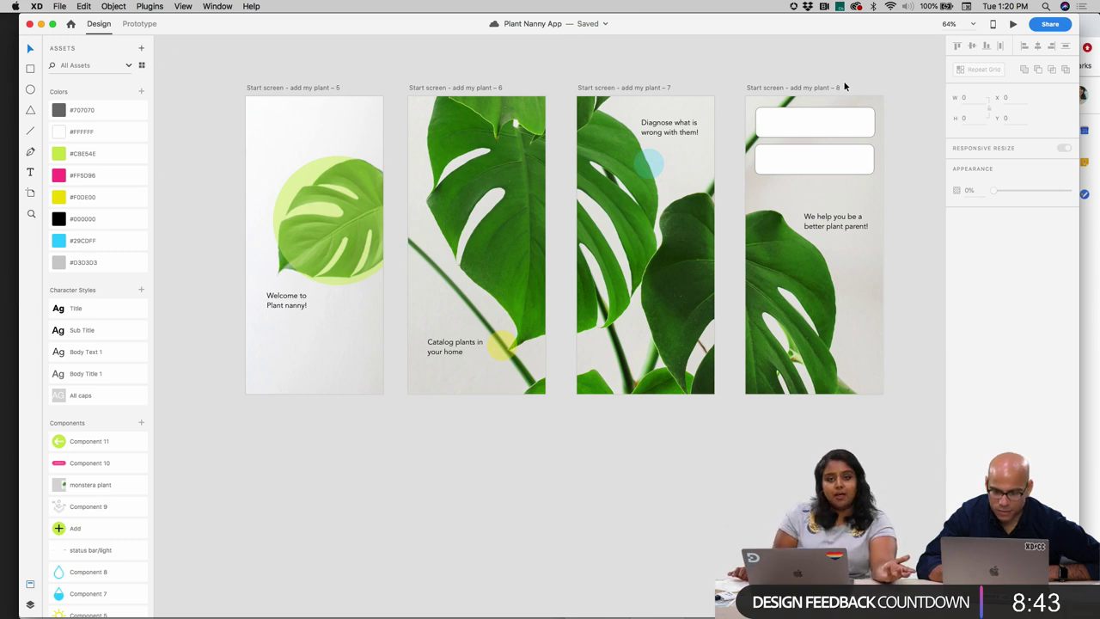
pyautogui.click(65, 6)
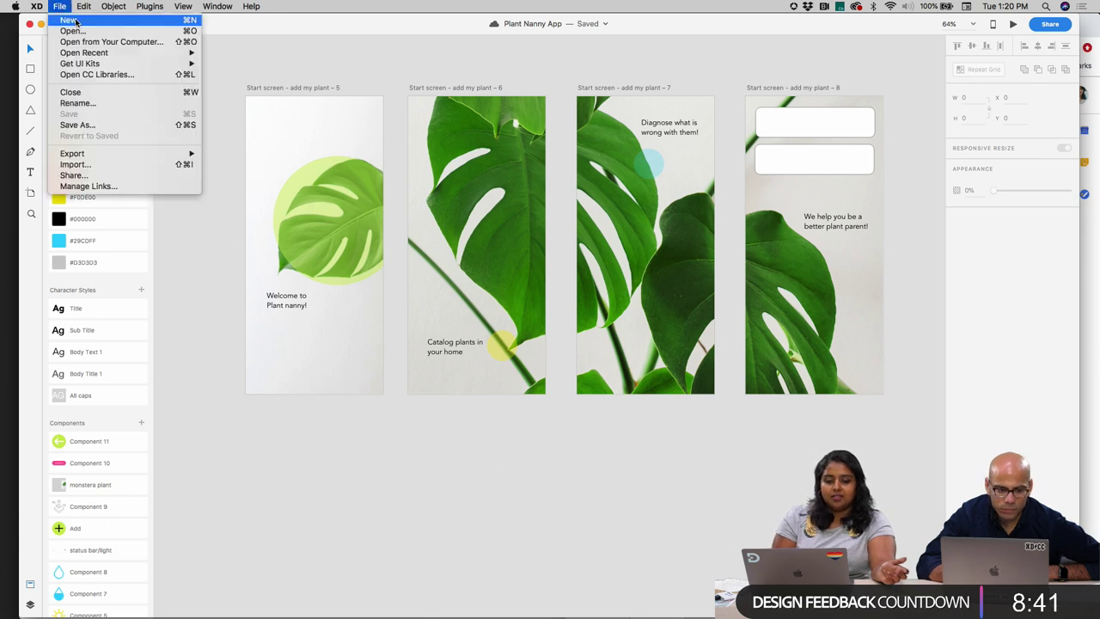
pyautogui.click(73, 22)
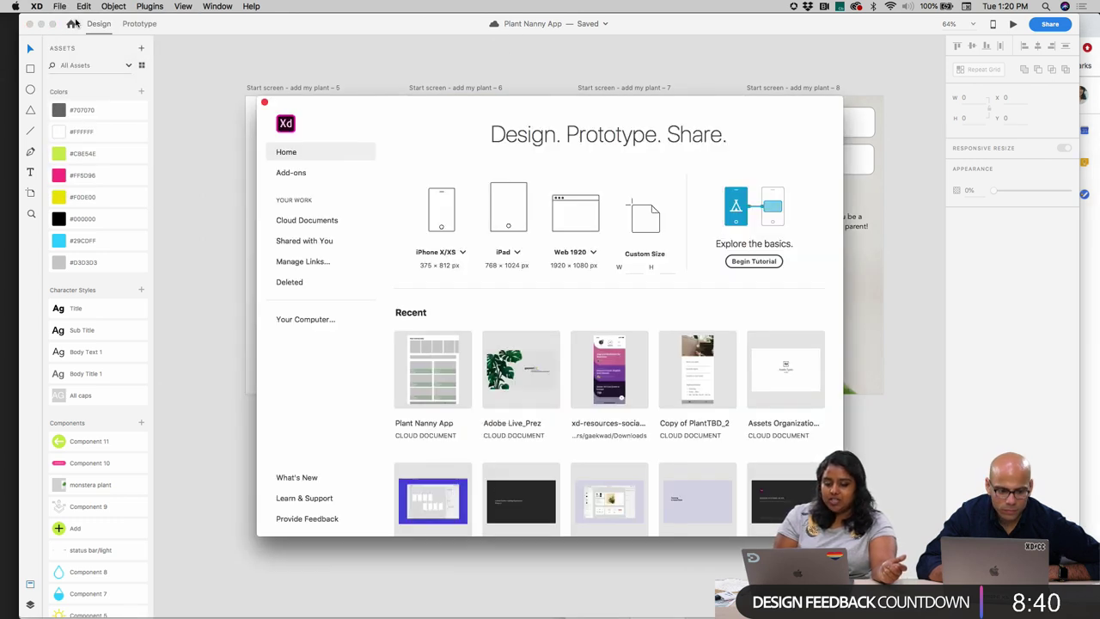
pyautogui.click(303, 223)
pyautogui.click(279, 153)
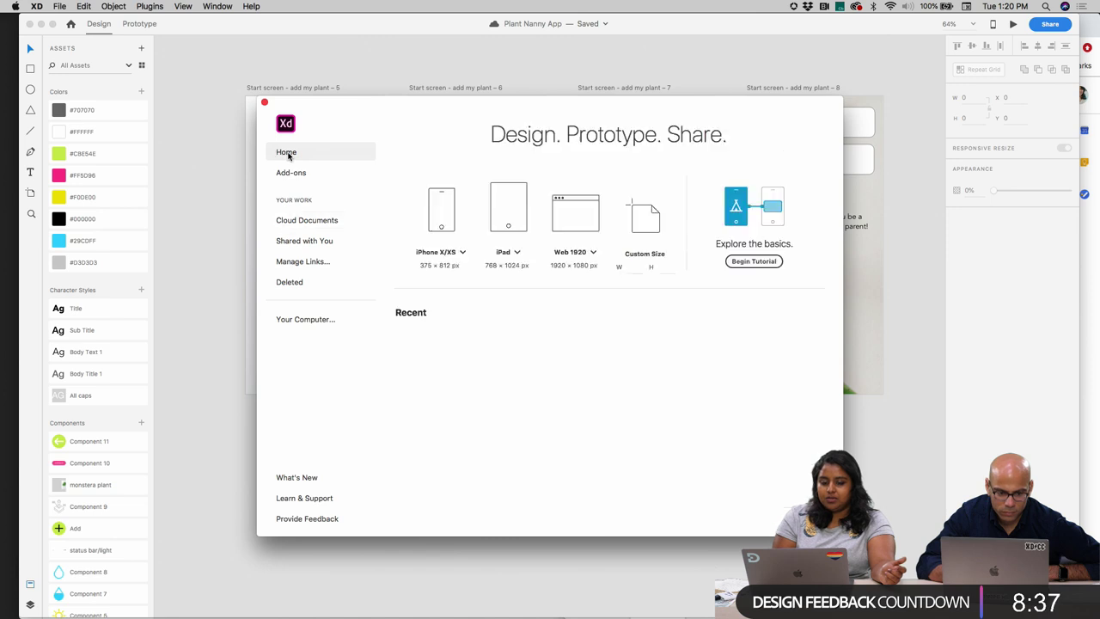
pyautogui.click(644, 219)
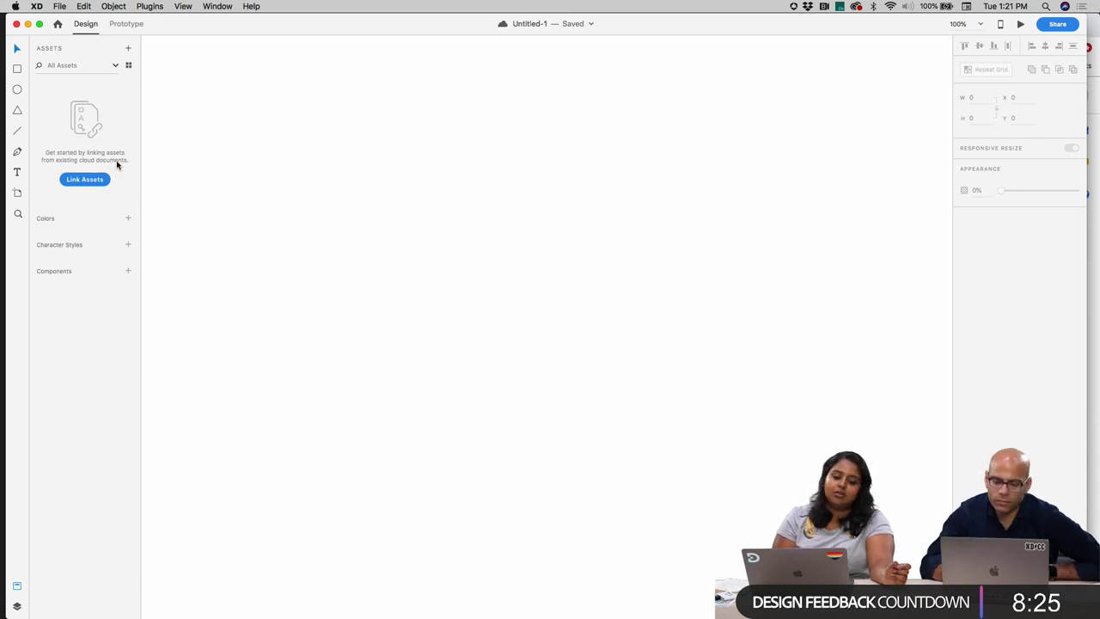
# - Link the assets of the Plant Nanny App cloud document into the new untitled document
pyautogui.moveTo(201, 27); pyautogui.dragTo(280, 78)
pyautogui.moveTo(460, 74); pyautogui.dragTo(417, 25)
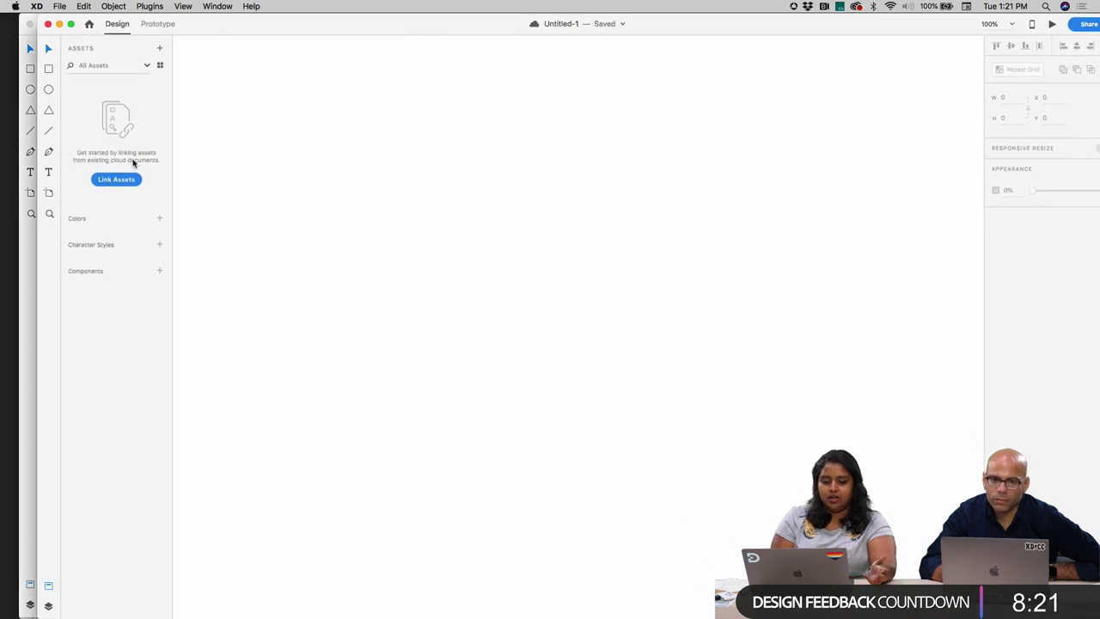
pyautogui.click(121, 184)
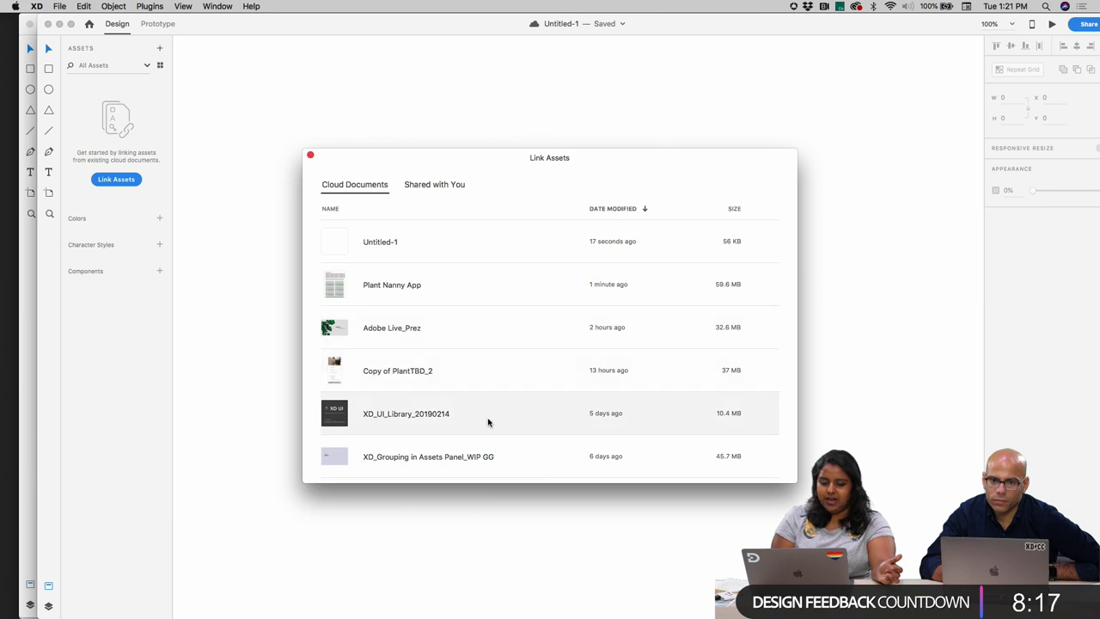
pyautogui.click(413, 289)
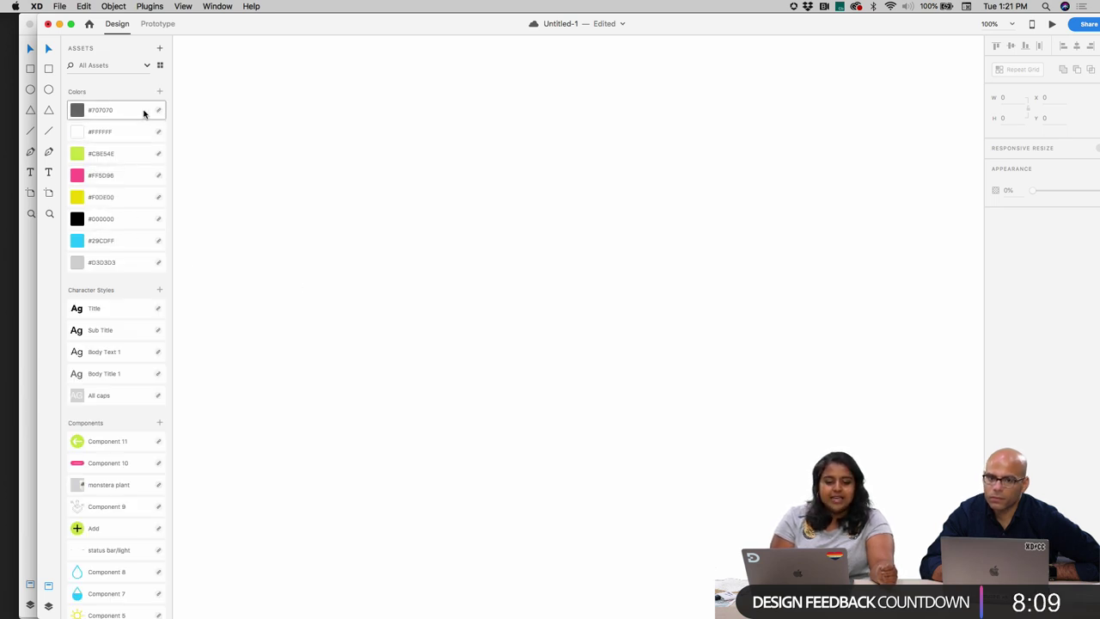
# - Place the new document's window beside the Plant Nanny App assets and review the linked assets and their source filter
pyautogui.moveTo(232, 23); pyautogui.dragTo(355, 7)
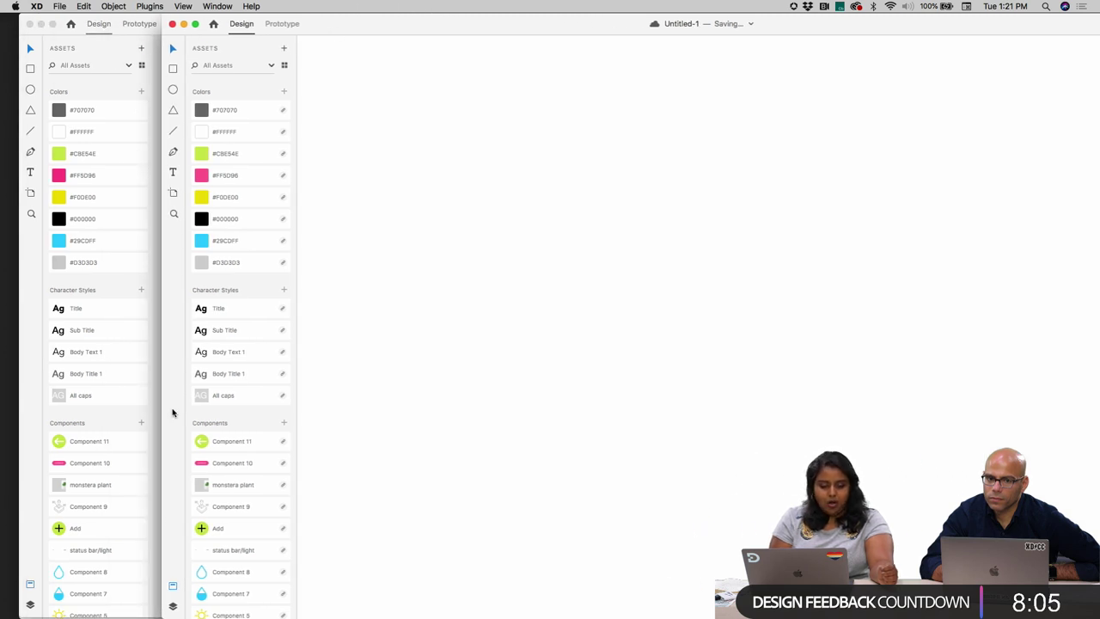
pyautogui.scroll(-3, 215, 528)
pyautogui.scroll(3, 223, 528)
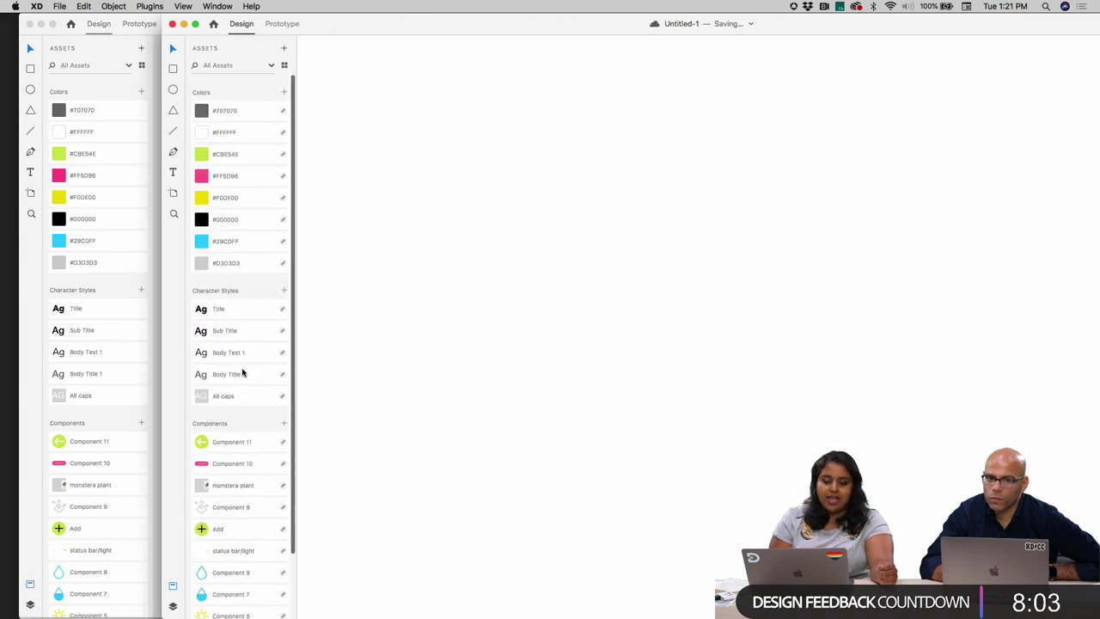
pyautogui.click(271, 66)
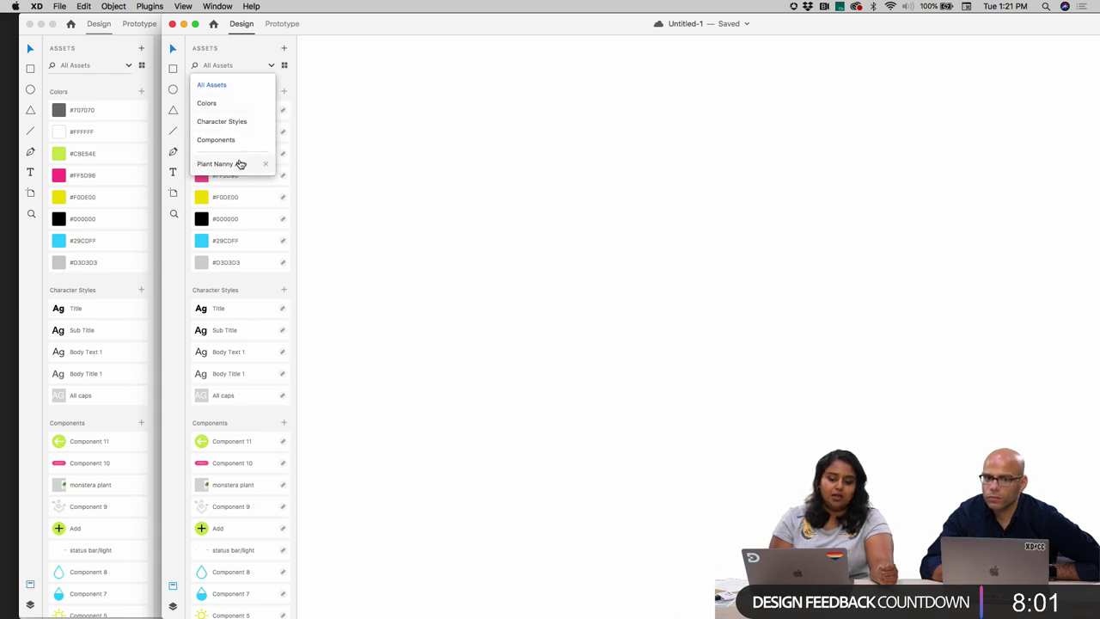
pyautogui.click(220, 82)
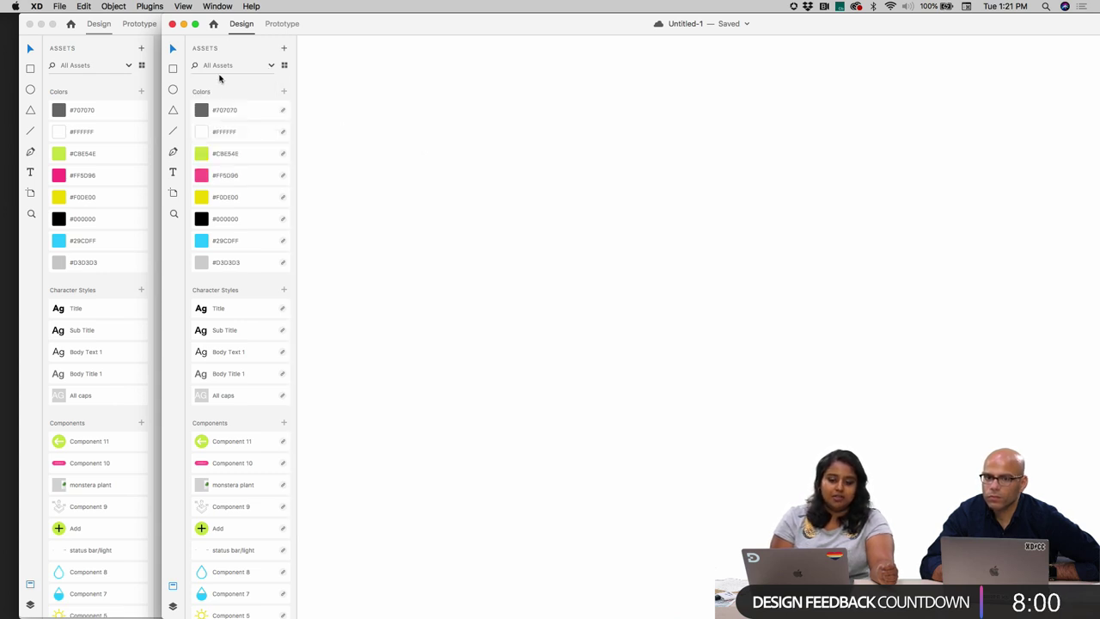
pyautogui.click(213, 24)
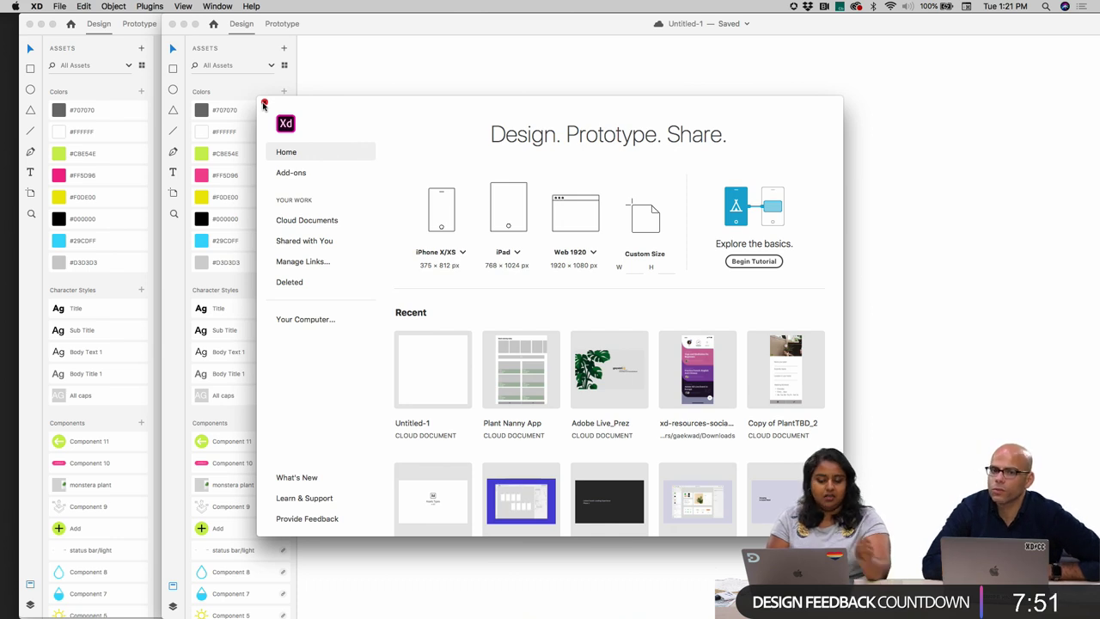
pyautogui.click(264, 104)
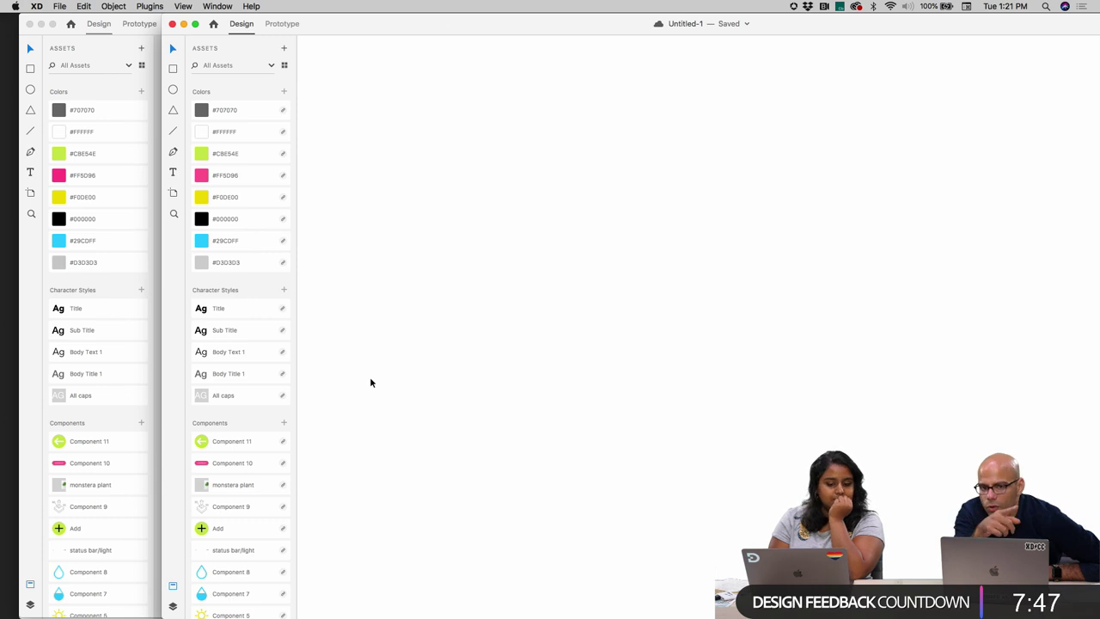
# - Draw a circle in the untitled document and fill it with the linked yellow #F0DE00
pyautogui.click(115, 168)
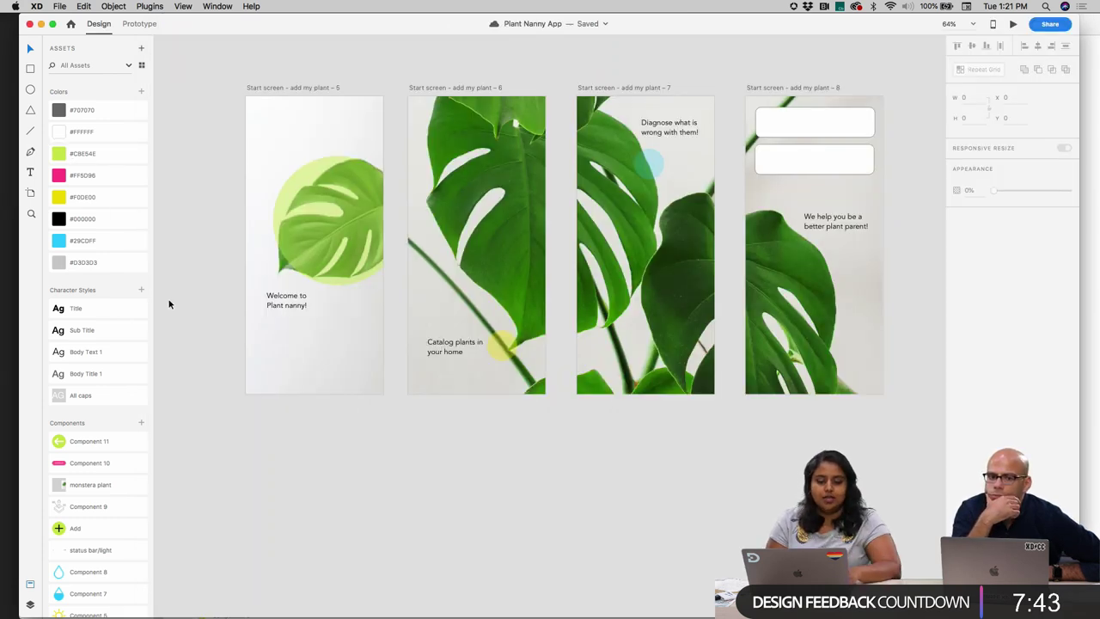
pyautogui.click(98, 198)
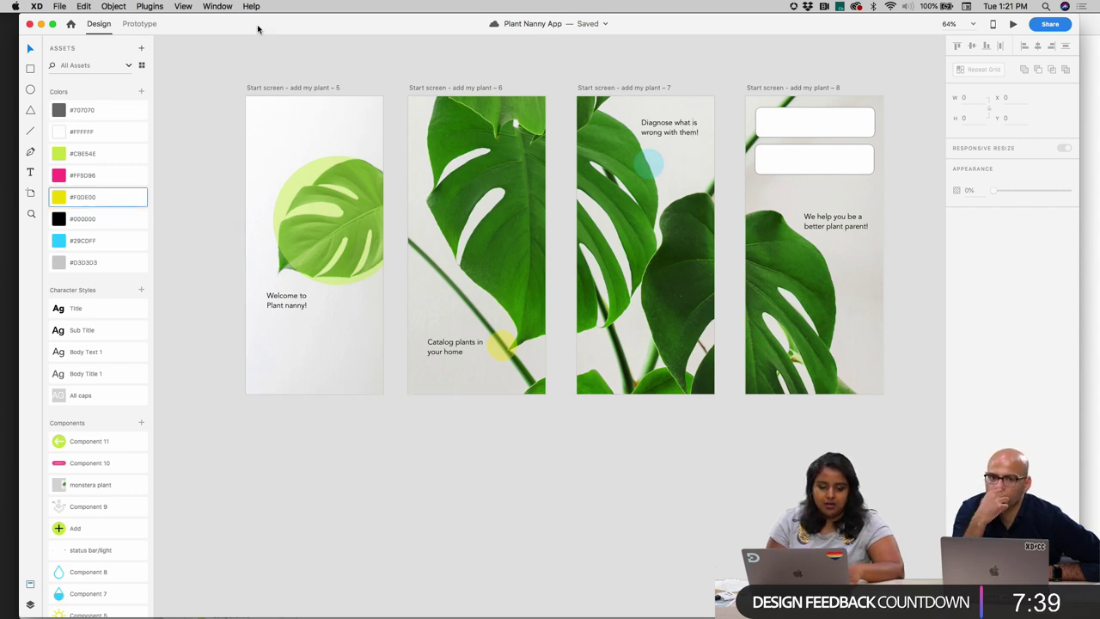
pyautogui.press('super+grave')
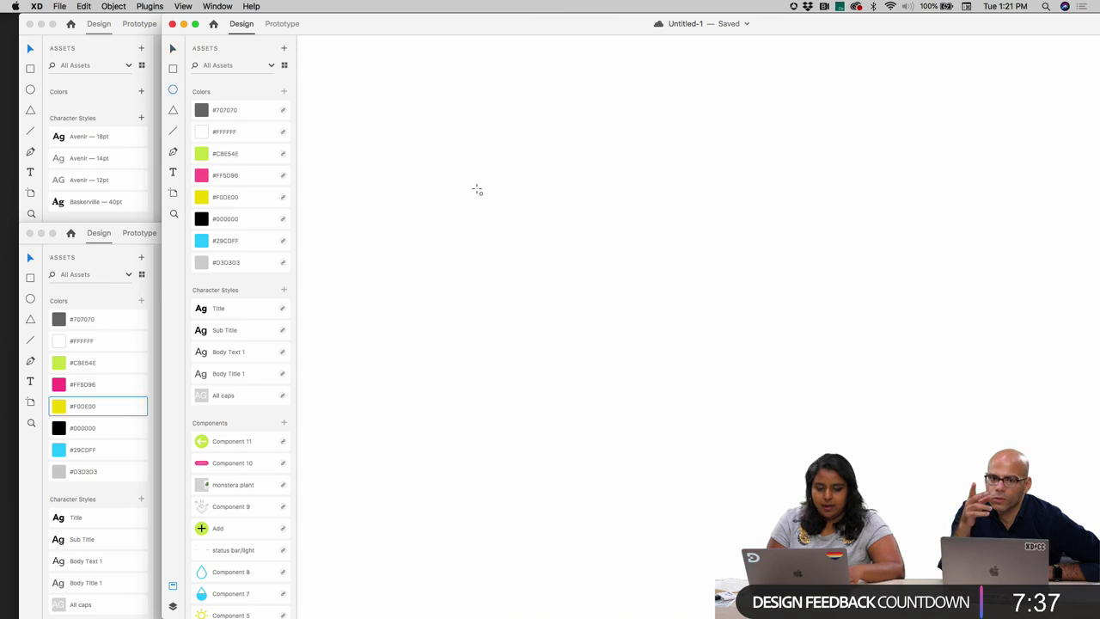
pyautogui.moveTo(473, 185); pyautogui.dragTo(662, 393)
pyautogui.click(254, 200)
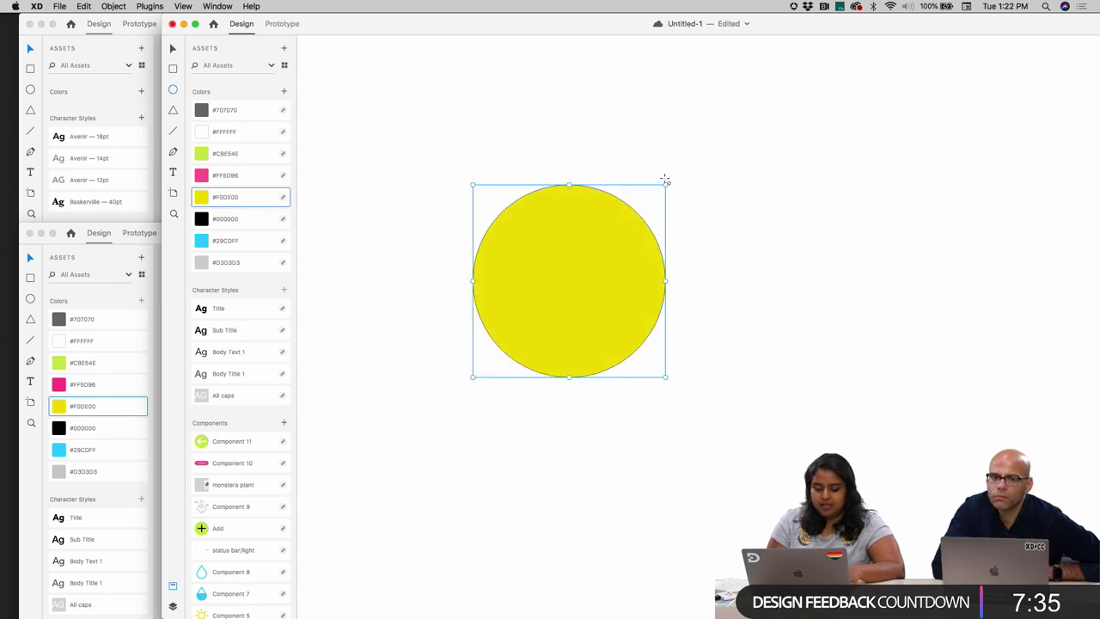
pyautogui.click(645, 142)
pyautogui.press('super+grave')
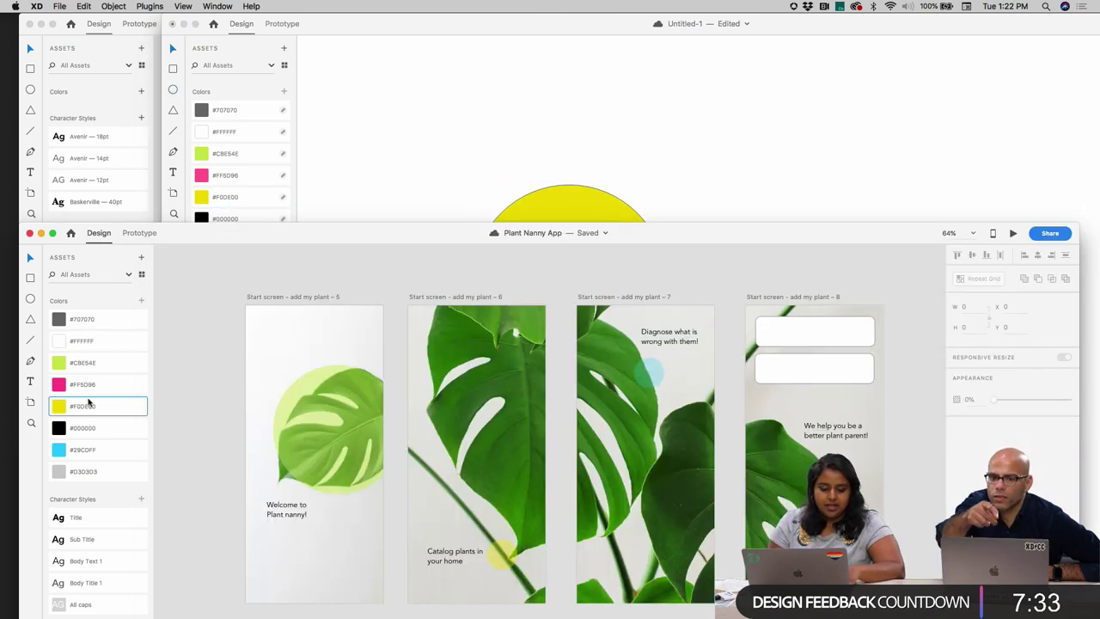
pyautogui.click(405, 84)
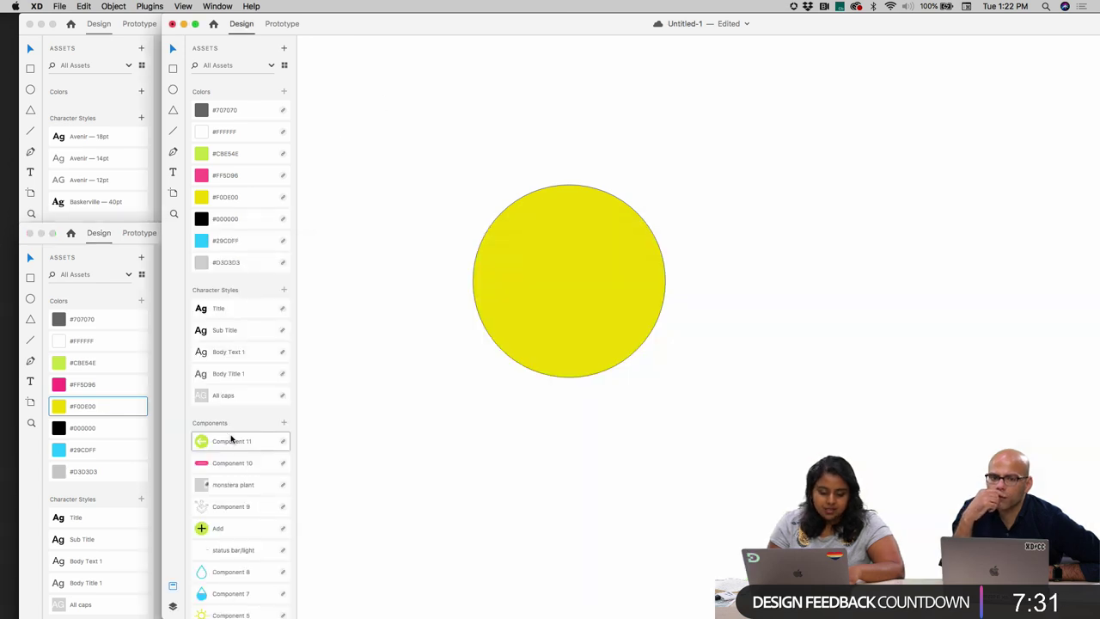
# - Place the green back-arrow Component 11 below the yellow circle and delete the circle
pyautogui.moveTo(237, 440); pyautogui.dragTo(527, 443)
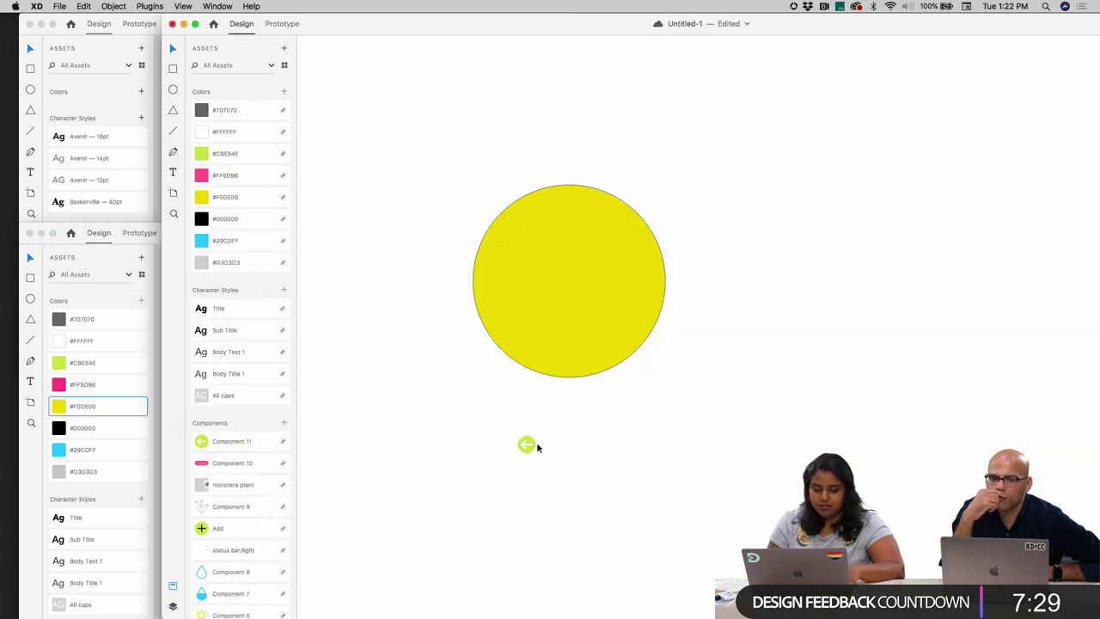
pyautogui.click(592, 325)
pyautogui.press('Delete')
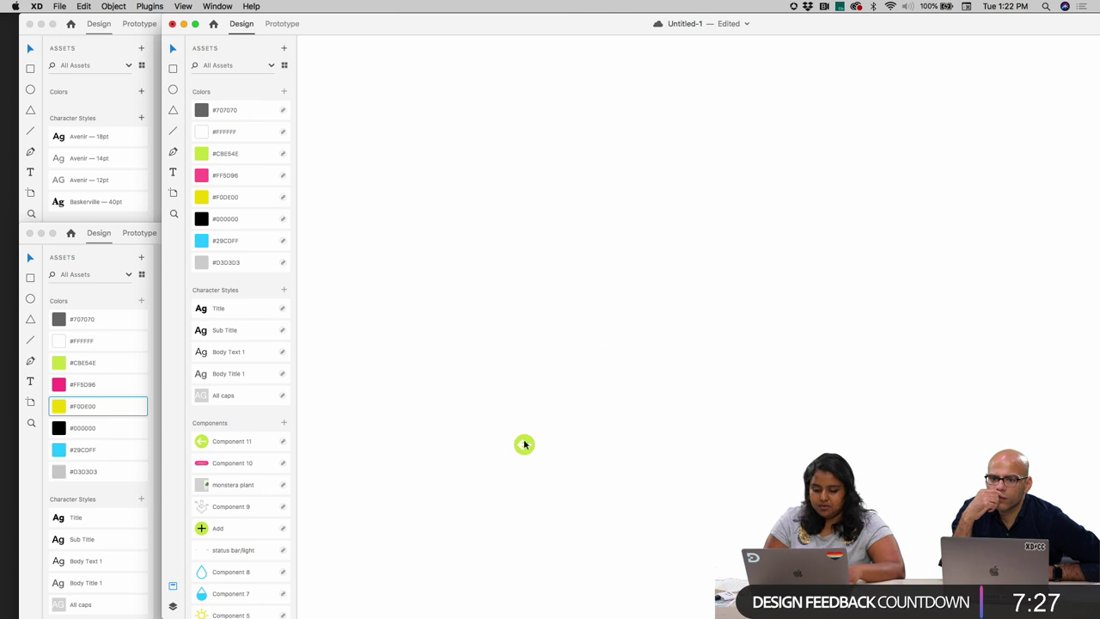
pyautogui.moveTo(524, 444); pyautogui.dragTo(524, 444)
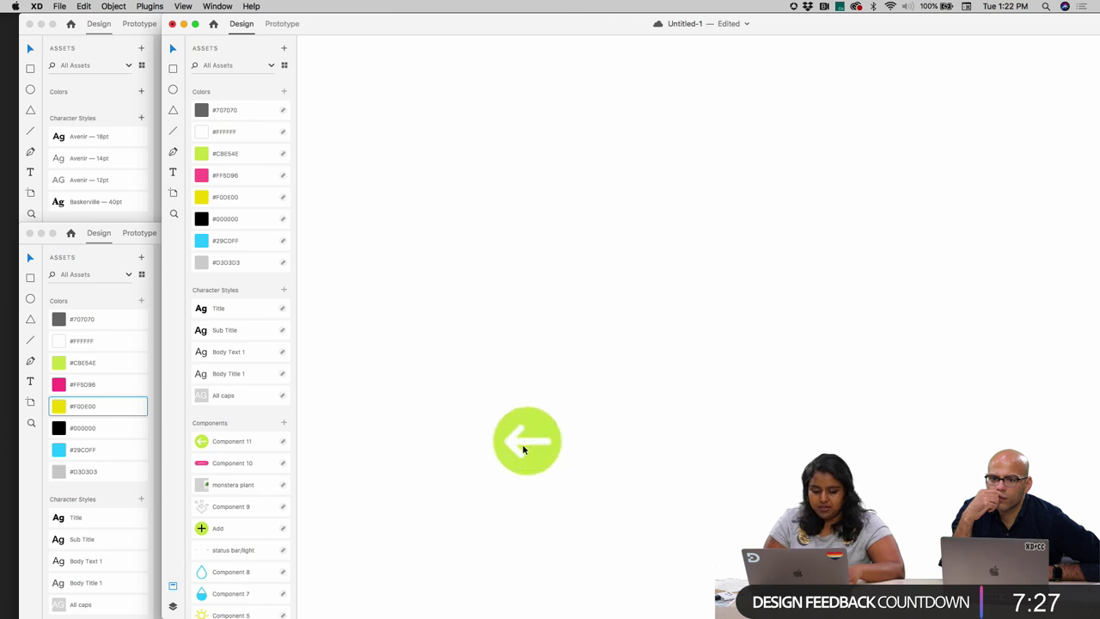
# - Switch to the Plant Nanny App document and locate the master of the green back-arrow component on the canvas
pyautogui.click(139, 272)
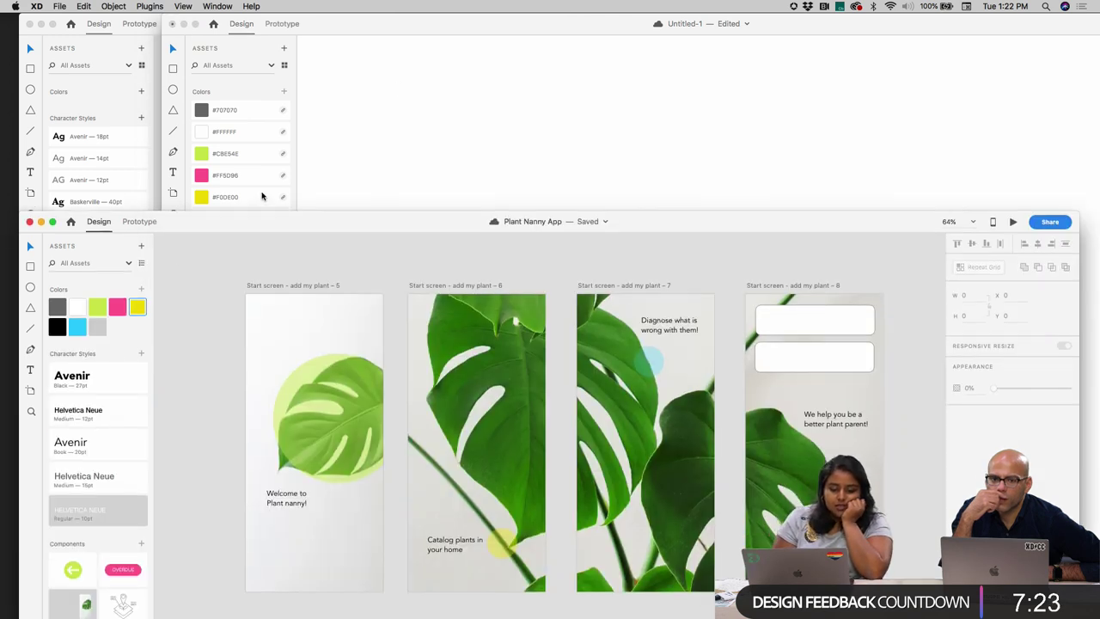
pyautogui.scroll(-2, 363, 318)
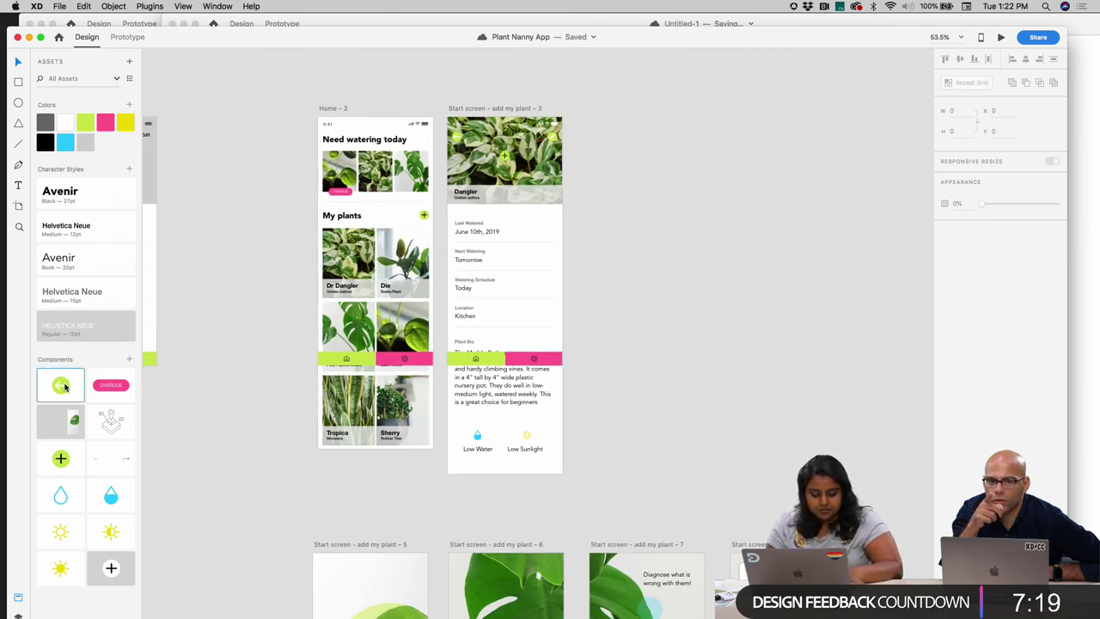
pyautogui.rightClick(64, 386)
pyautogui.click(101, 398)
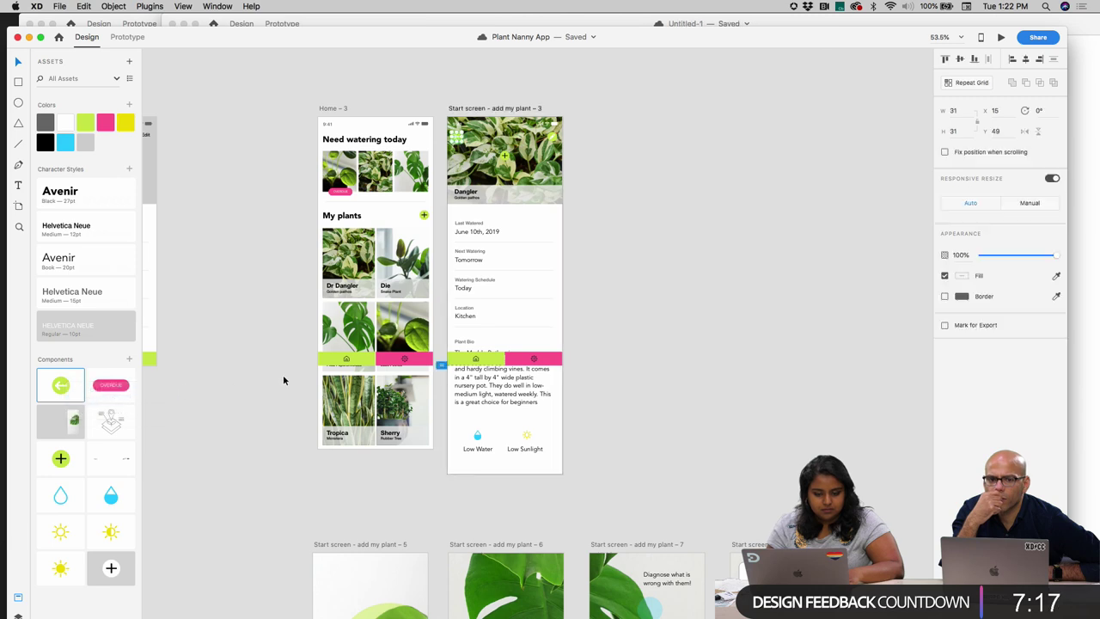
pyautogui.scroll(3, 341, 375)
pyautogui.scroll(-3, 366, 378)
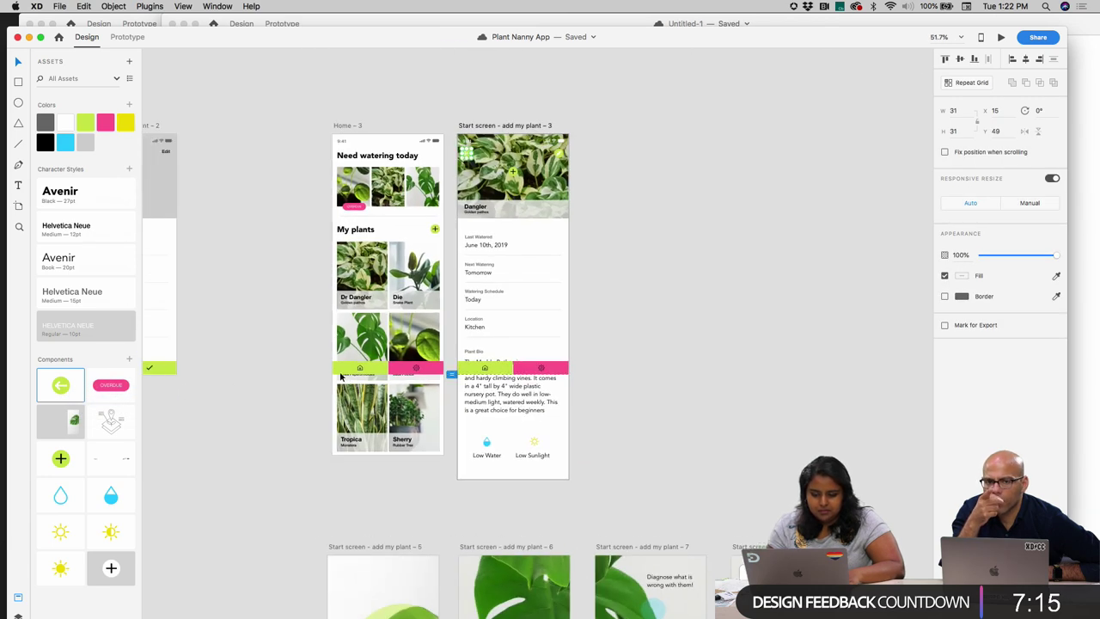
pyautogui.hscroll(-3, 407, 385)
pyautogui.scroll(1, 407, 385)
pyautogui.hscroll(-10, 451, 388)
pyautogui.scroll(-3, 450, 385)
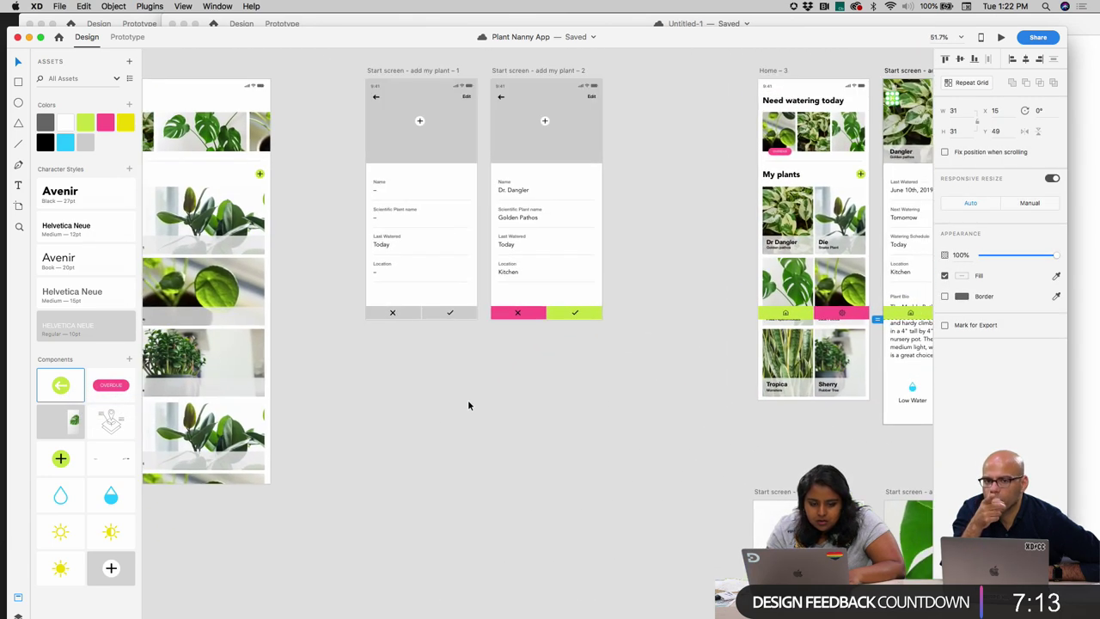
# - Edit the green #CBE54E colour asset of the Plant Nanny App document to a bright red
pyautogui.click(84, 122)
pyautogui.rightClick(84, 122)
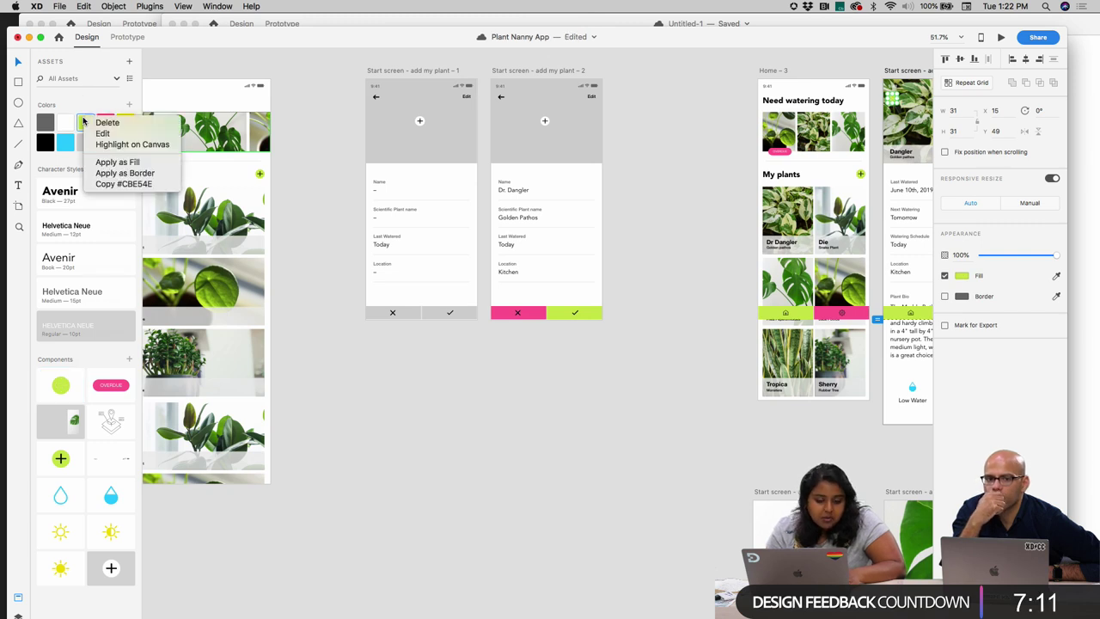
pyautogui.click(116, 133)
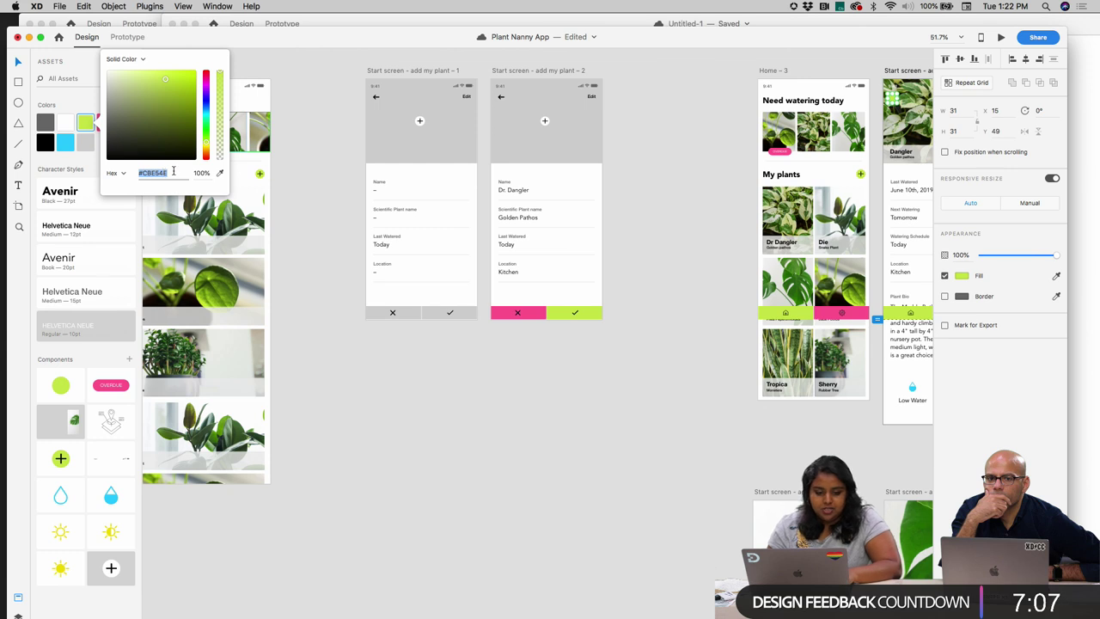
pyautogui.click(185, 111)
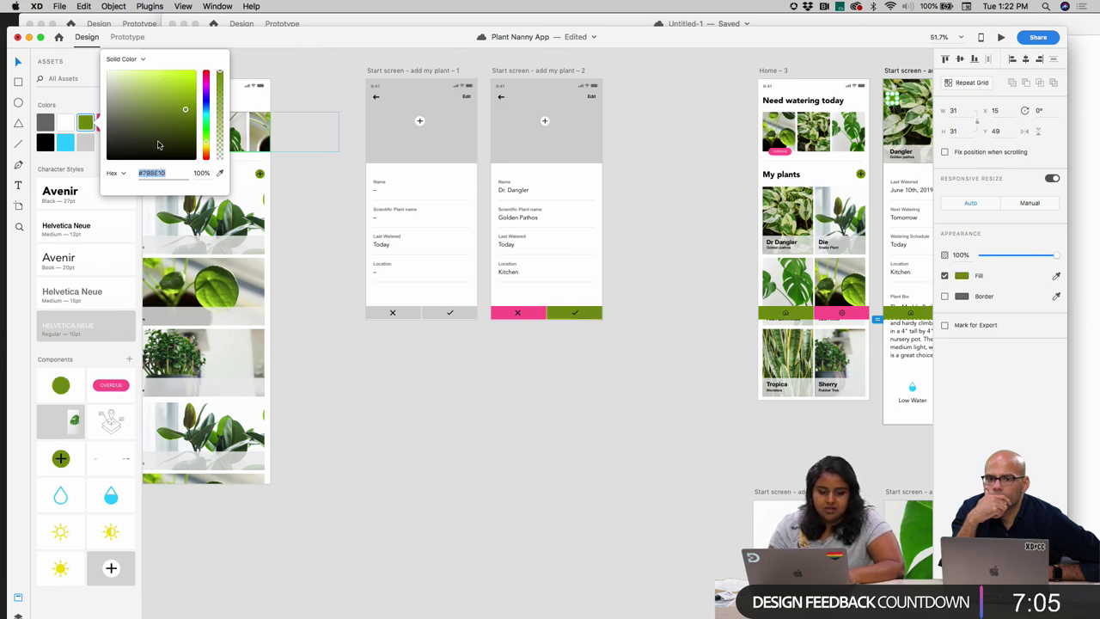
pyautogui.click(119, 134)
pyautogui.click(190, 77)
pyautogui.click(211, 78)
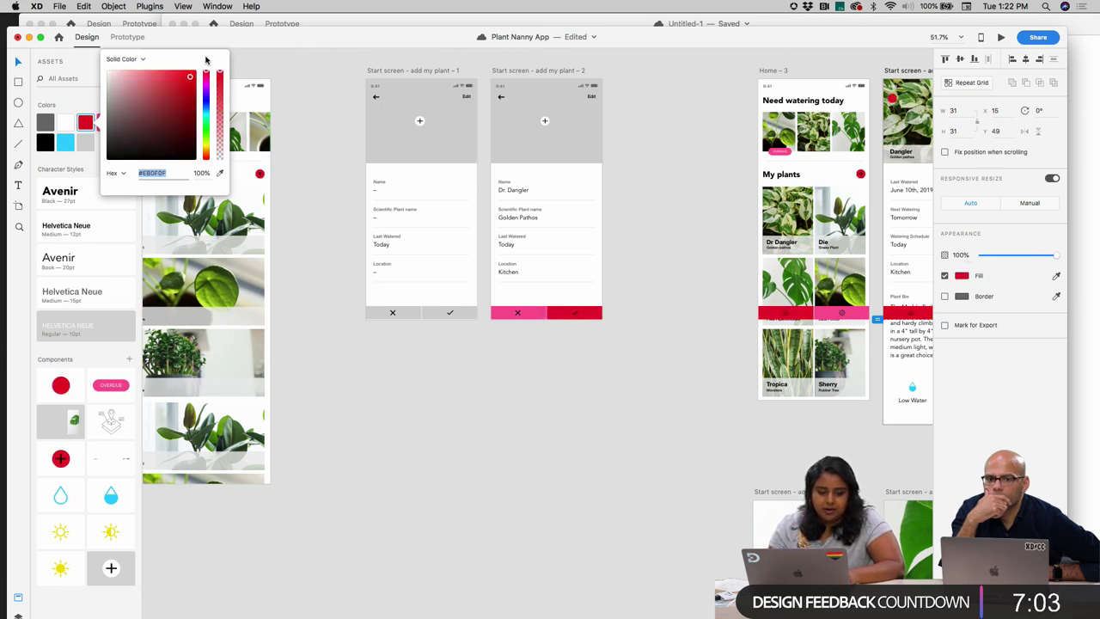
pyautogui.click(317, 120)
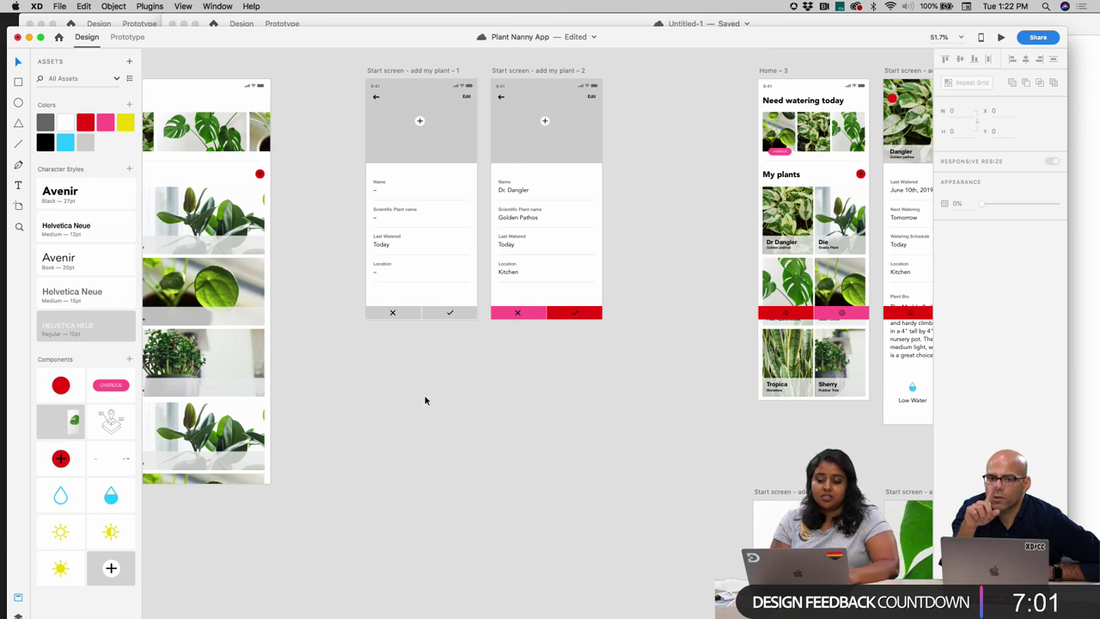
pyautogui.scroll(-5, 492, 438)
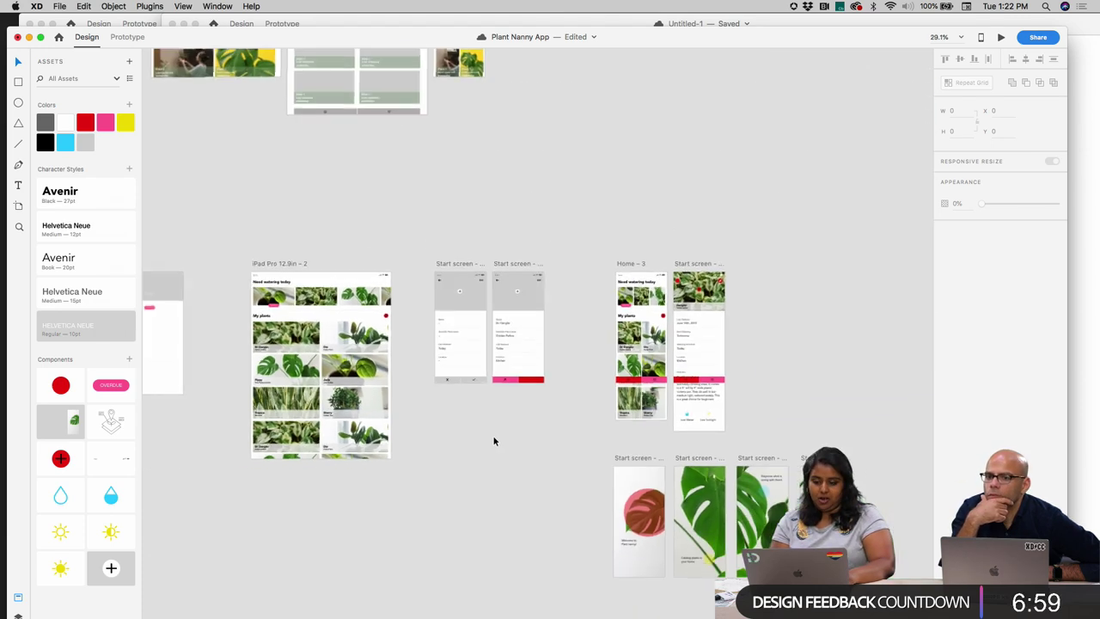
pyautogui.scroll(3, 494, 440)
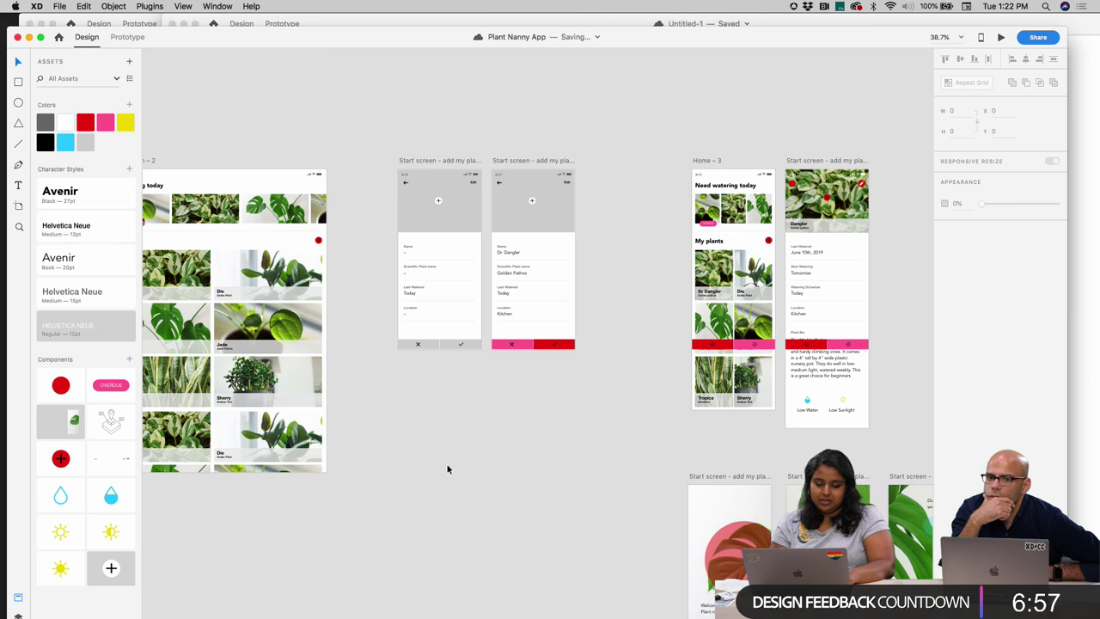
# - Bring the untitled document to the front and review which linked assets have pending updates, showing the assets as a grid
pyautogui.moveTo(408, 37); pyautogui.dragTo(415, 108)
pyautogui.click(417, 77)
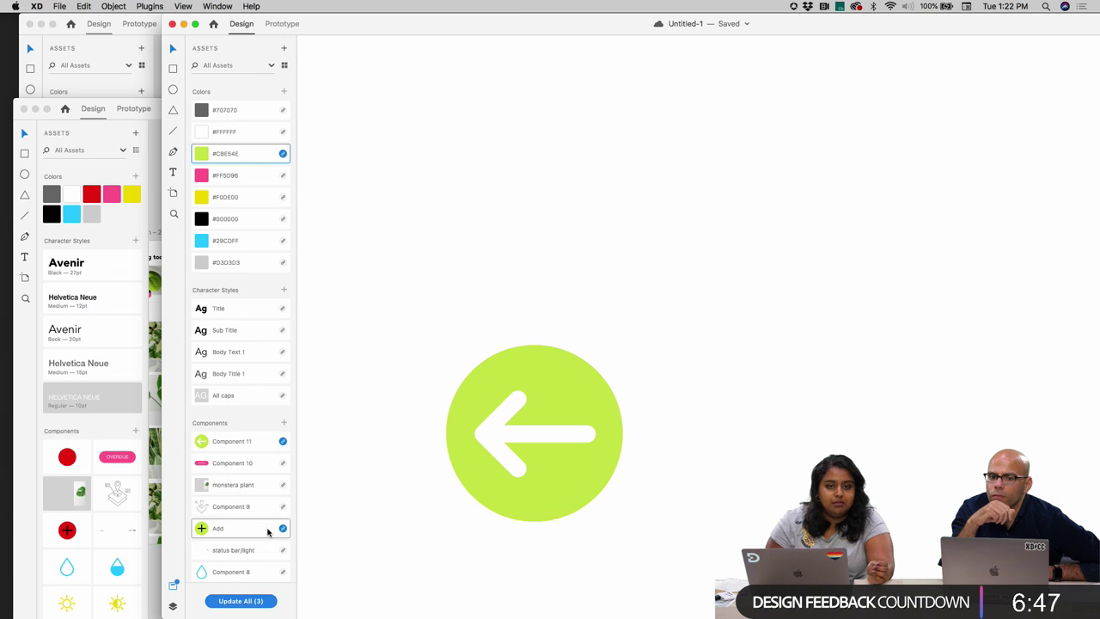
pyautogui.scroll(-3, 265, 481)
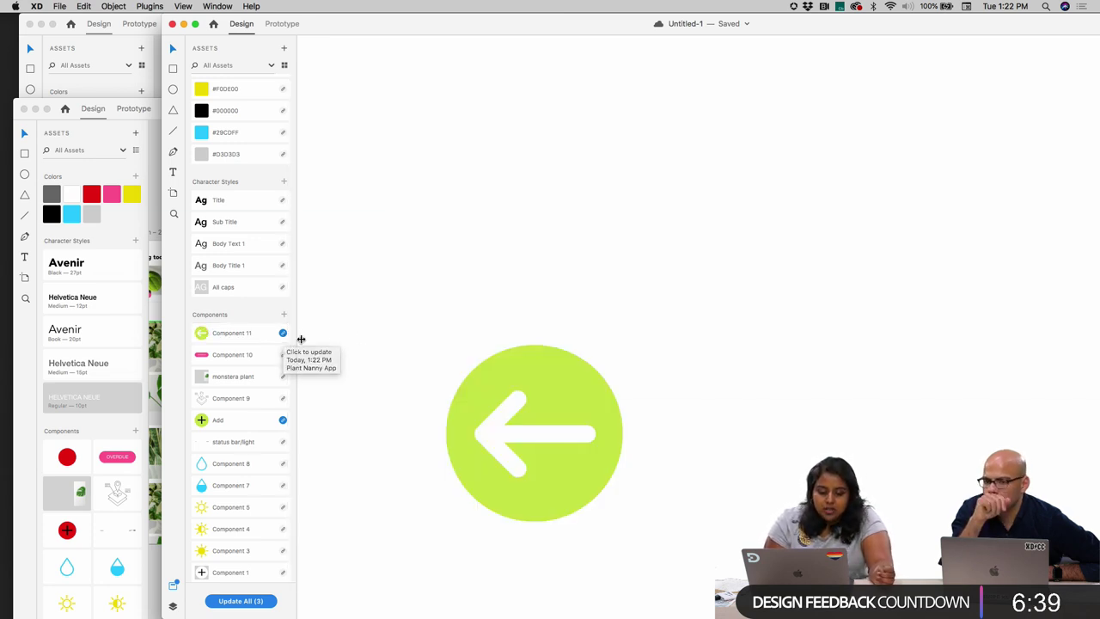
pyautogui.click(283, 68)
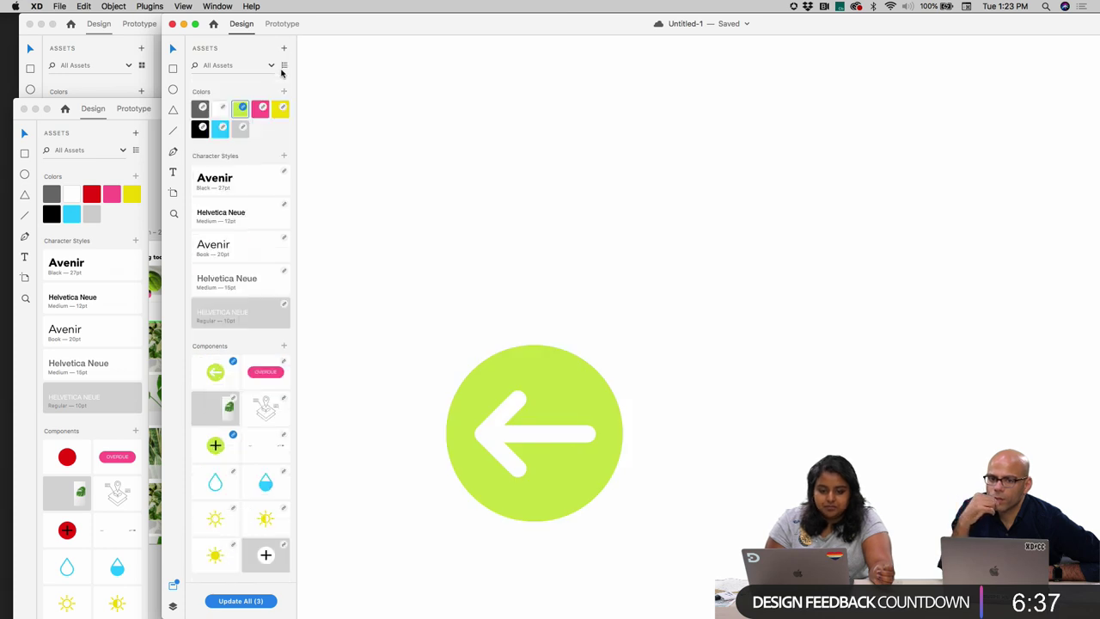
# - Close the untitled document without saving it and undo the red colour change in the Plant Nanny App document
pyautogui.click(172, 24)
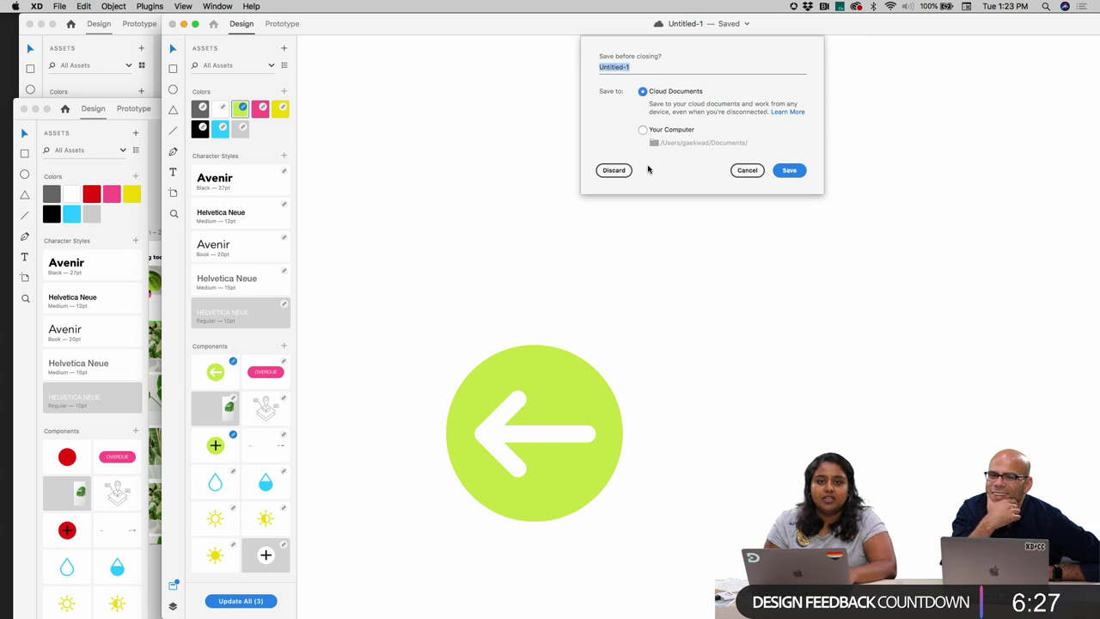
pyautogui.click(615, 174)
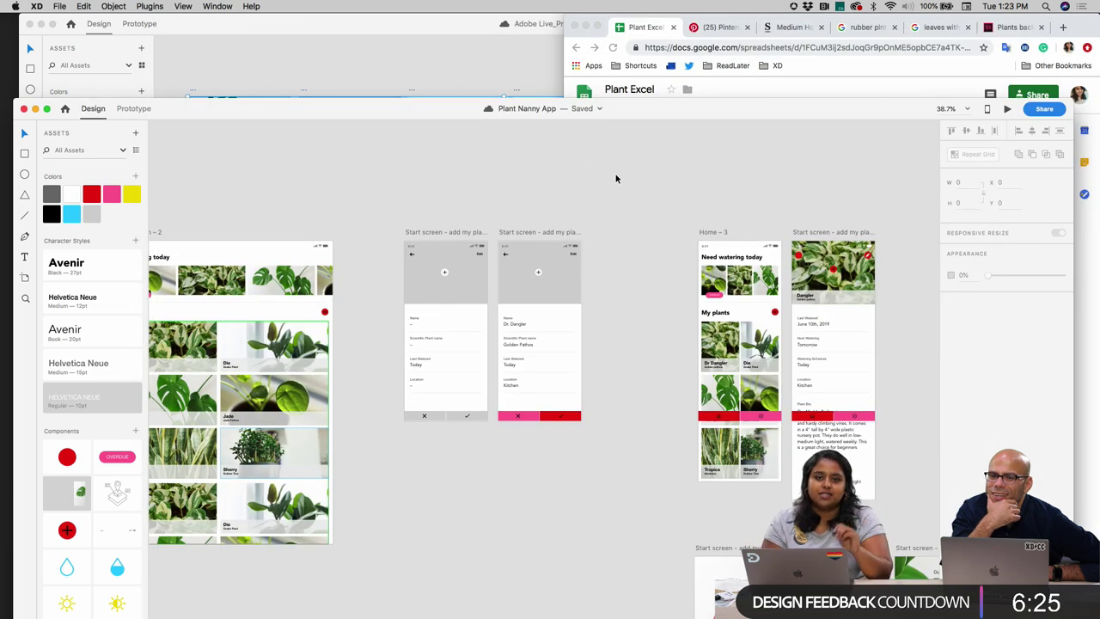
pyautogui.doubleClick(440, 117)
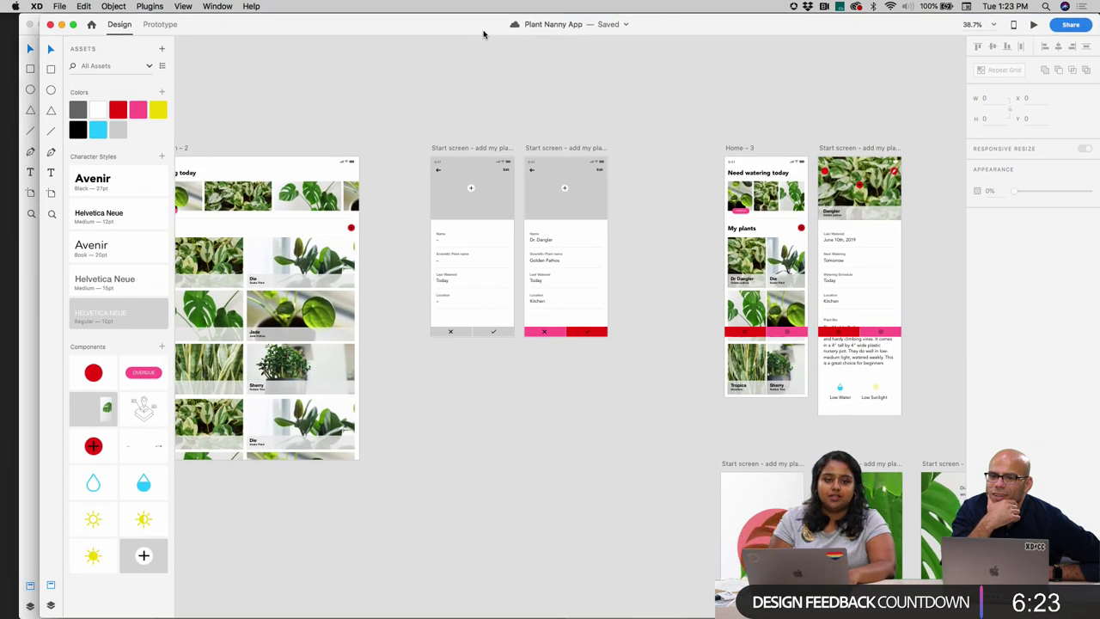
pyautogui.press('super+z')
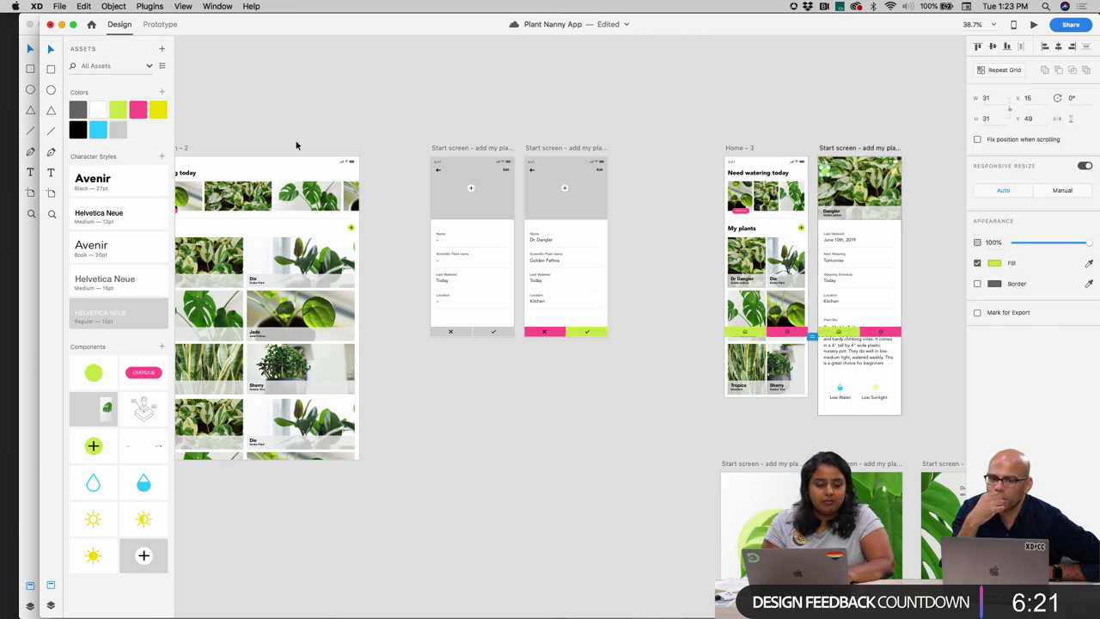
# - Move the "Welcome to Plant nanny!" text down to about Y 557 and shift the "Catalog plants in your home" text up slightly
pyautogui.click(451, 482)
pyautogui.scroll(-10, 452, 482)
pyautogui.hscroll(10, 452, 482)
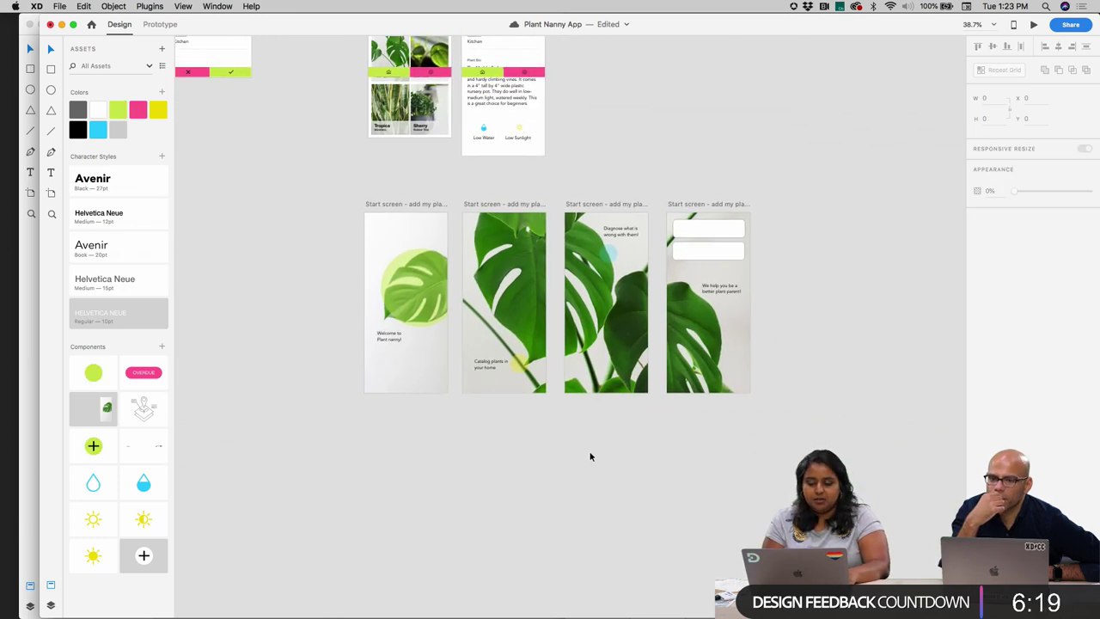
pyautogui.scroll(3, 594, 455)
pyautogui.click(586, 386)
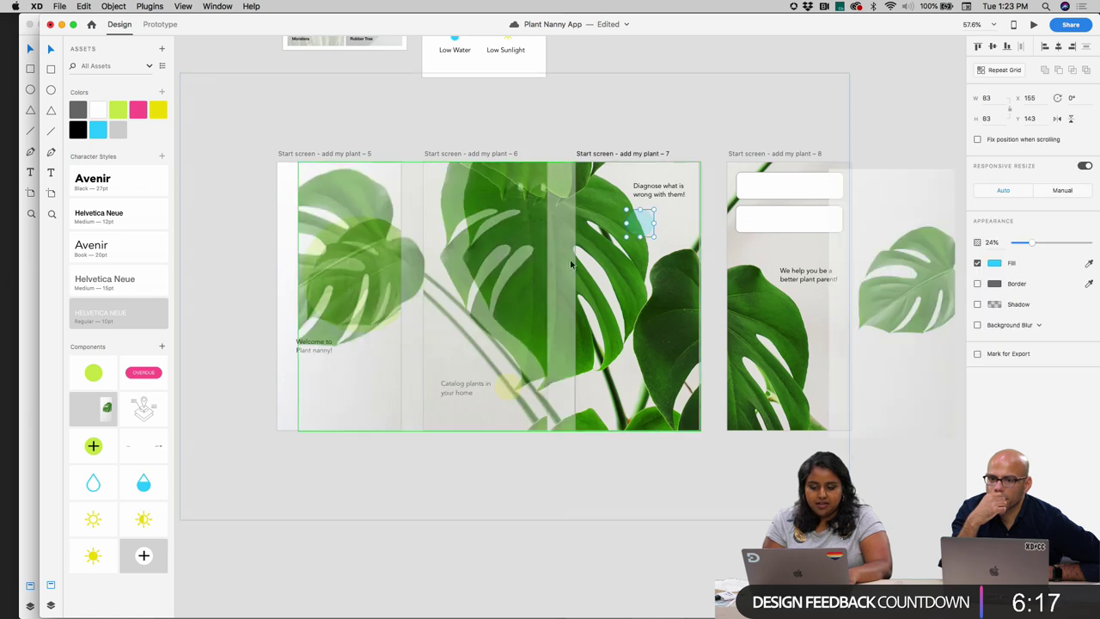
pyautogui.click(255, 346)
pyautogui.scroll(3, 255, 347)
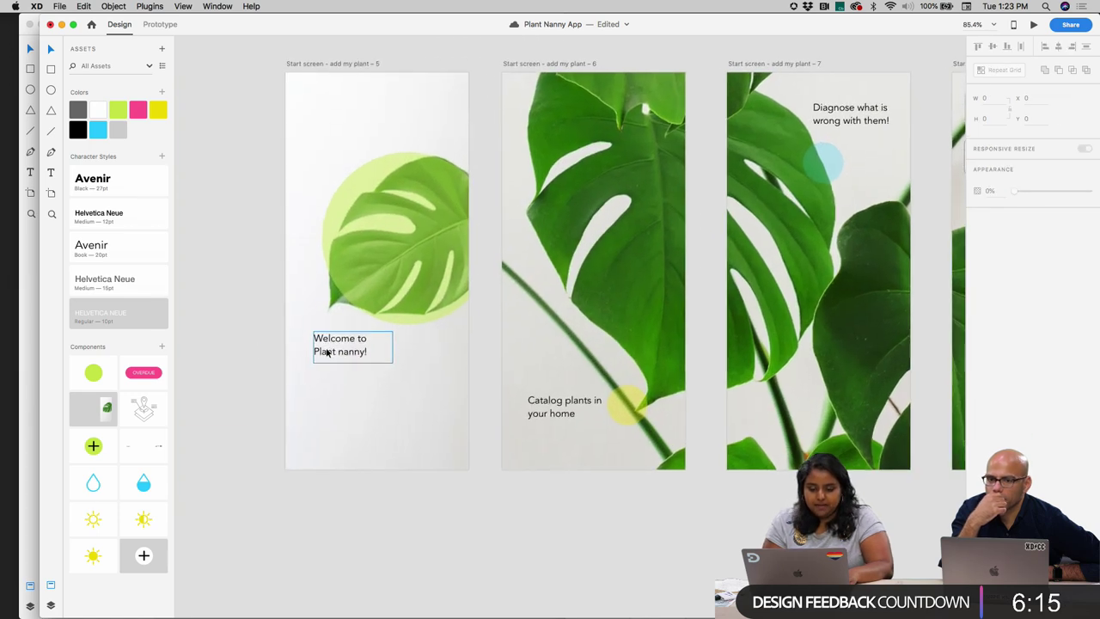
pyautogui.click(333, 364)
pyautogui.moveTo(579, 404); pyautogui.dragTo(575, 396)
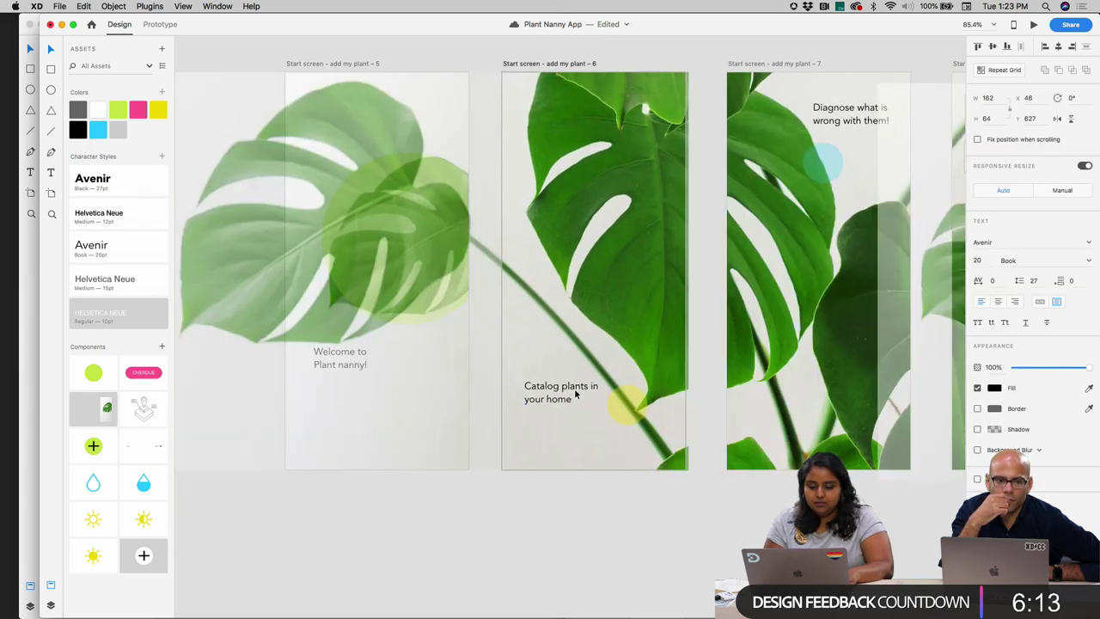
# - Apply the Avenir Black 27 pt character style to "Welcome to Plant nanny!" and resize its text box to about 179 by 92
pyautogui.click(344, 352)
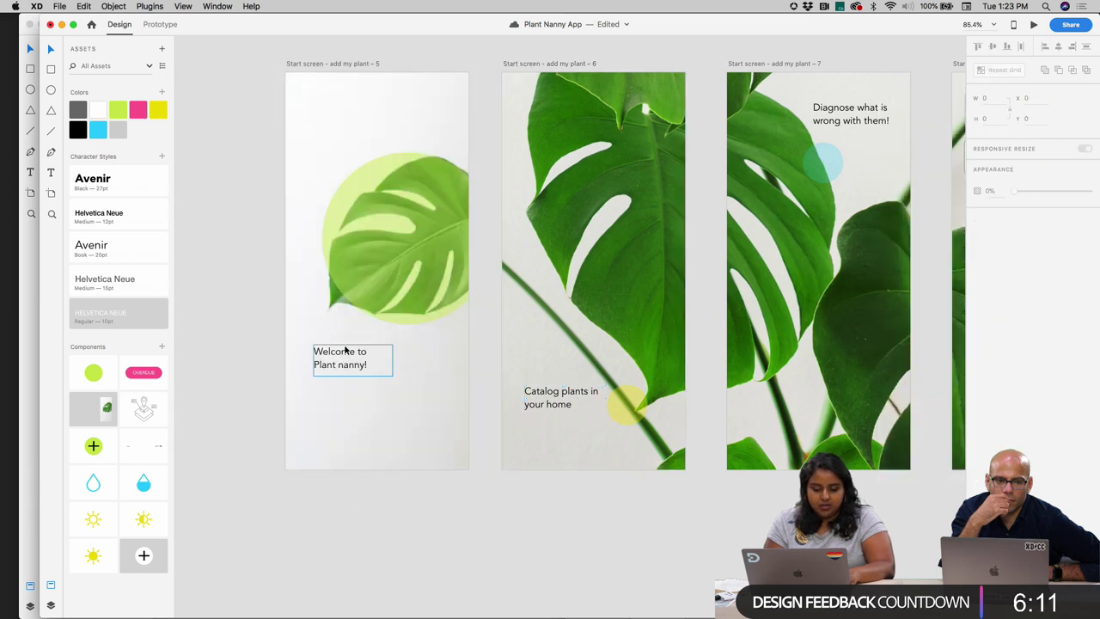
pyautogui.click(129, 182)
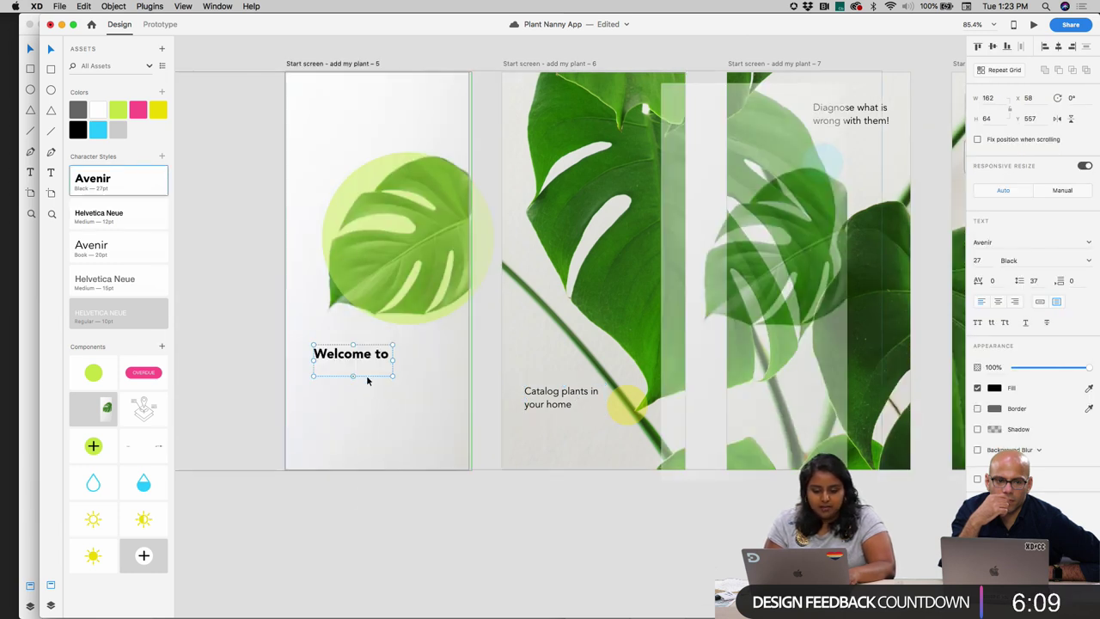
pyautogui.moveTo(351, 376); pyautogui.dragTo(353, 410)
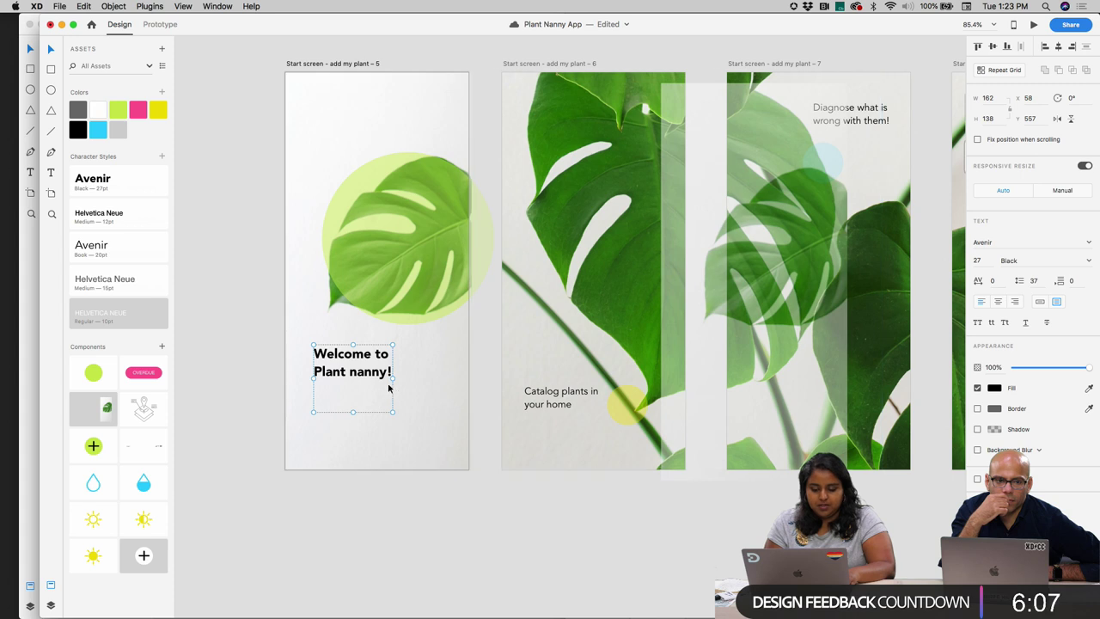
pyautogui.moveTo(393, 402); pyautogui.dragTo(400, 390)
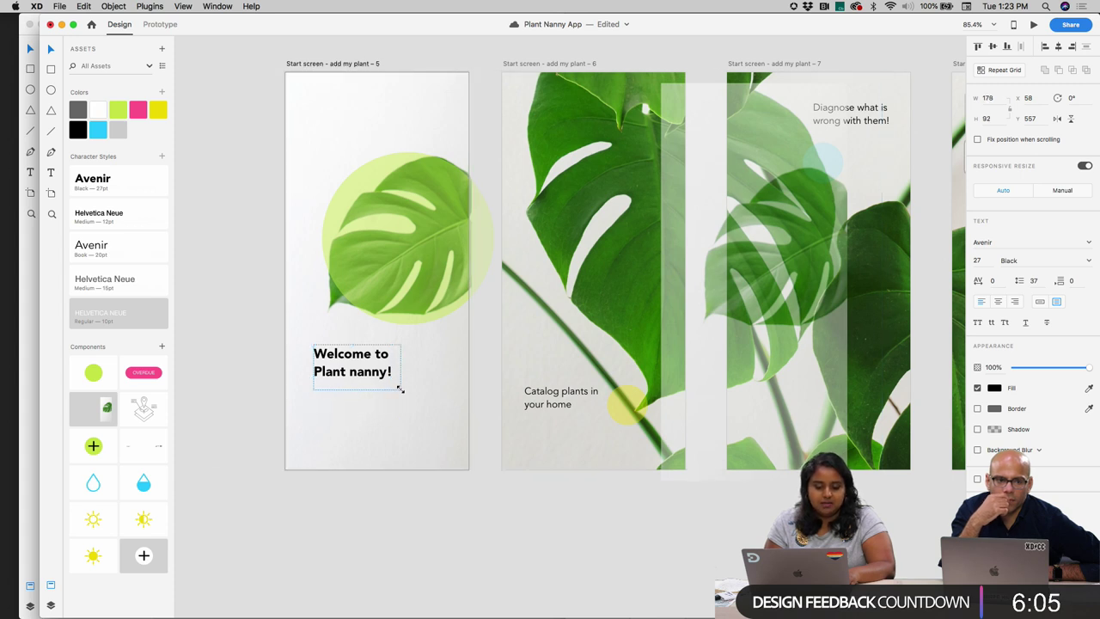
# - Try the Helvetica Neue Medium 12 pt style on the moved "Catalog plants in your home" text, and set it back to Avenir Book 20 pt
pyautogui.click(572, 404)
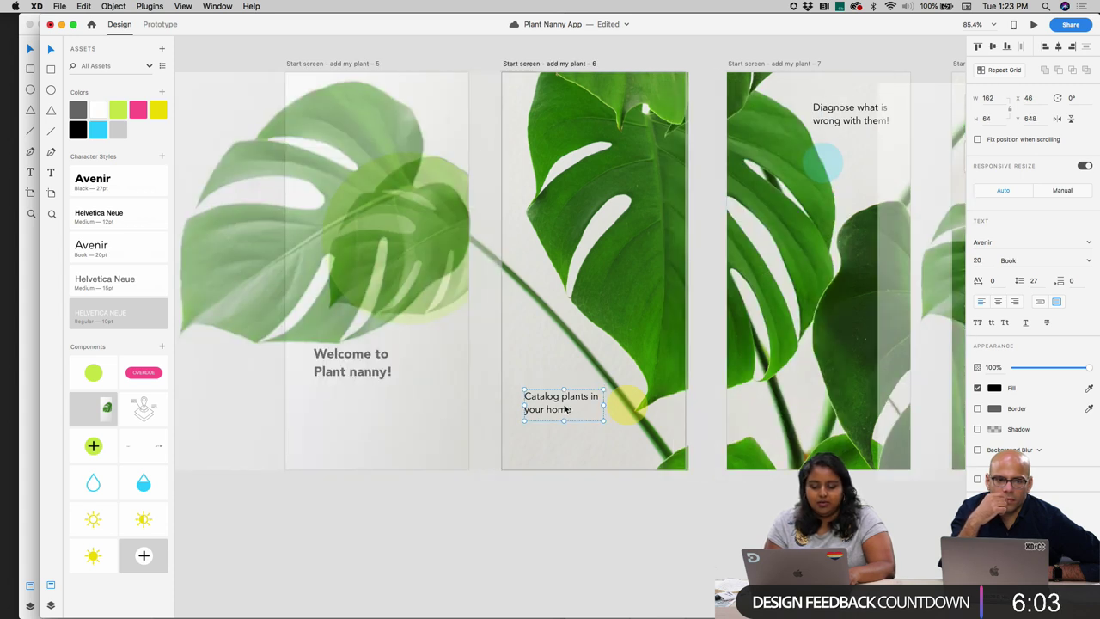
pyautogui.moveTo(564, 408); pyautogui.dragTo(583, 374)
pyautogui.press('Escape')
pyautogui.click(122, 221)
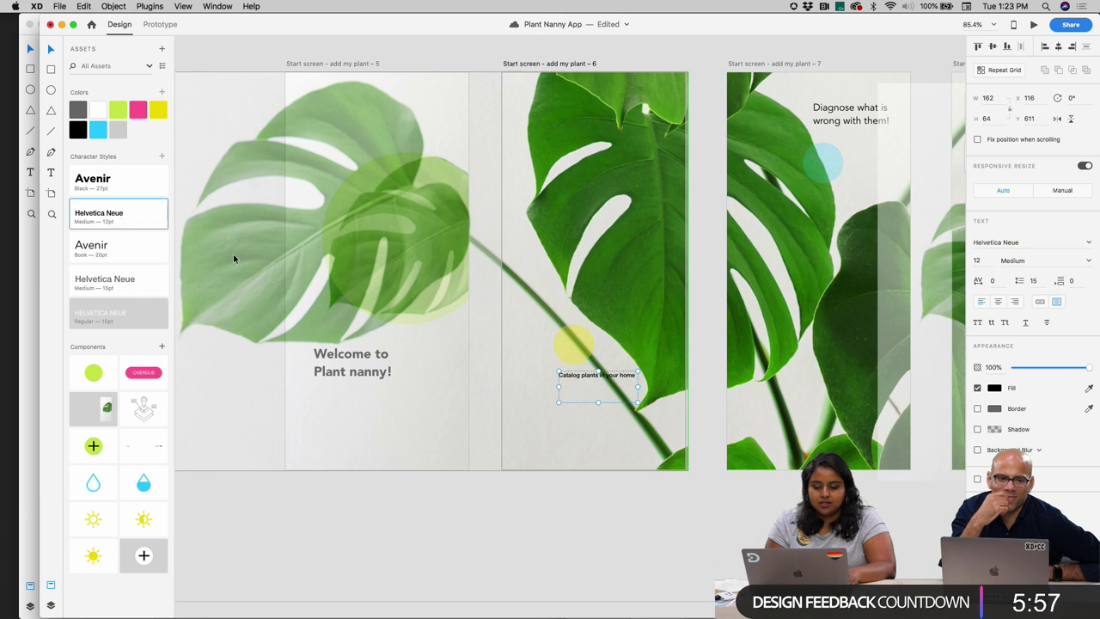
pyautogui.click(119, 250)
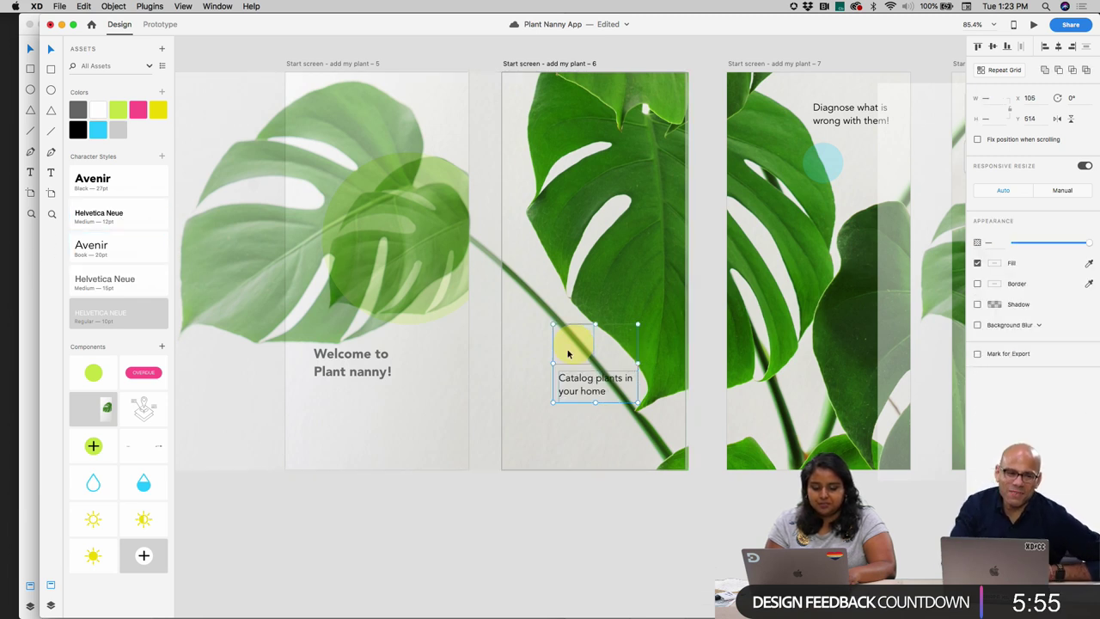
# - Place the "Catalog plants in your home" text below the yellow circle and move both together to about X 135, Y 533
pyautogui.moveTo(566, 354); pyautogui.dragTo(621, 384)
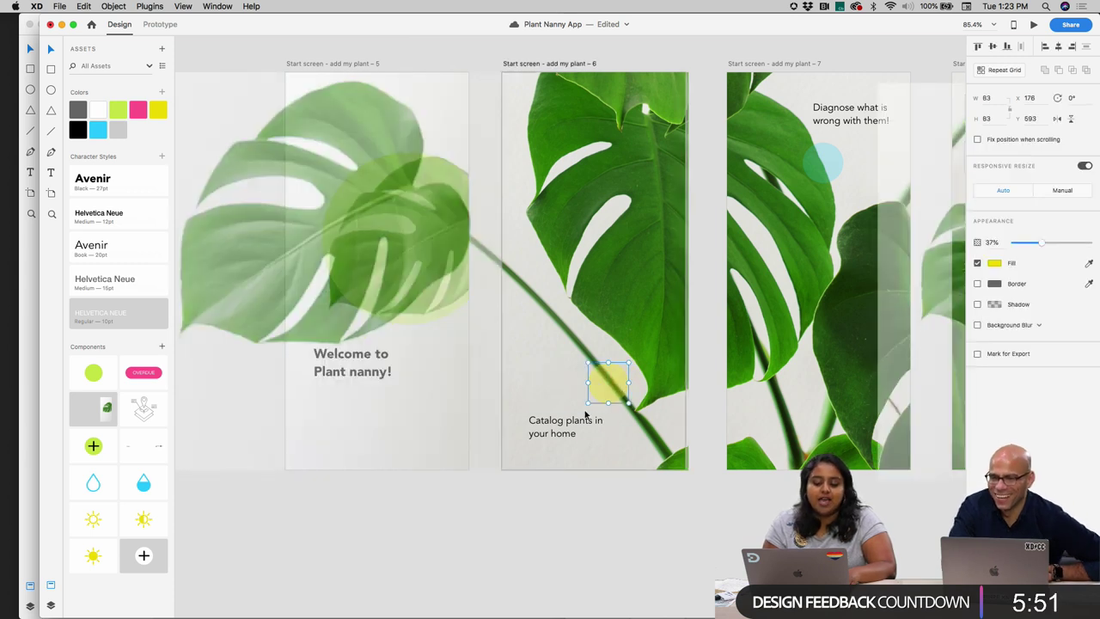
pyautogui.moveTo(552, 430); pyautogui.dragTo(629, 434)
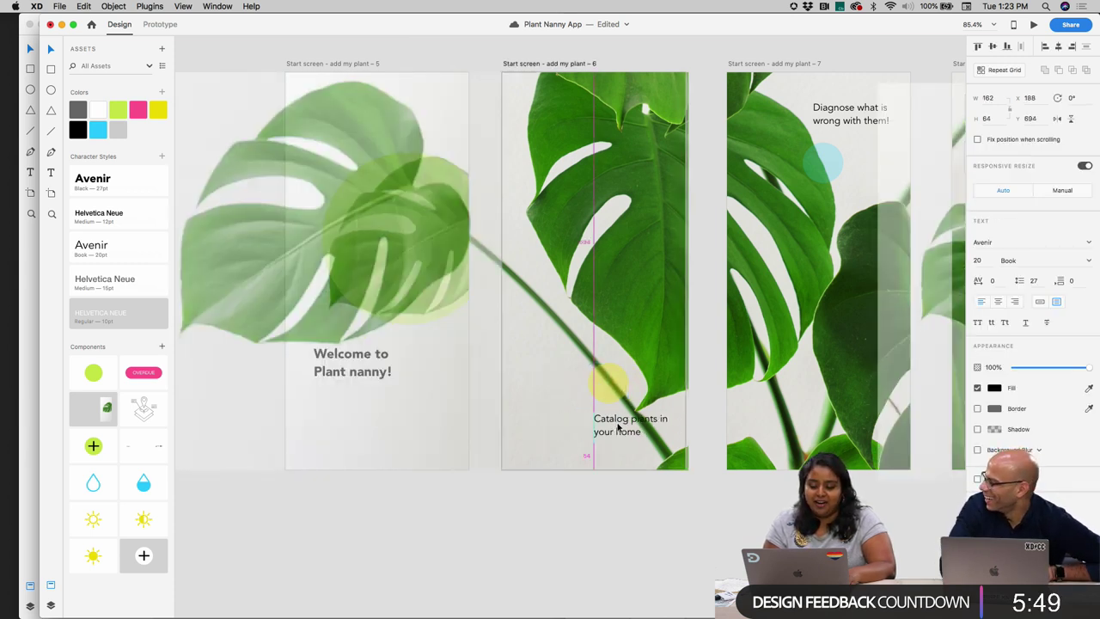
pyautogui.keyDown('shift'); pyautogui.click(610, 384); pyautogui.keyUp('shift')
pyautogui.moveTo(612, 385); pyautogui.dragTo(590, 357)
# - Move the "Diagnose what is wrong with them!" text down slightly so it sits closer to the blue circle
pyautogui.hscroll(5, 590, 357)
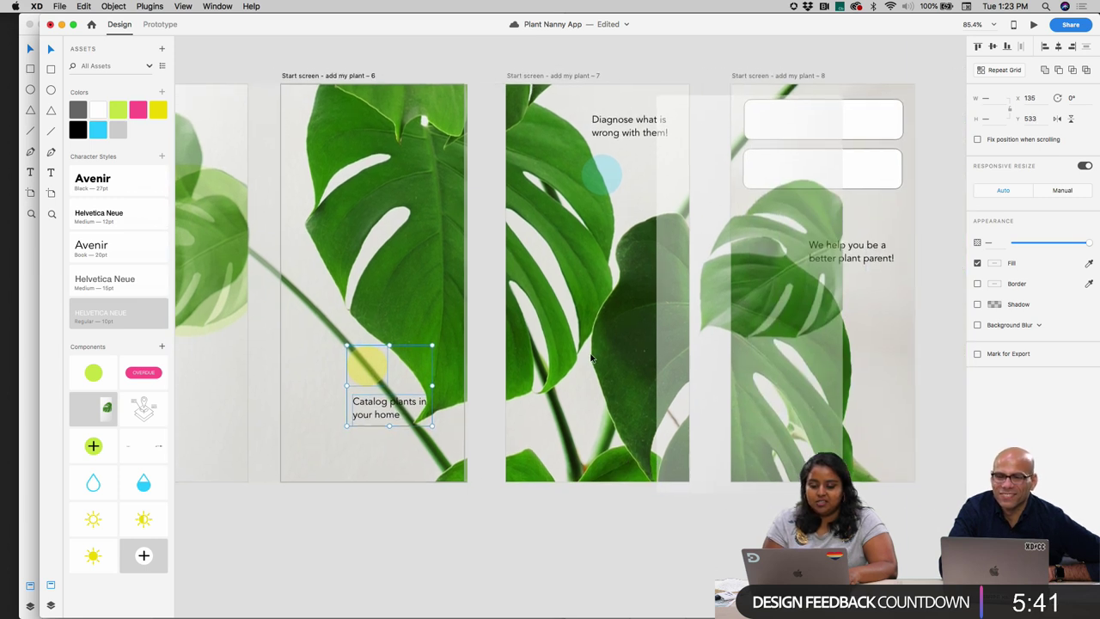
pyautogui.click(619, 128)
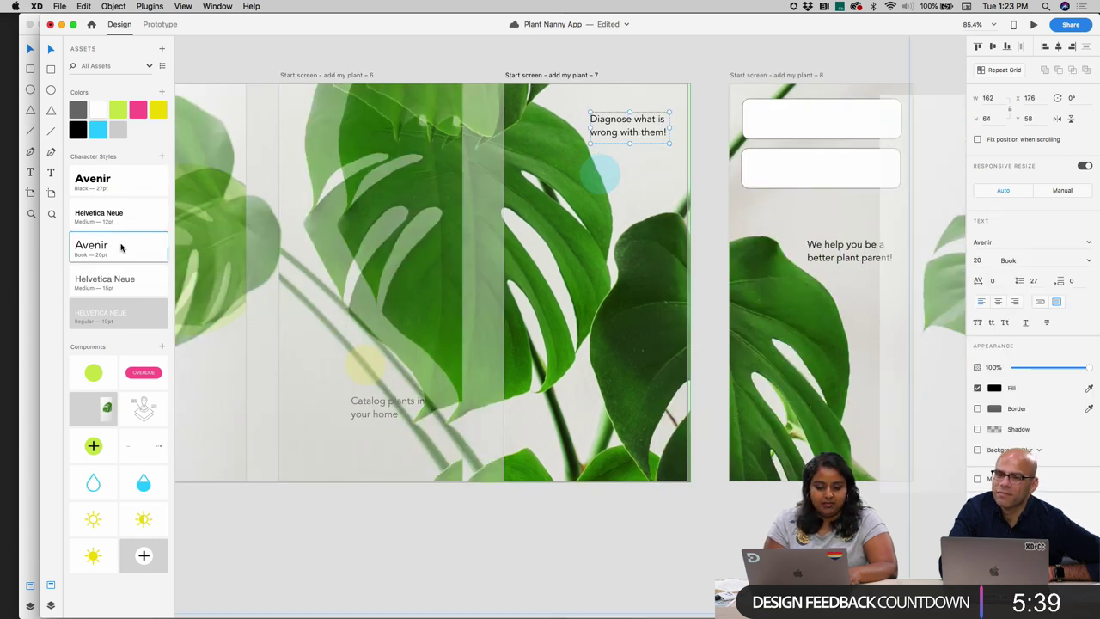
pyautogui.moveTo(602, 141); pyautogui.dragTo(601, 146)
pyautogui.click(604, 172)
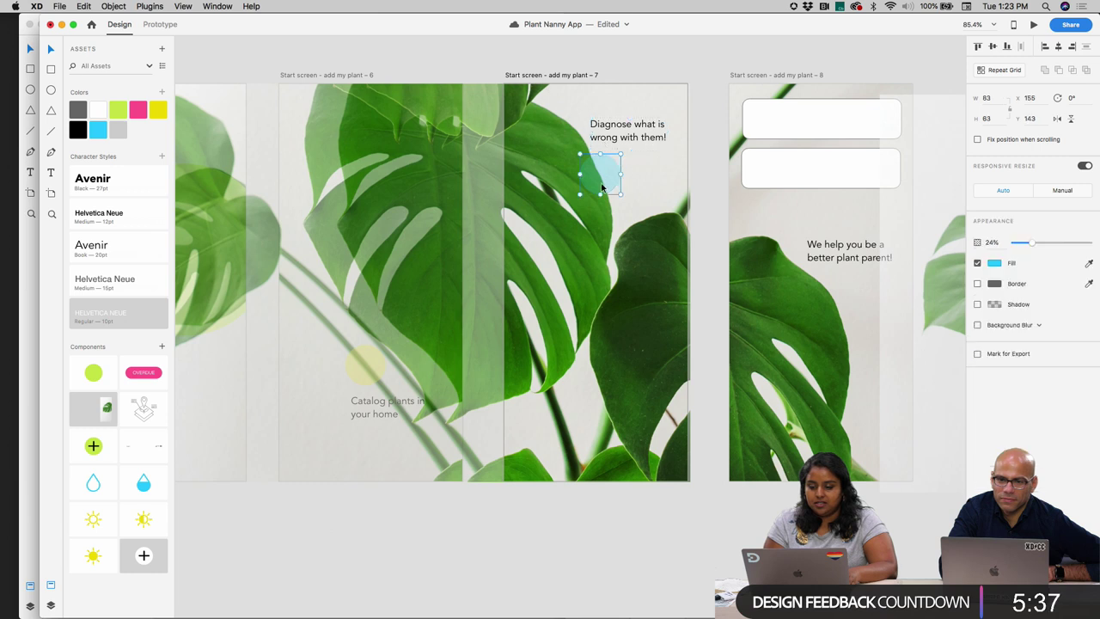
pyautogui.press('Escape')
# - Copy the green plus button from the Dangler plant screen onto the "We help you be a better plant parent!" screen at about X 160, Y 572
pyautogui.hscroll(5, 852, 289)
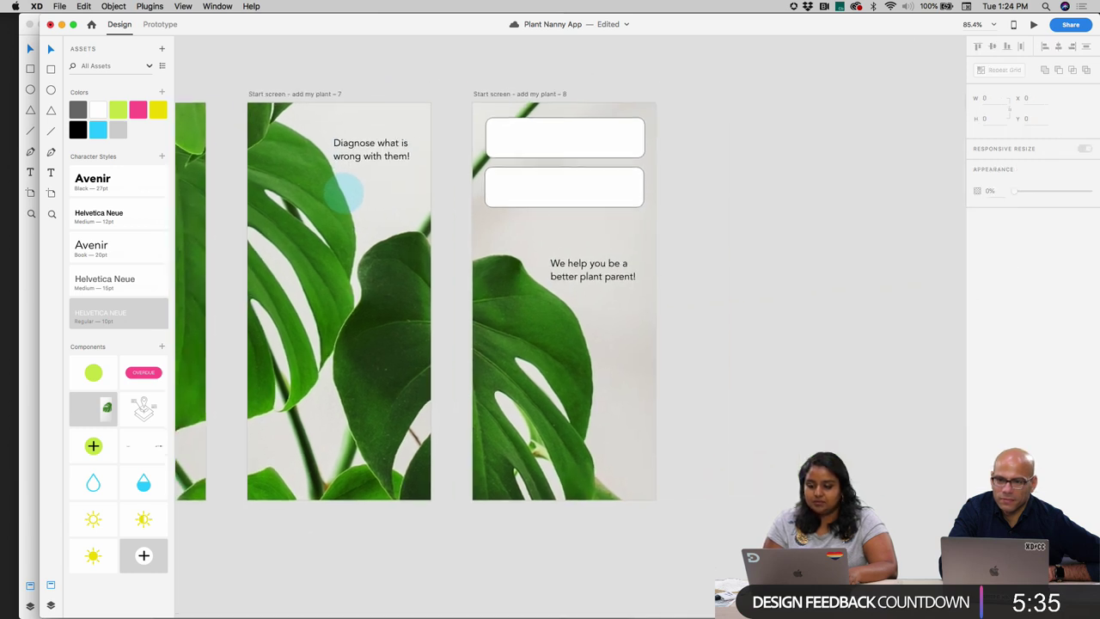
pyautogui.scroll(-5, 685, 292)
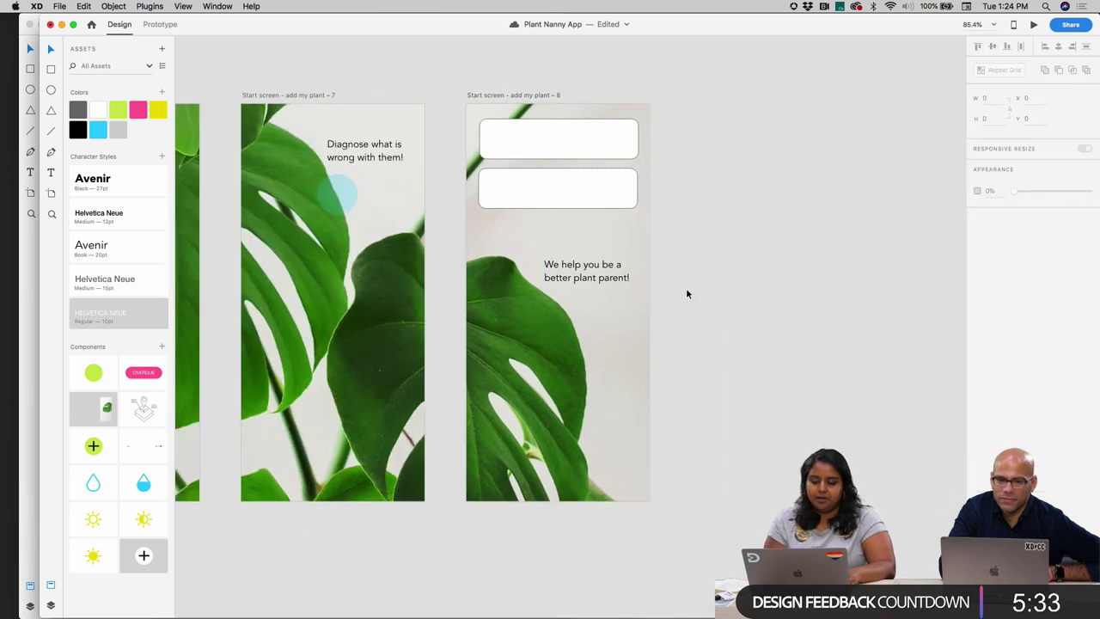
pyautogui.click(346, 210)
pyautogui.scroll(-5, 346, 210)
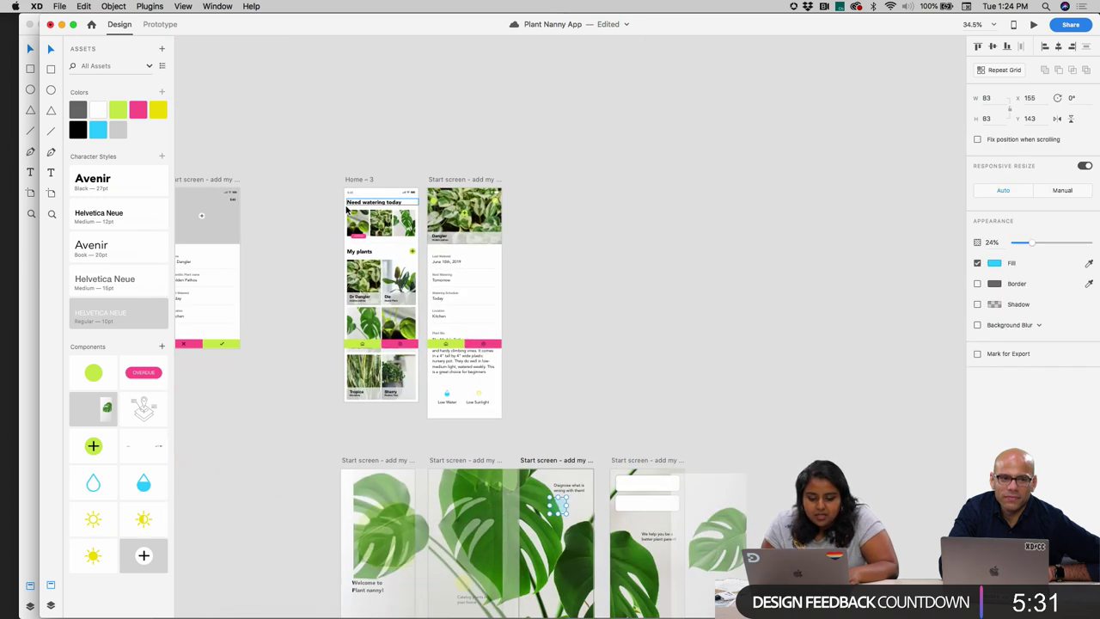
pyautogui.scroll(5, 433, 216)
pyautogui.click(502, 213)
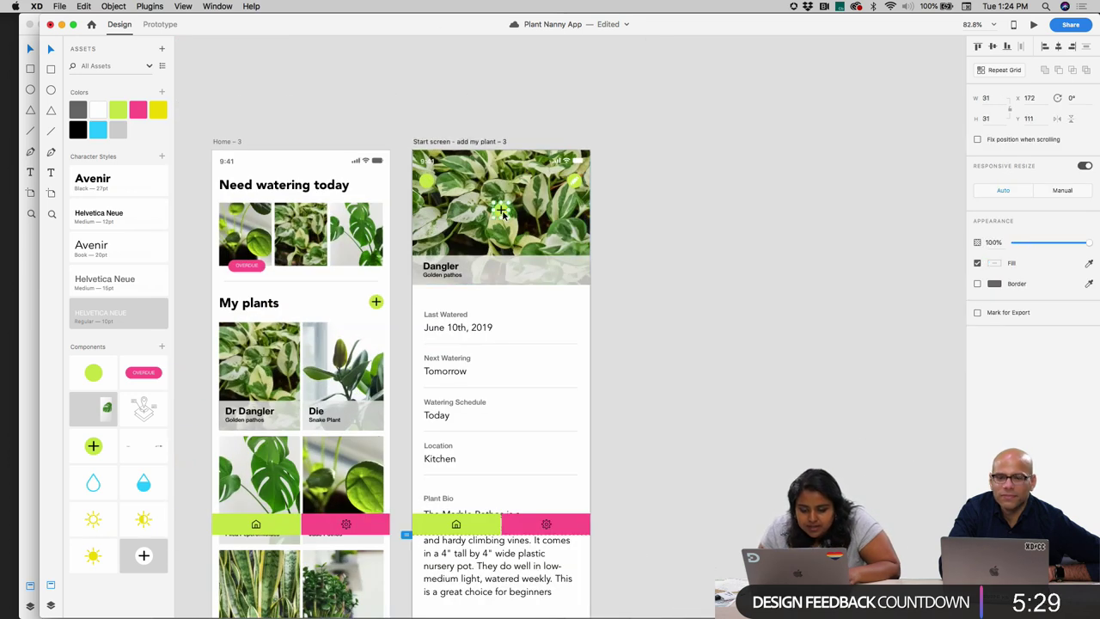
pyautogui.scroll(-5, 761, 381)
pyautogui.scroll(3, 762, 380)
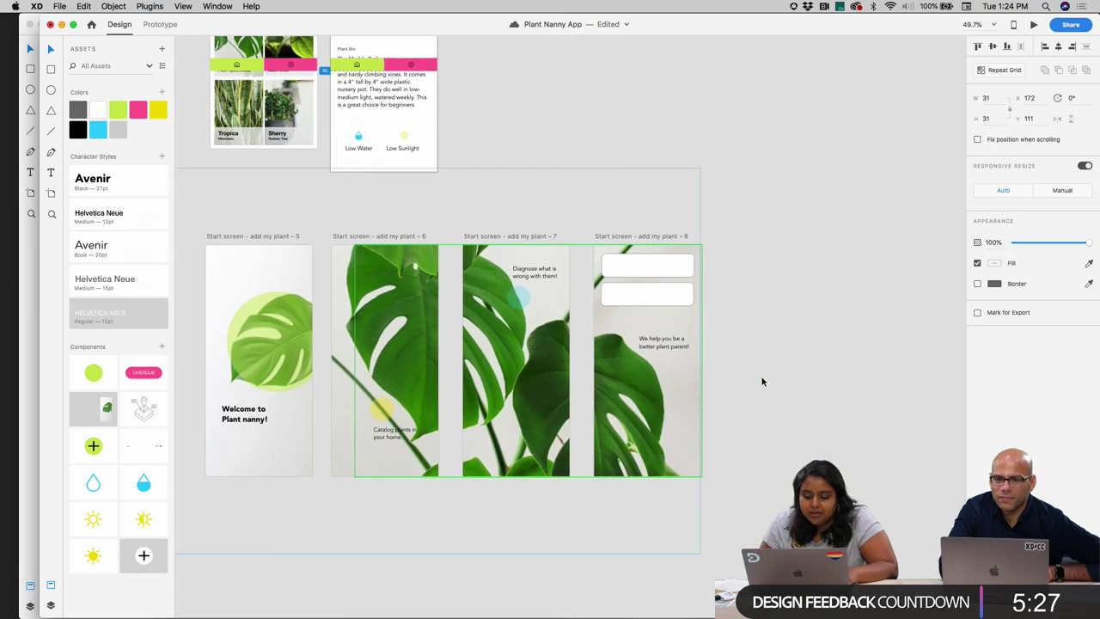
pyautogui.scroll(5, 636, 365)
pyautogui.scroll(-3, 636, 365)
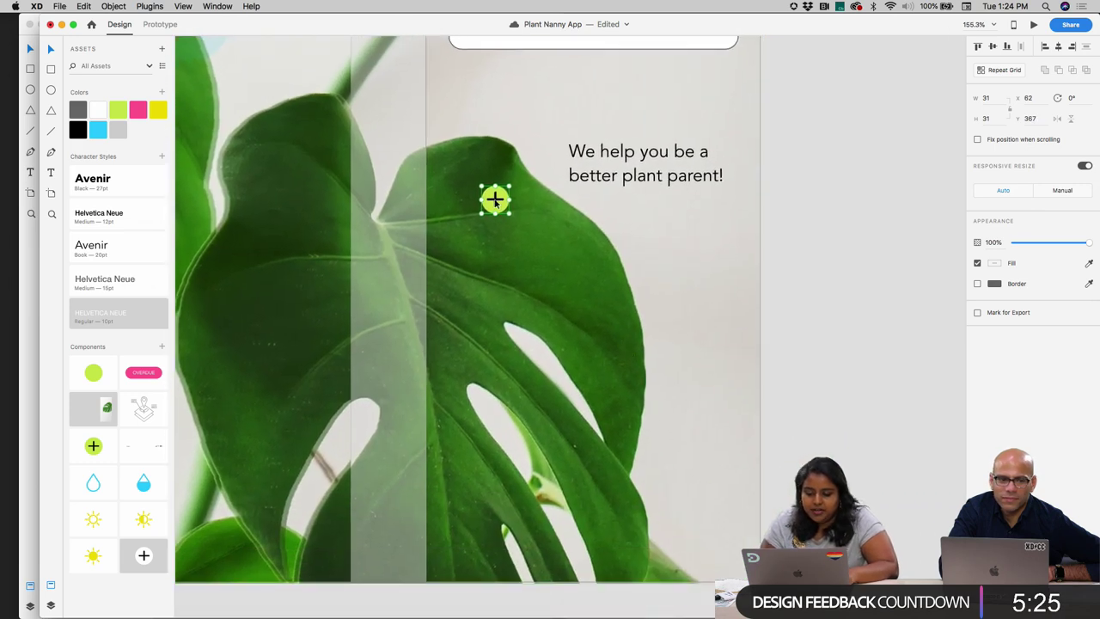
pyautogui.moveTo(485, 205); pyautogui.dragTo(582, 386)
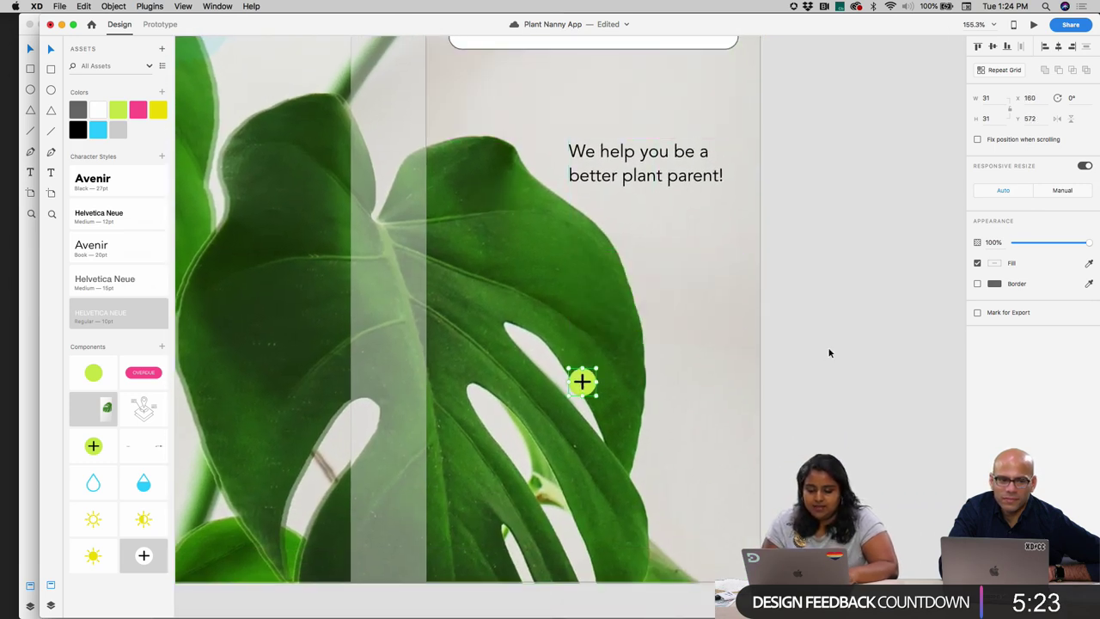
# - Select the two white rounded rectangles above the "We help you be a better plant parent!" text
pyautogui.scroll(5, 829, 352)
pyautogui.click(575, 218)
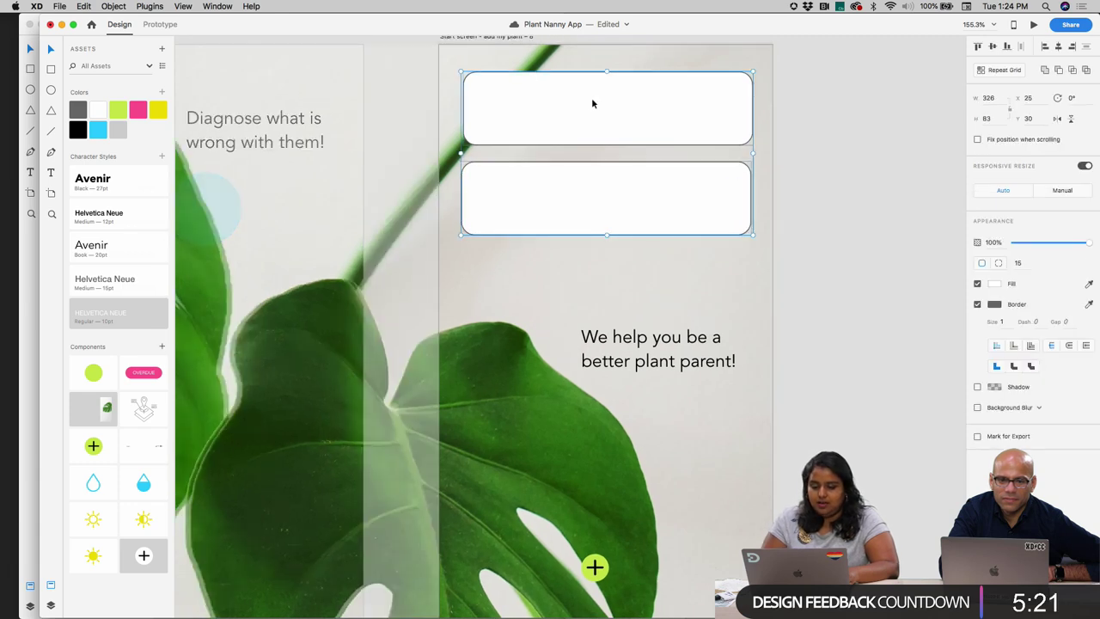
# - Delete the two selected white rounded rectangles from the last start screen artboard
pyautogui.press('BackSpace')
pyautogui.scroll(-5, 591, 102)
pyautogui.scroll(4, 593, 138)
# - Duplicate the "We help you be a better plant parent!" text below the plus button and reword it "Get Started add your plant today!"
pyautogui.click(597, 180)
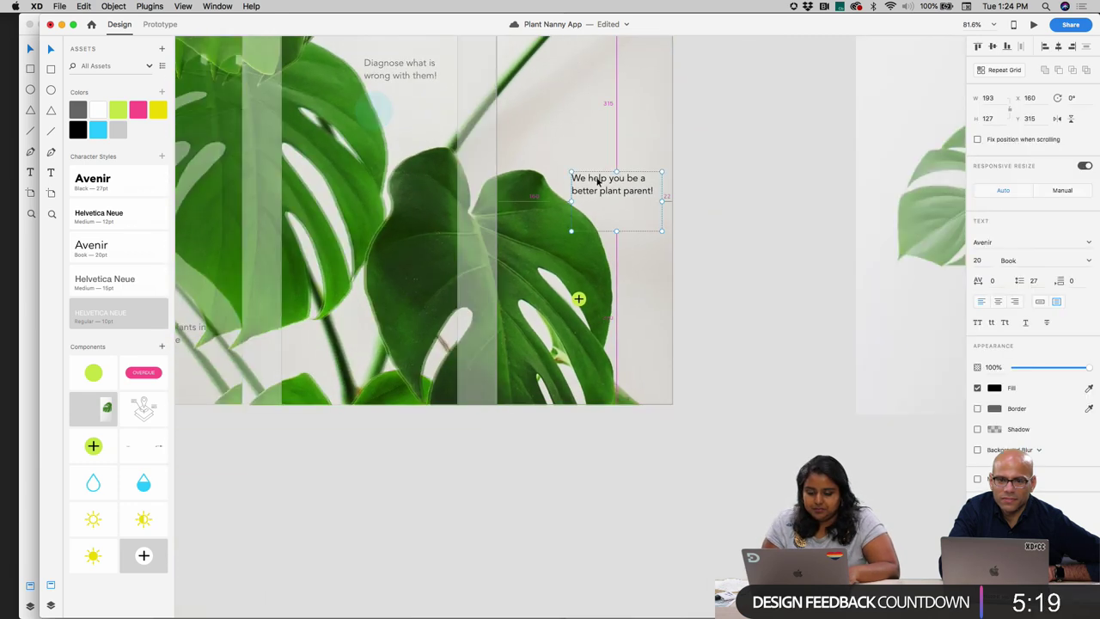
pyautogui.moveTo(597, 181); pyautogui.dragTo(601, 321)
pyautogui.press('Escape')
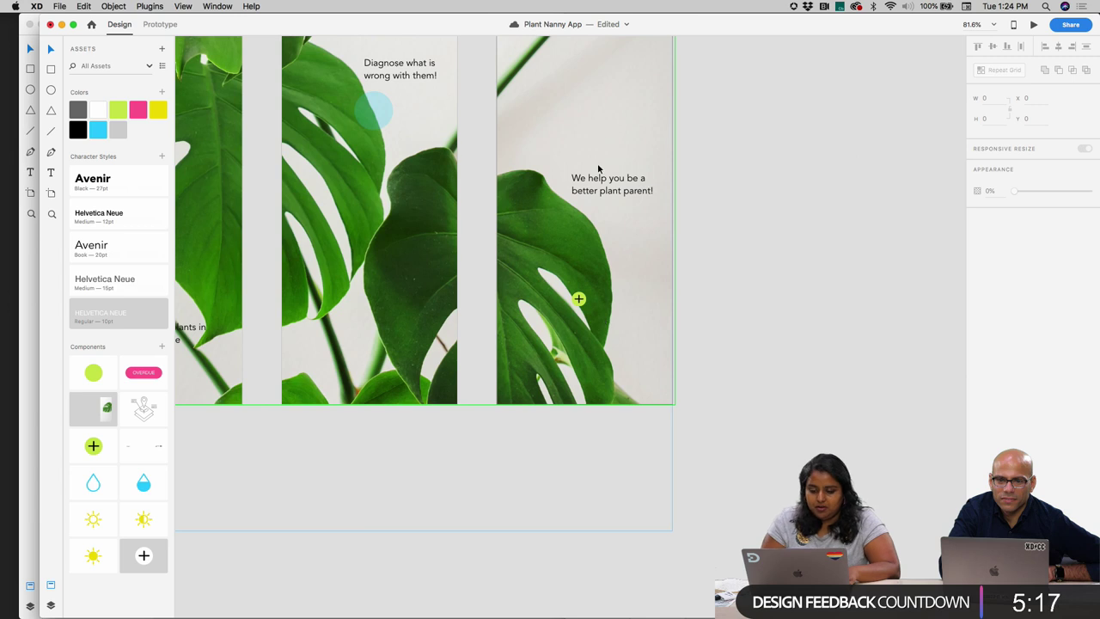
pyautogui.moveTo(599, 168); pyautogui.dragTo(602, 329)
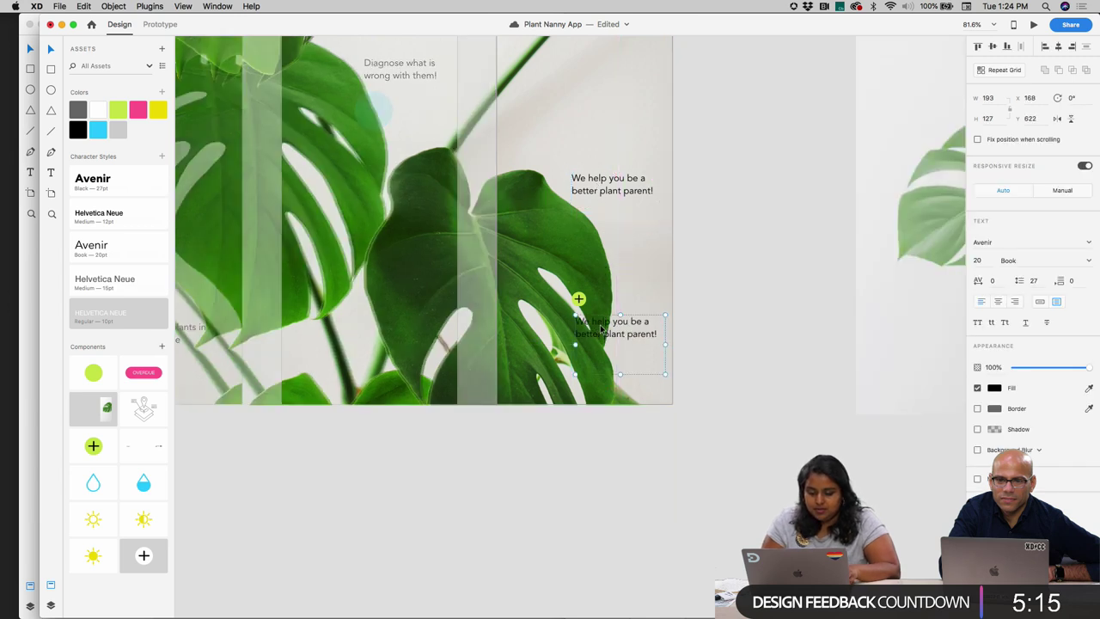
pyautogui.doubleClick(601, 329)
pyautogui.press('BackSpace')
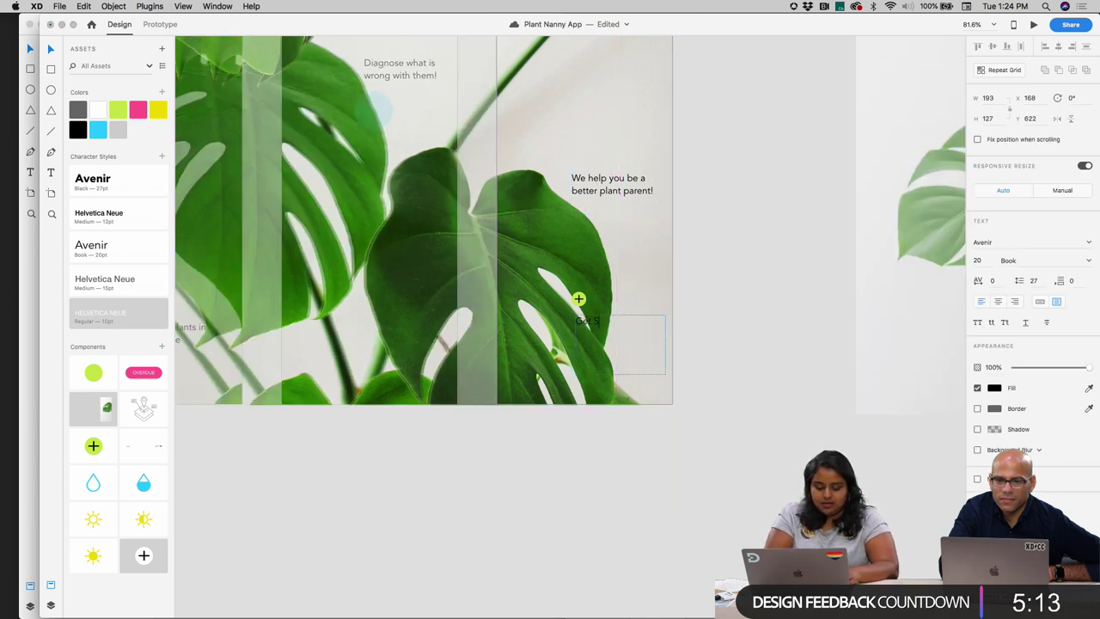
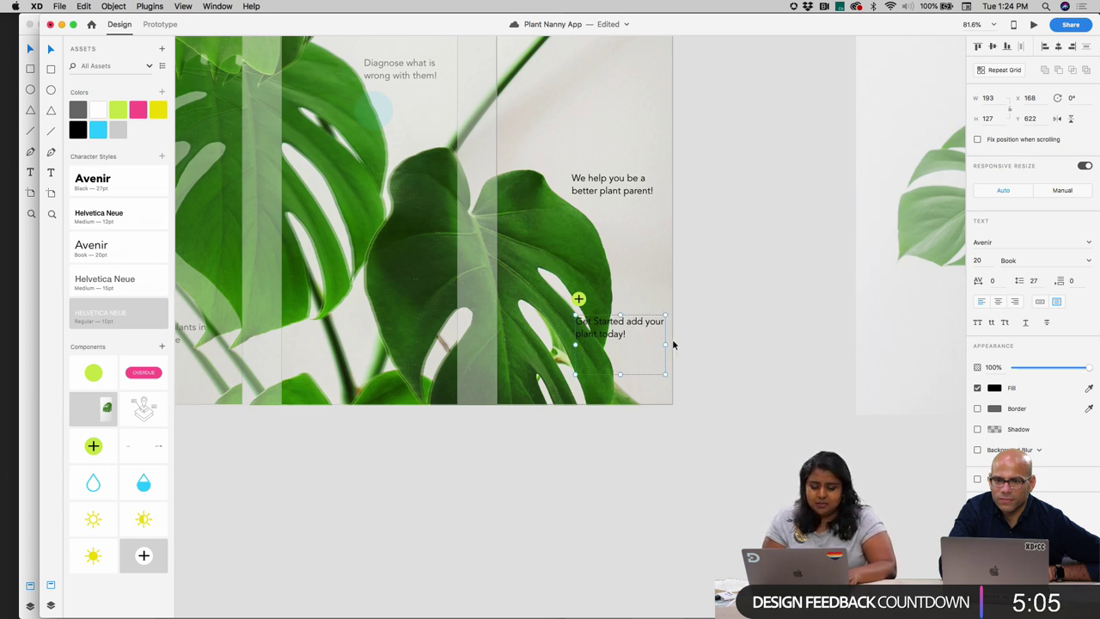
# - Apply the Avenir Black 27pt character style to the "Get Started" text and widen its box to about 236
pyautogui.moveTo(664, 344); pyautogui.dragTo(645, 342)
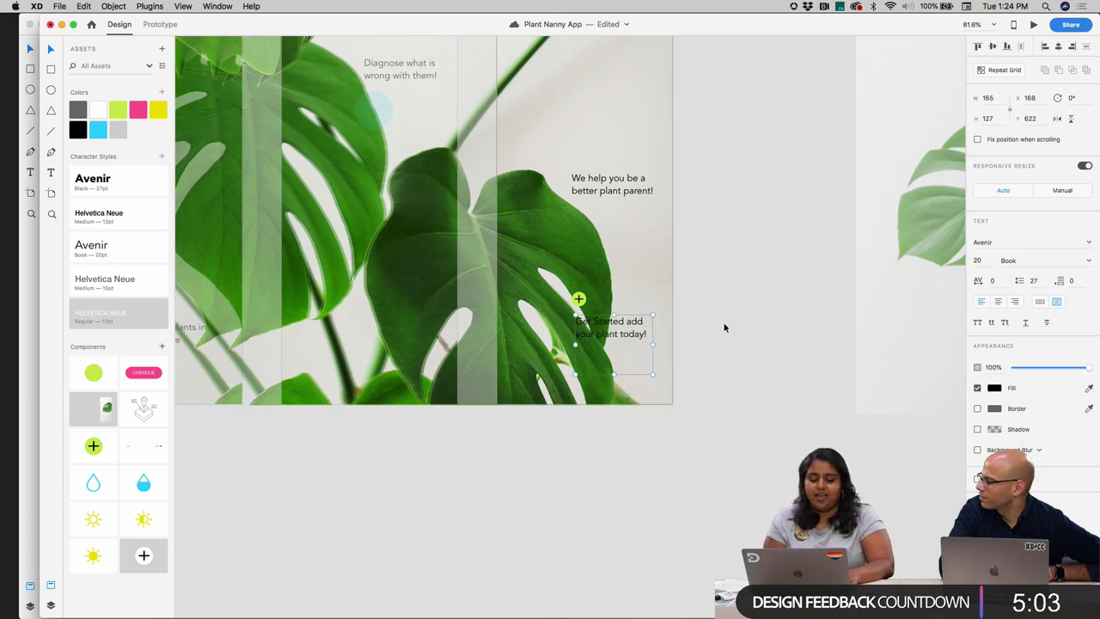
pyautogui.click(149, 179)
pyautogui.click(699, 239)
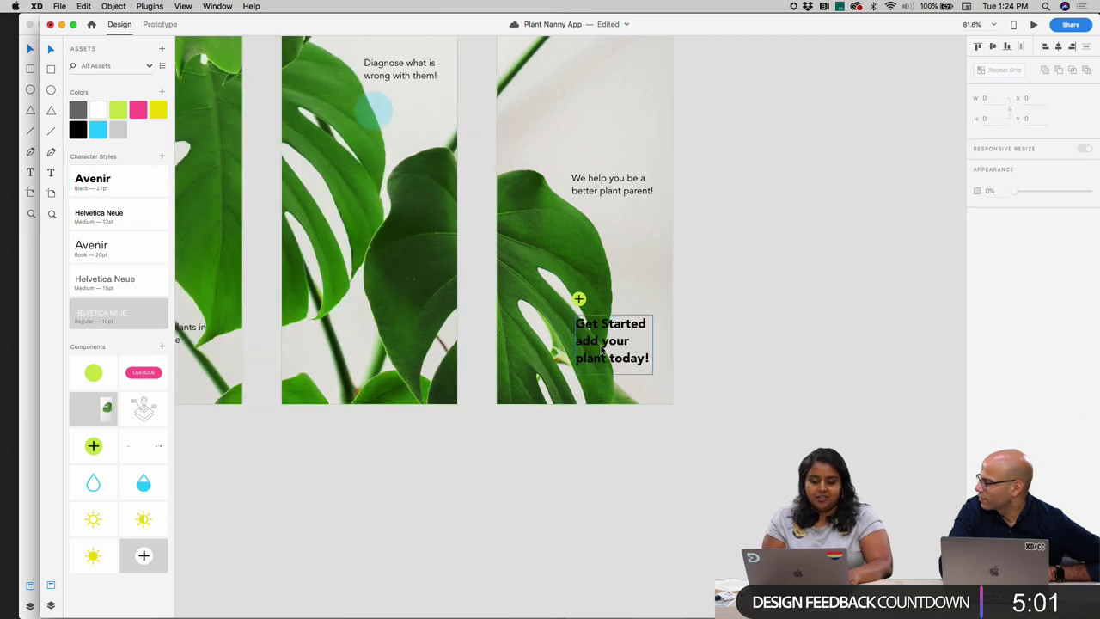
pyautogui.click(627, 340)
pyautogui.moveTo(649, 344); pyautogui.dragTo(685, 346)
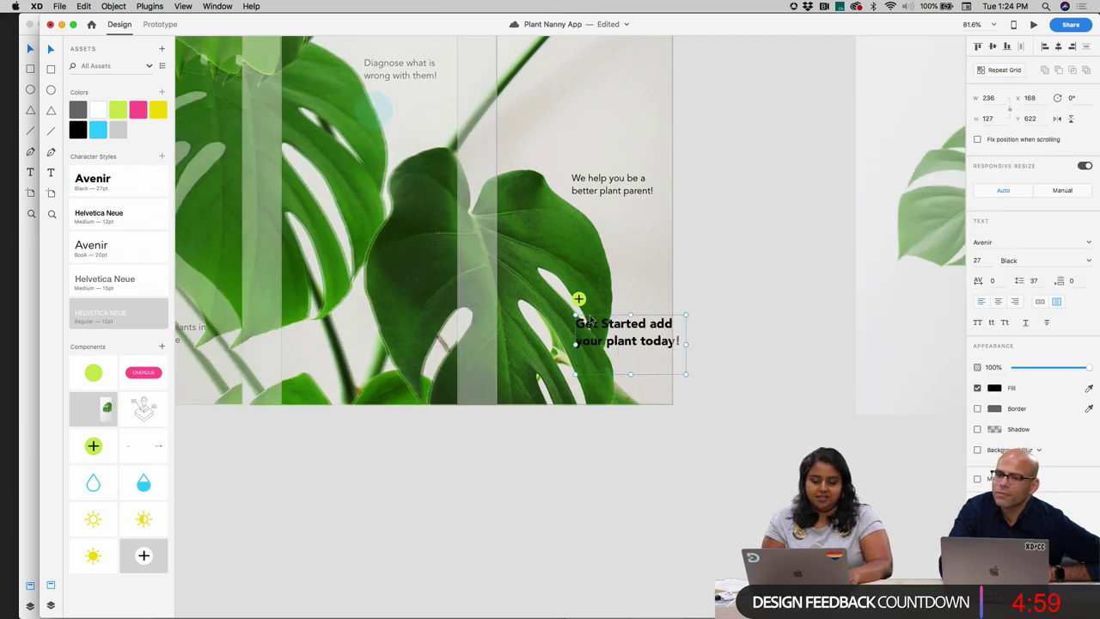
# - Move the "Get Started" heading and plus button up the artboard, and delete the "We help you be a better plant parent!" text
pyautogui.moveTo(589, 320); pyautogui.dragTo(555, 104)
pyautogui.press('Escape')
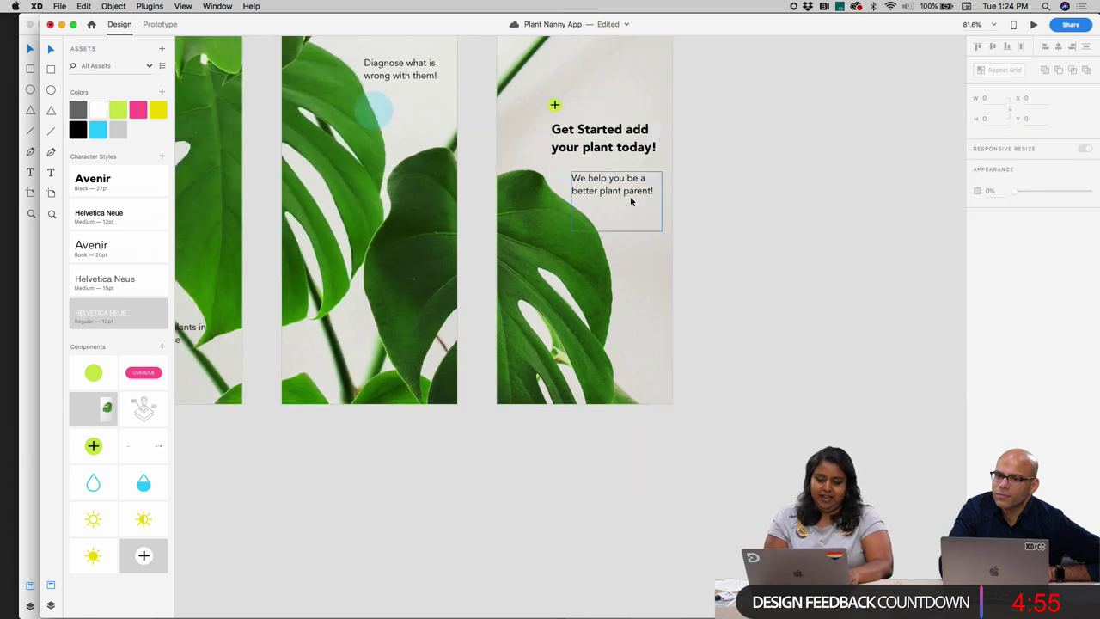
pyautogui.click(633, 193)
pyautogui.press('Delete')
pyautogui.press('super+z')
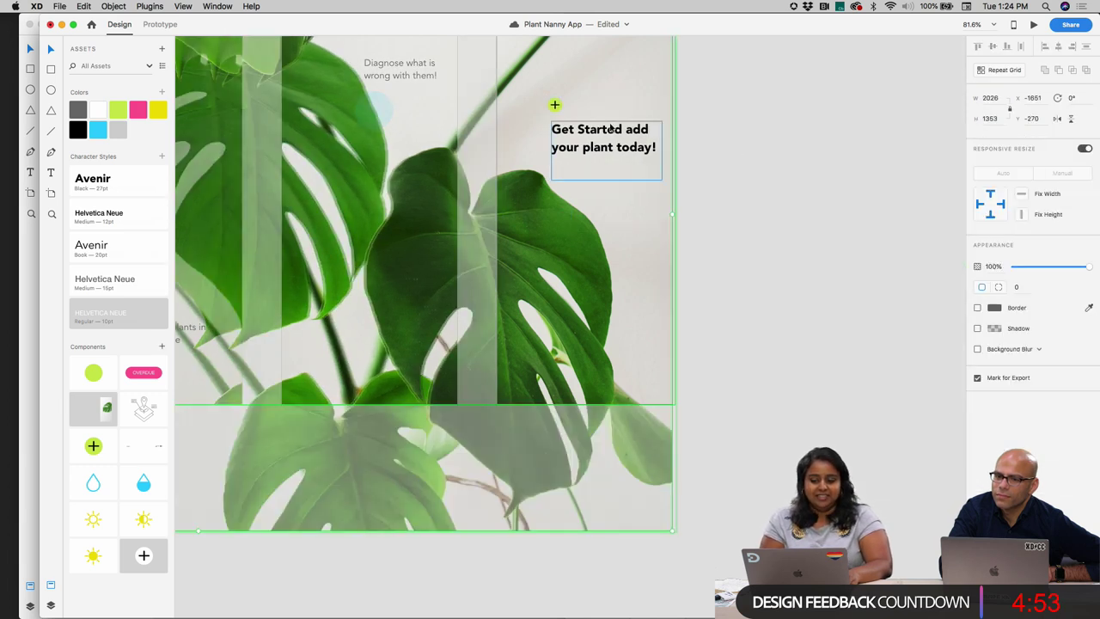
# - Shorten the heading's text box to about 93 high and move it with the plus button up to about X 102, Y 93
pyautogui.press('super+minus')
pyautogui.moveTo(629, 283); pyautogui.dragTo(624, 265)
pyautogui.click(715, 248)
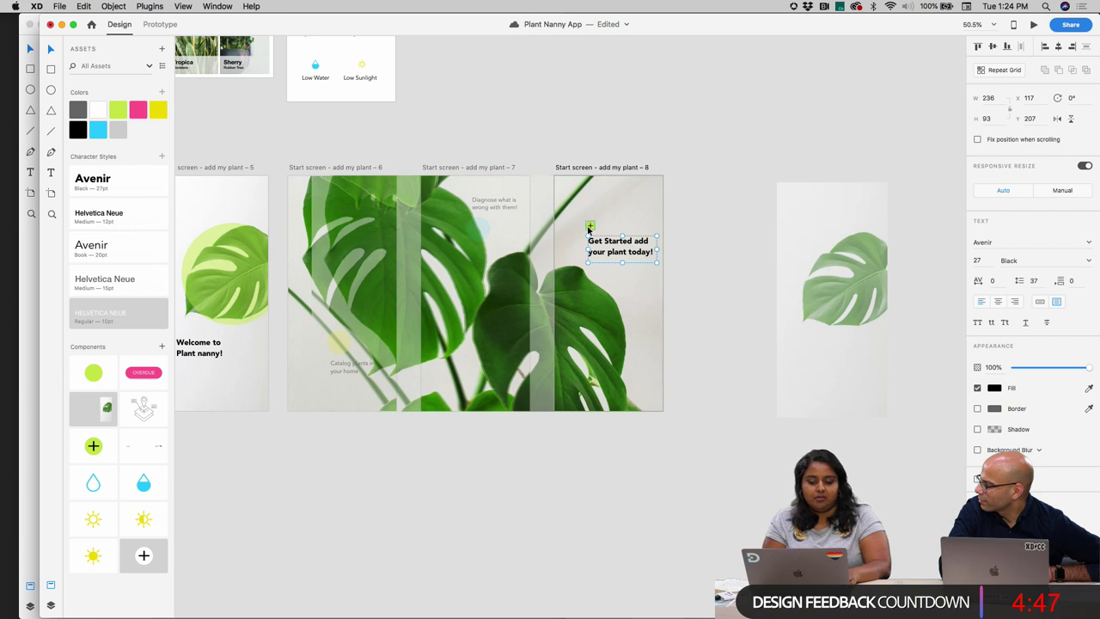
pyautogui.keyDown('shift'); pyautogui.click(590, 228); pyautogui.keyUp('shift')
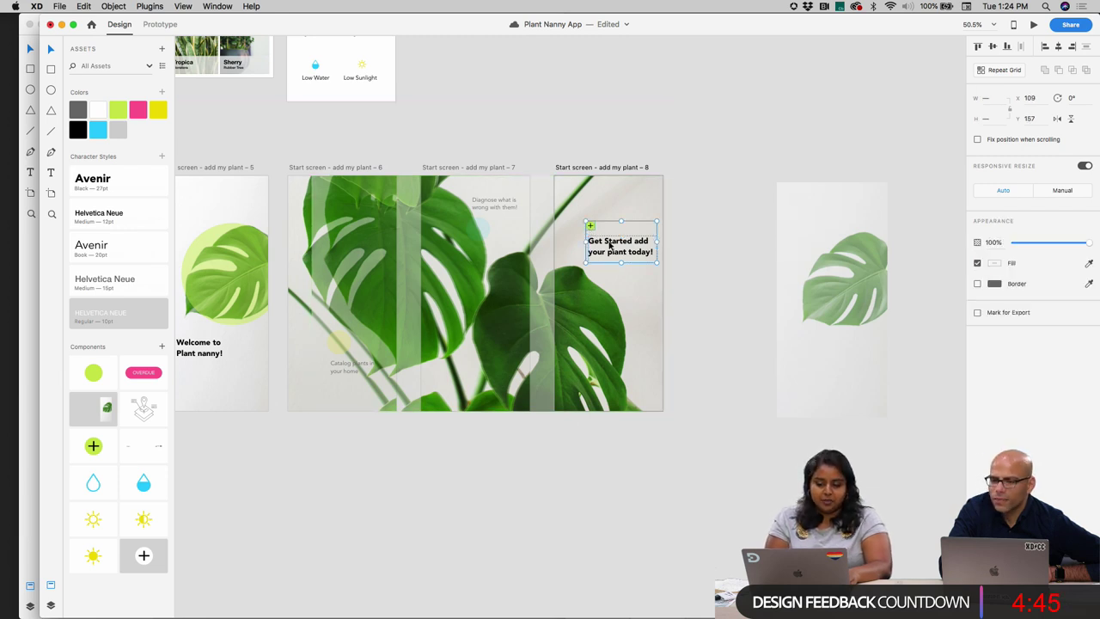
pyautogui.moveTo(612, 247); pyautogui.dragTo(612, 221)
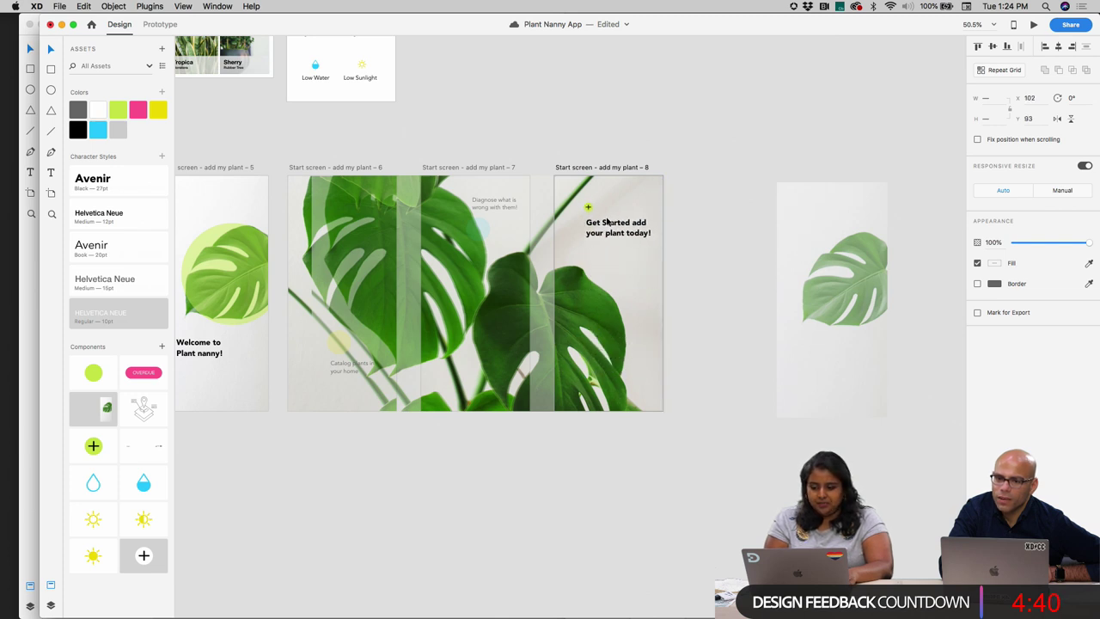
pyautogui.click(685, 235)
# - Nudge the "Diagnose what is wrong with them!" text and its blue circle slightly on Start screen - add my plant – 7
pyautogui.moveTo(485, 209); pyautogui.dragTo(481, 237)
pyautogui.click(506, 593)
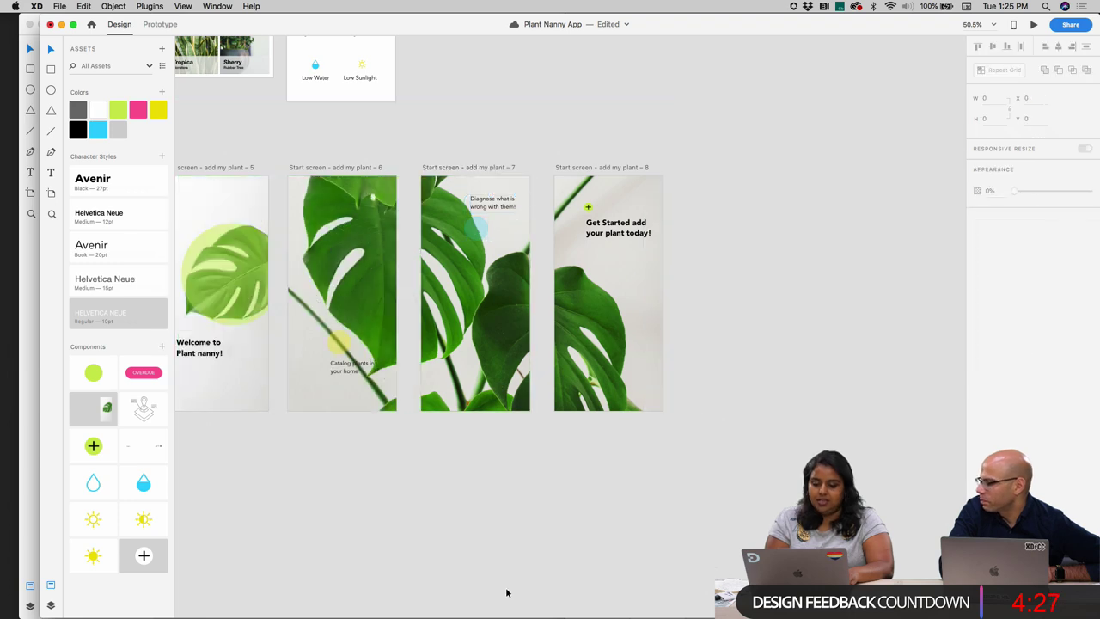
# - Switch to prototyping and link the Start screen - add my plant – 5 artboard to Start screen - add my plant – 6
pyautogui.scroll(-5, 574, 484)
pyautogui.hscroll(-3, 574, 484)
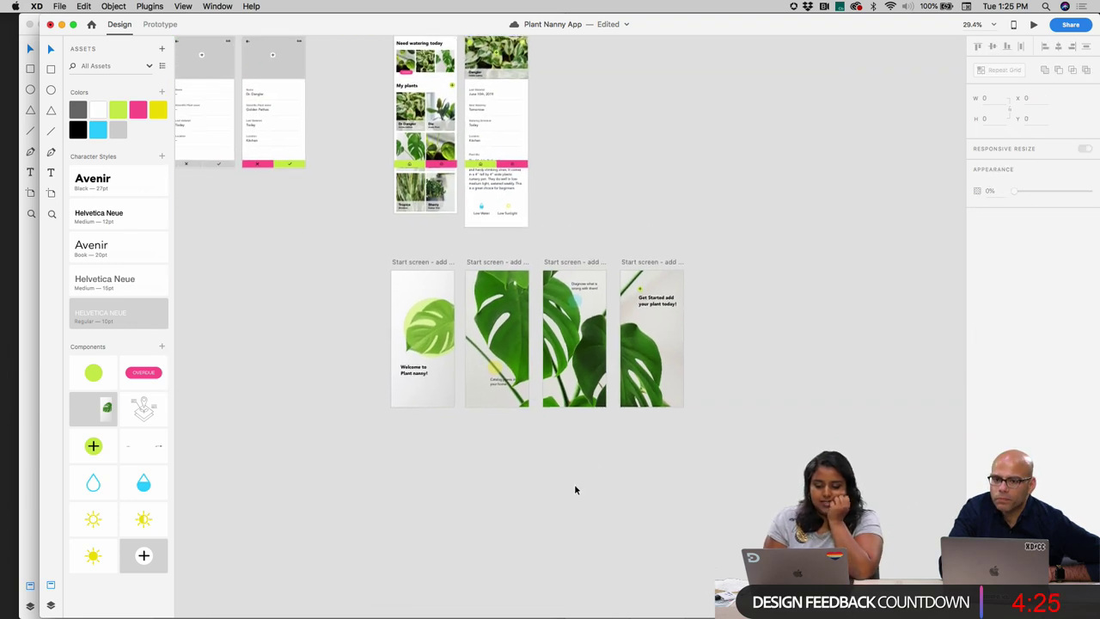
pyautogui.moveTo(400, 343); pyautogui.dragTo(473, 349)
pyautogui.scroll(5, 473, 349)
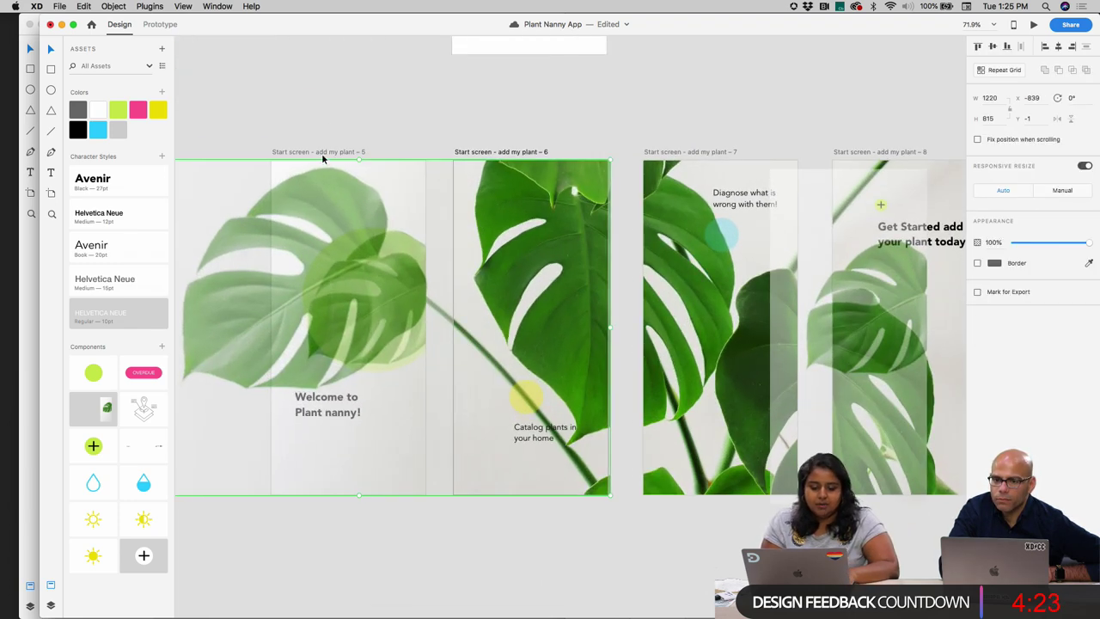
pyautogui.press('super+z')
pyautogui.click(318, 151)
pyautogui.click(159, 24)
pyautogui.moveTo(427, 326); pyautogui.dragTo(470, 155)
# - Link Start screen - add my plant – 7 to Start screen - add my plant – 8 with a Drag trigger and Auto-Animate action
pyautogui.click(690, 152)
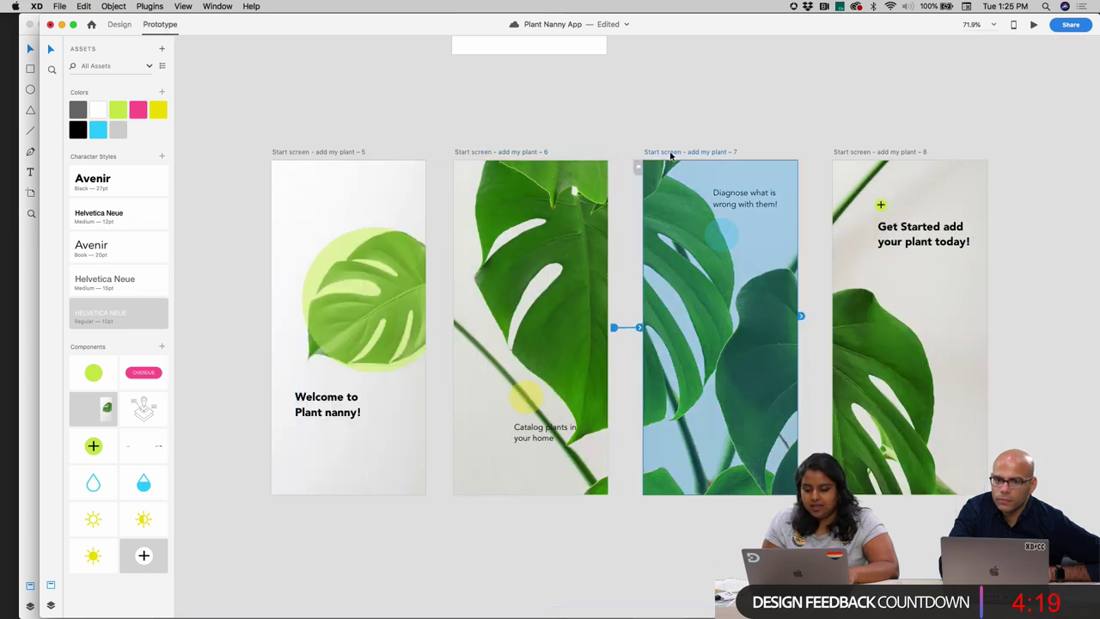
pyautogui.moveTo(804, 317); pyautogui.dragTo(848, 319)
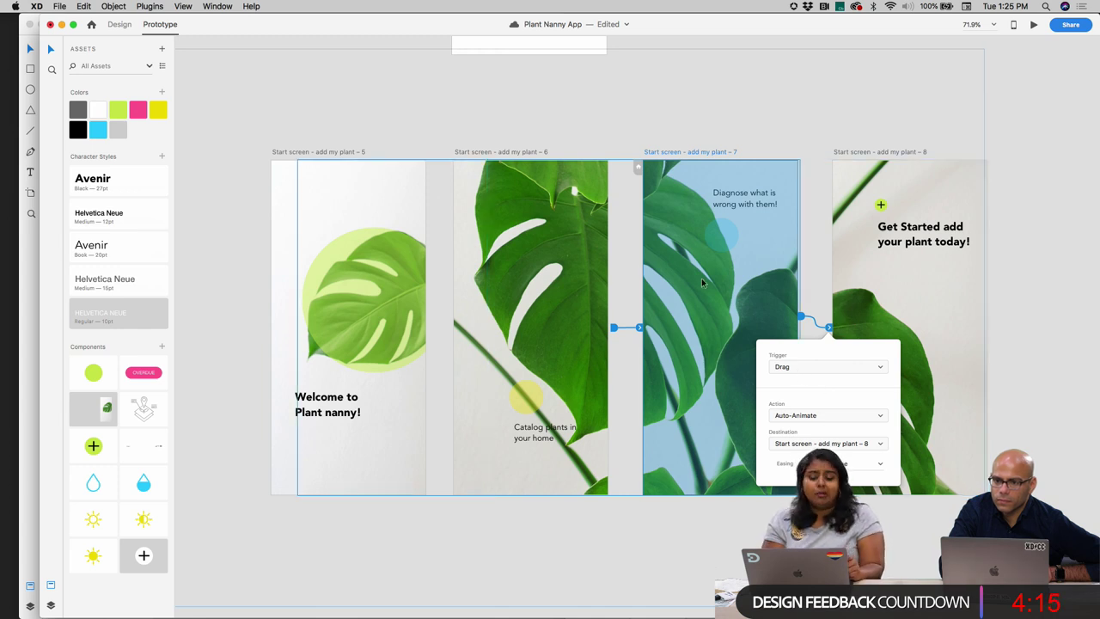
pyautogui.click(581, 312)
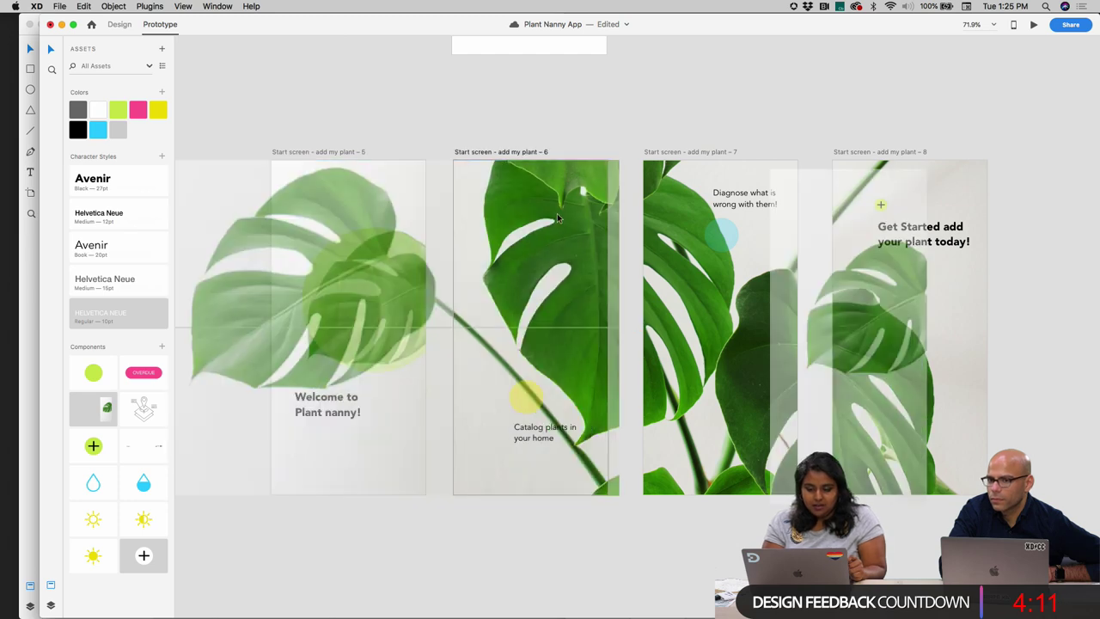
# - Preview the onboarding flow from Start screen - add my plant – 5 through to the "Get Started" screen, then close the preview
pyautogui.click(303, 151)
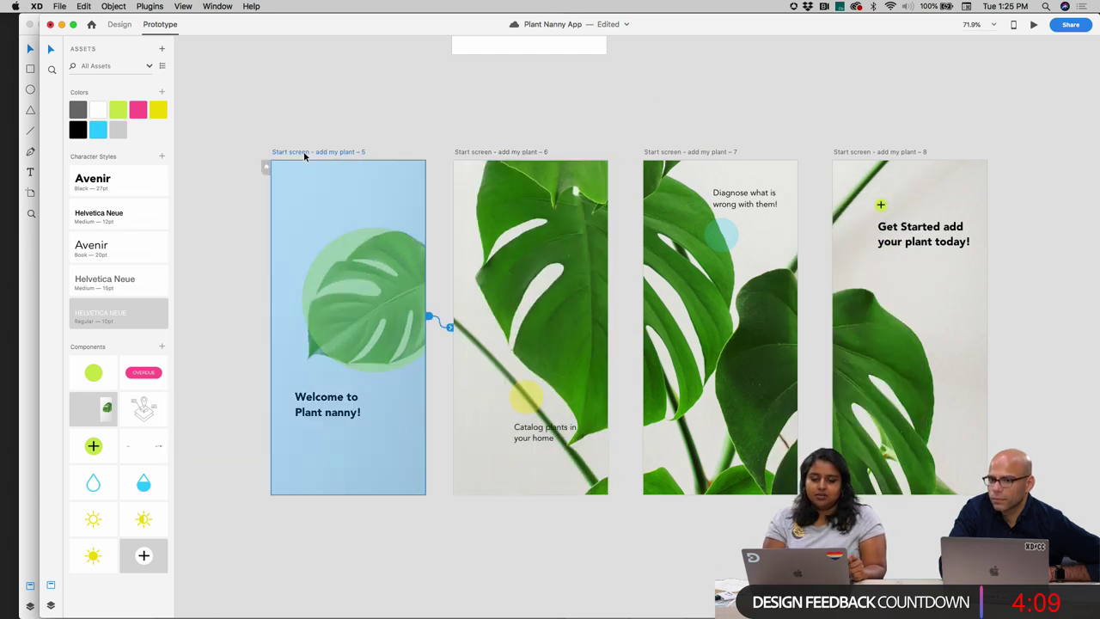
pyautogui.click(1033, 24)
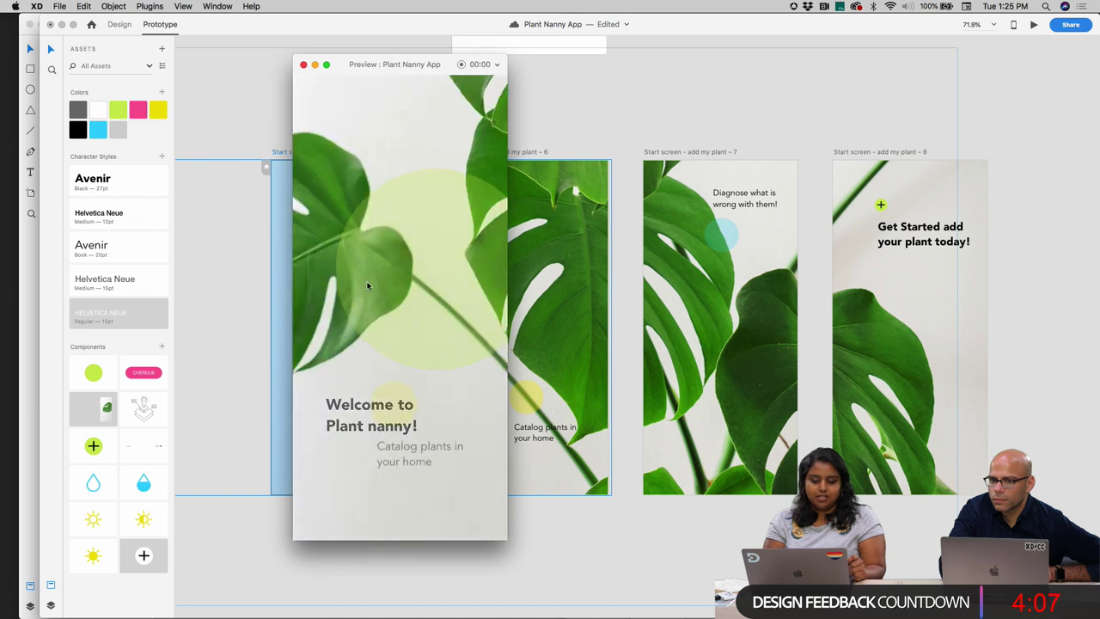
pyautogui.click(366, 286)
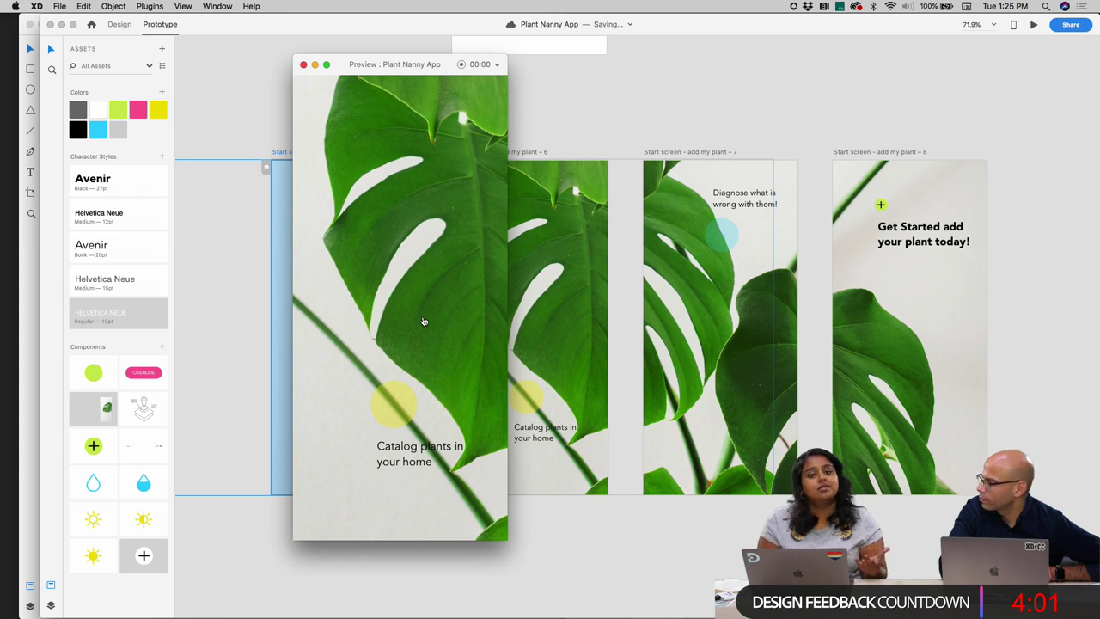
pyautogui.click(365, 319)
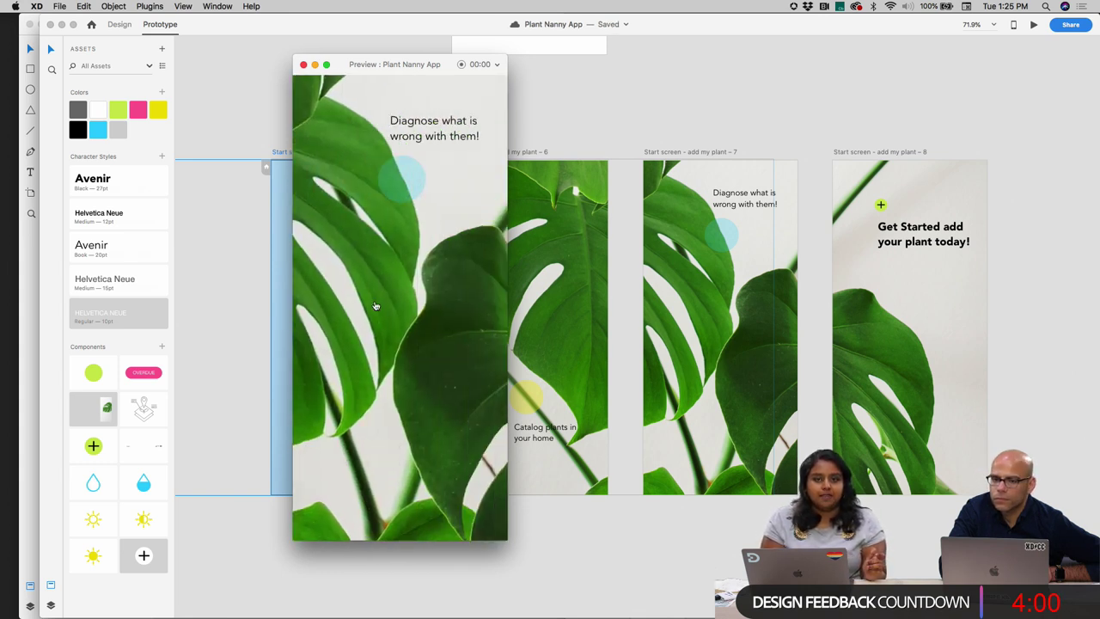
pyautogui.click(429, 277)
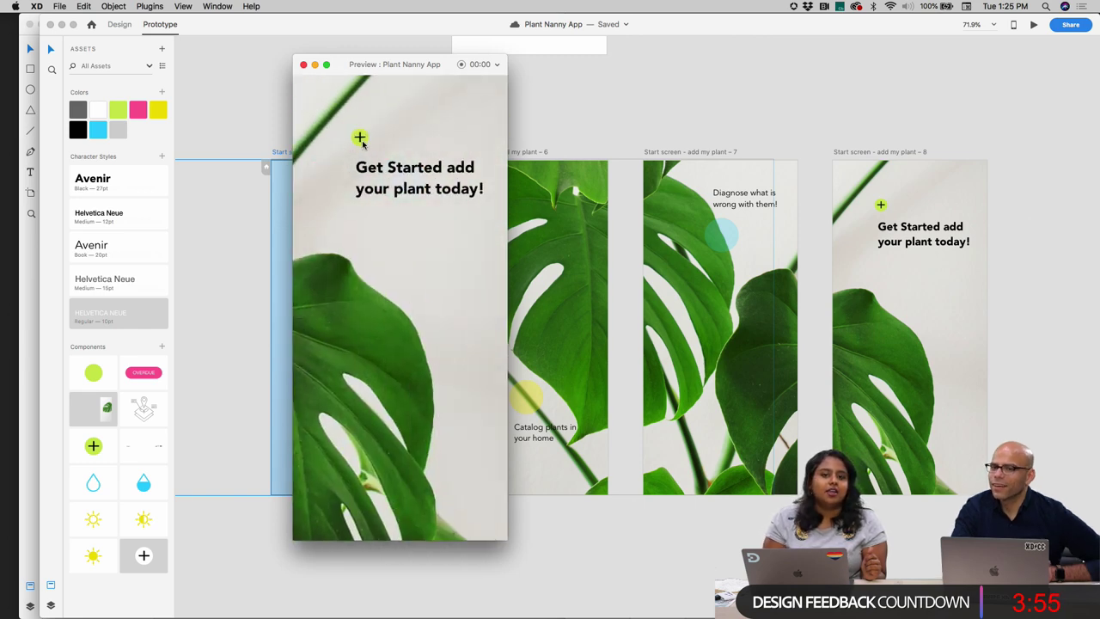
pyautogui.click(303, 65)
# - Link the plus button on the "Get Started" screen to Start screen - add my plant – 1 with a Drag trigger and Auto-Animate
pyautogui.scroll(-5, 593, 207)
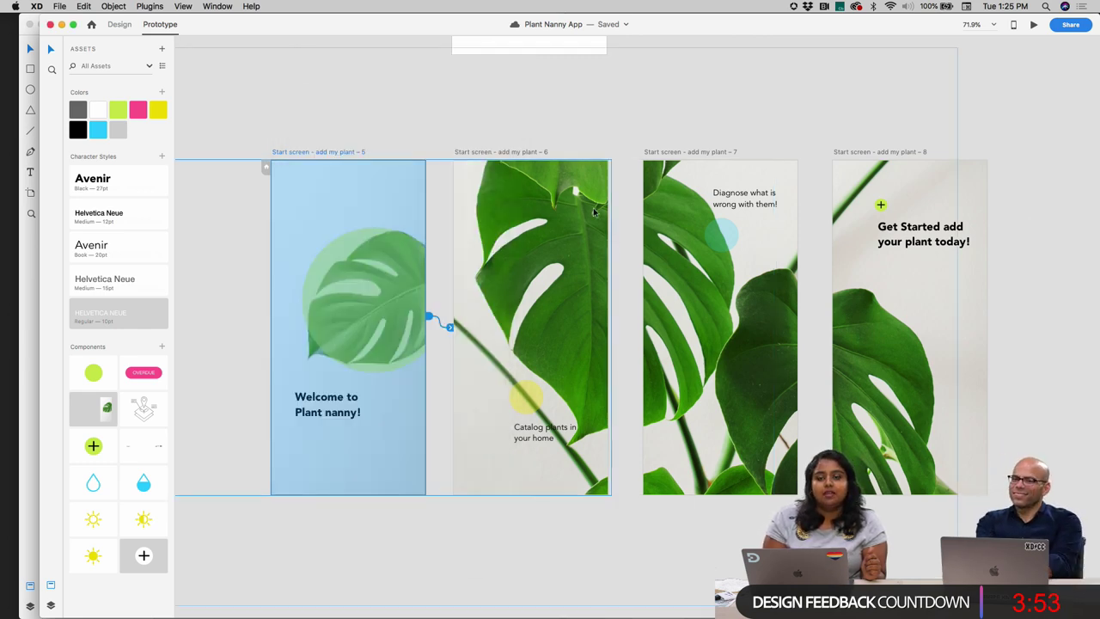
pyautogui.scroll(2, 665, 284)
pyautogui.click(643, 407)
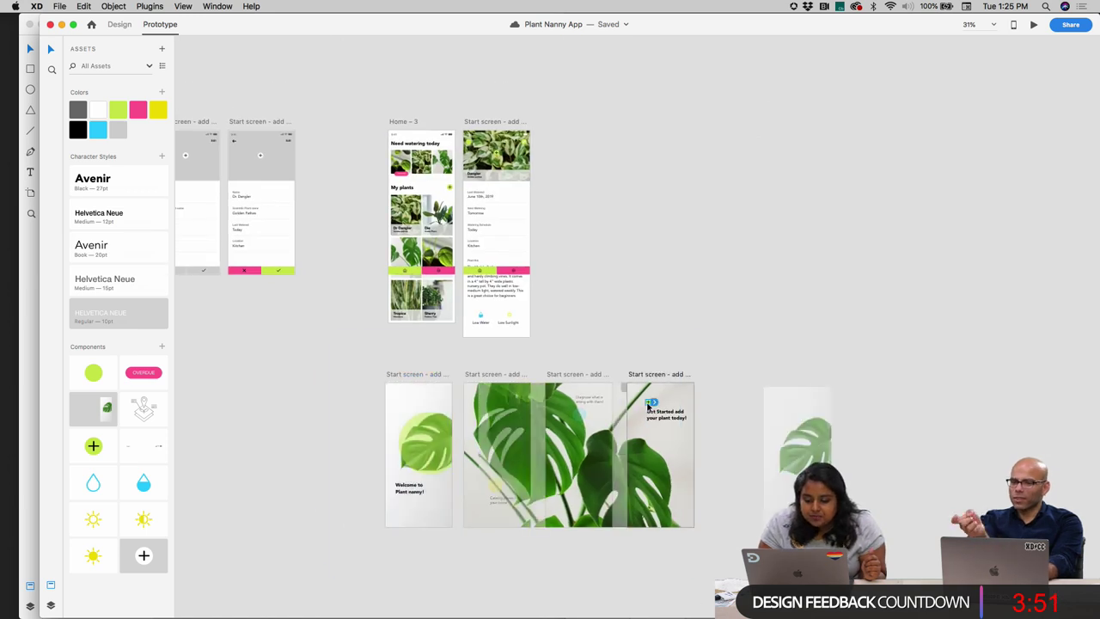
pyautogui.hscroll(-5, 653, 378)
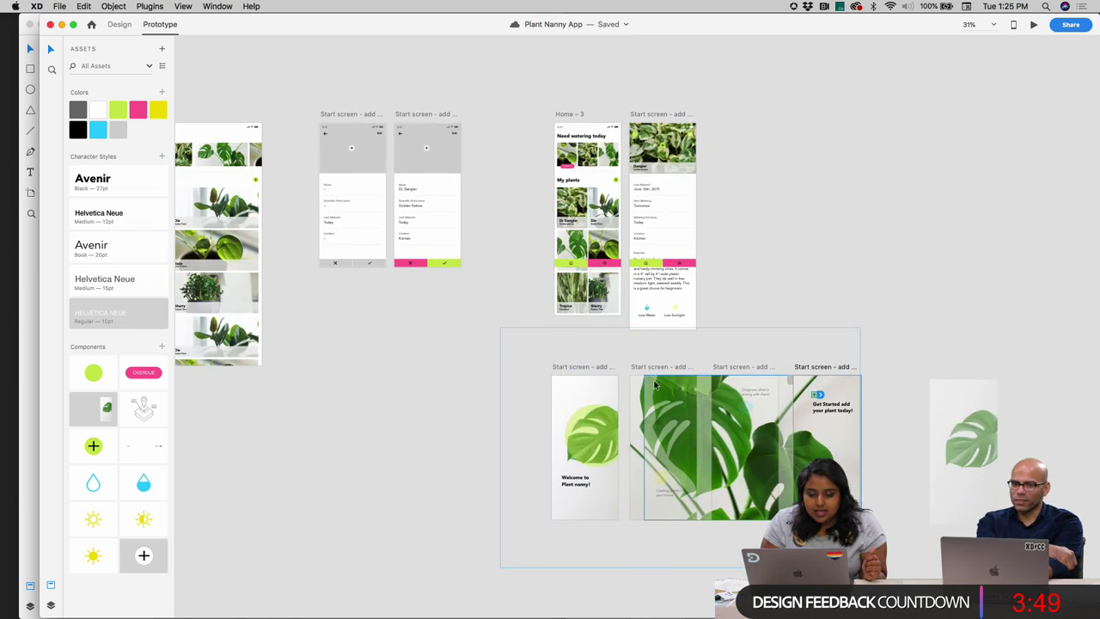
pyautogui.moveTo(818, 396); pyautogui.dragTo(362, 131)
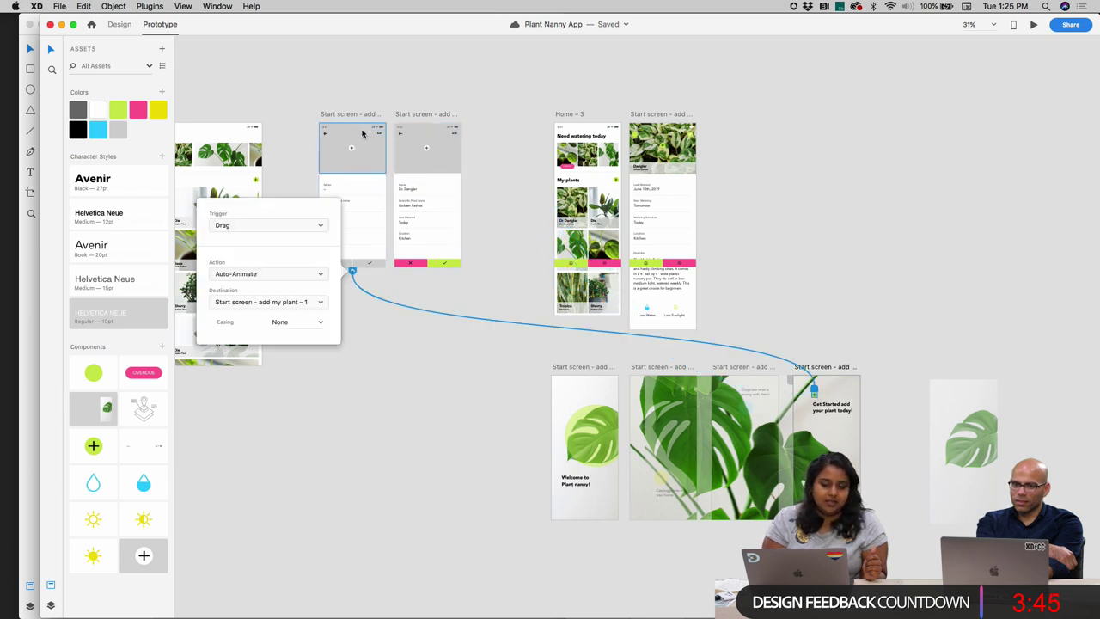
pyautogui.click(421, 81)
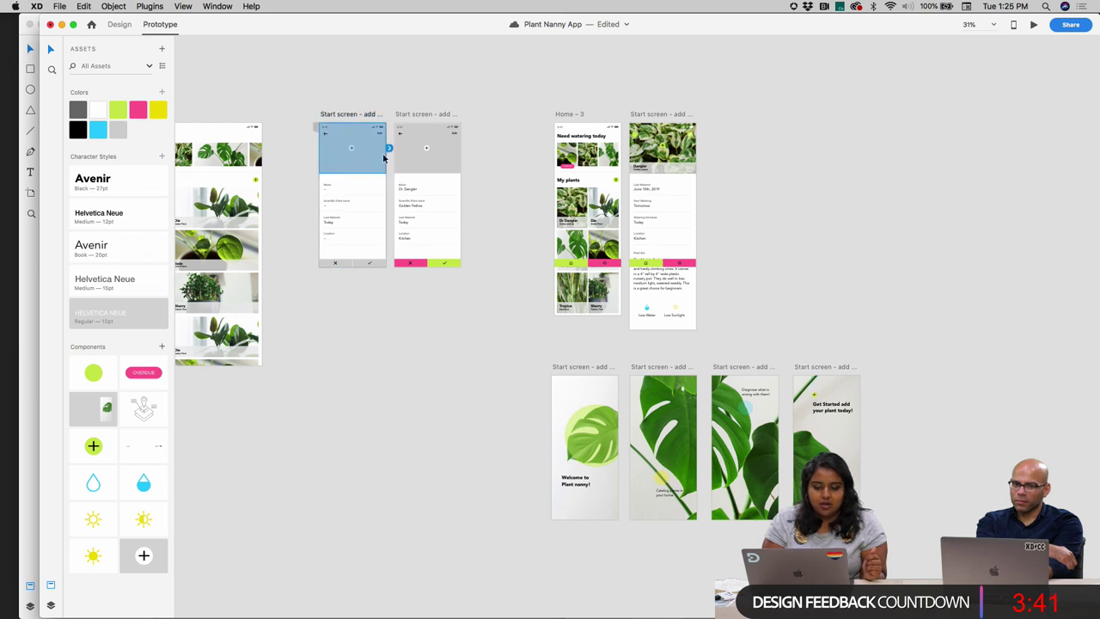
# - Return to design mode and fill the grey image placeholder on Start screen - add my plant – 2 with the variegated leaf photo from the Creative Cloud library
pyautogui.scroll(5, 429, 156)
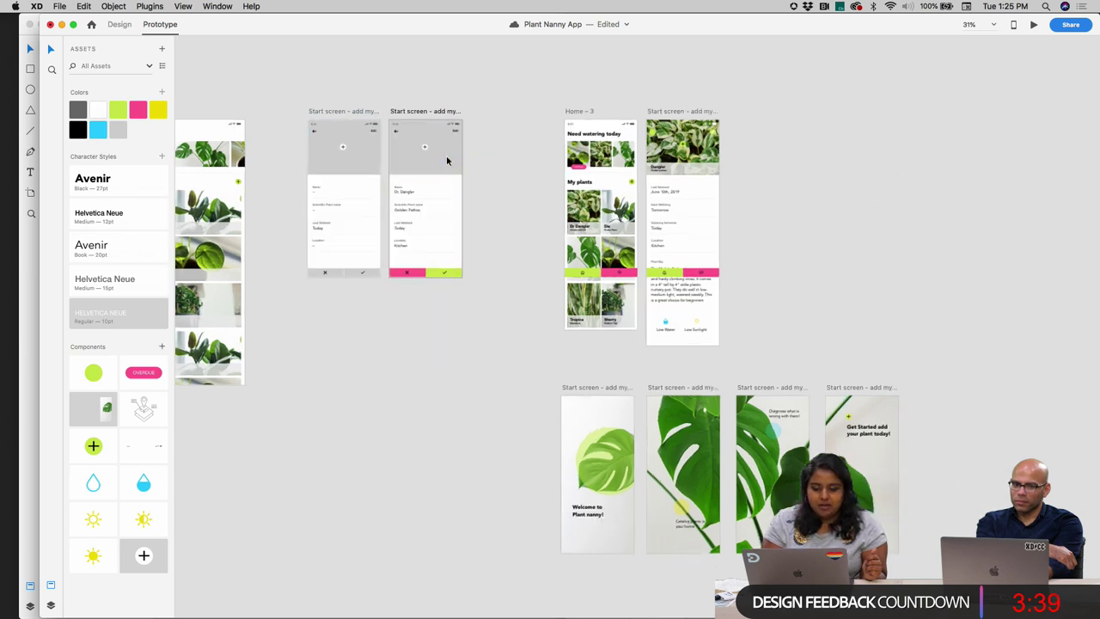
pyautogui.scroll(2, 327, 118)
pyautogui.click(129, 26)
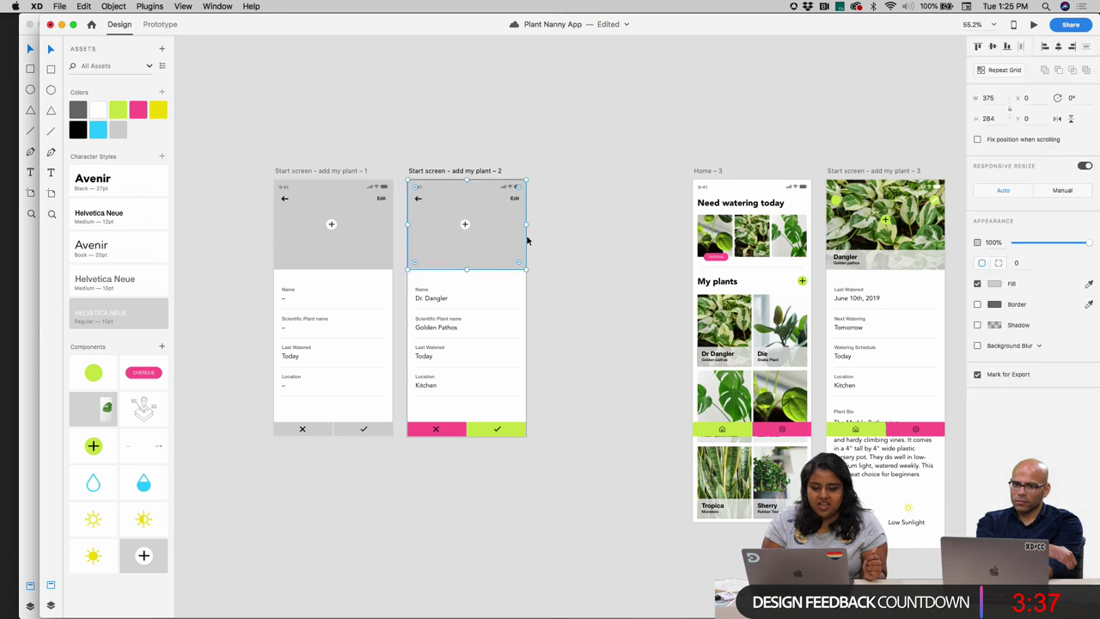
pyautogui.click(114, 6)
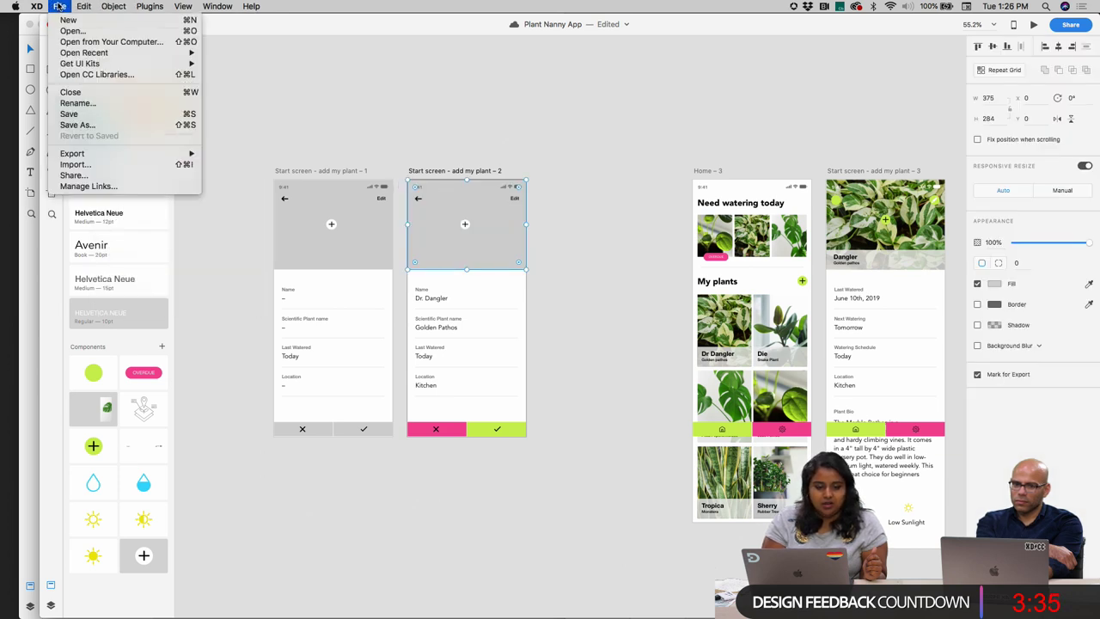
pyautogui.click(92, 75)
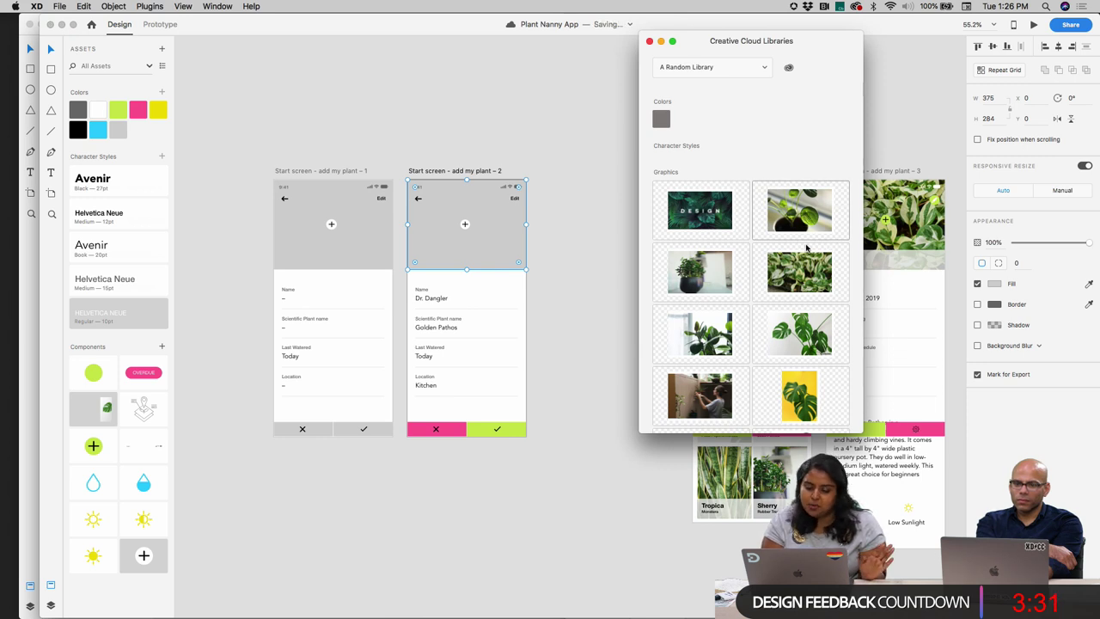
pyautogui.moveTo(809, 295); pyautogui.dragTo(455, 225)
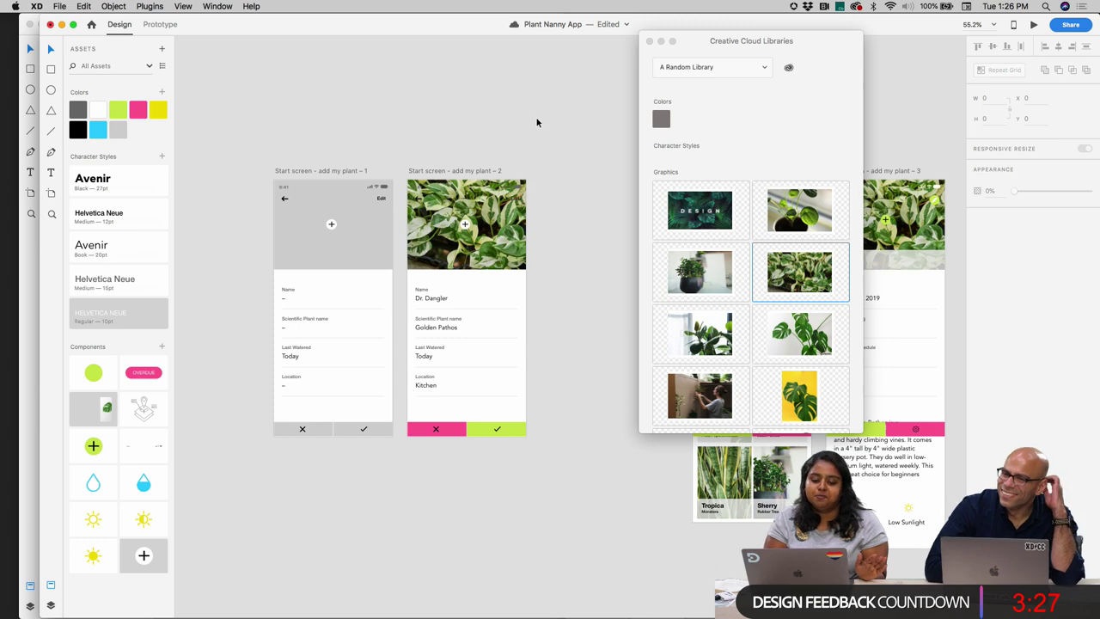
pyautogui.click(650, 41)
pyautogui.hscroll(5, 591, 164)
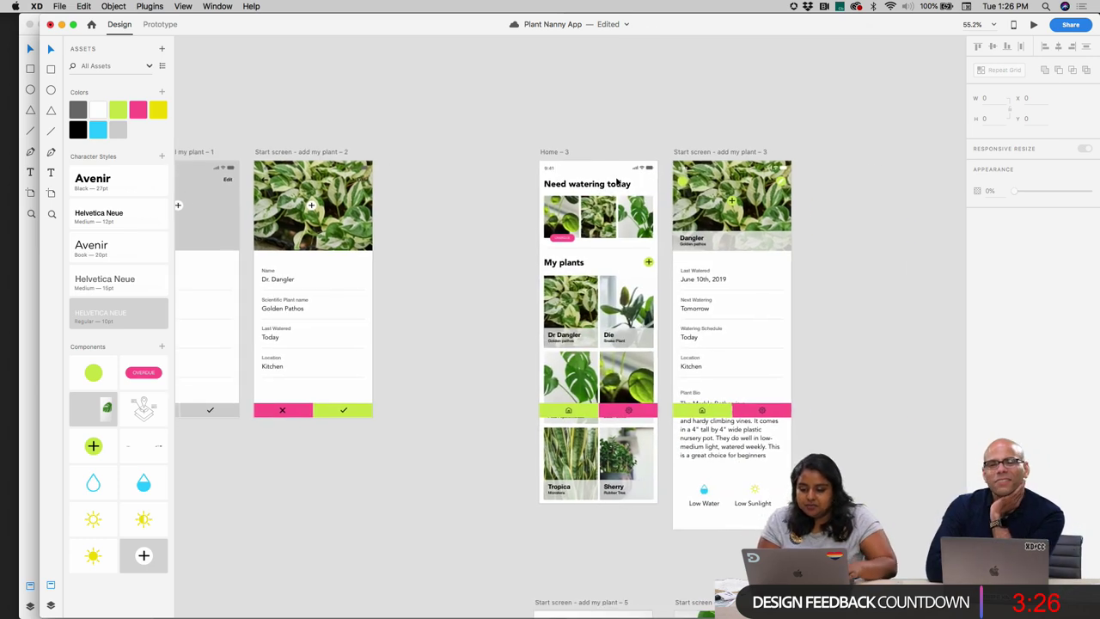
# - Set the arrow's fill to white (#FFFFFF) inside the green back button on Start screen - add my plant – 3
pyautogui.click(685, 187)
pyautogui.scroll(5, 687, 185)
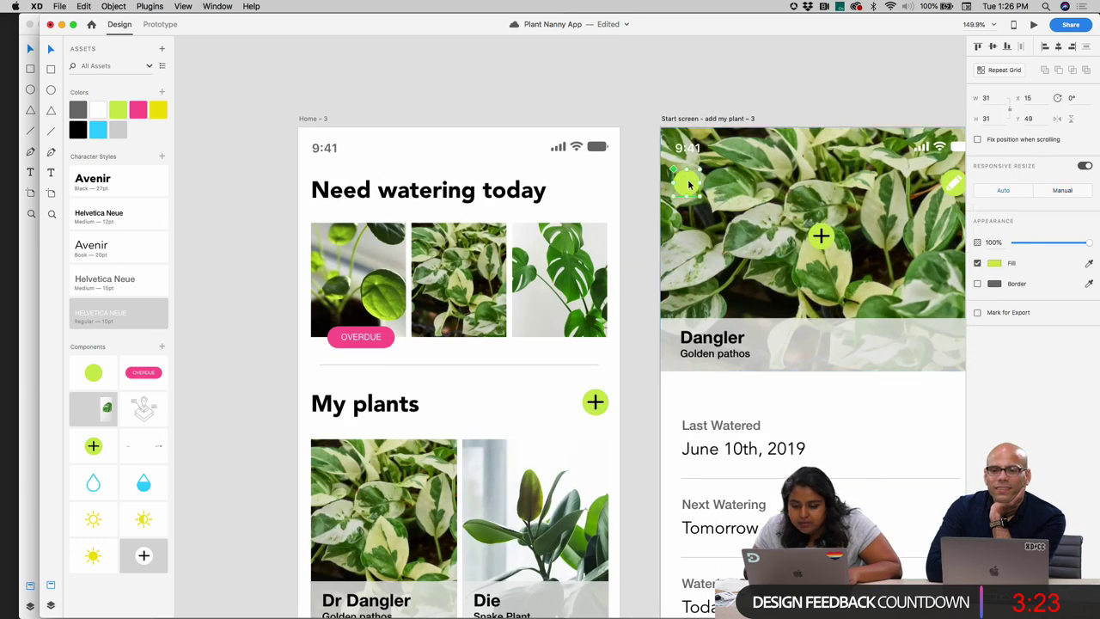
pyautogui.doubleClick(689, 184)
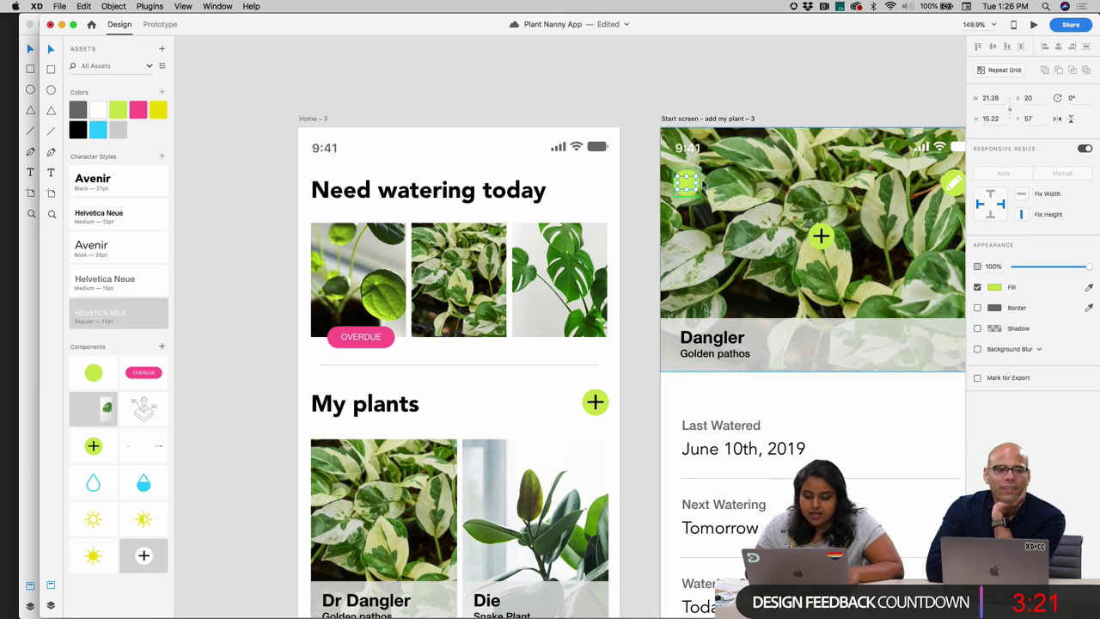
pyautogui.click(994, 287)
pyautogui.moveTo(870, 243); pyautogui.dragTo(842, 217)
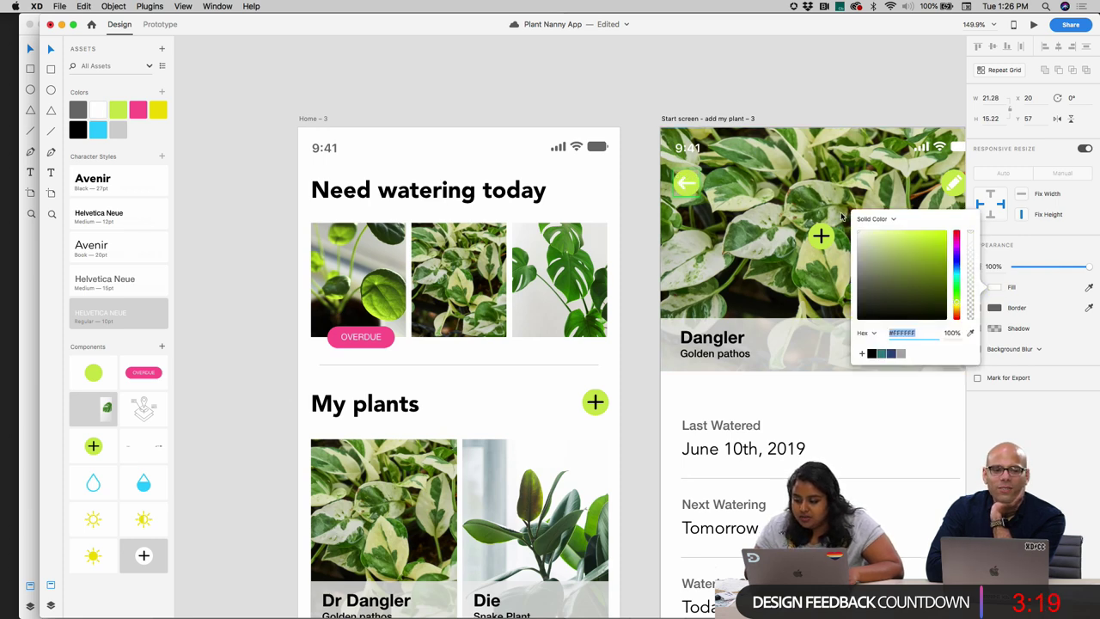
pyautogui.click(781, 89)
pyautogui.scroll(-6, 781, 89)
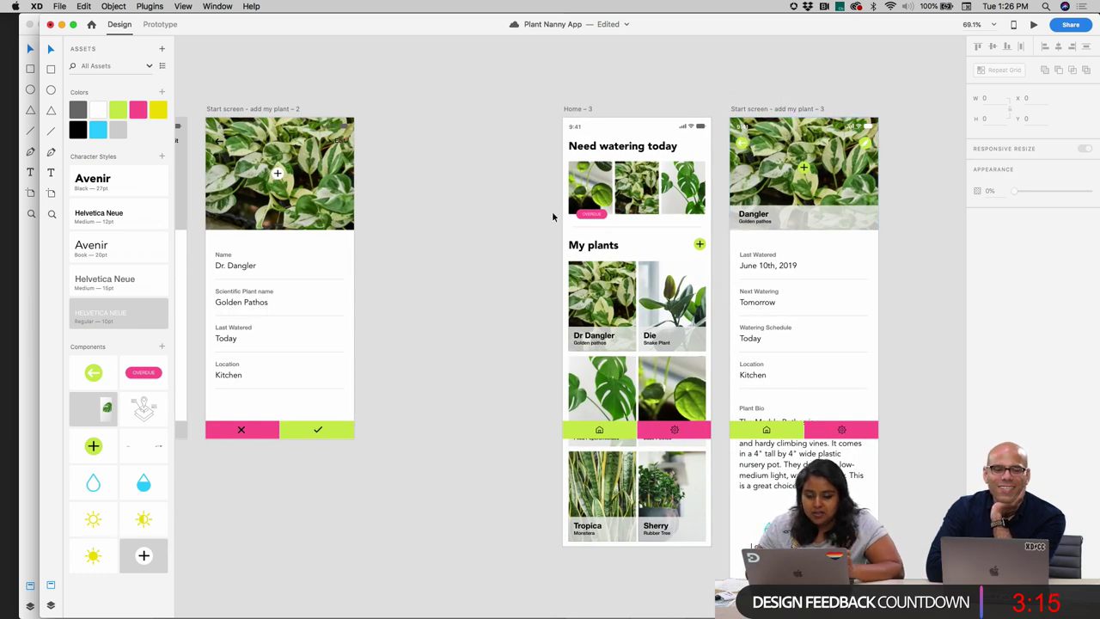
# - Replace the photo header, status bar and icons on Start screen - add my plant – 2 with a copy of Start screen - add my plant – 3's header
pyautogui.click(739, 143)
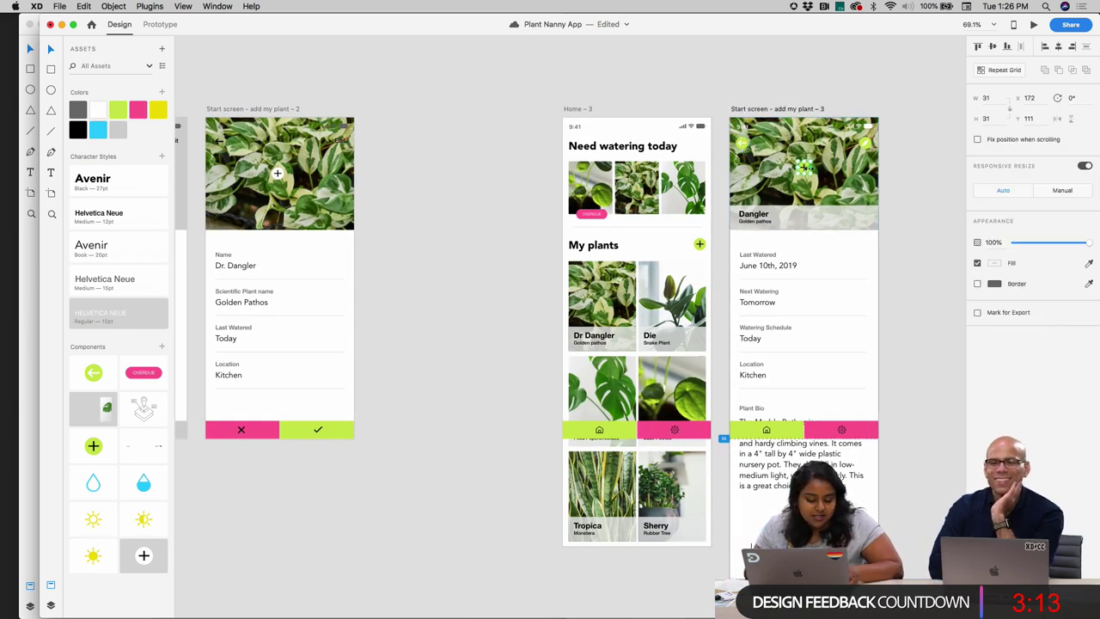
pyautogui.click(785, 78)
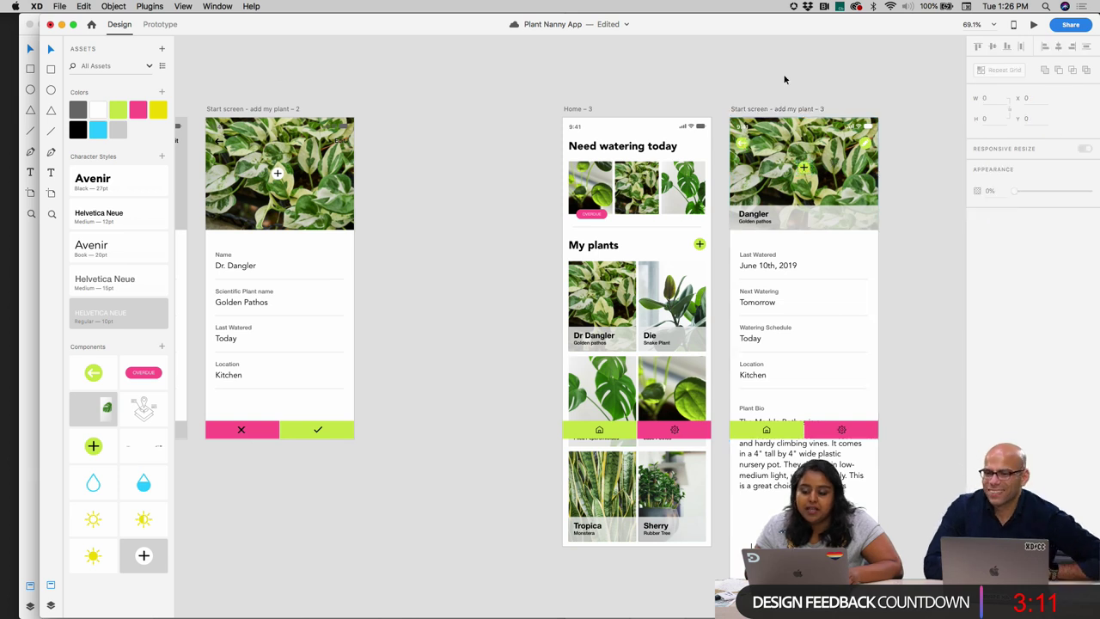
pyautogui.click(741, 130)
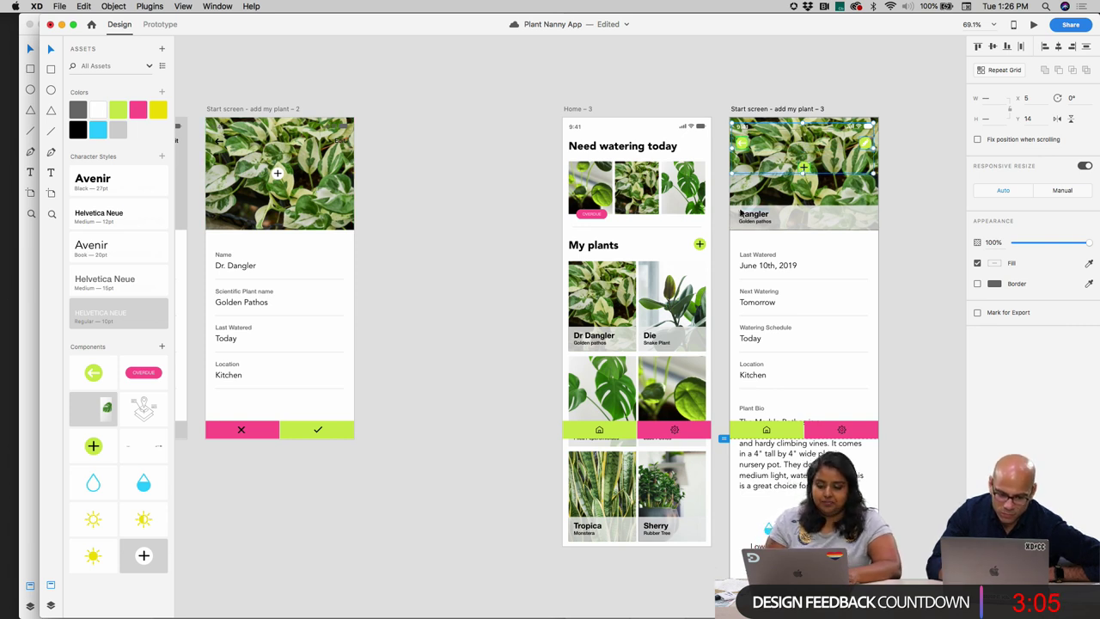
pyautogui.moveTo(803, 169); pyautogui.dragTo(816, 214)
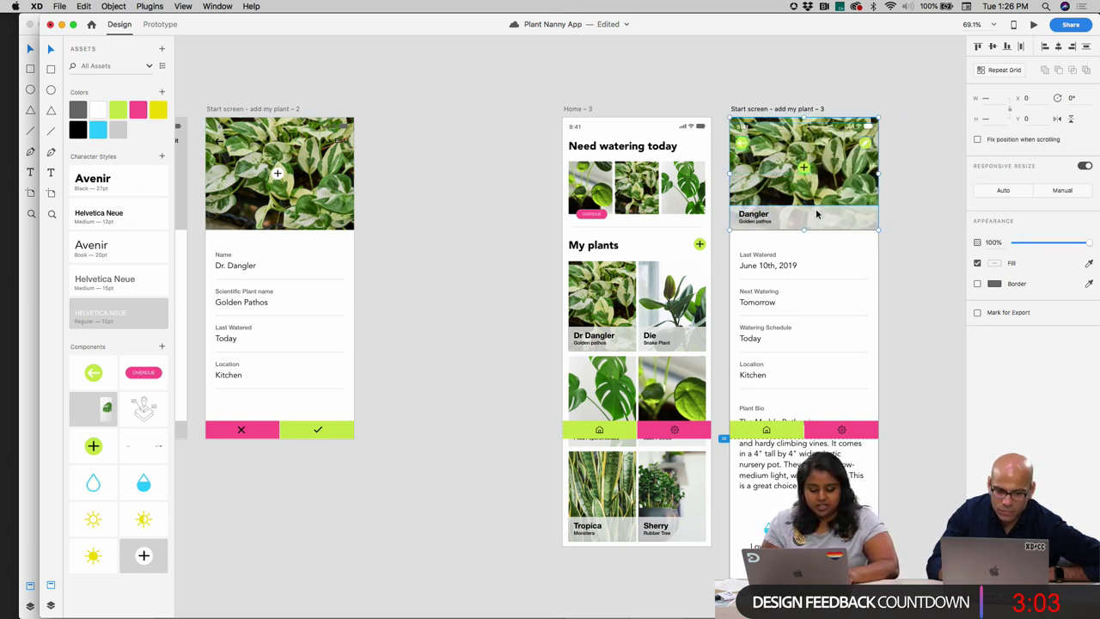
pyautogui.click(236, 154)
pyautogui.press('Delete')
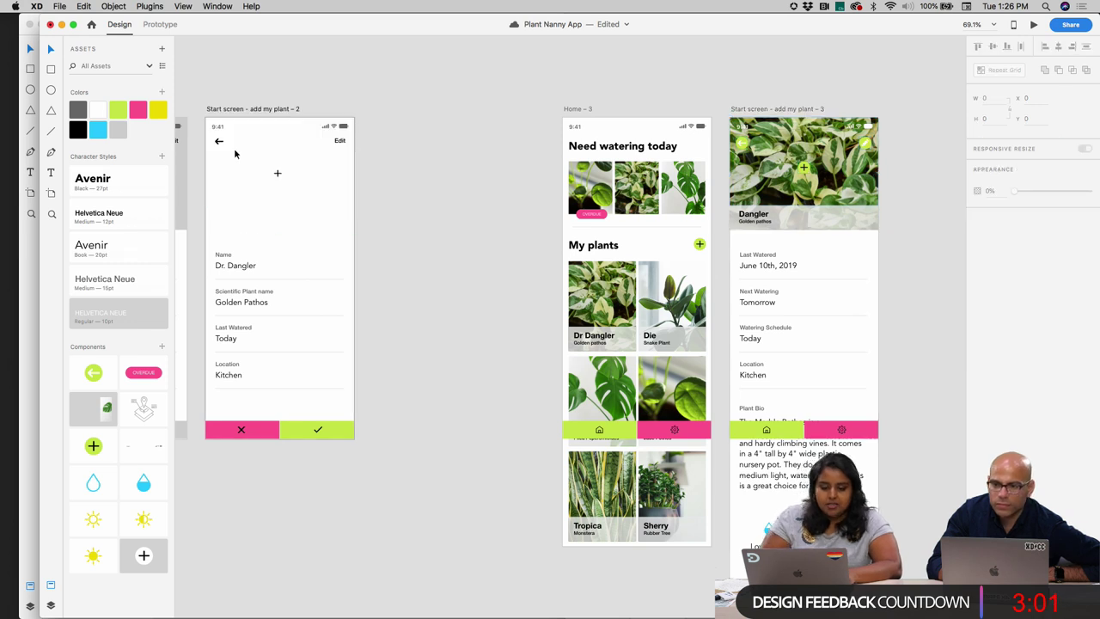
pyautogui.moveTo(204, 117); pyautogui.dragTo(368, 185)
pyautogui.press('Delete')
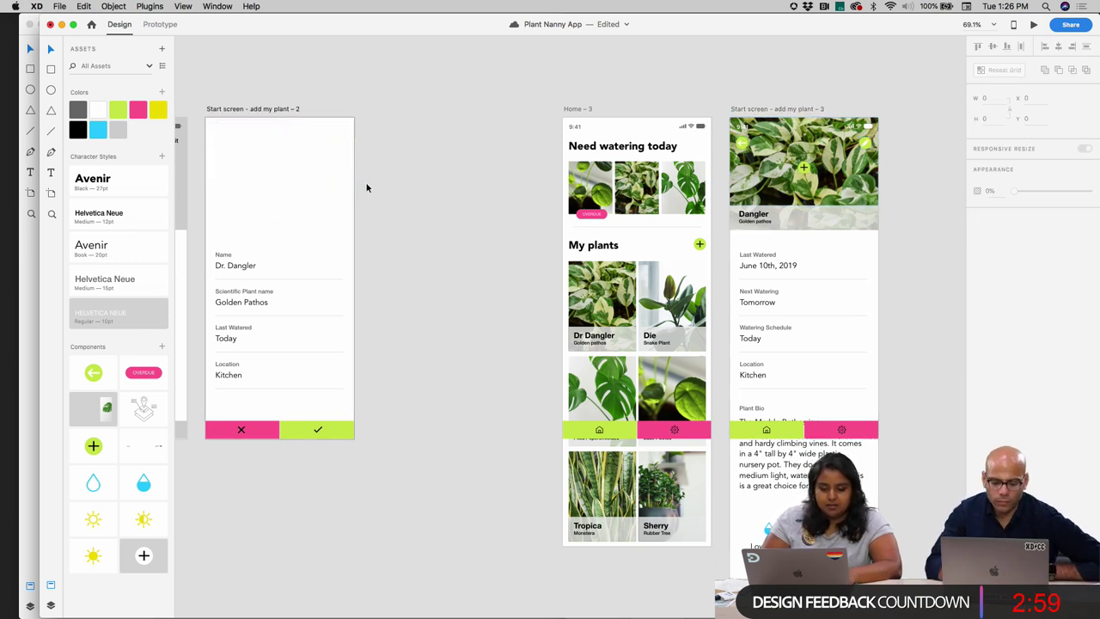
pyautogui.click(220, 117)
pyautogui.press('super+v')
pyautogui.click(379, 79)
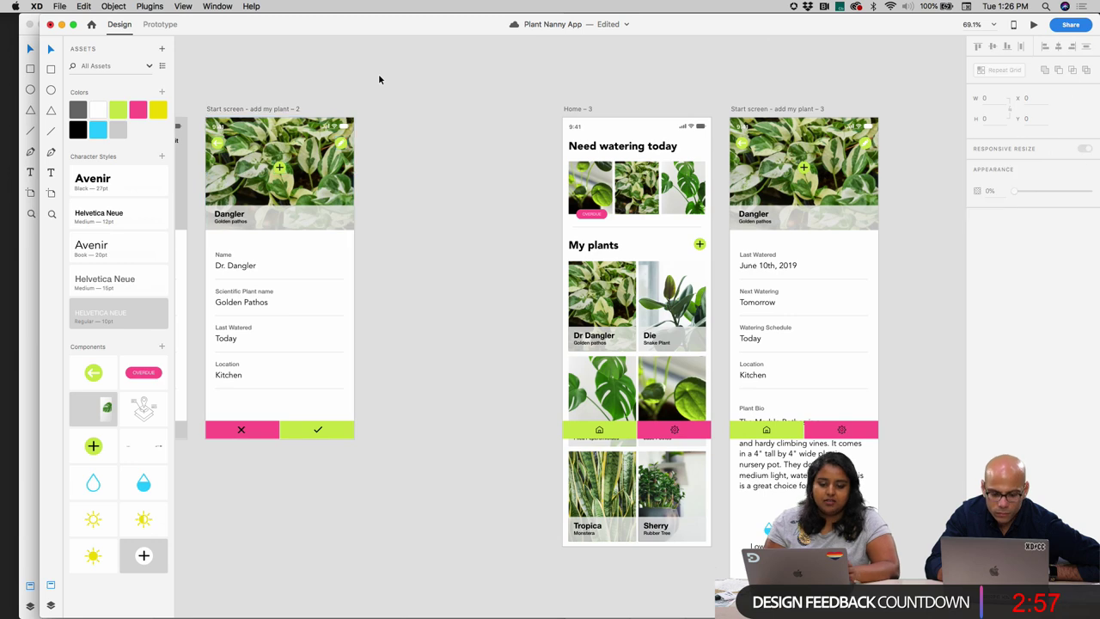
# - In prototype mode, link the bottom button bar on Start screen - add my plant – 2 to Home – 3 with Drag trigger and Auto-Animate
pyautogui.hscroll(-5, 379, 79)
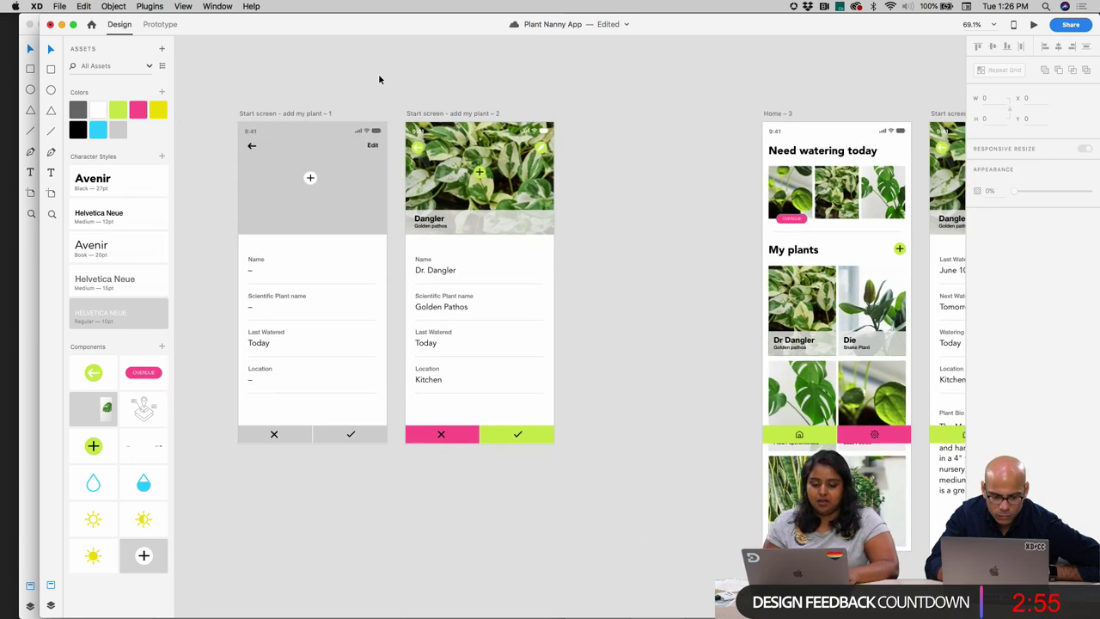
pyautogui.scroll(-3, 379, 79)
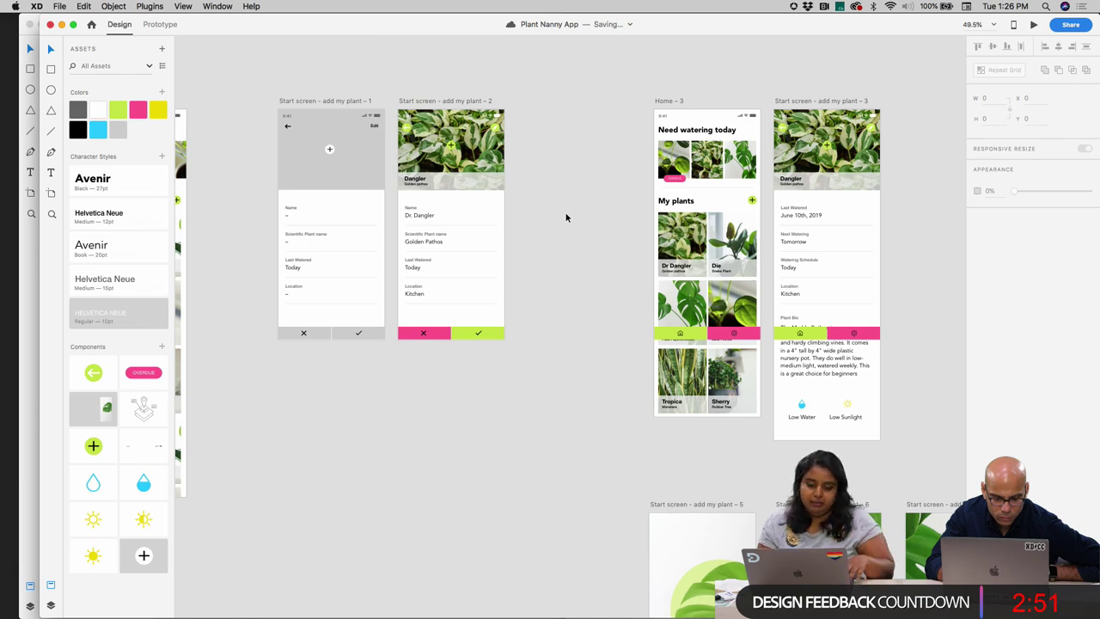
pyautogui.scroll(-4, 541, 269)
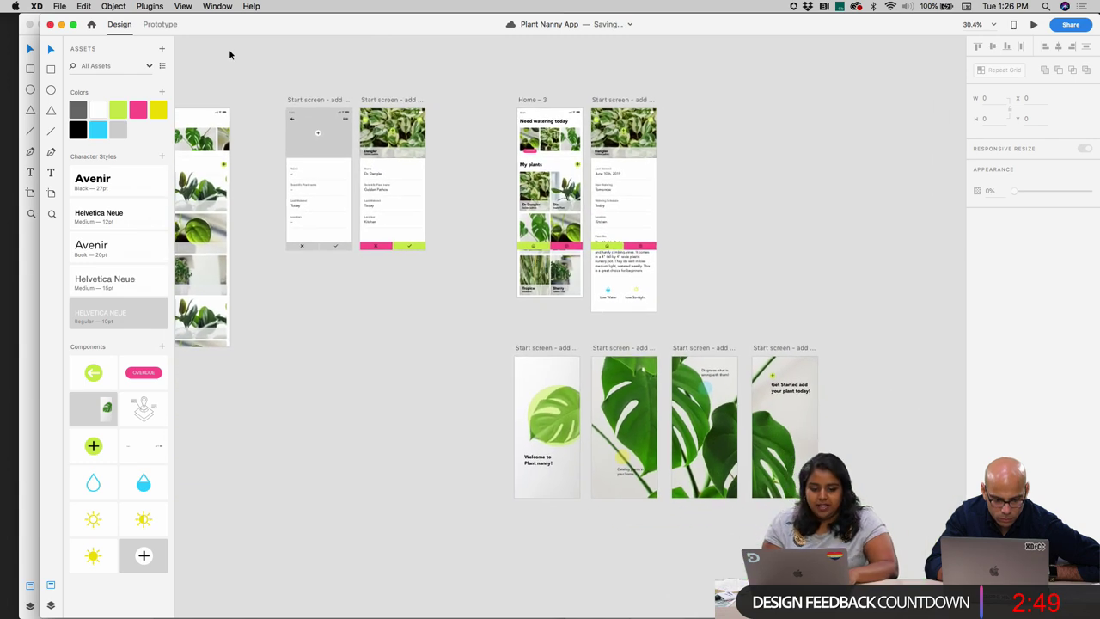
pyautogui.click(165, 27)
pyautogui.moveTo(319, 252); pyautogui.dragTo(773, 372)
pyautogui.click(331, 138)
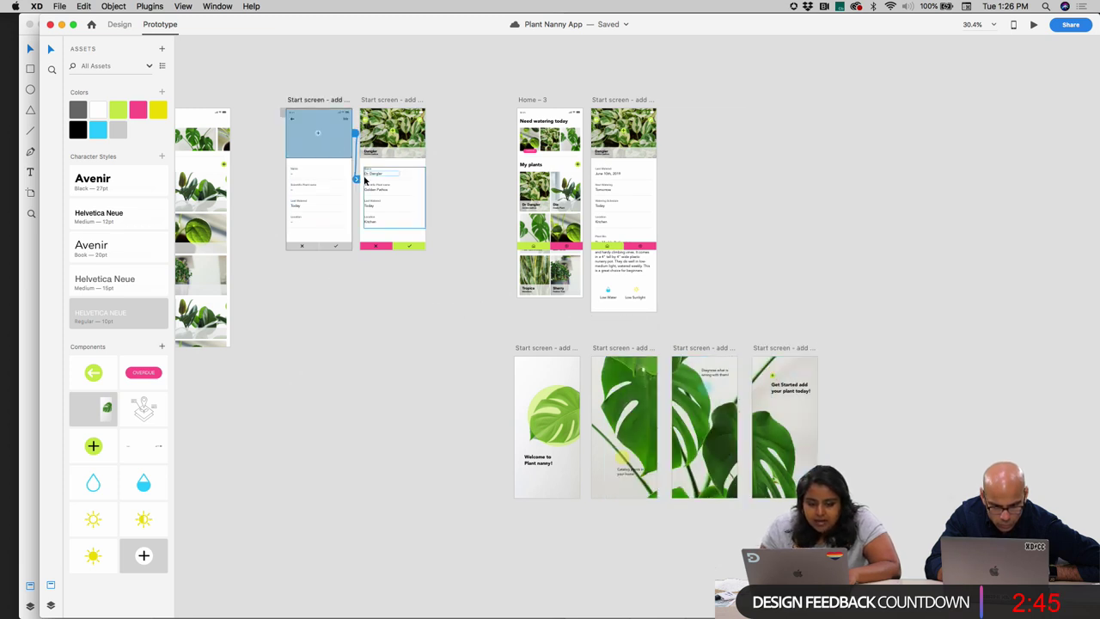
pyautogui.click(423, 146)
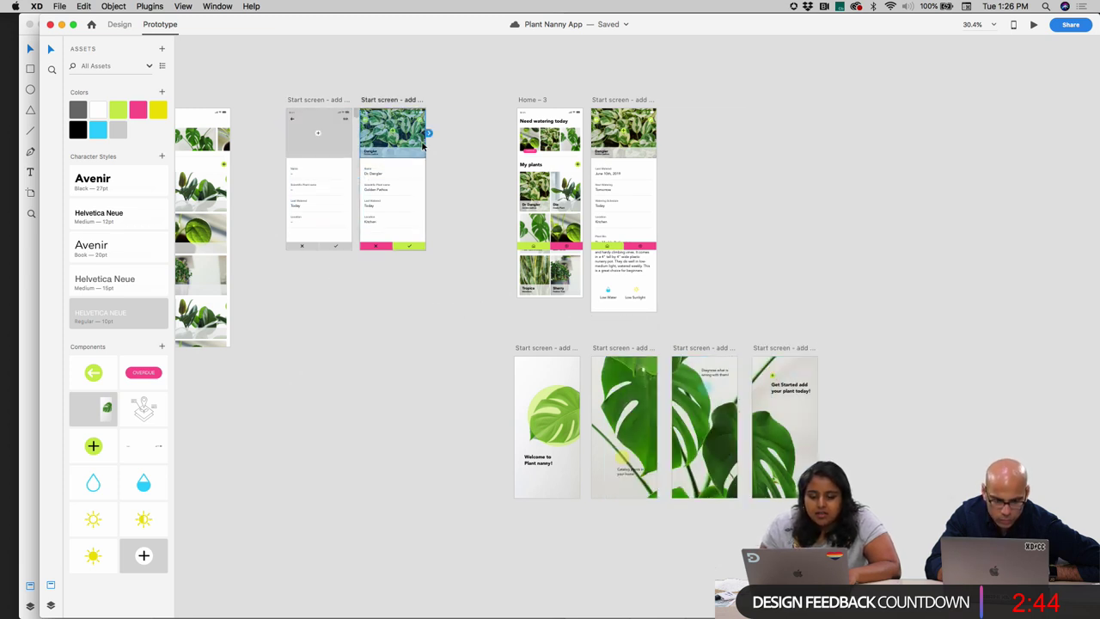
pyautogui.click(405, 246)
pyautogui.moveTo(430, 248); pyautogui.dragTo(537, 187)
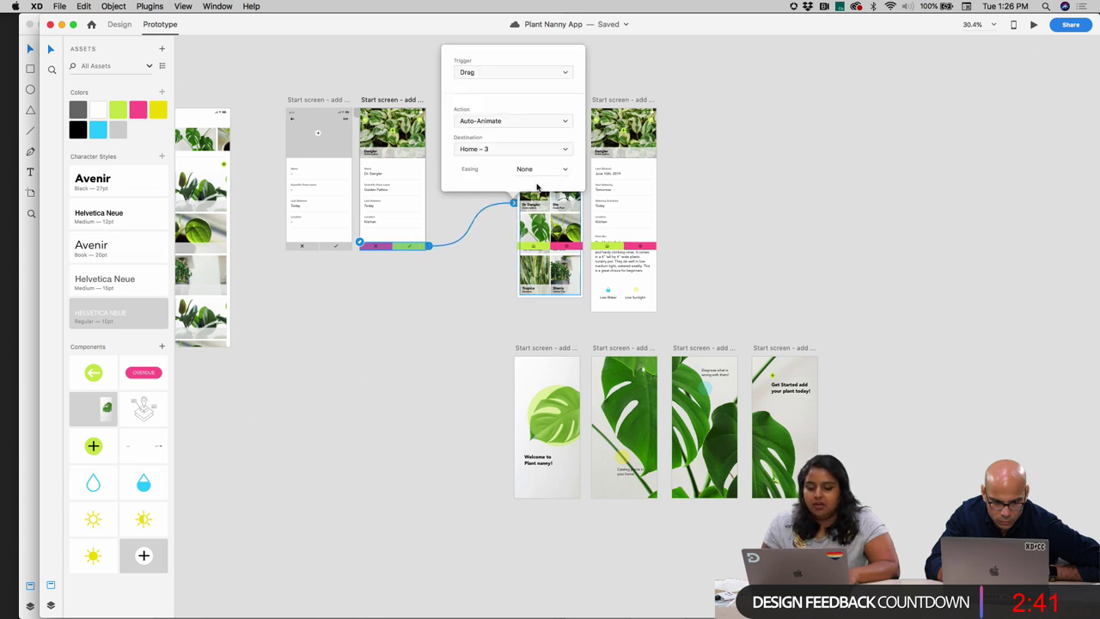
pyautogui.click(773, 139)
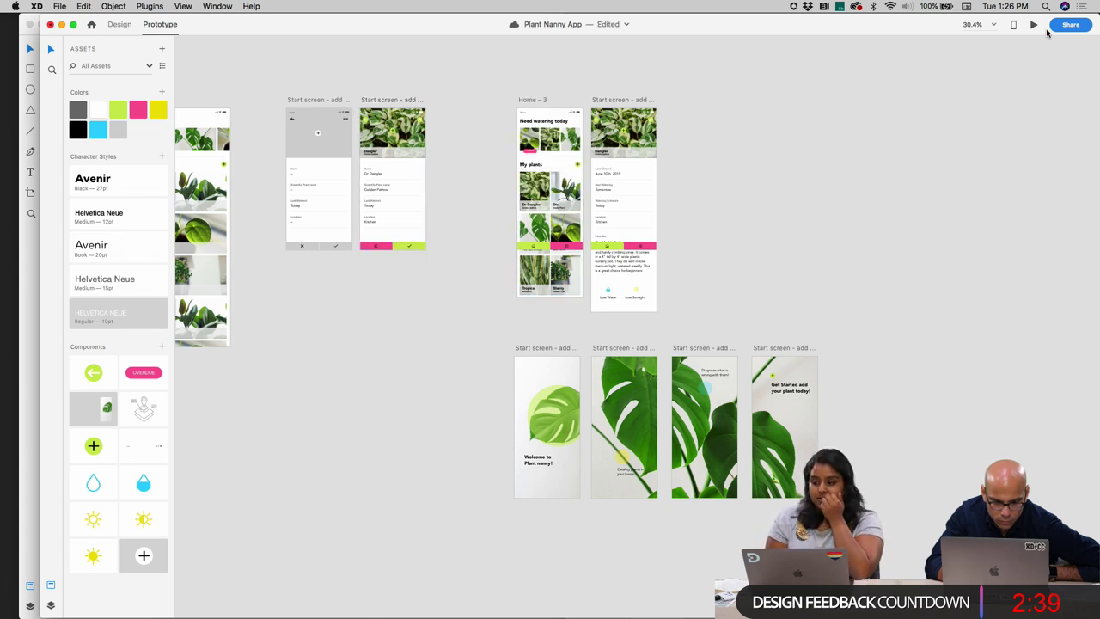
# - Preview the onboarding screens from "Welcome to Plant nanny!" through to "Get Started add your plant today!", then close the preview
pyautogui.click(542, 347)
pyautogui.click(1033, 25)
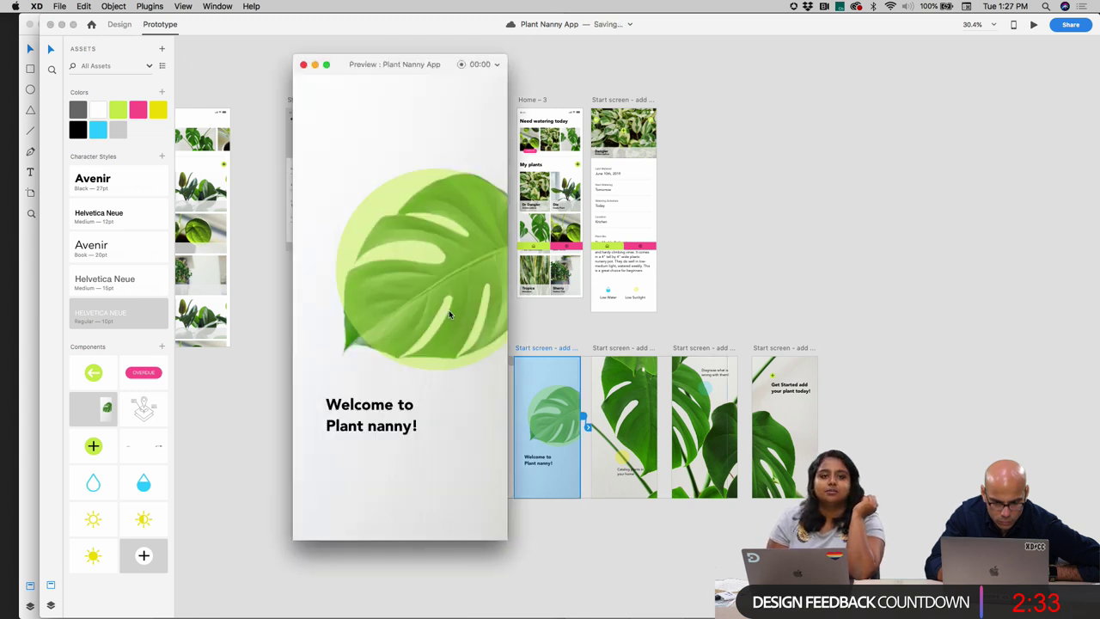
pyautogui.click(452, 317)
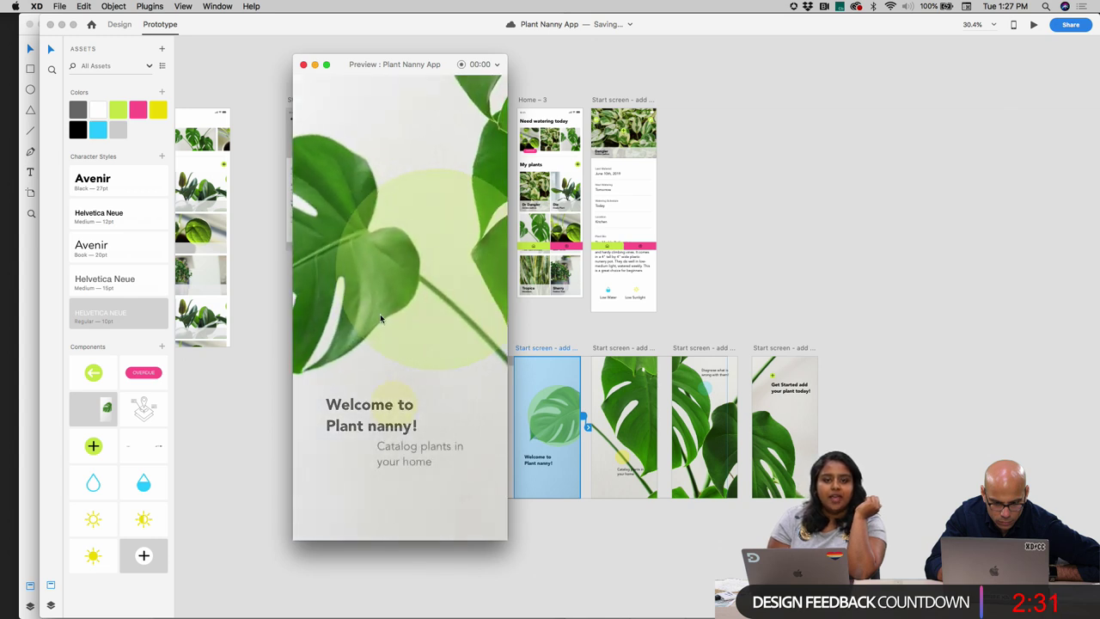
pyautogui.moveTo(461, 316); pyautogui.dragTo(344, 312)
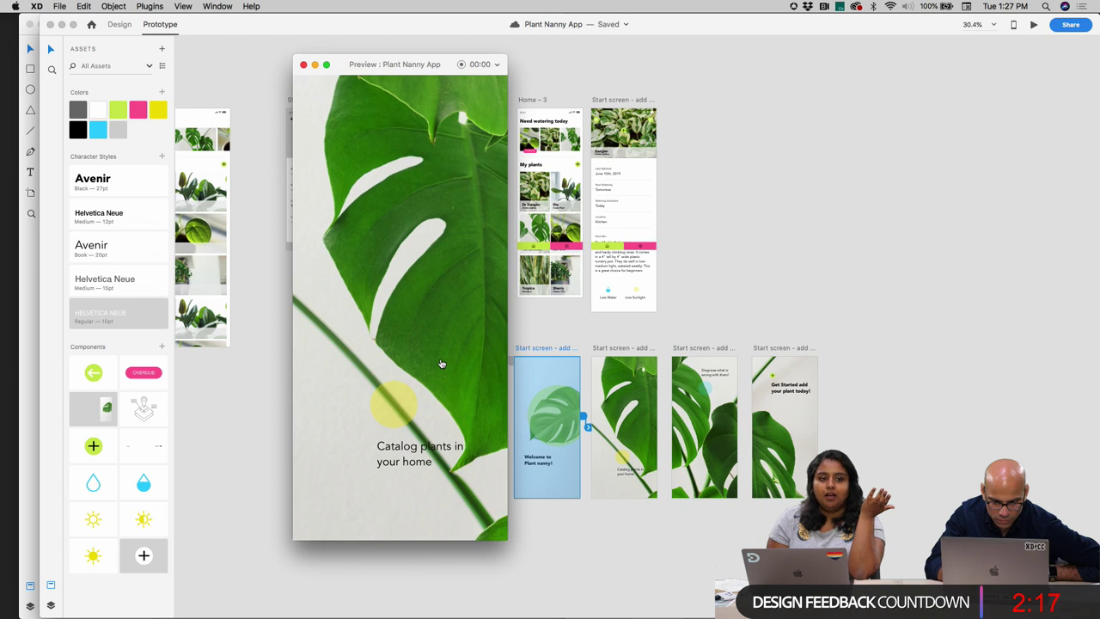
pyautogui.moveTo(382, 353); pyautogui.dragTo(332, 343)
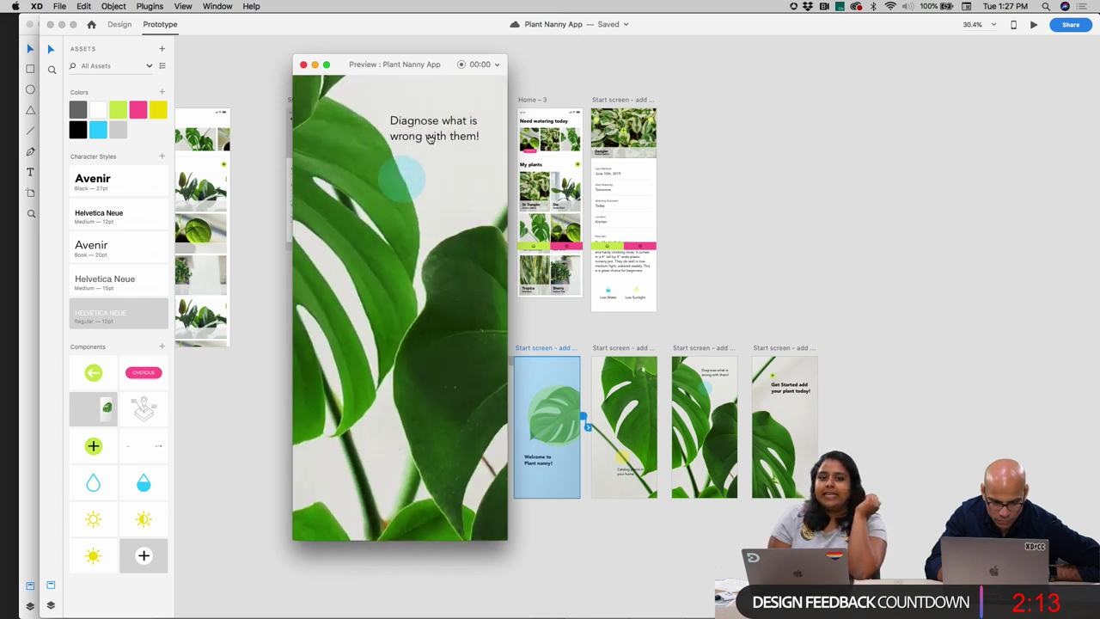
pyautogui.moveTo(456, 185); pyautogui.dragTo(404, 175)
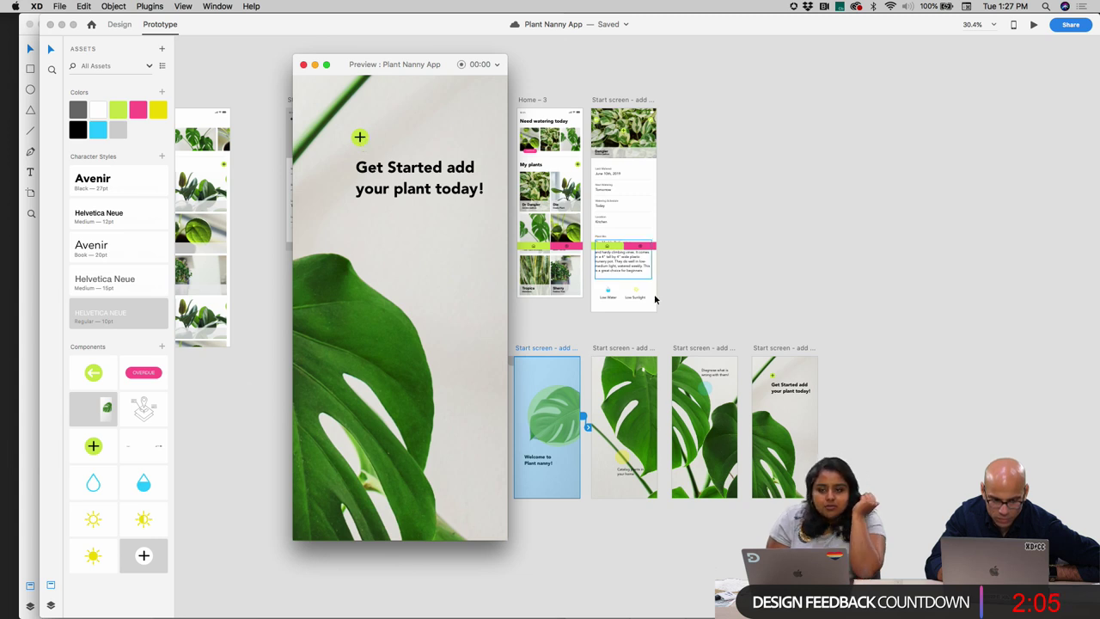
pyautogui.click(768, 336)
pyautogui.click(303, 66)
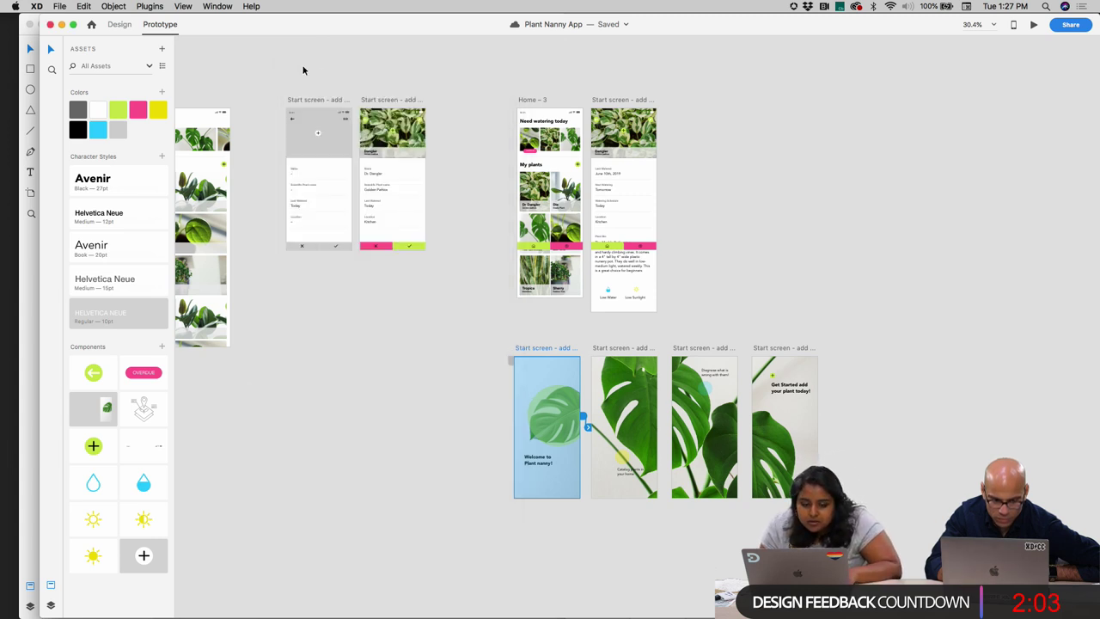
# - Link the "Get Started" artboard to Start screen - add my plant – 1 with a Tap trigger and Auto-Animate action
pyautogui.moveTo(318, 253); pyautogui.dragTo(771, 365)
pyautogui.click(781, 309)
pyautogui.click(772, 351)
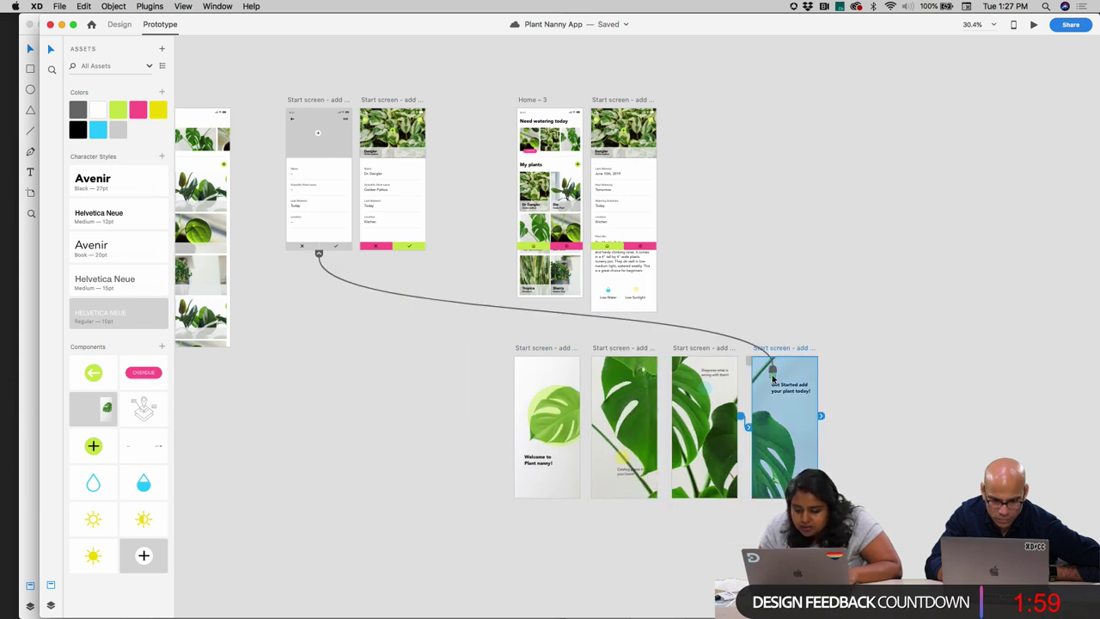
pyautogui.moveTo(820, 416); pyautogui.dragTo(361, 182)
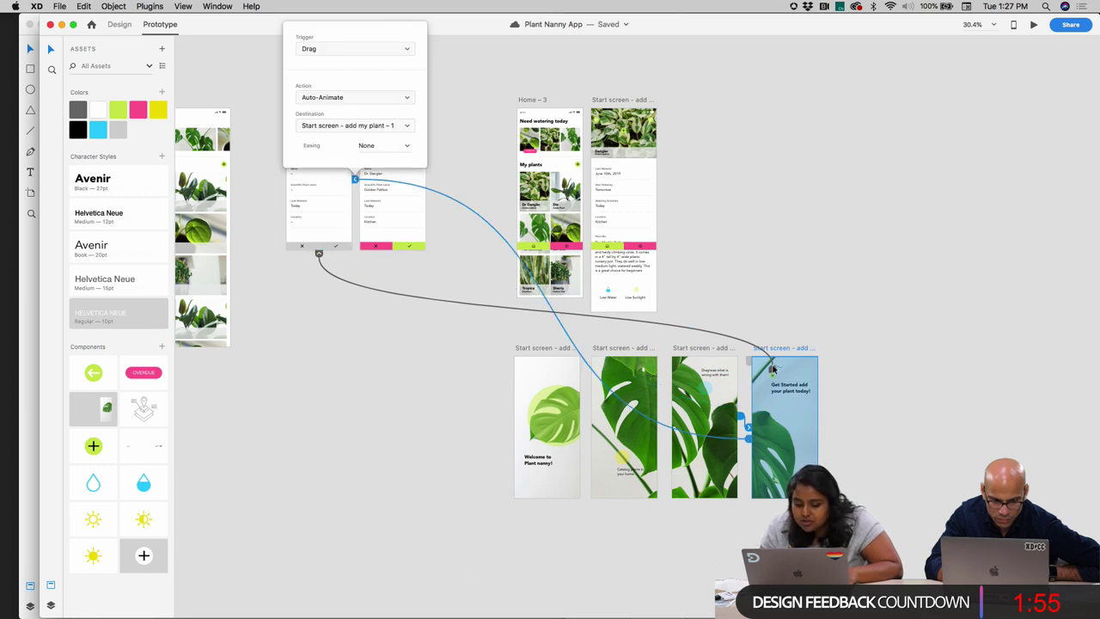
pyautogui.click(339, 48)
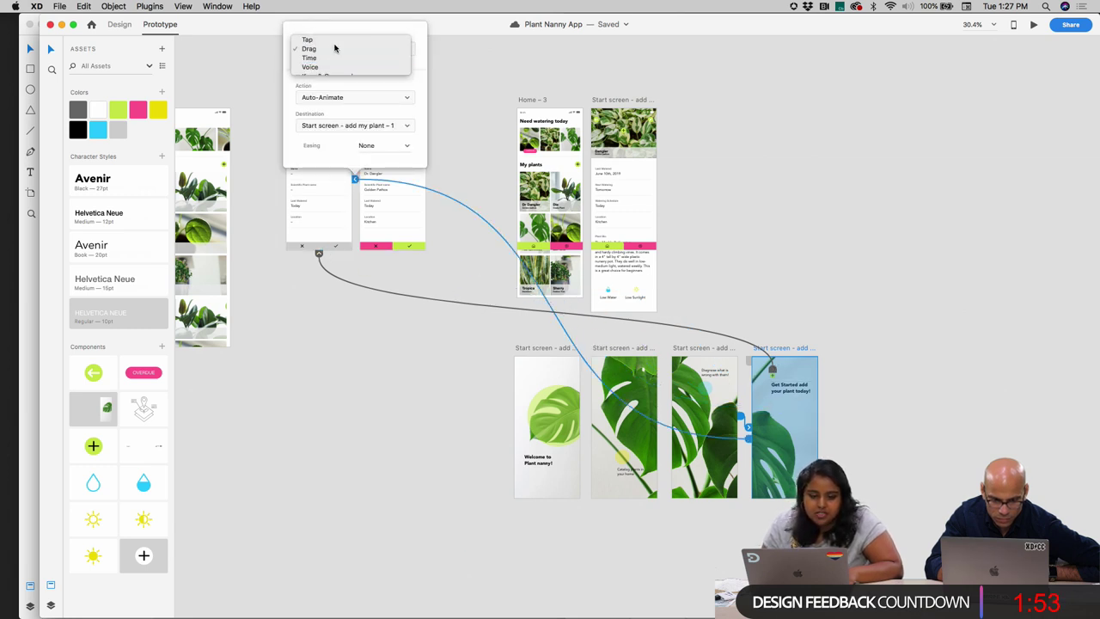
pyautogui.click(332, 40)
pyautogui.click(768, 332)
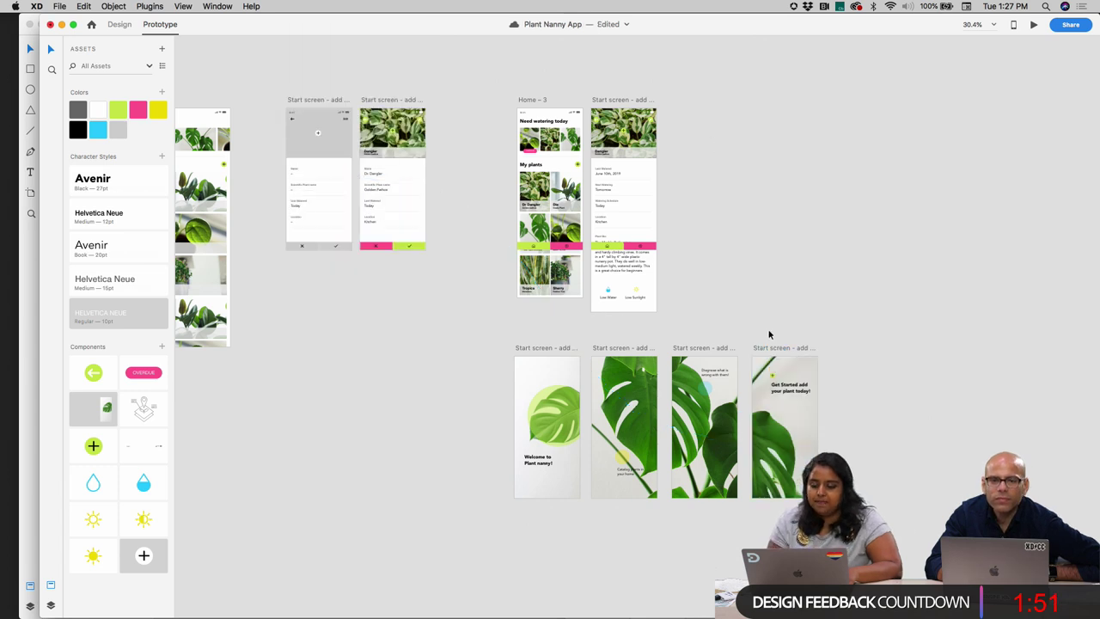
# - Preview the flow from the "Get Started" screen through the empty add-plant form to the filled-in plant details, then close the preview
pyautogui.click(777, 347)
pyautogui.doubleClick(777, 347)
pyautogui.click(1033, 24)
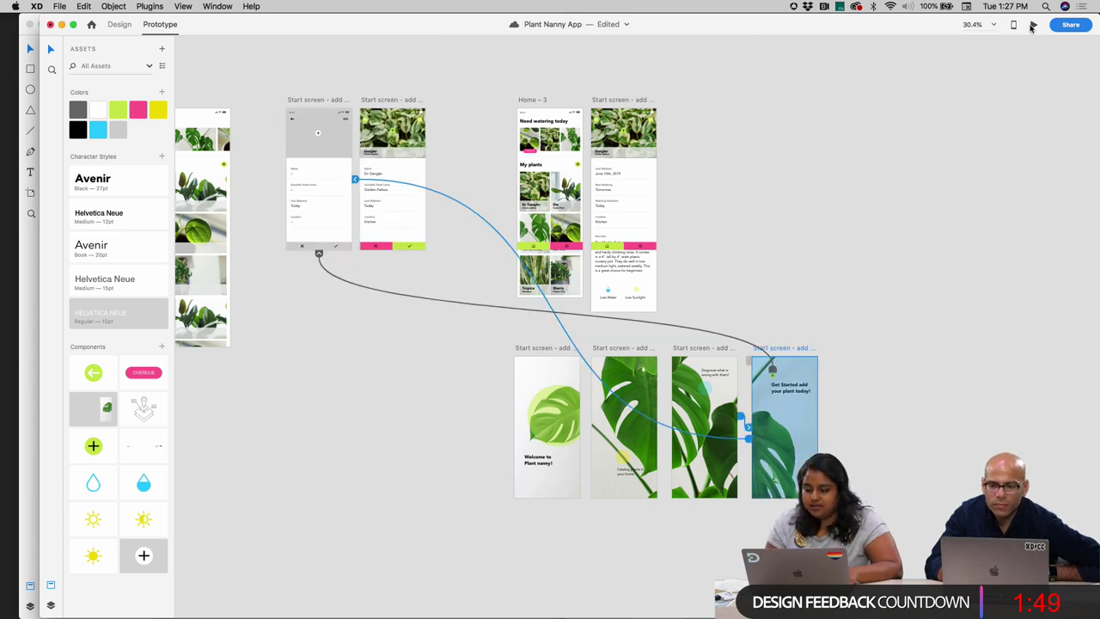
pyautogui.click(360, 139)
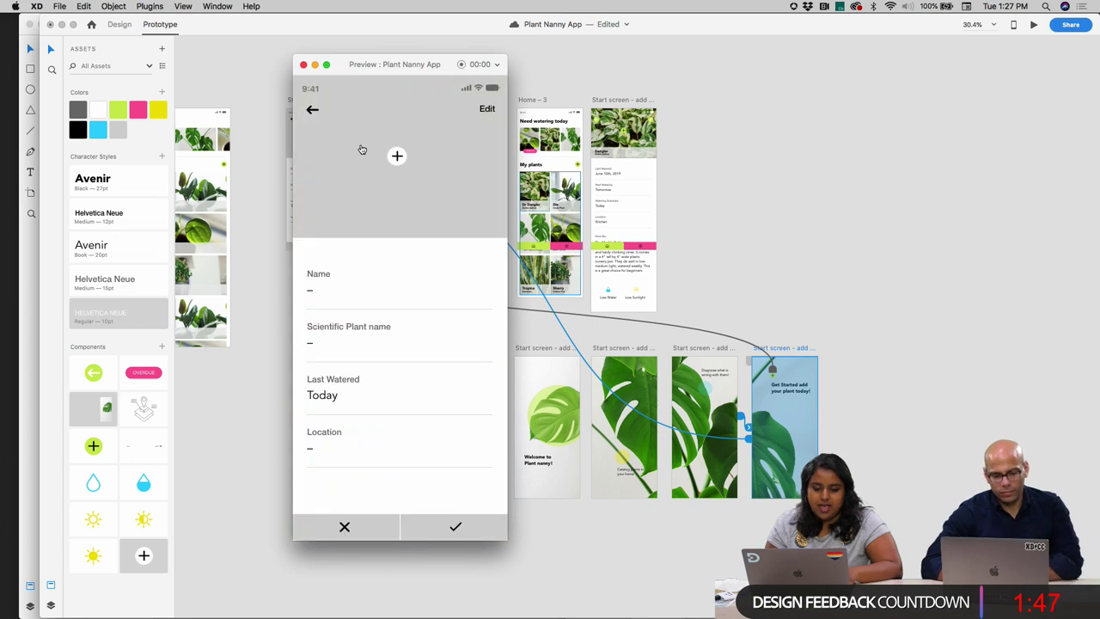
pyautogui.click(446, 199)
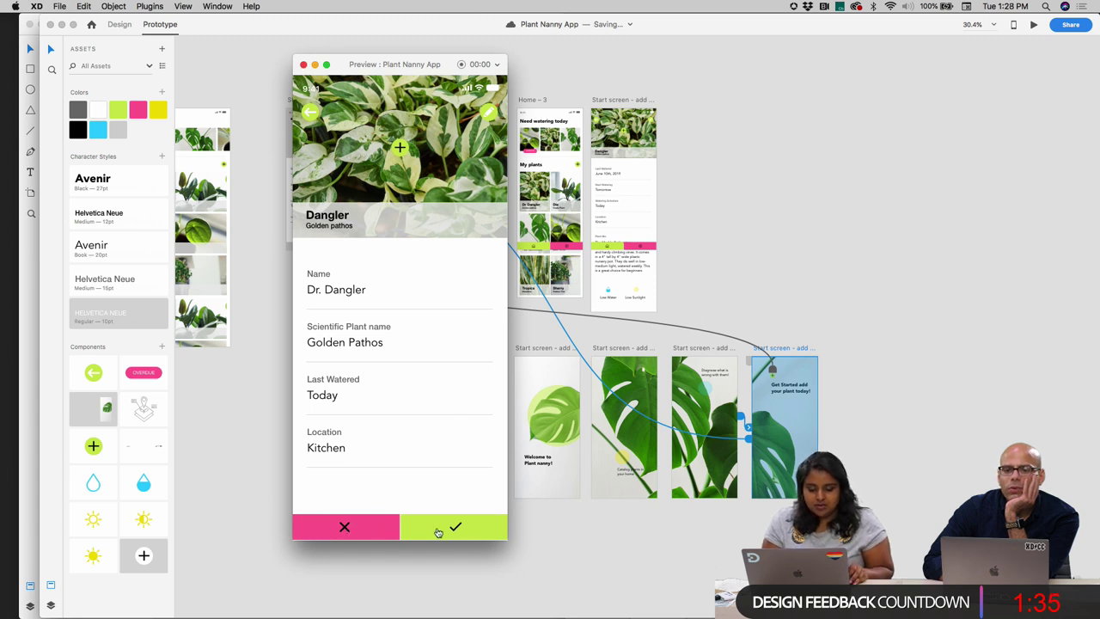
pyautogui.click(303, 65)
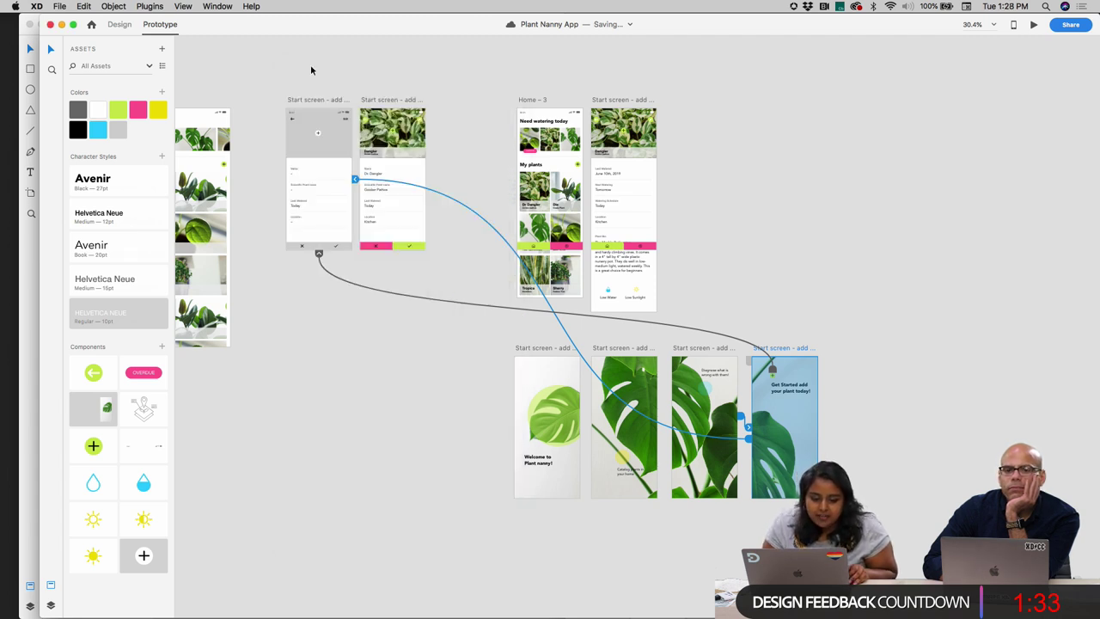
# - Change the trigger to Tap on the link from the bottom button bar of Start screen - add my plant – 2 to Home – 3
pyautogui.scroll(3, 479, 197)
pyautogui.click(354, 288)
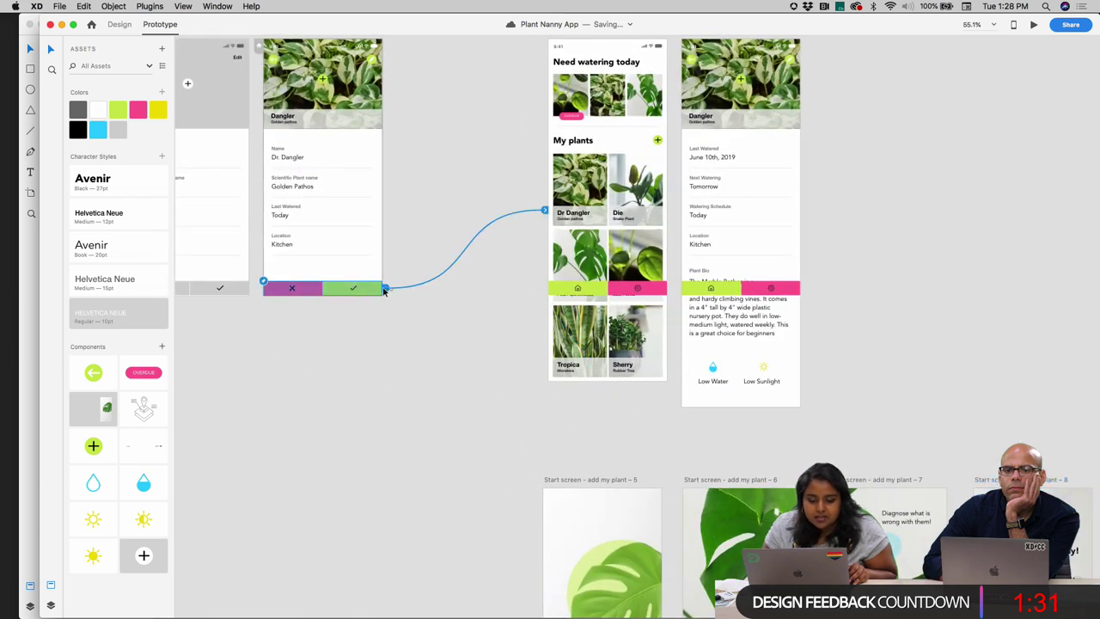
pyautogui.click(384, 289)
pyautogui.click(384, 326)
pyautogui.click(493, 303)
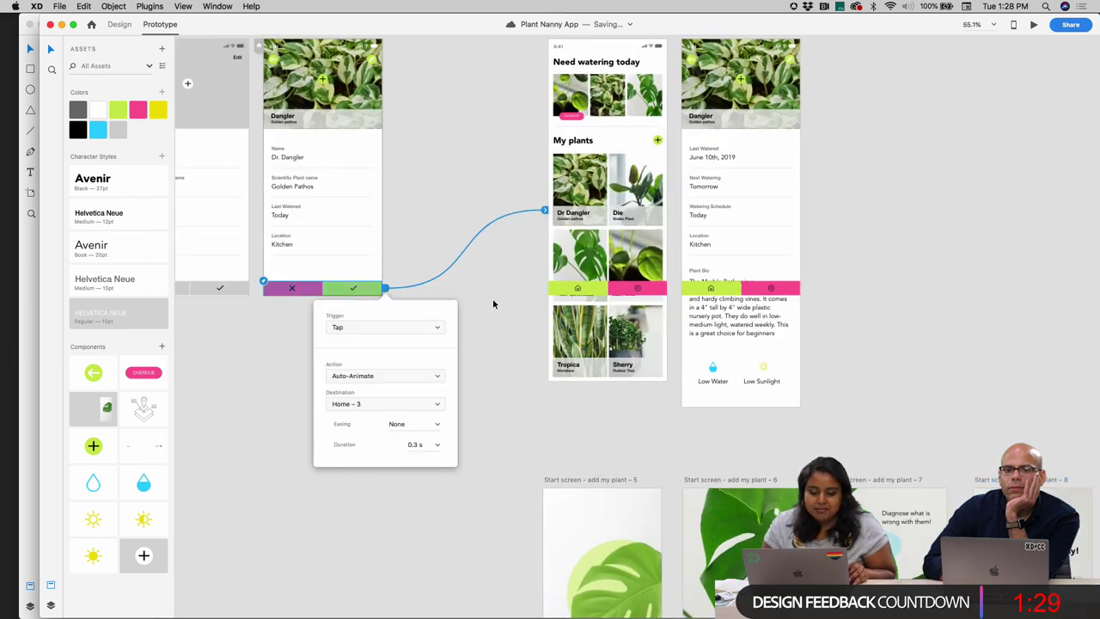
pyautogui.click(492, 301)
# - Preview the flow from Start screen - add my plant – 2 through Home – 3 to Dangler's plant details, then close the preview
pyautogui.scroll(2, 488, 299)
pyautogui.click(318, 97)
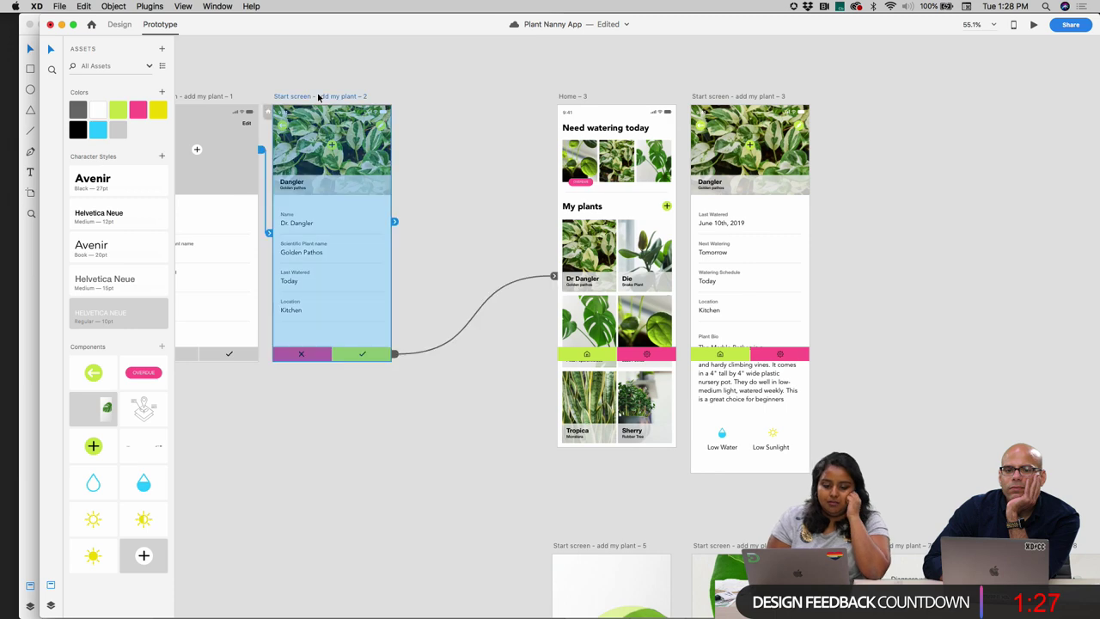
pyautogui.click(1033, 25)
pyautogui.click(461, 530)
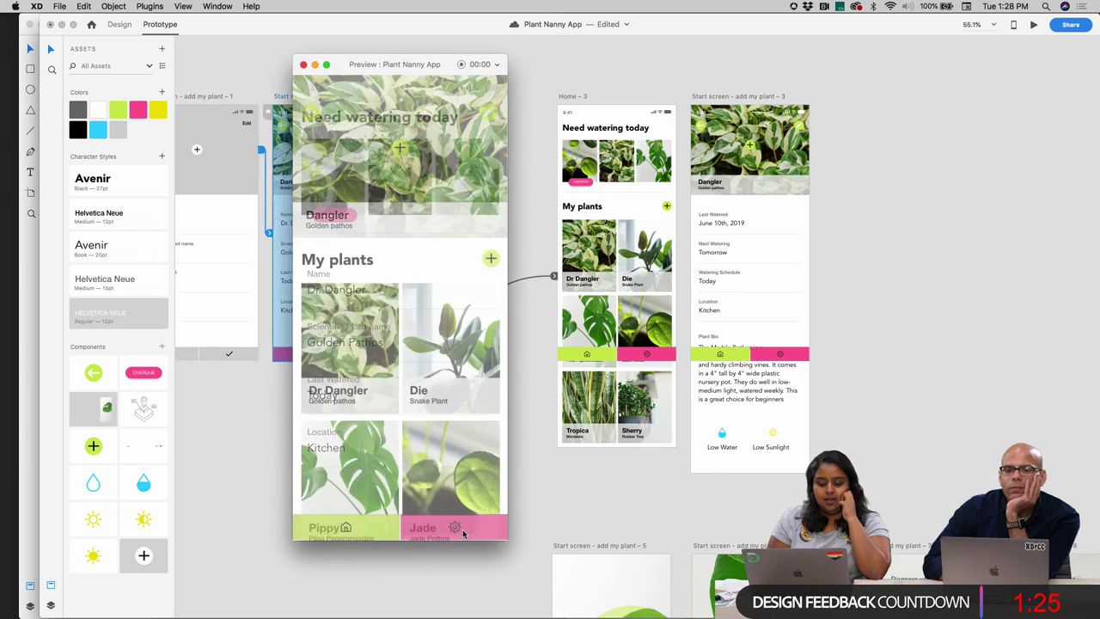
pyautogui.scroll(-3, 423, 363)
pyautogui.scroll(3, 404, 361)
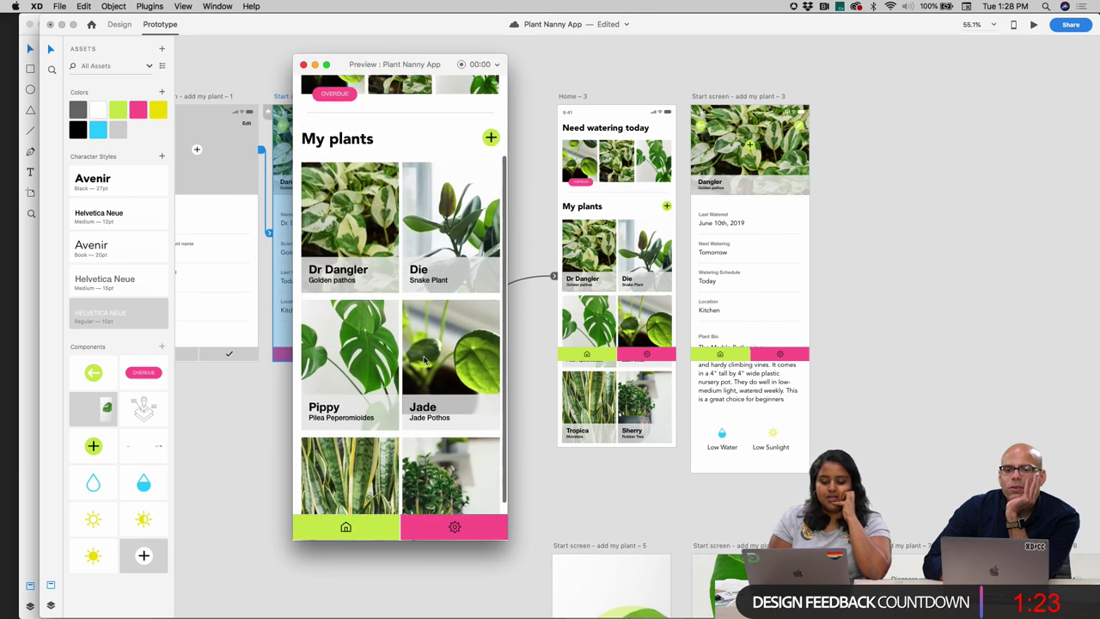
pyautogui.click(365, 361)
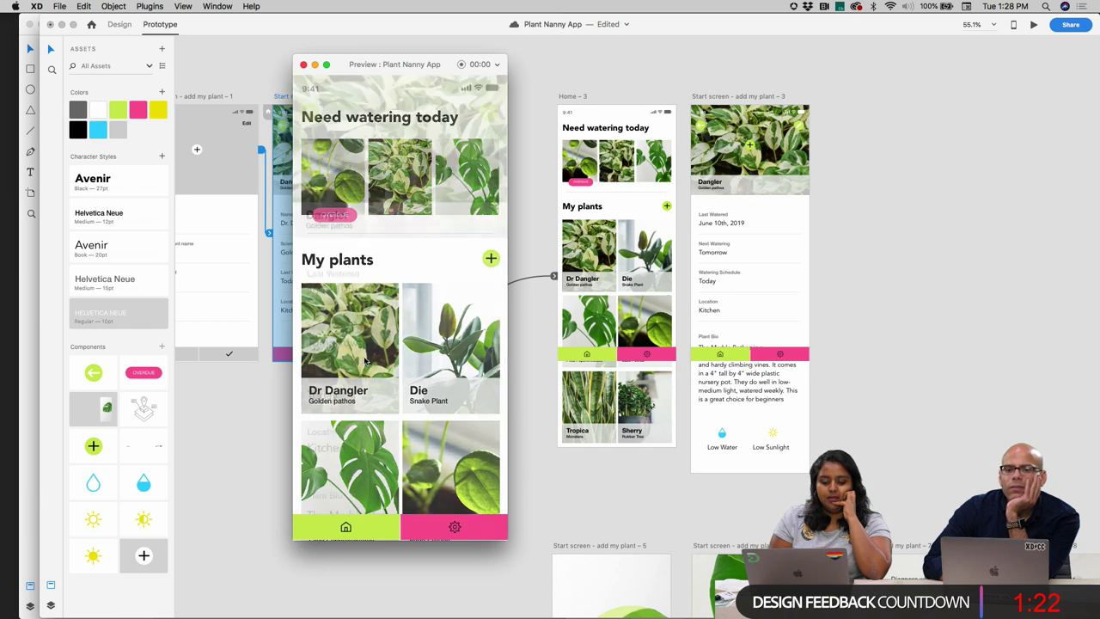
pyautogui.scroll(-5, 400, 400)
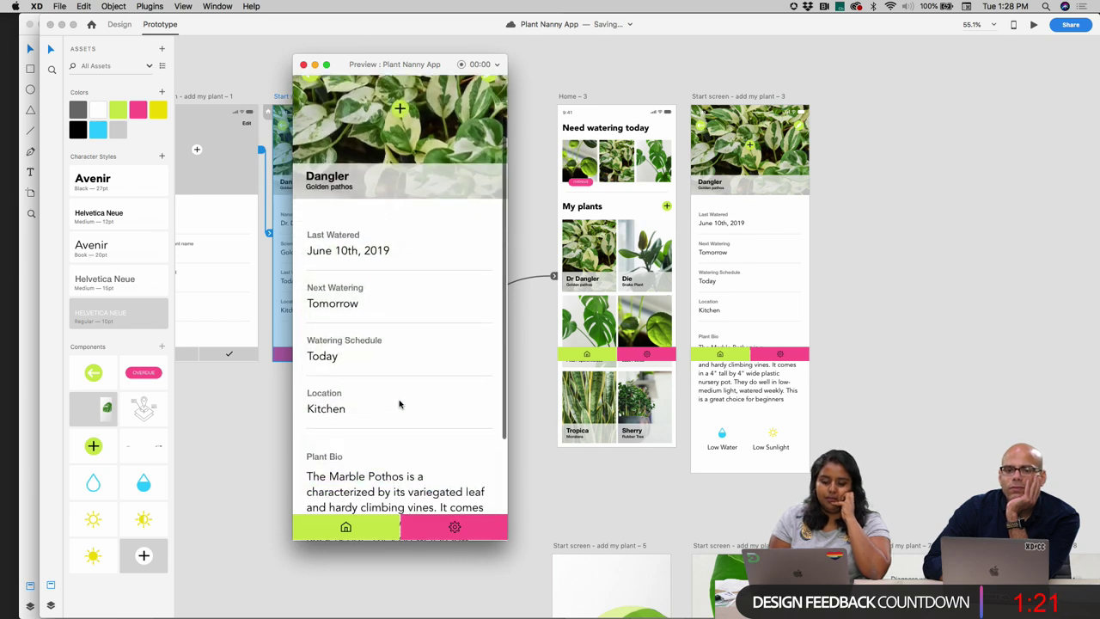
pyautogui.scroll(5, 400, 400)
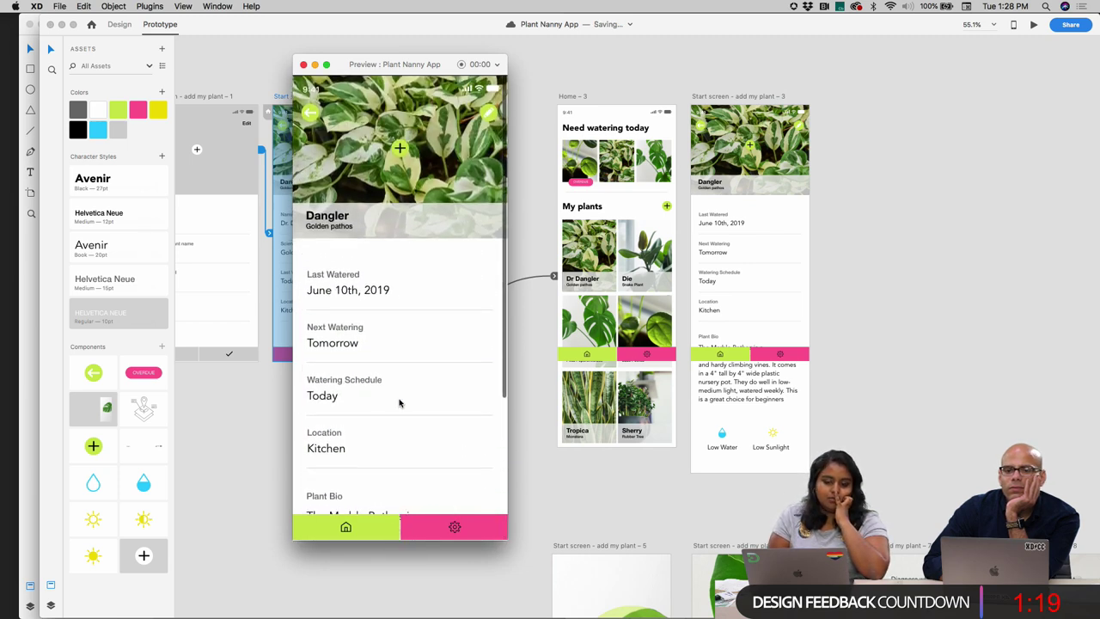
pyautogui.click(303, 66)
# - Move the yellow circle and "Catalog plants in your home" text together to about X 50, Y 563 on Start screen - add my plant – 6
pyautogui.scroll(-6, 877, 317)
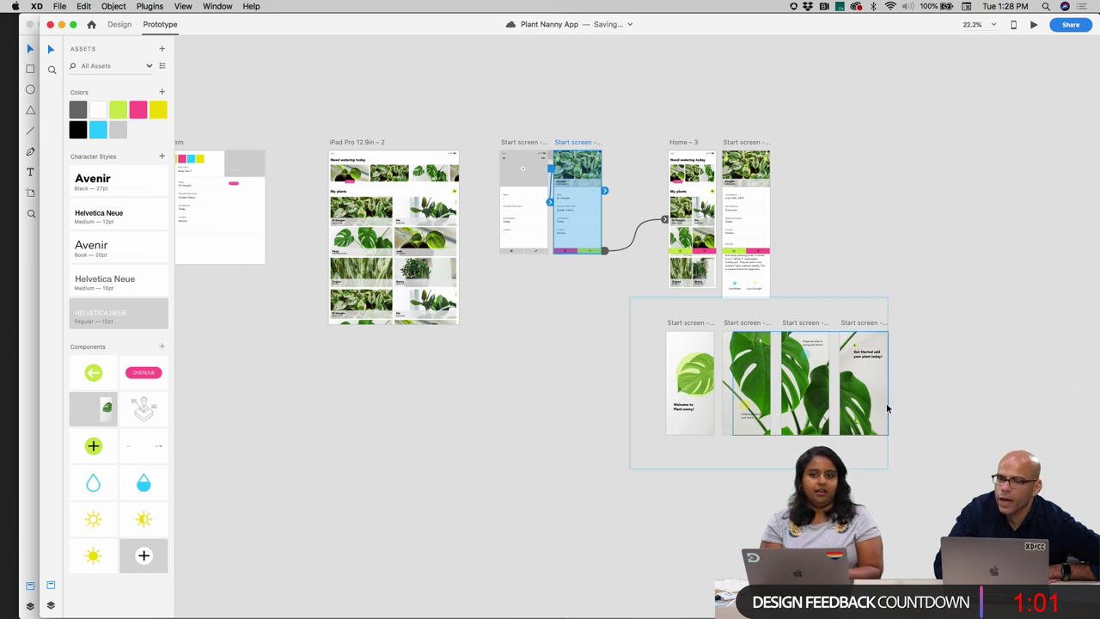
pyautogui.hscroll(3, 889, 407)
pyautogui.scroll(3, 889, 407)
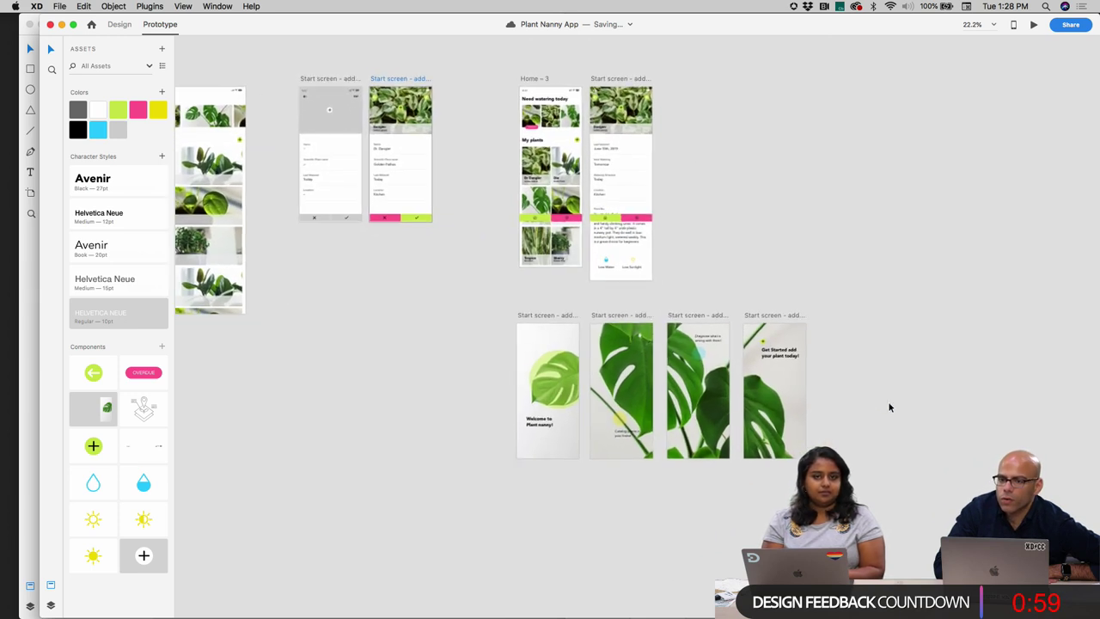
pyautogui.scroll(-1, 889, 407)
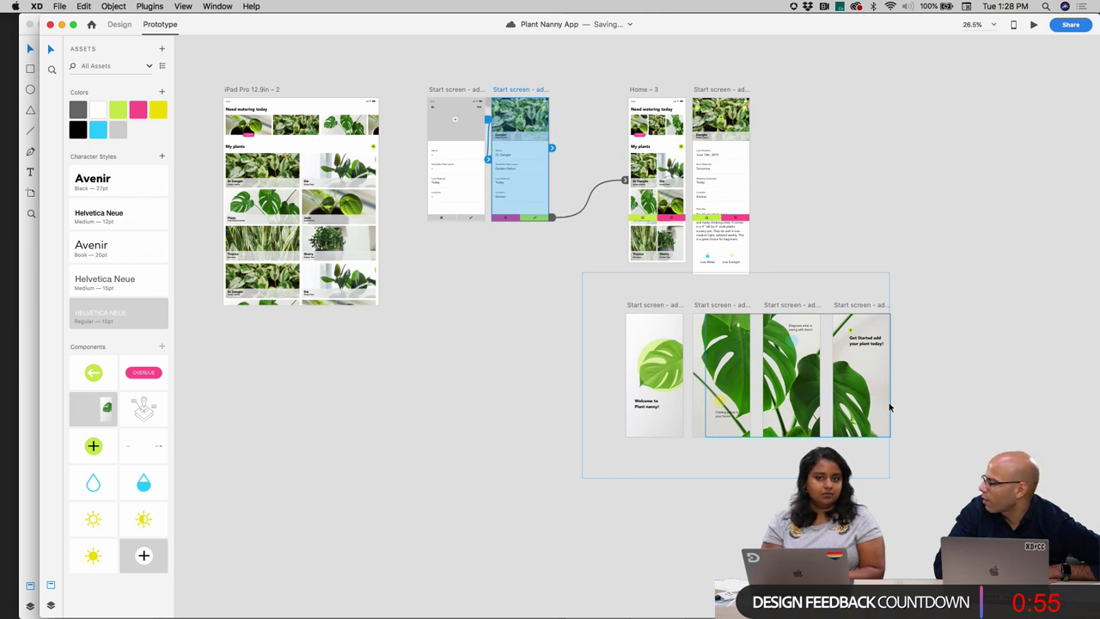
pyautogui.scroll(5, 889, 407)
pyautogui.scroll(-2, 889, 407)
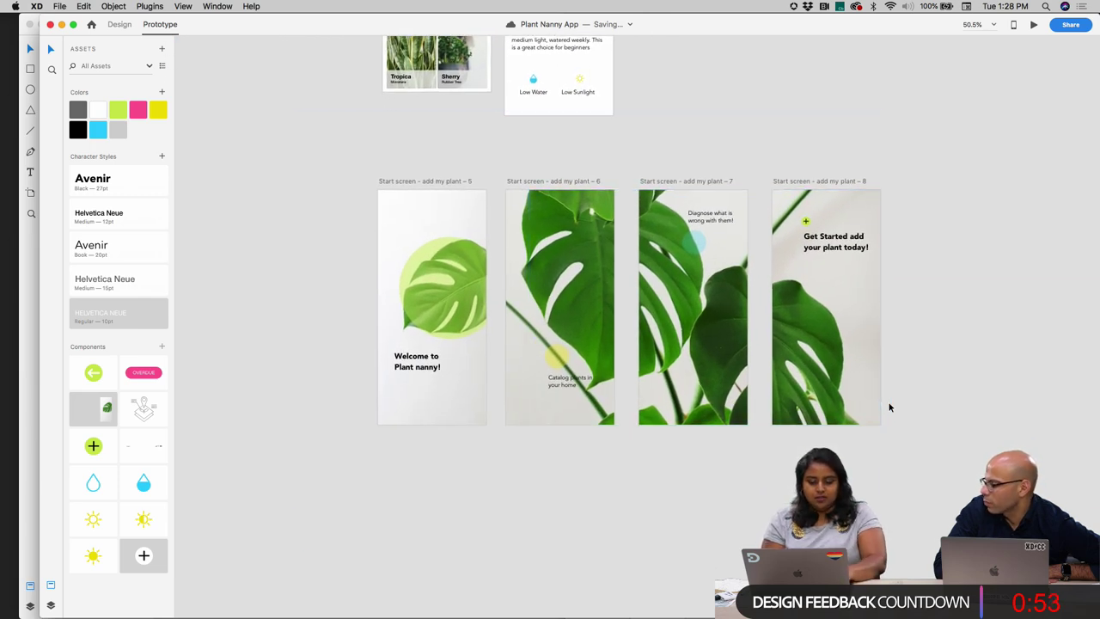
pyautogui.click(581, 384)
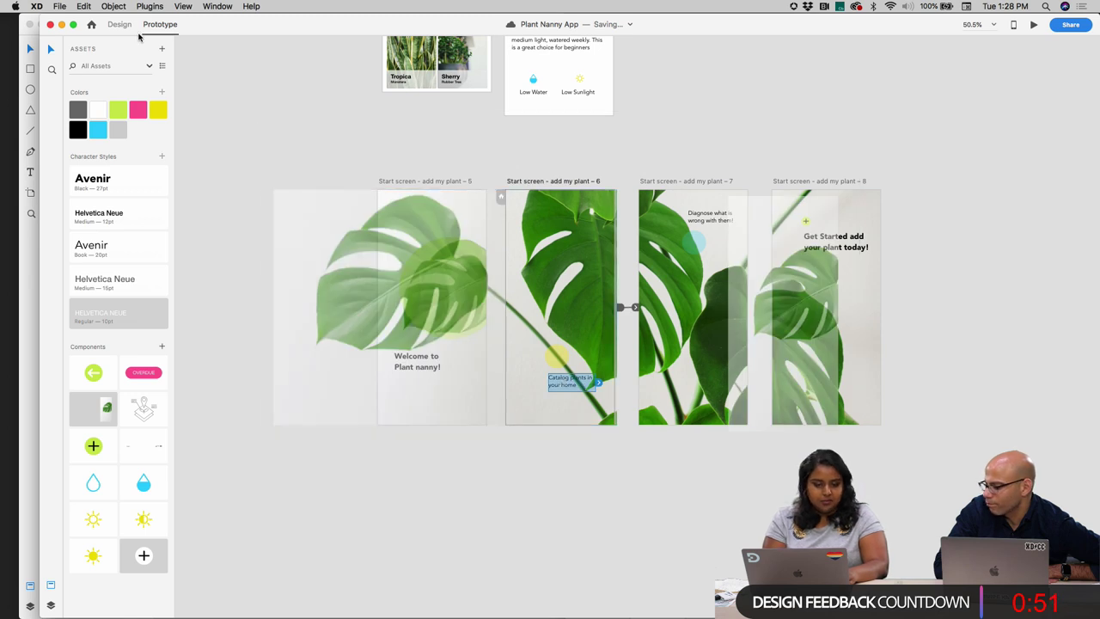
pyautogui.press('super+1')
pyautogui.moveTo(558, 366); pyautogui.dragTo(533, 374)
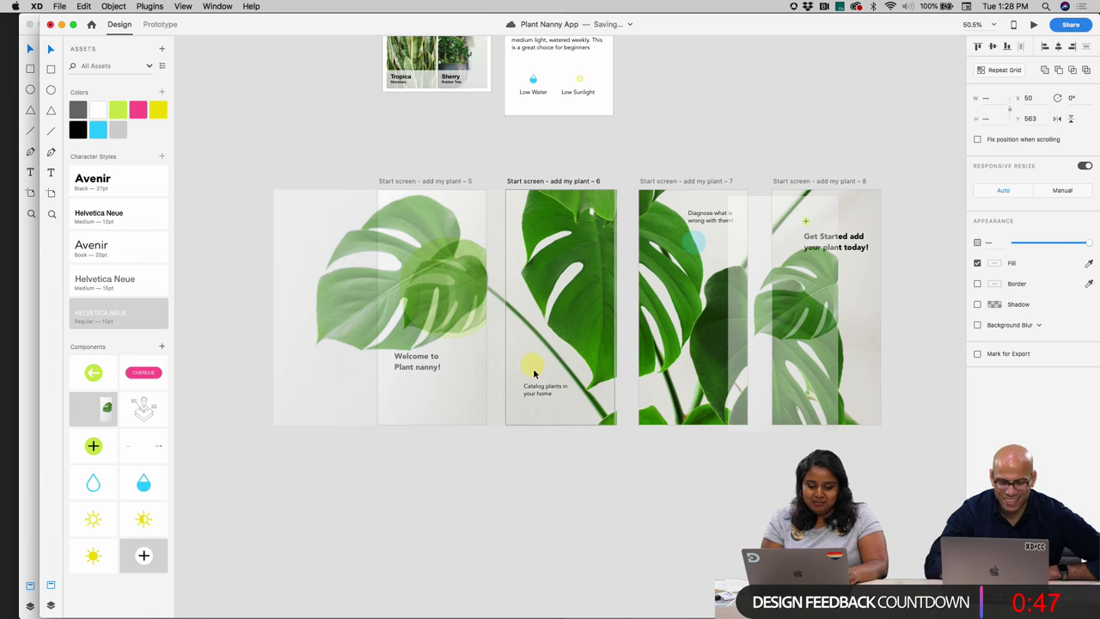
pyautogui.click(608, 469)
pyautogui.click(541, 387)
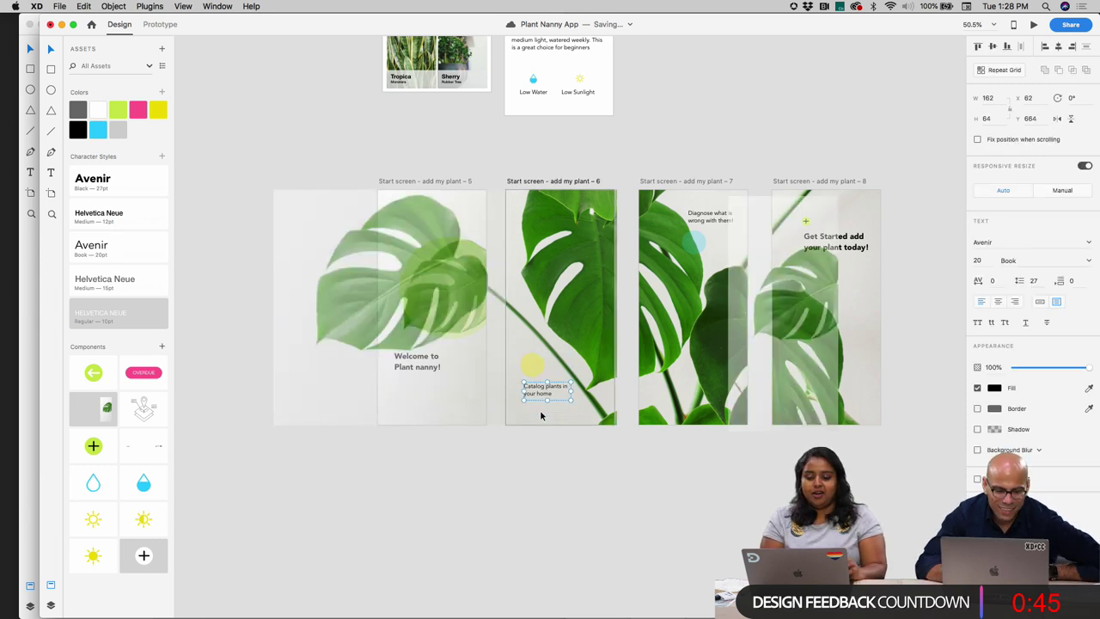
pyautogui.click(551, 543)
pyautogui.scroll(-3, 550, 543)
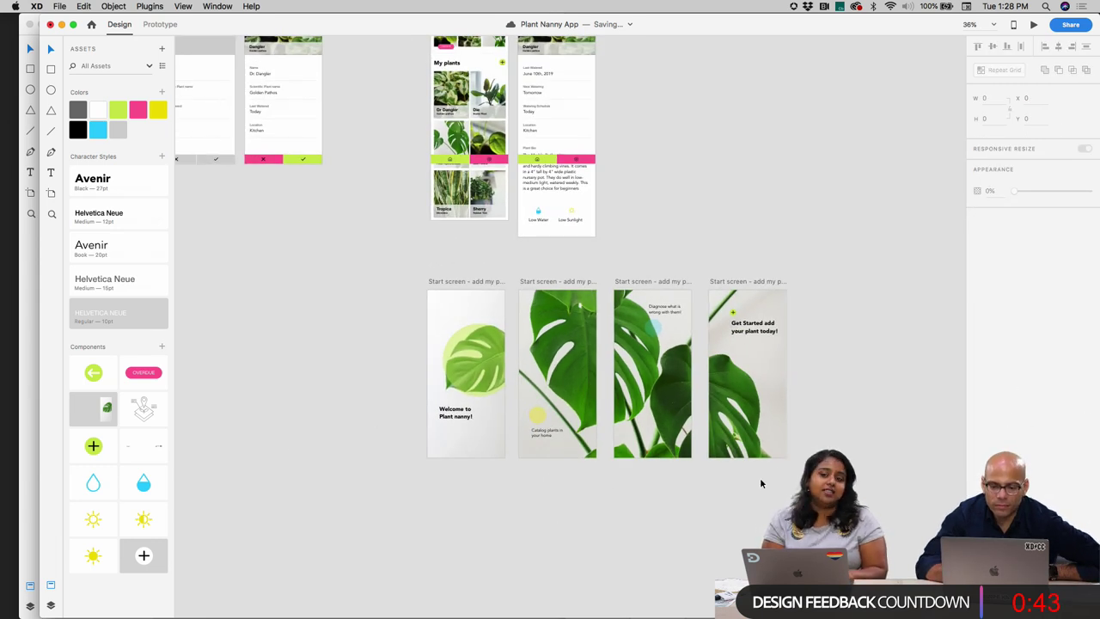
pyautogui.hscroll(3, 759, 477)
pyautogui.moveTo(757, 471); pyautogui.dragTo(348, 273)
pyautogui.click(513, 221)
pyautogui.click(362, 286)
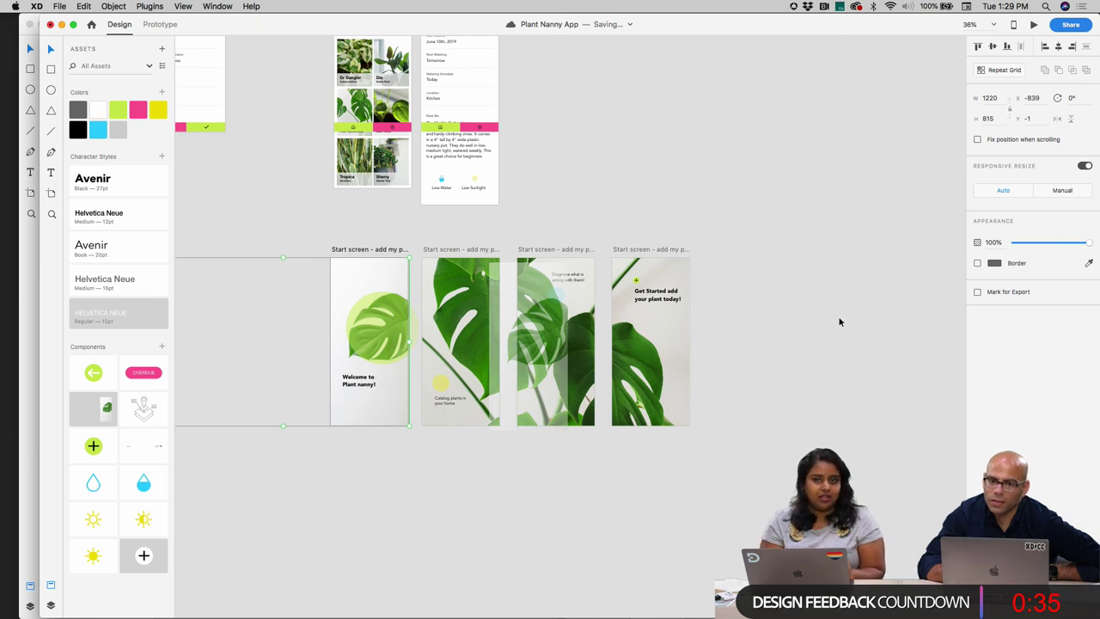
pyautogui.click(815, 255)
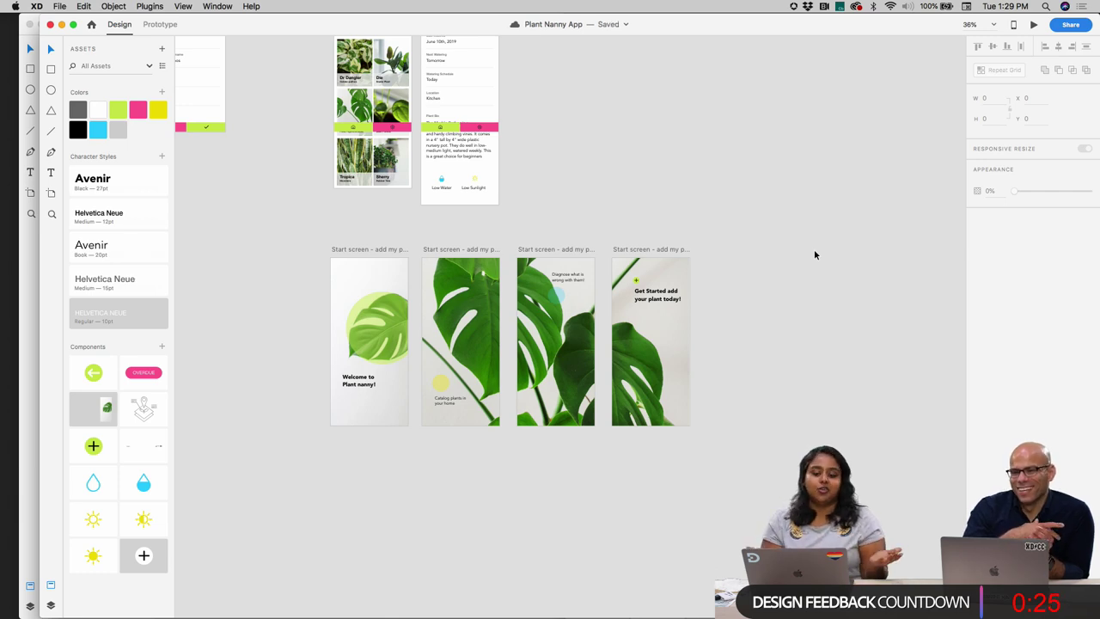
# - Look over the onboarding, home, add-plant and iPad artboards together with the Design System artboard and the wireframes
pyautogui.scroll(10, 813, 249)
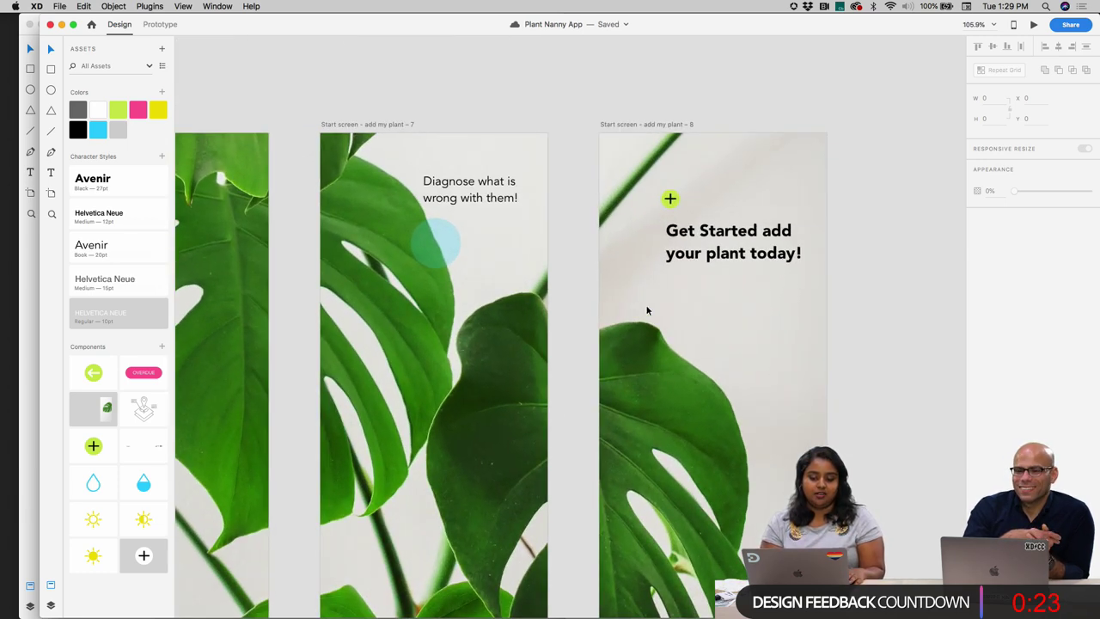
pyautogui.scroll(-8, 647, 310)
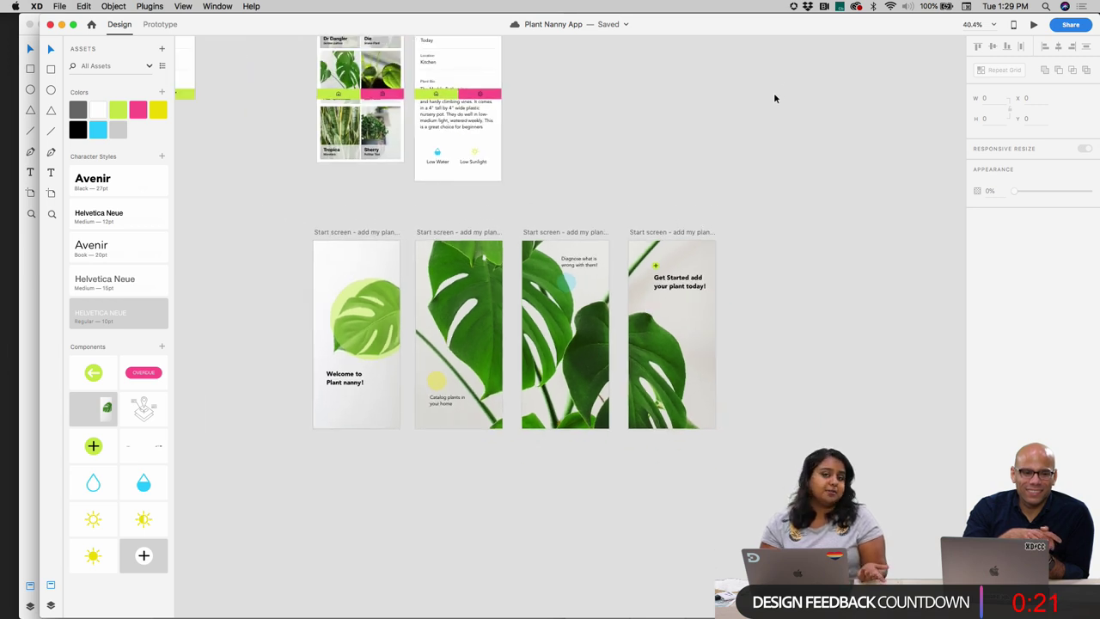
pyautogui.scroll(2, 773, 92)
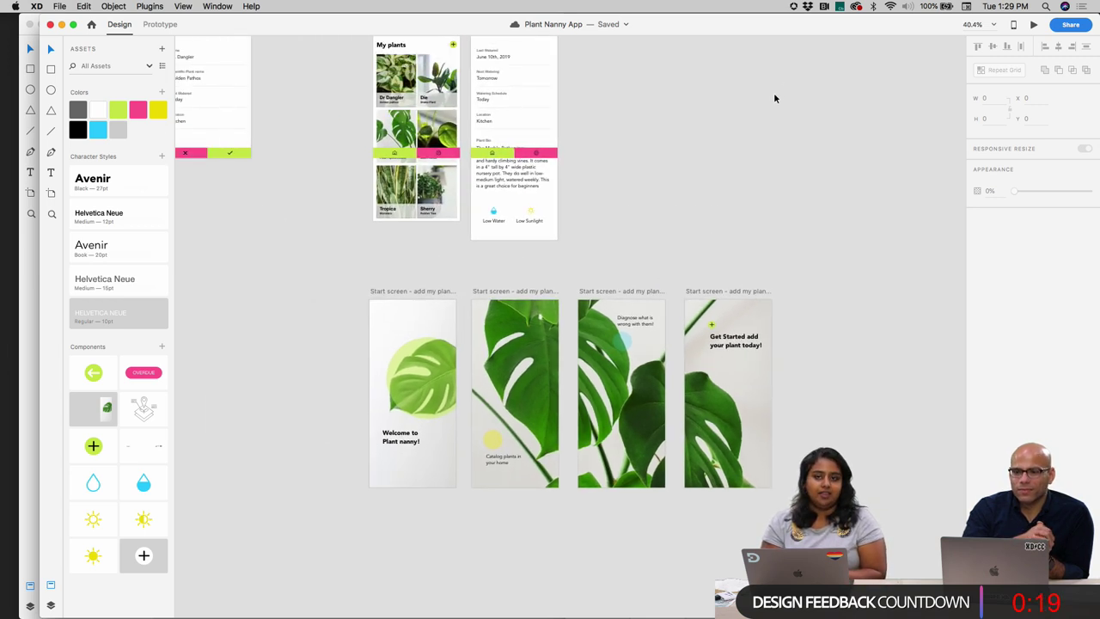
pyautogui.scroll(-2, 766, 97)
pyautogui.scroll(3, 764, 98)
pyautogui.scroll(-1, 758, 102)
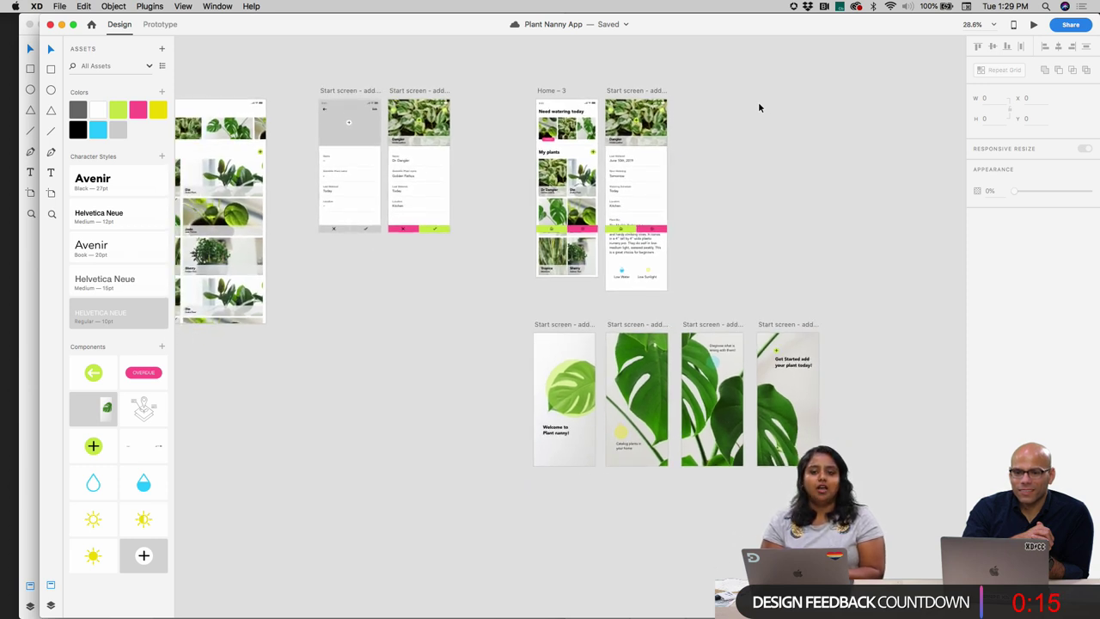
pyautogui.scroll(-2, 758, 102)
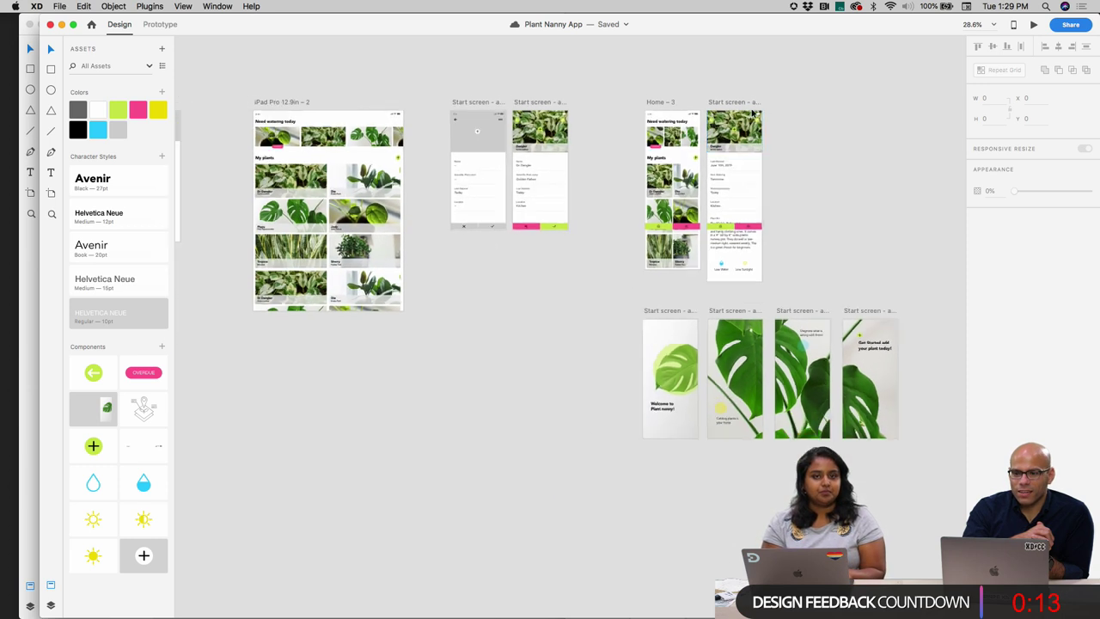
pyautogui.hscroll(-2, 755, 113)
pyautogui.scroll(1, 756, 114)
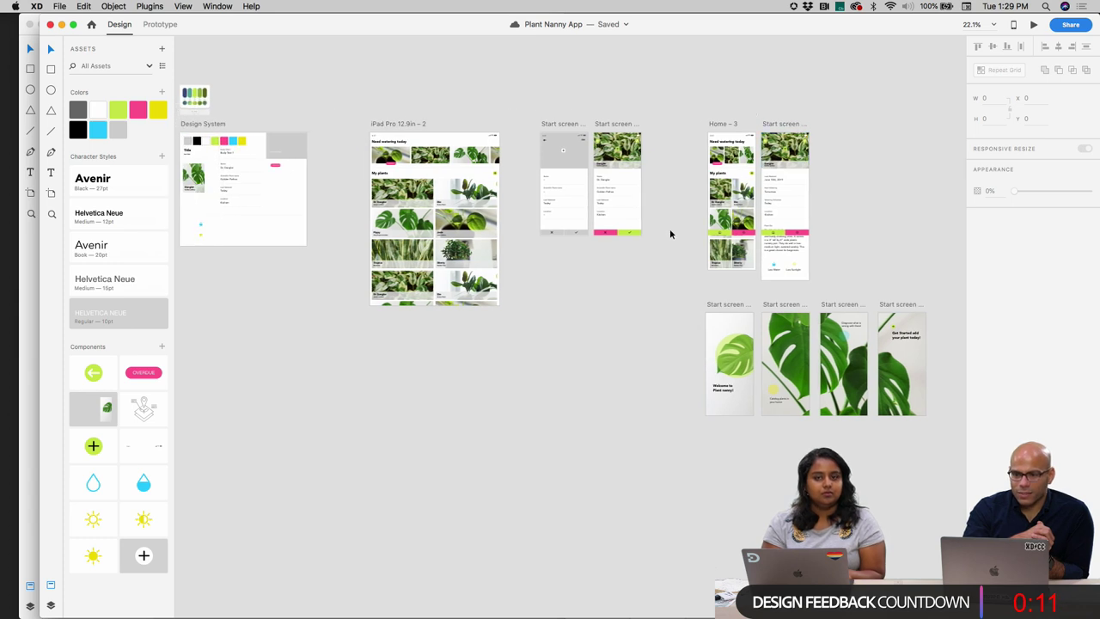
pyautogui.hscroll(-2, 614, 296)
pyautogui.scroll(1, 613, 295)
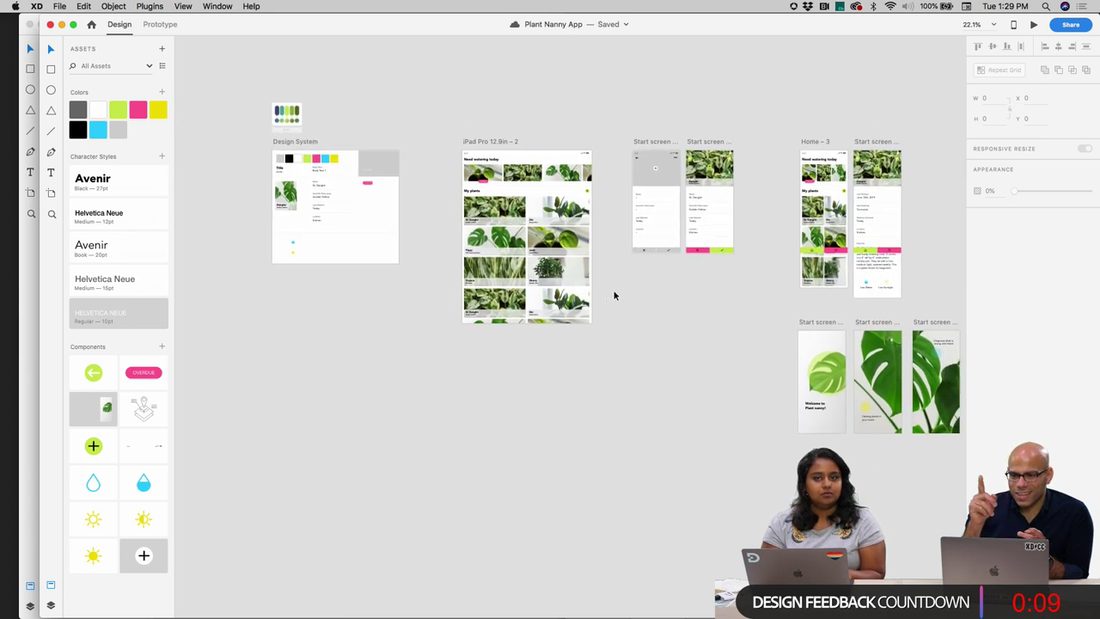
pyautogui.scroll(-4, 554, 343)
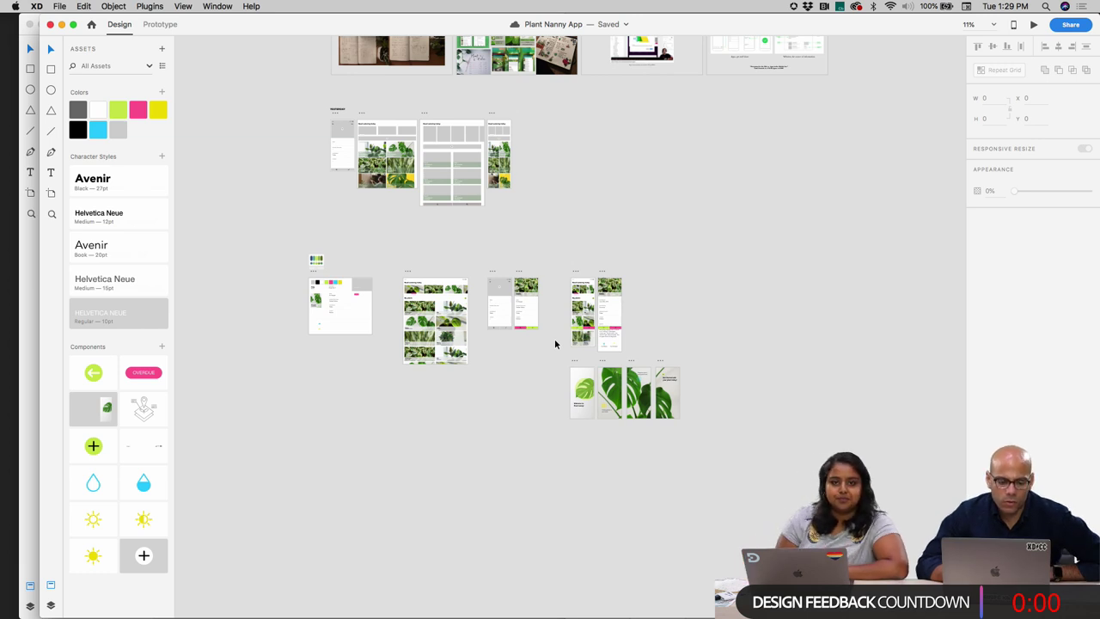
pyautogui.scroll(5, 575, 260)
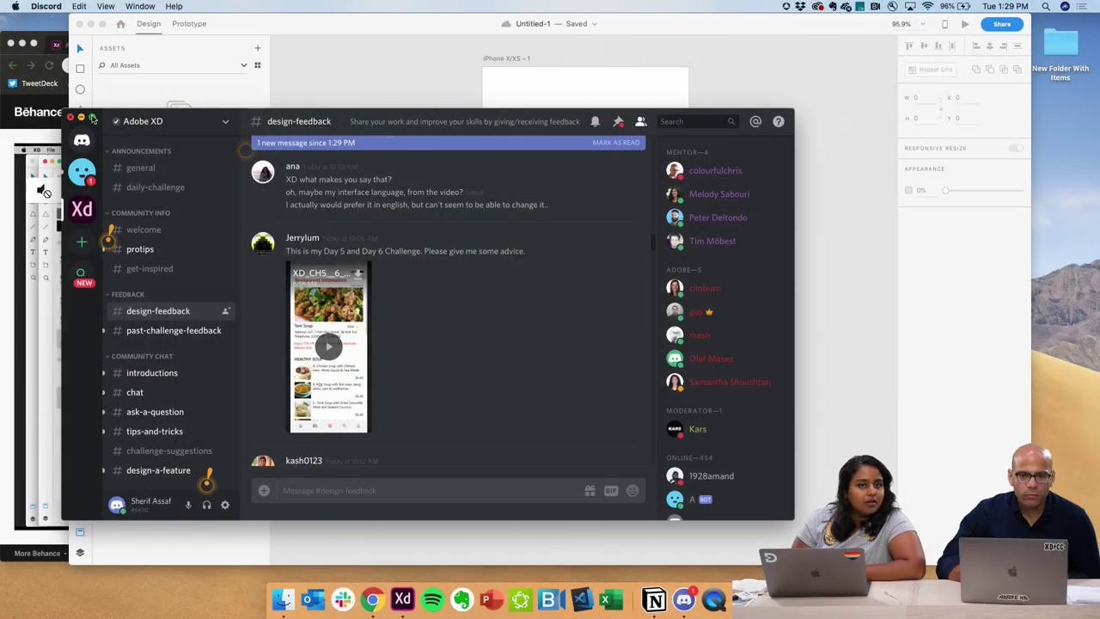
# - Switch to Discord at full-screen size and browse the design-feedback channel of the Adobe XD server for submissions
pyautogui.click(92, 121)
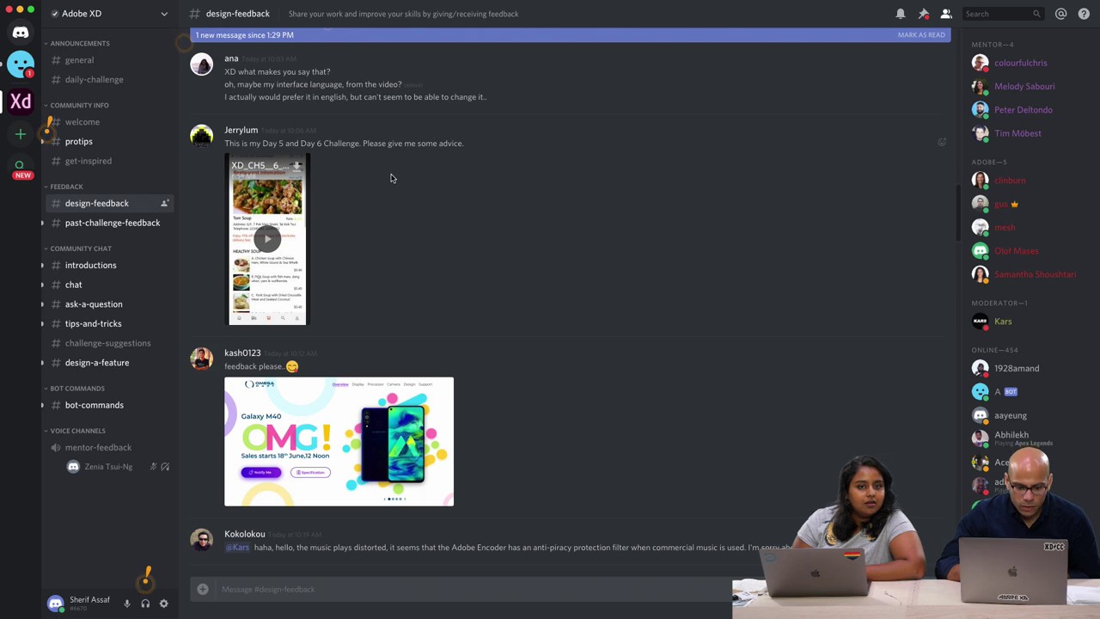
pyautogui.scroll(3, 391, 177)
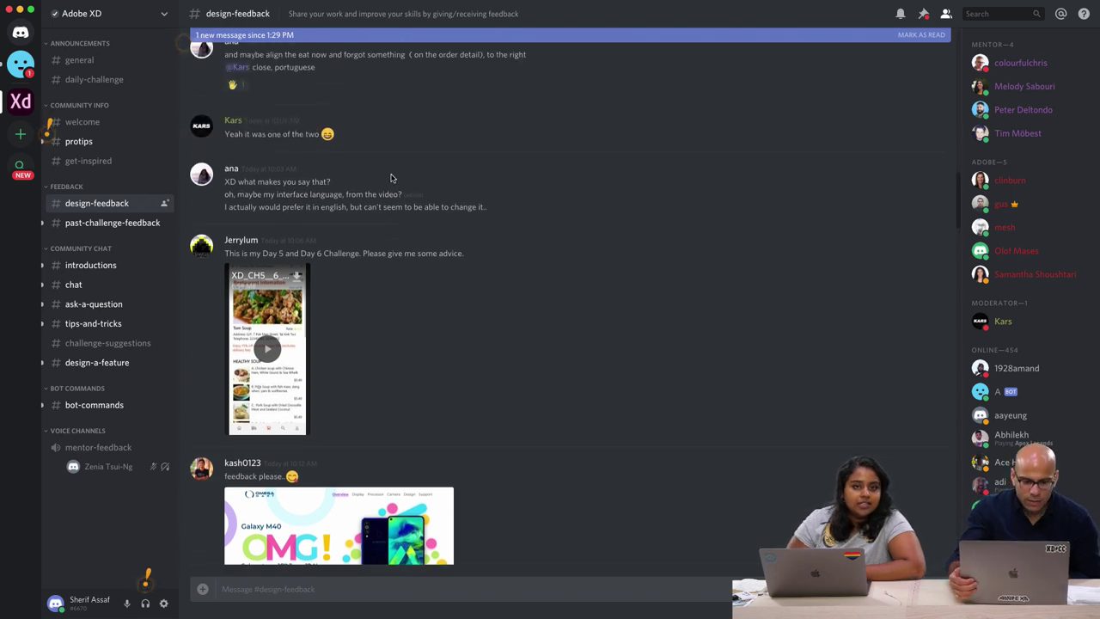
pyautogui.scroll(1, 390, 178)
pyautogui.scroll(12, 391, 178)
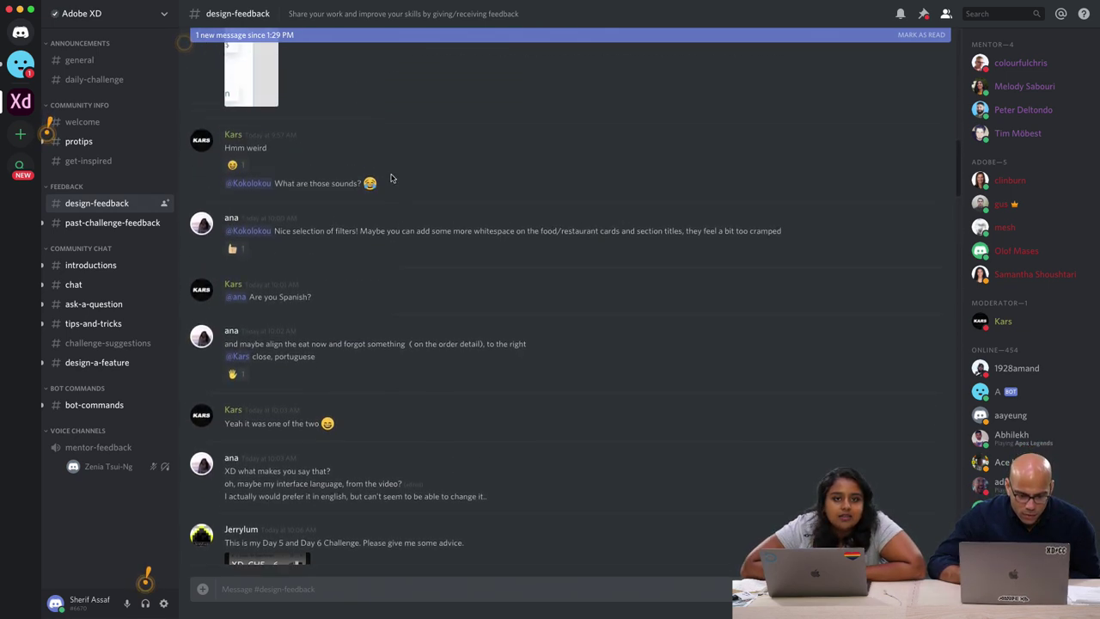
pyautogui.scroll(4, 391, 178)
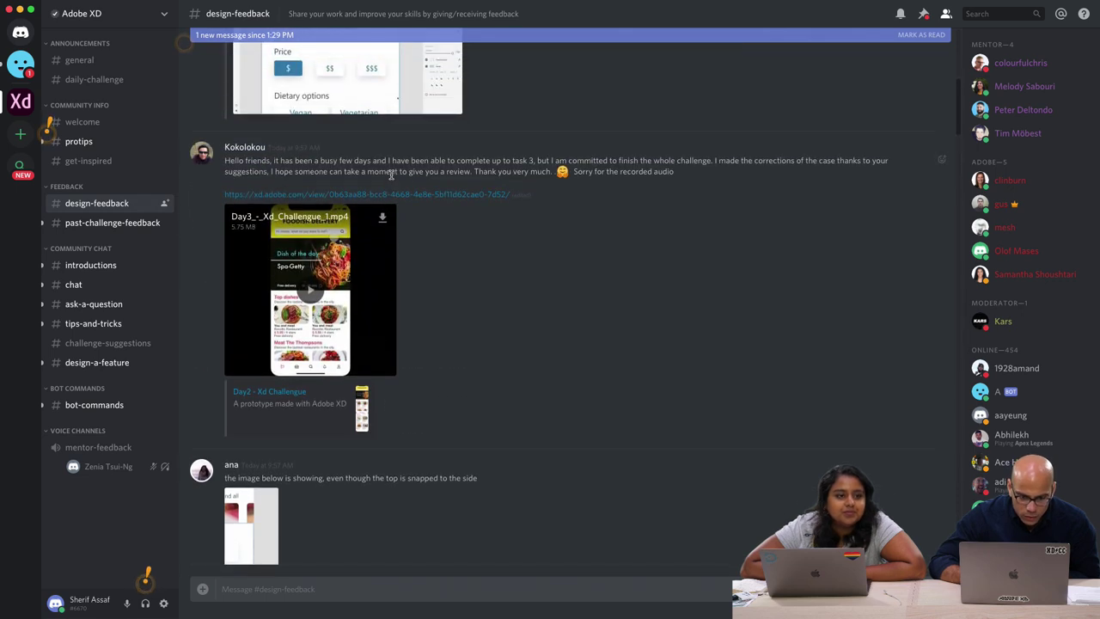
pyautogui.scroll(-1, 391, 176)
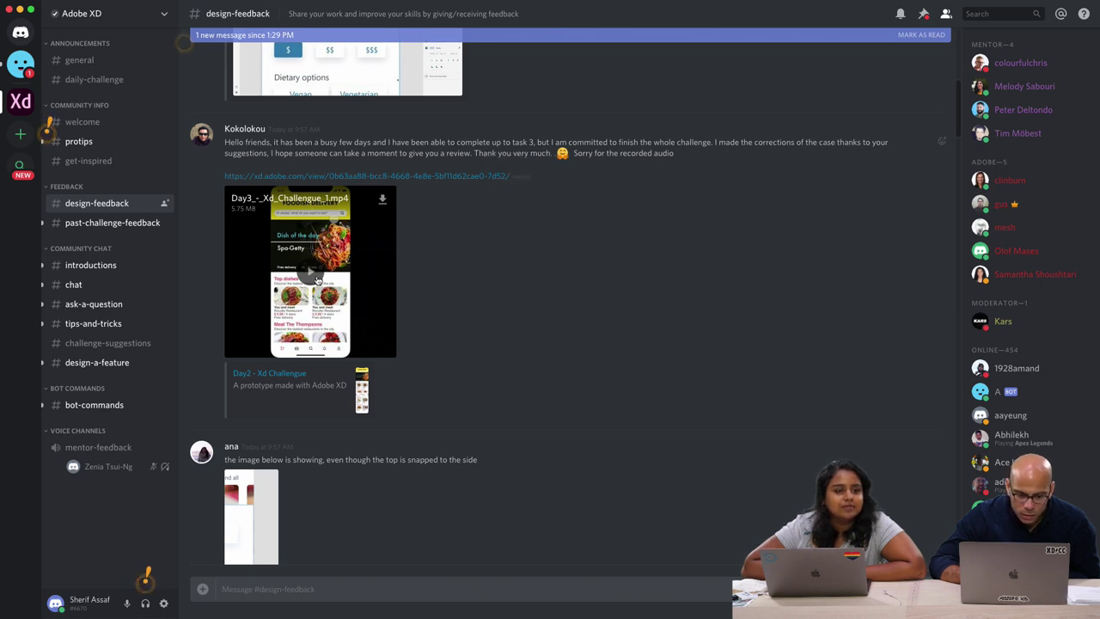
pyautogui.scroll(-10, 323, 312)
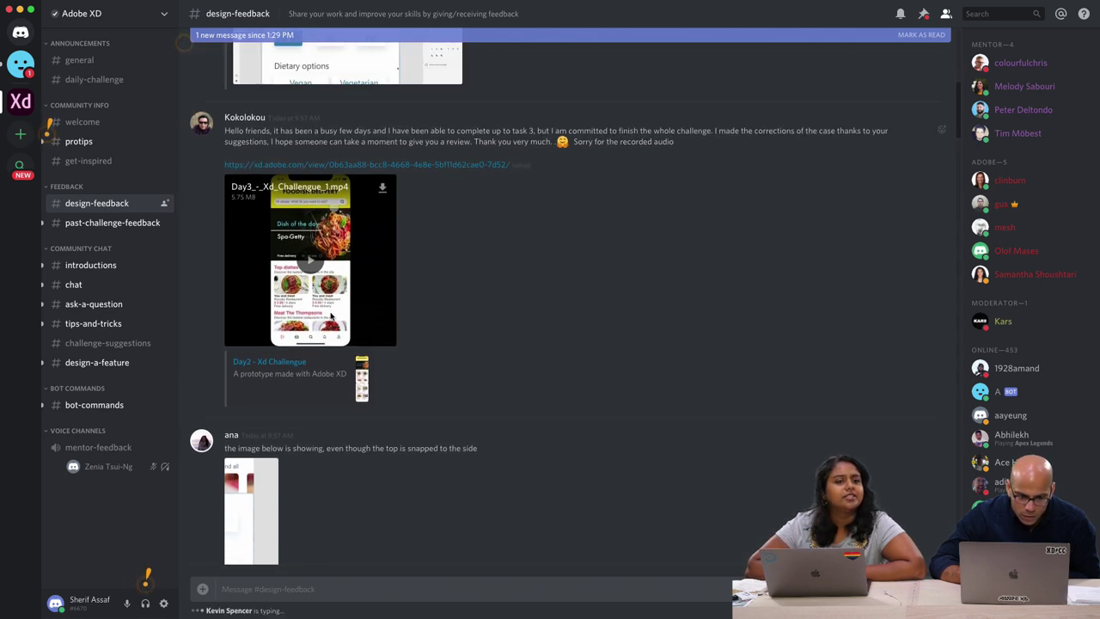
pyautogui.scroll(-10, 329, 316)
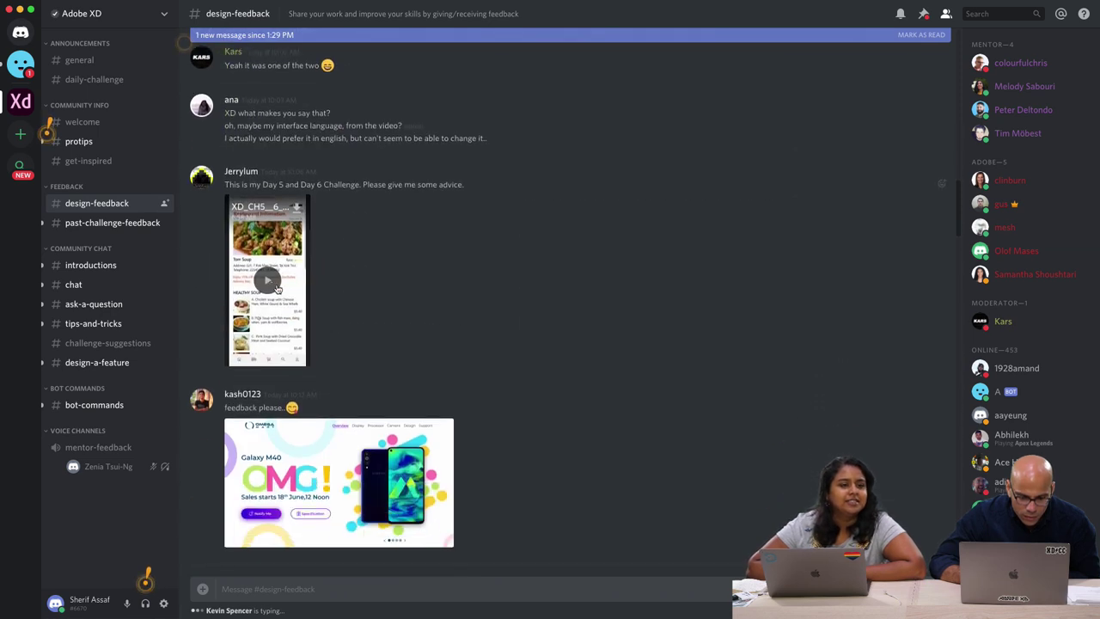
# - Play the posted Day 5 and Day 6 Challenge video in full screen to review the food-ordering prototype
pyautogui.click(268, 283)
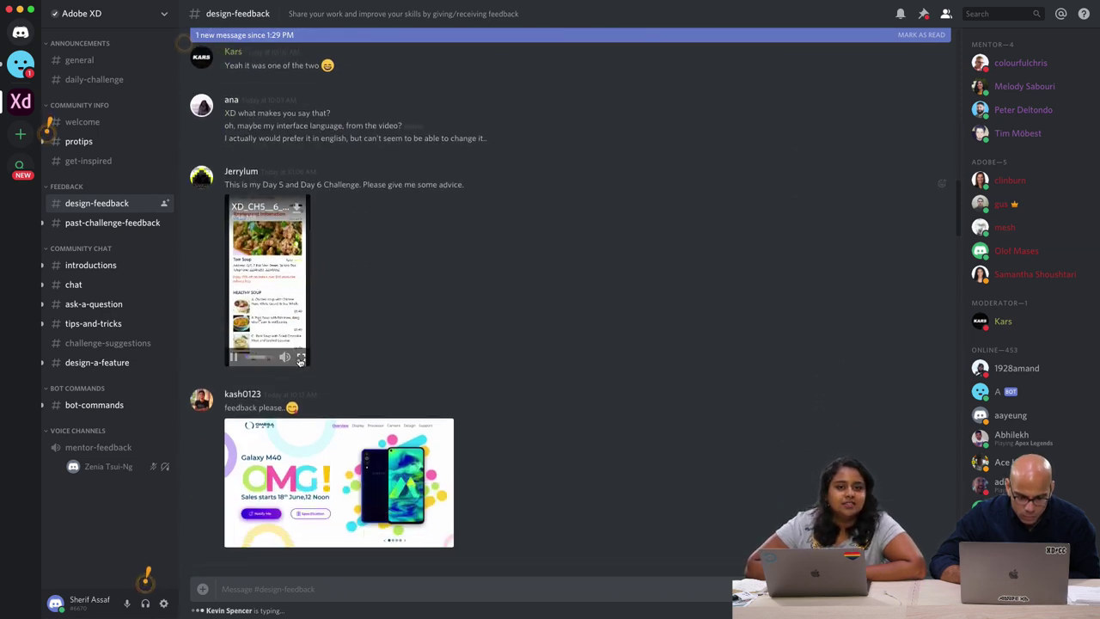
pyautogui.click(301, 358)
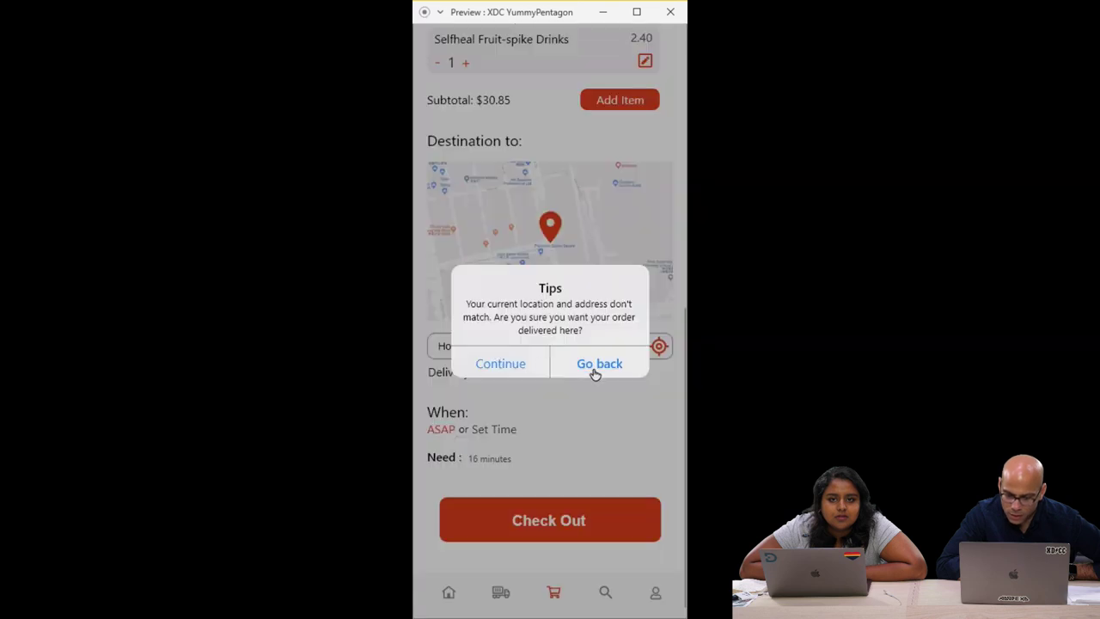
pyautogui.click(616, 365)
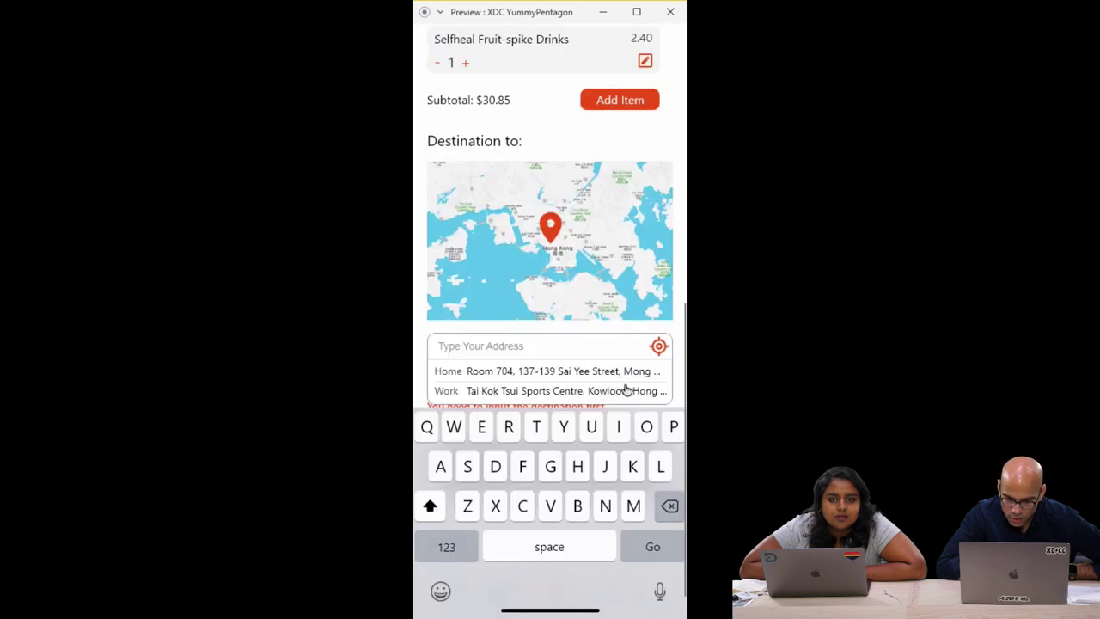
# - Watch the Day 5 and Day 6 Challenge video through to the orders page and rewind it to the beginning
pyautogui.click(662, 345)
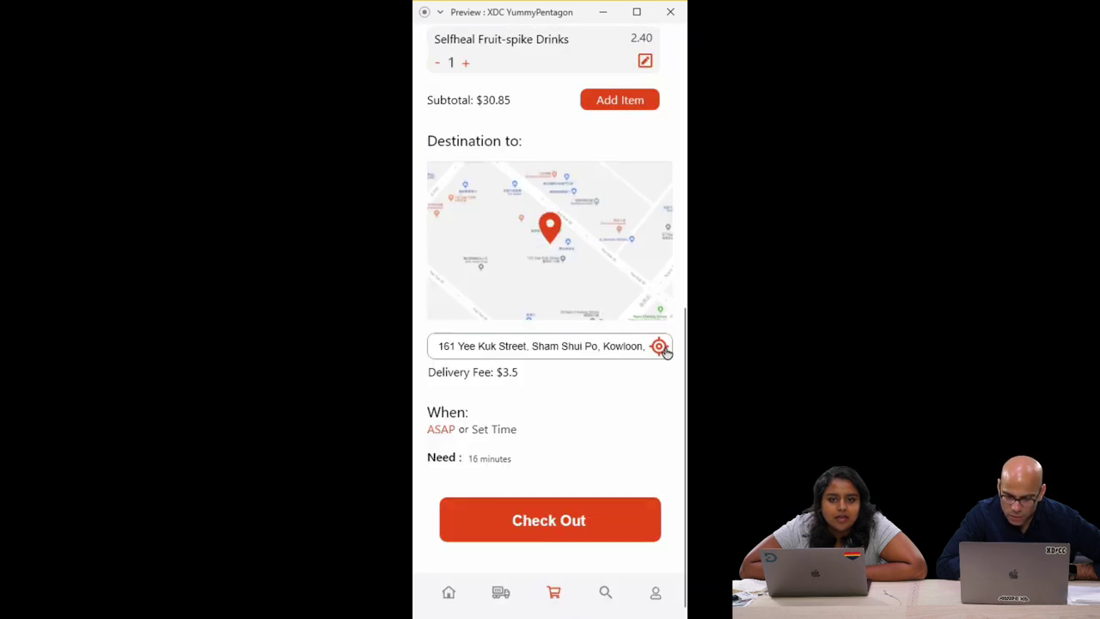
pyautogui.click(484, 430)
pyautogui.scroll(-1, 453, 432)
pyautogui.moveTo(435, 434); pyautogui.dragTo(498, 435)
pyautogui.click(557, 528)
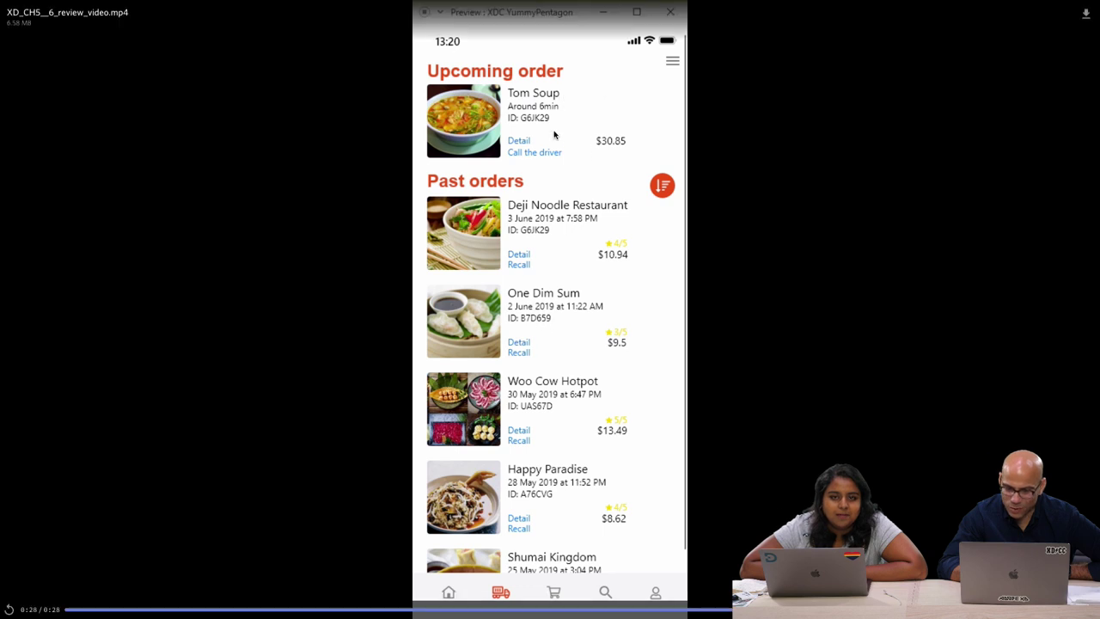
pyautogui.click(69, 608)
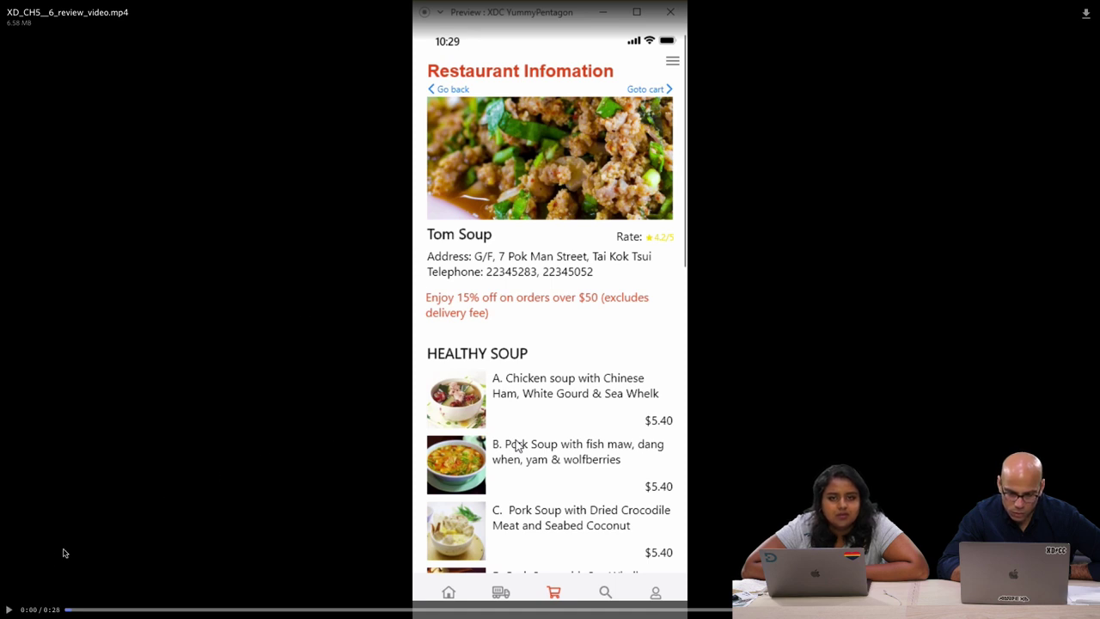
# - Replay the food-ordering video with pauses to examine the destination address entry and the Set Time delivery slider
pyautogui.click(8, 609)
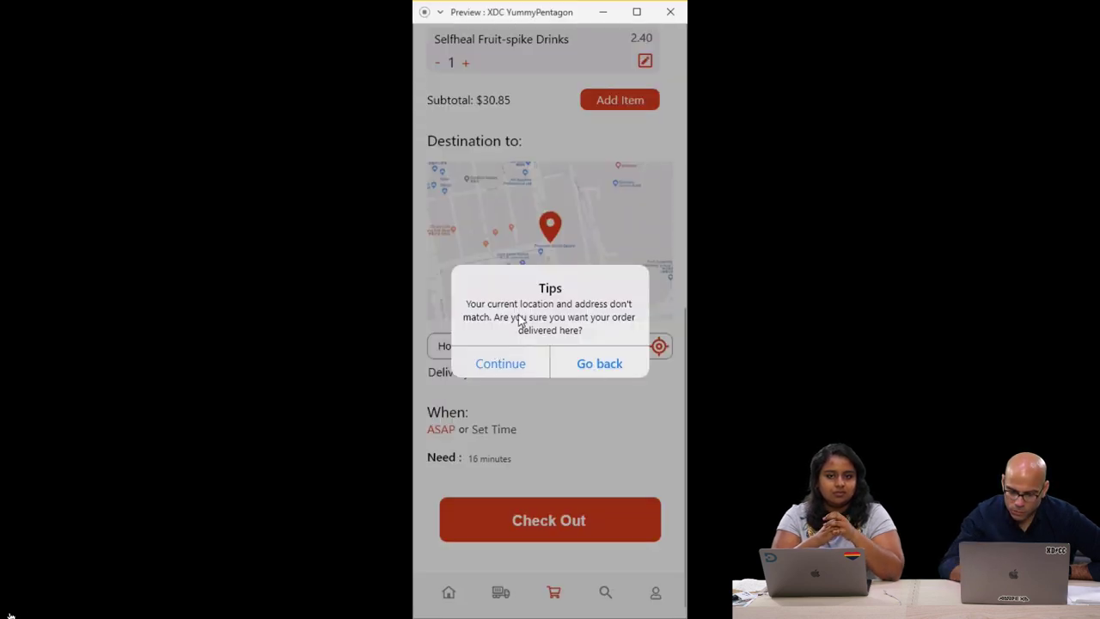
pyautogui.click(8, 610)
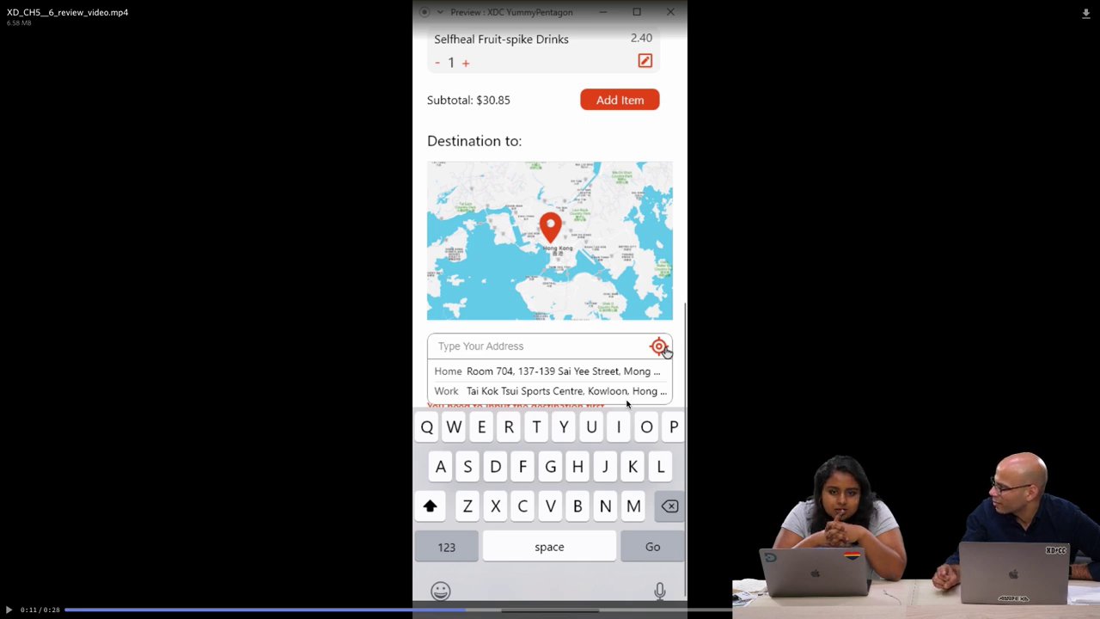
pyautogui.click(434, 613)
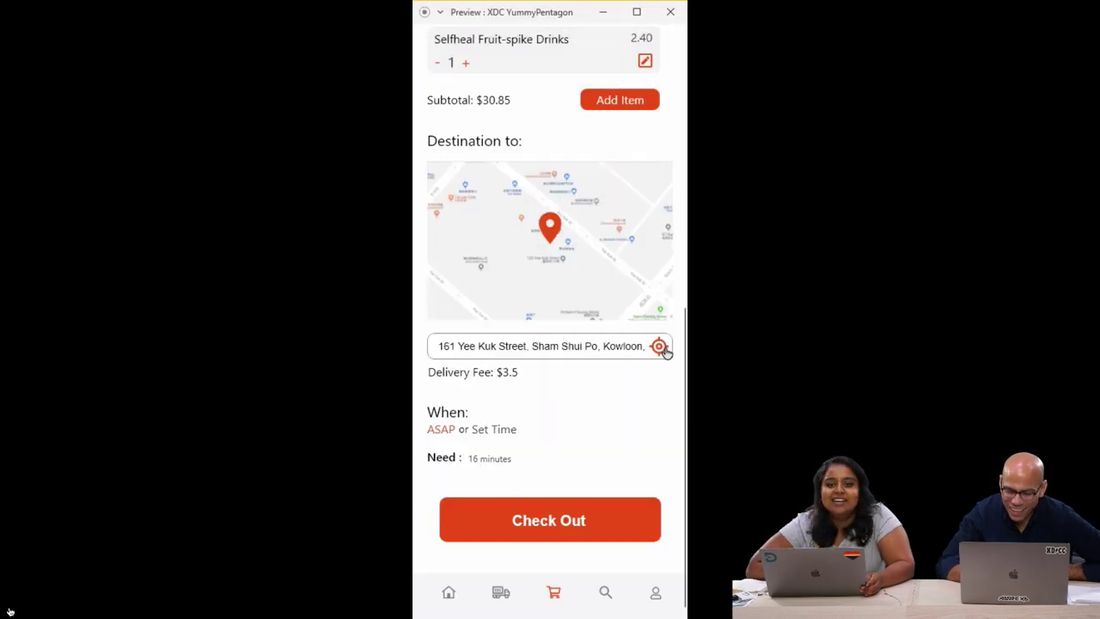
pyautogui.click(10, 608)
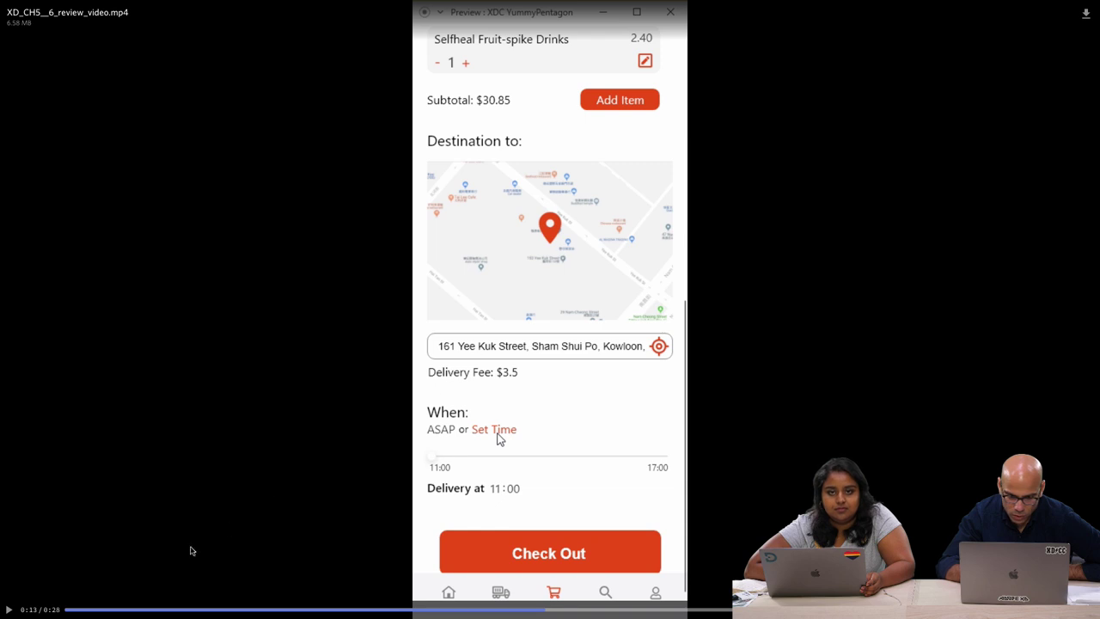
pyautogui.click(9, 610)
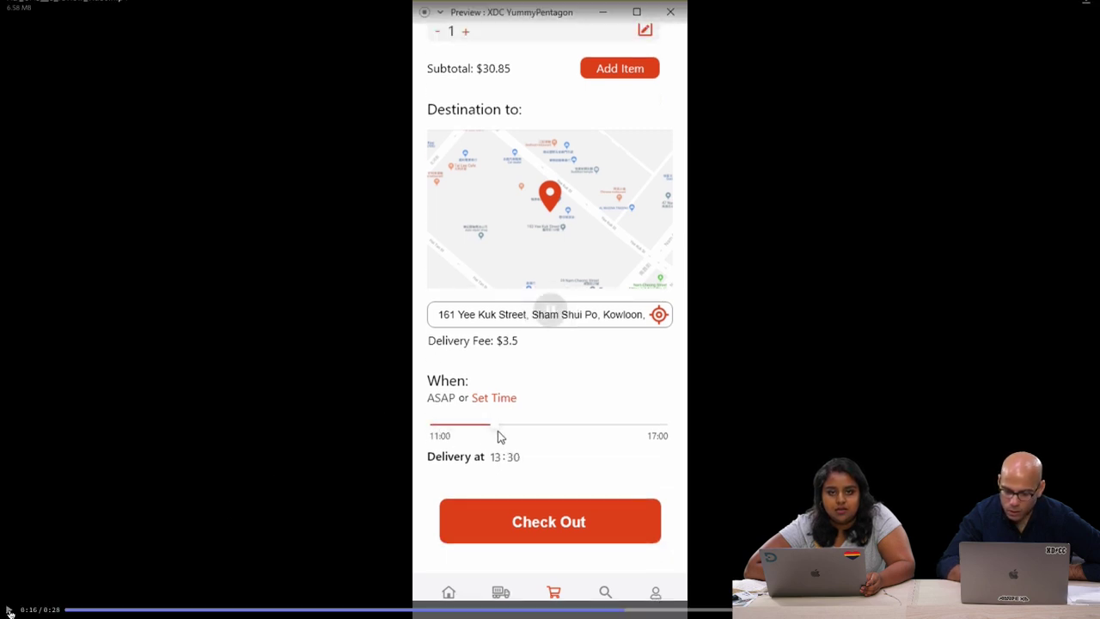
pyautogui.click(538, 361)
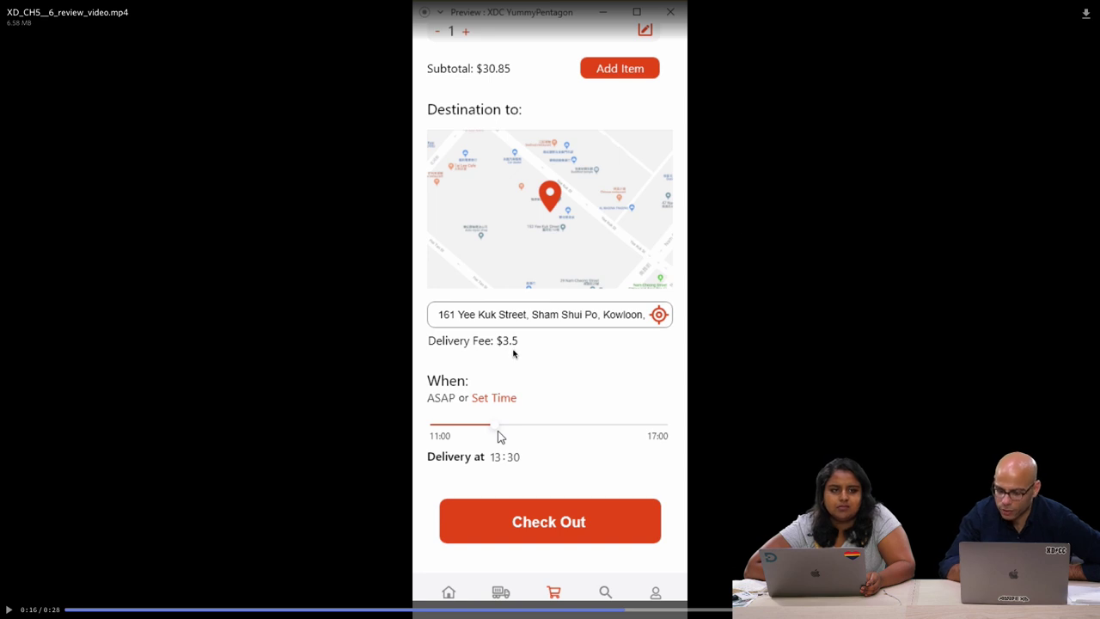
# - Continue the video to the Upcoming order page for review and return to the design-feedback channel
pyautogui.click(8, 610)
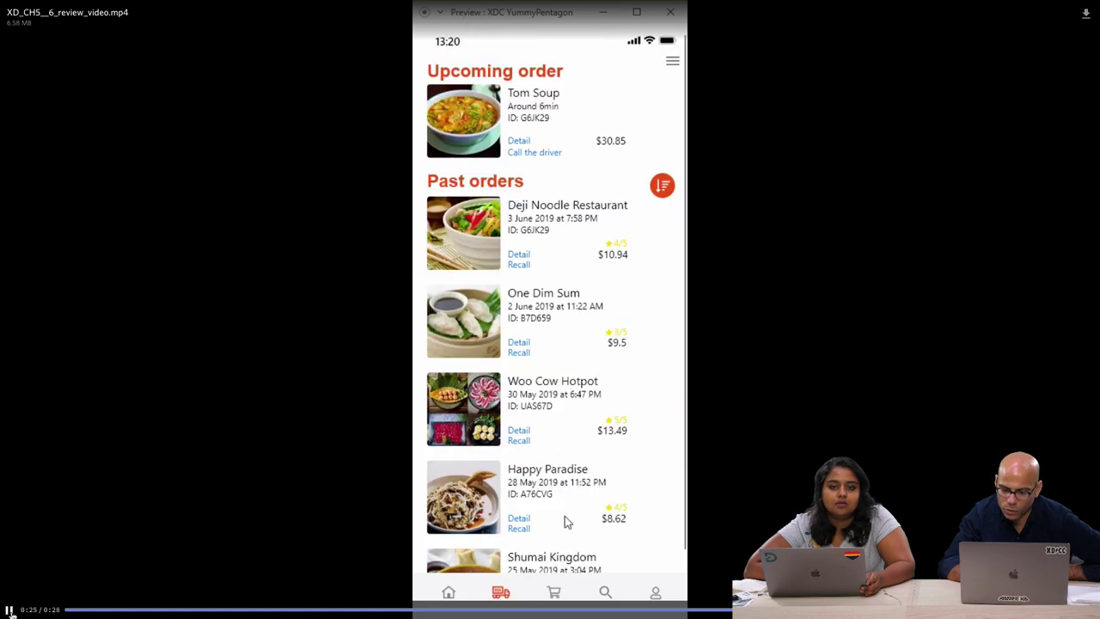
pyautogui.click(354, 361)
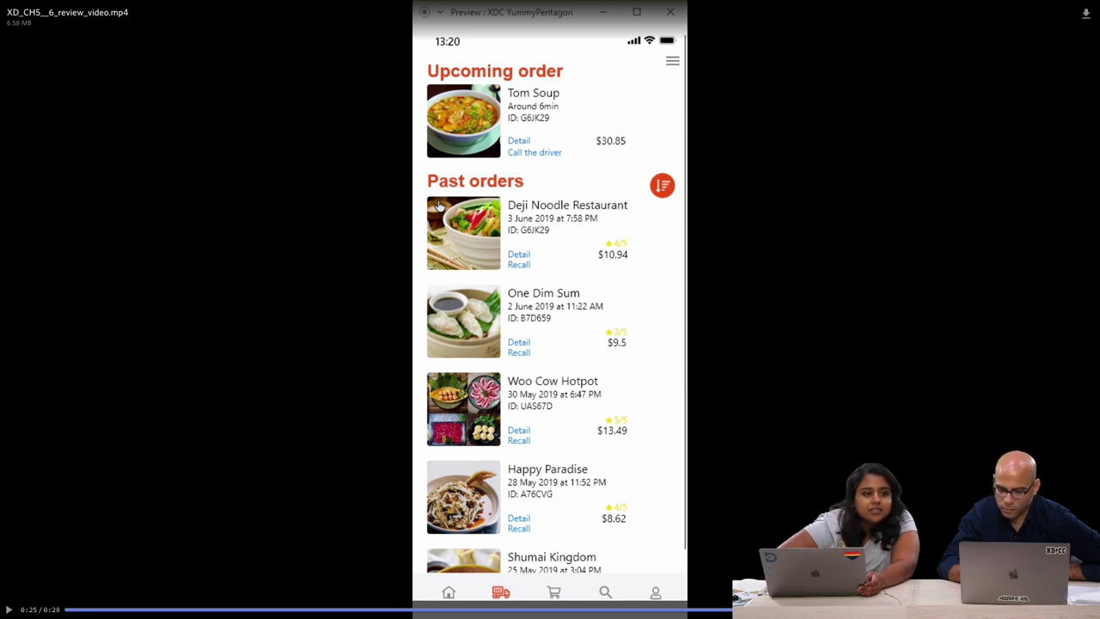
pyautogui.click(758, 457)
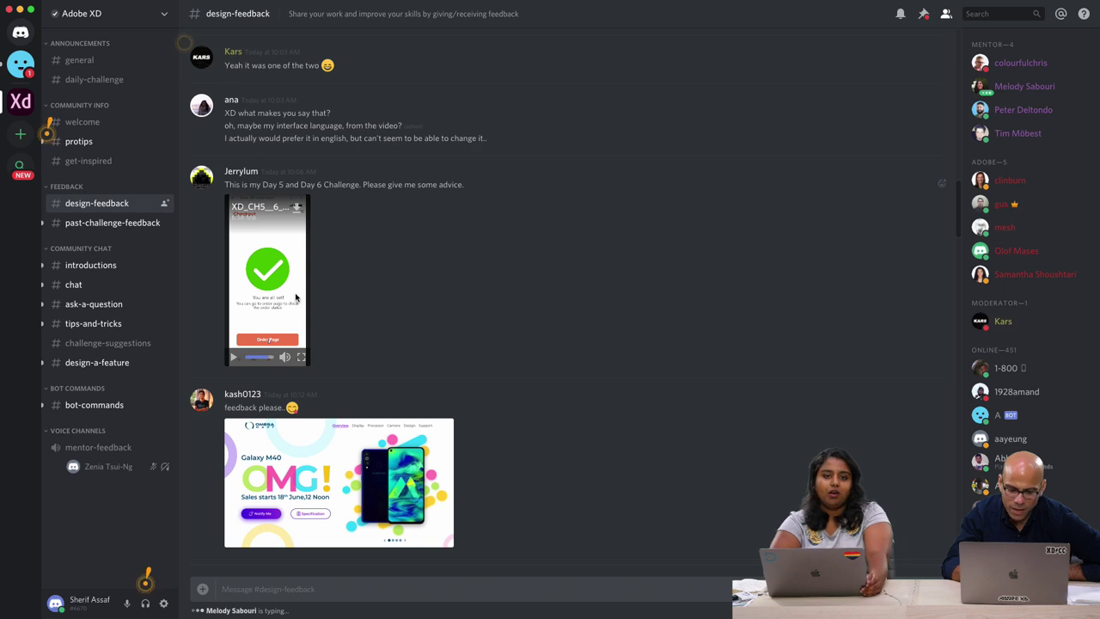
# - Reopen the challenge video in full screen, rewind it to 0:02, replay it to the end and exit full screen
pyautogui.click(301, 359)
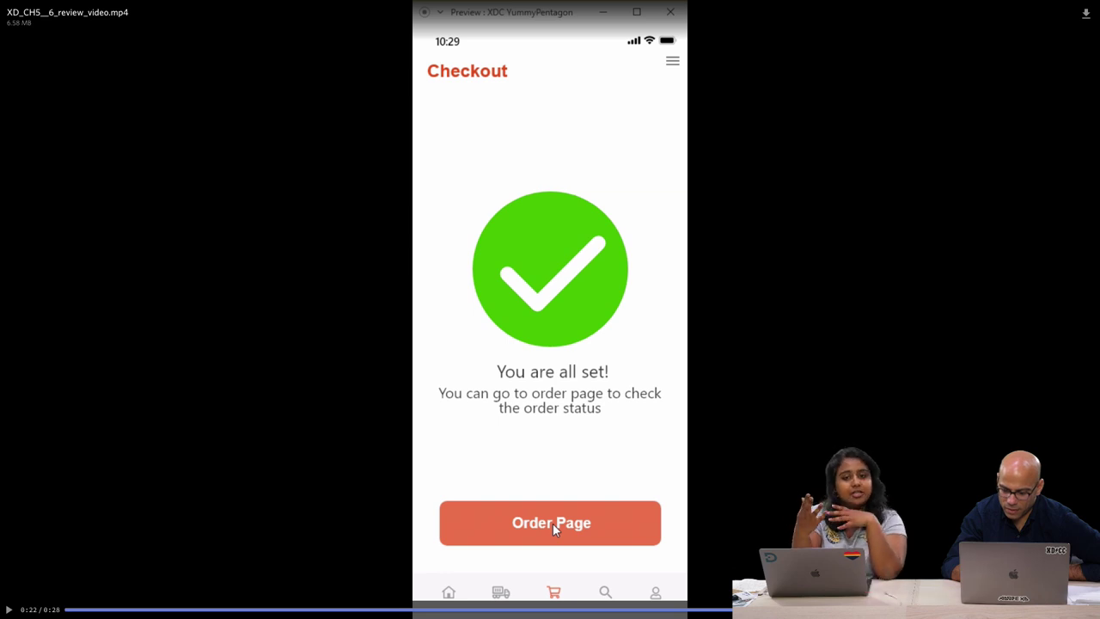
pyautogui.click(606, 609)
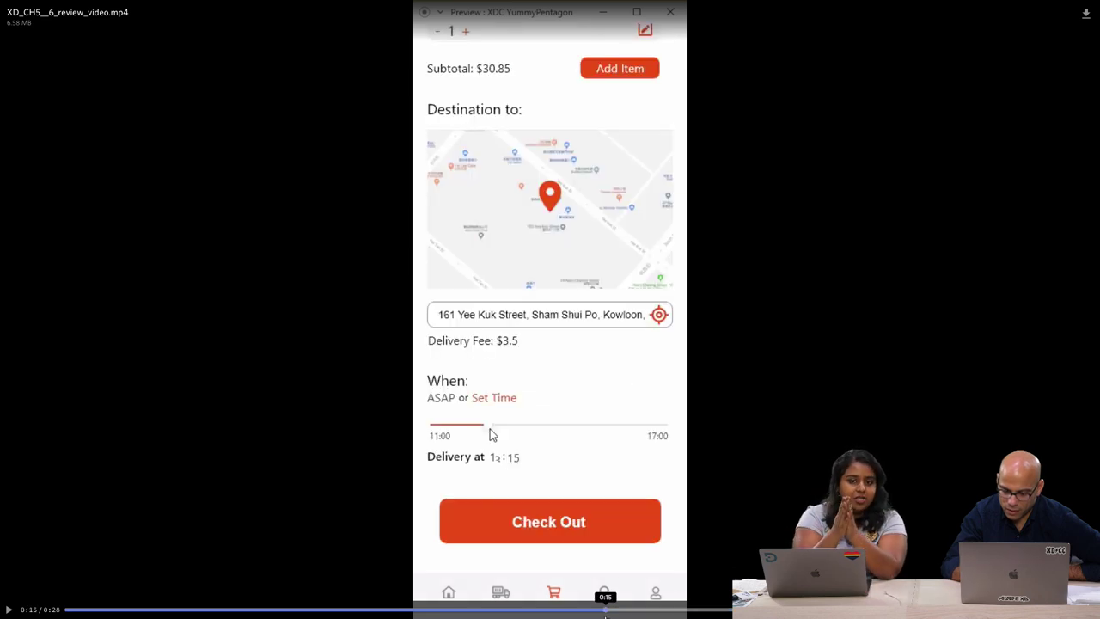
pyautogui.click(470, 609)
pyautogui.click(346, 609)
pyautogui.click(285, 609)
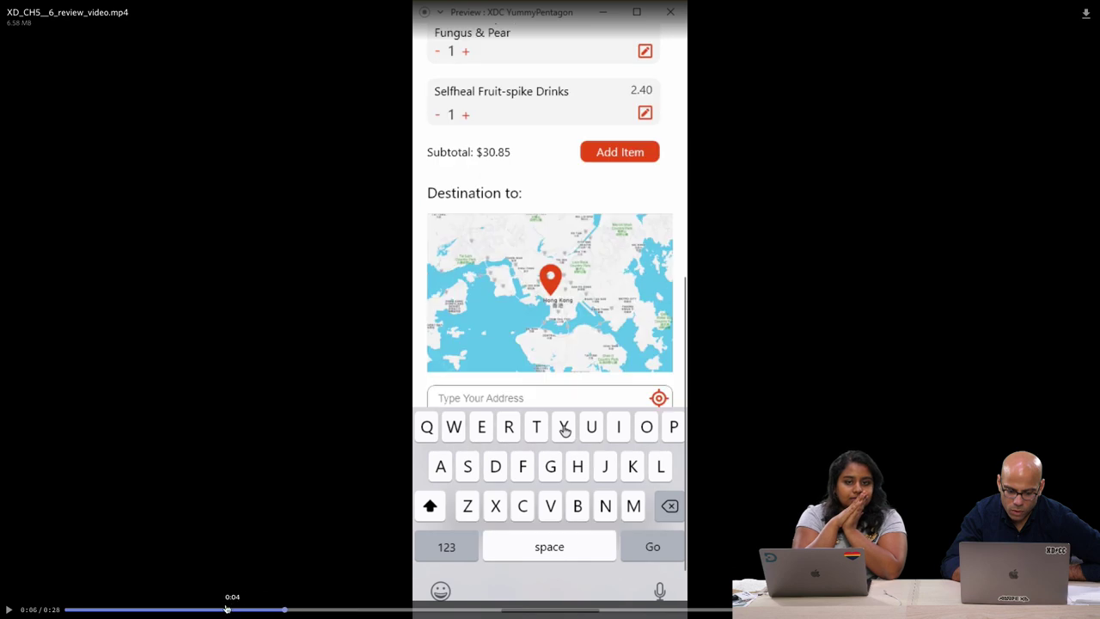
pyautogui.click(227, 608)
pyautogui.click(149, 608)
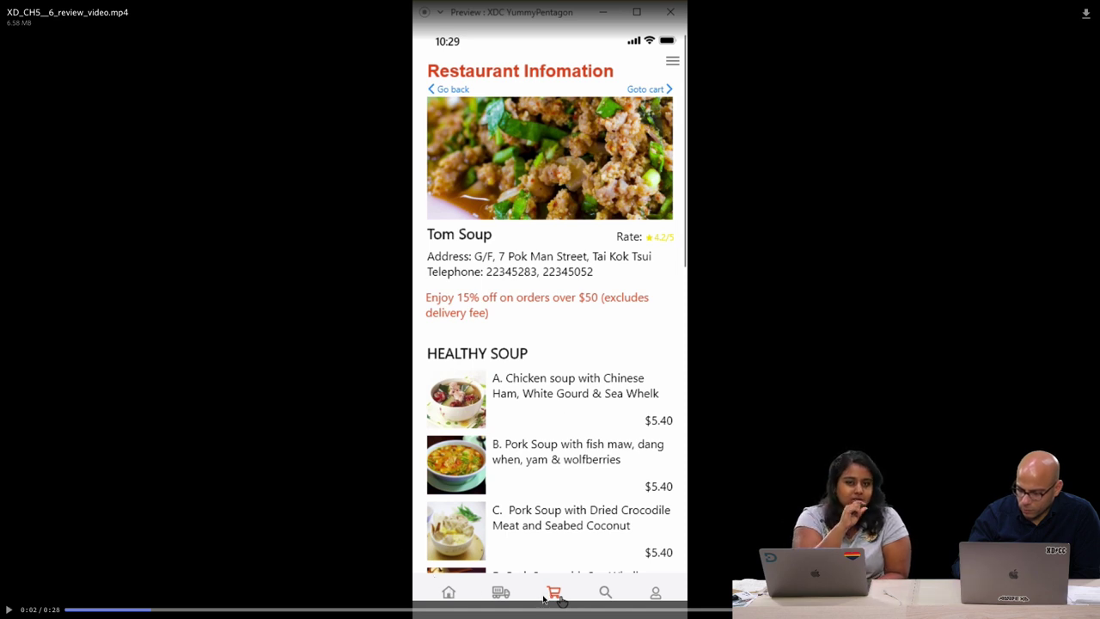
pyautogui.click(7, 609)
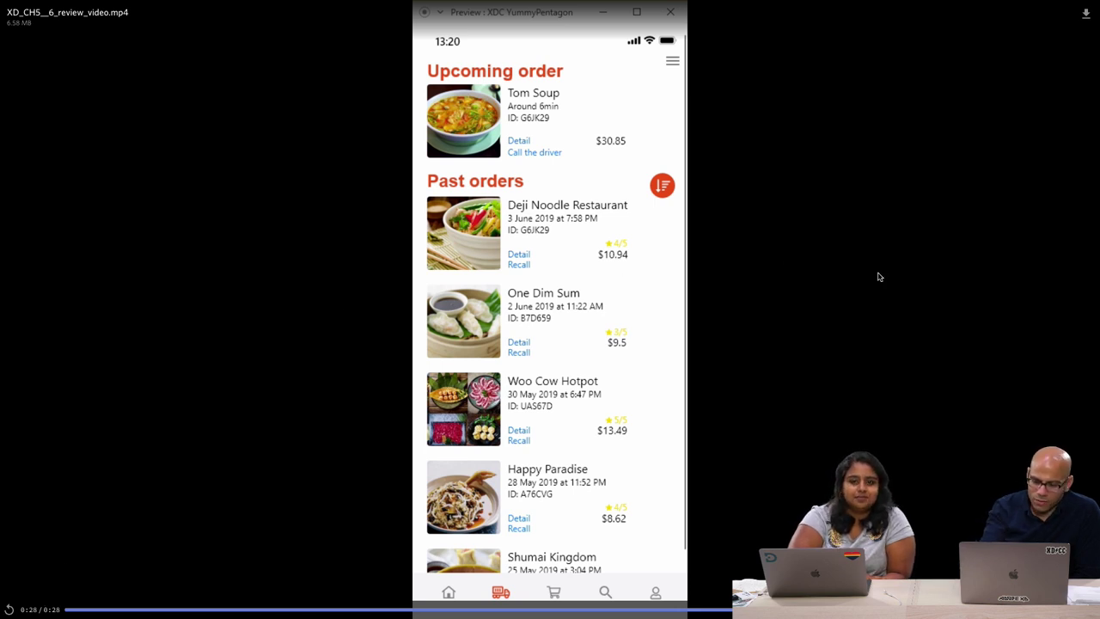
pyautogui.press('Escape')
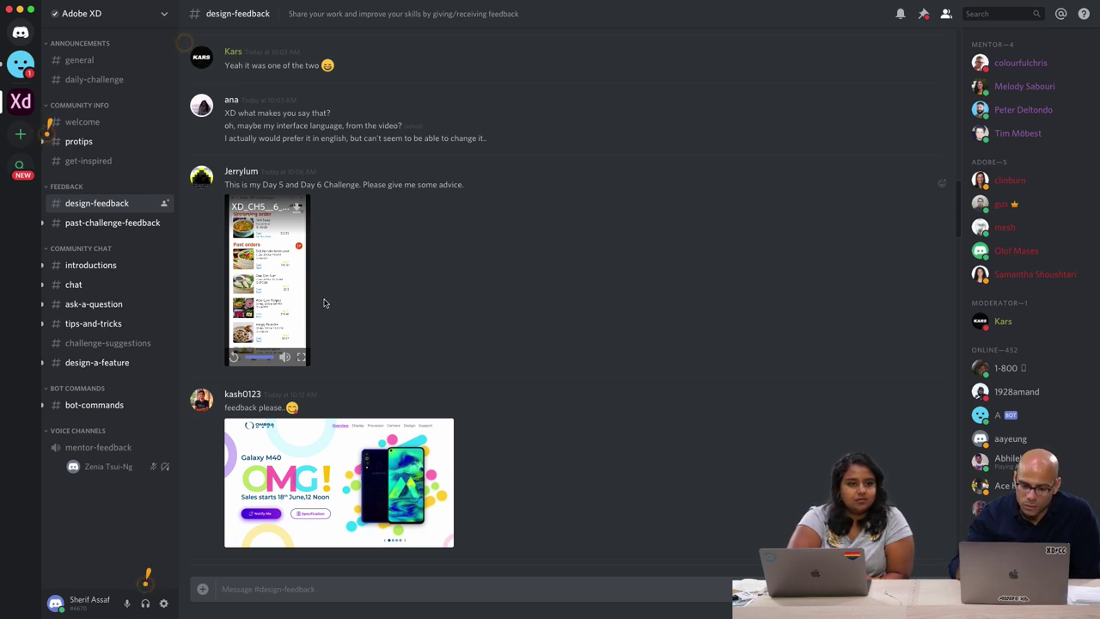
# - Browse down the design-feedback channel to the Day 5 food delivery submission with the Behance link
pyautogui.scroll(-3, 324, 303)
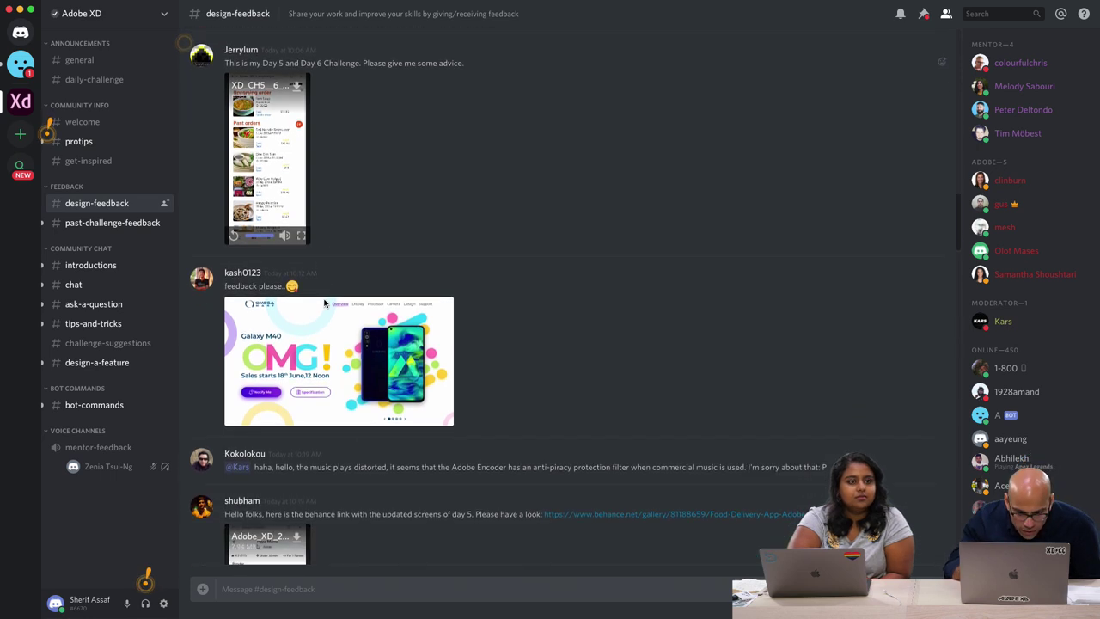
pyautogui.scroll(-2, 324, 303)
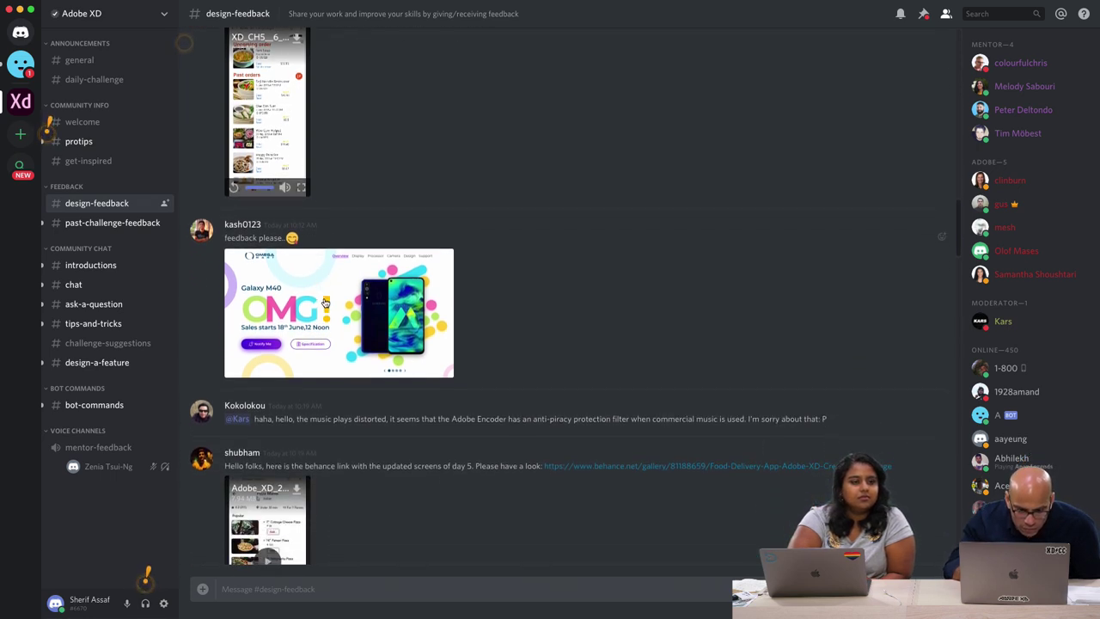
pyautogui.scroll(-2, 325, 303)
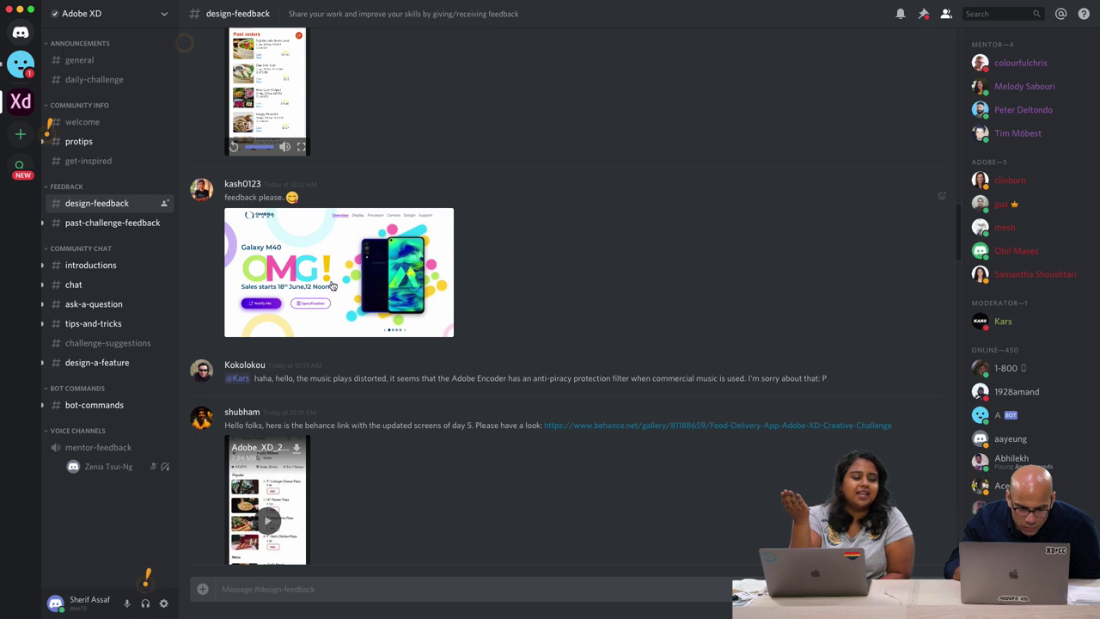
pyautogui.scroll(-3, 330, 285)
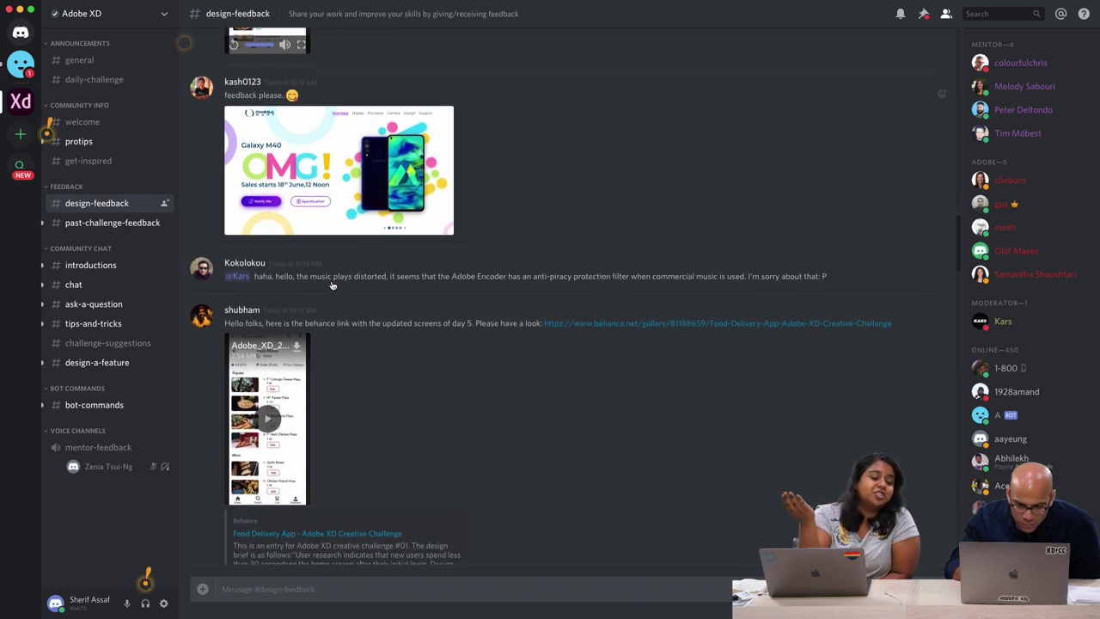
pyautogui.scroll(-1, 331, 285)
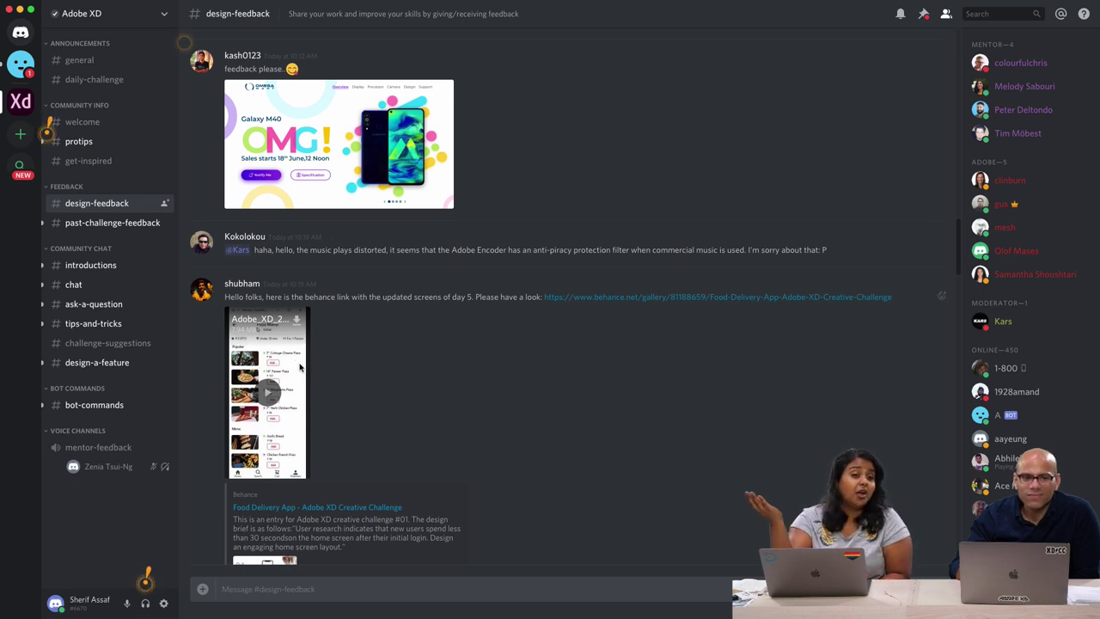
pyautogui.scroll(-2, 361, 380)
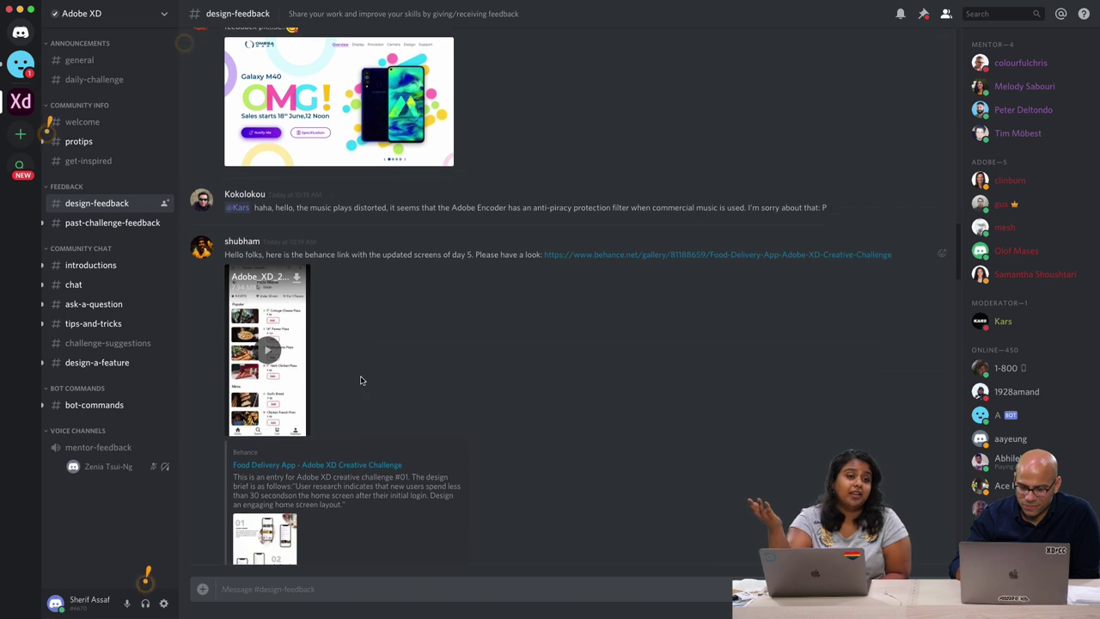
pyautogui.scroll(-2, 360, 380)
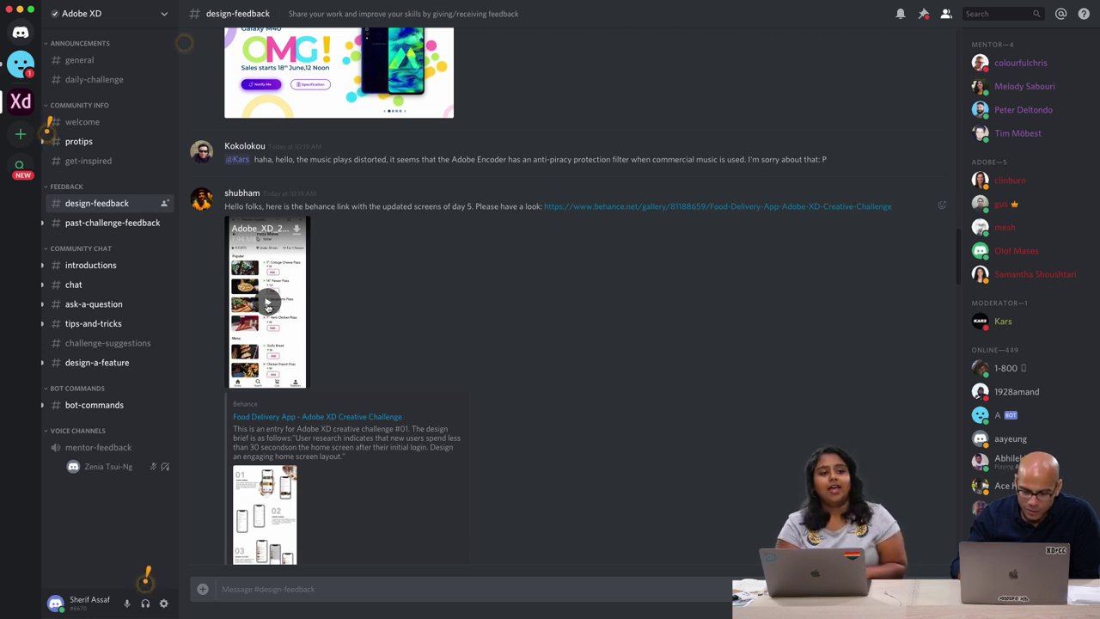
# - Play Adobe_XD_2019-06-11_21-31-36.mp4 in full screen to review the Pizza Mania ordering flow through placing the order
pyautogui.click(268, 306)
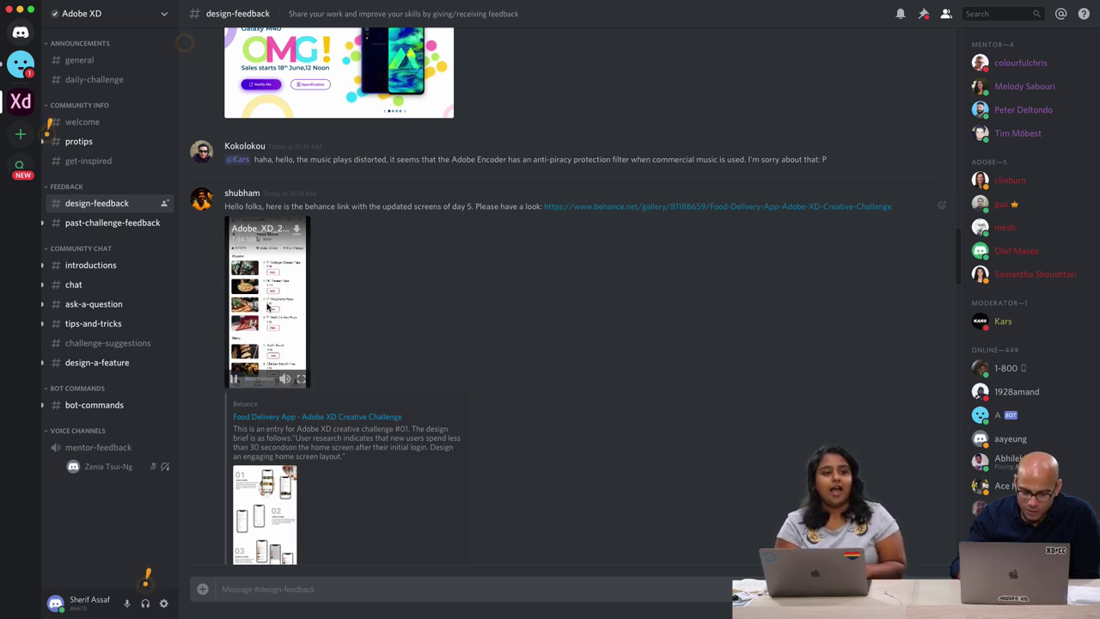
pyautogui.click(235, 380)
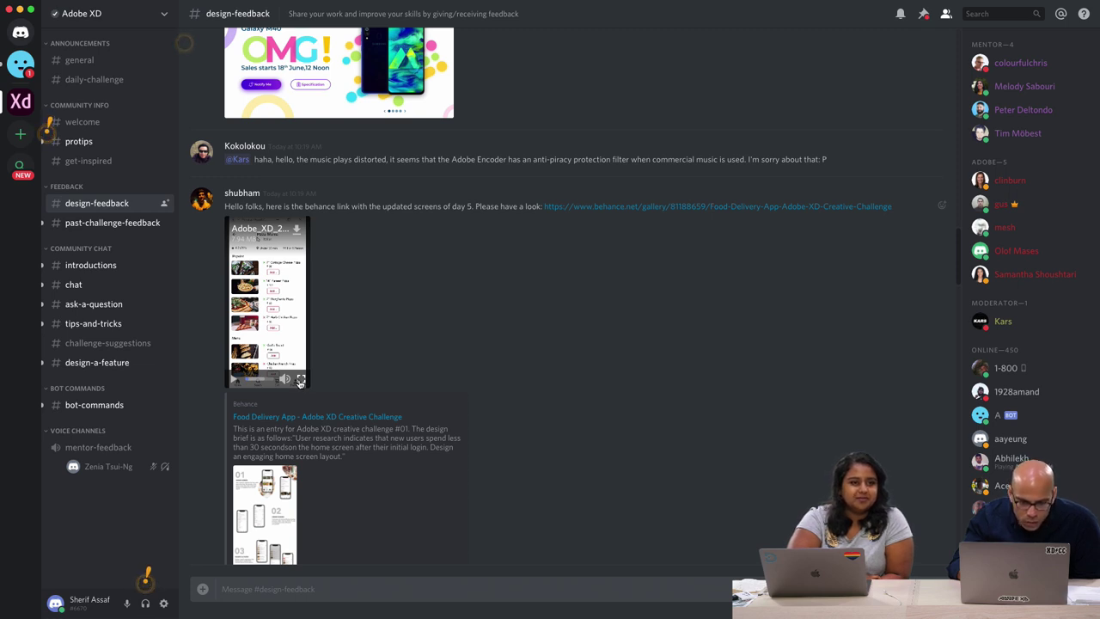
pyautogui.click(300, 380)
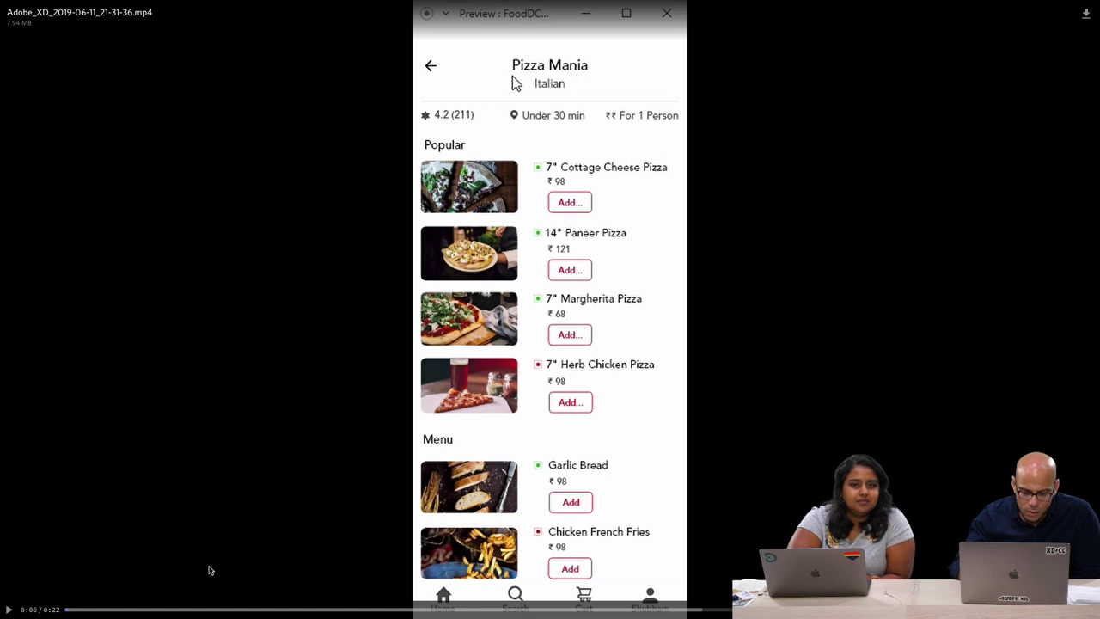
pyautogui.click(8, 609)
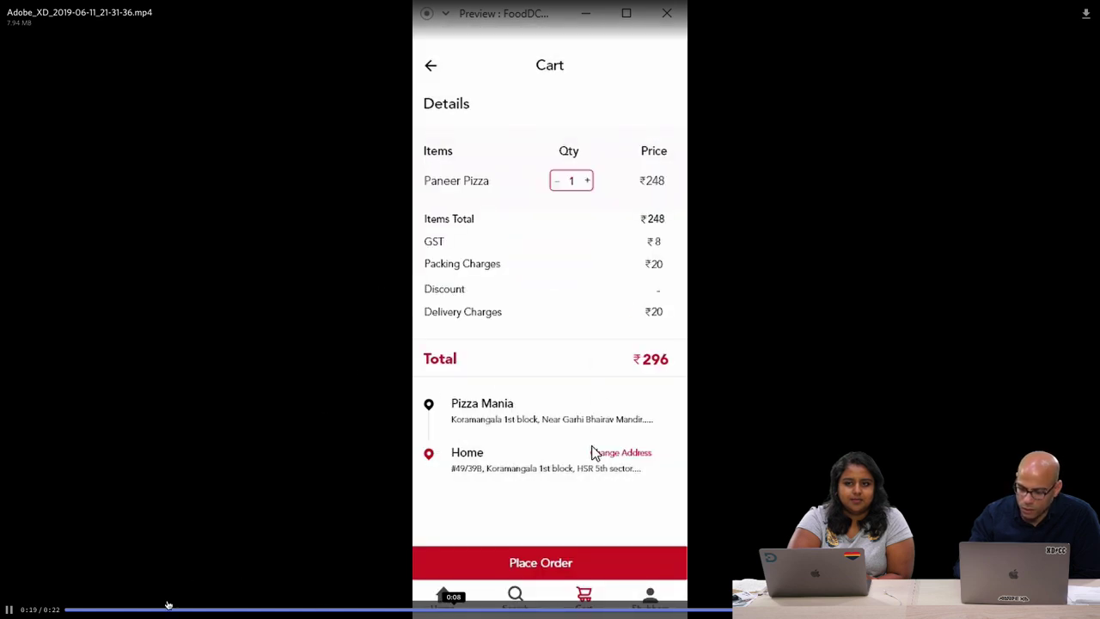
pyautogui.click(525, 555)
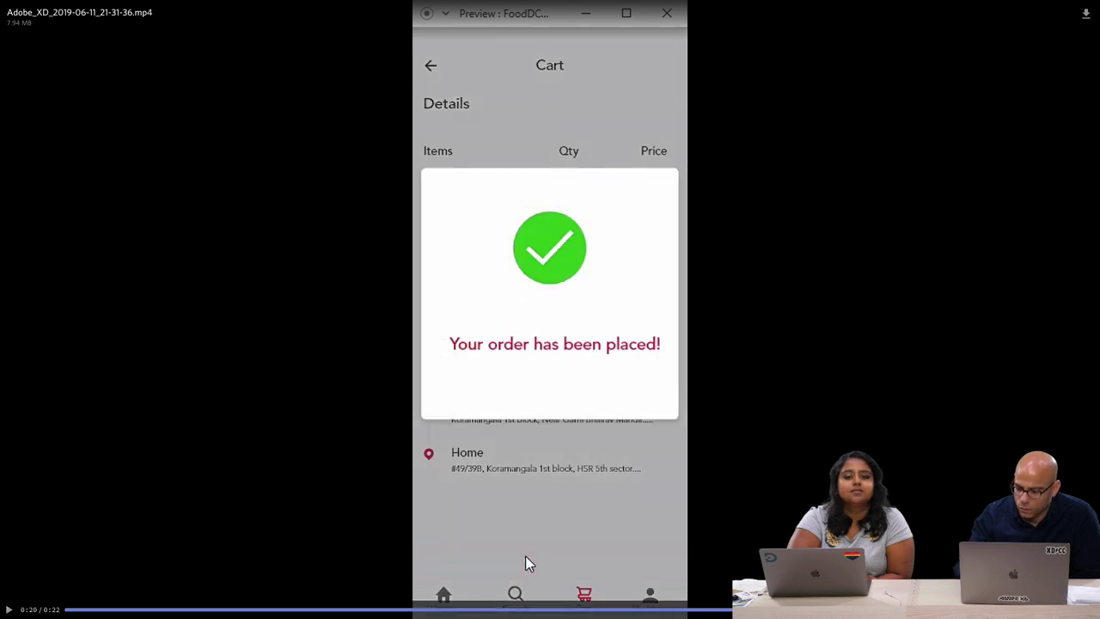
# - Go back to the cart transition around 0:18, play the video to the end, and replay it from the beginning
pyautogui.click(517, 609)
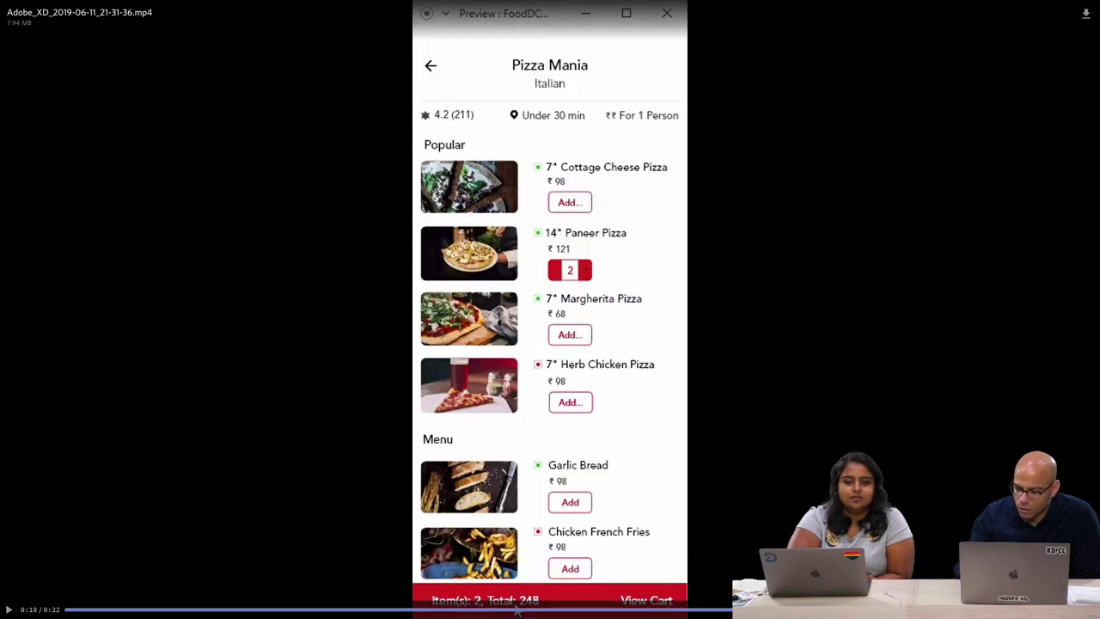
pyautogui.click(518, 608)
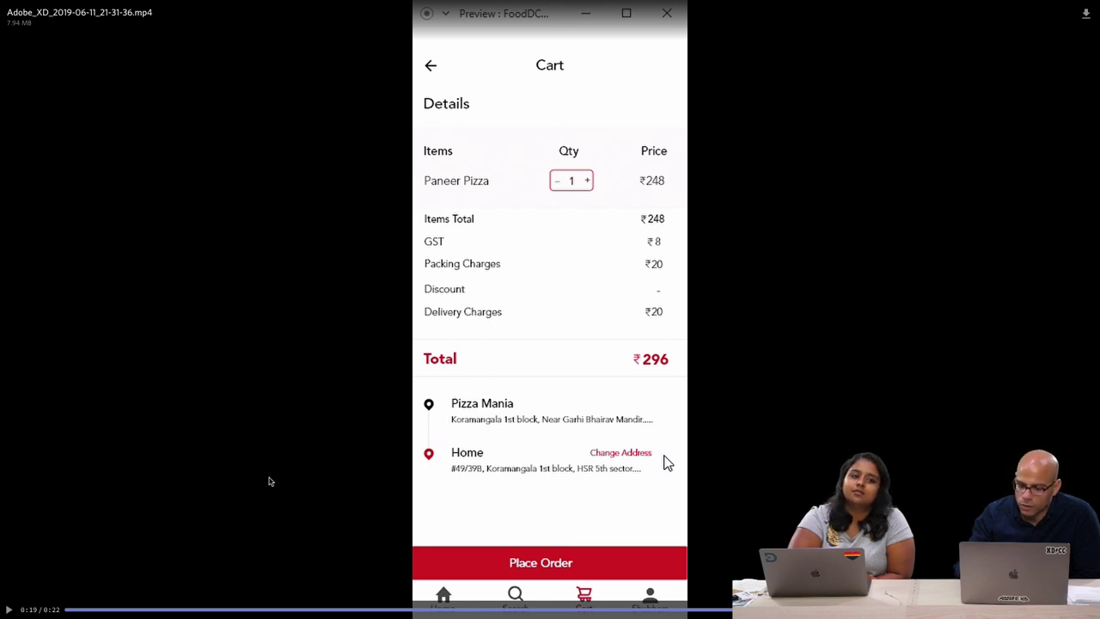
pyautogui.click(10, 611)
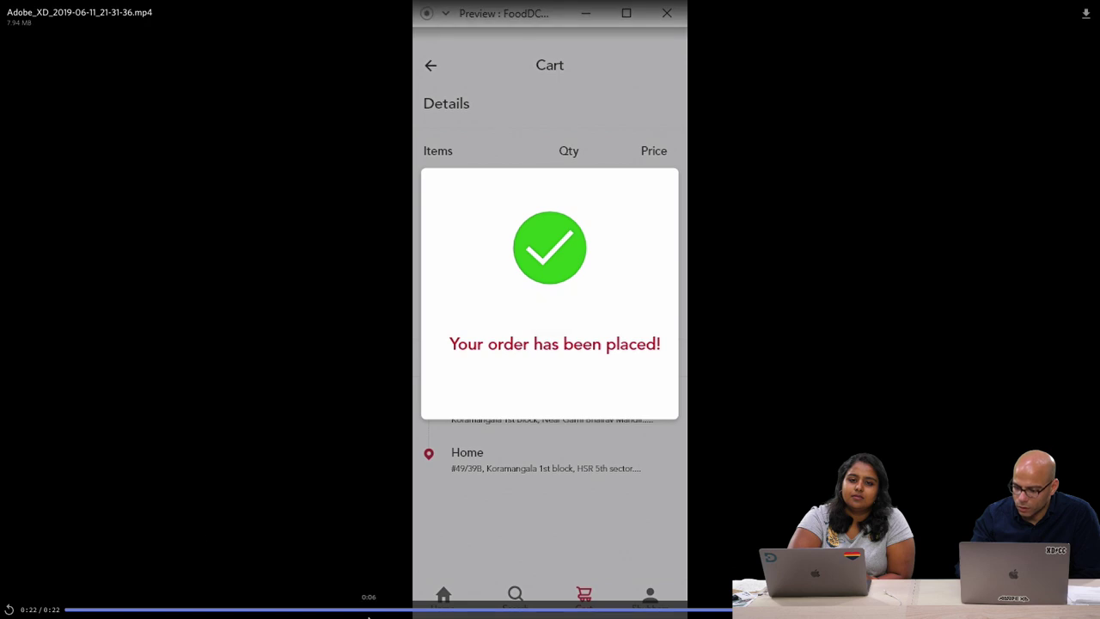
pyautogui.click(72, 611)
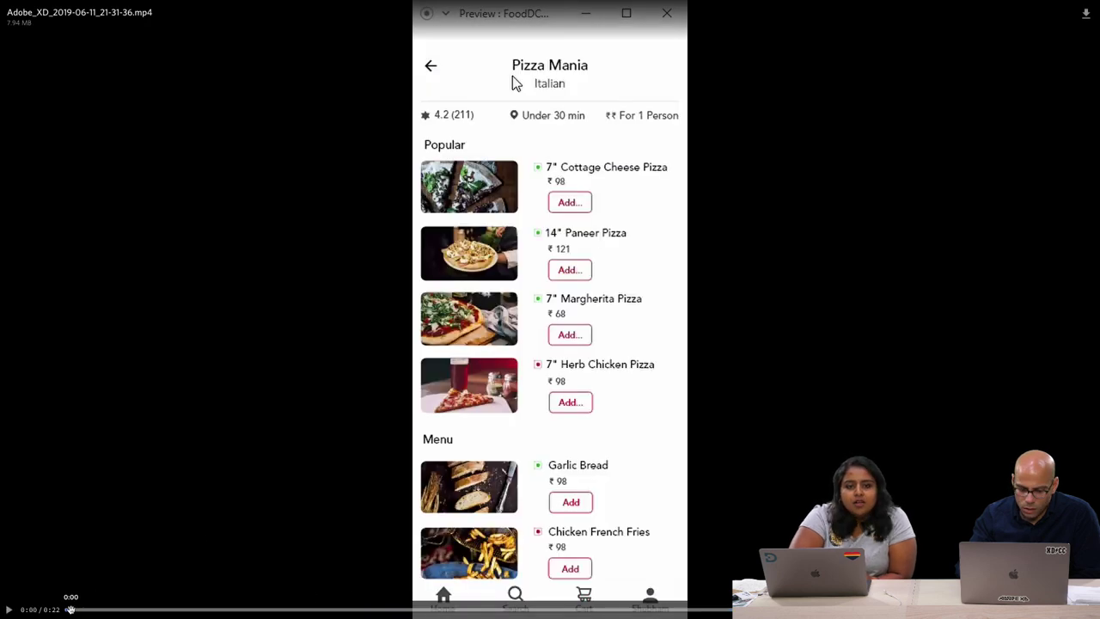
pyautogui.click(10, 609)
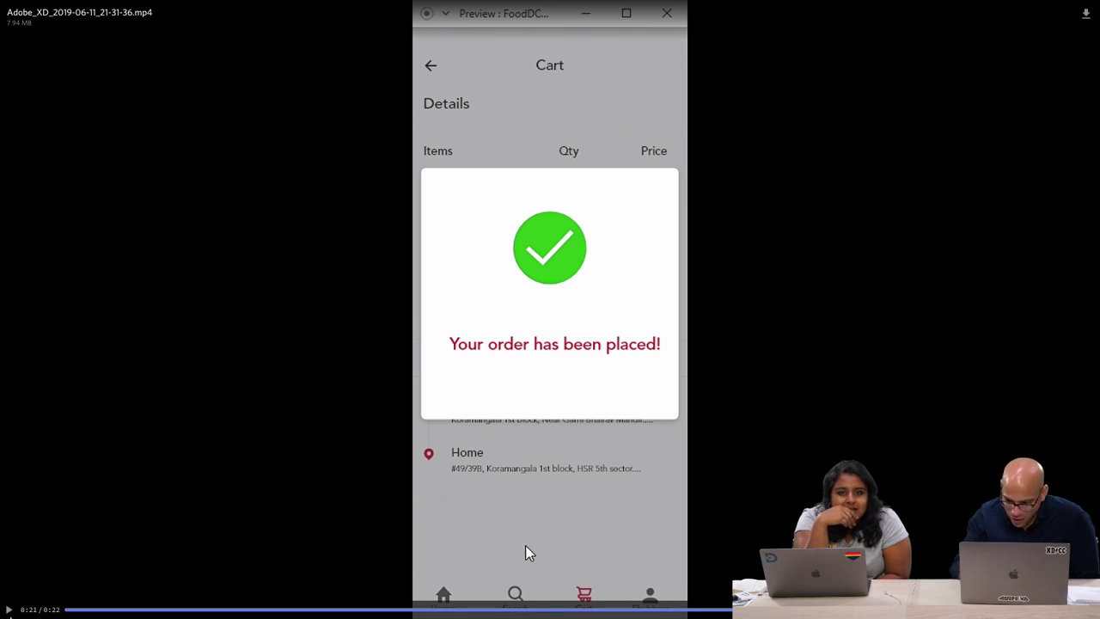
# - Rewind the Pizza Mania ordering video to the beginning and replay it, pausing at 0:02 on the restaurant menu
pyautogui.click(66, 609)
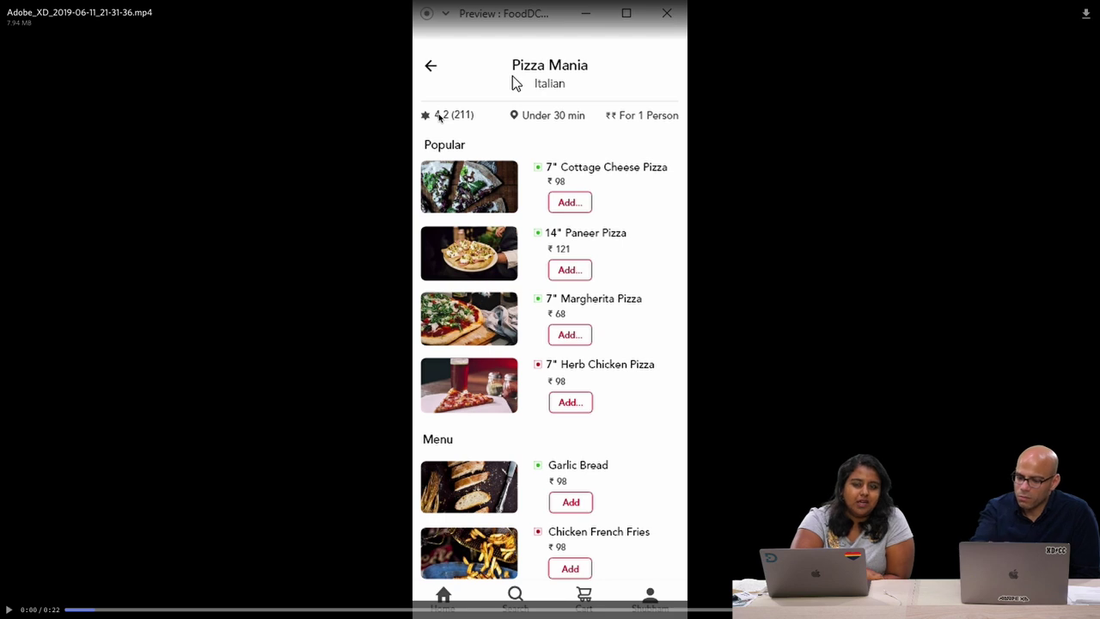
pyautogui.click(9, 610)
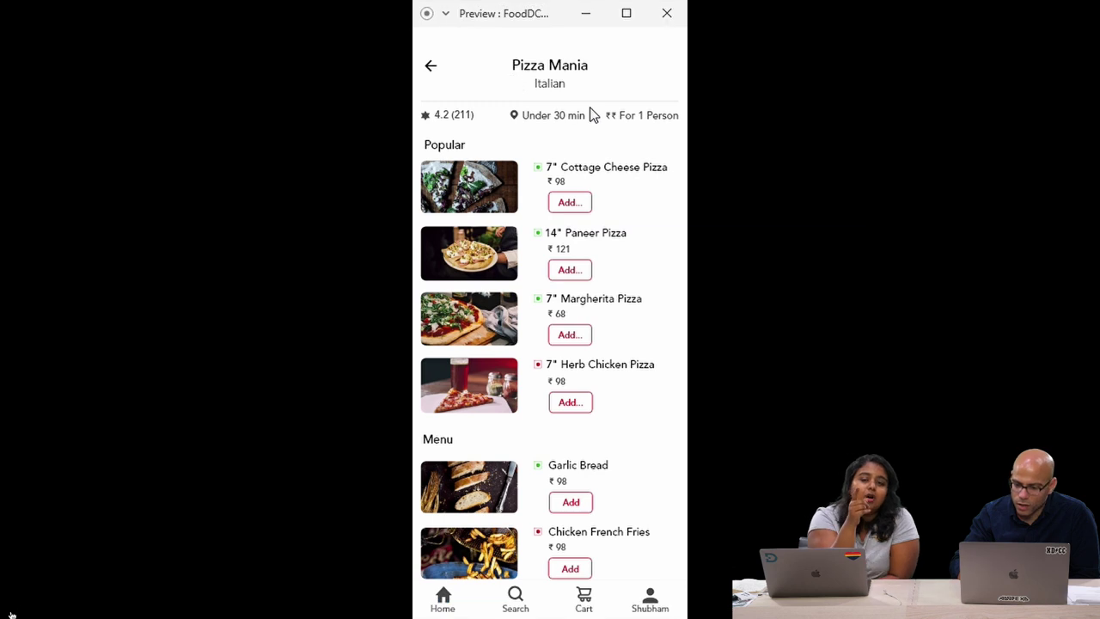
pyautogui.click(9, 611)
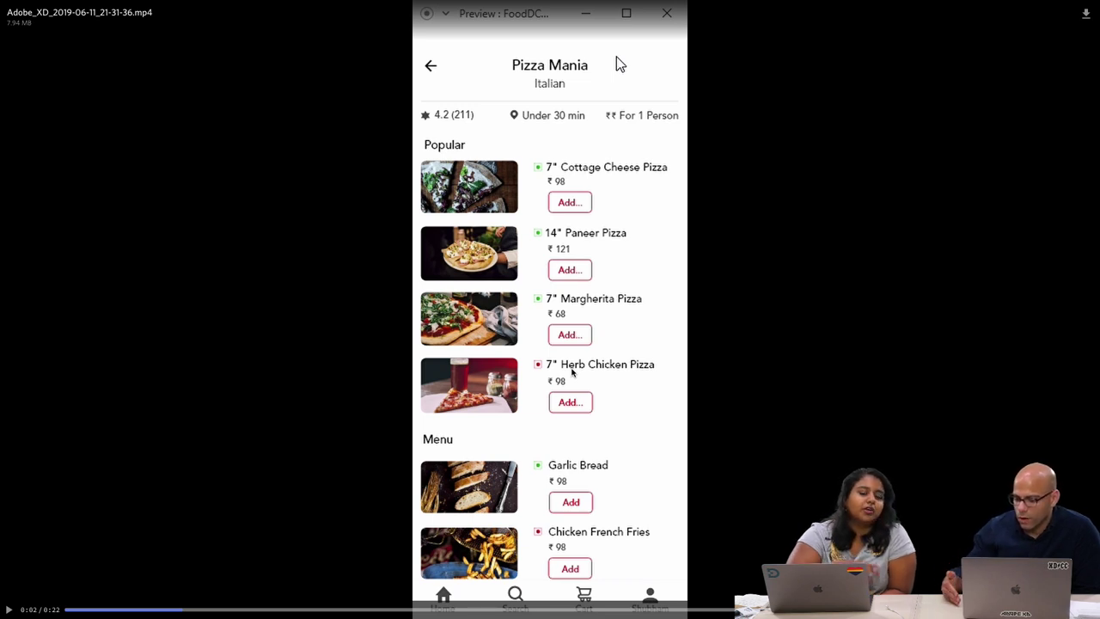
# - Resume the video, go back to 0:05 to replay the ordering flow to the end, and exit full screen
pyautogui.click(10, 609)
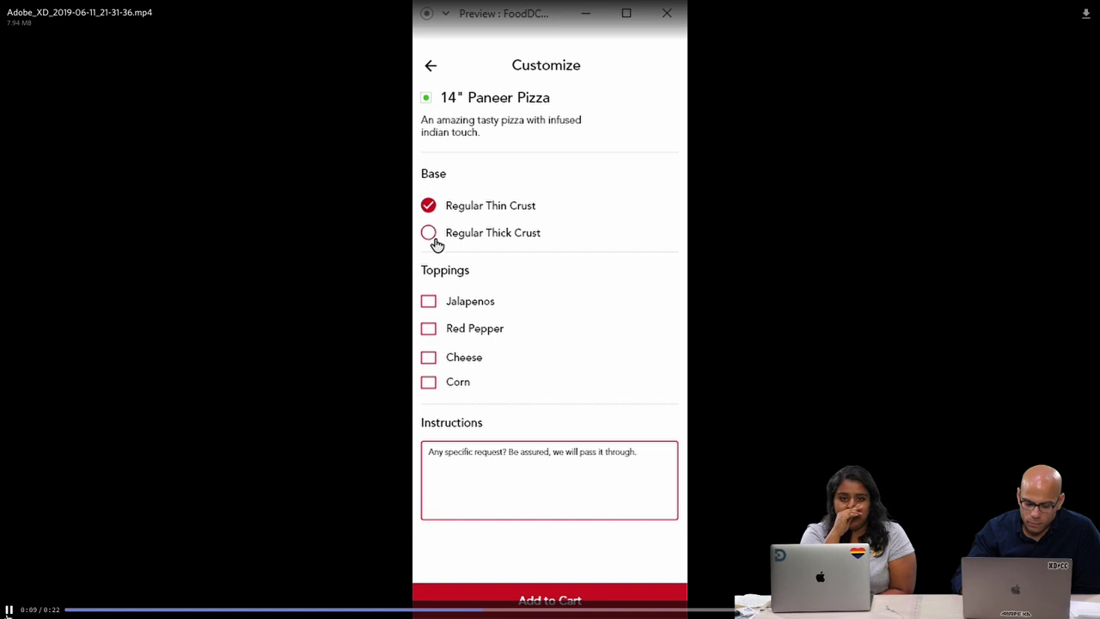
pyautogui.click(313, 613)
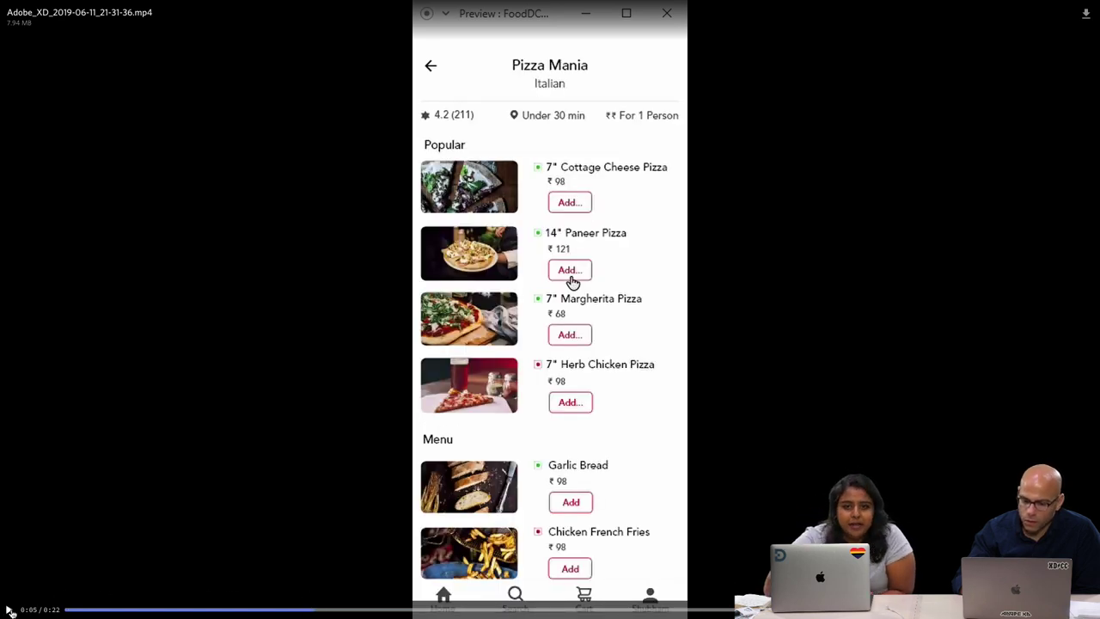
pyautogui.click(11, 611)
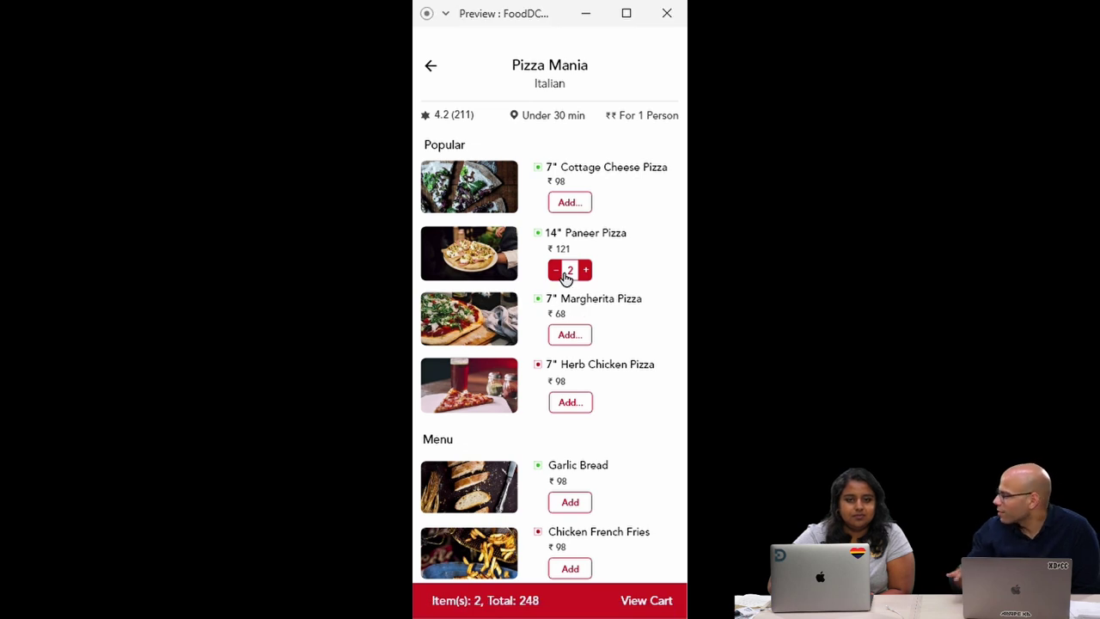
pyautogui.click(562, 270)
pyautogui.click(587, 273)
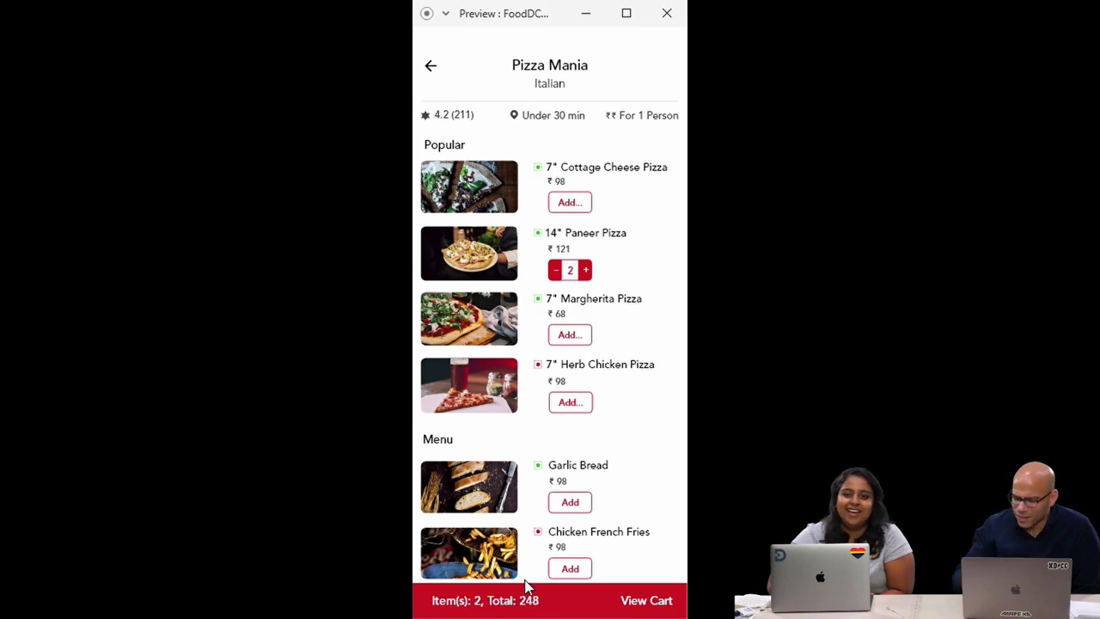
pyautogui.click(521, 603)
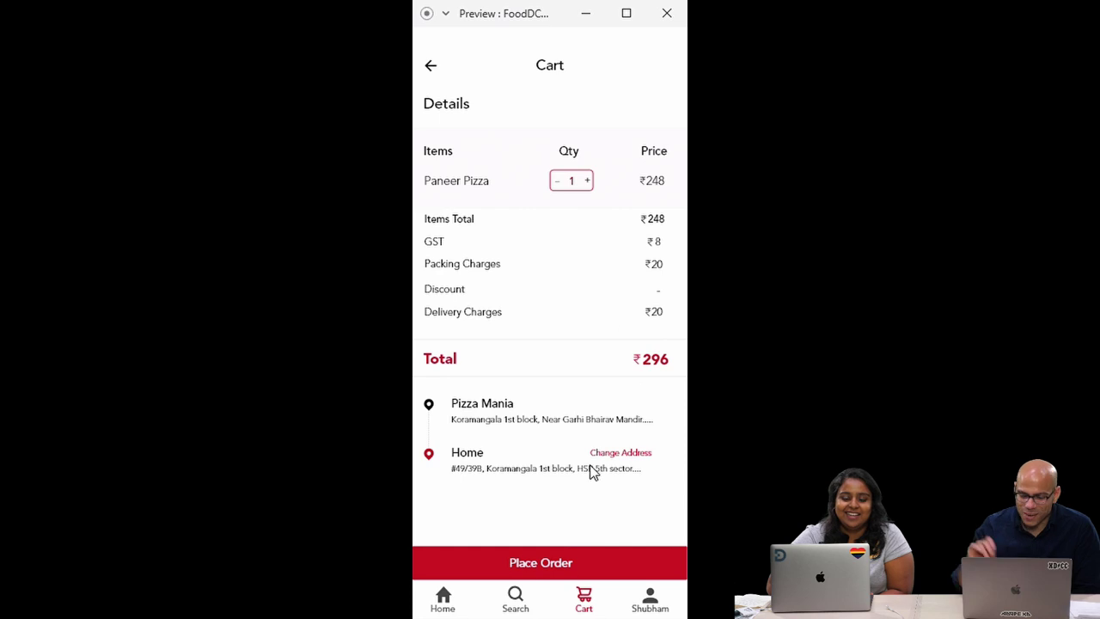
pyautogui.click(528, 562)
pyautogui.moveTo(992, 54)
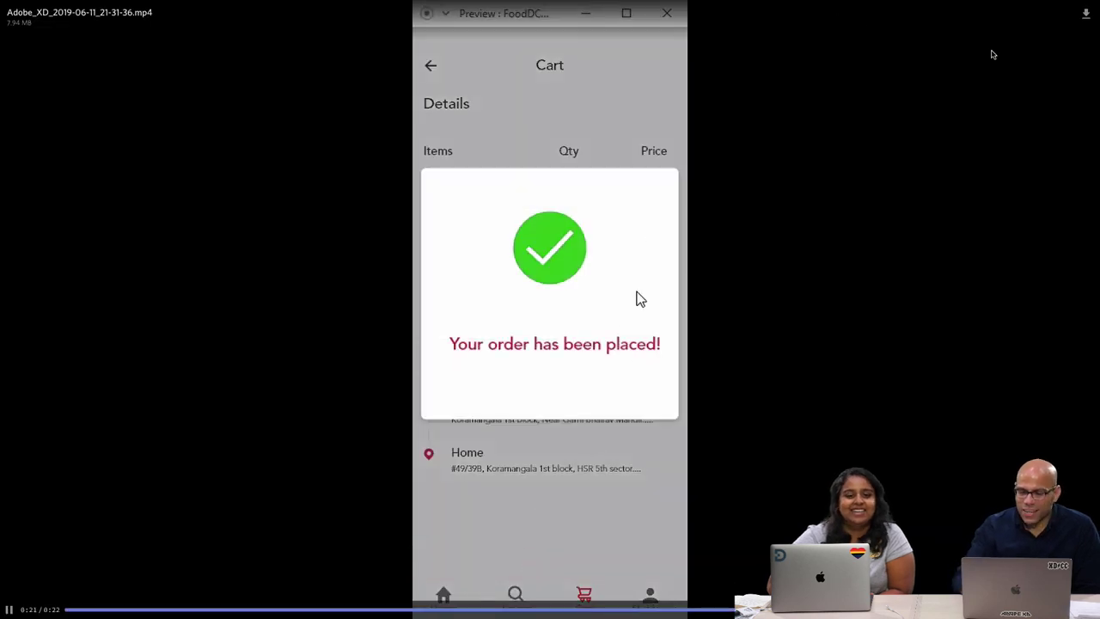
pyautogui.press('Escape')
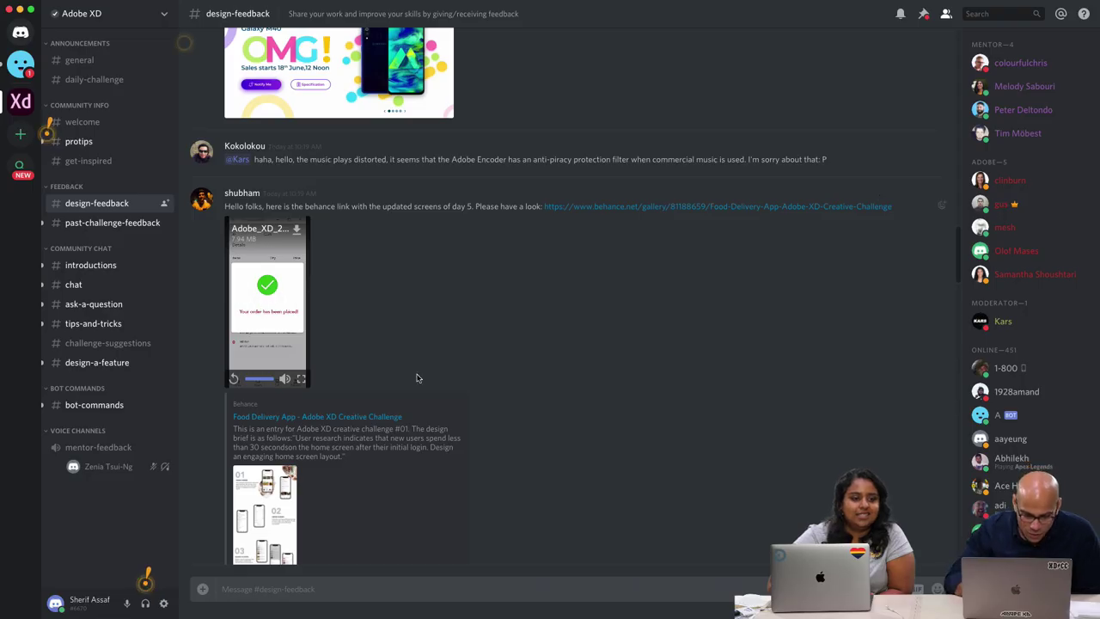
# - Open the Behance project "Food Delivery App - Adobe XD Creative Challenge" from the post and examine its 01 Home Screen section
pyautogui.scroll(-3, 417, 376)
pyautogui.scroll(-3, 418, 378)
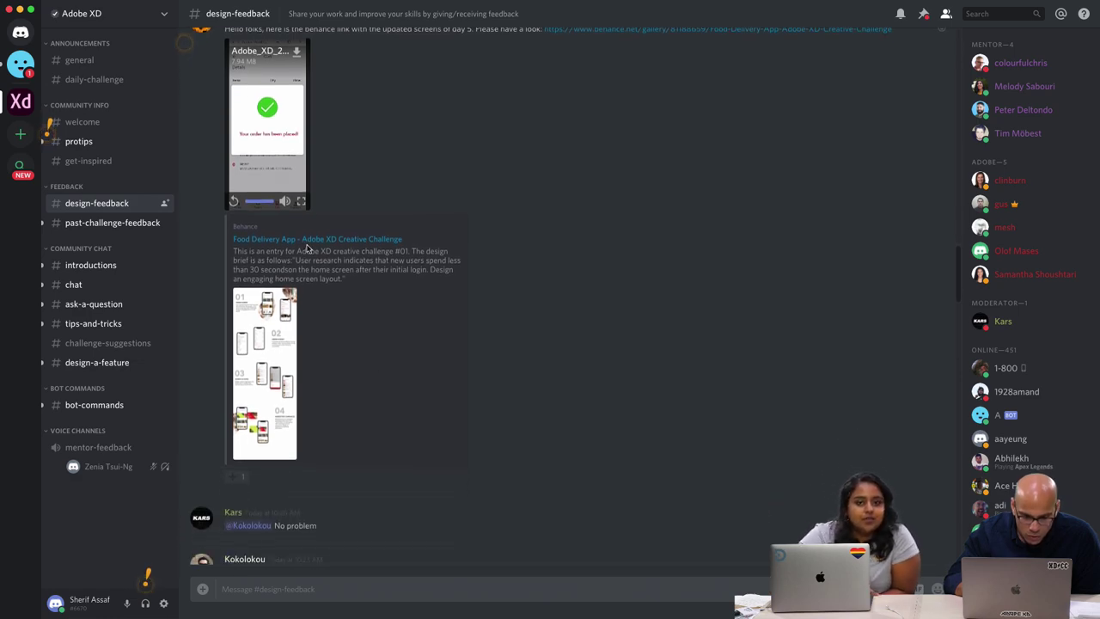
pyautogui.click(309, 240)
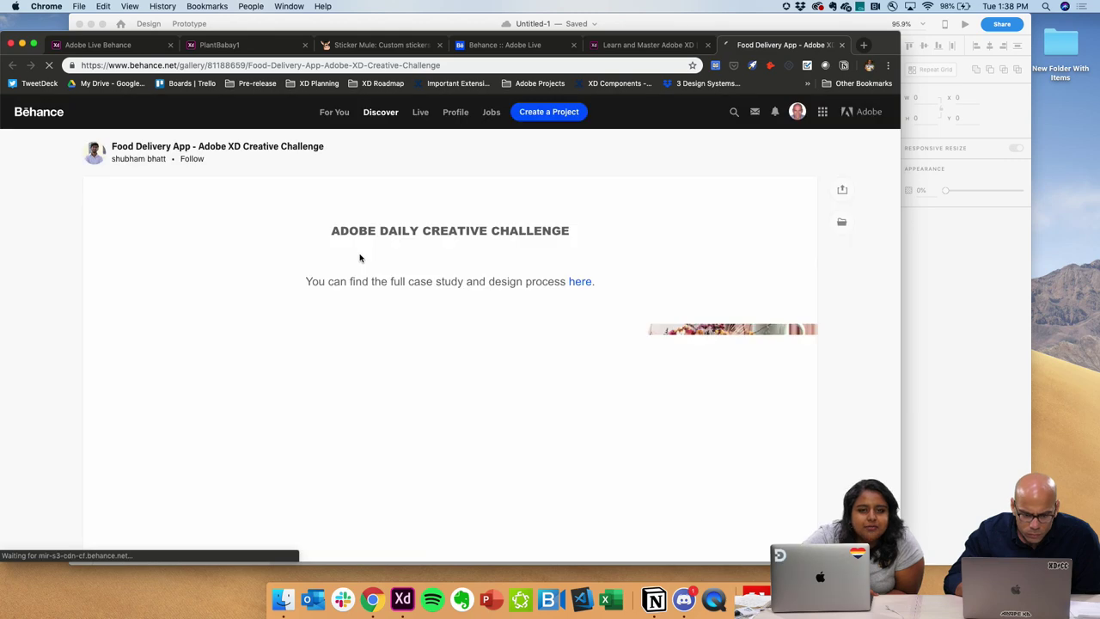
pyautogui.scroll(-3, 380, 341)
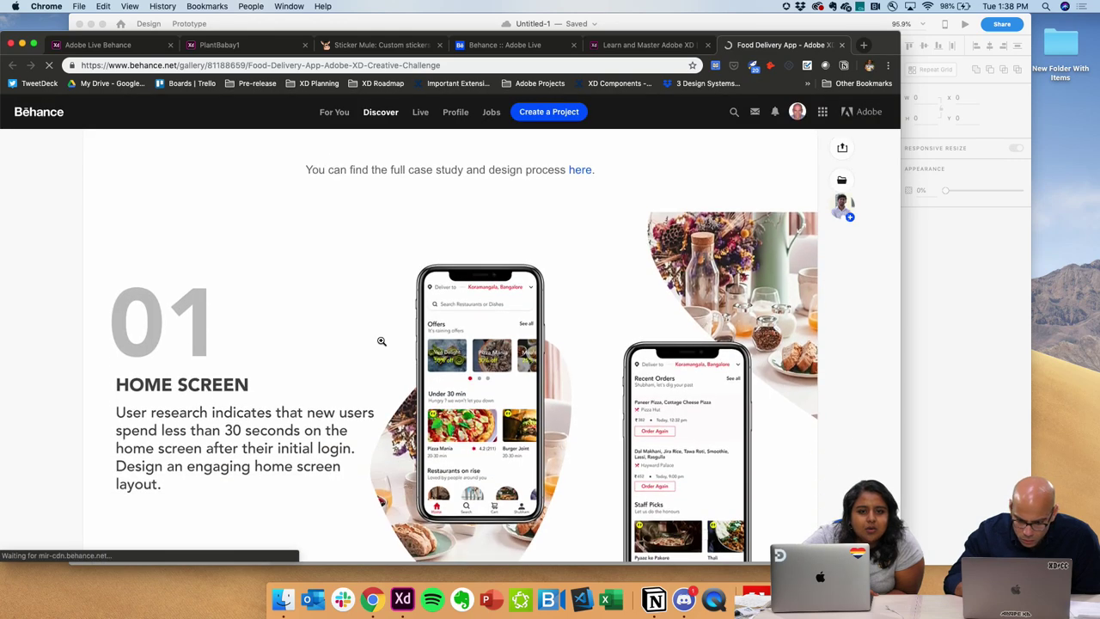
pyautogui.scroll(-2, 380, 341)
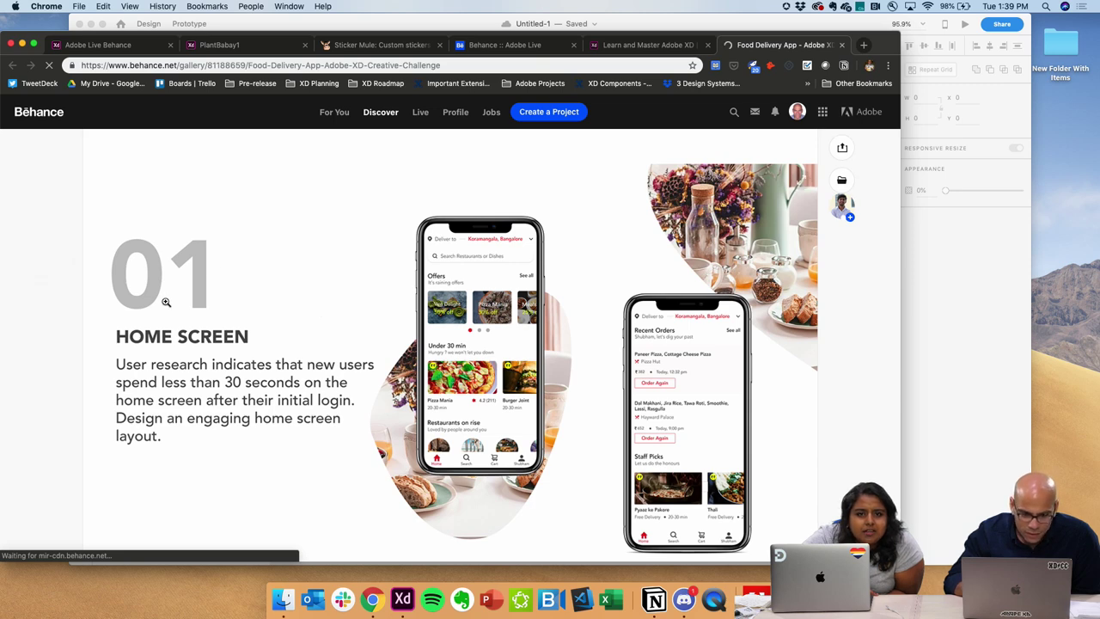
pyautogui.scroll(4, 164, 305)
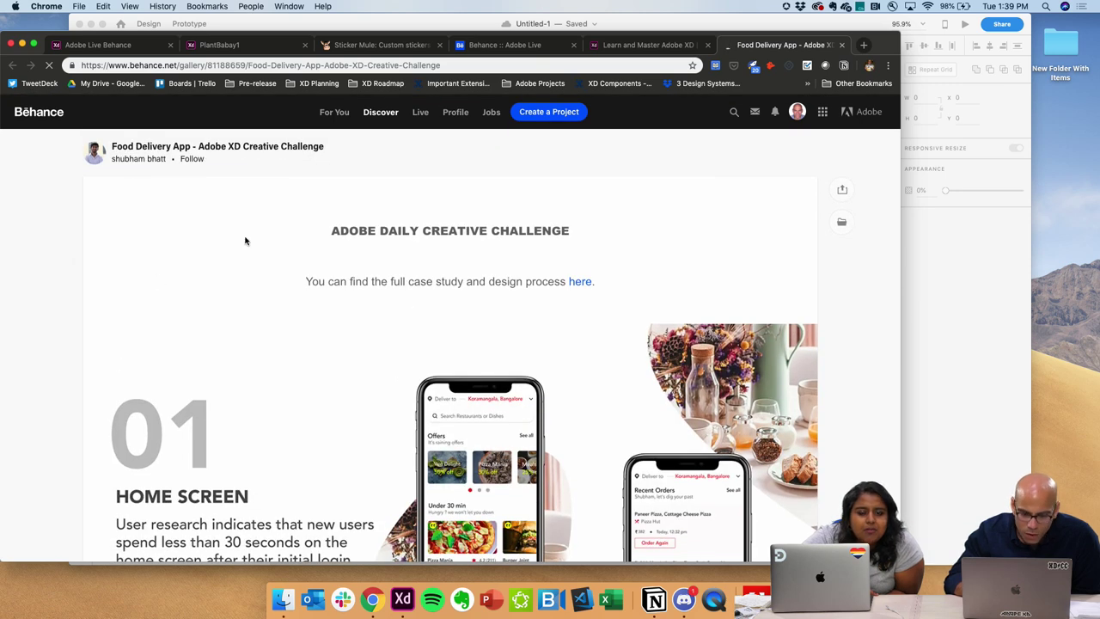
pyautogui.scroll(-5, 324, 319)
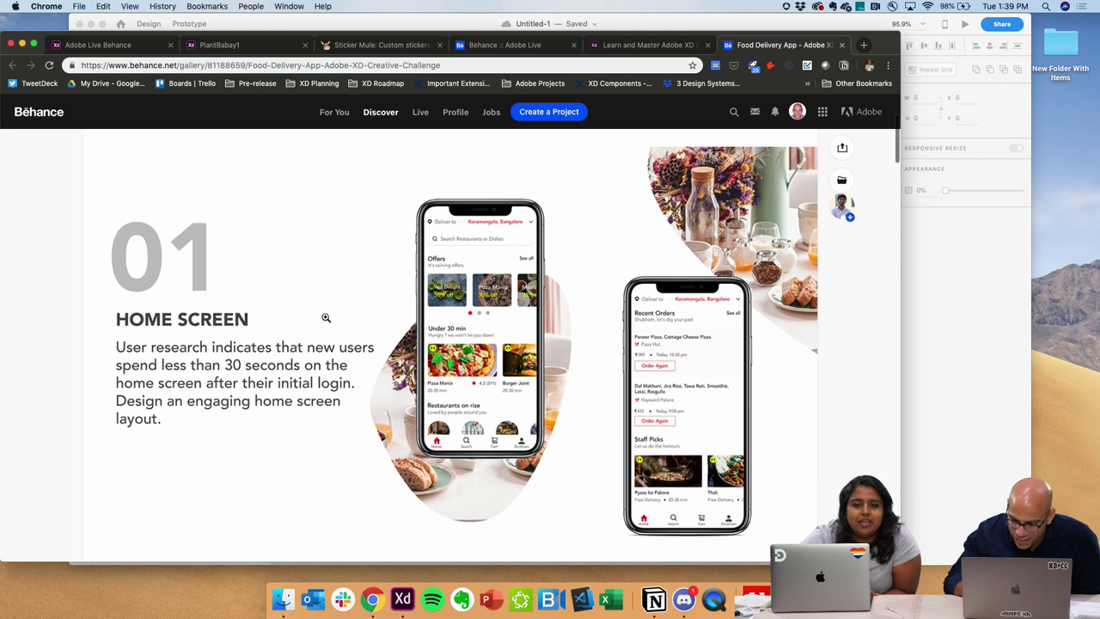
pyautogui.scroll(-1, 326, 318)
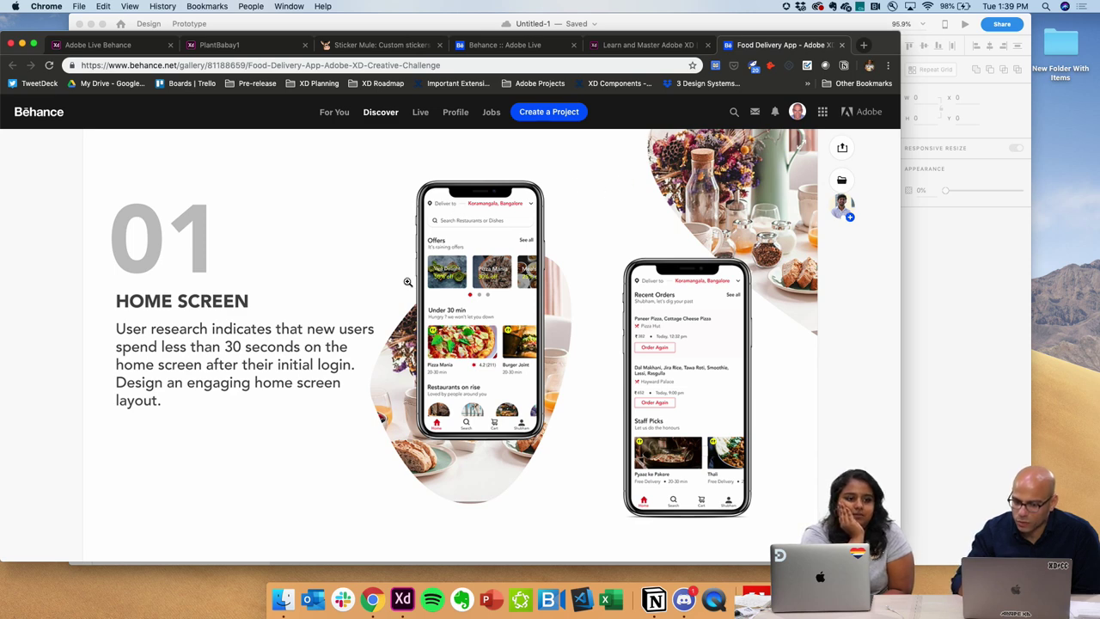
# - Review the project's Order Screen, Search & Filter, Marketing Campaigns and order placement sections, and return to the top of the page
pyautogui.scroll(-10, 449, 432)
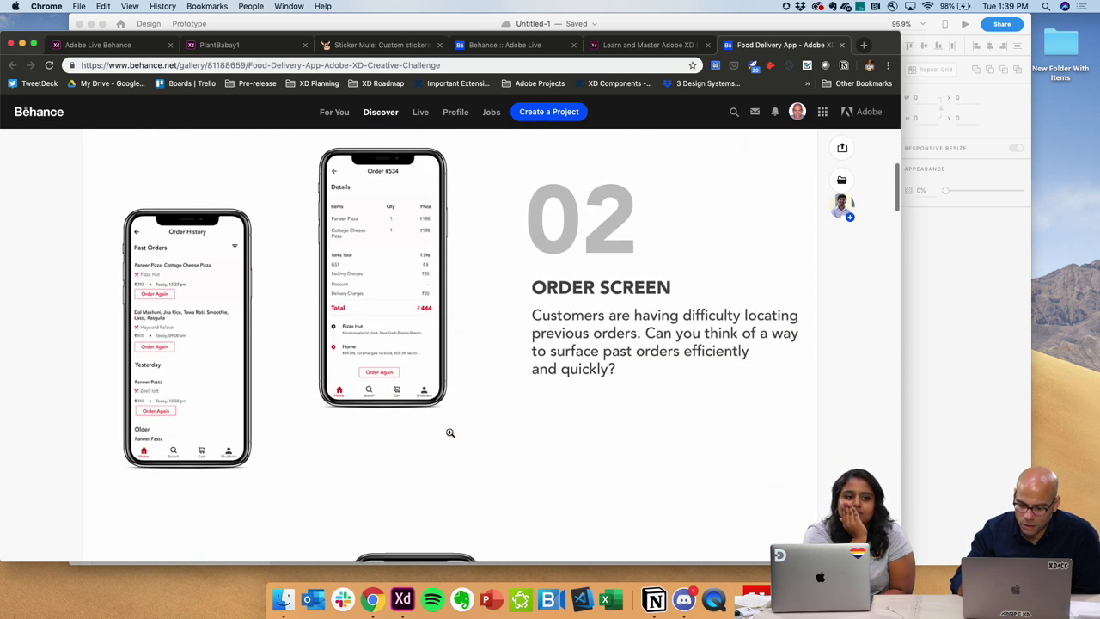
pyautogui.scroll(-10, 449, 432)
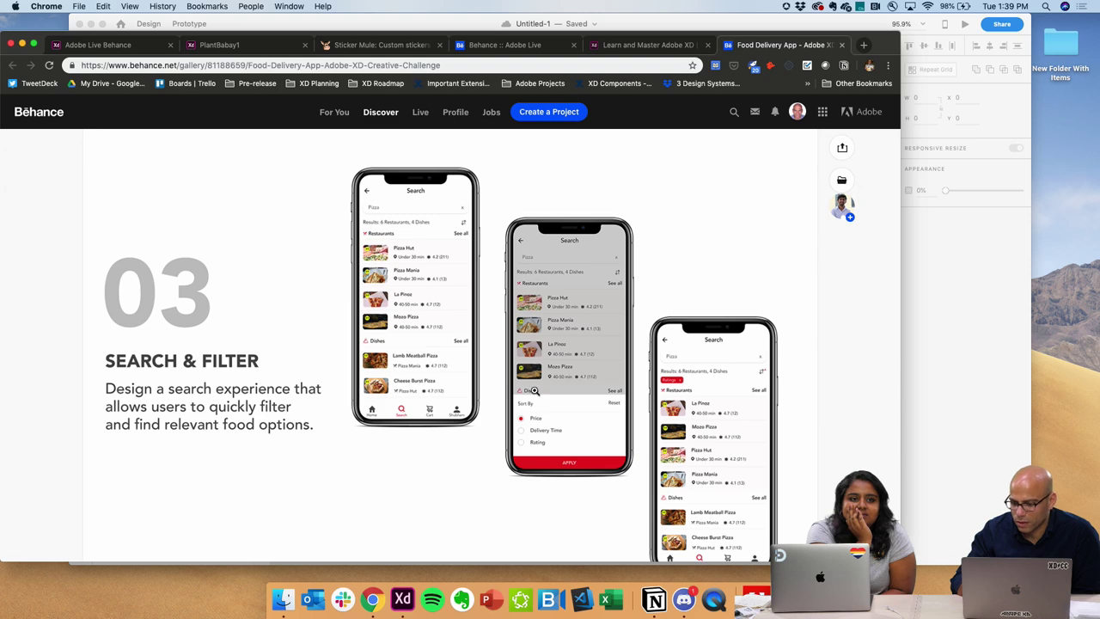
pyautogui.scroll(-10, 431, 489)
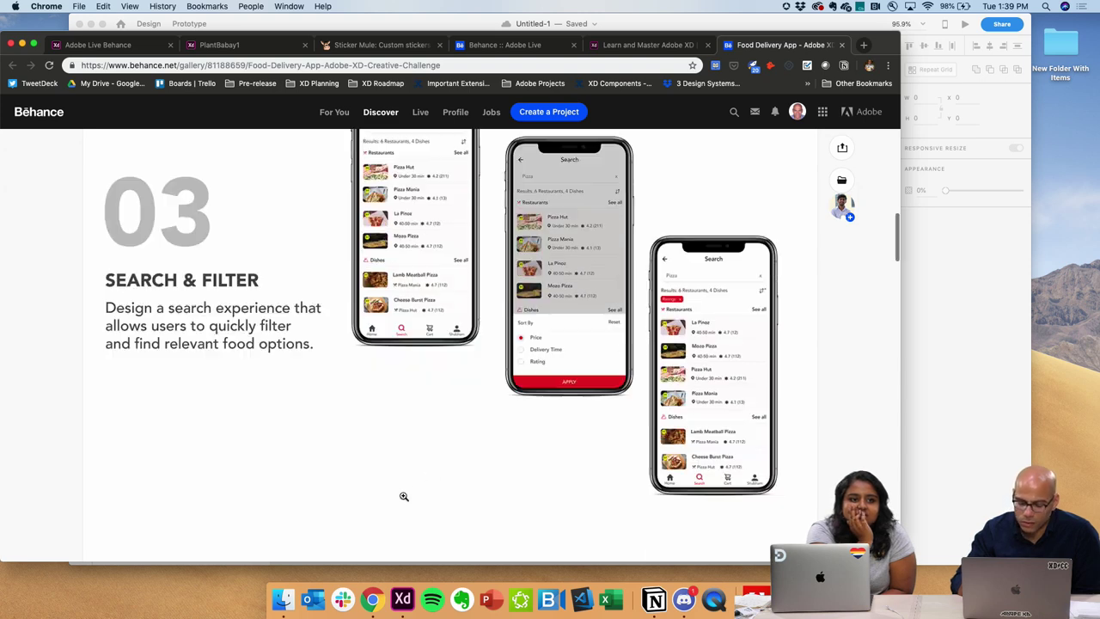
pyautogui.scroll(-10, 403, 496)
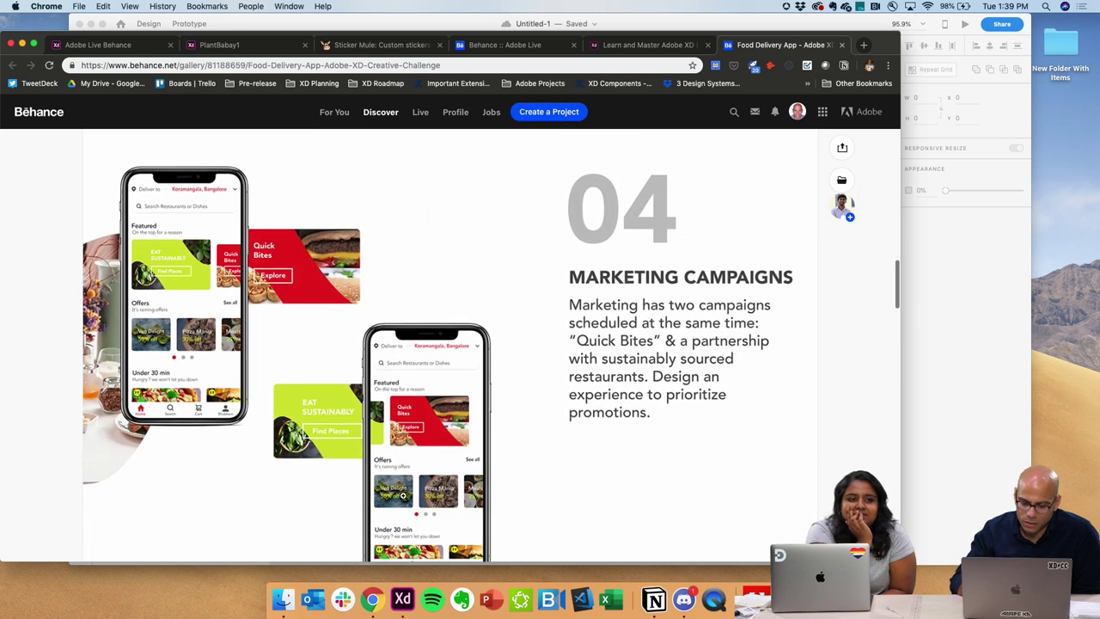
pyautogui.scroll(-10, 403, 495)
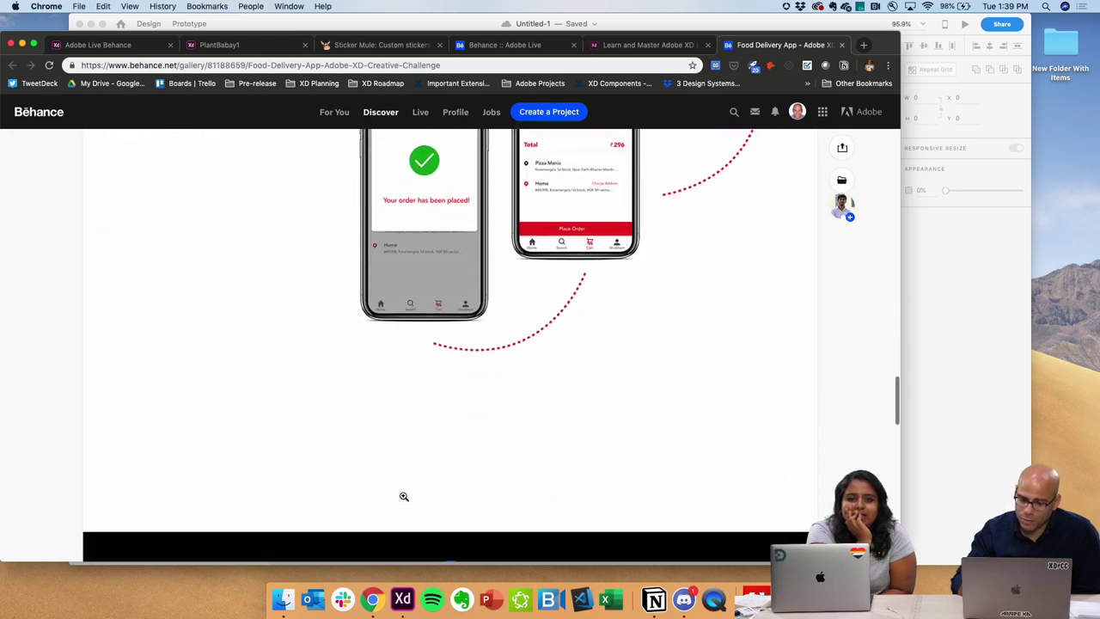
pyautogui.scroll(-5, 403, 495)
pyautogui.scroll(15, 404, 495)
pyautogui.scroll(10, 404, 496)
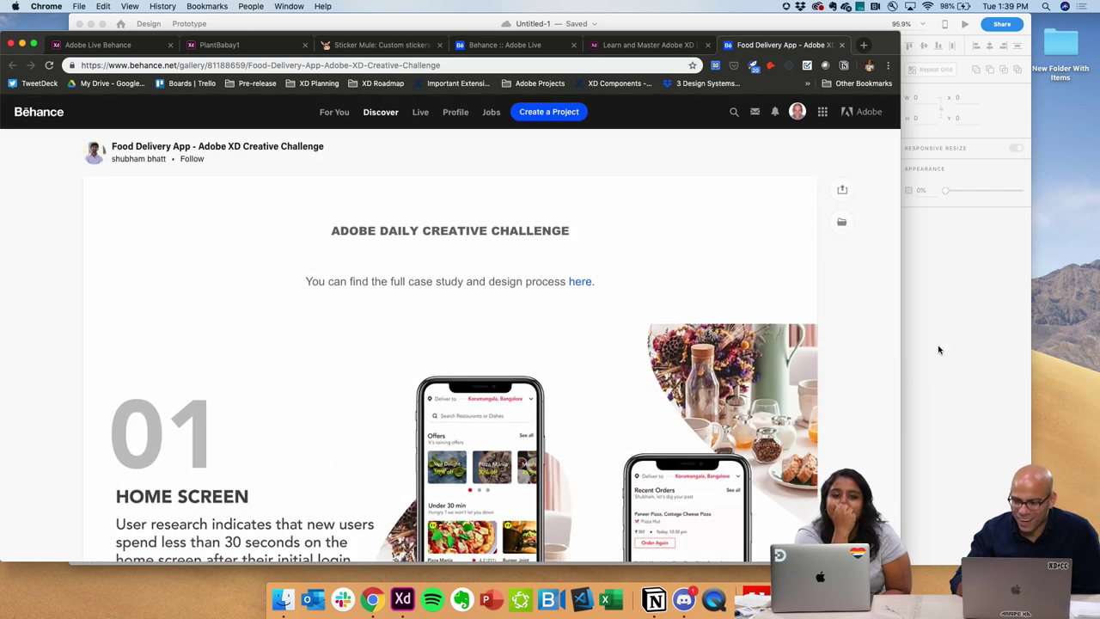
# - Switch to Discord, open the linked "XD DAILY CREATIVE CHALLENGE : Challenge #2" Behance project, and examine its UI Elements text styles and color palettes
pyautogui.click(685, 602)
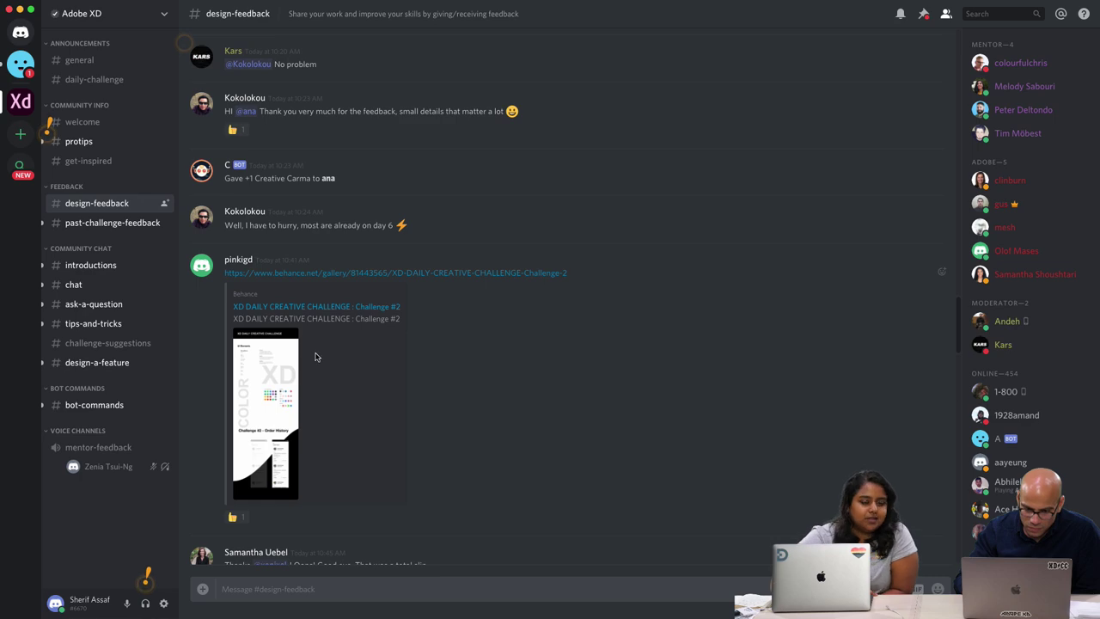
pyautogui.click(318, 274)
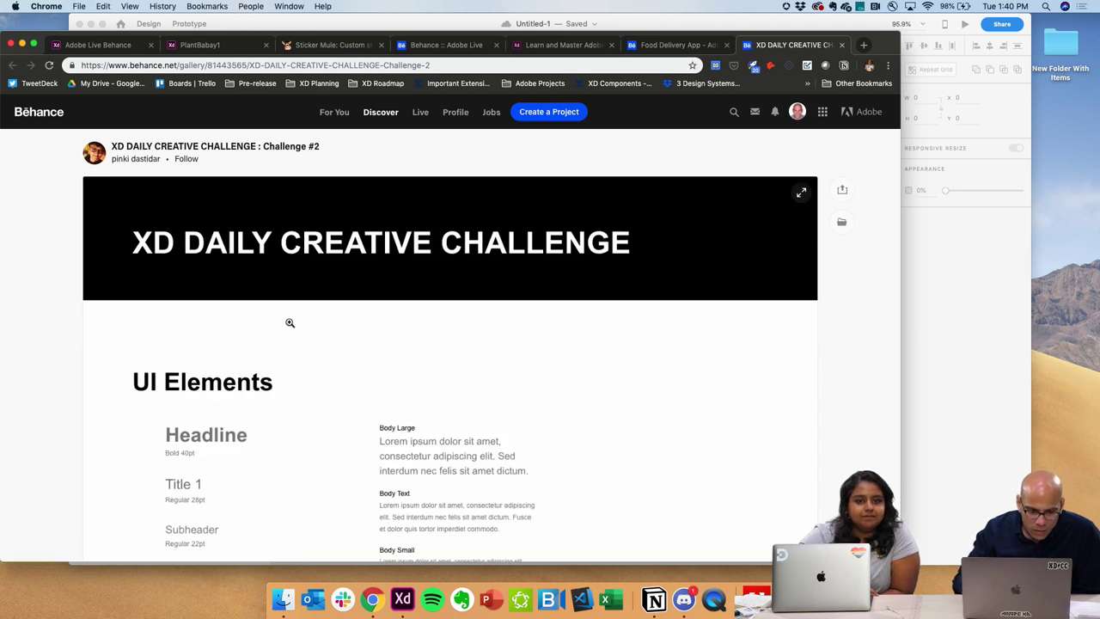
pyautogui.scroll(-5, 354, 334)
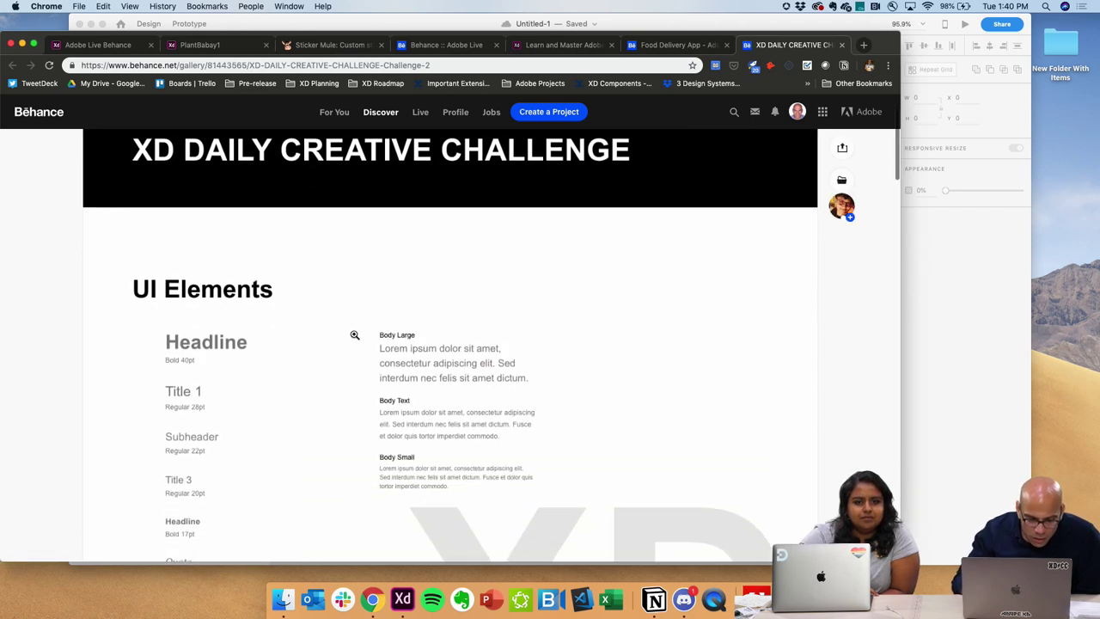
pyautogui.scroll(-2, 354, 334)
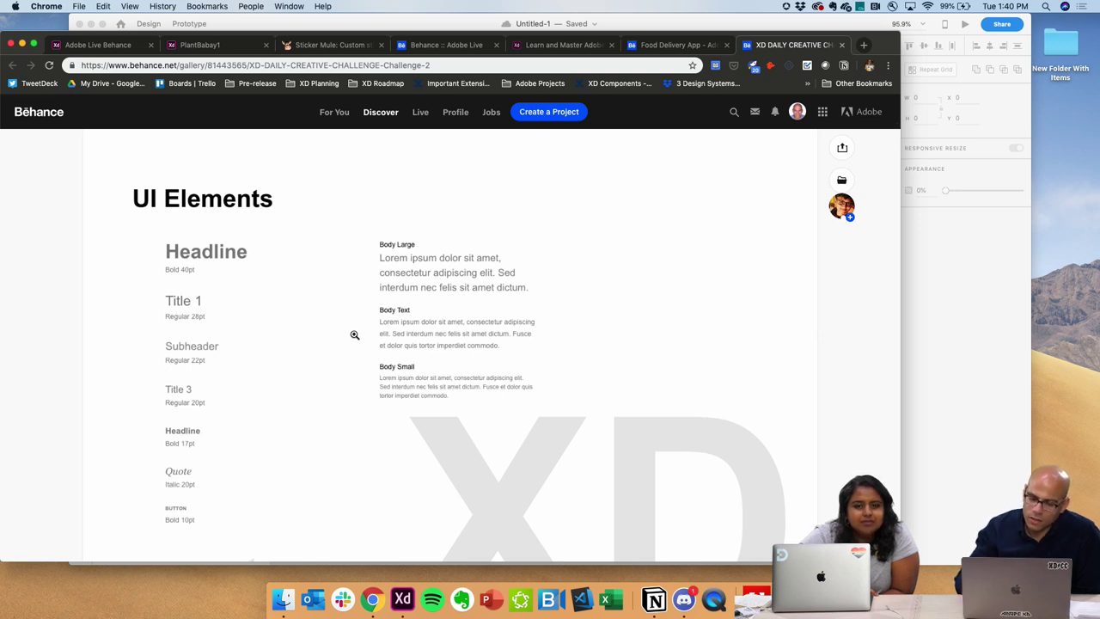
pyautogui.scroll(-1, 354, 334)
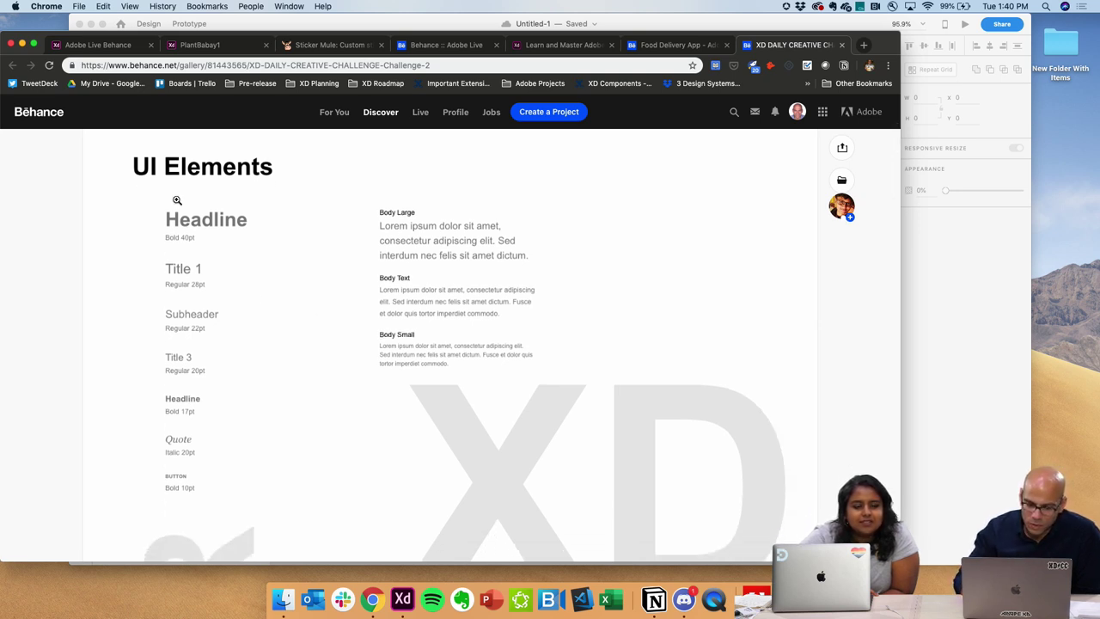
pyautogui.scroll(-18, 274, 365)
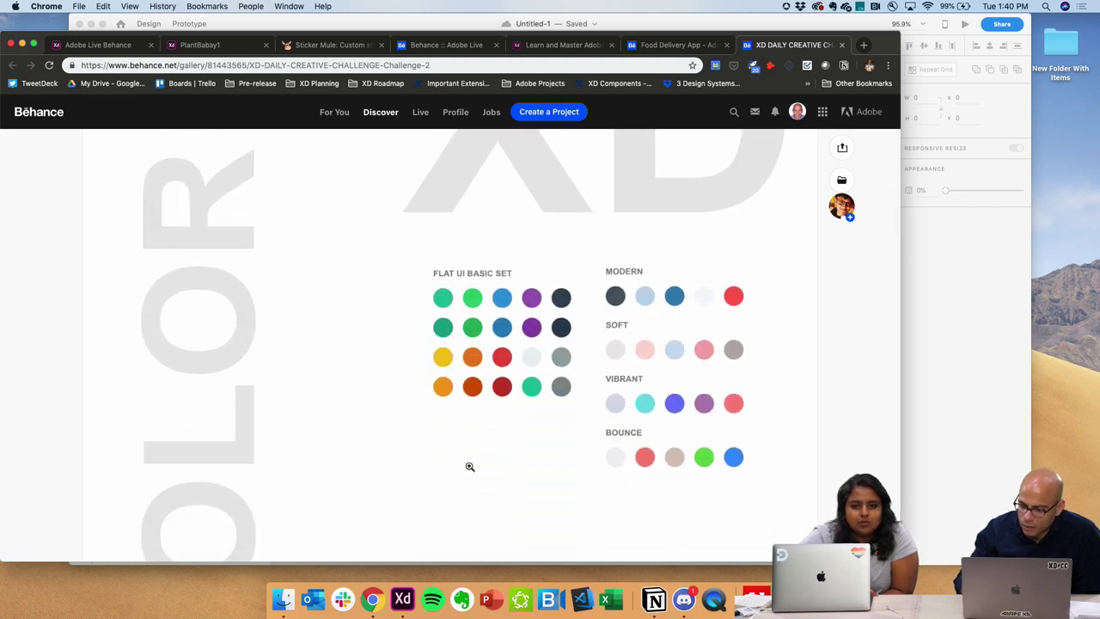
pyautogui.scroll(-2, 469, 466)
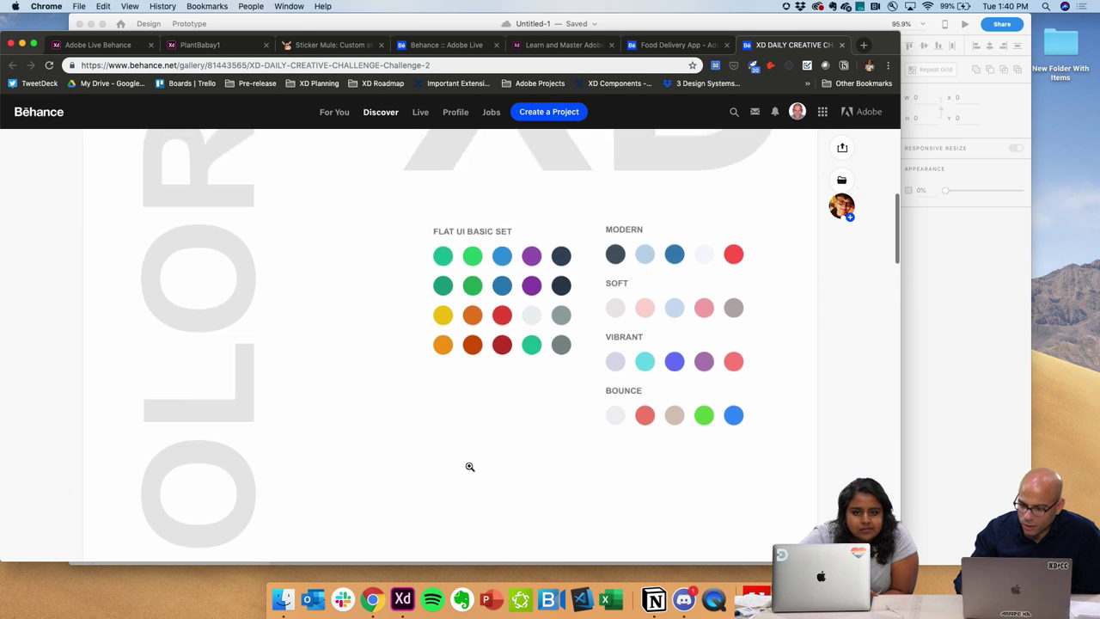
# - Examine the Challenge #2 - Order History mockups, including the order cards with the Repeat Order option
pyautogui.scroll(-20, 469, 466)
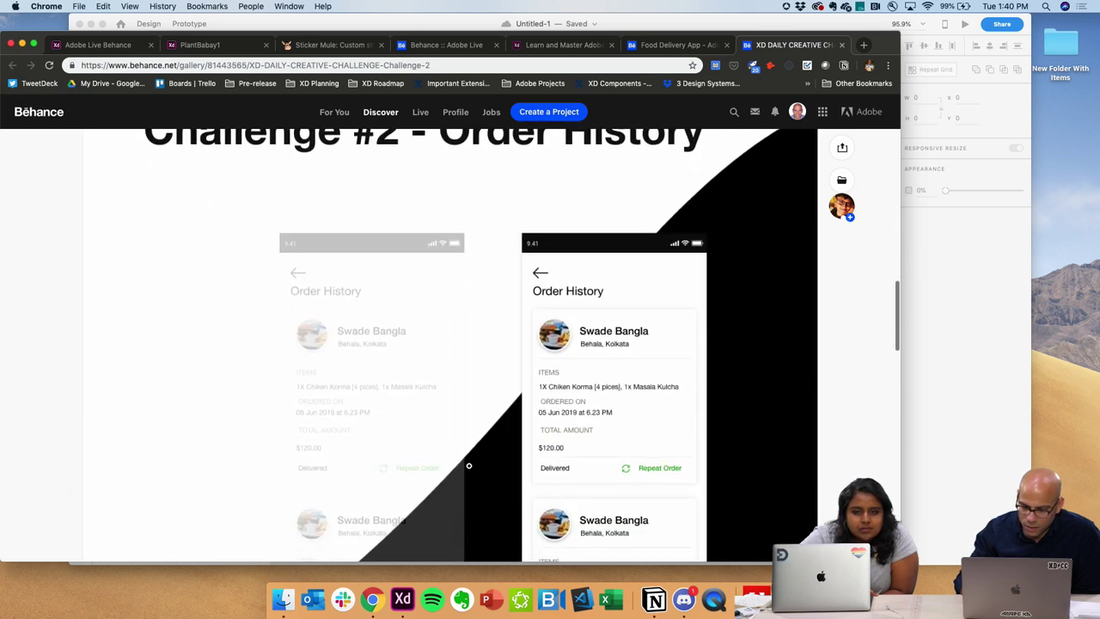
pyautogui.scroll(-2, 469, 465)
pyautogui.scroll(3, 469, 466)
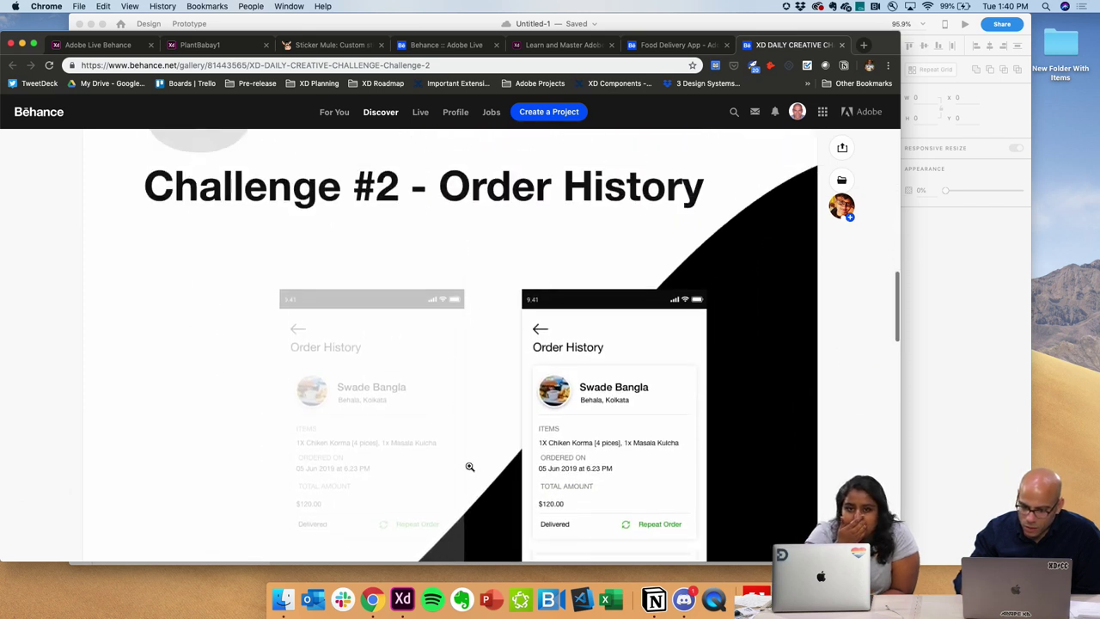
pyautogui.scroll(6, 469, 465)
pyautogui.scroll(-10, 442, 363)
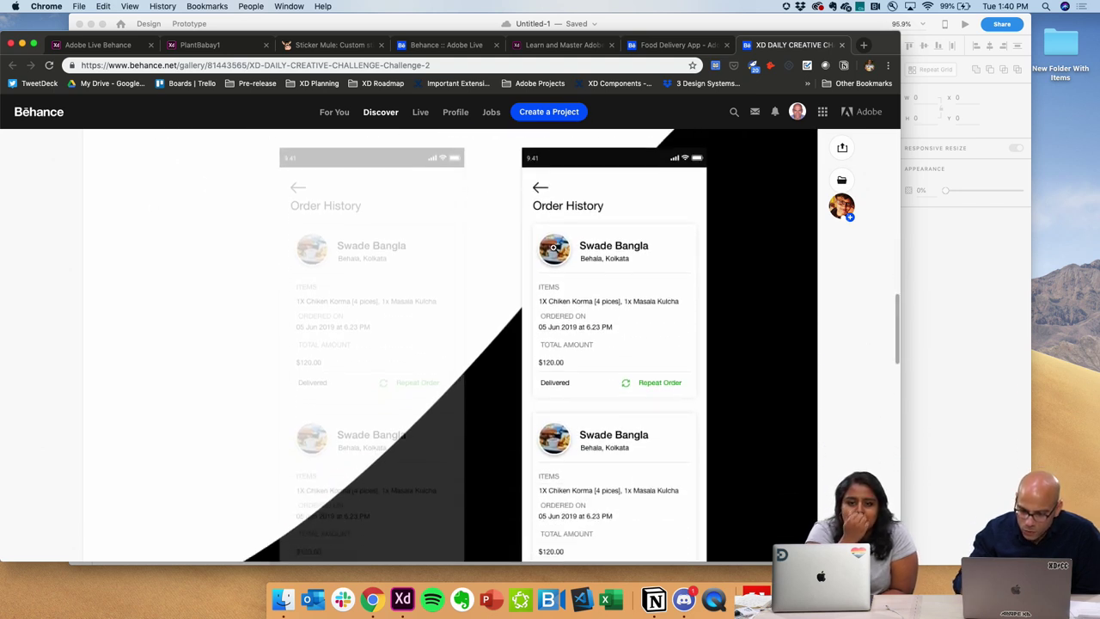
pyautogui.scroll(-3, 567, 365)
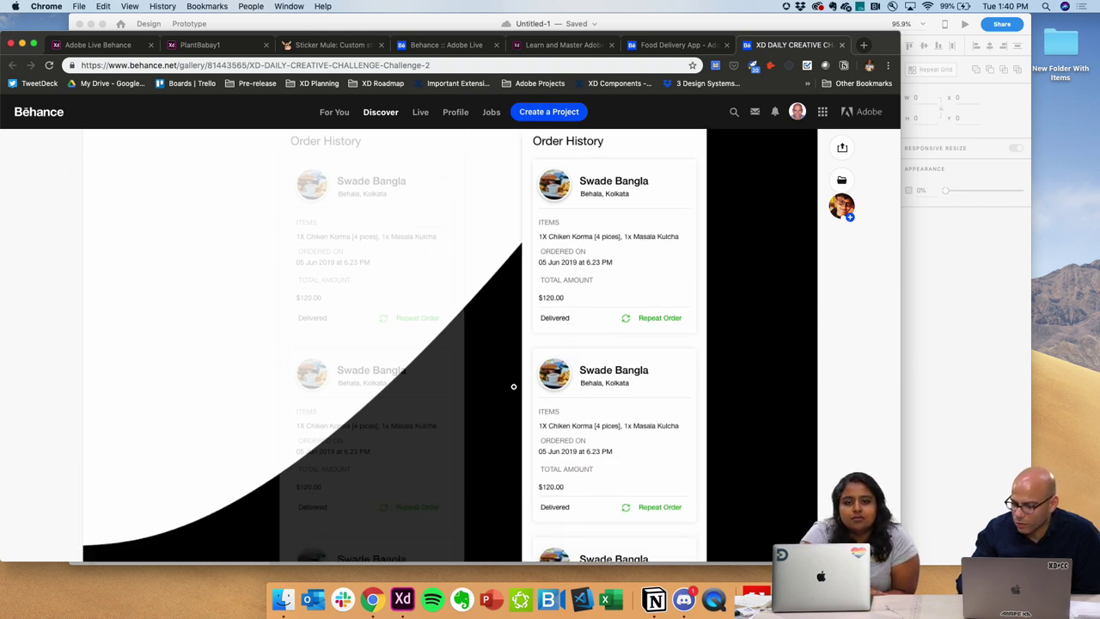
pyautogui.scroll(-7, 514, 387)
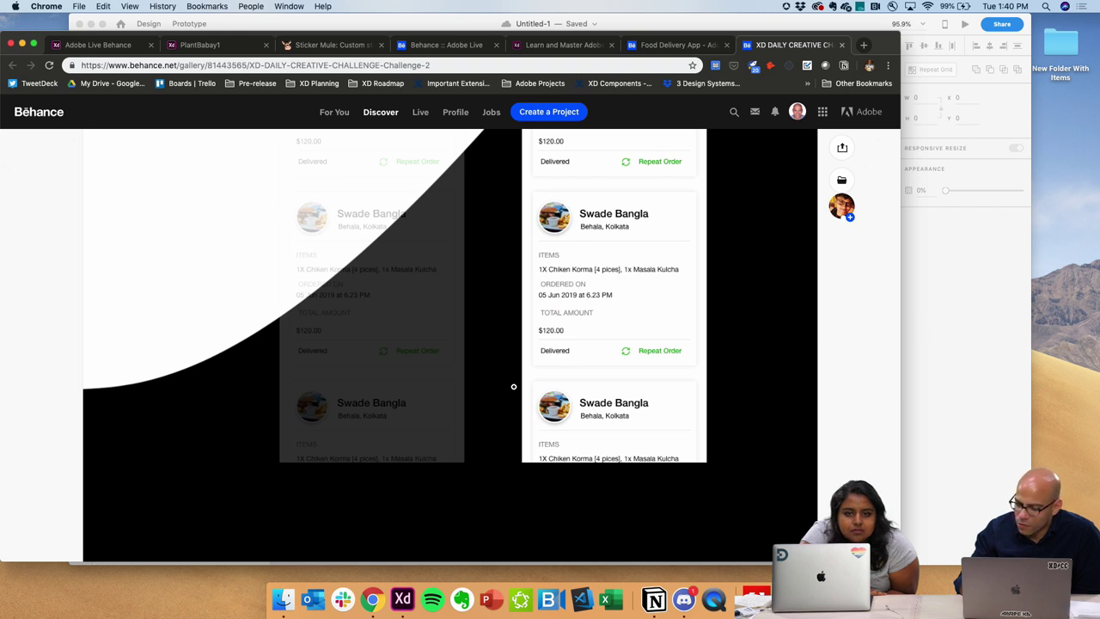
# - Review the Order History mockups from the last order card back to the screen header, comparing the card layout and text alignment
pyautogui.scroll(-6, 513, 387)
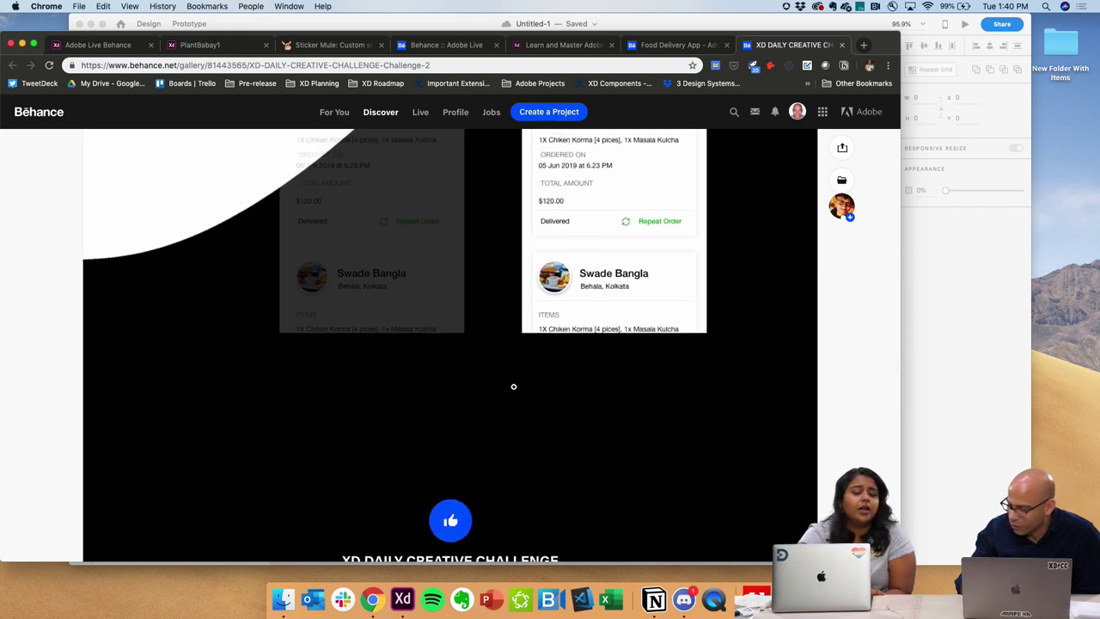
pyautogui.scroll(4, 514, 387)
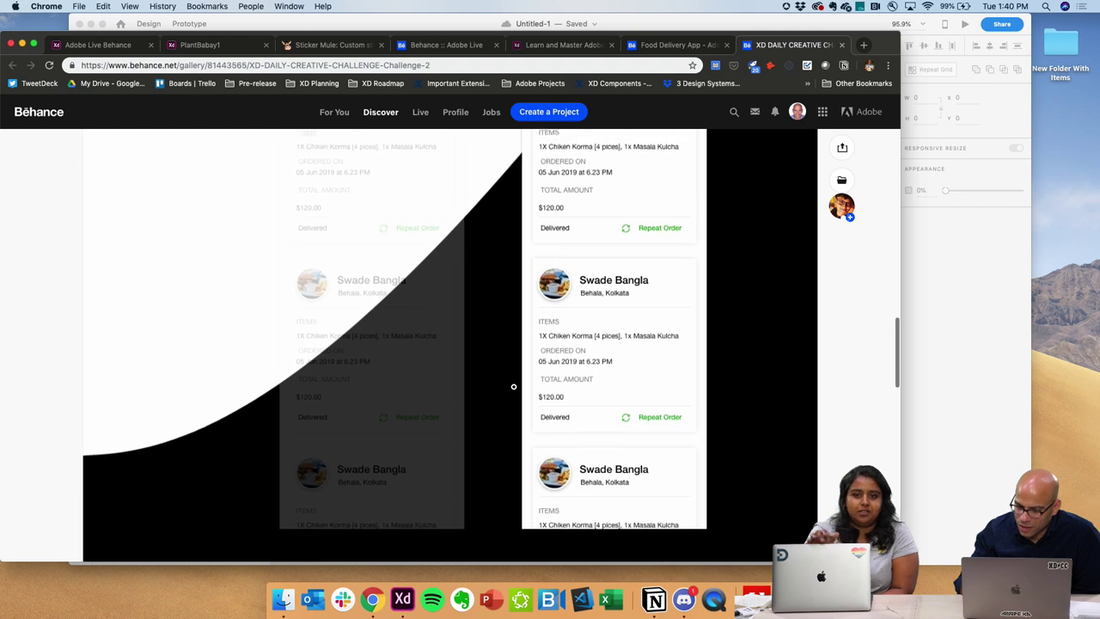
pyautogui.scroll(5, 514, 387)
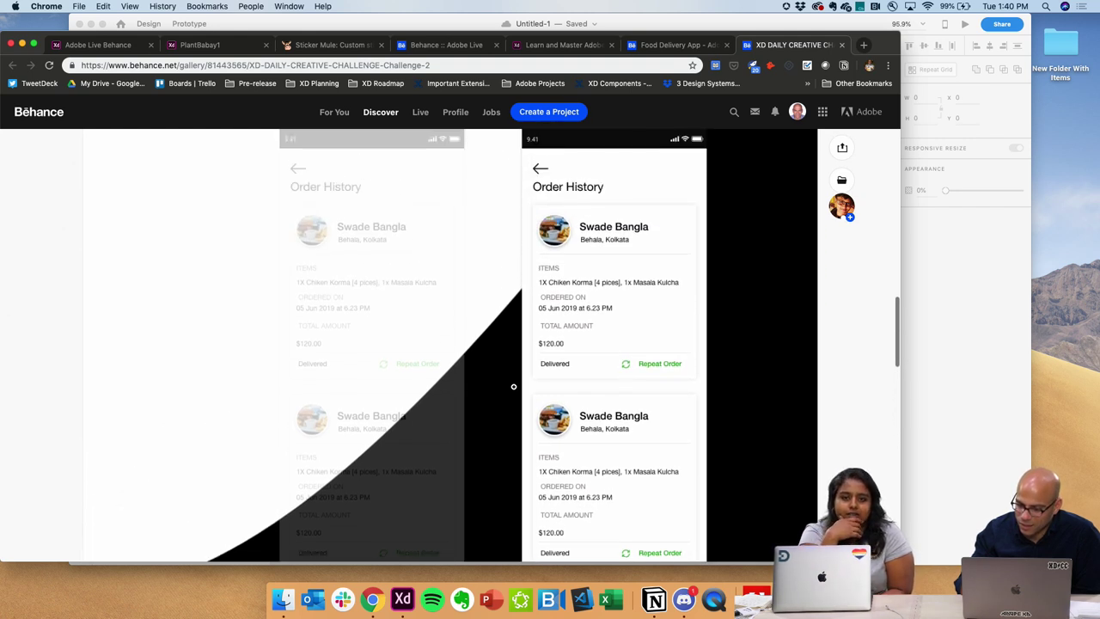
pyautogui.scroll(2, 514, 387)
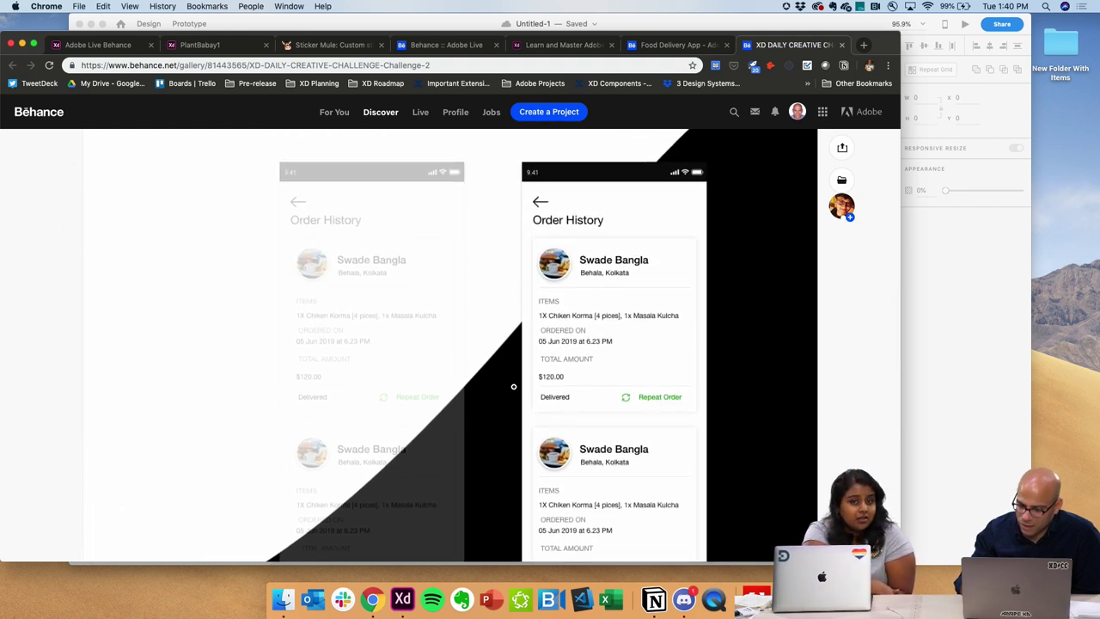
pyautogui.scroll(-2, 513, 386)
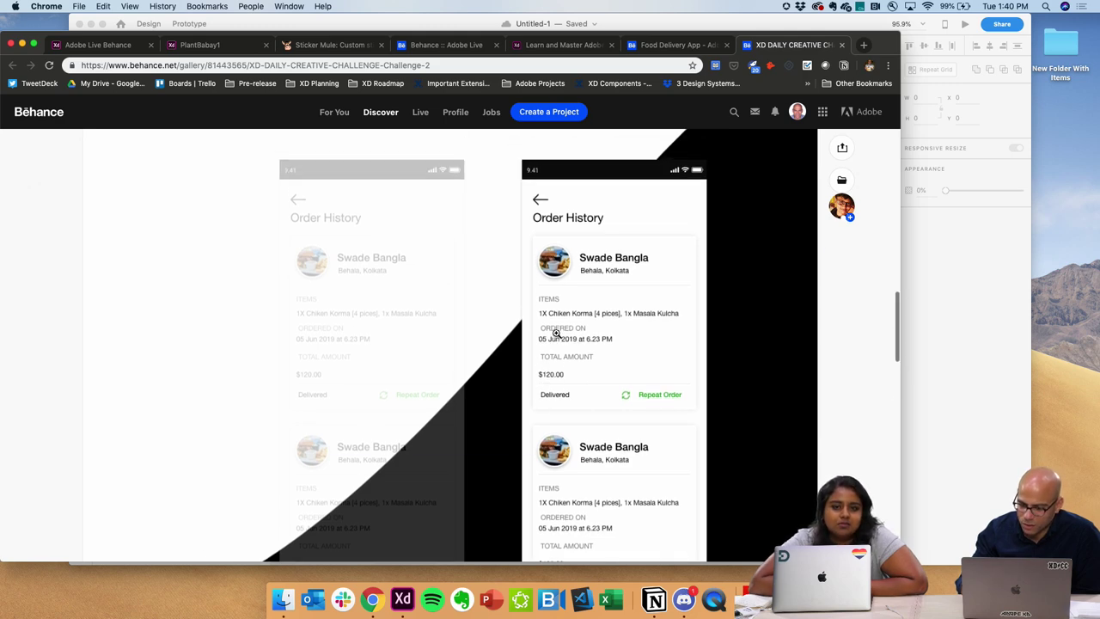
pyautogui.scroll(-4, 541, 354)
pyautogui.scroll(-2, 555, 331)
pyautogui.scroll(3, 555, 329)
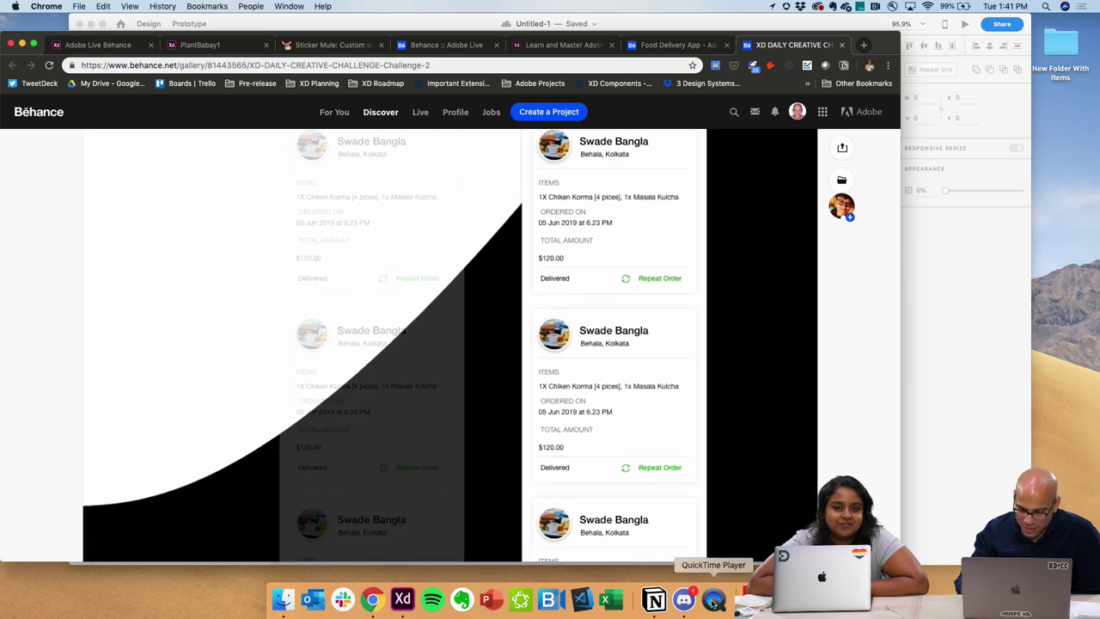
# - Switch to Discord and read the replies to the Challenge #2 post, including the alignment suggestion with its attached screenshot
pyautogui.click(684, 599)
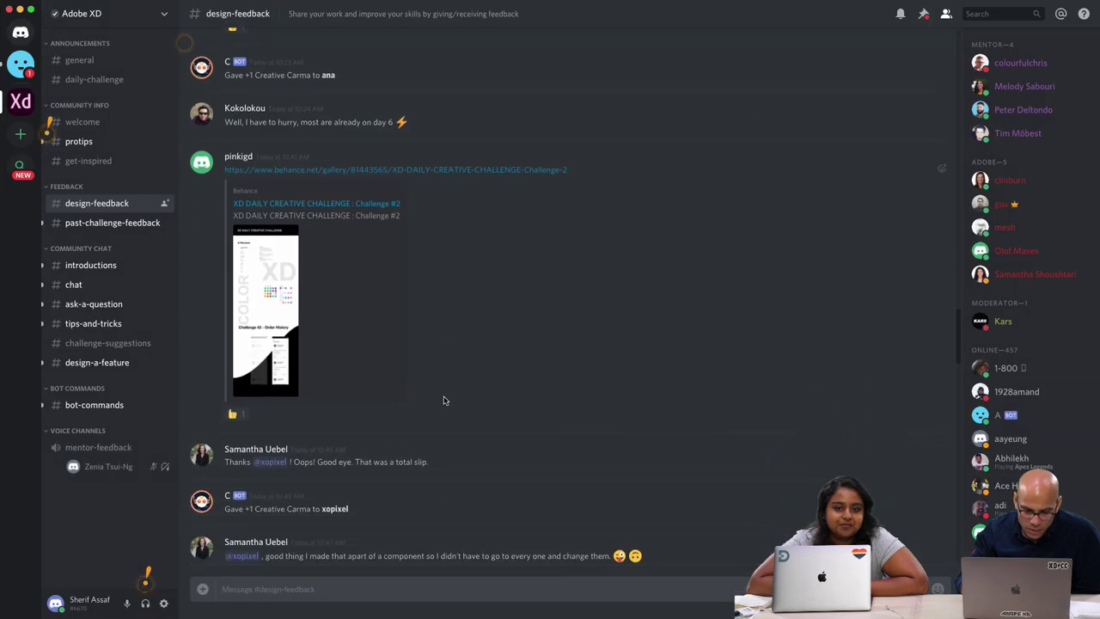
pyautogui.moveTo(565, 3)
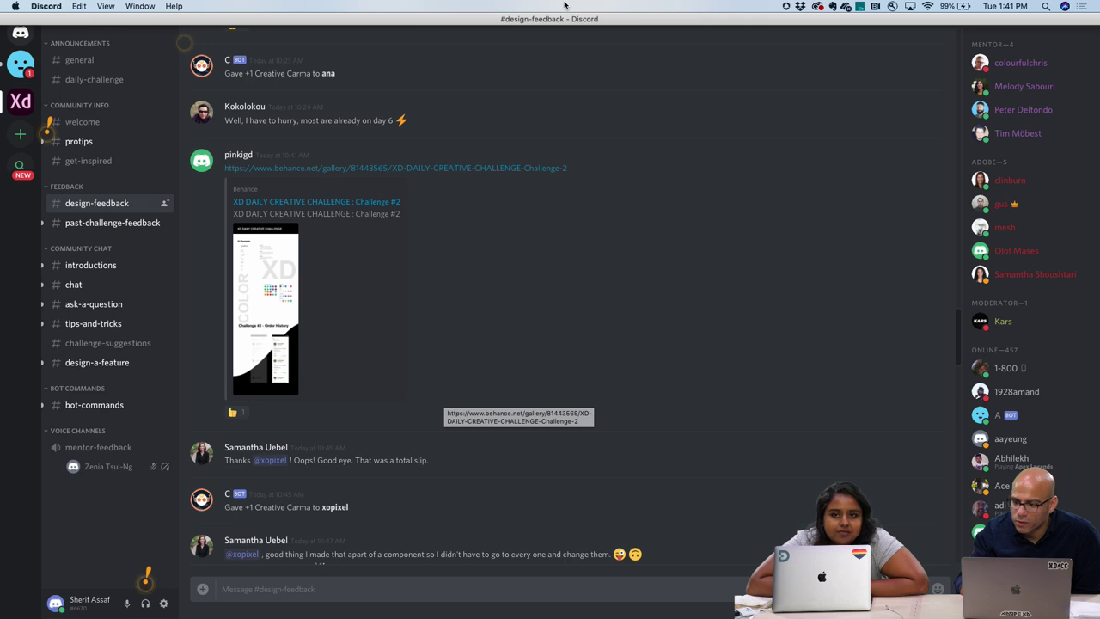
pyautogui.scroll(-3, 445, 390)
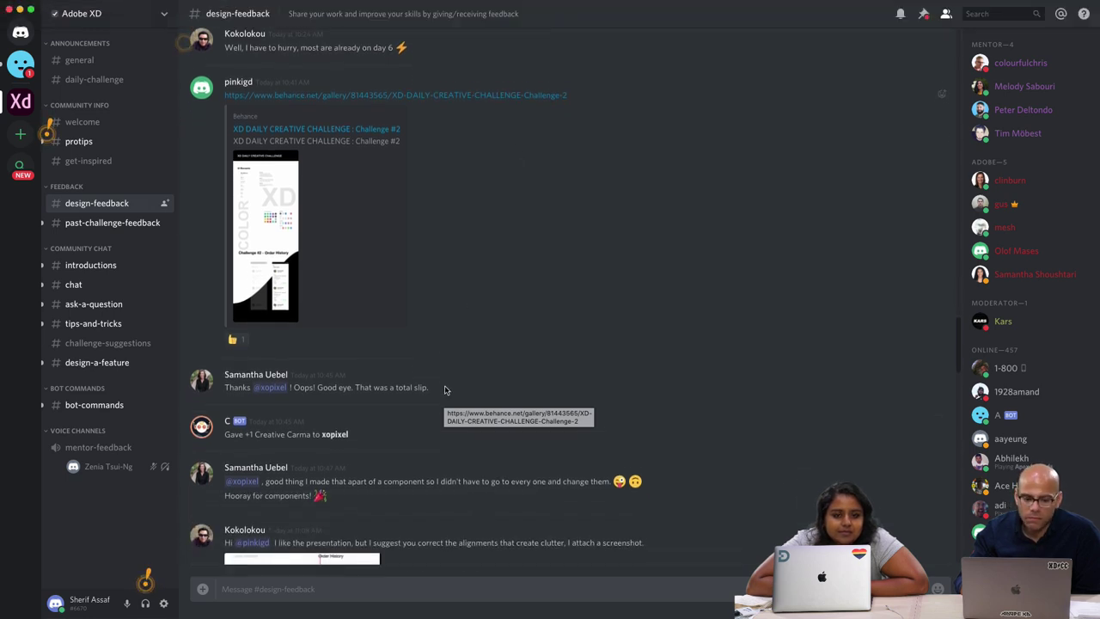
pyautogui.scroll(-5, 445, 390)
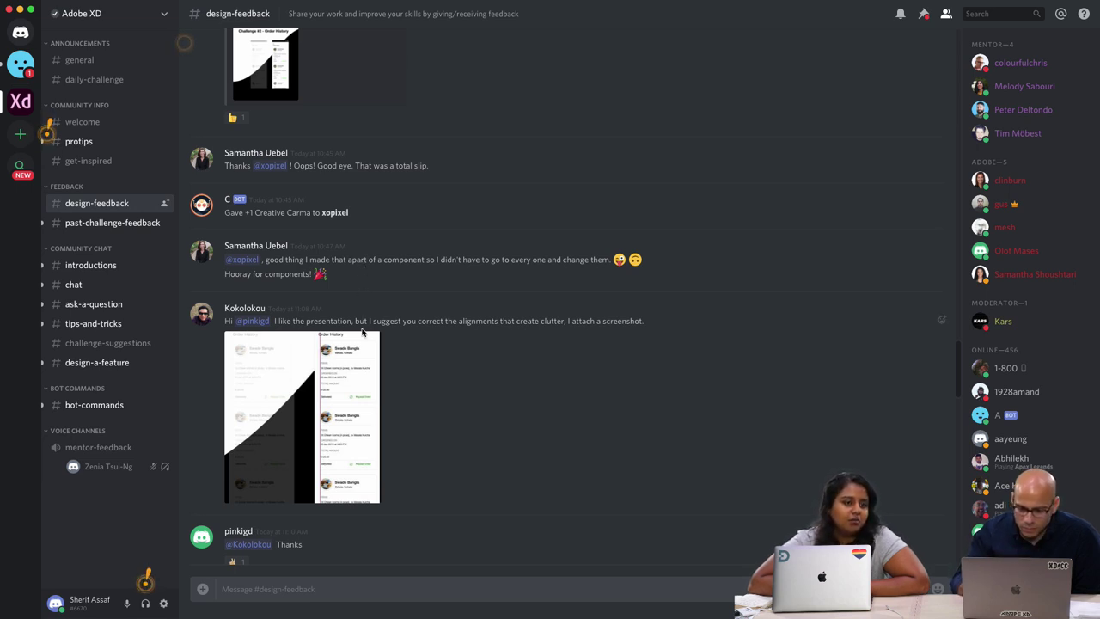
pyautogui.scroll(-1, 324, 318)
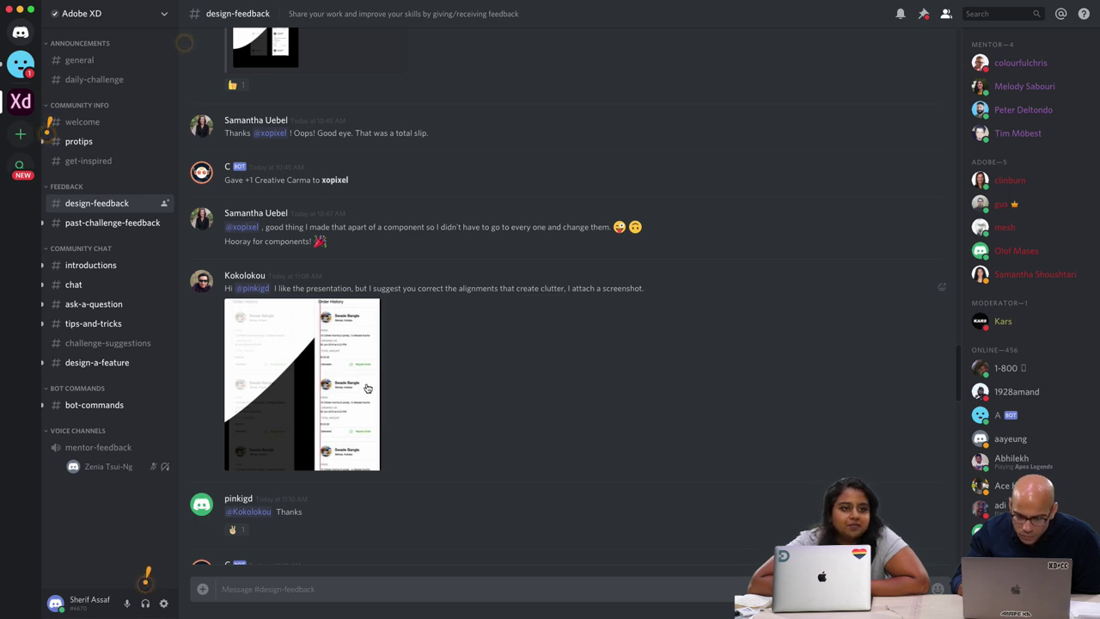
# - Watch the XD_DCC_Day_6.mp4 help experience video full screen, replay its Current Order to Wrong Address part, and exit full screen
pyautogui.scroll(-5, 367, 388)
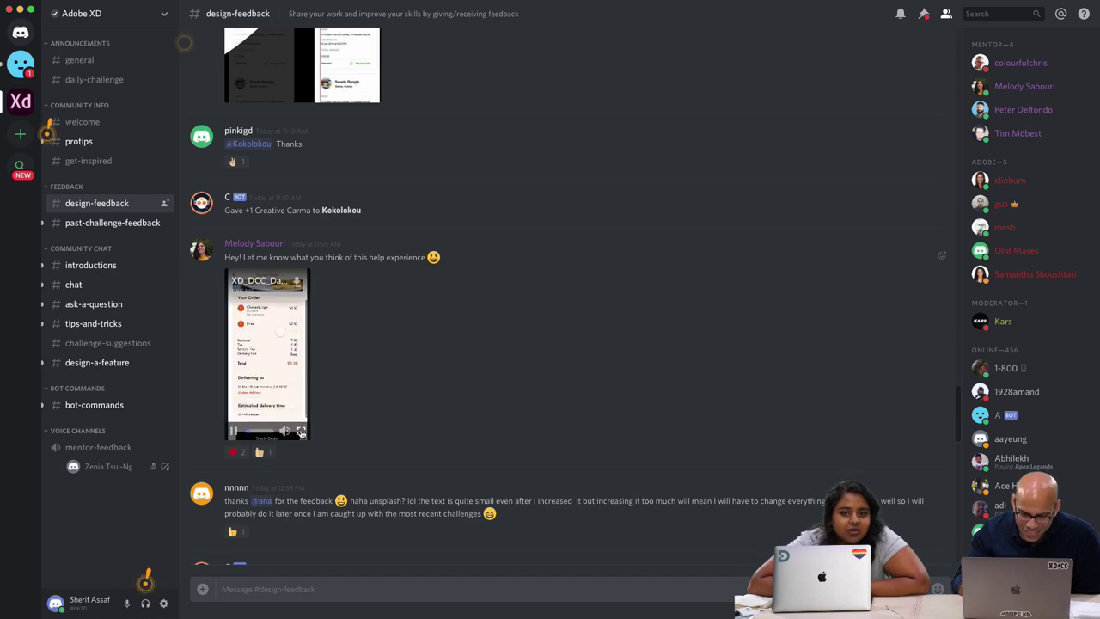
pyautogui.click(301, 433)
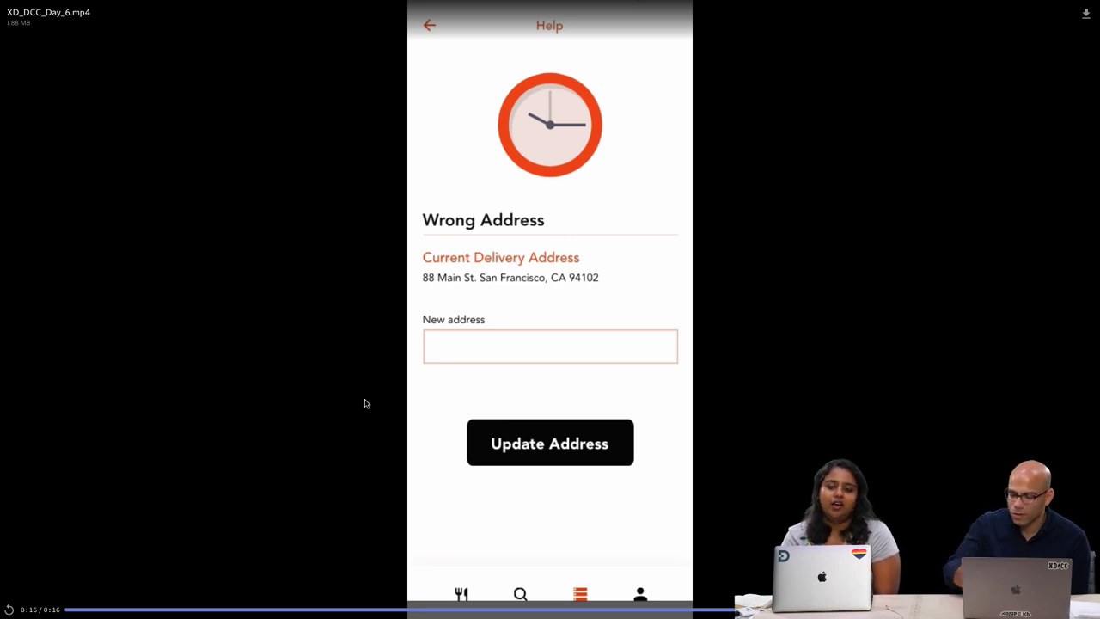
pyautogui.click(696, 610)
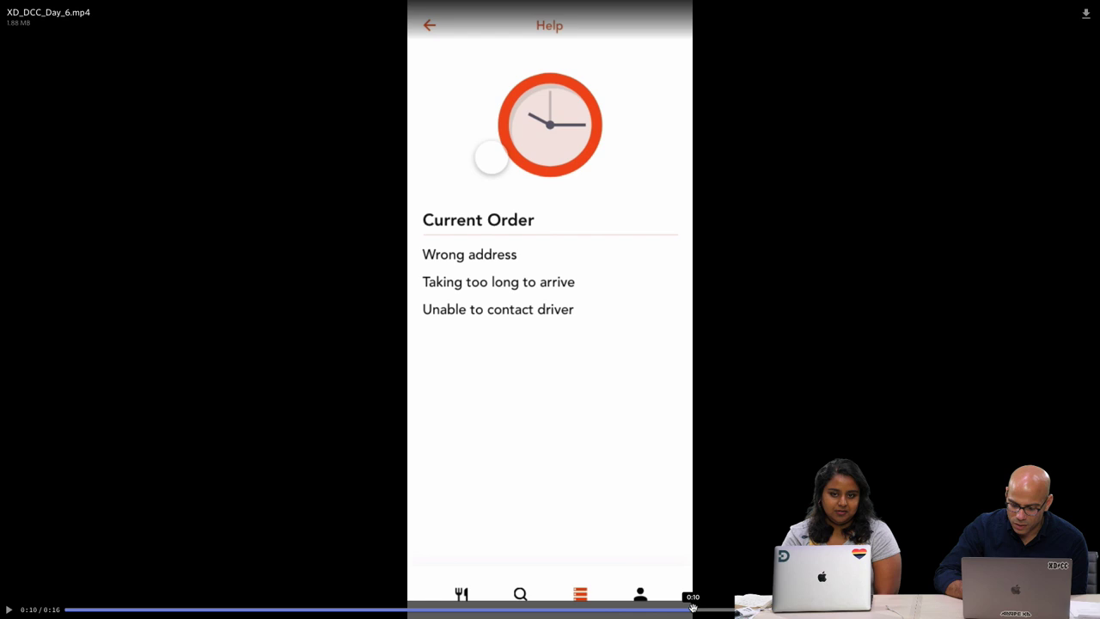
pyautogui.click(610, 610)
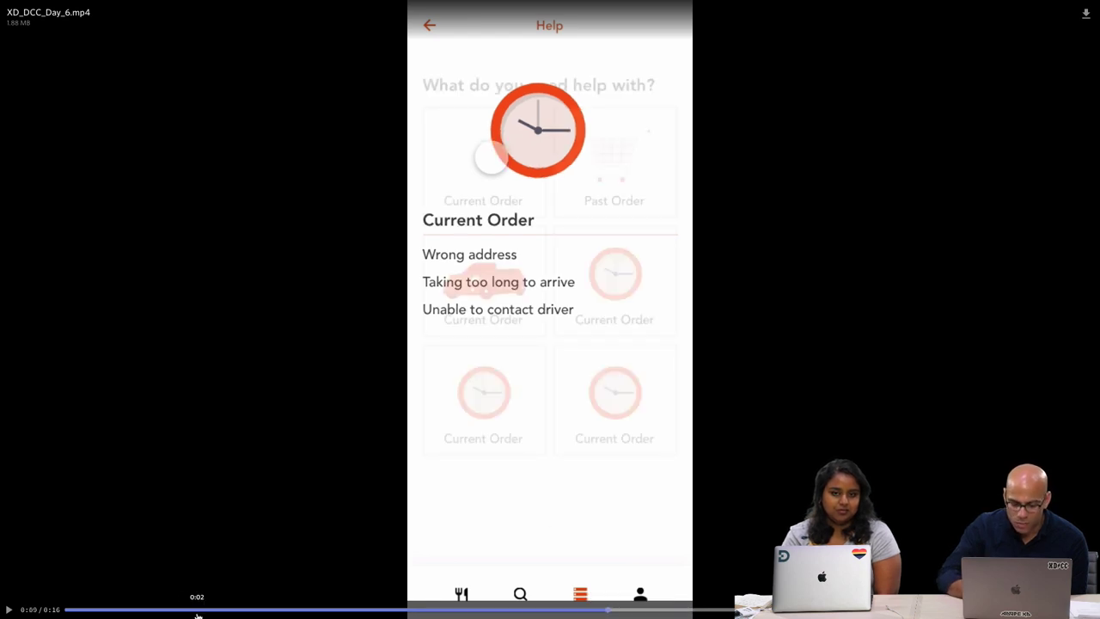
pyautogui.click(11, 610)
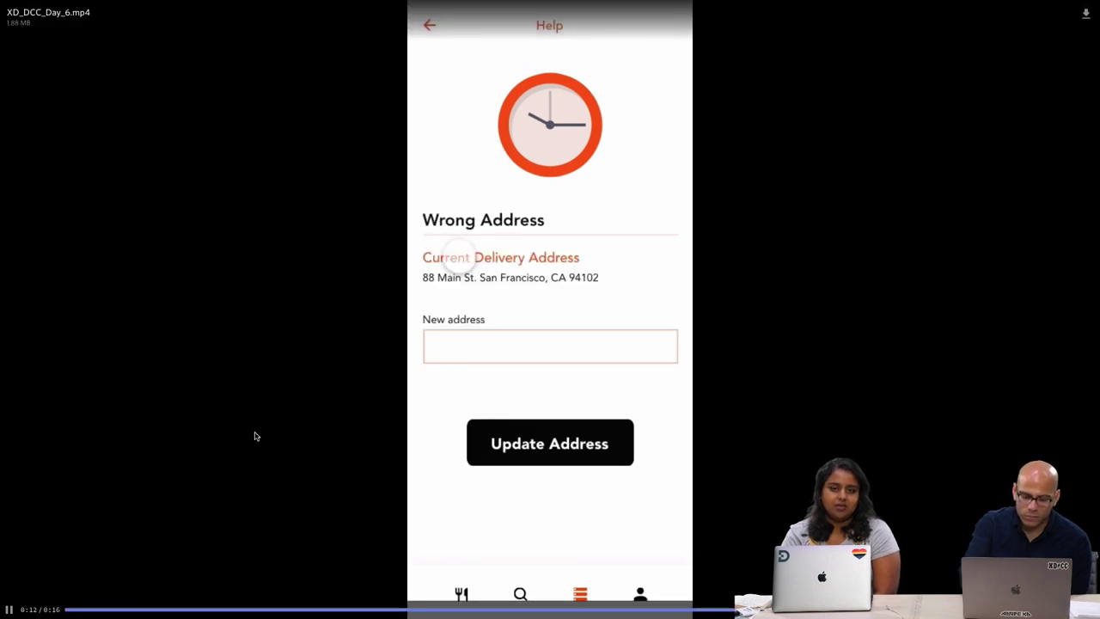
pyautogui.press('Escape')
# - Find the "finished day 5" post, preview its thumbnail, and open the linked XDchallenge prototype in the browser
pyautogui.scroll(-4, 326, 425)
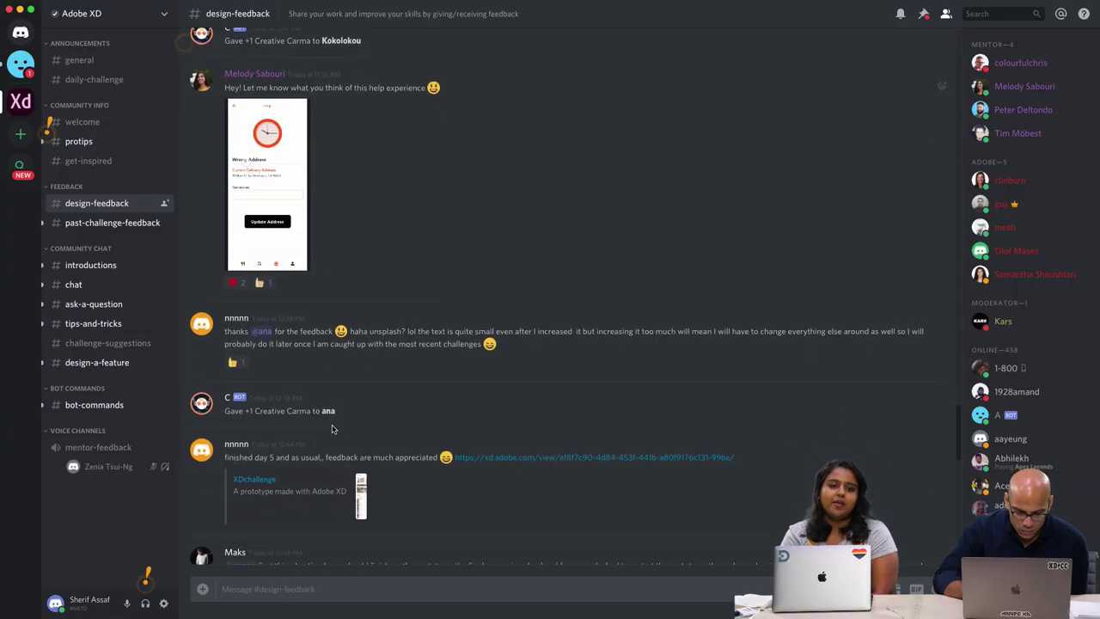
pyautogui.scroll(-2, 333, 428)
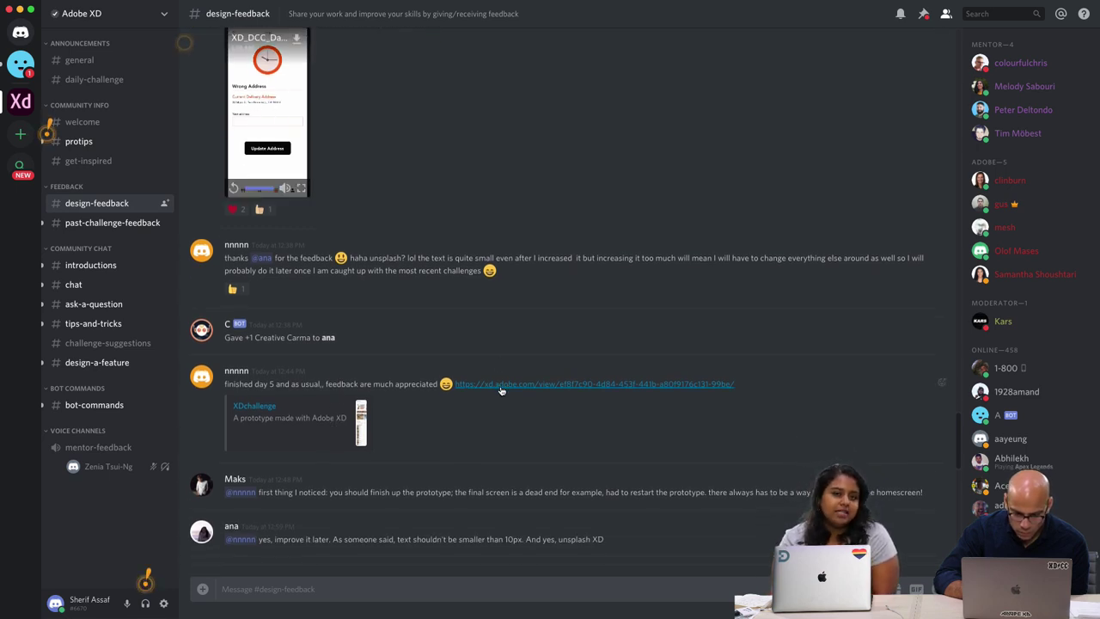
pyautogui.click(361, 418)
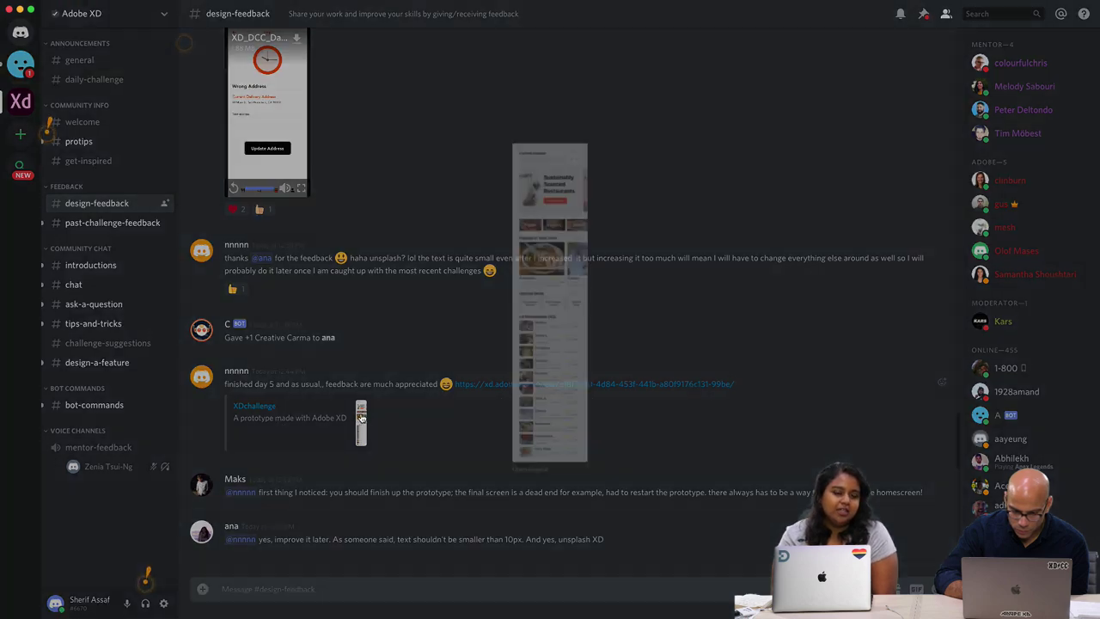
pyautogui.click(403, 447)
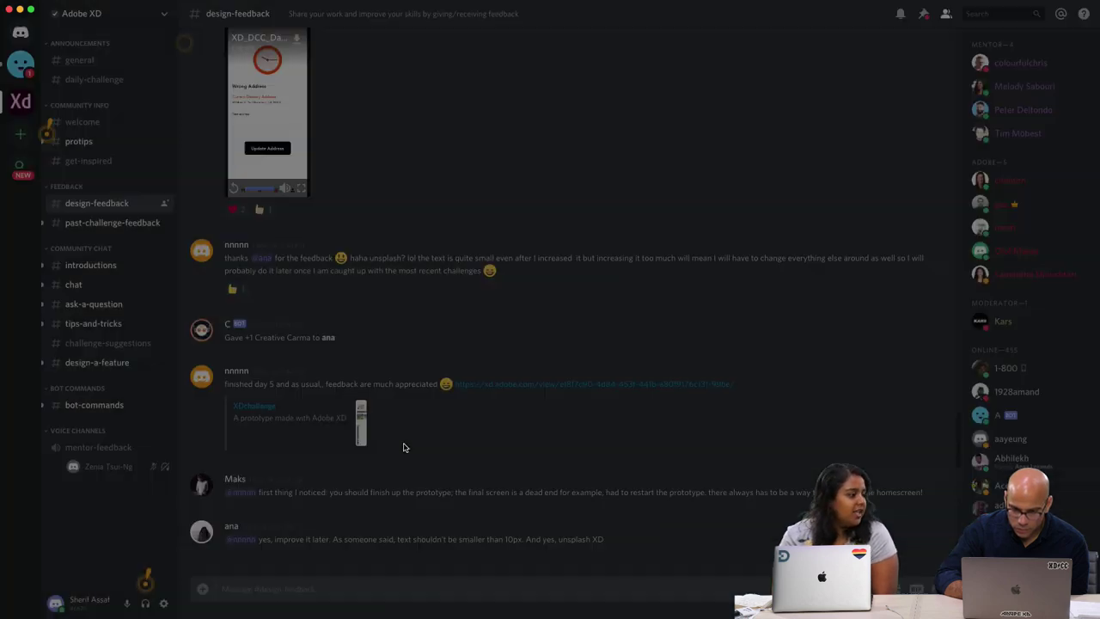
pyautogui.click(585, 388)
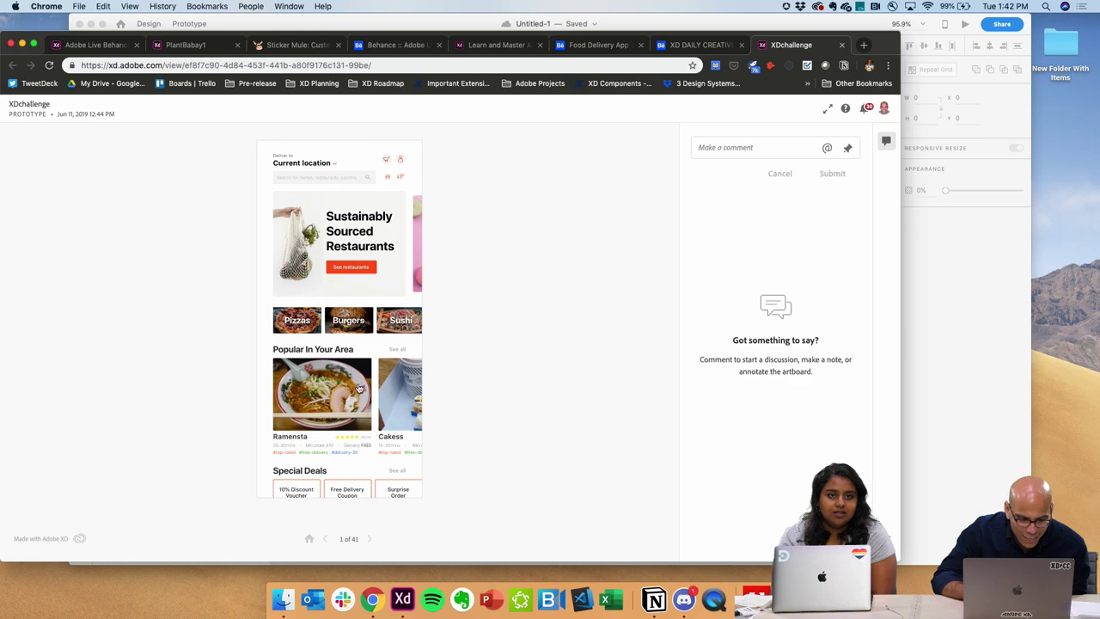
# - Recheck the day 5 post and its replies in Discord, and return to the XDchallenge prototype in Chrome
pyautogui.hotkey('ctrl', 'Right')
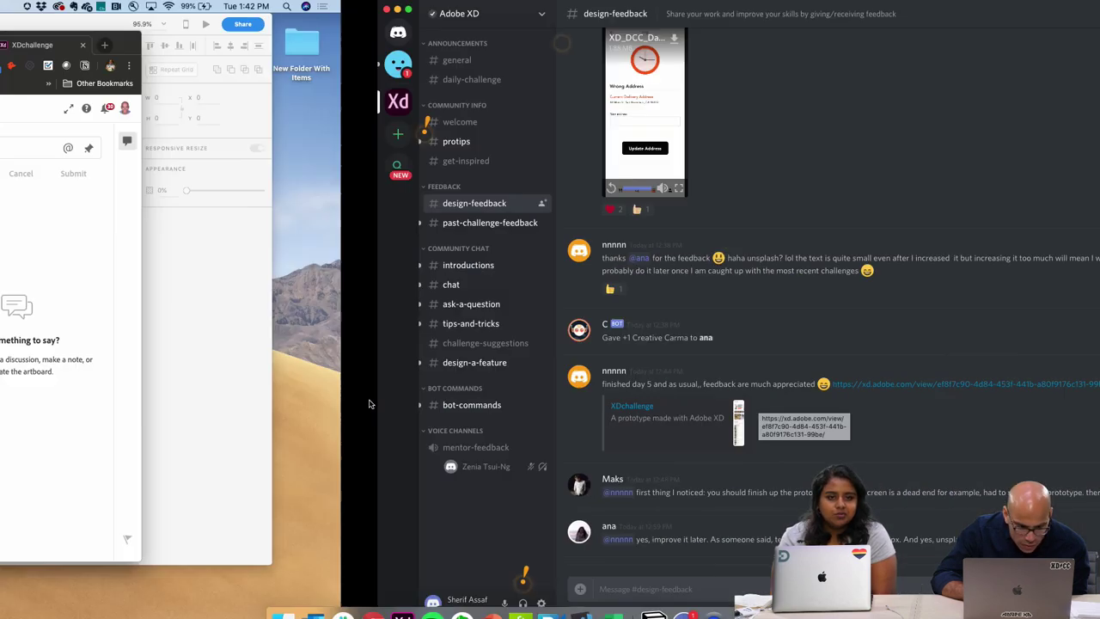
pyautogui.hotkey('ctrl', 'Left')
pyautogui.hotkey('ctrl', 'Right')
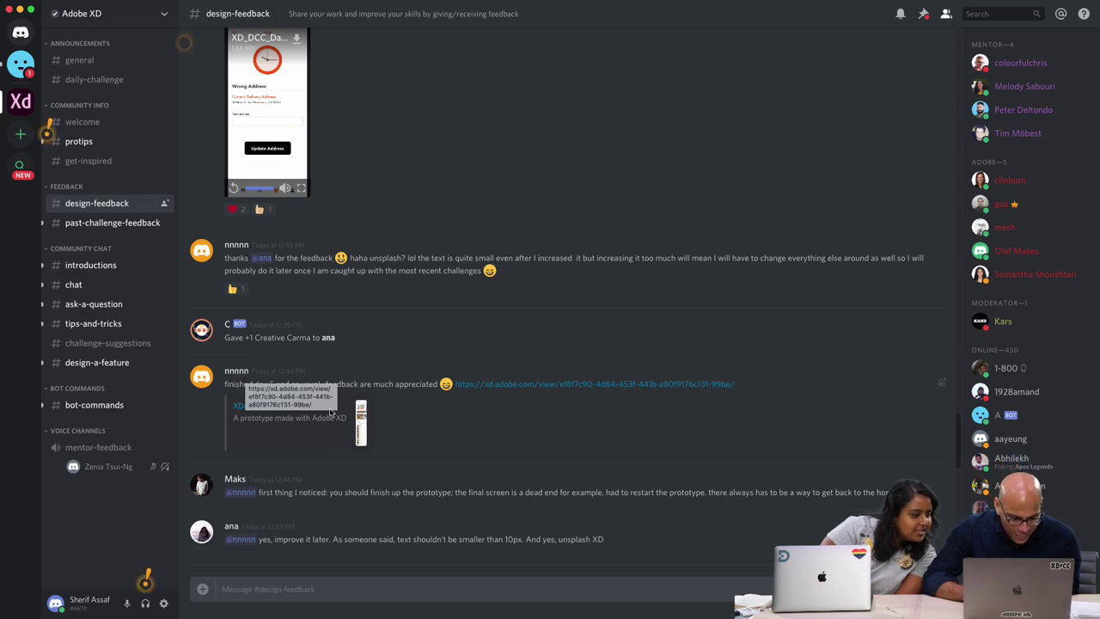
pyautogui.hotkey('ctrl', 'Right')
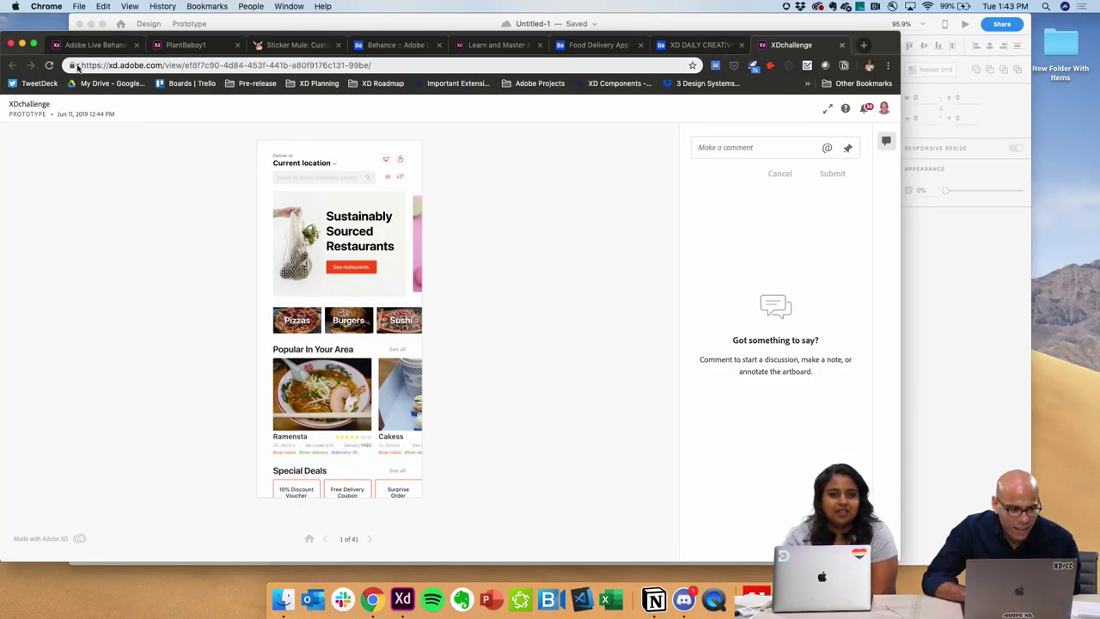
# - Examine the prototype's home screen from the banner through Popular In Your Area, Special Deals and All Restaurants, and return to its top
pyautogui.scroll(-5, 304, 241)
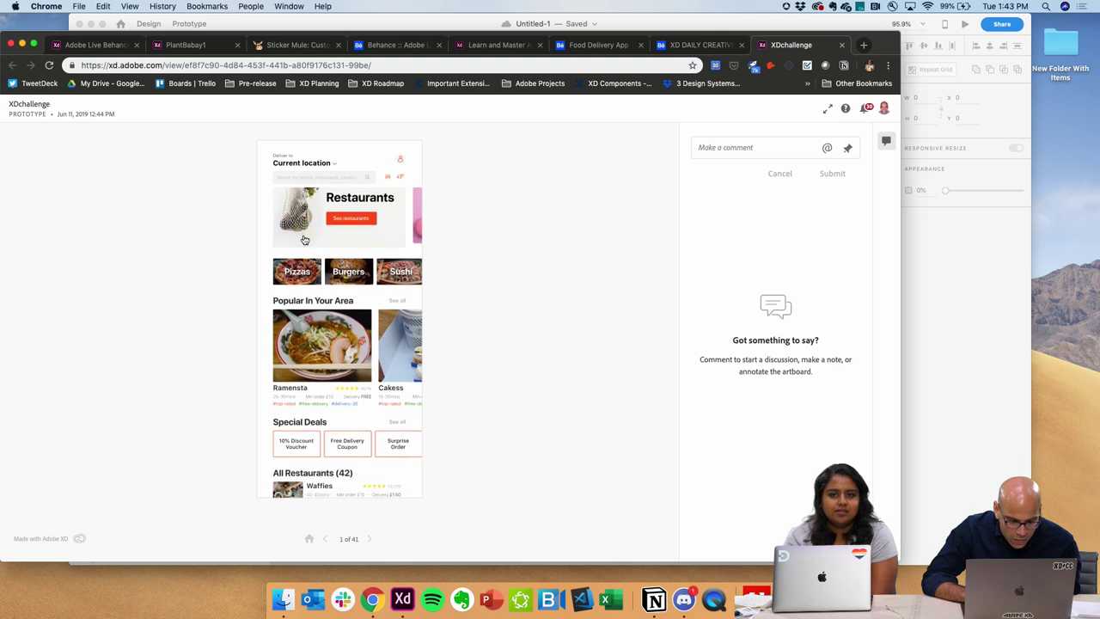
pyautogui.scroll(5, 305, 241)
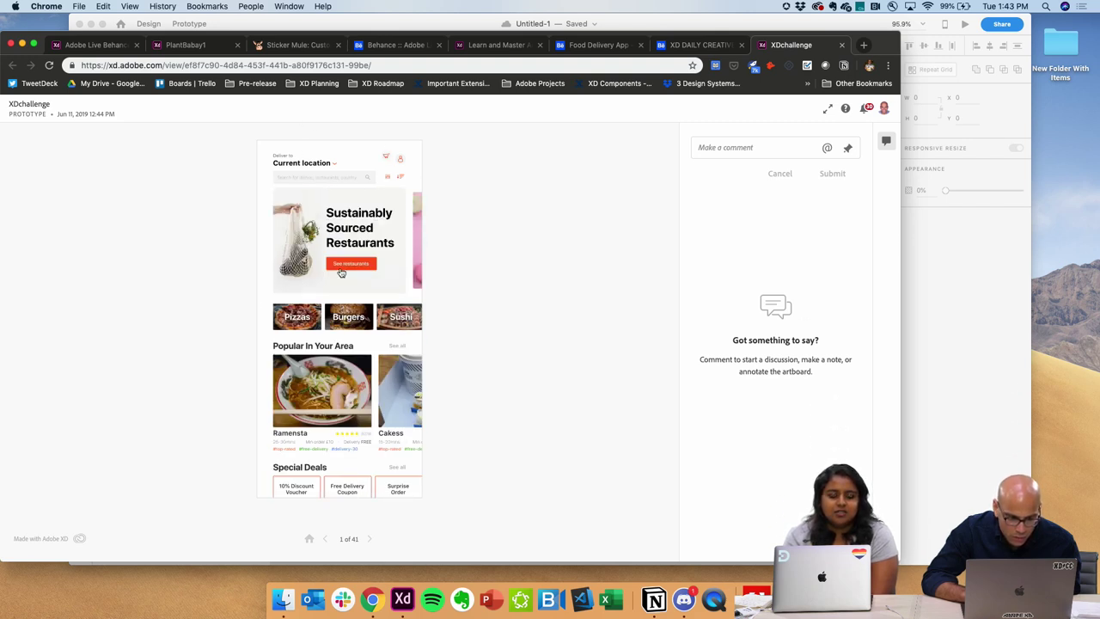
pyautogui.scroll(-3, 341, 272)
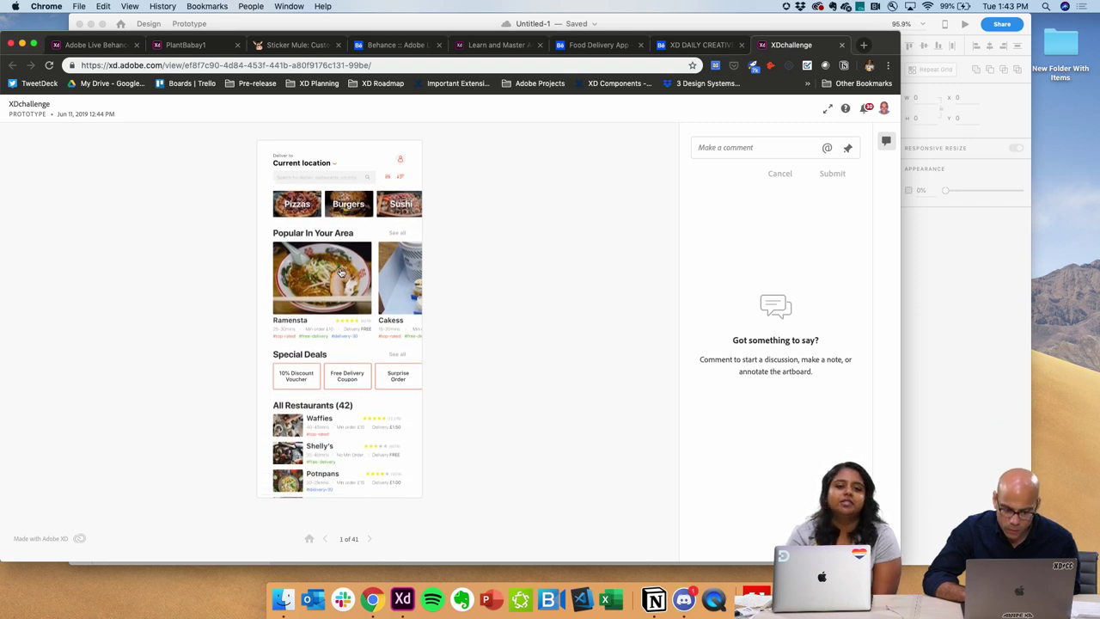
pyautogui.scroll(-3, 342, 273)
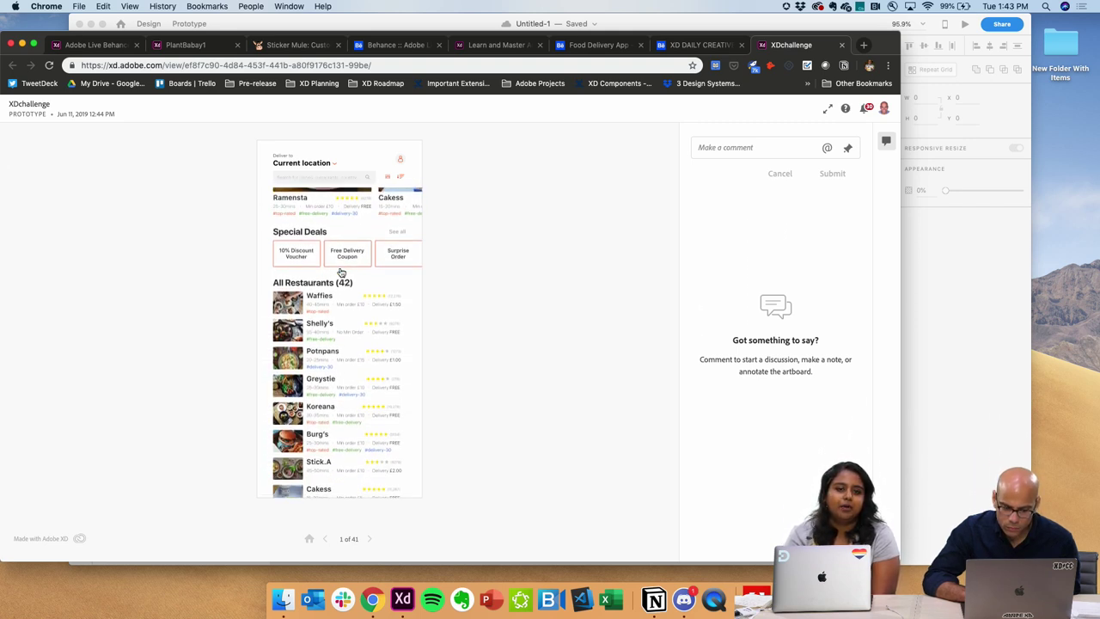
pyautogui.scroll(-5, 341, 272)
pyautogui.scroll(10, 337, 271)
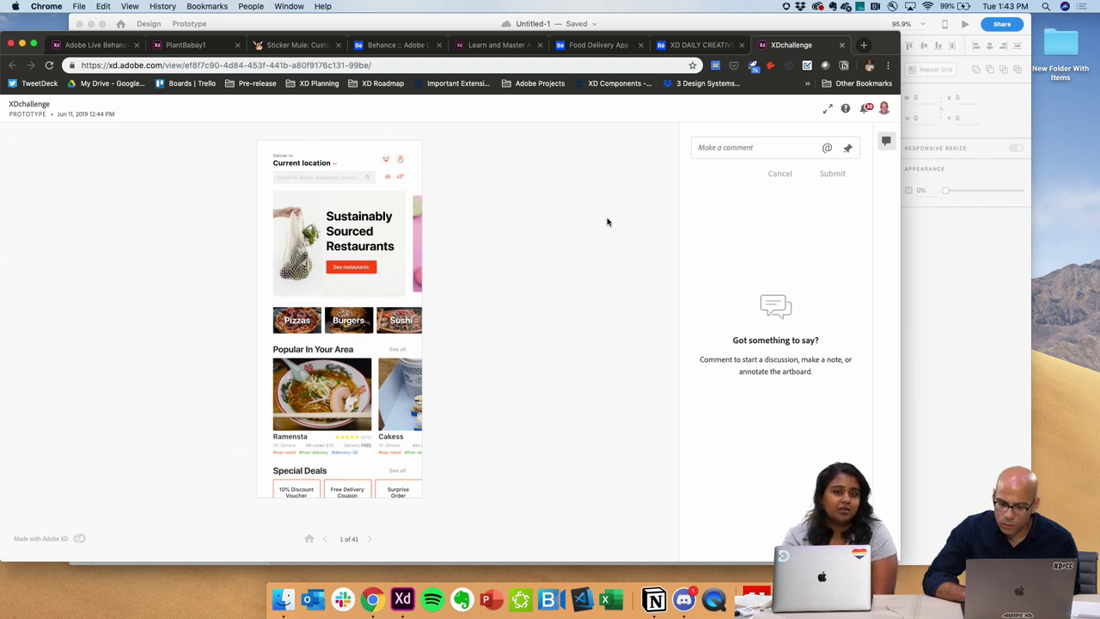
# - Pin the comment "Awesome work!" to the Sustainably Sourced Restaurants banner on the prototype's home screen and submit it
pyautogui.click(847, 148)
pyautogui.click(394, 212)
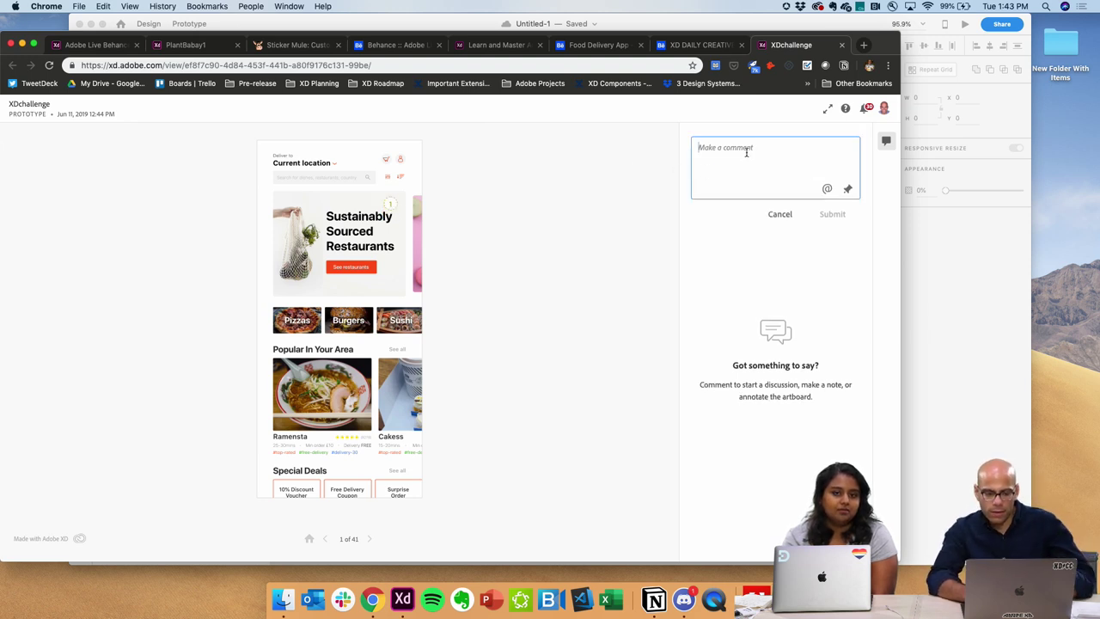
pyautogui.write('j')
pyautogui.press('BackSpace')
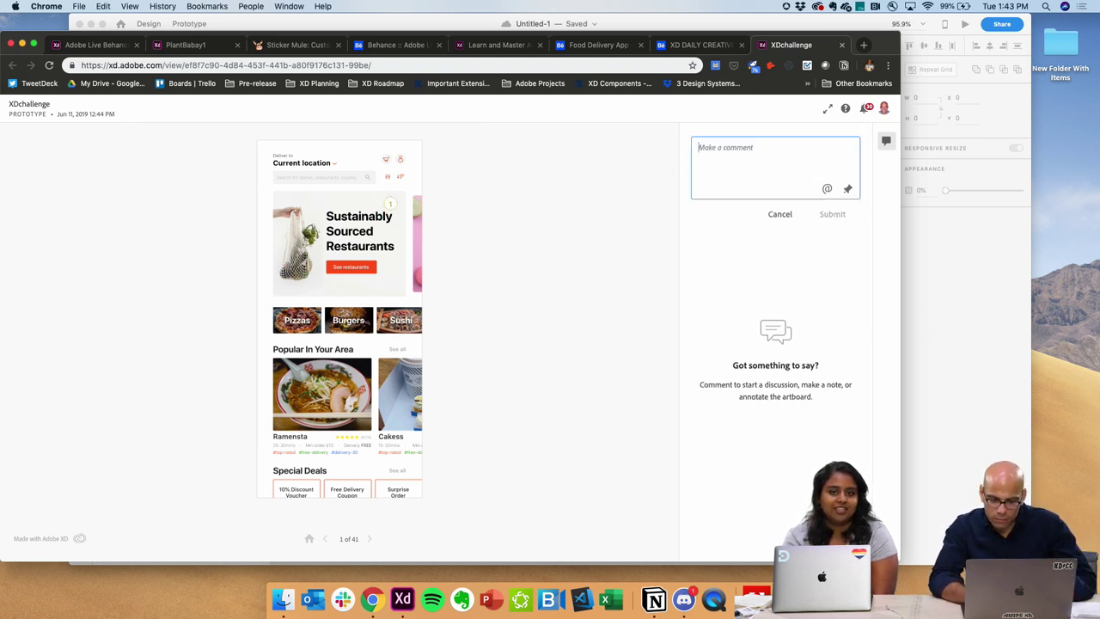
pyautogui.write('Awesome work')
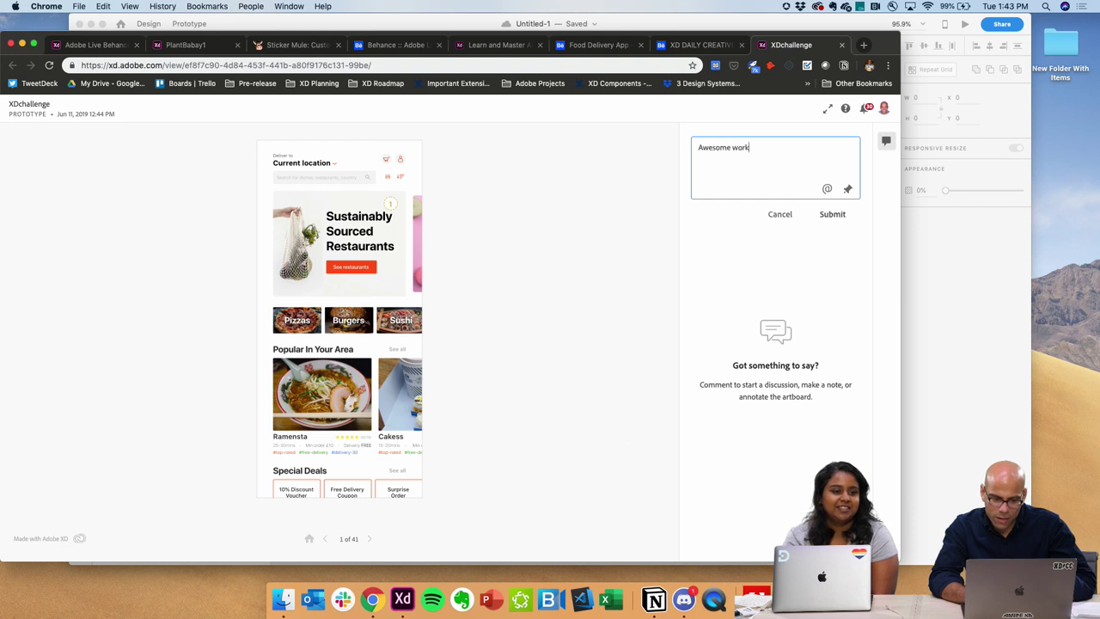
pyautogui.write('!')
pyautogui.click(832, 214)
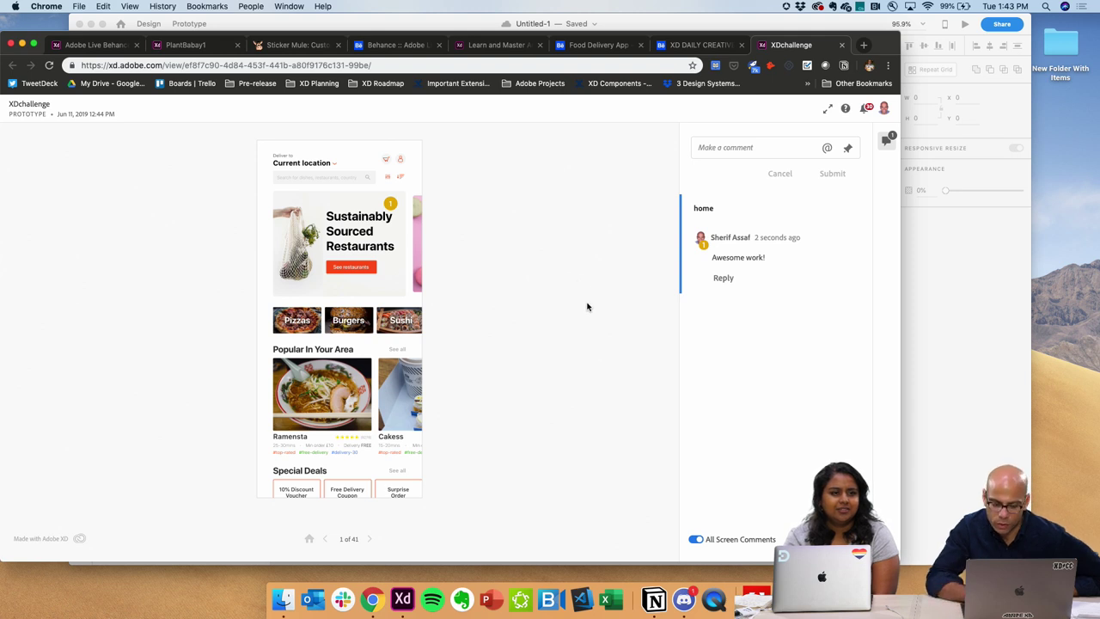
pyautogui.scroll(-5, 387, 384)
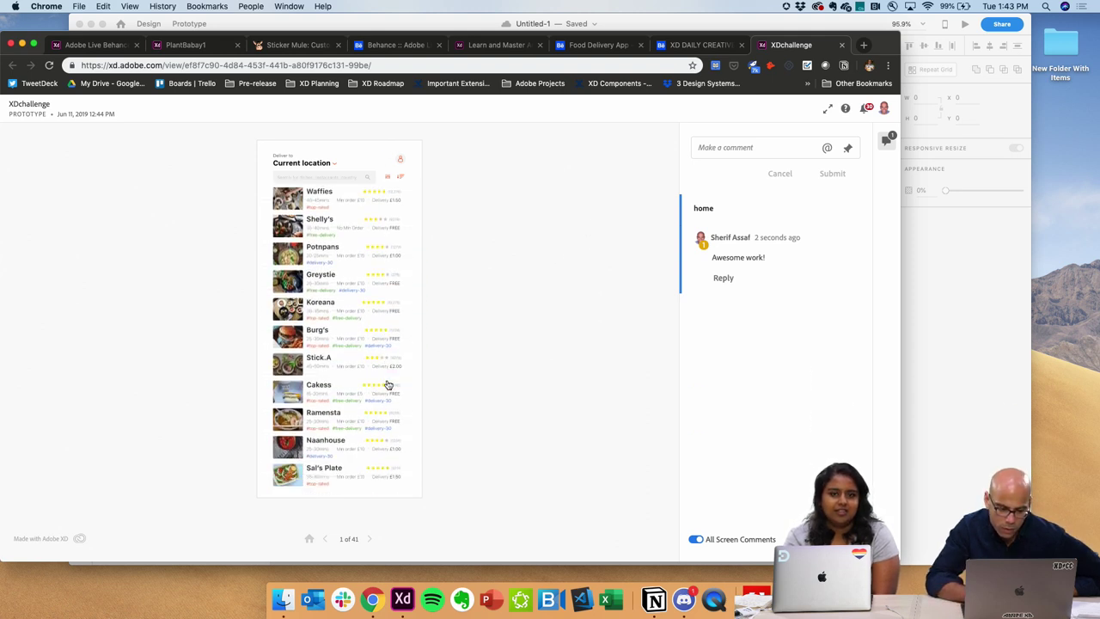
pyautogui.scroll(4, 387, 384)
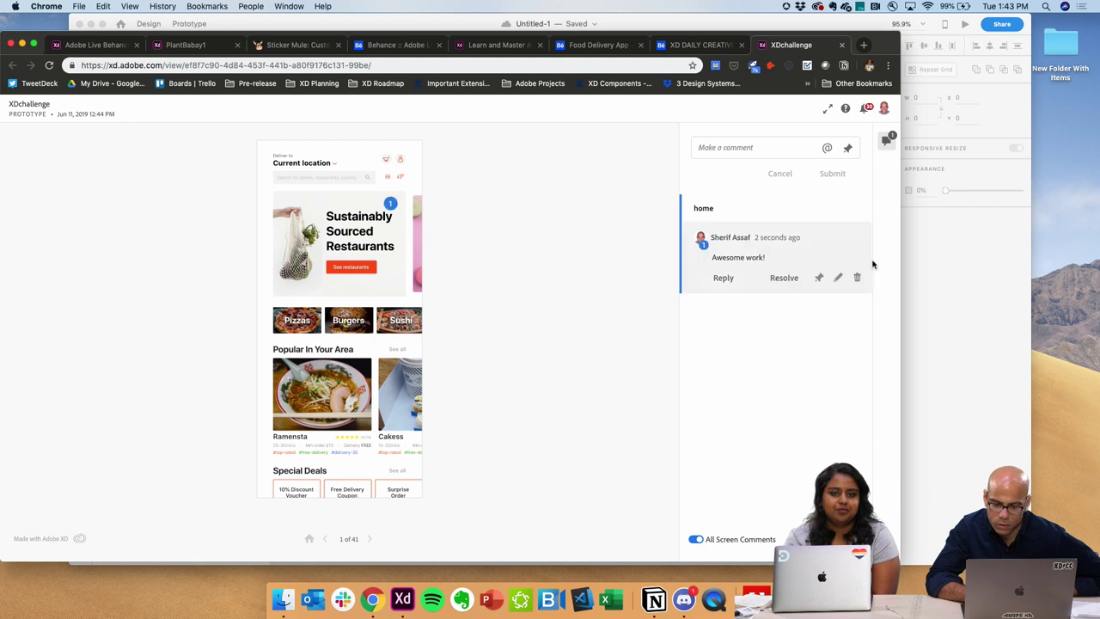
# - Switch to Adobe XD, view the Share for Review settings, close them, and return to the XDchallenge prototype in Chrome
pyautogui.click(935, 286)
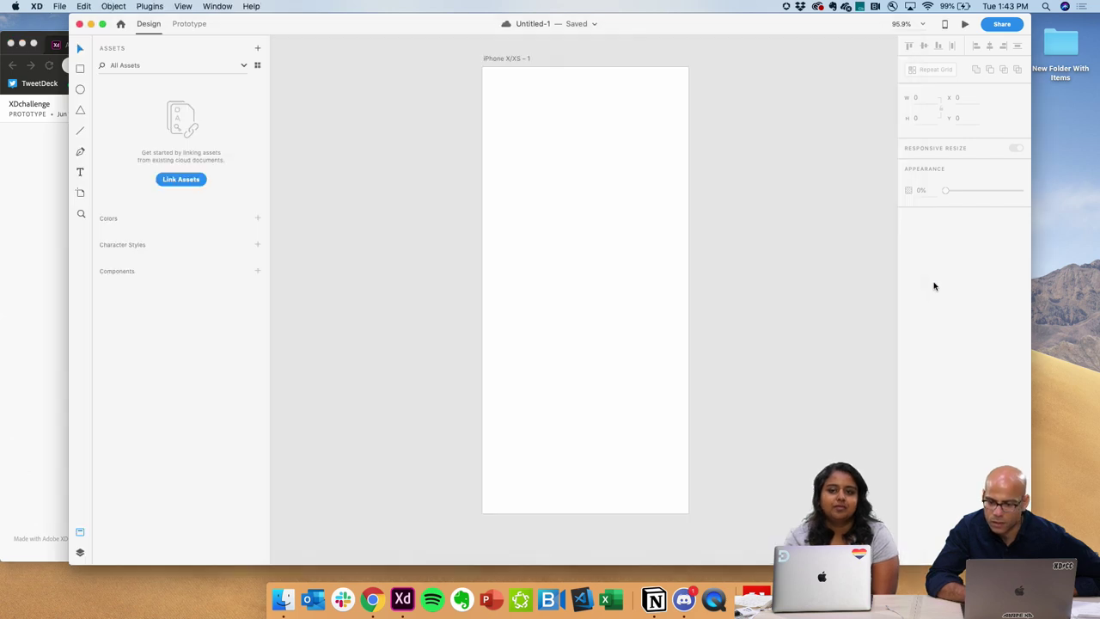
pyautogui.click(998, 25)
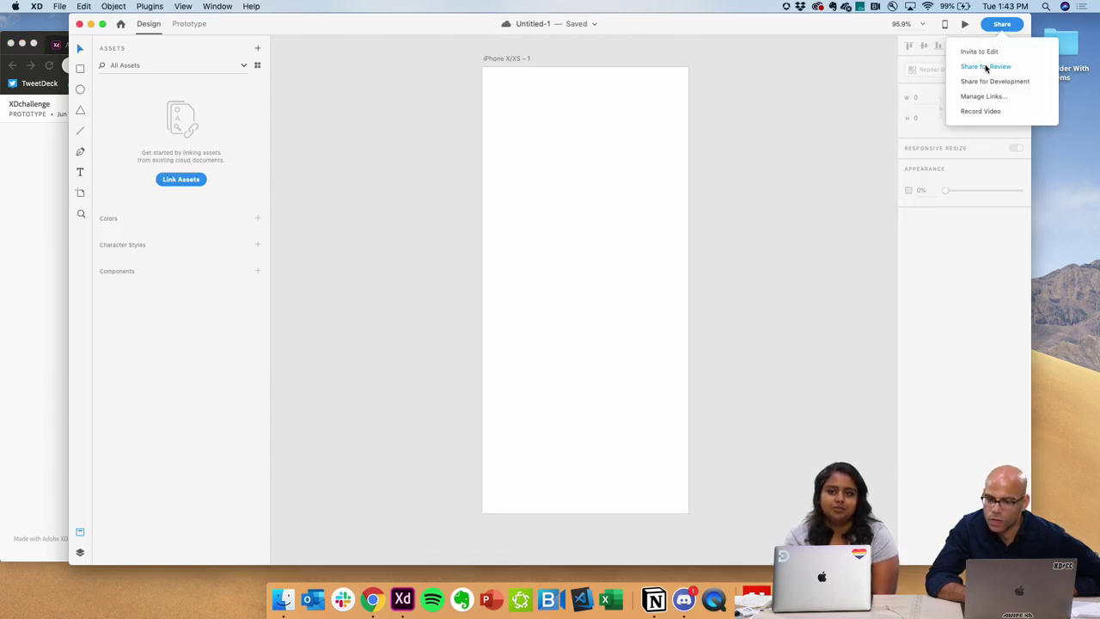
pyautogui.click(985, 67)
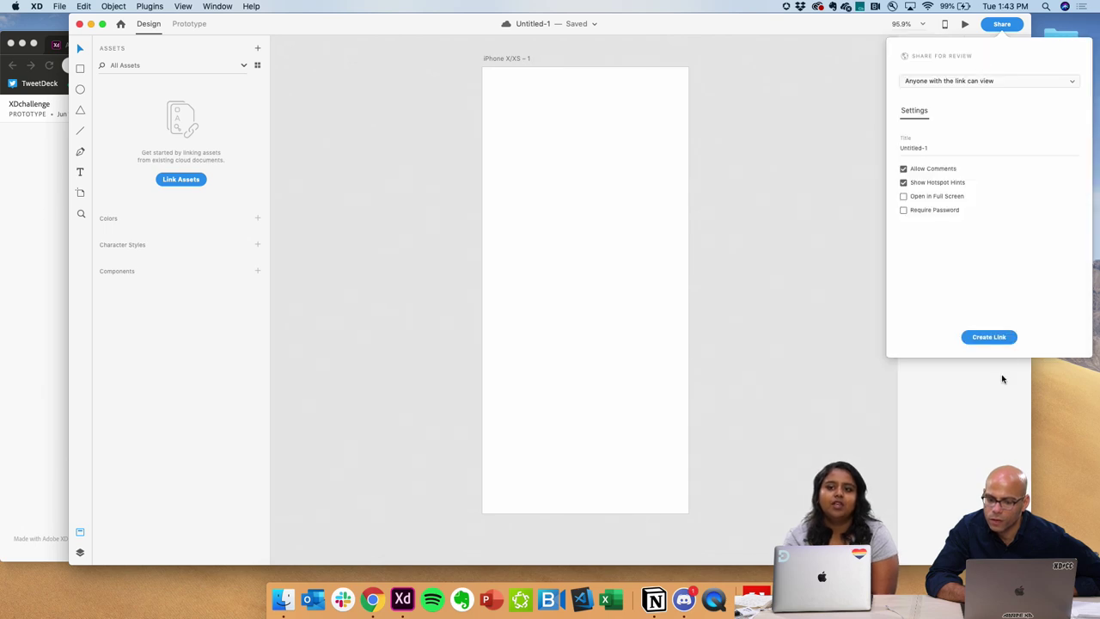
pyautogui.click(827, 287)
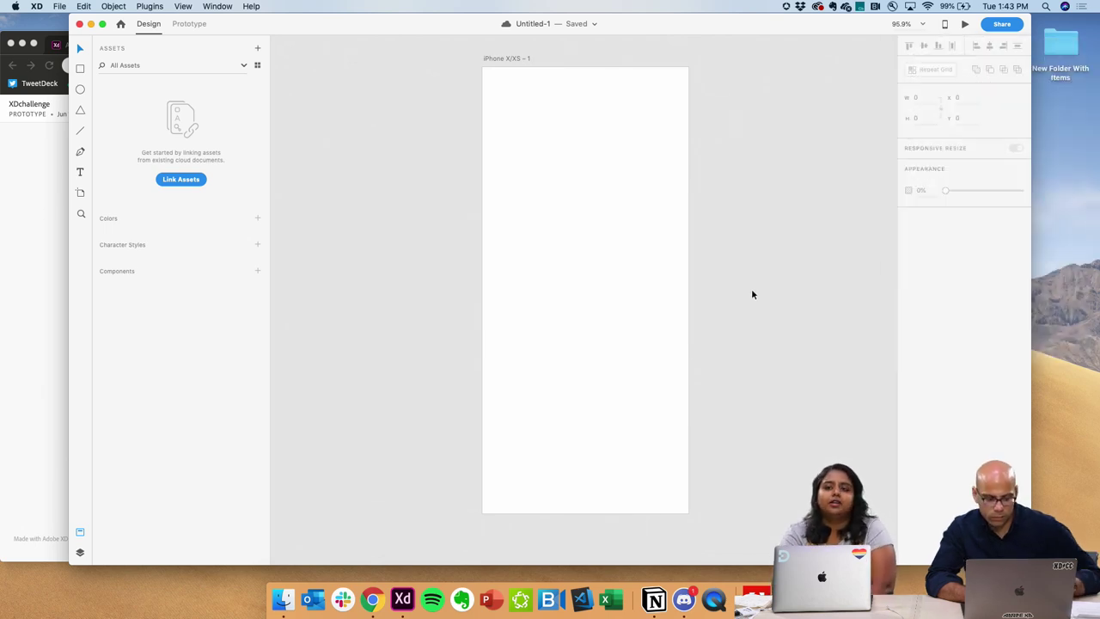
pyautogui.press('super+Tab')
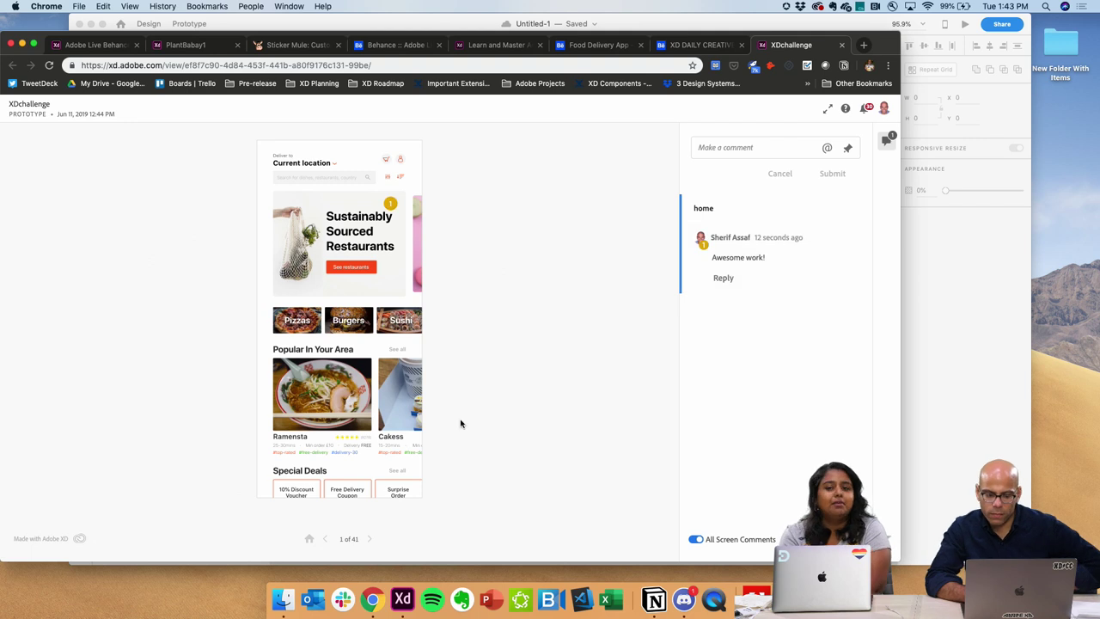
# - Show the prototype's second screen with All Screen Comments off and examine it from the Quick Bites banner down to All Restaurants
pyautogui.click(369, 541)
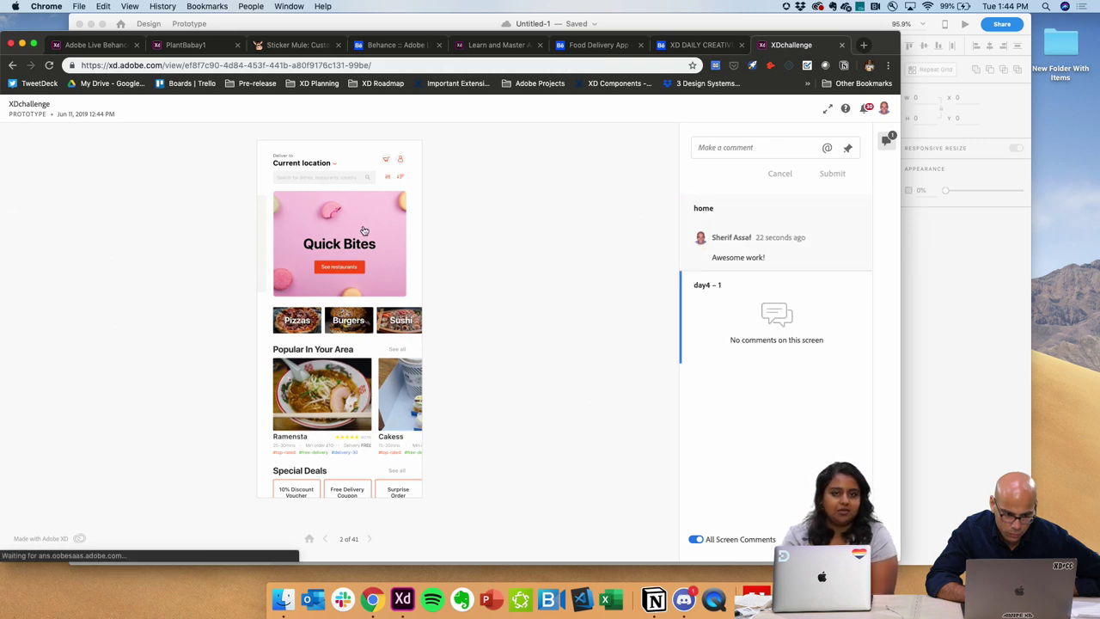
pyautogui.click(694, 539)
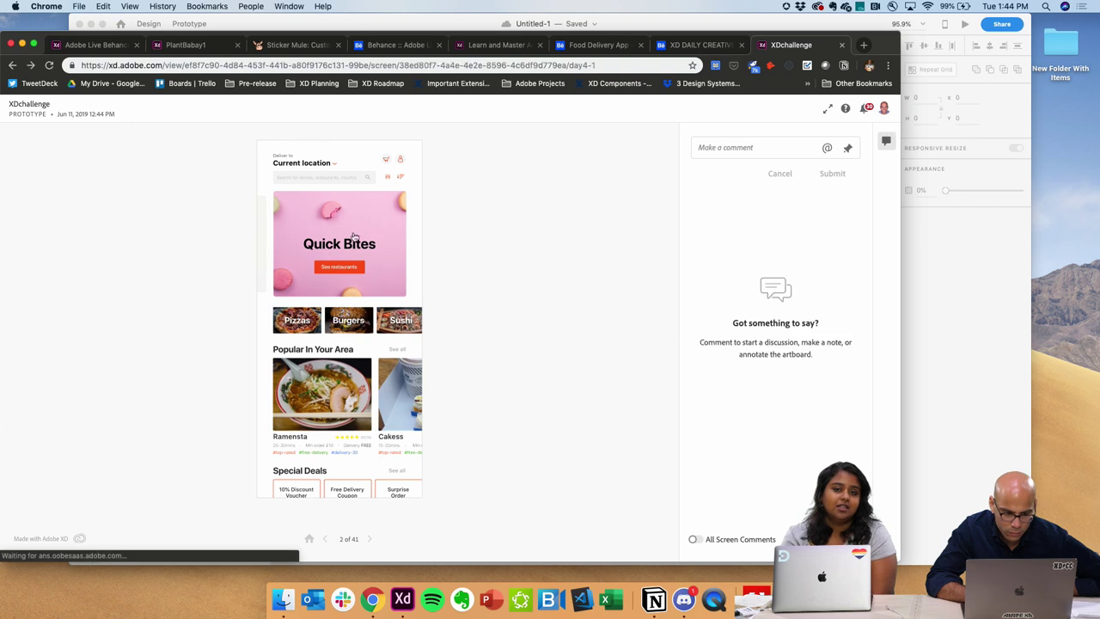
pyautogui.scroll(-3, 371, 249)
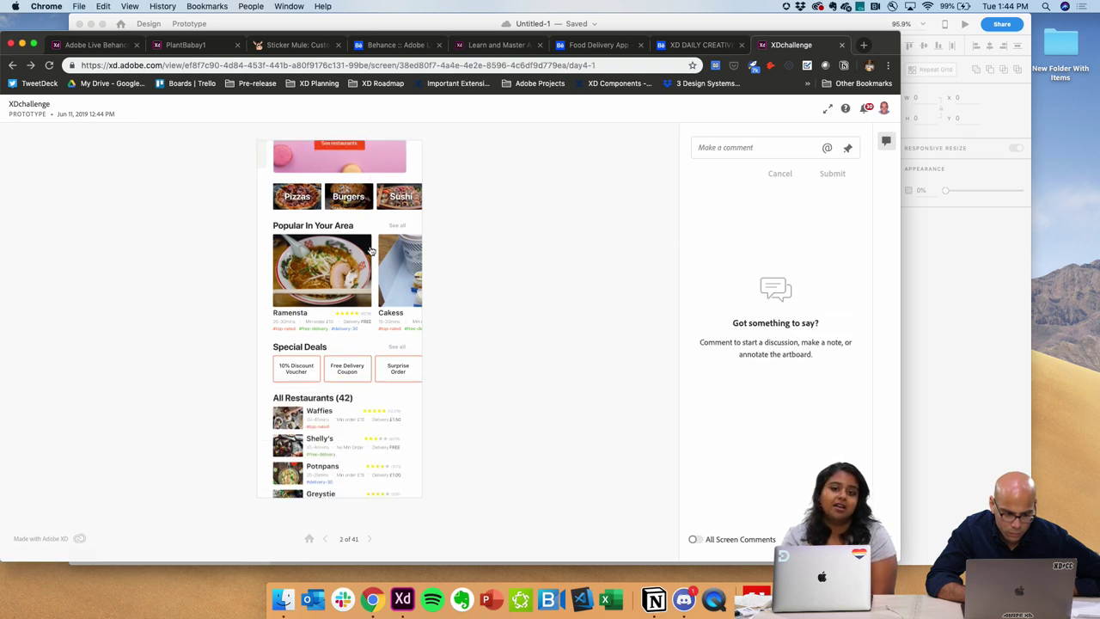
pyautogui.scroll(-3, 371, 249)
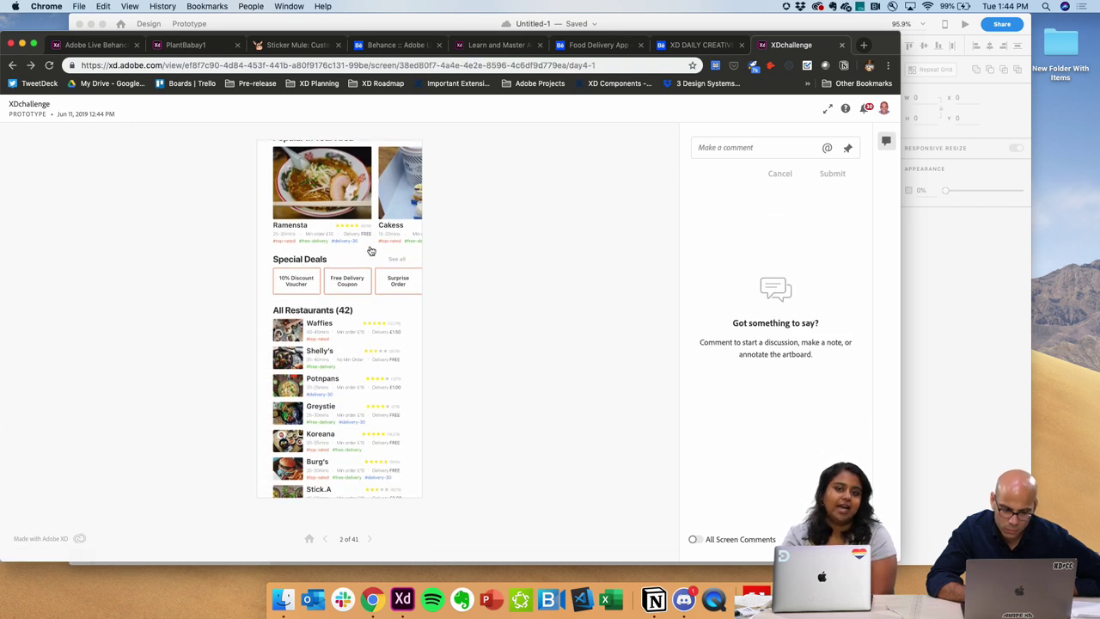
pyautogui.scroll(-3, 371, 250)
pyautogui.scroll(1, 371, 250)
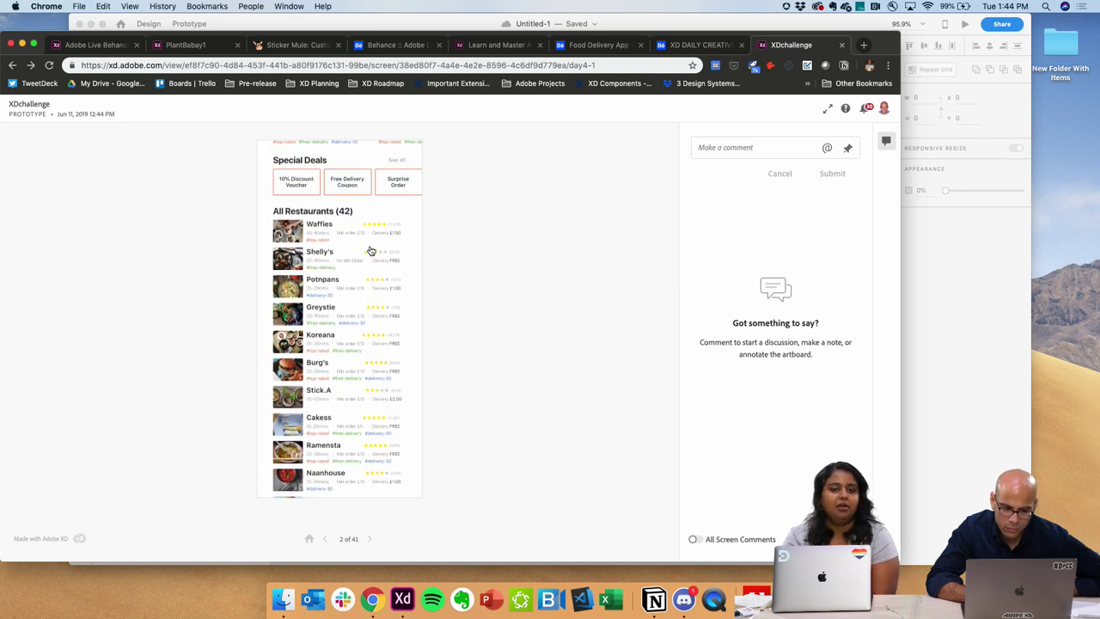
pyautogui.scroll(8, 371, 249)
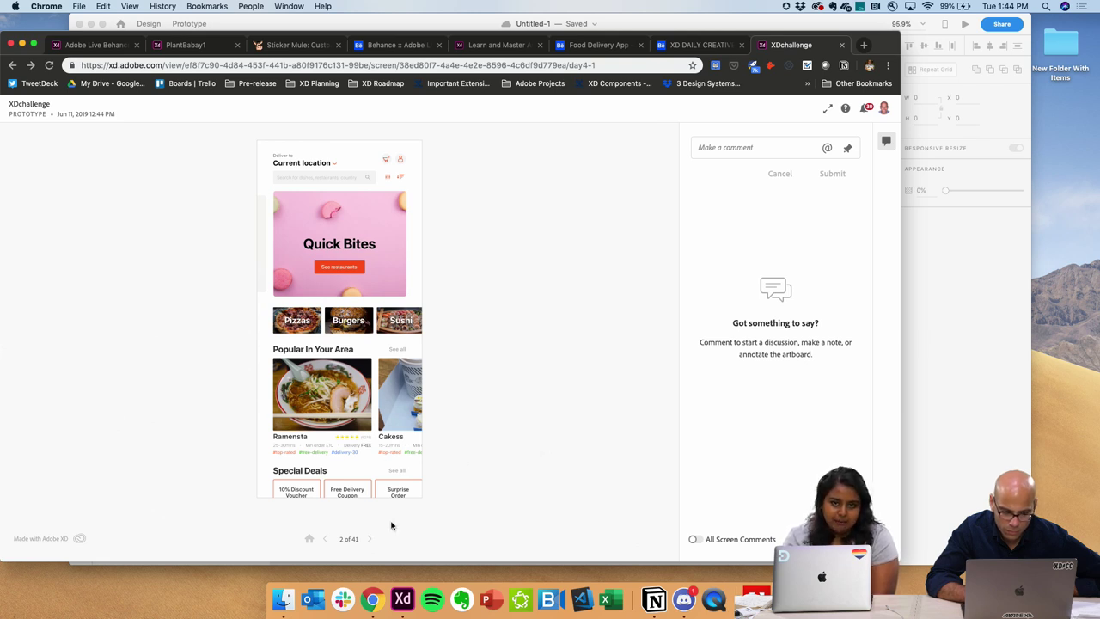
pyautogui.scroll(-4, 356, 438)
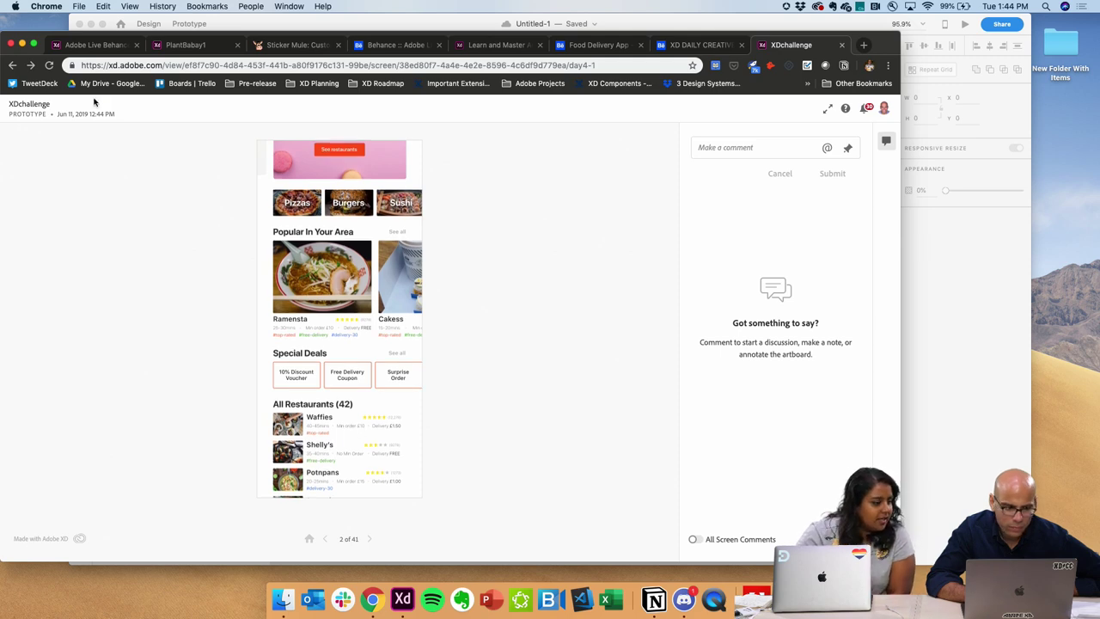
# - Enlarge the browser window, view the prototype in full screen, and inspect the Quick Bites screen and its hotspots
pyautogui.click(32, 44)
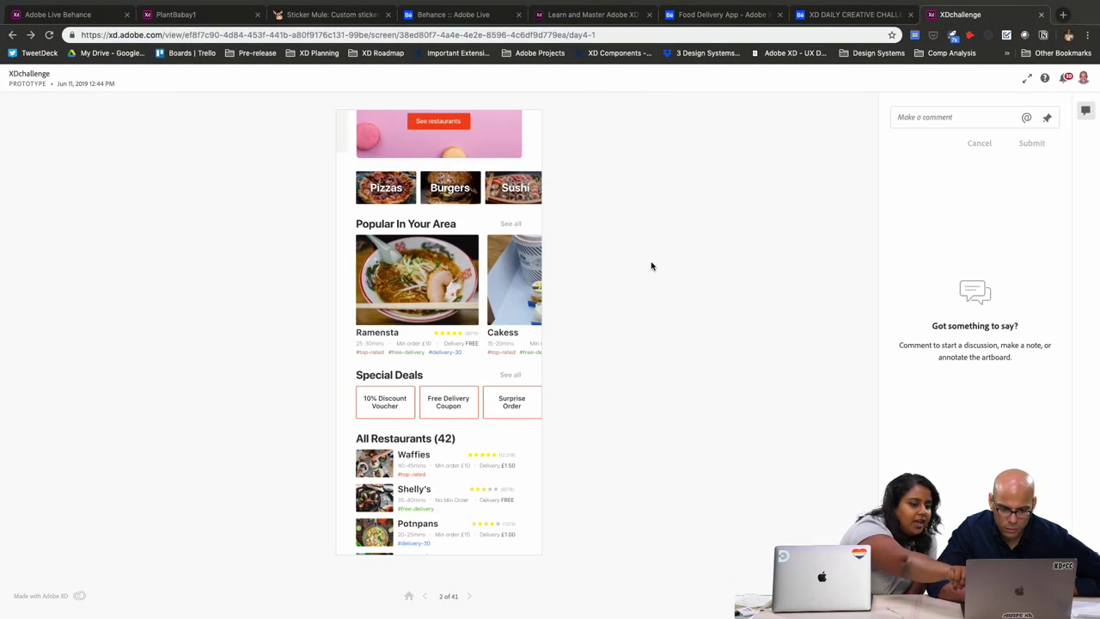
pyautogui.click(1027, 79)
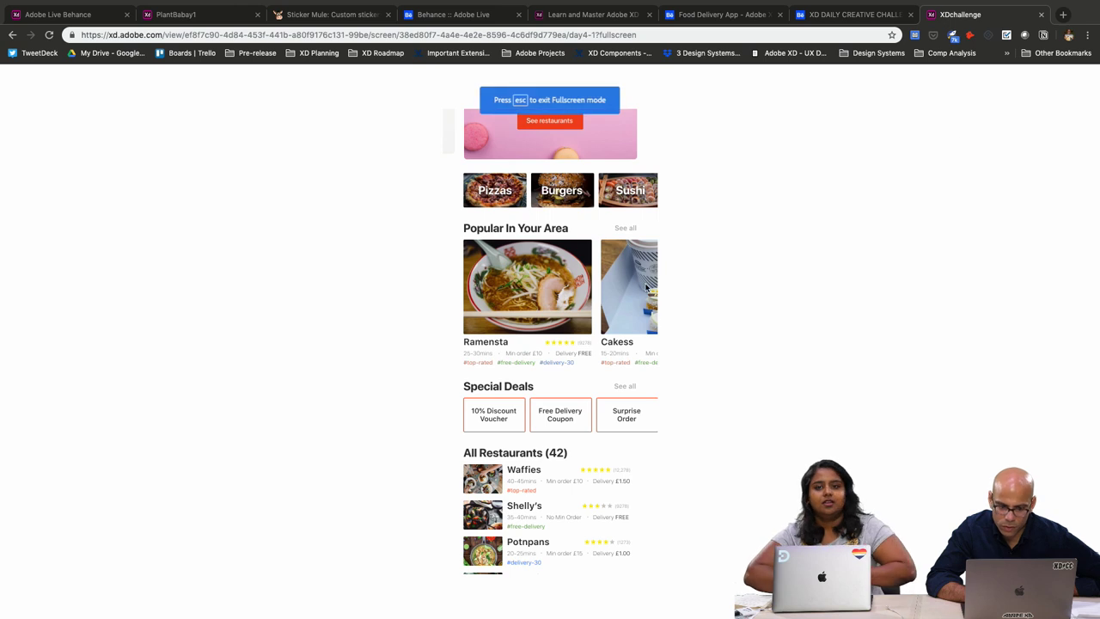
pyautogui.scroll(-5, 604, 431)
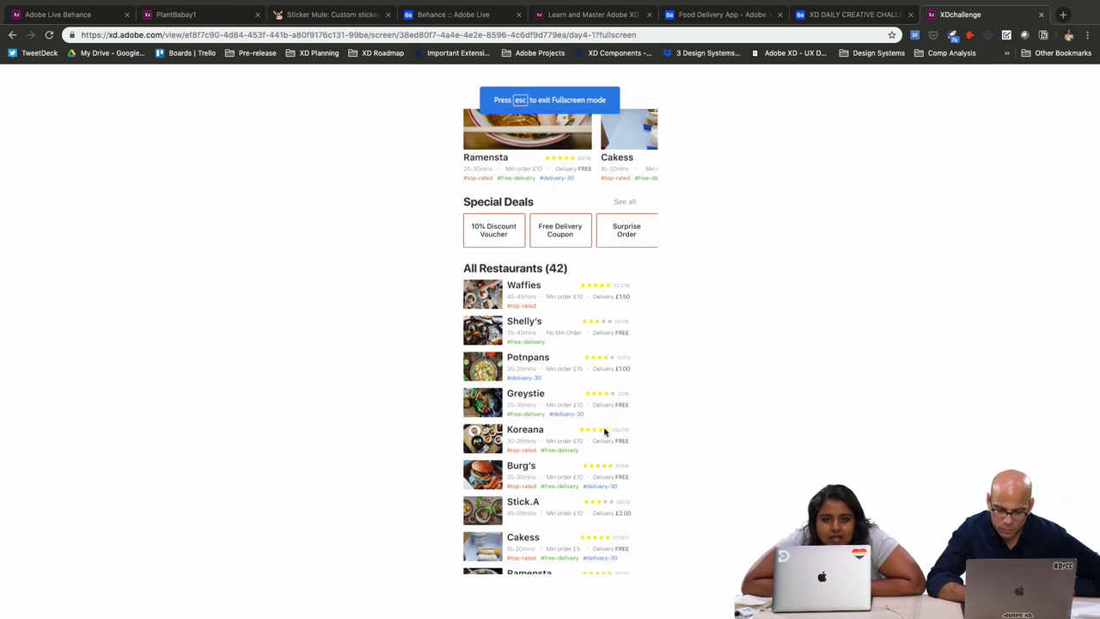
pyautogui.scroll(10, 604, 431)
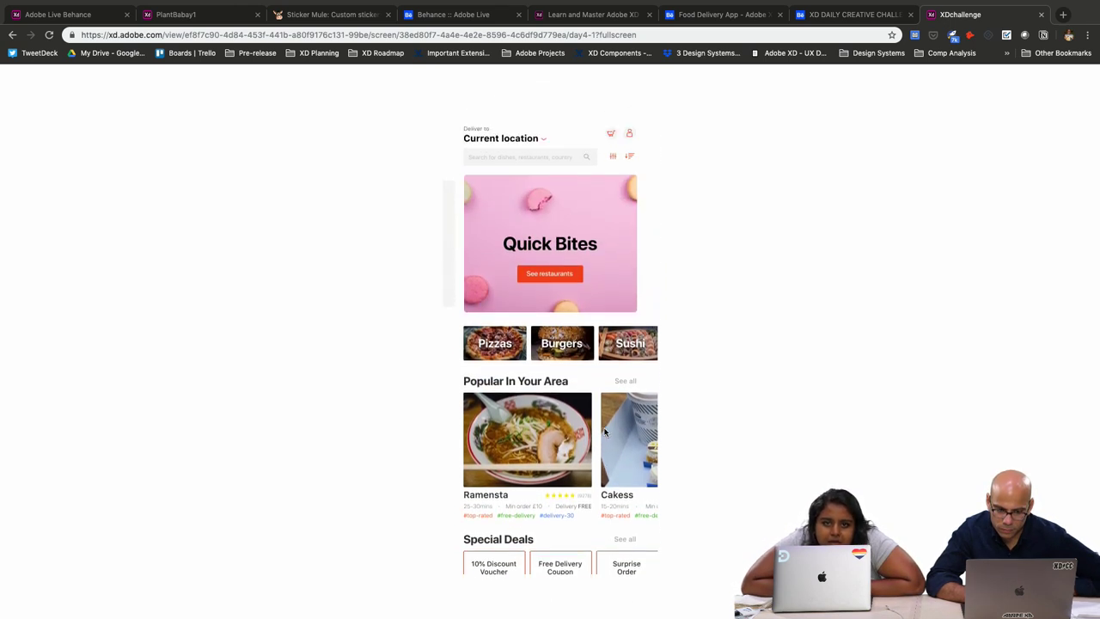
pyautogui.click(612, 315)
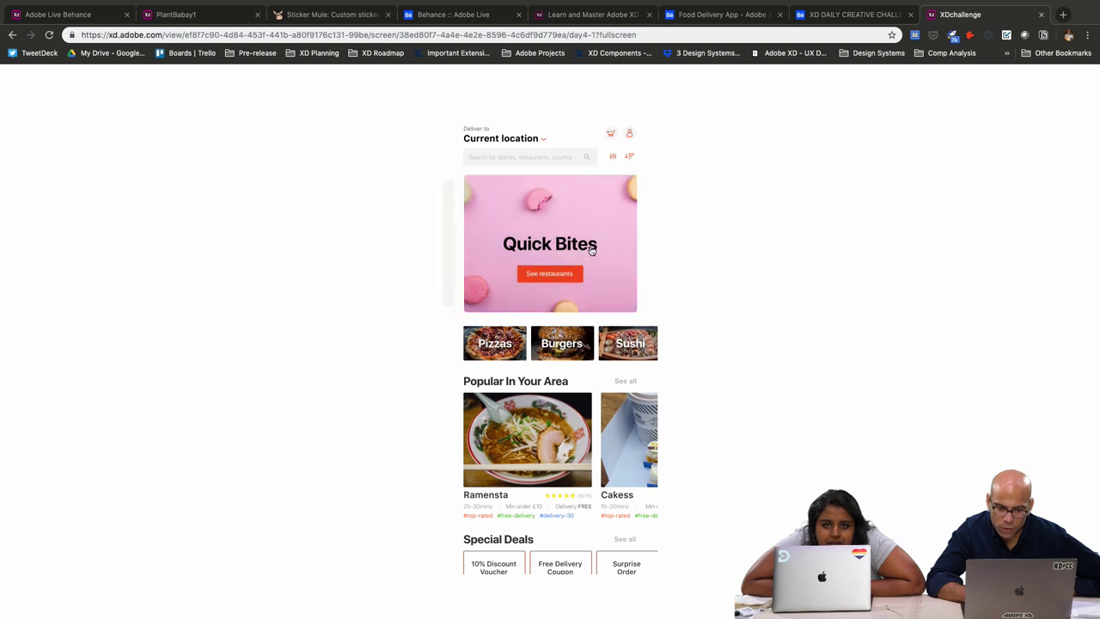
pyautogui.click(637, 373)
pyautogui.click(637, 373)
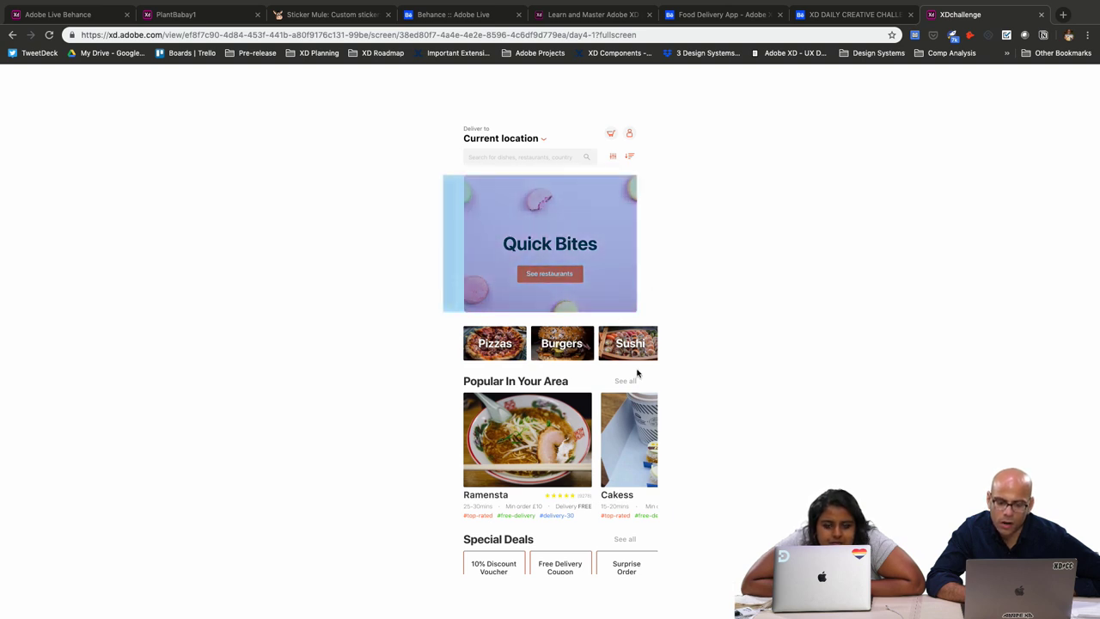
pyautogui.click(637, 372)
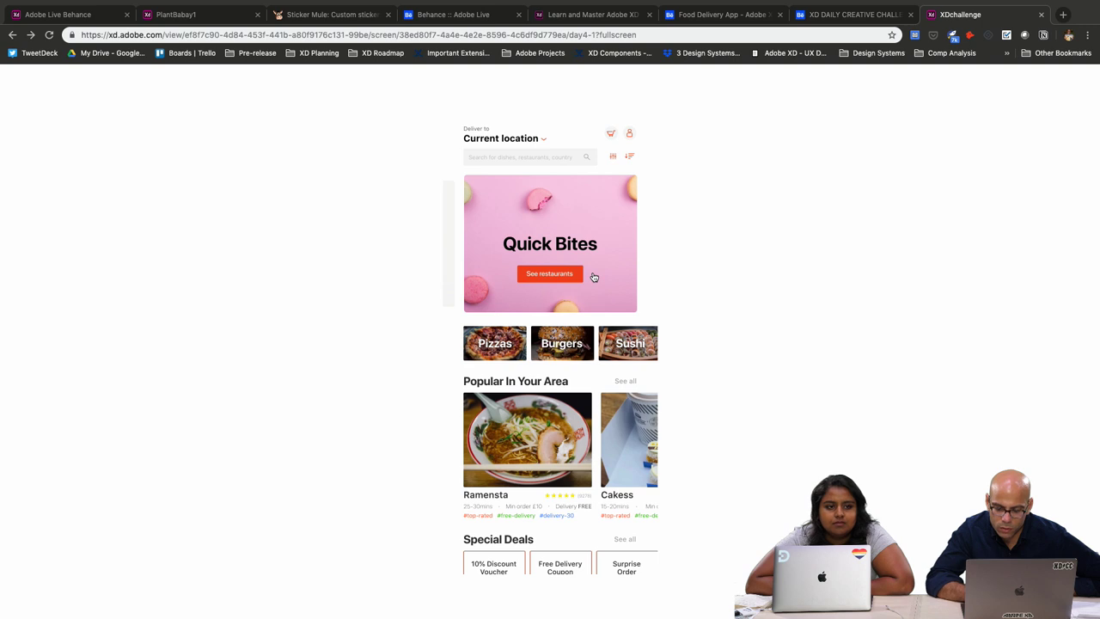
# - Open the Koreana restaurant from the Quick Bites banner and bring up the Custom bibimbap options
pyautogui.click(591, 276)
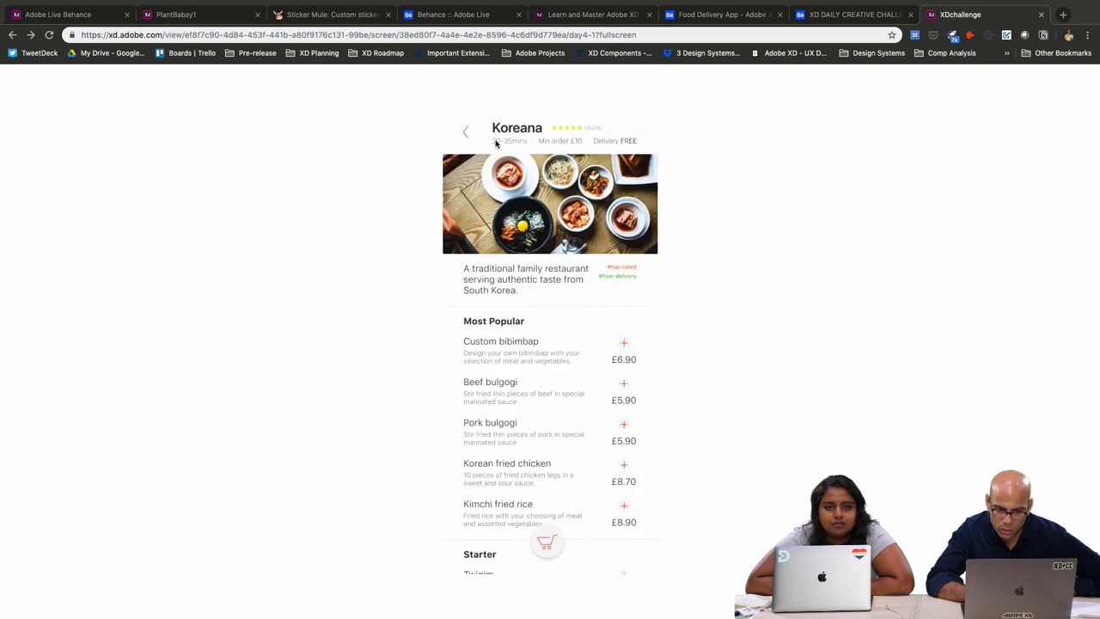
pyautogui.click(468, 133)
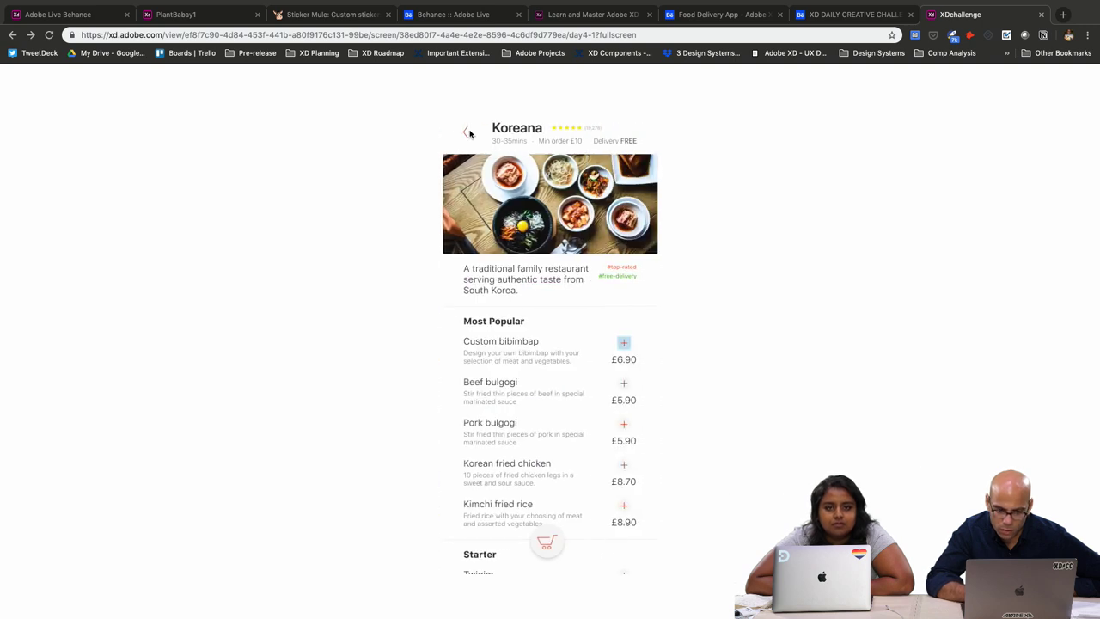
pyautogui.click(625, 344)
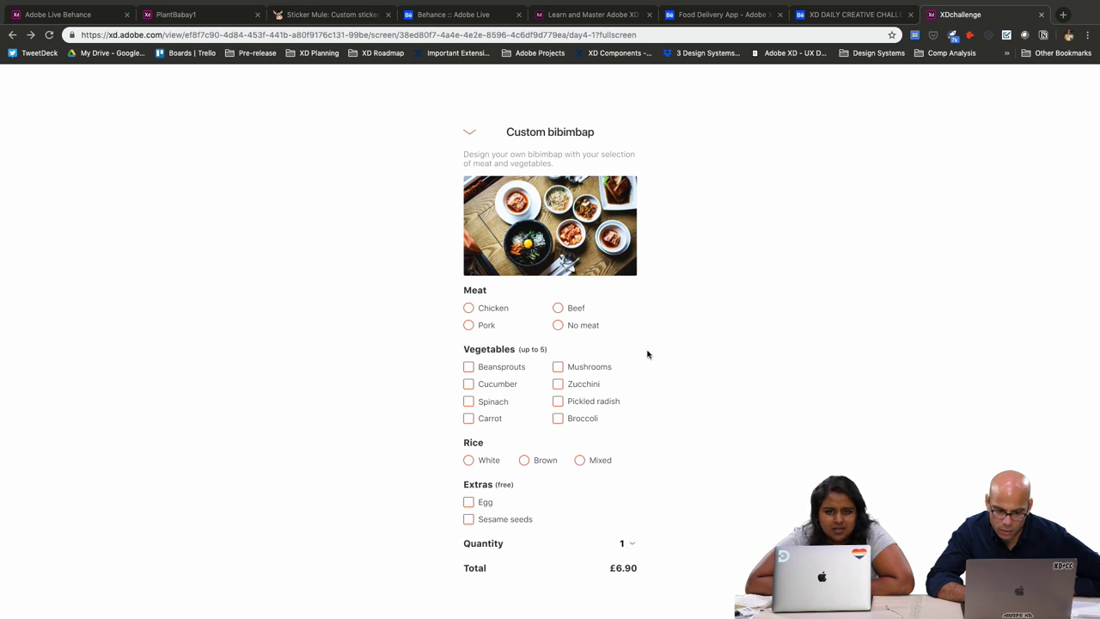
# - Customize the bibimbap with Pork, Beansprouts, Mushrooms, Zucchini, Spinach, White rice and the Egg extra
pyautogui.click(546, 371)
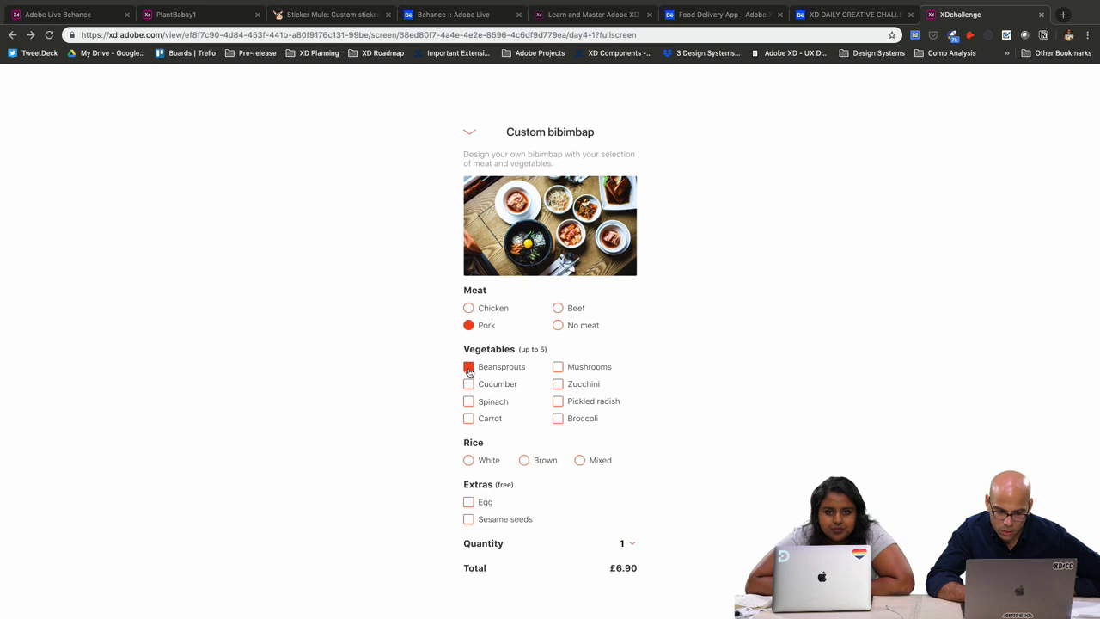
pyautogui.click(559, 367)
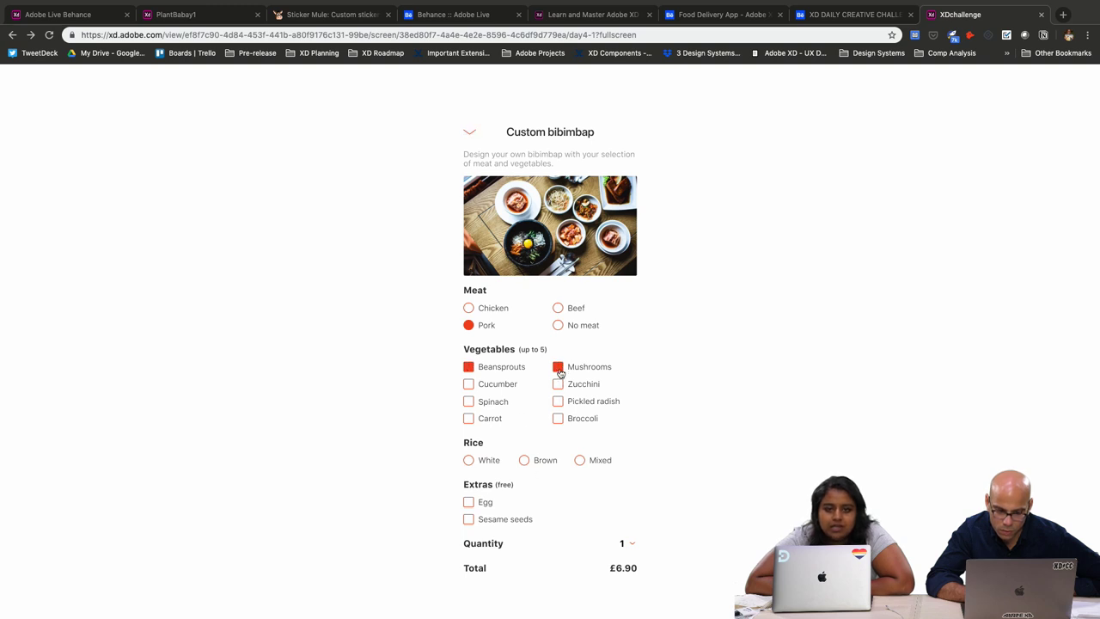
pyautogui.click(557, 386)
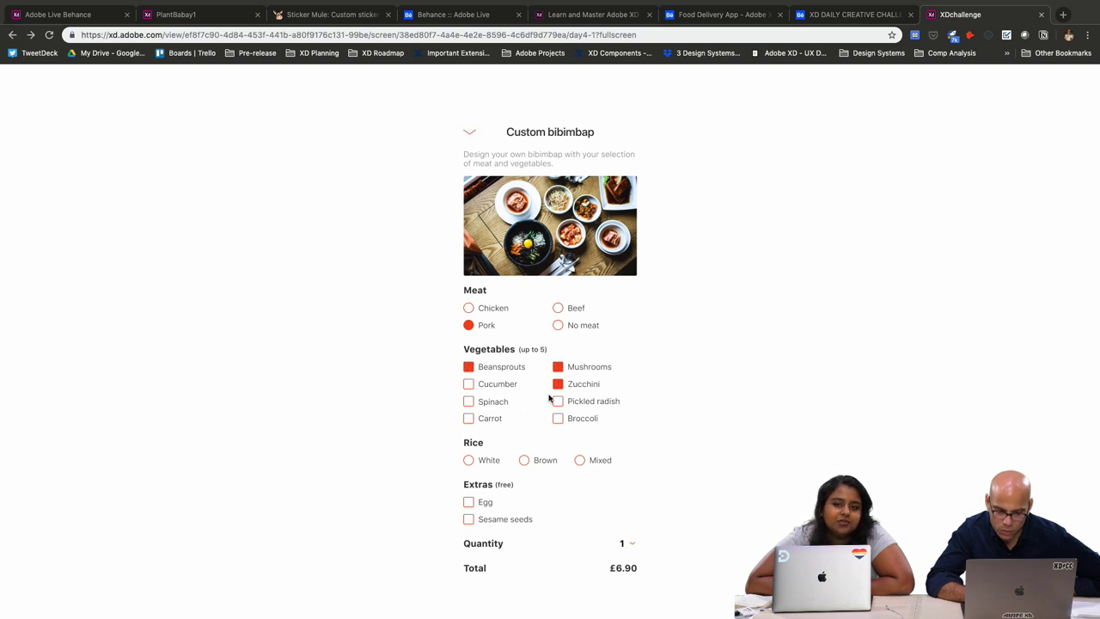
pyautogui.click(469, 404)
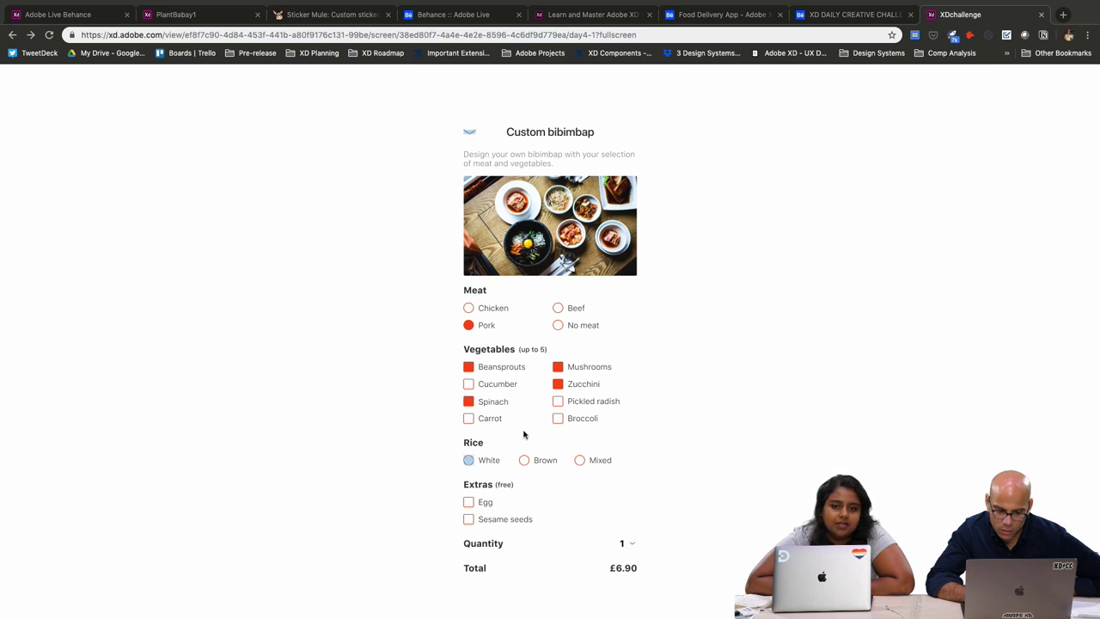
pyautogui.click(468, 460)
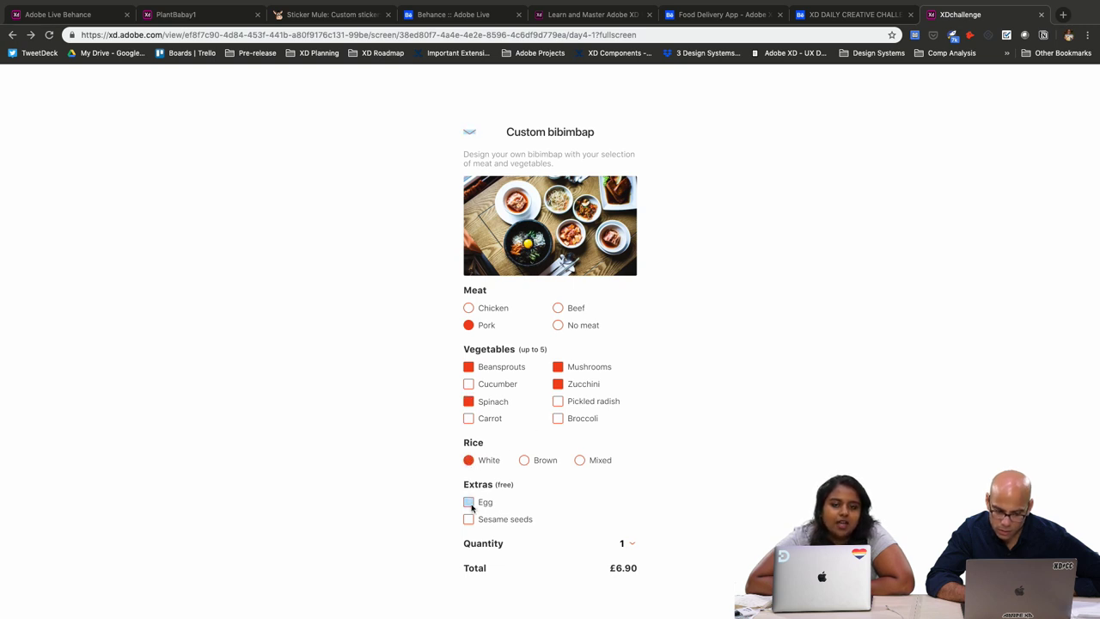
pyautogui.click(469, 502)
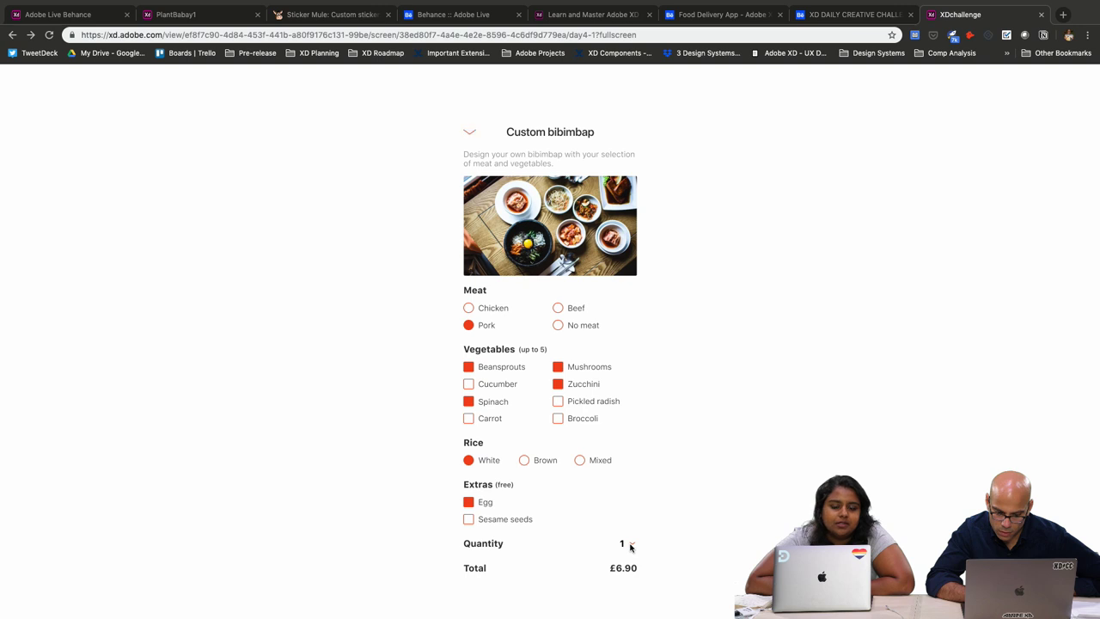
# - Return to Koreana's menu, reopen the Custom bibimbap options, and leave the prototype's full-screen view
pyautogui.click(469, 136)
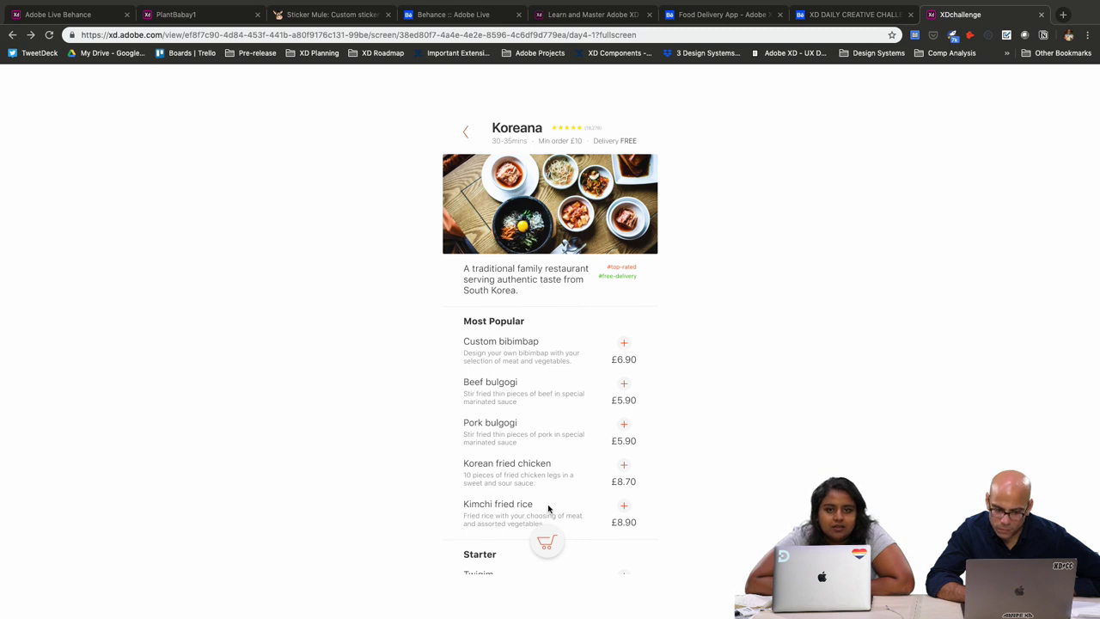
pyautogui.click(624, 347)
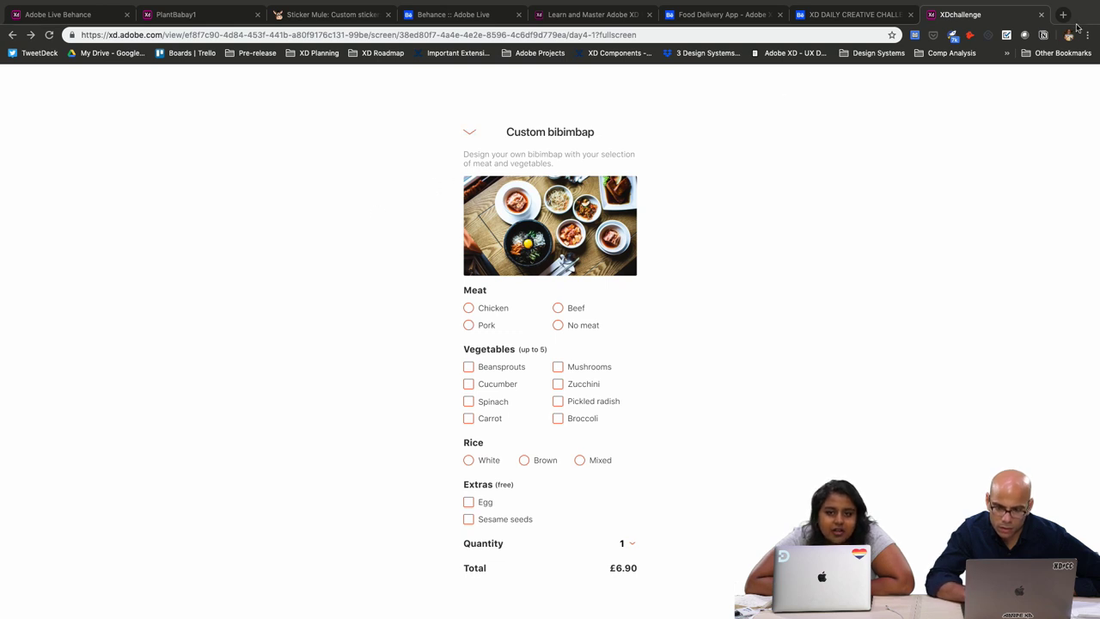
pyautogui.click(1026, 97)
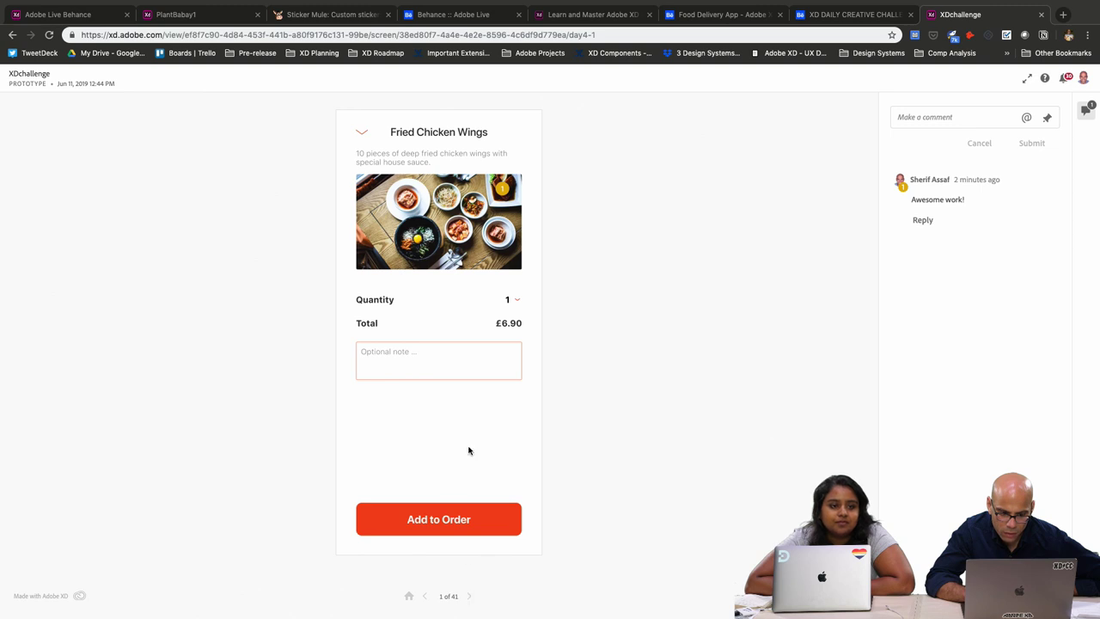
# - Add the Fried Chicken Wings to the order and open the cart's Review Order screen
pyautogui.click(461, 518)
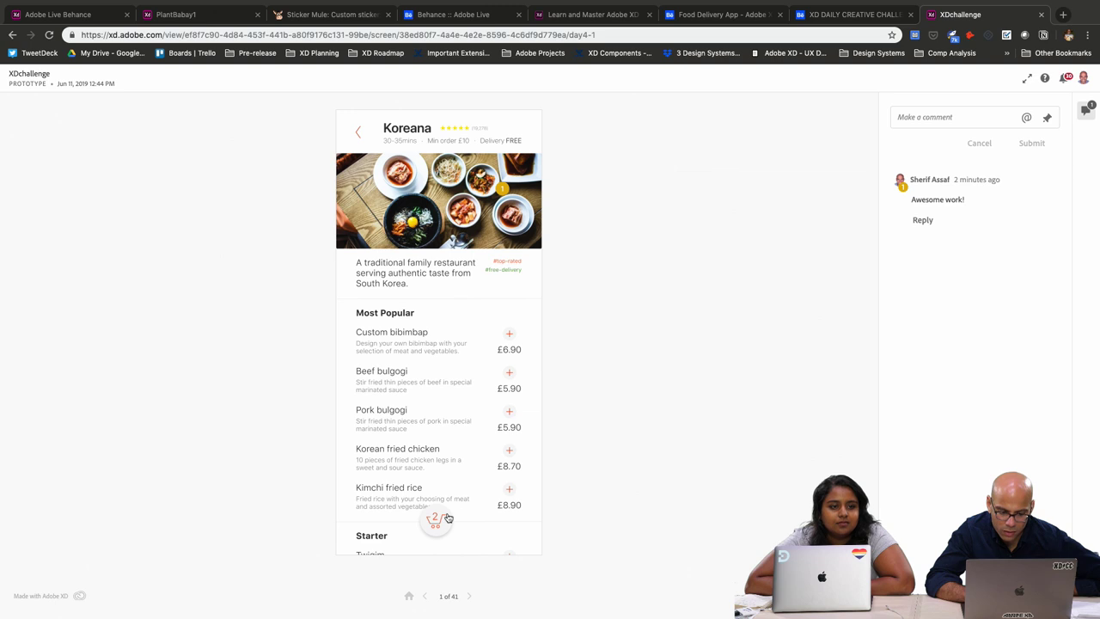
pyautogui.click(438, 518)
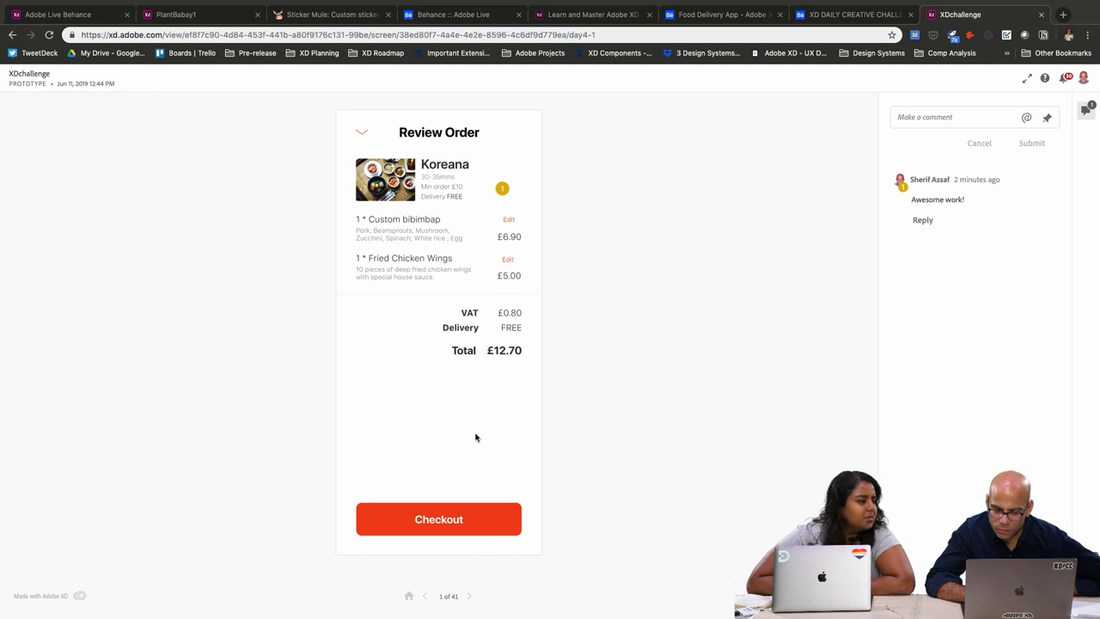
# - Leave the browser and switch to the day 5 post in Discord's design-feedback channel
pyautogui.hotkey('ctrl', 'Left')
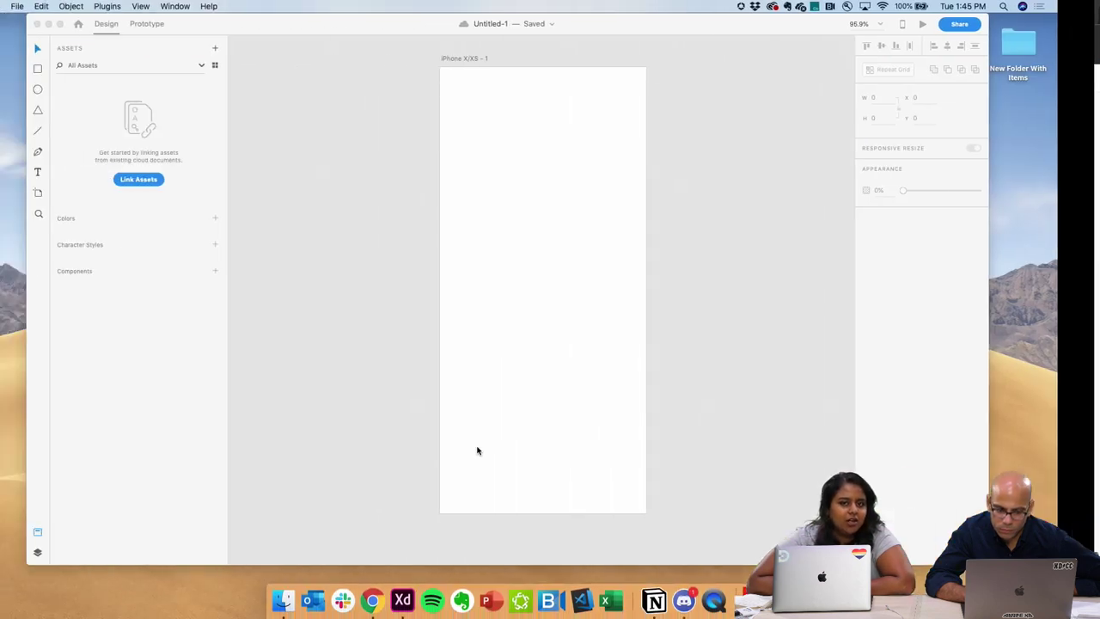
pyautogui.click(682, 601)
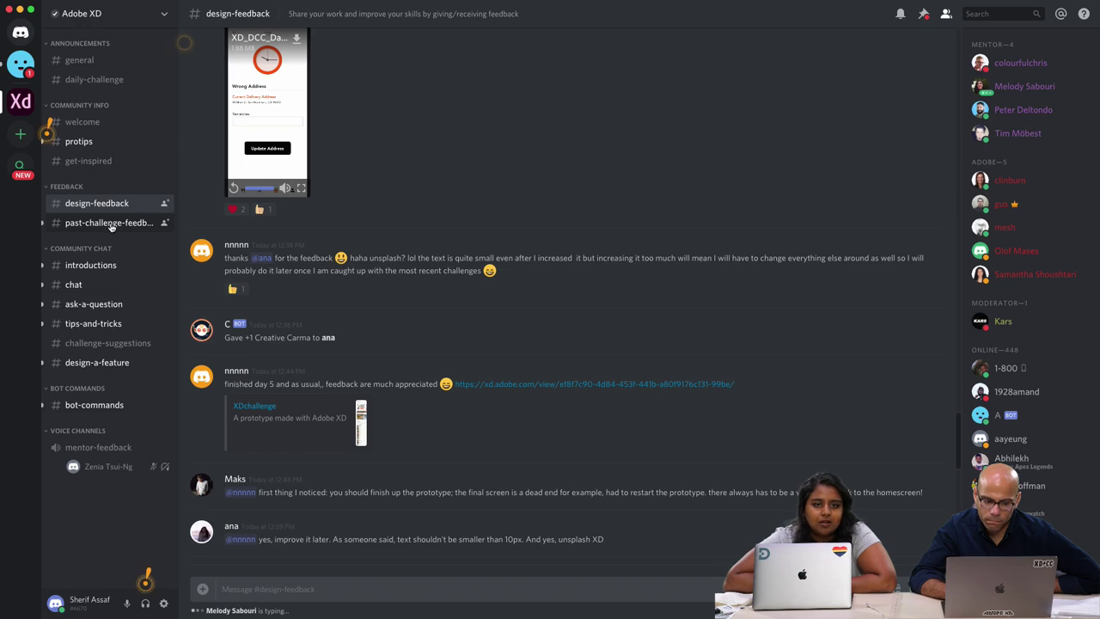
# - Recheck the XDchallenge prototype's home and Koreana menu screens and switch back to Discord's design-feedback channel
pyautogui.scroll(-5, 469, 391)
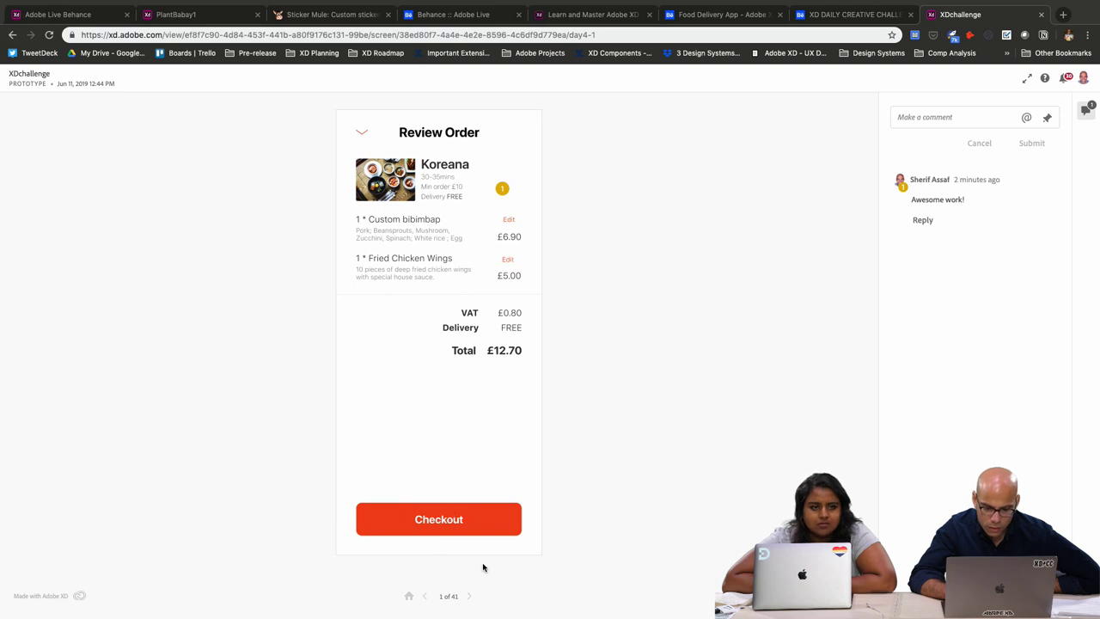
pyautogui.click(470, 596)
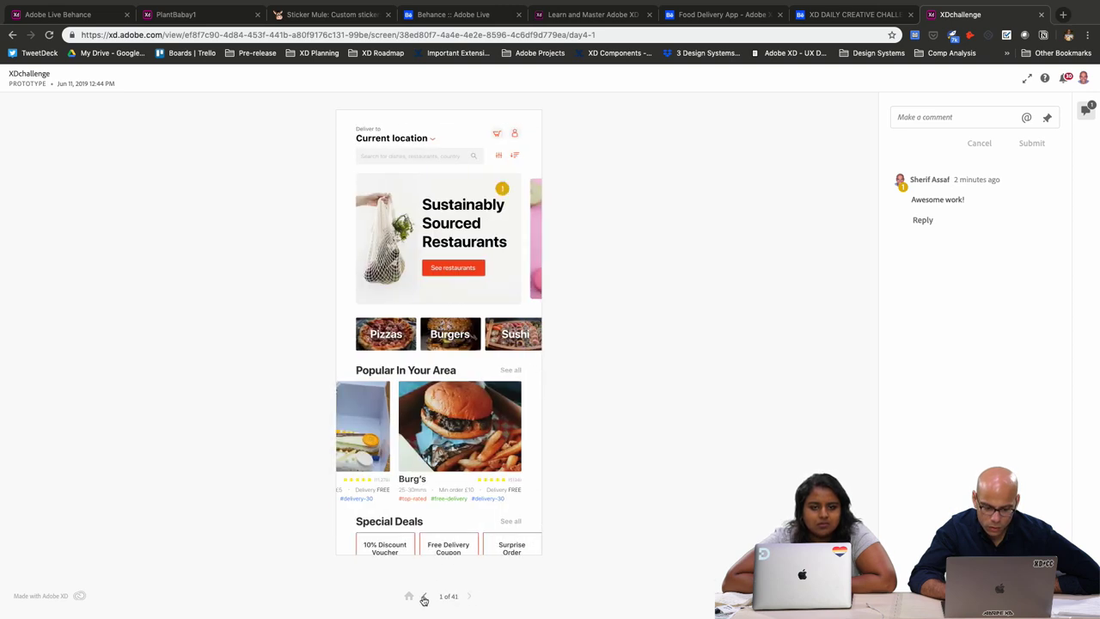
pyautogui.click(424, 597)
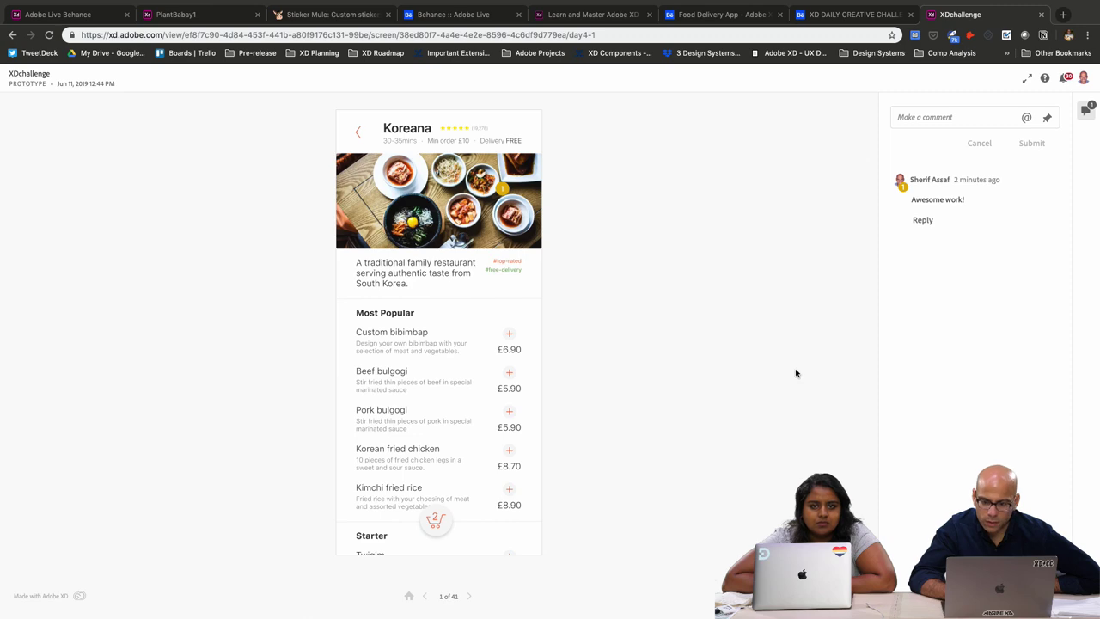
pyautogui.press('super+Tab')
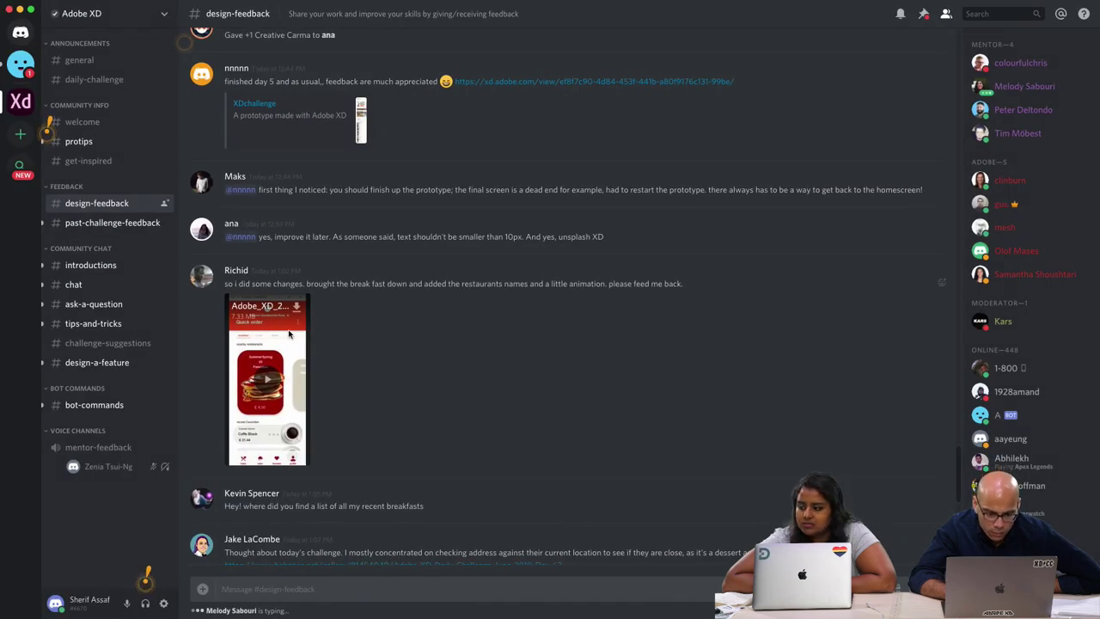
# - Play the Quick order breakfast app video from the post about added restaurant names and animation in full screen
pyautogui.scroll(-4, 290, 333)
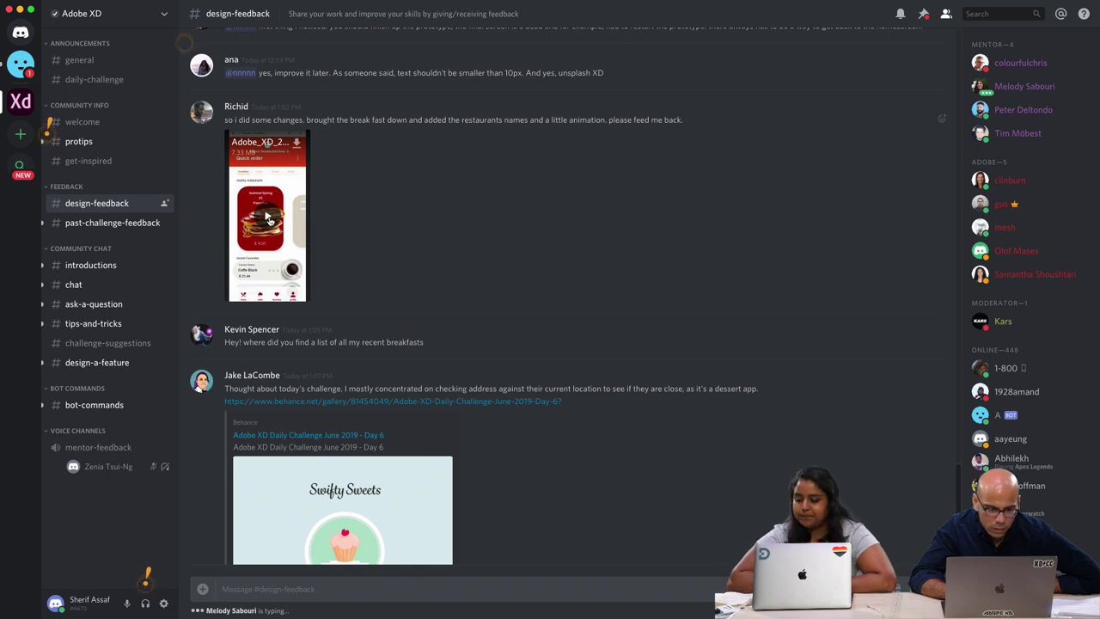
pyautogui.click(269, 221)
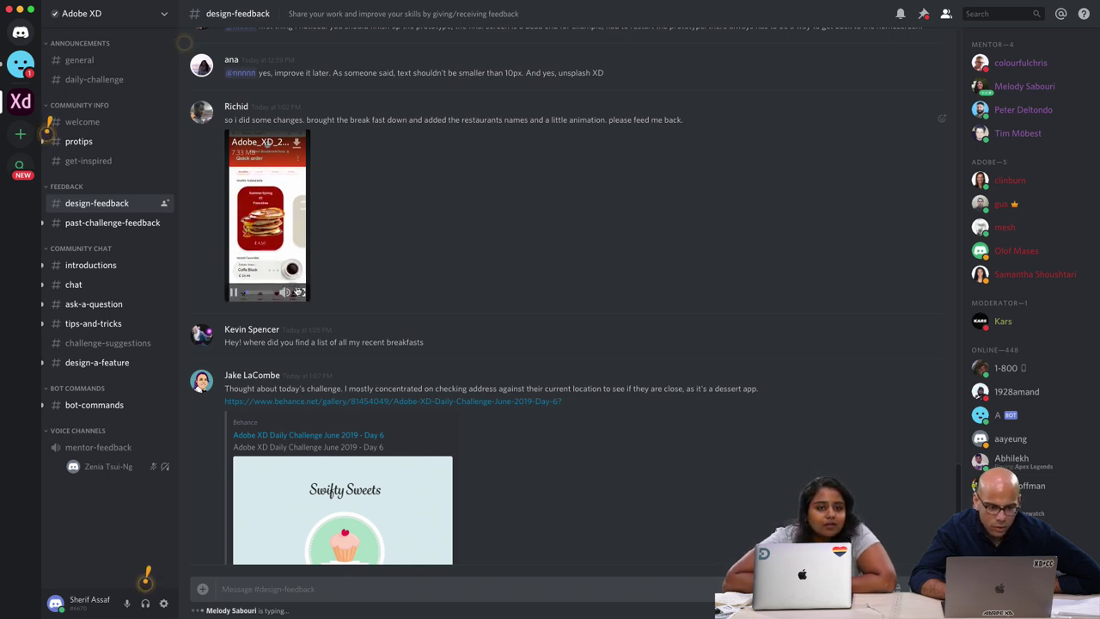
pyautogui.click(299, 292)
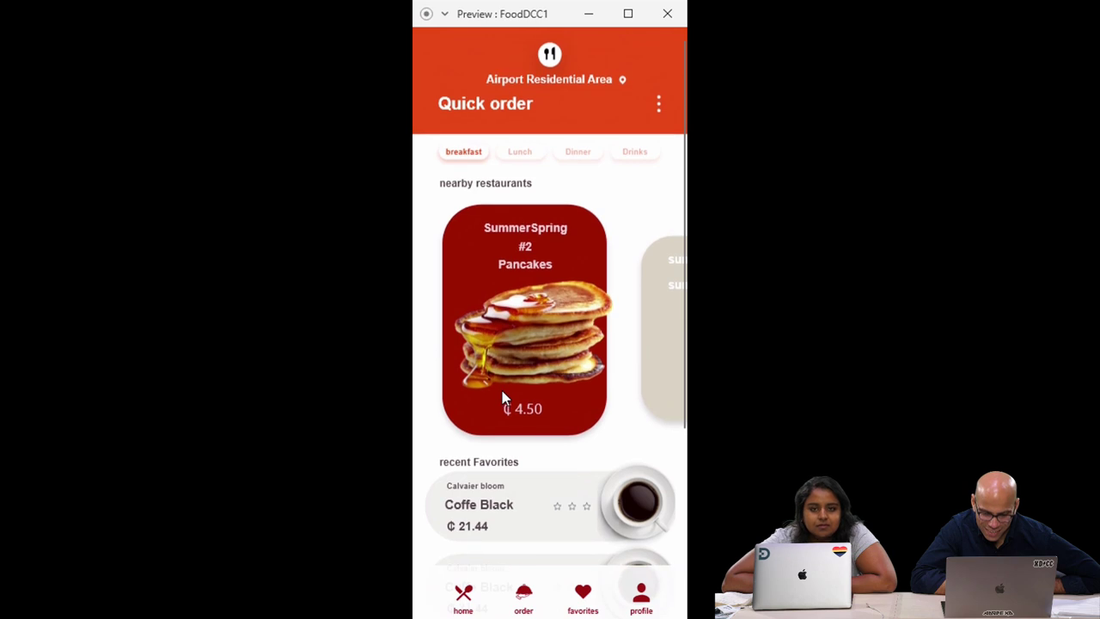
pyautogui.click(668, 307)
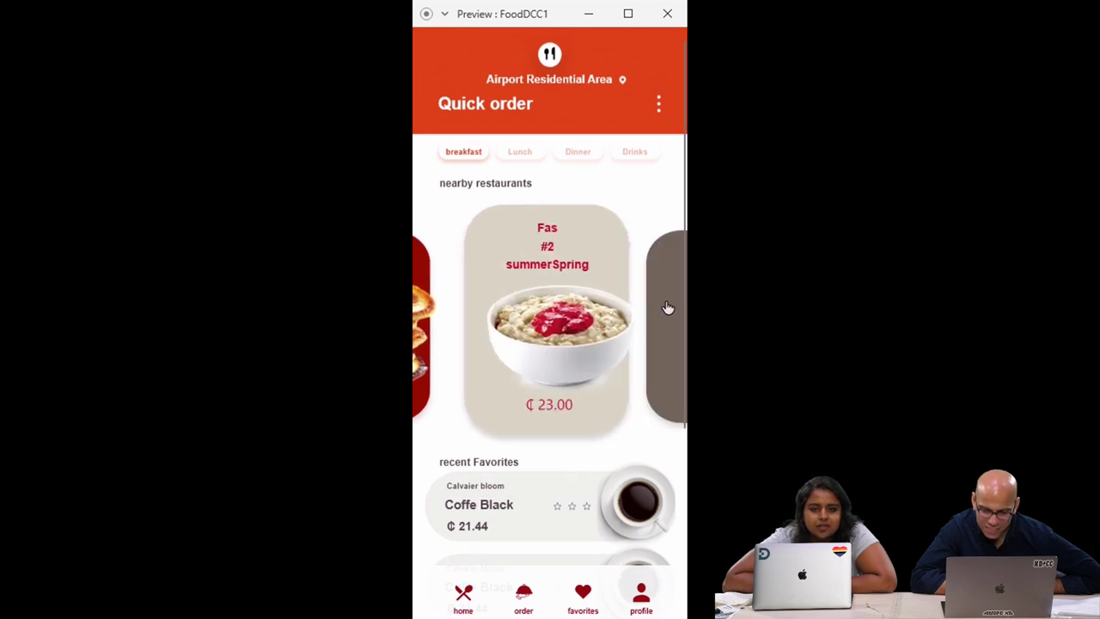
pyautogui.click(658, 303)
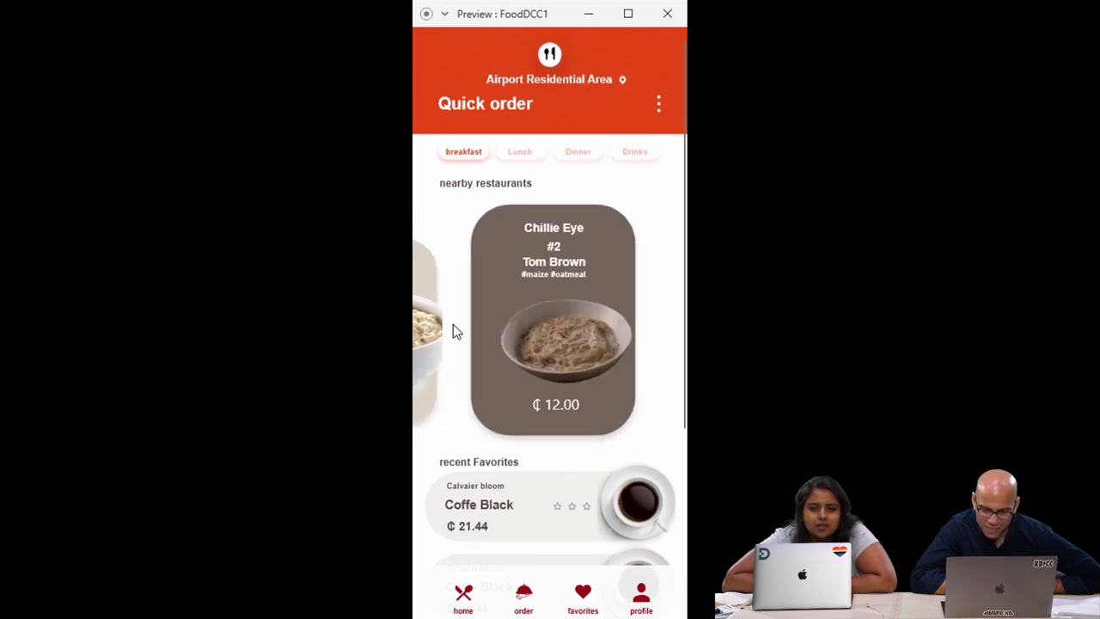
pyautogui.click(427, 338)
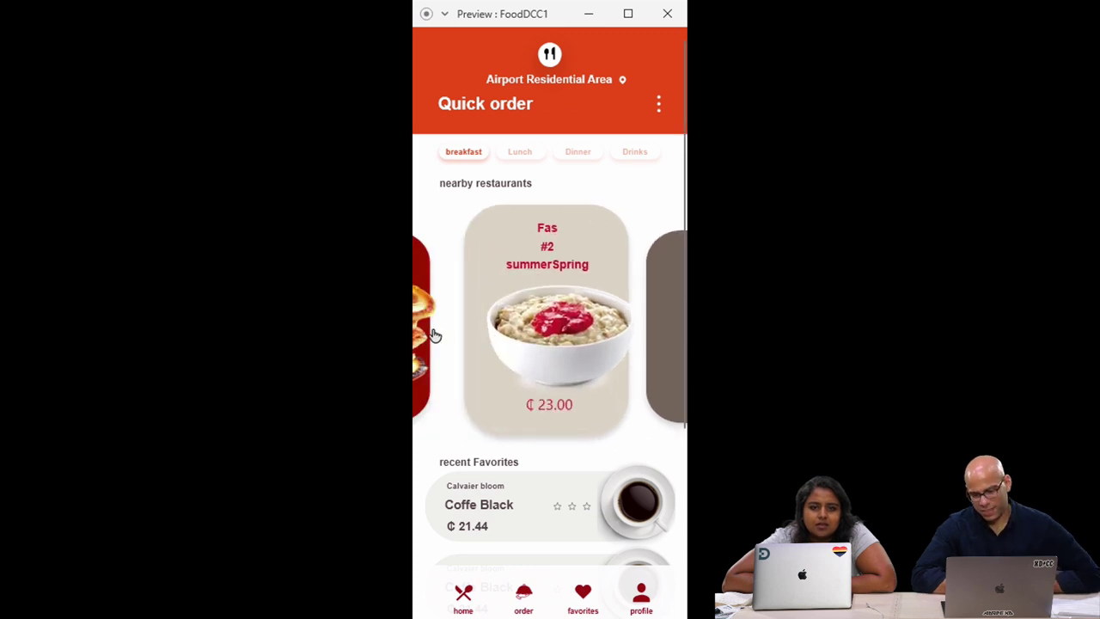
pyautogui.click(429, 333)
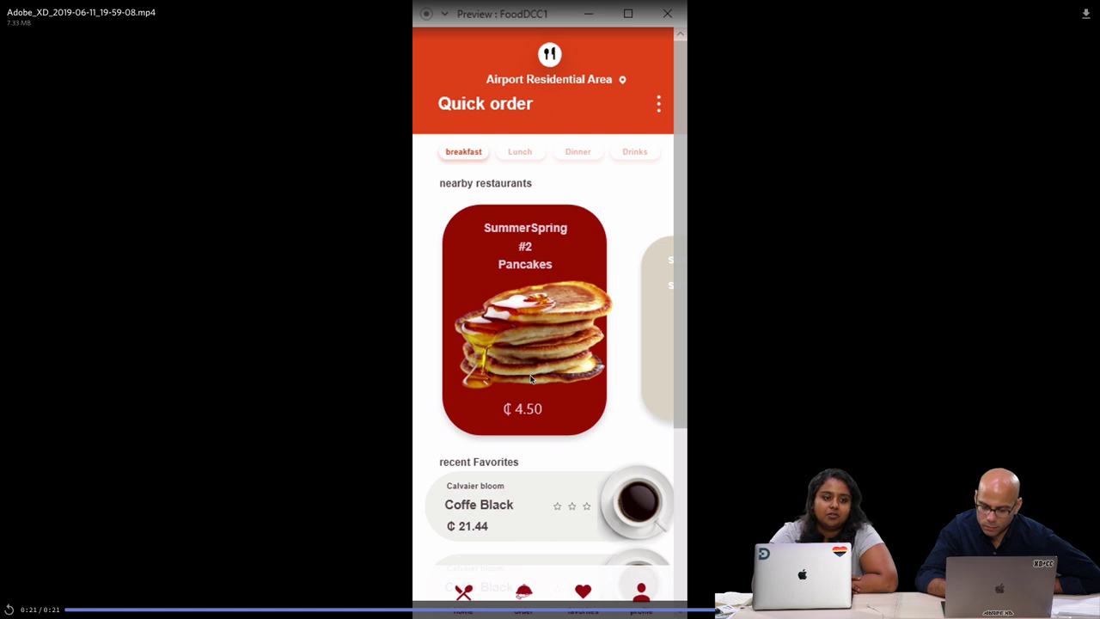
# - Rewind the Quick order video to 0:08, replay it to examine the nearby restaurants carousel animation, and exit full screen
pyautogui.click(491, 612)
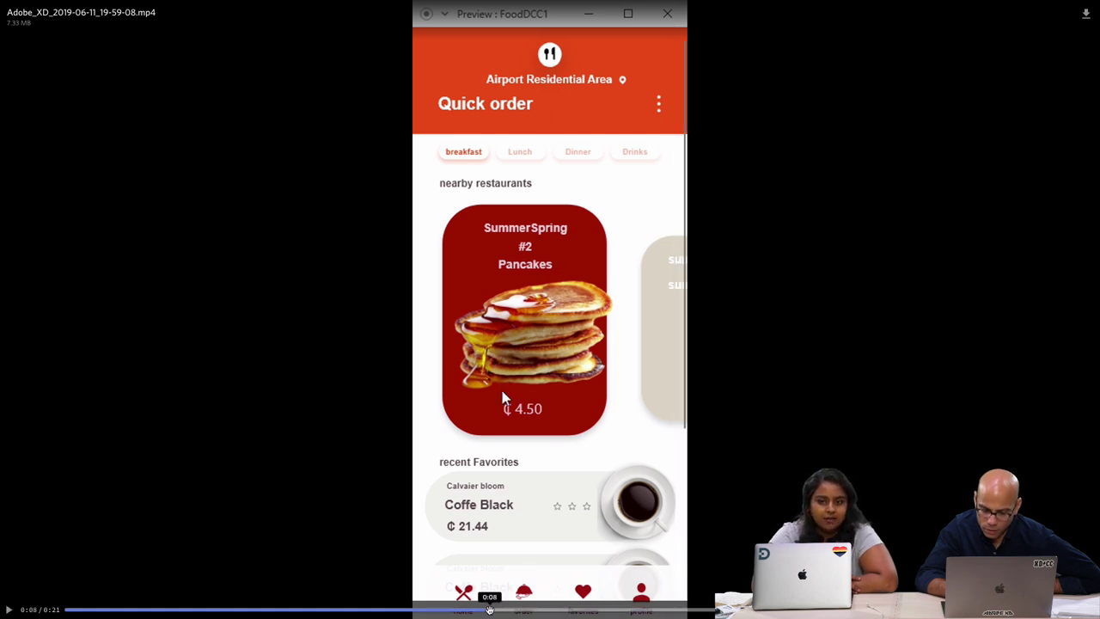
pyautogui.click(10, 610)
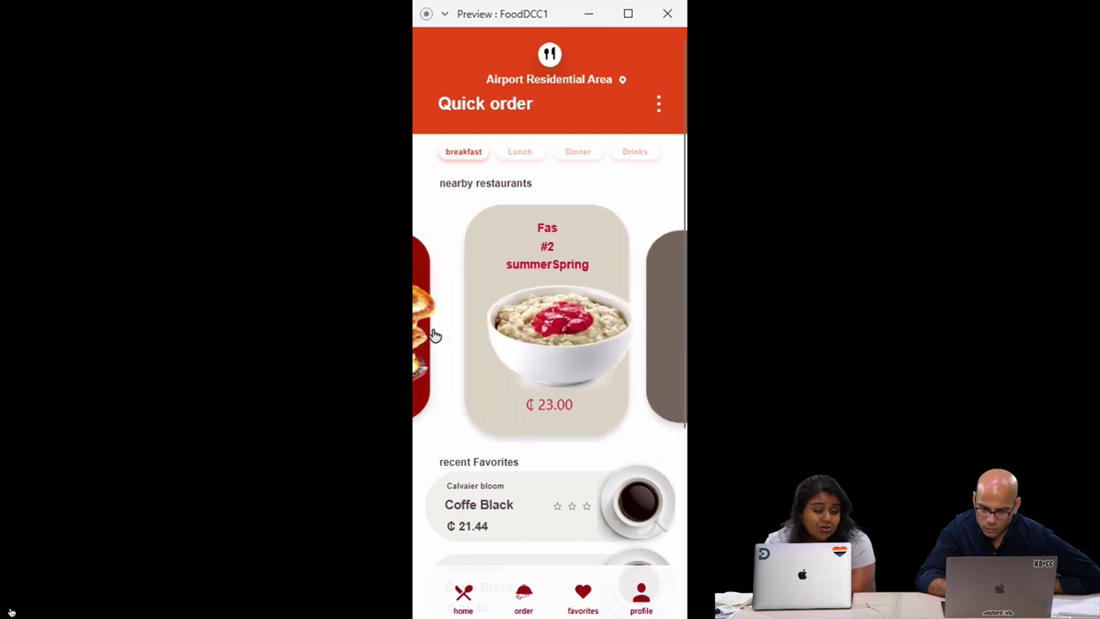
pyautogui.moveTo(229, 554)
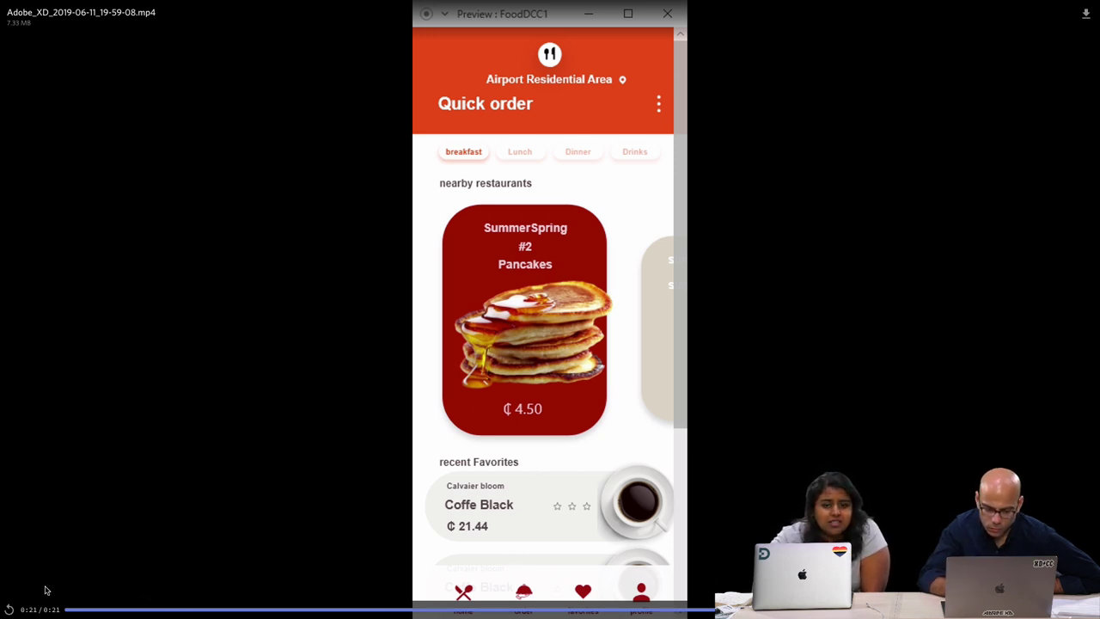
pyautogui.click(9, 609)
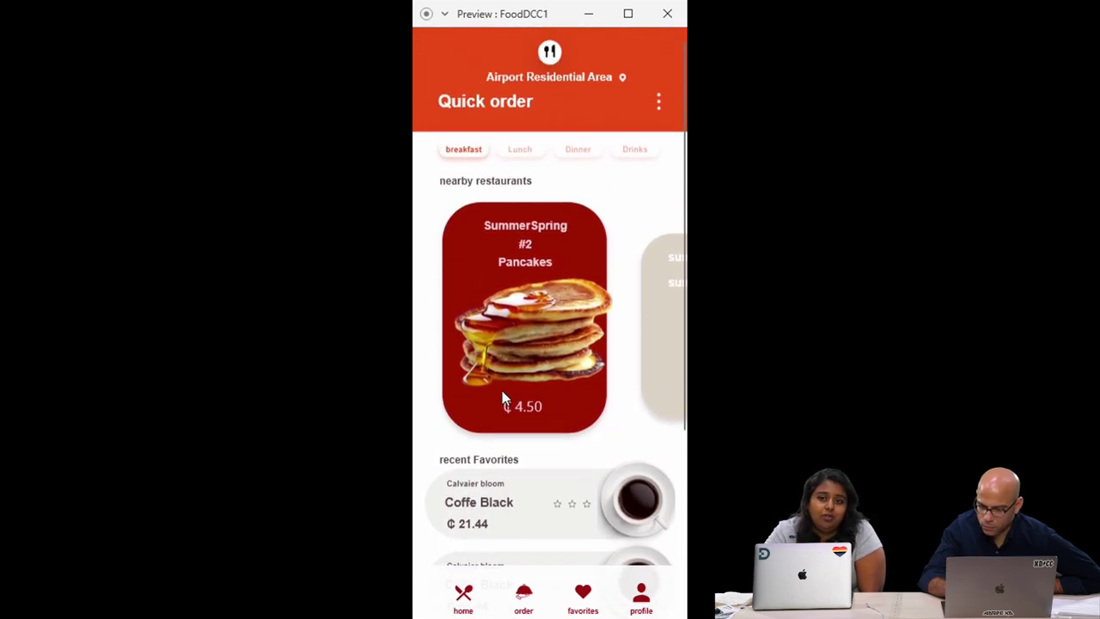
pyautogui.click(667, 308)
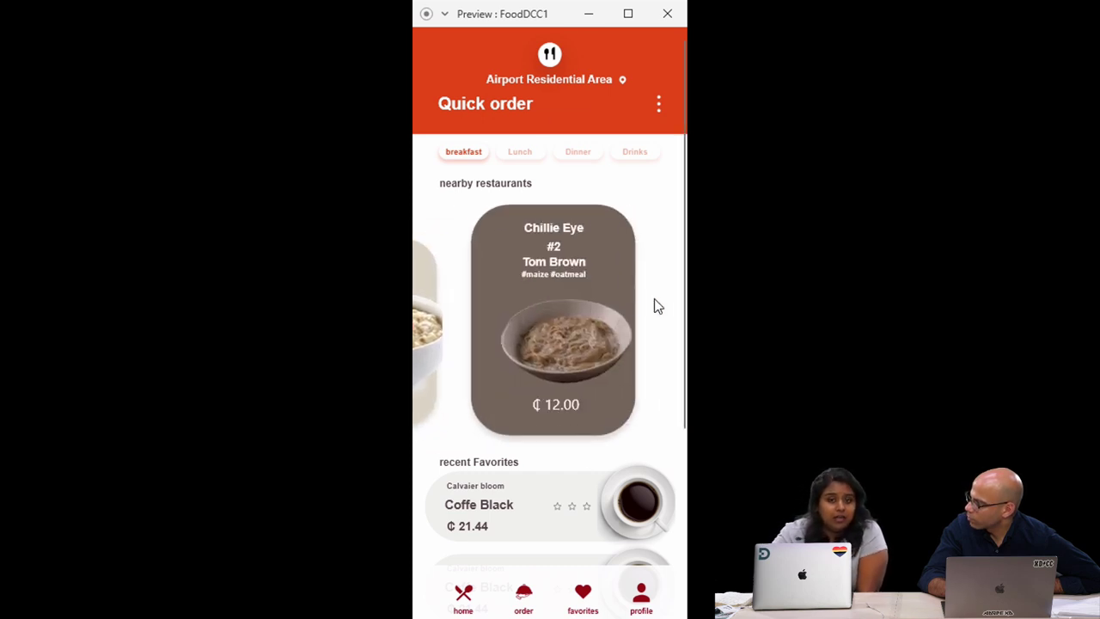
pyautogui.click(427, 339)
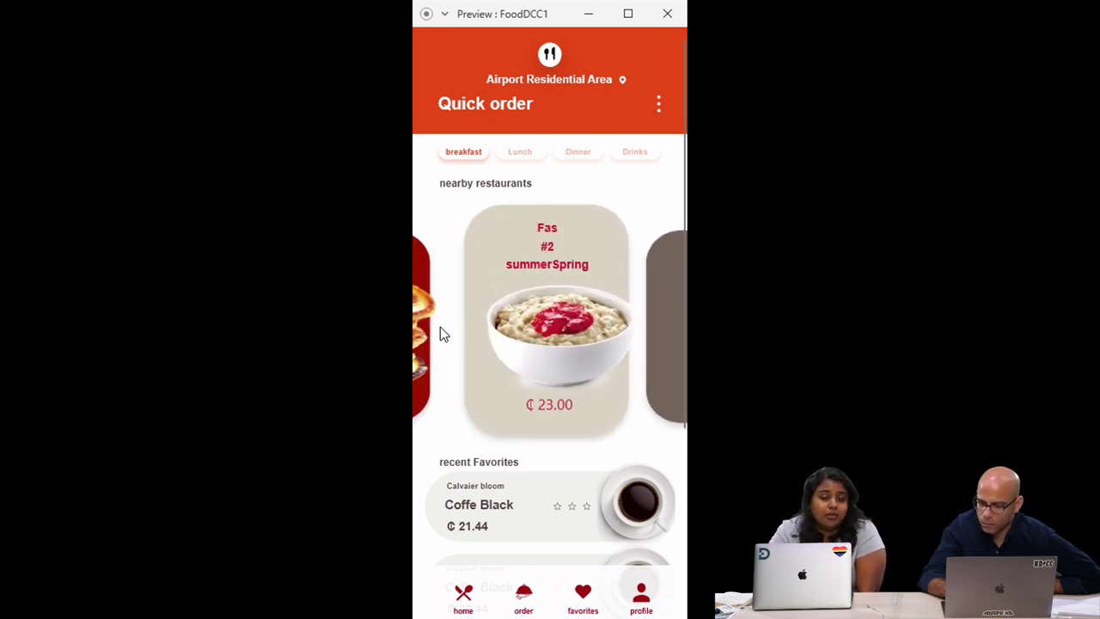
pyautogui.click(425, 333)
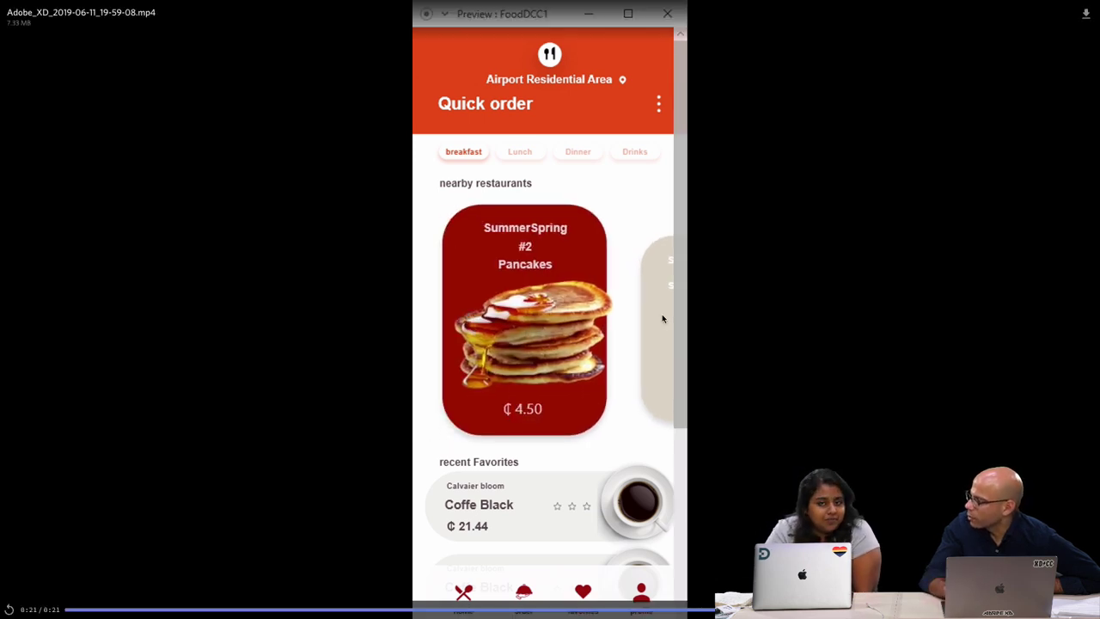
pyautogui.click(806, 396)
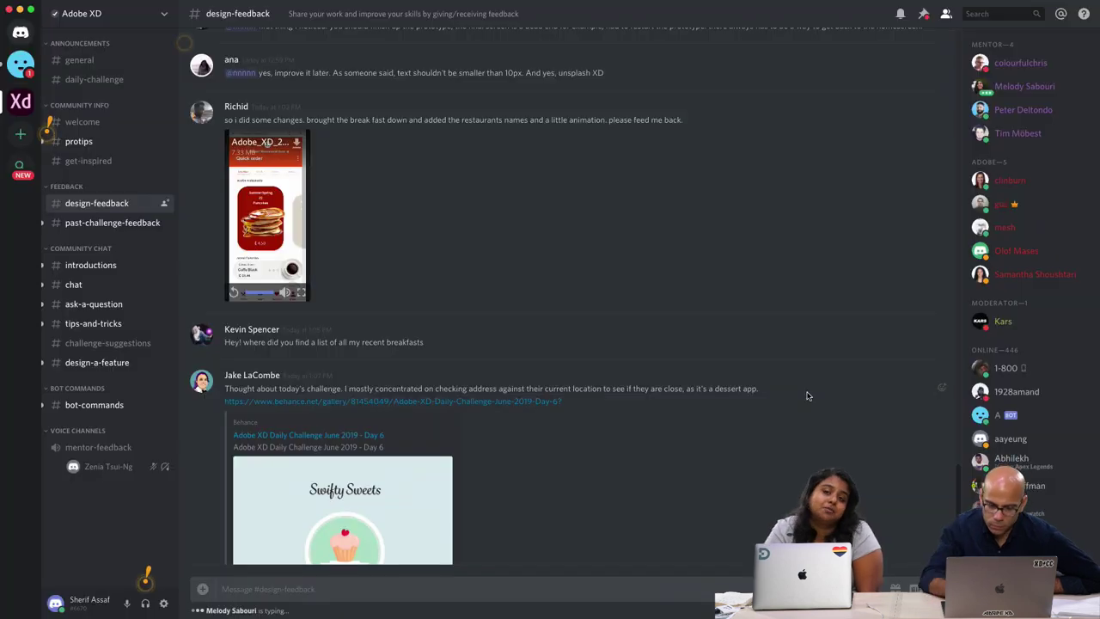
# - Open the Behance project Adobe XD Daily Challenge June 2019 - Day 6 linked in the Swifty Sweets post
pyautogui.scroll(1, 253, 176)
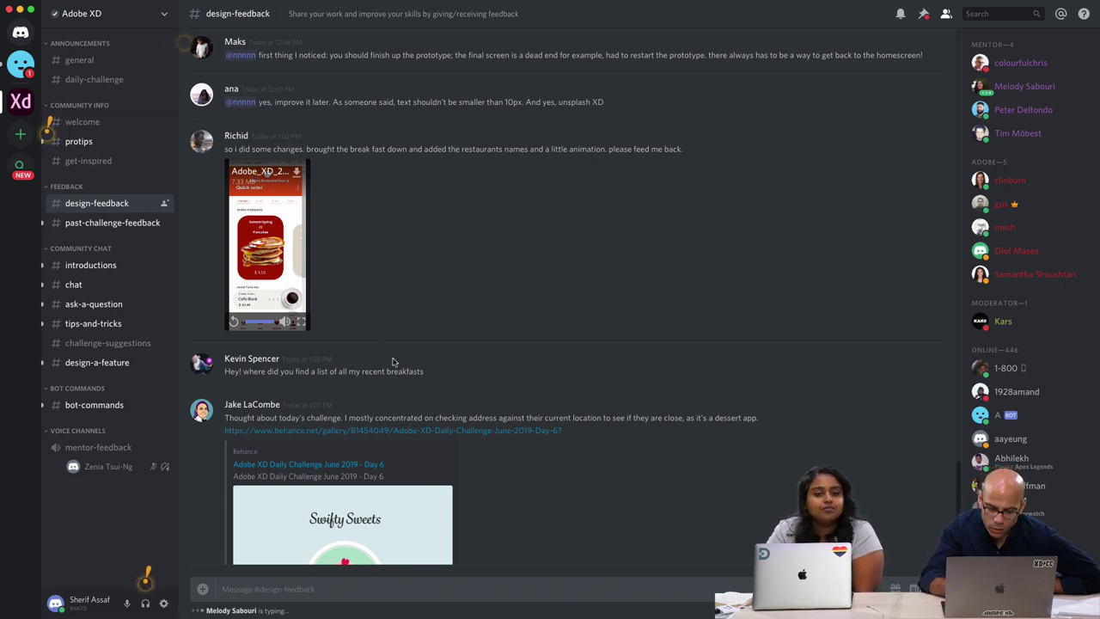
pyautogui.scroll(-1, 393, 361)
pyautogui.scroll(-2, 392, 360)
pyautogui.scroll(-2, 393, 361)
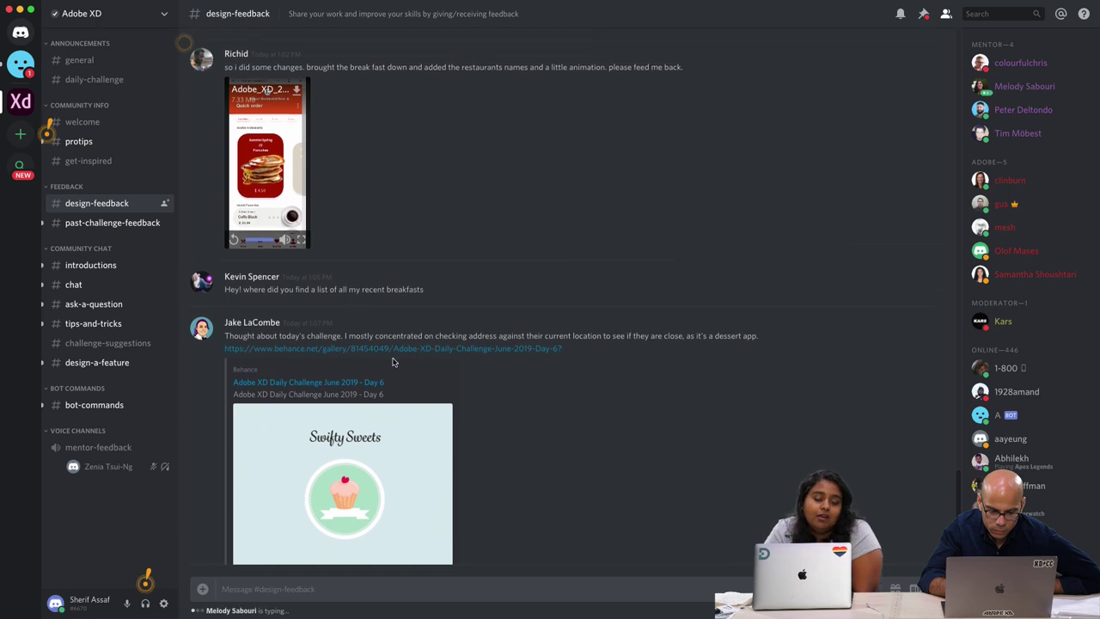
pyautogui.scroll(-2, 393, 362)
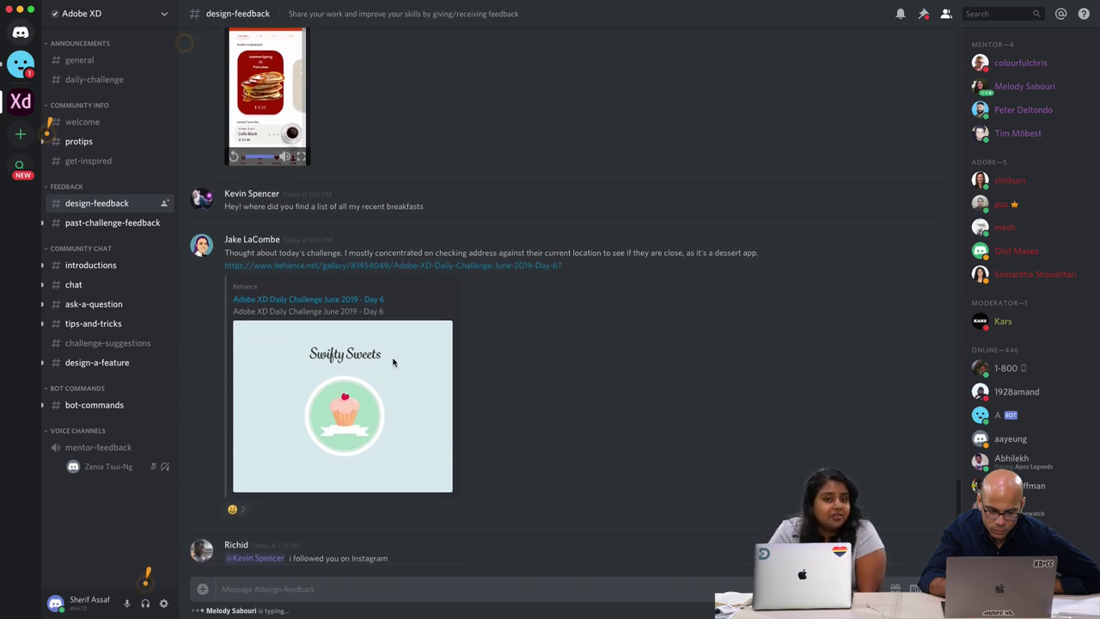
pyautogui.scroll(-1, 392, 362)
pyautogui.scroll(-1, 393, 362)
pyautogui.scroll(2, 392, 362)
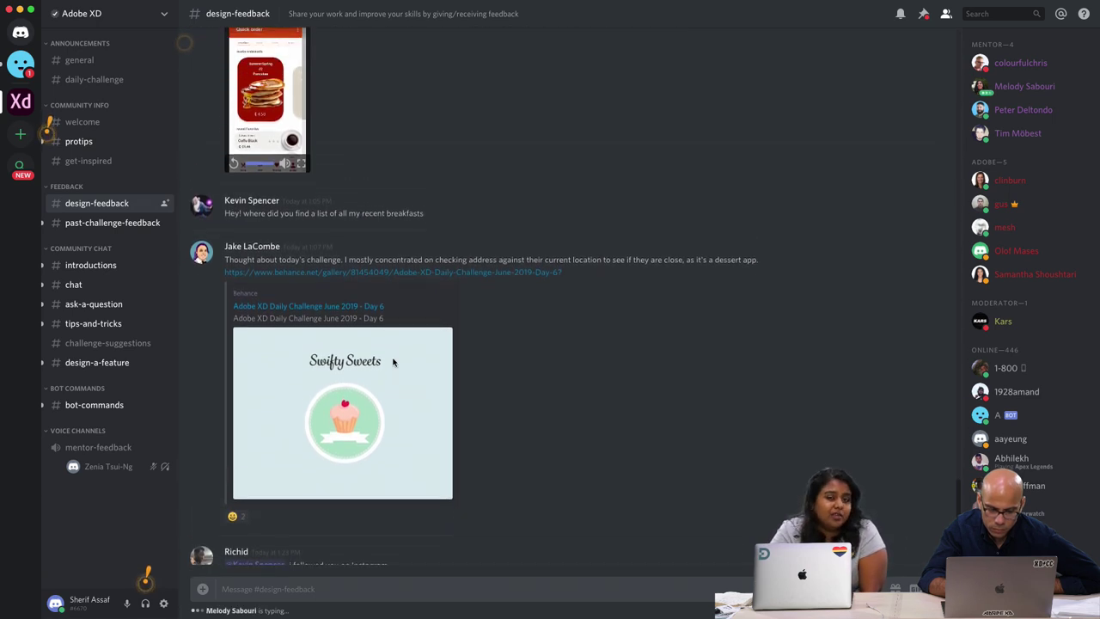
pyautogui.scroll(1, 393, 361)
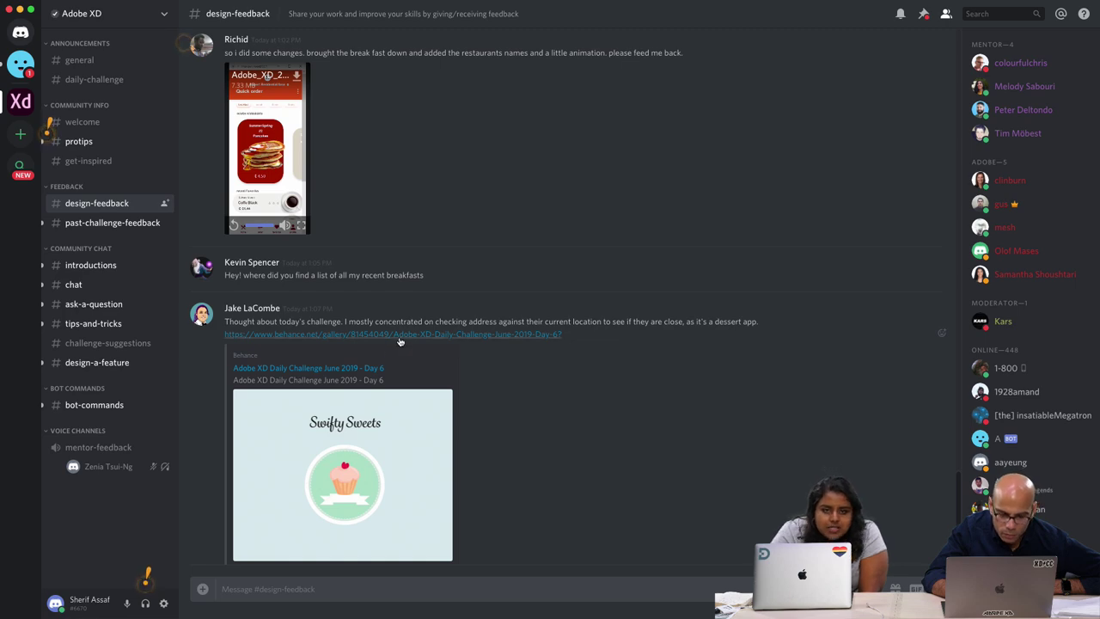
pyautogui.click(402, 337)
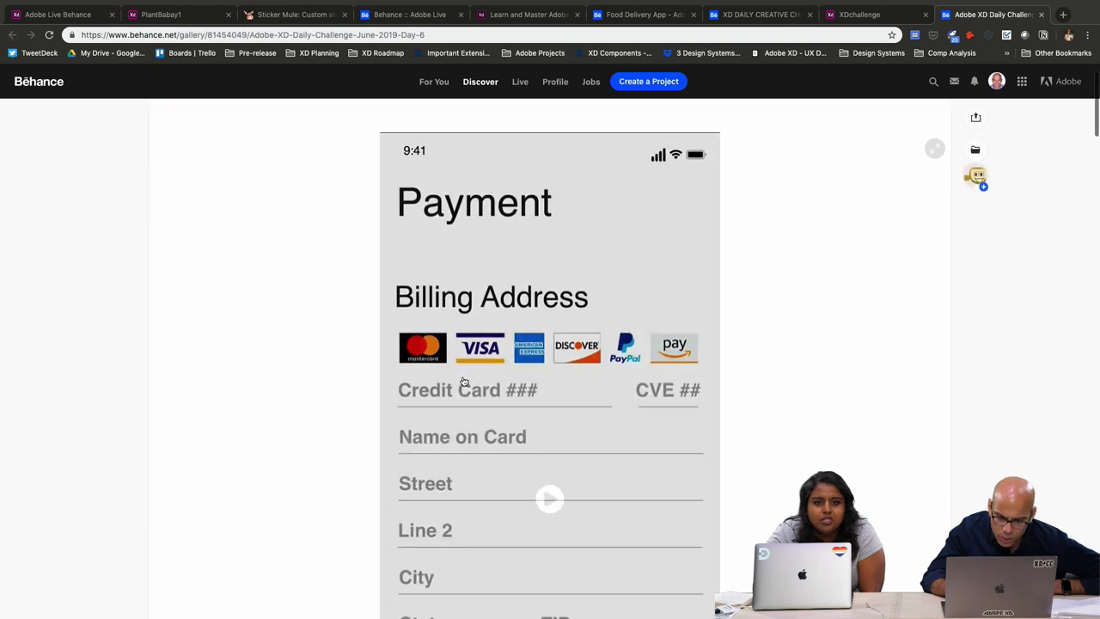
# - Look over the Day 6 project's payment and cart screens and play its checkout video in full screen
pyautogui.scroll(-5, 459, 380)
pyautogui.scroll(5, 463, 381)
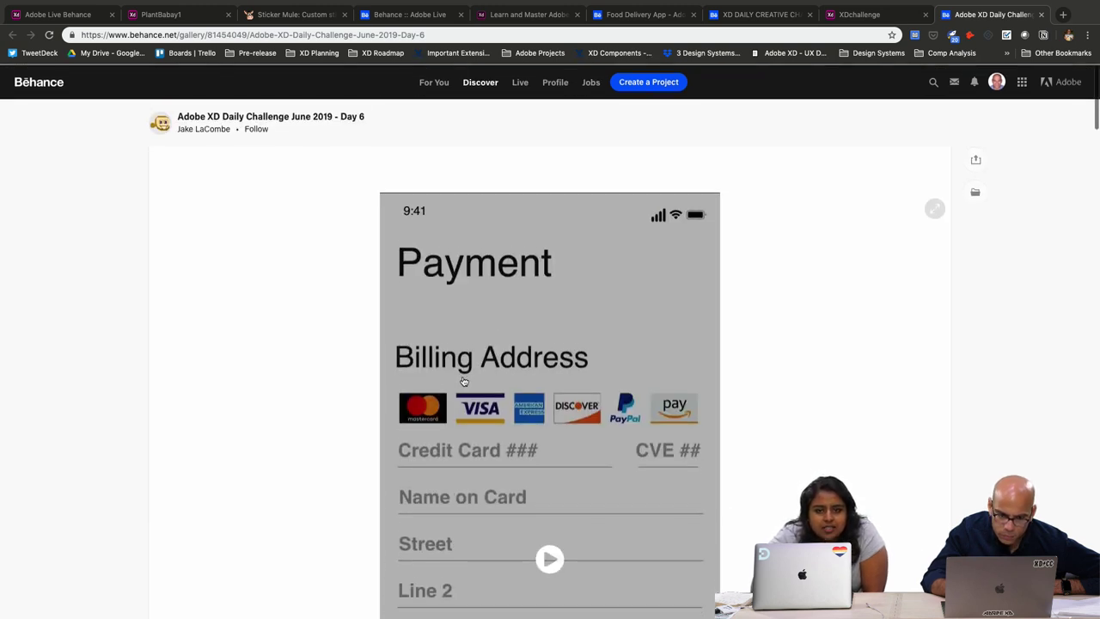
pyautogui.scroll(-2, 463, 380)
pyautogui.scroll(-15, 463, 381)
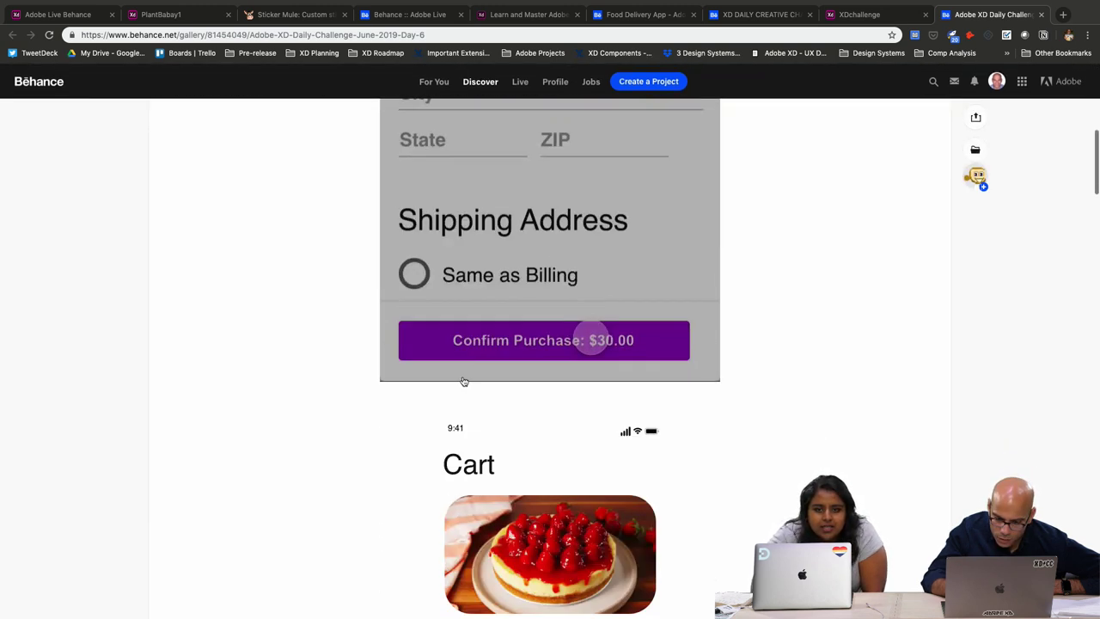
pyautogui.scroll(14, 463, 380)
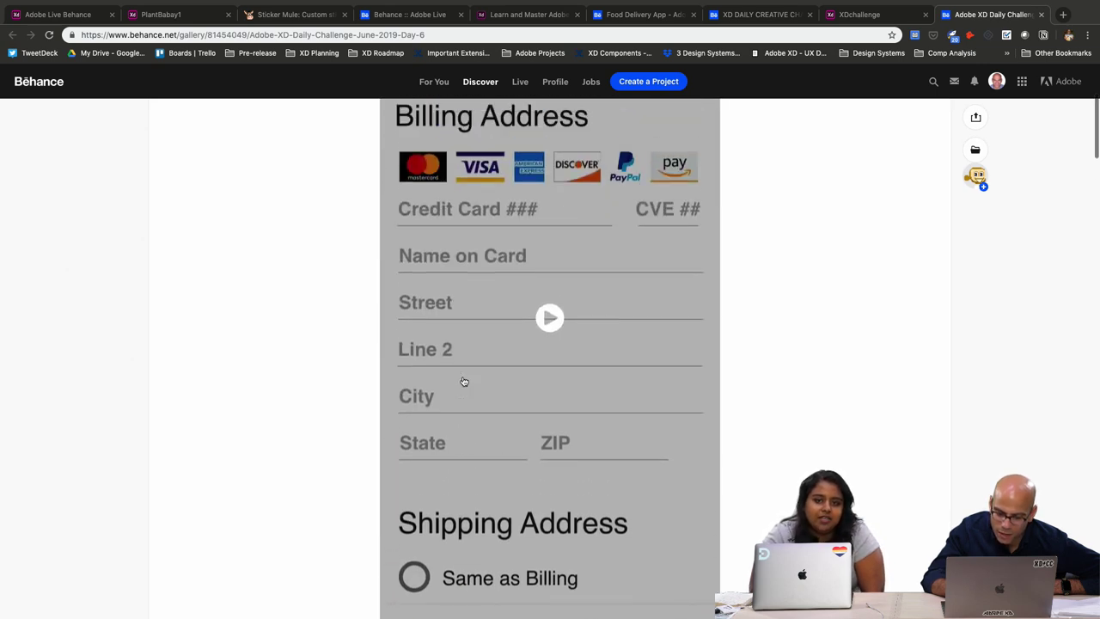
pyautogui.scroll(-2, 463, 380)
pyautogui.scroll(1, 463, 380)
pyautogui.scroll(1, 463, 380)
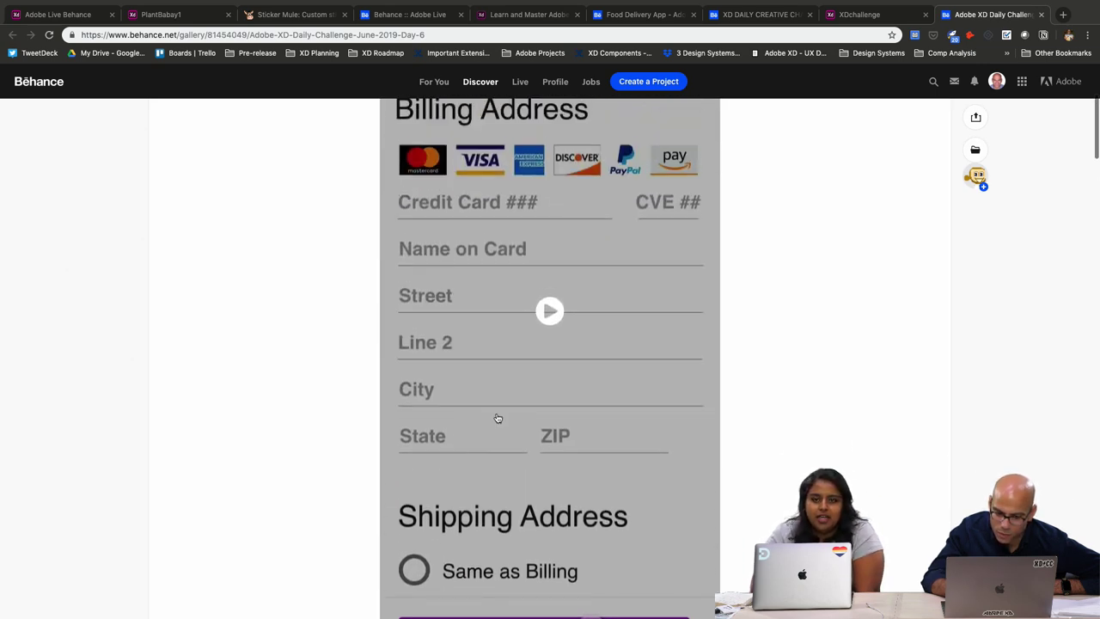
pyautogui.click(549, 309)
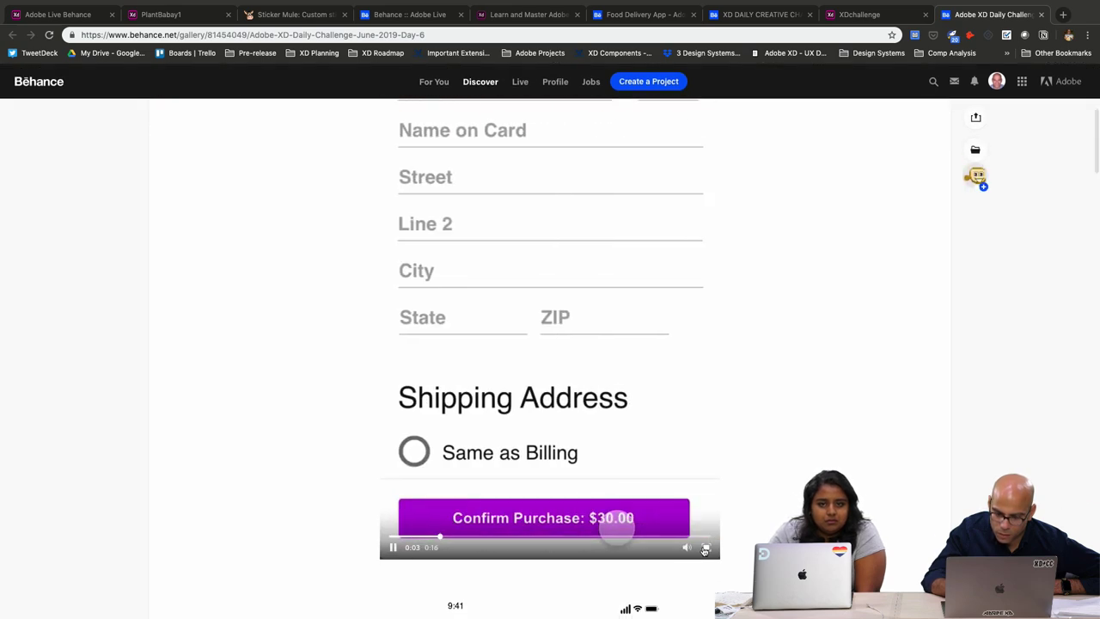
pyautogui.click(706, 614)
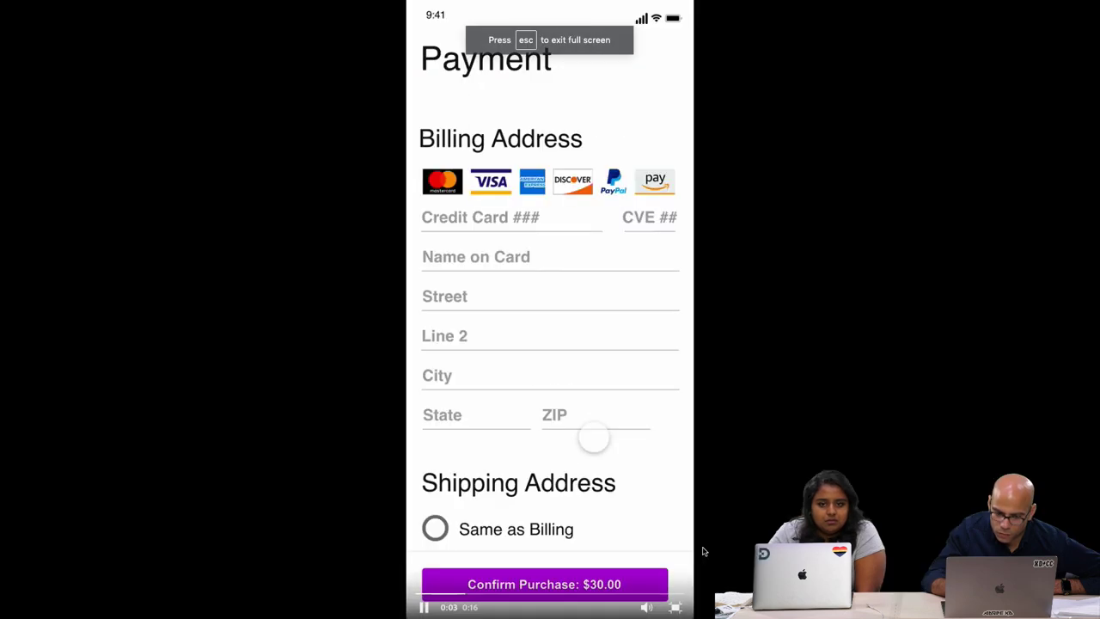
# - Restart the checkout video from the beginning, and scrub through its payment screen to the end to review the flow
pyautogui.click(418, 594)
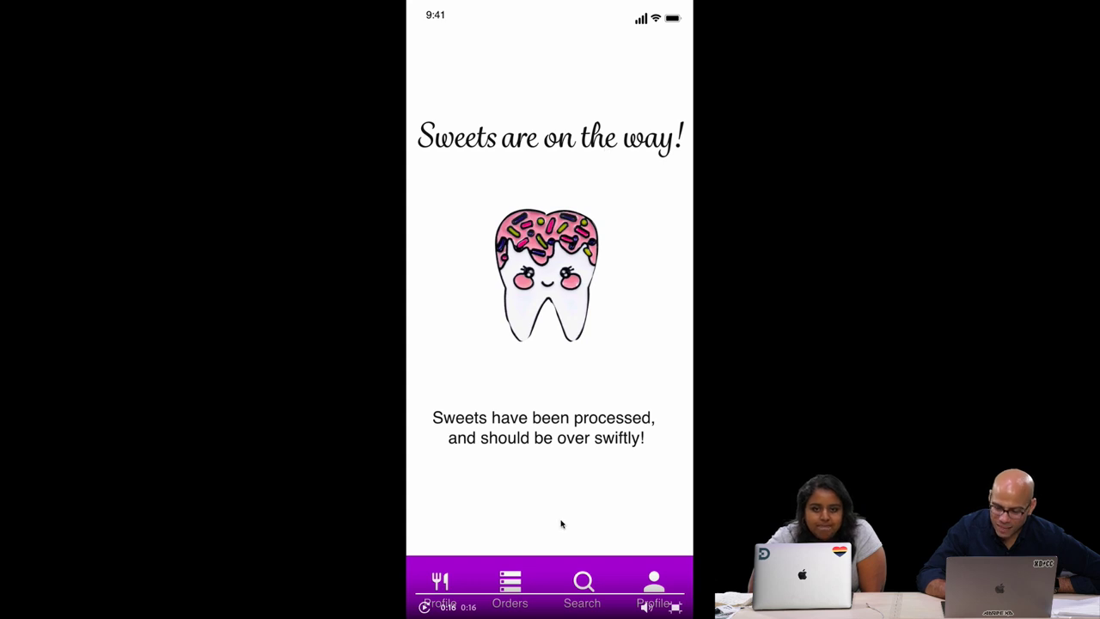
pyautogui.click(539, 595)
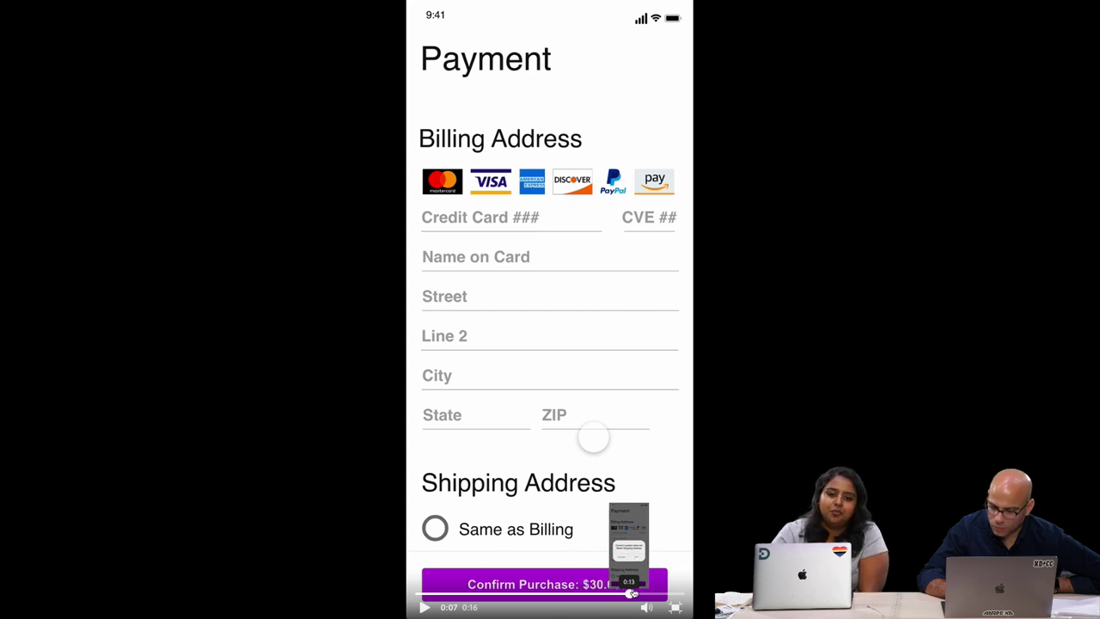
pyautogui.click(673, 593)
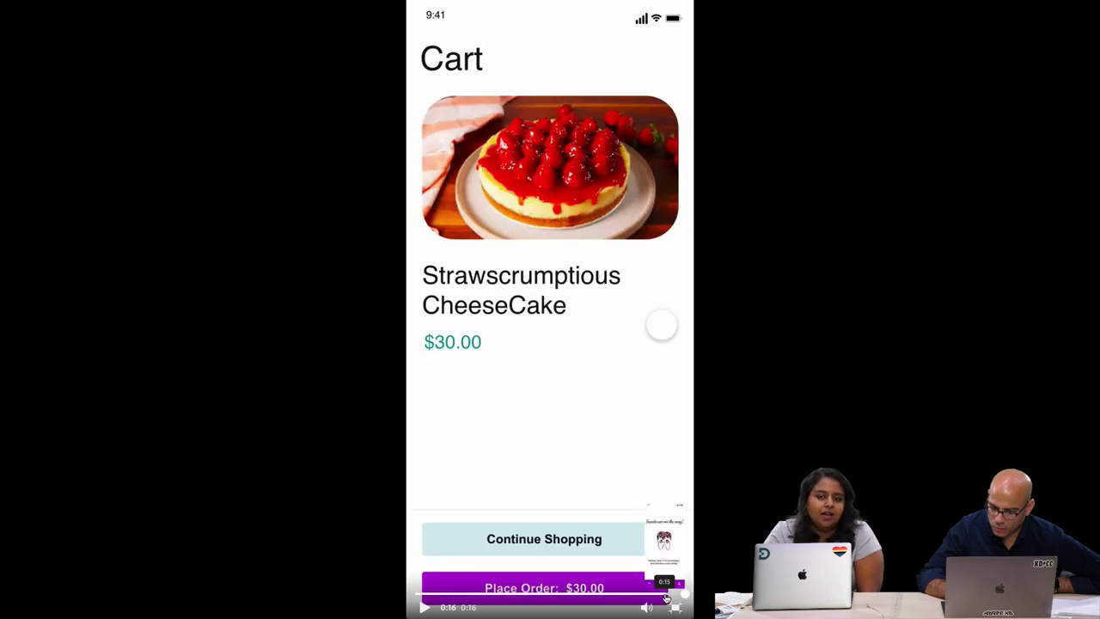
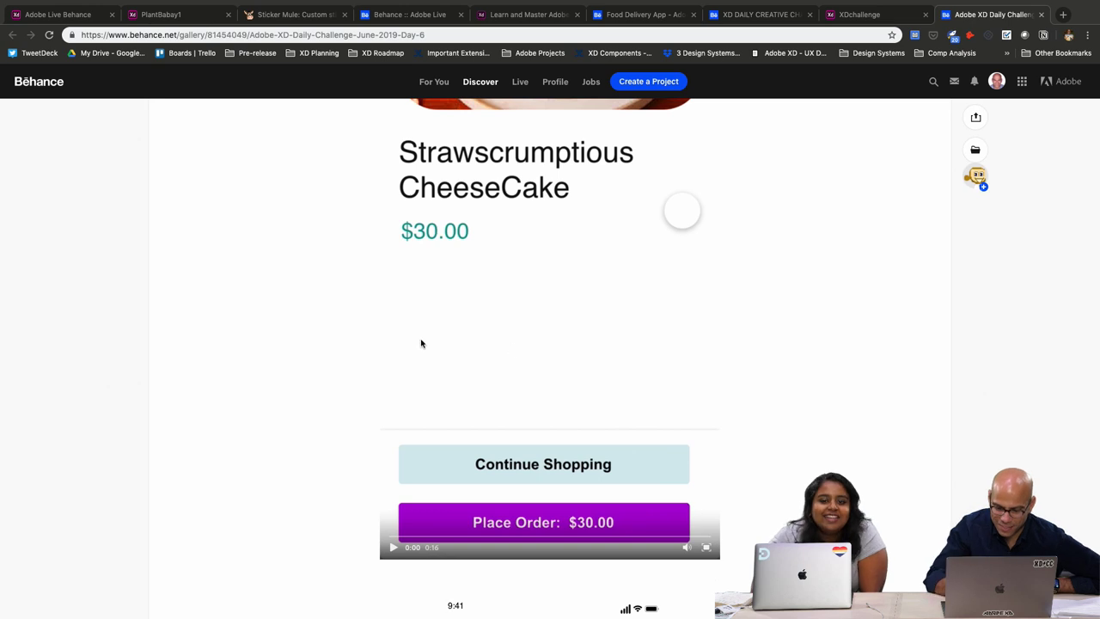
# - Look over the Day 6 project's cart screens again and return to Discord to review the design-feedback messages around the Swifty Sweets post
pyautogui.scroll(-8, 601, 257)
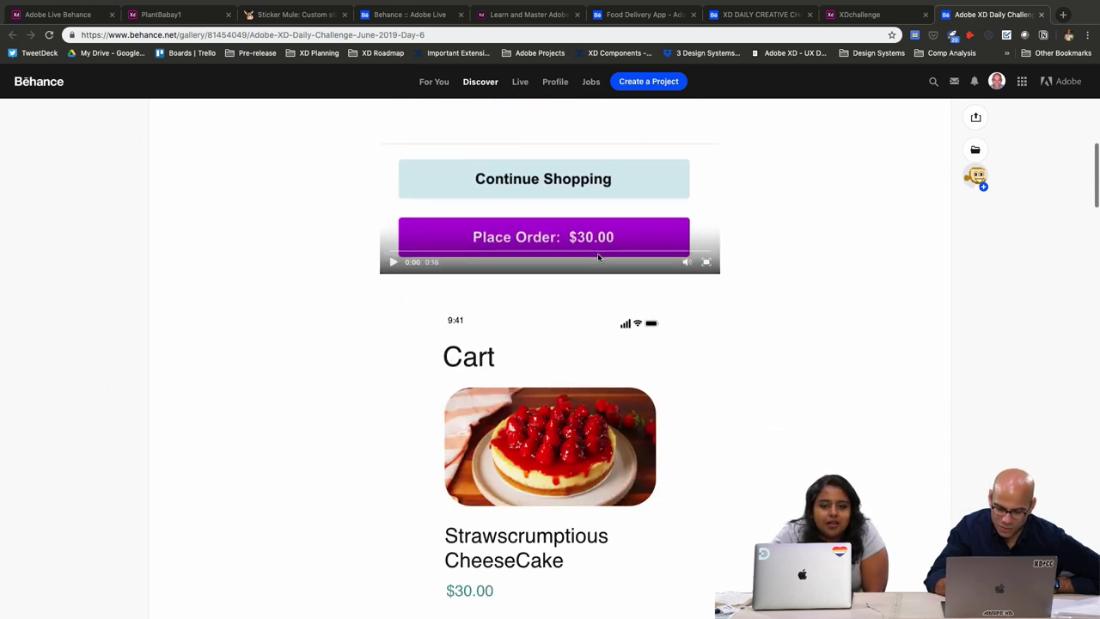
pyautogui.scroll(8, 599, 258)
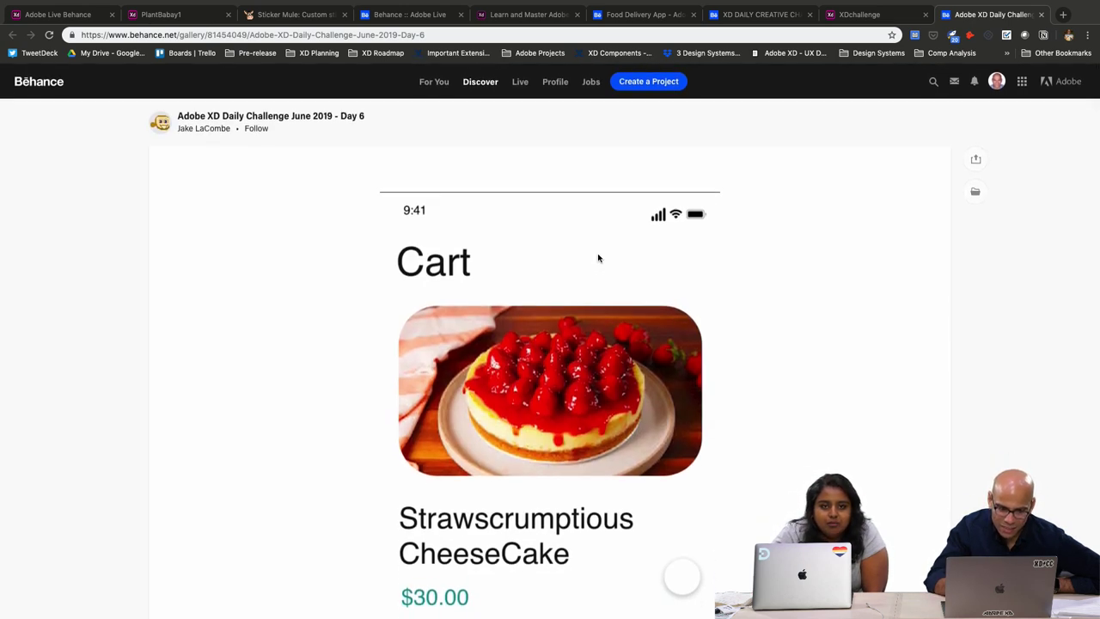
pyautogui.hotkey('ctrl', 'Left')
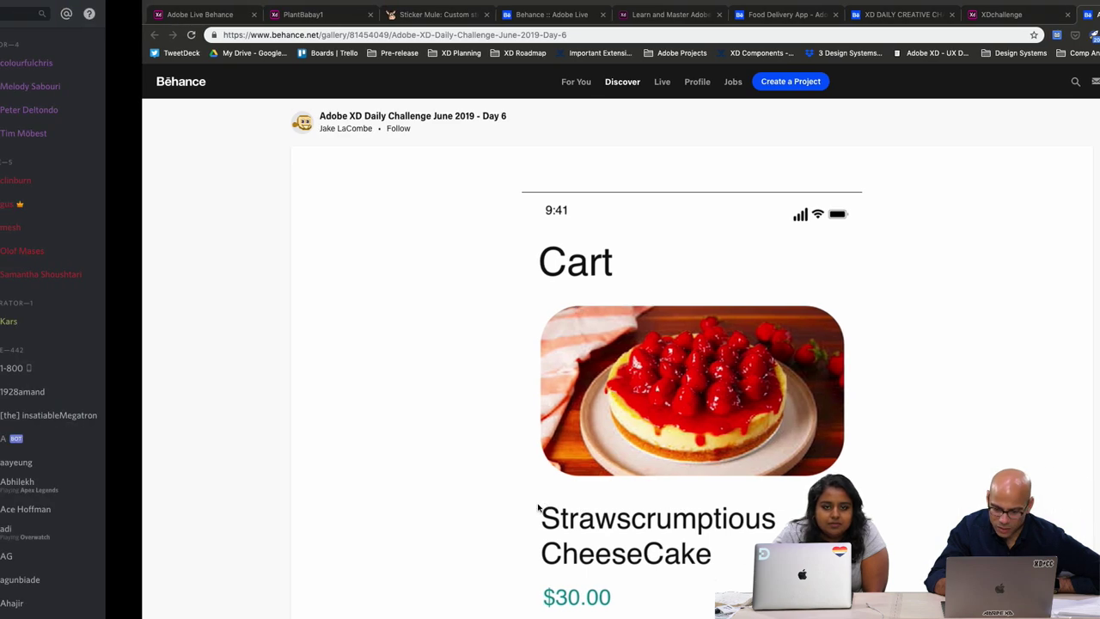
pyautogui.scroll(-10, 538, 507)
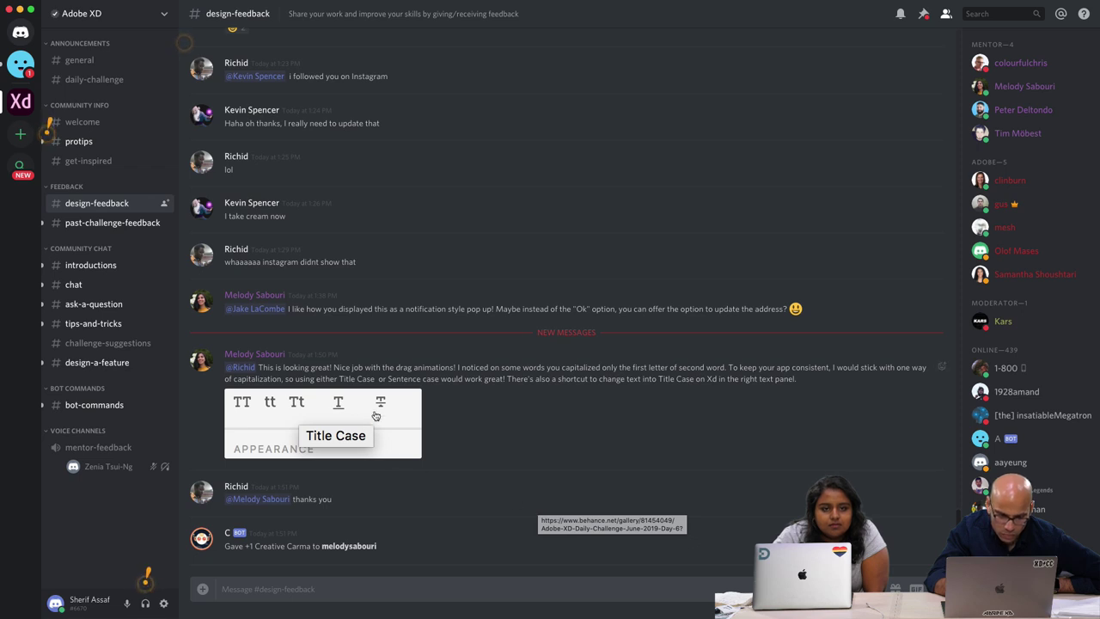
pyautogui.scroll(1, 455, 416)
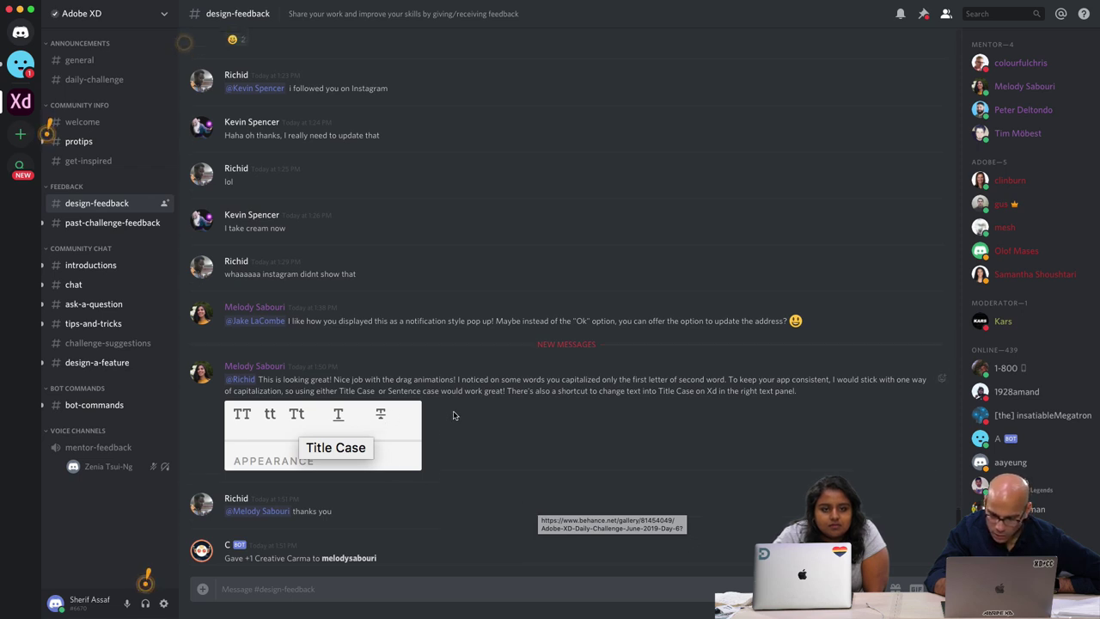
pyautogui.scroll(5, 454, 416)
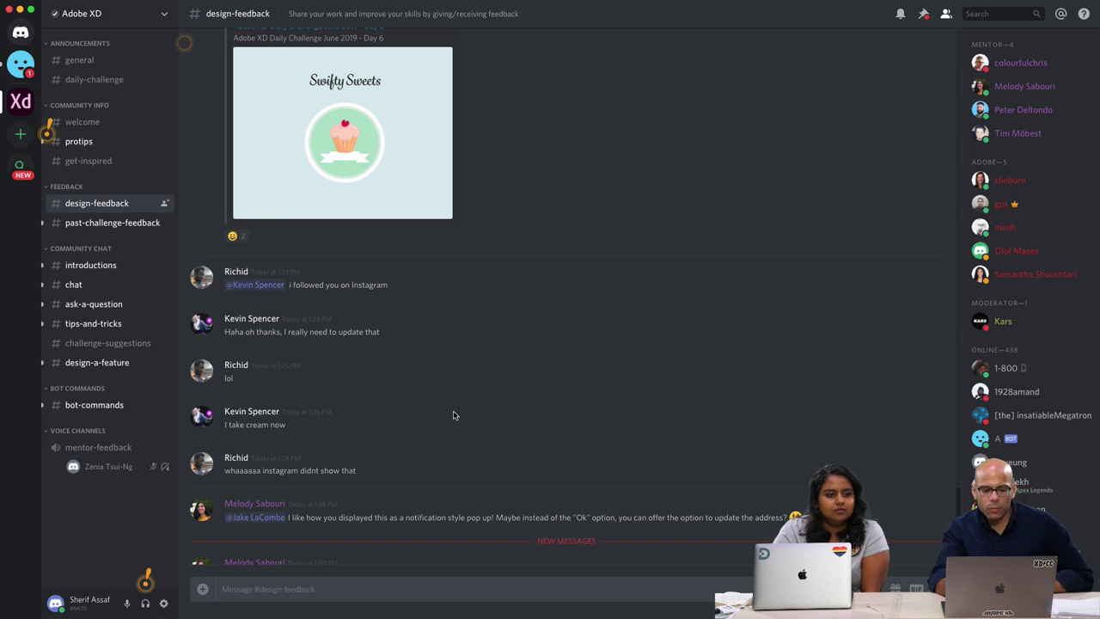
pyautogui.moveTo(459, 4)
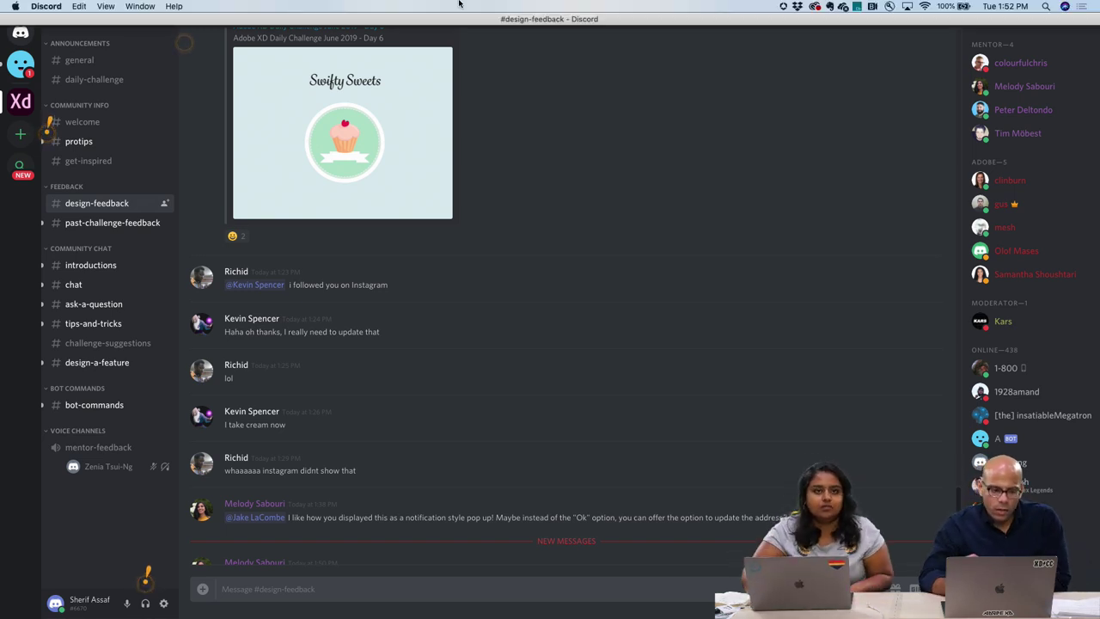
pyautogui.scroll(4, 540, 274)
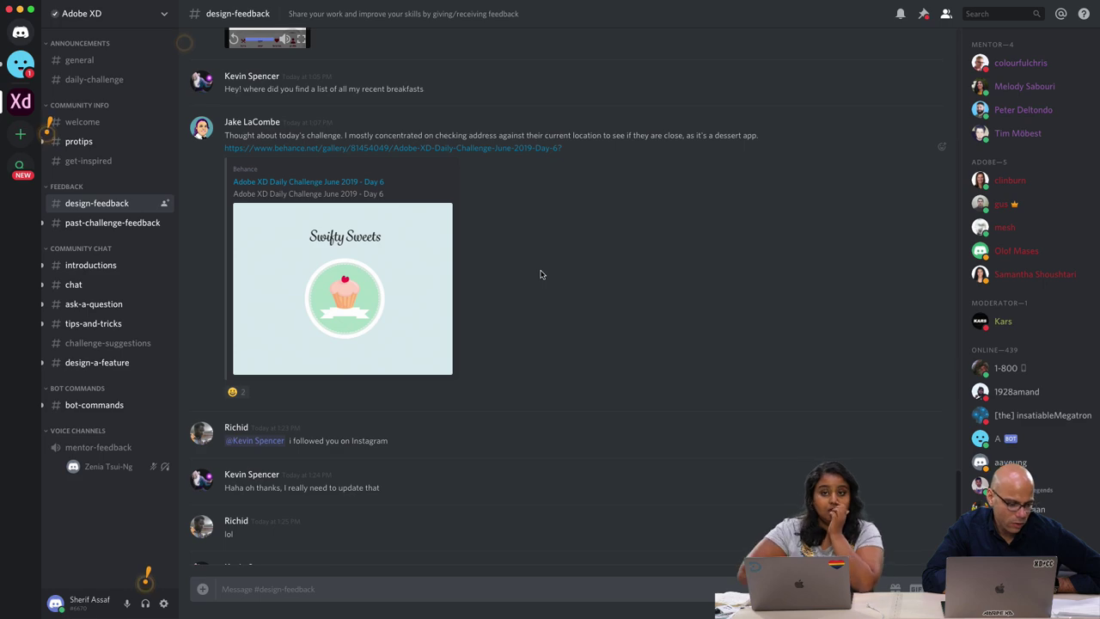
# - Switch to Adobe XD and try to link the shared Plant Nanny App document's assets to the blank iPhone document
pyautogui.hotkey('ctrl', 'Right')
pyautogui.hotkey('ctrl', 'Left')
pyautogui.hotkey('ctrl', 'Left')
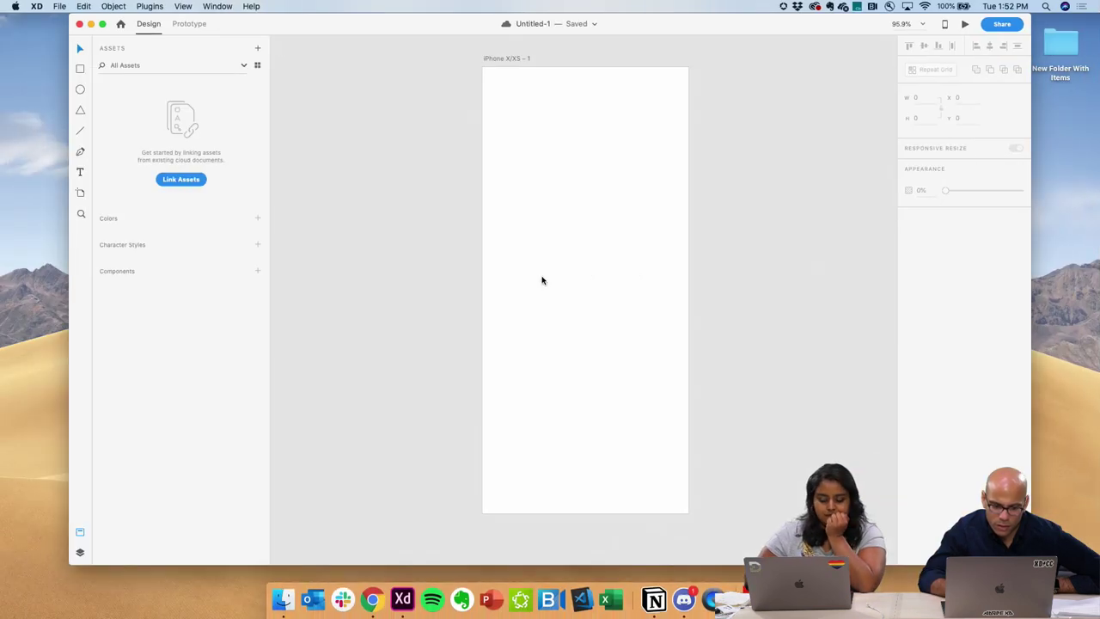
pyautogui.click(180, 178)
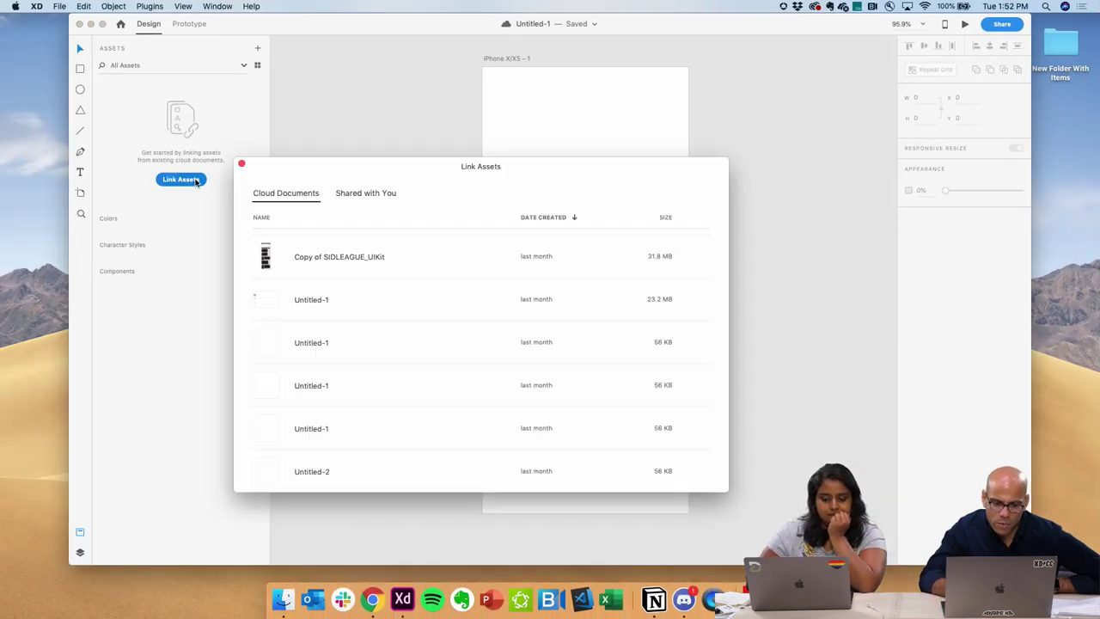
pyautogui.click(375, 193)
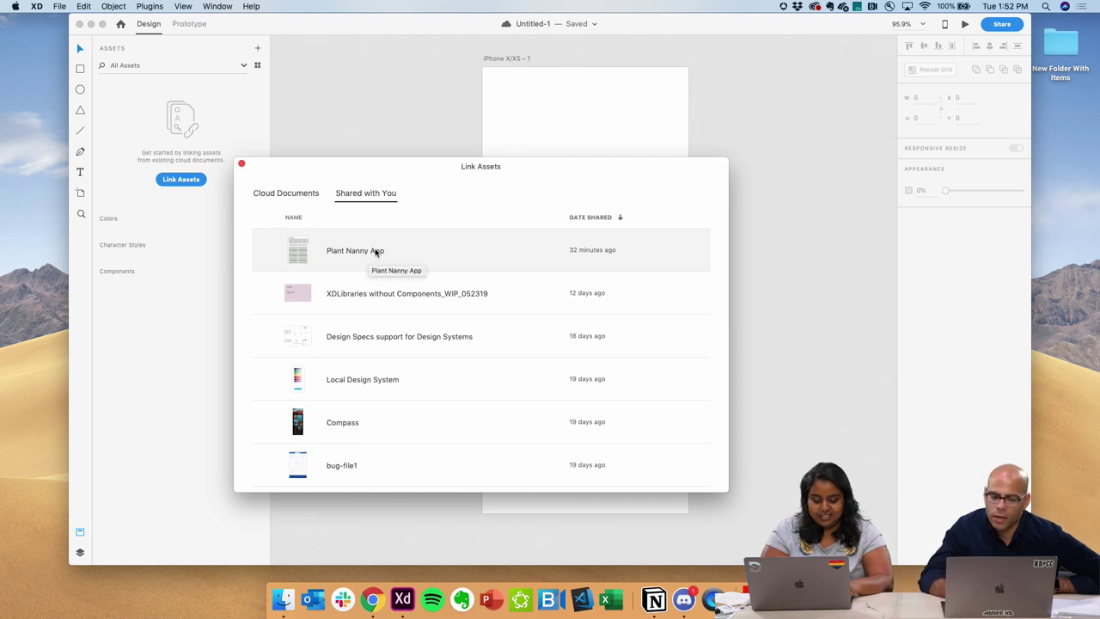
pyautogui.click(367, 252)
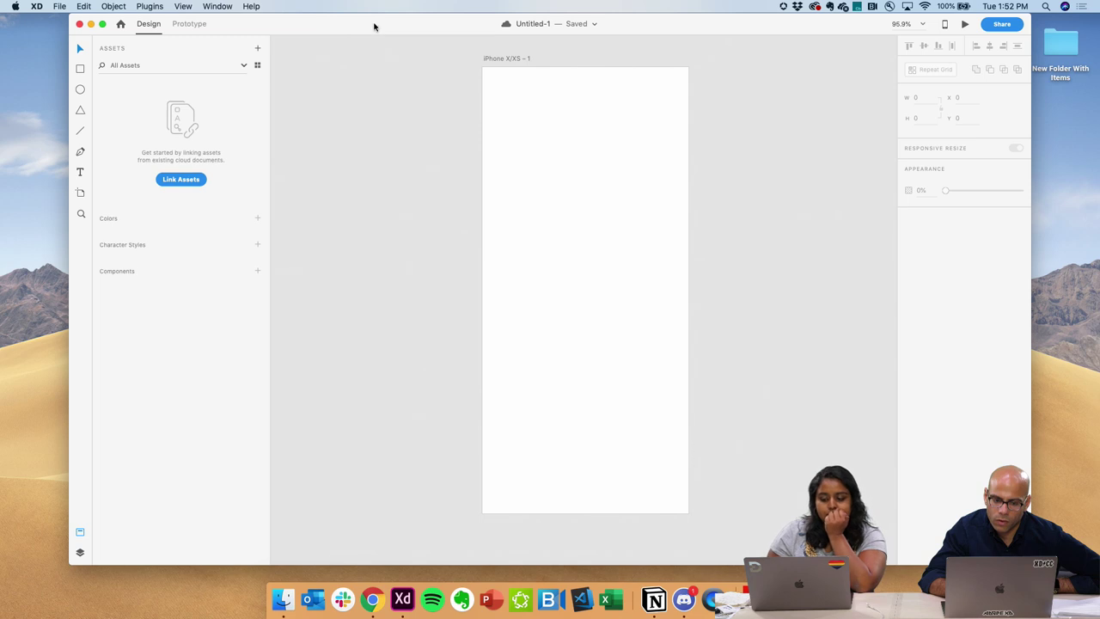
pyautogui.moveTo(374, 26); pyautogui.dragTo(373, 36)
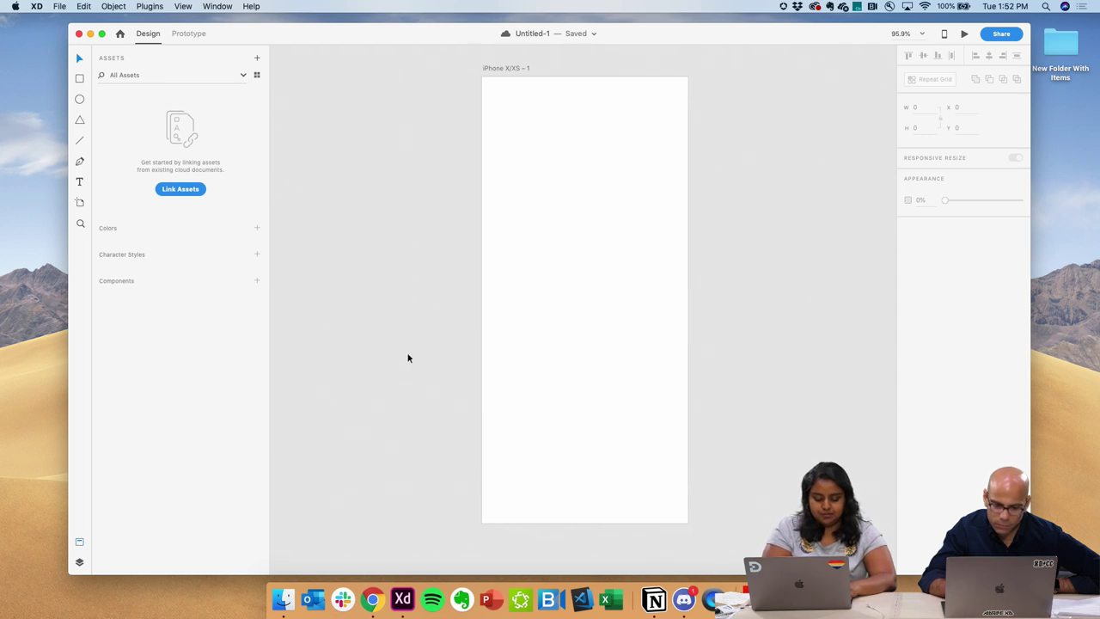
pyautogui.scroll(3, 408, 358)
pyautogui.scroll(-5, 408, 358)
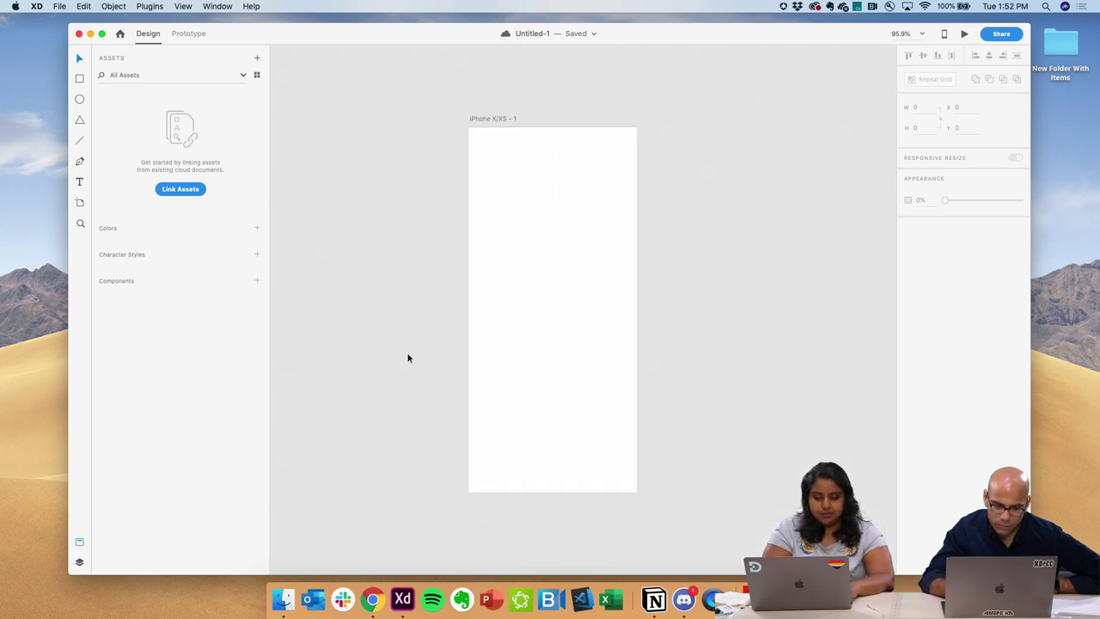
pyautogui.click(181, 189)
pyautogui.press('Escape')
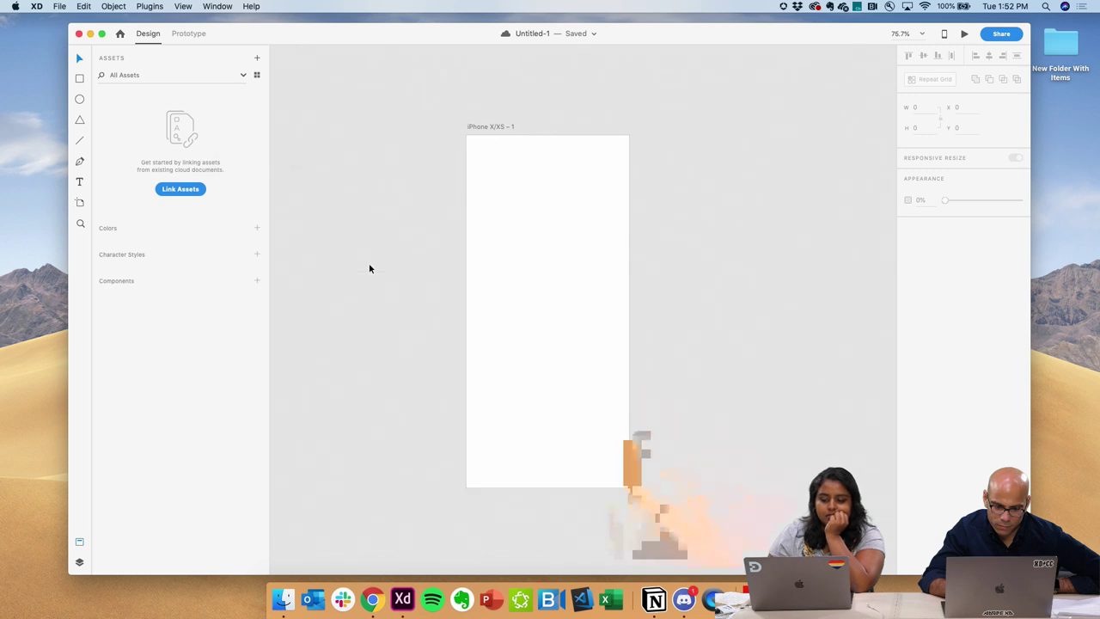
pyautogui.moveTo(269, 184); pyautogui.dragTo(247, 189)
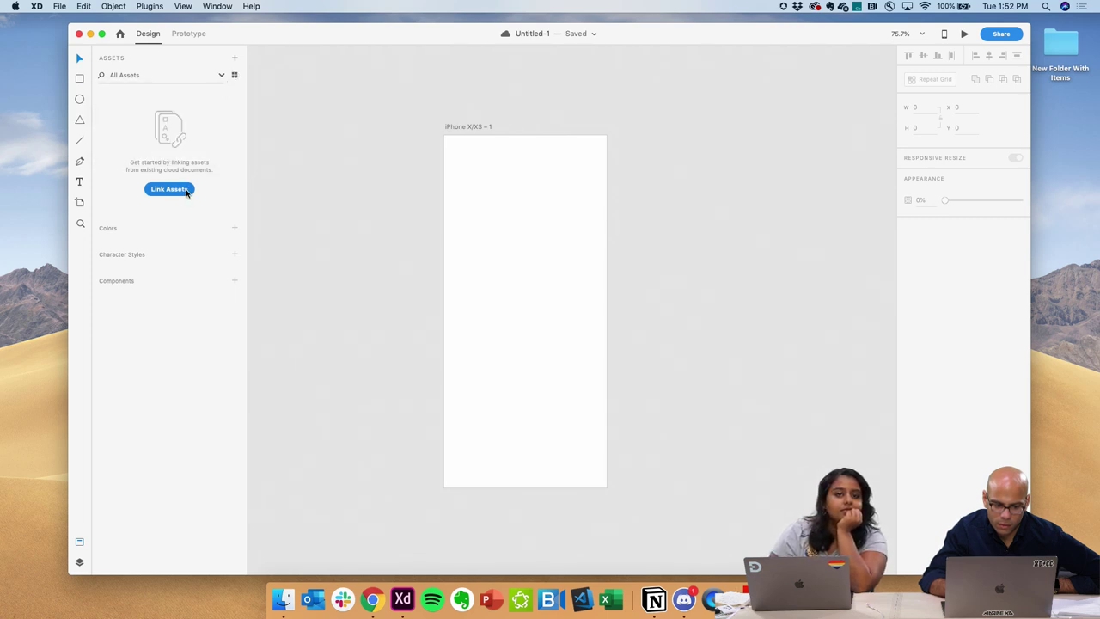
pyautogui.moveTo(475, 202)
pyautogui.mouseDown()
pyautogui.moveTo(513, 240)
pyautogui.moveTo(466, 199)
pyautogui.mouseUp()
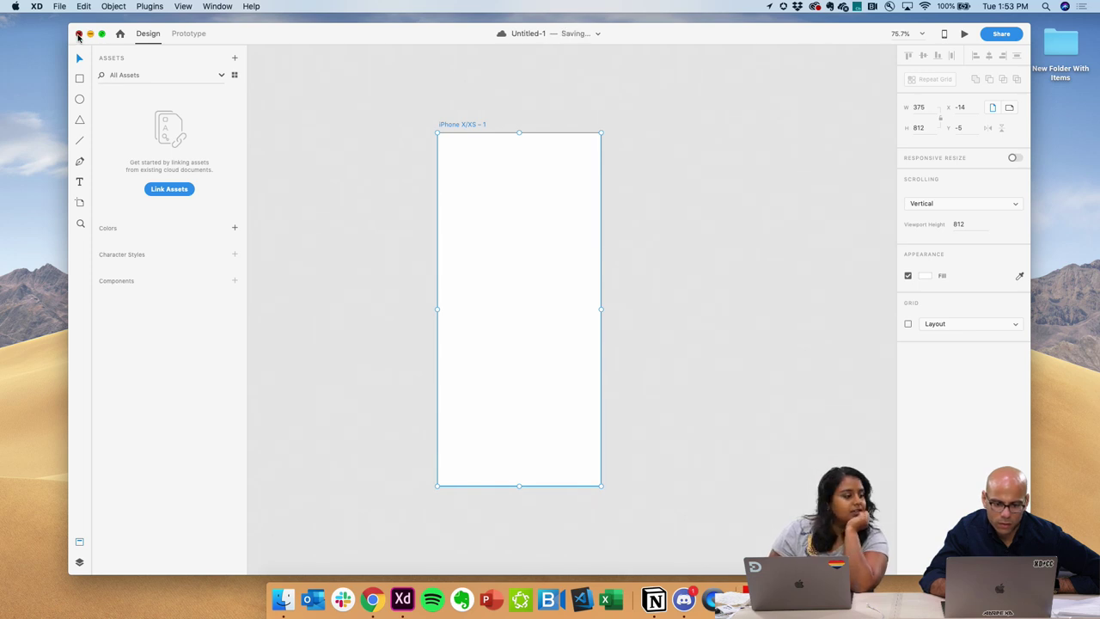
# - Discard the untitled iPhone document and restart Adobe XD with a new Web 1920 document
pyautogui.click(78, 35)
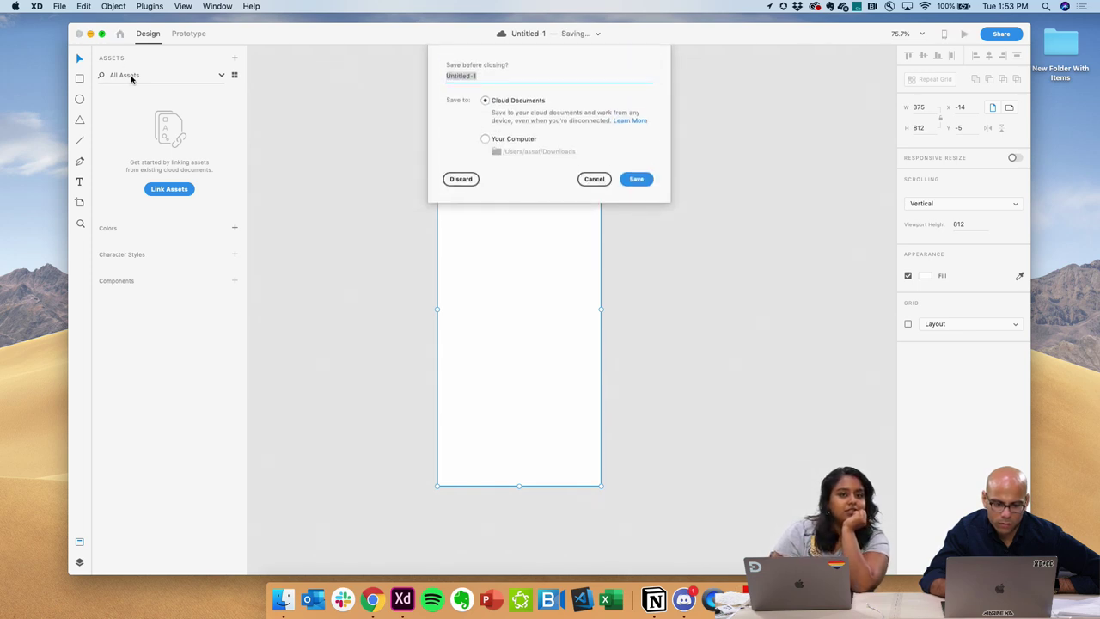
pyautogui.click(471, 180)
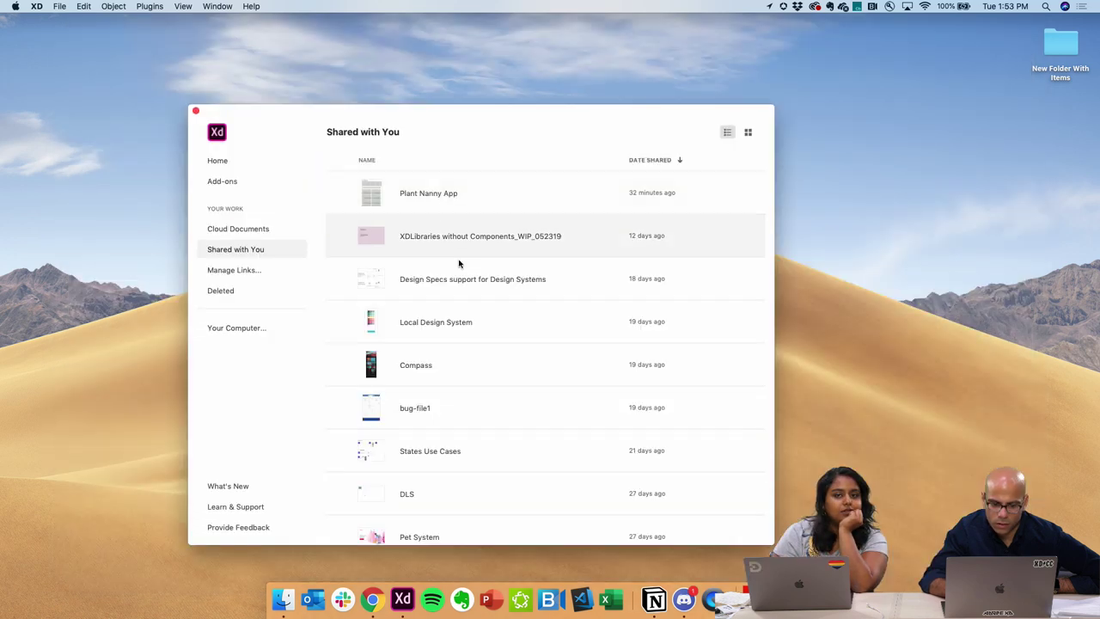
pyautogui.click(196, 113)
pyautogui.click(400, 600)
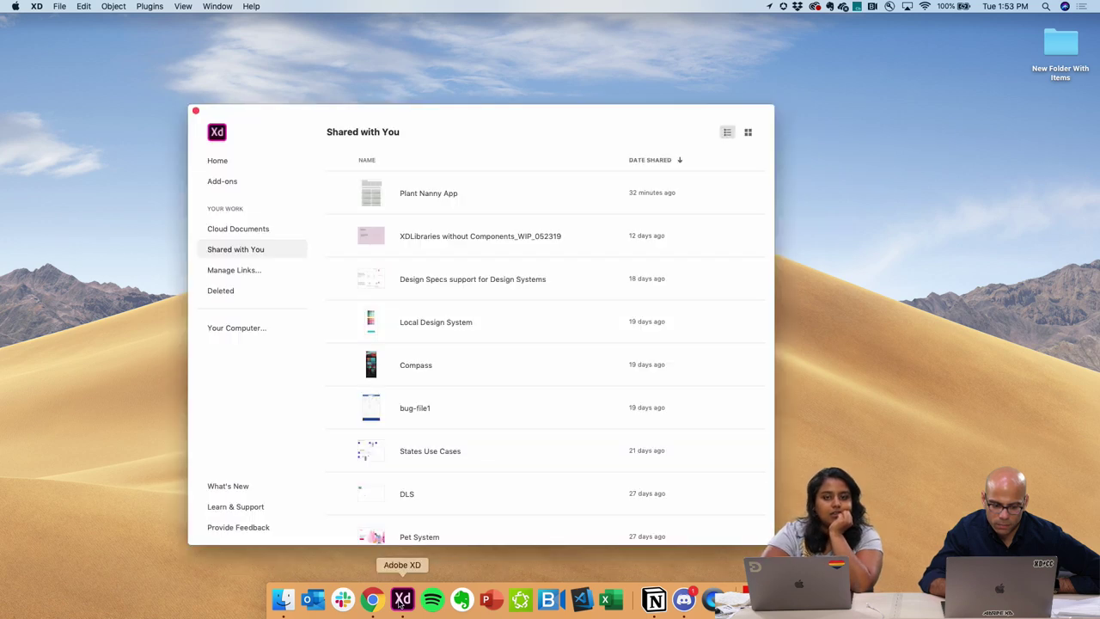
pyautogui.rightClick(400, 601)
pyautogui.click(407, 561)
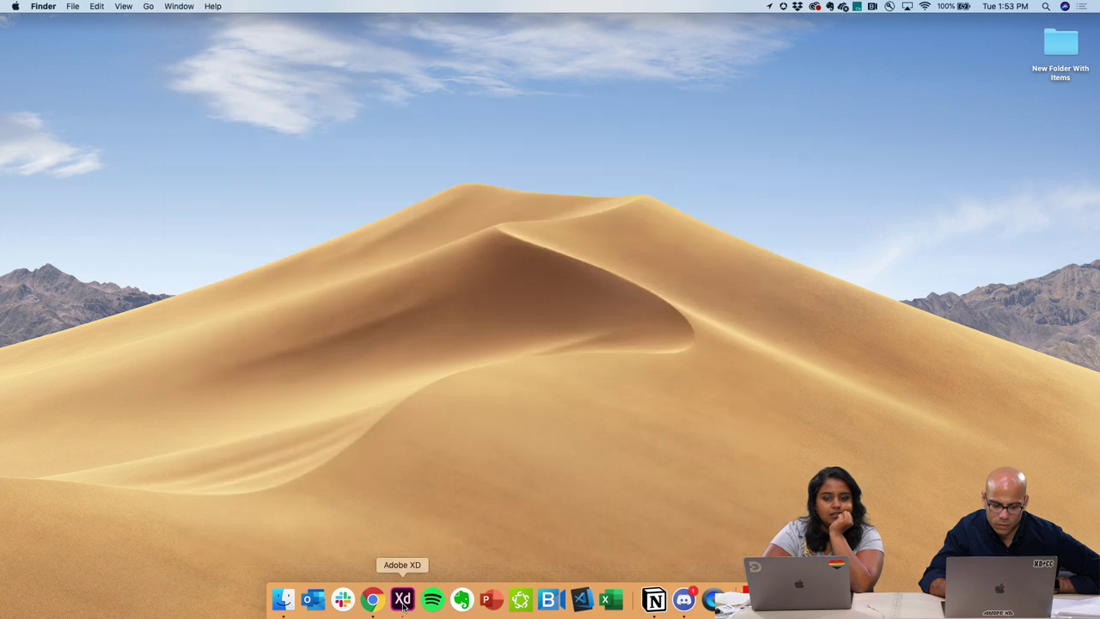
pyautogui.click(403, 601)
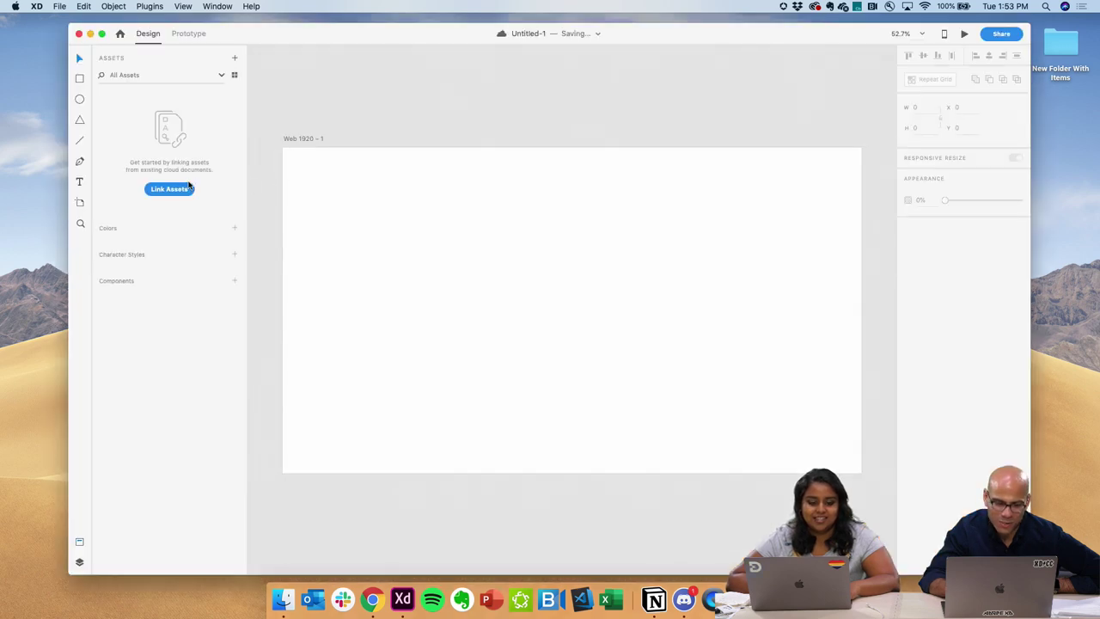
# - Link the assets of the shared Plant Nanny App document to the new Web 1920 document
pyautogui.click(190, 186)
pyautogui.click(438, 187)
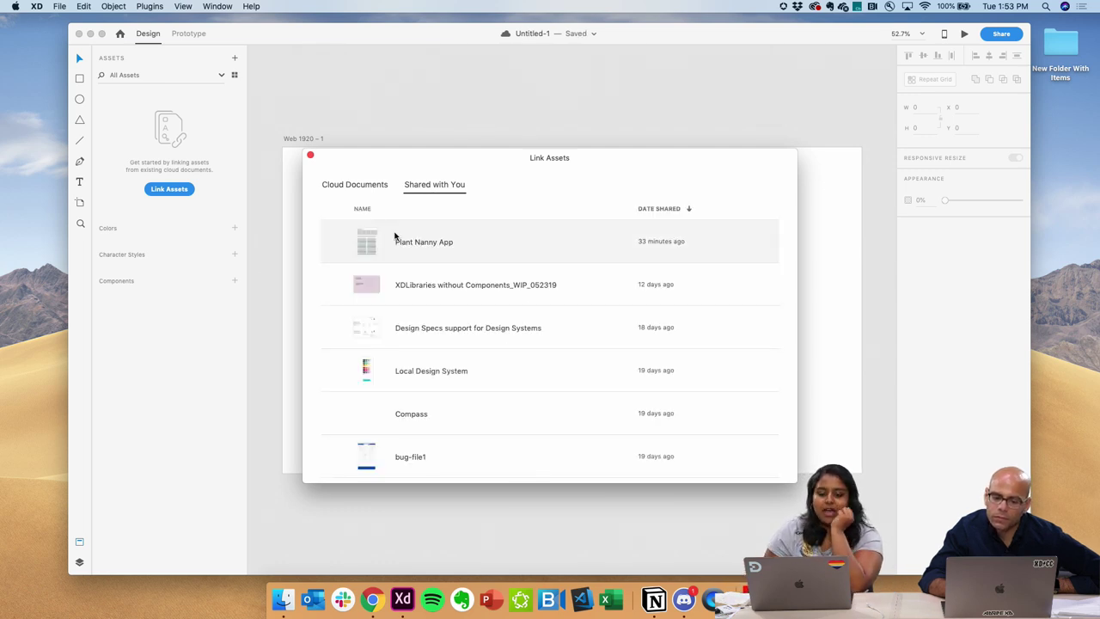
pyautogui.click(407, 247)
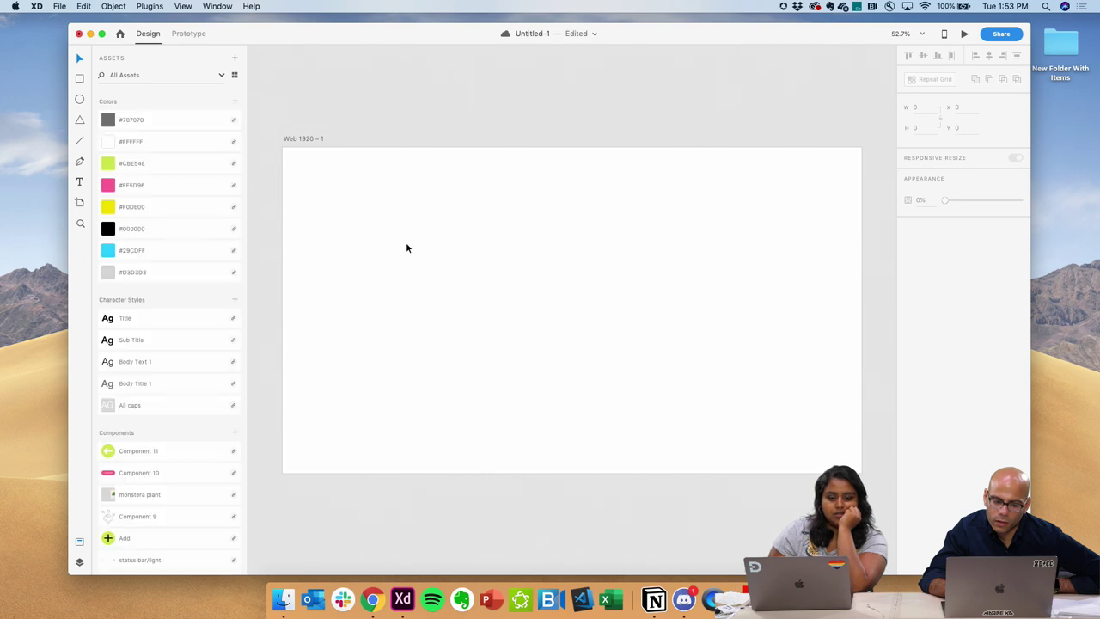
pyautogui.click(102, 34)
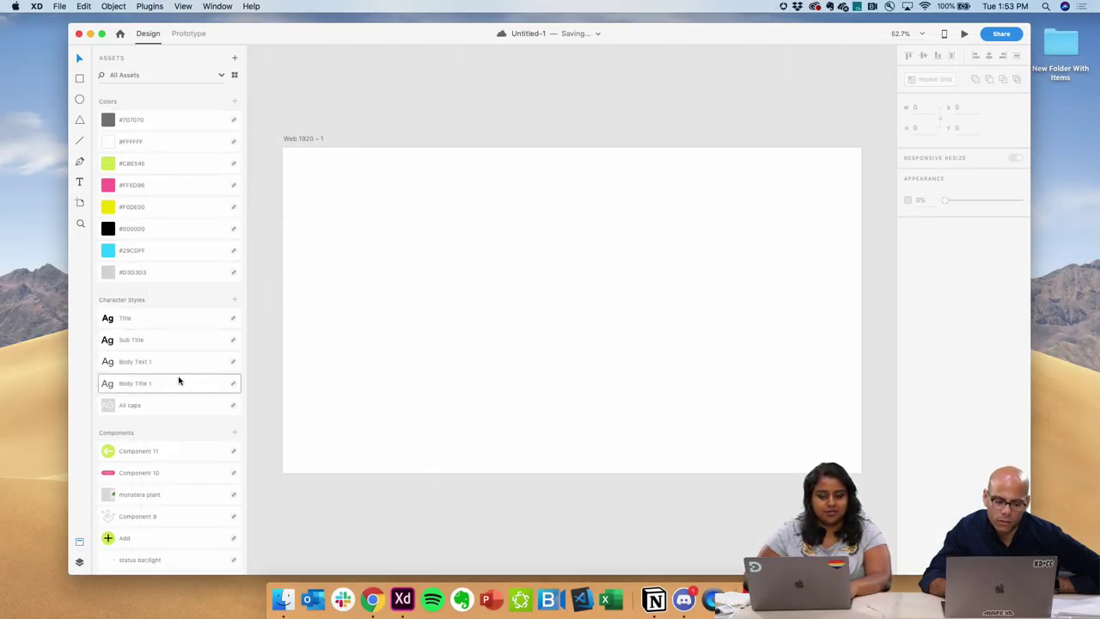
# - Place the linked Component 11 arrow near the lower edge of the web artboard and look through the remaining linked components
pyautogui.moveTo(201, 452); pyautogui.dragTo(413, 439)
pyautogui.scroll(5, 413, 438)
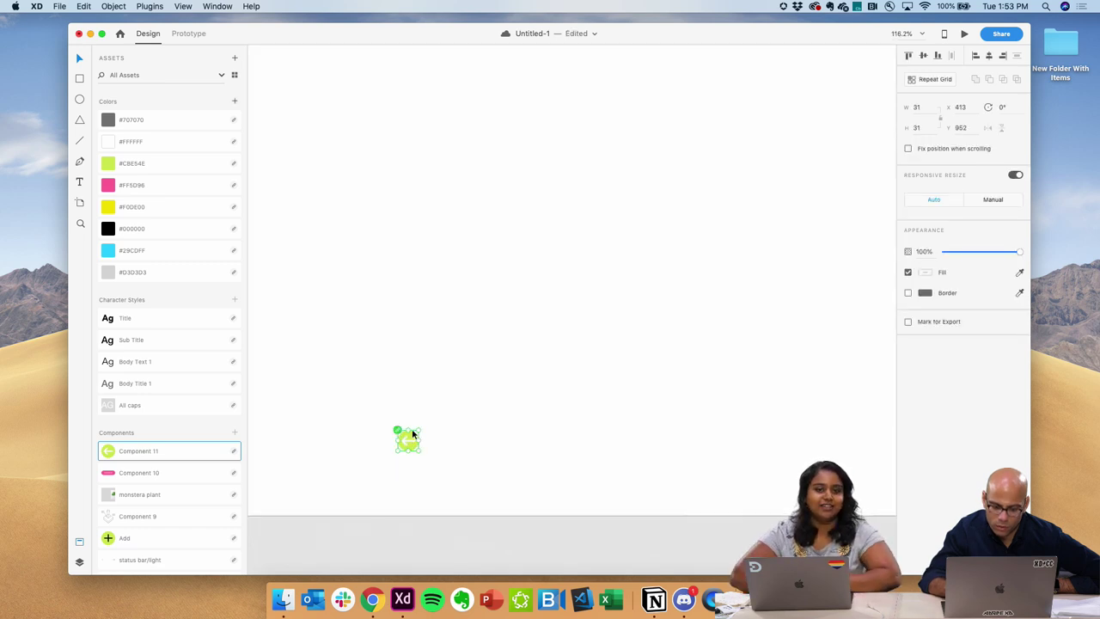
pyautogui.scroll(-5, 206, 386)
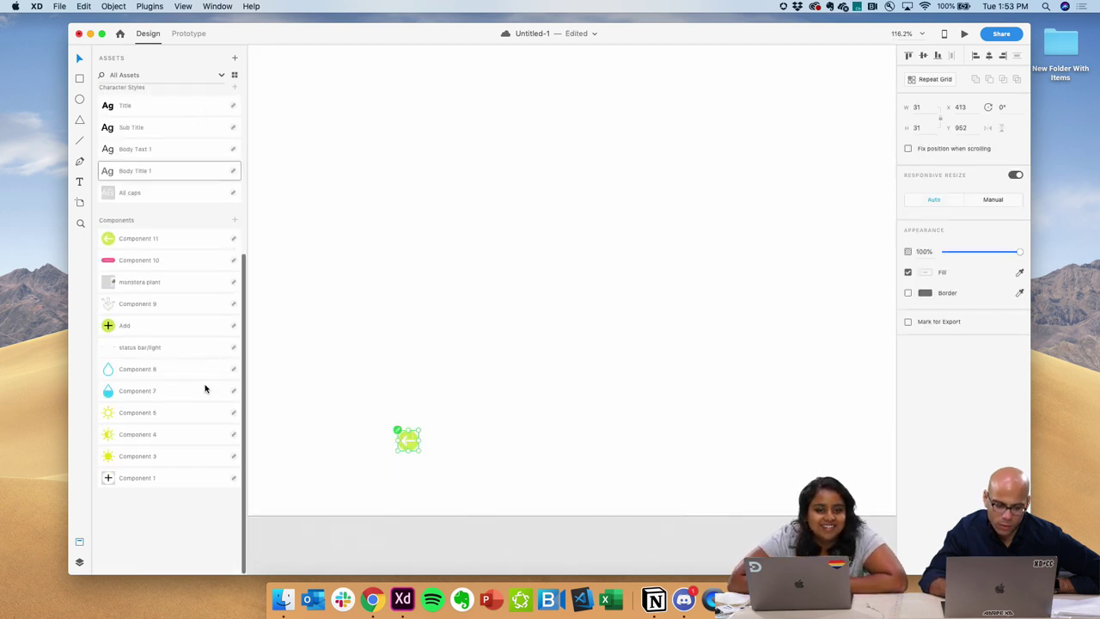
pyautogui.scroll(3, 197, 404)
pyautogui.scroll(3, 193, 333)
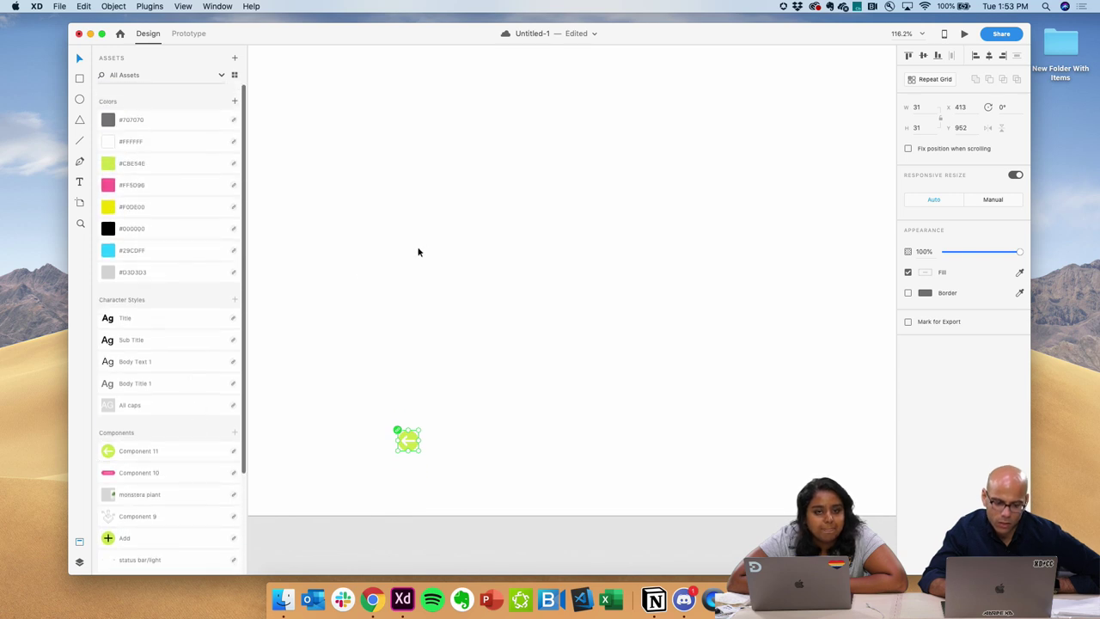
# - Draw a rounded rectangle about 246 by 92, fill it with the linked color #29CDFF, and place it beside the arrow component
pyautogui.press('r')
pyautogui.moveTo(394, 191)
pyautogui.mouseDown()
pyautogui.moveTo(557, 251)
pyautogui.moveTo(452, 216)
pyautogui.mouseUp()
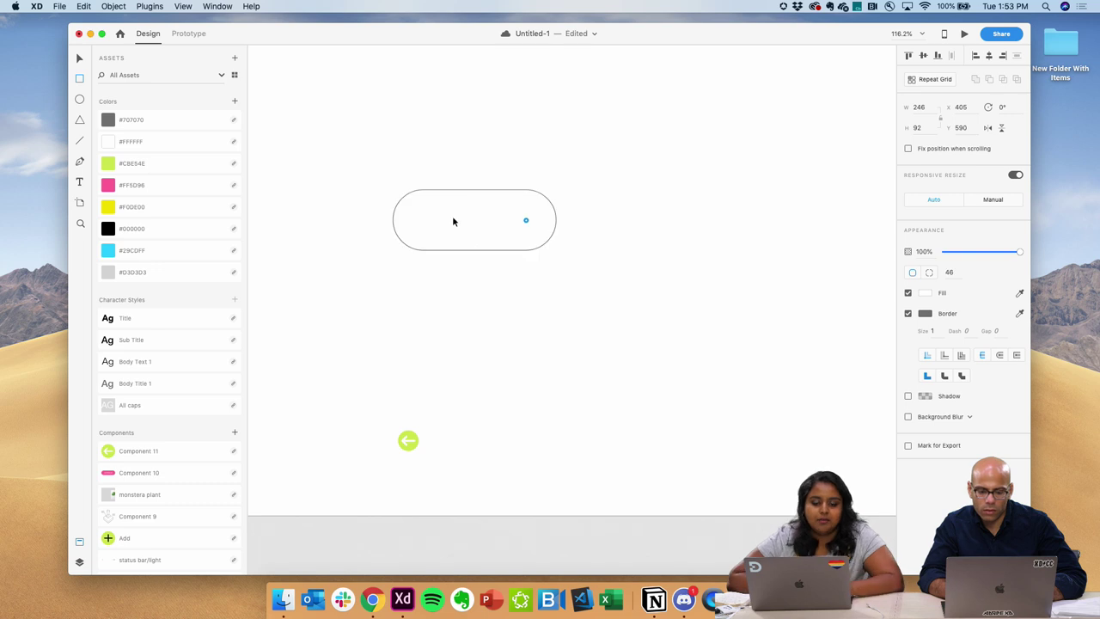
pyautogui.click(177, 251)
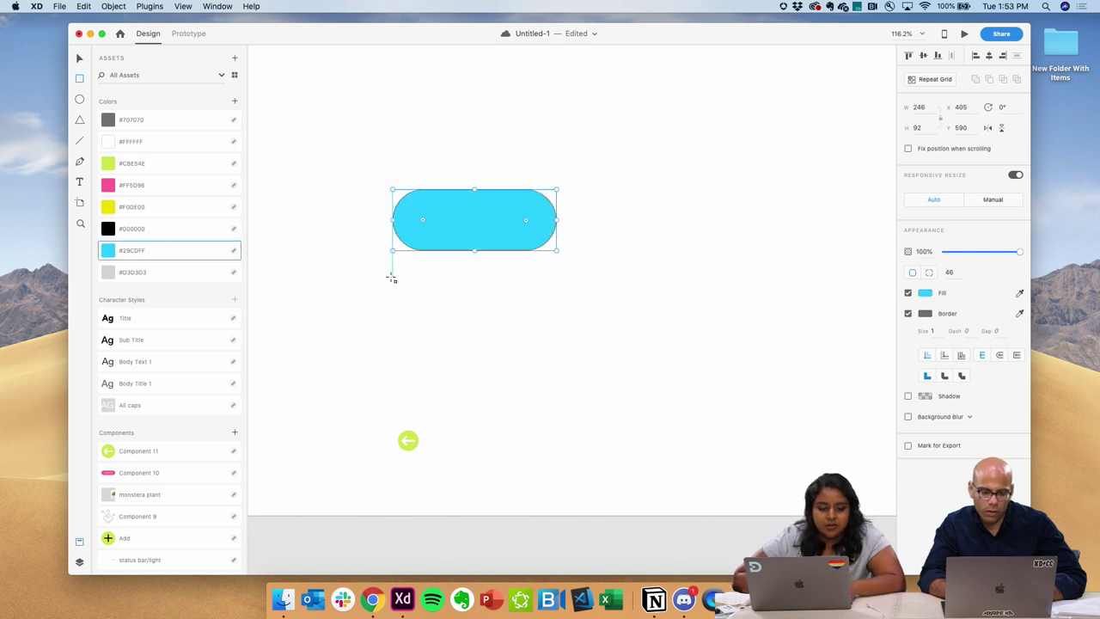
pyautogui.click(417, 323)
pyautogui.moveTo(503, 229); pyautogui.dragTo(601, 443)
# - Add an iPhone XR/XS Max artboard beside the web artboard and move the blue rounded rectangle onto it
pyautogui.scroll(-5, 301, 222)
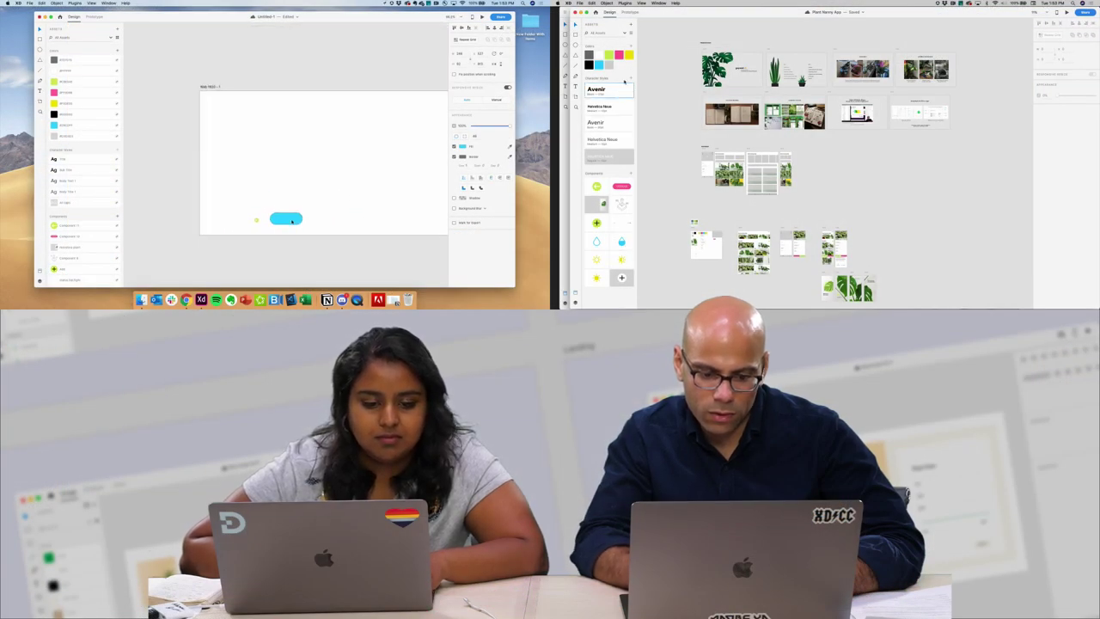
pyautogui.scroll(-5, 292, 221)
pyautogui.press('a')
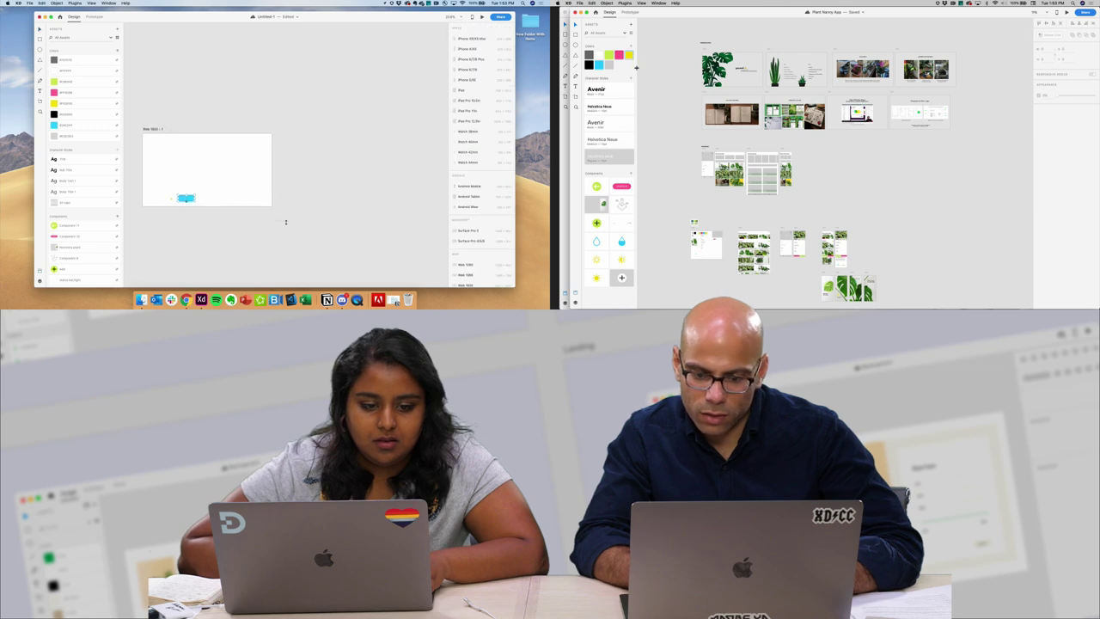
pyautogui.click(469, 40)
pyautogui.scroll(5, 707, 50)
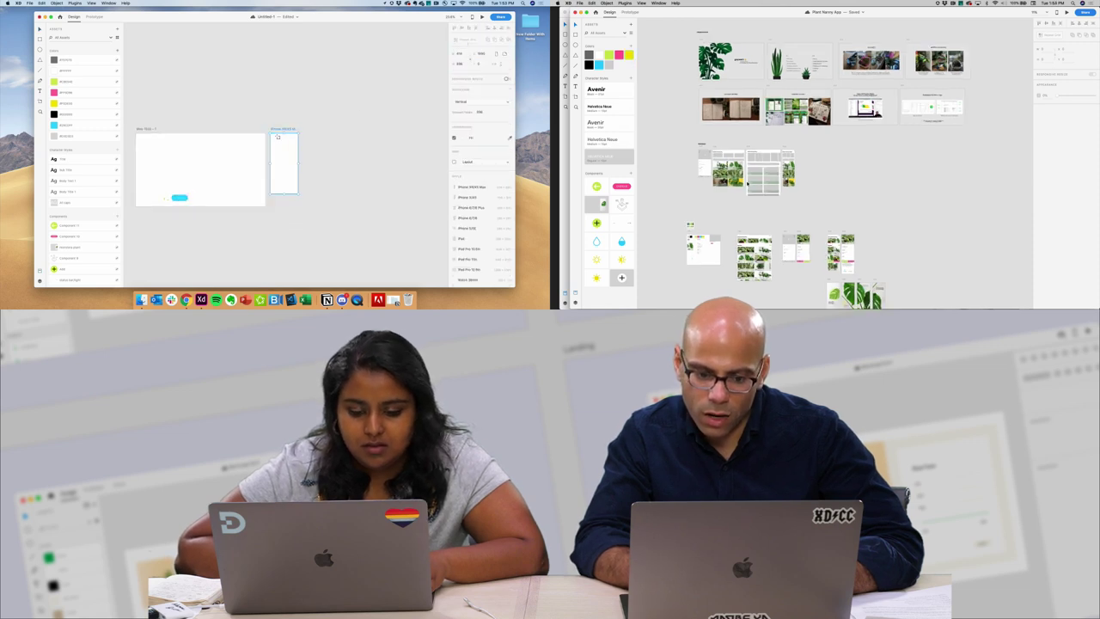
pyautogui.scroll(5, 799, 182)
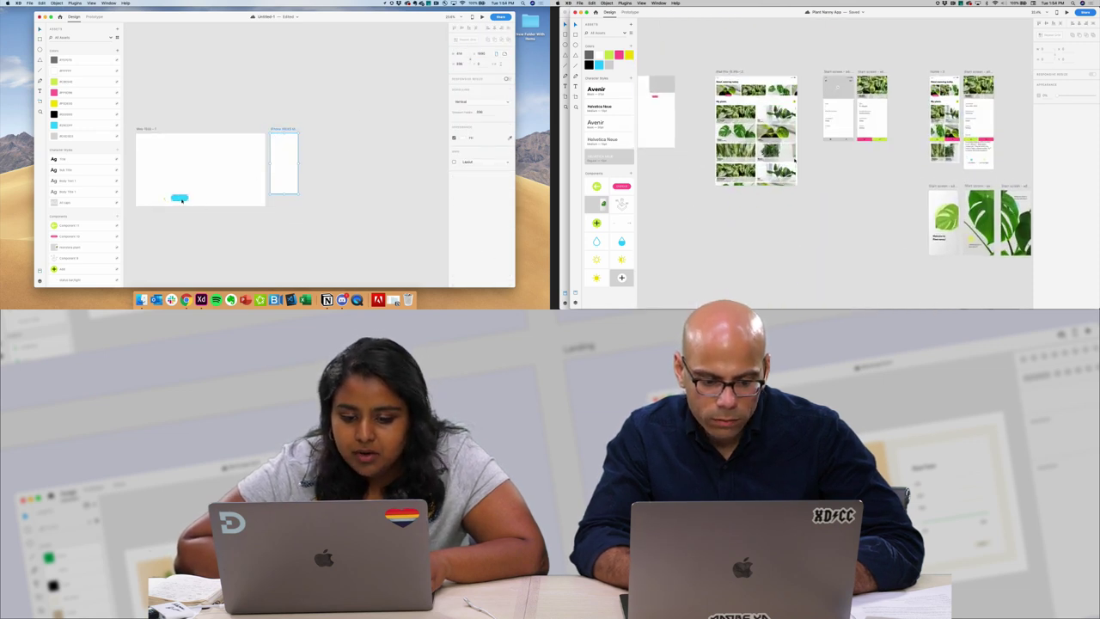
pyautogui.moveTo(179, 198); pyautogui.dragTo(286, 190)
pyautogui.click(978, 129)
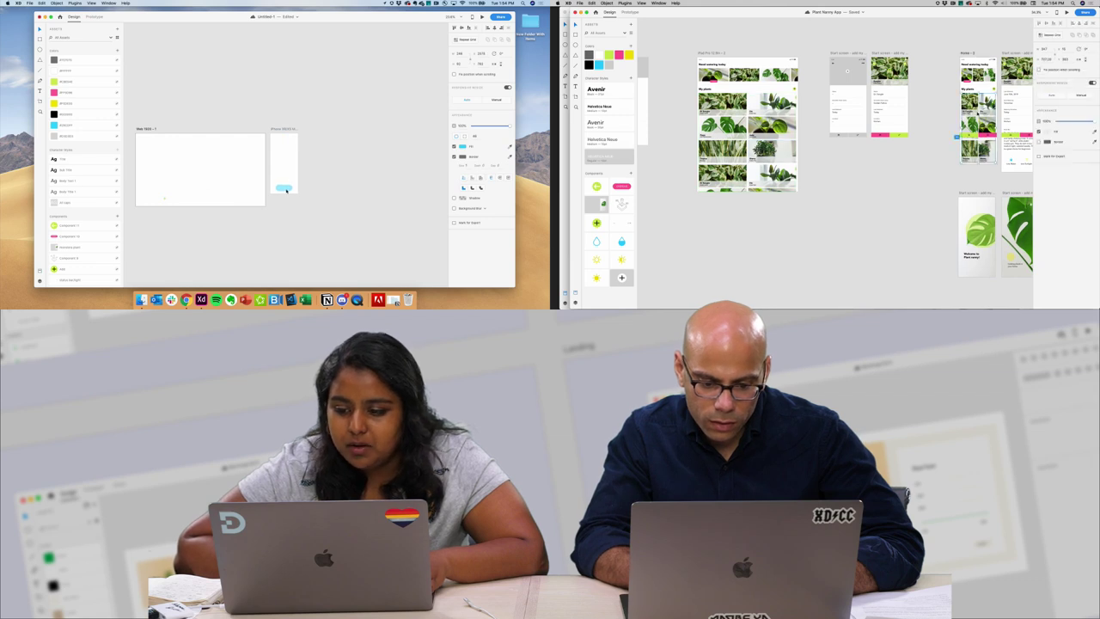
# - Place the linked half-filled water drop component on the iPhone XR/XS Max artboard, just above the blue rounded rectangle
pyautogui.click(286, 190)
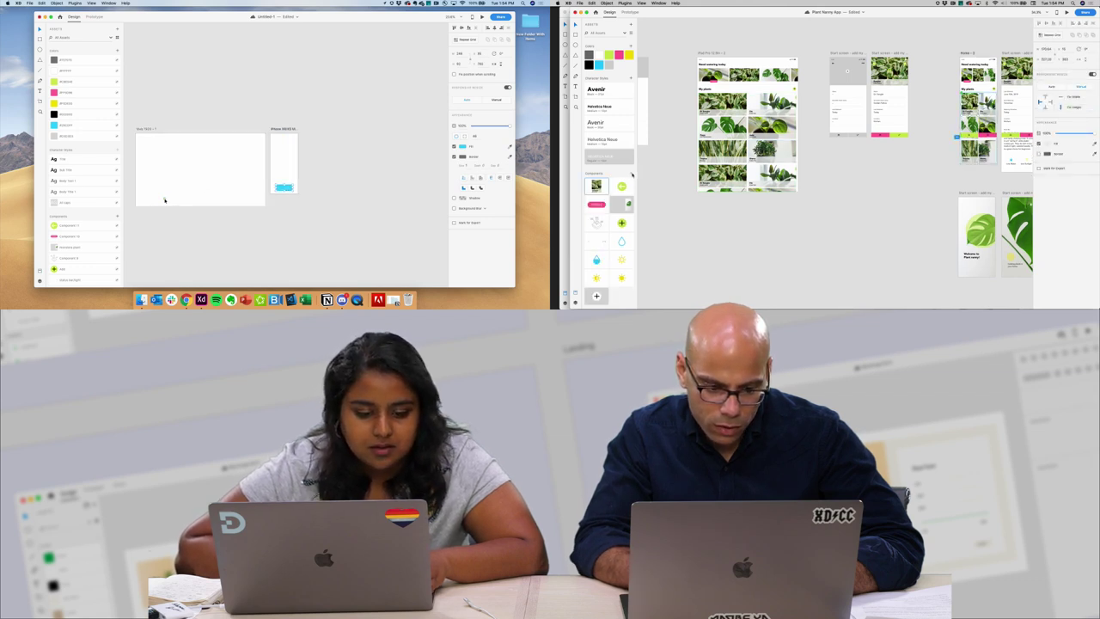
pyautogui.click(165, 201)
pyautogui.hscroll(10, 965, 195)
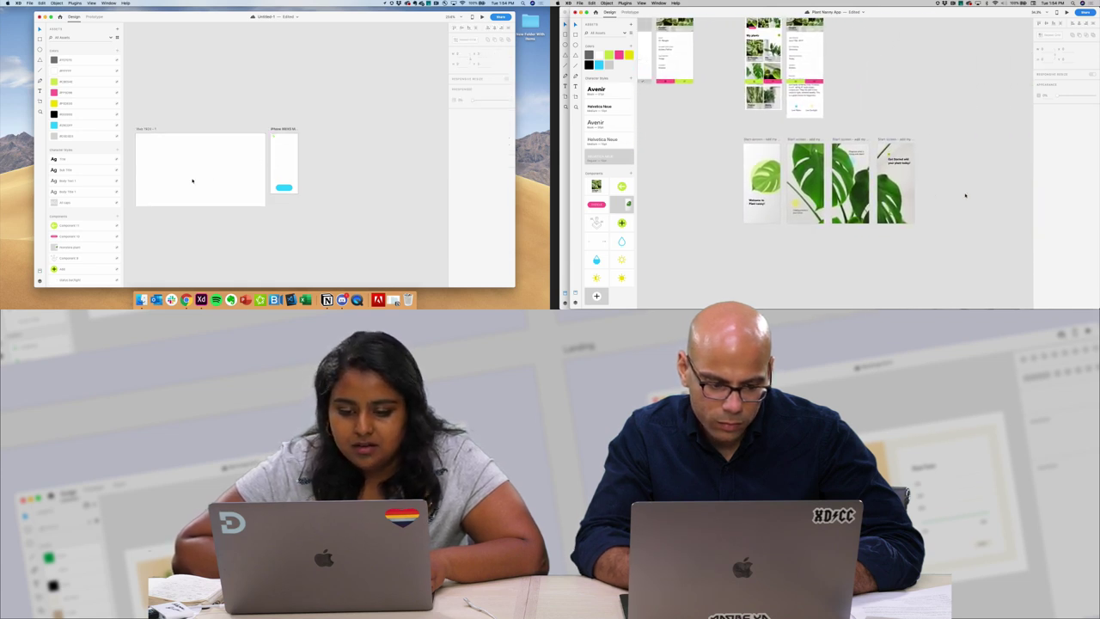
pyautogui.scroll(3, 192, 180)
pyautogui.scroll(3, 965, 195)
pyautogui.scroll(2, 193, 181)
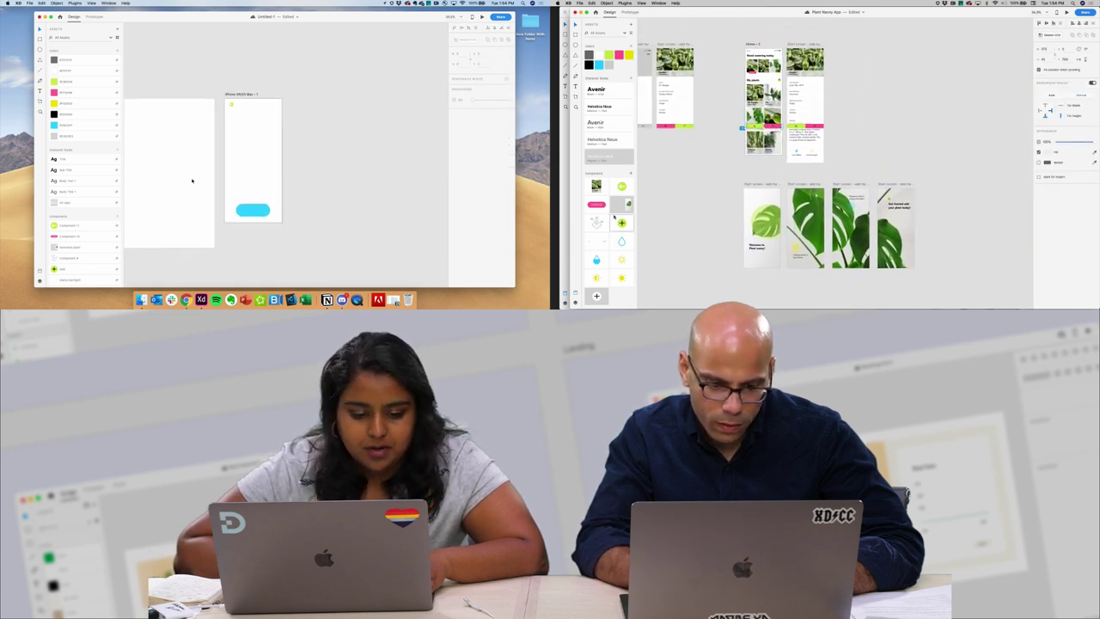
pyautogui.scroll(-2, 94, 223)
pyautogui.click(692, 182)
pyautogui.scroll(-2, 82, 211)
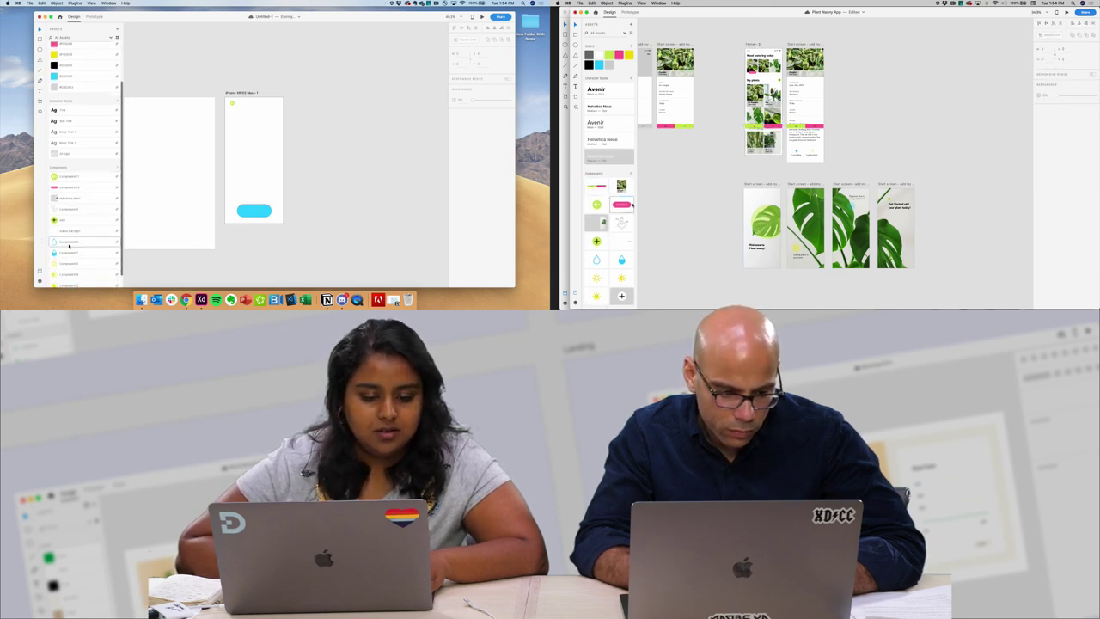
pyautogui.moveTo(73, 252); pyautogui.dragTo(211, 189)
pyautogui.scroll(3, 241, 190)
pyautogui.scroll(10, 736, 134)
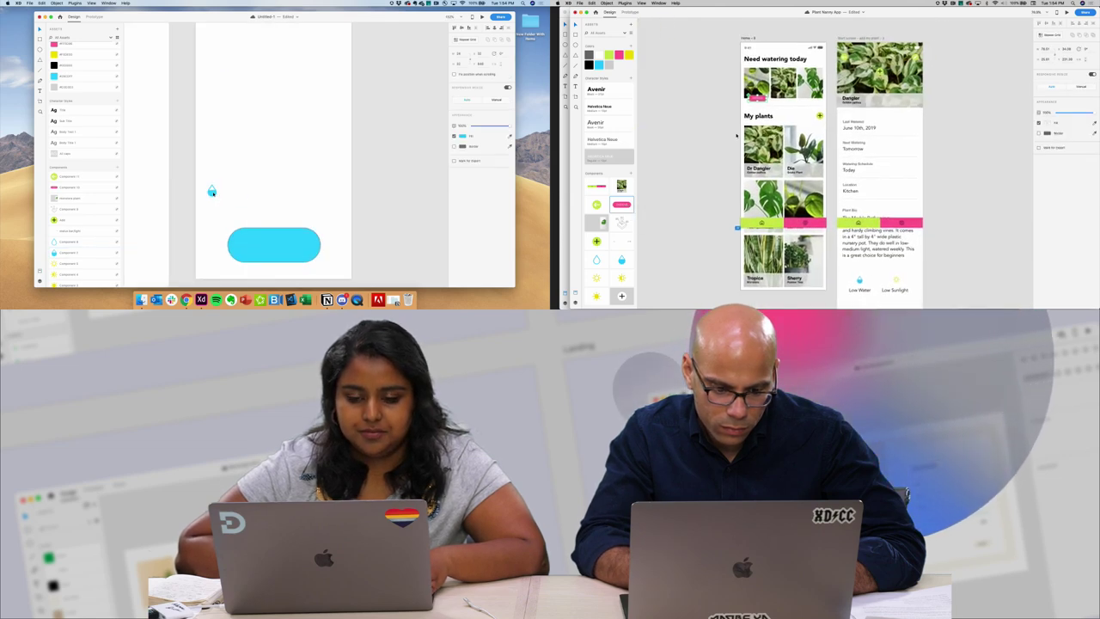
# - Place the linked sun component above the water drop on the iPhone artboard, and turn on the OVERDUE badge's border in the Plant Nanny App document
pyautogui.scroll(3, 772, 114)
pyautogui.click(736, 89)
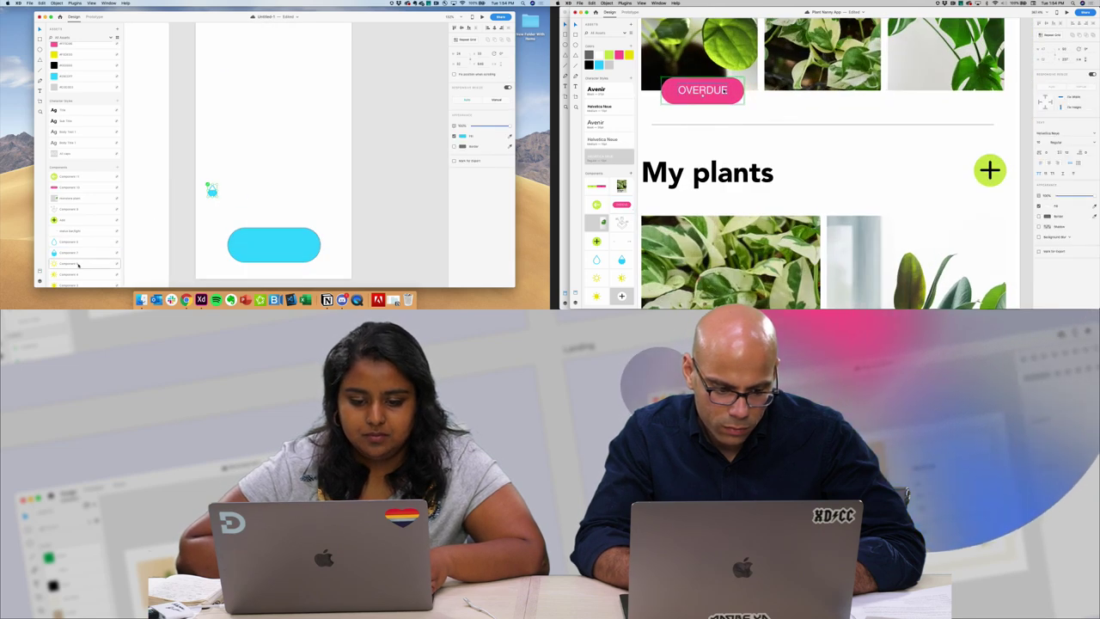
pyautogui.moveTo(81, 263); pyautogui.dragTo(221, 170)
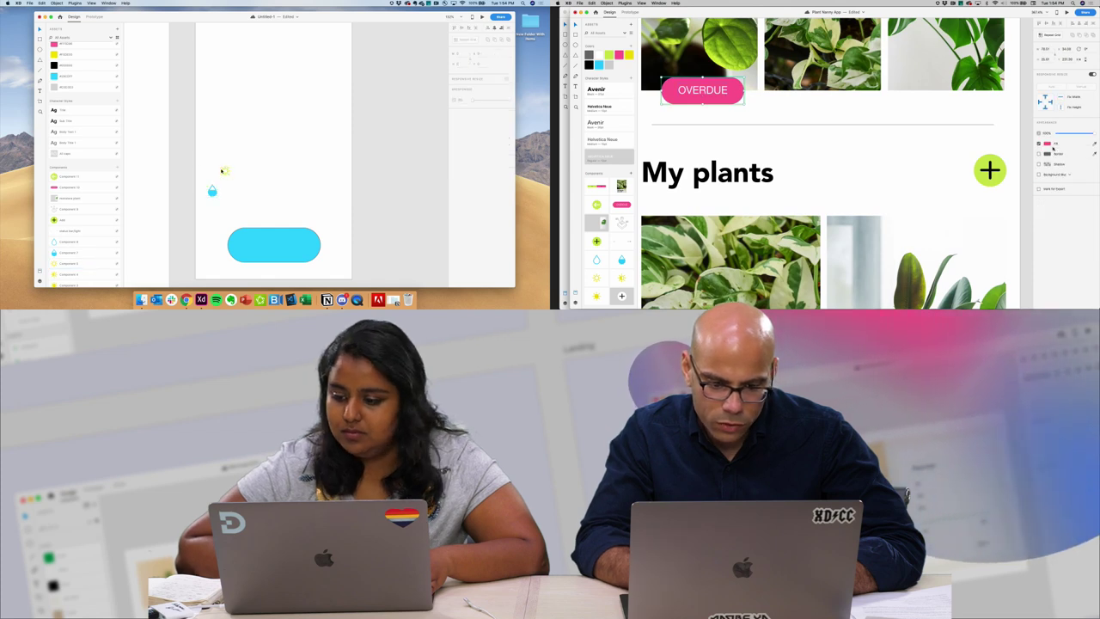
pyautogui.click(1038, 152)
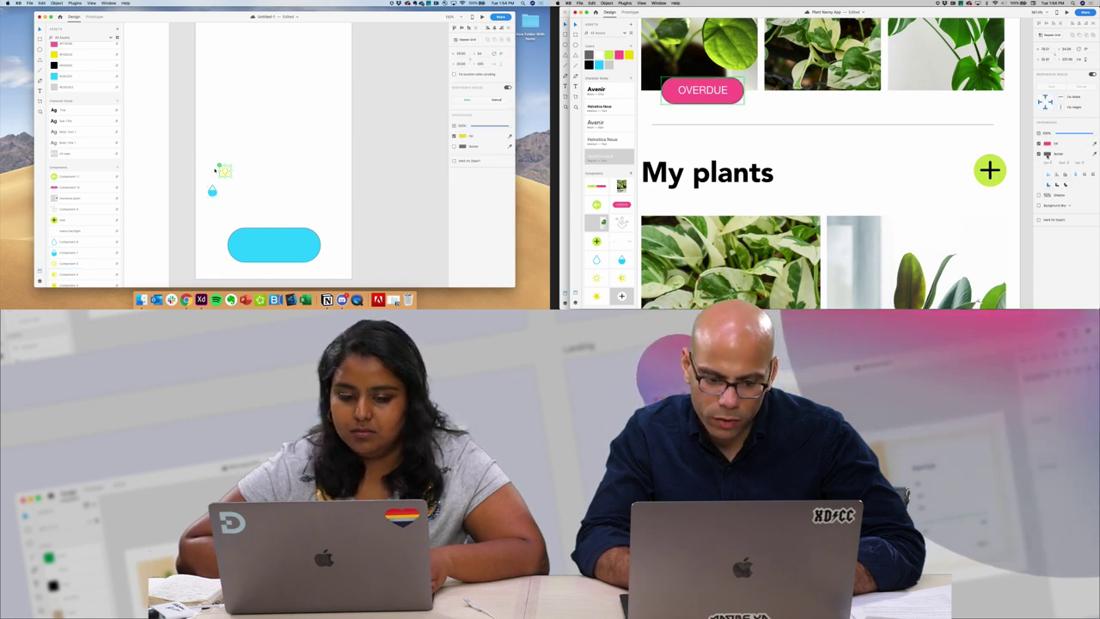
pyautogui.click(1046, 153)
pyautogui.moveTo(216, 170); pyautogui.dragTo(210, 172)
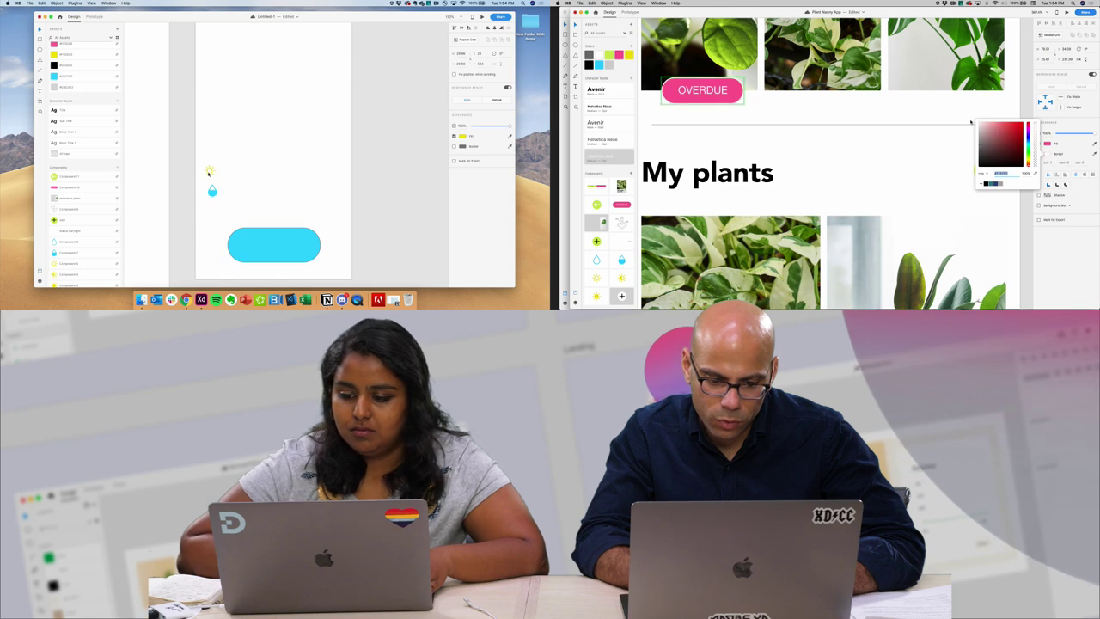
pyautogui.click(834, 105)
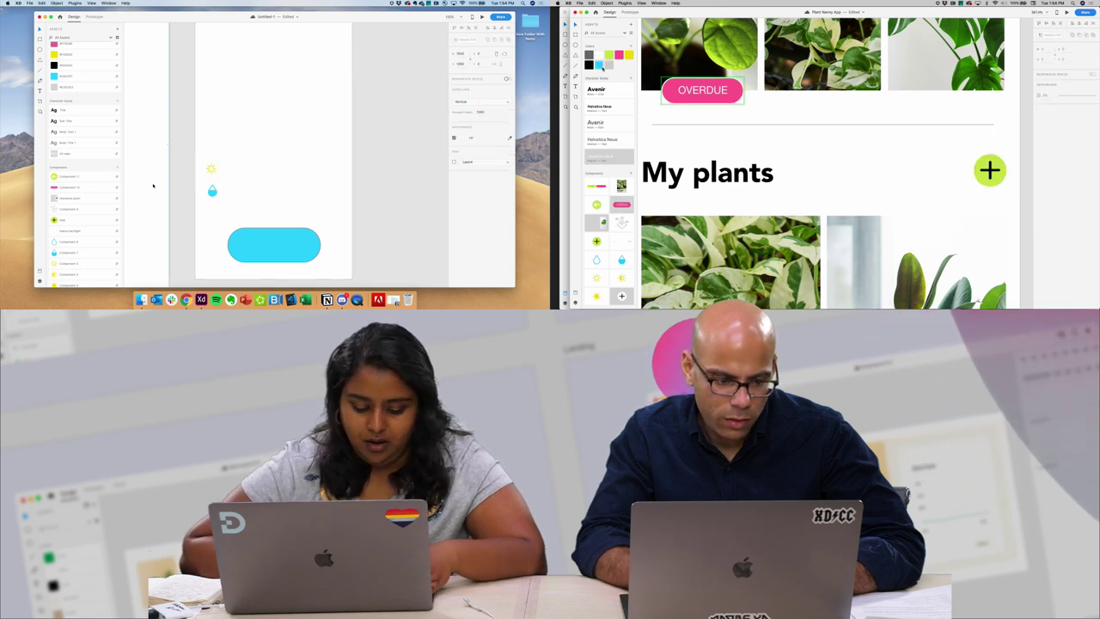
# - Change the cyan color asset of the Plant Nanny App document to dark teal, and add a text label beside the water drop in the new document
pyautogui.rightClick(607, 69)
pyautogui.scroll(-5, 153, 185)
pyautogui.click(620, 76)
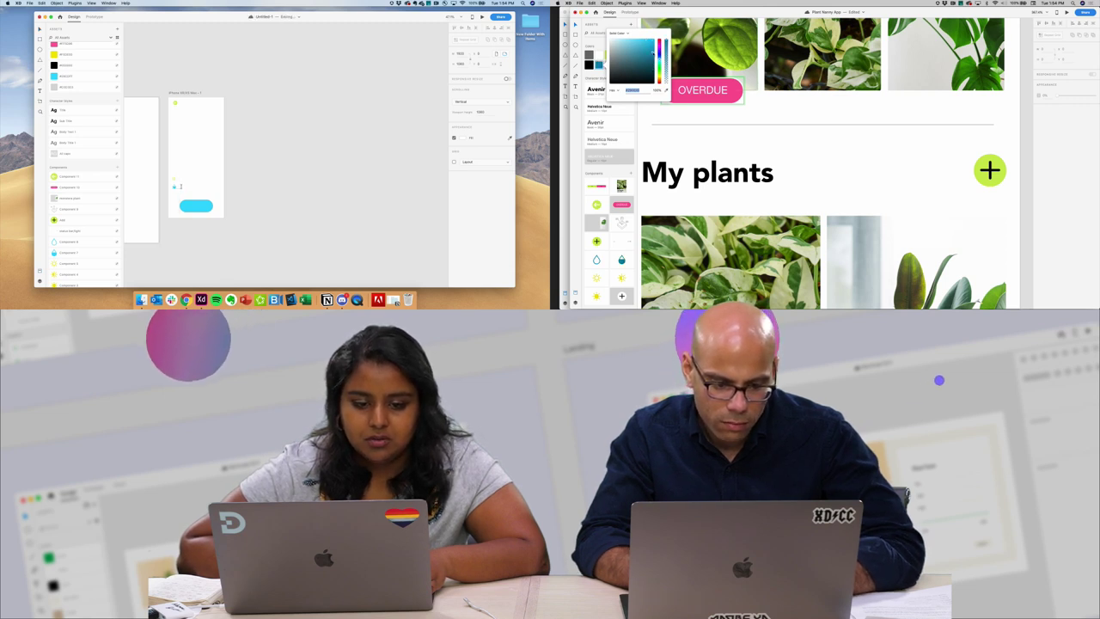
pyautogui.click(218, 204)
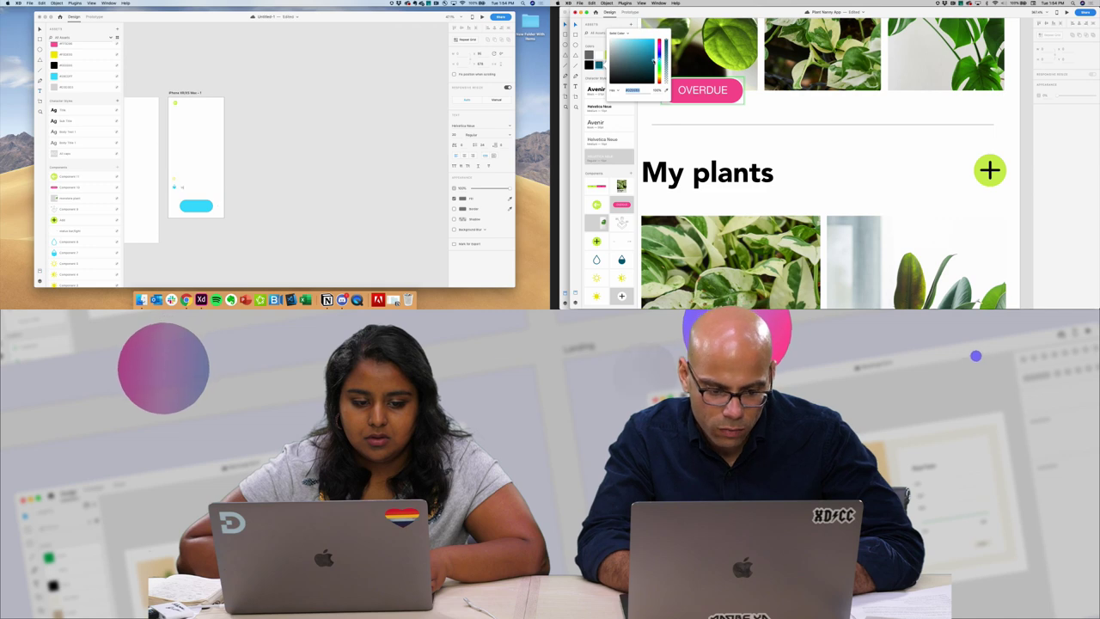
pyautogui.click(671, 28)
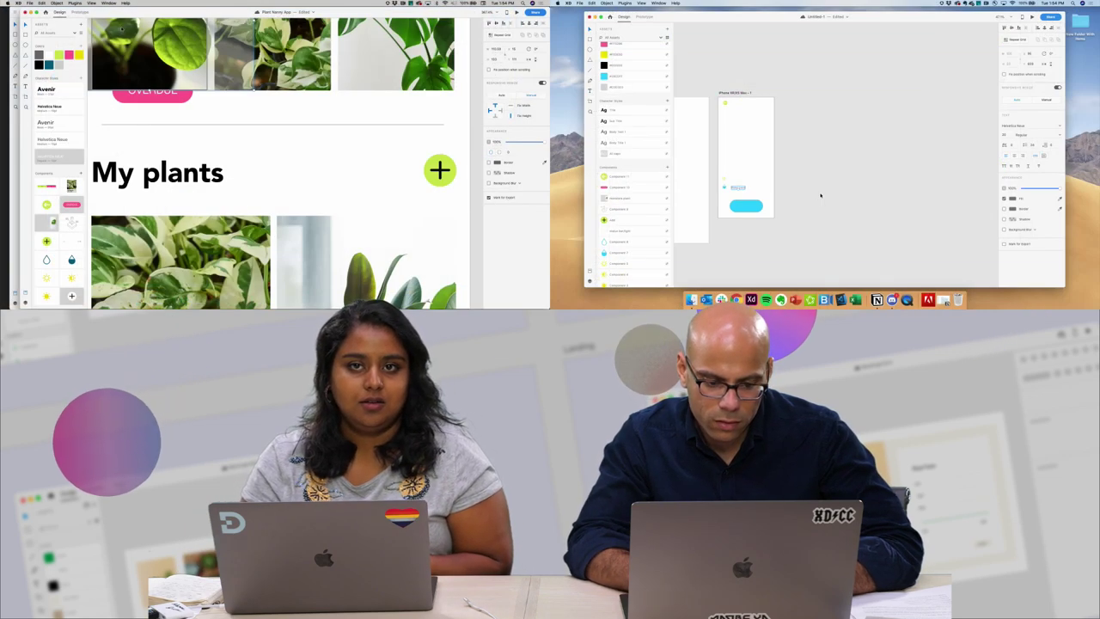
pyautogui.moveTo(731, 187); pyautogui.dragTo(744, 186)
# - Look through the linked colors, character styles and components of the new document for updates from the Plant Nanny App source, shifting its window aside
pyautogui.scroll(-3, 140, 128)
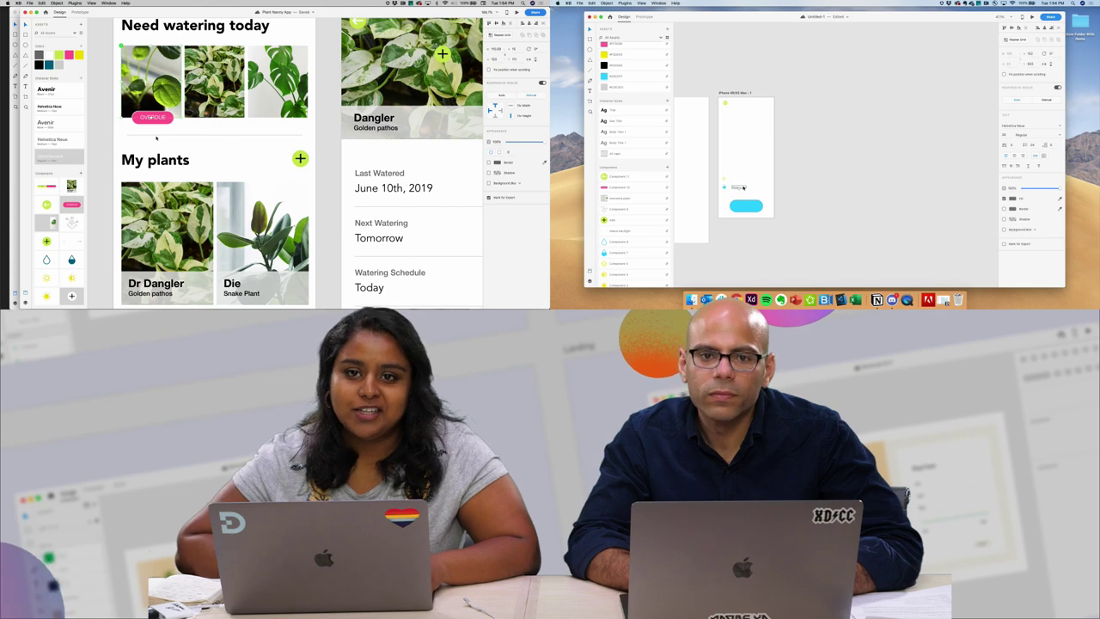
pyautogui.scroll(-2, 155, 138)
pyautogui.scroll(3, 638, 201)
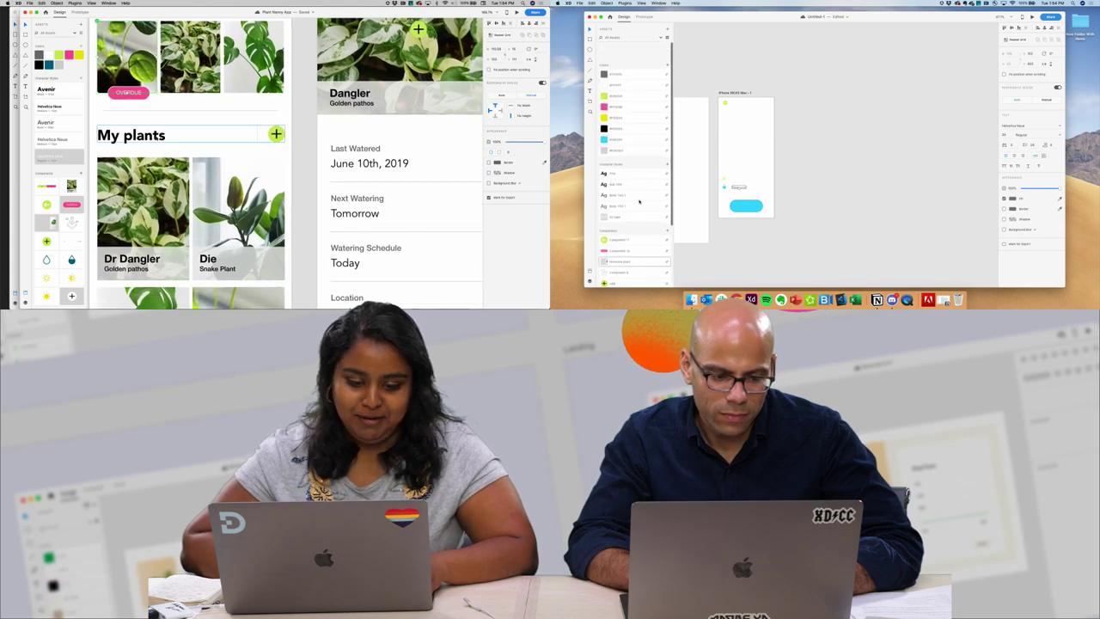
pyautogui.scroll(-5, 99, 113)
pyautogui.scroll(-2, 638, 201)
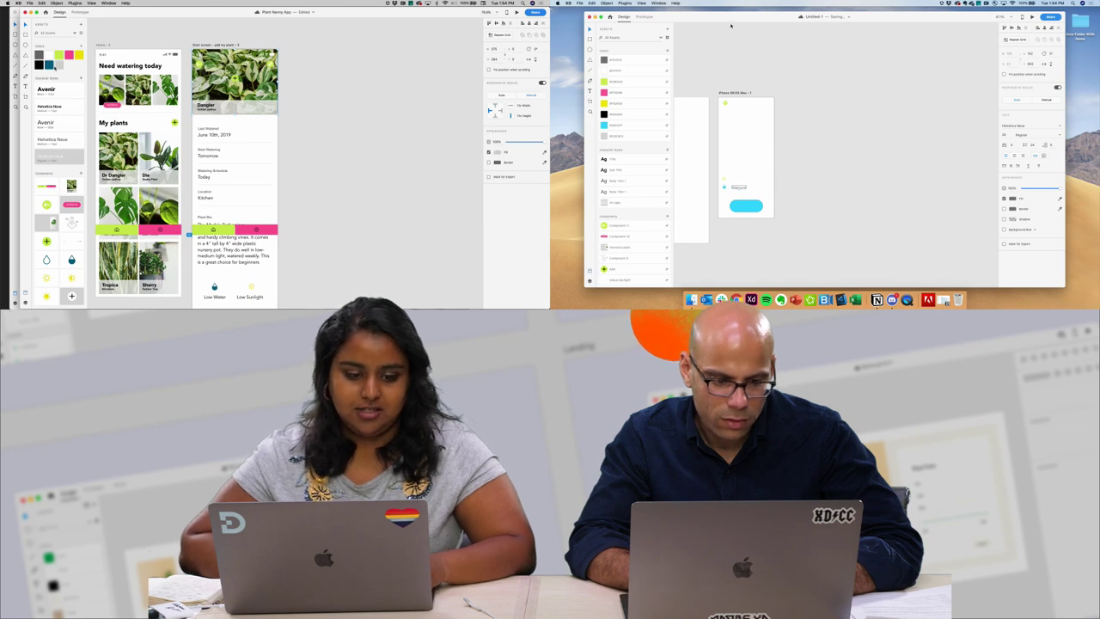
pyautogui.moveTo(730, 26); pyautogui.dragTo(767, 27)
pyautogui.hscroll(-3, 124, 77)
pyautogui.scroll(-4, 696, 77)
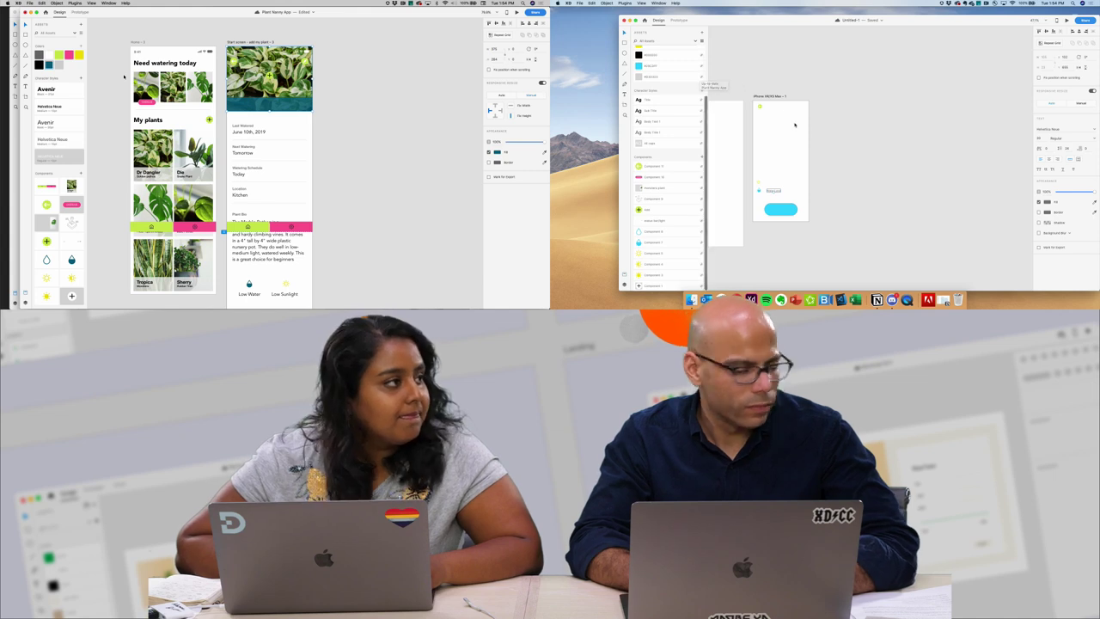
pyautogui.scroll(-1, 671, 182)
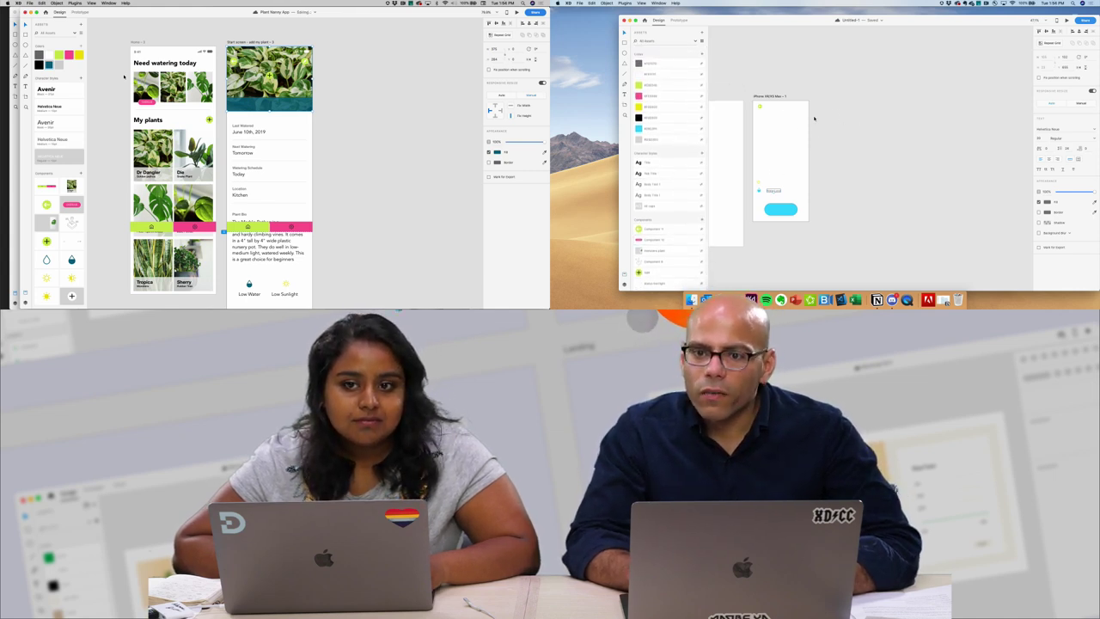
pyautogui.scroll(4, 765, 189)
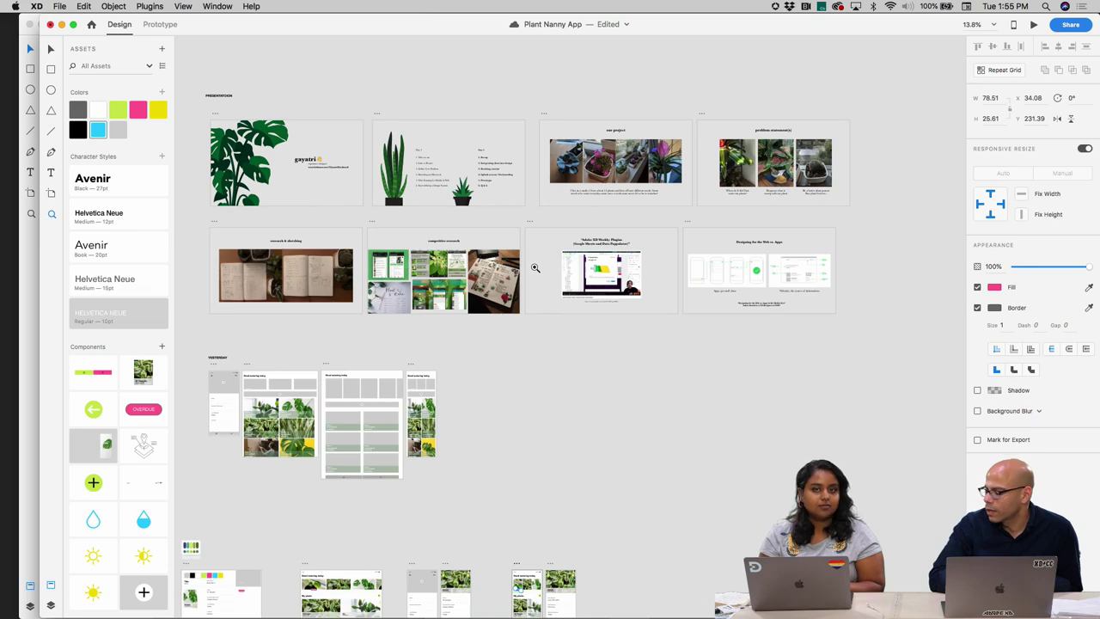
# - Examine the Plant Nanny App artboards, from the presentation slides through the YESTERDAY section to the newest home and start screens
pyautogui.scroll(-5, 534, 267)
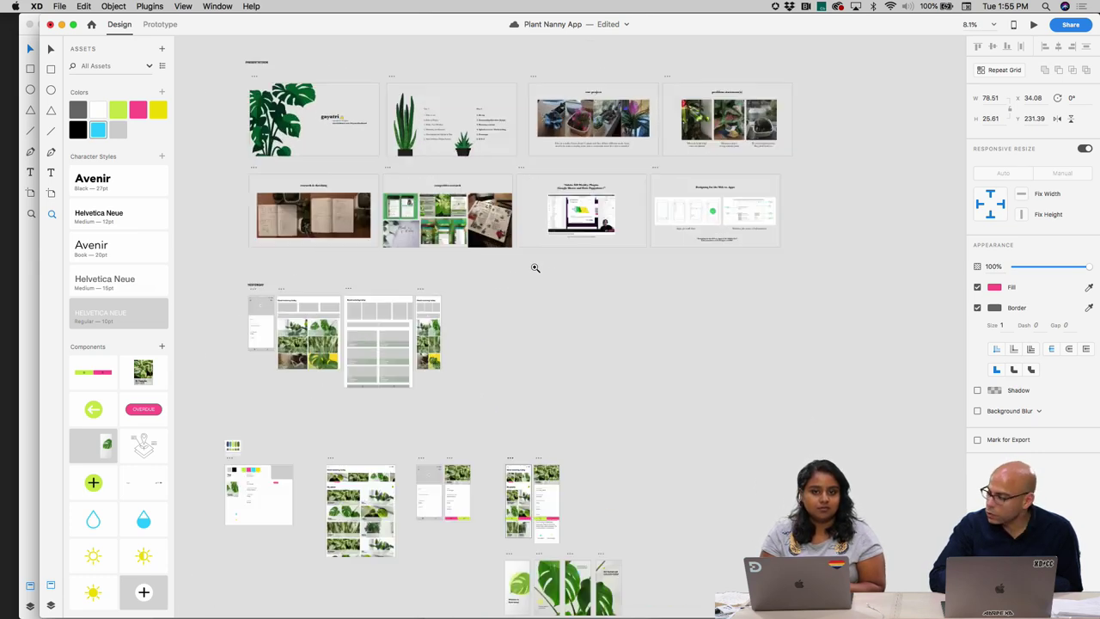
pyautogui.scroll(5, 534, 267)
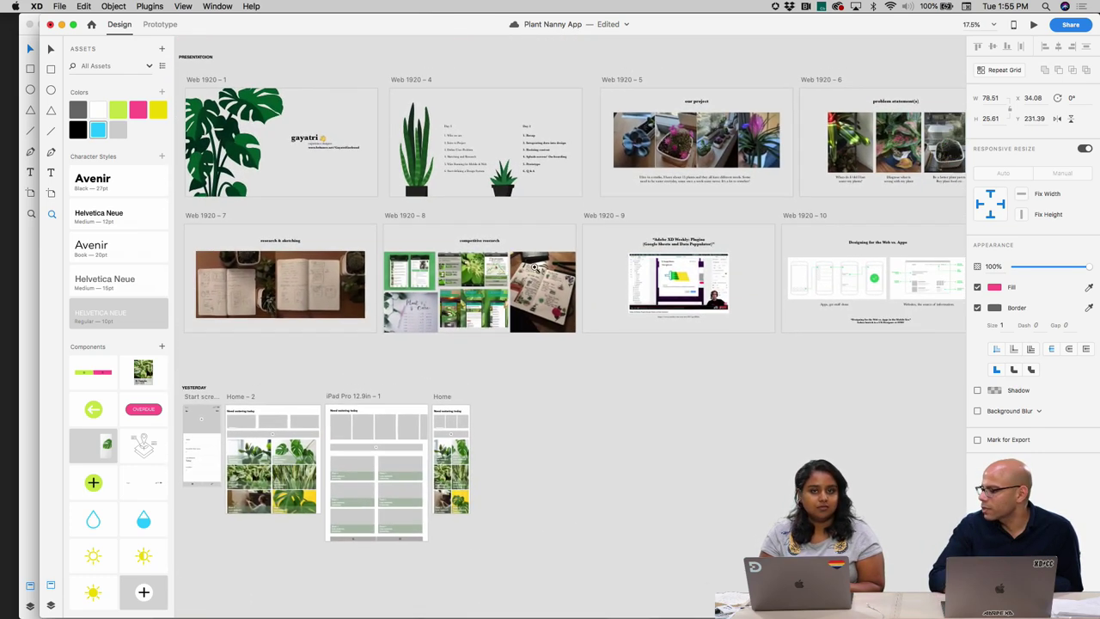
pyautogui.scroll(-1, 534, 267)
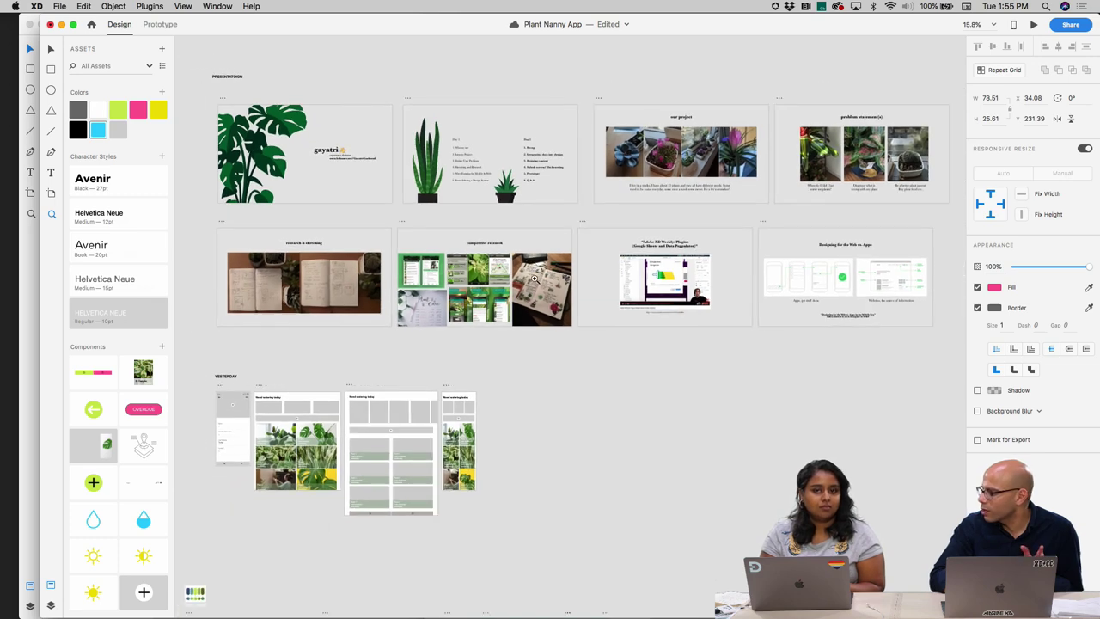
pyautogui.scroll(-10, 534, 280)
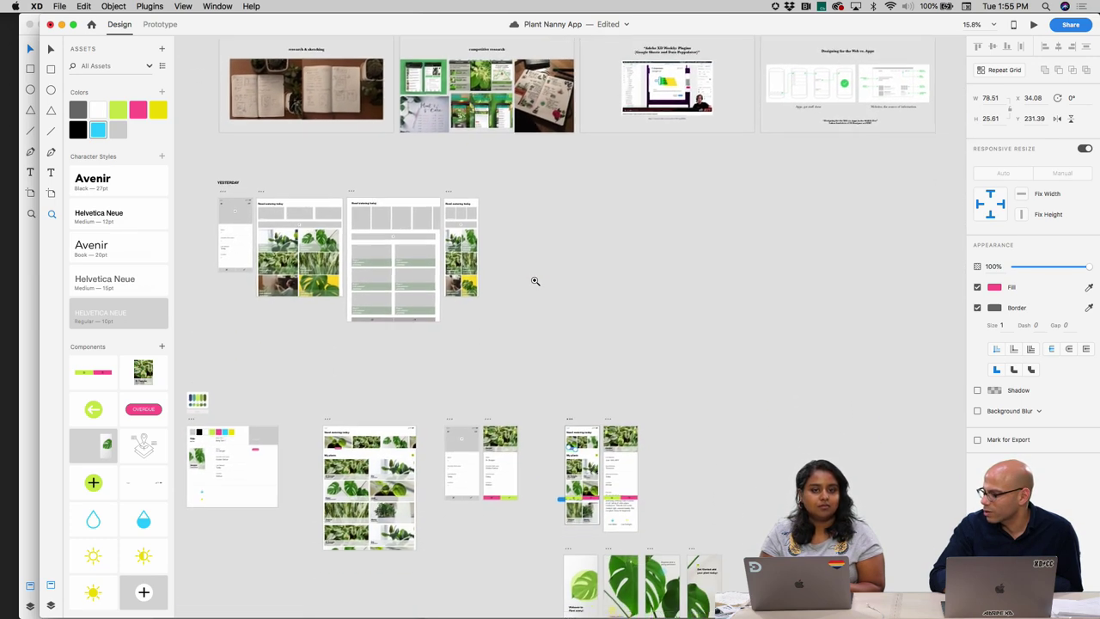
pyautogui.scroll(-3, 534, 280)
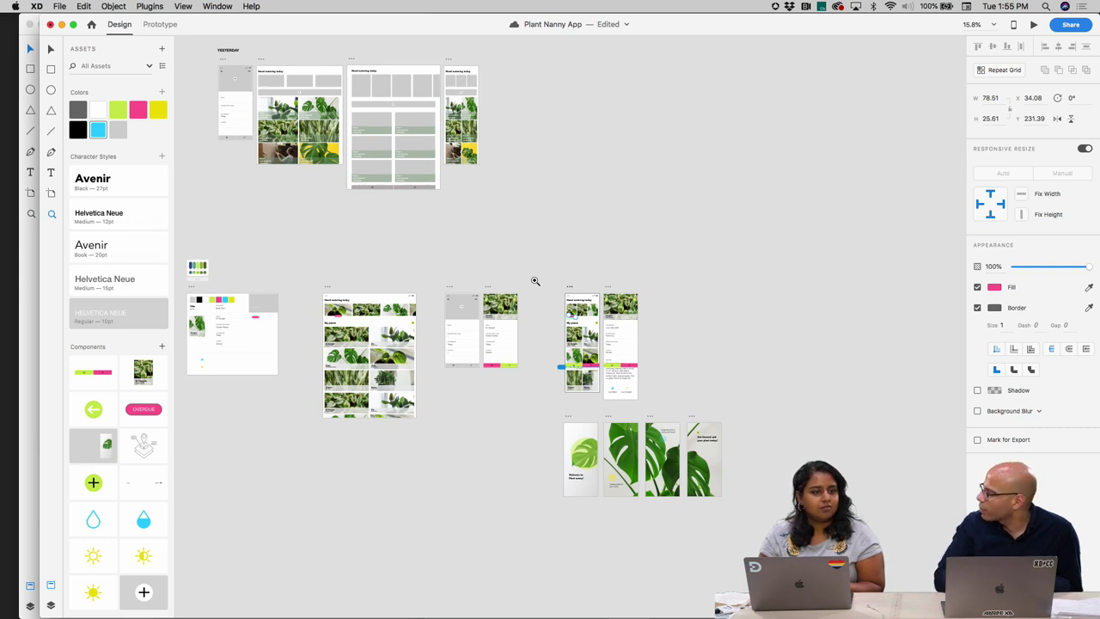
pyautogui.click(630, 376)
pyautogui.scroll(-5, 550, 344)
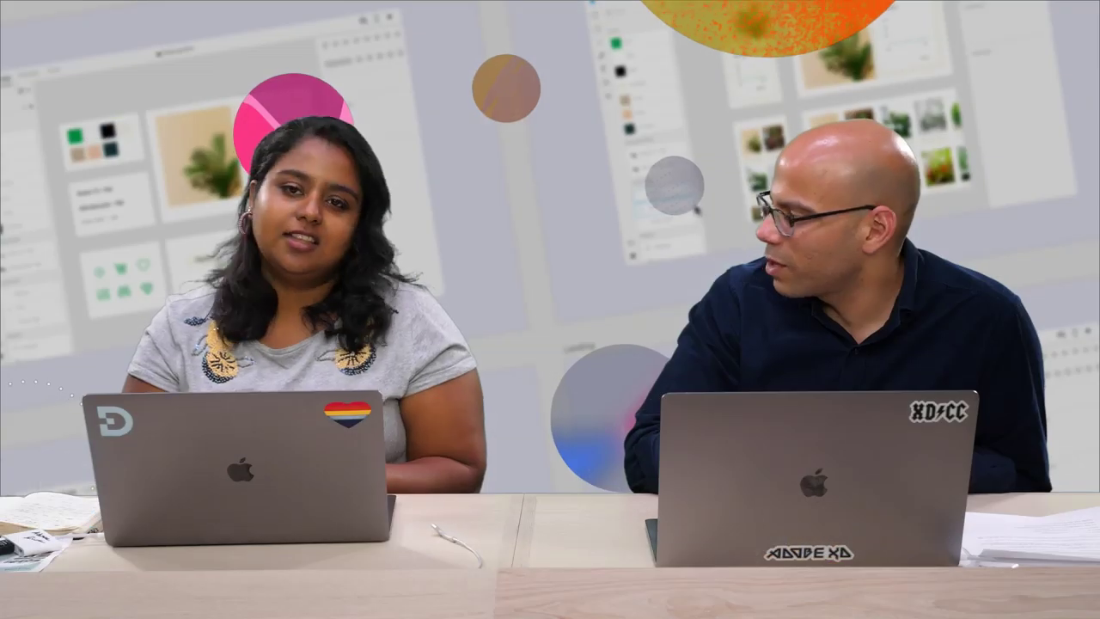